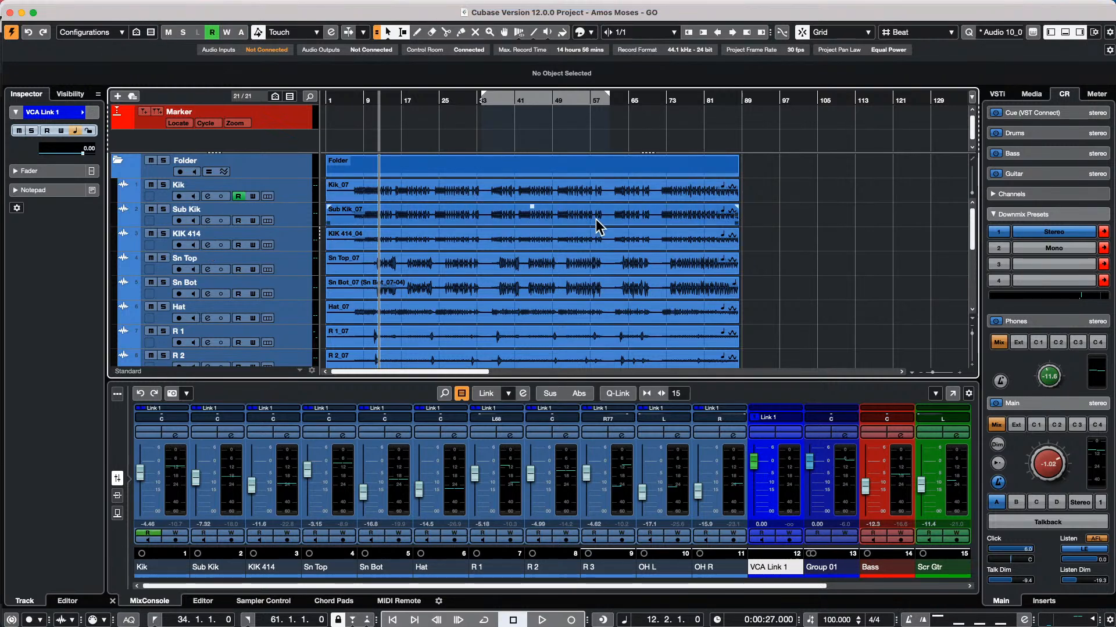
# Make the Sub Kik track taller and split its audio event at about bars 35 and 55
pyautogui.moveTo(296, 226); pyautogui.dragTo(297, 250)
pyautogui.rightClick(444, 223)
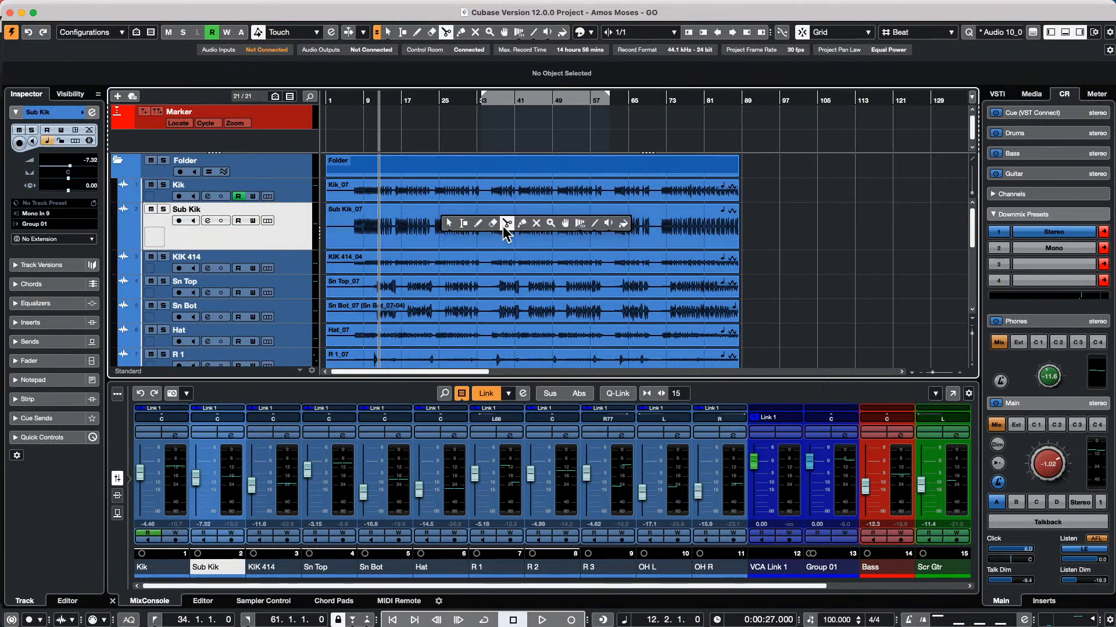
pyautogui.click(498, 224)
pyautogui.click(489, 228)
pyautogui.click(583, 228)
# Erase the front part of the middle Sub Kik section and move the remaining piece about five bars earlier, leaving gaps on both sides
pyautogui.rightClick(537, 228)
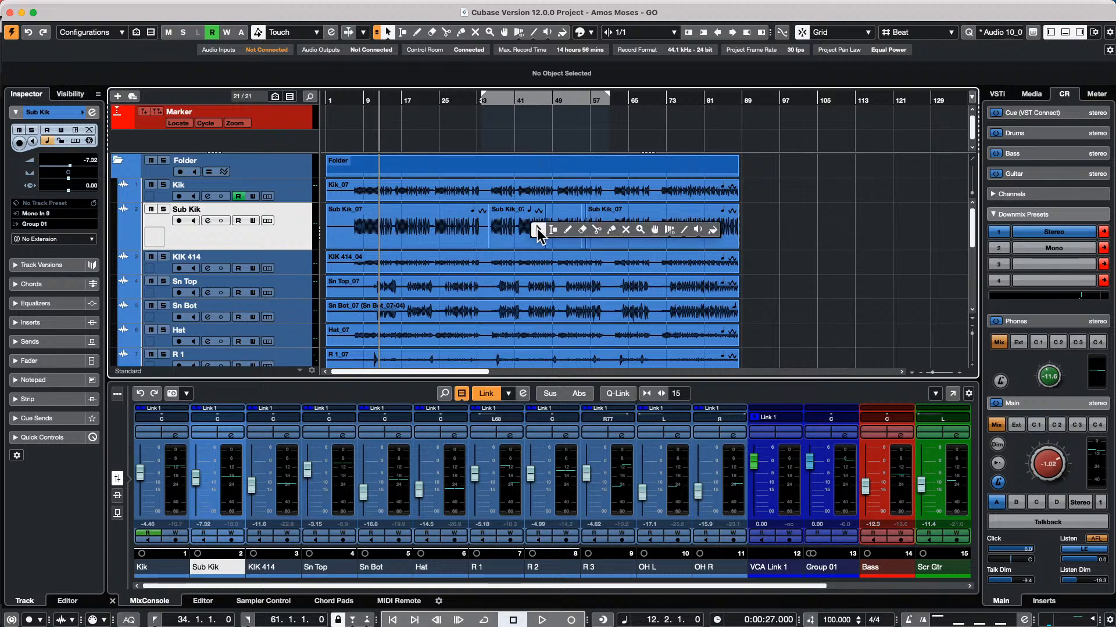
pyautogui.click(553, 230)
pyautogui.click(582, 230)
pyautogui.click(530, 223)
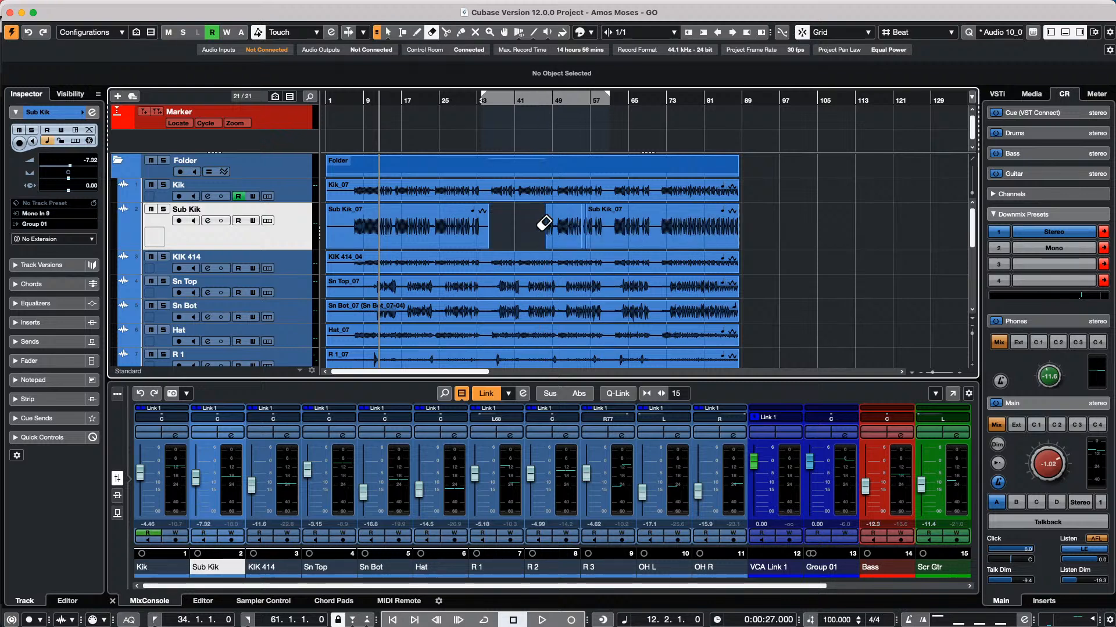
pyautogui.press('1')
pyautogui.moveTo(572, 229); pyautogui.dragTo(550, 235)
pyautogui.click(809, 207)
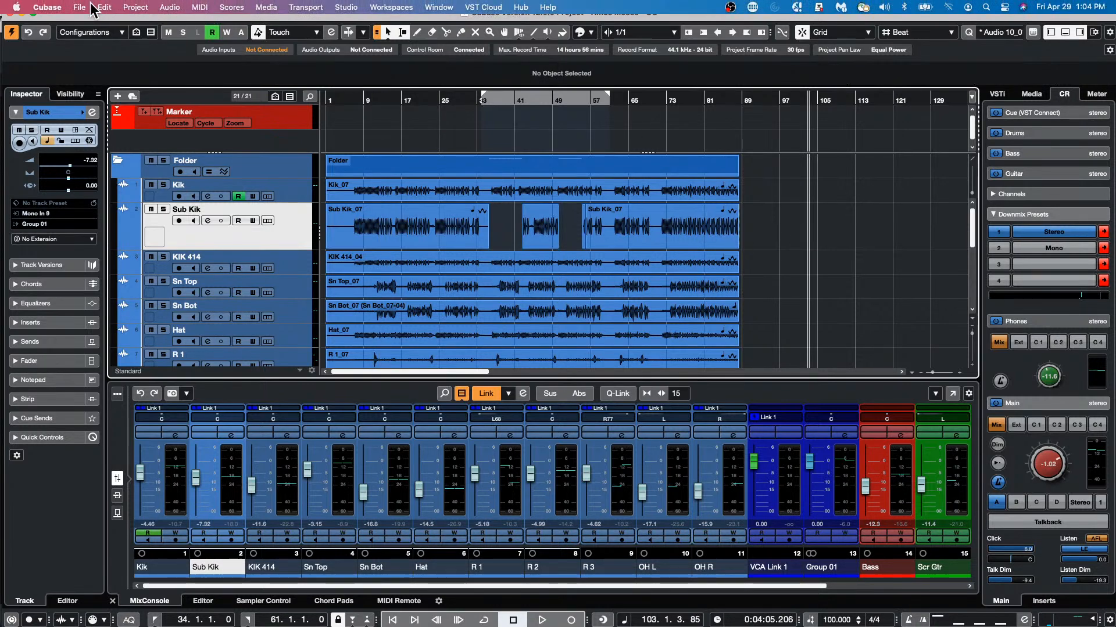
# Select all the separate audio events on the Sub Kik track
pyautogui.click(104, 7)
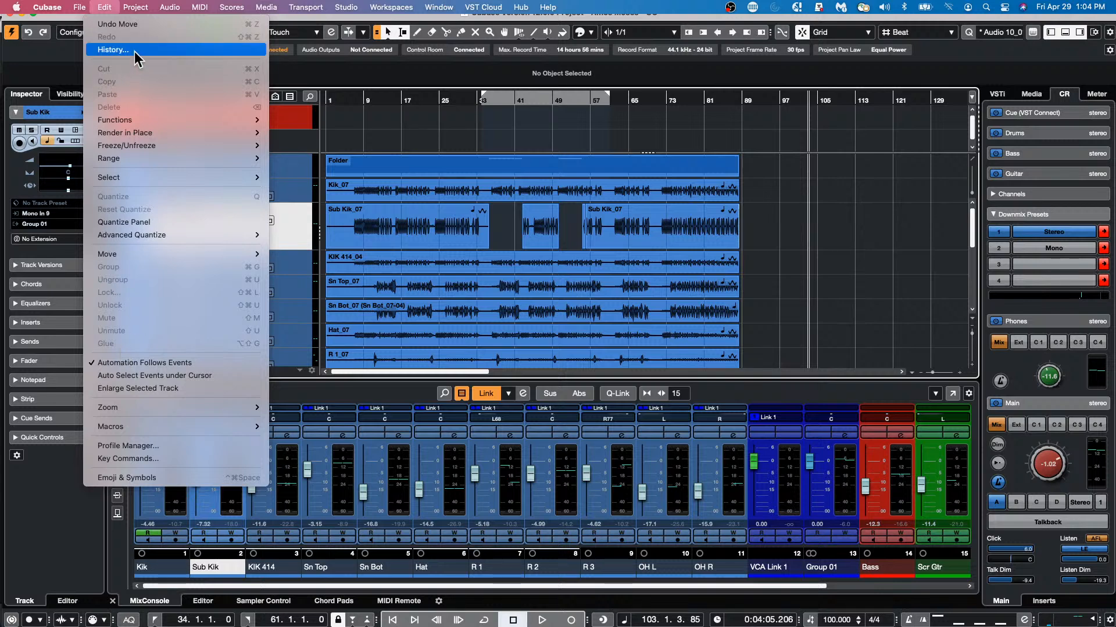
pyautogui.moveTo(169, 8)
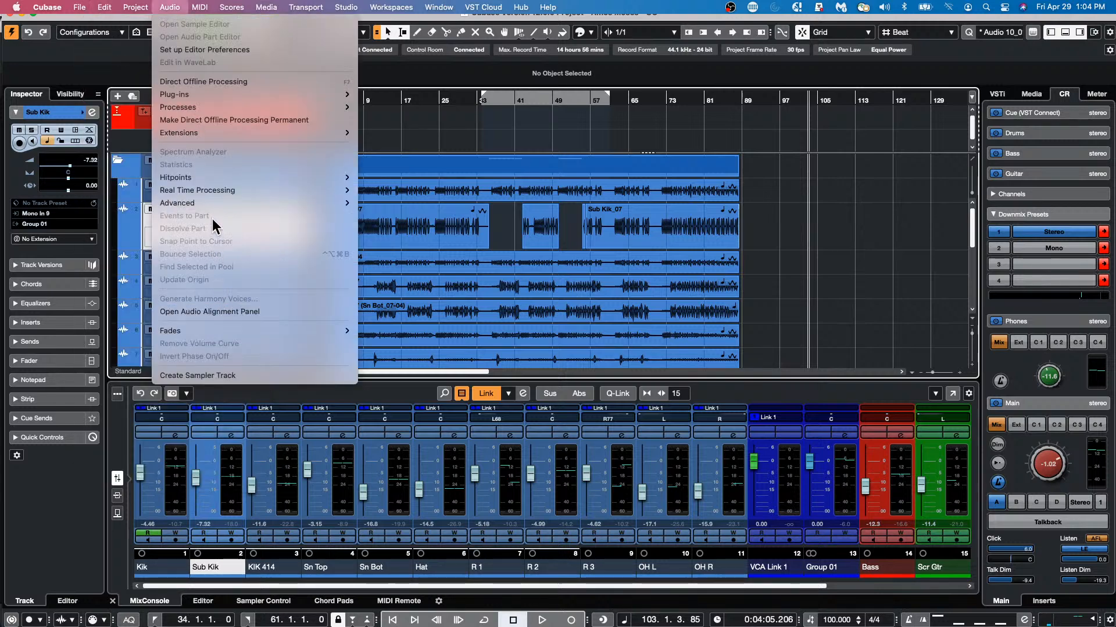
pyautogui.click(753, 249)
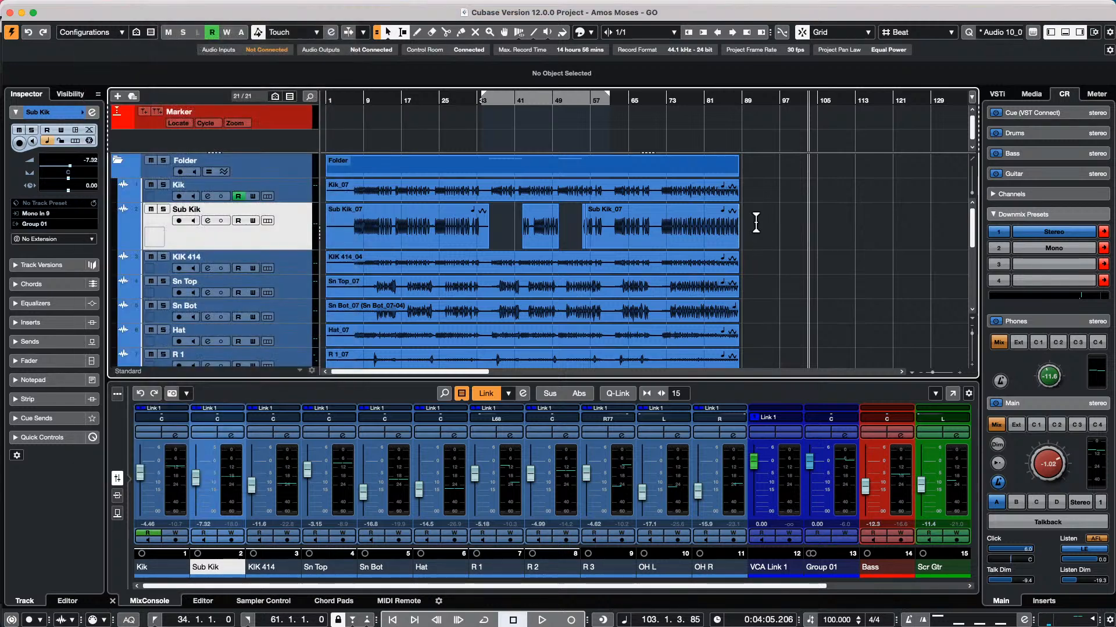
pyautogui.moveTo(751, 219); pyautogui.dragTo(434, 224)
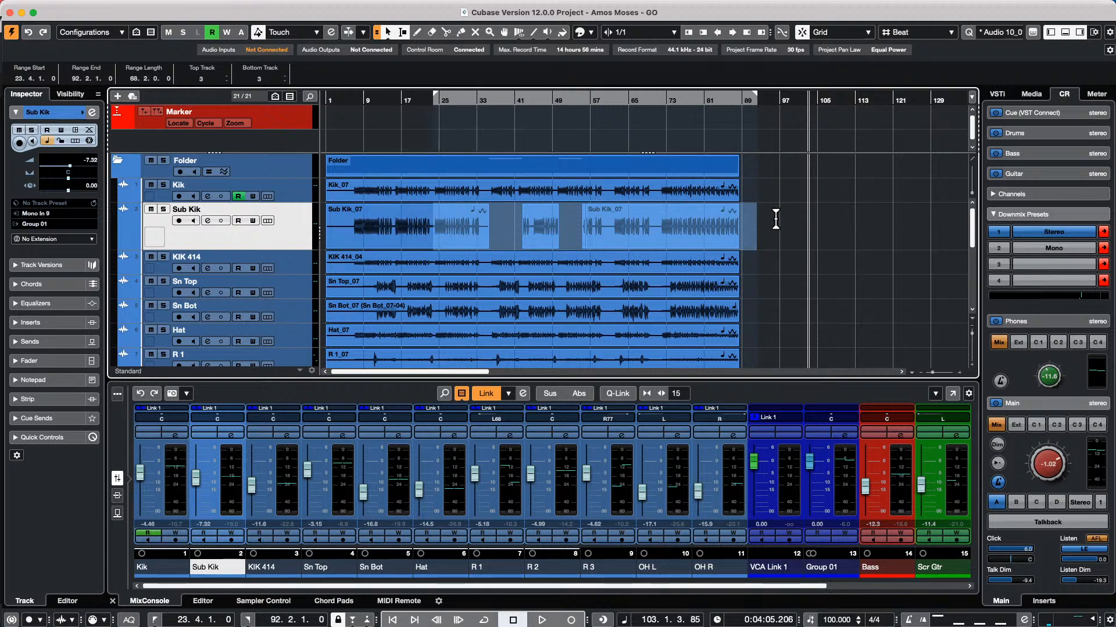
pyautogui.moveTo(782, 221); pyautogui.dragTo(355, 237)
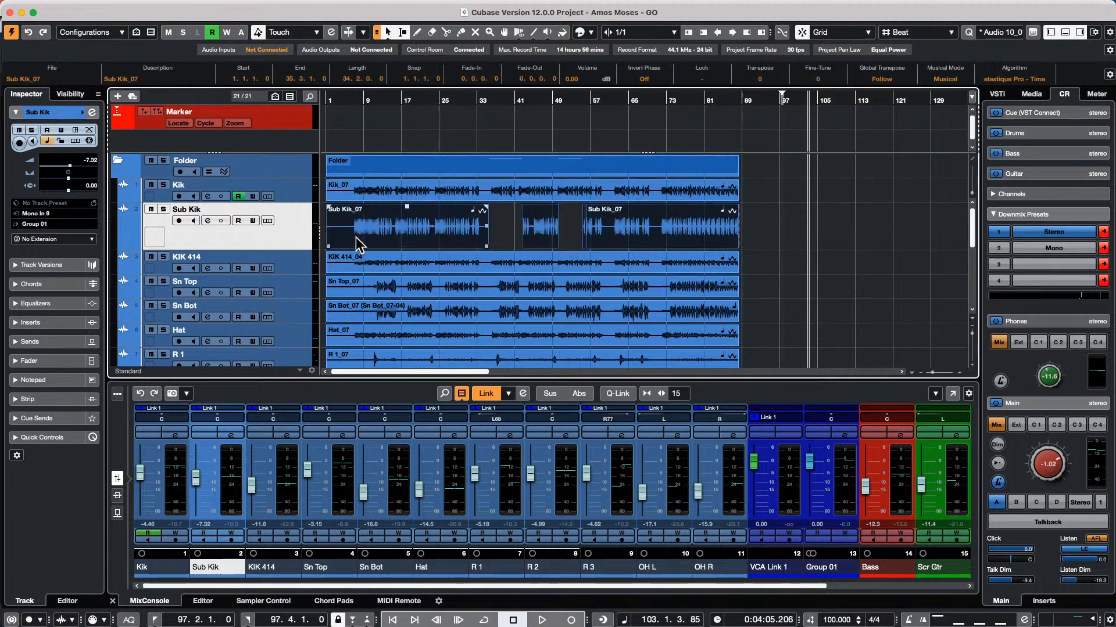
# Look up the key command assigned to Bounce Selection in the Audio category, then close the key command list
pyautogui.click(104, 7)
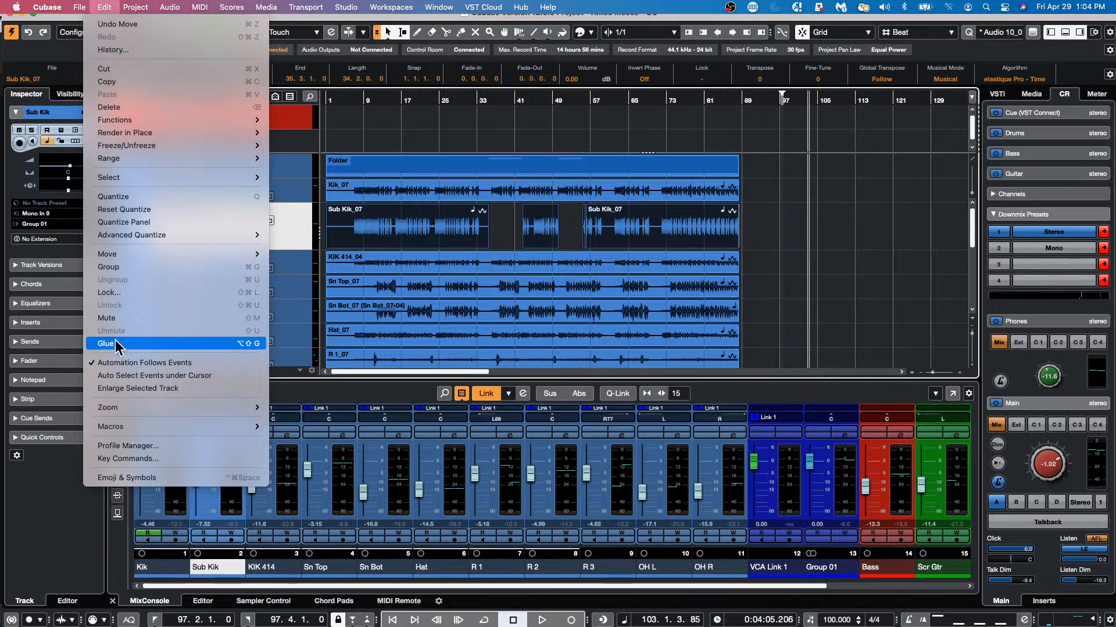
pyautogui.click(141, 458)
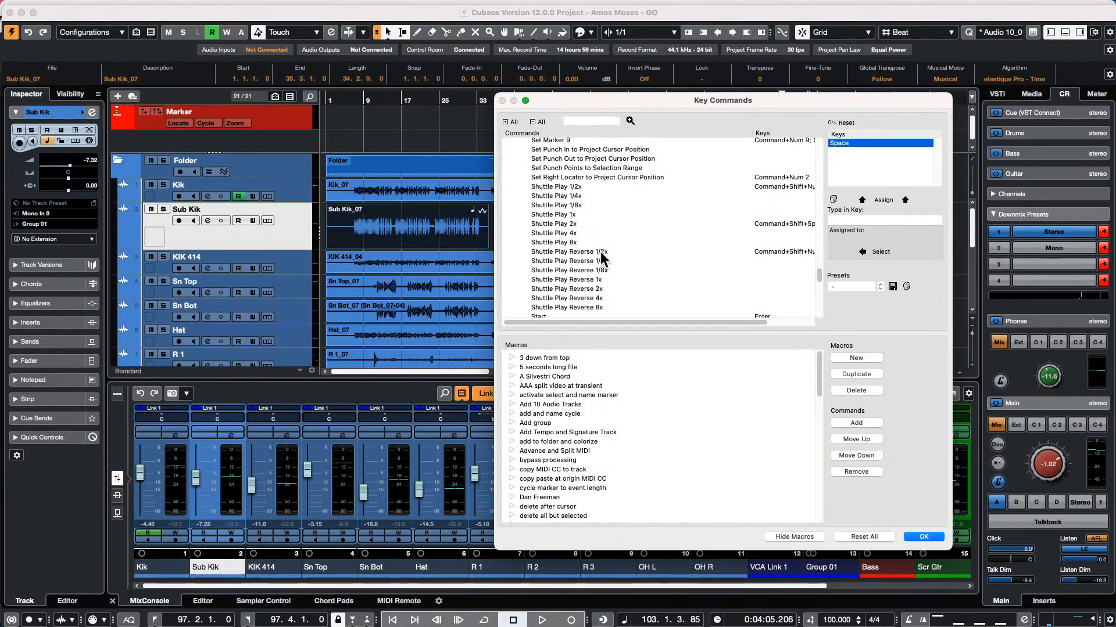
pyautogui.scroll(15, 546, 206)
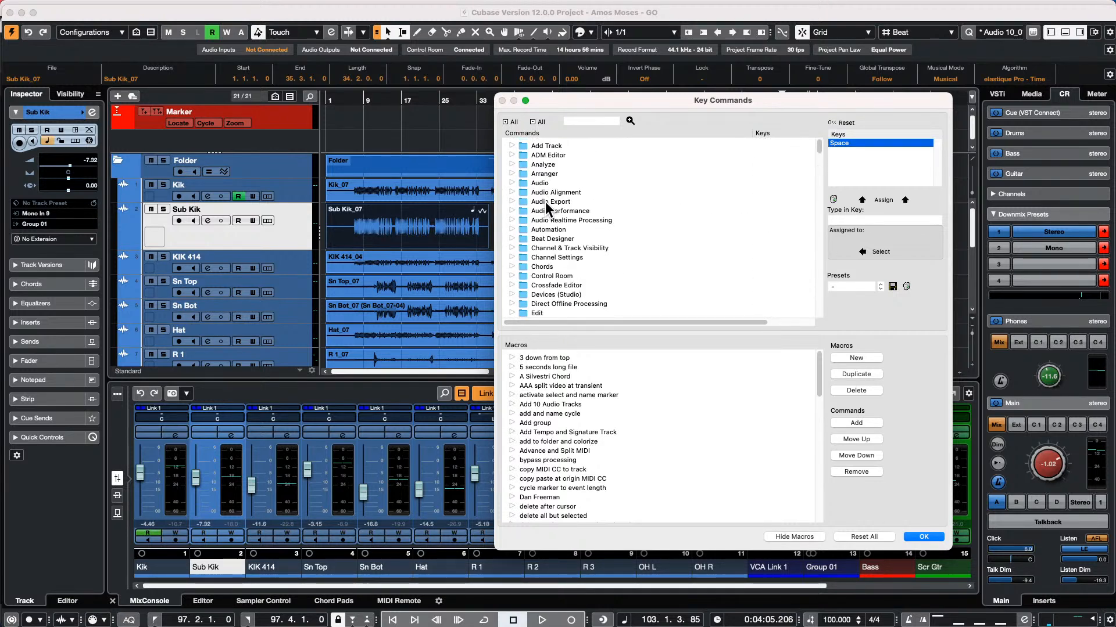
pyautogui.click(511, 183)
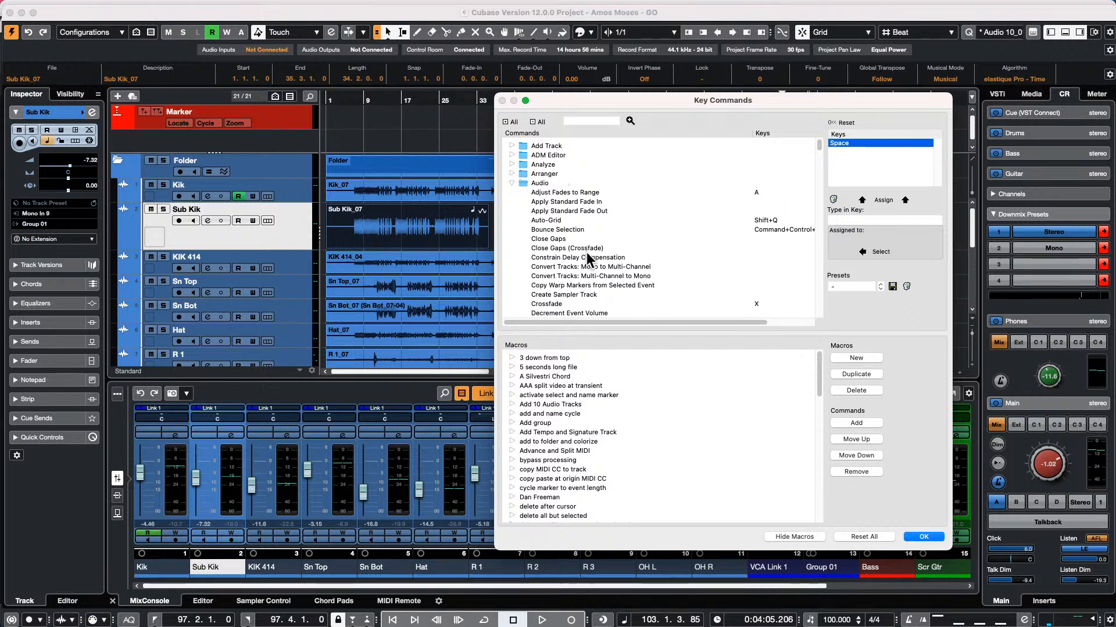
pyautogui.click(567, 228)
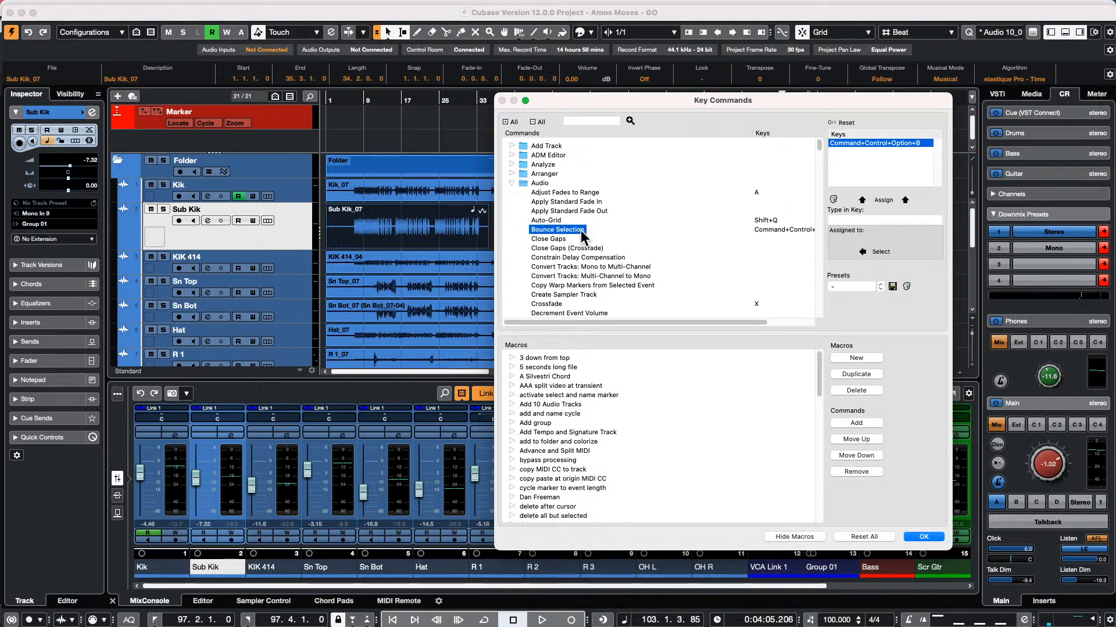
pyautogui.click(922, 538)
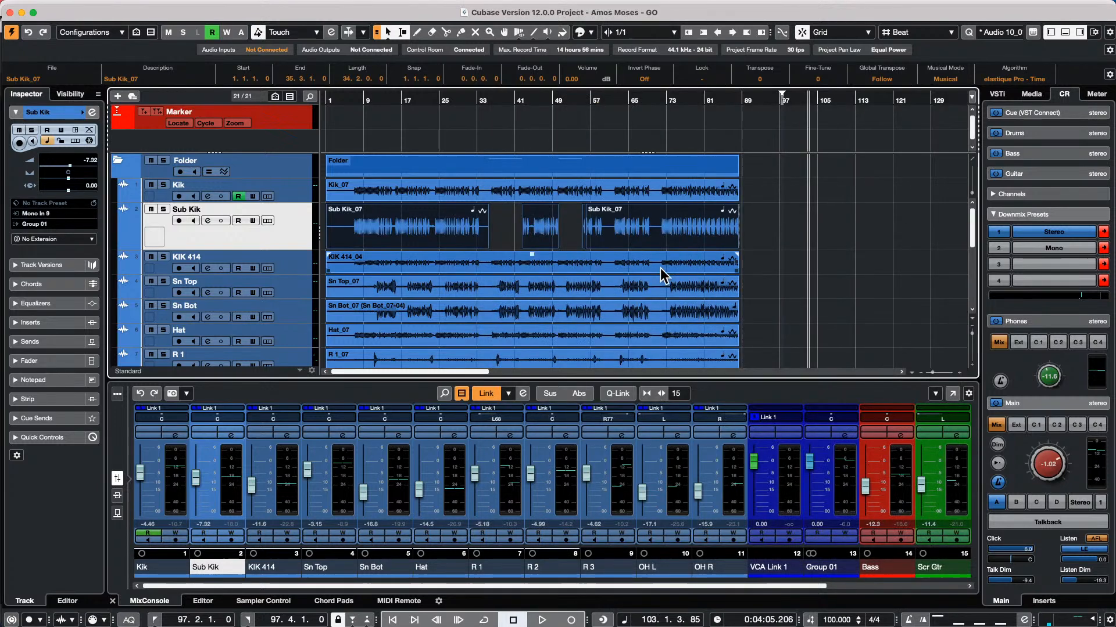
# Bounce the selected Sub Kik events into one audio file and replace the original events with it
pyautogui.click(166, 7)
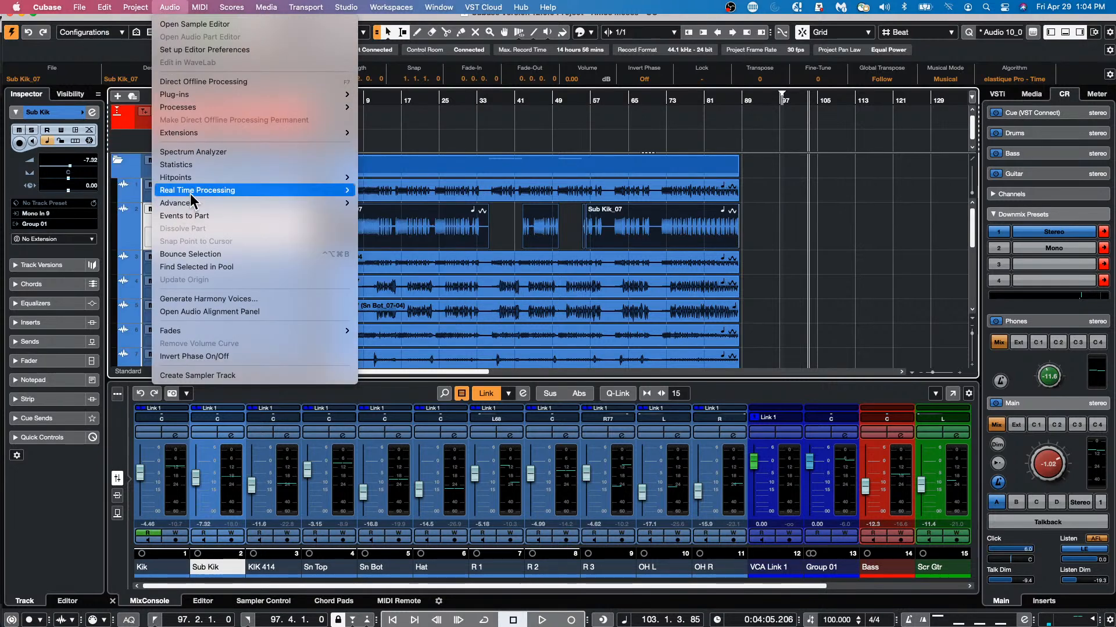
pyautogui.moveTo(192, 194)
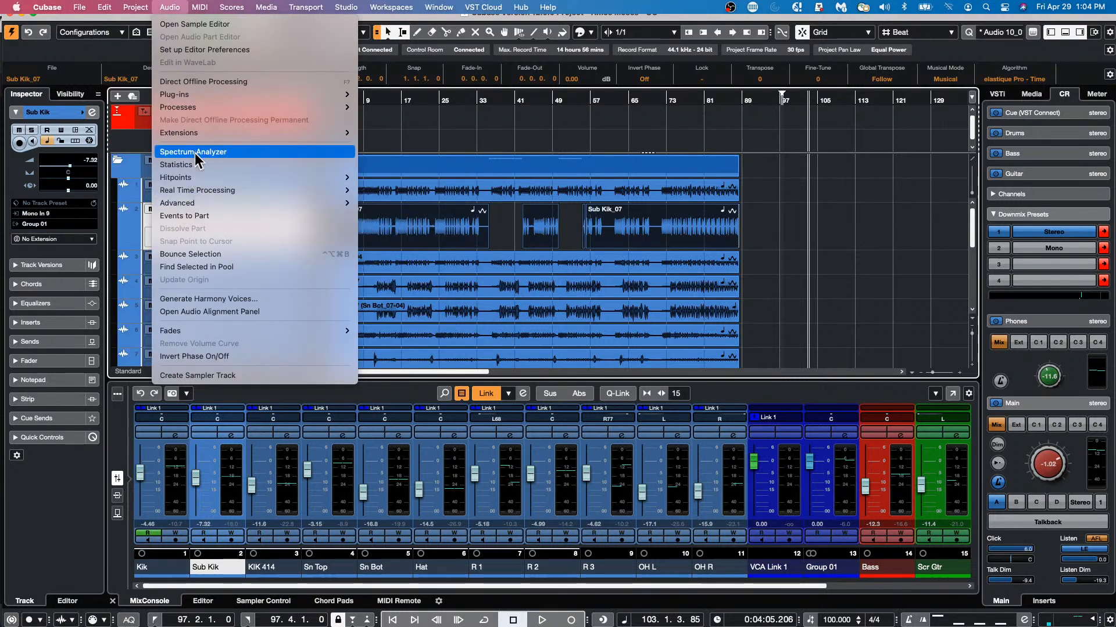
pyautogui.click(206, 254)
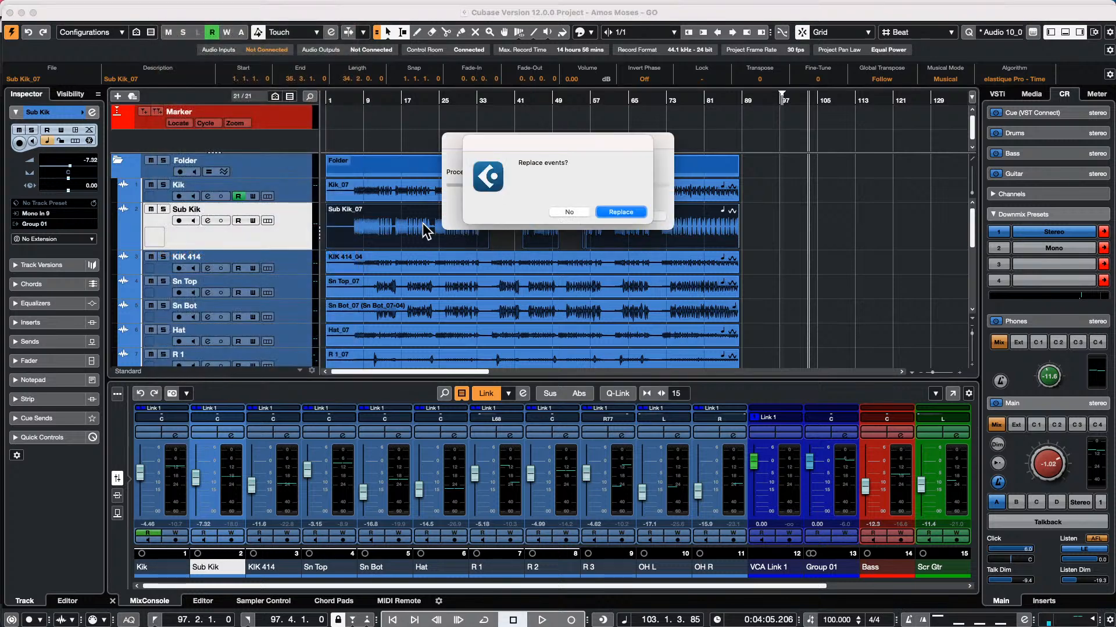
pyautogui.click(625, 211)
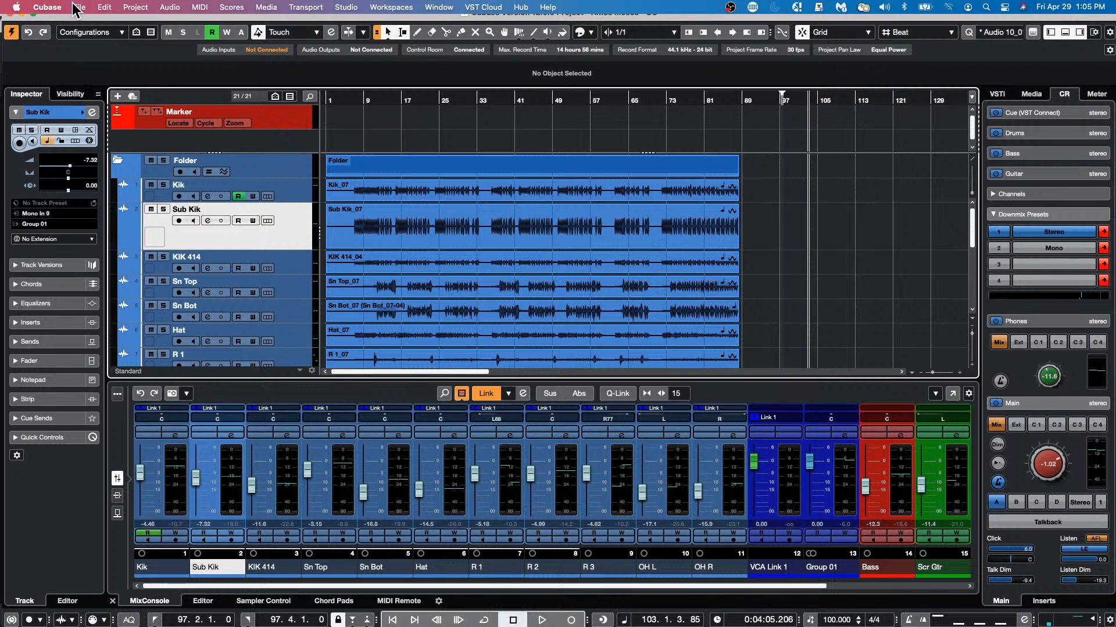
# Search the key commands for "export audio" to check the Export Audio Mixdown assignment, then close the list
pyautogui.click(77, 7)
pyautogui.moveTo(108, 195)
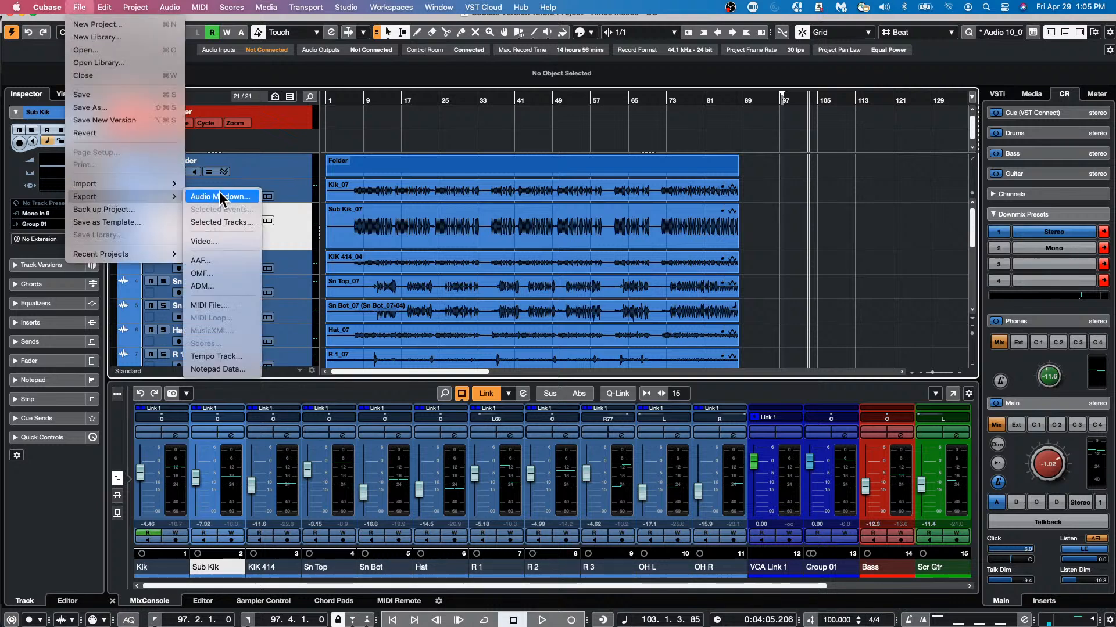
pyautogui.click(501, 116)
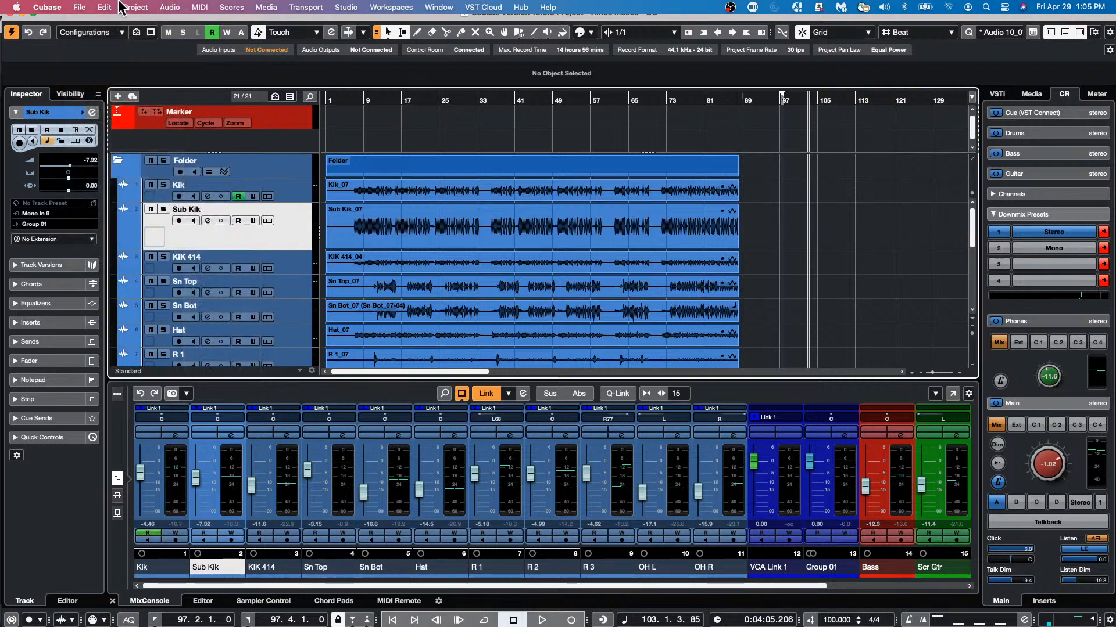
pyautogui.click(110, 6)
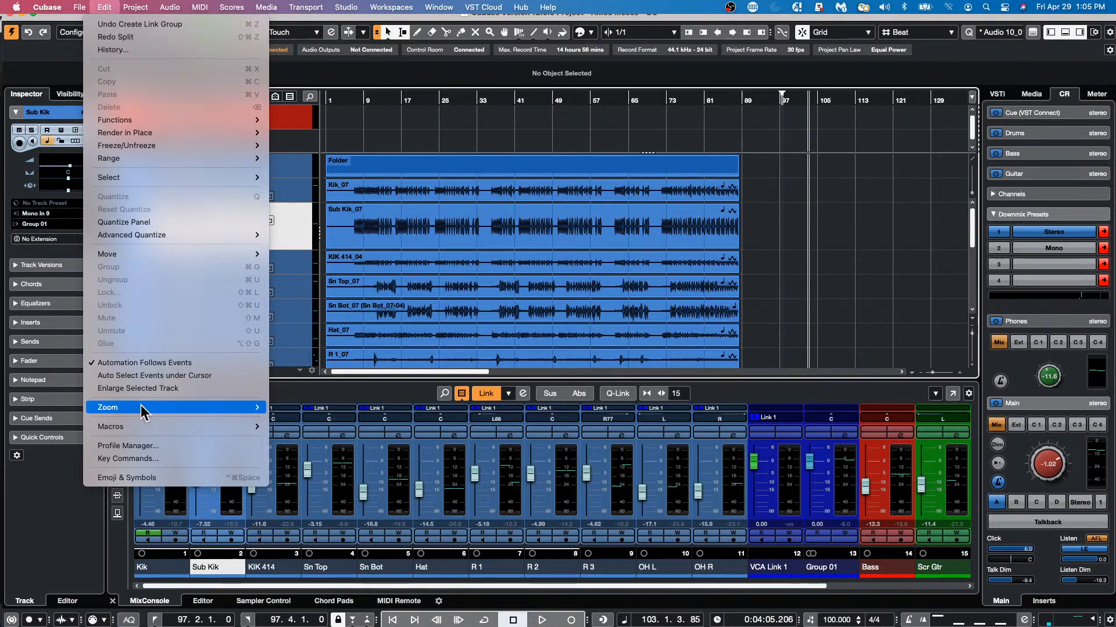
pyautogui.moveTo(157, 421)
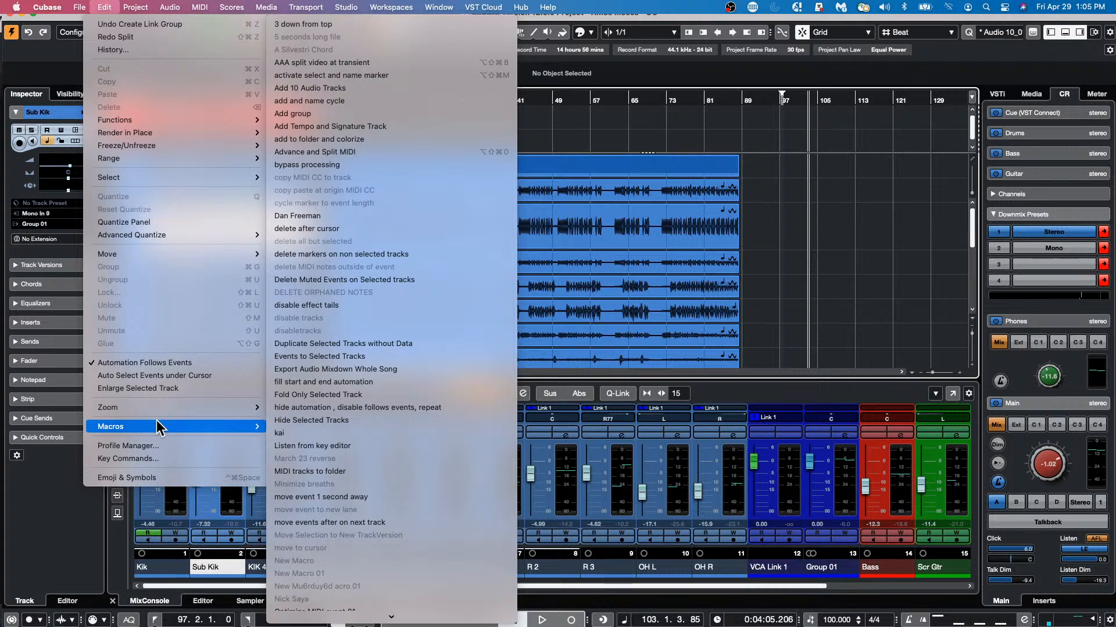
pyautogui.click(154, 456)
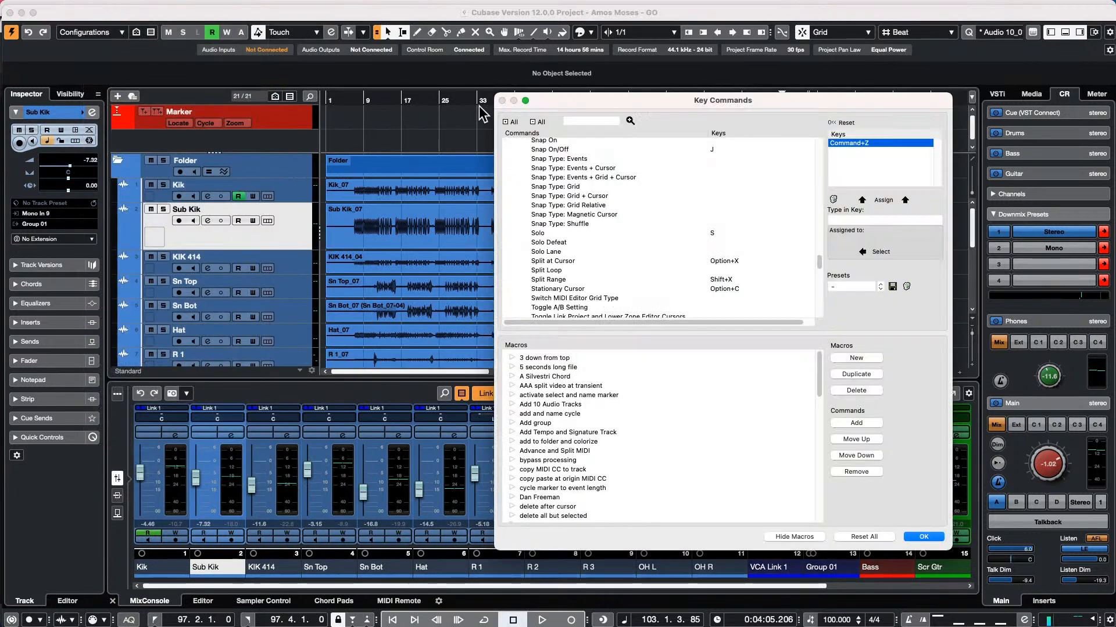
pyautogui.click(590, 120)
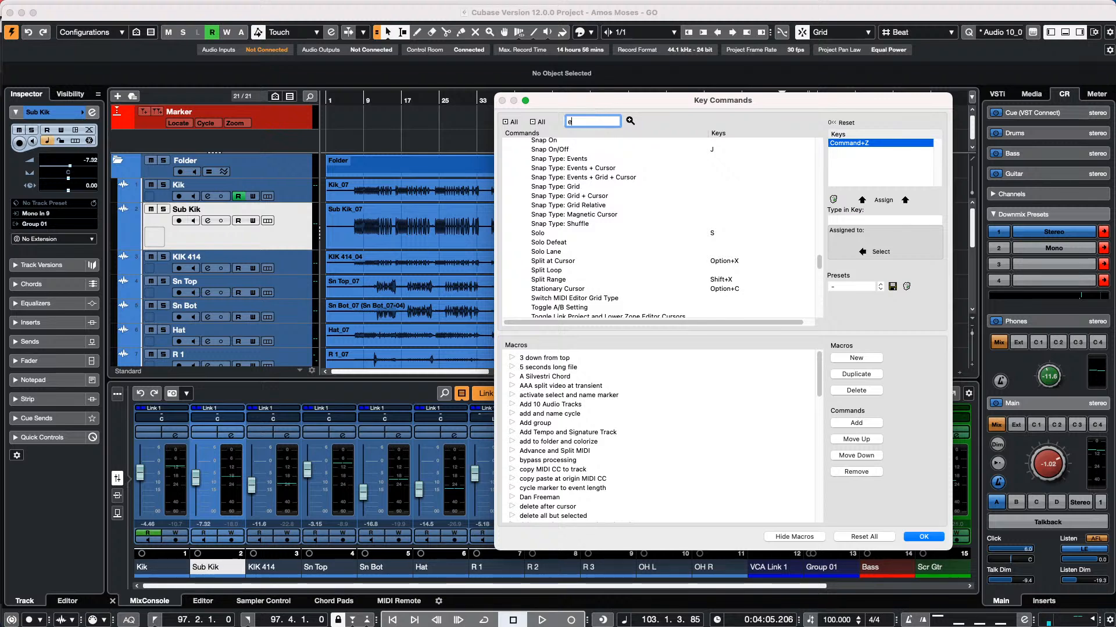
pyautogui.write('export a')
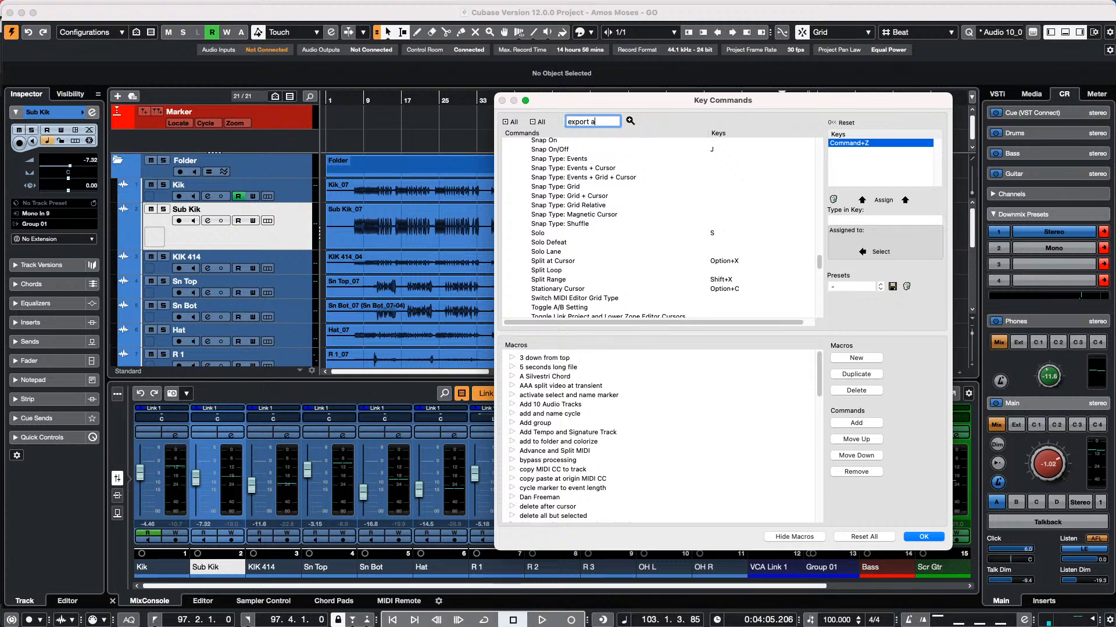
pyautogui.write('udio')
pyautogui.press('Return')
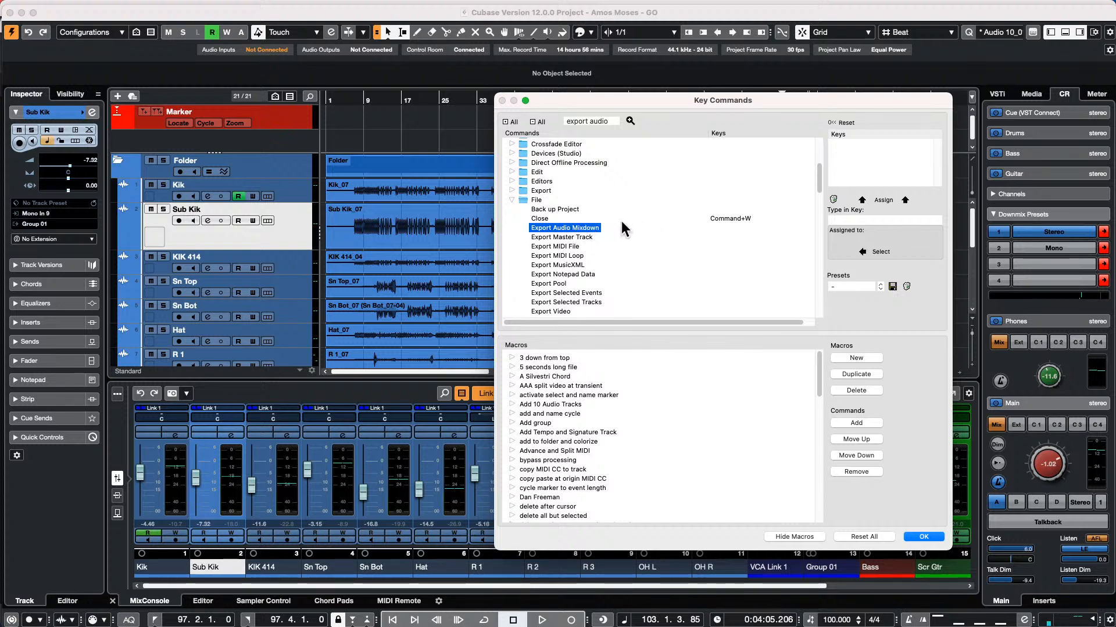
pyautogui.click(919, 534)
# Set the locators to the full Sub Kik event, examine the Export Audio Mixdown settings and close them without exporting
pyautogui.click(429, 219)
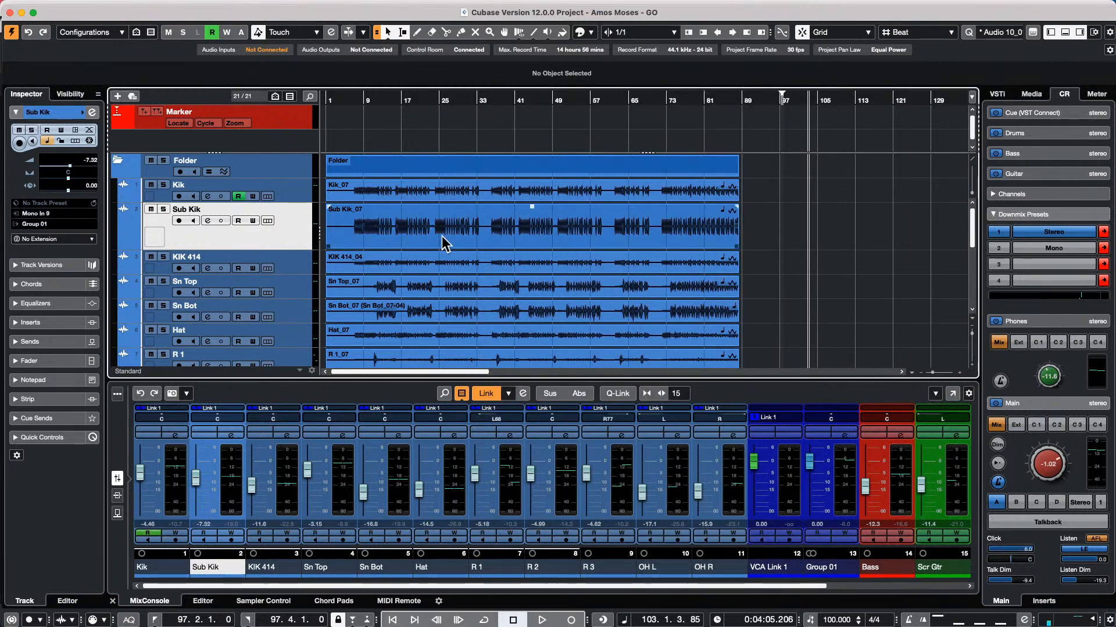
pyautogui.press('p')
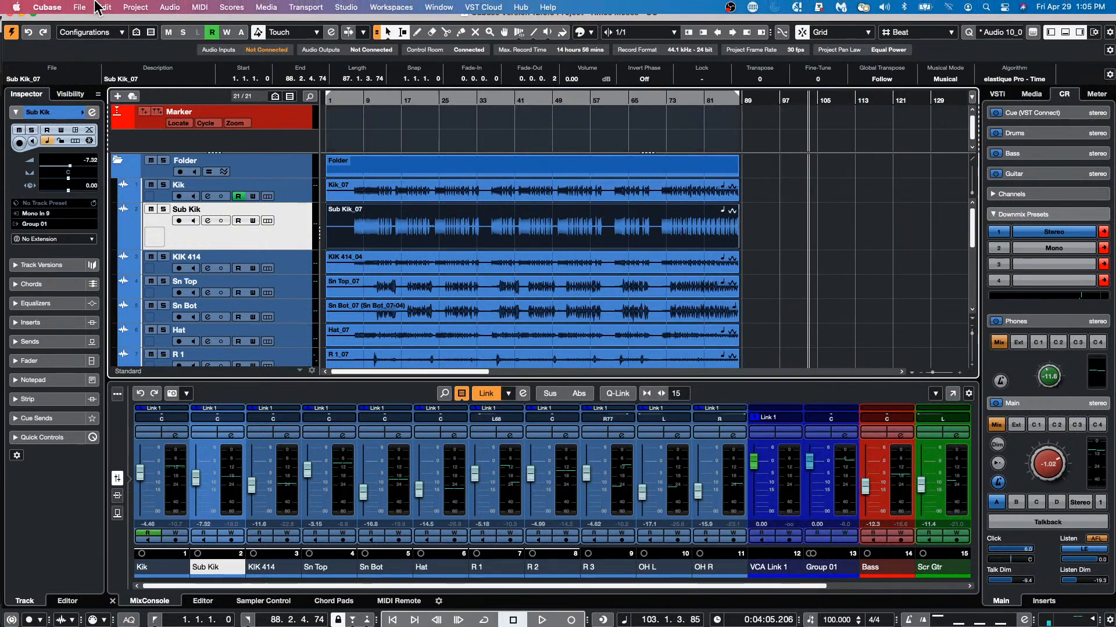
pyautogui.click(104, 7)
pyautogui.moveTo(130, 408)
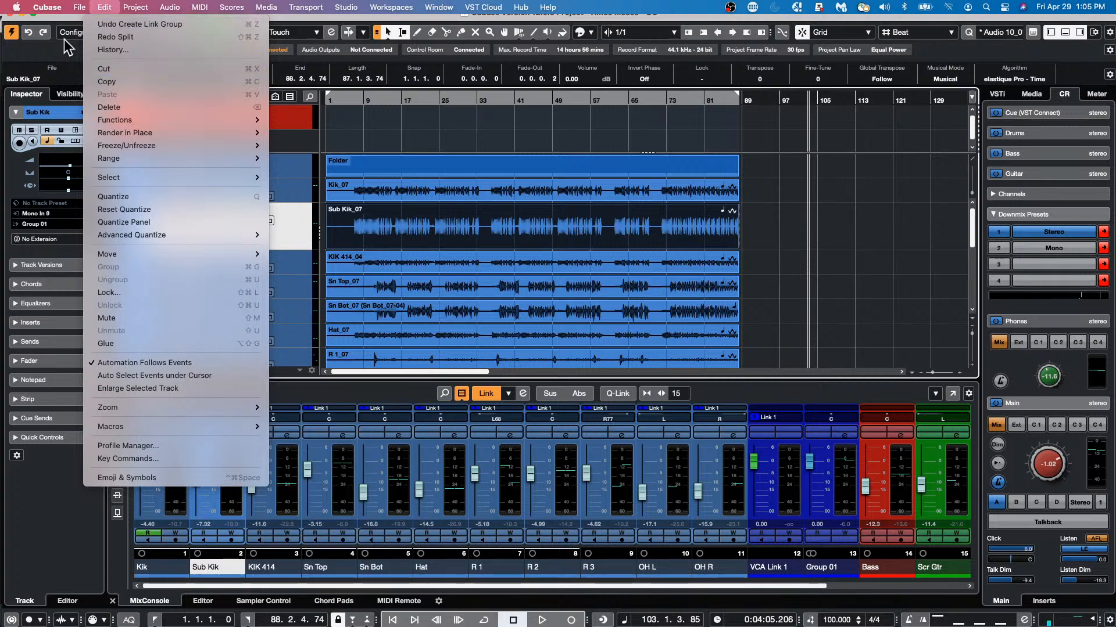
pyautogui.moveTo(79, 7)
pyautogui.moveTo(139, 197)
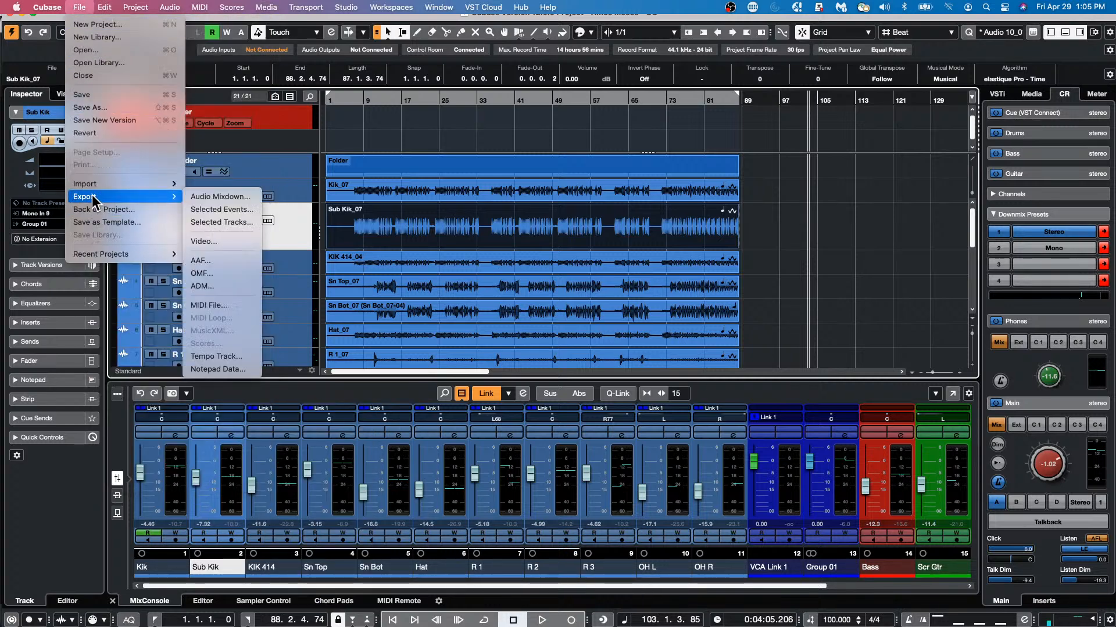
pyautogui.click(249, 196)
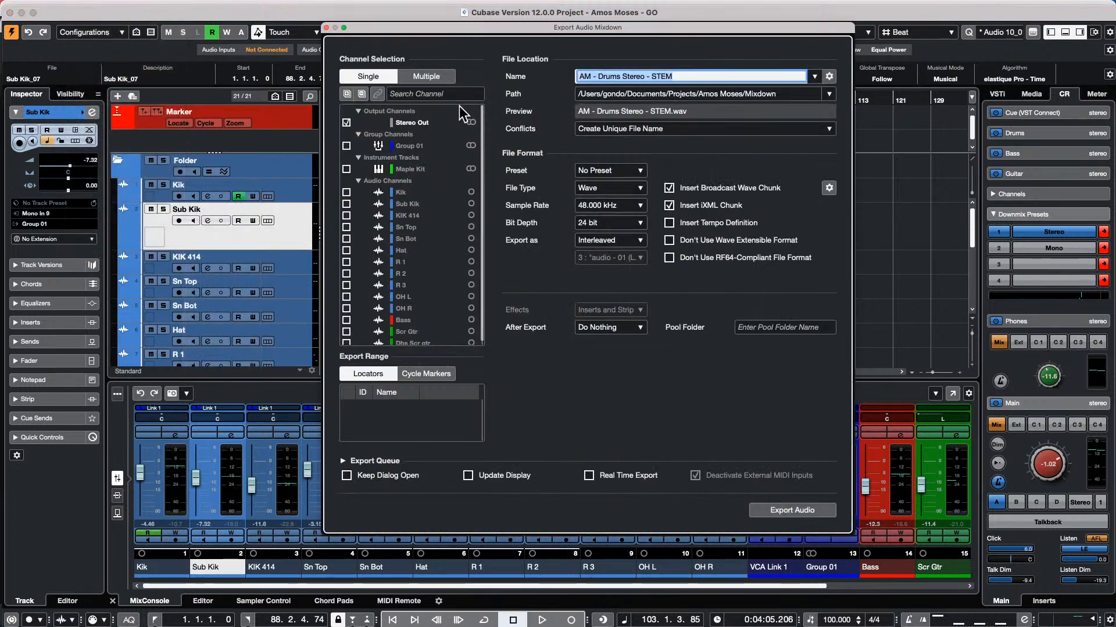
pyautogui.click(326, 27)
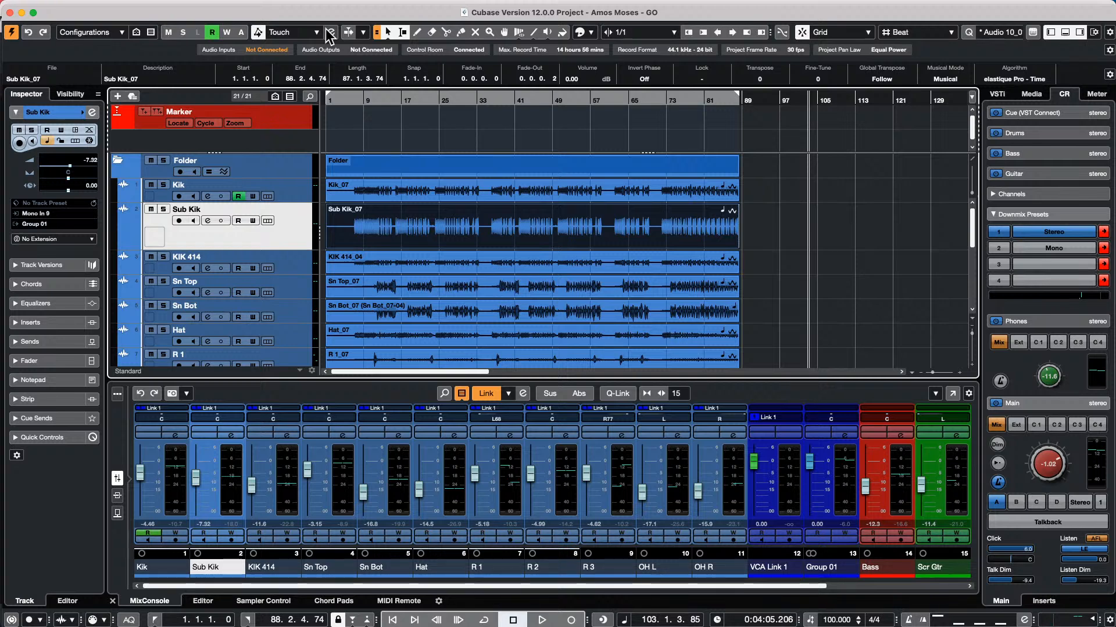
# Open MediaBay and limit the media types it shows to Projects
pyautogui.moveTo(276, 8)
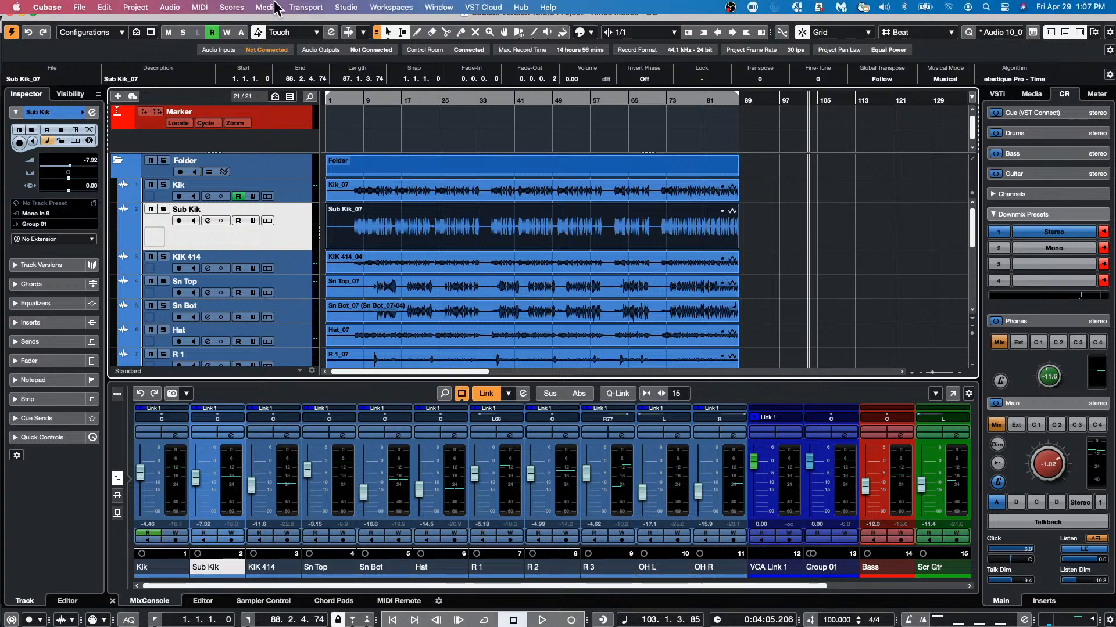
pyautogui.click(322, 7)
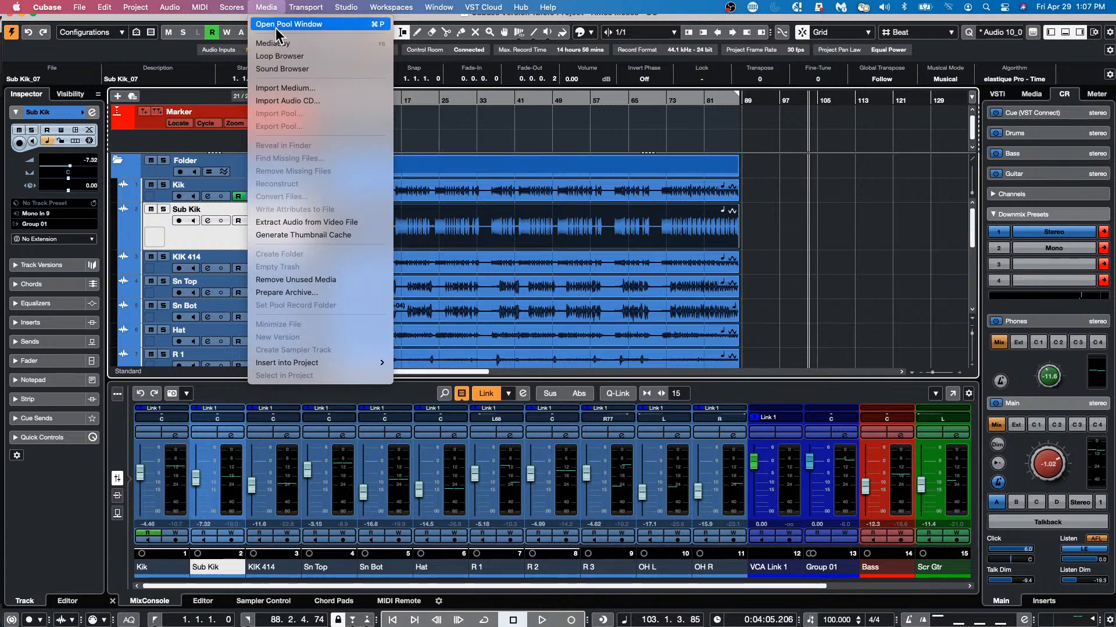
pyautogui.click(283, 43)
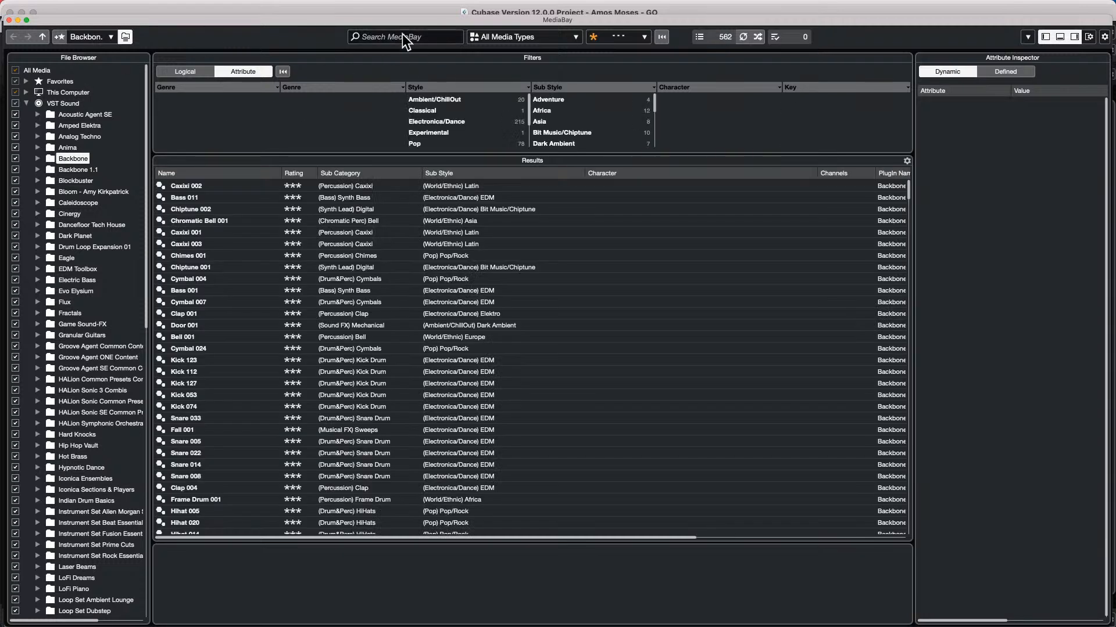
pyautogui.click(523, 37)
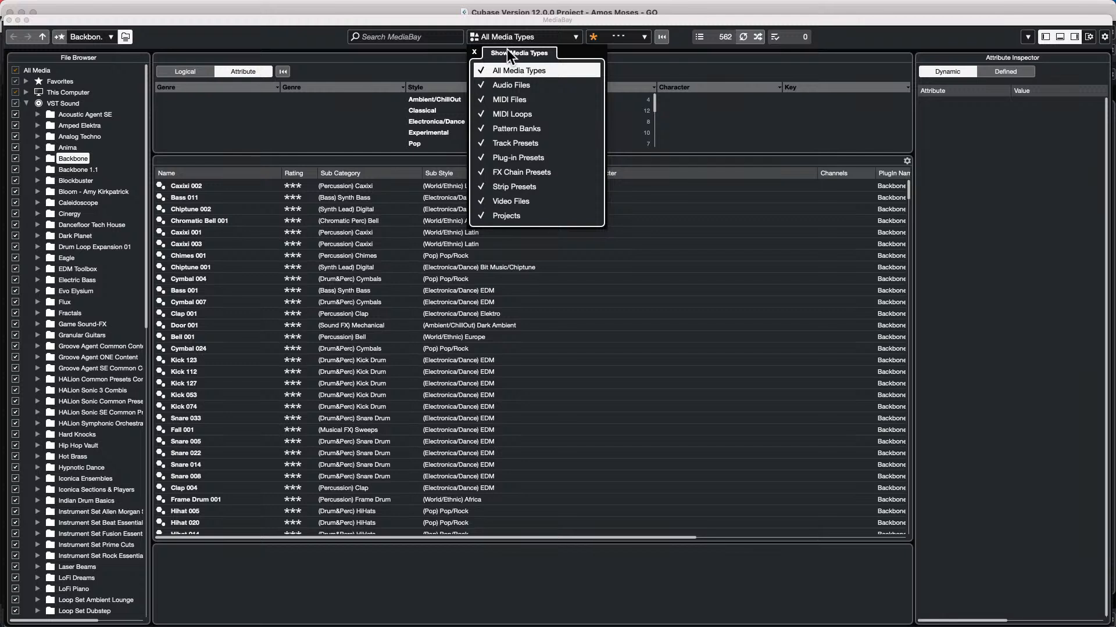
pyautogui.click(487, 68)
# Rescan the Projects folder inside this computer's Documents folder in MediaBay, check the media type filter and close MediaBay
pyautogui.click(79, 124)
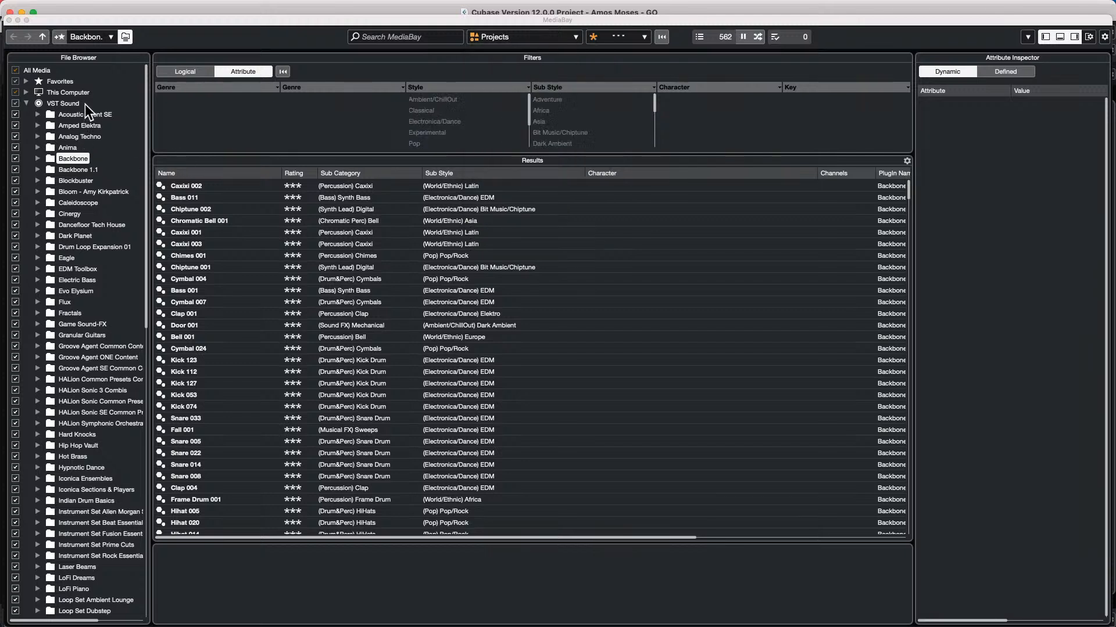
pyautogui.click(75, 92)
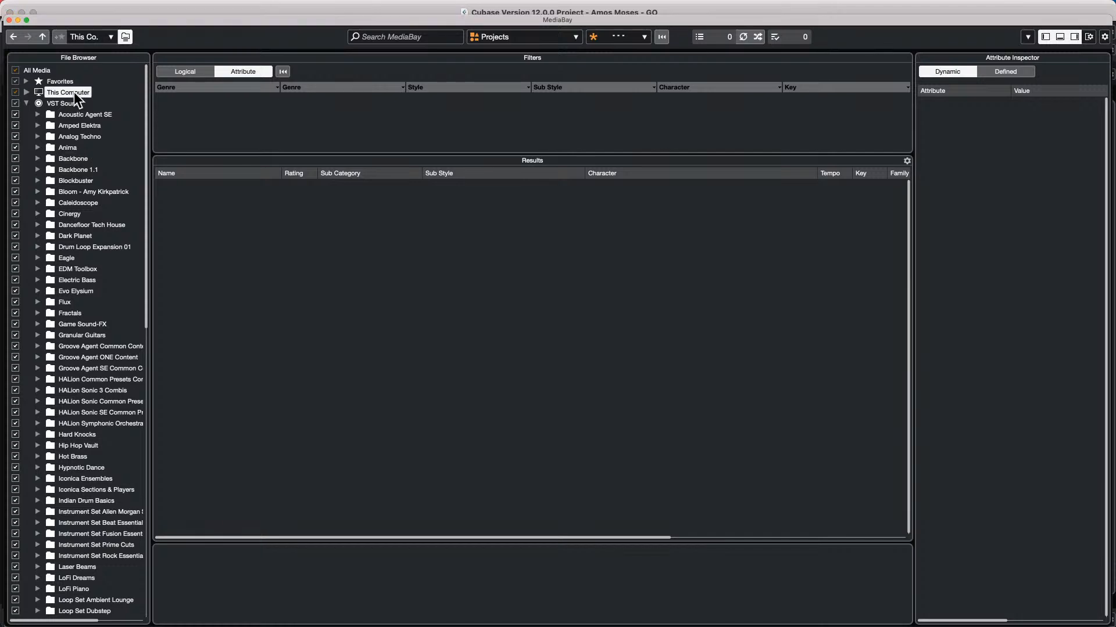
pyautogui.click(25, 92)
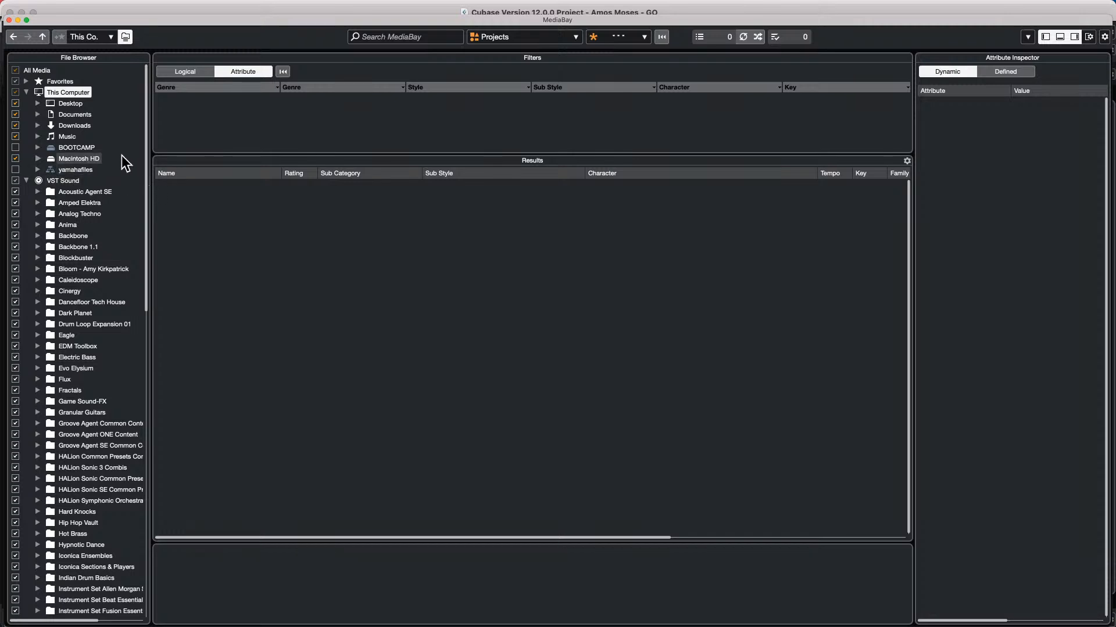
pyautogui.click(81, 158)
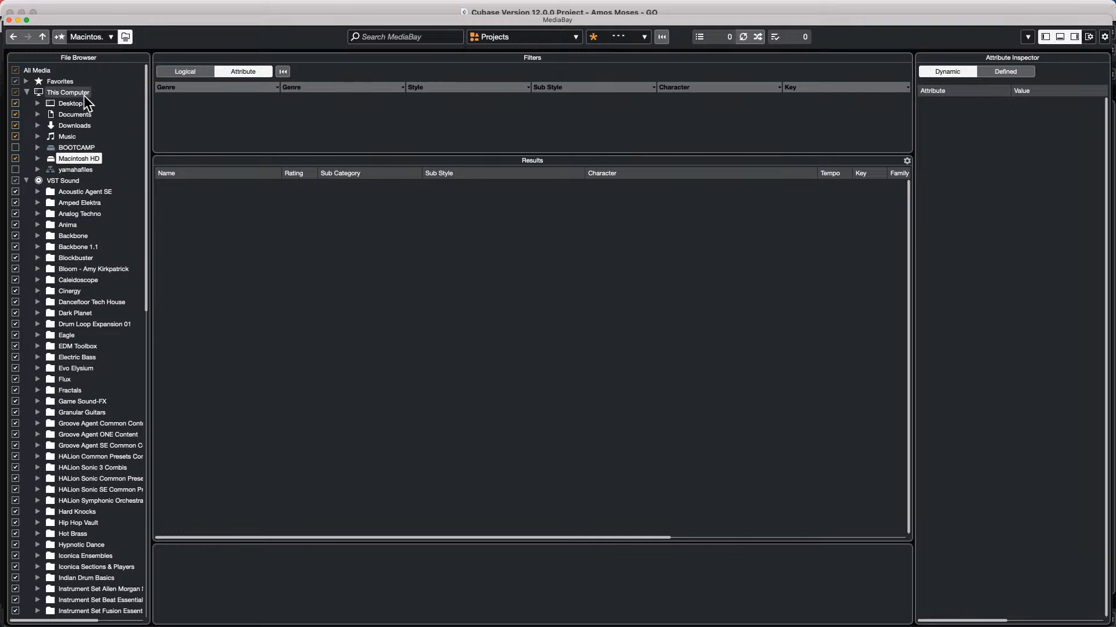
pyautogui.click(38, 115)
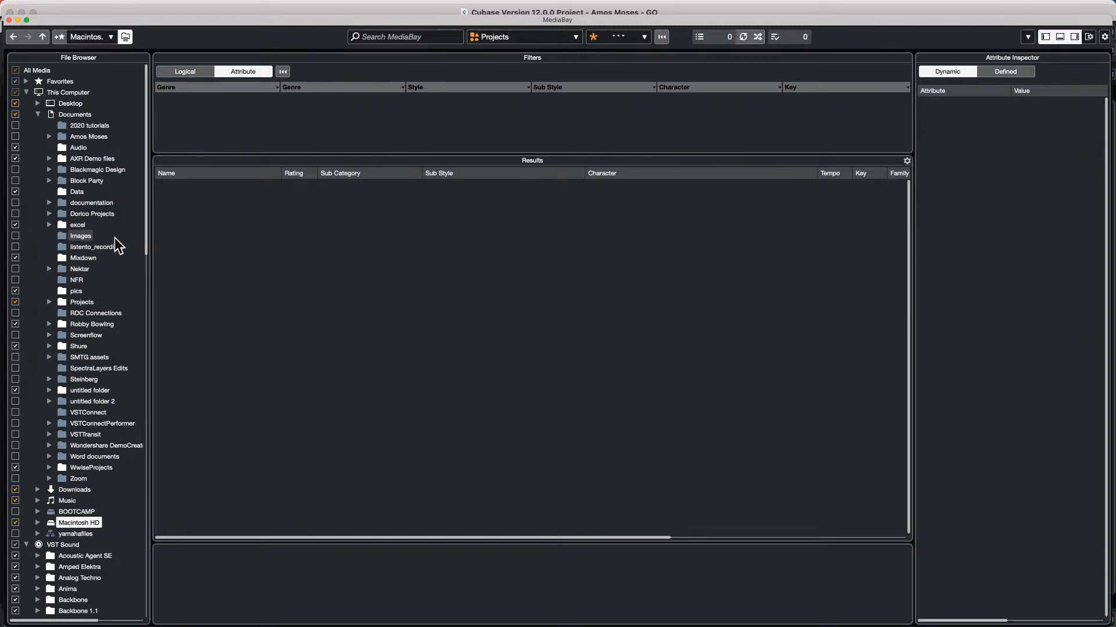
pyautogui.click(79, 302)
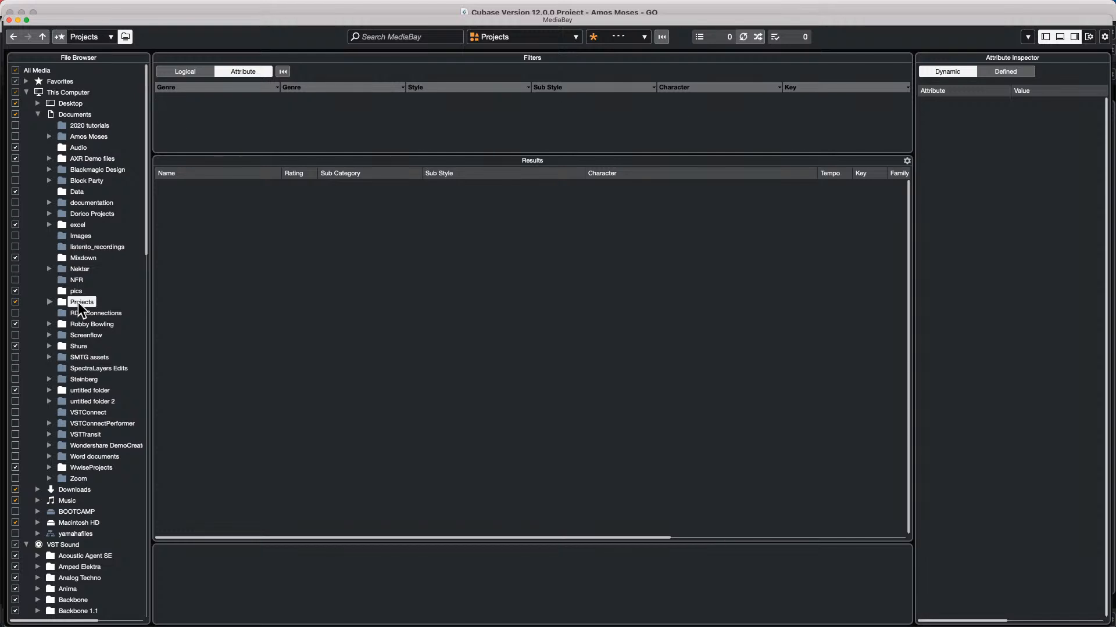
pyautogui.rightClick(76, 301)
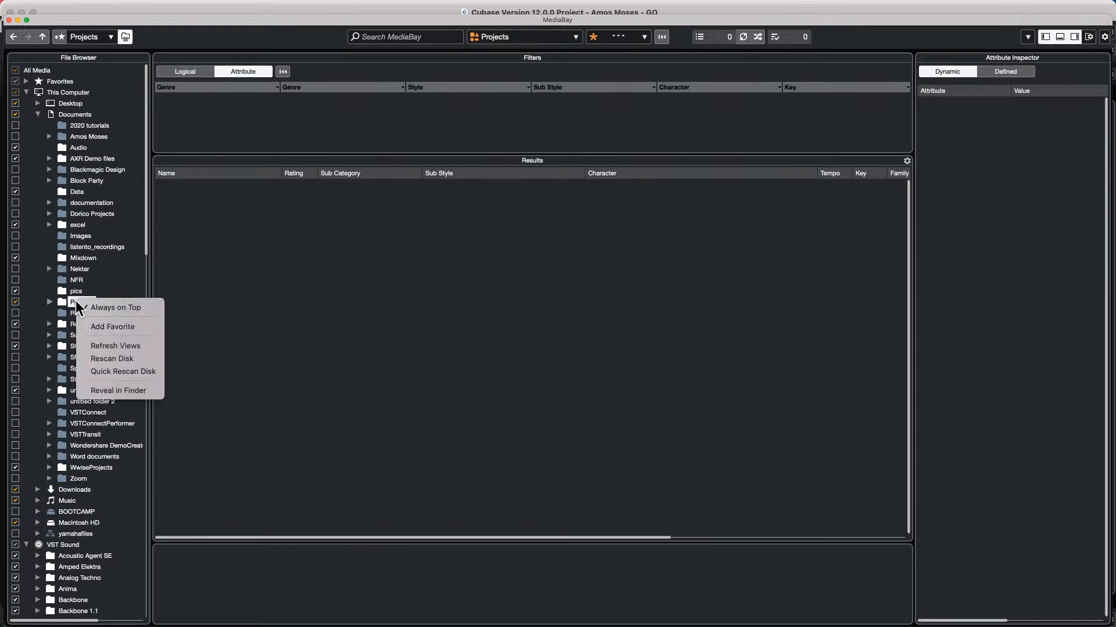
pyautogui.click(137, 359)
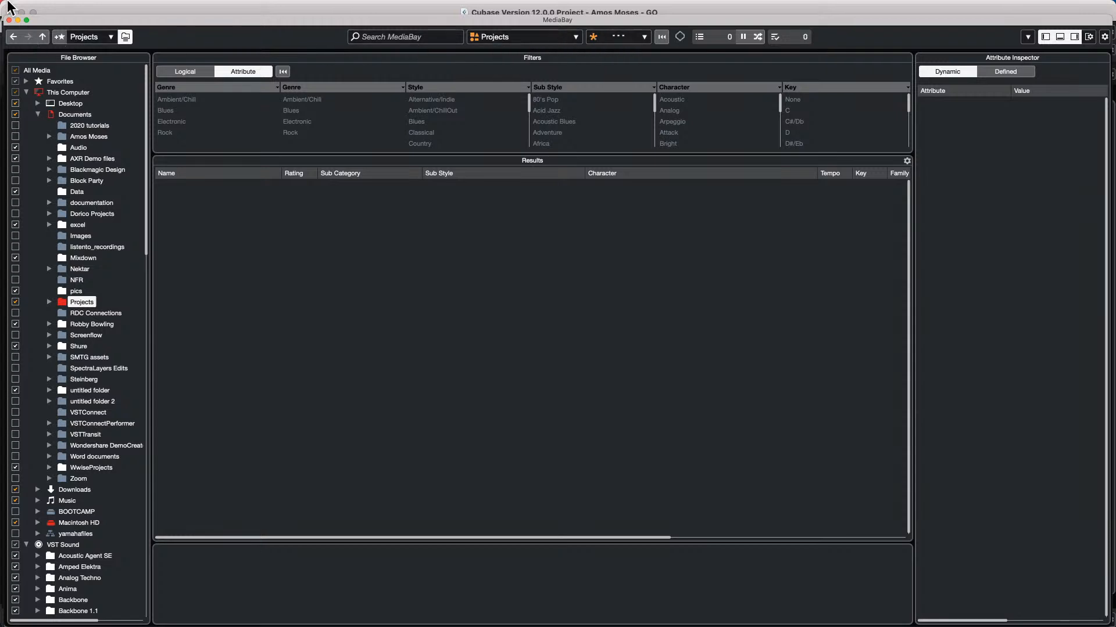
pyautogui.click(508, 36)
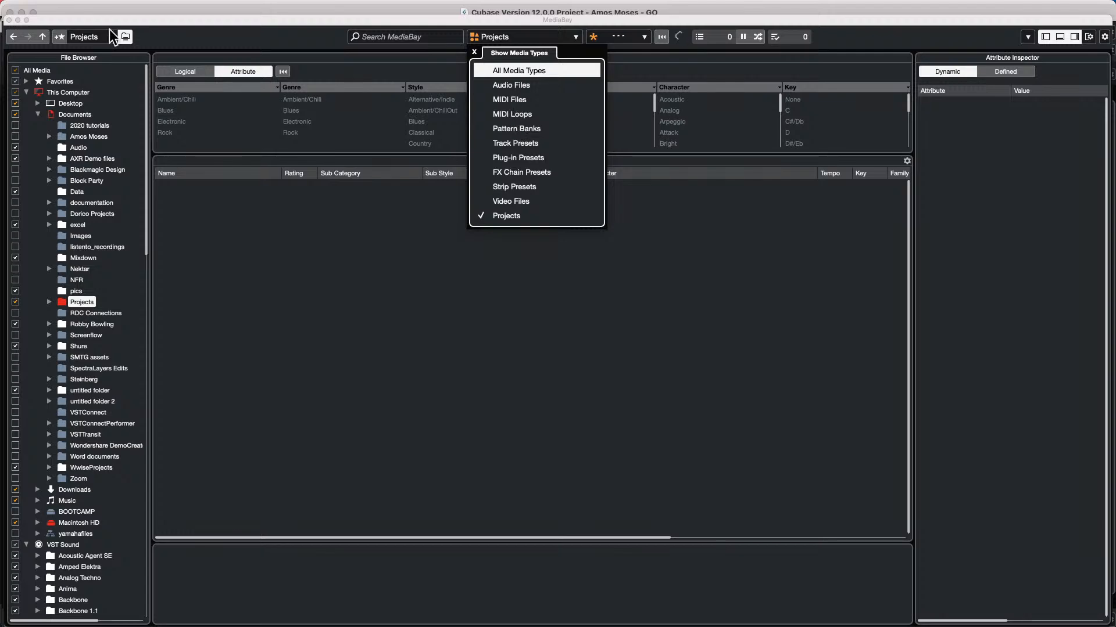
pyautogui.click(8, 19)
pyautogui.click(9, 19)
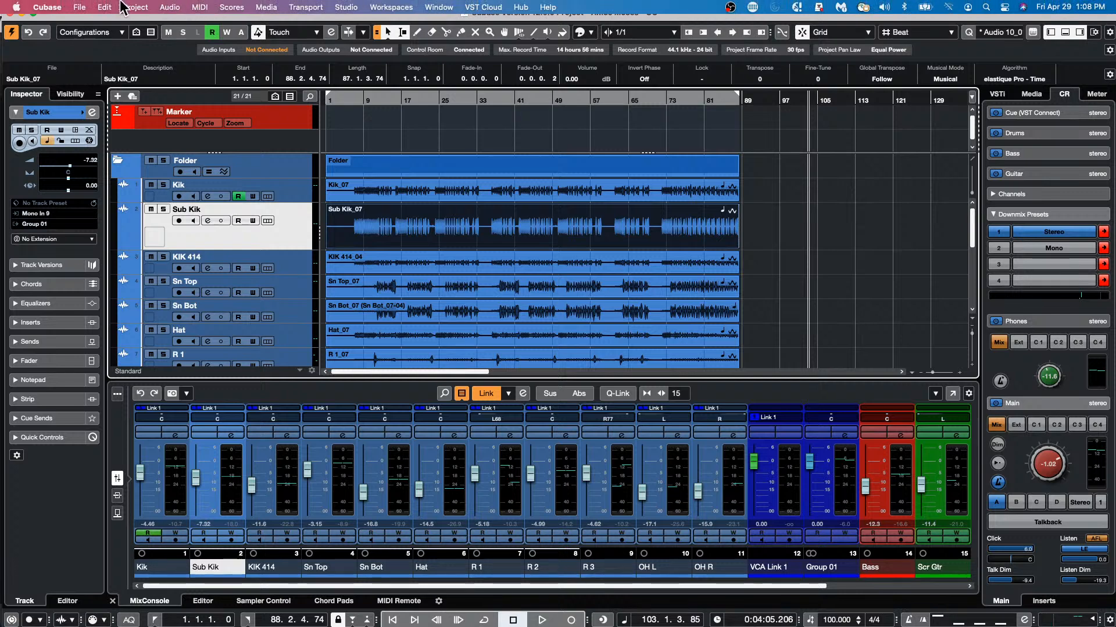
# Create a new empty project in the April 12 2022 folder
pyautogui.click(79, 7)
pyautogui.click(85, 21)
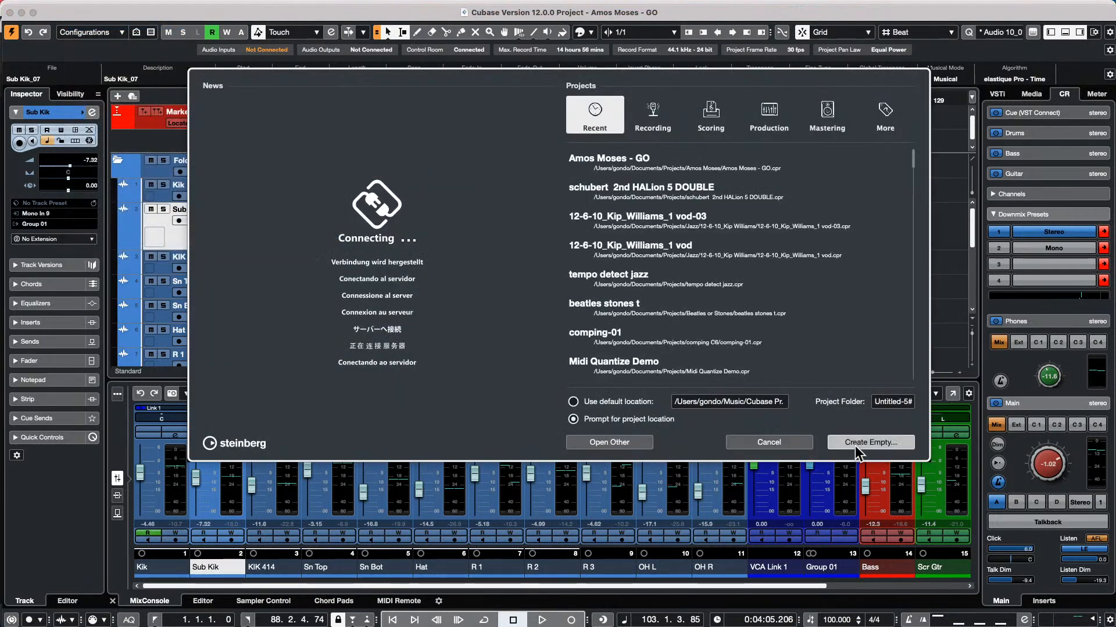
pyautogui.press('Return')
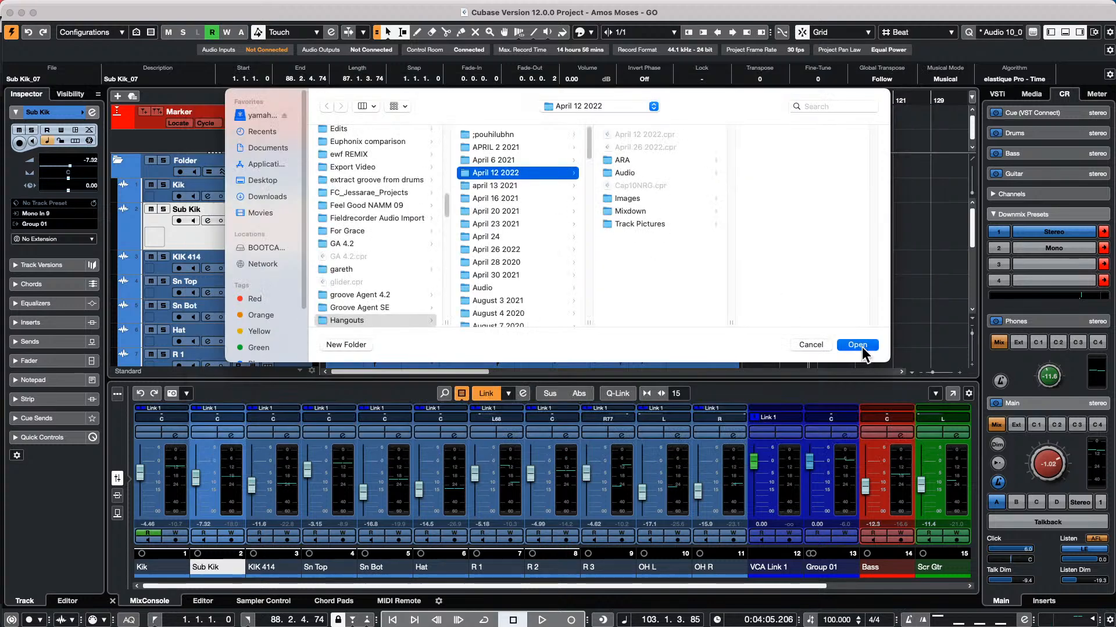
pyautogui.click(862, 347)
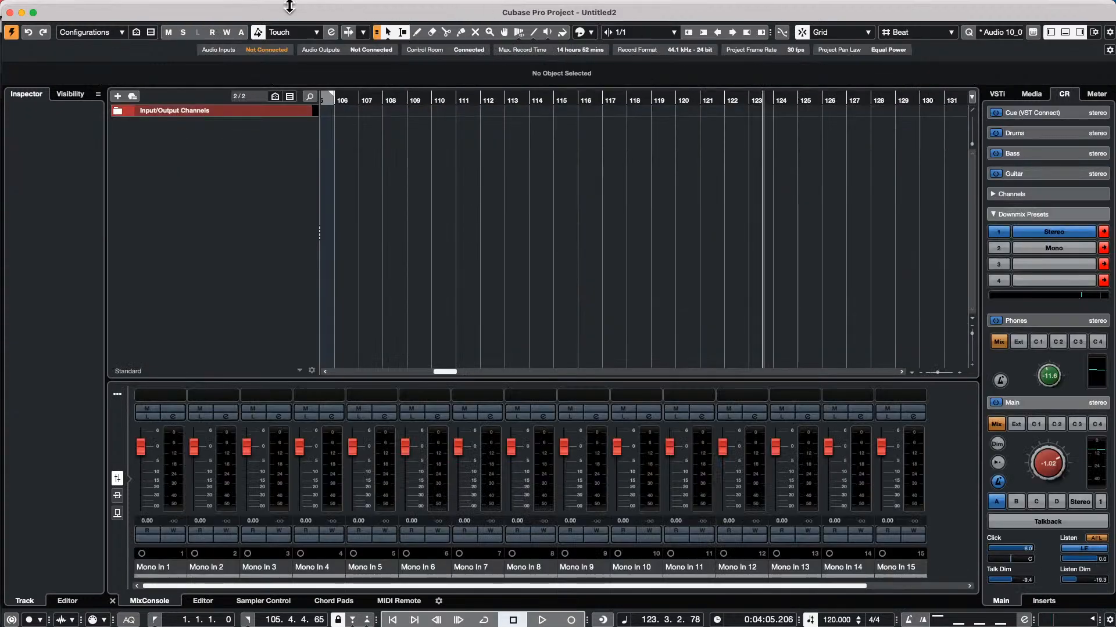
# Set the audio device of the Yamaha HS7 monitor in the Control Room audio connections to Not Connected
pyautogui.click(348, 7)
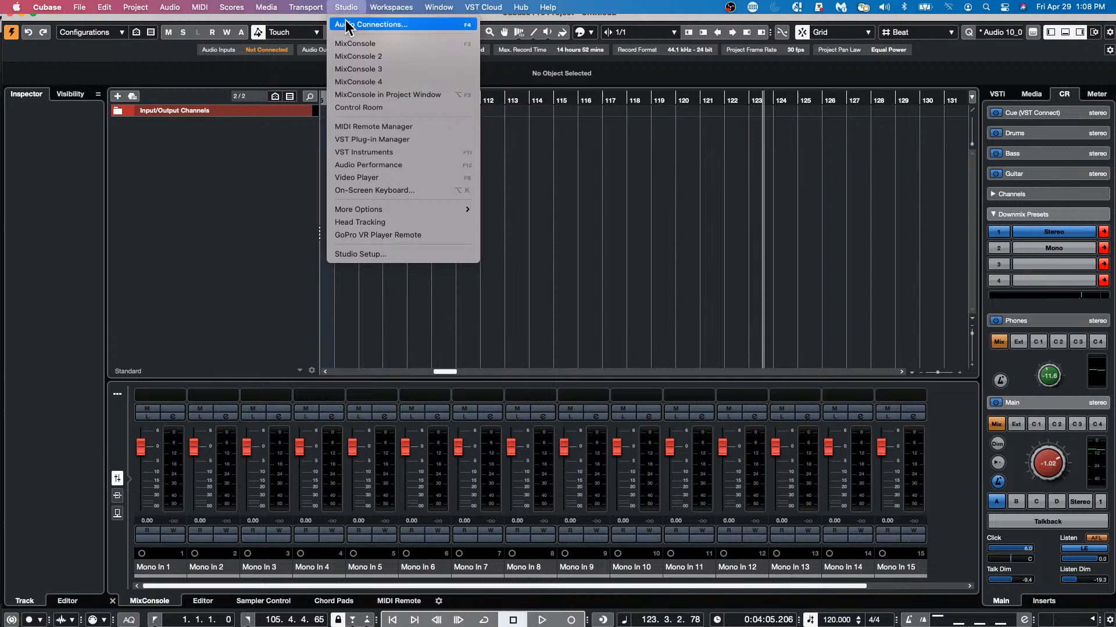
pyautogui.click(350, 21)
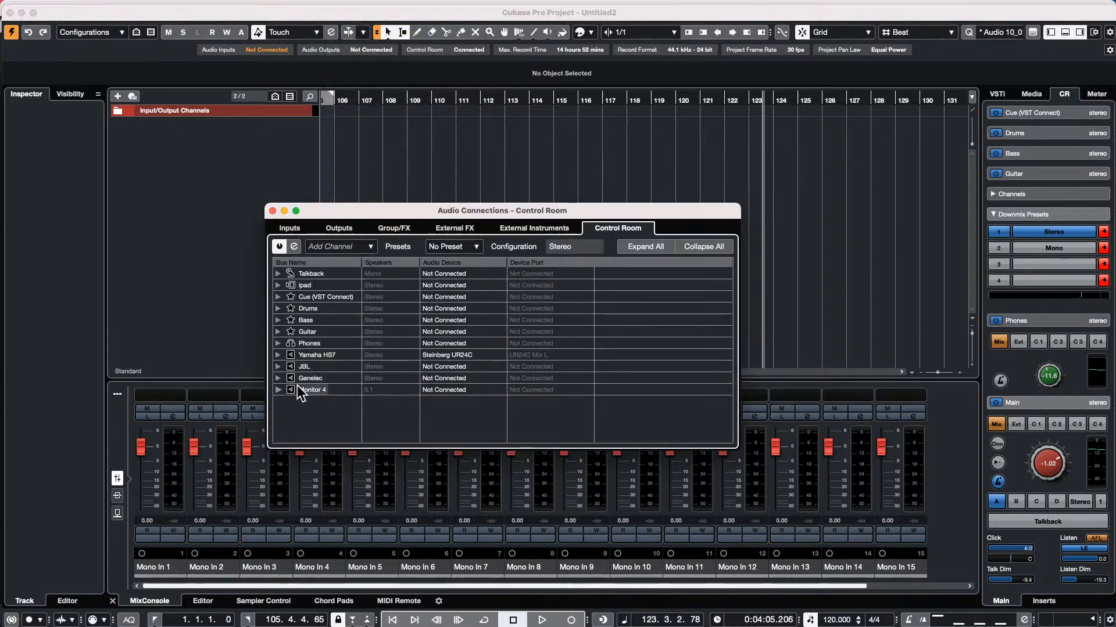
pyautogui.click(278, 355)
pyautogui.click(466, 357)
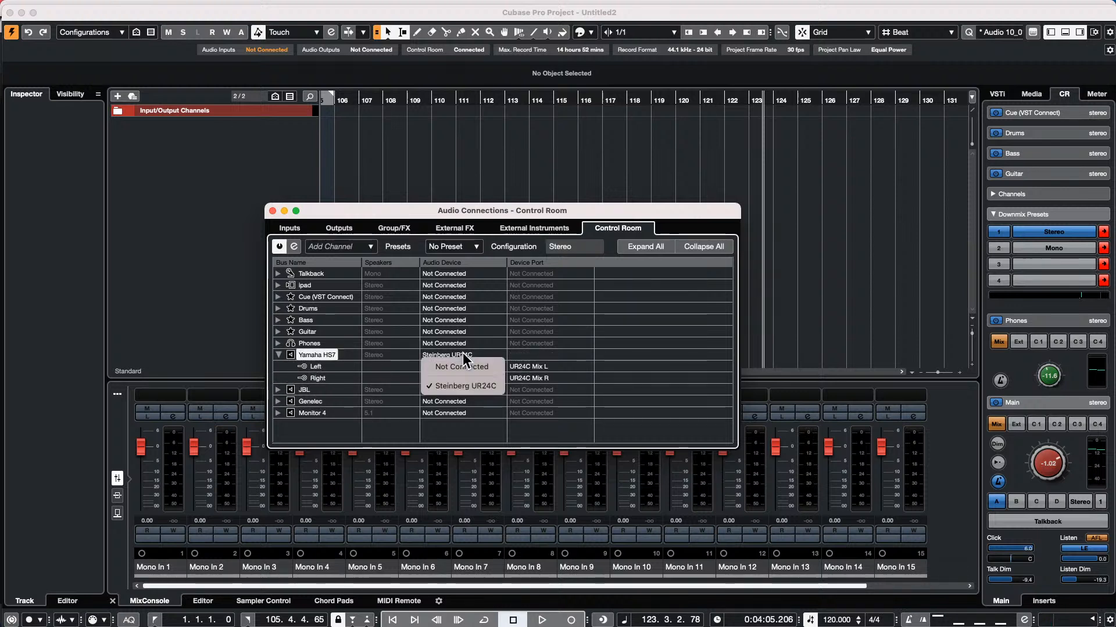
pyautogui.click(465, 367)
# Assign the Stereo Out output bus to the Steinberg UR24C audio device
pyautogui.click(338, 227)
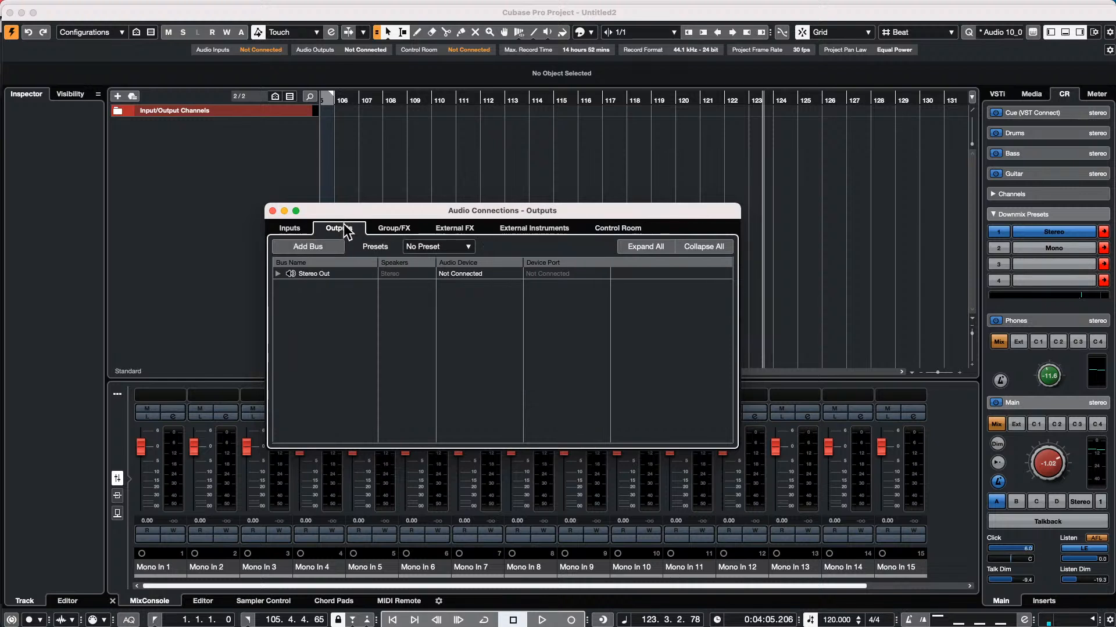
pyautogui.click(279, 273)
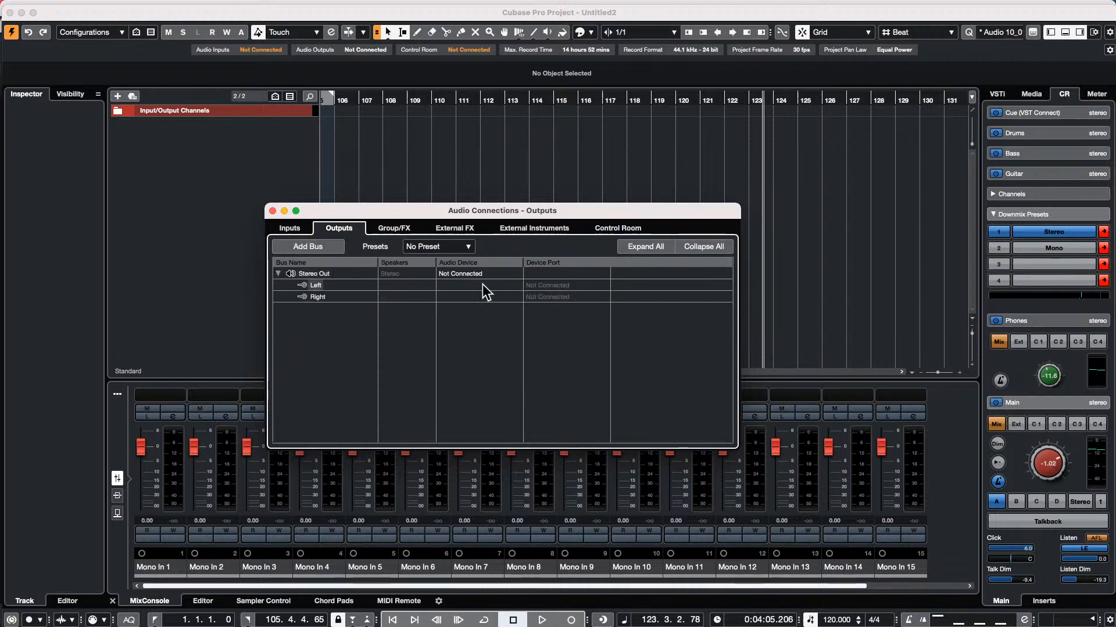
pyautogui.click(480, 276)
pyautogui.click(485, 303)
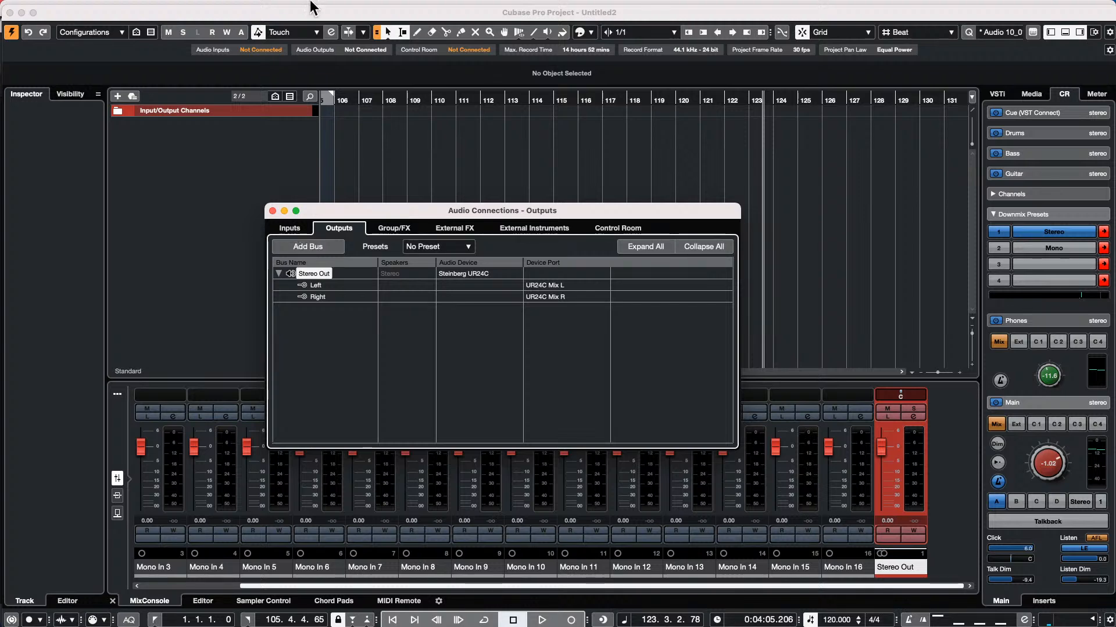
# Enable Direct Monitoring for the Steinberg UR24C in the Studio Setup and apply it
pyautogui.click(346, 7)
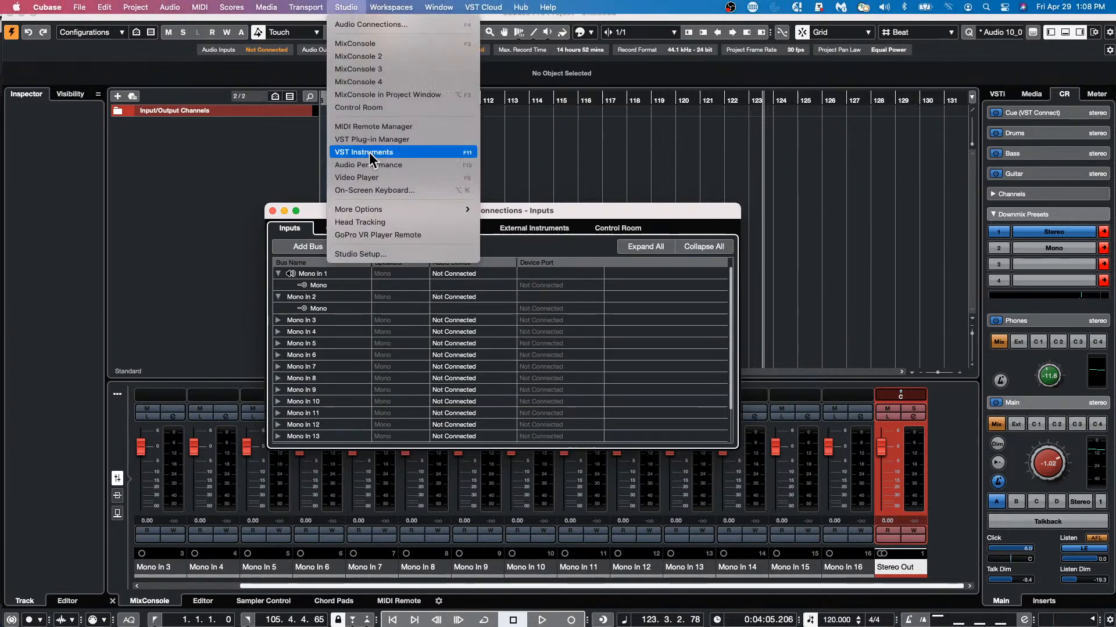
pyautogui.click(386, 255)
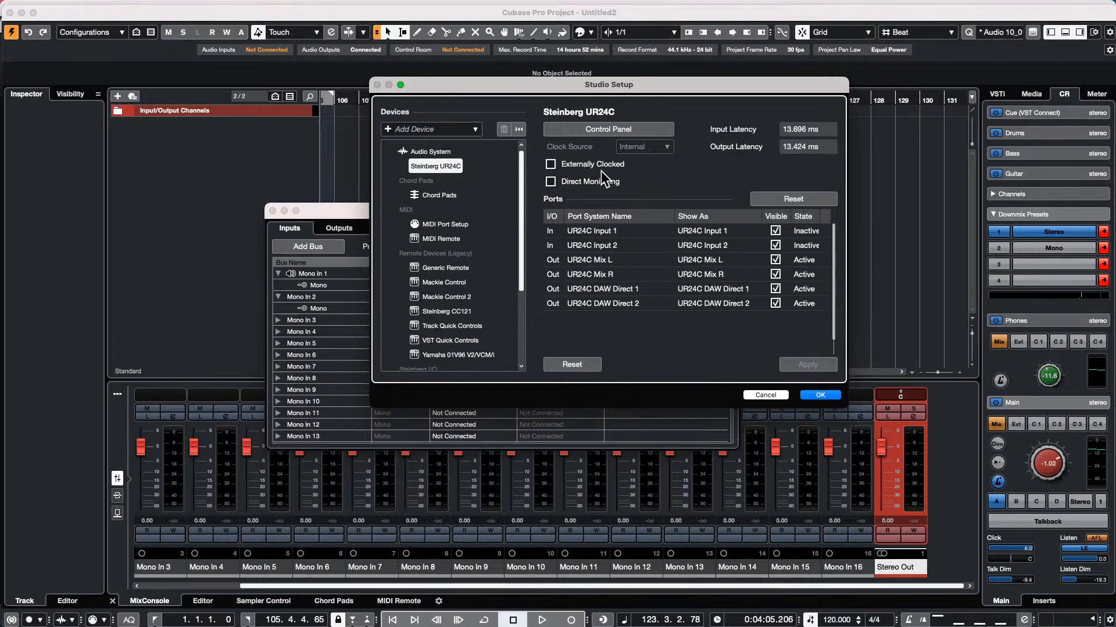
pyautogui.click(550, 182)
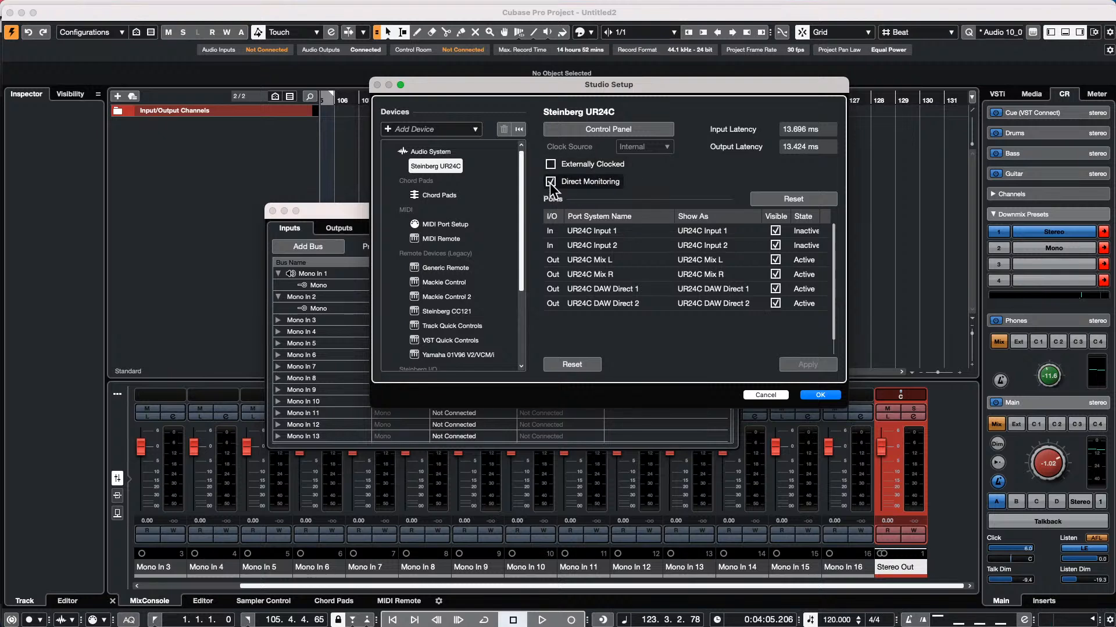
pyautogui.click(820, 395)
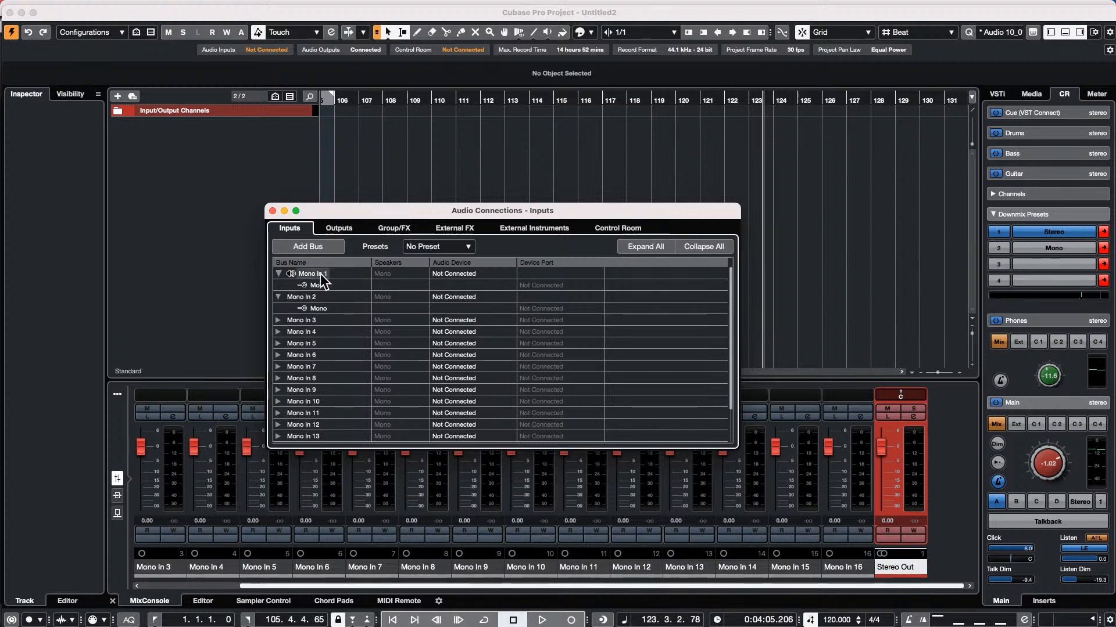
# Try to assign the Mono In 1 input bus to the Steinberg UR24C audio device
pyautogui.click(475, 285)
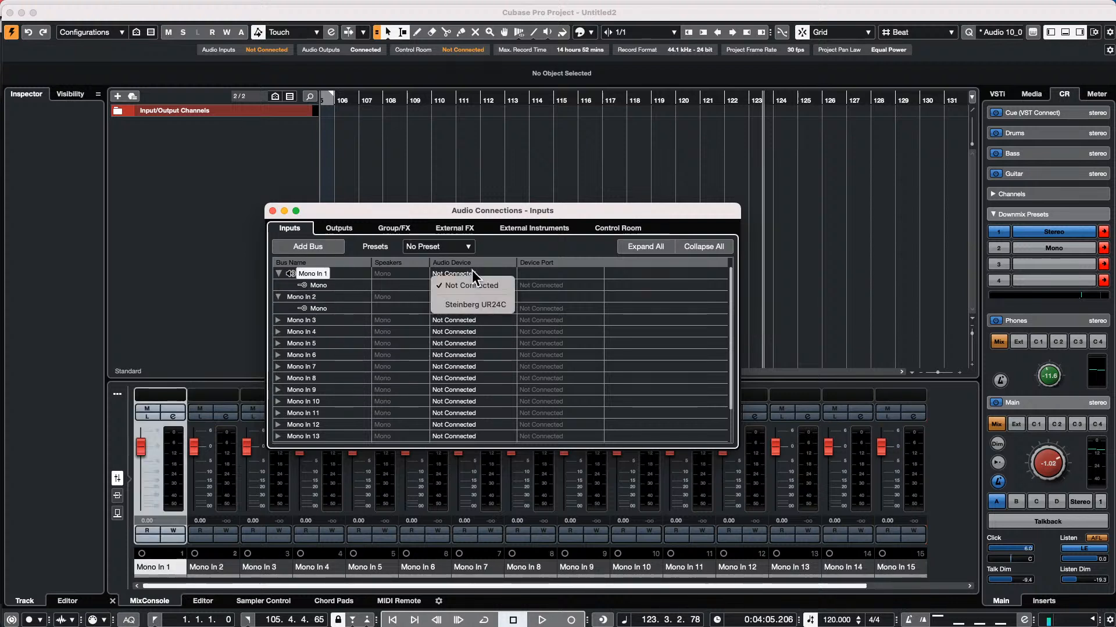
pyautogui.click(498, 304)
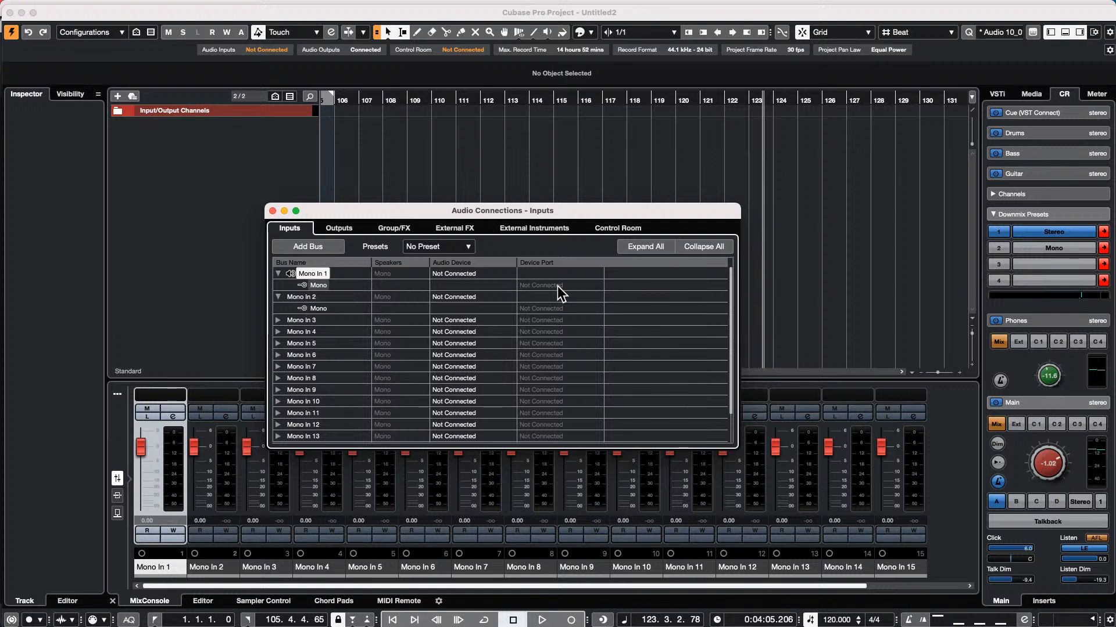
pyautogui.scroll(-3, 507, 313)
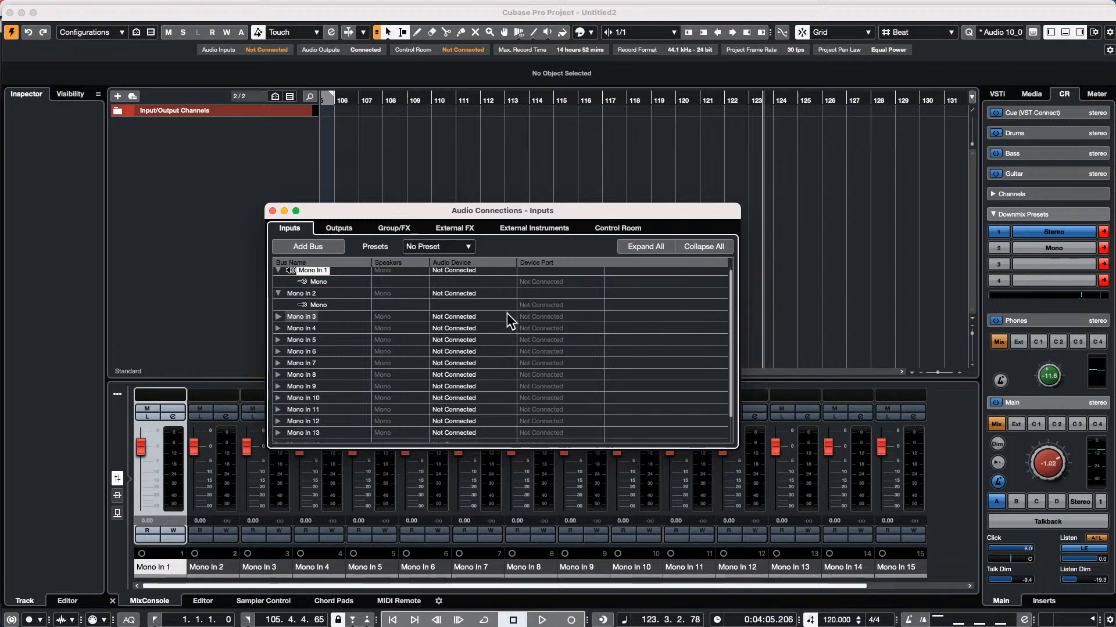
pyautogui.scroll(3, 500, 316)
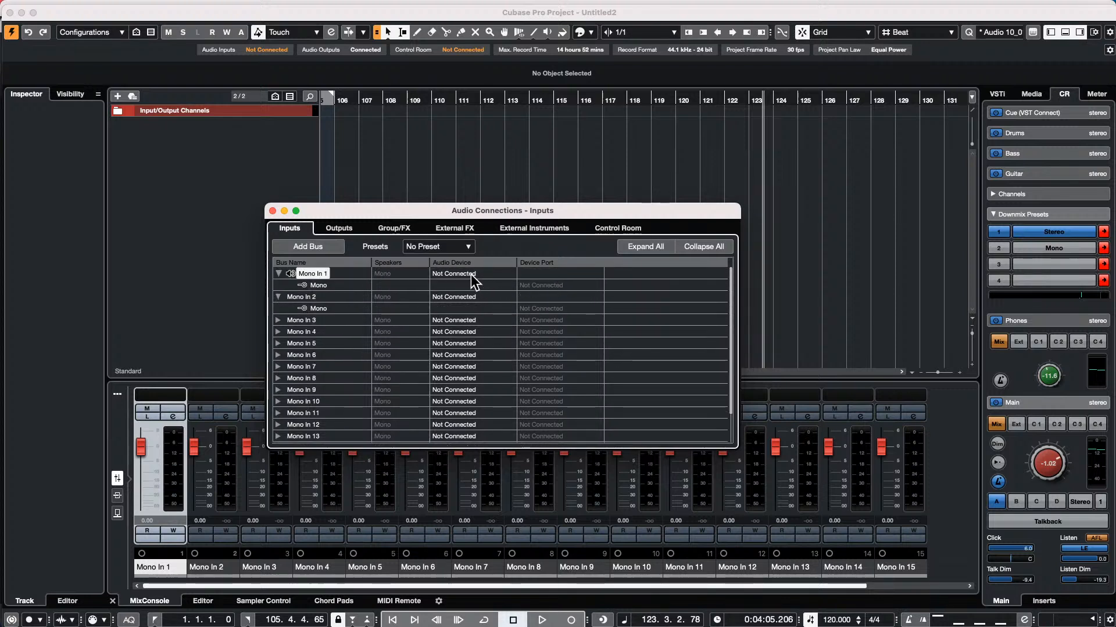
pyautogui.click(471, 273)
pyautogui.click(479, 306)
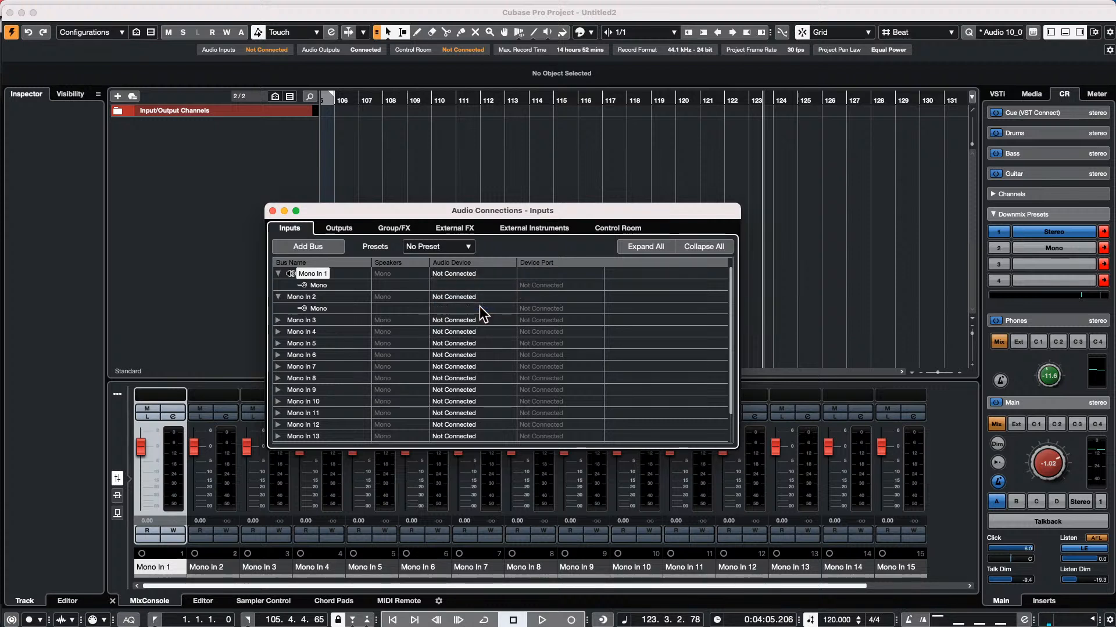
# Apply the 1 x Stereo preset to the input connections, replacing any previous connections
pyautogui.click(430, 247)
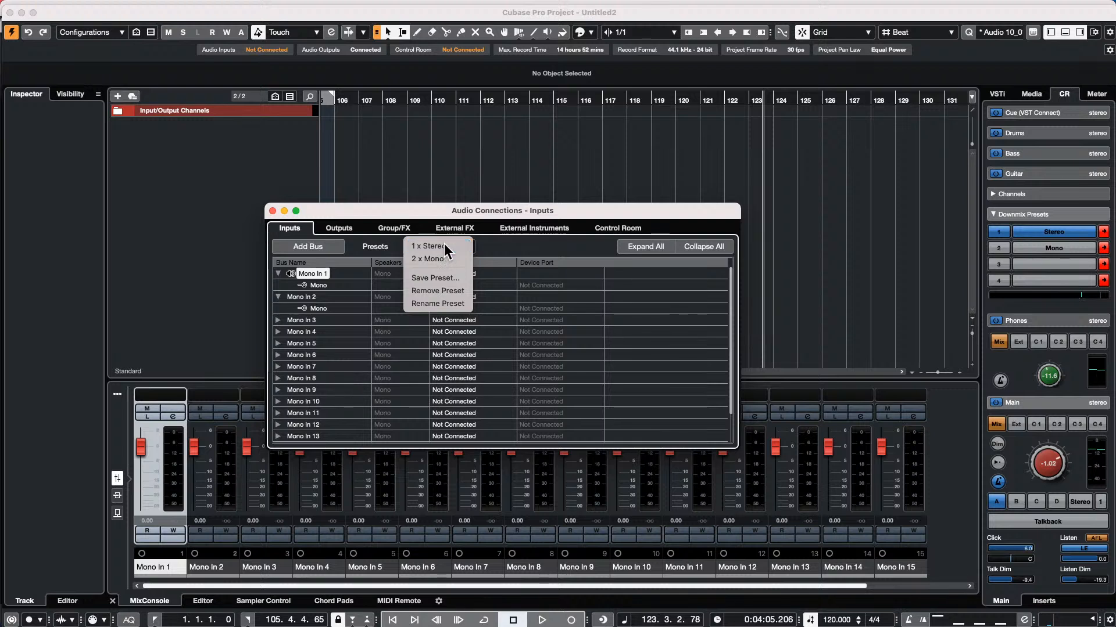
pyautogui.click(444, 245)
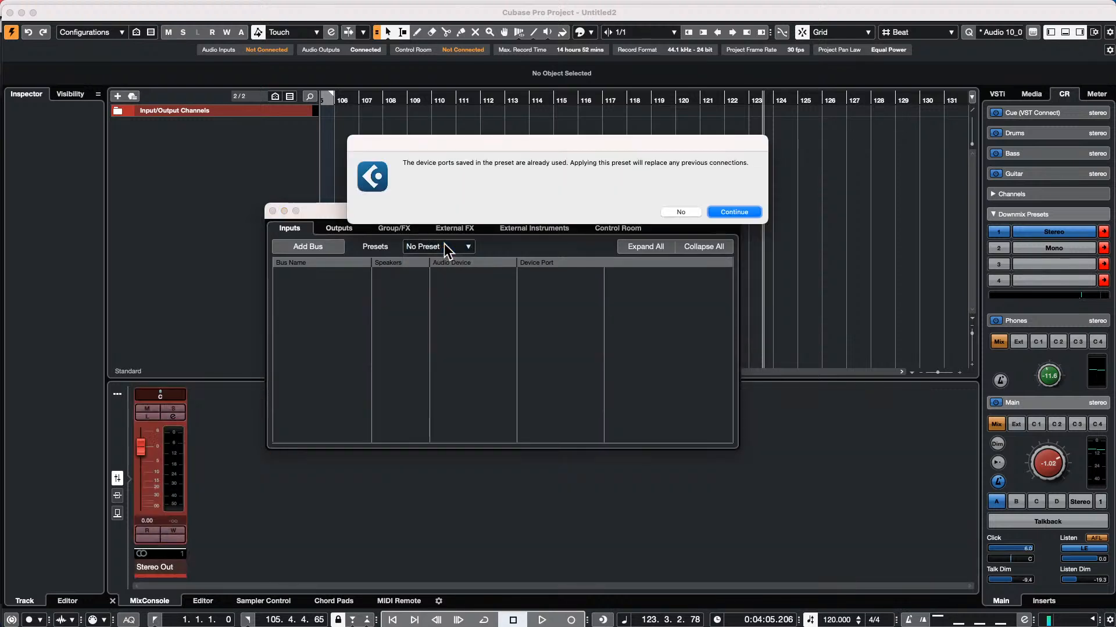
pyautogui.click(733, 213)
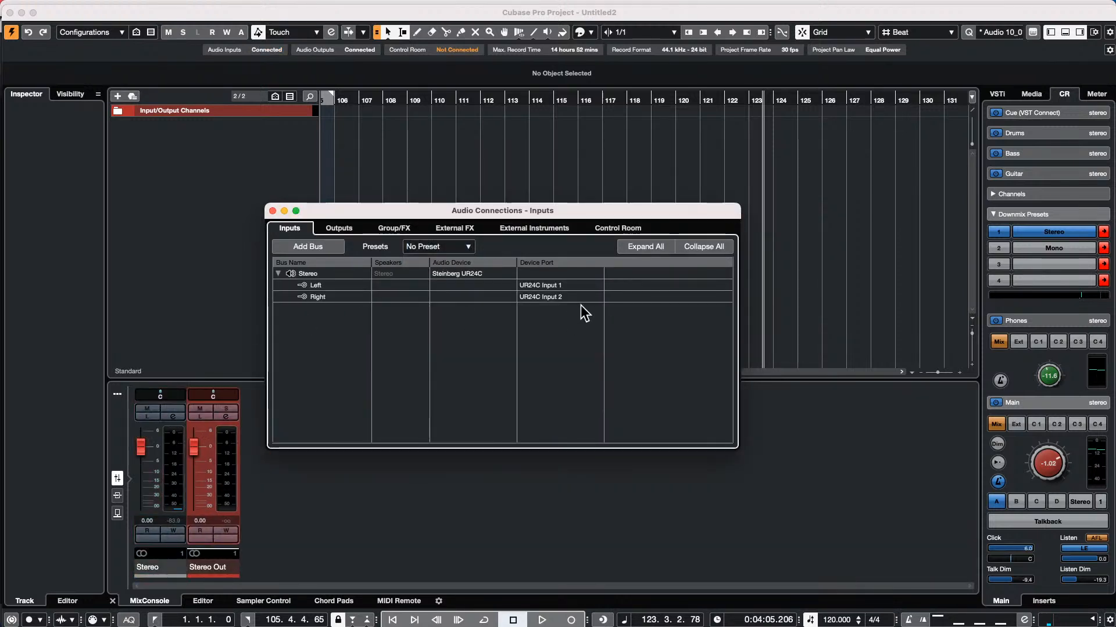
# Add one stereo audio track routed to Stereo Out
pyautogui.rightClick(222, 163)
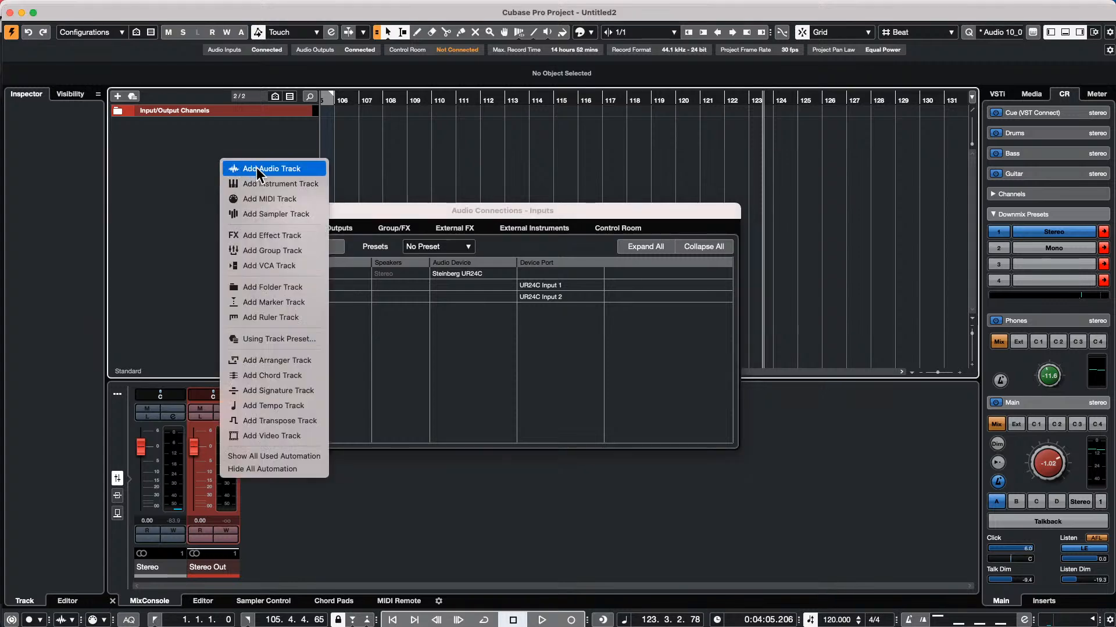
pyautogui.click(257, 170)
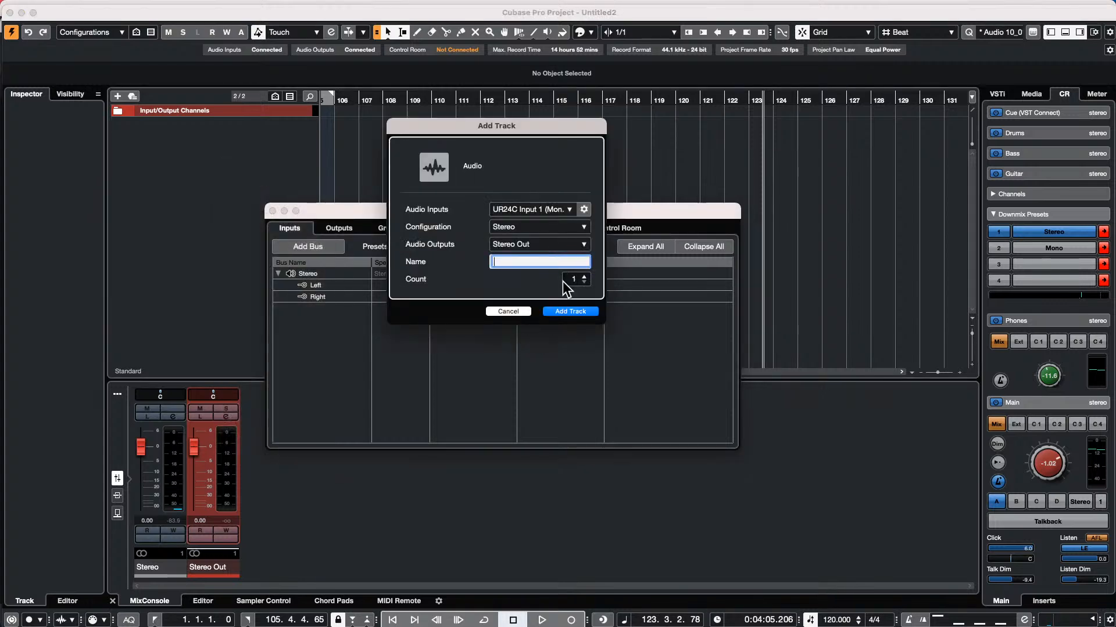
pyautogui.click(570, 311)
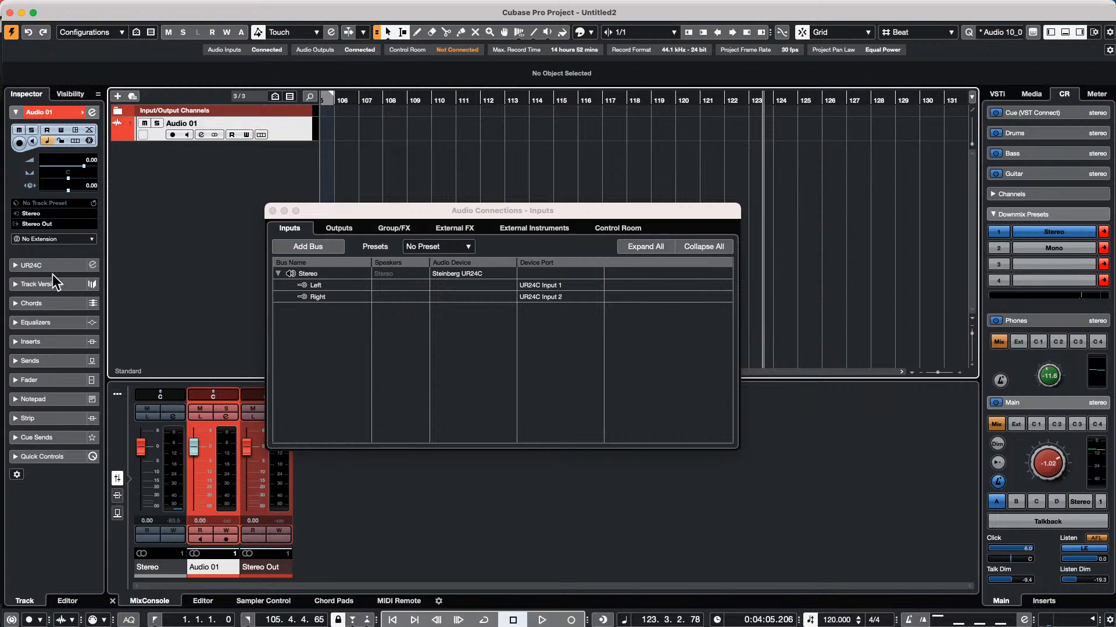
# Insert Morphing Ch Strip on the Audio 01 track's UR24C input and boost its mid EQ band to about 7.5 dB at 2.12 kHz
pyautogui.click(46, 266)
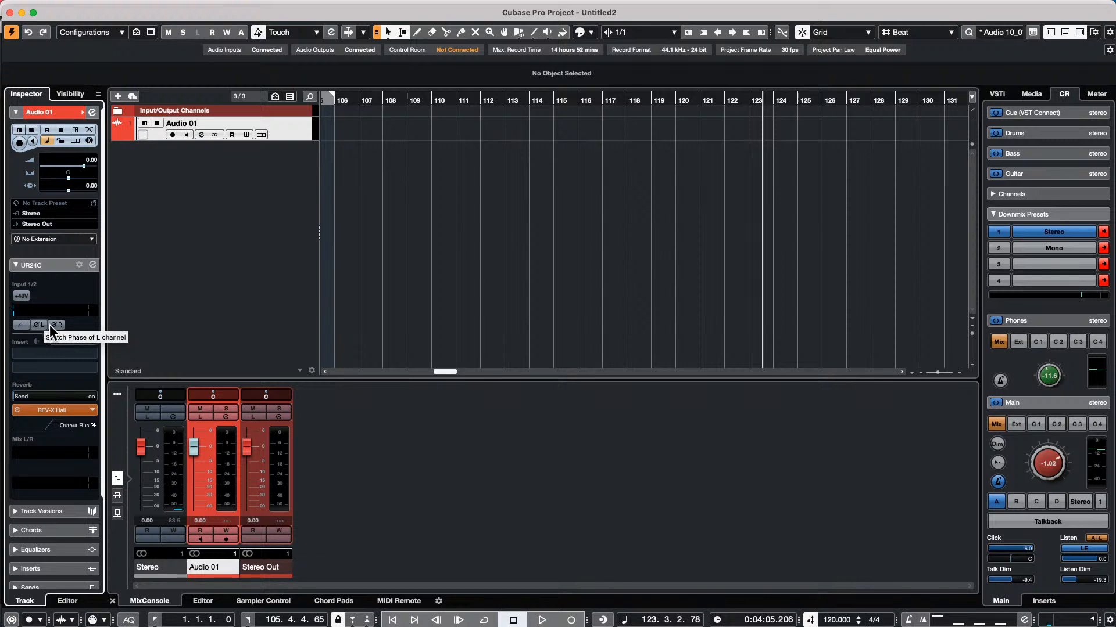
pyautogui.click(21, 296)
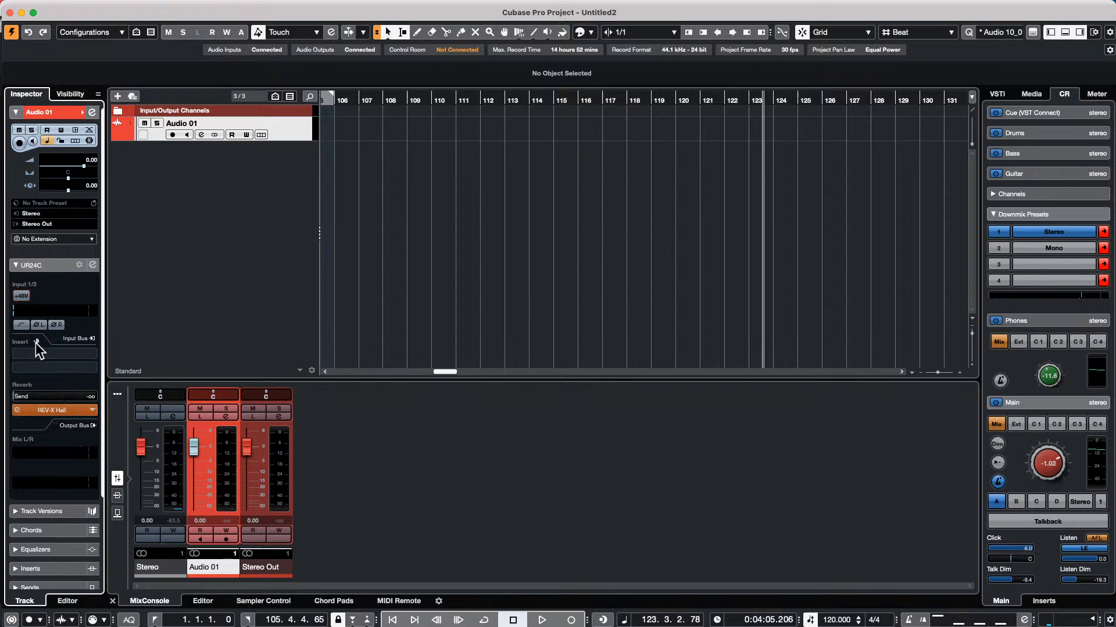
pyautogui.click(63, 353)
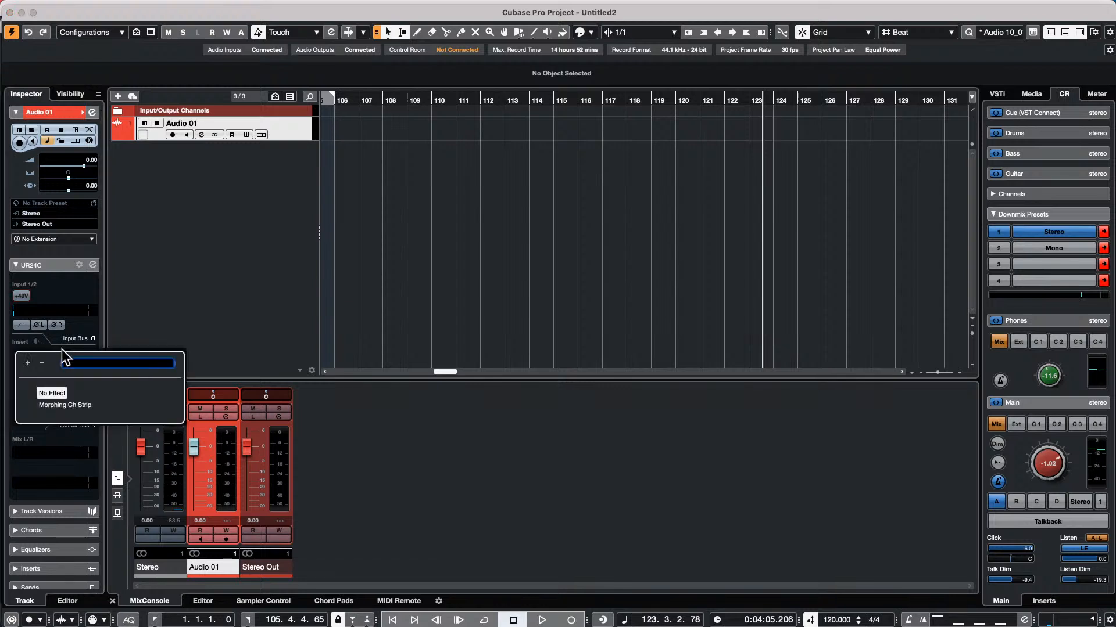
pyautogui.click(73, 405)
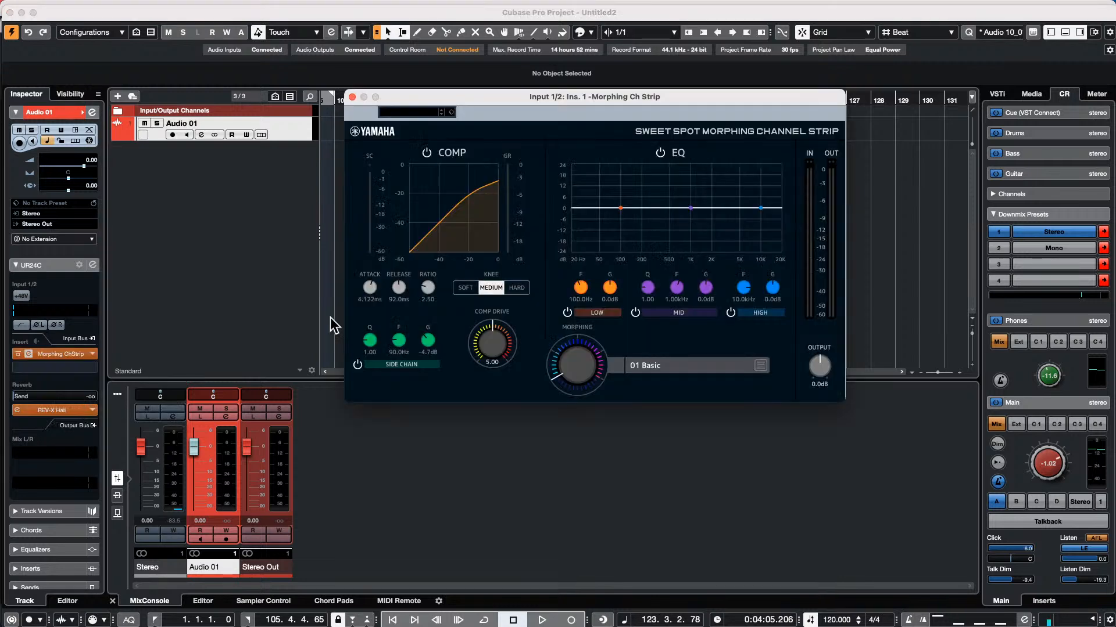
pyautogui.moveTo(691, 208); pyautogui.dragTo(686, 174)
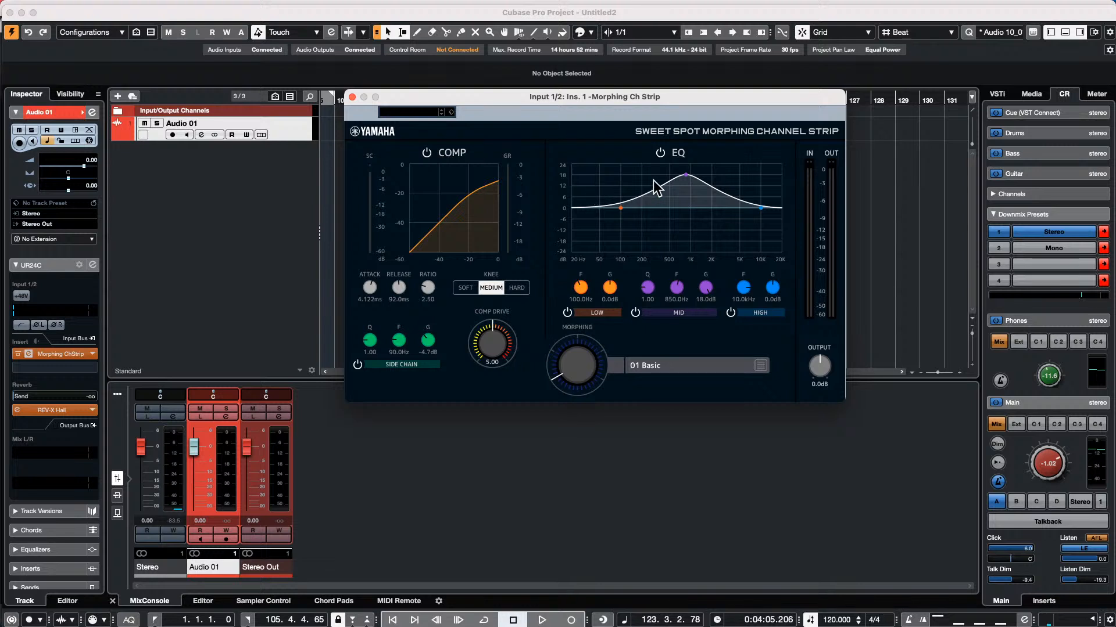
pyautogui.moveTo(686, 175); pyautogui.dragTo(714, 194)
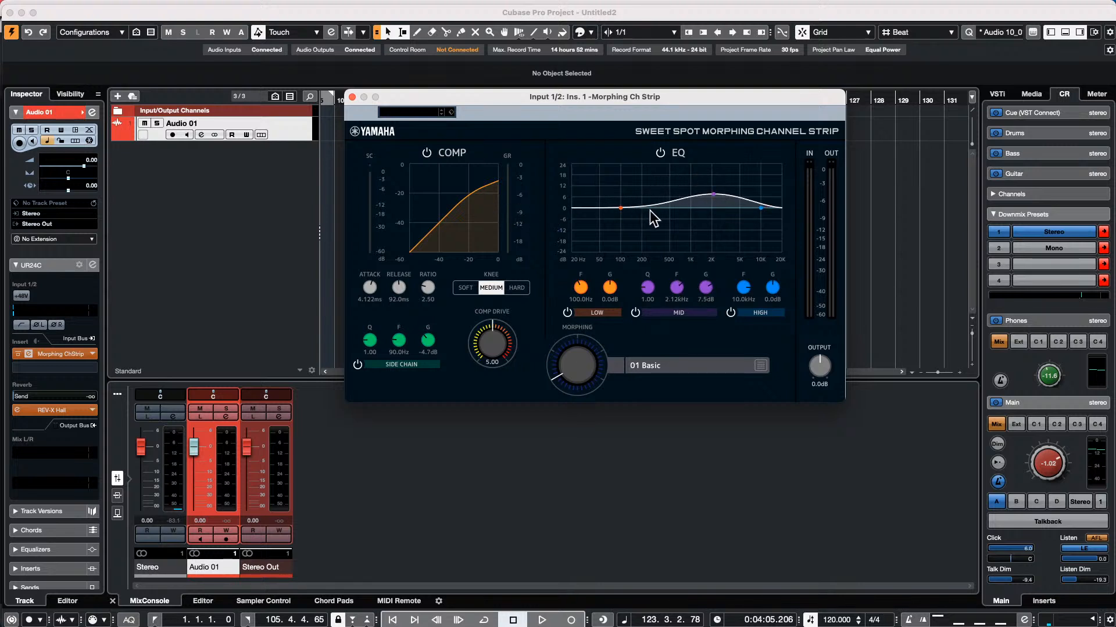
# Open the UR24C's REV-X Hall reverb editor to examine its parameters, and close it
pyautogui.click(52, 410)
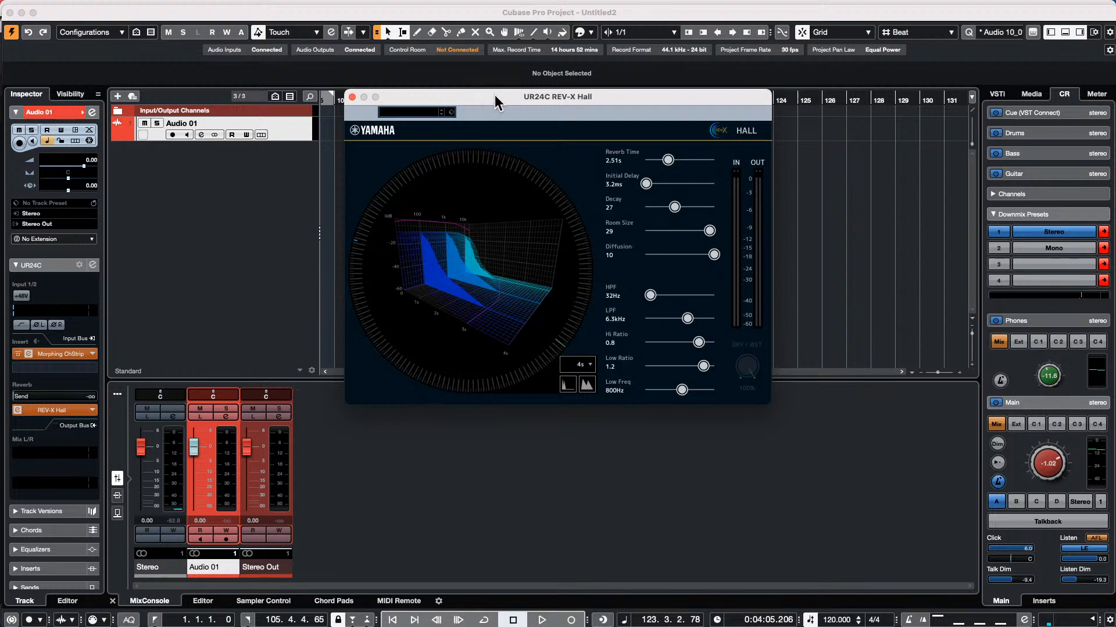
pyautogui.moveTo(495, 103); pyautogui.dragTo(616, 148)
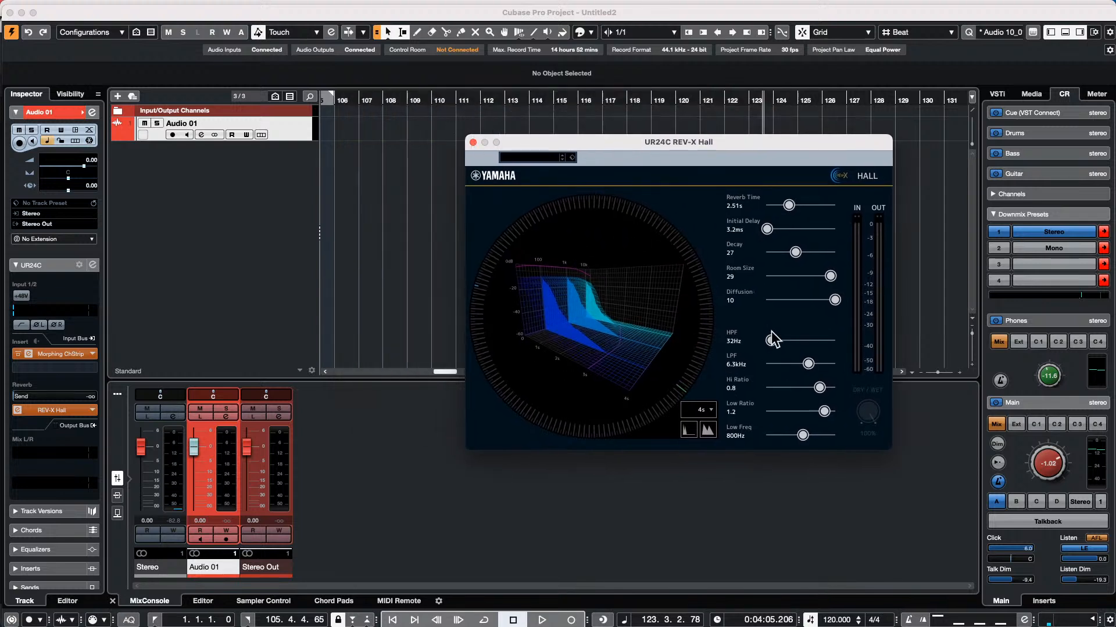
pyautogui.click(472, 143)
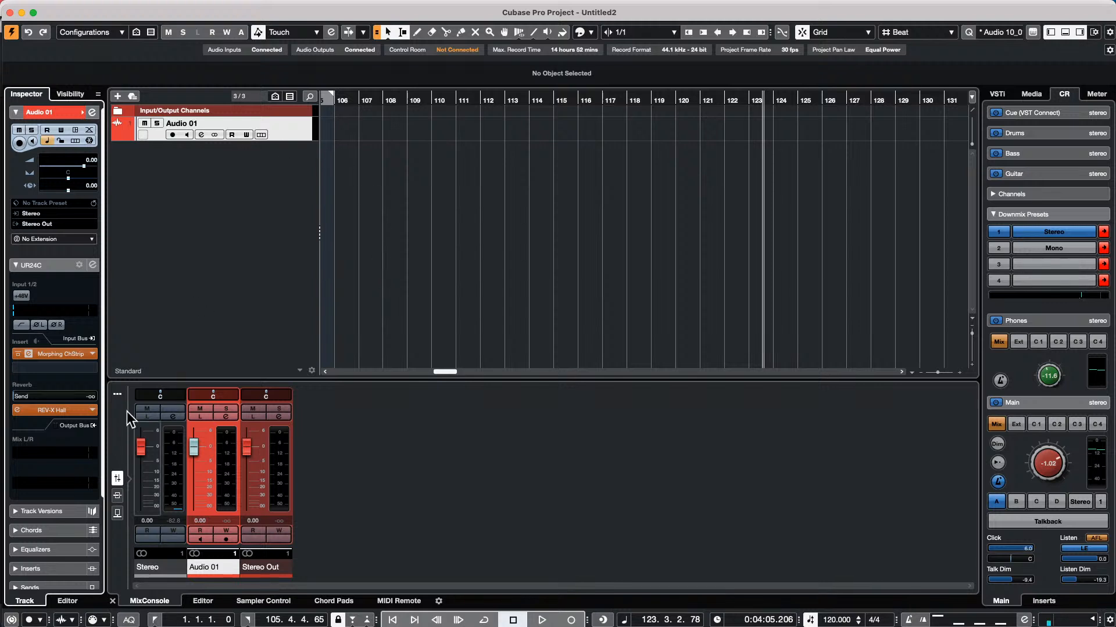
# Open the recent project "schubert 2nd HALion 5 DOUBLE.cpr"
pyautogui.click(78, 7)
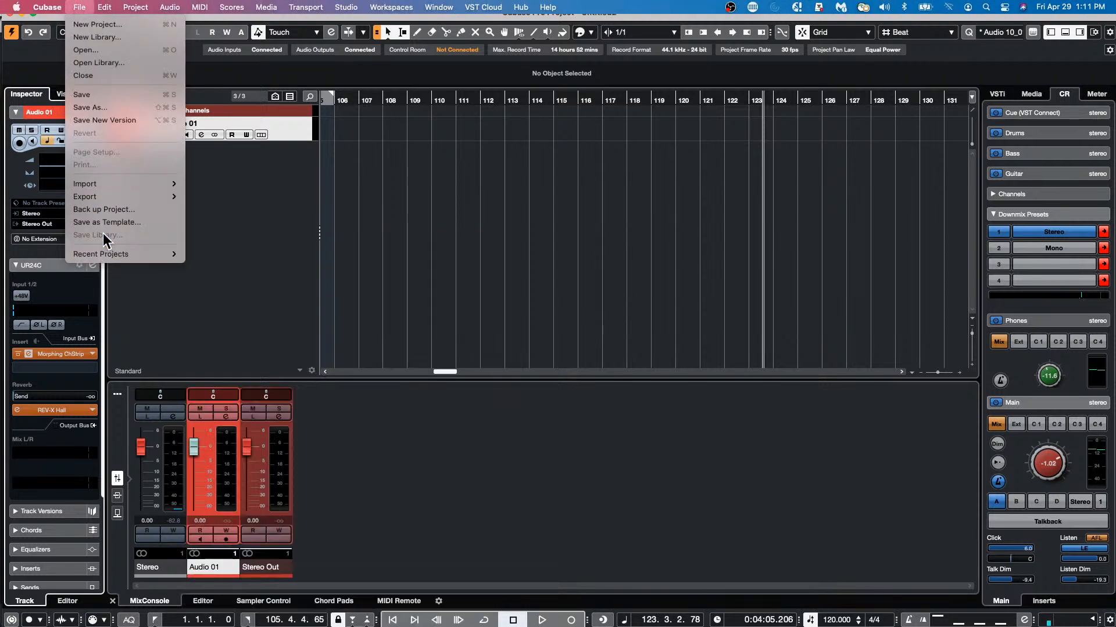
pyautogui.moveTo(106, 190)
pyautogui.moveTo(168, 197)
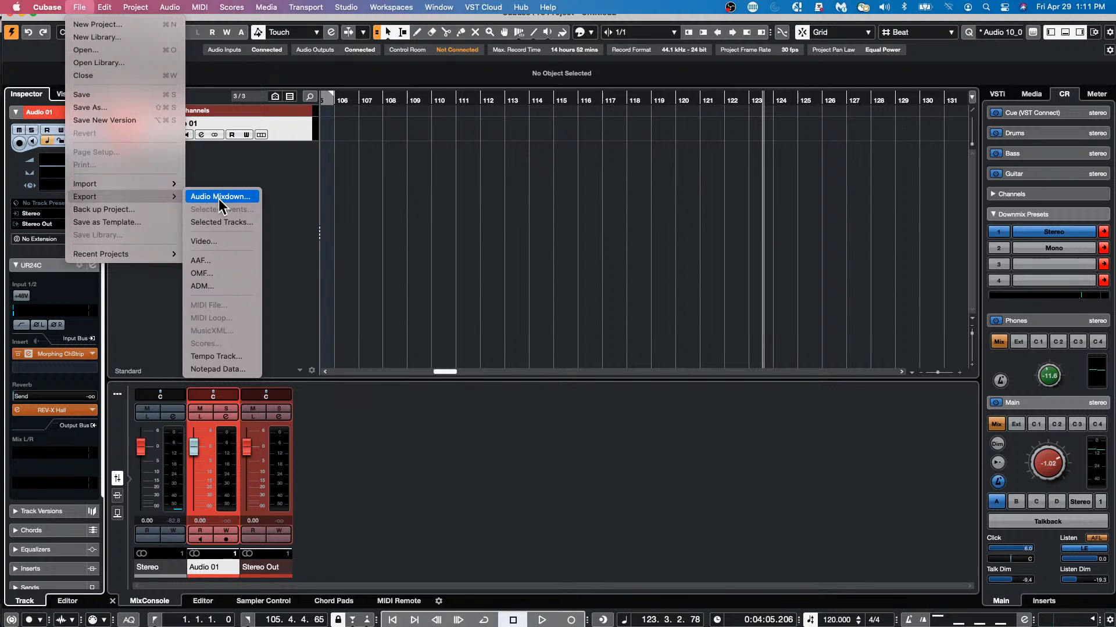
pyautogui.moveTo(131, 257)
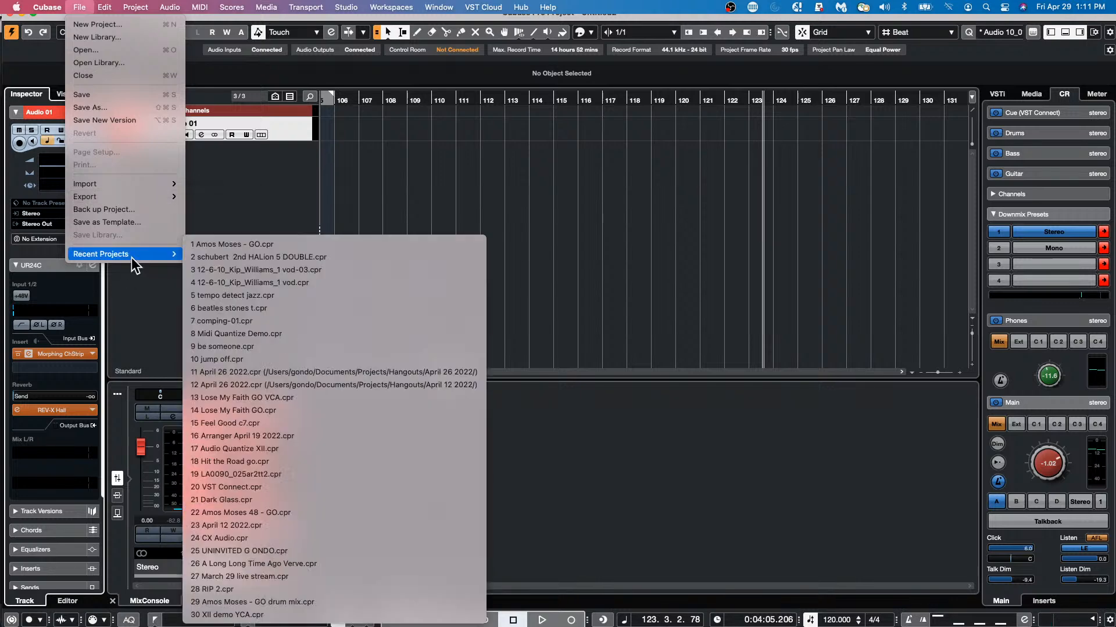
pyautogui.click(280, 258)
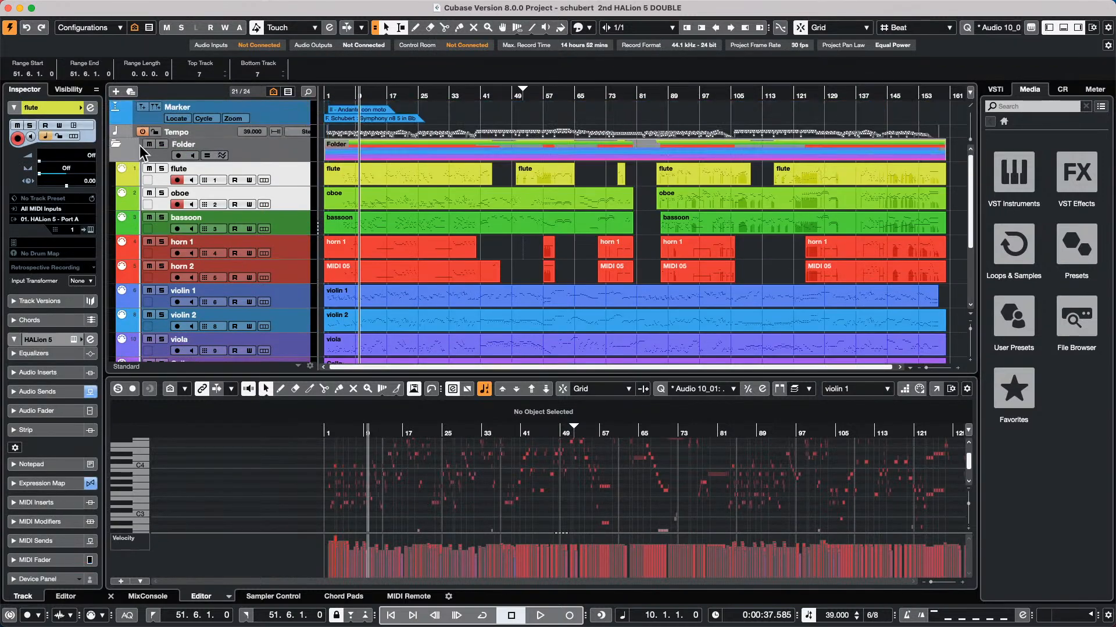
# Collapse the orchestral track folder and open the Project Logical Editor setup
pyautogui.click(116, 144)
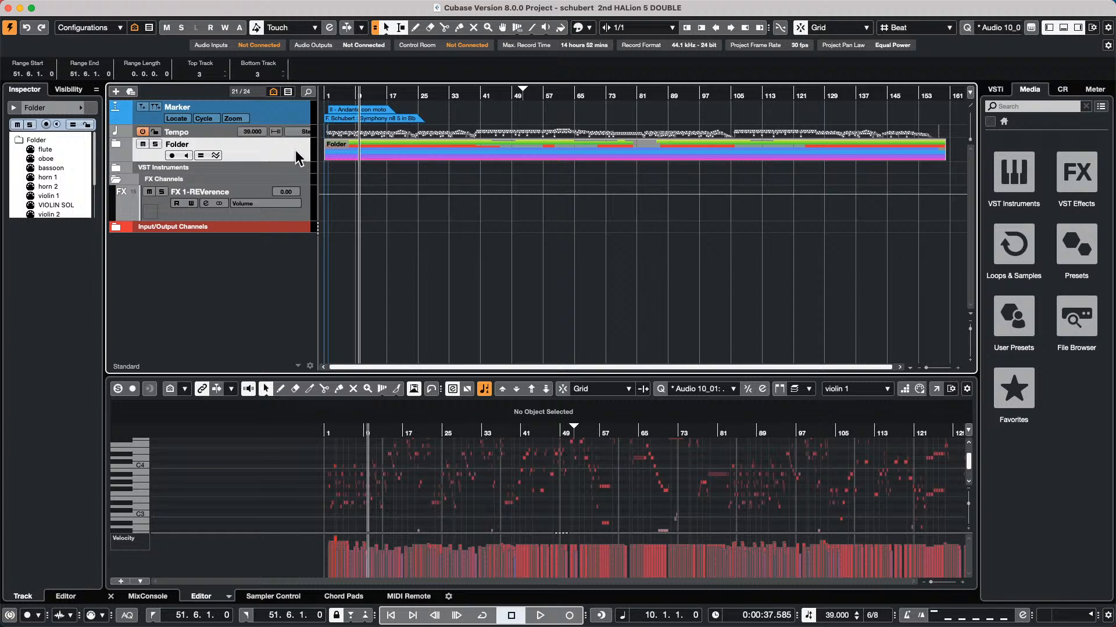
pyautogui.click(180, 7)
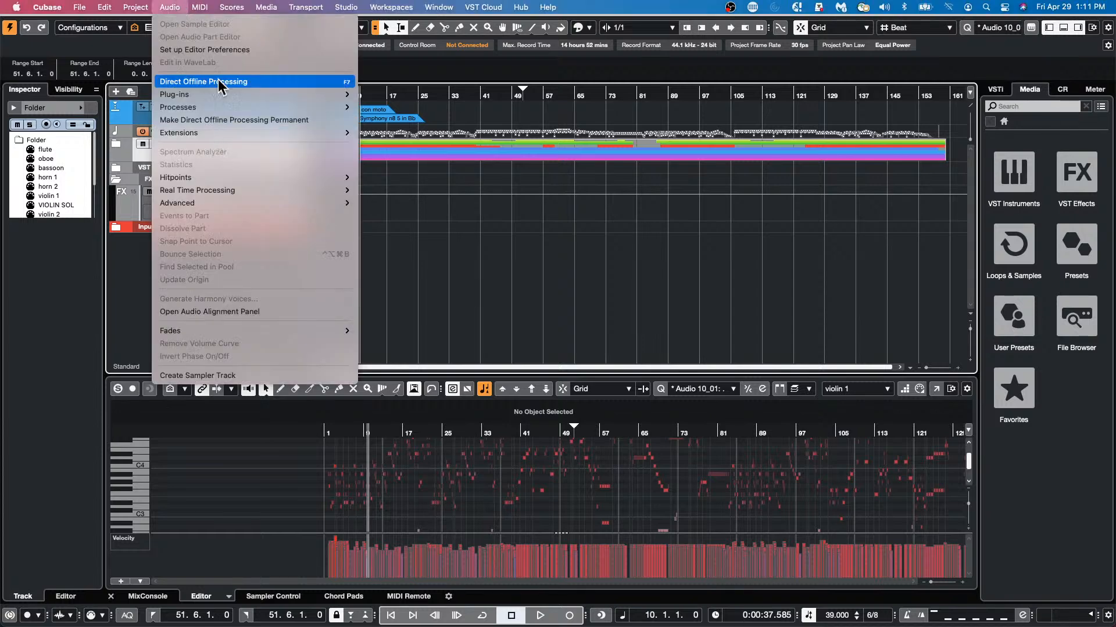
pyautogui.moveTo(135, 7)
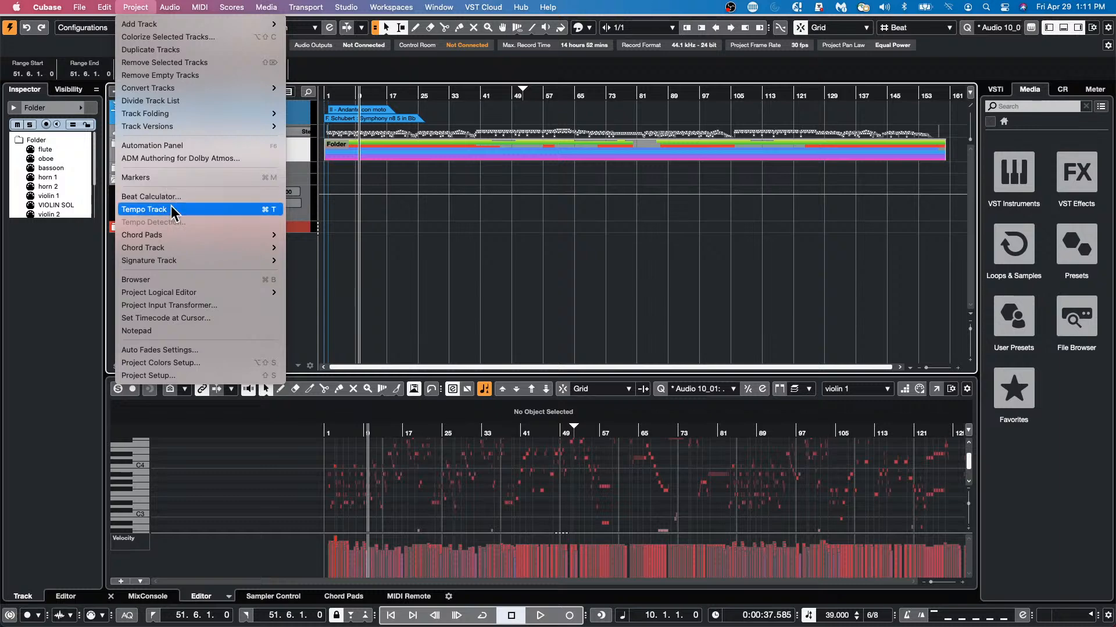
pyautogui.moveTo(209, 293)
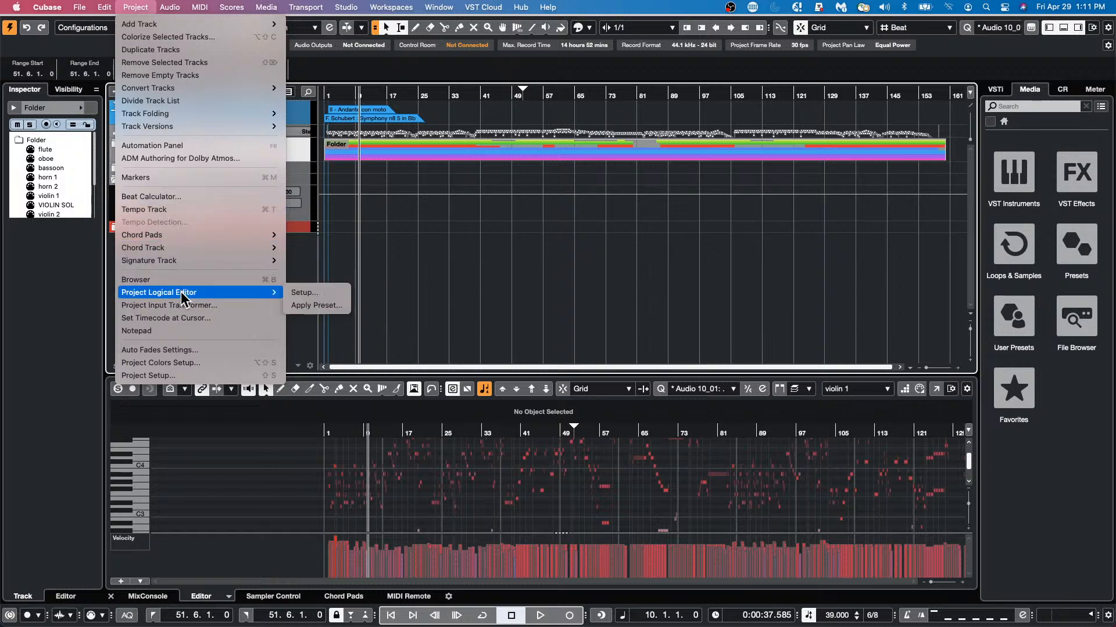
pyautogui.click(308, 292)
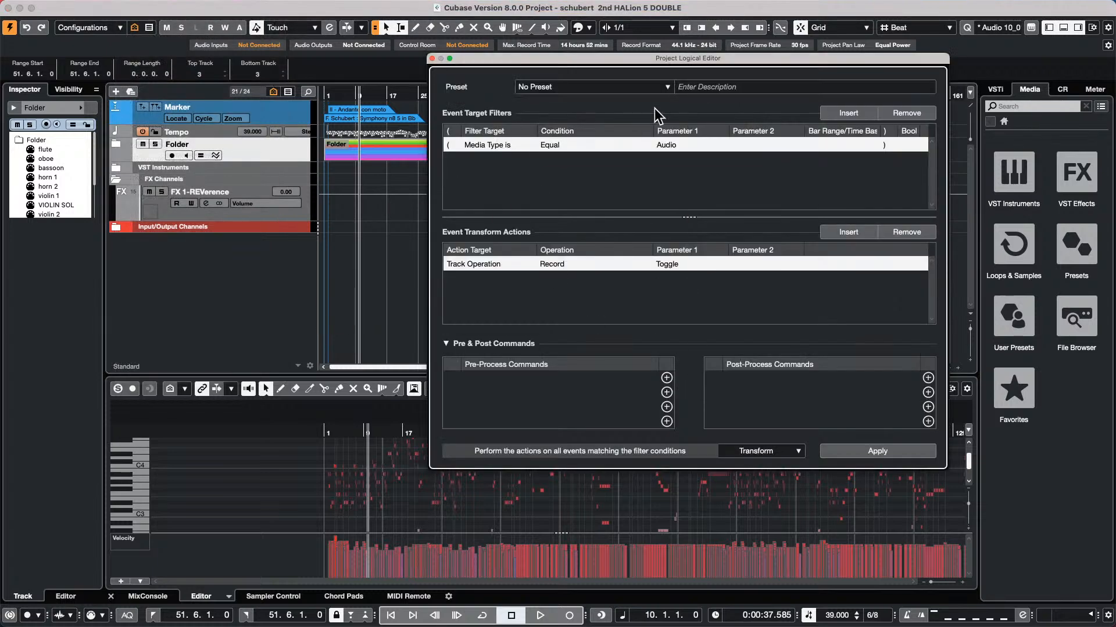
# Remove the default filter and transform action, and add a target filter with Container Type equal to Folder Track
pyautogui.click(917, 115)
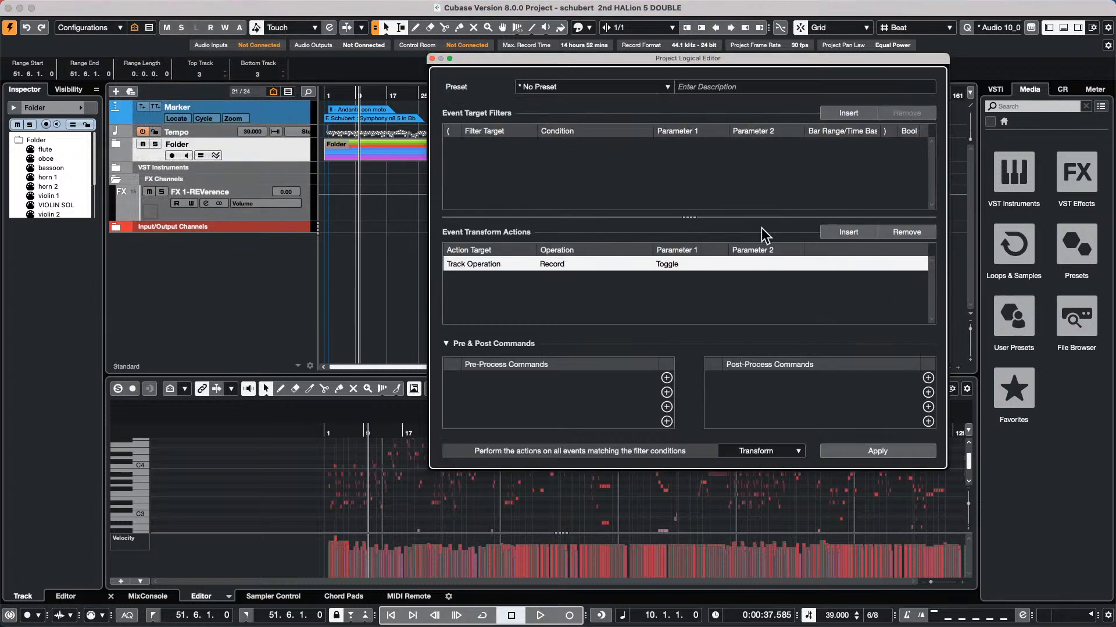
pyautogui.click(911, 232)
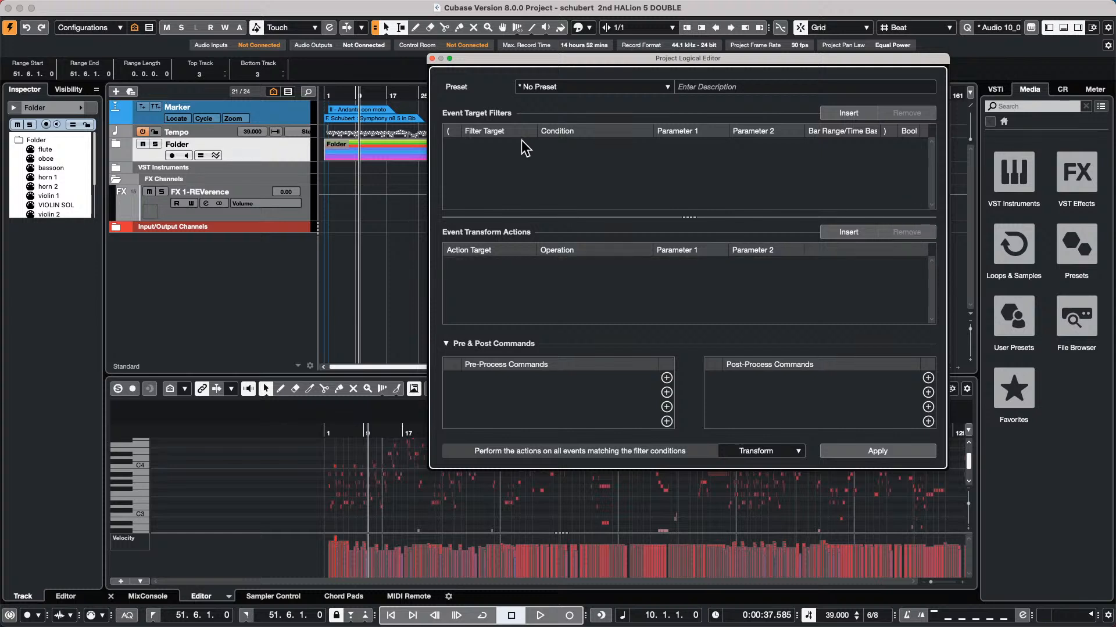
pyautogui.click(852, 113)
pyautogui.click(491, 150)
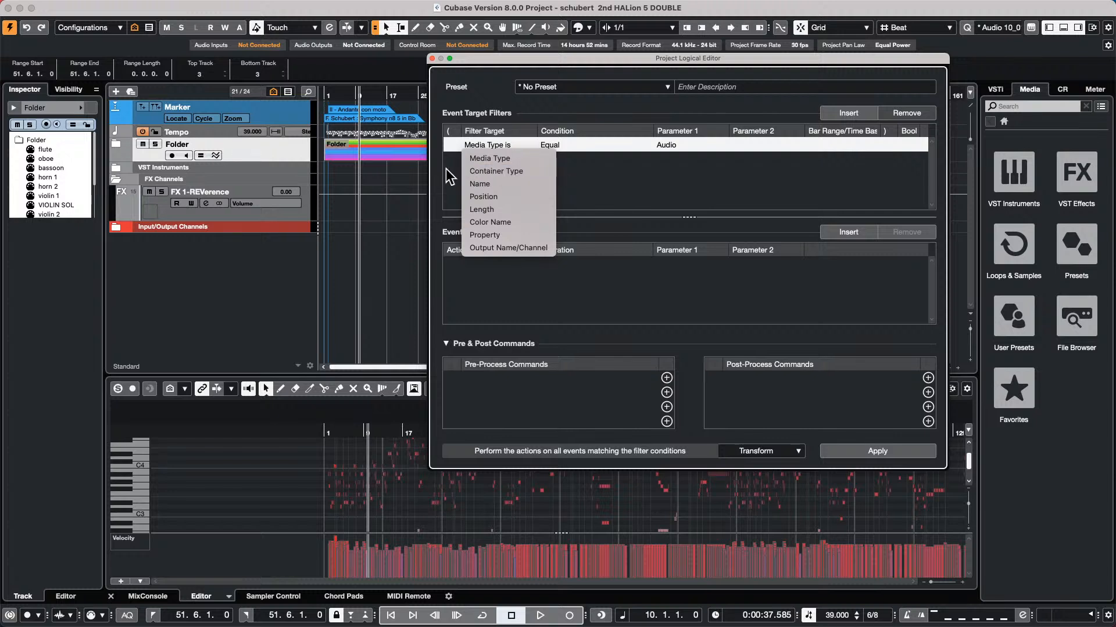
pyautogui.click(518, 173)
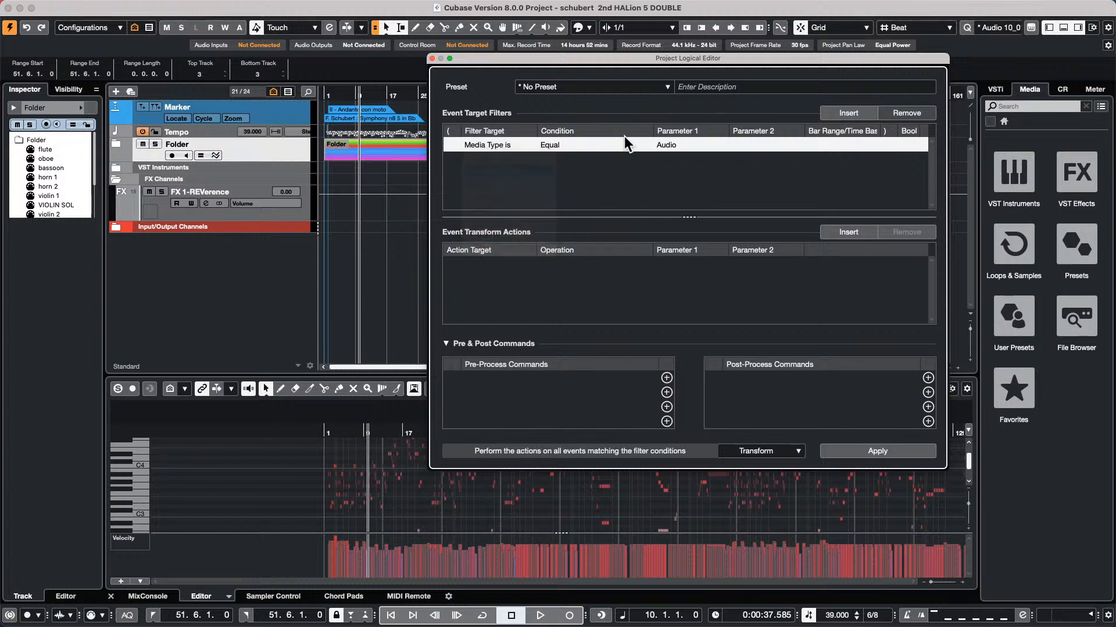
pyautogui.click(659, 146)
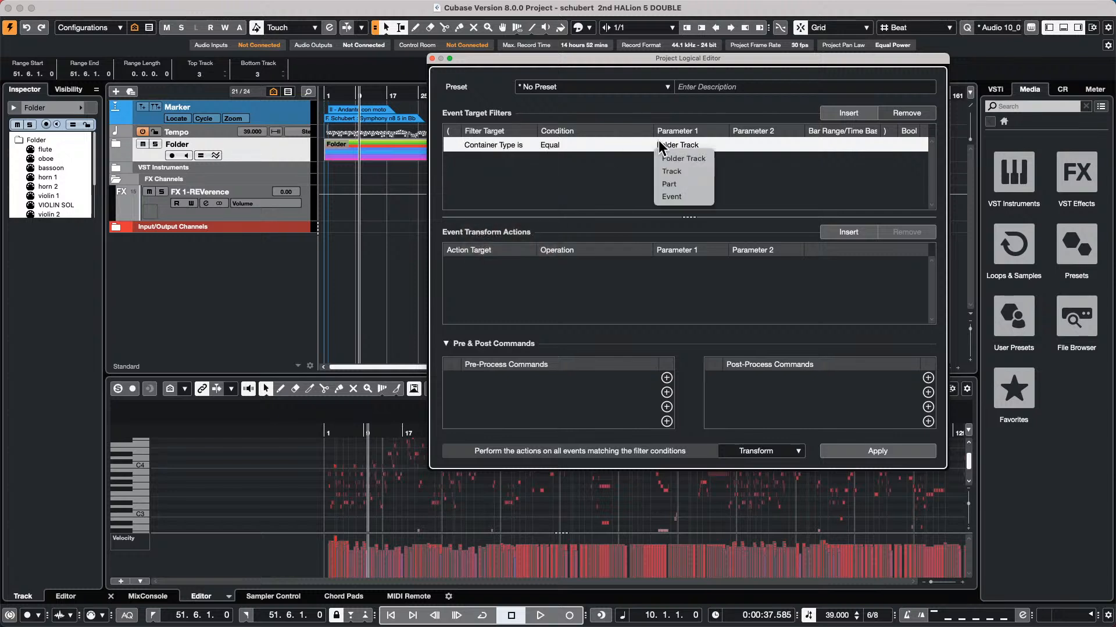
pyautogui.click(688, 158)
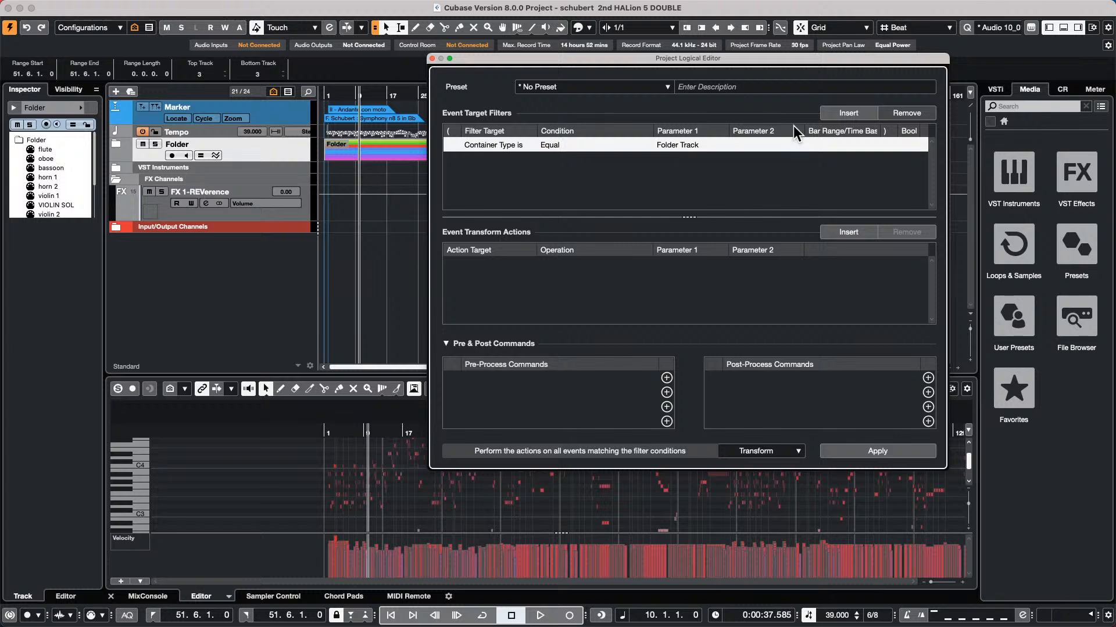
# Add a second target filter with Property Is Set to Parent Object Is Selected
pyautogui.click(840, 113)
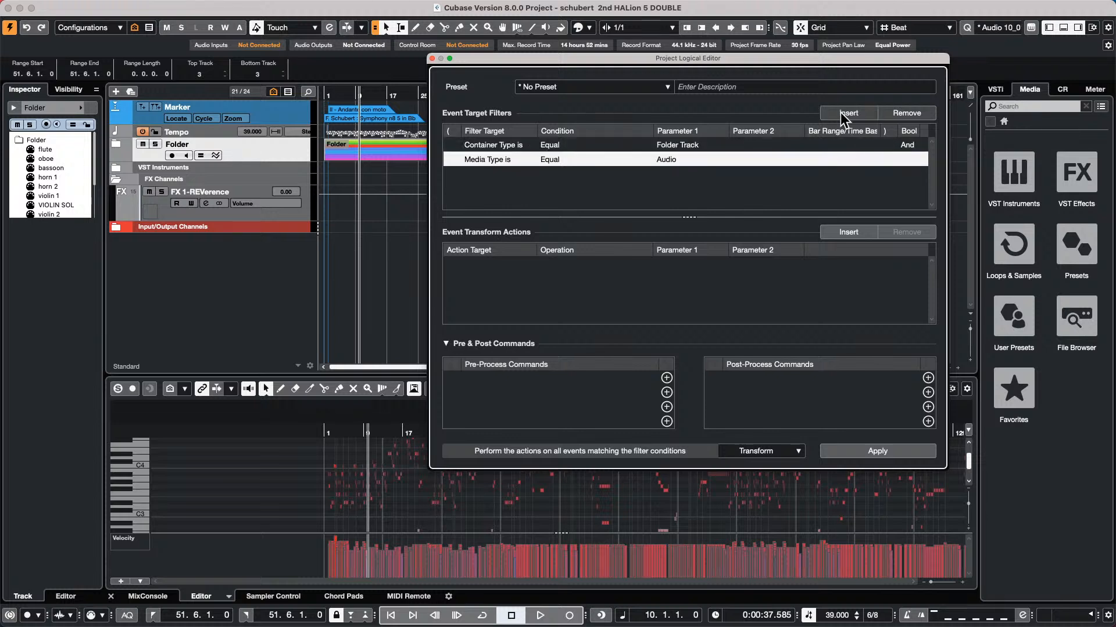
pyautogui.click(481, 161)
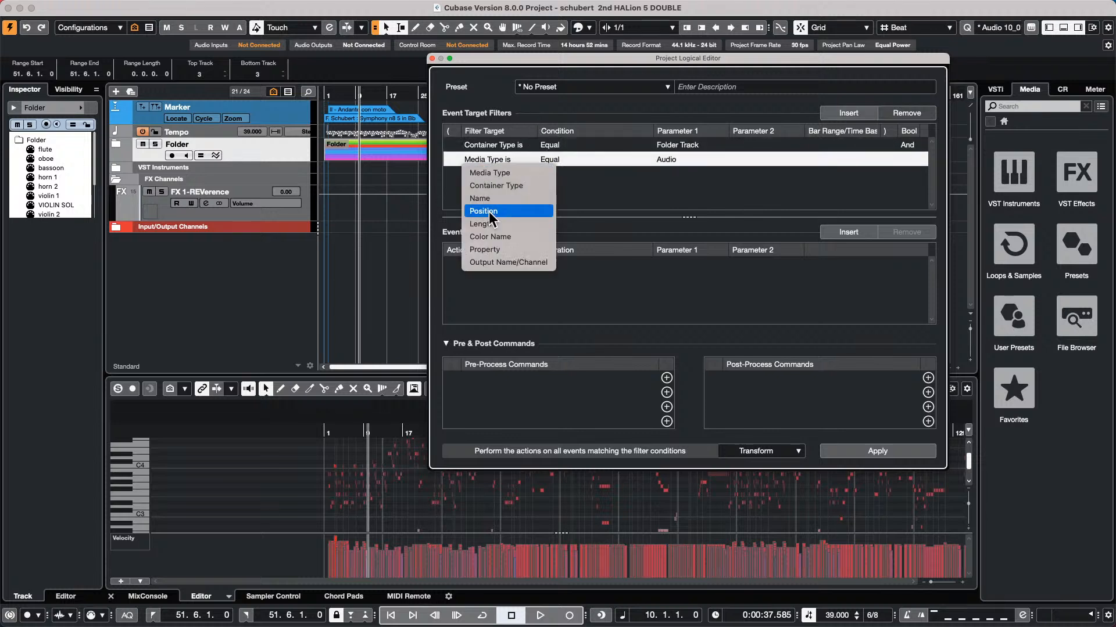
pyautogui.click(508, 250)
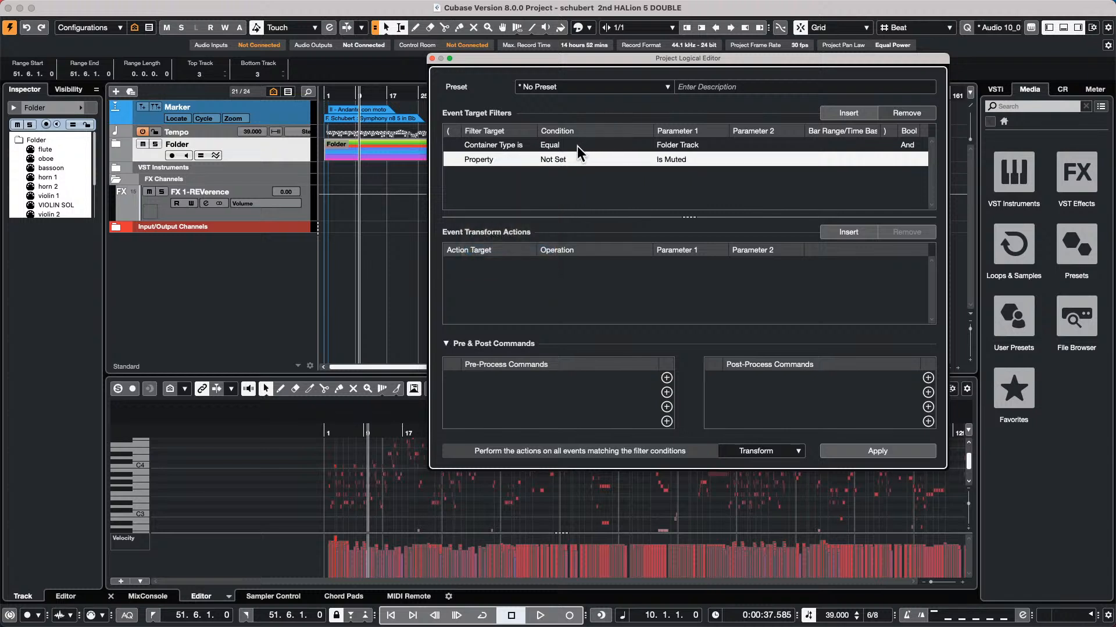
pyautogui.click(554, 159)
pyautogui.click(572, 172)
pyautogui.click(685, 161)
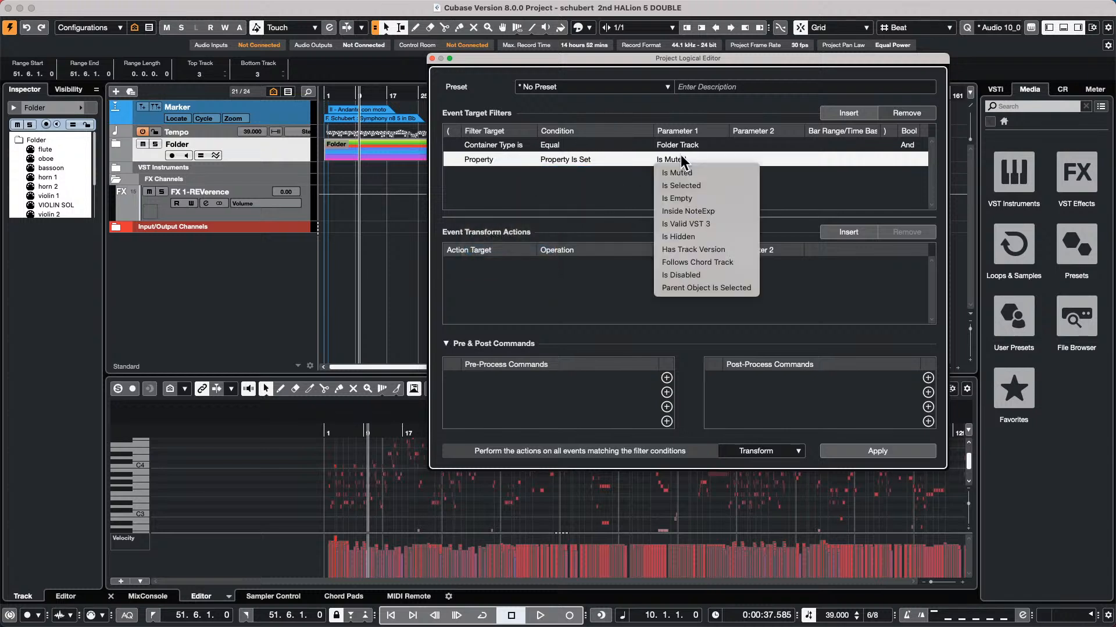
pyautogui.click(728, 286)
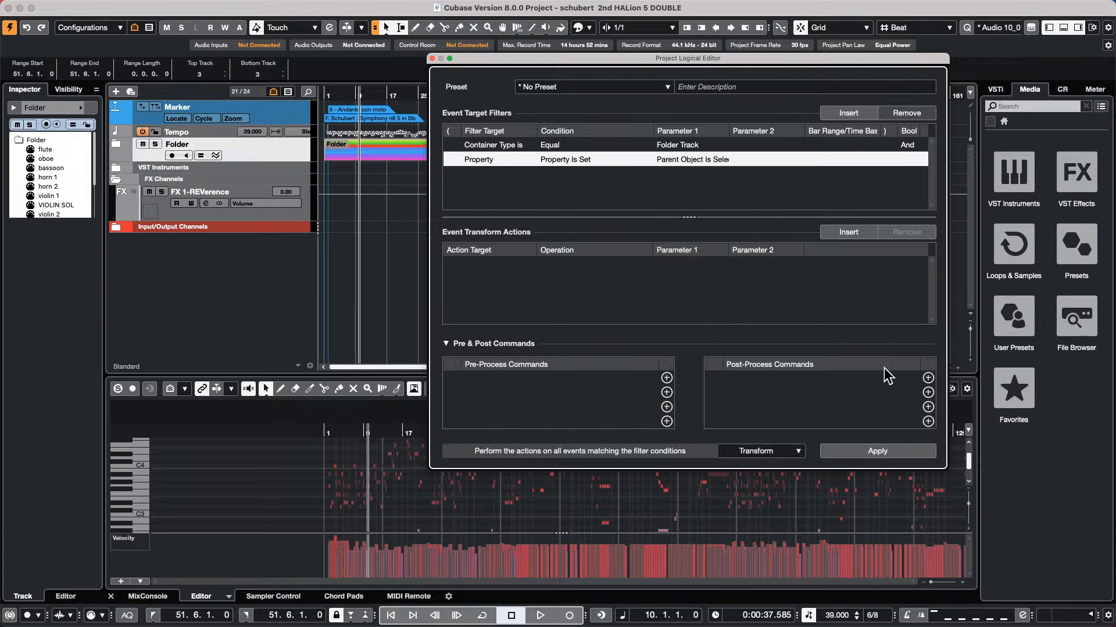
# Add the Edit command Select All on Tracks as the first post-process command
pyautogui.click(927, 378)
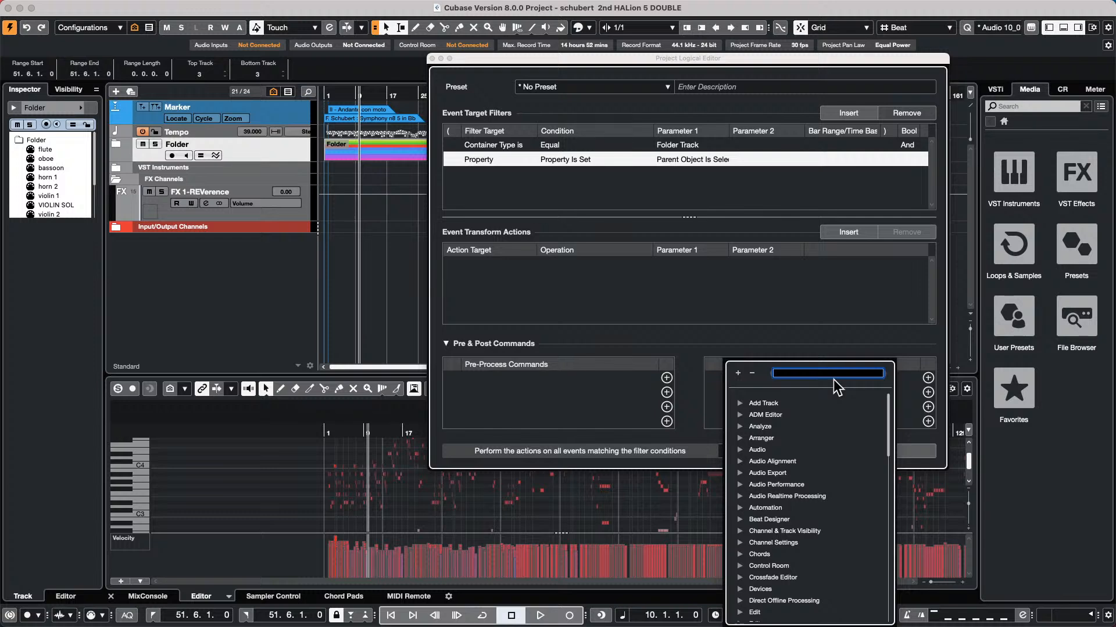
pyautogui.write('select a')
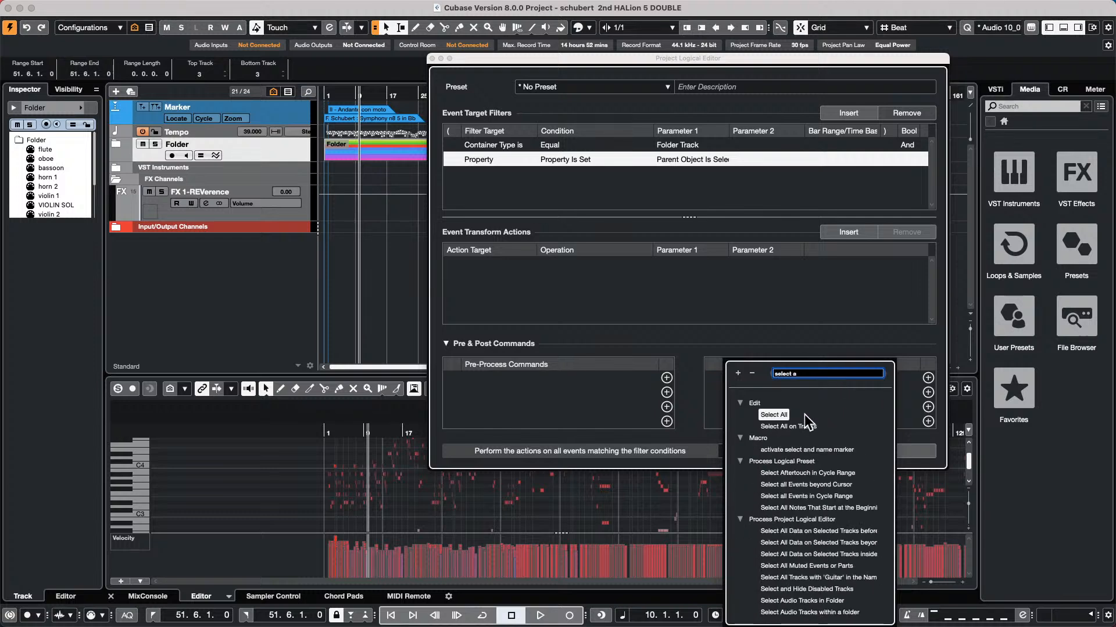
pyautogui.click(788, 427)
pyautogui.click(791, 431)
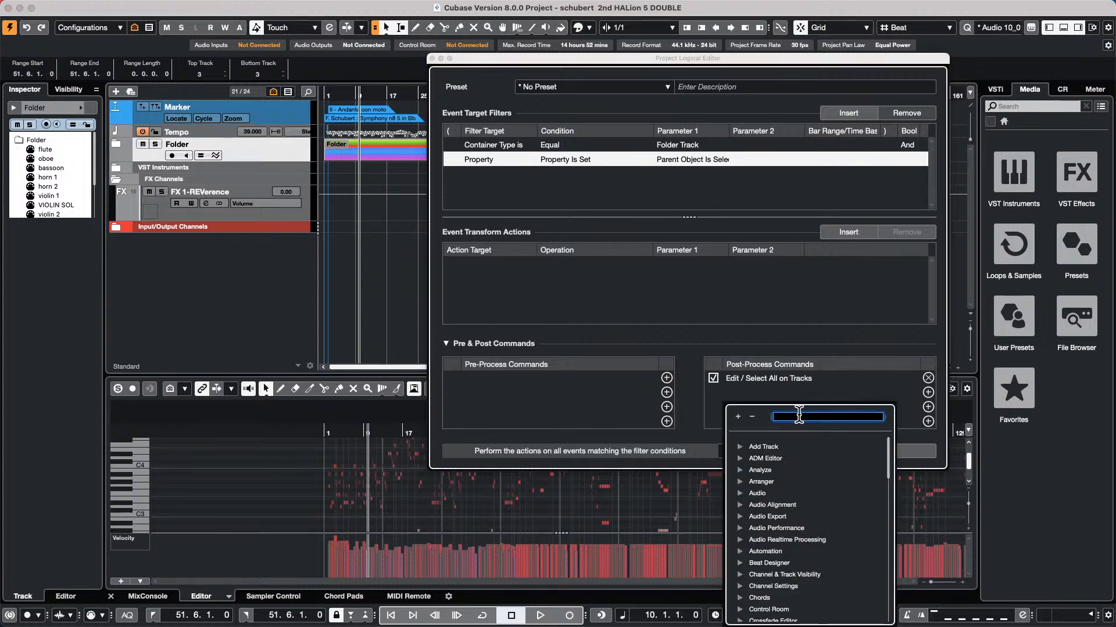
# Add the Editors command Open Key Editor as the second post-process command
pyautogui.click(883, 400)
pyautogui.click(927, 392)
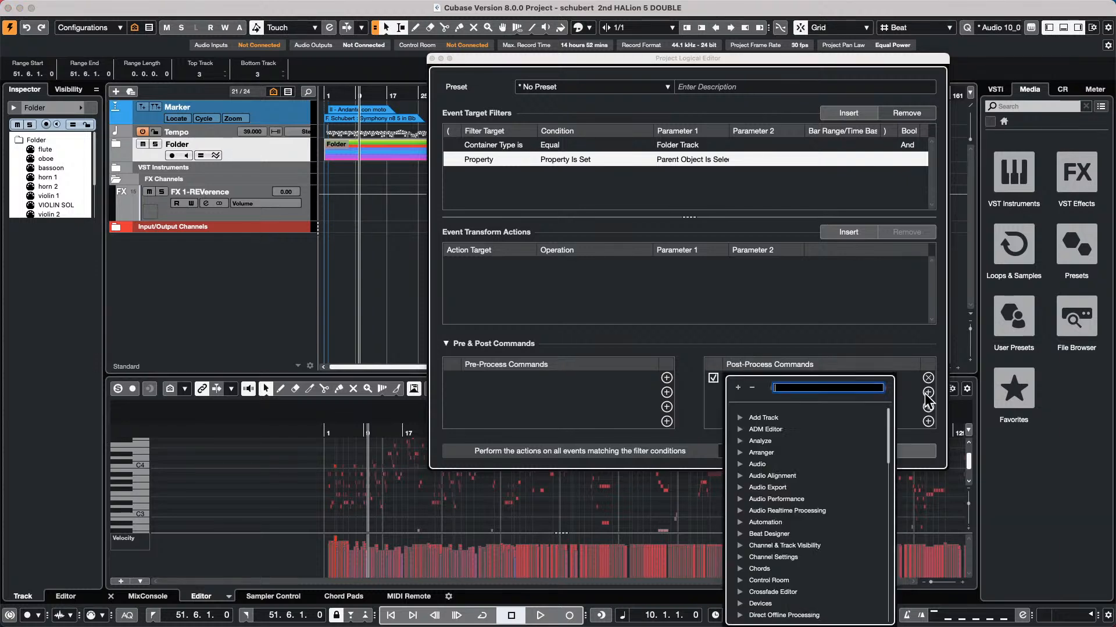
pyautogui.write('open key editor')
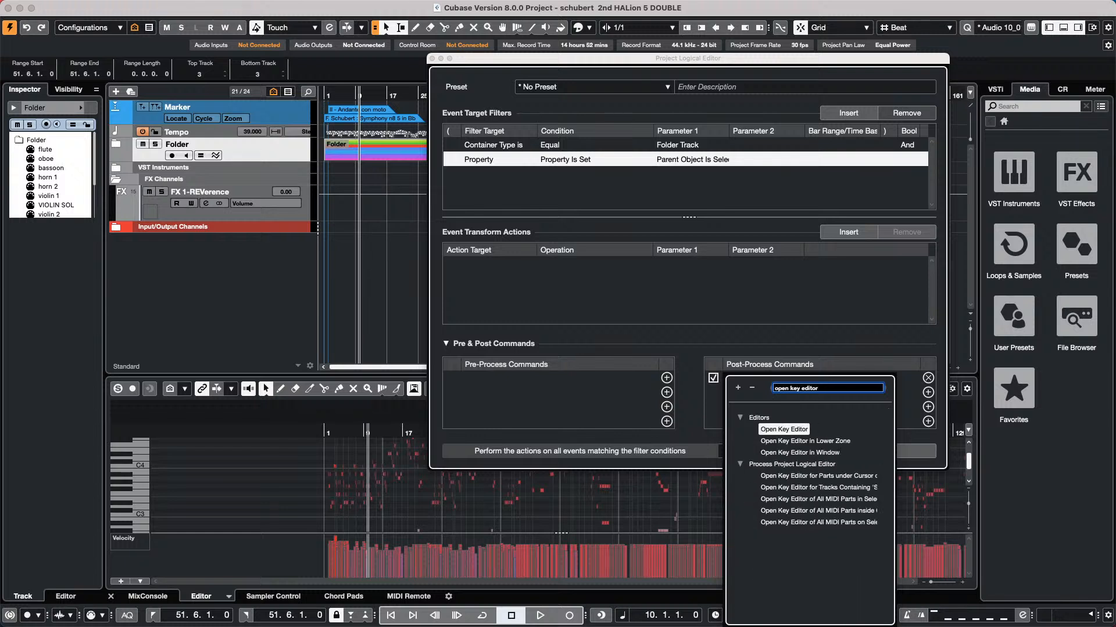
pyautogui.doubleClick(781, 430)
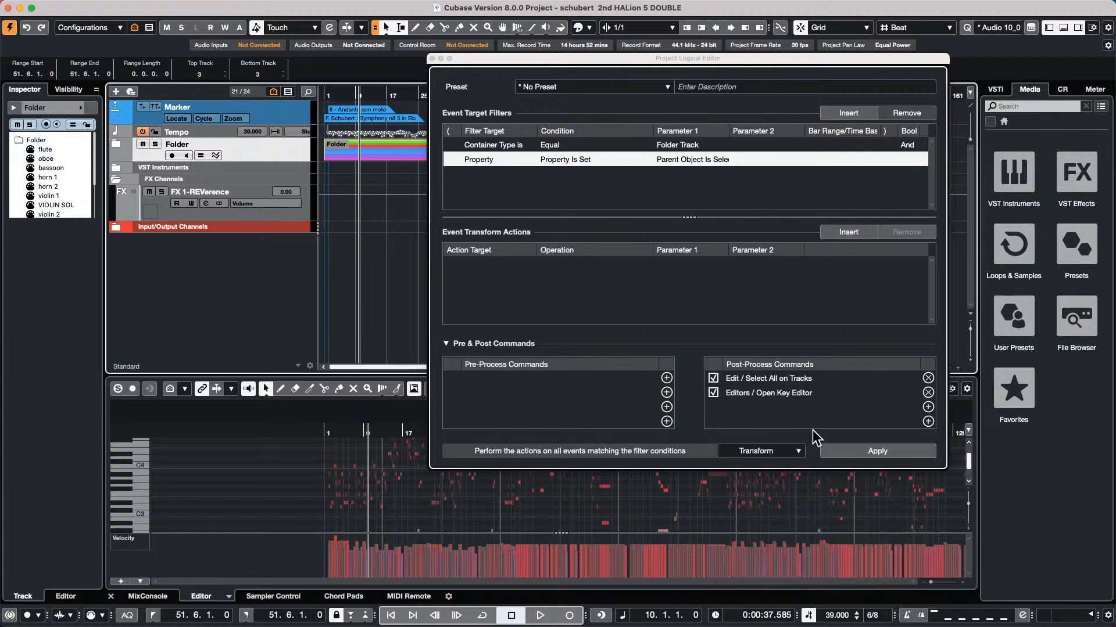
# Apply the actions with the collapsed folder track selected and close the Project Logical Editor
pyautogui.click(874, 451)
pyautogui.click(204, 135)
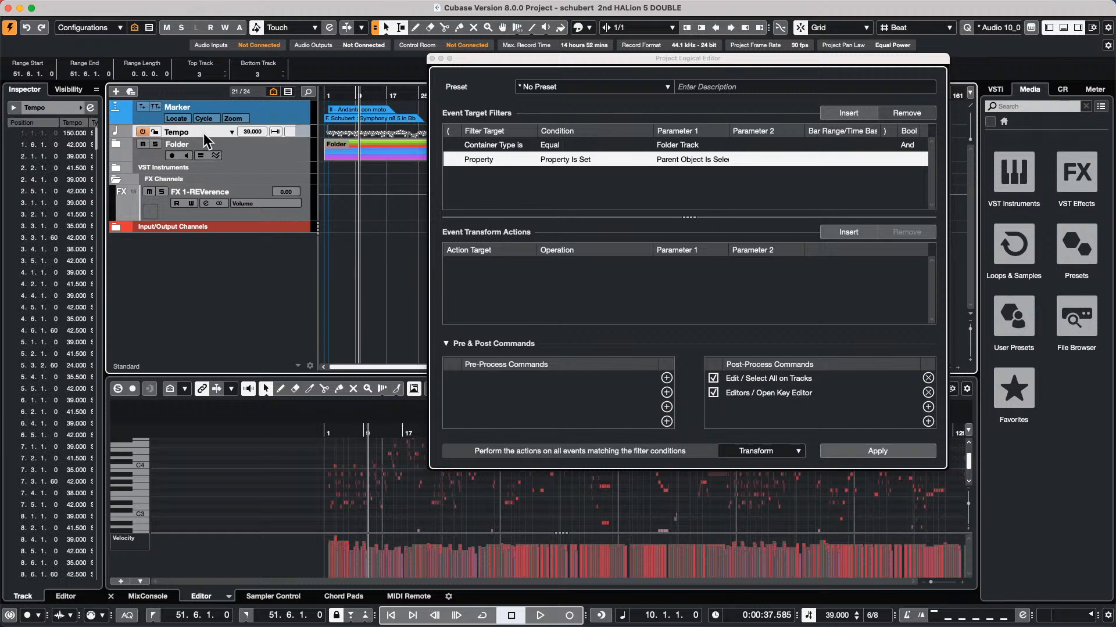
pyautogui.click(247, 146)
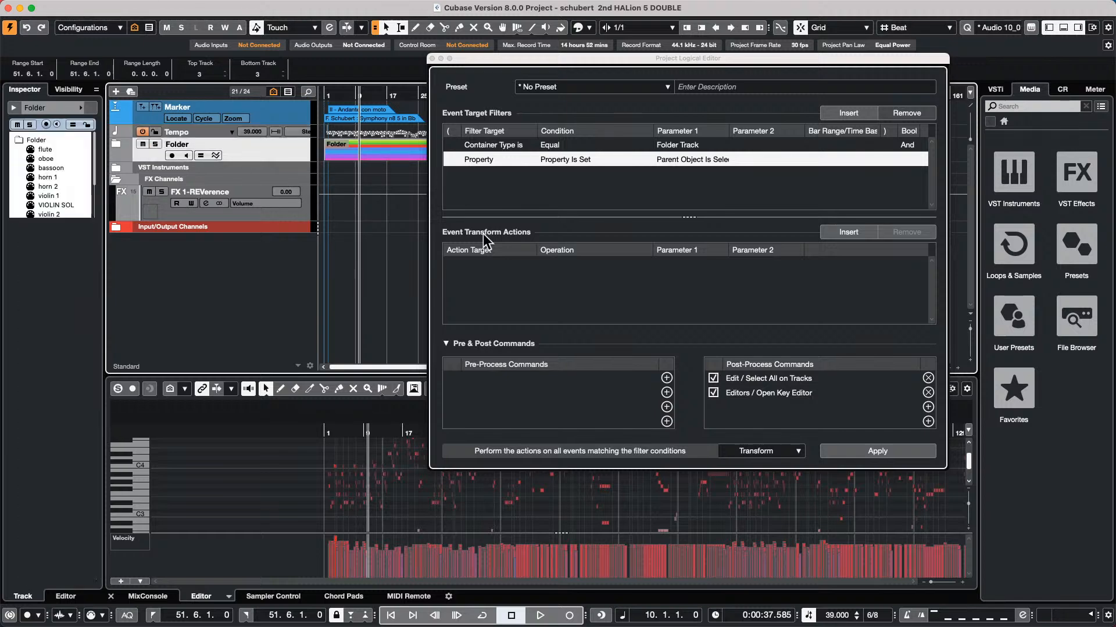
pyautogui.click(877, 451)
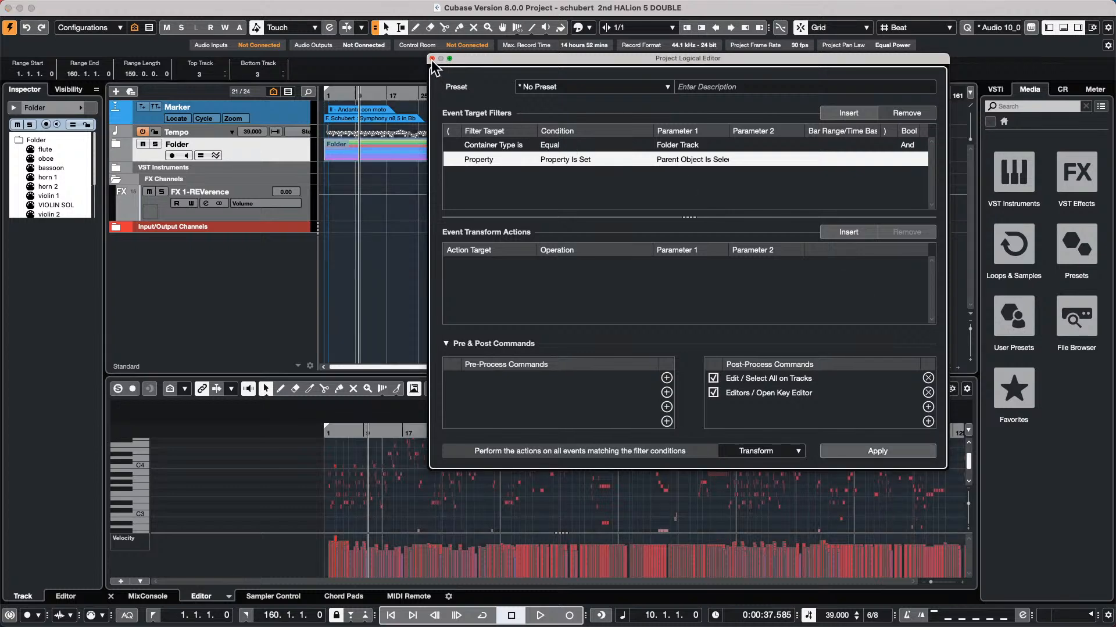
pyautogui.click(432, 58)
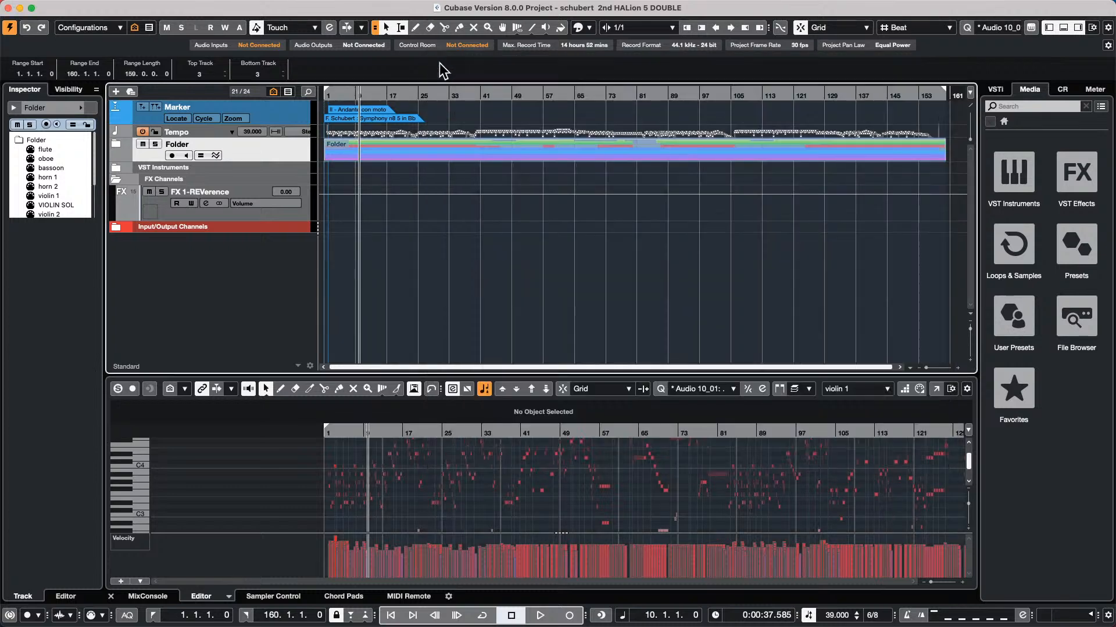
# Open the violin 1 Key Editor in its own window, look over its notes, and close it
pyautogui.click(936, 393)
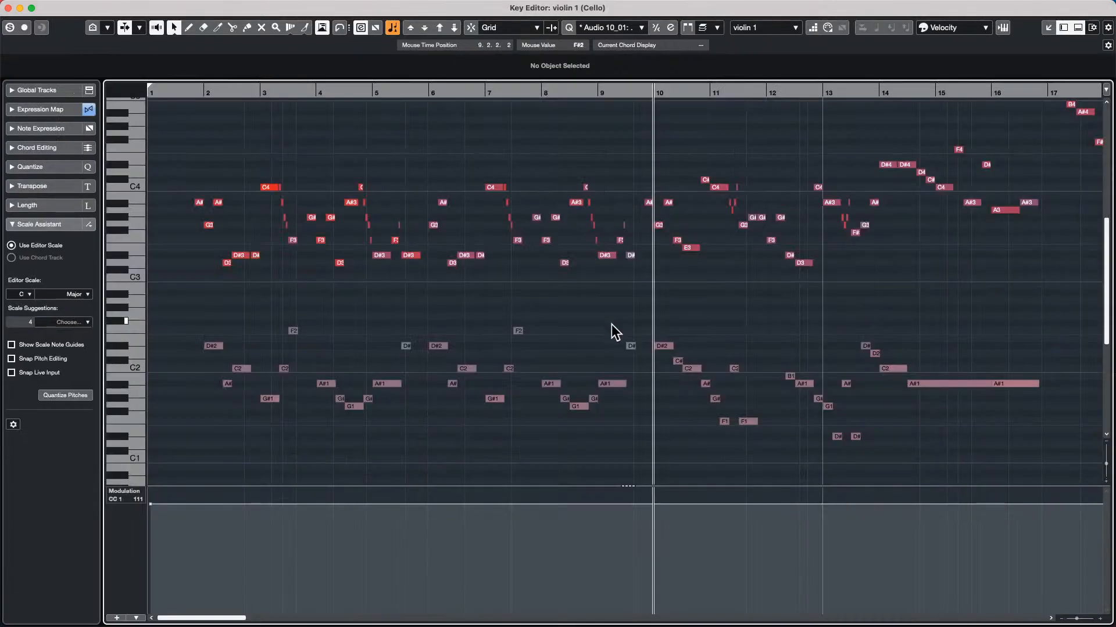
pyautogui.scroll(10, 611, 324)
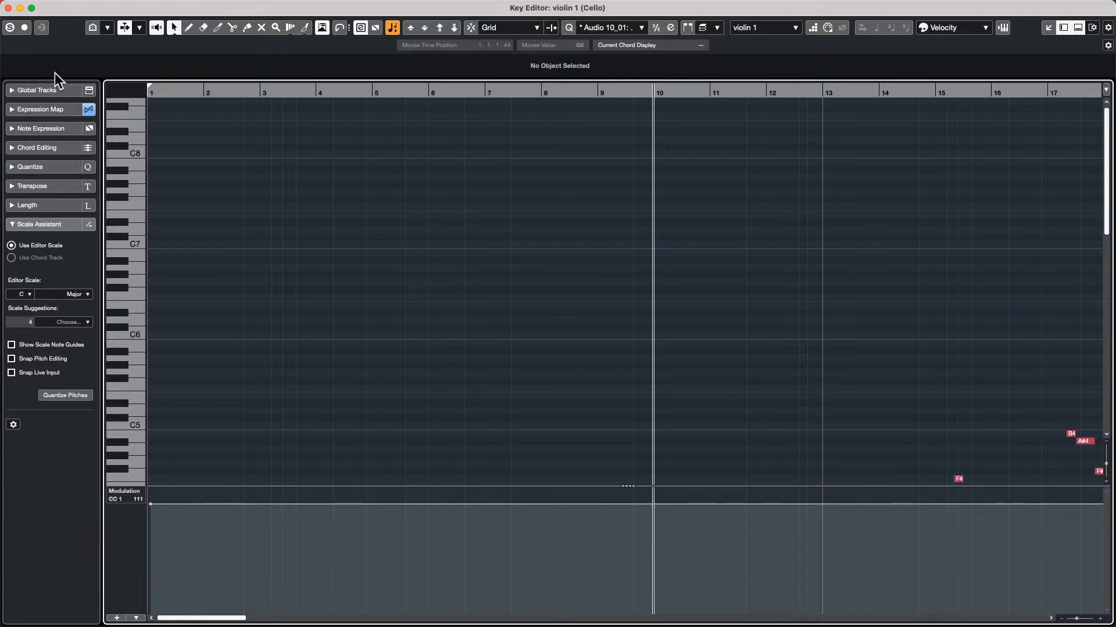
pyautogui.click(8, 7)
# Expand the folder track and look through the instrument tracks inside it
pyautogui.click(452, 219)
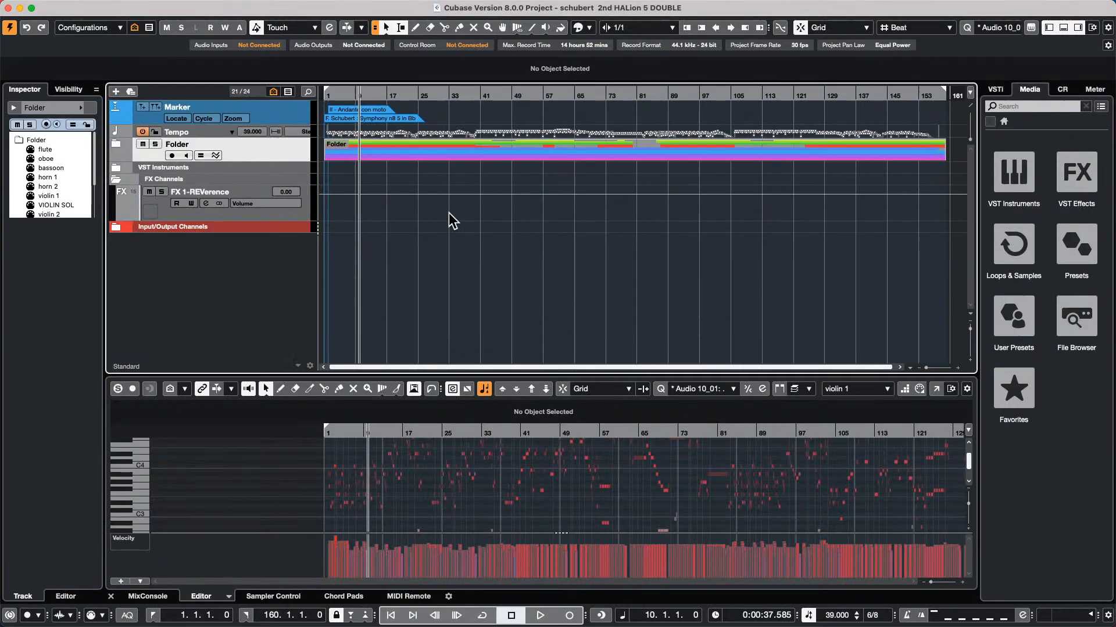
pyautogui.click(116, 144)
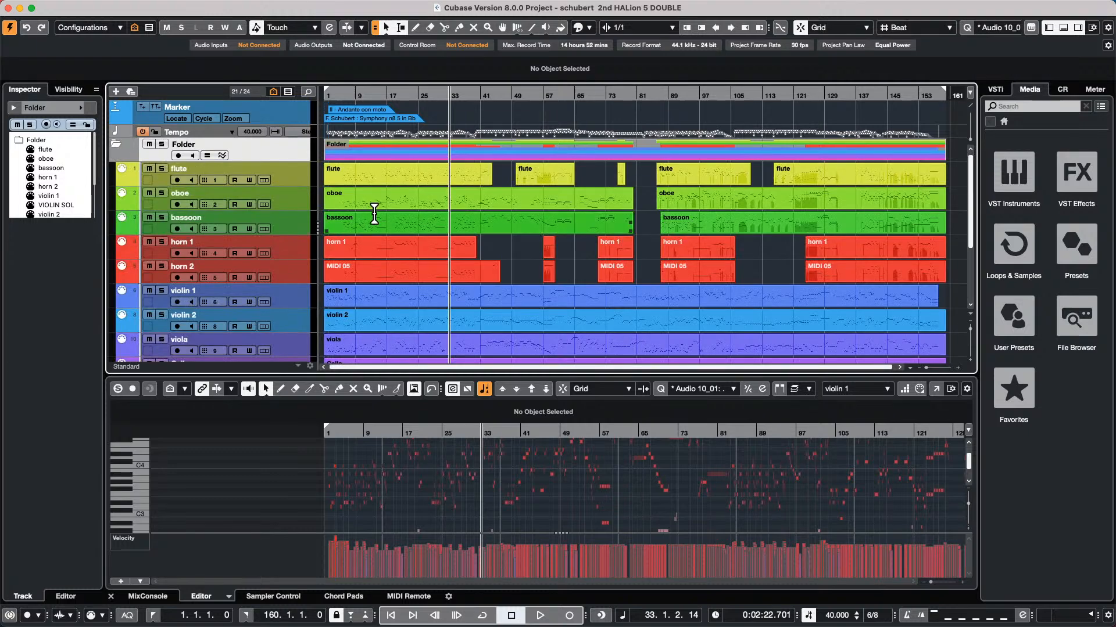
pyautogui.scroll(-5, 517, 261)
pyautogui.scroll(5, 517, 264)
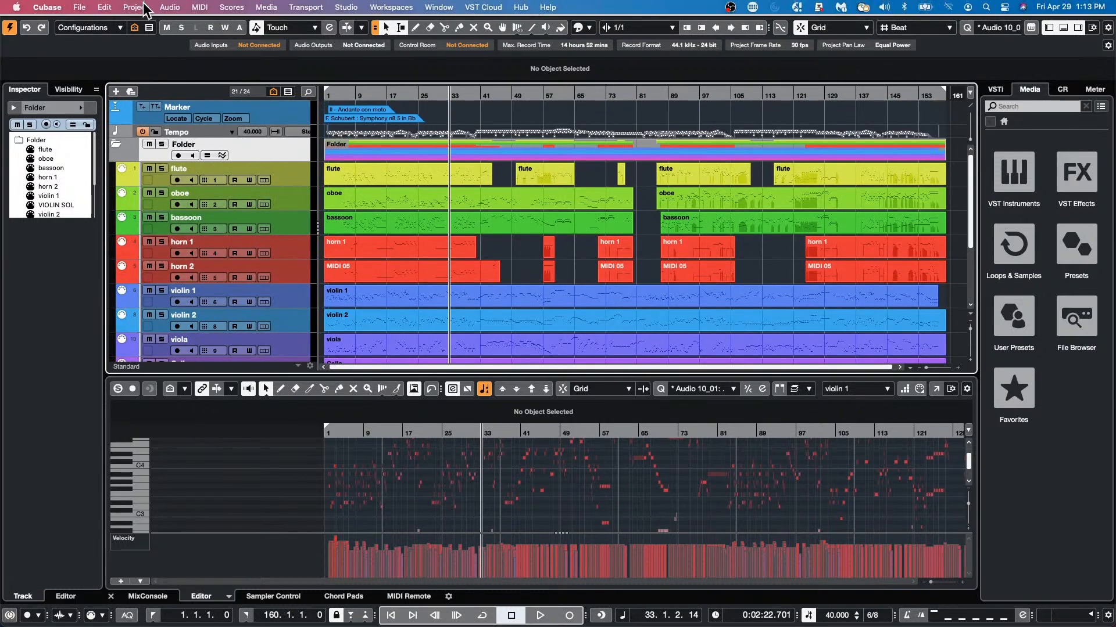
# Reopen the Project Logical Editor and apply the actions with the folder track expanded
pyautogui.click(136, 7)
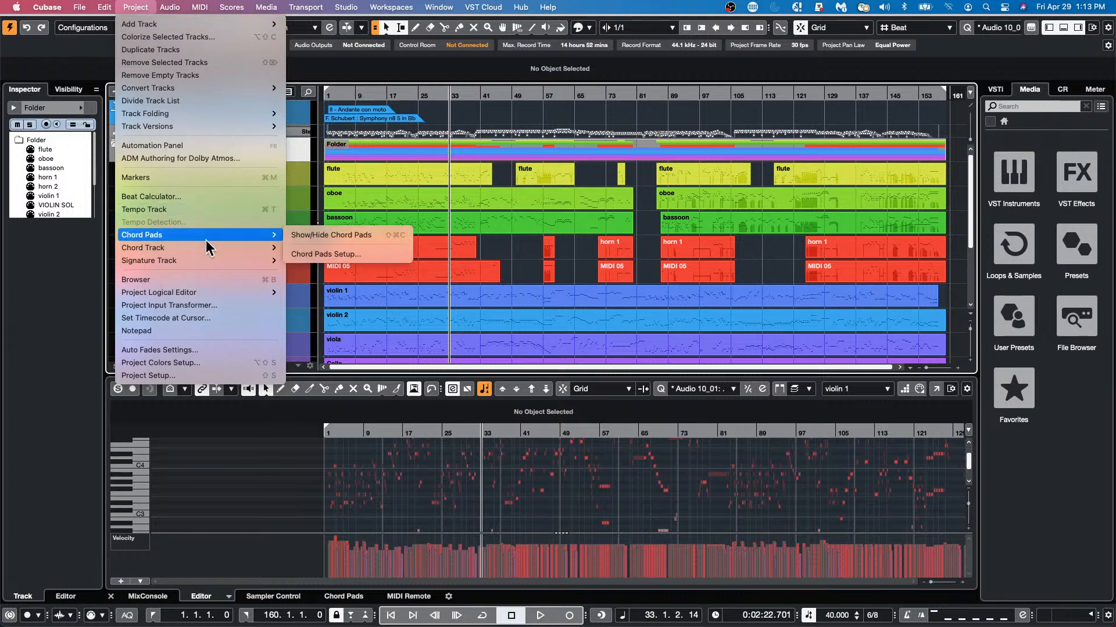
pyautogui.moveTo(215, 237)
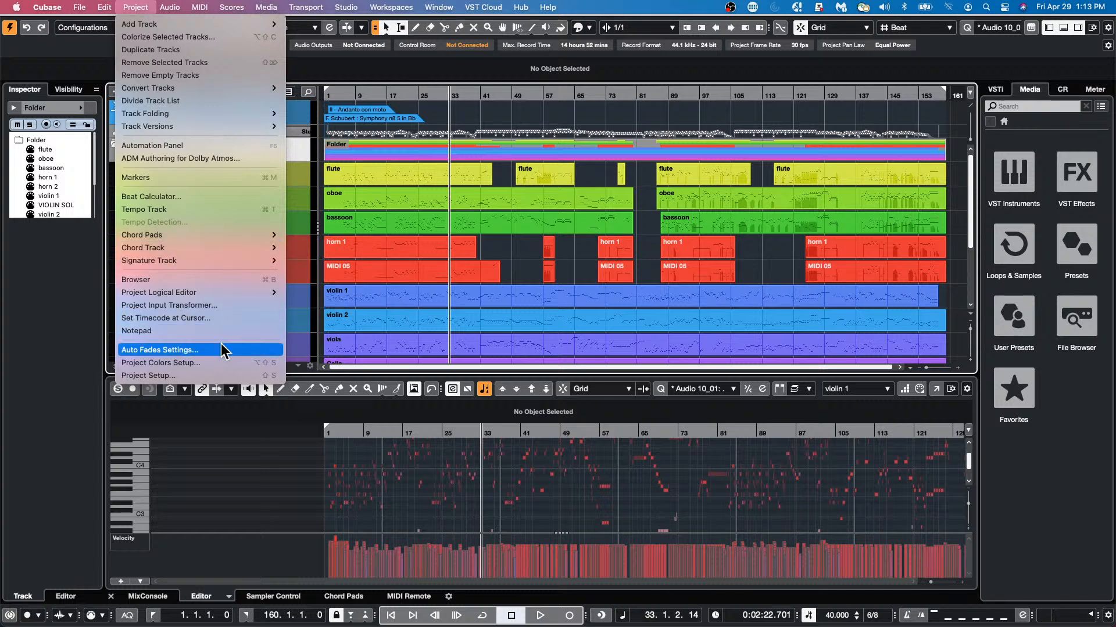
pyautogui.moveTo(235, 289)
pyautogui.click(311, 293)
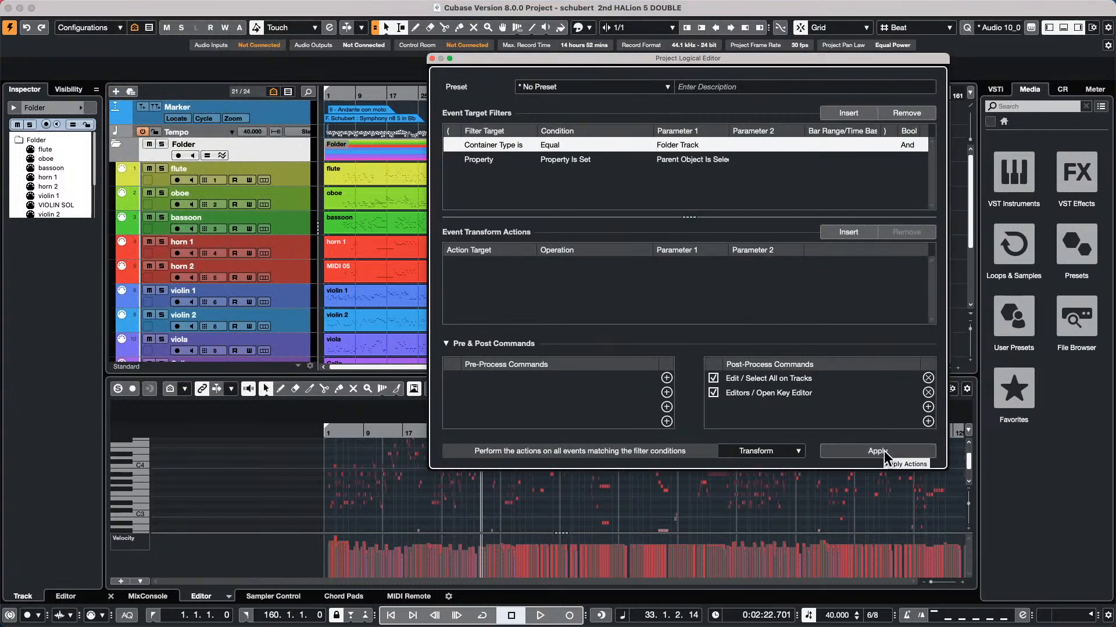
pyautogui.click(884, 452)
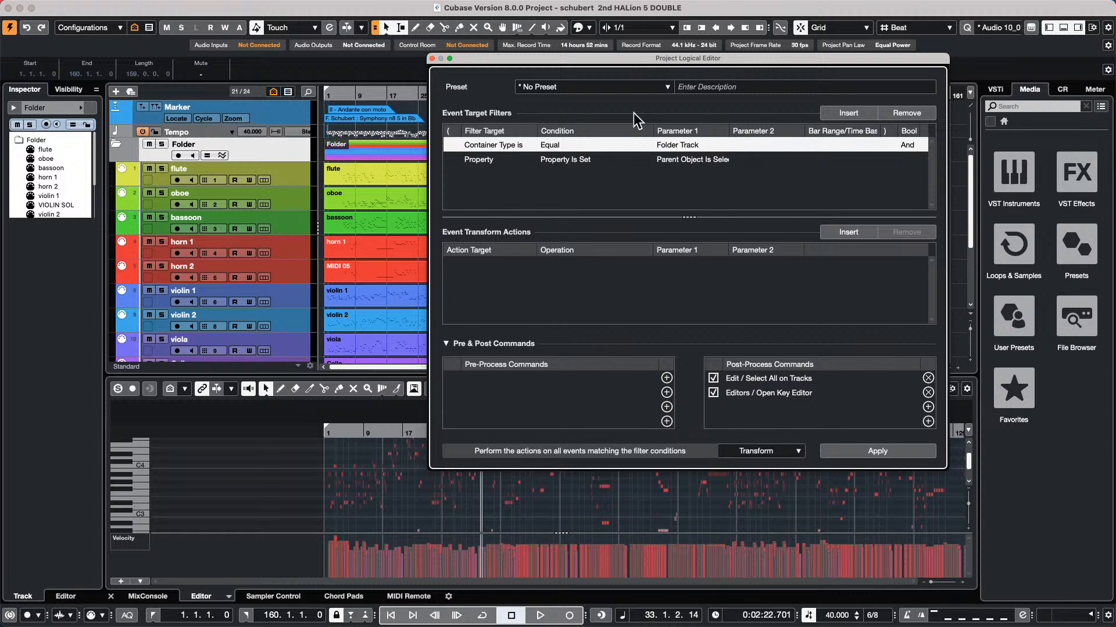
# Set the Container Type filter's Parameter 1 to Event and apply the actions to the selected folder track
pyautogui.click(693, 147)
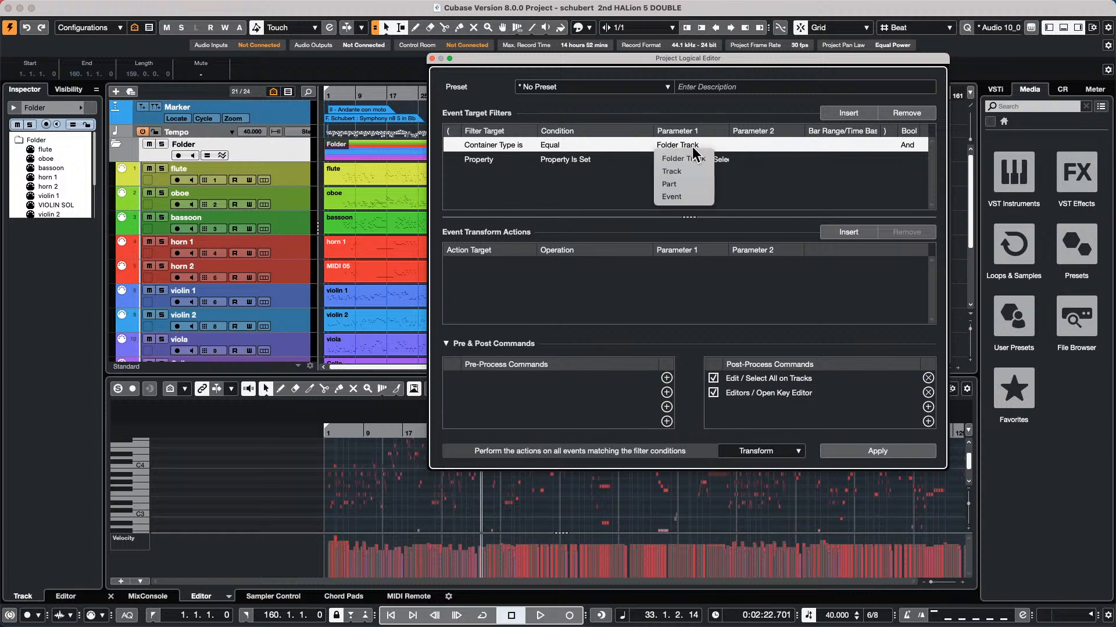
pyautogui.click(680, 196)
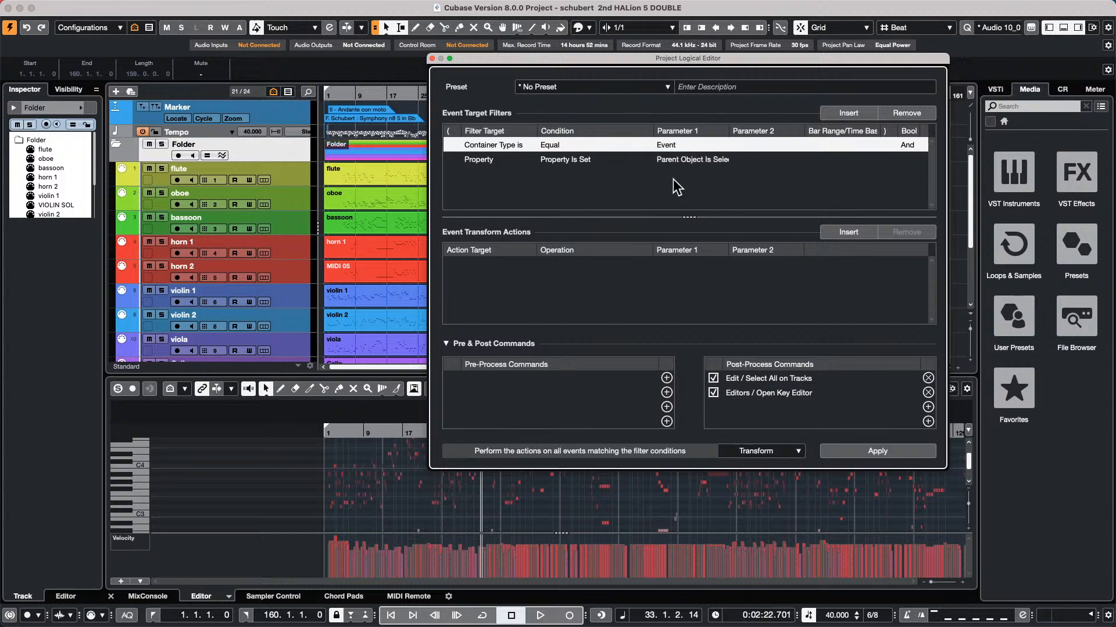
pyautogui.click(286, 114)
pyautogui.click(286, 146)
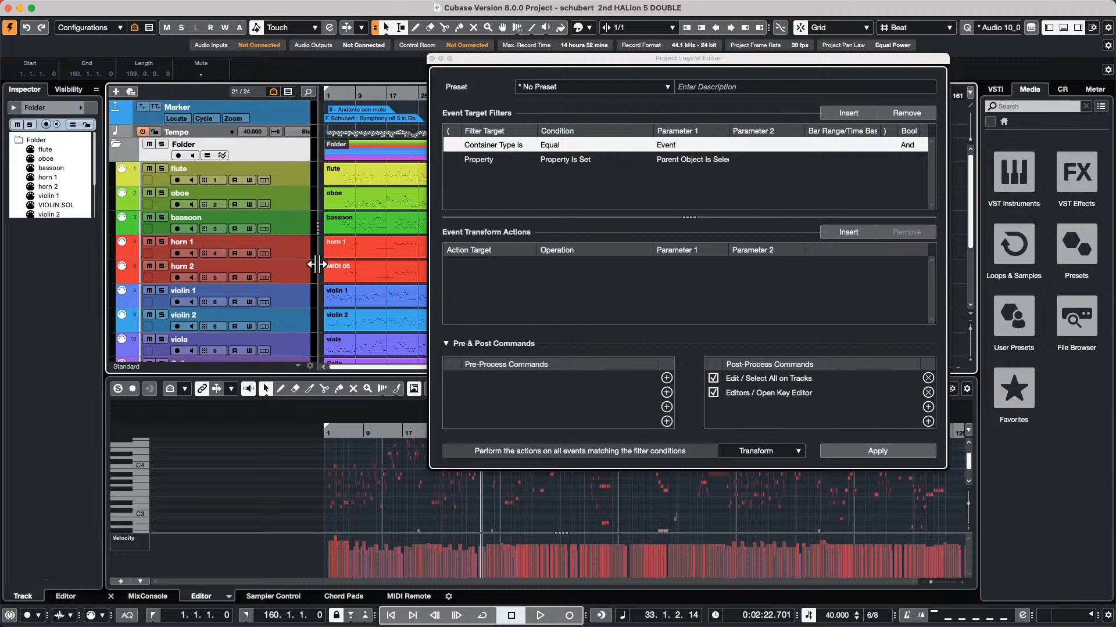
pyautogui.click(870, 453)
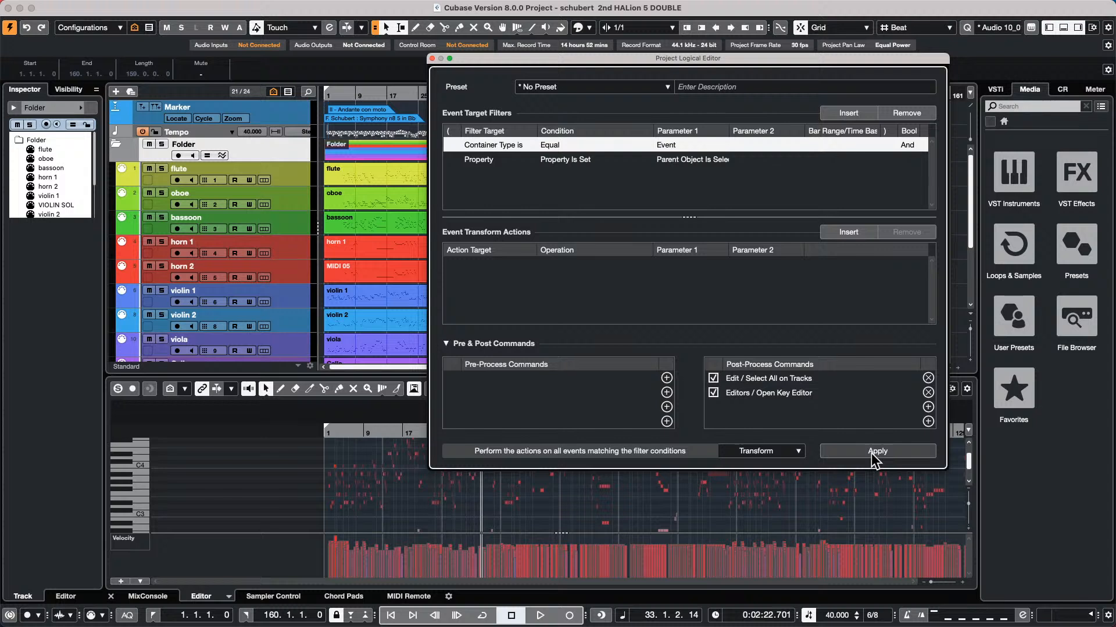
pyautogui.click(870, 453)
pyautogui.click(870, 453)
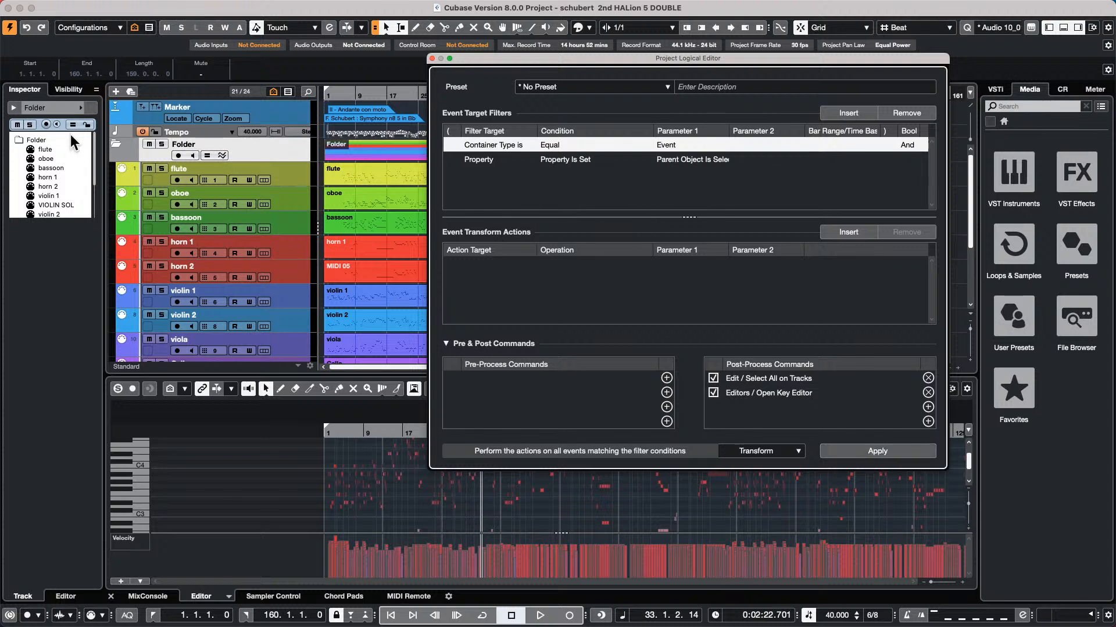
# Try applying the actions with the folder track collapsed, and expand the folder again
pyautogui.click(117, 148)
pyautogui.click(115, 145)
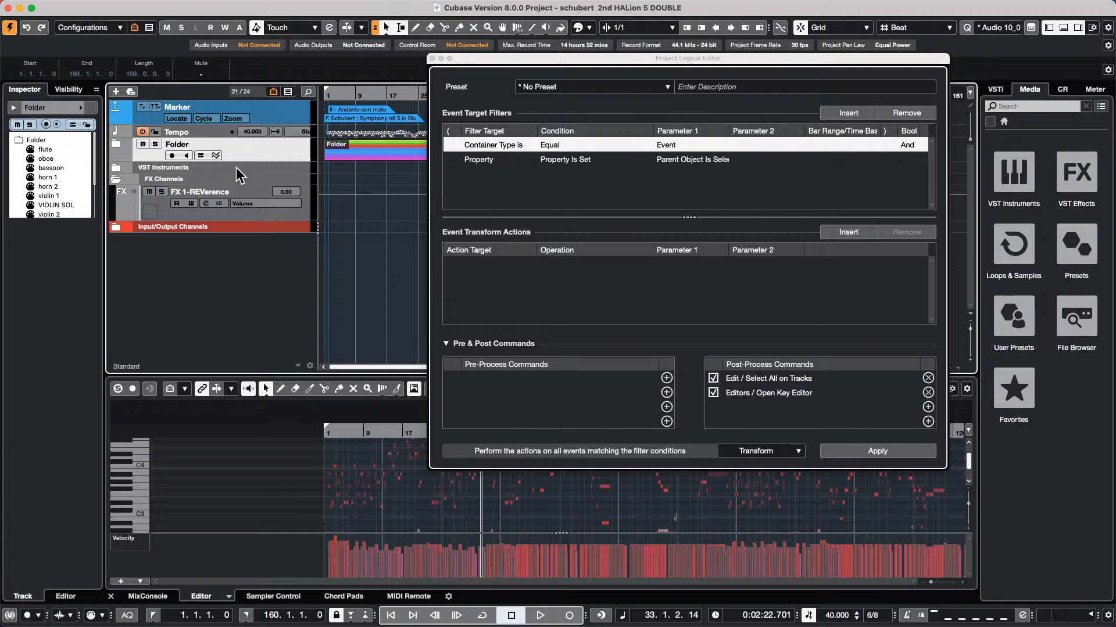
pyautogui.click(900, 455)
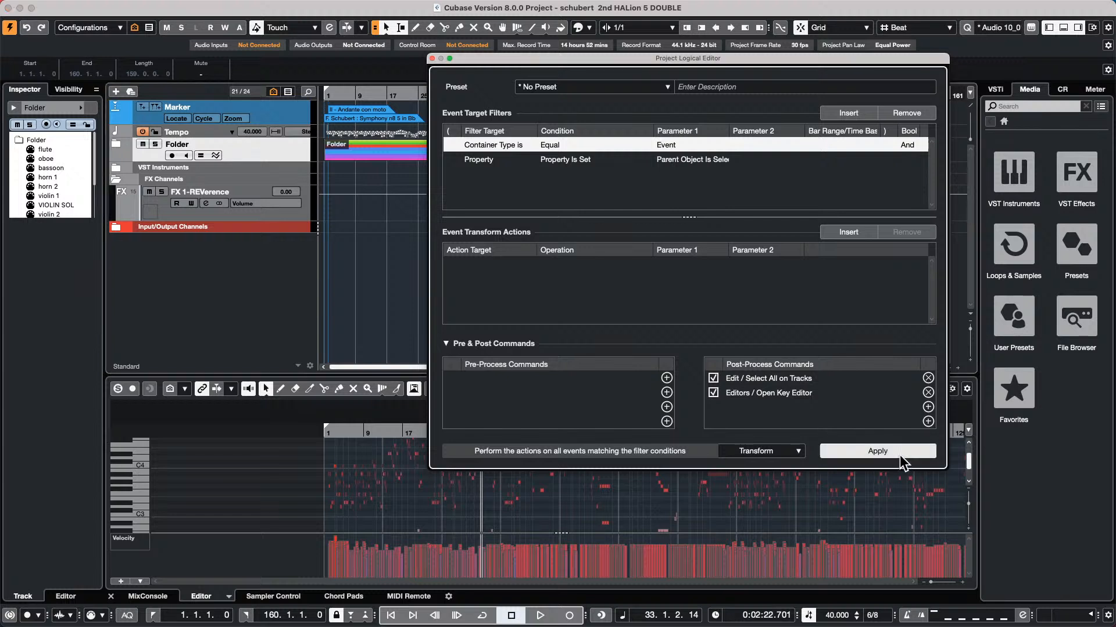
pyautogui.click(116, 144)
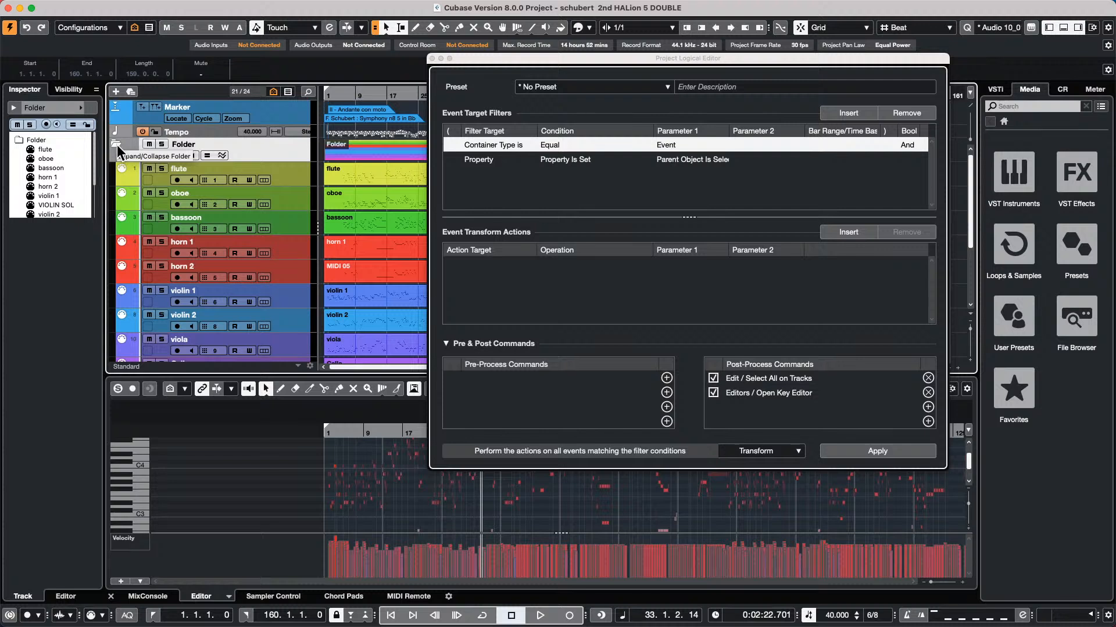
# Add the Project command Folding: Toggle Selected Track as the first pre-process command
pyautogui.click(666, 378)
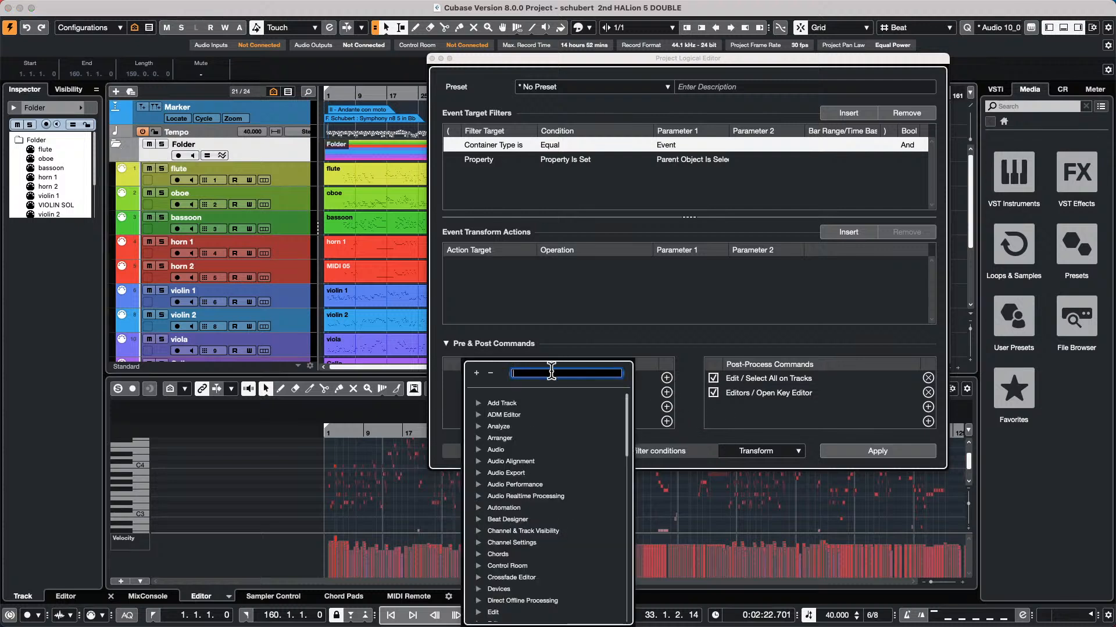
pyautogui.write('fold')
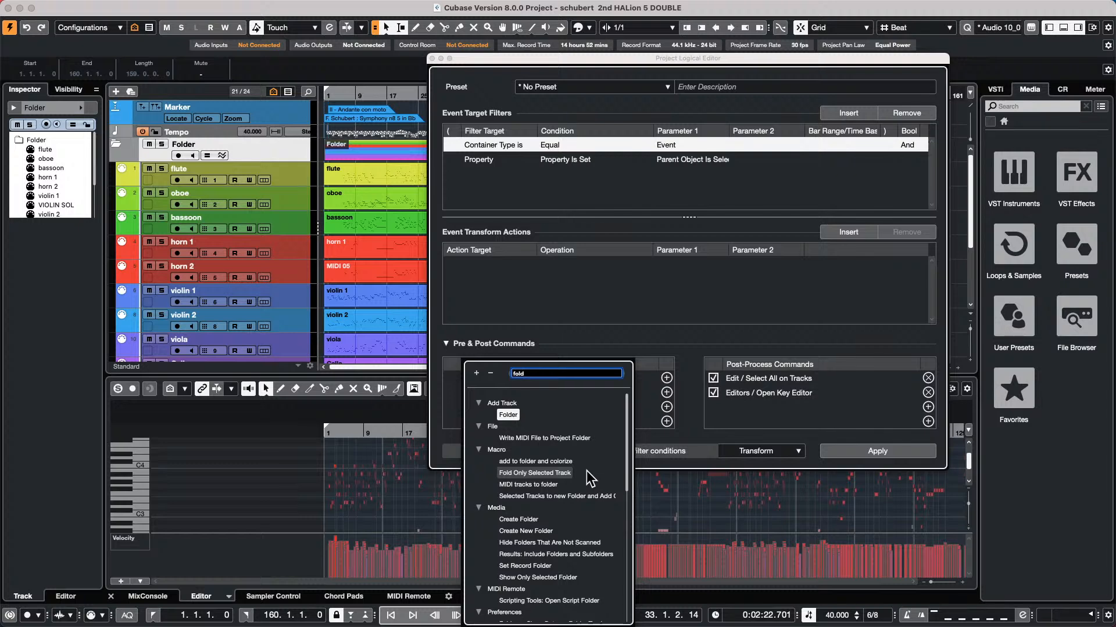
pyautogui.scroll(-3, 581, 485)
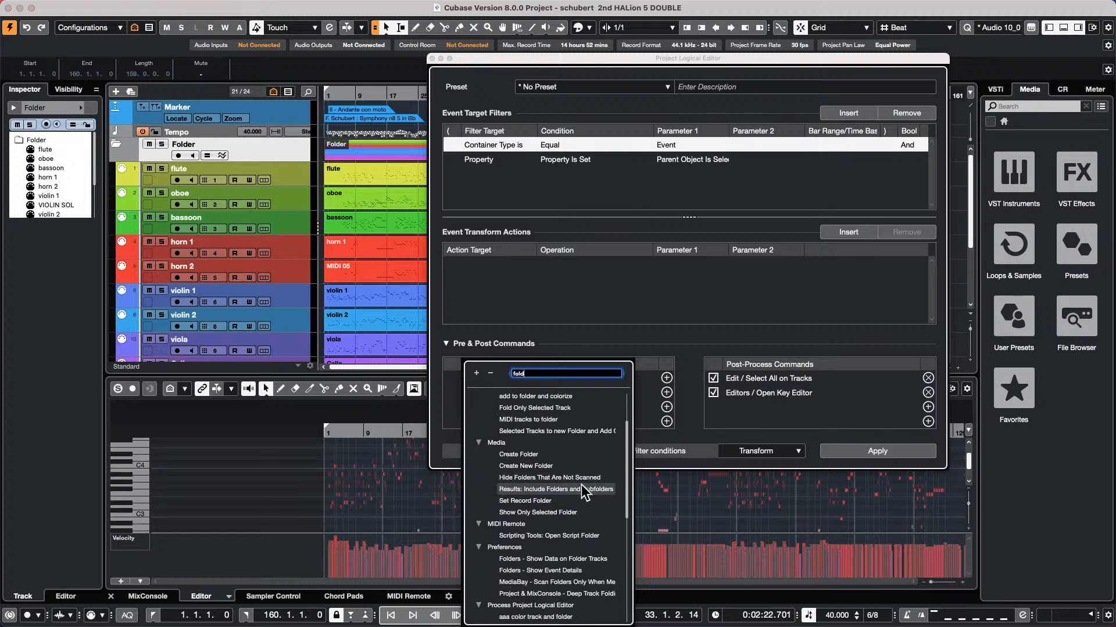
pyautogui.scroll(-10, 581, 484)
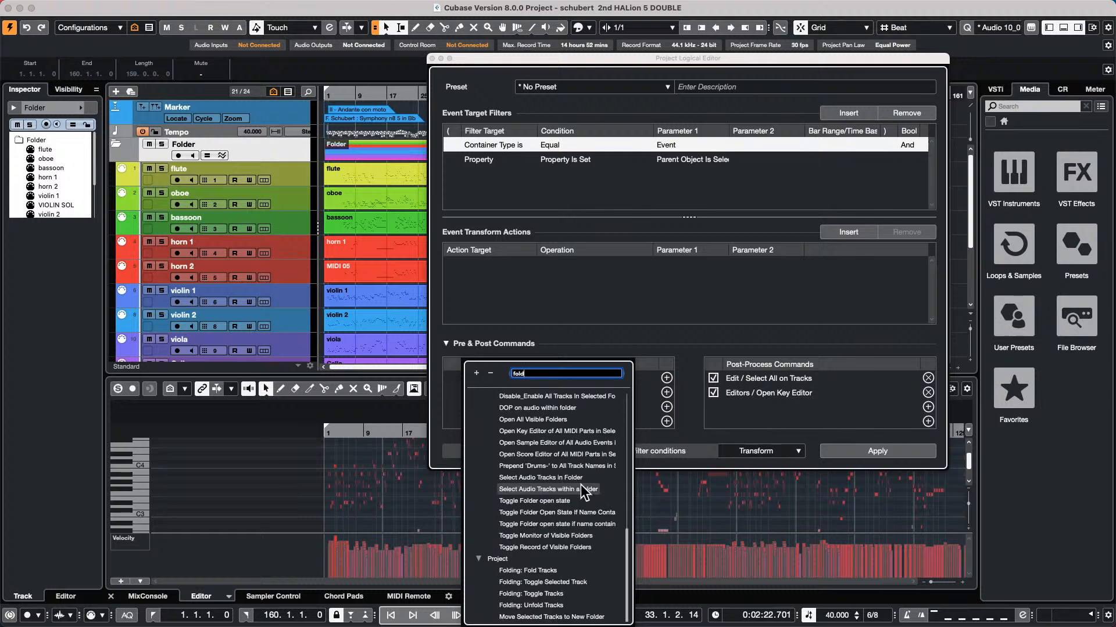
pyautogui.click(581, 583)
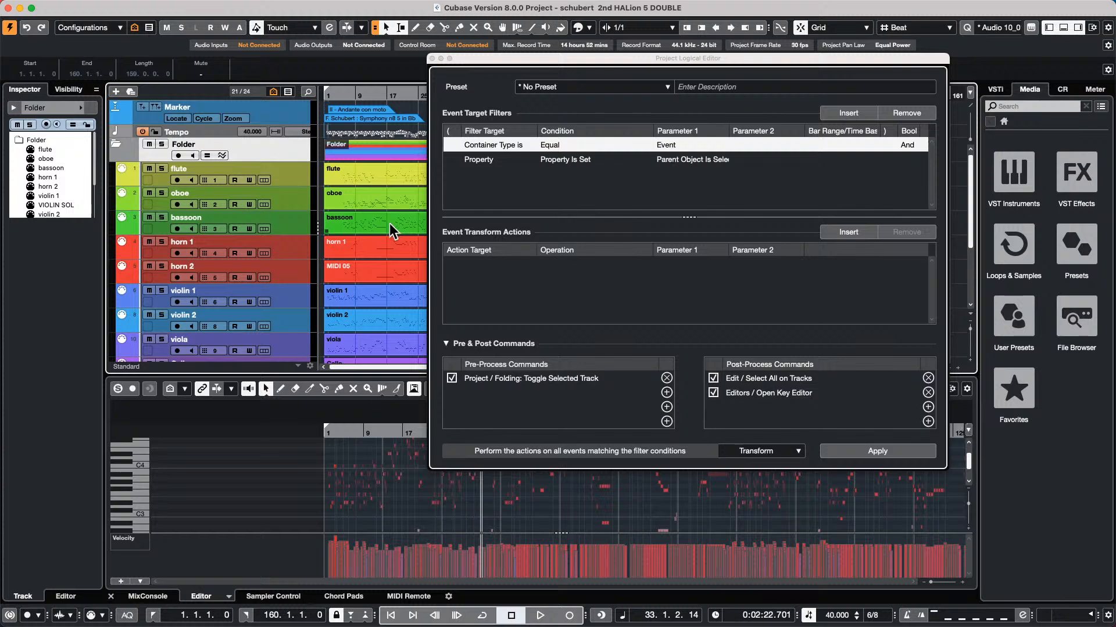
# Collapse the folder track and apply the actions to it
pyautogui.click(115, 144)
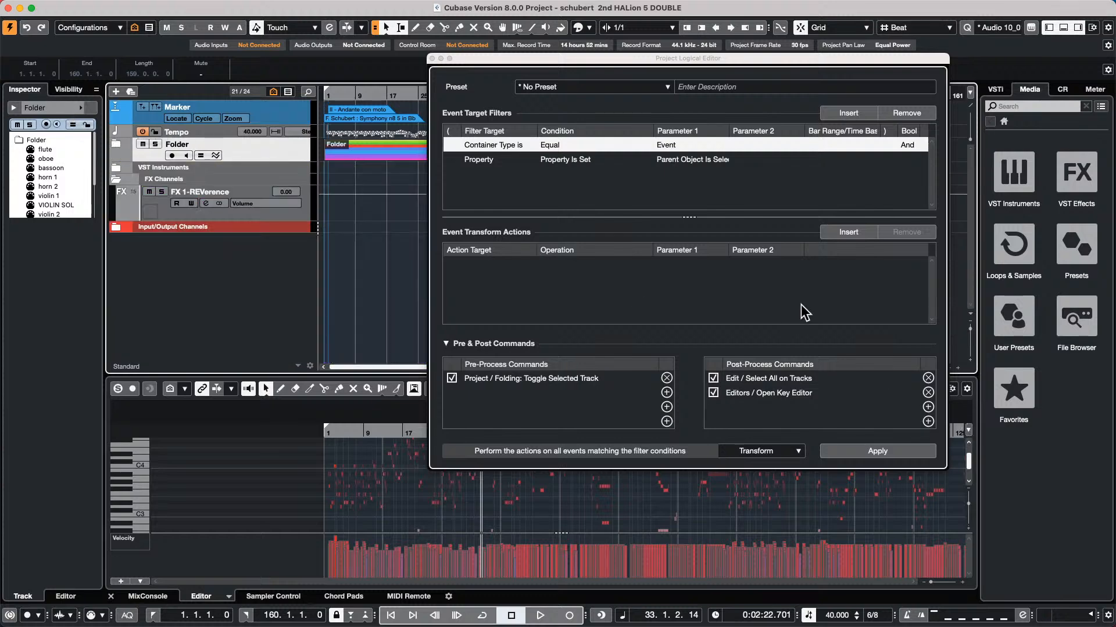
pyautogui.click(877, 451)
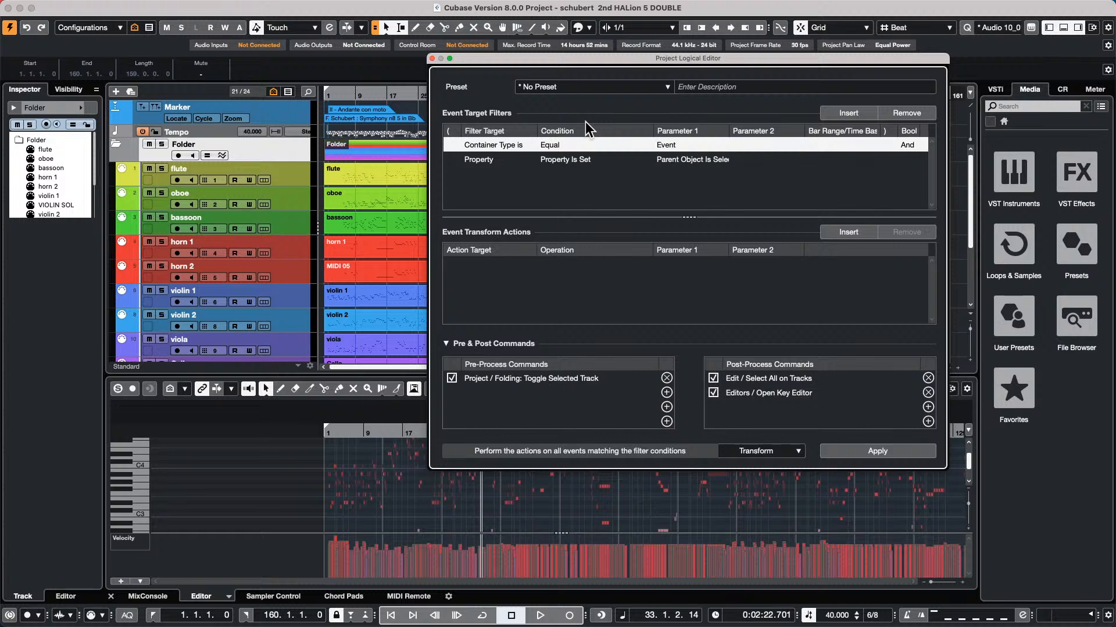
# Open the folder's MIDI parts together in the Key Editor, look over their notes, and close it
pyautogui.doubleClick(397, 153)
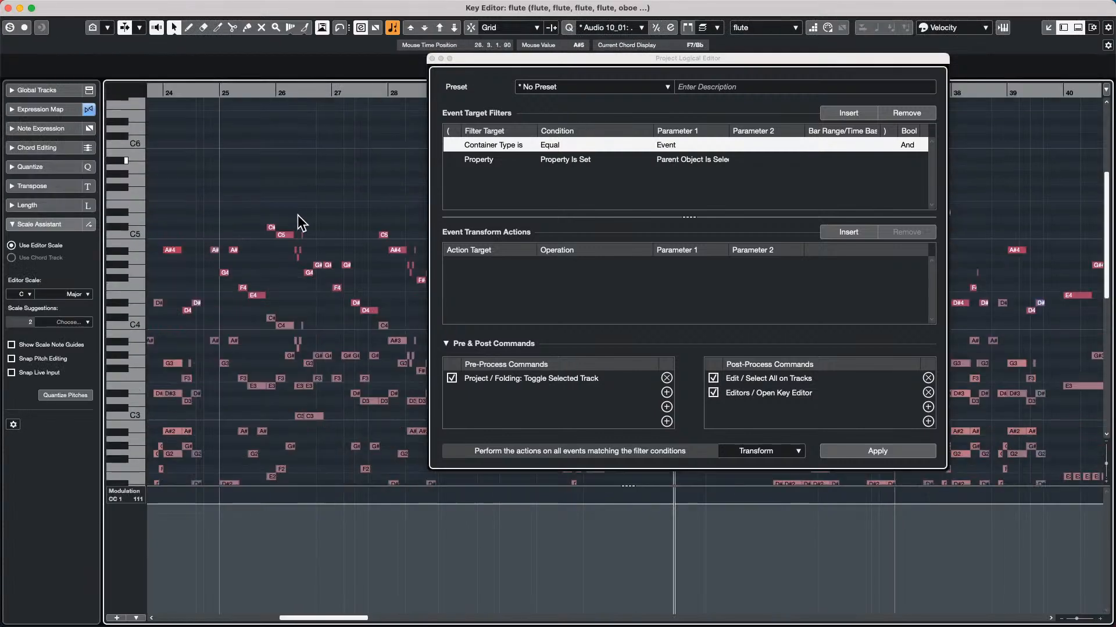
pyautogui.scroll(-3, 297, 215)
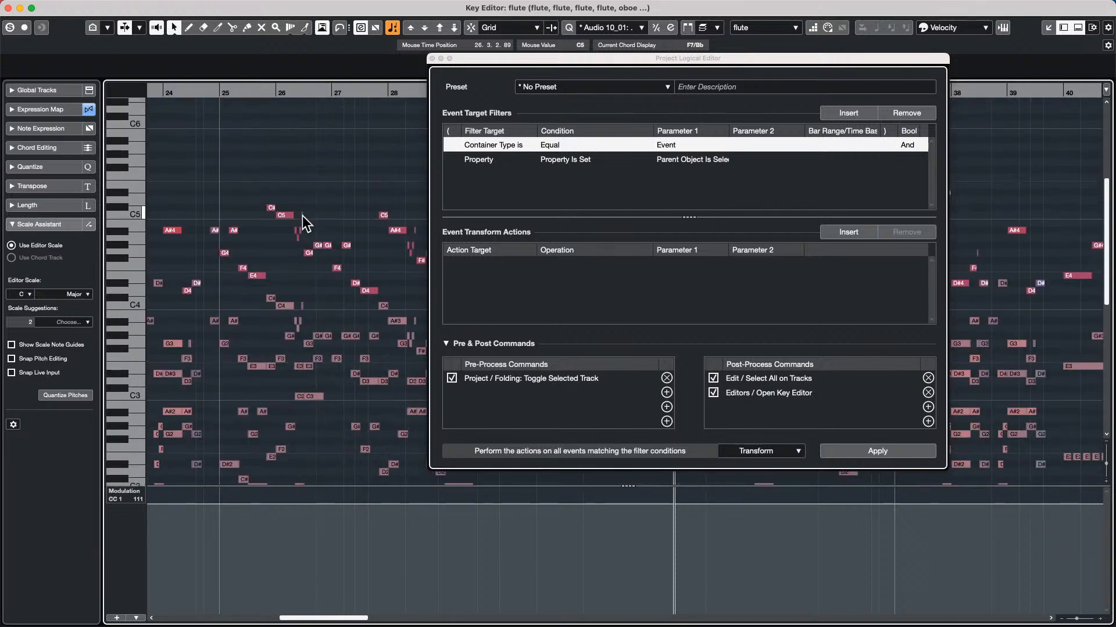
pyautogui.scroll(-1, 302, 215)
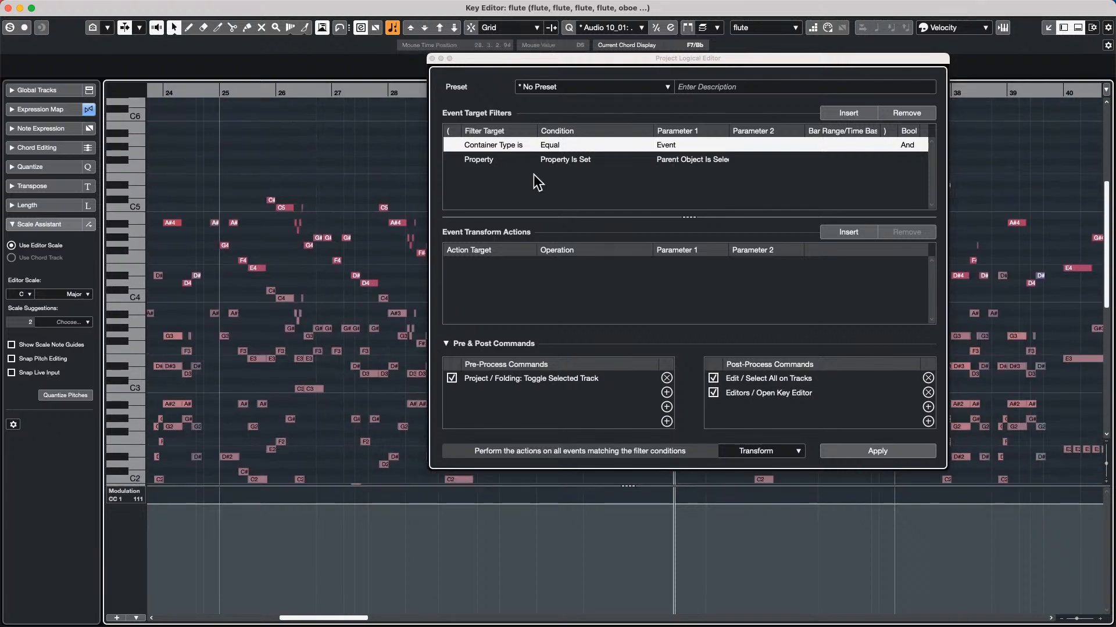
pyautogui.click(8, 8)
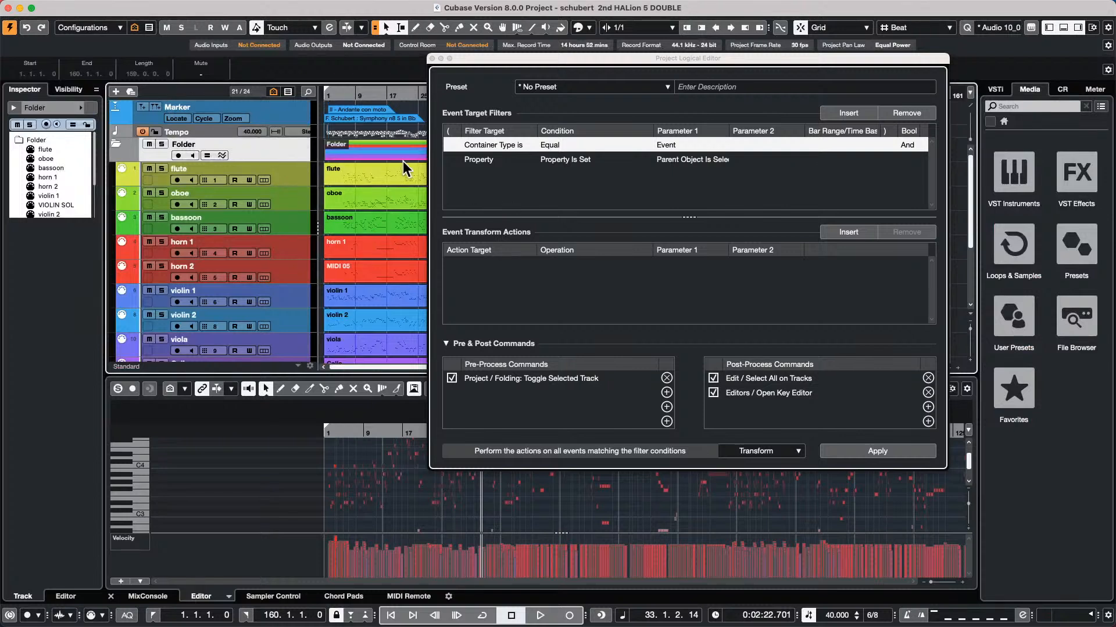
# Close the Project Logical Editor and open the folder track's MIDI parts together in the Key Editor
pyautogui.click(431, 58)
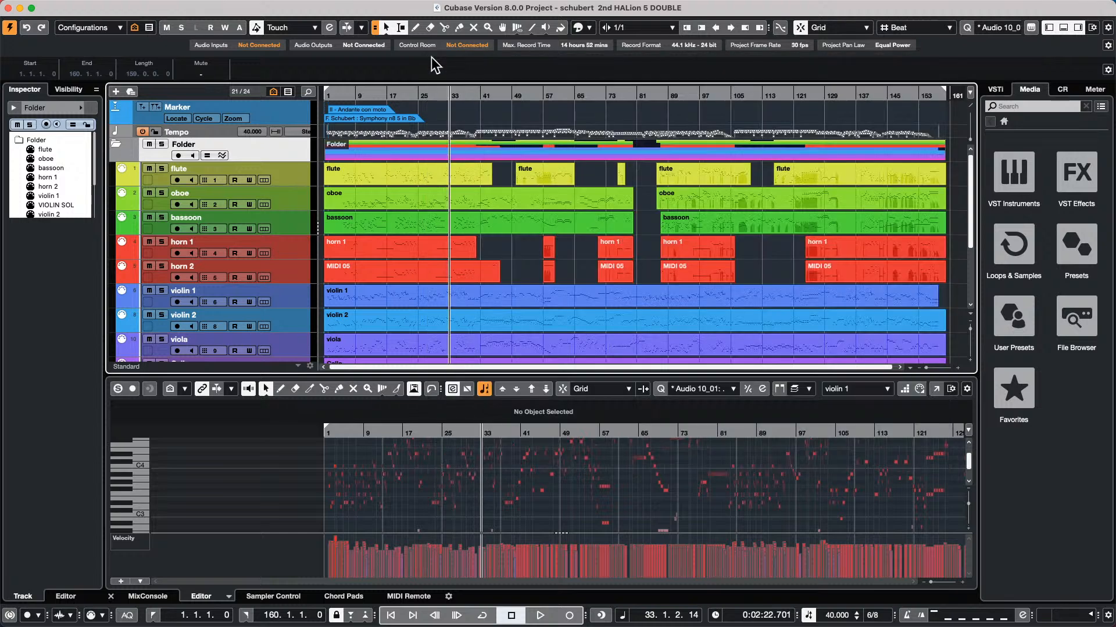
pyautogui.click(115, 145)
pyautogui.click(115, 145)
pyautogui.doubleClick(562, 151)
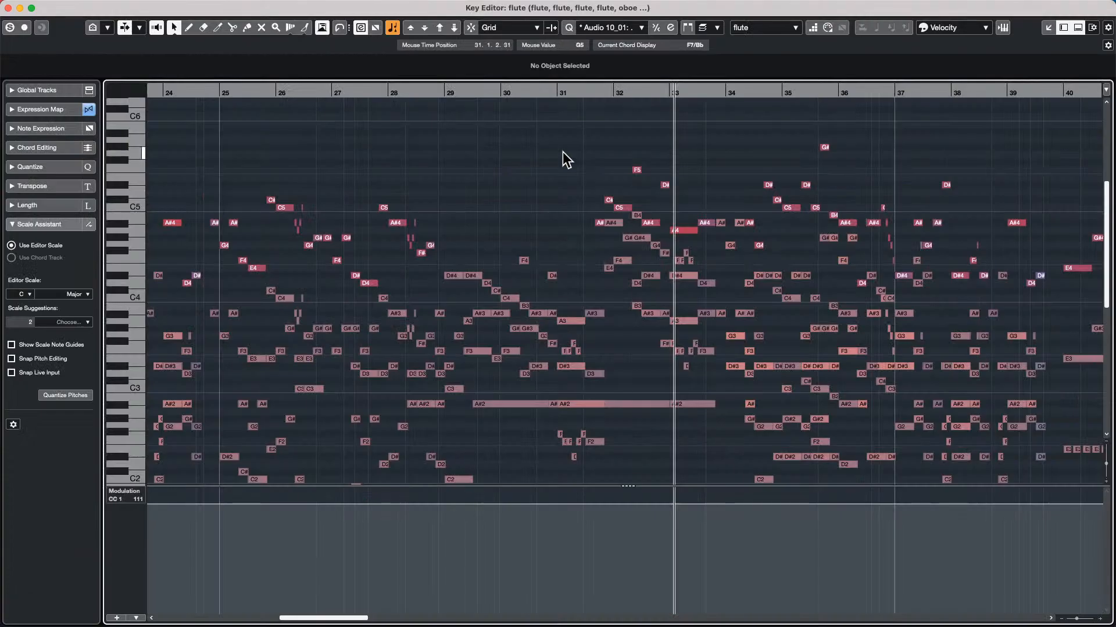
# Open the same MIDI parts in the Score Editor, look over the notation, and close both editor windows
pyautogui.click(165, 7)
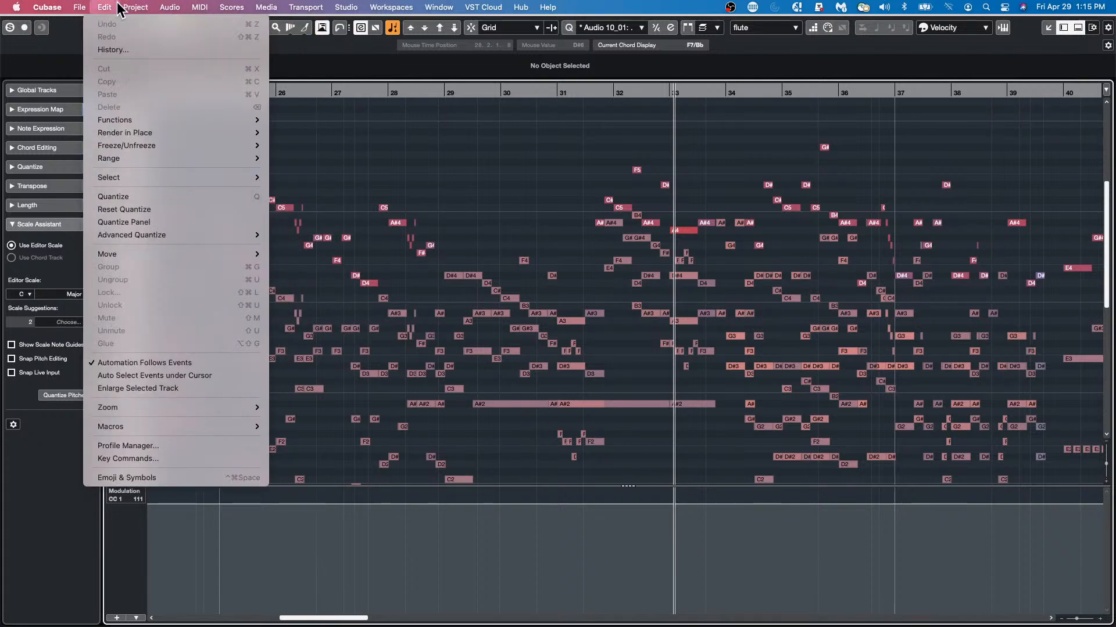
pyautogui.moveTo(231, 7)
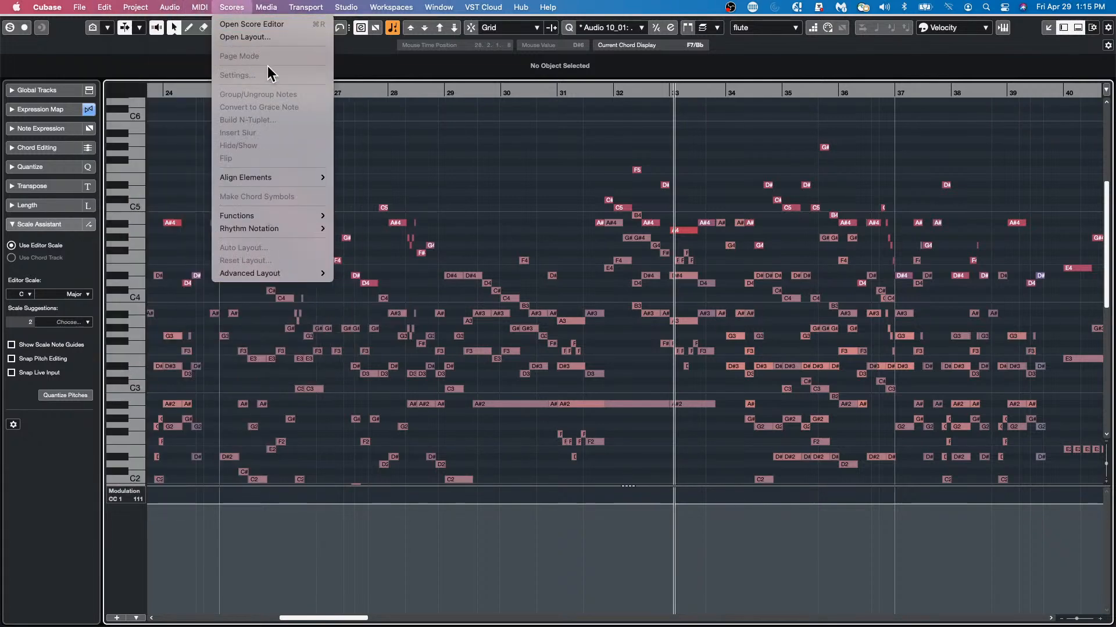
pyautogui.click(256, 25)
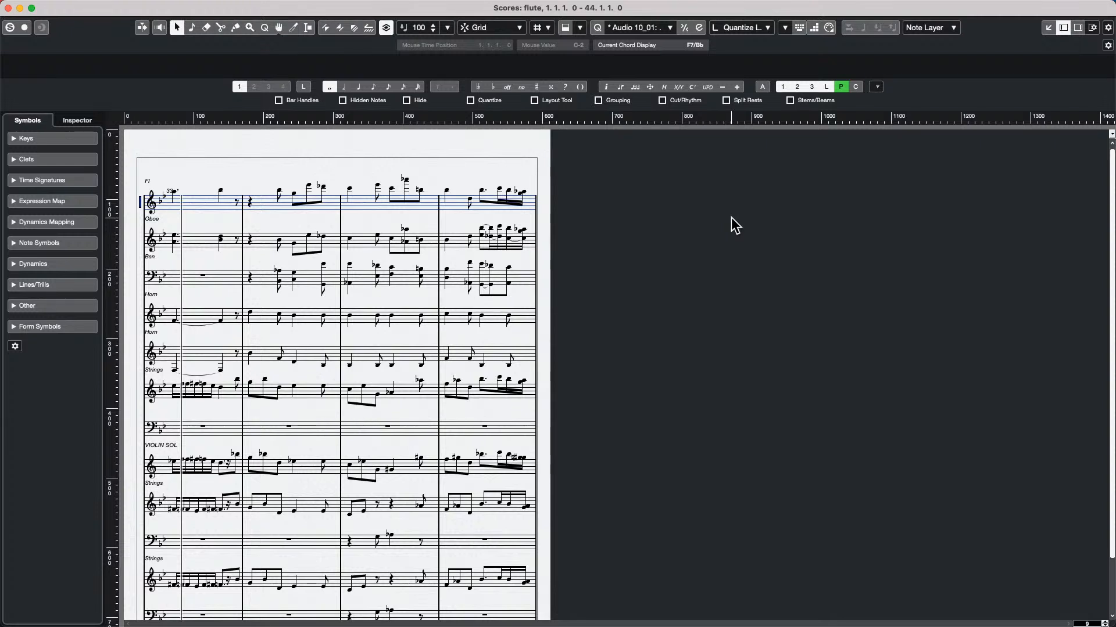
pyautogui.click(8, 8)
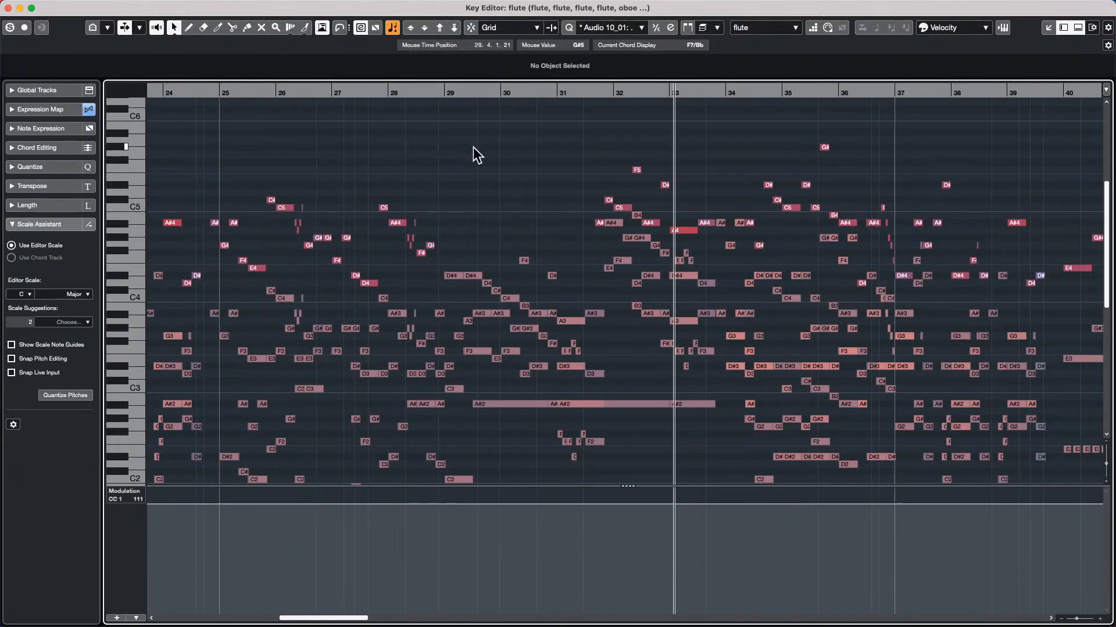
pyautogui.click(8, 8)
# Collapse the folder track, open its MIDI parts in the Key Editor, and look over the notes
pyautogui.click(575, 268)
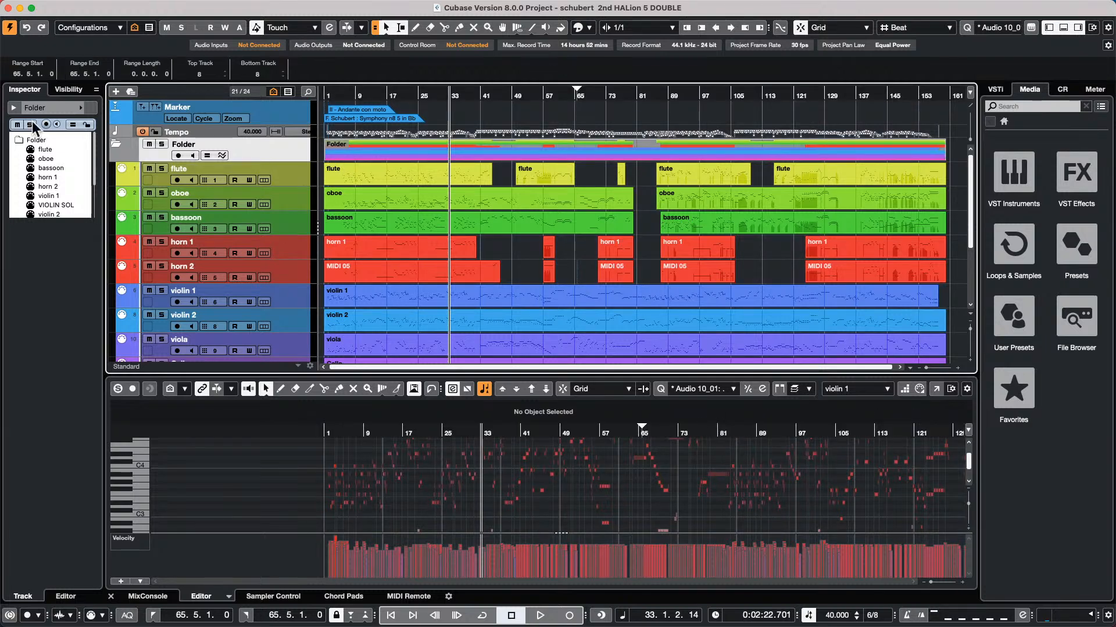
pyautogui.click(115, 145)
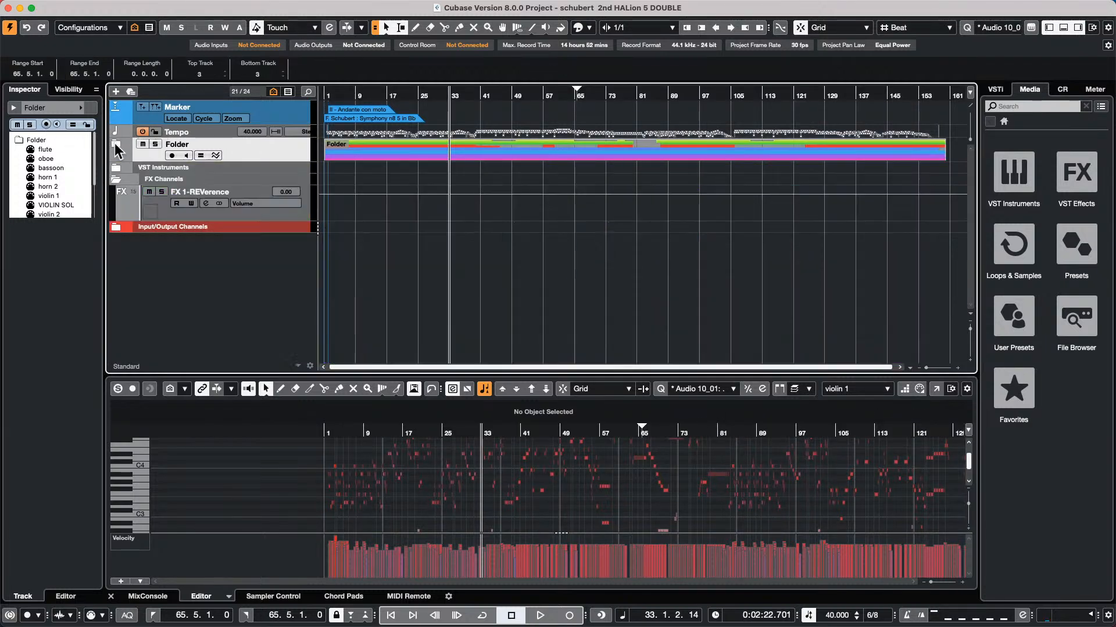
pyautogui.doubleClick(507, 155)
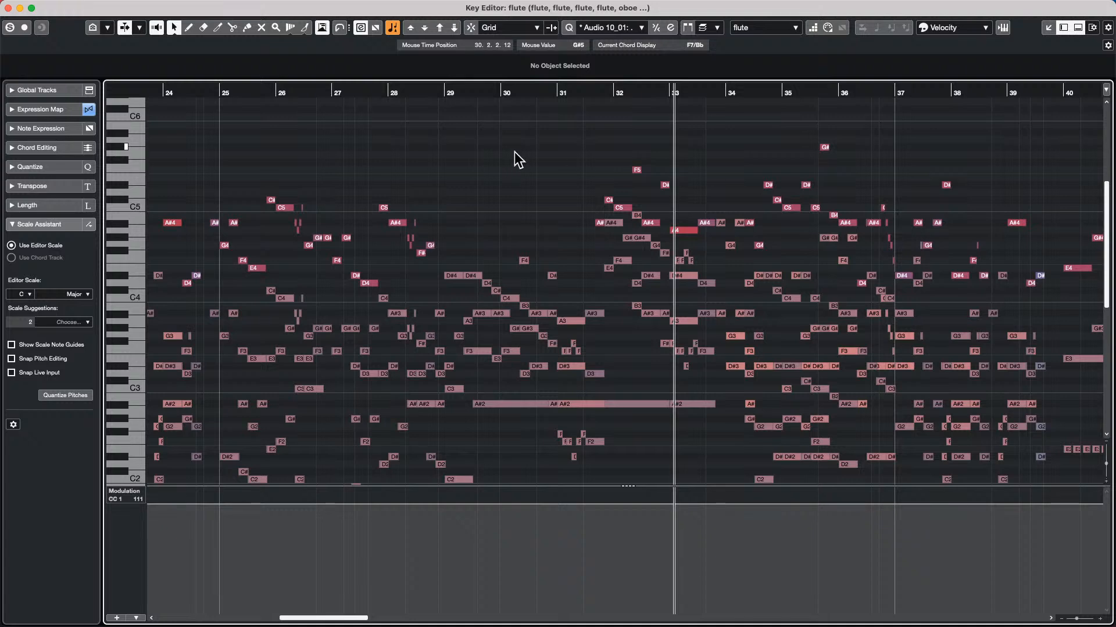
pyautogui.scroll(-4, 554, 230)
pyautogui.scroll(15, 555, 227)
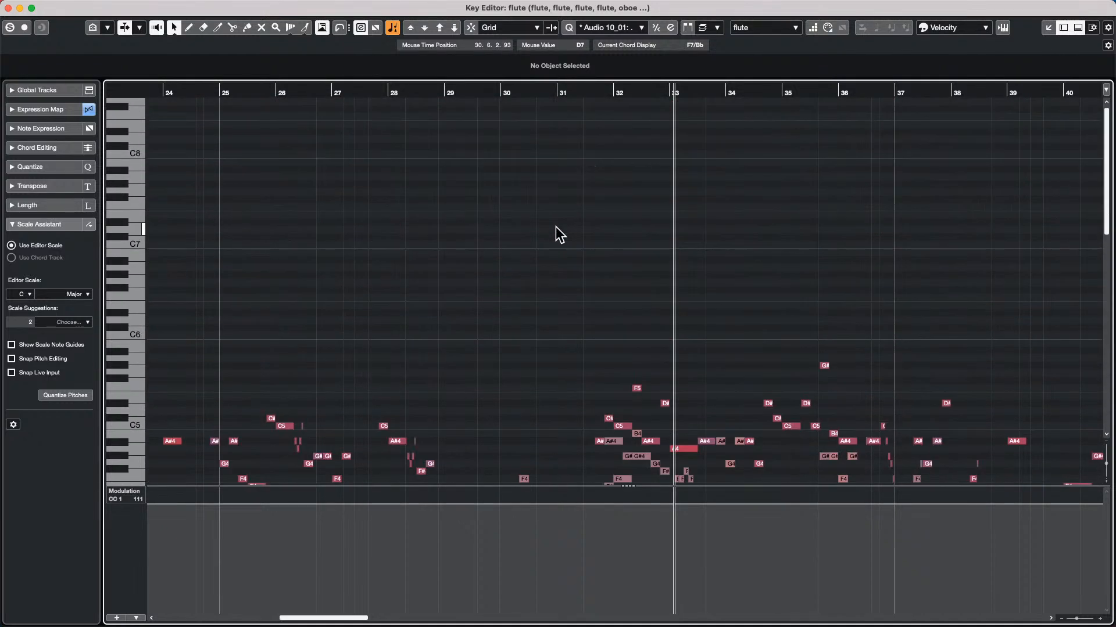
# Try the Scale/Chords note colors, set the event colors to Part instead, and close the Key Editor
pyautogui.click(976, 30)
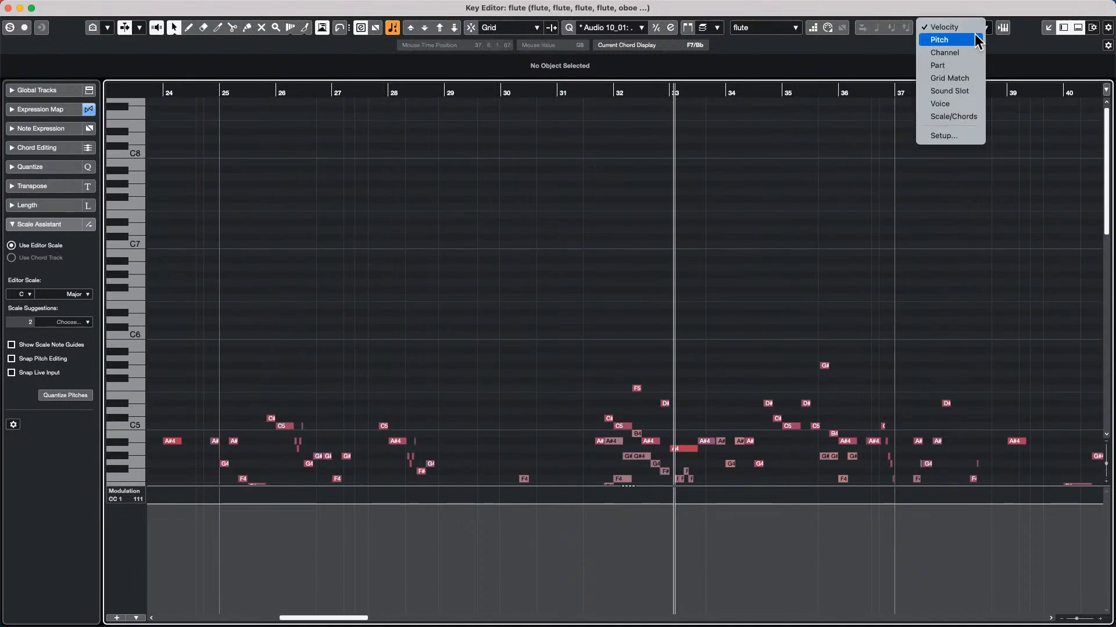
pyautogui.click(967, 117)
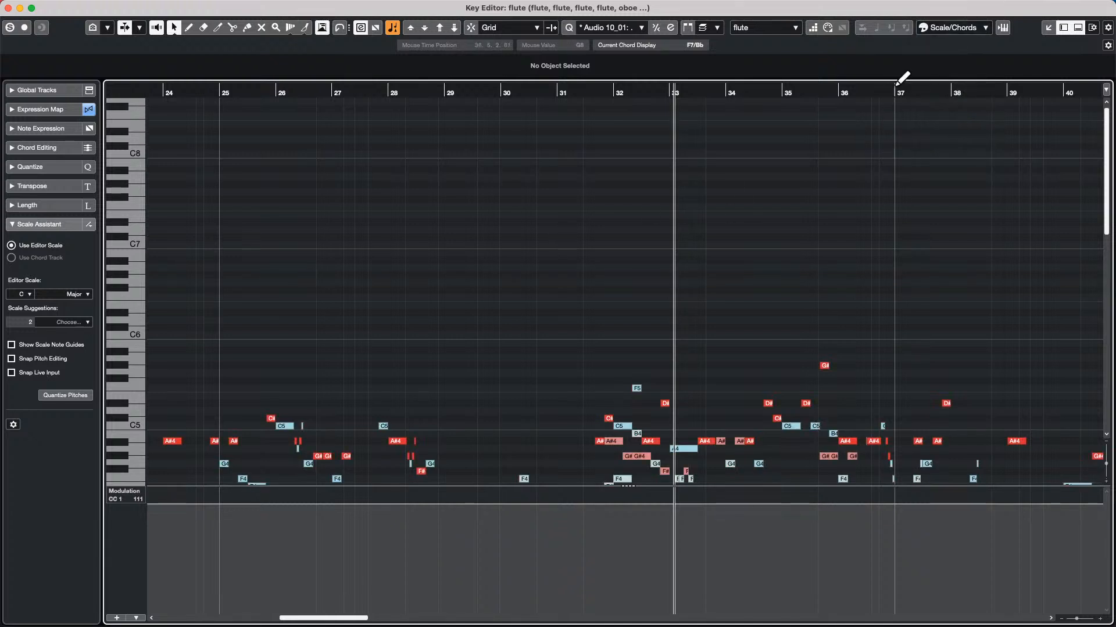
pyautogui.click(947, 28)
pyautogui.moveTo(951, 9)
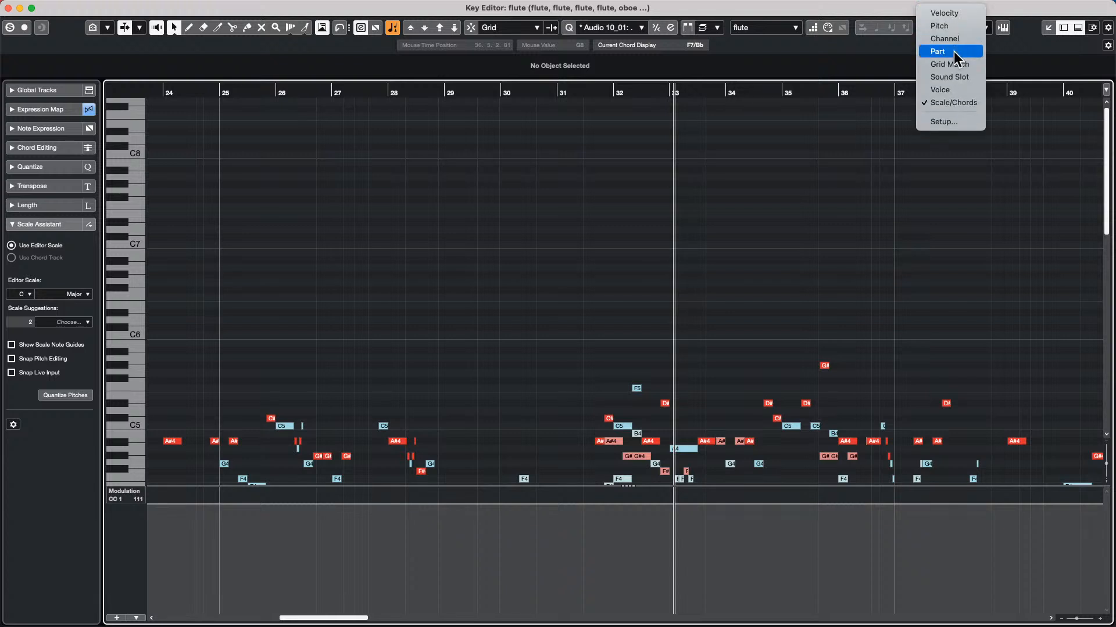
pyautogui.click(953, 53)
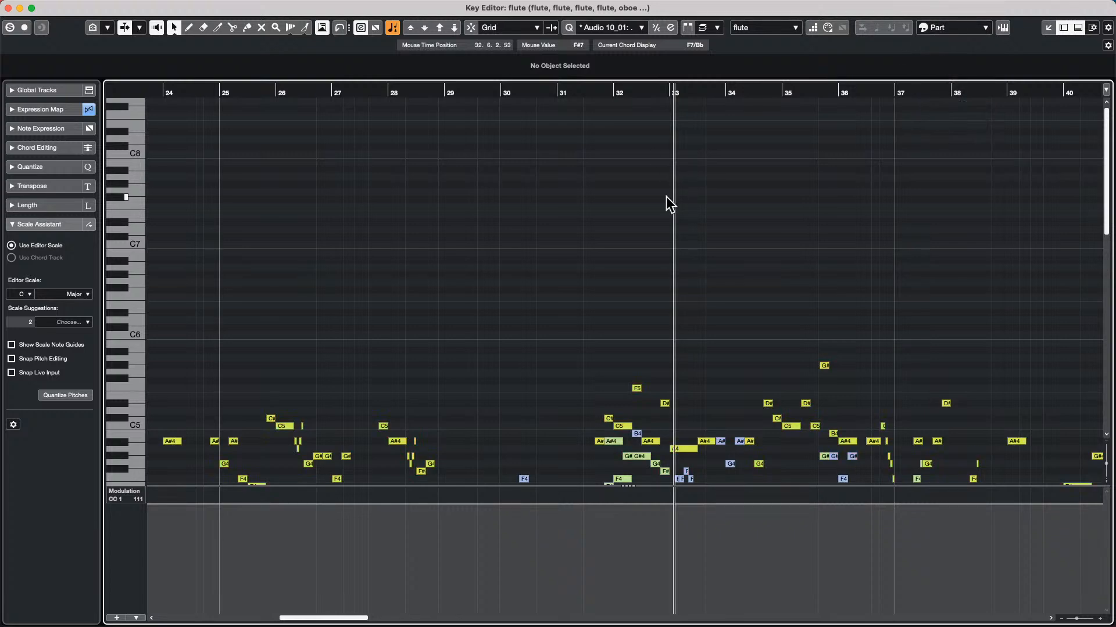
pyautogui.scroll(-10, 664, 197)
pyautogui.scroll(1, 664, 197)
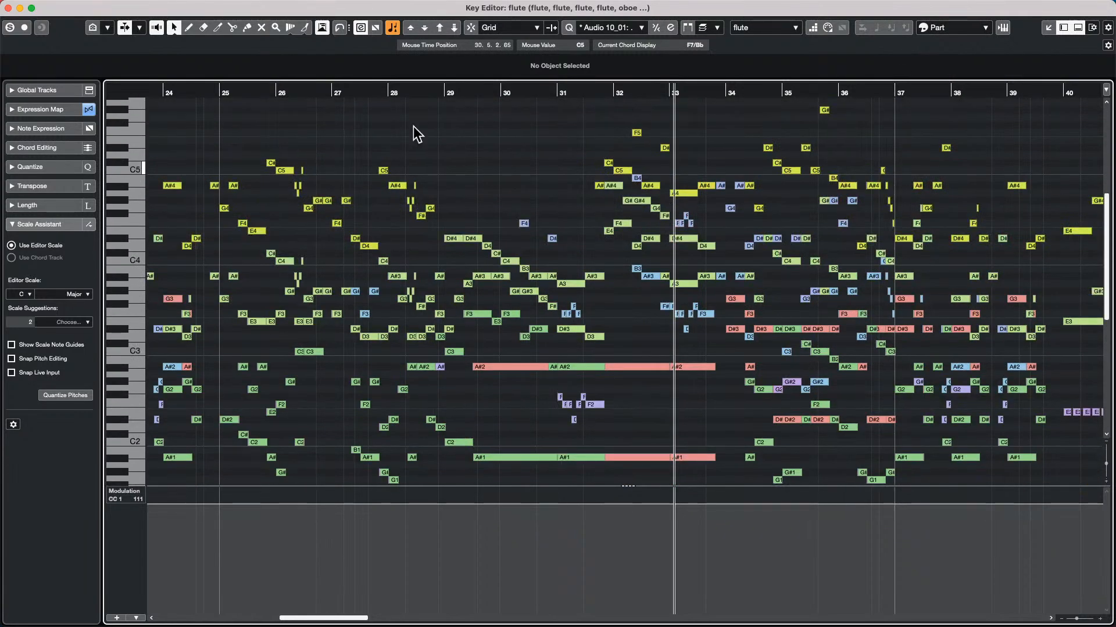
pyautogui.click(8, 7)
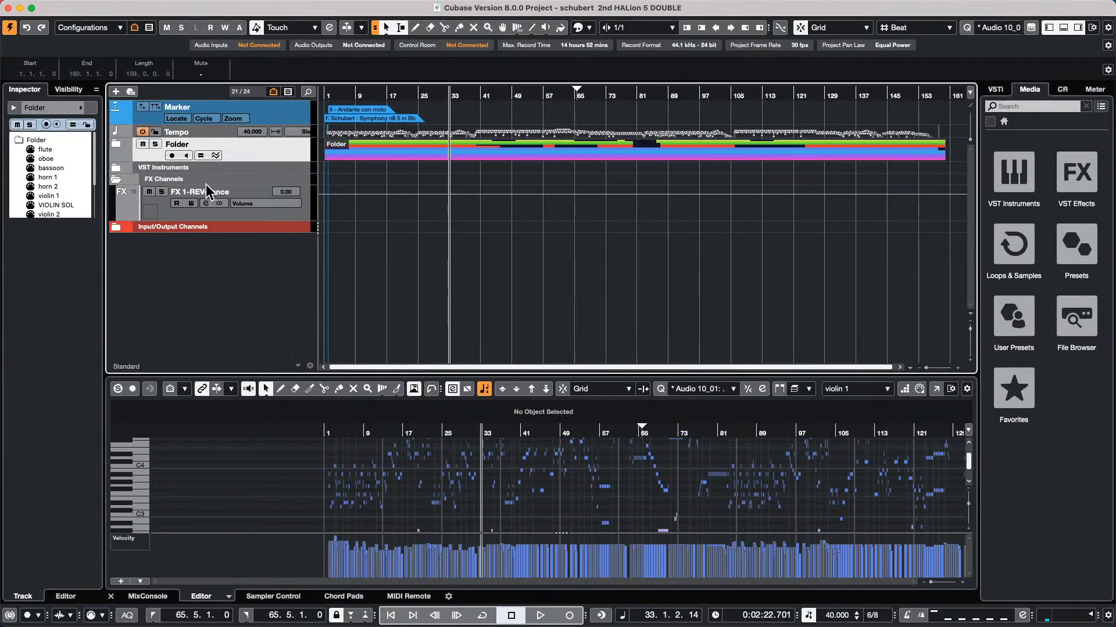
# With Sampler Control shown in the lower zone, open the collapsed folder's parts in the Key Editor and dock that editor there
pyautogui.click(115, 142)
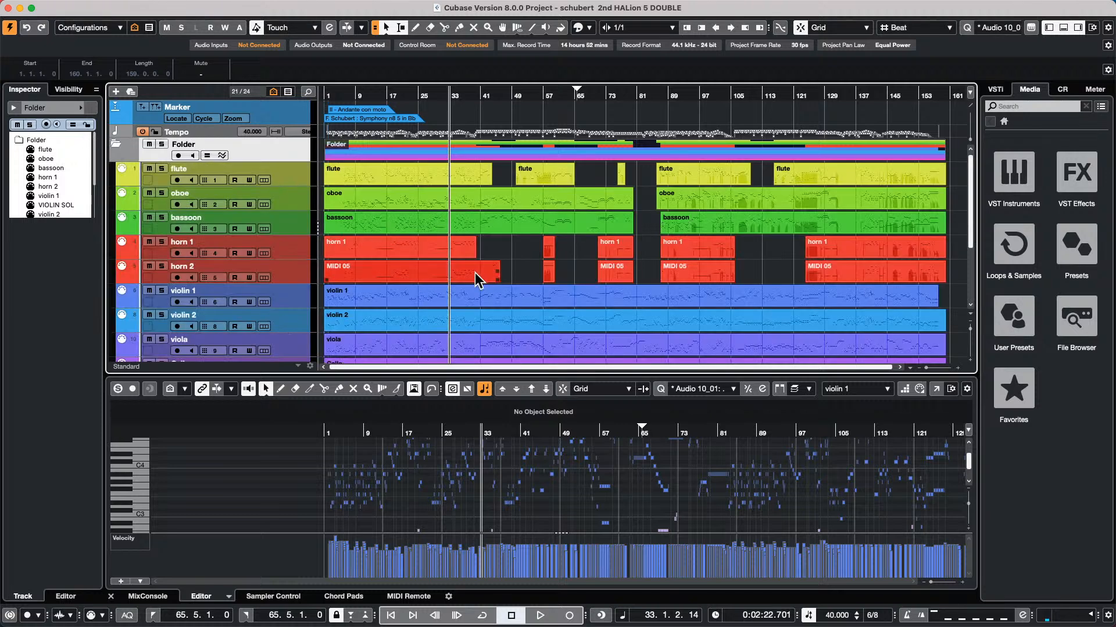
pyautogui.click(520, 255)
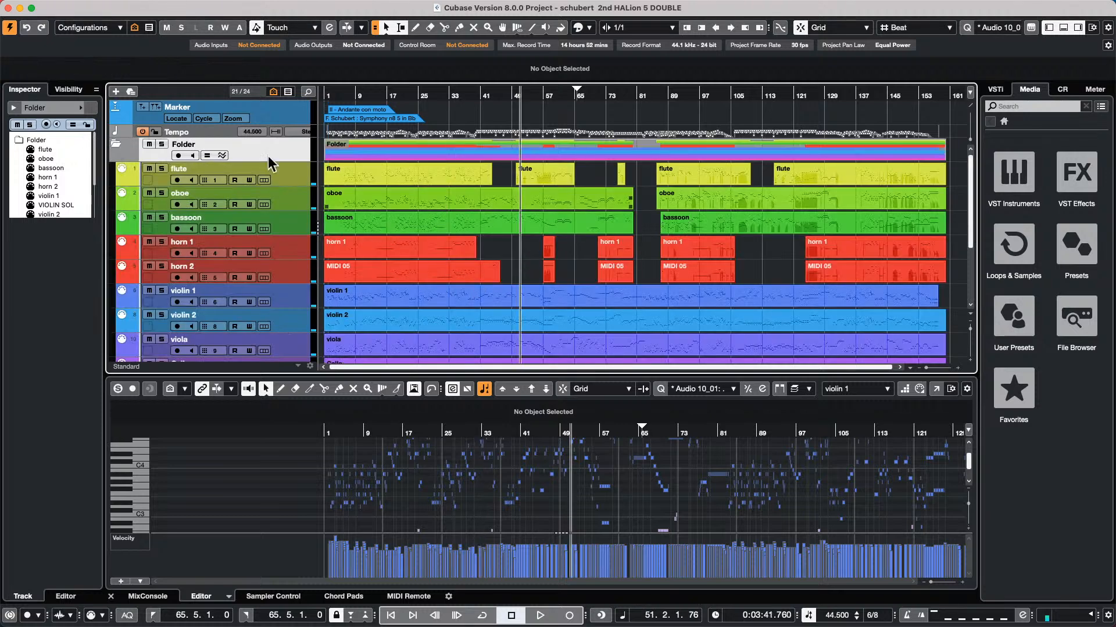
pyautogui.click(114, 146)
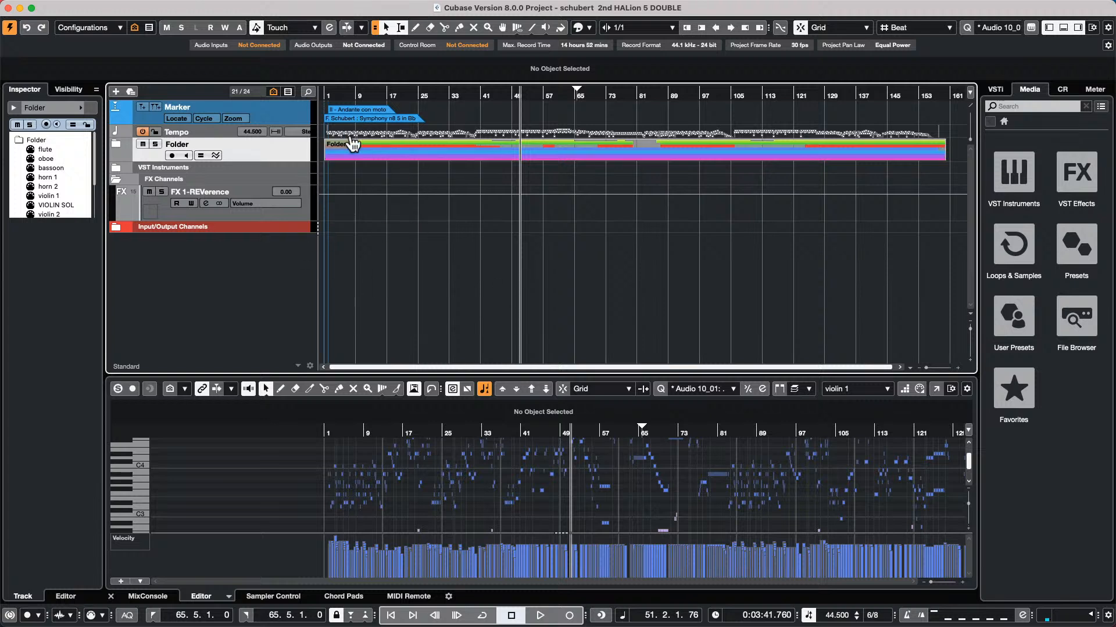
pyautogui.click(273, 596)
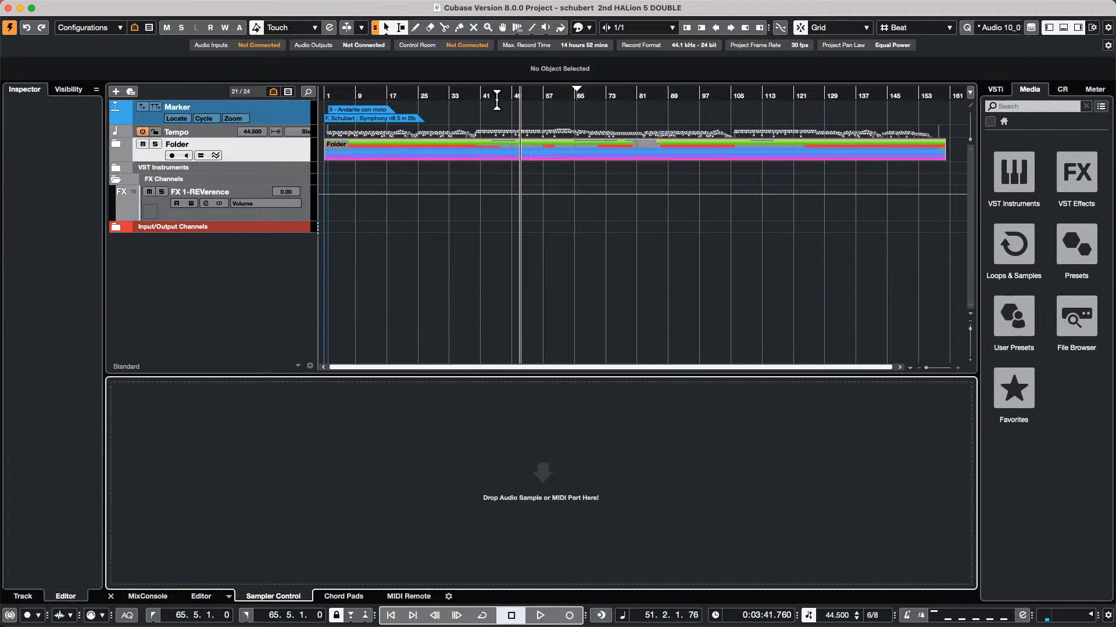
pyautogui.doubleClick(487, 154)
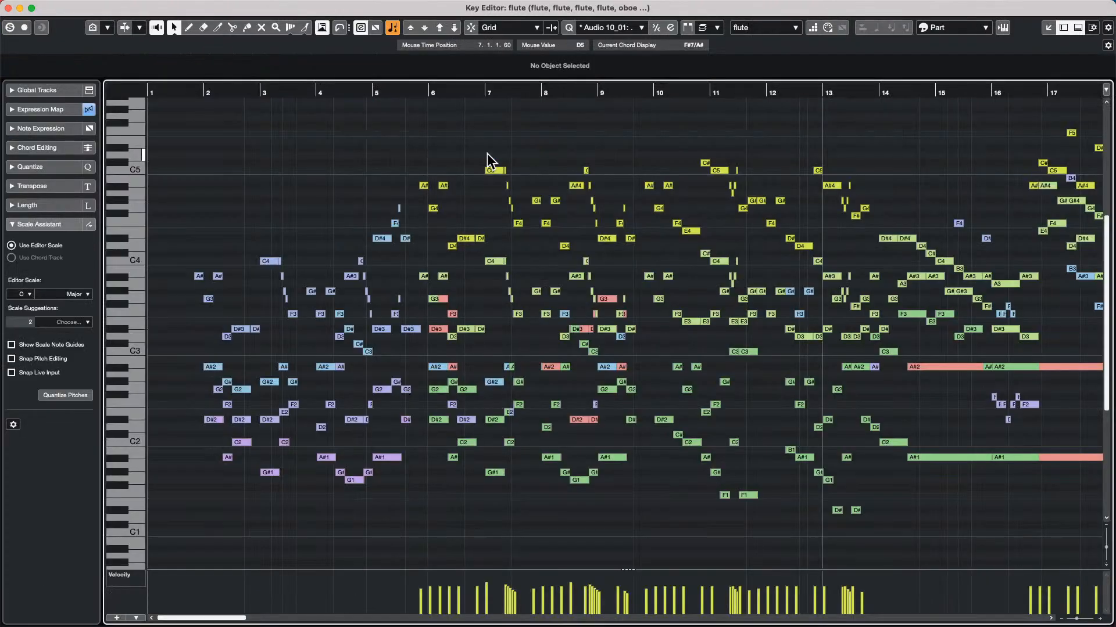
pyautogui.click(1049, 26)
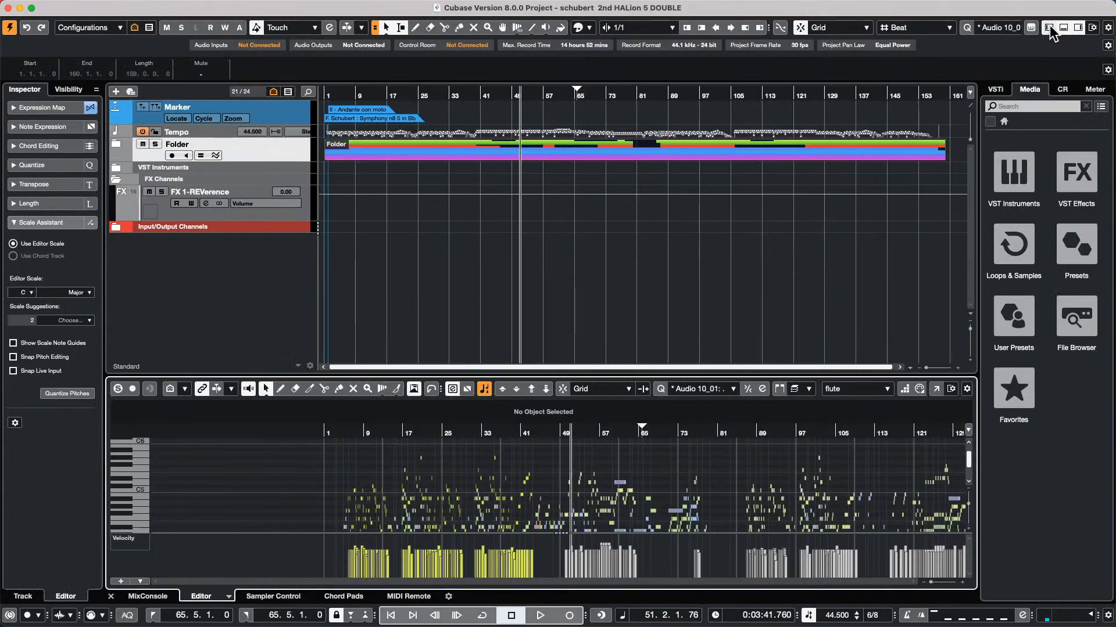
# Review the Editors preferences for how double-clicks and editor commands open editors, and close the Preferences
pyautogui.moveTo(220, 5)
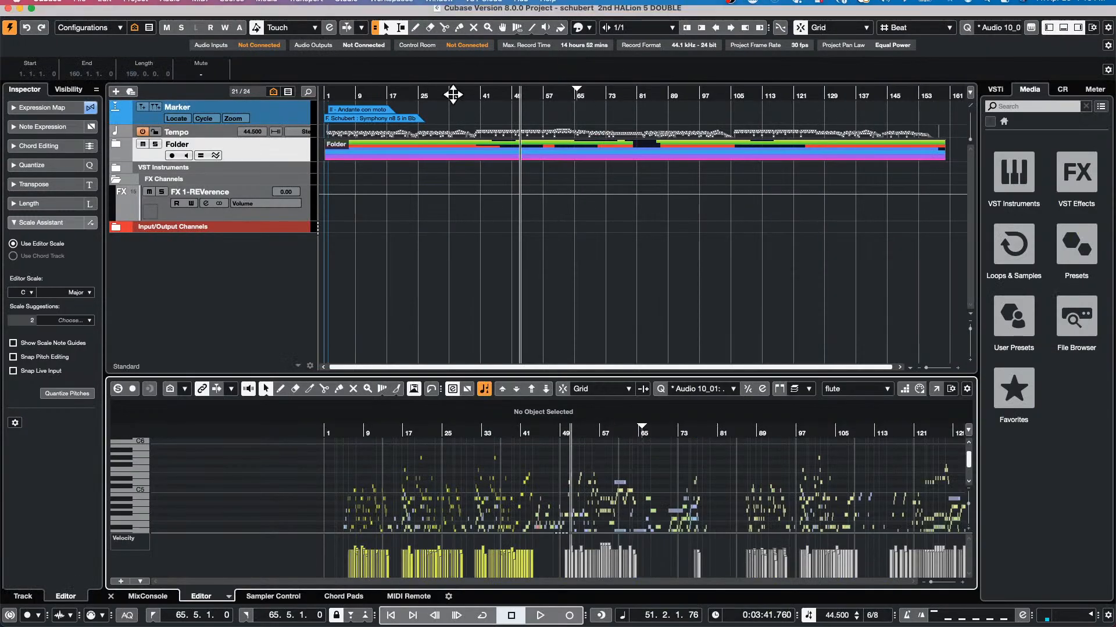
pyautogui.click(47, 6)
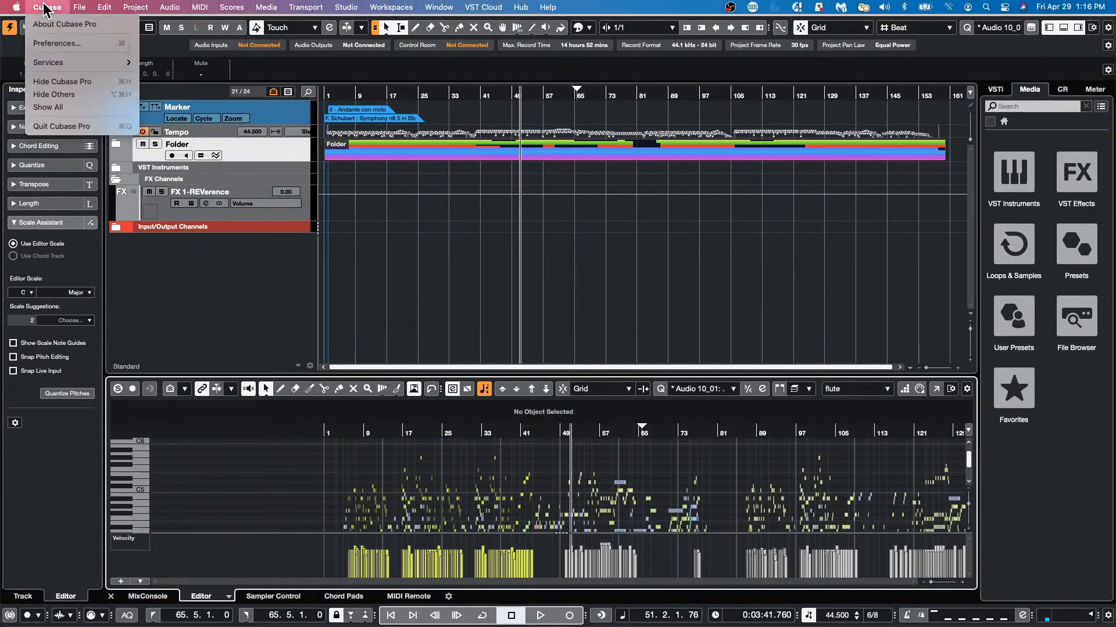
pyautogui.click(57, 43)
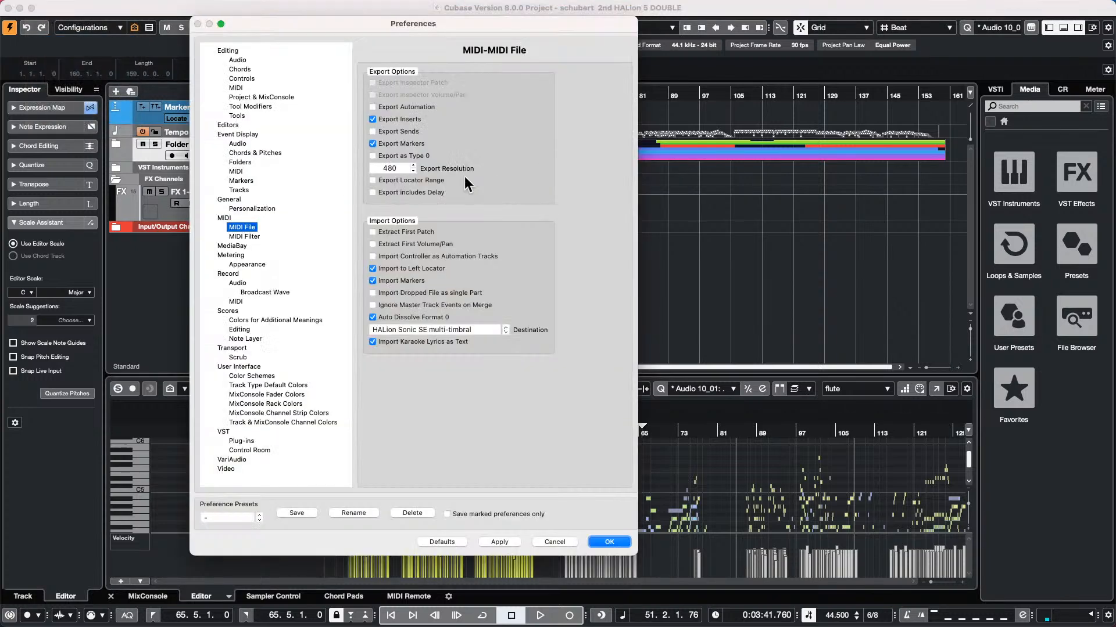
pyautogui.click(236, 124)
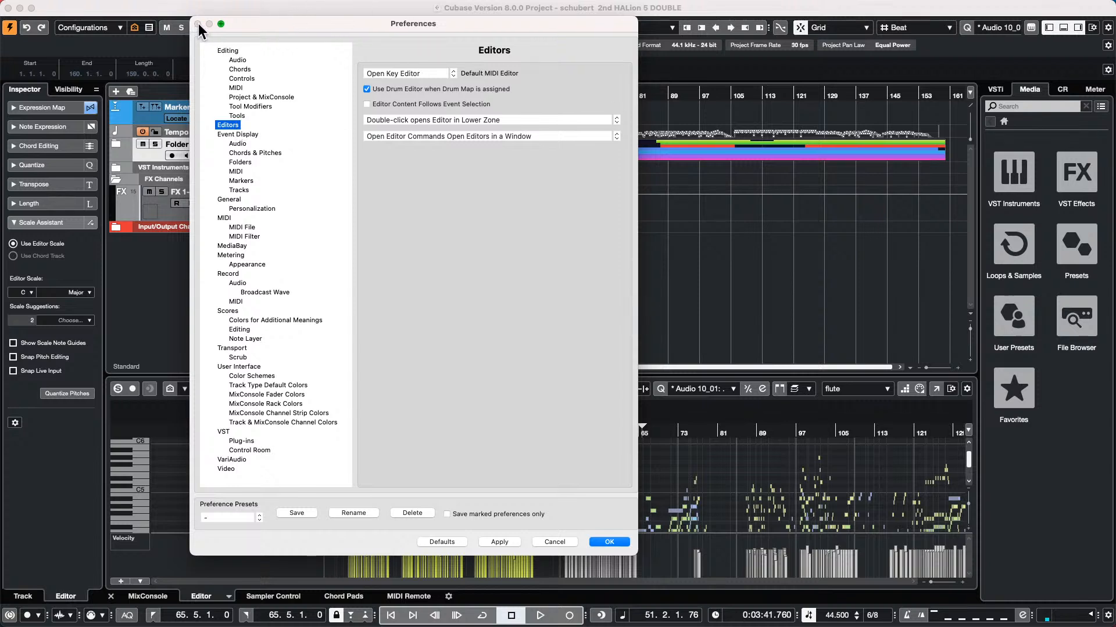
pyautogui.click(608, 542)
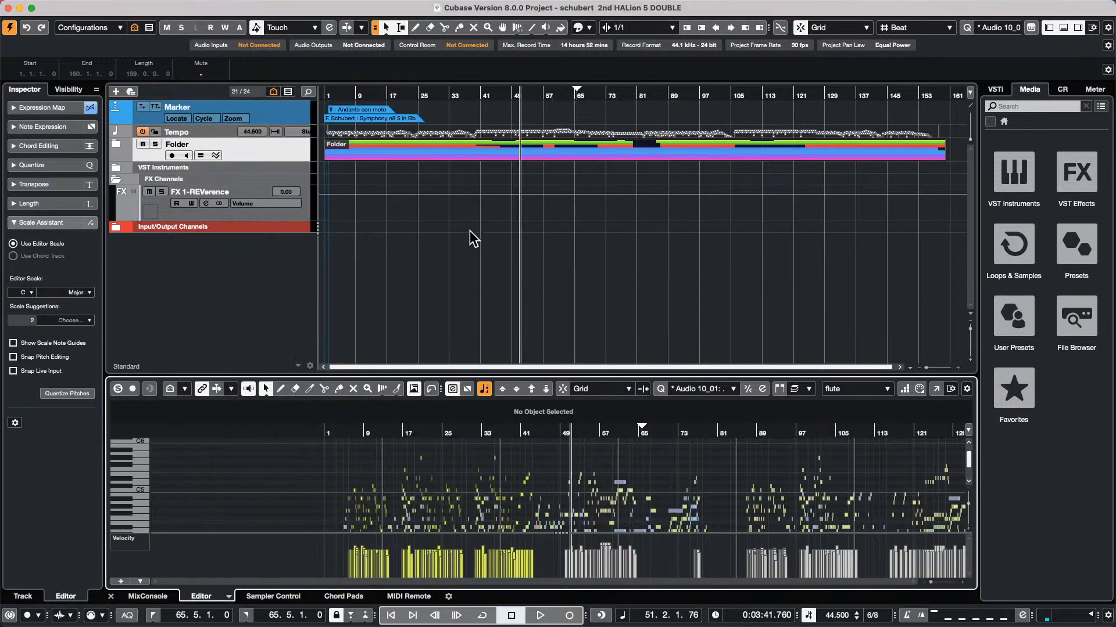
# Deselect the events, reopen the folder's parts in a Key Editor window, and return that editor to the lower zone
pyautogui.click(425, 233)
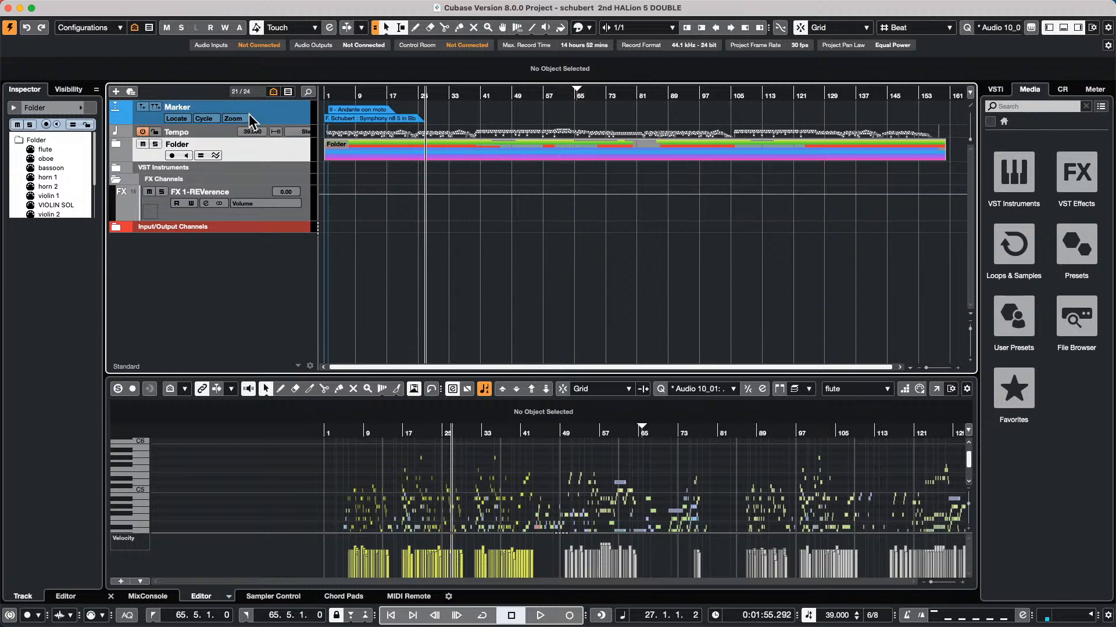
pyautogui.click(97, 6)
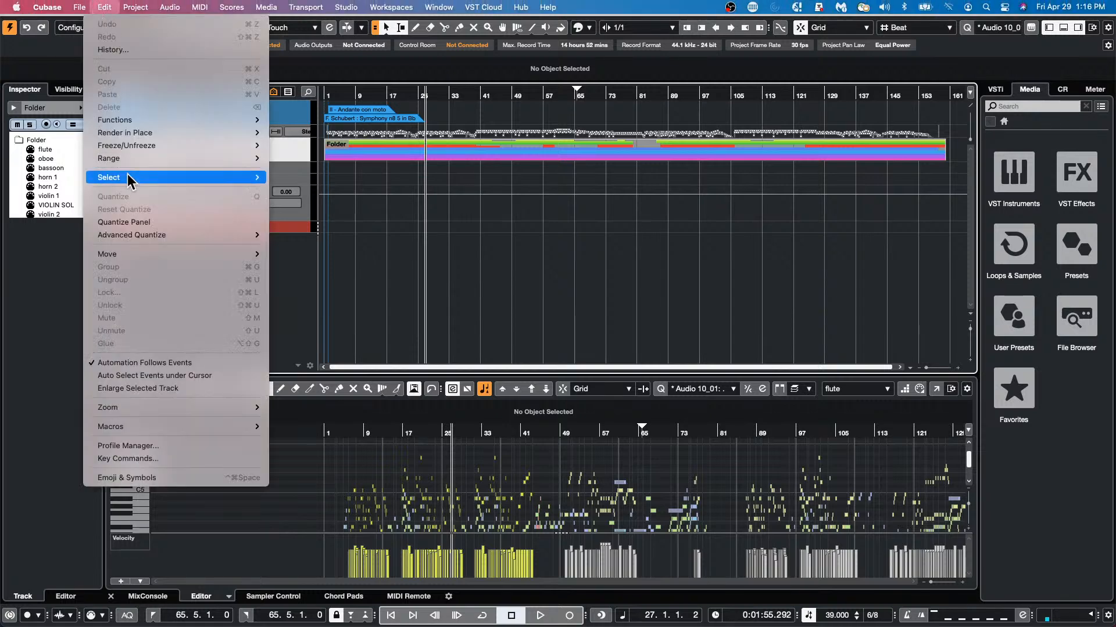
pyautogui.moveTo(198, 7)
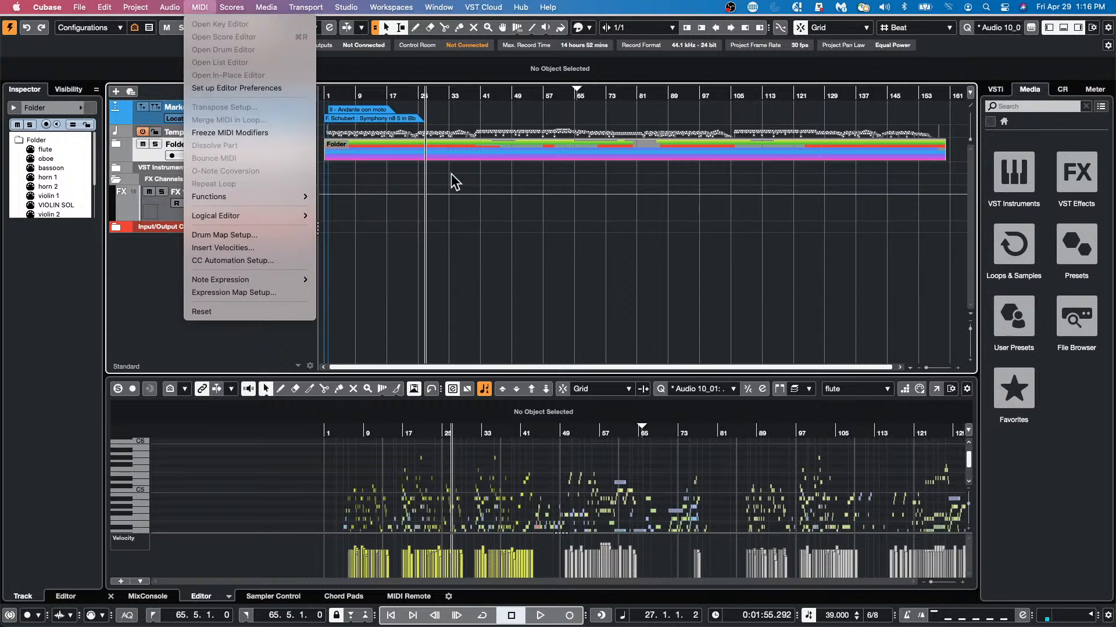
pyautogui.click(452, 151)
pyautogui.doubleClick(452, 150)
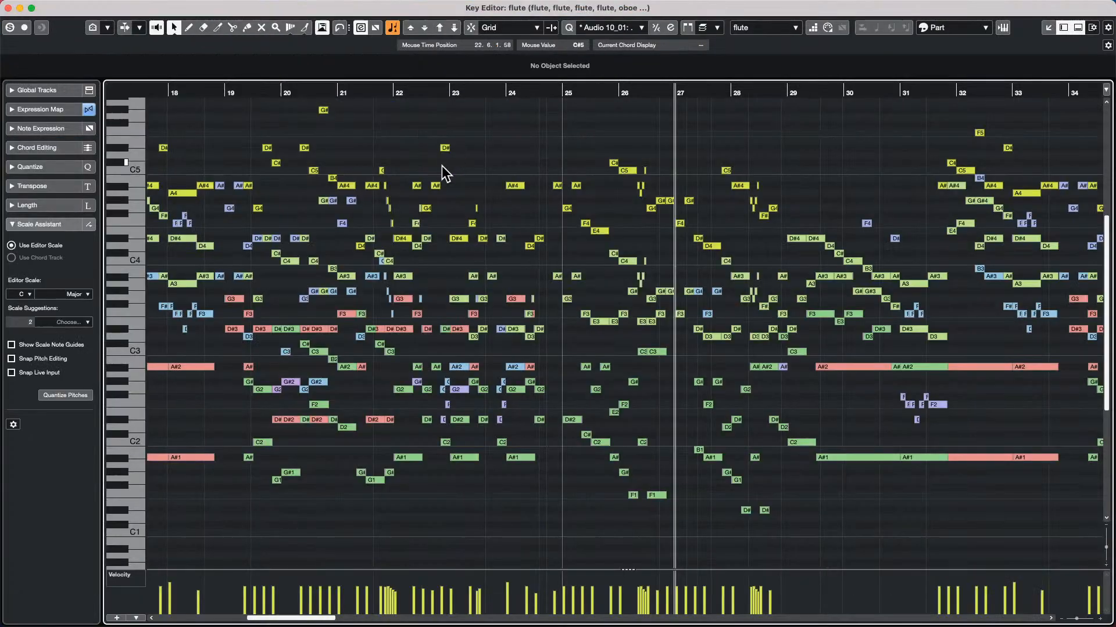
pyautogui.click(1048, 28)
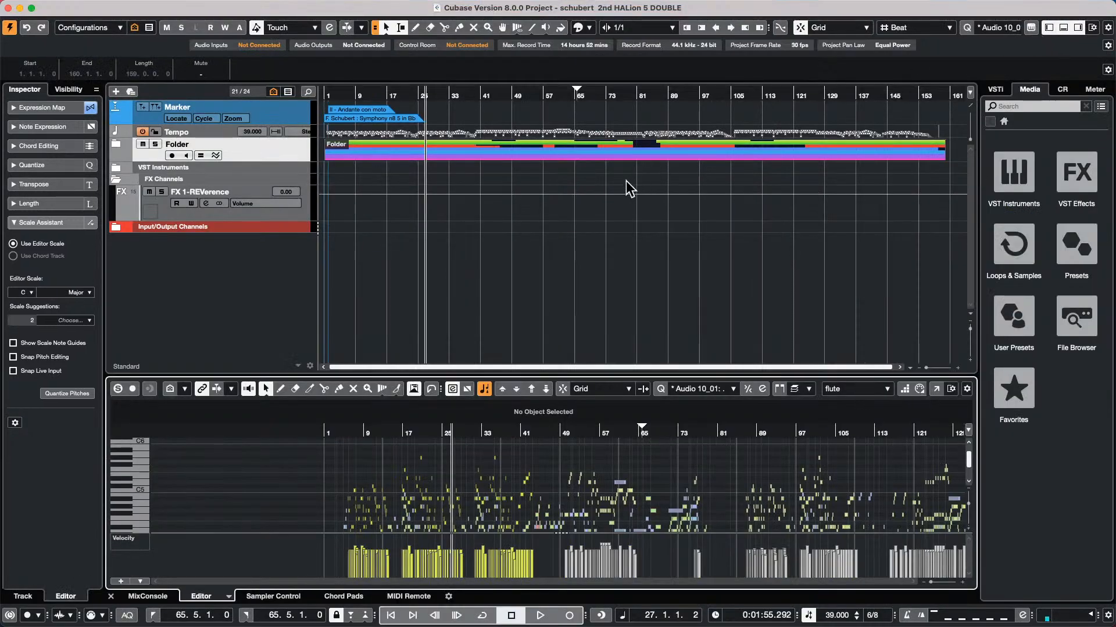
# Check which MIDI editor commands are available while the folder part is selected
pyautogui.click(532, 249)
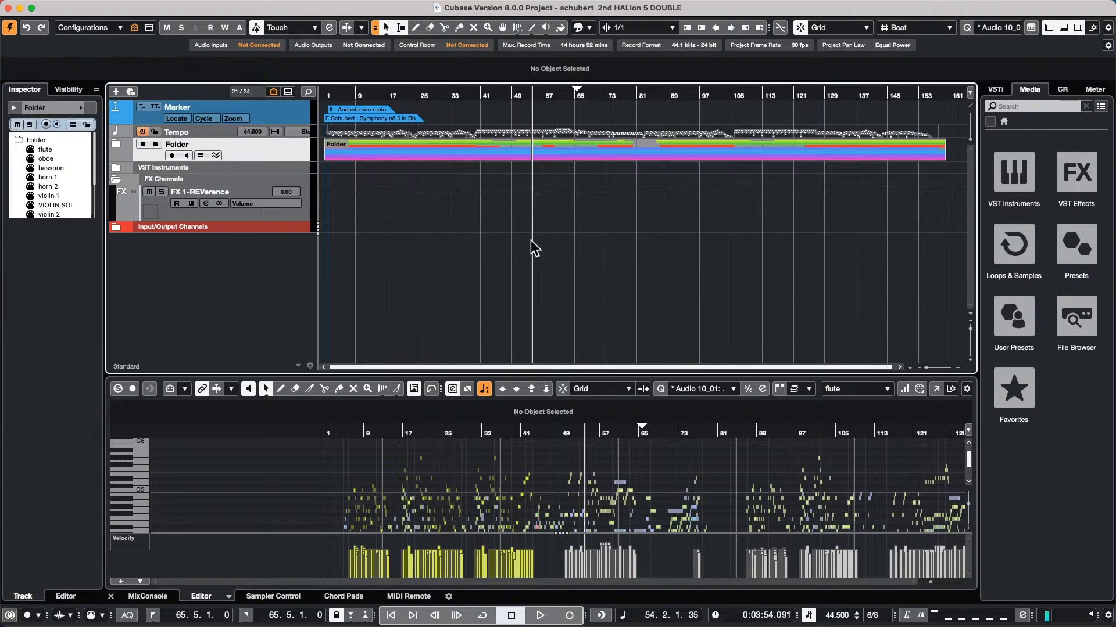
pyautogui.click(466, 153)
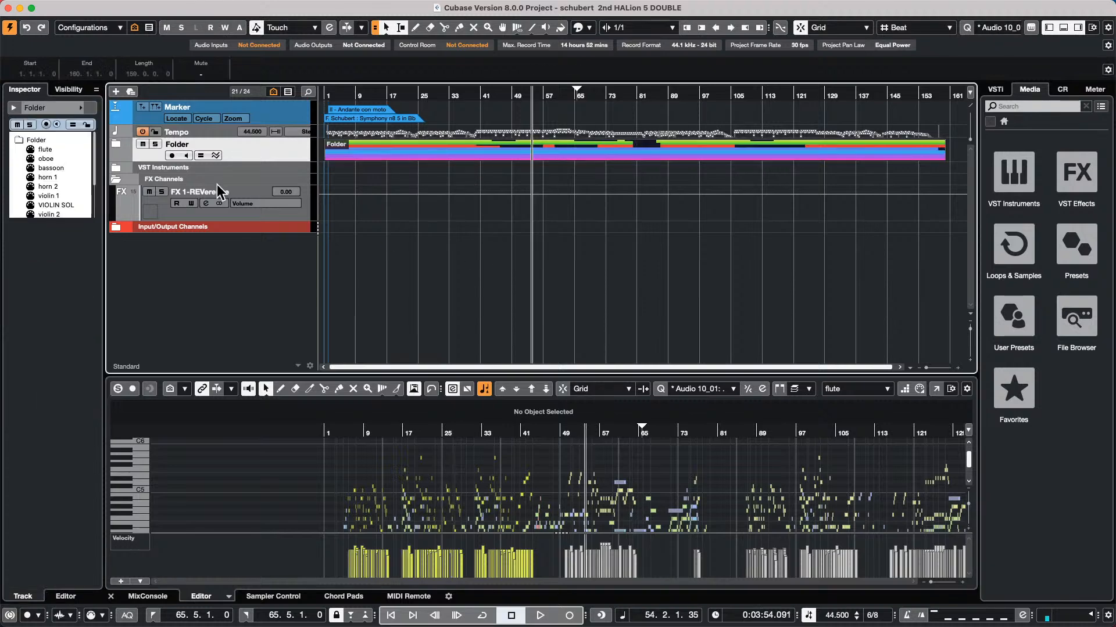
pyautogui.click(134, 7)
pyautogui.moveTo(203, 8)
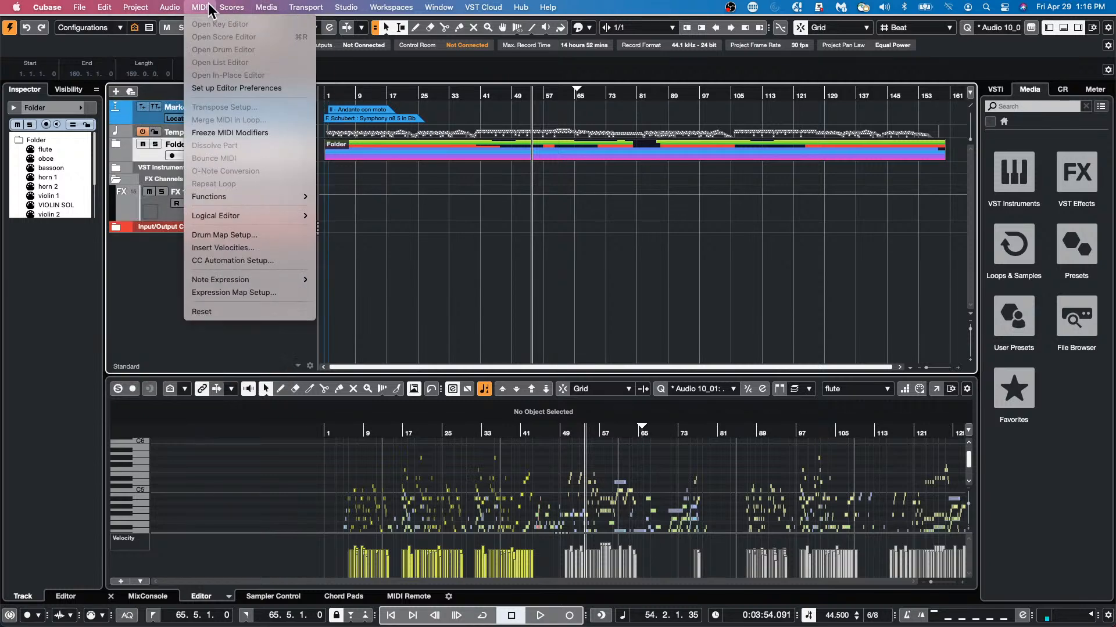
pyautogui.click(445, 172)
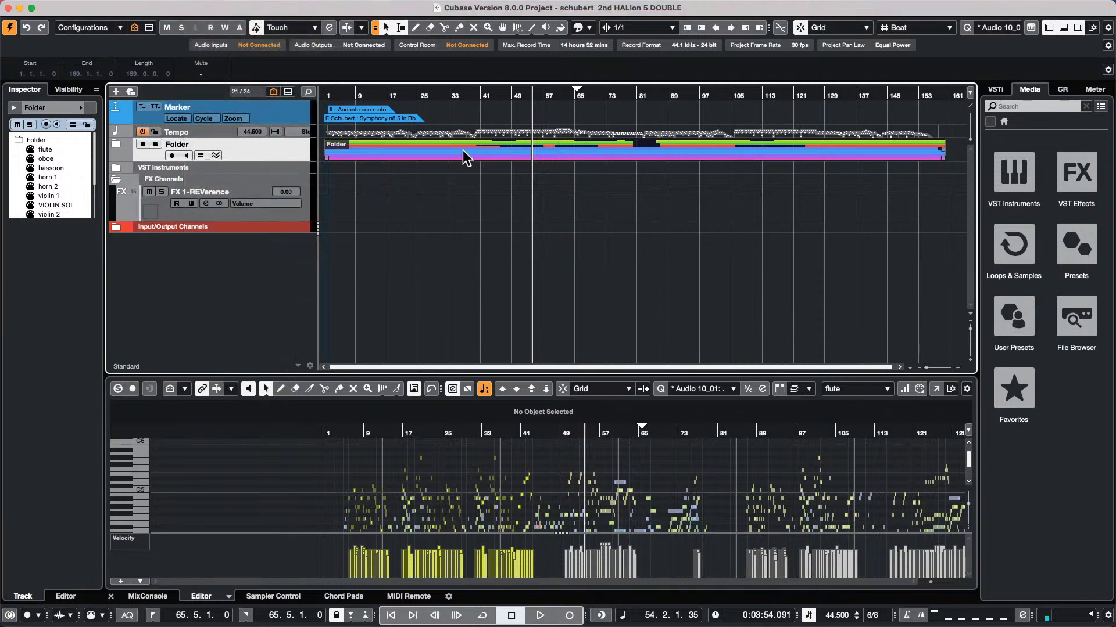
# Open the folder part's MIDI events in the Key Editor, dock the editor in the lower zone, and view its lower notes
pyautogui.doubleClick(463, 150)
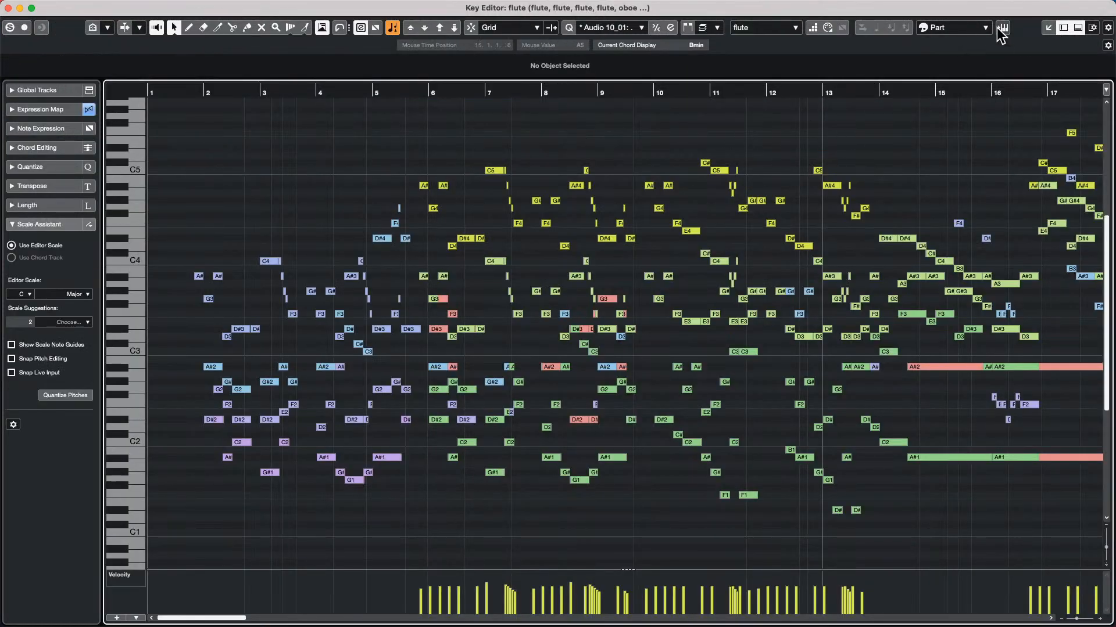
pyautogui.click(1048, 28)
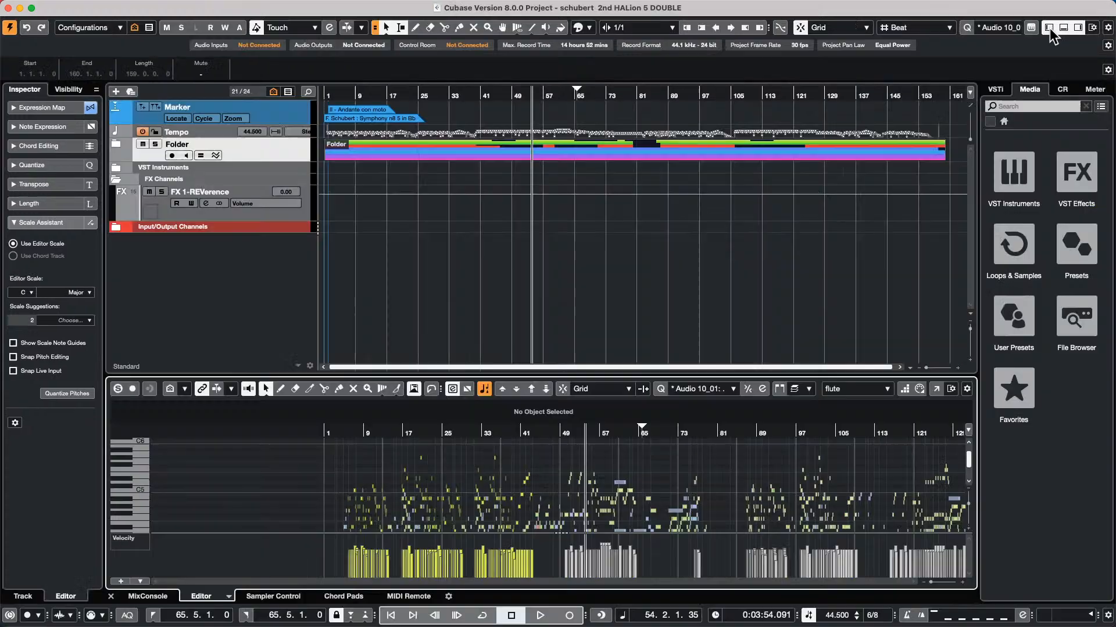
pyautogui.scroll(-5, 650, 483)
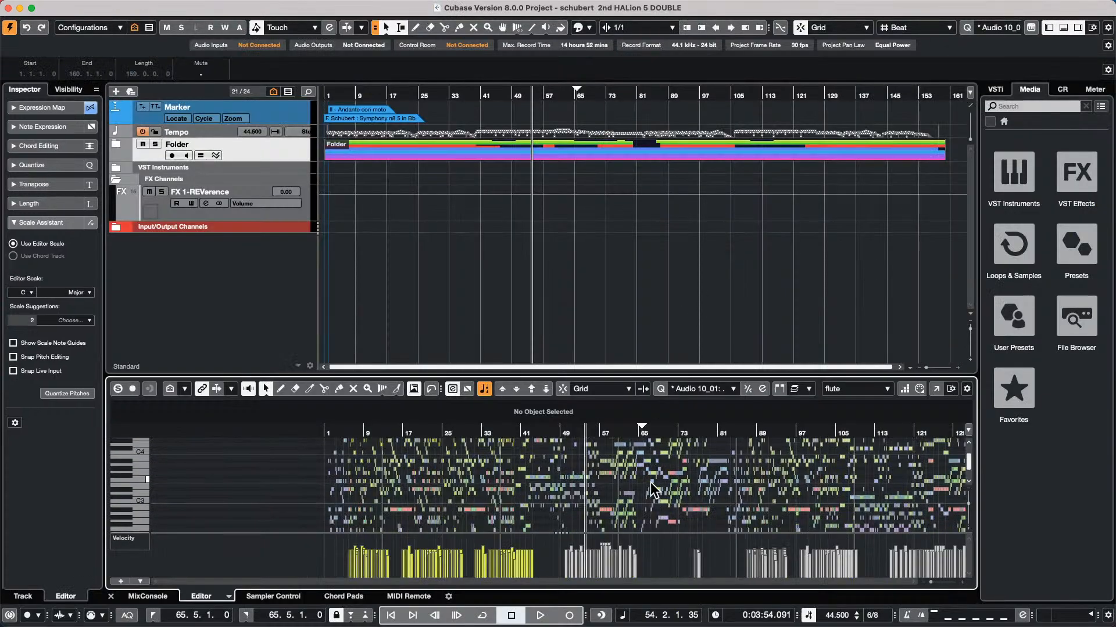
pyautogui.scroll(1, 651, 481)
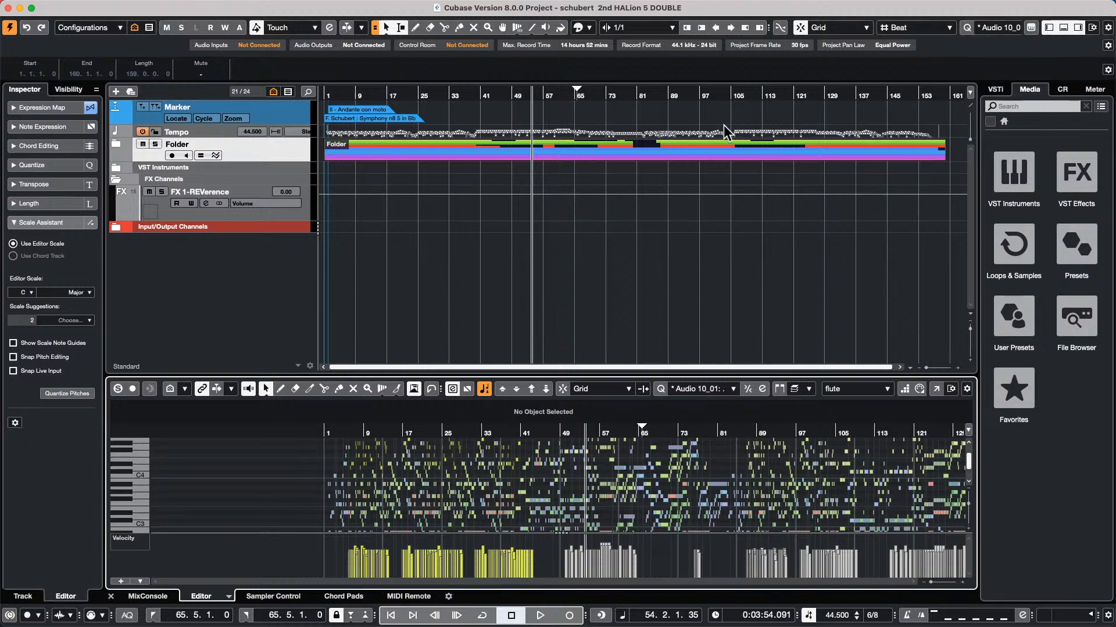
# Select the folder part and open the Project Logical Editor
pyautogui.click(620, 173)
pyautogui.click(574, 154)
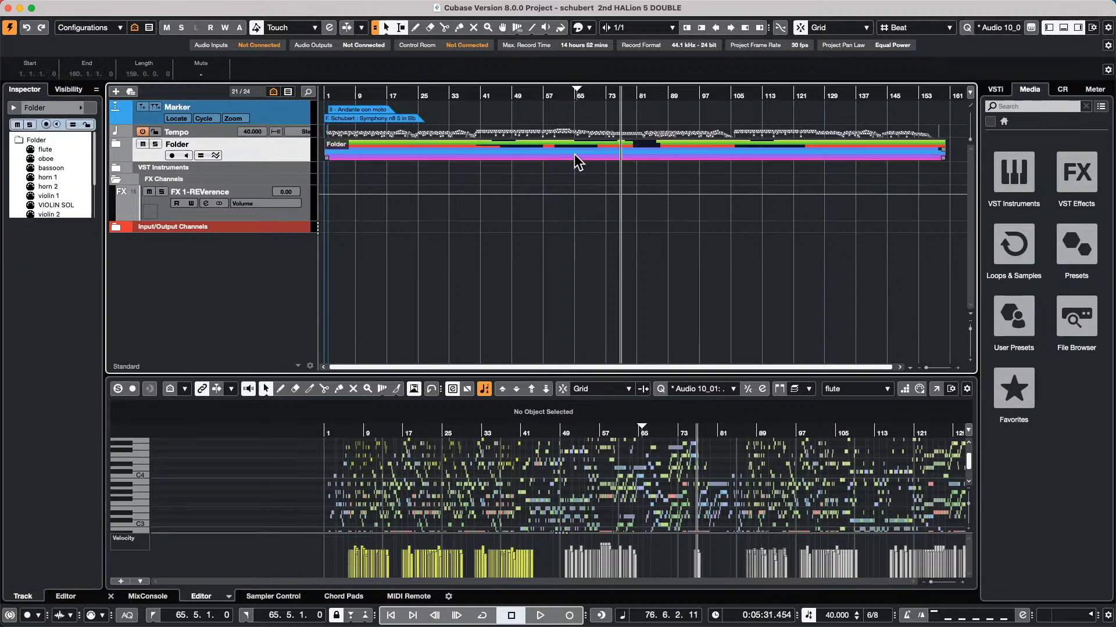
pyautogui.moveTo(299, 5)
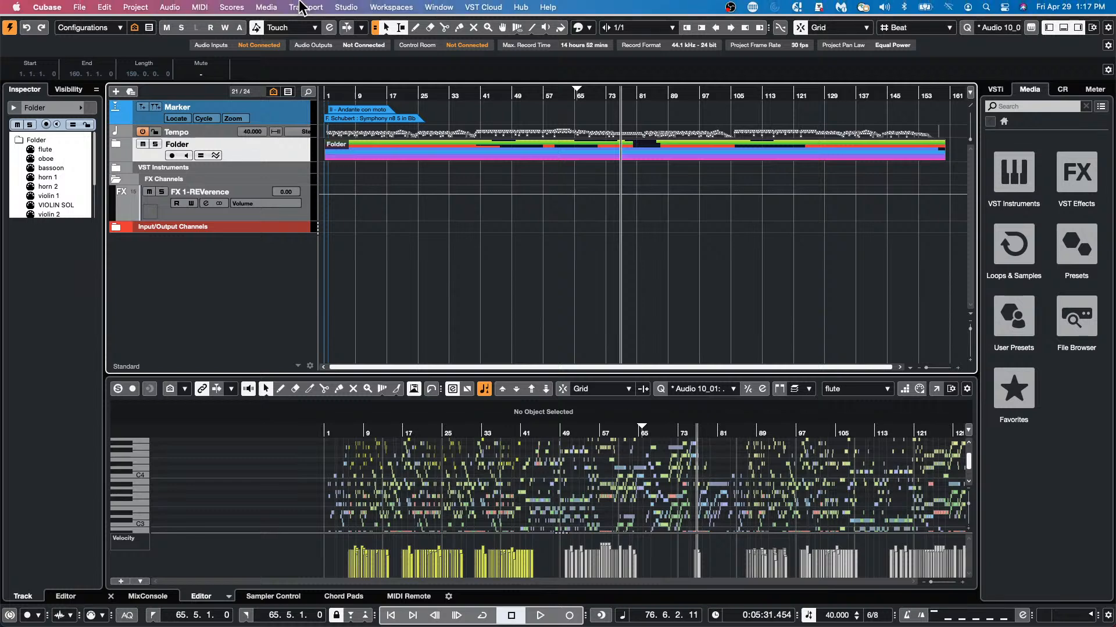
pyautogui.click(174, 8)
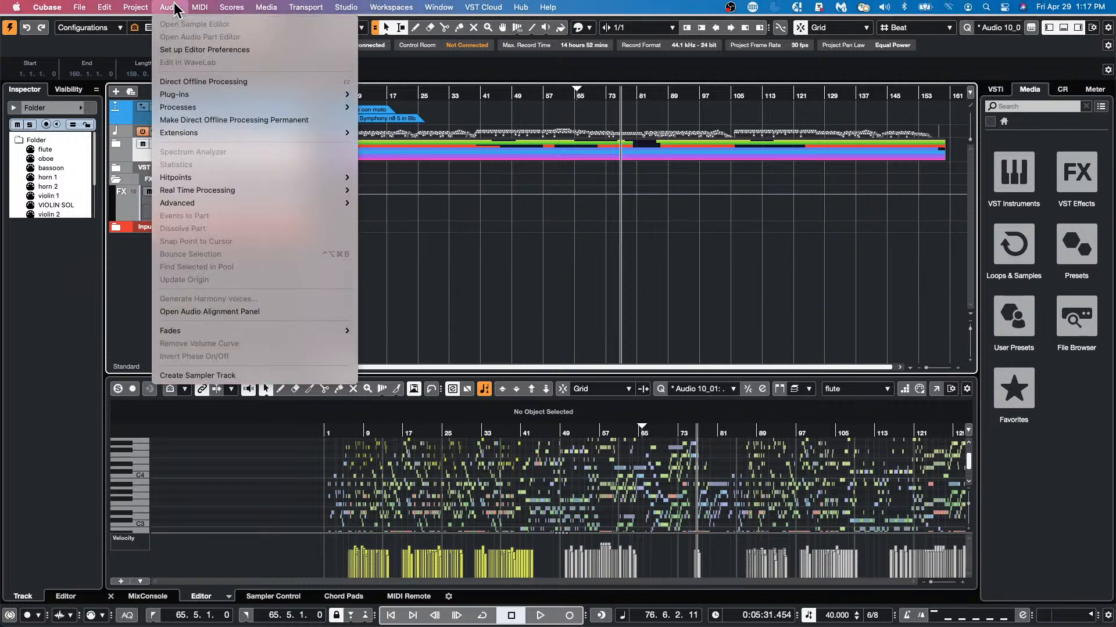
pyautogui.moveTo(143, 7)
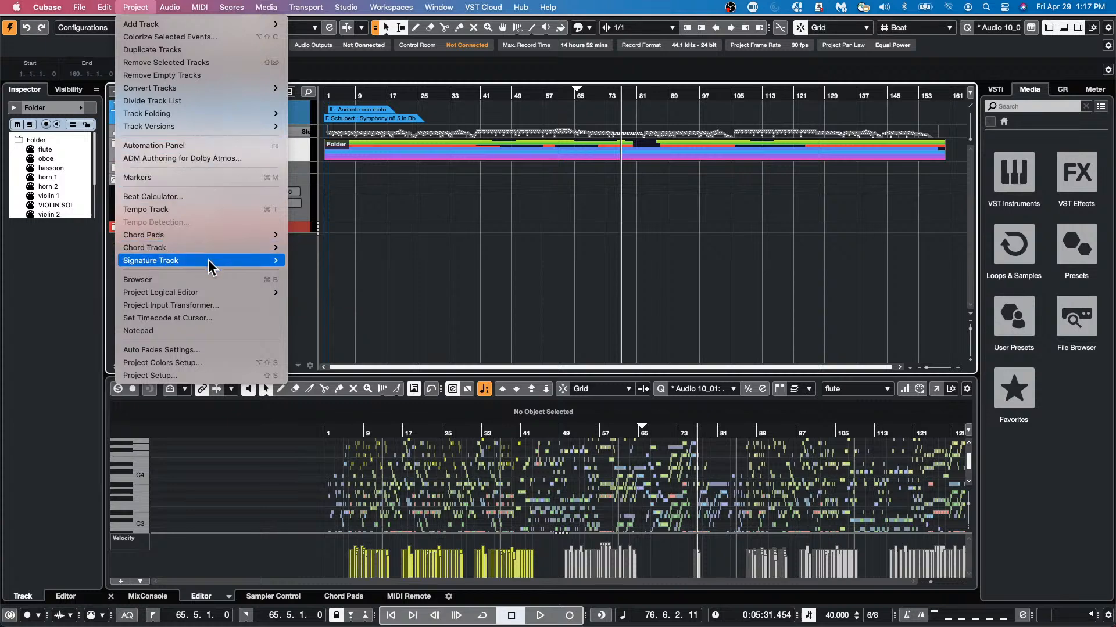
pyautogui.moveTo(212, 292)
pyautogui.click(324, 294)
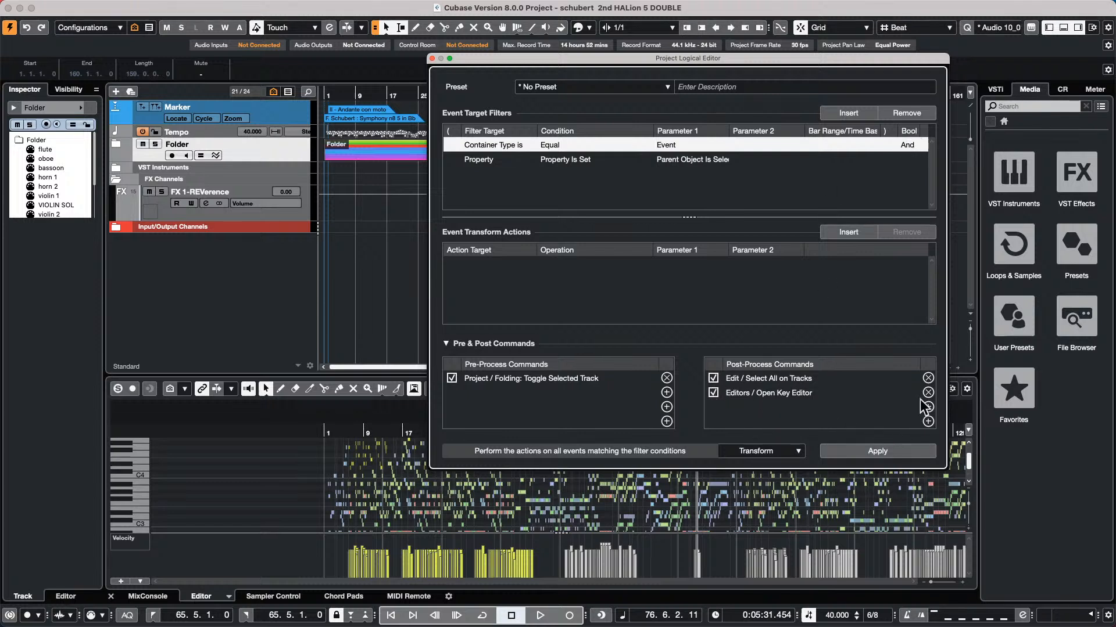
# Remove the Select All on Tracks and Toggle Selected Track commands from the Project Logical Editor, and show the MixConsole in the lower zone
pyautogui.click(928, 378)
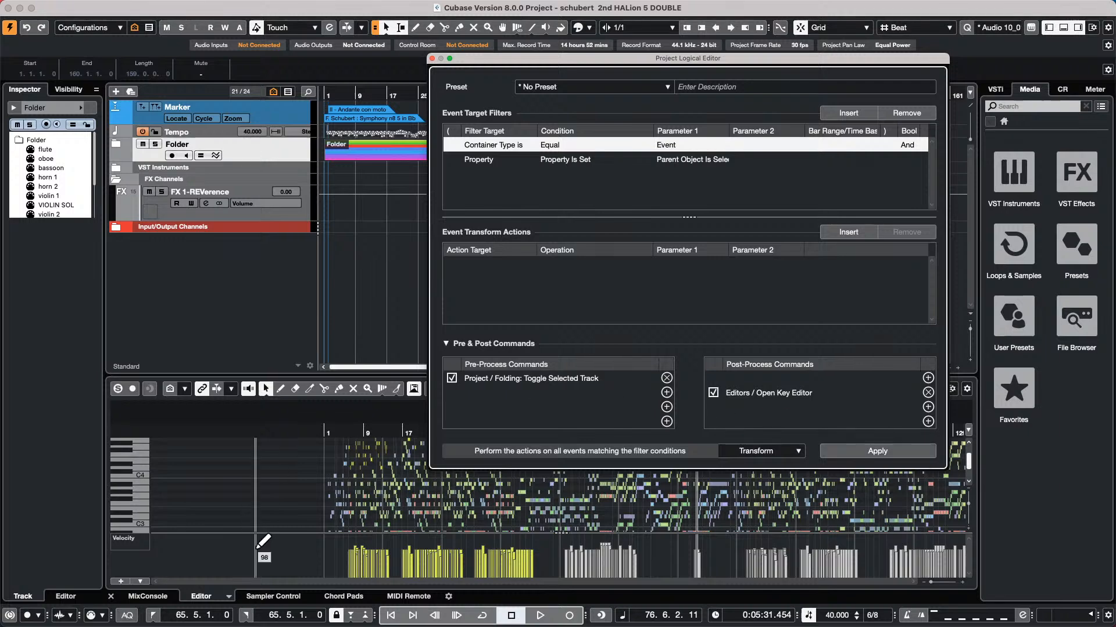
pyautogui.click(156, 597)
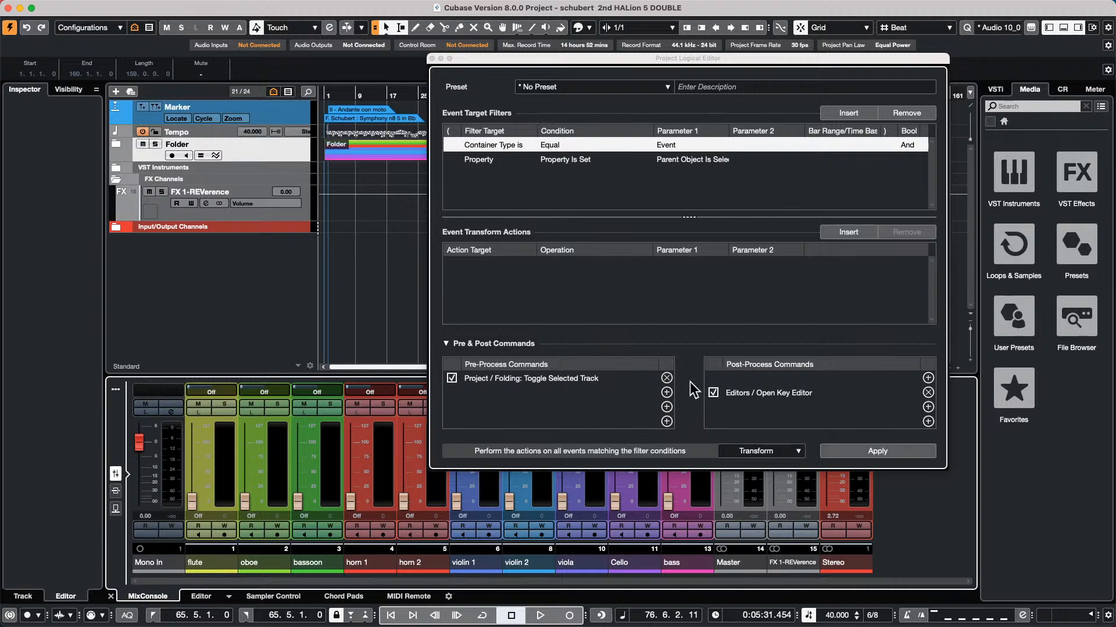
pyautogui.click(667, 378)
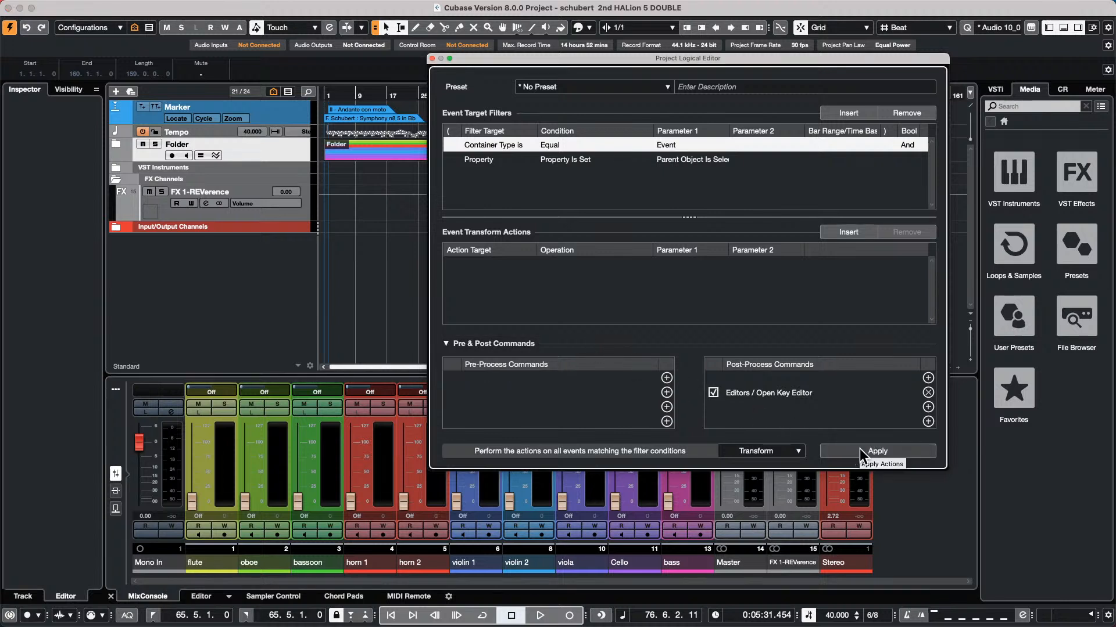
# Apply the Open Key Editor command to the selected folder part, dock the Key Editor in the lower zone, and close the Project Logical Editor
pyautogui.click(388, 154)
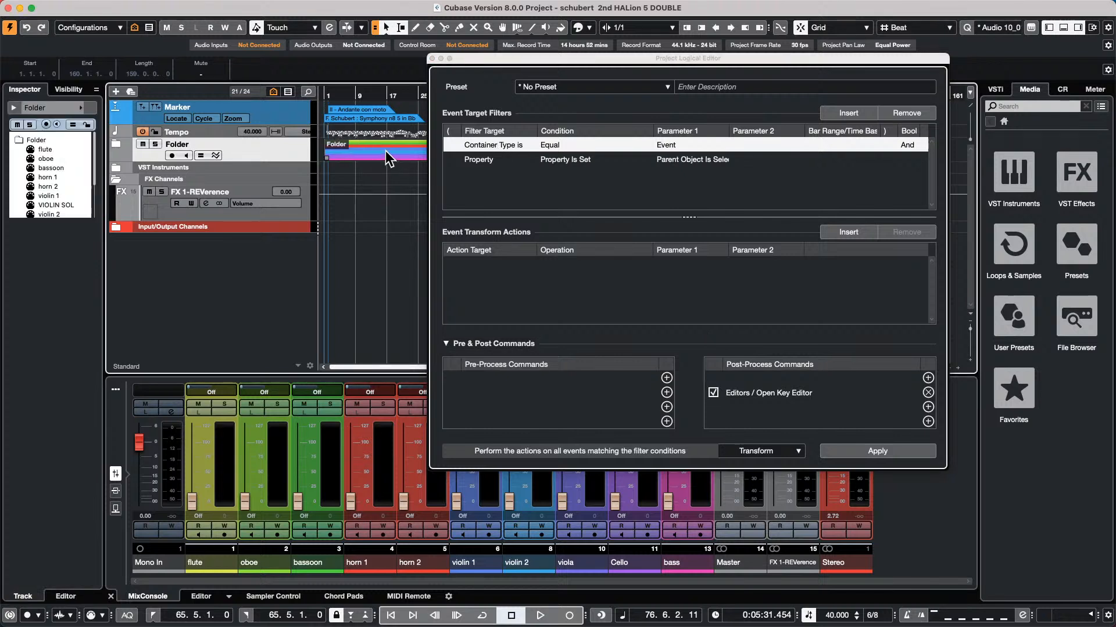
pyautogui.click(861, 451)
pyautogui.click(861, 450)
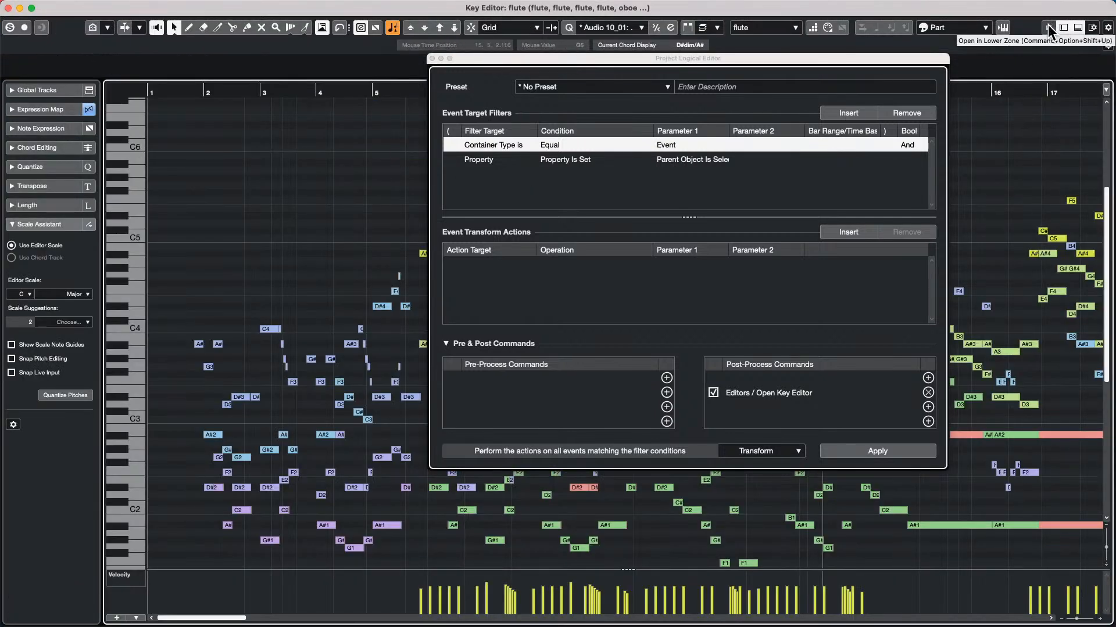
pyautogui.click(1048, 26)
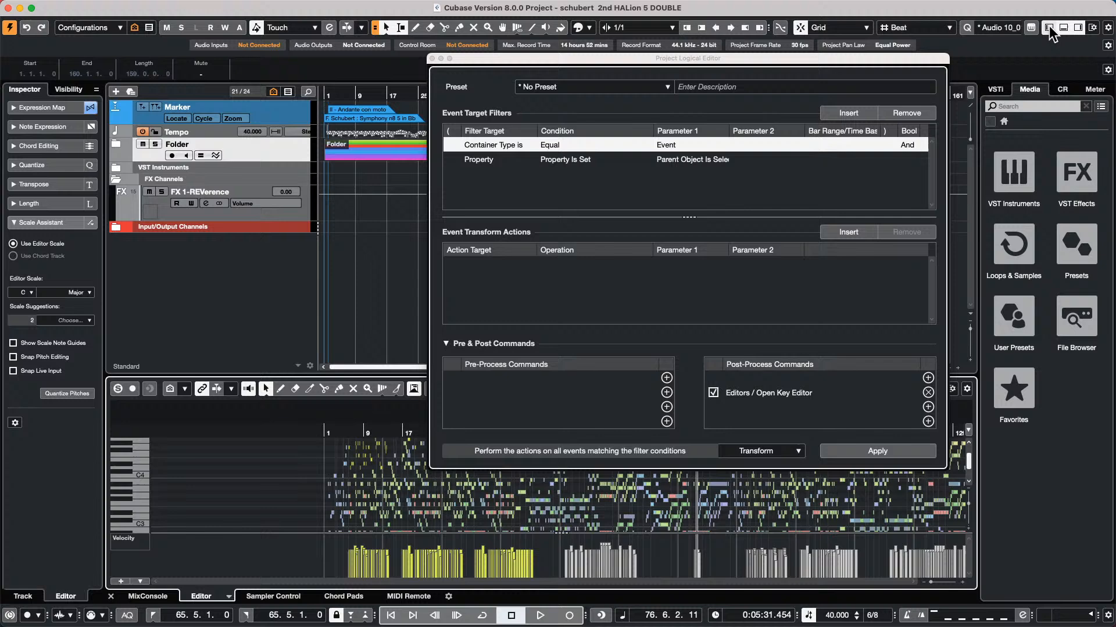
pyautogui.click(431, 58)
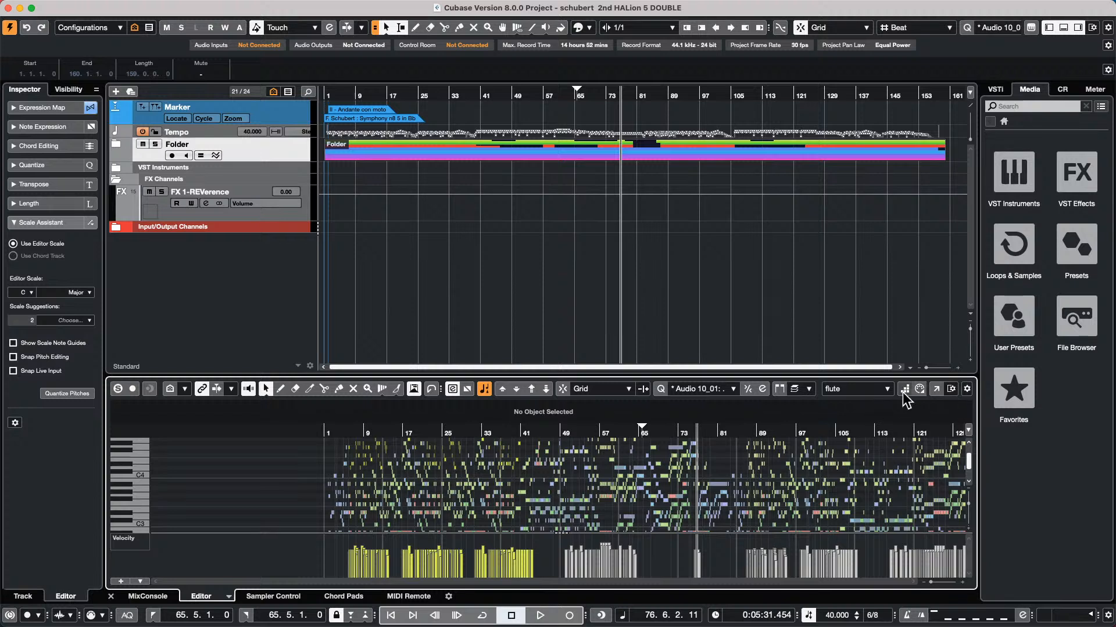
# Open the folder's parts in a separate Key Editor window, look through the part-colored notes, and close the window
pyautogui.click(937, 389)
pyautogui.click(544, 267)
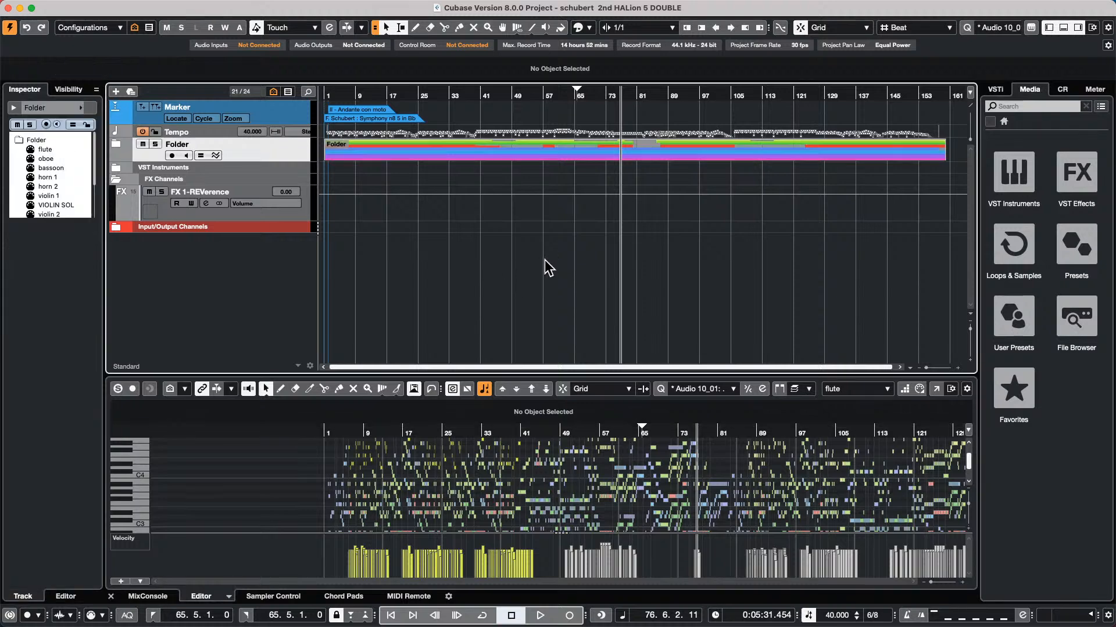
pyautogui.doubleClick(486, 151)
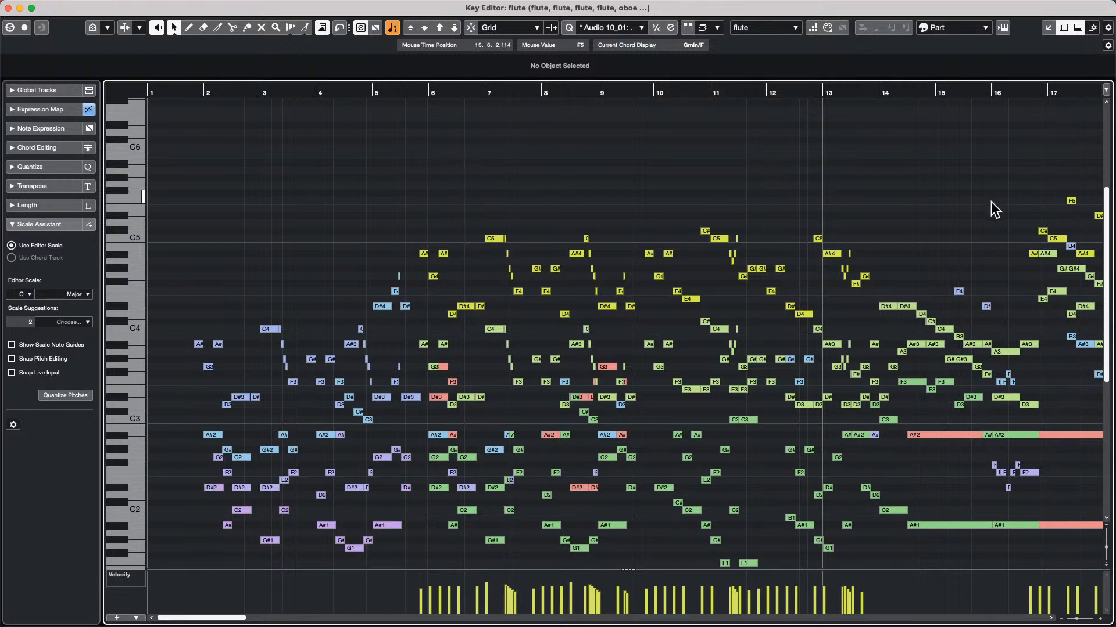
pyautogui.moveTo(1069, 2)
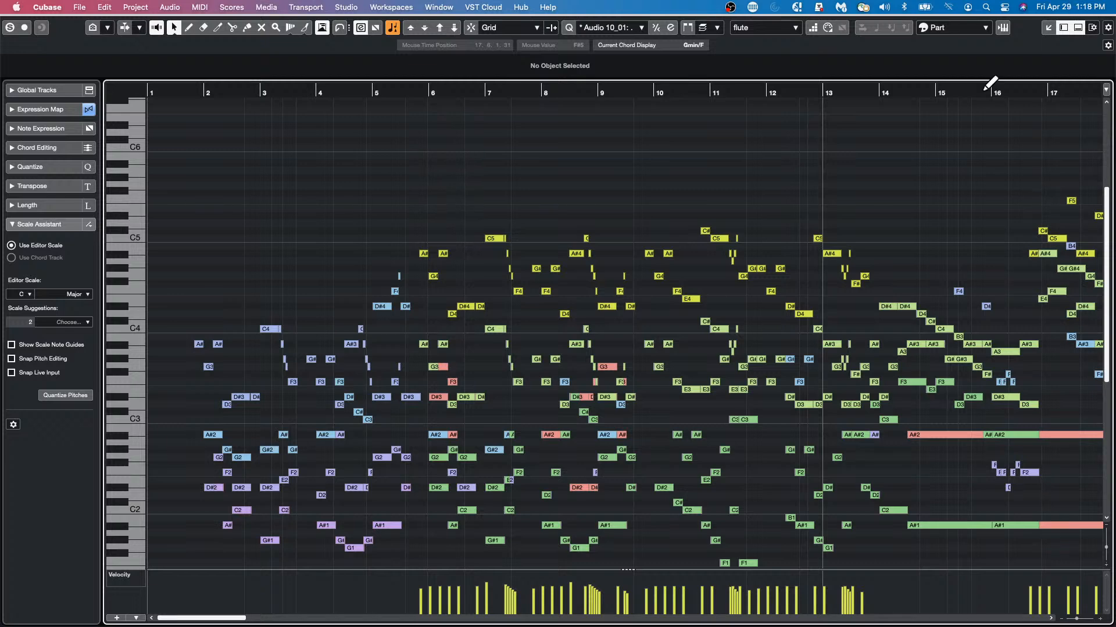
pyautogui.scroll(-5, 716, 205)
pyautogui.scroll(8, 716, 205)
pyautogui.scroll(-4, 717, 203)
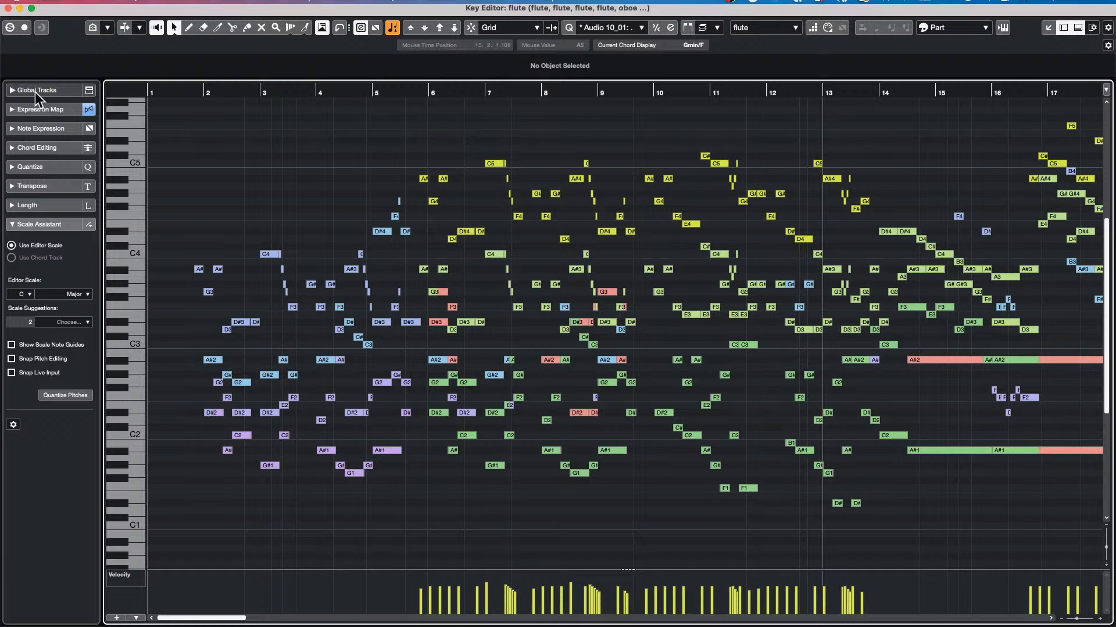
pyautogui.click(9, 7)
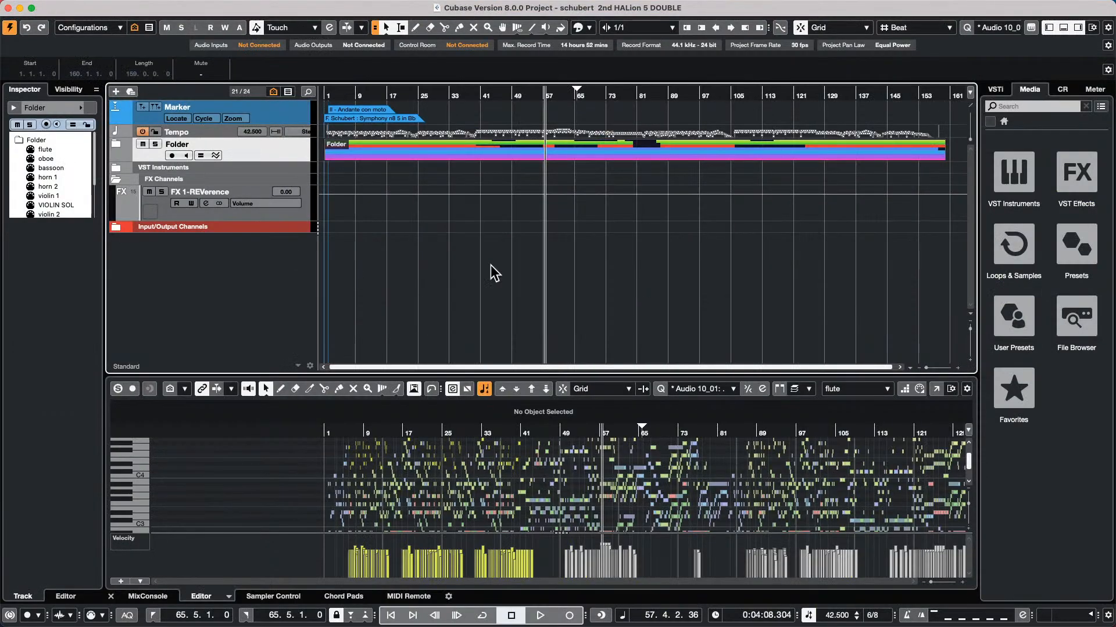
# Expand the folder track to show its instrument tracks, and show the MixConsole in the lower zone
pyautogui.click(116, 144)
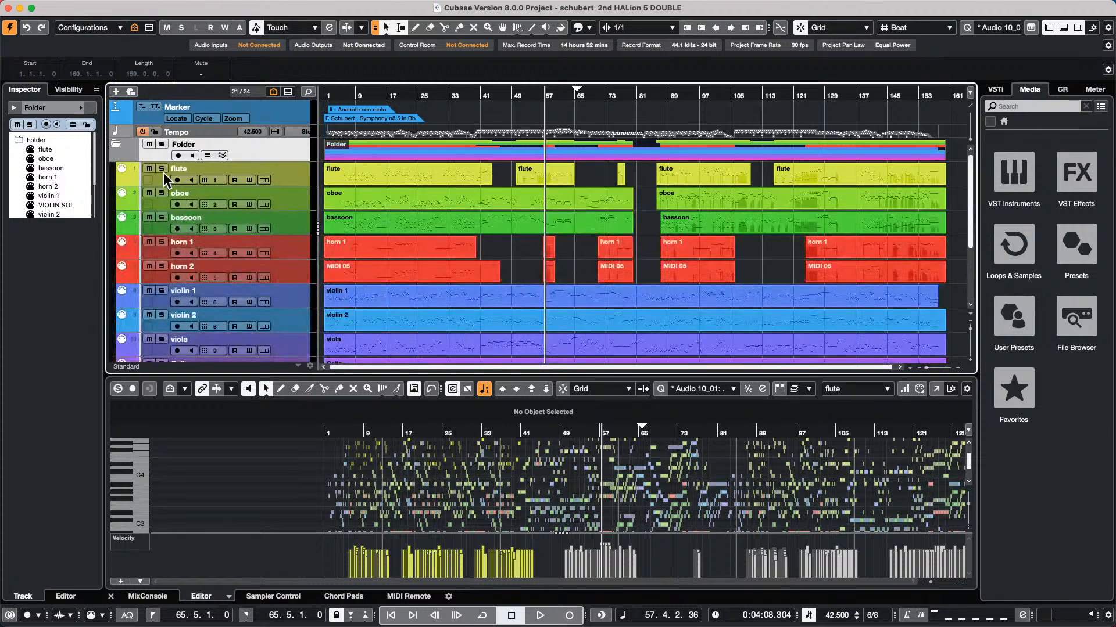
pyautogui.click(152, 601)
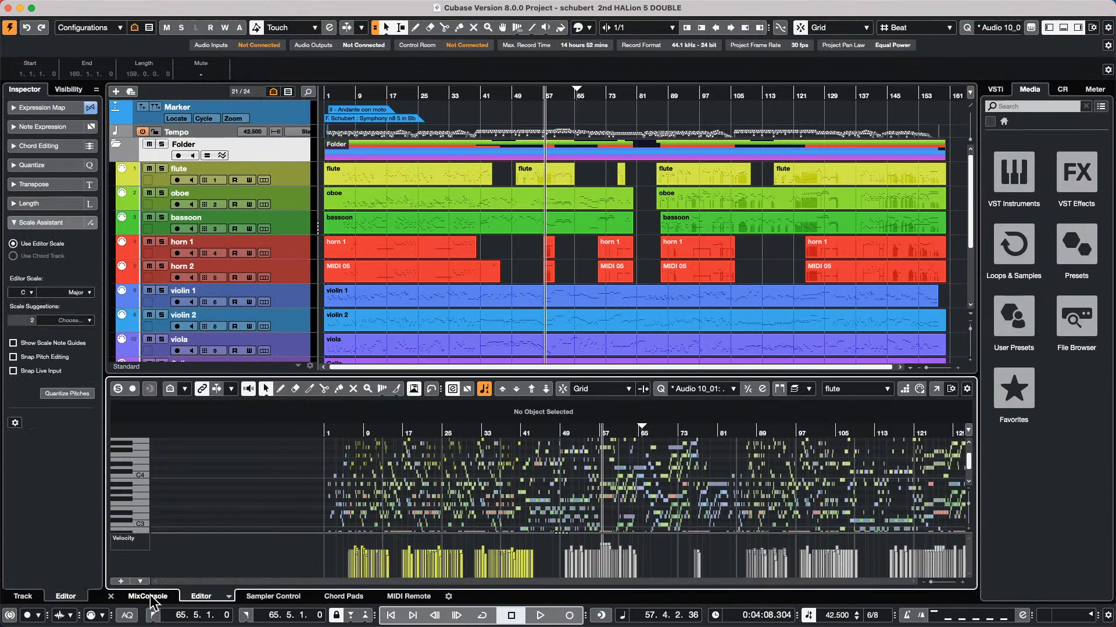
pyautogui.click(150, 598)
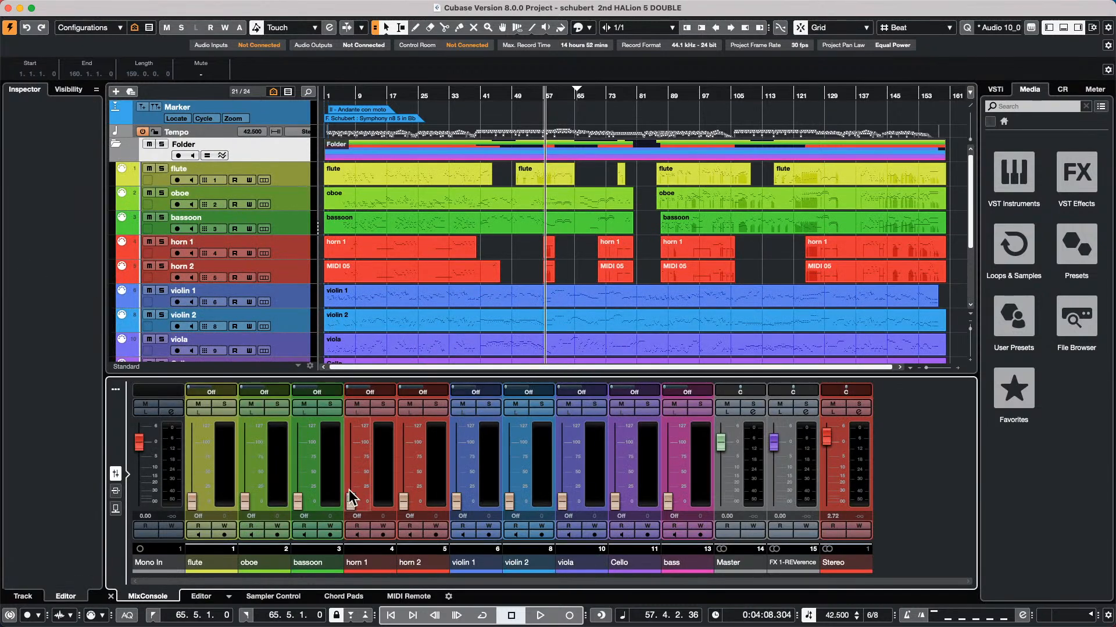
# Raise the volume faders to about 79 and 102 (horns), 69 and 68 (violins), 116 (viola), 66 (Cello) and 49 (bass)
pyautogui.moveTo(348, 491); pyautogui.dragTo(404, 442)
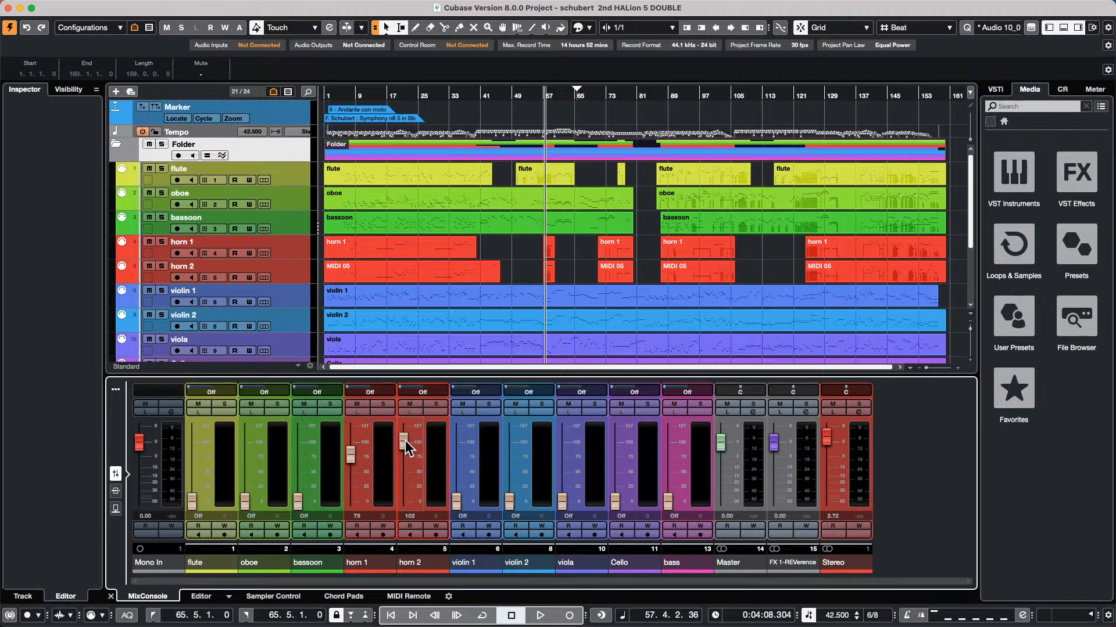
pyautogui.moveTo(456, 498); pyautogui.dragTo(456, 466)
pyautogui.moveTo(509, 499); pyautogui.dragTo(509, 460)
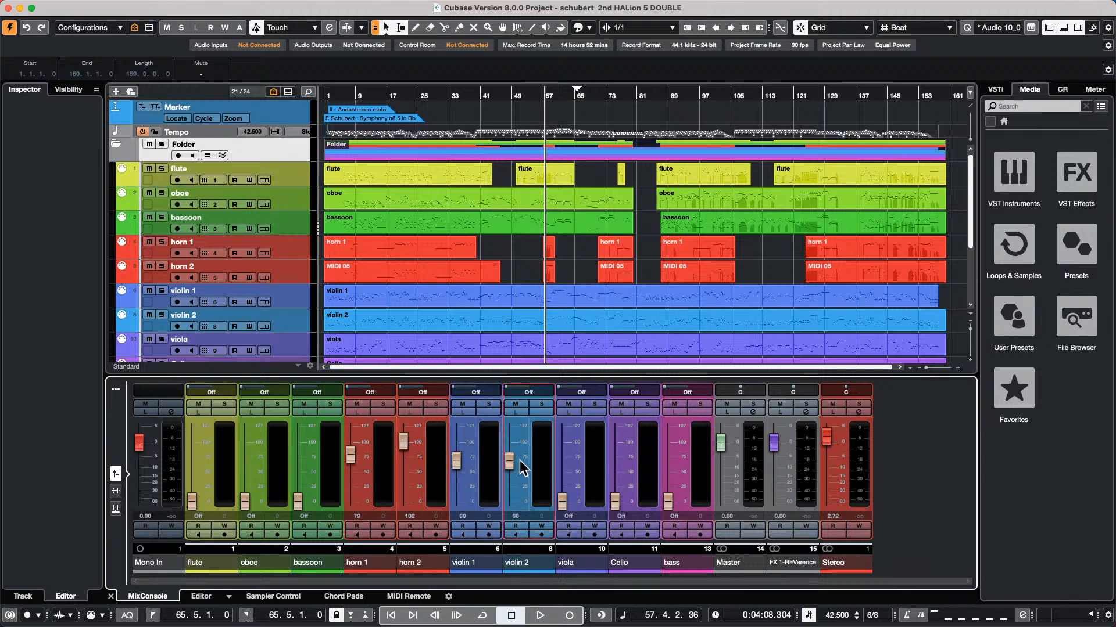
pyautogui.moveTo(562, 499); pyautogui.dragTo(562, 433)
pyautogui.moveTo(615, 499); pyautogui.dragTo(613, 462)
pyautogui.moveTo(668, 500); pyautogui.dragTo(667, 472)
# Raise the flute, oboe and bassoon faders to about 89, 59 and 60, and save the mix as a MixConsole snapshot
pyautogui.moveTo(192, 500); pyautogui.dragTo(192, 450)
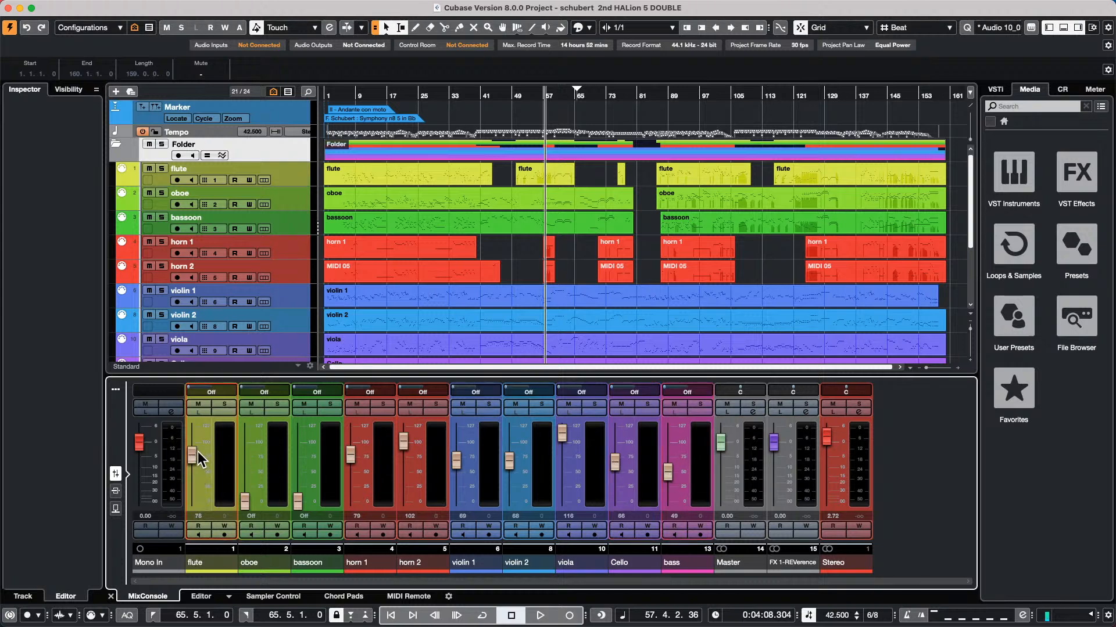
pyautogui.moveTo(244, 501); pyautogui.dragTo(246, 466)
pyautogui.moveTo(298, 501); pyautogui.dragTo(297, 466)
pyautogui.click(115, 389)
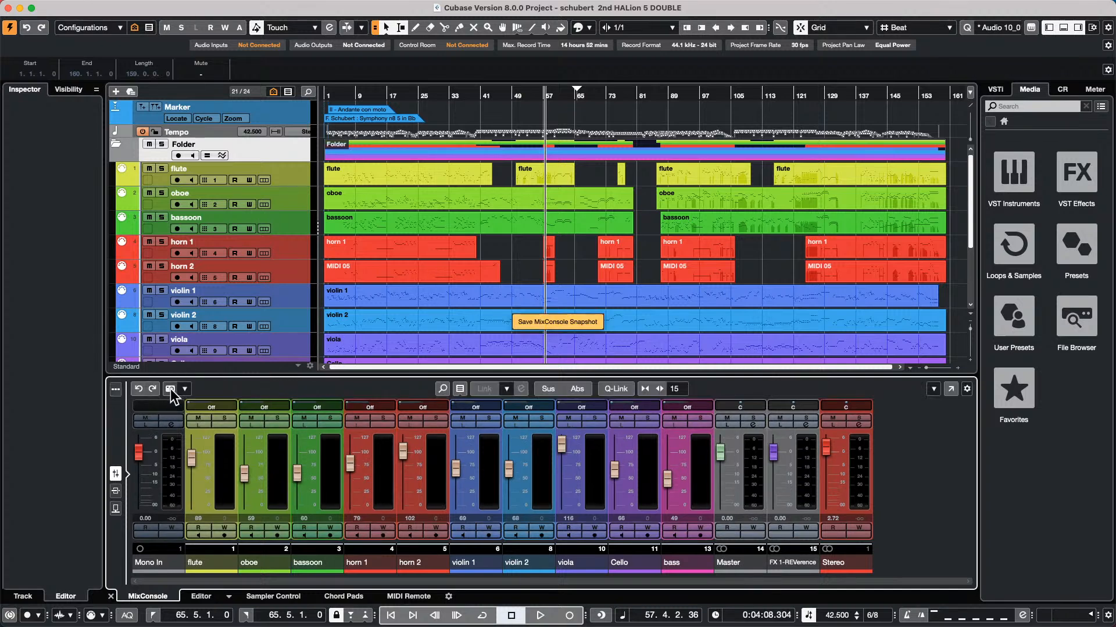
# Pull the volume faders of the flute, oboe, bassoon, horn 1 and horn 2 all the way down
pyautogui.moveTo(194, 461); pyautogui.dragTo(187, 511)
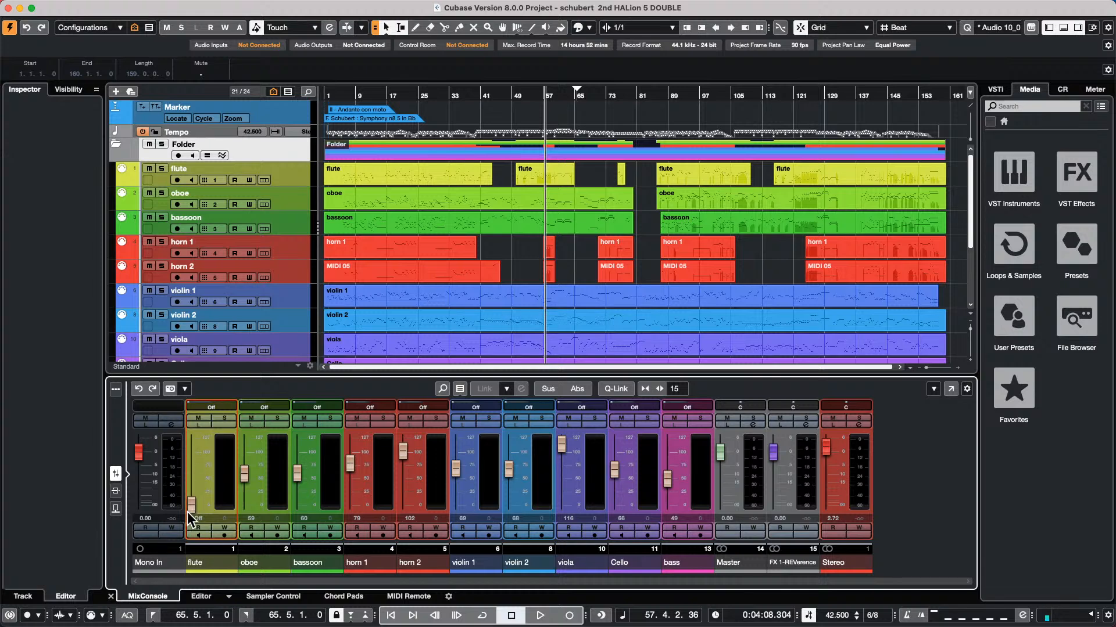
pyautogui.moveTo(244, 472); pyautogui.dragTo(243, 504)
pyautogui.moveTo(297, 474); pyautogui.dragTo(297, 505)
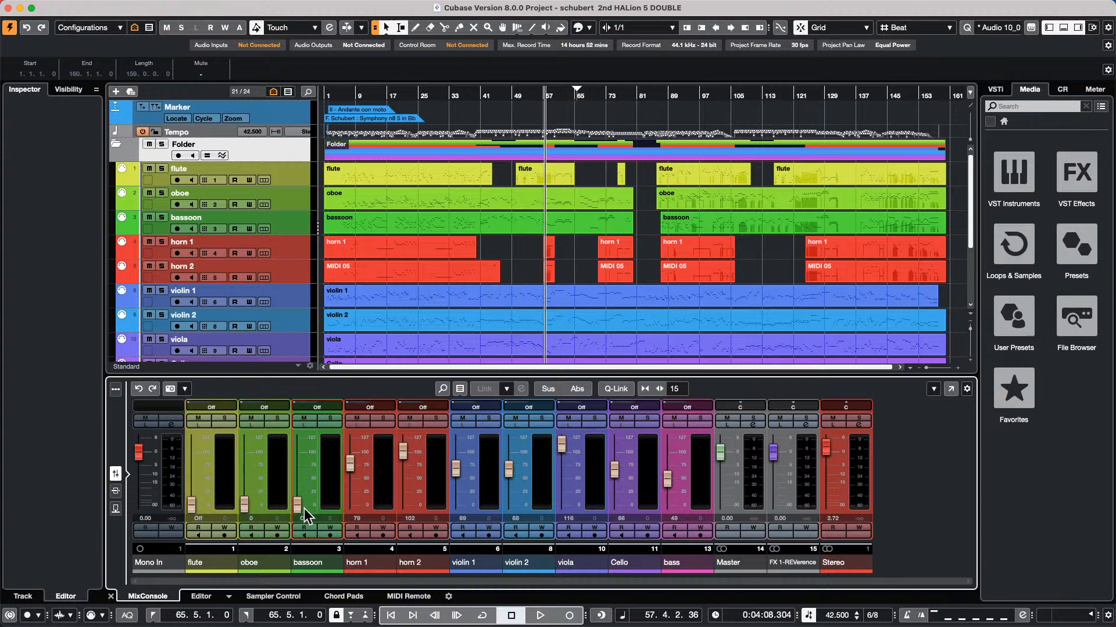
pyautogui.click(351, 465)
pyautogui.moveTo(351, 465); pyautogui.dragTo(350, 506)
pyautogui.moveTo(403, 452); pyautogui.dragTo(405, 508)
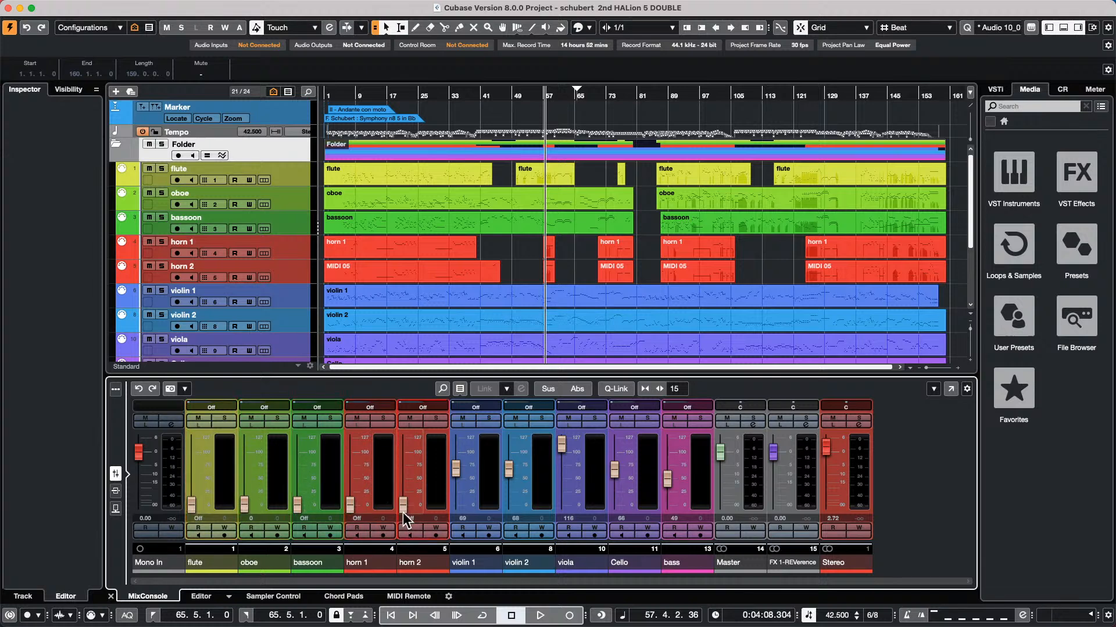
# Pull the violin 1, violin 2 and viola faders all the way down and save the mix as a second MixConsole snapshot
pyautogui.moveTo(455, 469); pyautogui.dragTo(457, 505)
pyautogui.moveTo(508, 469); pyautogui.dragTo(510, 537)
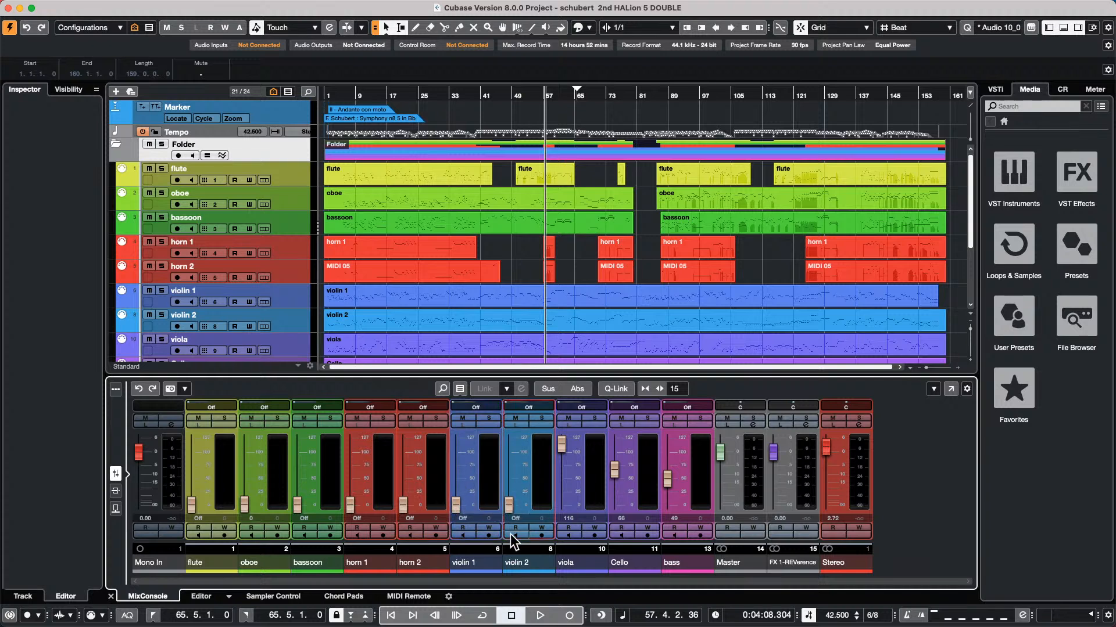
pyautogui.moveTo(559, 446); pyautogui.dragTo(561, 506)
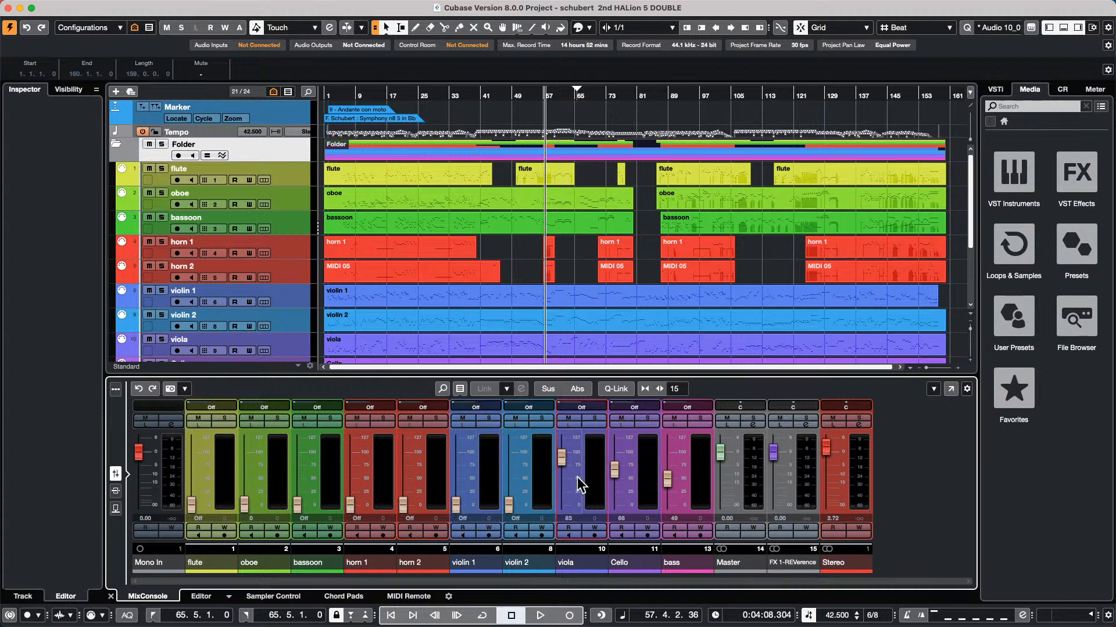
pyautogui.click(169, 388)
# Try to restore the earlier fader levels by recalling the saved MixConsole snapshots, accepting the Insert Automation warning each time
pyautogui.click(183, 390)
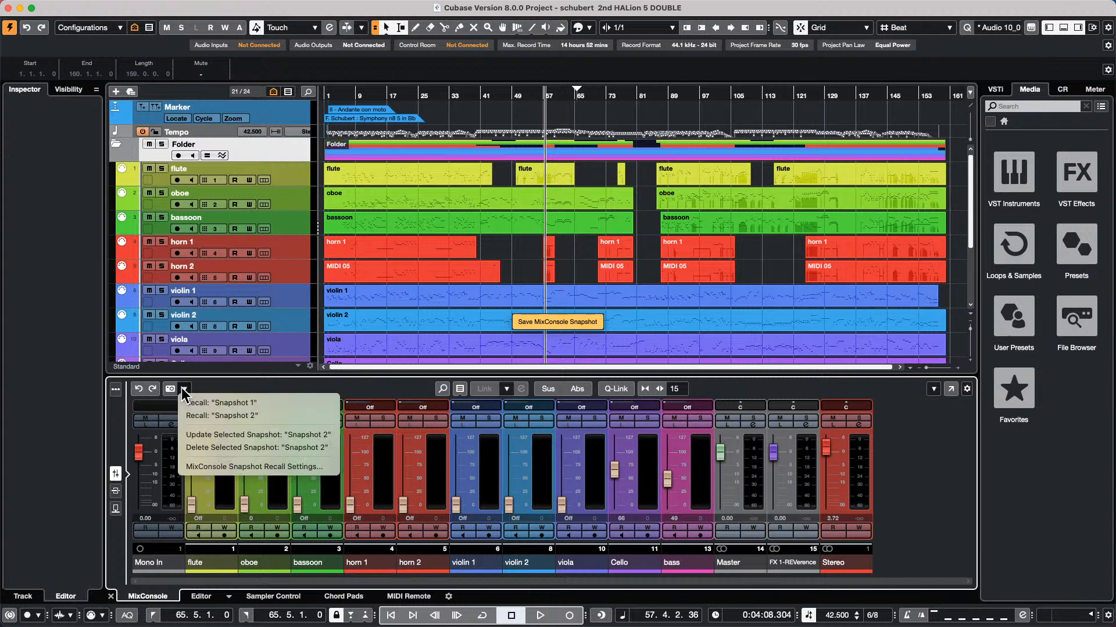
pyautogui.click(230, 403)
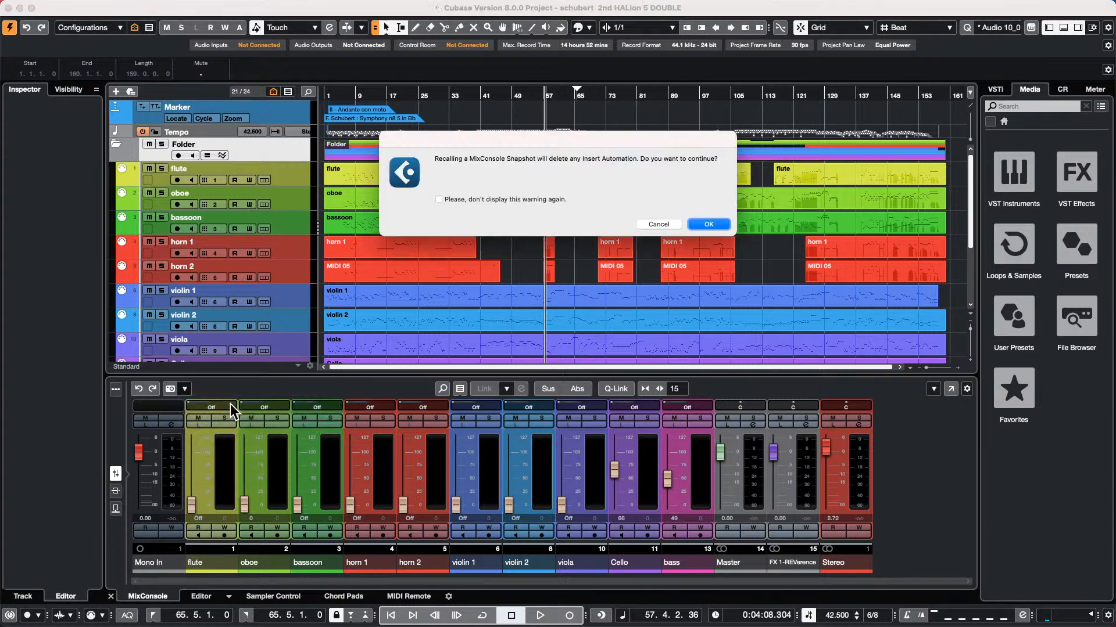
pyautogui.click(709, 224)
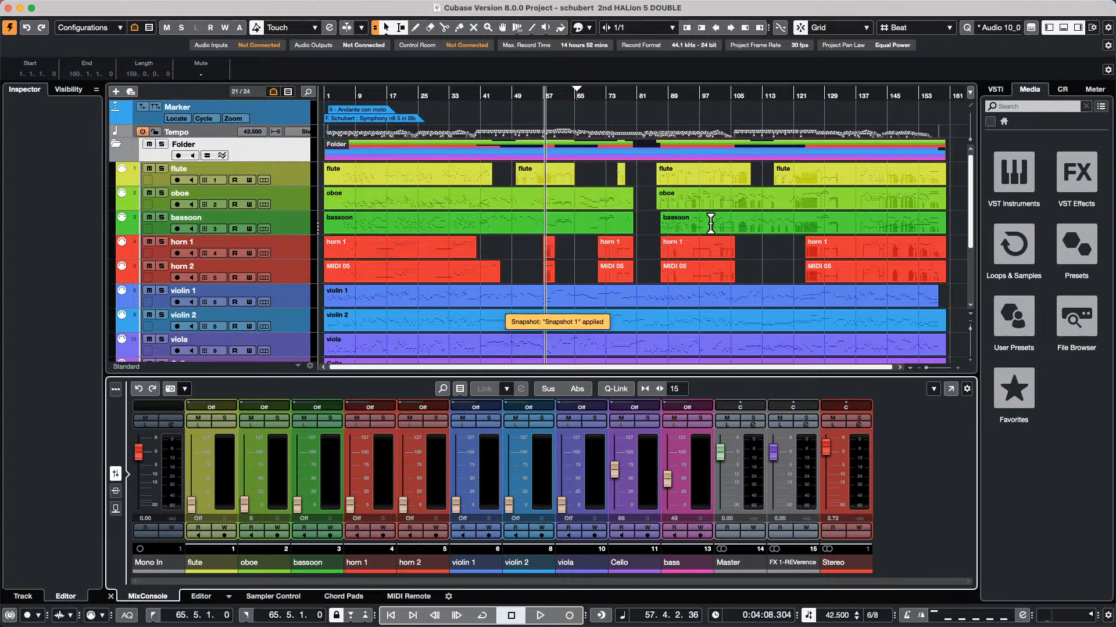
pyautogui.click(185, 388)
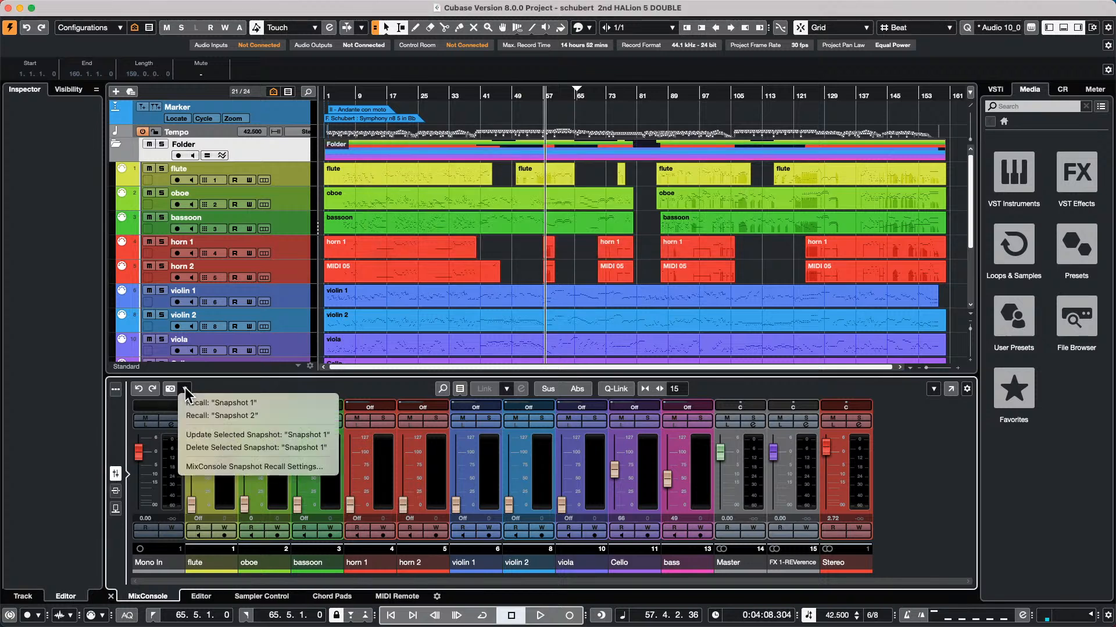
pyautogui.click(274, 414)
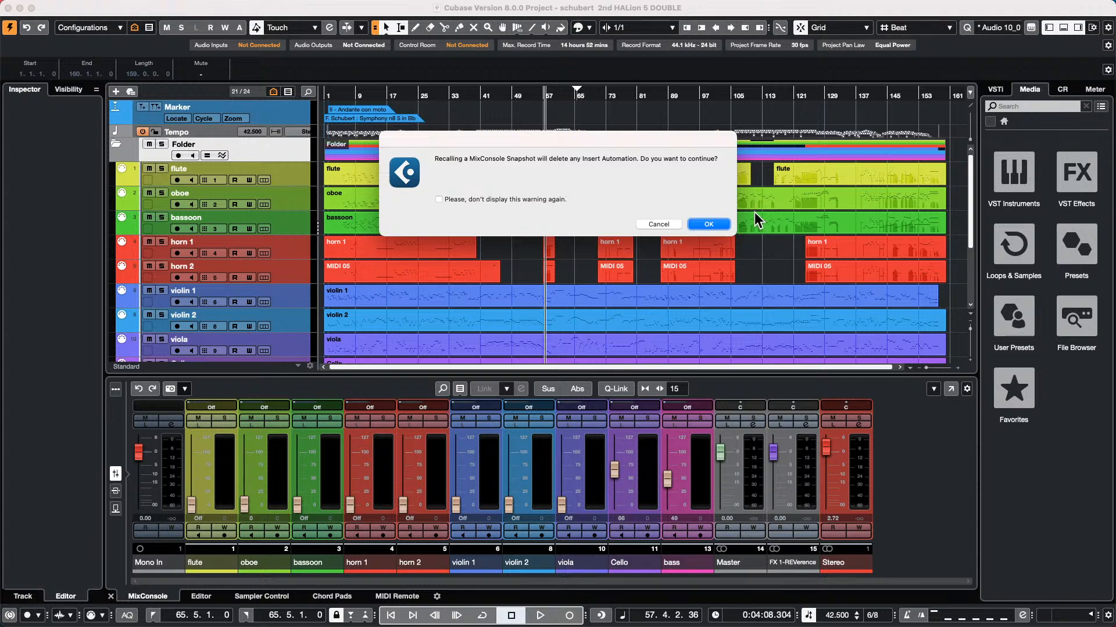
pyautogui.click(714, 224)
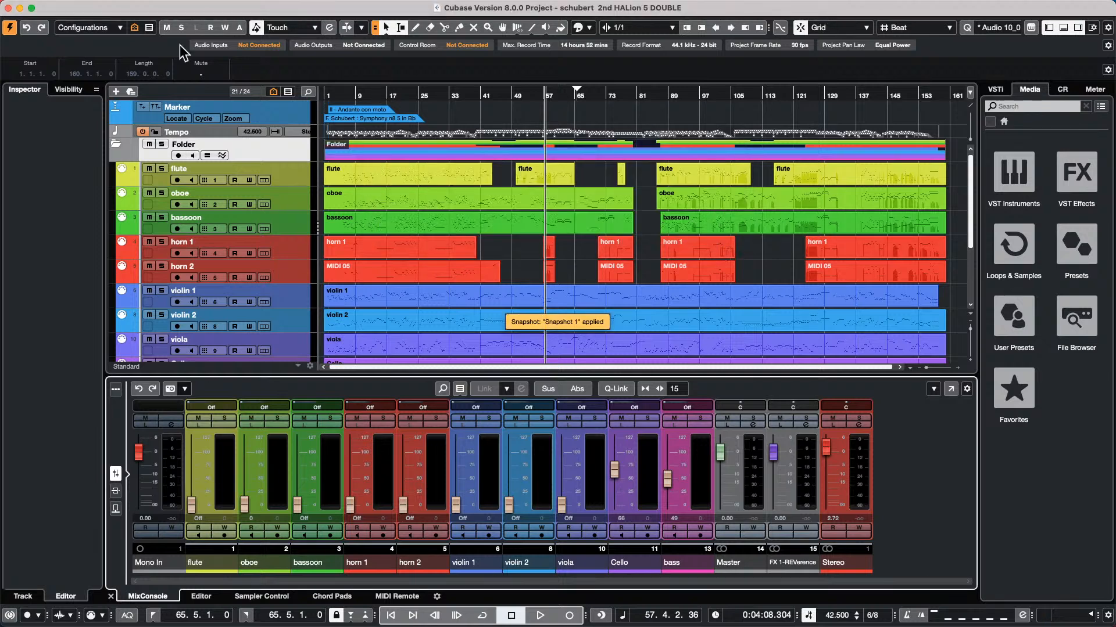
# Create a new empty project in the April 12 2022 folder
pyautogui.click(77, 7)
pyautogui.click(93, 23)
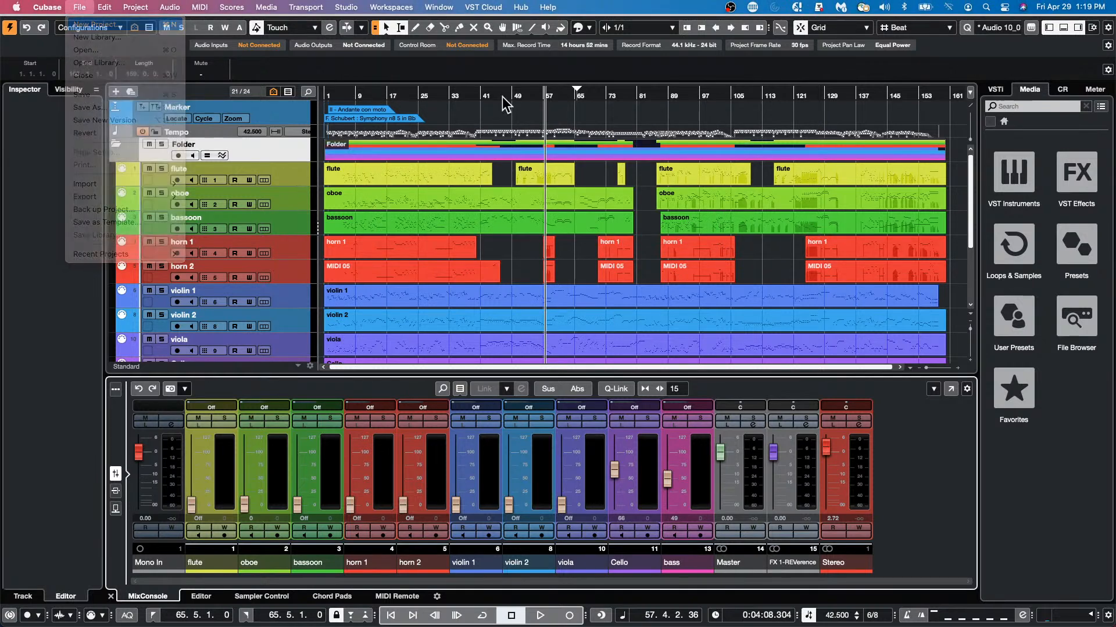
pyautogui.click(859, 440)
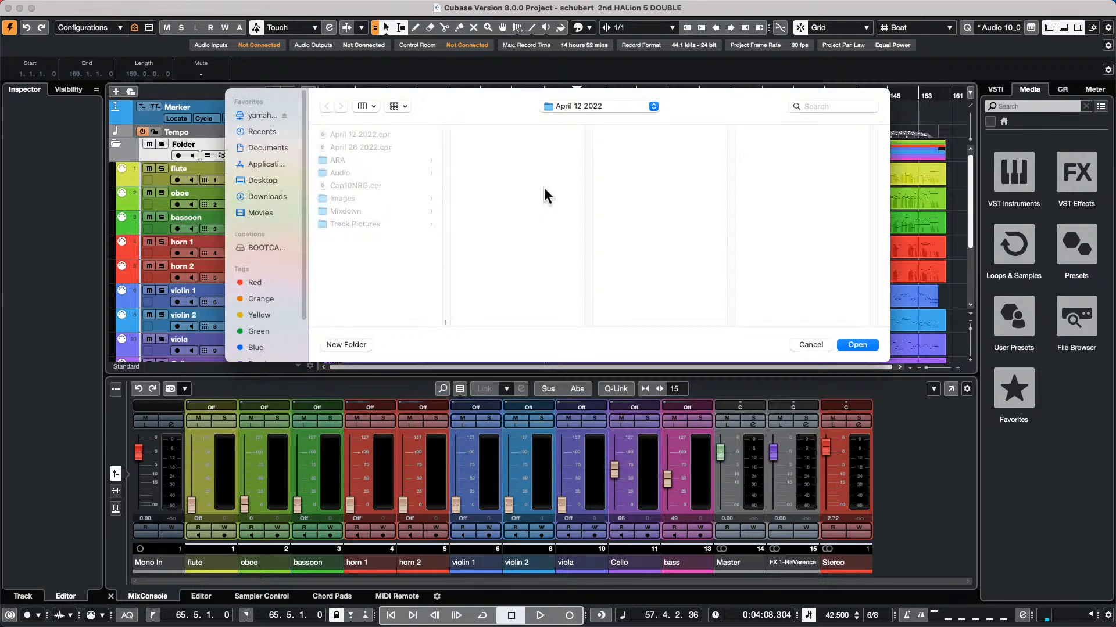
pyautogui.click(870, 344)
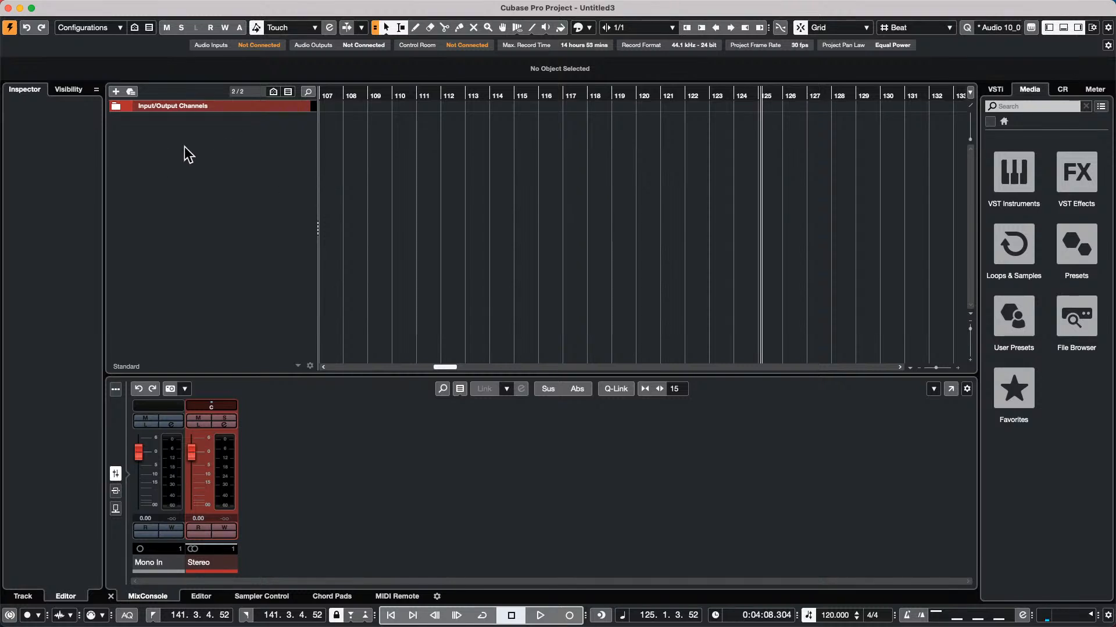
# Add five MIDI tracks to the empty project
pyautogui.rightClick(184, 147)
pyautogui.click(263, 184)
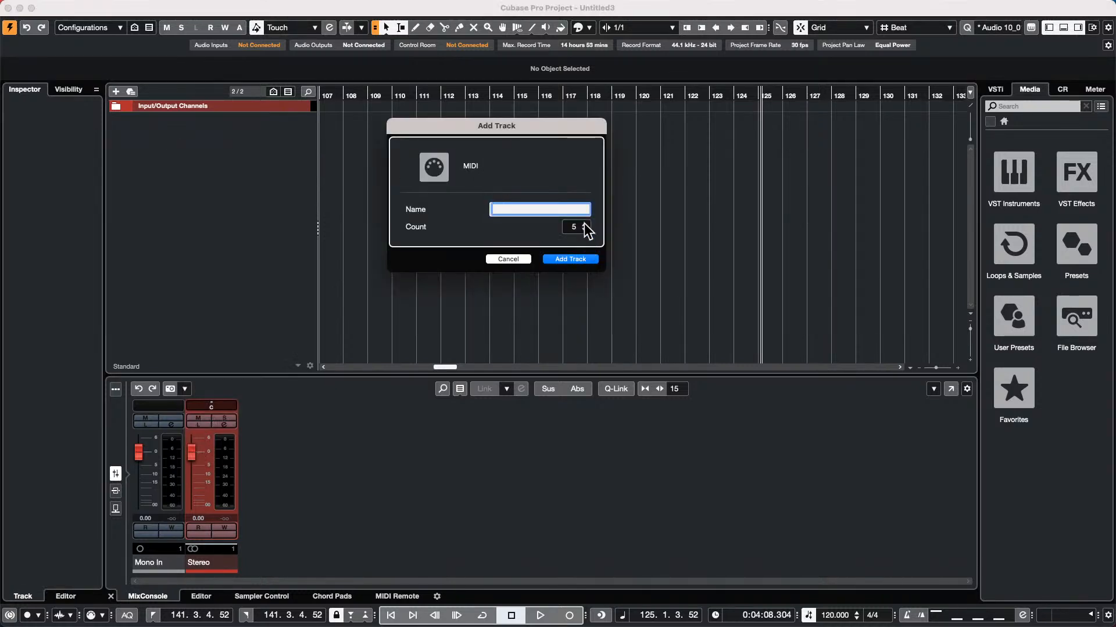
pyautogui.click(578, 260)
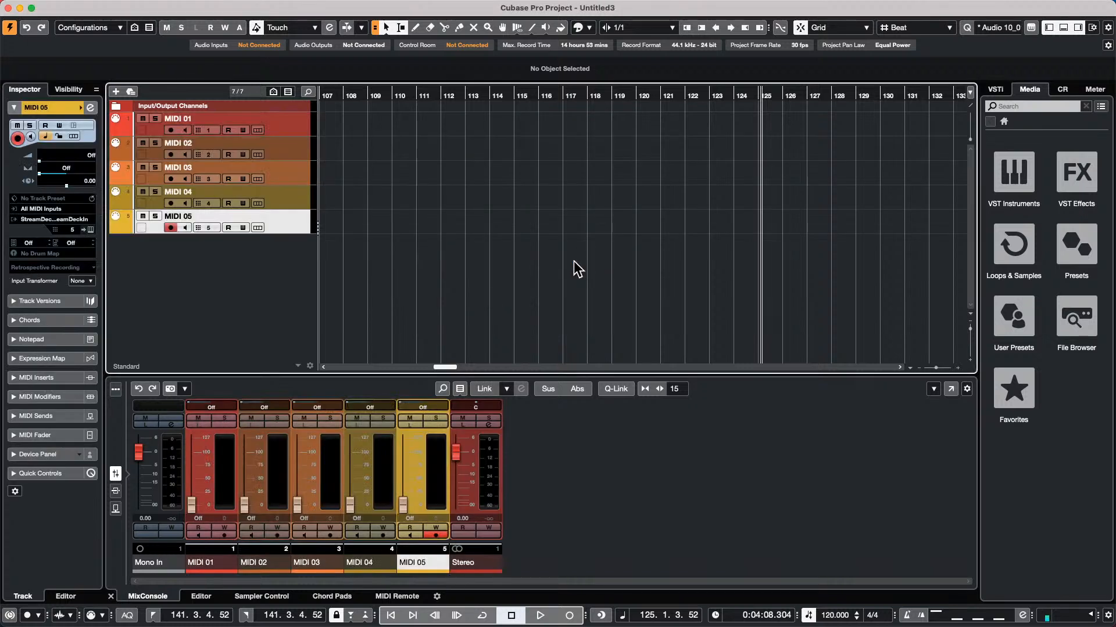
# Raise the MIDI 01 to MIDI 05 volume faders to about 96, 76, 54, 57 and 103
pyautogui.moveTo(191, 504); pyautogui.dragTo(192, 454)
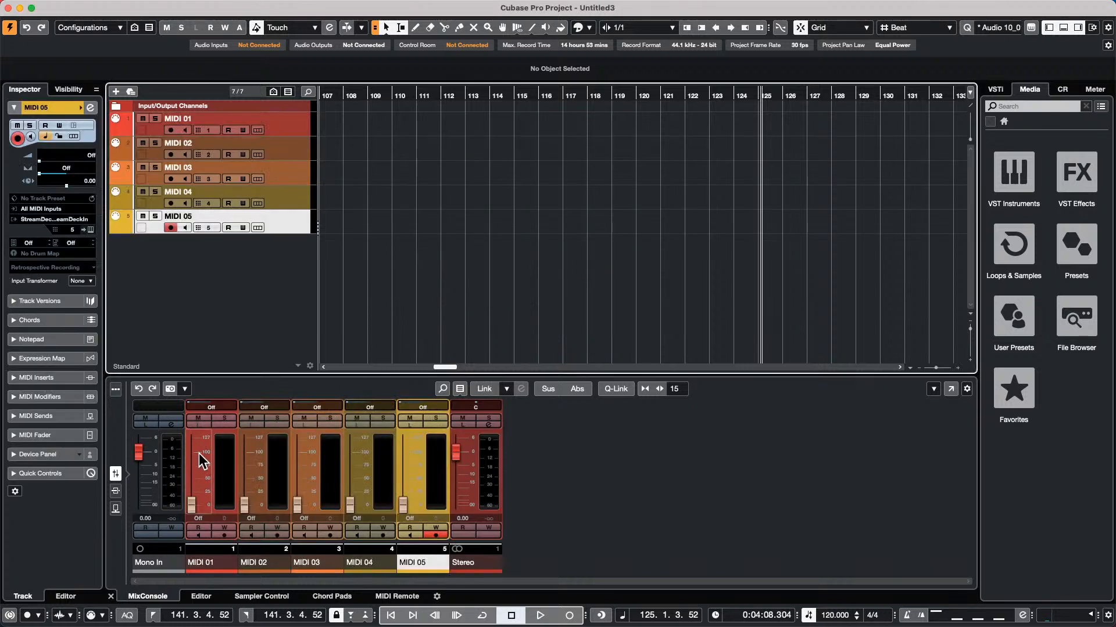
pyautogui.click(240, 464)
pyautogui.click(296, 475)
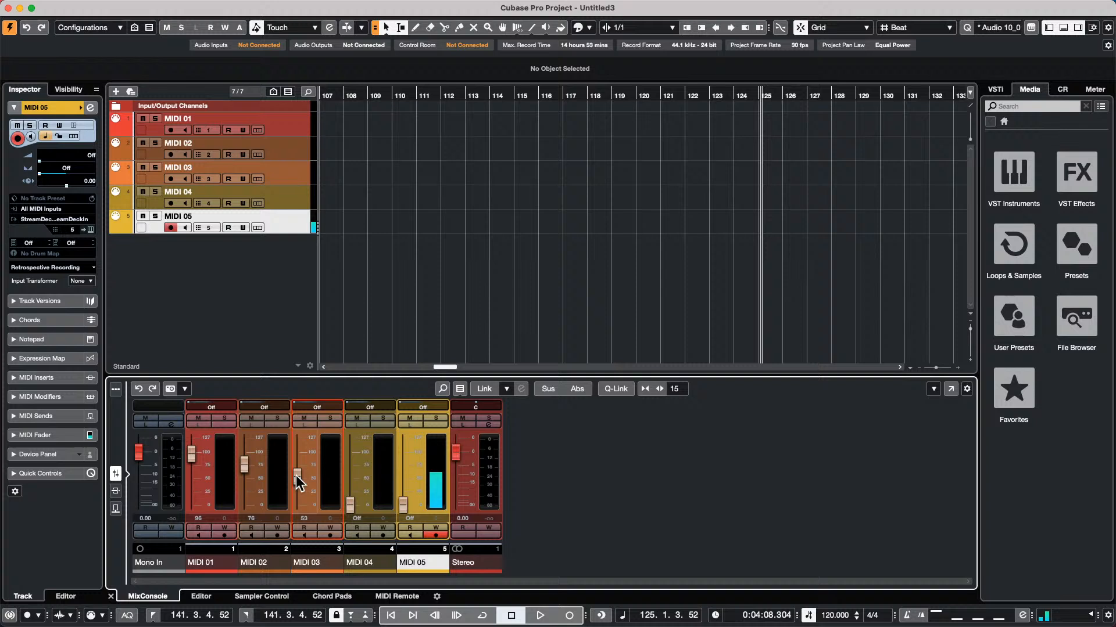
pyautogui.click(357, 474)
pyautogui.click(404, 449)
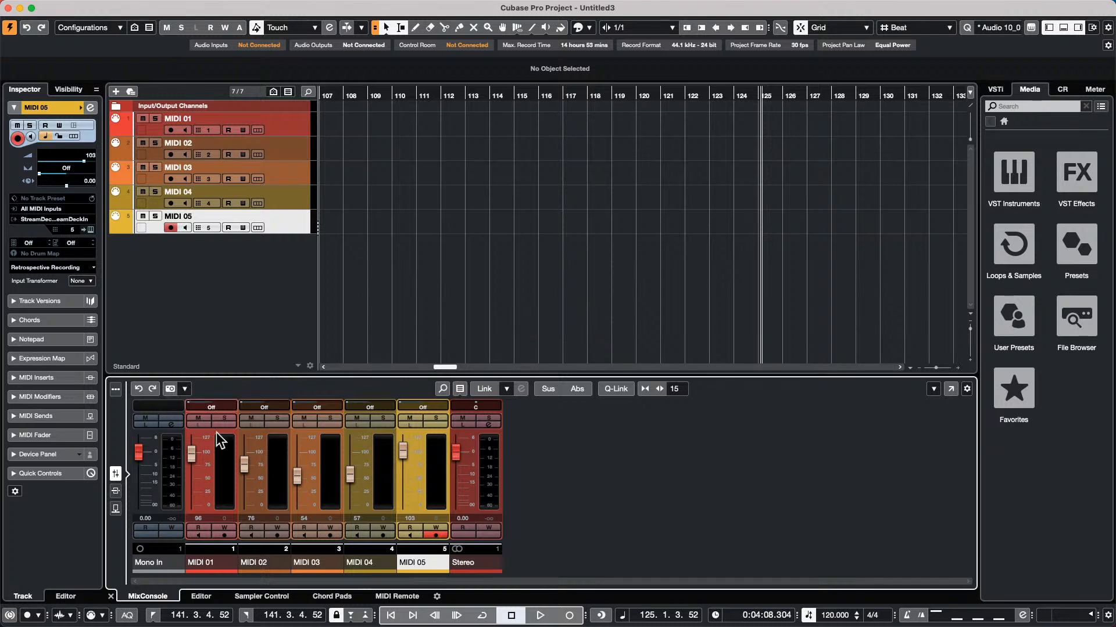
# Lower the MIDI 01 to MIDI 05 faders to about 44, 22, 17, 22 and off, and recall Snapshot 1
pyautogui.moveTo(191, 454); pyautogui.dragTo(350, 489)
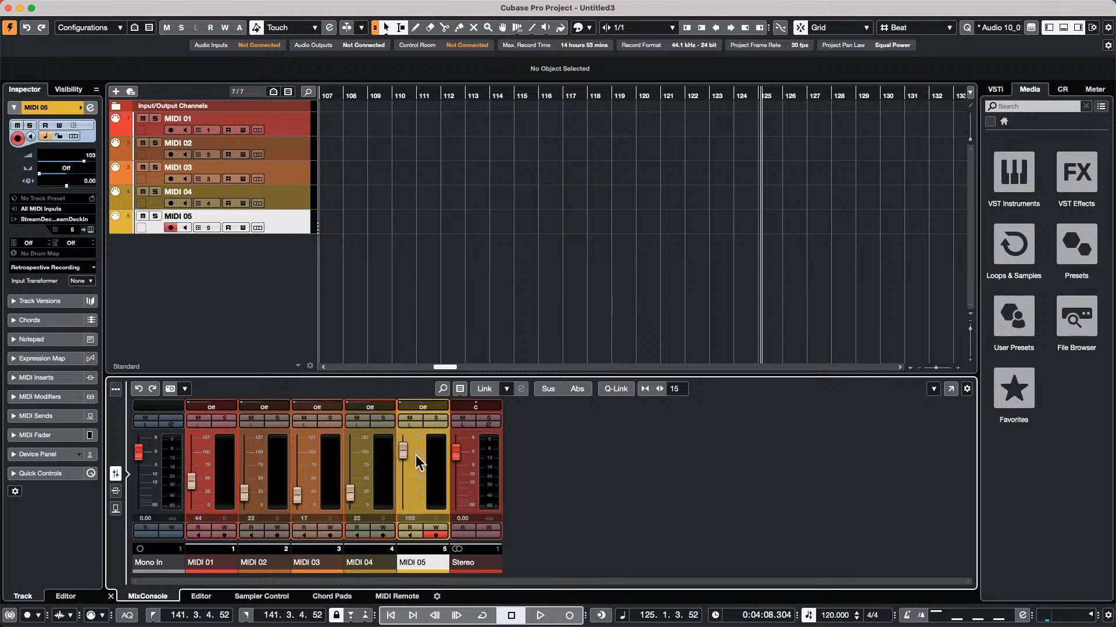
pyautogui.moveTo(403, 452); pyautogui.dragTo(406, 509)
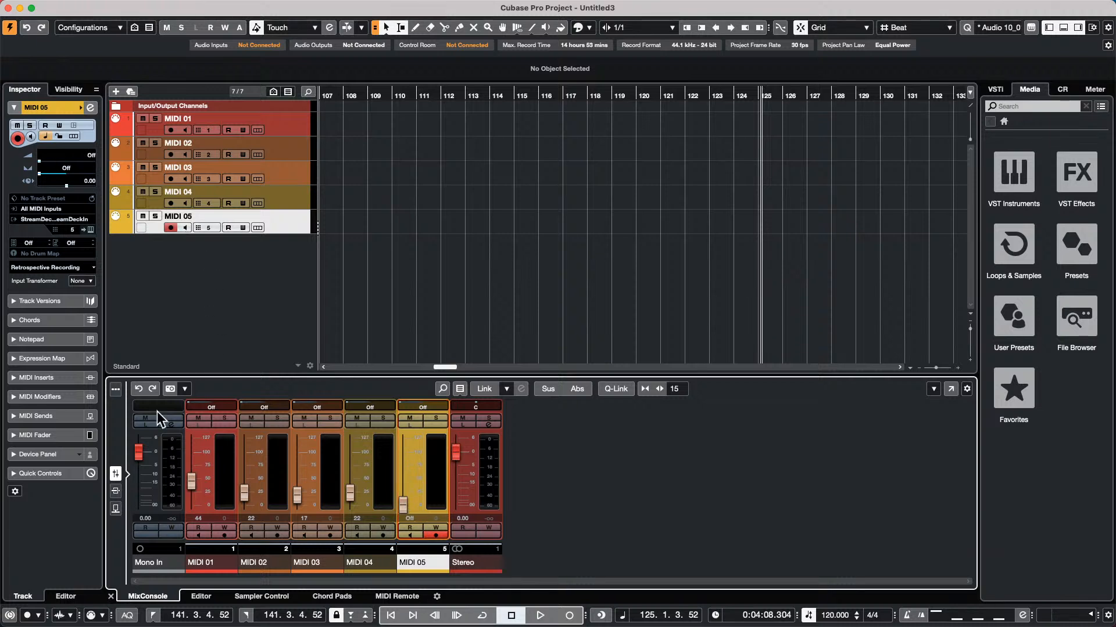
pyautogui.click(183, 388)
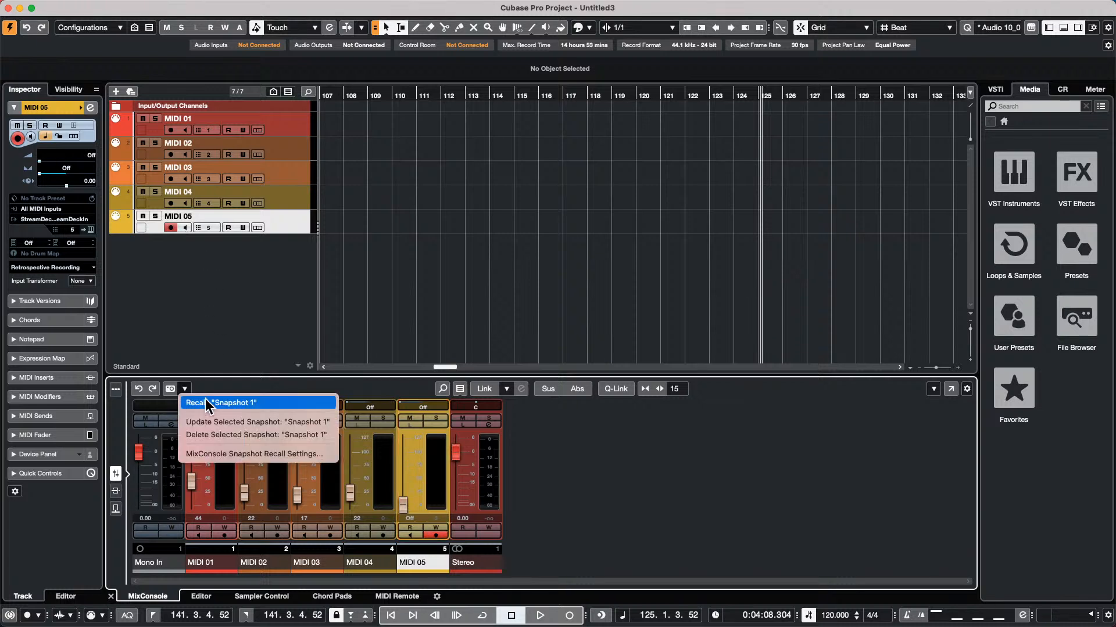
pyautogui.click(204, 399)
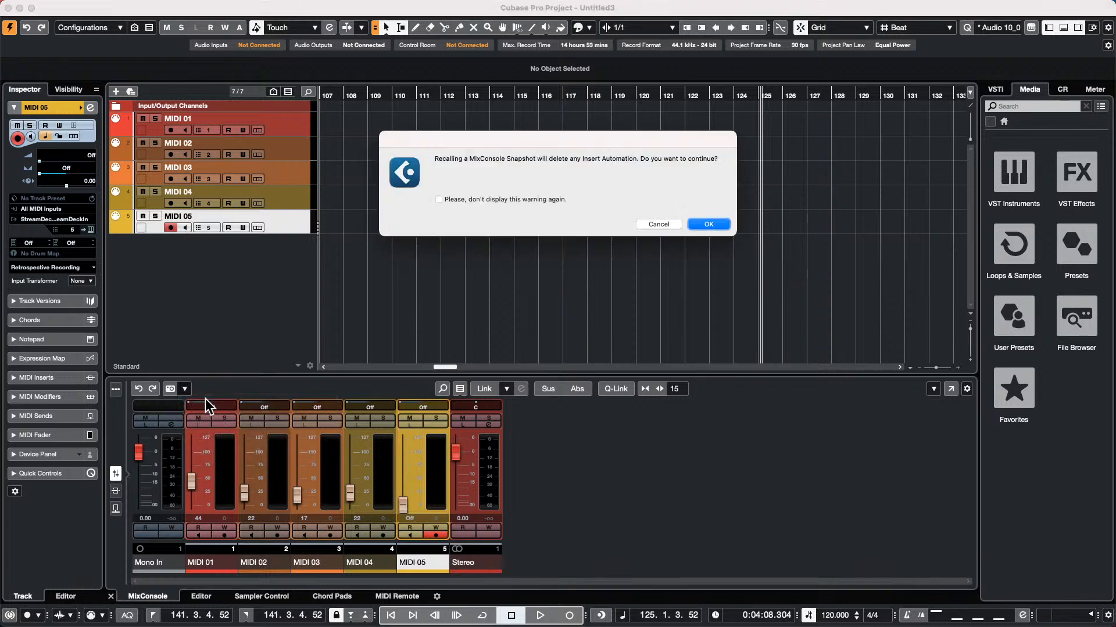
pyautogui.click(708, 224)
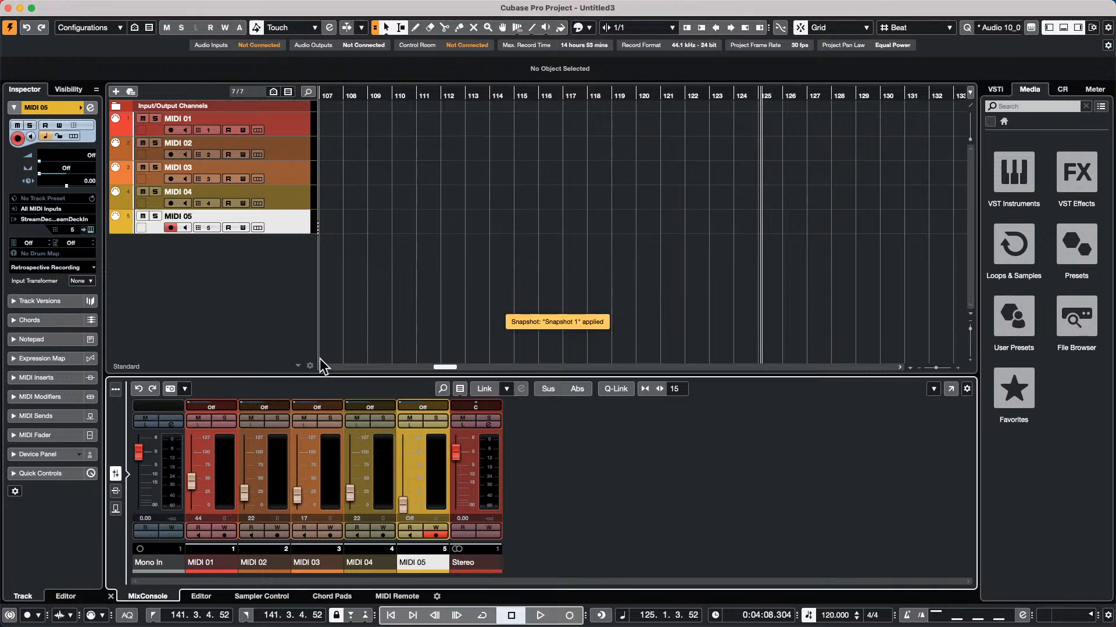
# Raise the MIDI 01 fader to about 72, and add five instrument tracks with No VST Instrument and Stereo output
pyautogui.moveTo(191, 481); pyautogui.dragTo(199, 456)
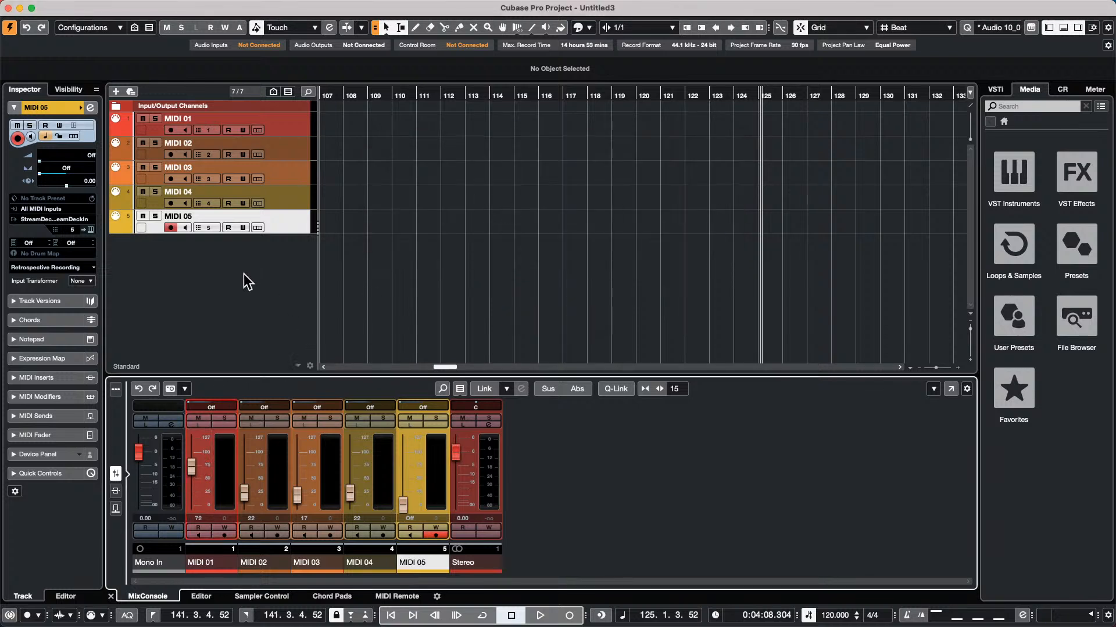
pyautogui.rightClick(246, 271)
pyautogui.click(318, 292)
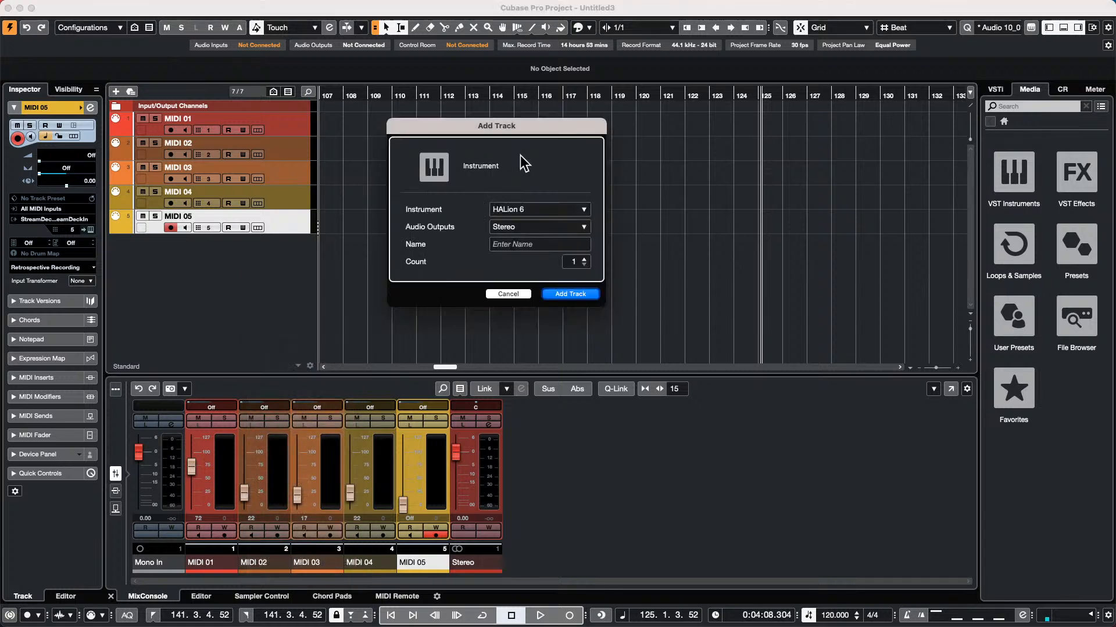
pyautogui.click(570, 210)
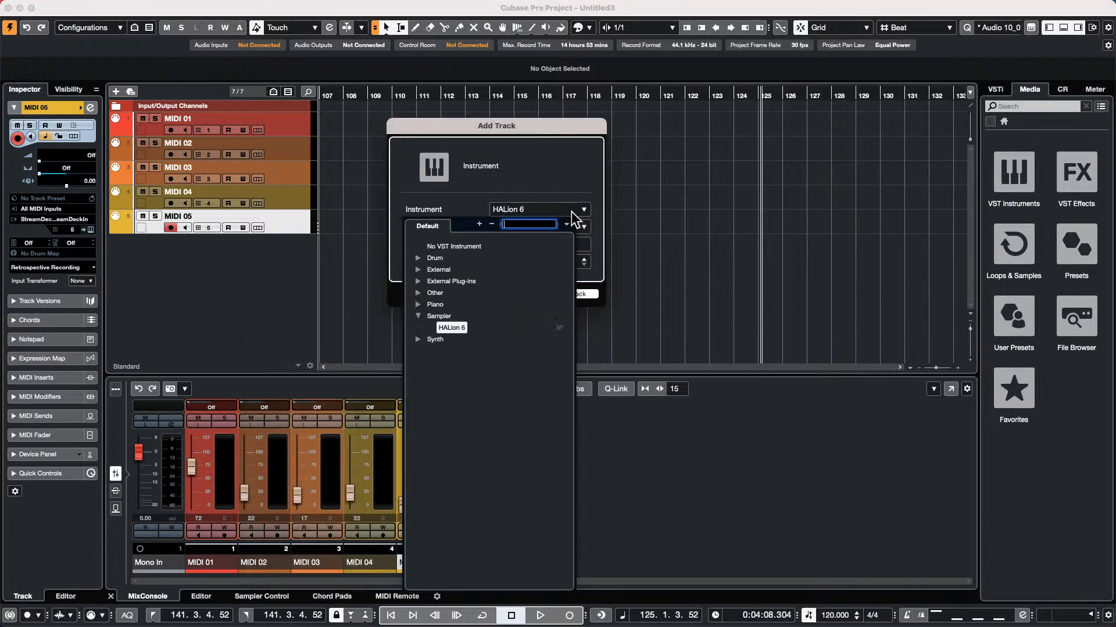
pyautogui.click(452, 247)
pyautogui.click(585, 258)
pyautogui.click(584, 259)
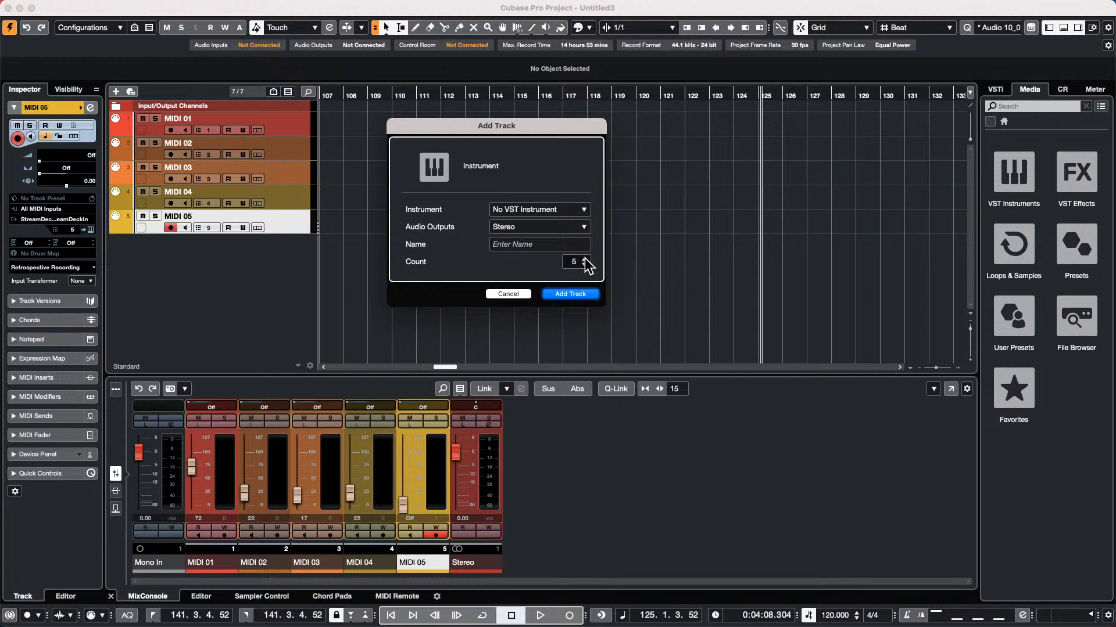
pyautogui.click(585, 259)
pyautogui.click(584, 259)
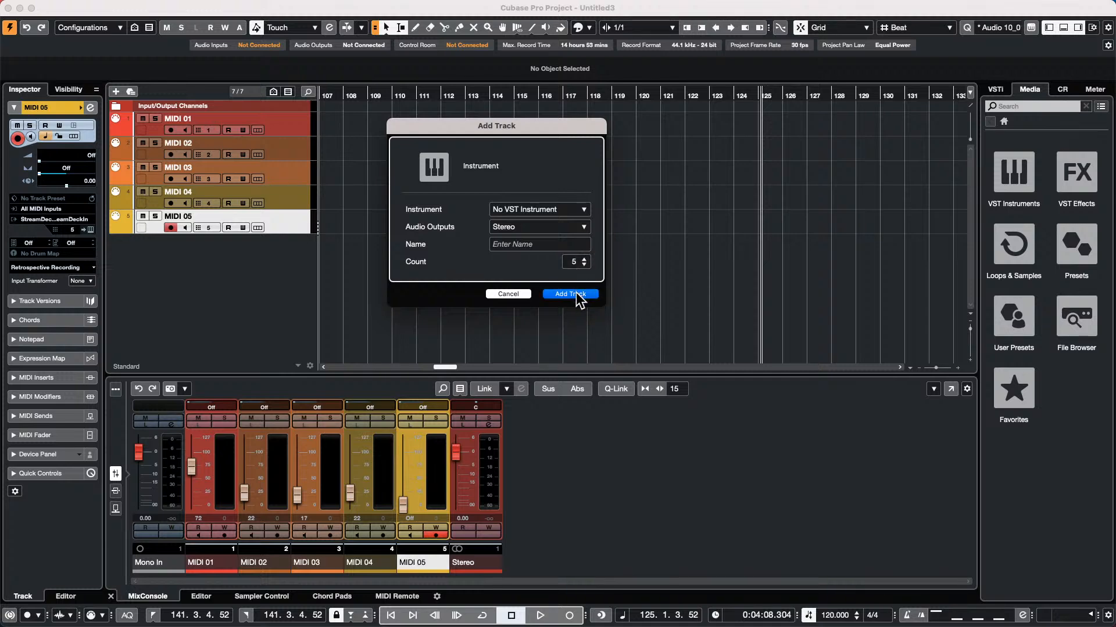
pyautogui.click(570, 294)
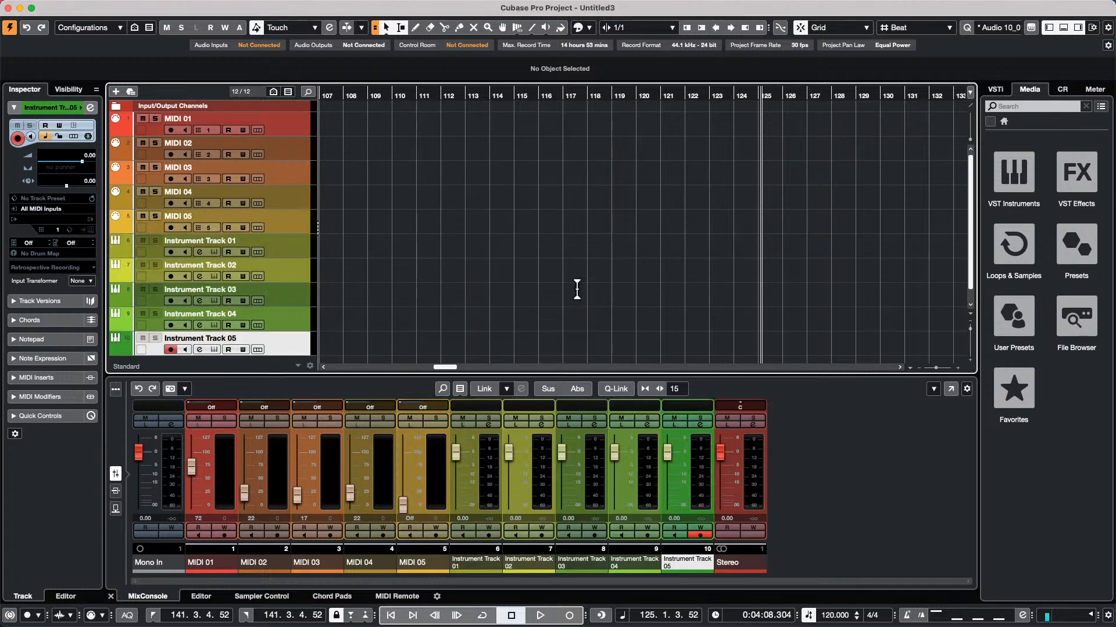
# Lower the Instrument Track 01 to 05 faders to about -20, -9, -26, -5 and -8 dB, and update Snapshot 1 with them
pyautogui.click(289, 244)
pyautogui.moveTo(457, 453); pyautogui.dragTo(462, 492)
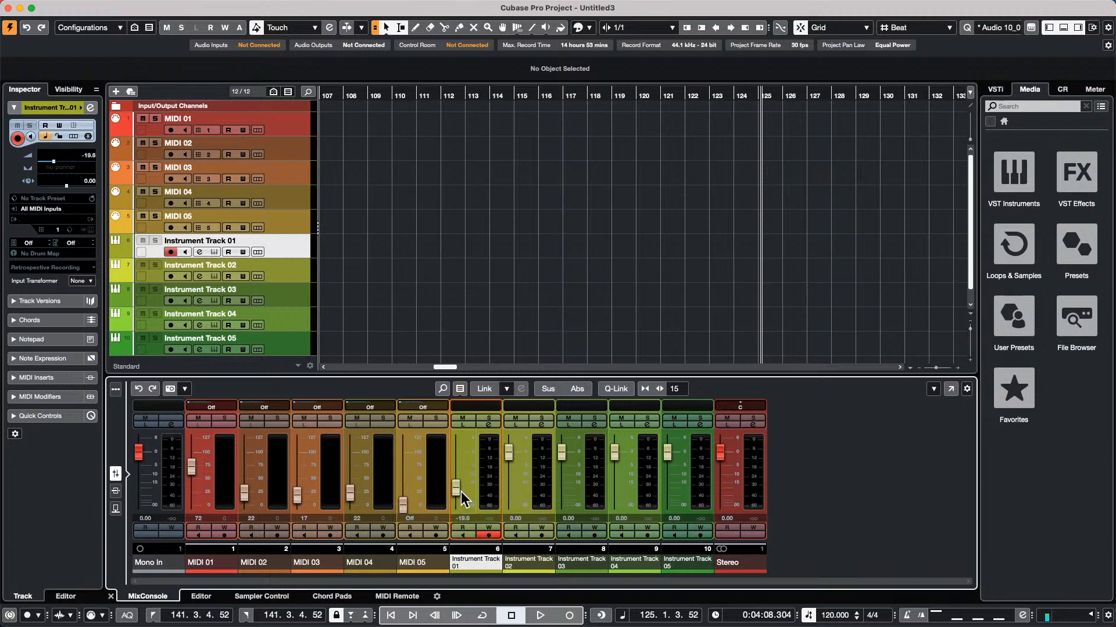
pyautogui.moveTo(509, 452); pyautogui.dragTo(563, 493)
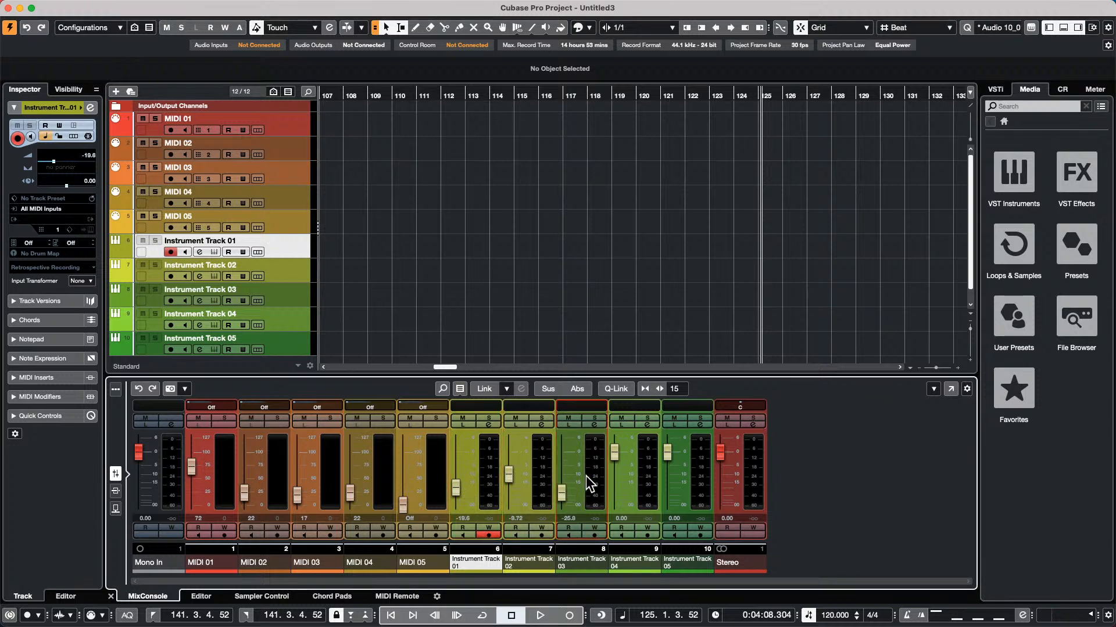
pyautogui.moveTo(607, 454); pyautogui.dragTo(609, 467)
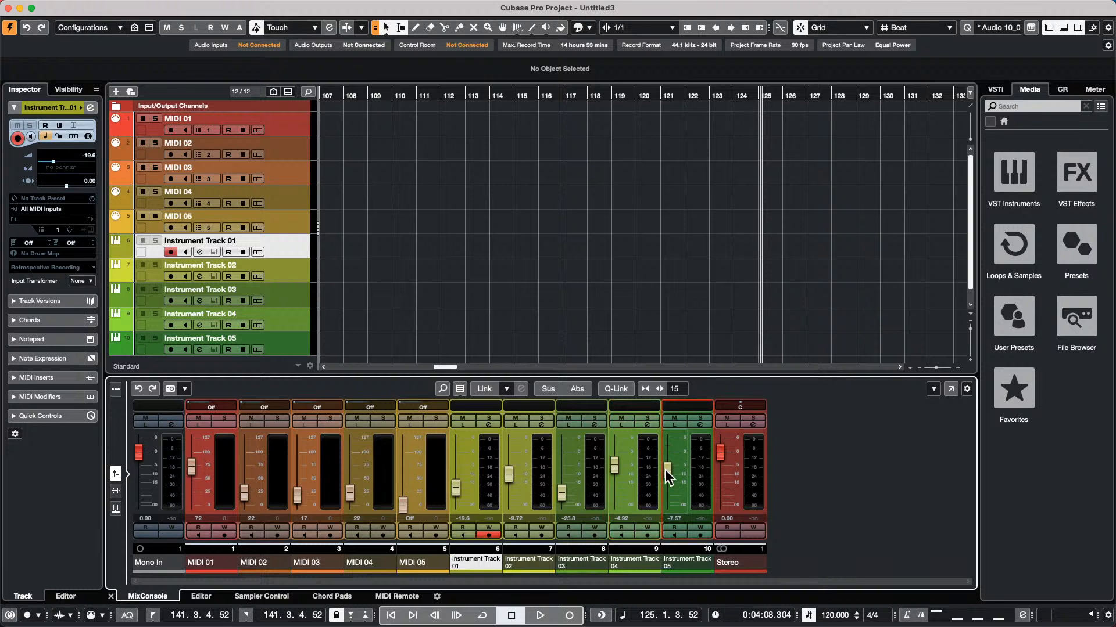
pyautogui.moveTo(665, 469); pyautogui.dragTo(664, 472)
pyautogui.click(184, 390)
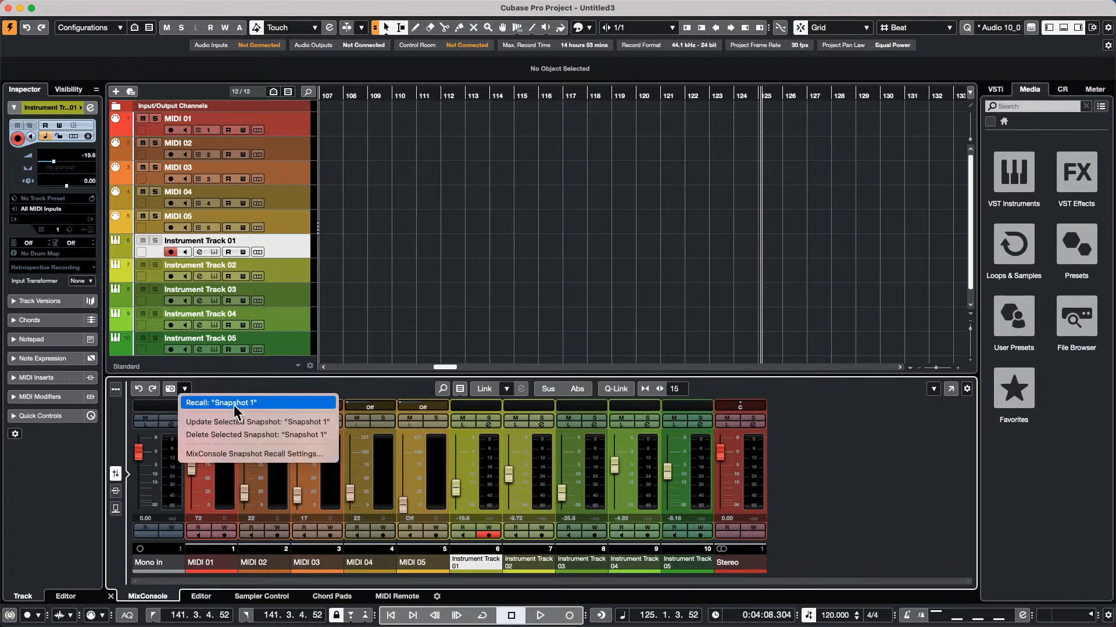
pyautogui.click(228, 423)
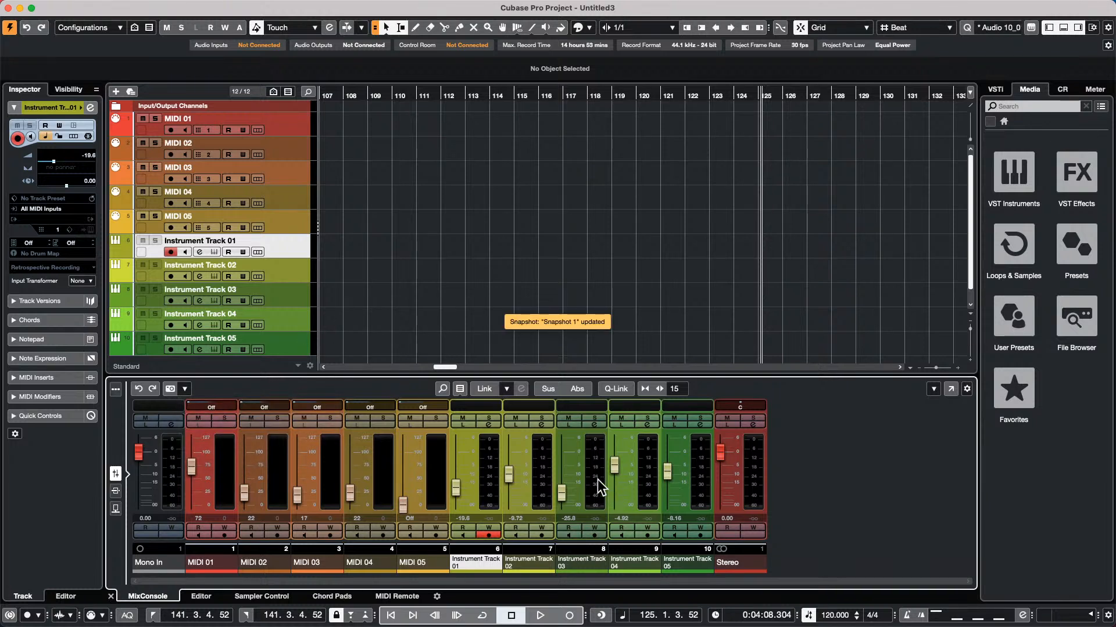
# Set the Instrument Track 01, 02 and 04 faders to about 4.5, 1.7 and 4.2 dB, and lower Instrument Track 05 fully
pyautogui.moveTo(615, 466); pyautogui.dragTo(615, 488)
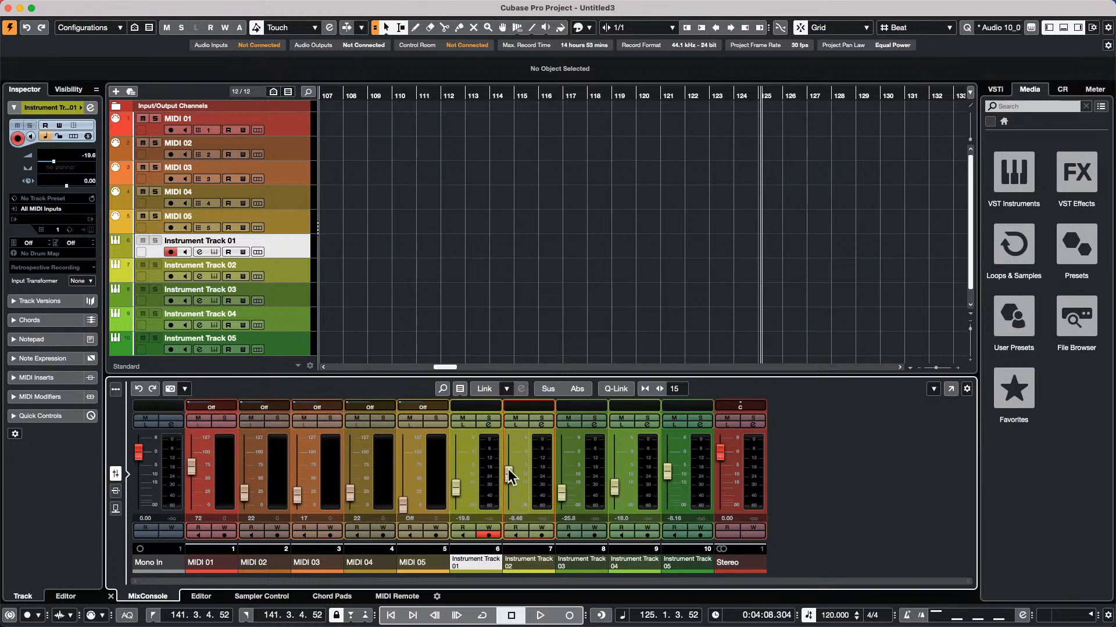
pyautogui.moveTo(508, 474); pyautogui.dragTo(509, 449)
pyautogui.moveTo(455, 489); pyautogui.dragTo(456, 443)
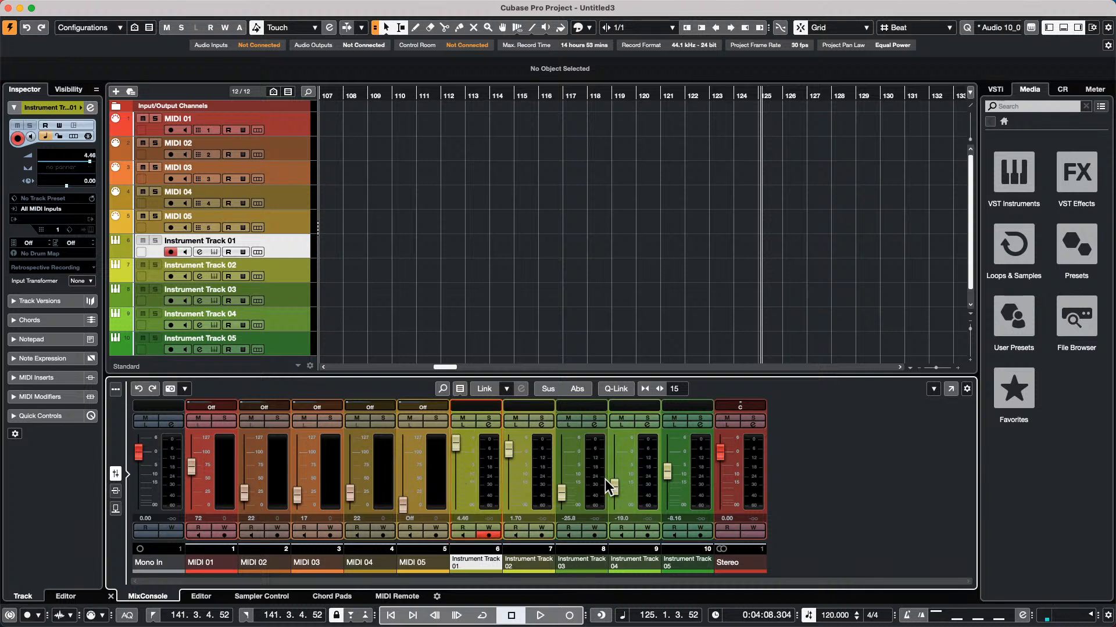
pyautogui.moveTo(614, 488); pyautogui.dragTo(615, 443)
pyautogui.moveTo(668, 472); pyautogui.dragTo(669, 523)
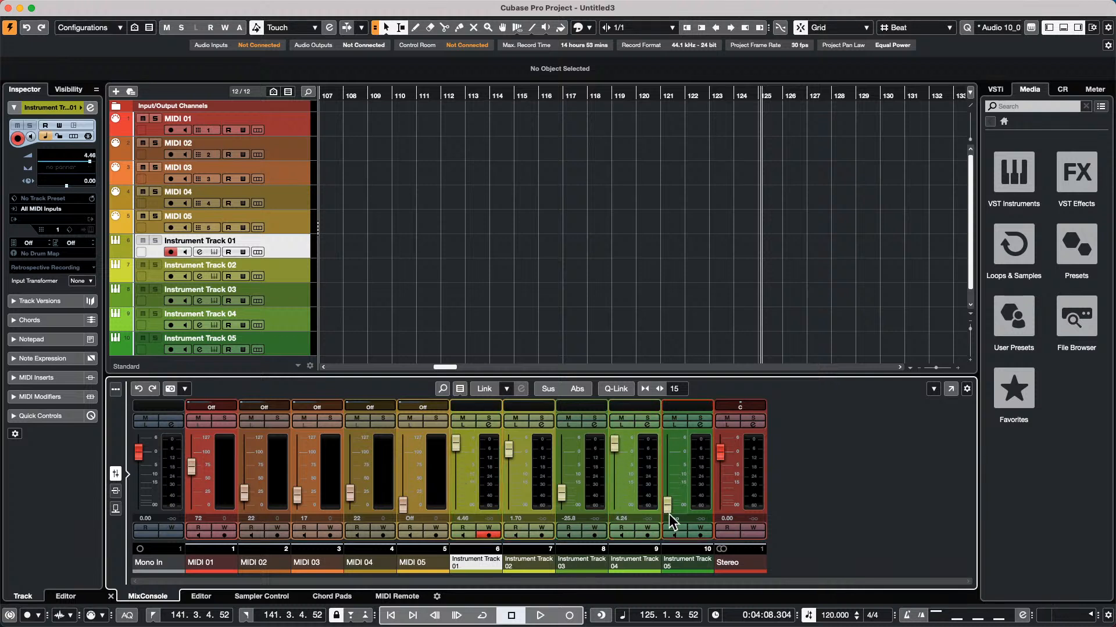
# Save the current mix as a new MixConsole snapshot, and recall Snapshot 1, accepting the deletion of insert automation
pyautogui.click(185, 389)
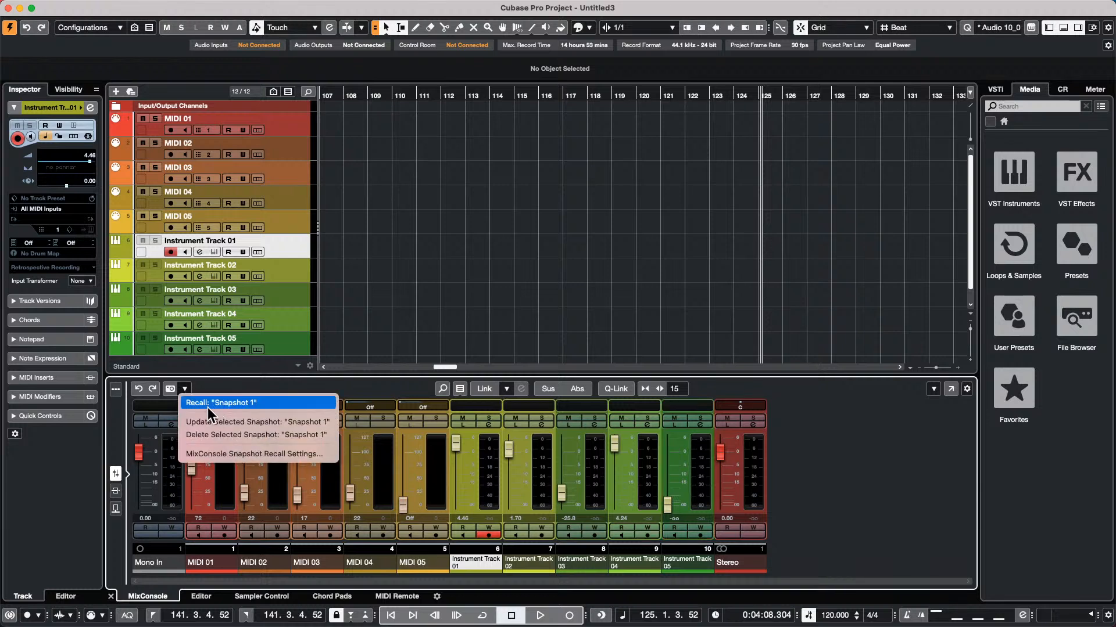
pyautogui.click(170, 388)
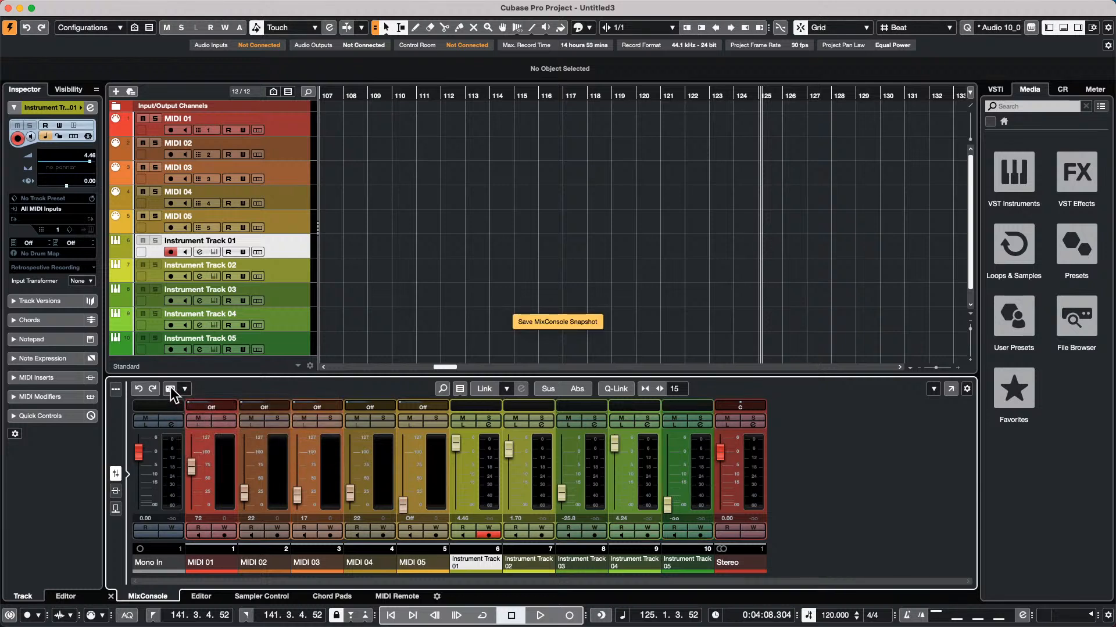
pyautogui.click(185, 388)
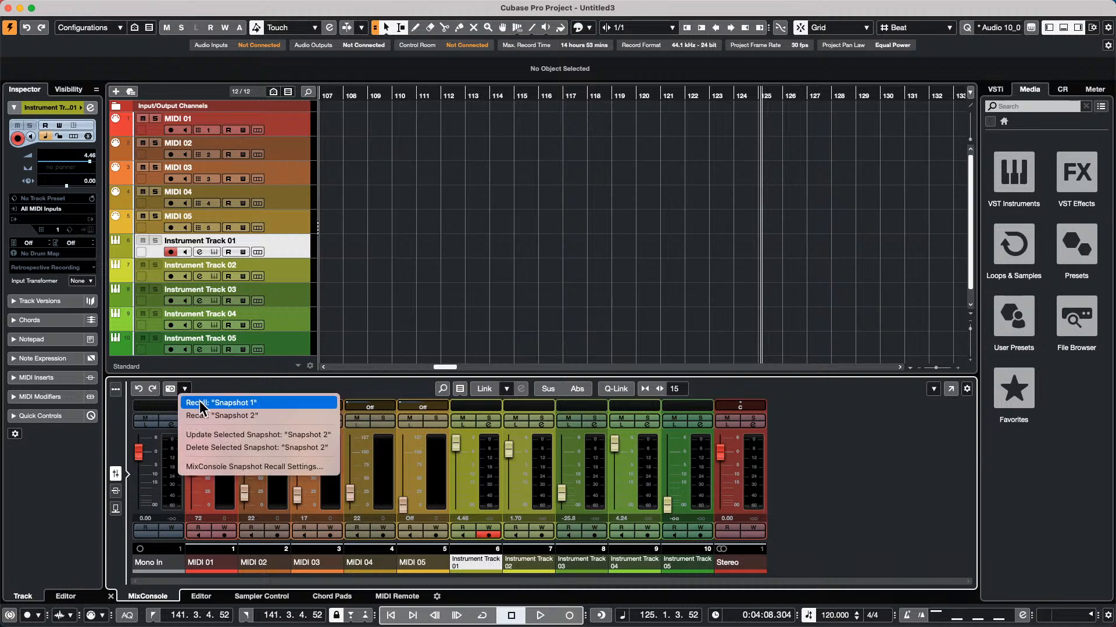
pyautogui.click(199, 404)
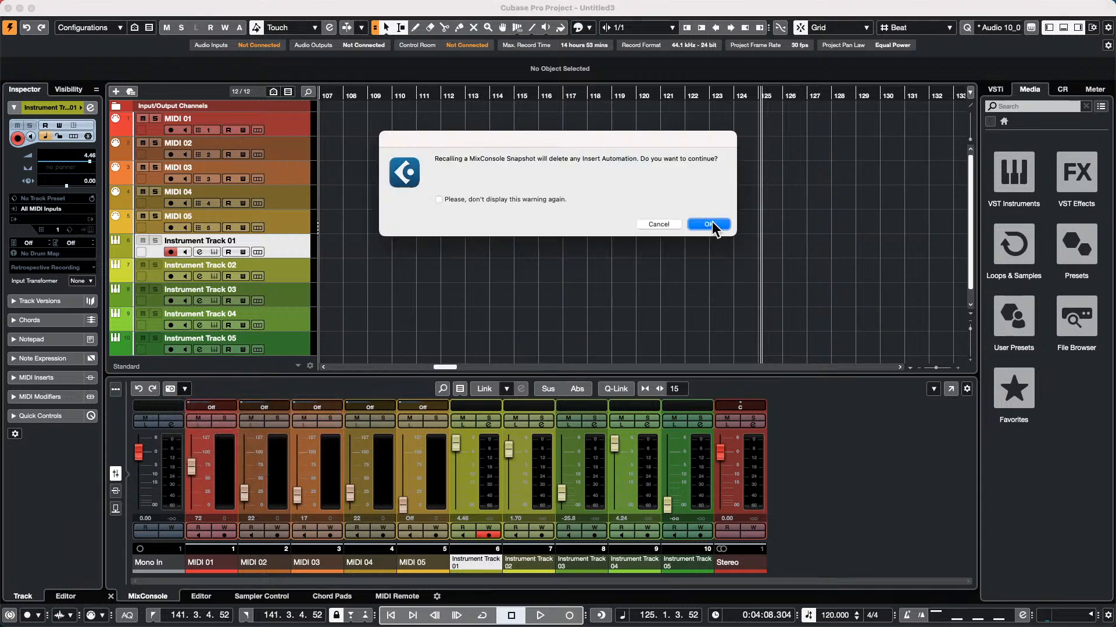
pyautogui.click(709, 224)
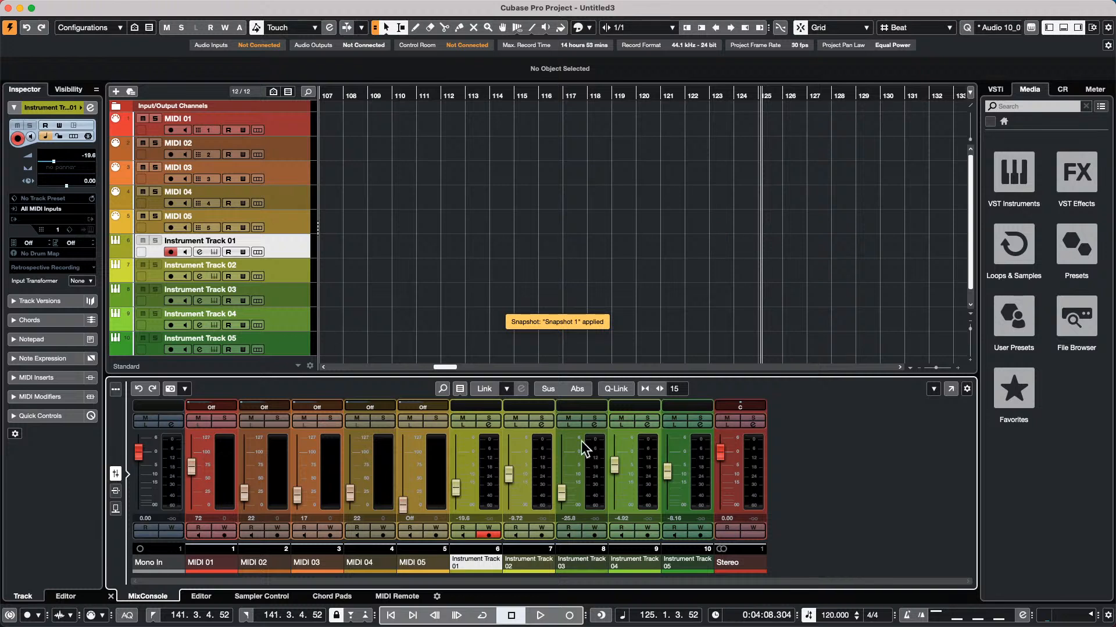
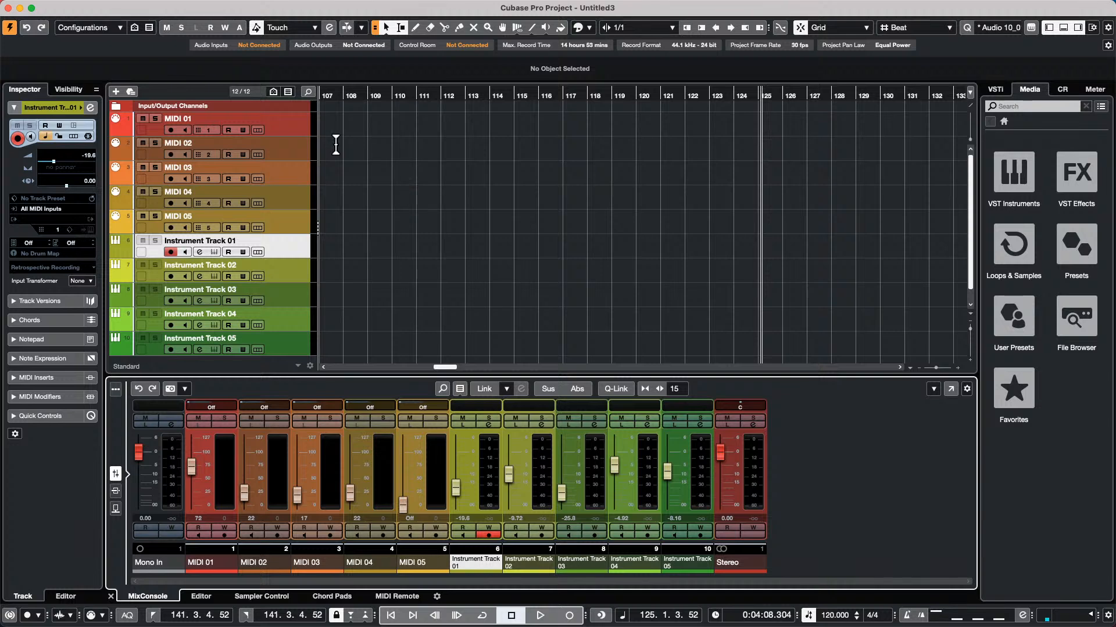
# Open the recent project jump off.cpr and activate it
pyautogui.click(80, 7)
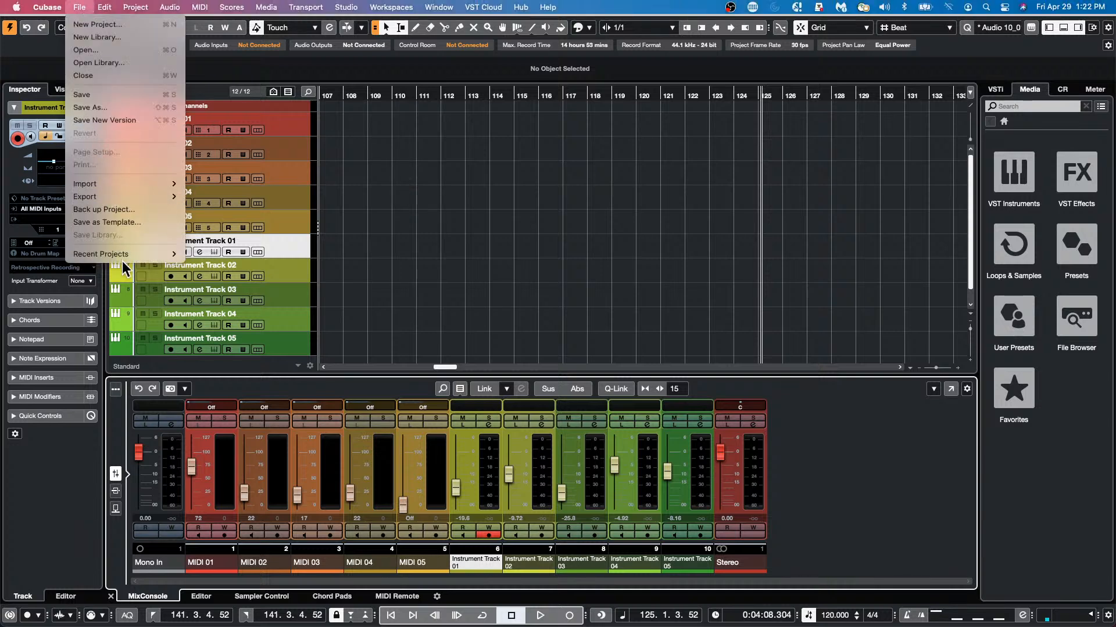
pyautogui.moveTo(124, 255)
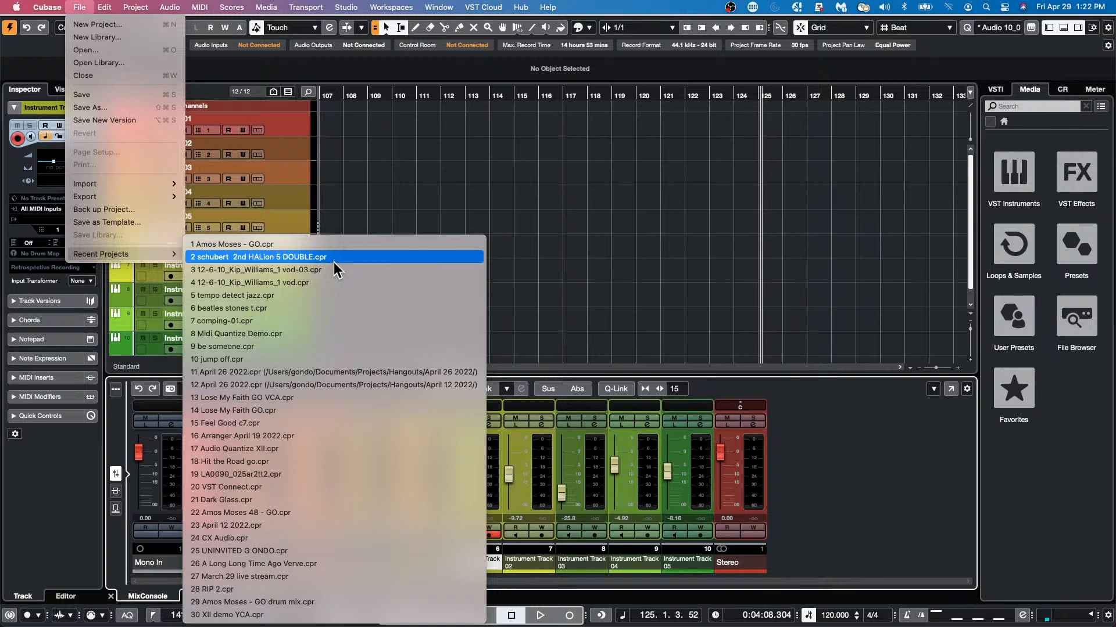
pyautogui.click(322, 360)
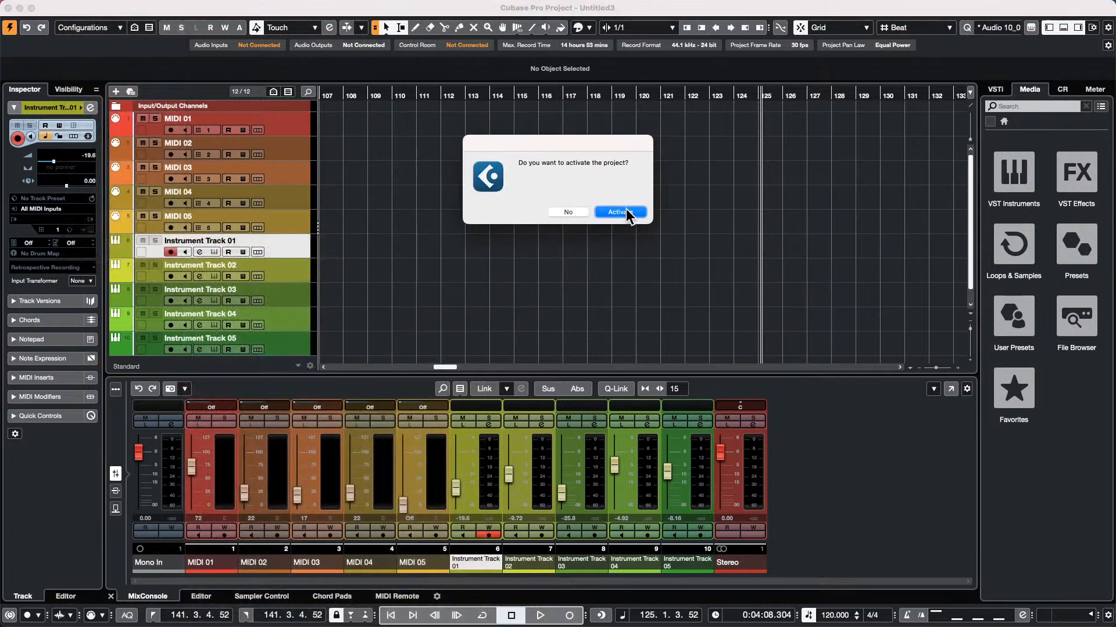
pyautogui.click(620, 212)
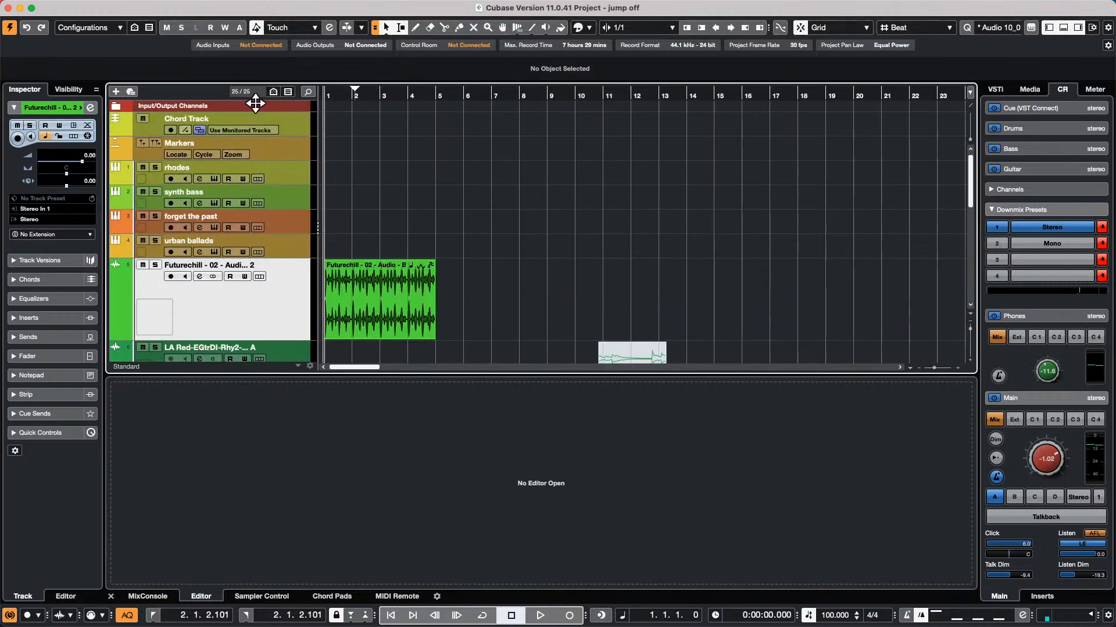
# Show the Chord Pads and place C, F, G7, Amin and C on the Chord Track at bars 1 to 5
pyautogui.press('h')
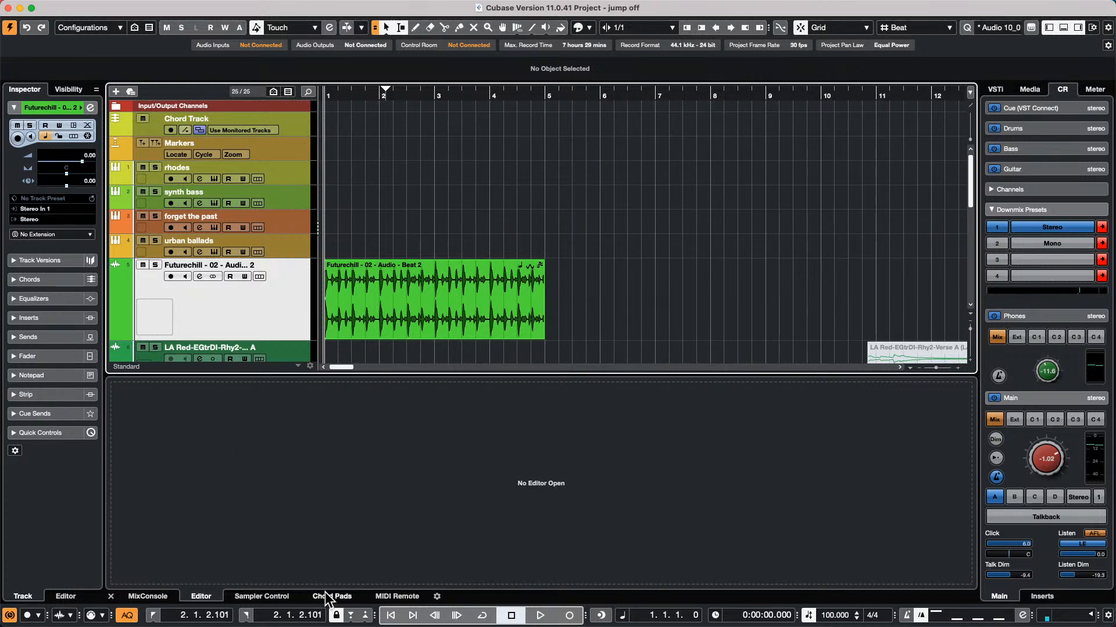
pyautogui.click(330, 596)
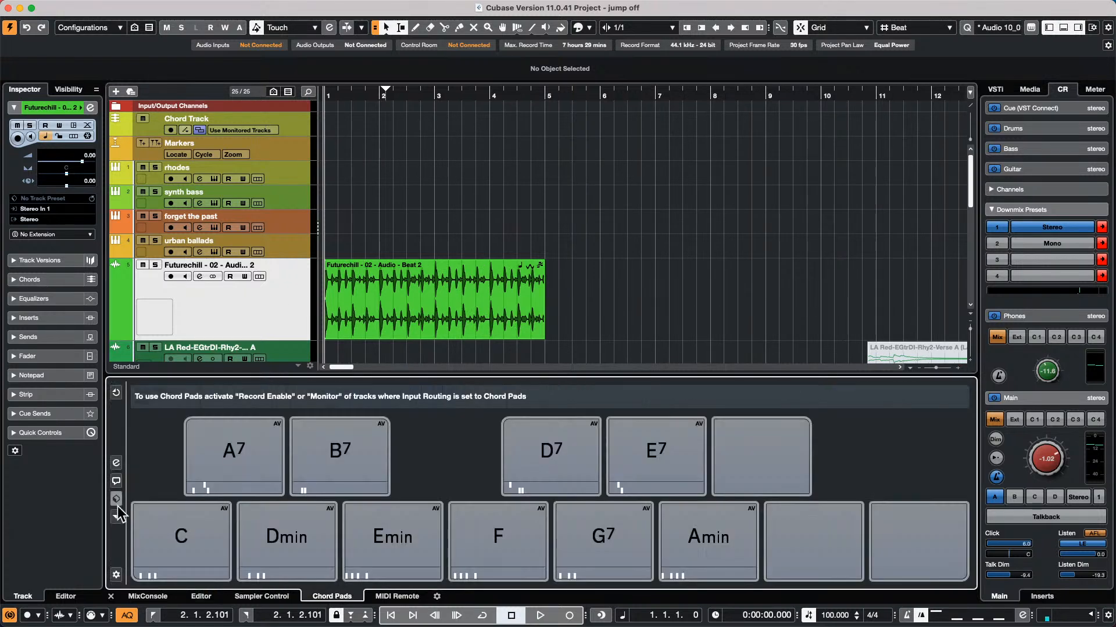
pyautogui.click(152, 538)
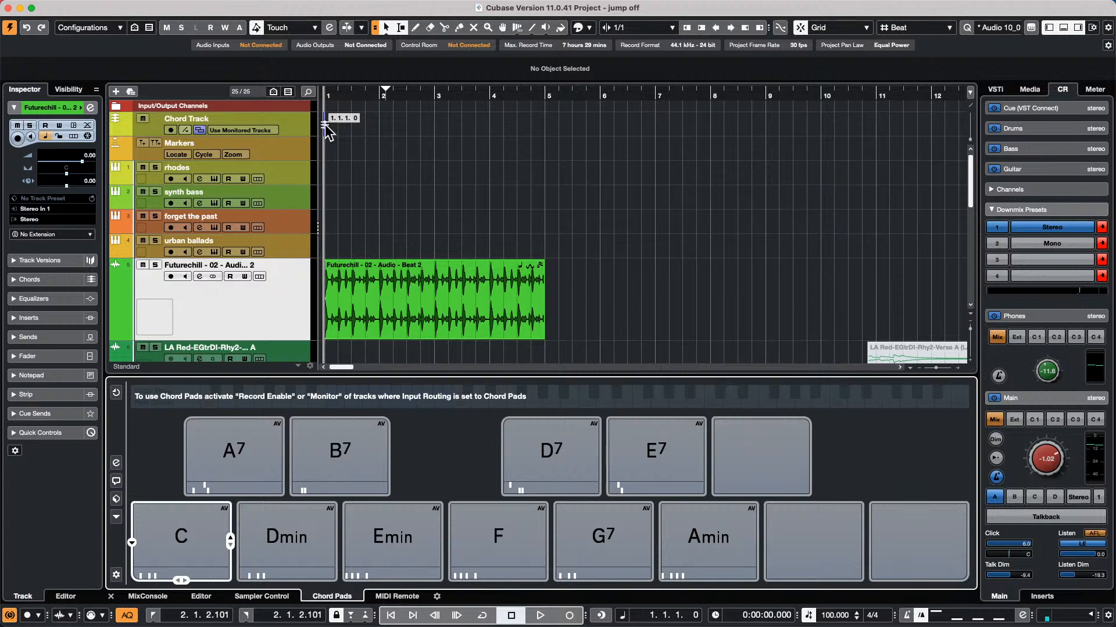
pyautogui.moveTo(328, 131)
pyautogui.mouseDown()
pyautogui.moveTo(322, 142)
pyautogui.moveTo(326, 123)
pyautogui.mouseUp()
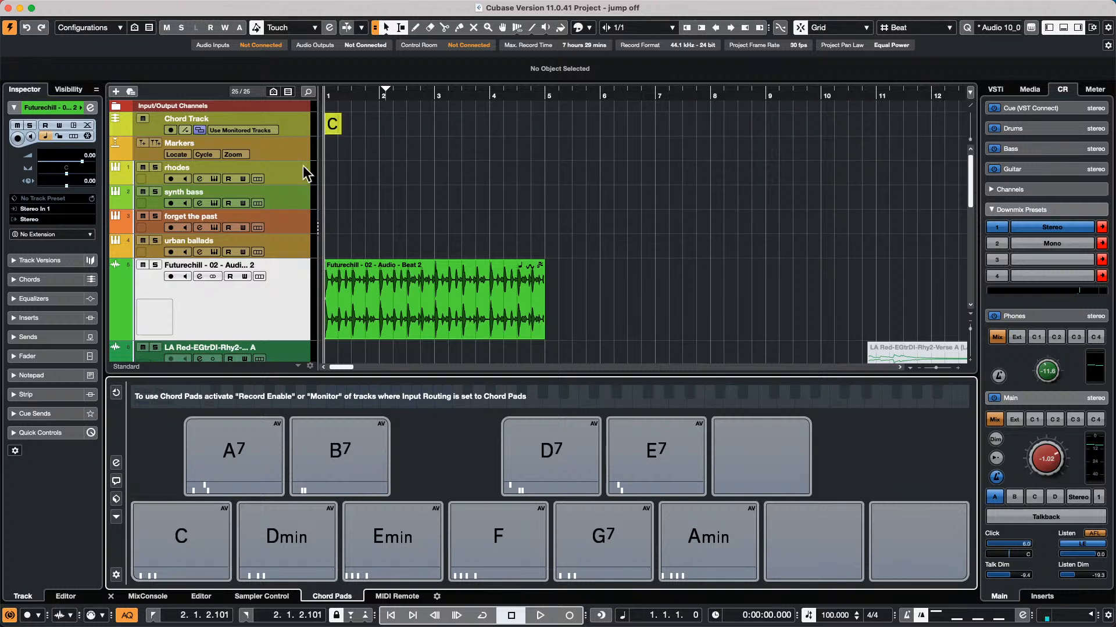
pyautogui.click(353, 532)
pyautogui.click(489, 534)
pyautogui.moveTo(490, 534); pyautogui.dragTo(380, 122)
pyautogui.moveTo(600, 536); pyautogui.dragTo(445, 124)
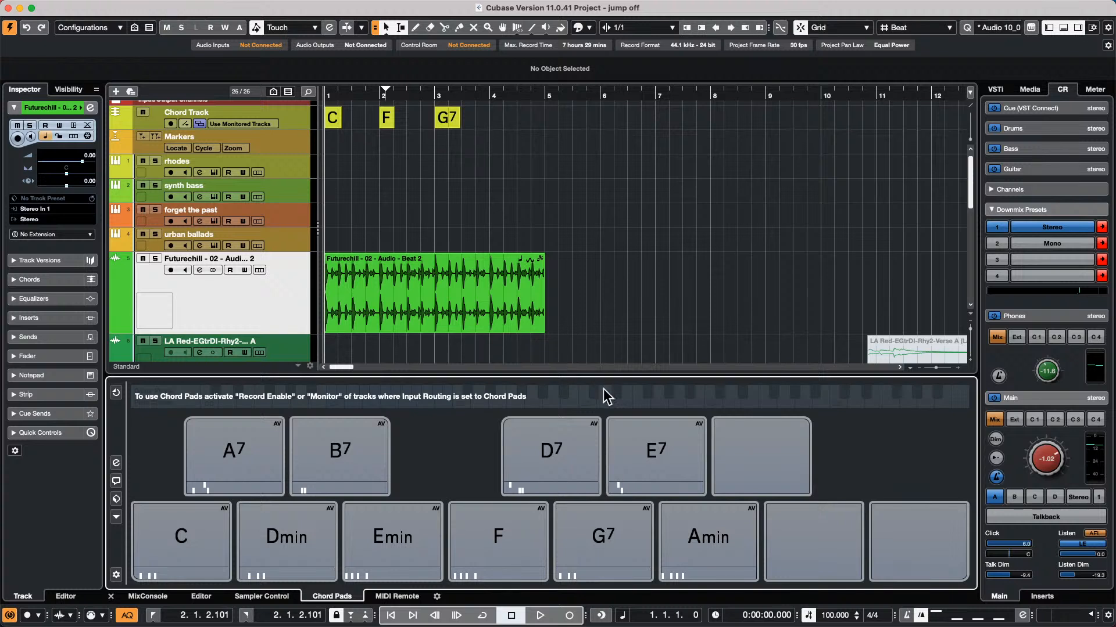
pyautogui.moveTo(724, 556); pyautogui.dragTo(499, 111)
pyautogui.click(173, 543)
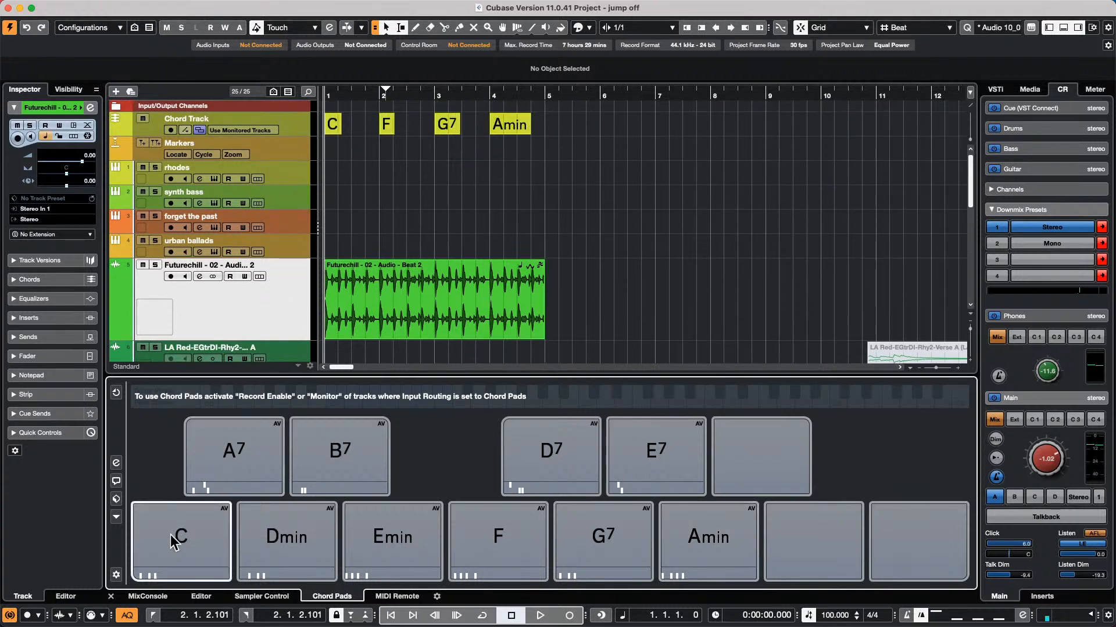
pyautogui.moveTo(173, 543); pyautogui.dragTo(543, 122)
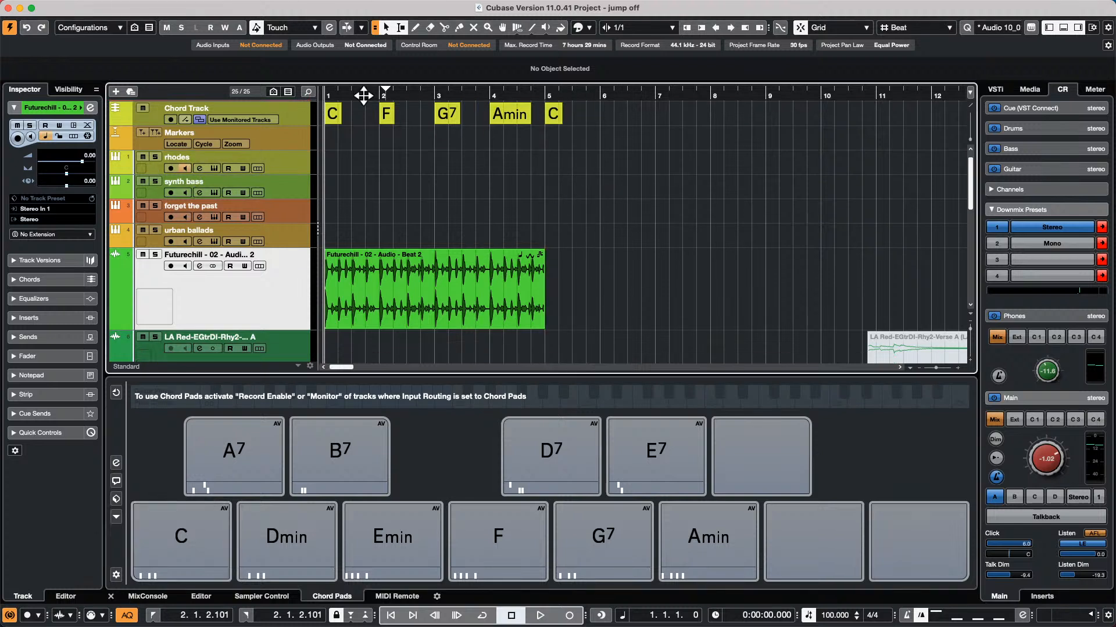
# Briefly play the chord progression from the start, and return the cursor to the project start
pyautogui.press('space')
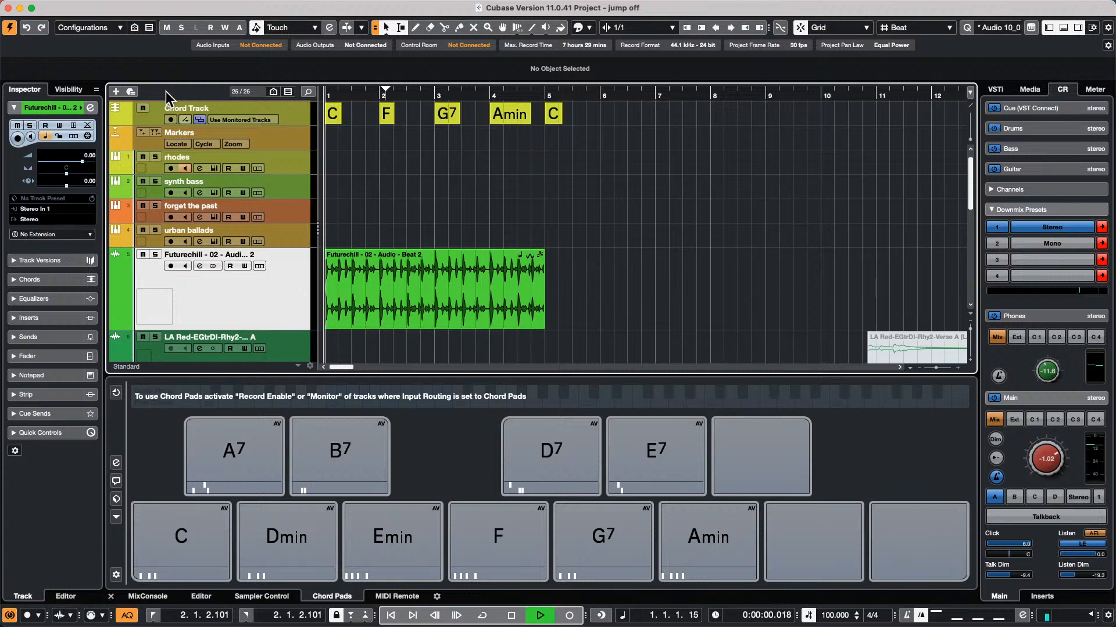
pyautogui.press('space')
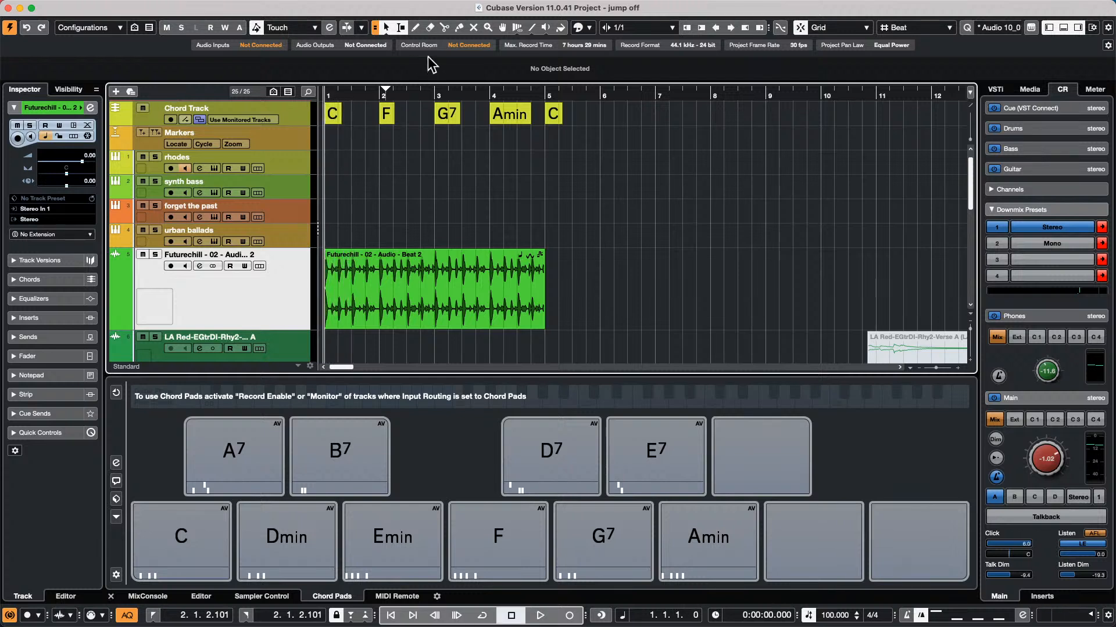
pyautogui.click(351, 92)
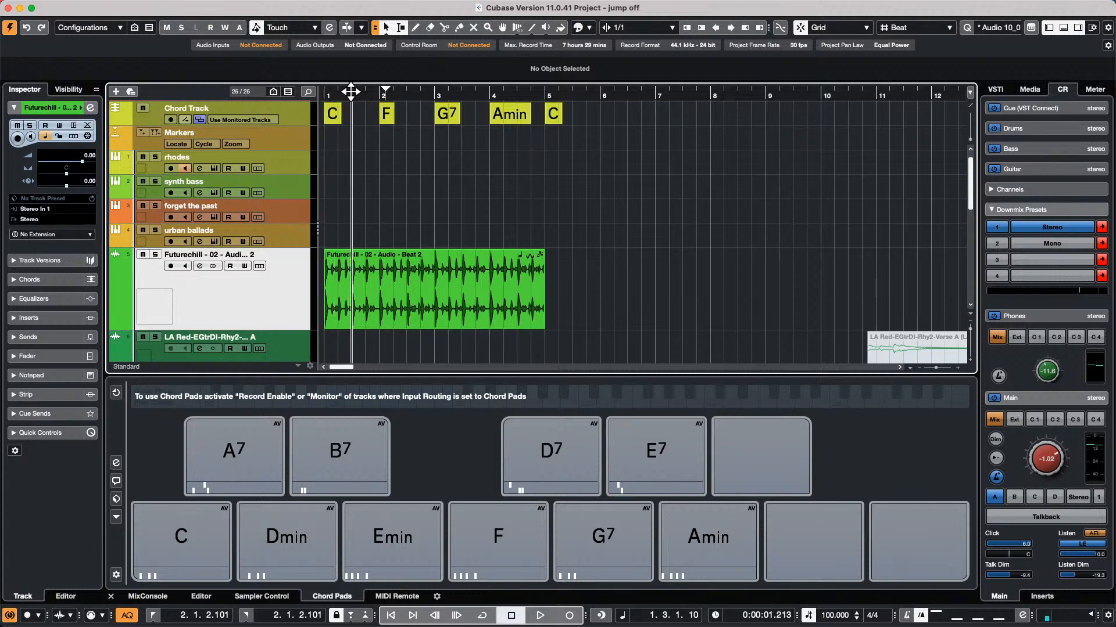
pyautogui.press('Home')
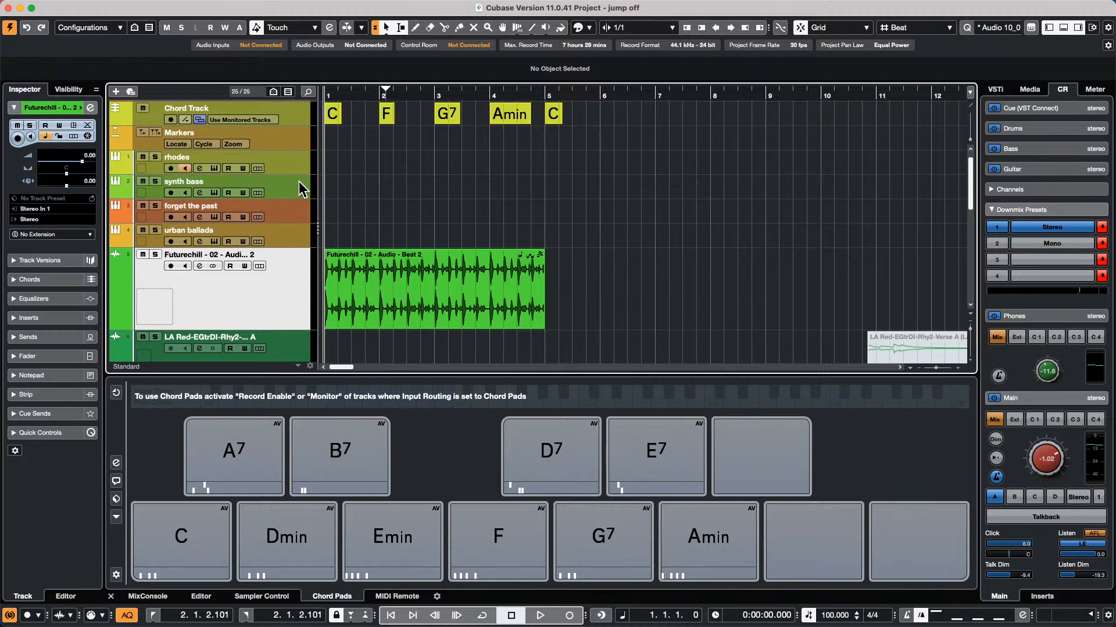
# Select the rhodes track, activate the Chord Pads for it, and briefly play the chord progression
pyautogui.click(305, 168)
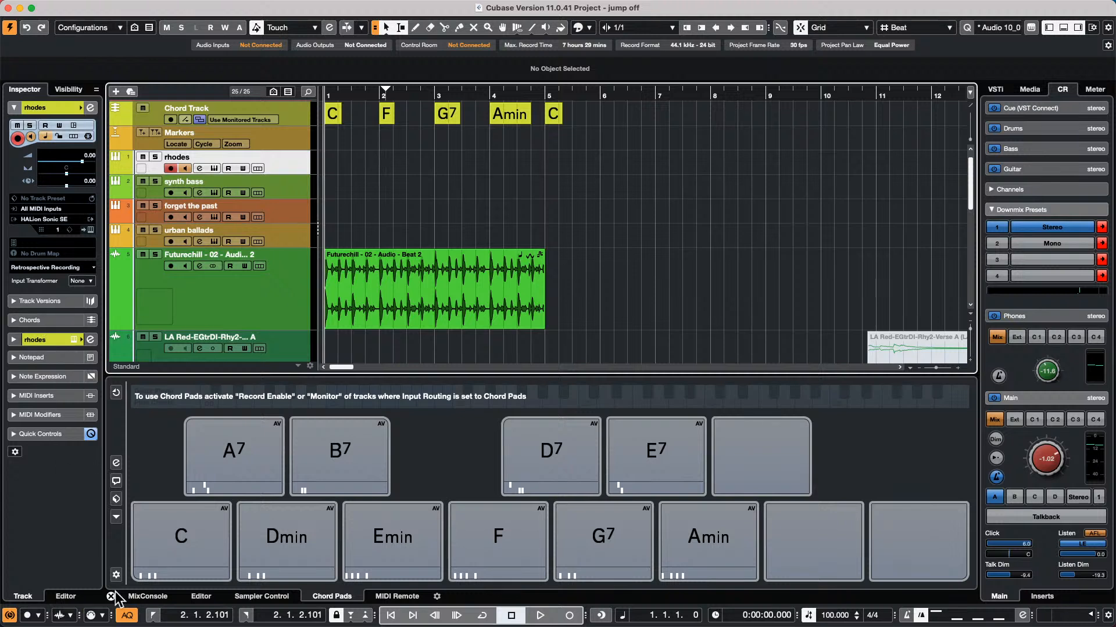
pyautogui.click(119, 396)
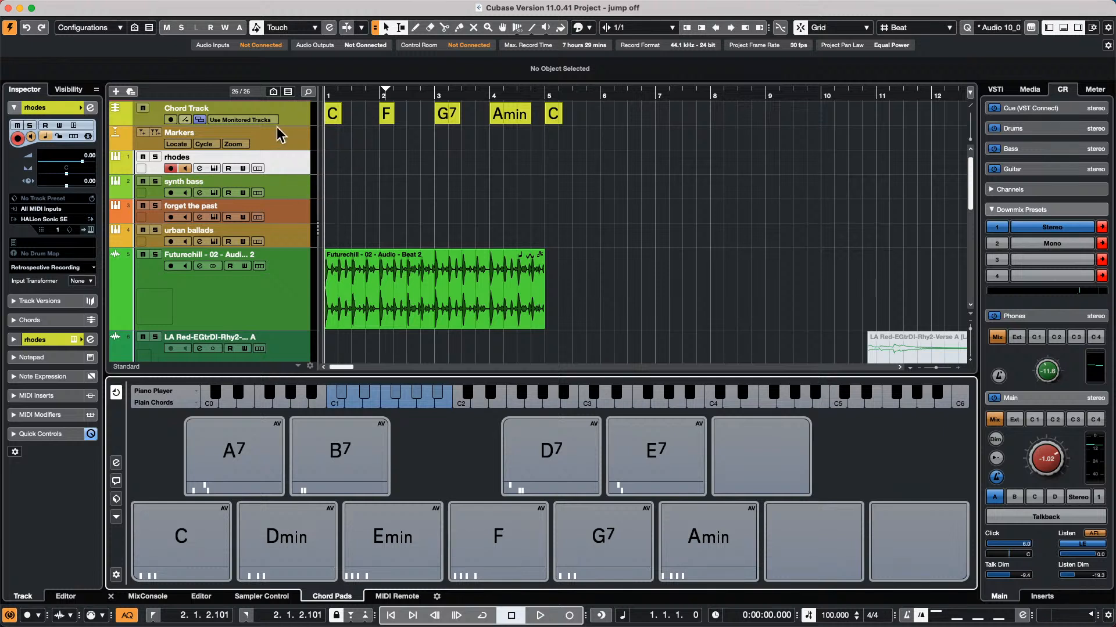
pyautogui.press('space')
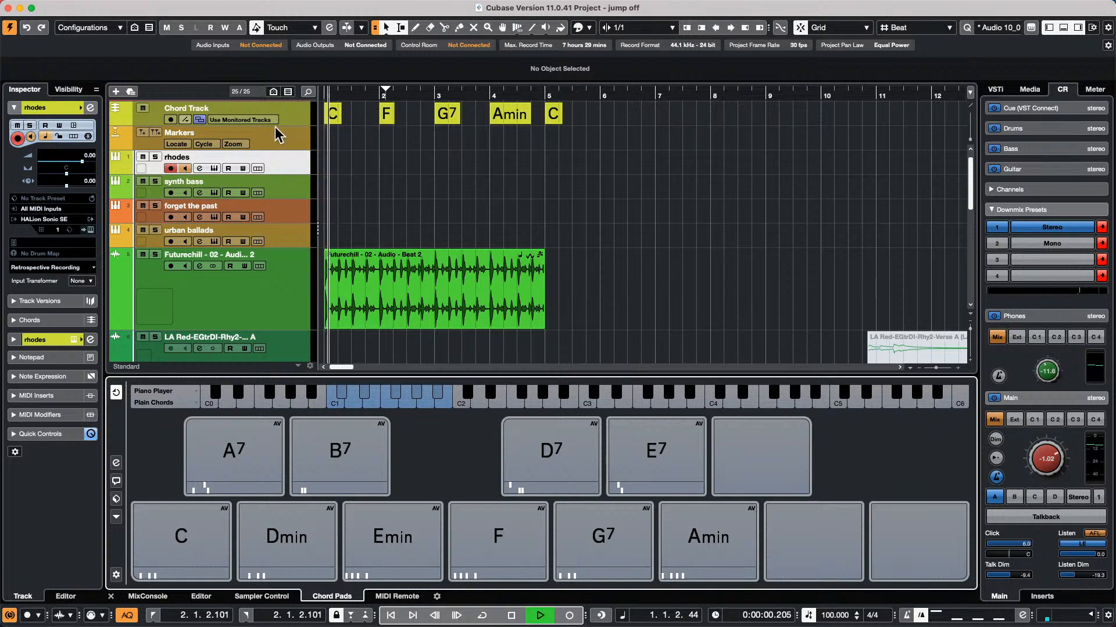
pyautogui.press('space')
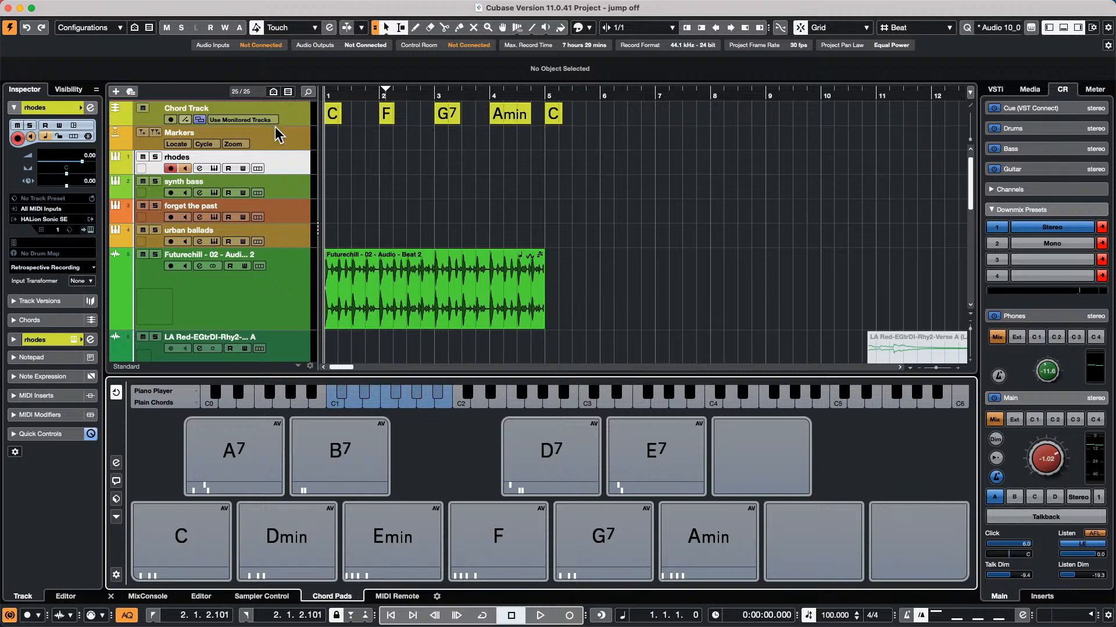
# Assign the Steinberg UR24C to the Yamaha HS7 monitor channel in the Control Room connections, and check the output connections
pyautogui.click(336, 6)
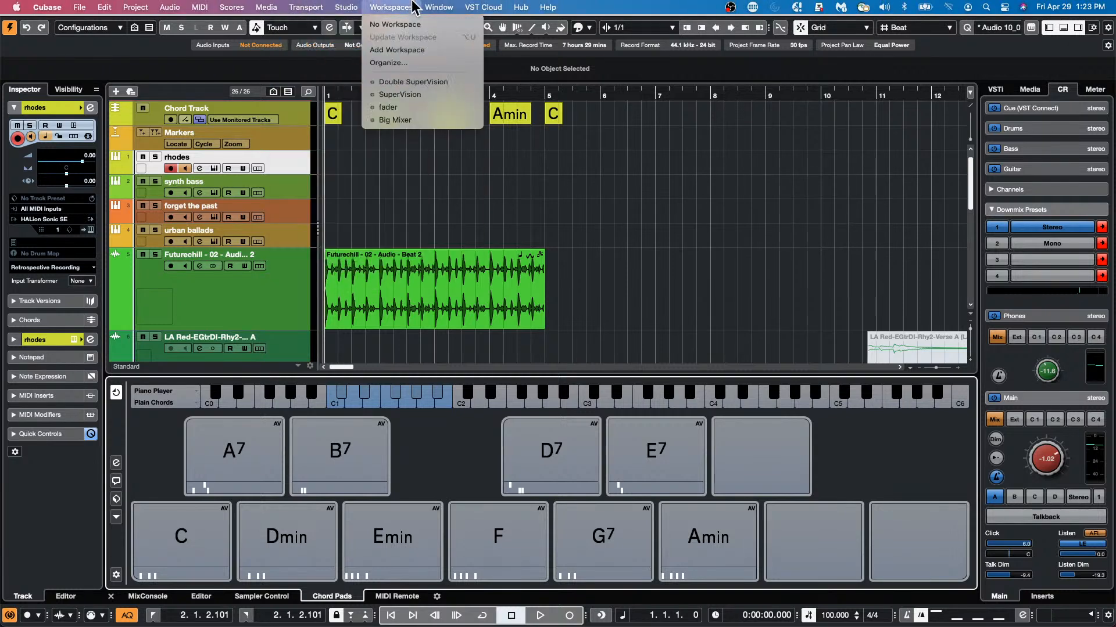
pyautogui.click(358, 26)
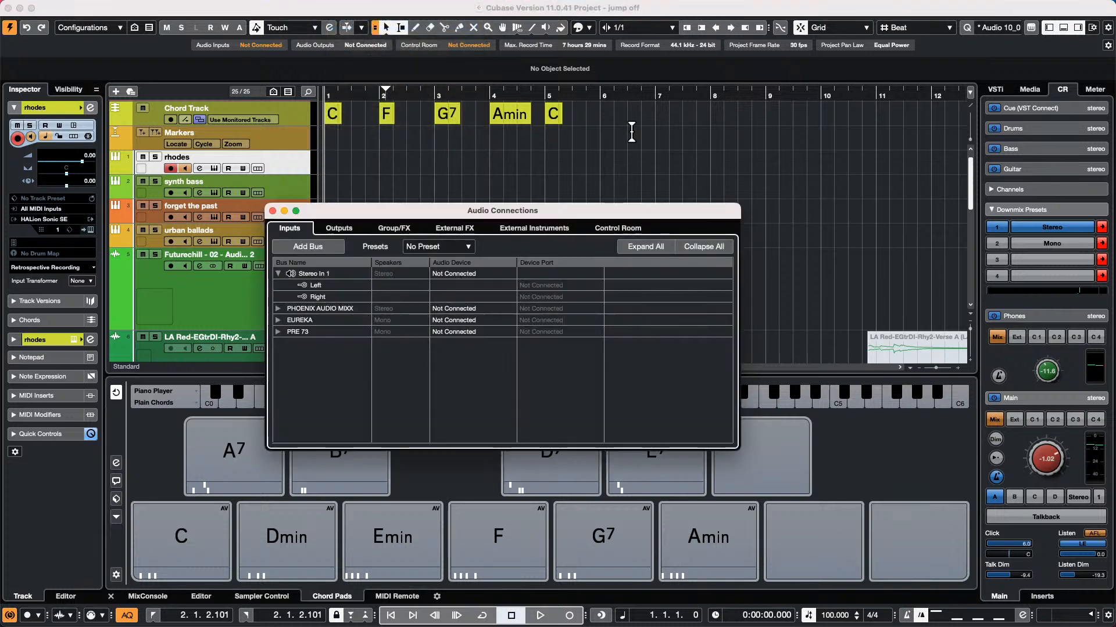
pyautogui.click(619, 228)
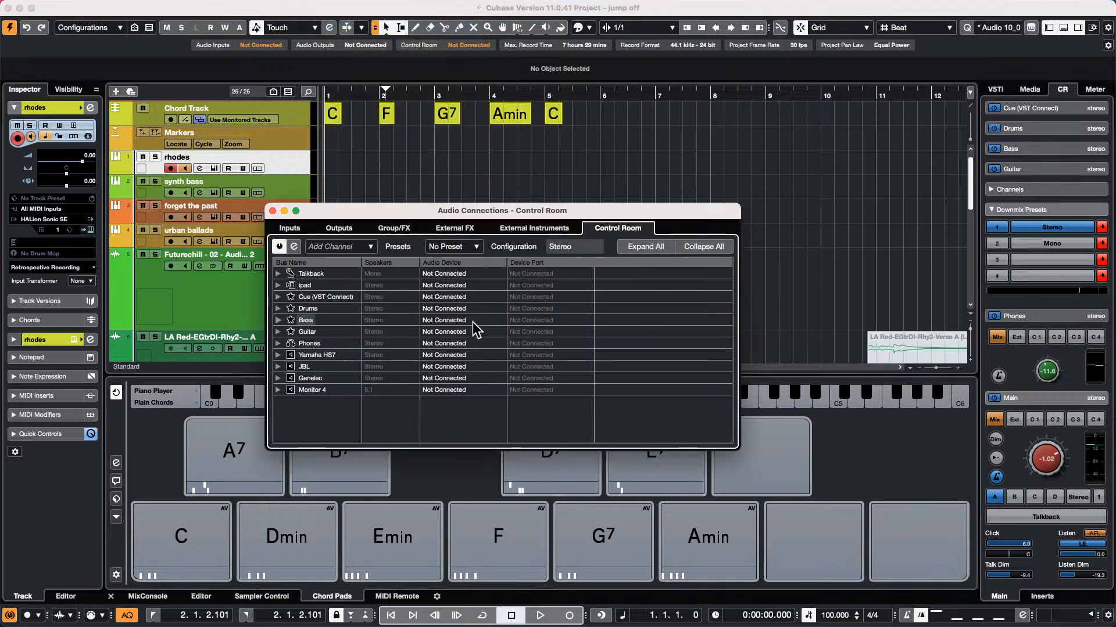
pyautogui.click(277, 355)
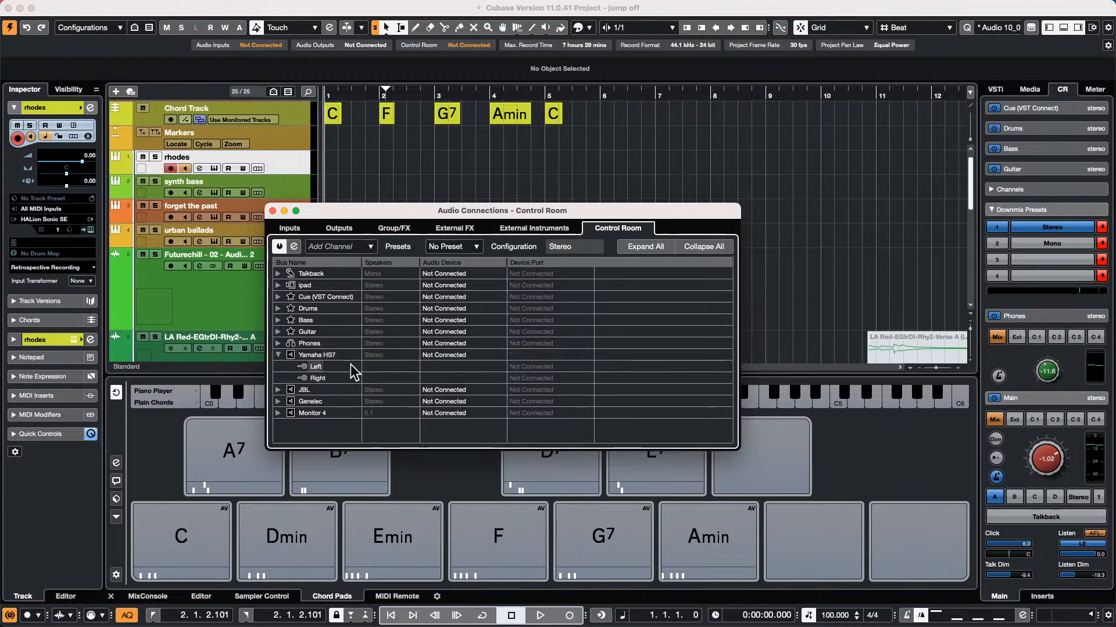
pyautogui.click(447, 355)
pyautogui.click(475, 386)
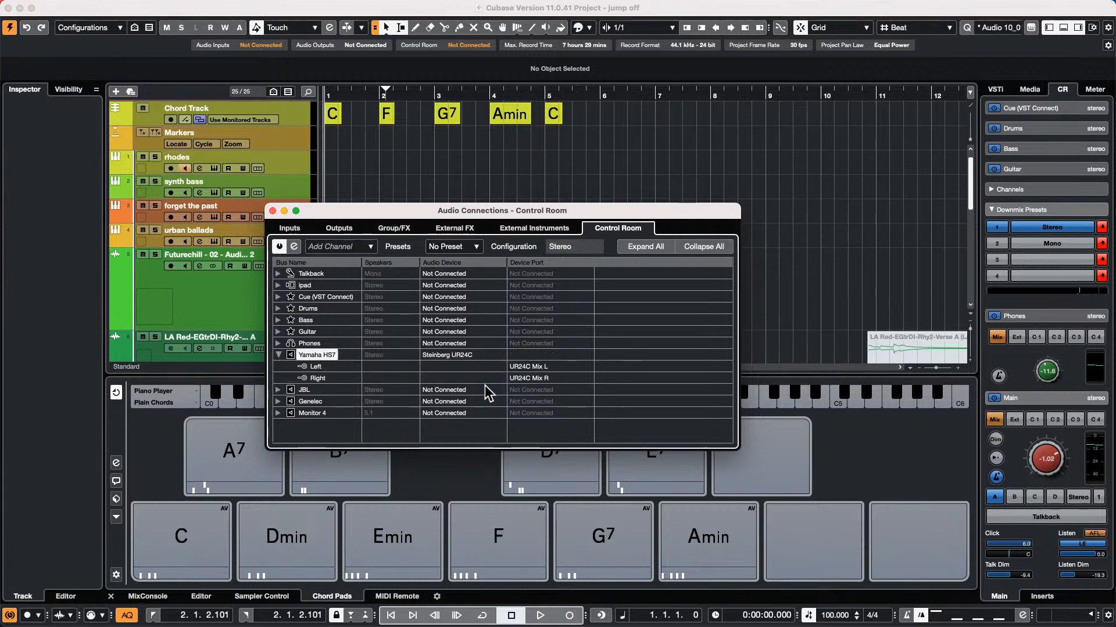
pyautogui.click(342, 230)
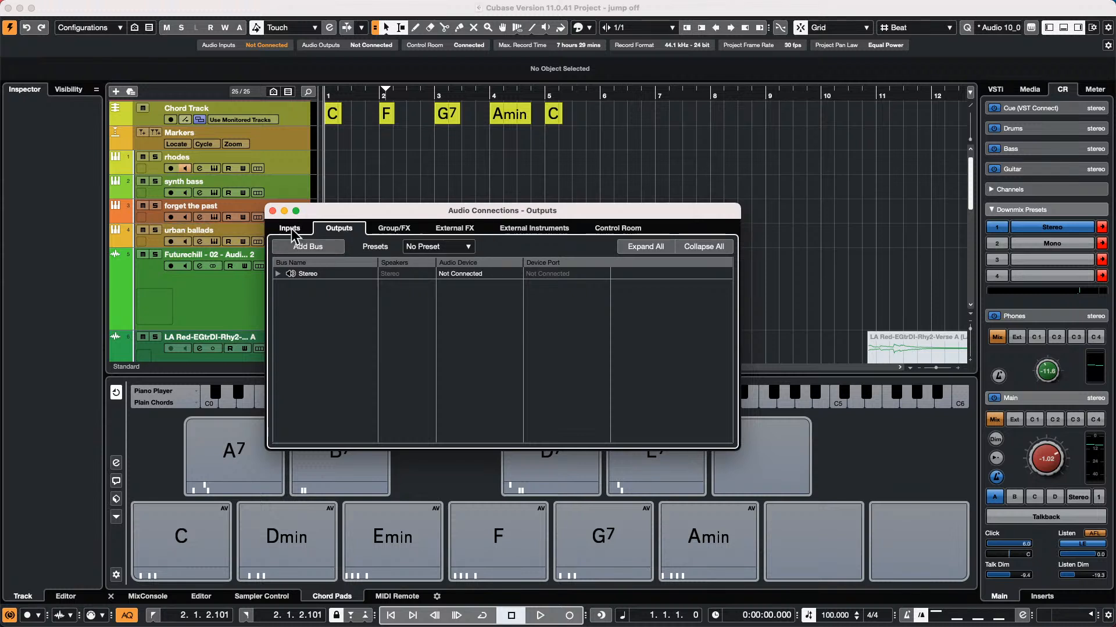
pyautogui.click(273, 211)
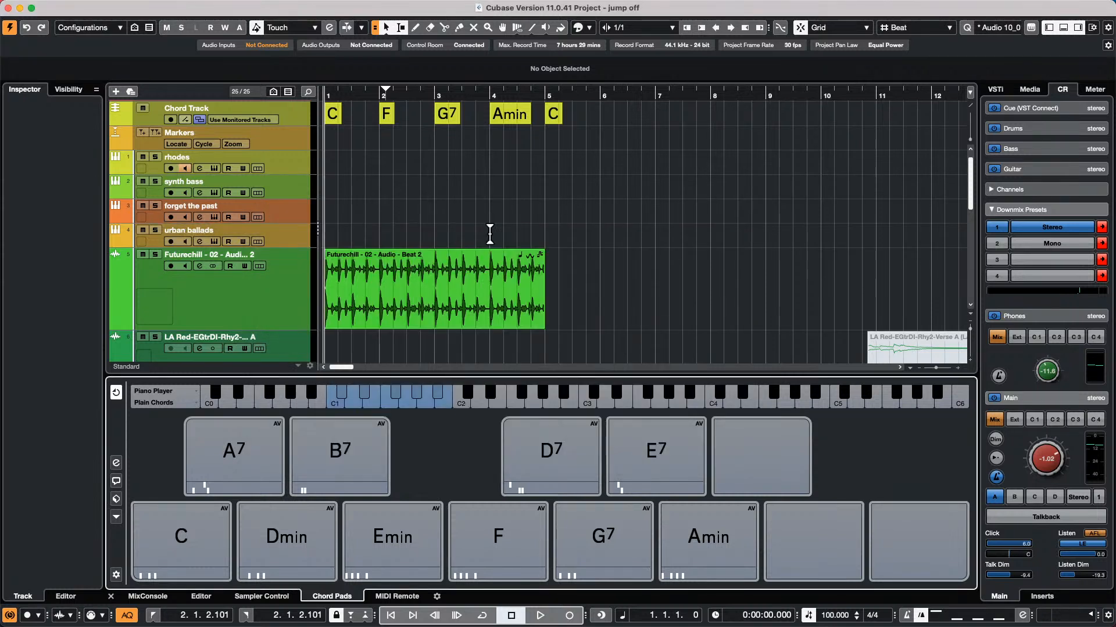
# Set the locators to the Futurechill beat event at bars 1 to 5 and turn on cycle playback
pyautogui.press('space')
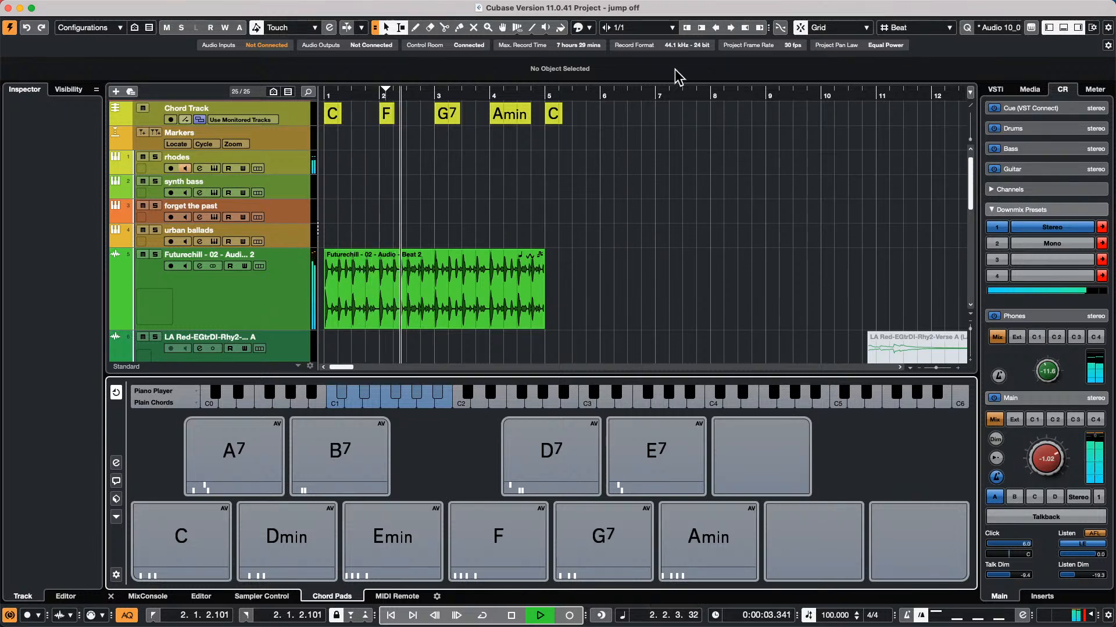
pyautogui.click(455, 317)
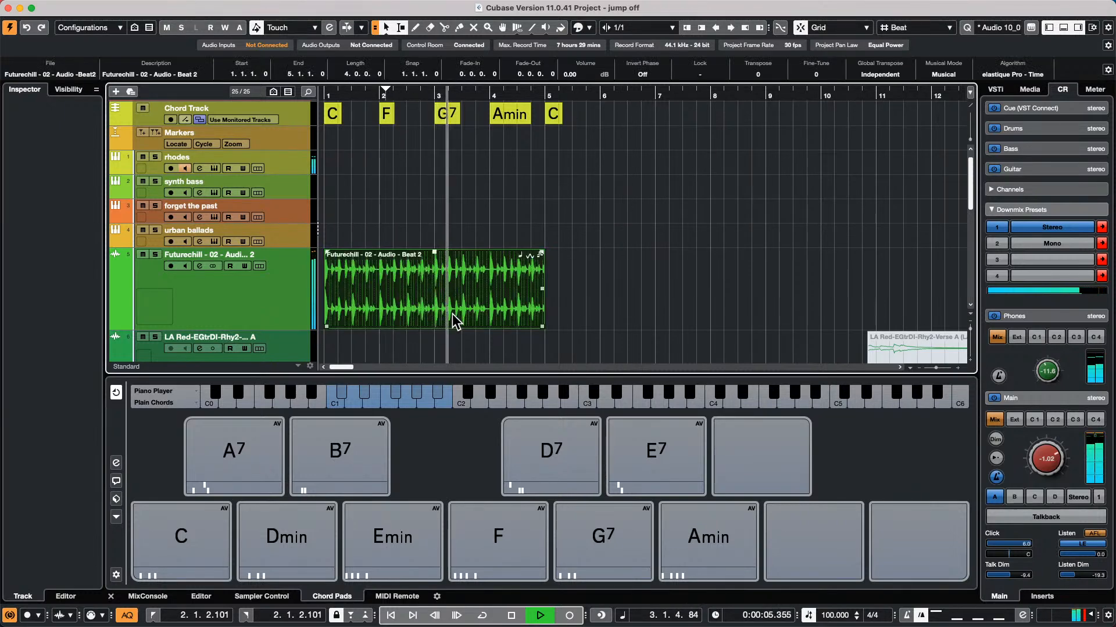
pyautogui.press('p')
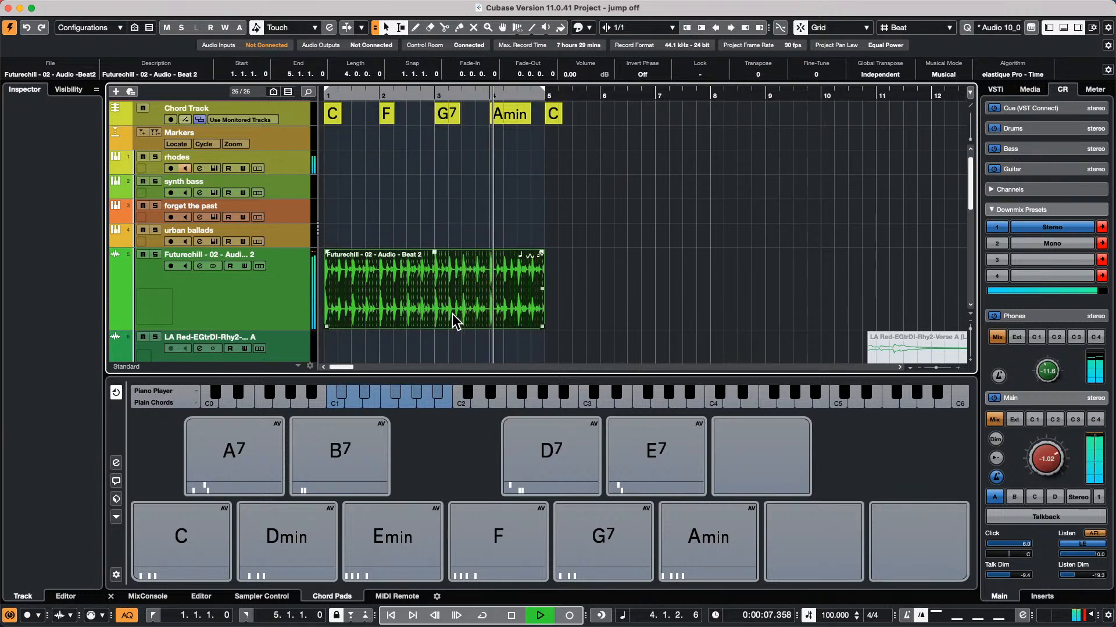
pyautogui.press('KP_Divide')
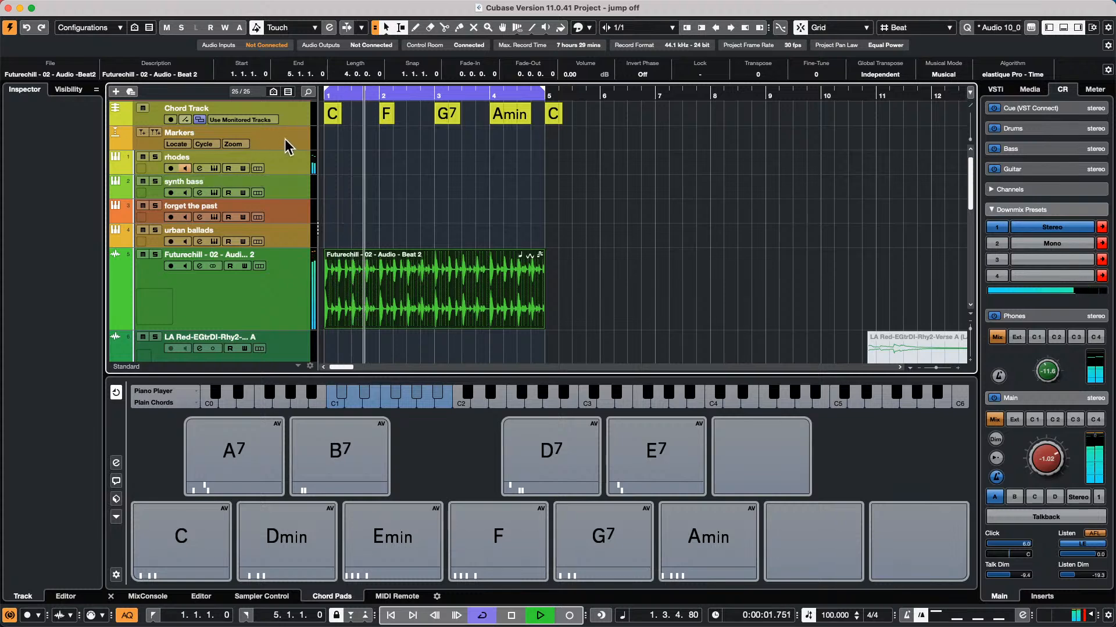
# Move the Transpose Track up the track list to sit directly below the Markers track
pyautogui.scroll(-5, 276, 189)
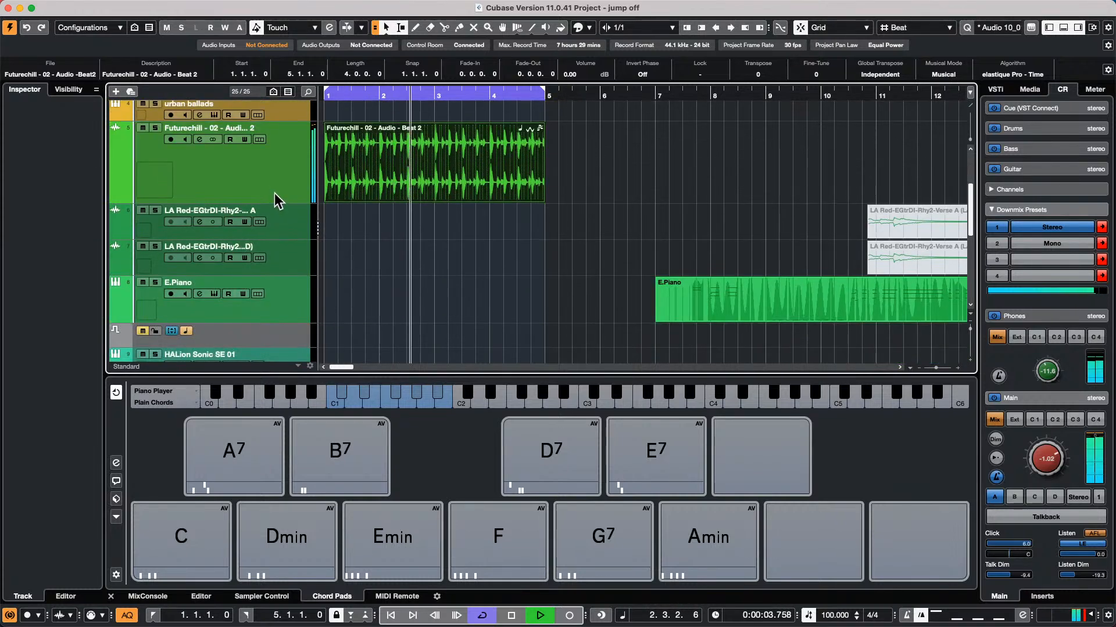
pyautogui.scroll(-6, 274, 193)
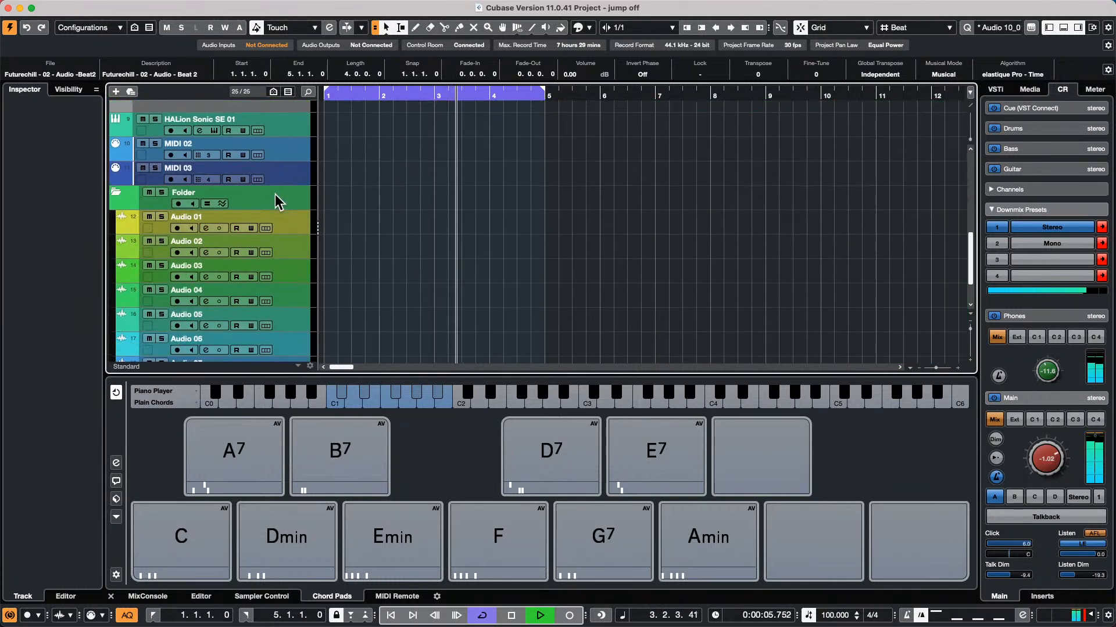
pyautogui.scroll(-2, 275, 194)
pyautogui.scroll(6, 276, 193)
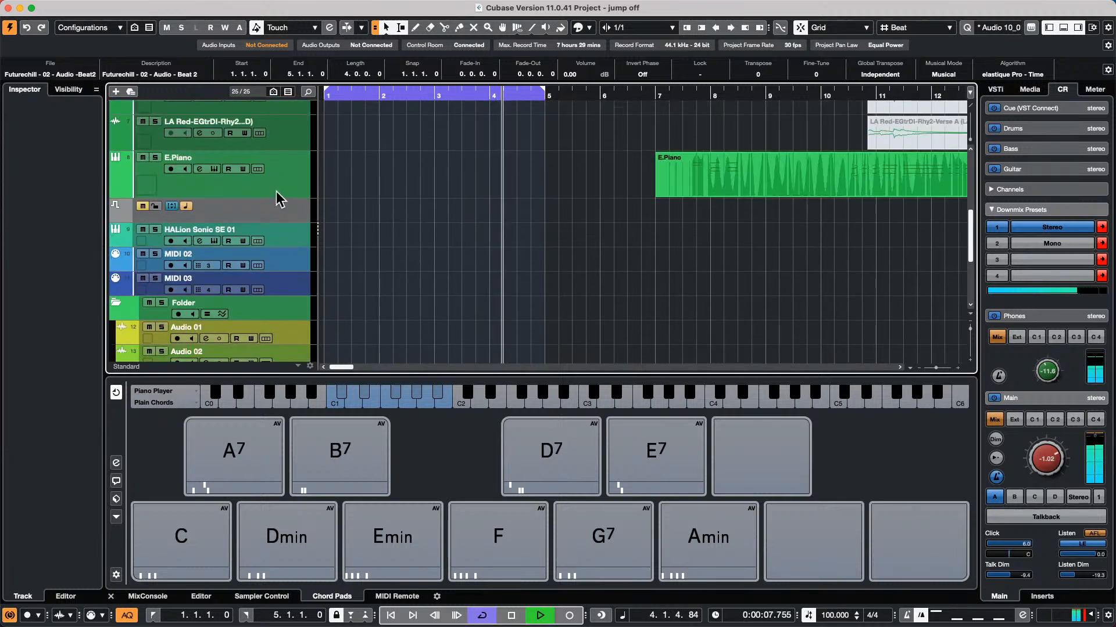
pyautogui.moveTo(269, 211); pyautogui.dragTo(287, 110)
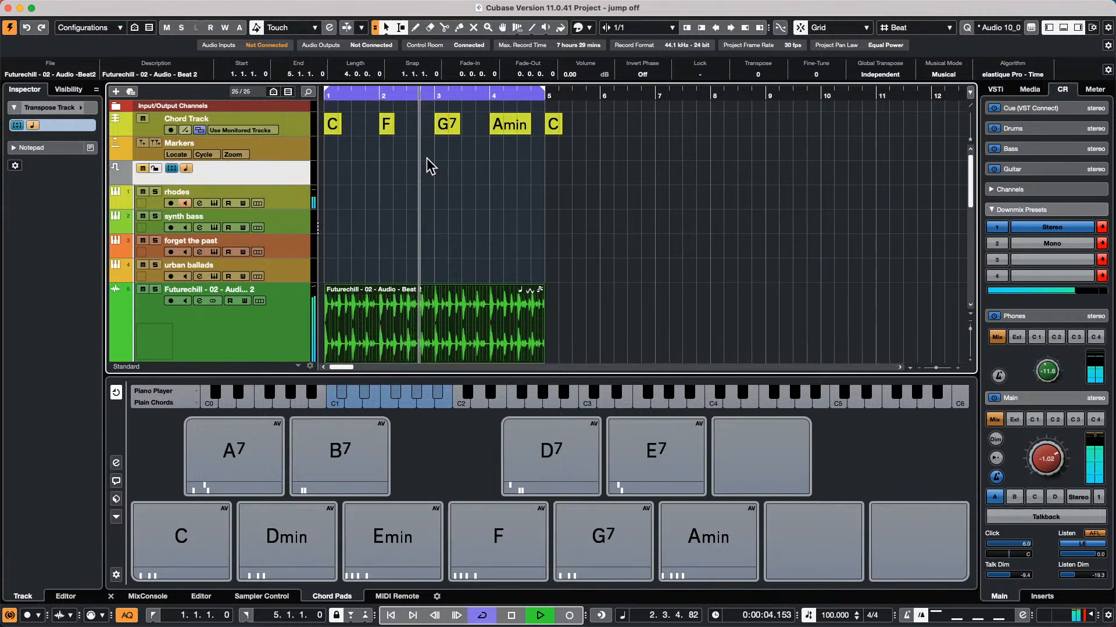
# Draw a transpose event at bar 1 on the Transpose Track, and return to the Object Selection tool
pyautogui.rightClick(364, 183)
pyautogui.click(388, 186)
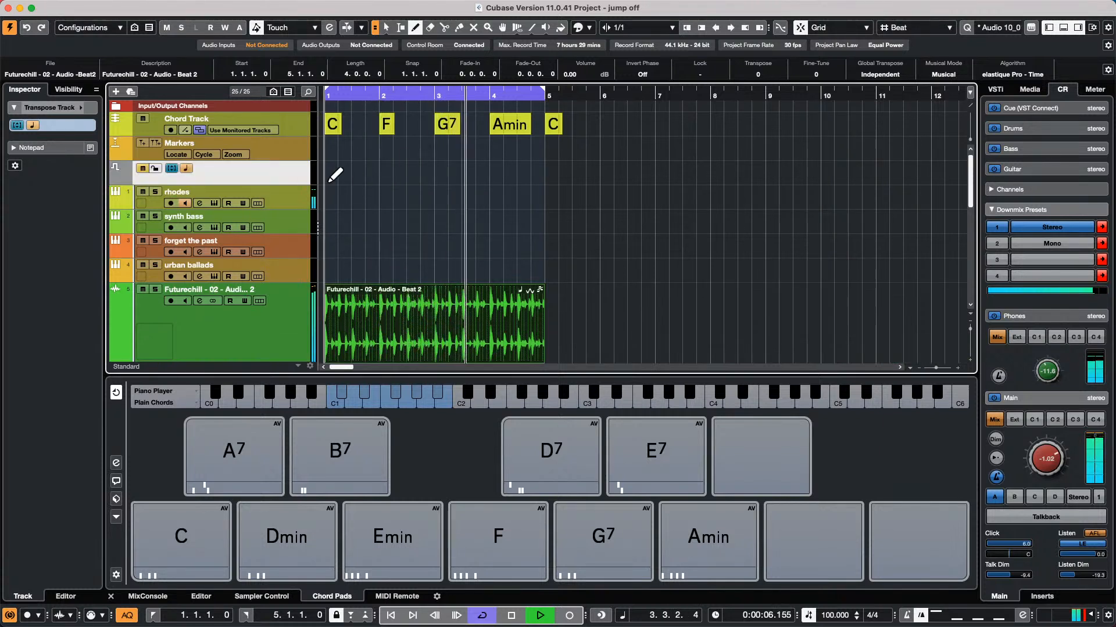
pyautogui.click(334, 174)
pyautogui.press('1')
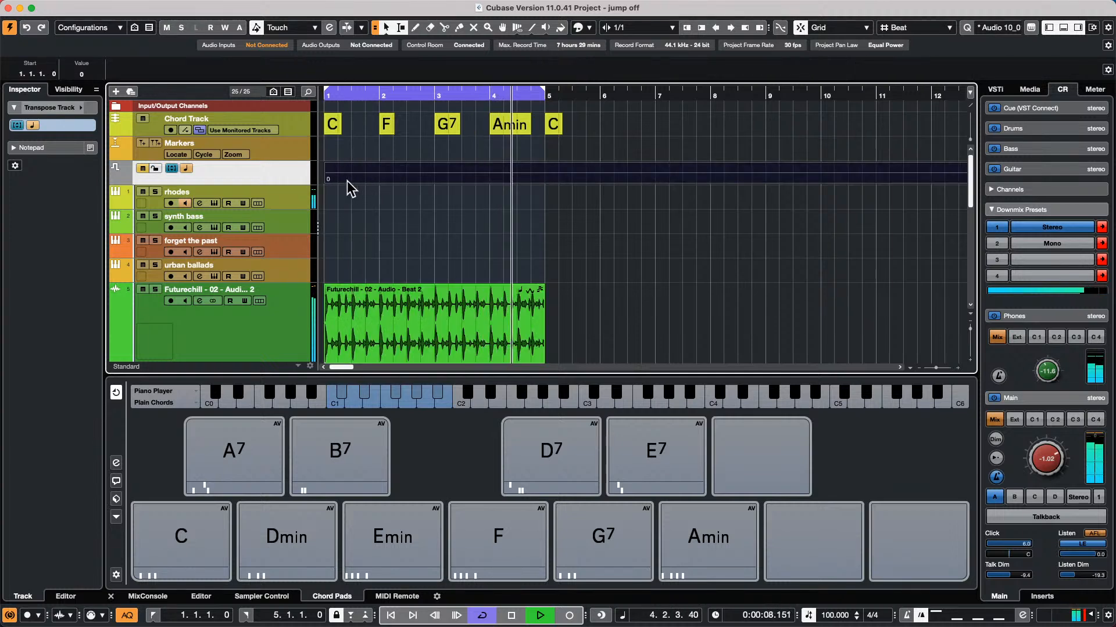
# Set the transpose event at bar 1 to -2 and briefly replay the cycle from the start
pyautogui.scroll(-1, 347, 181)
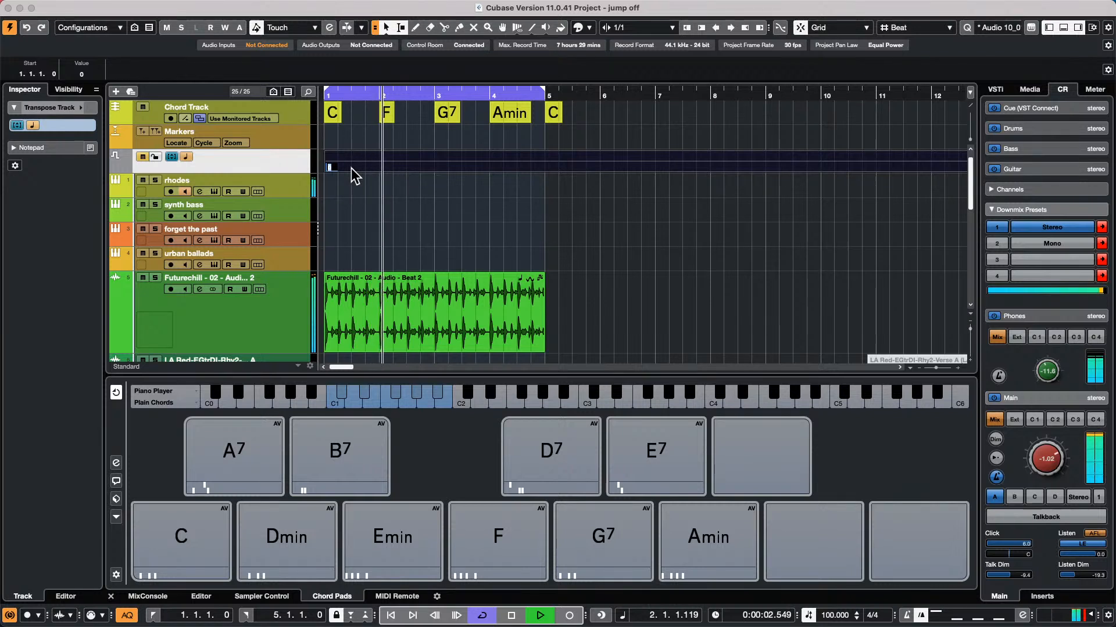
pyautogui.moveTo(330, 168); pyautogui.dragTo(330, 175)
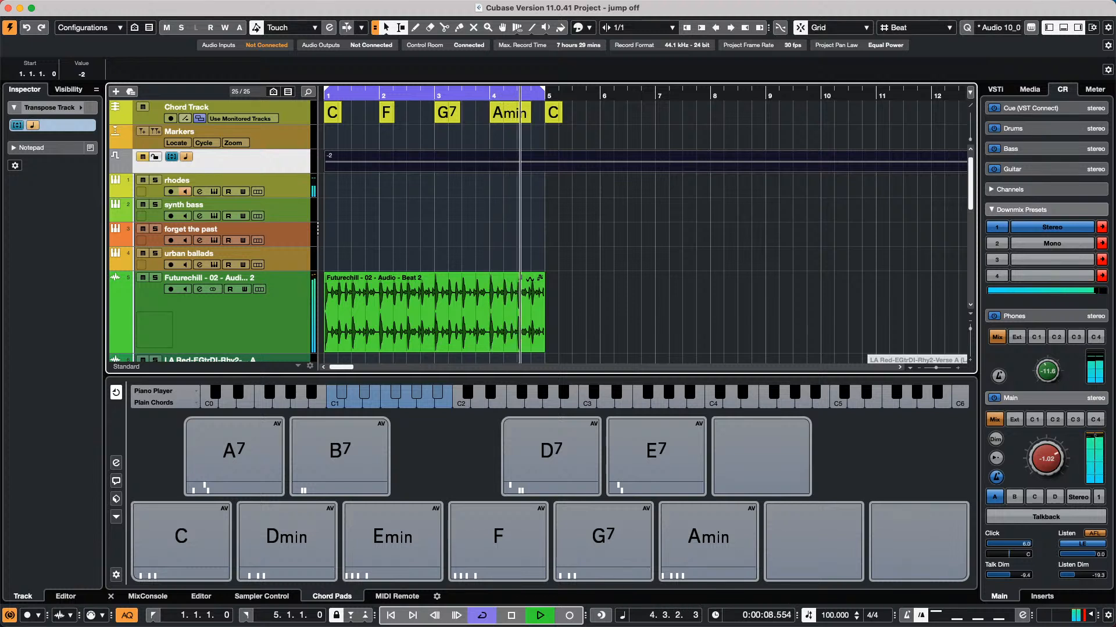
pyautogui.press('space')
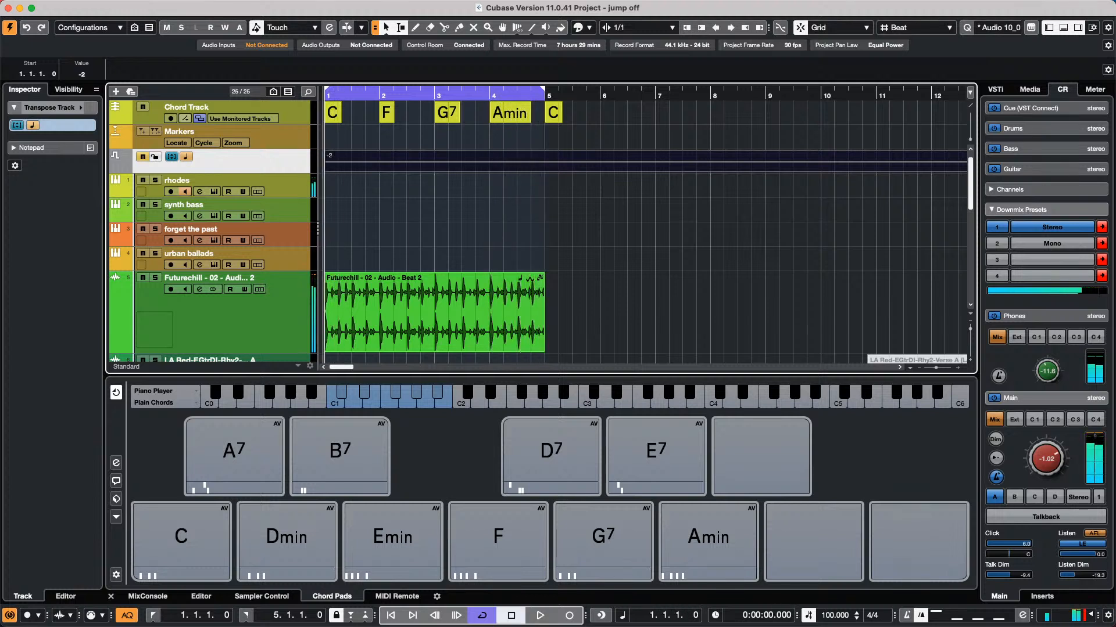
pyautogui.press('space')
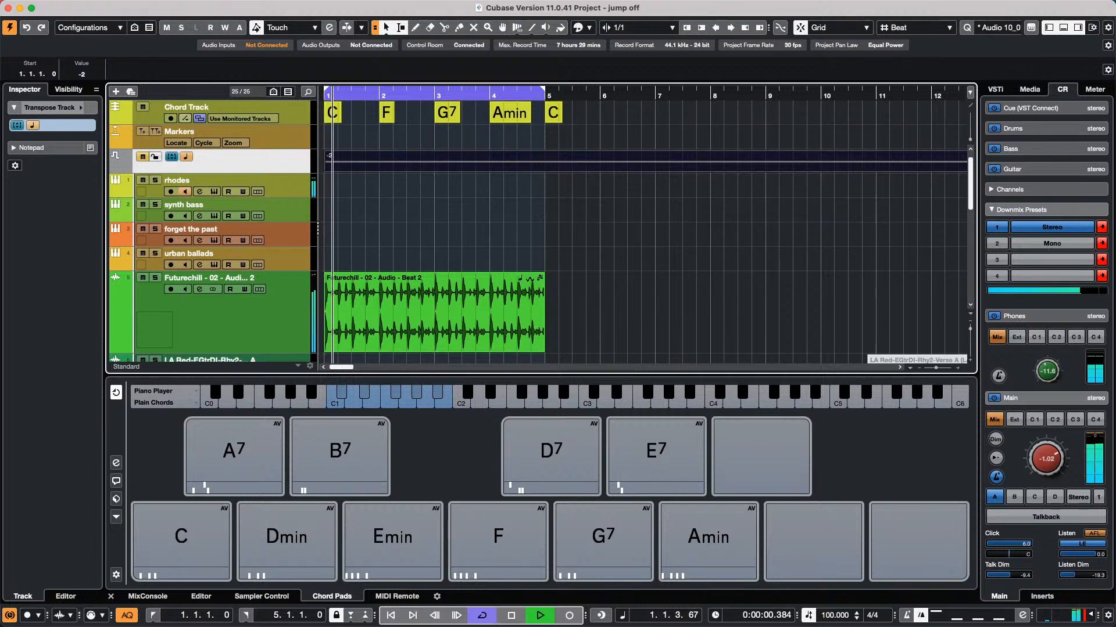
pyautogui.press('space')
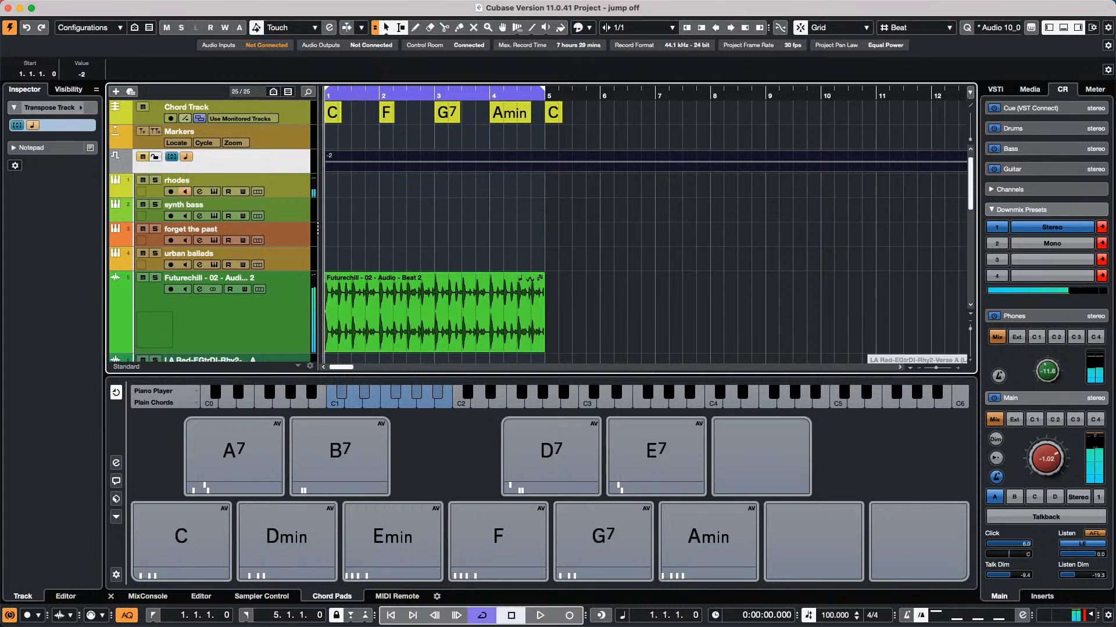
# Copy the C, F, G7 and Amin chord events from the Chord Track onto the rhodes track as MIDI parts
pyautogui.moveTo(534, 112); pyautogui.dragTo(301, 104)
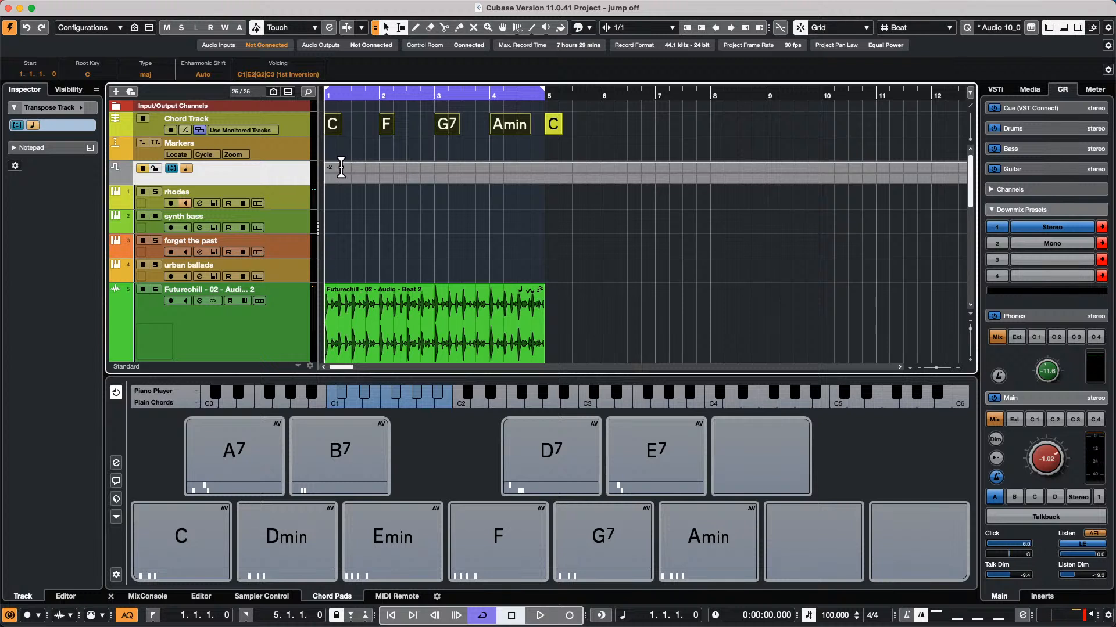
pyautogui.click(332, 124)
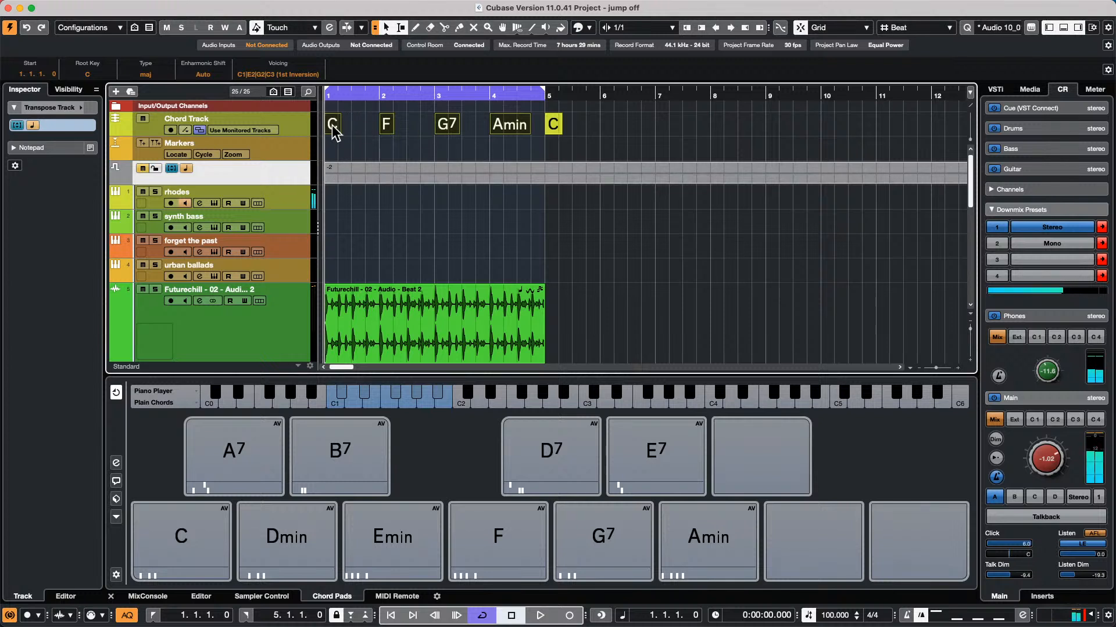
pyautogui.moveTo(332, 124); pyautogui.dragTo(333, 202)
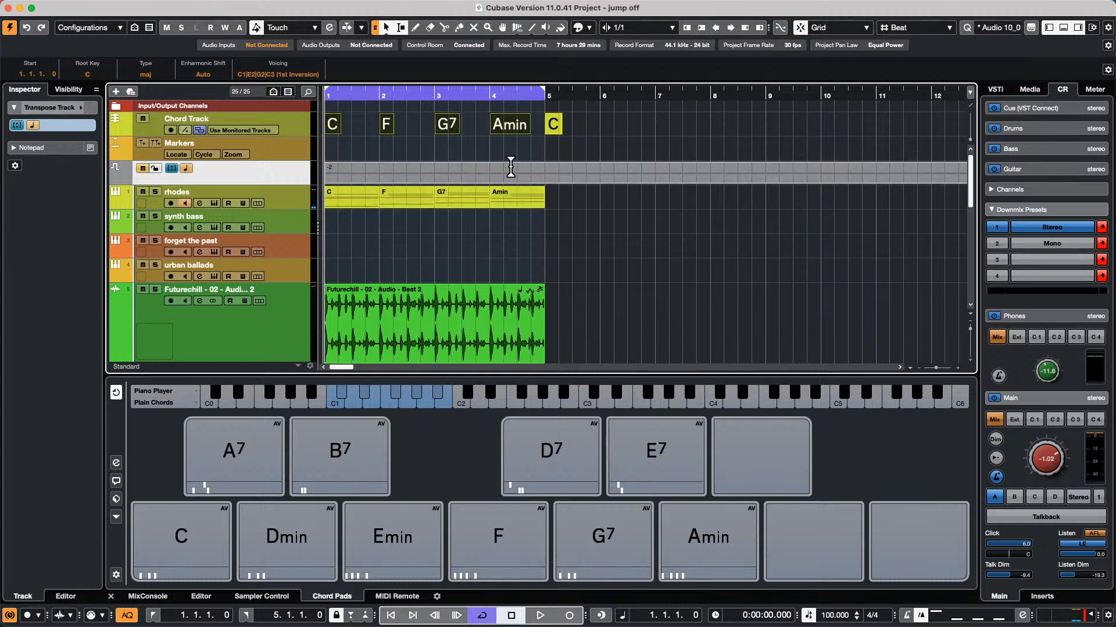
# Play the rhodes chord parts with the track's monitoring turned off, and remove the parts
pyautogui.click(186, 203)
pyautogui.press('space')
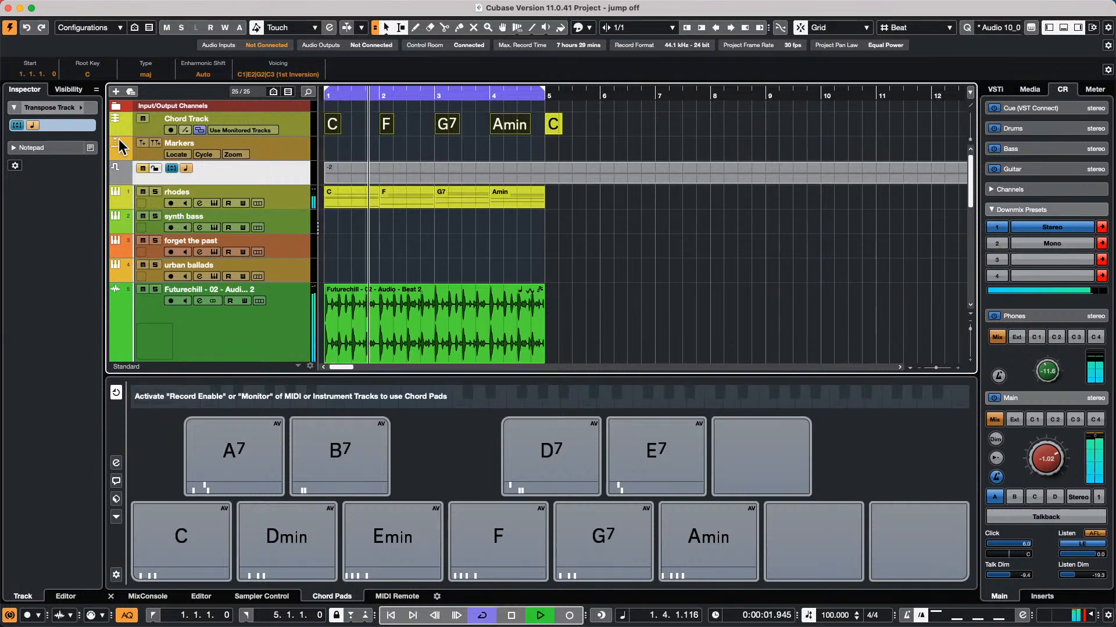
pyautogui.press('space')
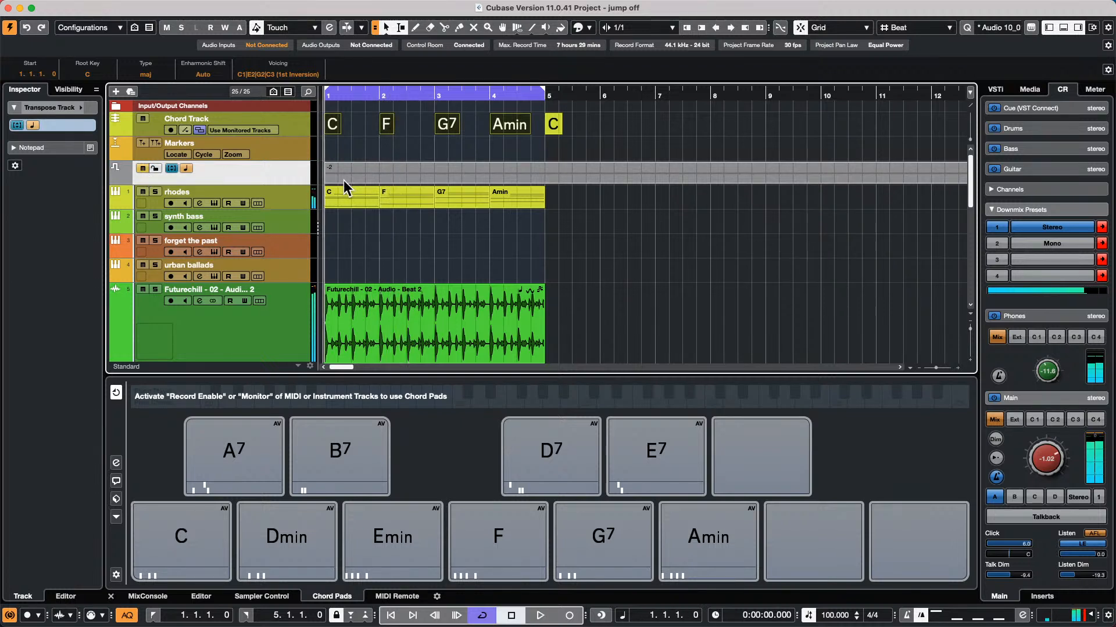
pyautogui.press('Delete')
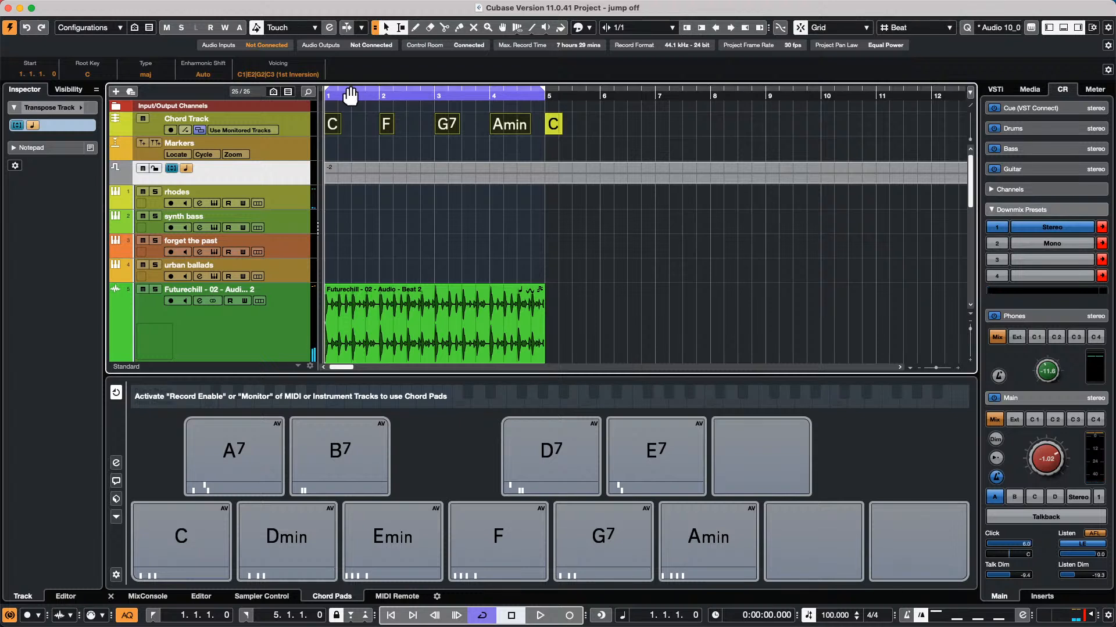
# Turn monitoring back on for the rhodes track while playing the cycle with the Transpose Track unmuted
pyautogui.press('space')
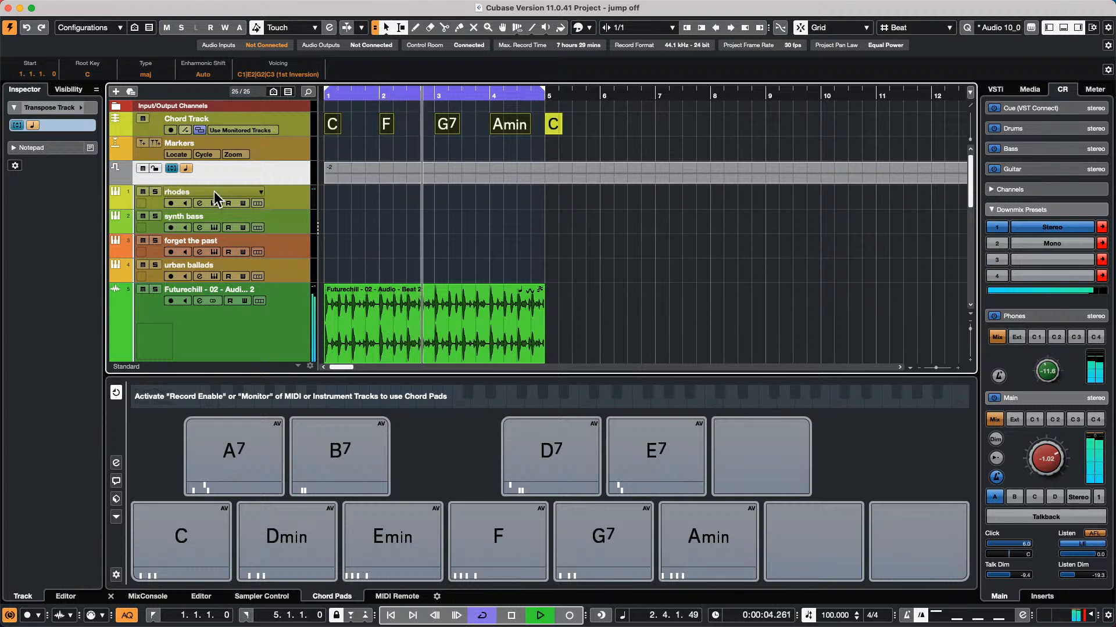
pyautogui.click(184, 203)
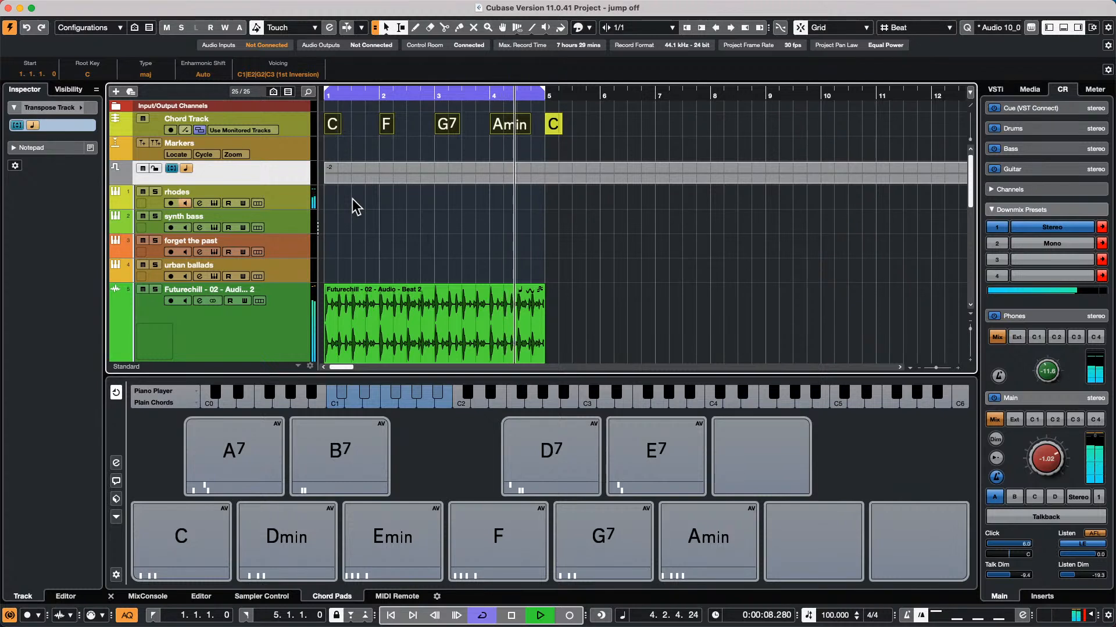
pyautogui.press('space')
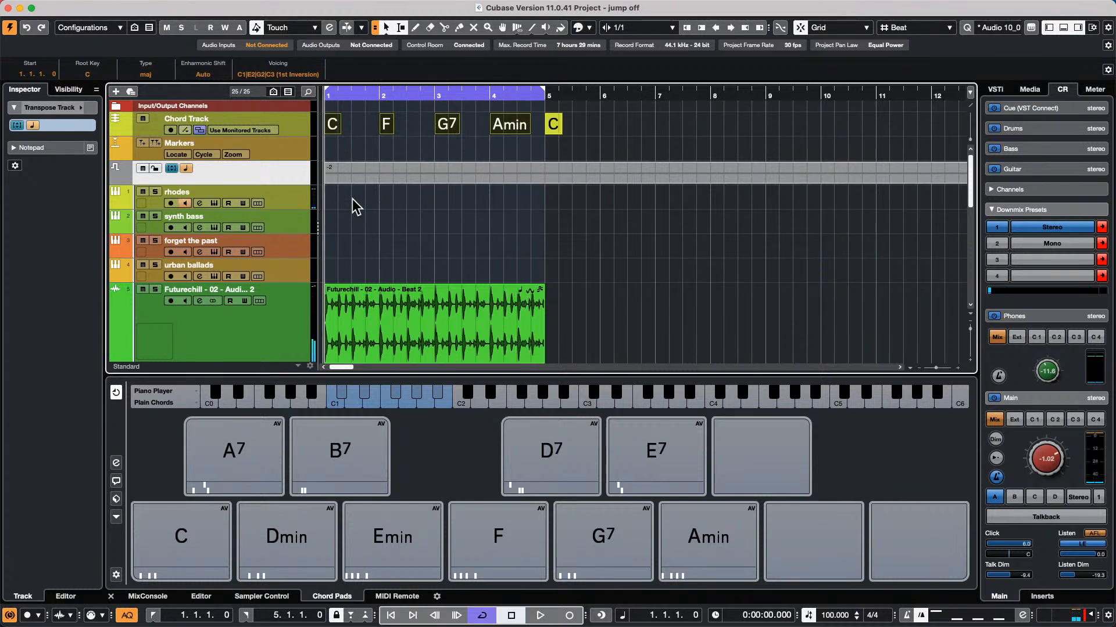
# Set the transpose event at bar 1 to 0 while the cycle plays, and stop playback
pyautogui.press('space')
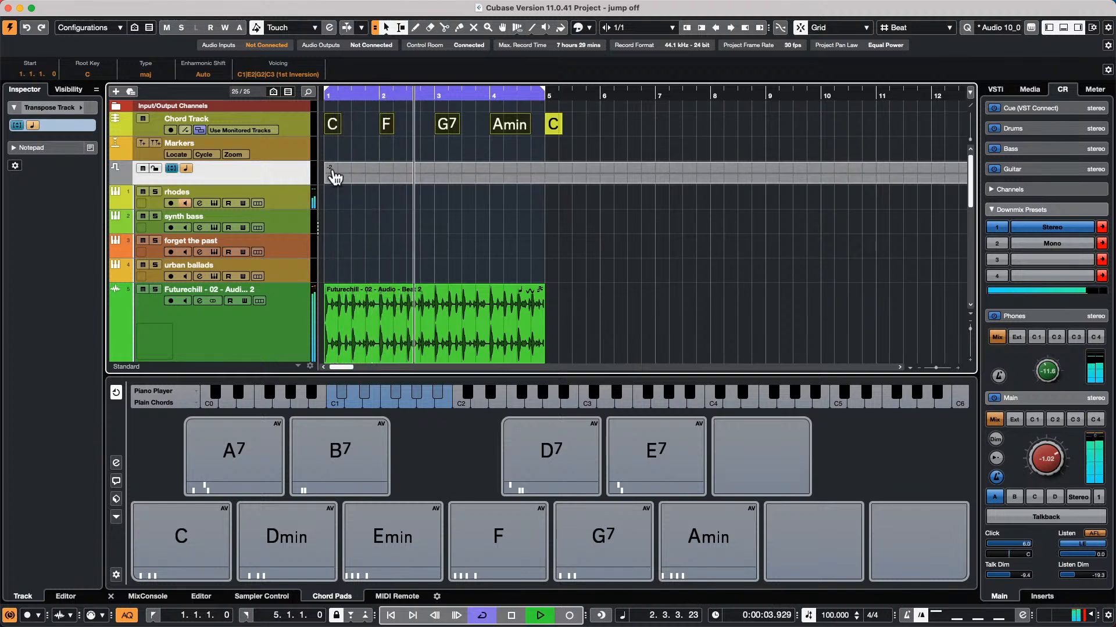
pyautogui.click(336, 176)
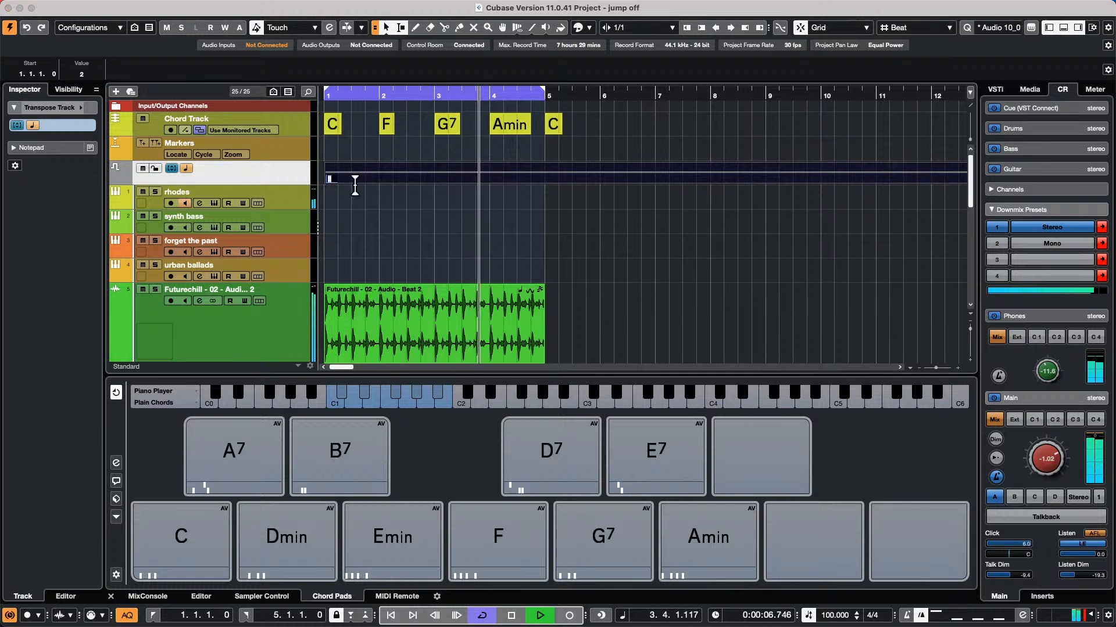
pyautogui.write('0')
pyautogui.press('Return')
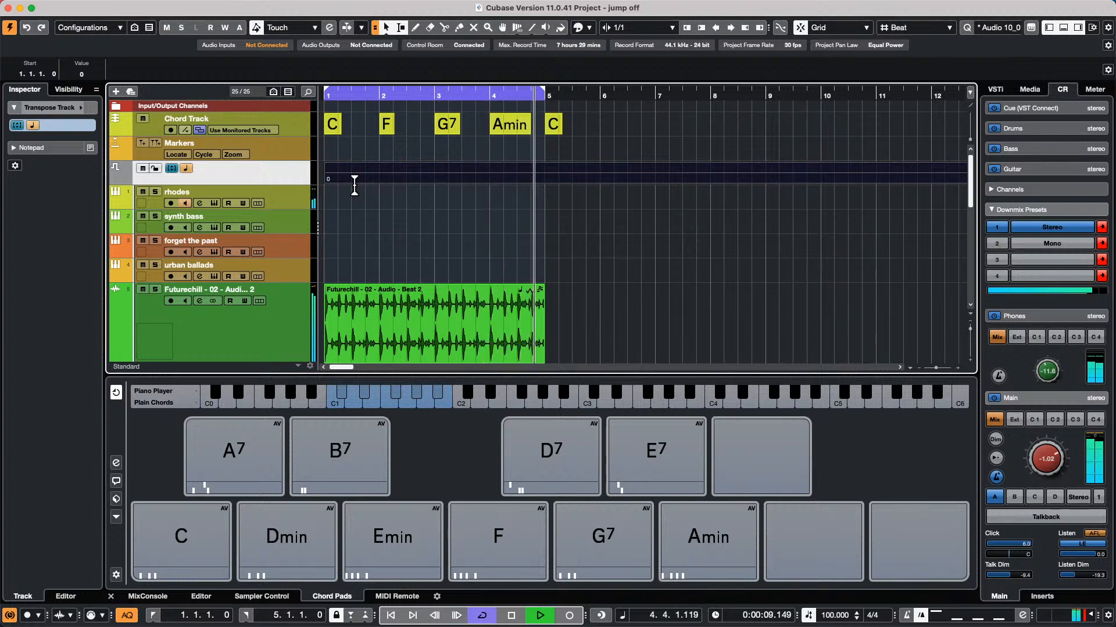
pyautogui.press('space')
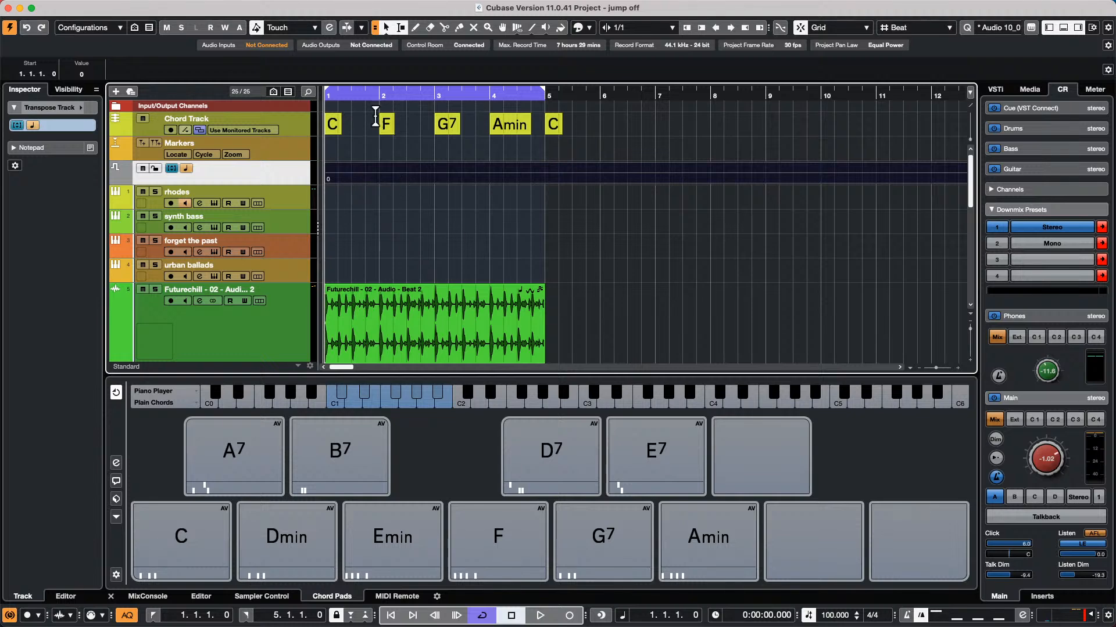
pyautogui.click(399, 329)
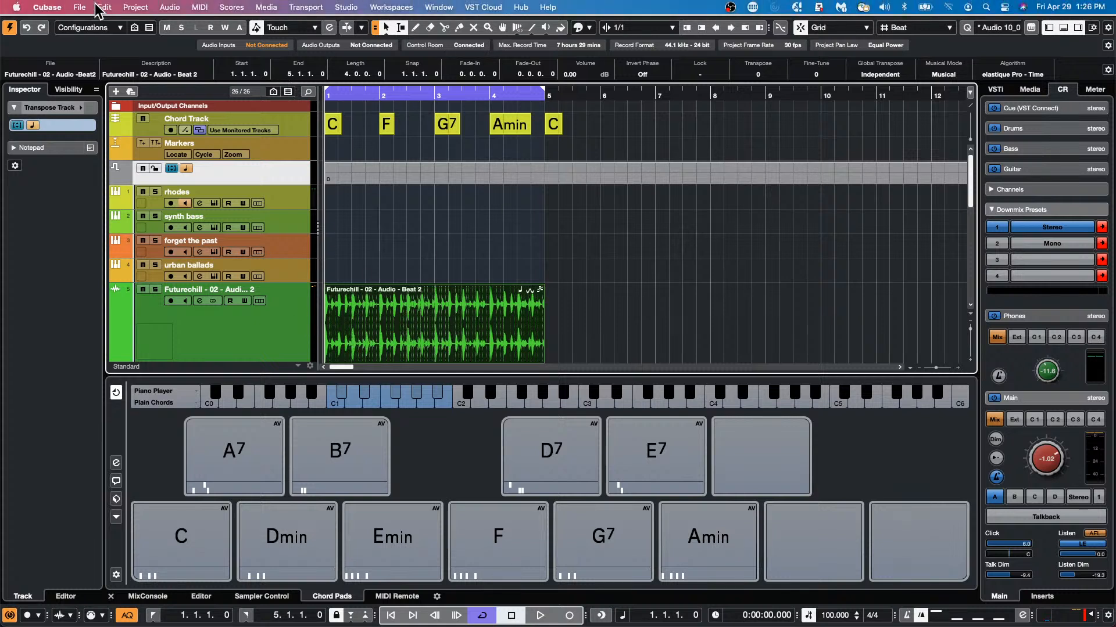
pyautogui.click(81, 7)
pyautogui.moveTo(105, 7)
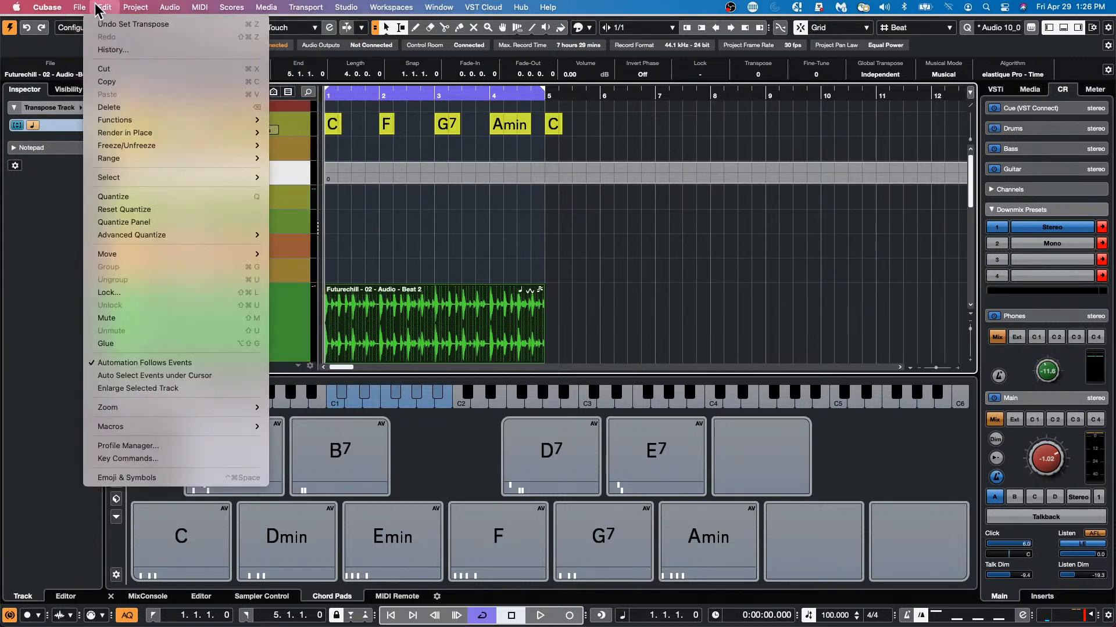
pyautogui.click(404, 218)
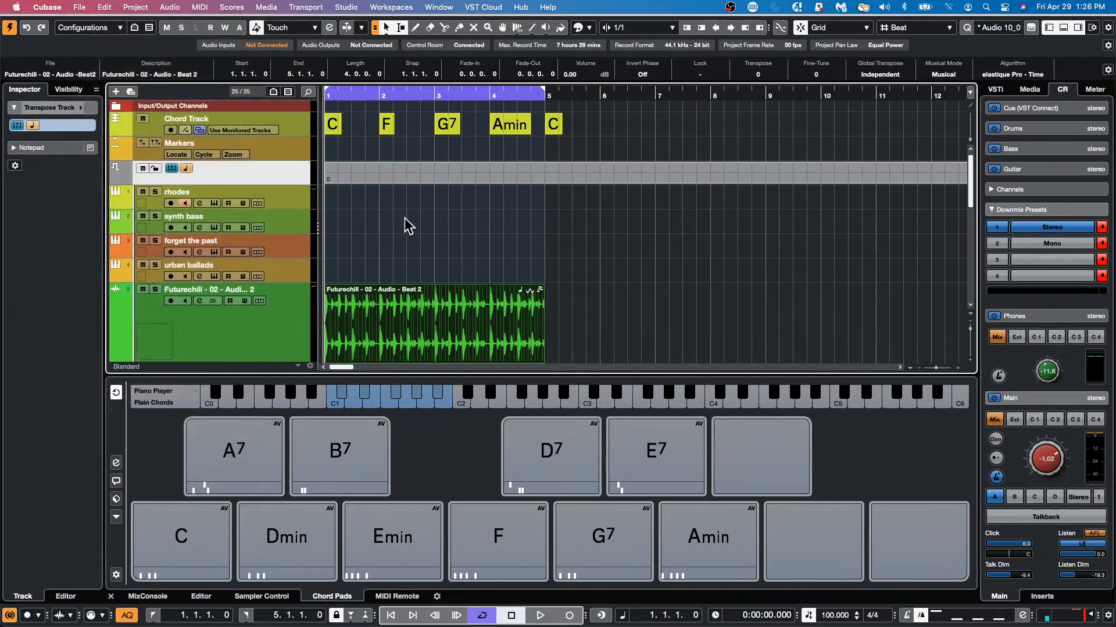
pyautogui.click(117, 5)
pyautogui.moveTo(63, 7)
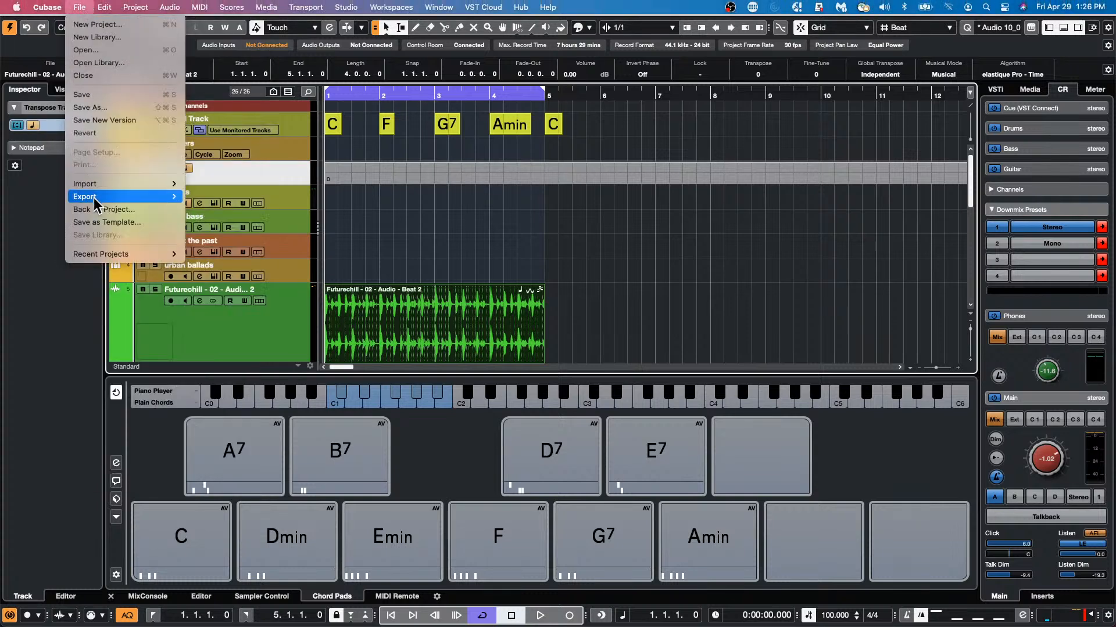
pyautogui.moveTo(106, 197)
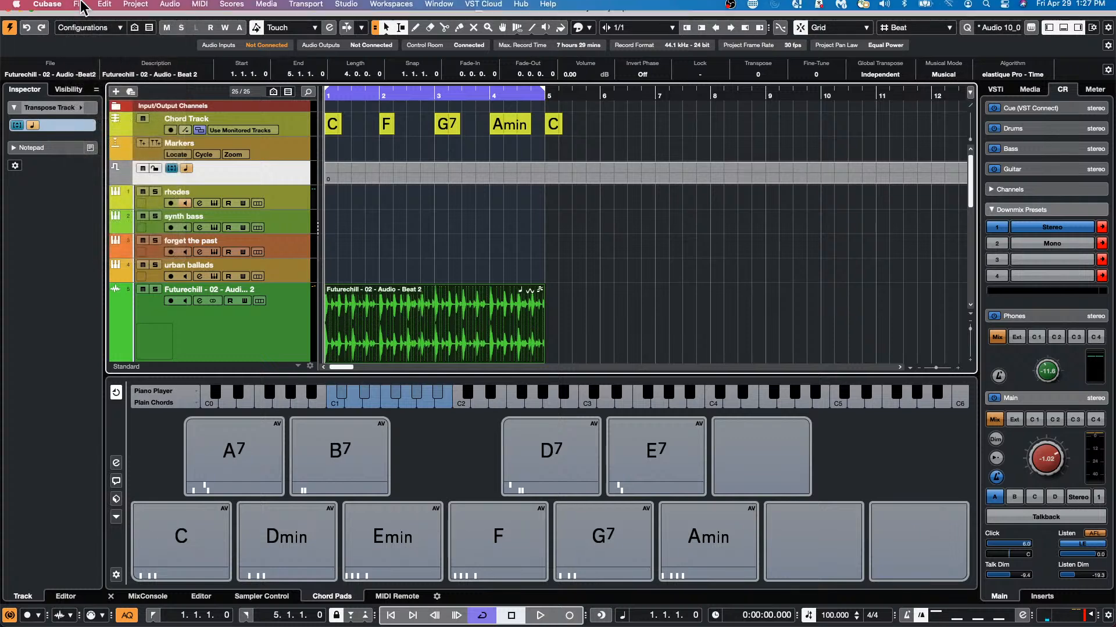
pyautogui.click(79, 7)
pyautogui.moveTo(184, 7)
pyautogui.moveTo(135, 7)
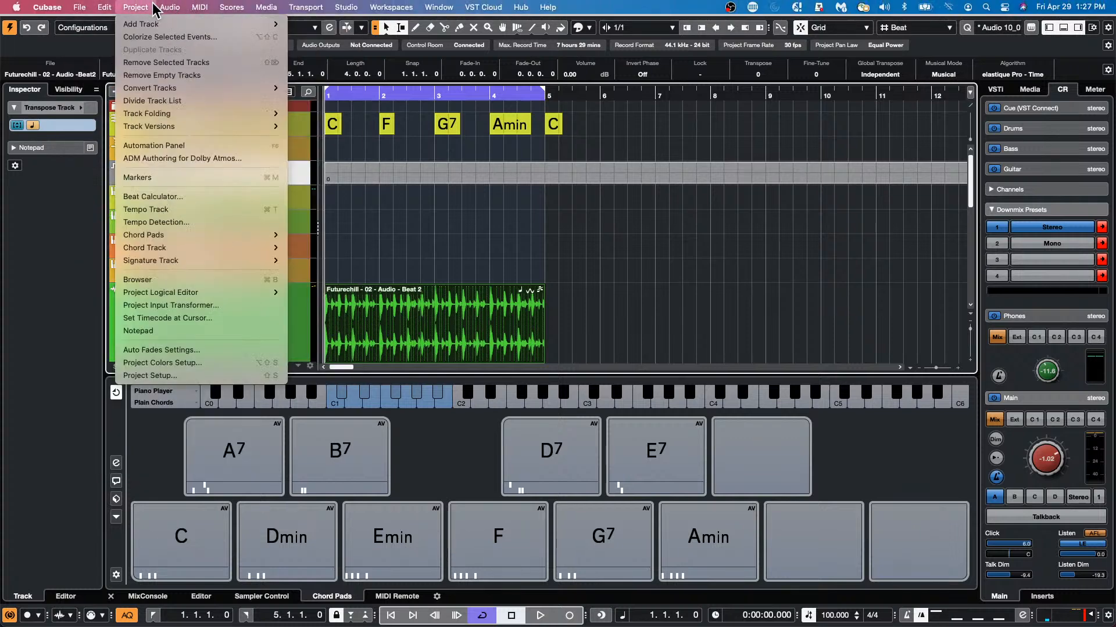
pyautogui.moveTo(198, 295)
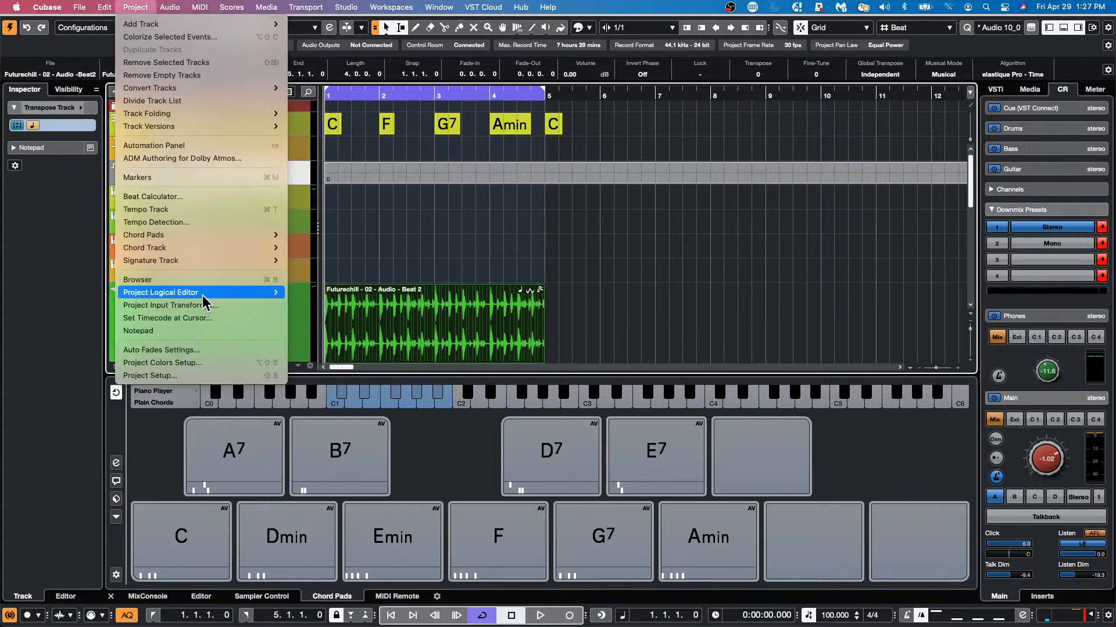
pyautogui.click(313, 294)
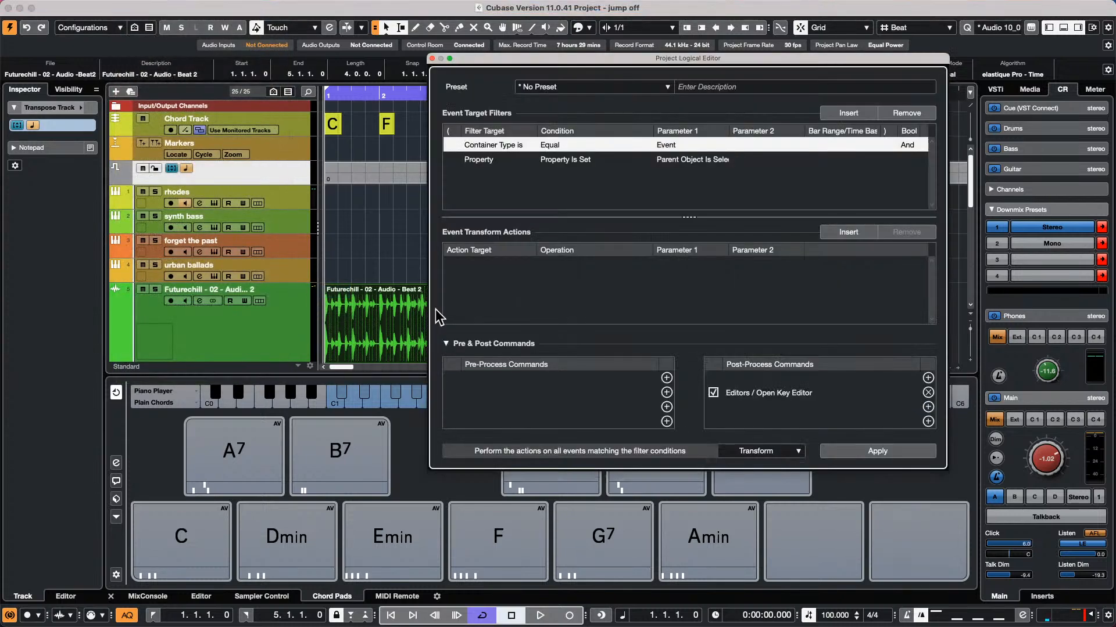
pyautogui.moveTo(687, 57); pyautogui.dragTo(571, 67)
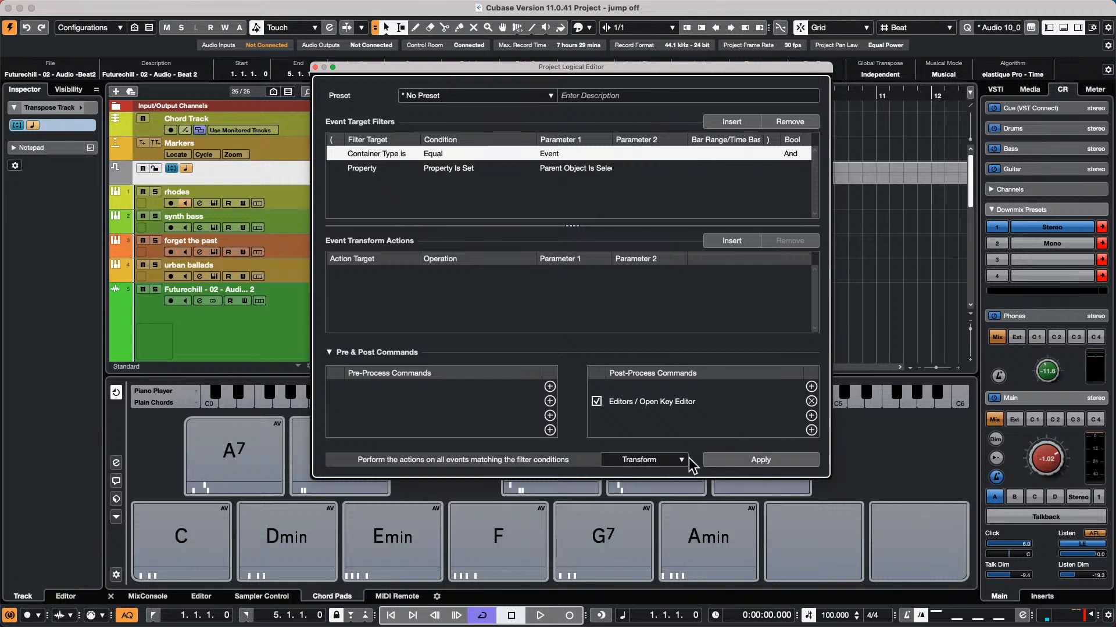
pyautogui.click(316, 66)
# Select the tracks Audio 01 to Audio 08 in the folder and record-enable them through the folder track
pyautogui.scroll(-10, 418, 197)
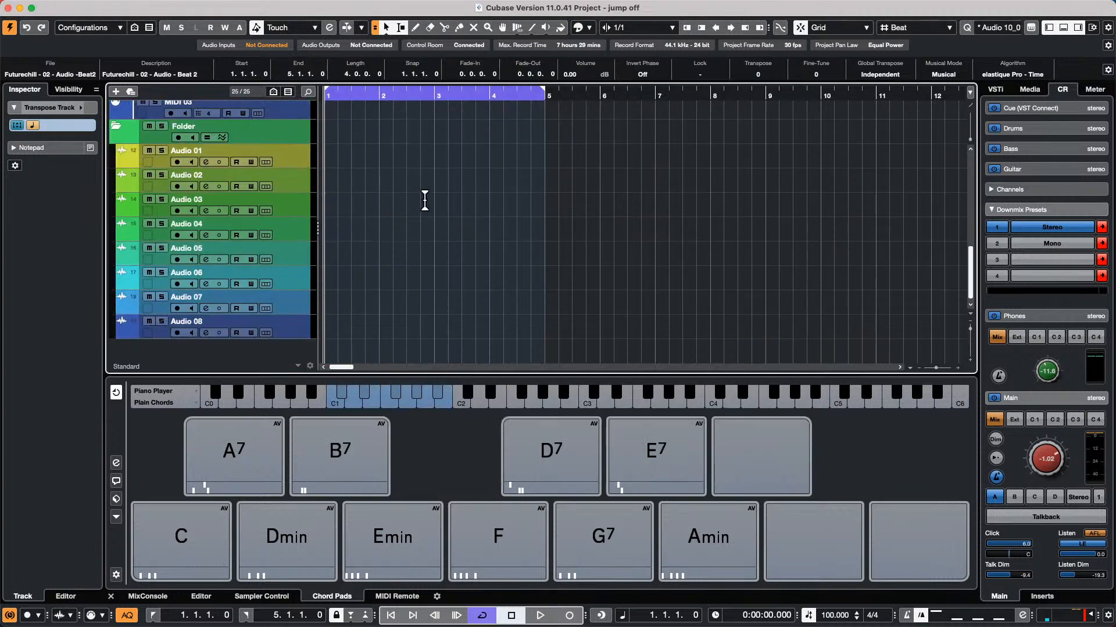
pyautogui.click(299, 160)
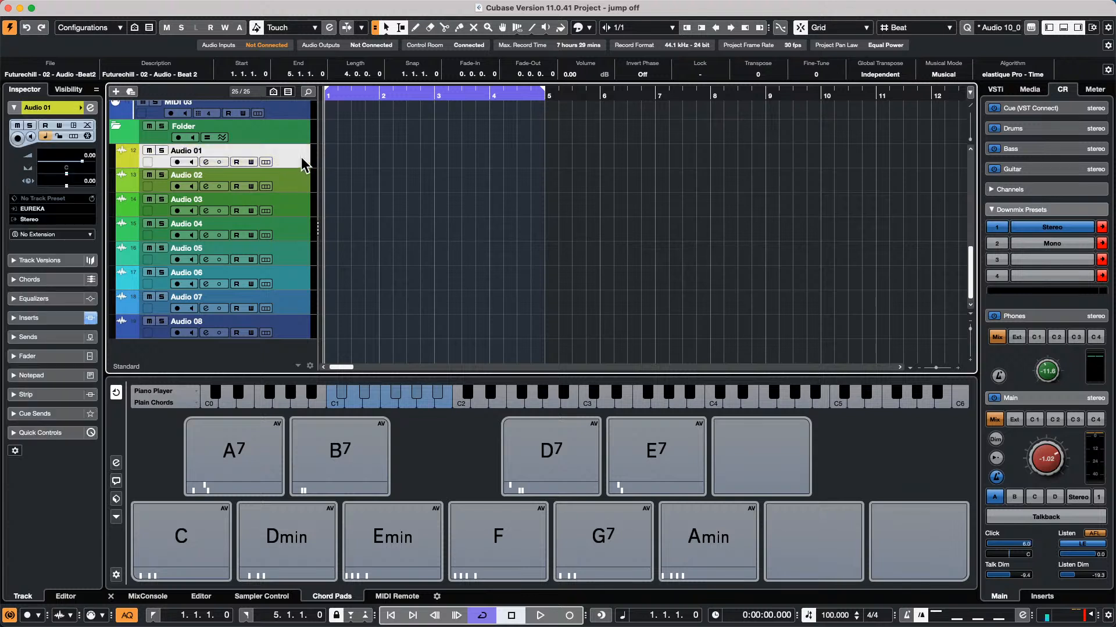
pyautogui.keyDown('shift'); pyautogui.click(299, 337); pyautogui.keyUp('shift')
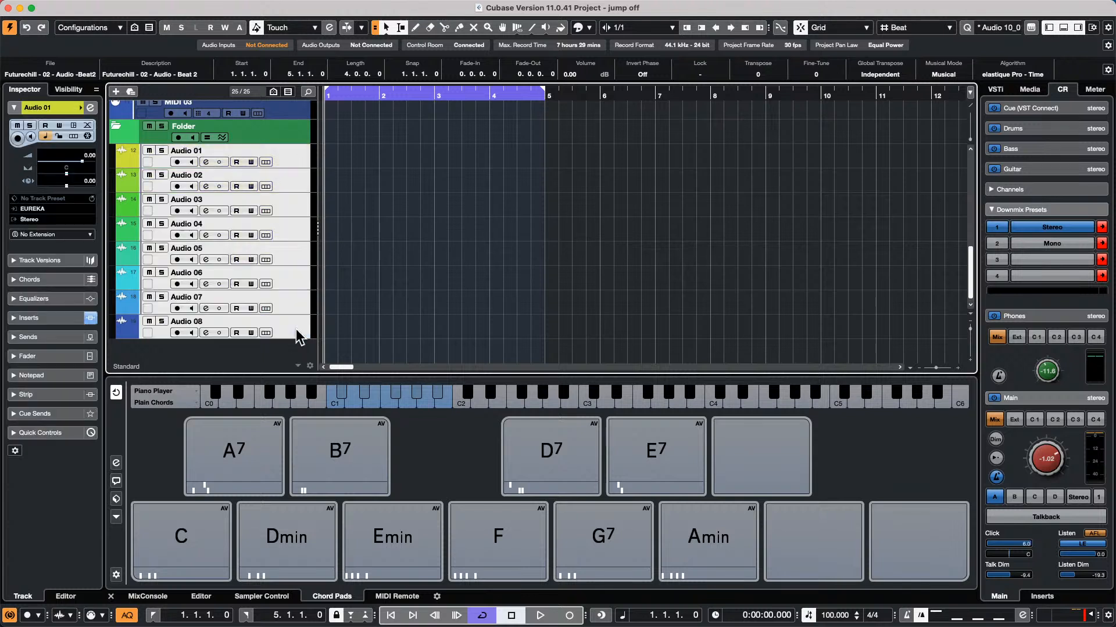
pyautogui.click(177, 138)
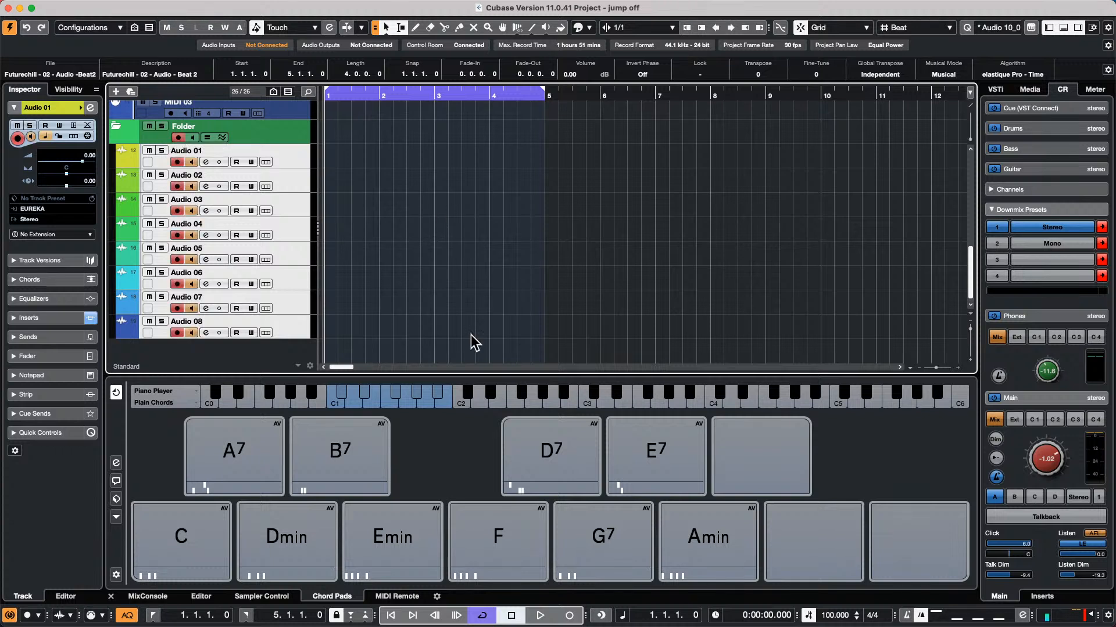
# Record a take about two bars long on the eight armed audio tracks, and stop the transport
pyautogui.click(540, 615)
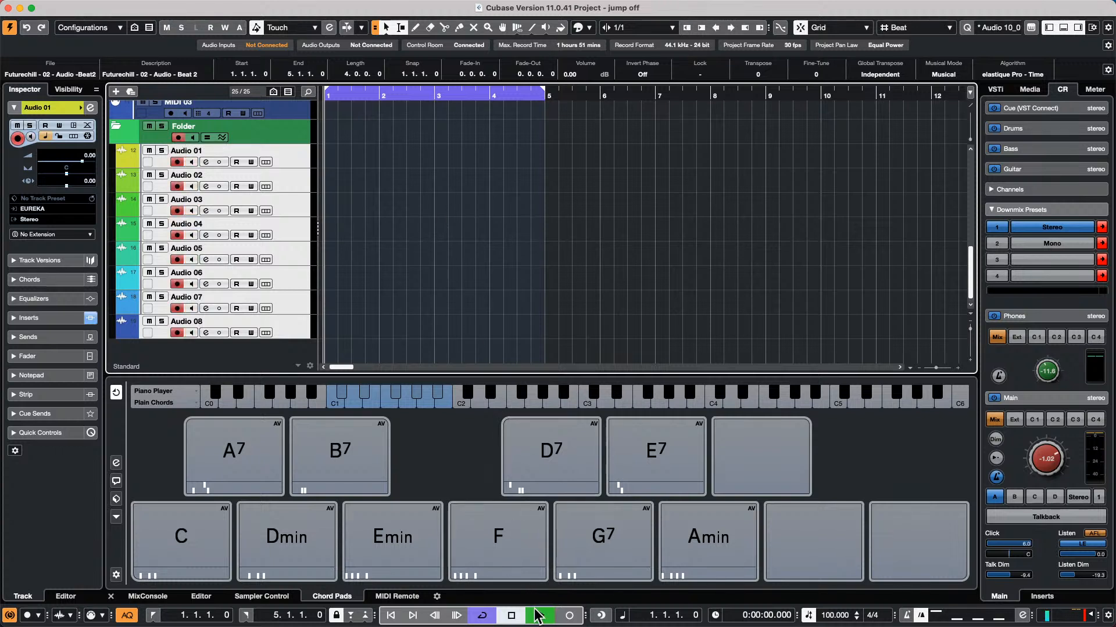
pyautogui.click(569, 615)
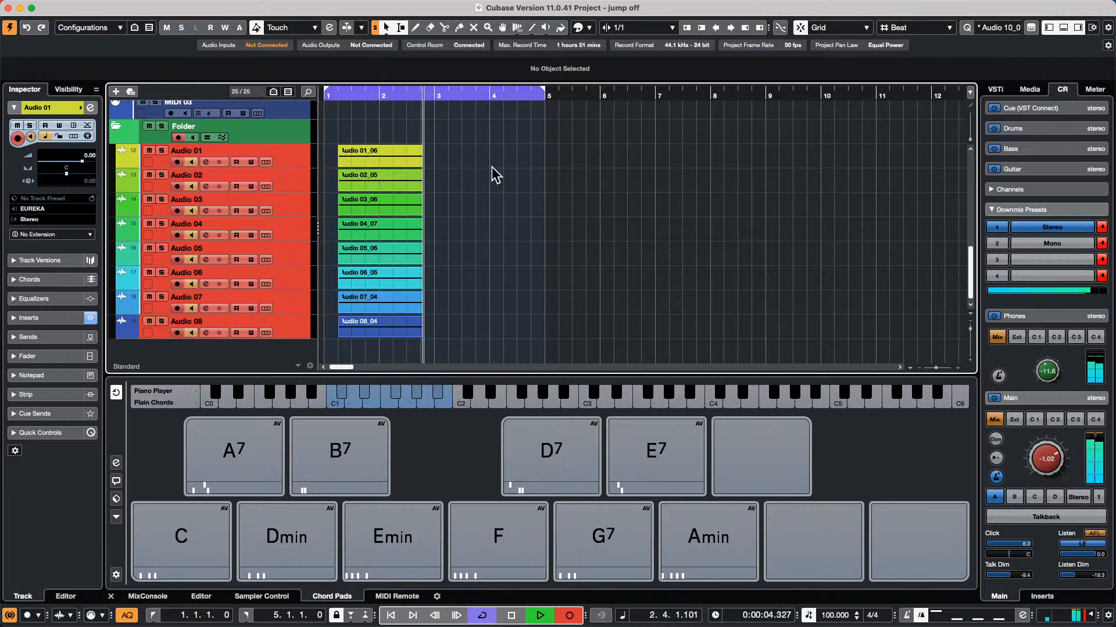
pyautogui.press('space')
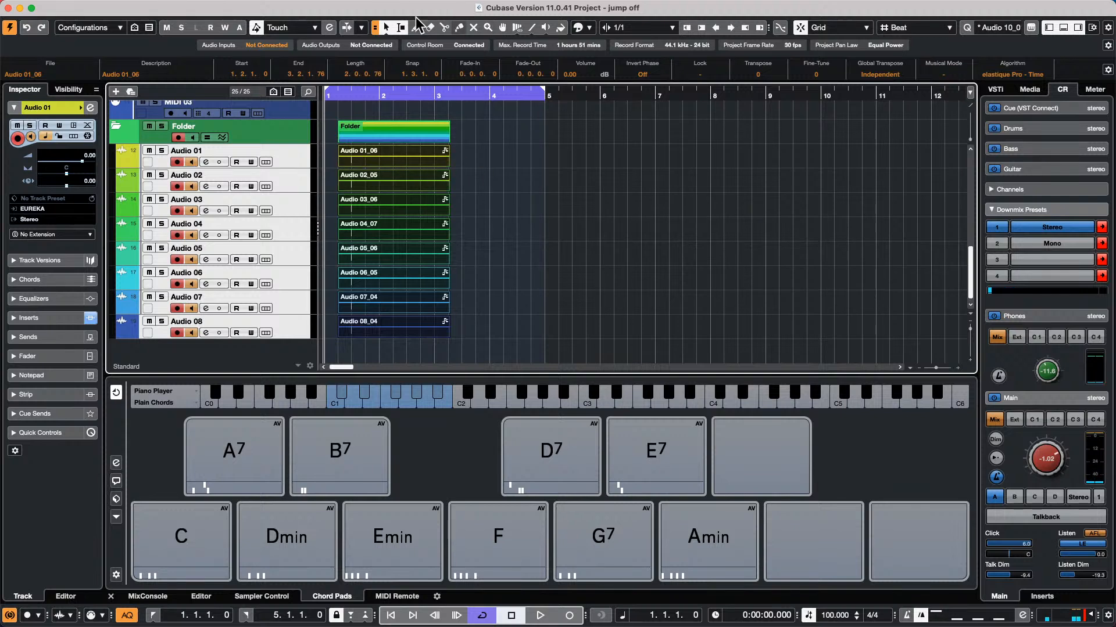
# Open the Project Logical Editor setup and remove the Property Is Set target filter, keeping the Container Type is Equal Event filter
pyautogui.moveTo(231, 6)
pyautogui.click(294, 7)
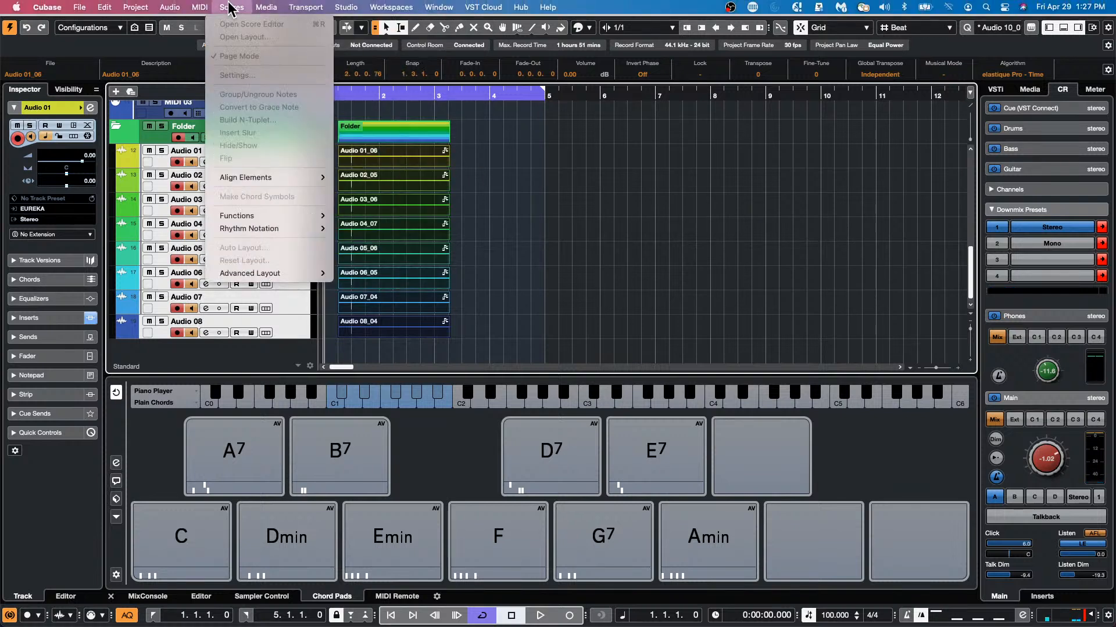
pyautogui.moveTo(139, 7)
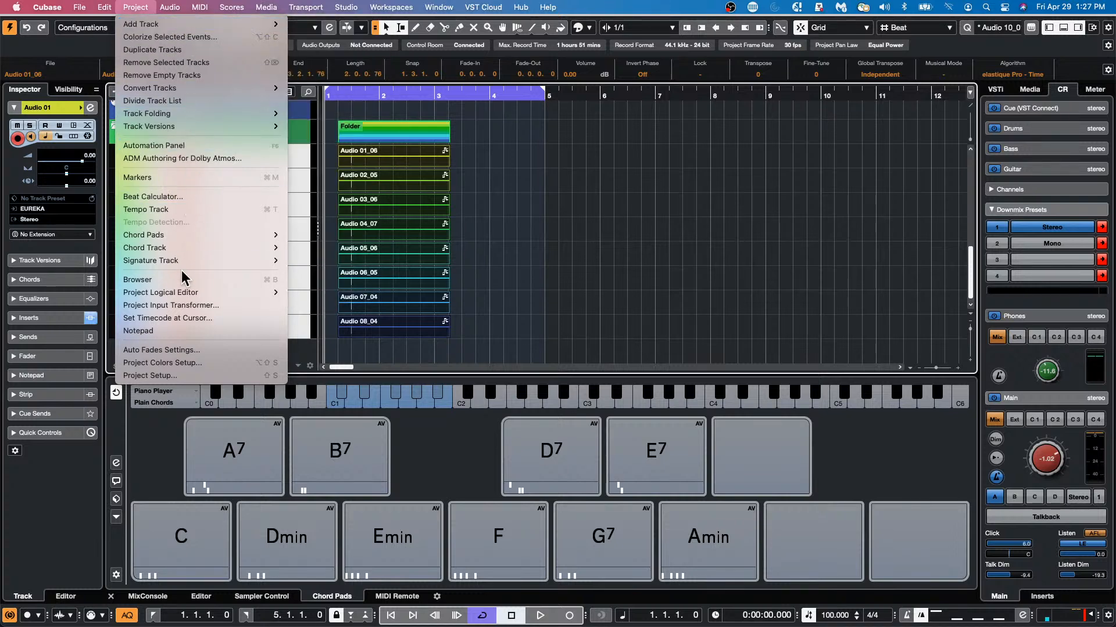
pyautogui.moveTo(185, 290)
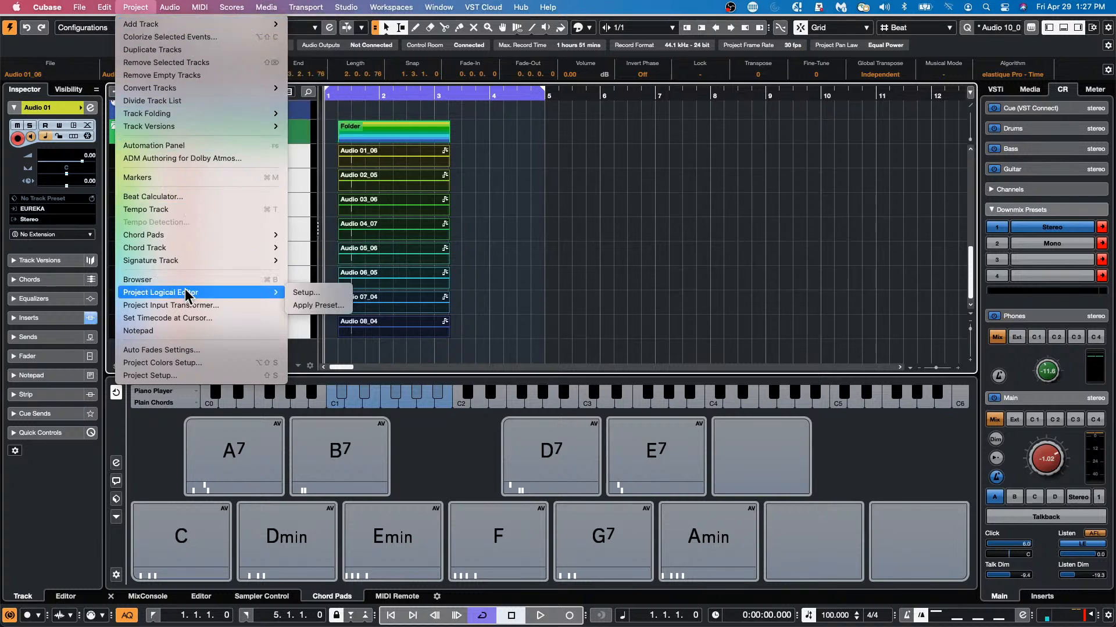
pyautogui.click(313, 293)
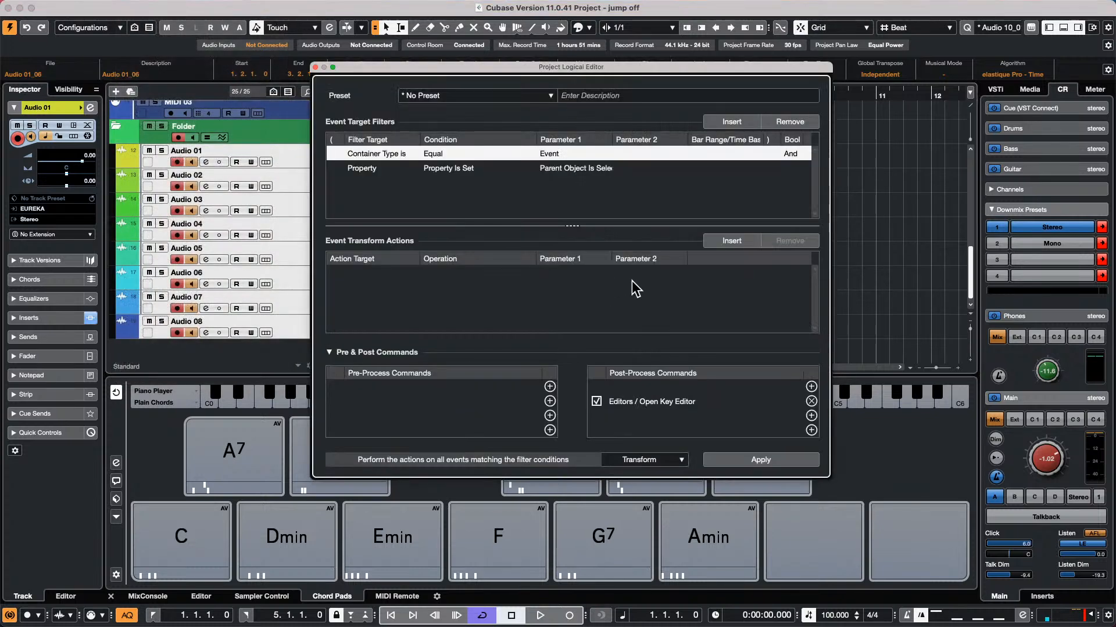
pyautogui.click(588, 169)
pyautogui.click(798, 124)
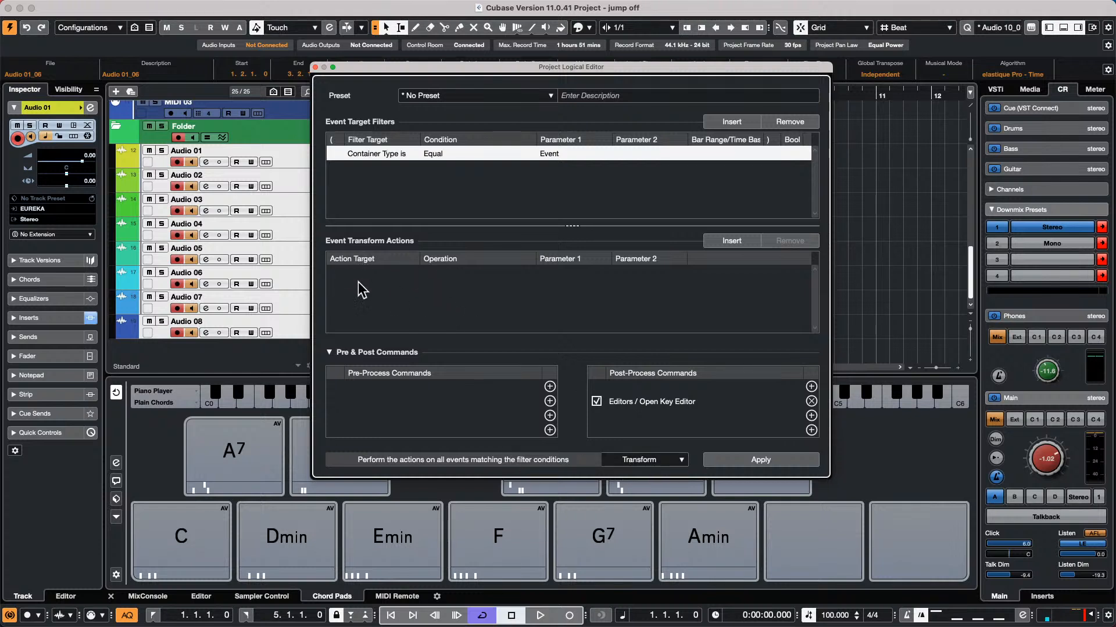
# Add an event transform action with Name as its target and Prepend as its operation
pyautogui.click(732, 241)
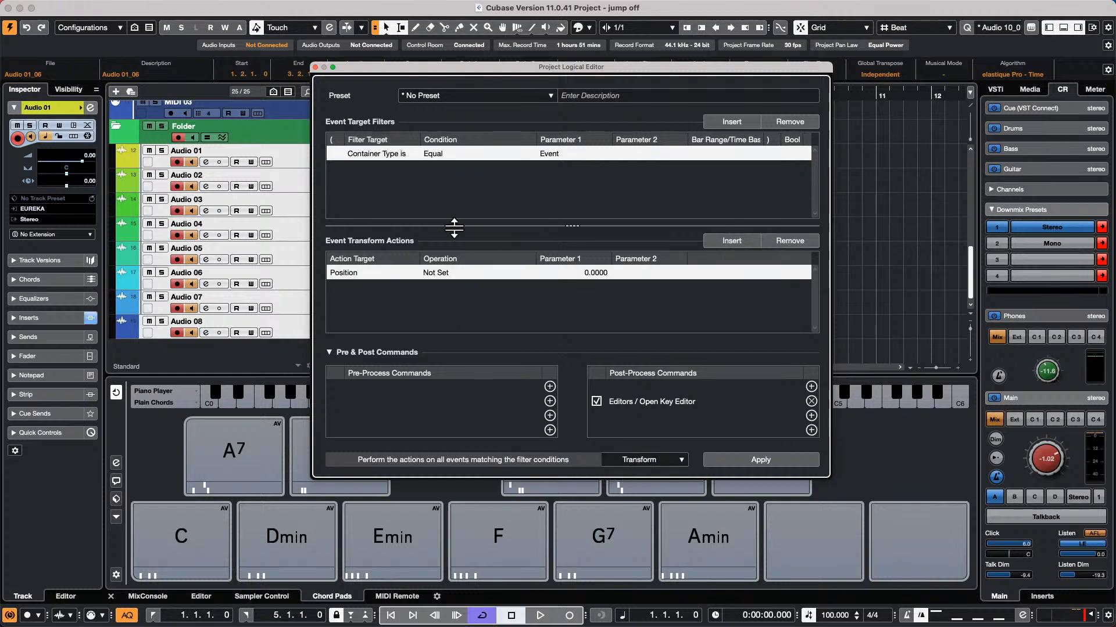
pyautogui.click(355, 274)
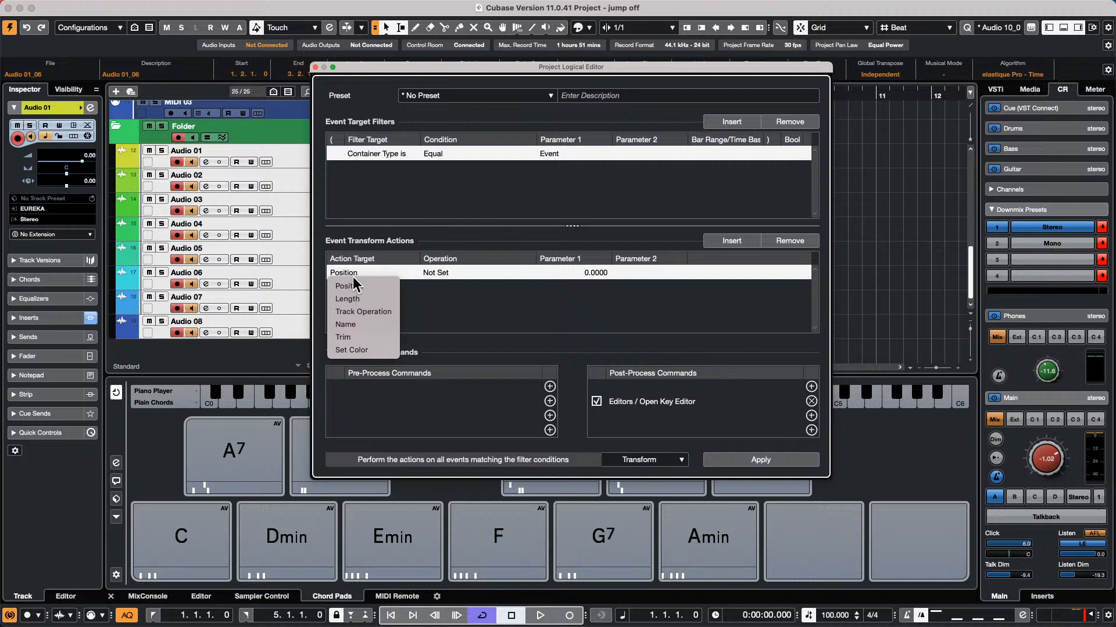
pyautogui.click(368, 324)
pyautogui.click(449, 271)
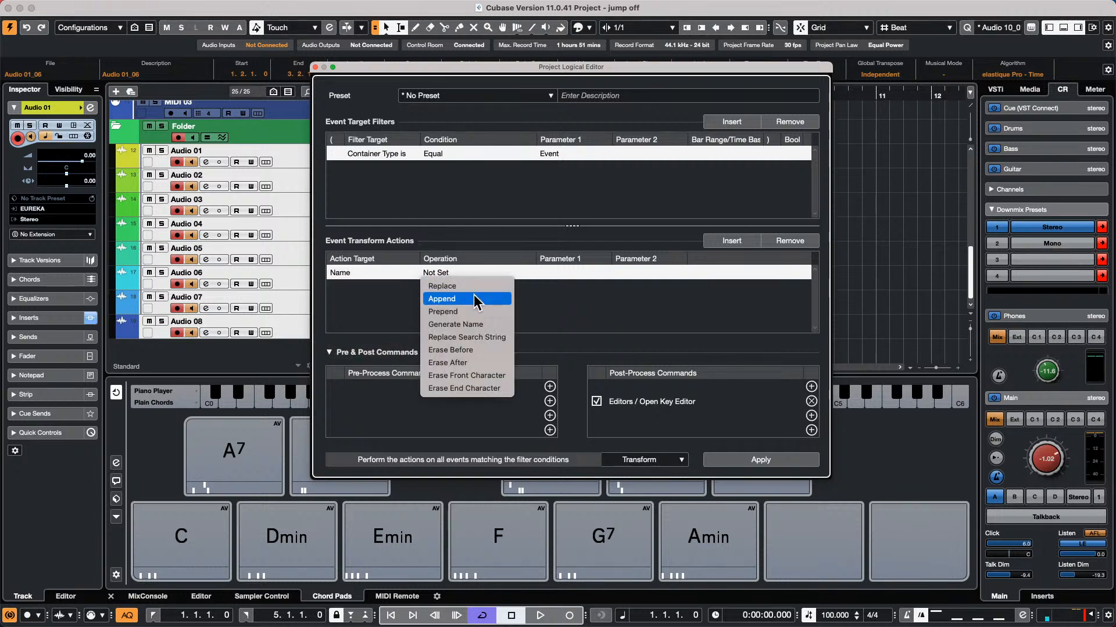
pyautogui.click(473, 310)
# Enter the person's first name as the text to prepend, and apply the transform to the matching events
pyautogui.click(575, 272)
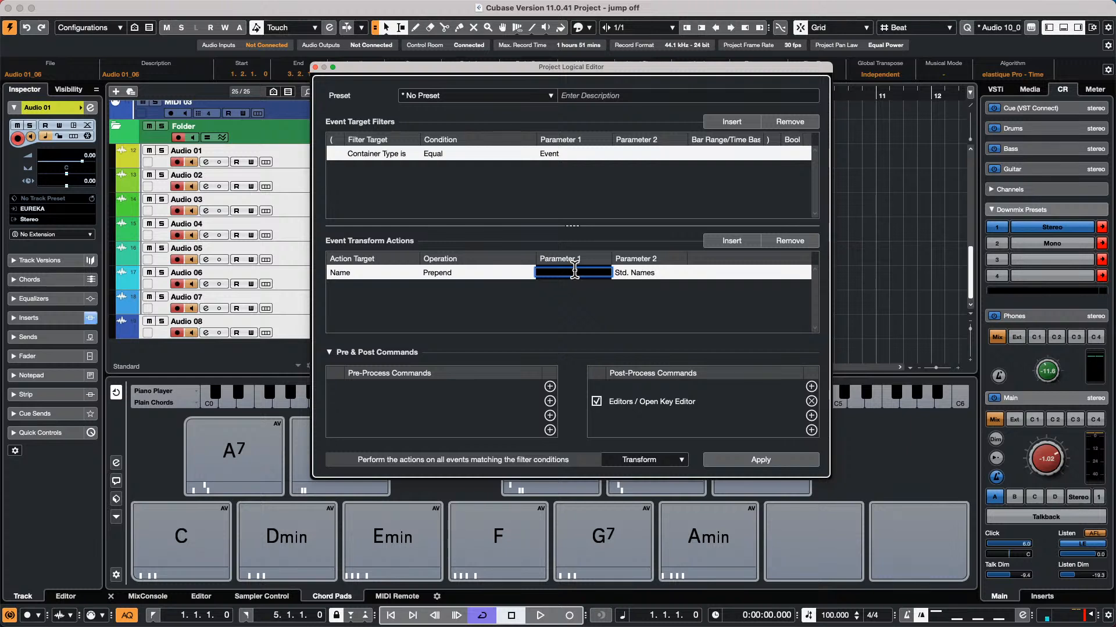
pyautogui.write('Tiago')
pyautogui.press('Return')
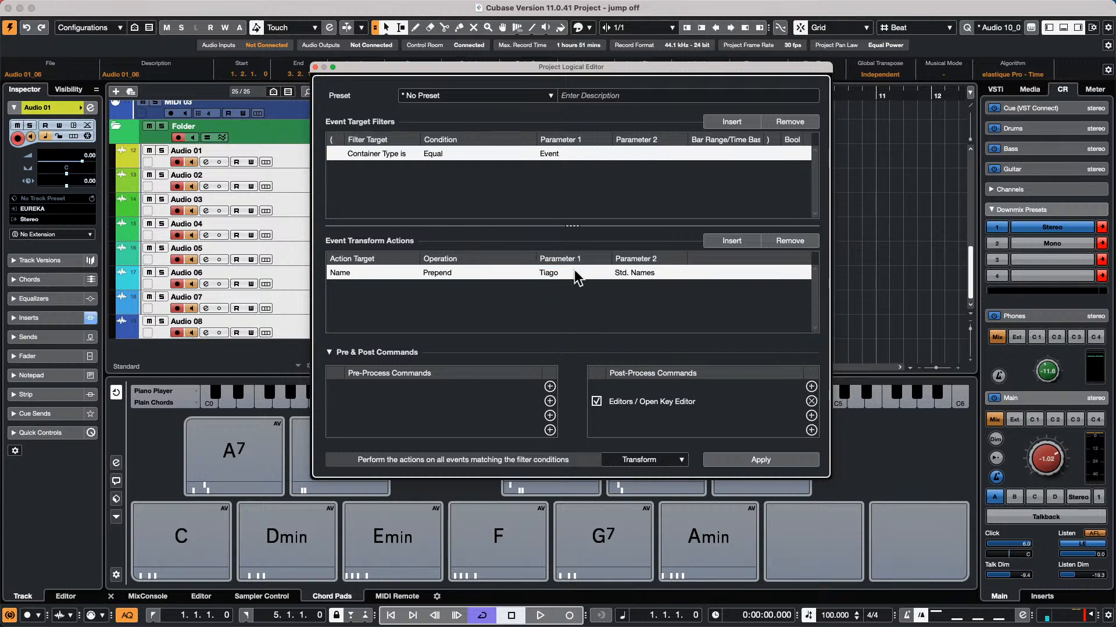
pyautogui.moveTo(442, 68); pyautogui.dragTo(668, 61)
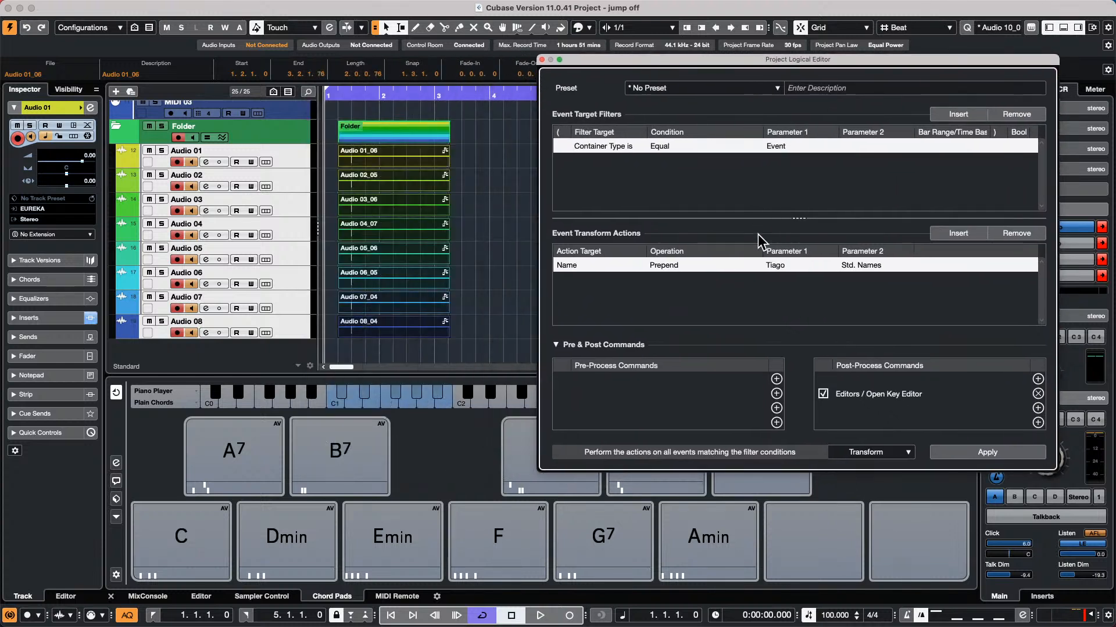
pyautogui.click(987, 453)
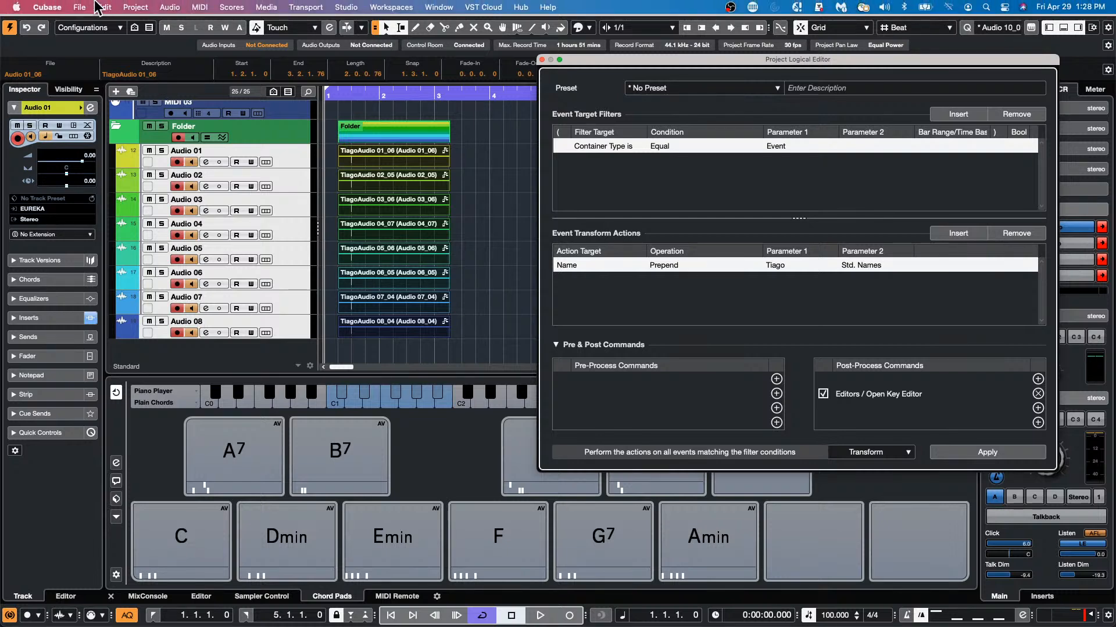
# Open the Export Audio Mixdown dialog, examine the naming scheme attributes for single-channel export, and close the dialog
pyautogui.click(87, 7)
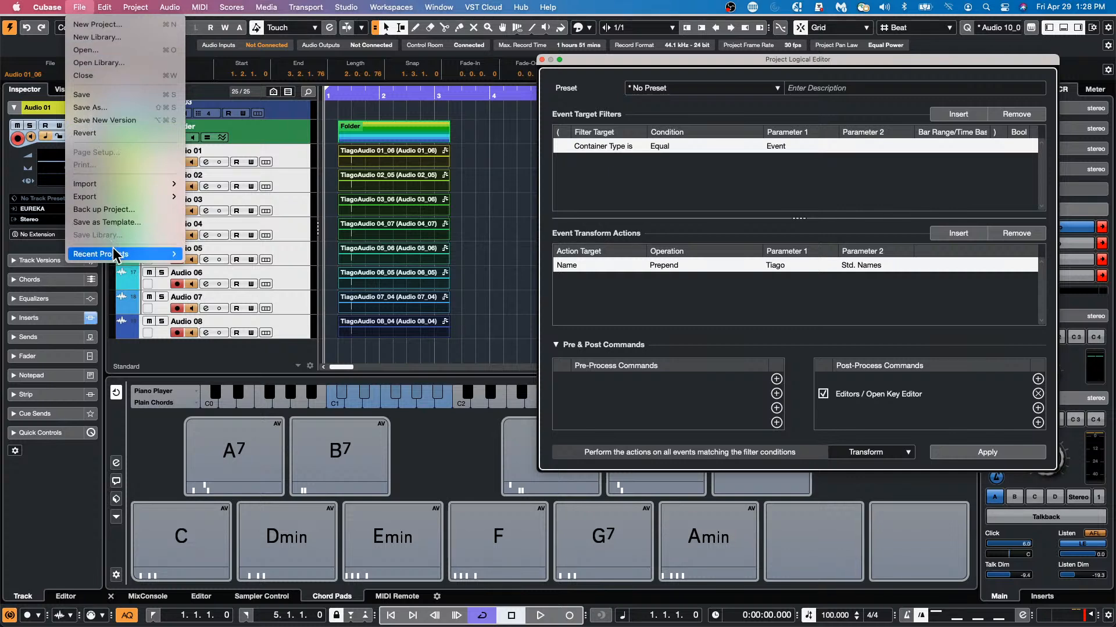
pyautogui.moveTo(116, 254)
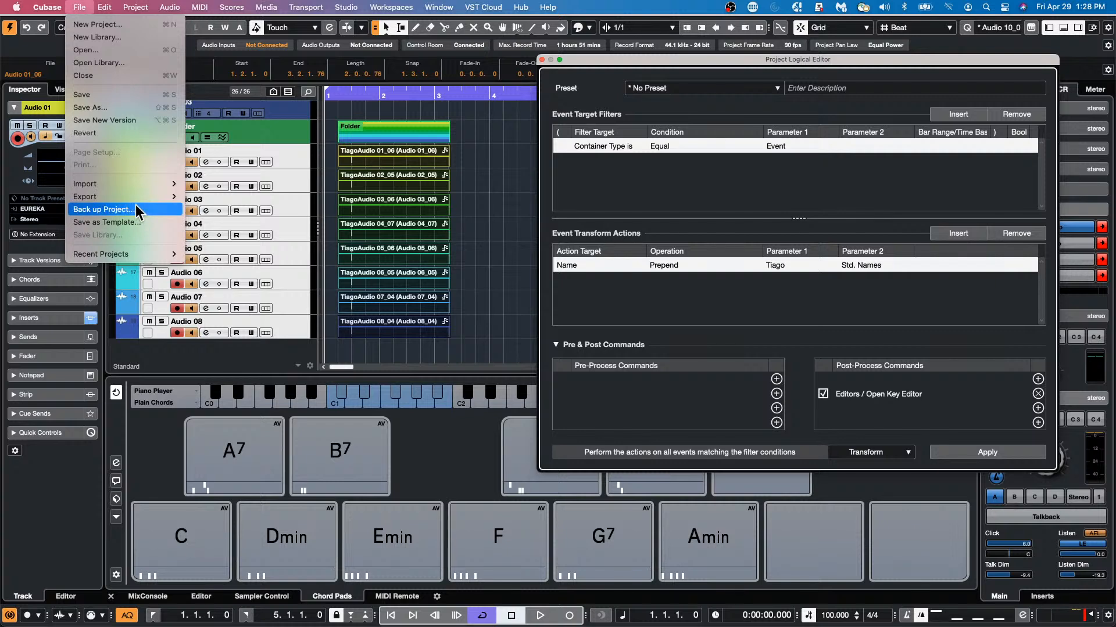
pyautogui.moveTo(135, 199)
pyautogui.click(220, 196)
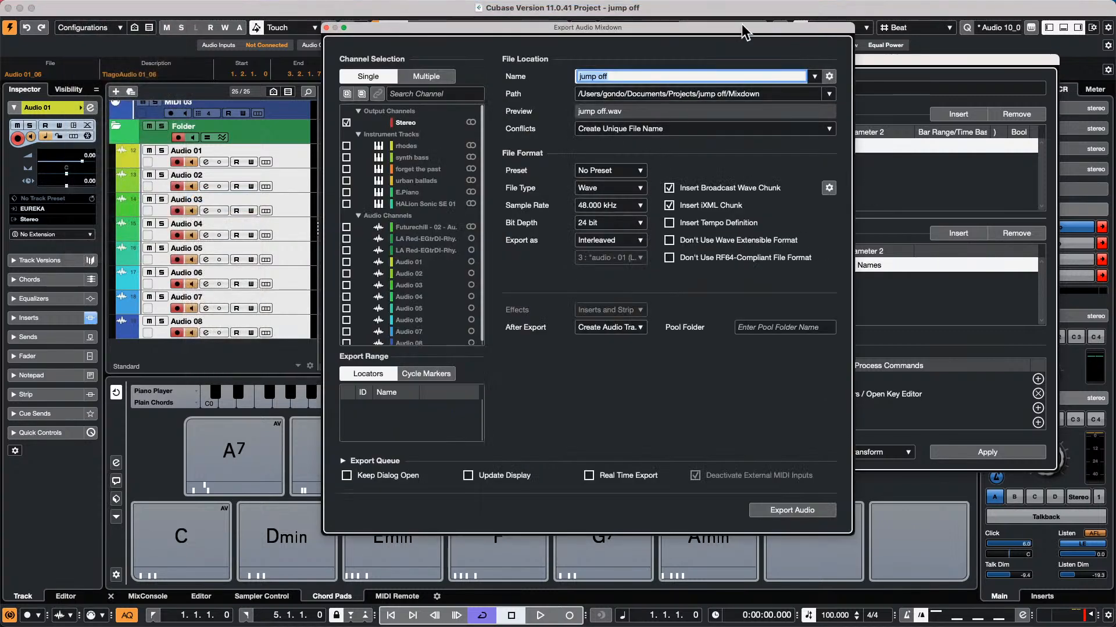
pyautogui.moveTo(740, 26); pyautogui.dragTo(607, 23)
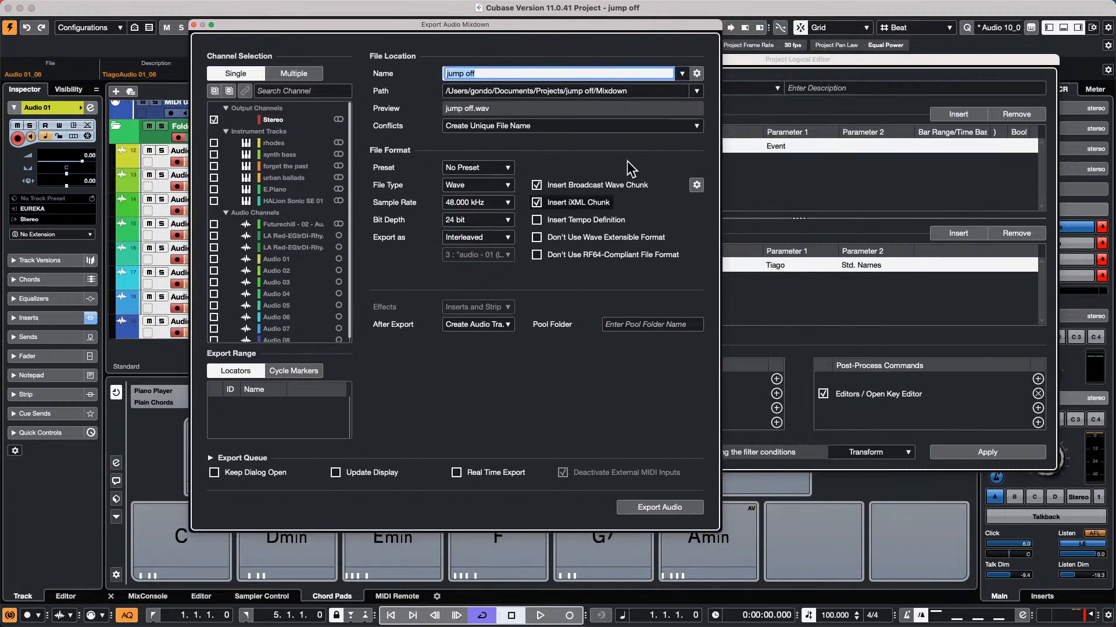
pyautogui.click(696, 73)
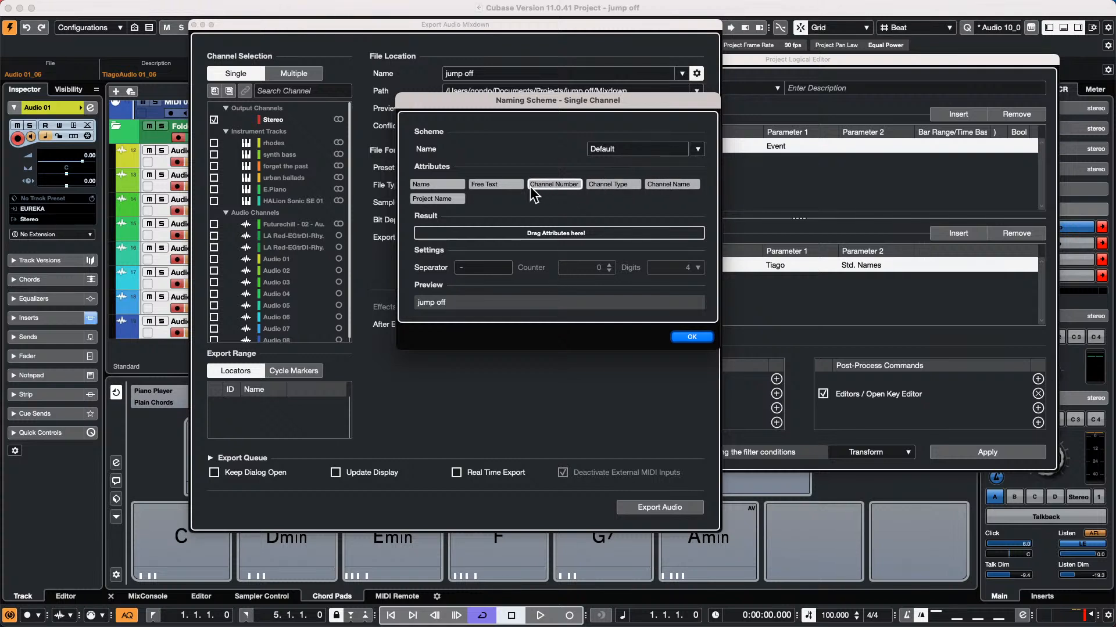
pyautogui.click(689, 339)
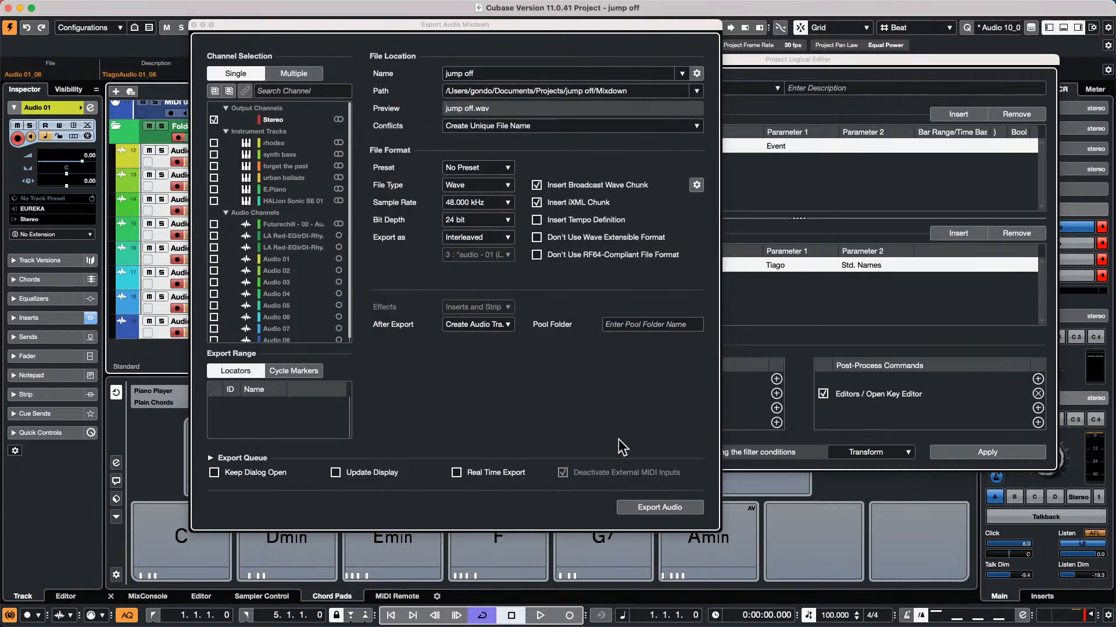
pyautogui.click(194, 25)
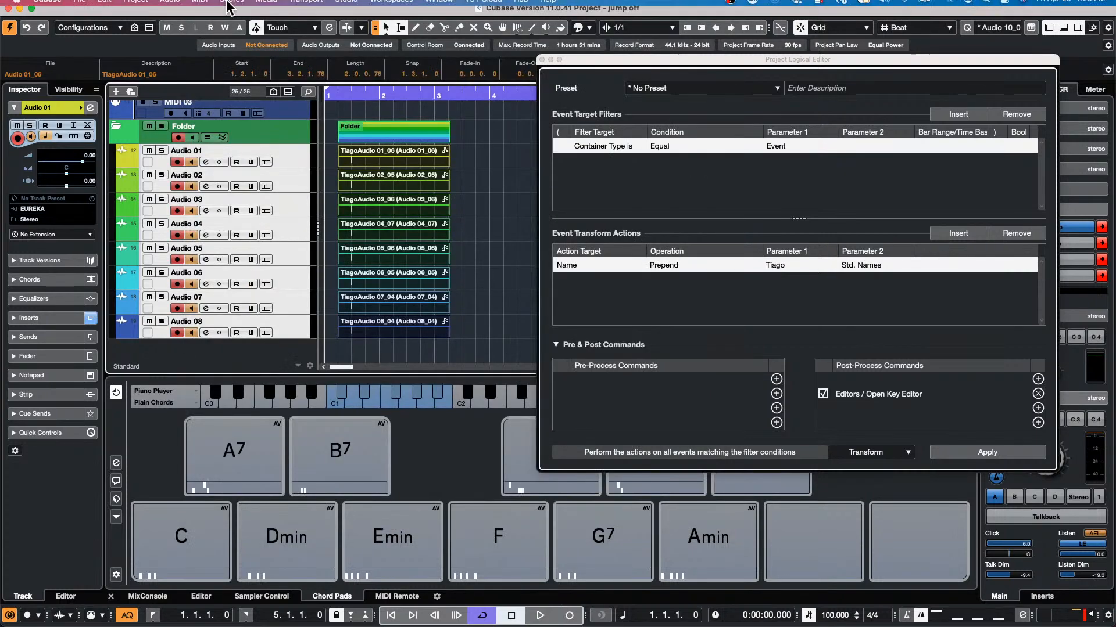
# Open the project's Pool window and place it over the track area to examine the recorded audio files
pyautogui.click(230, 7)
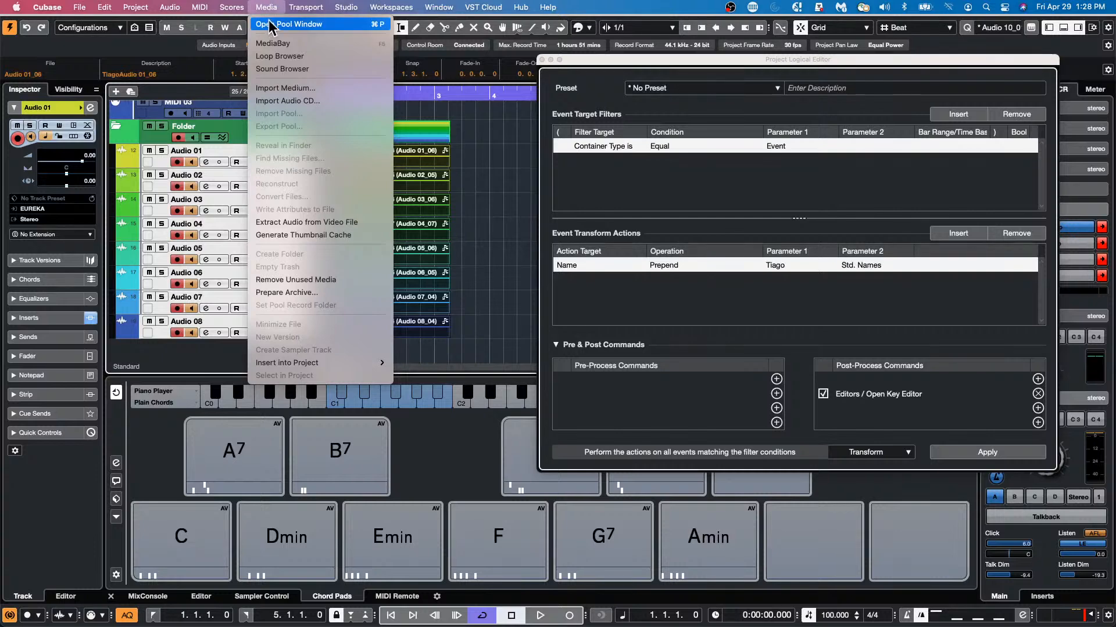
pyautogui.moveTo(236, 7)
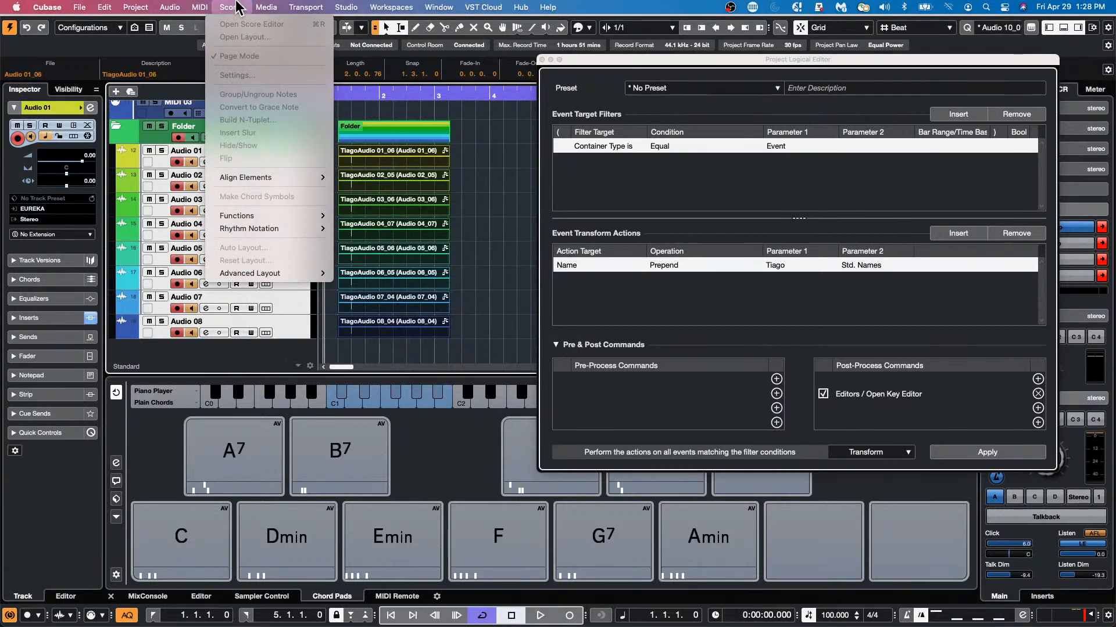
pyautogui.moveTo(167, 7)
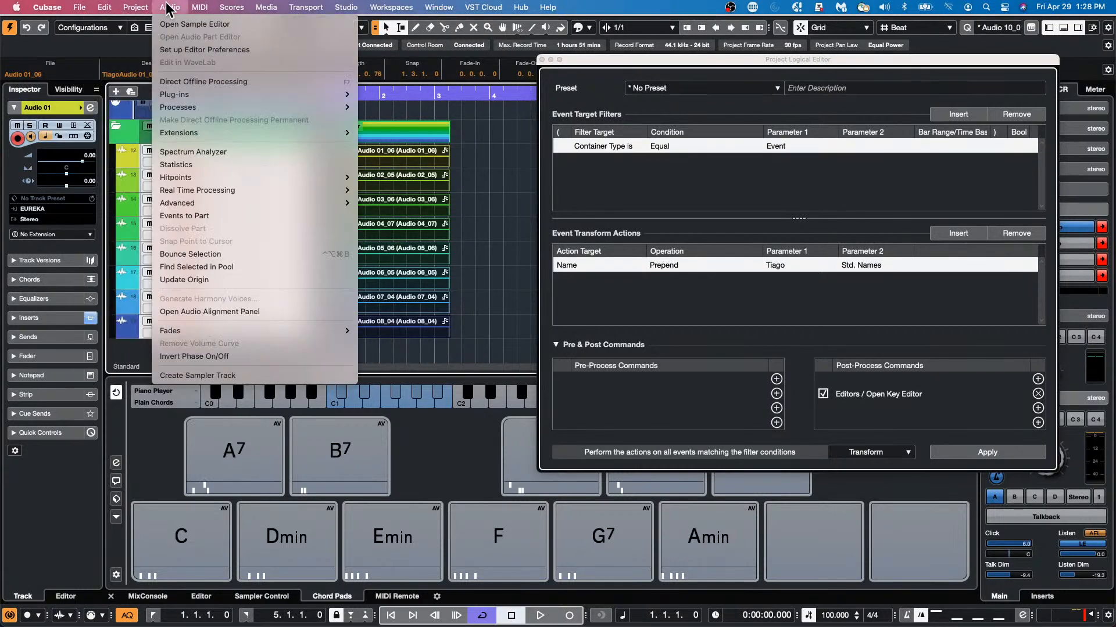
pyautogui.moveTo(300, 7)
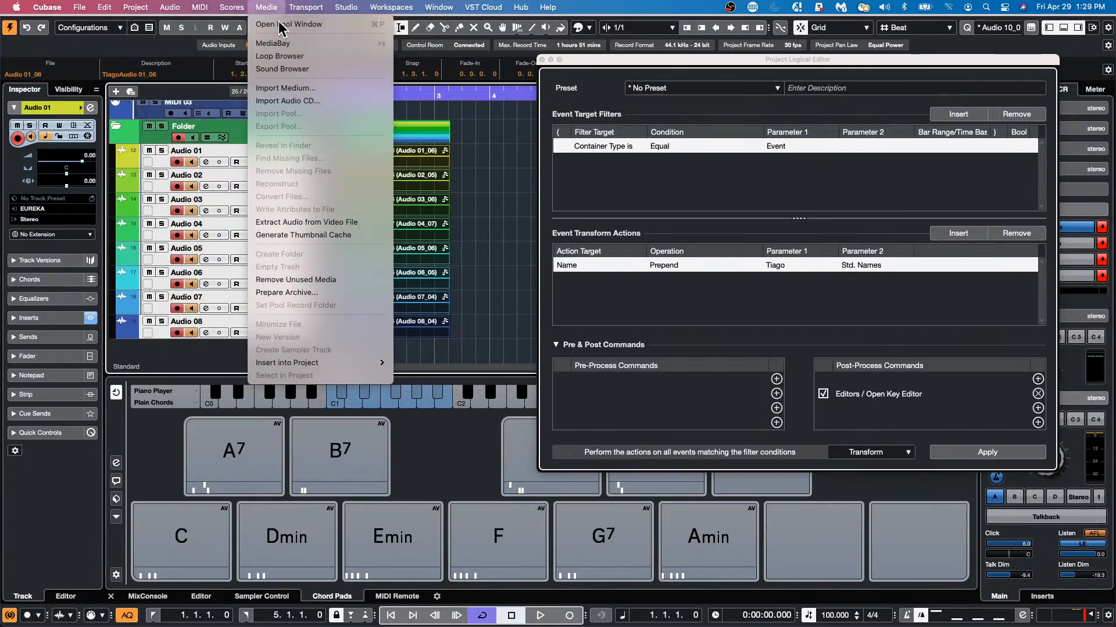
pyautogui.click(281, 26)
pyautogui.moveTo(503, 257); pyautogui.dragTo(195, 106)
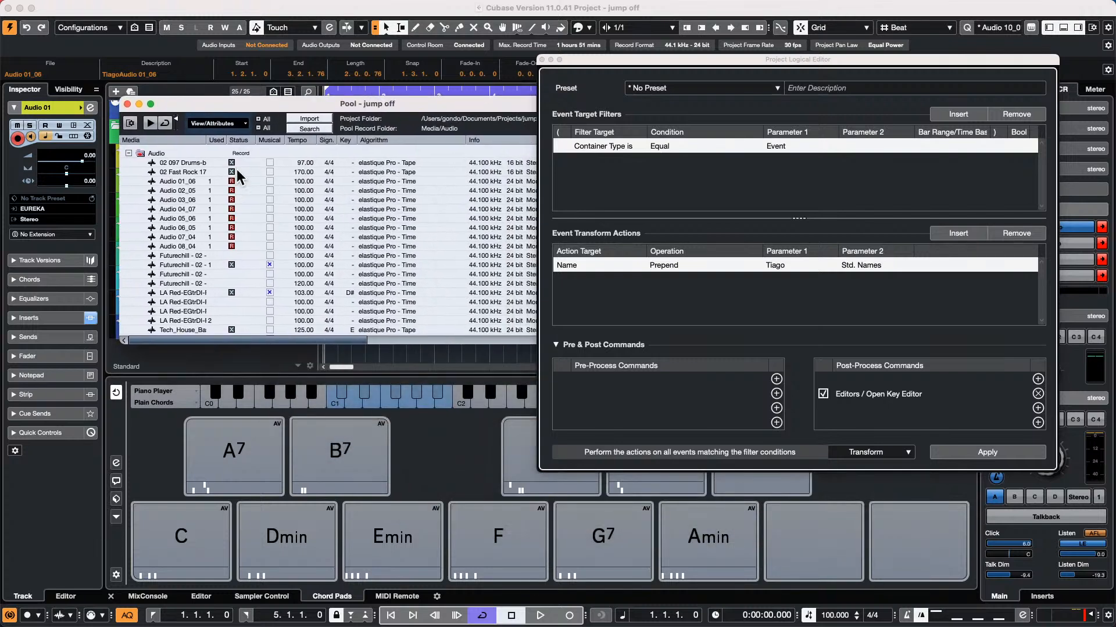
# Examine the commands available for the second recorded audio file in the Pool, and close the Pool window
pyautogui.rightClick(177, 193)
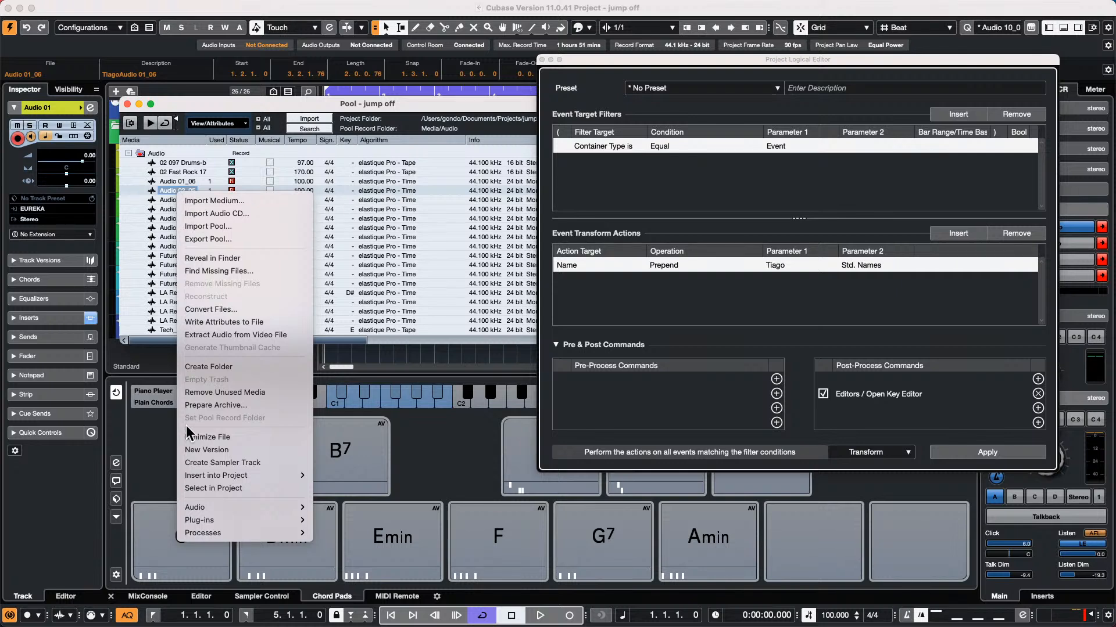
pyautogui.moveTo(246, 534)
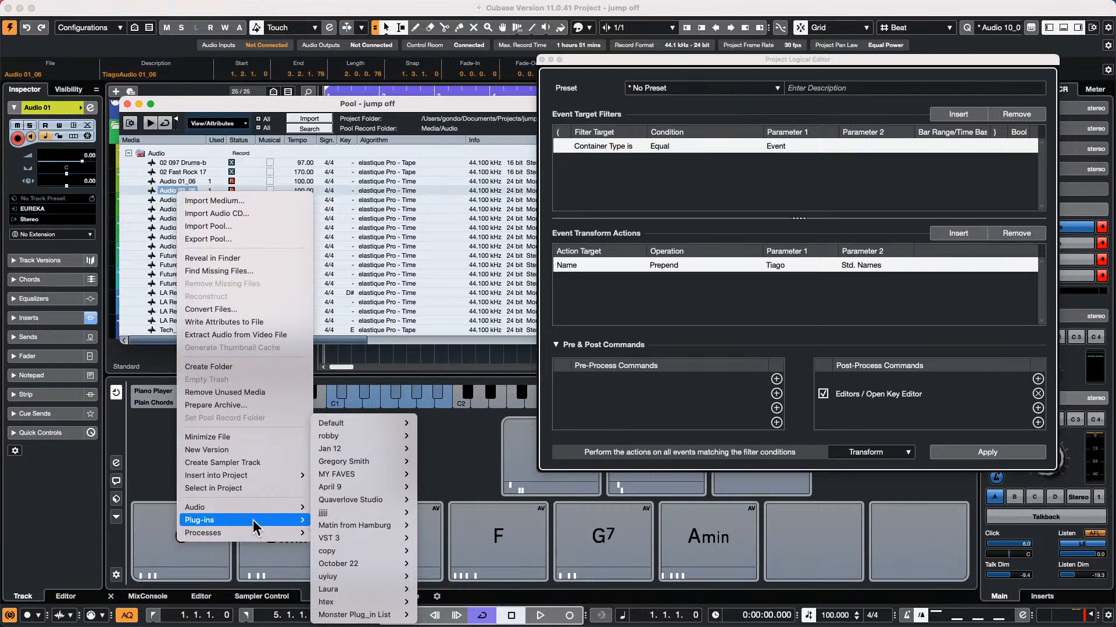
pyautogui.moveTo(257, 507)
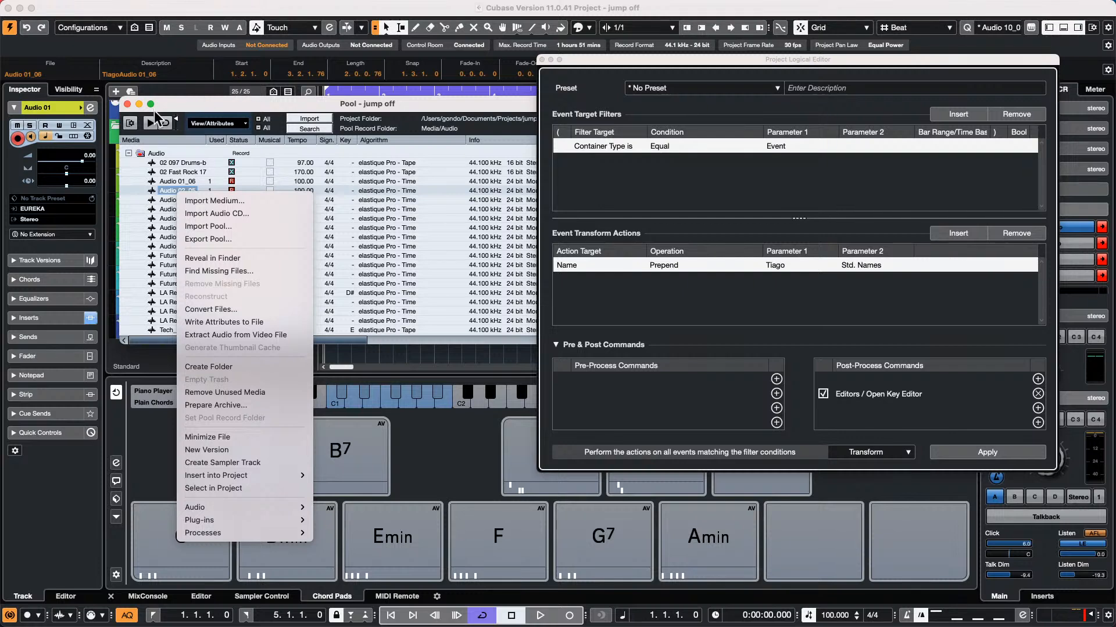
pyautogui.click(127, 104)
pyautogui.click(127, 104)
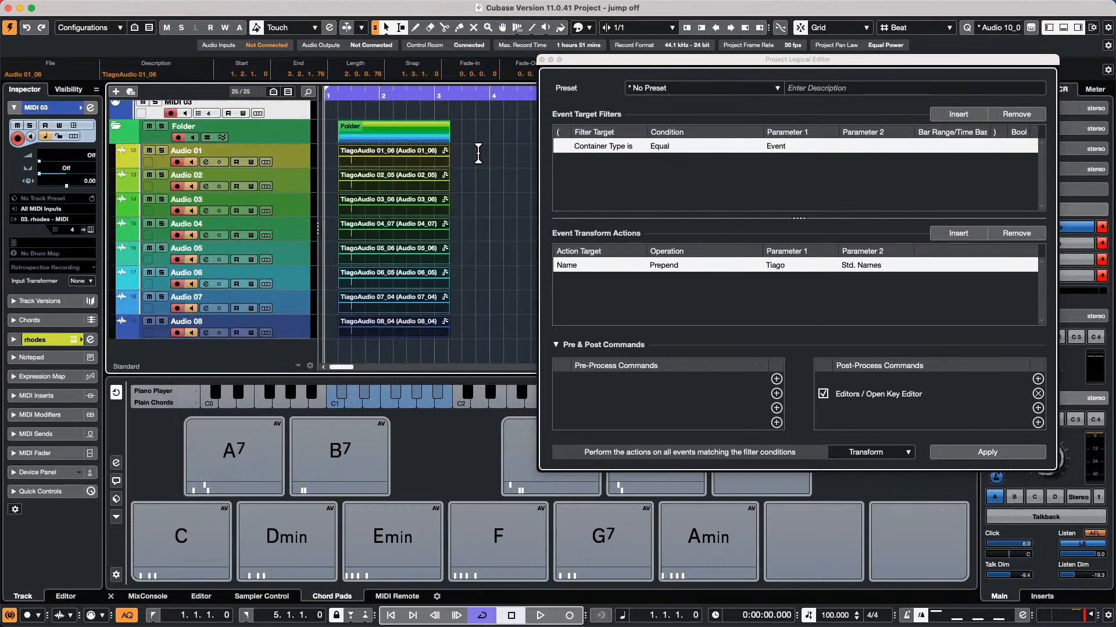
pyautogui.click(498, 157)
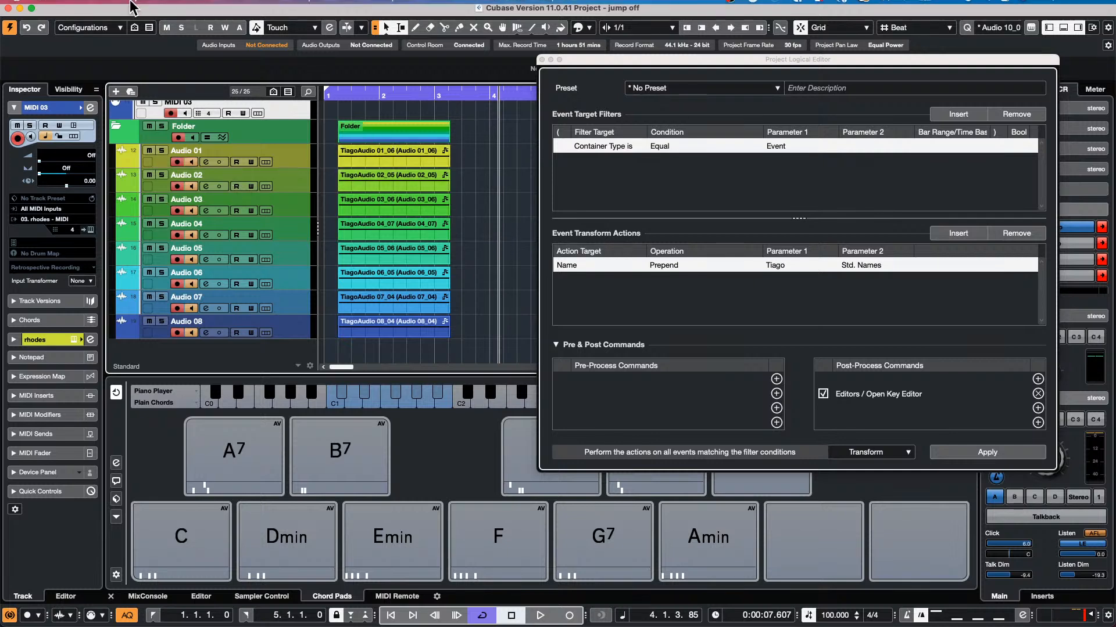
# Open and activate the recent project be someone, and close the Project Logical Editor
pyautogui.click(79, 4)
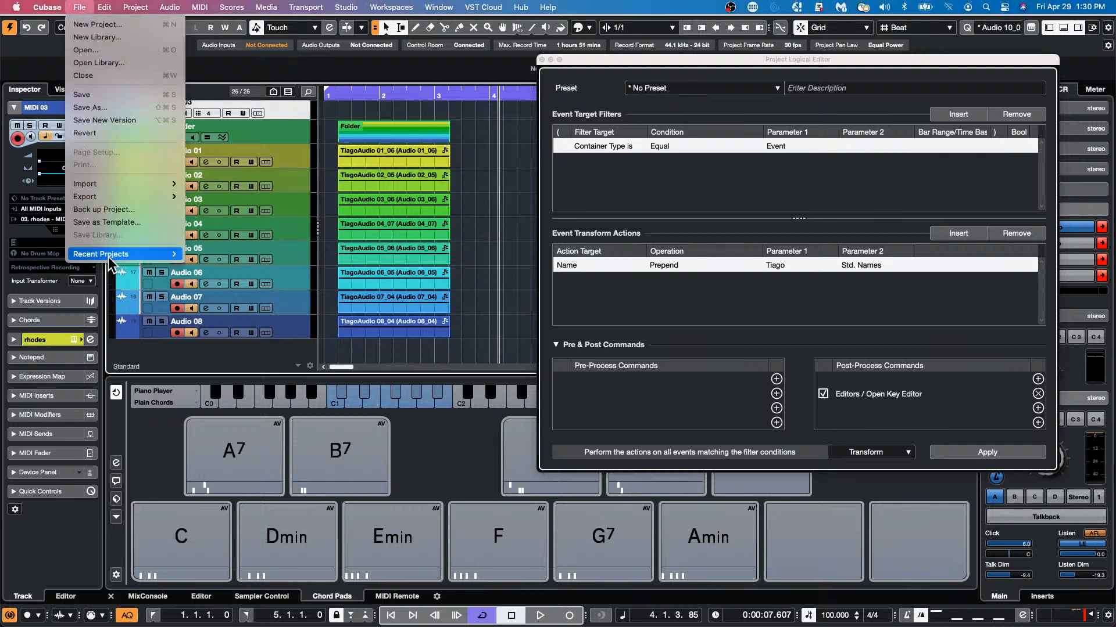
pyautogui.moveTo(107, 254)
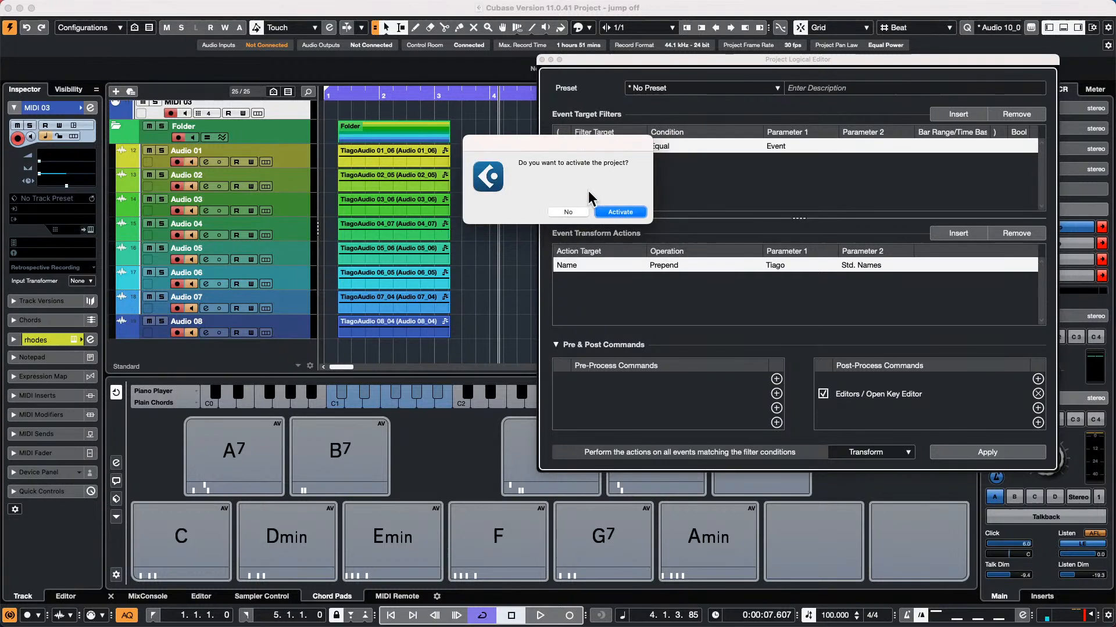
pyautogui.click(620, 209)
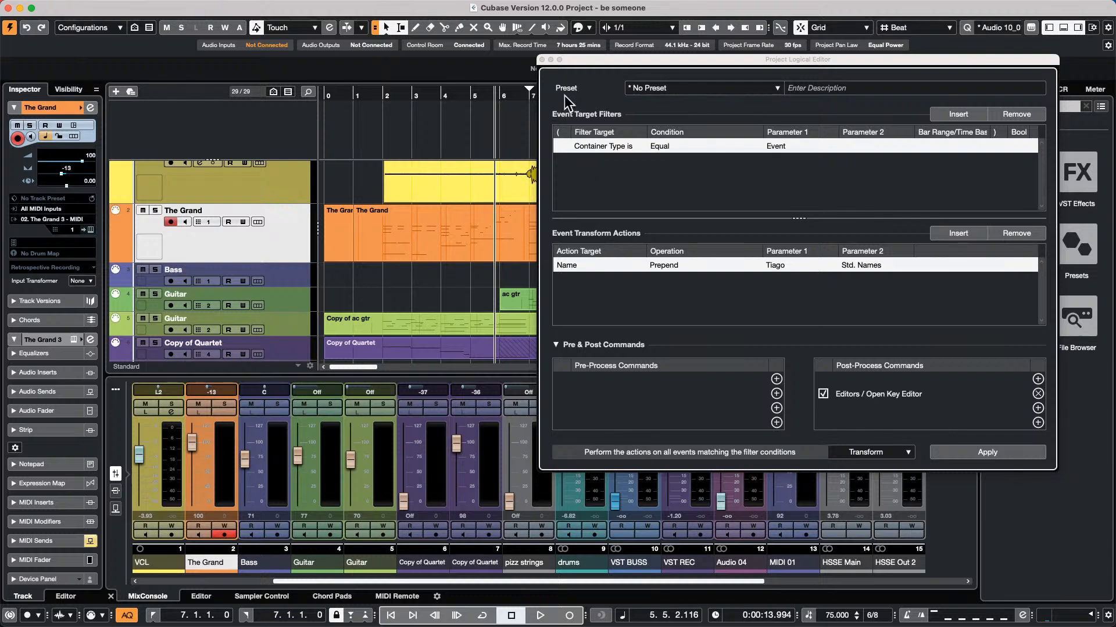
pyautogui.click(542, 59)
# Create chord events from The Grand's MIDI part, including bass notes and tensions, and make the Chord Track taller
pyautogui.doubleClick(622, 252)
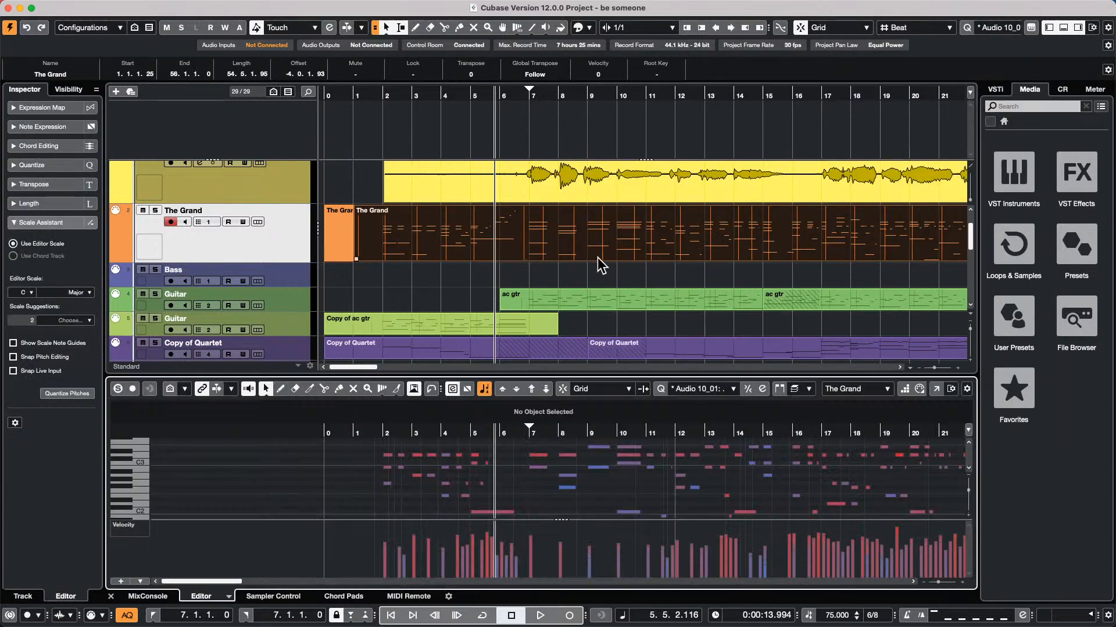
pyautogui.scroll(2, 610, 250)
pyautogui.click(633, 285)
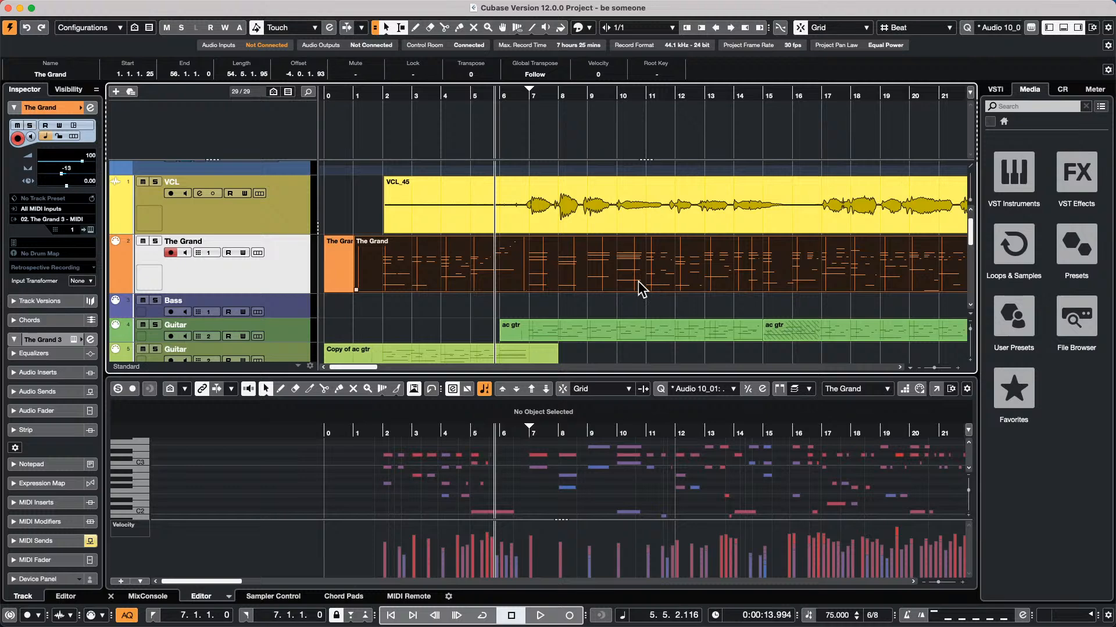
pyautogui.scroll(1, 282, 197)
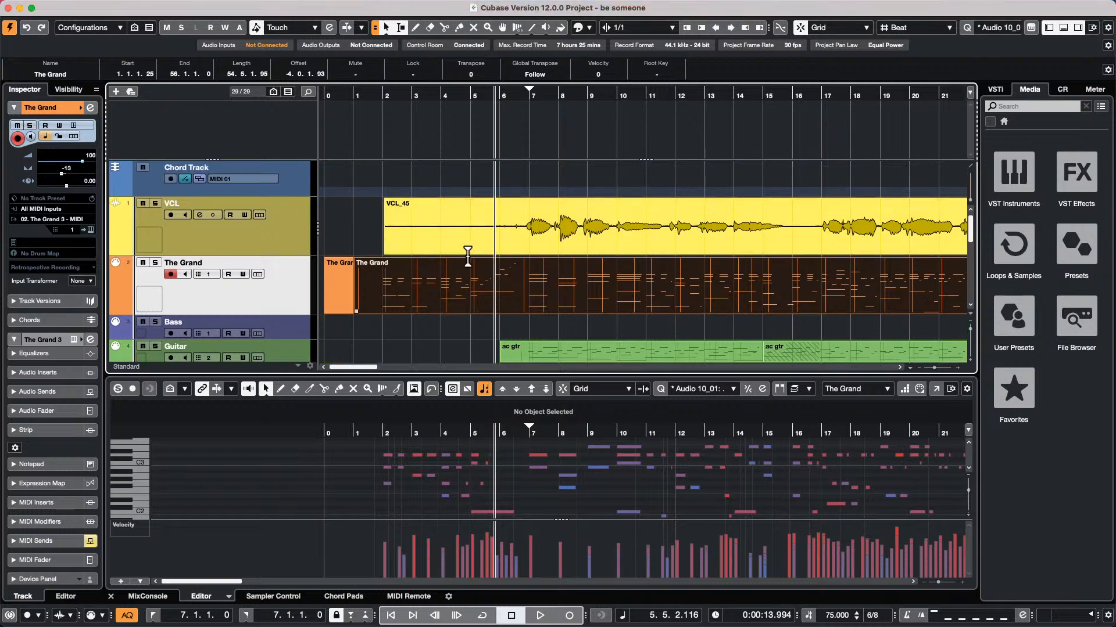
pyautogui.click(135, 7)
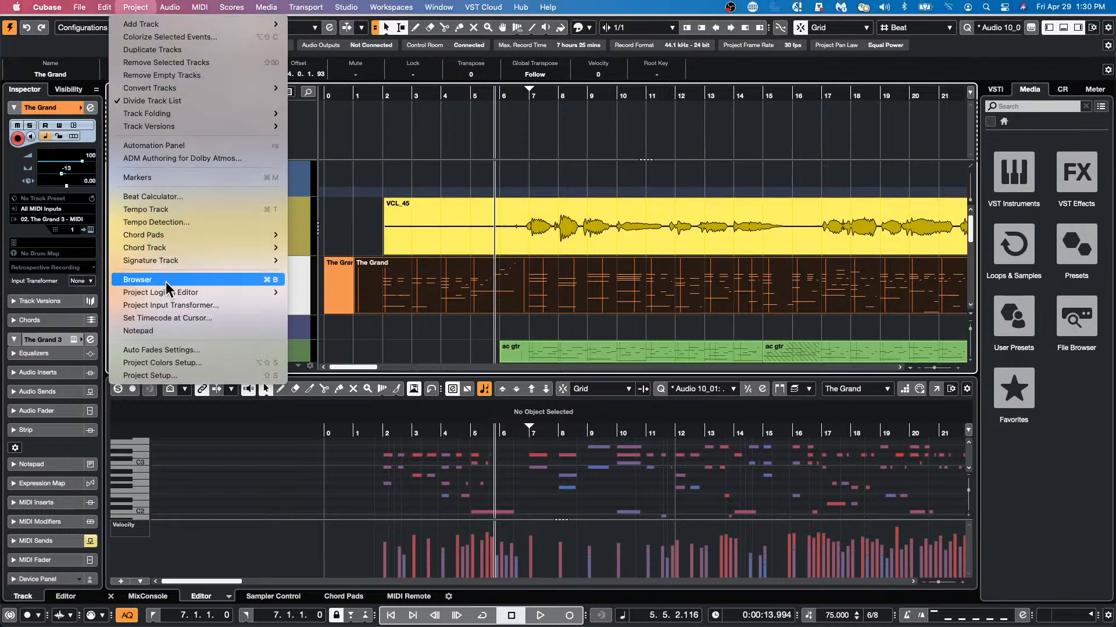
pyautogui.moveTo(192, 249)
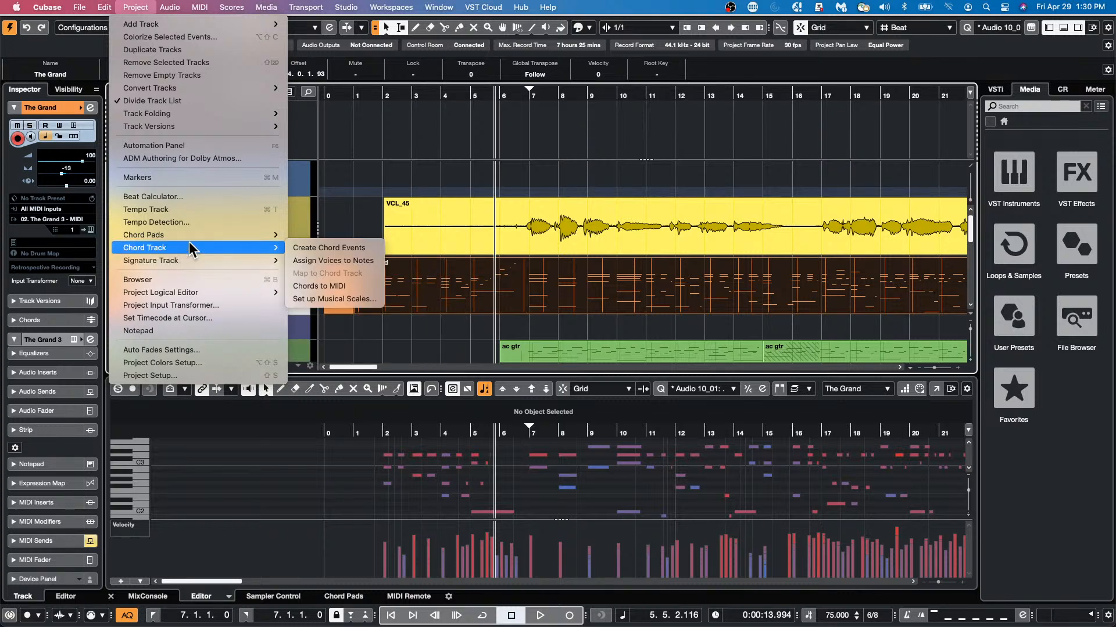
pyautogui.click(376, 248)
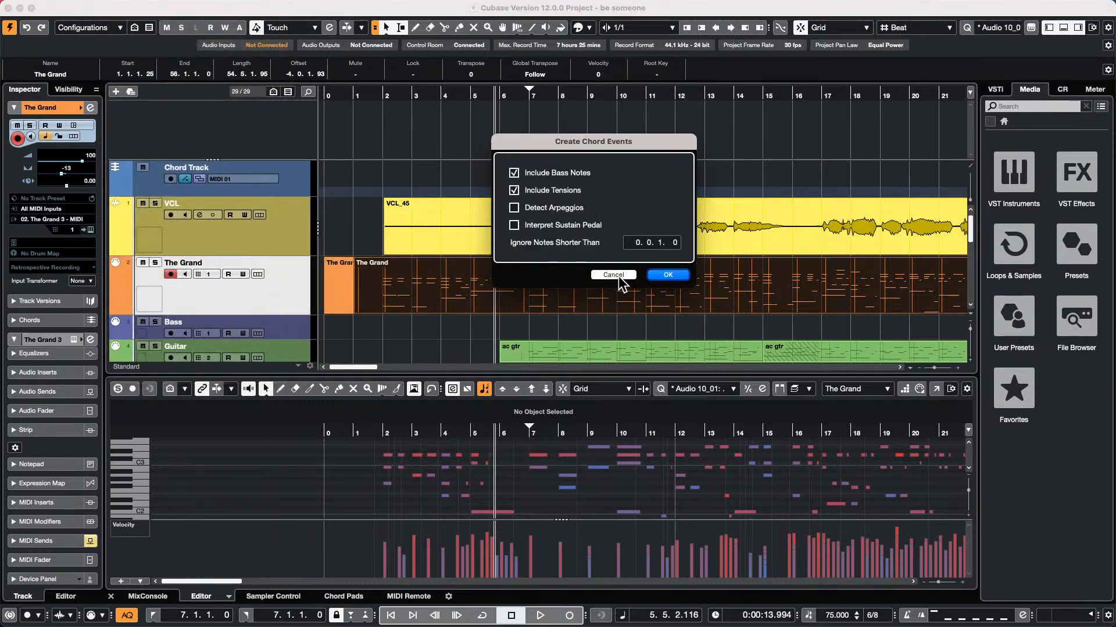
pyautogui.click(668, 275)
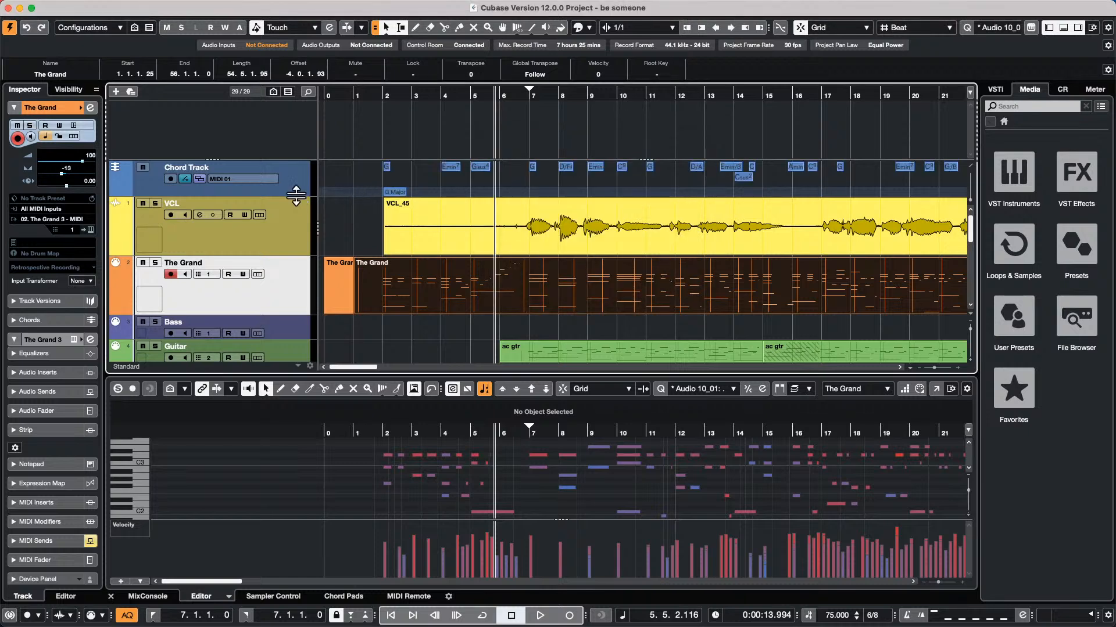
pyautogui.moveTo(296, 197); pyautogui.dragTo(297, 209)
pyautogui.moveTo(373, 97); pyautogui.dragTo(375, 124)
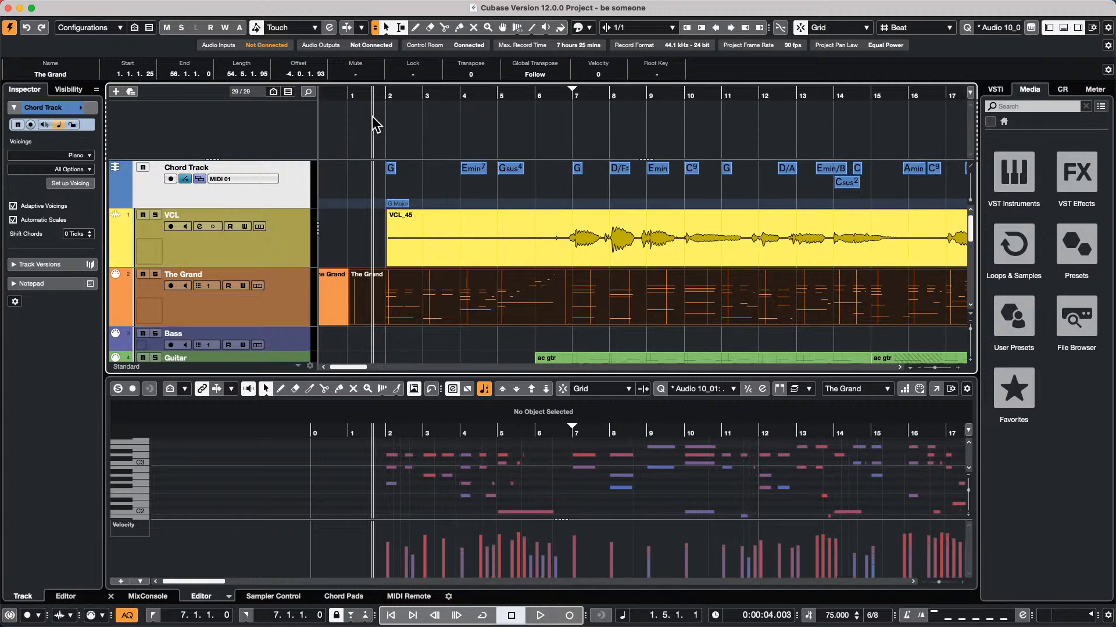
# Open the VCL_45 vocal event in a separate Sample Editor window and enable VariAudio editing
pyautogui.click(658, 249)
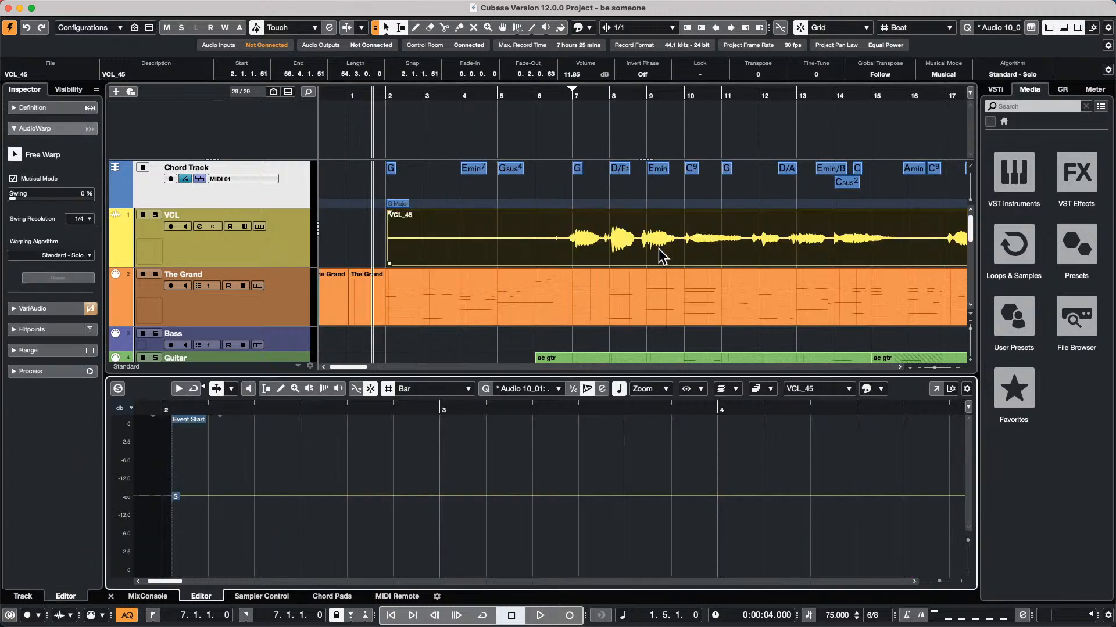
pyautogui.click(937, 388)
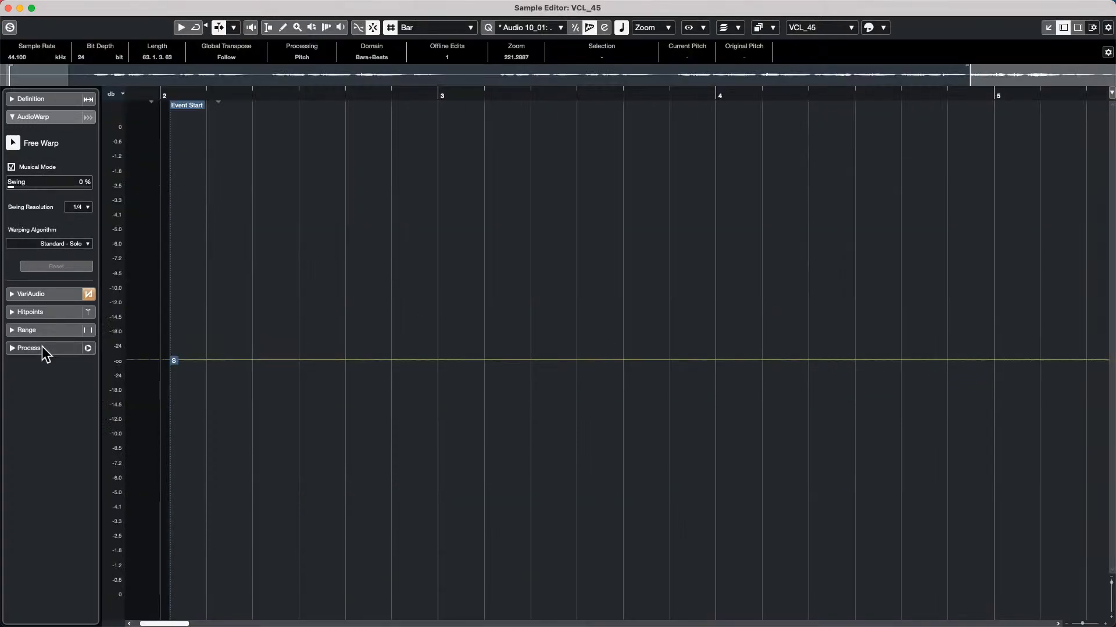
pyautogui.click(41, 296)
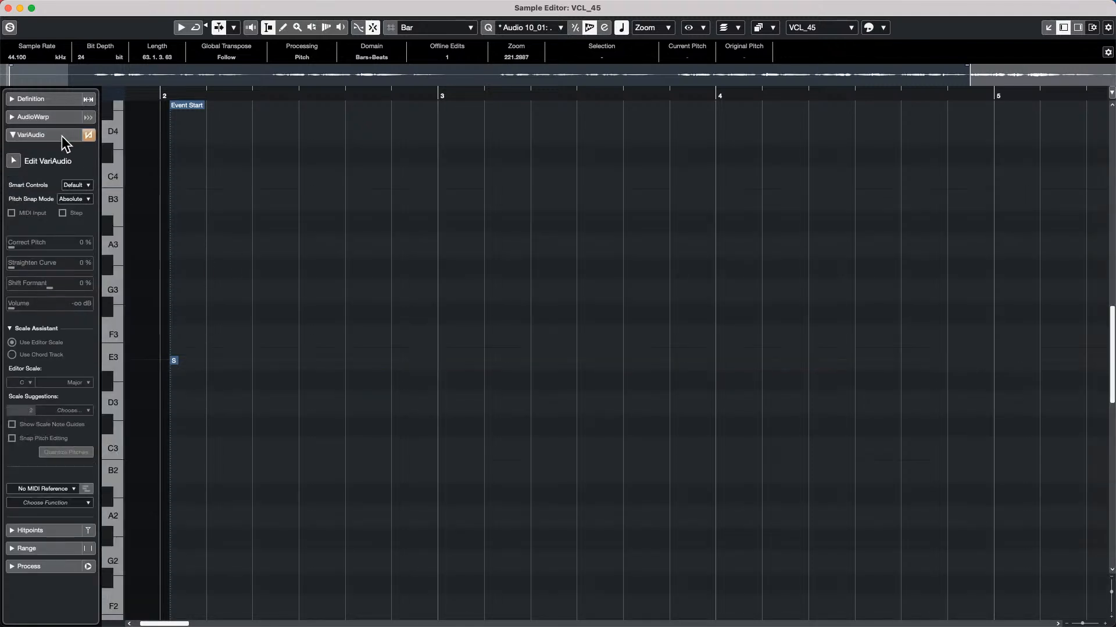
pyautogui.click(14, 161)
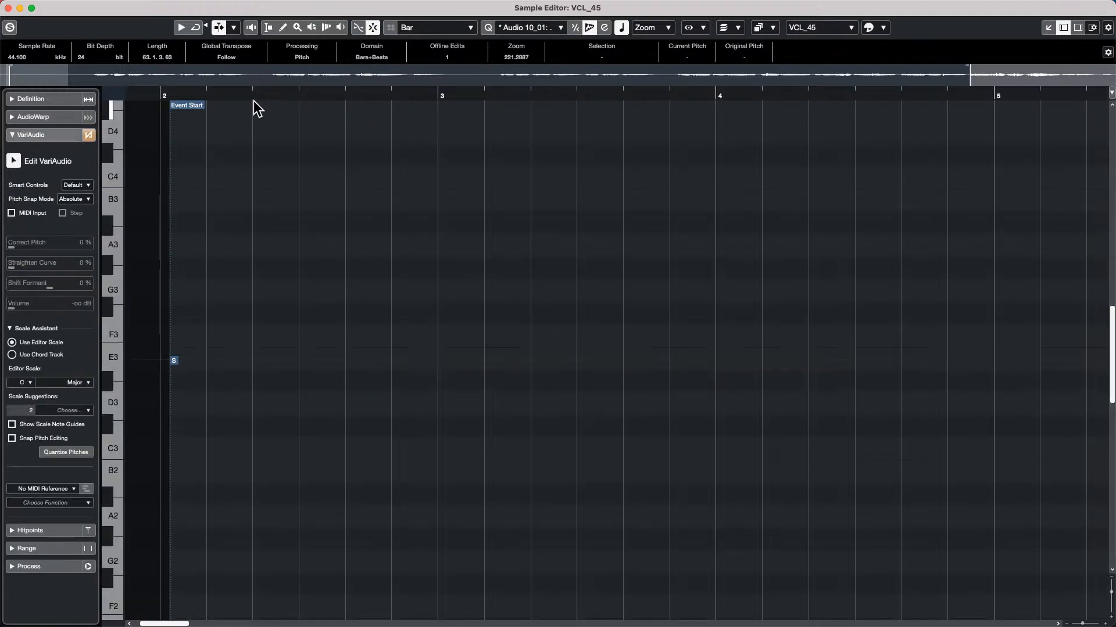
pyautogui.moveTo(254, 95); pyautogui.dragTo(273, 62)
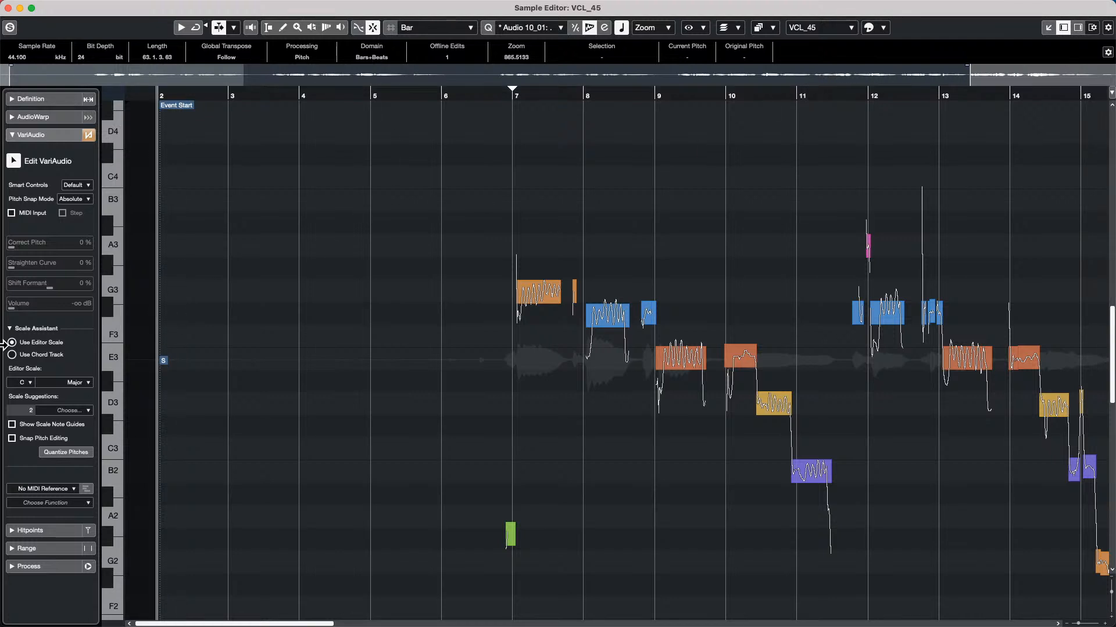
# Quantize the vocal's pitches to the Chord Track using Chords & Scales mode, and close the separate Sample Editor window
pyautogui.click(13, 355)
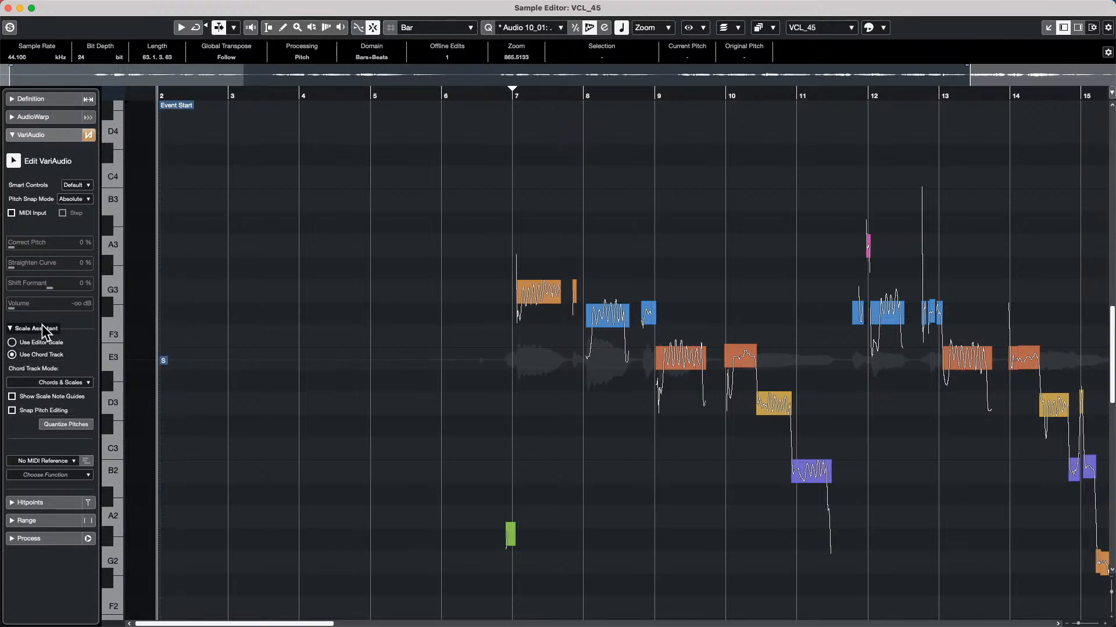
pyautogui.click(74, 426)
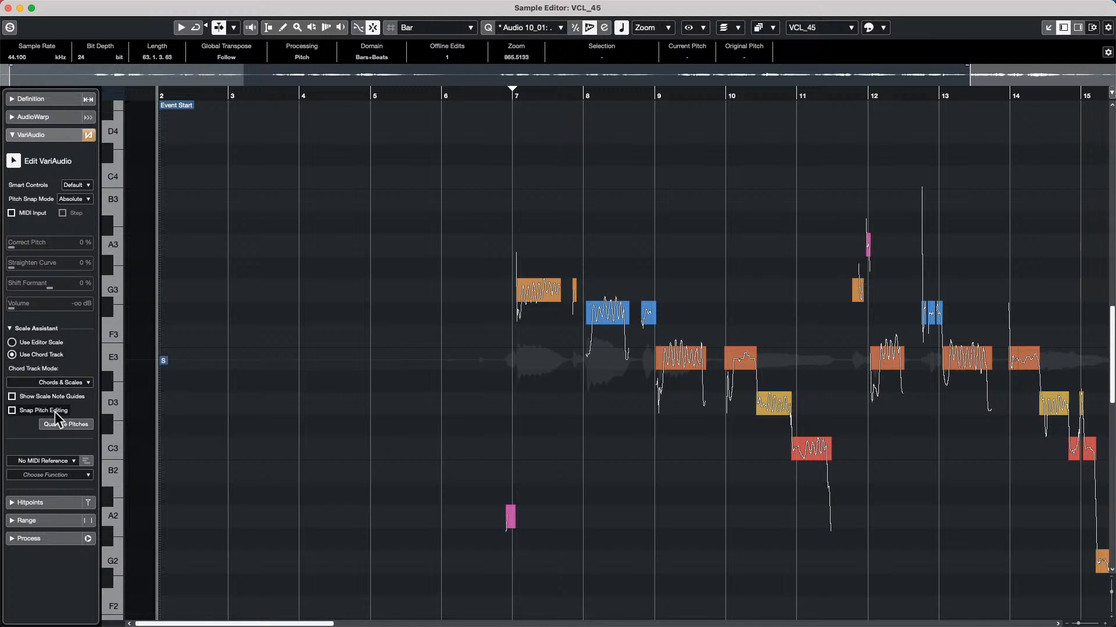
pyautogui.moveTo(68, 8); pyautogui.dragTo(118, 353)
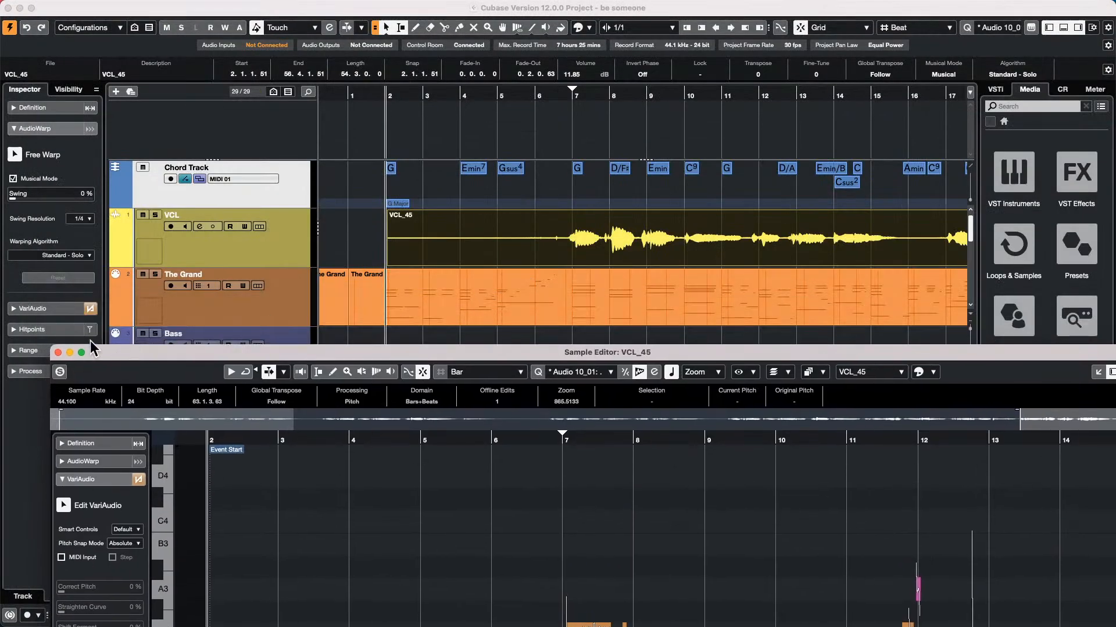
pyautogui.click(58, 352)
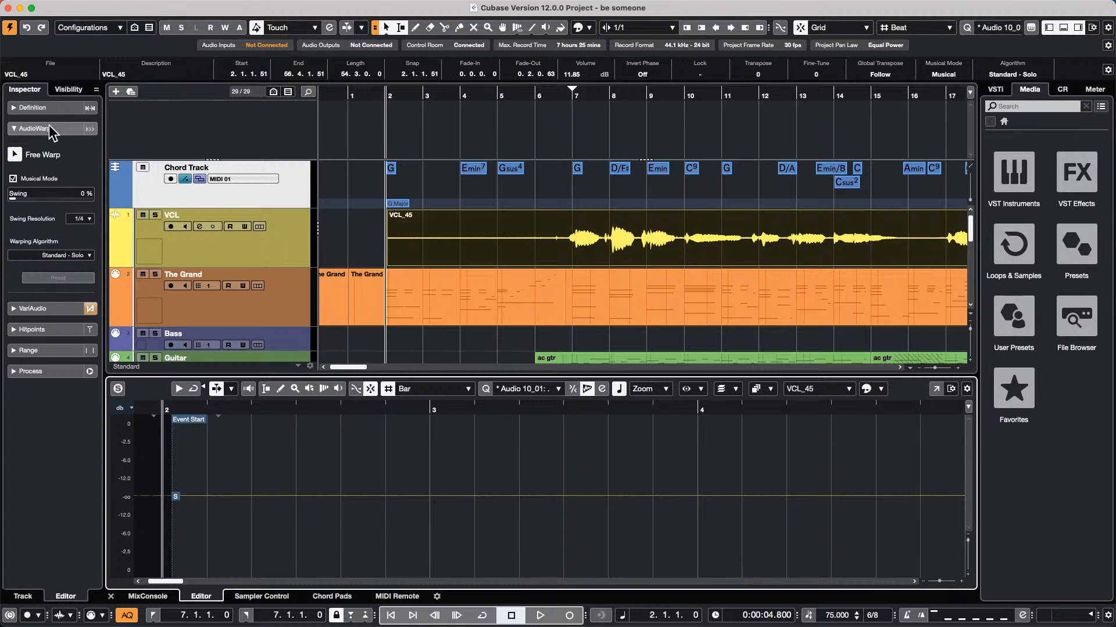
pyautogui.click(33, 309)
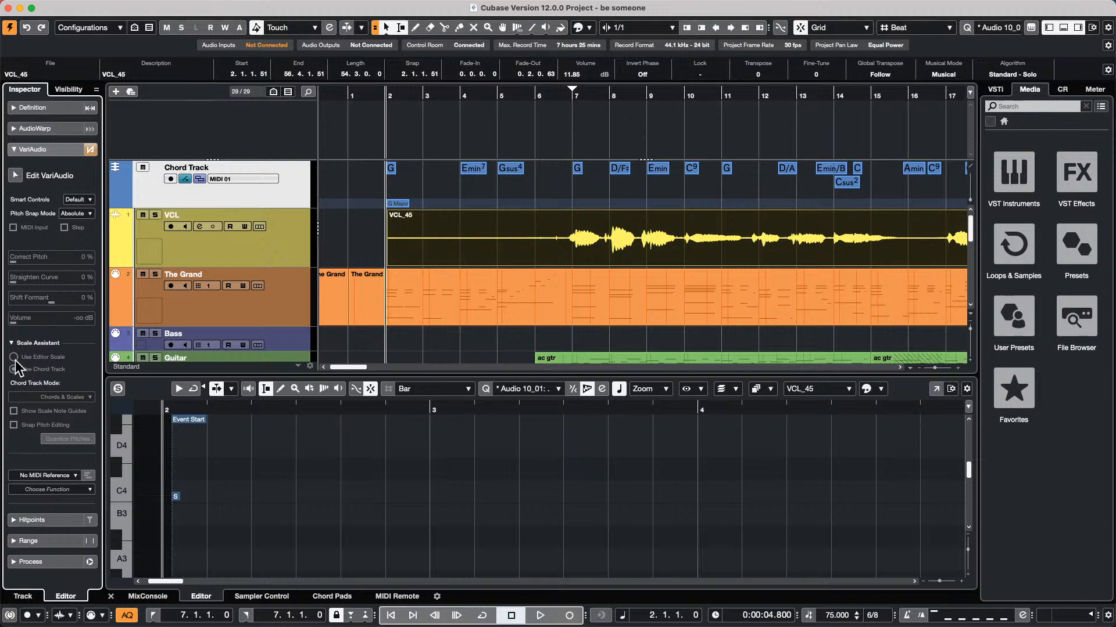
# Split the VCL_45 vocal event at about bars 10, 13, 20, 28 and 31
pyautogui.click(624, 251)
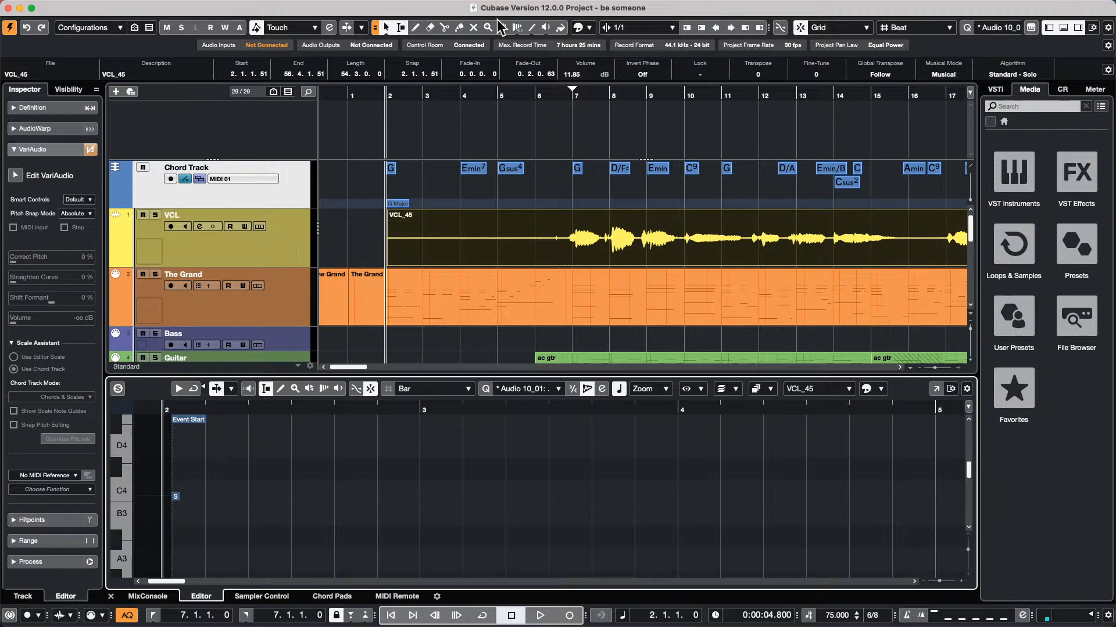
pyautogui.moveTo(425, 85); pyautogui.dragTo(413, 61)
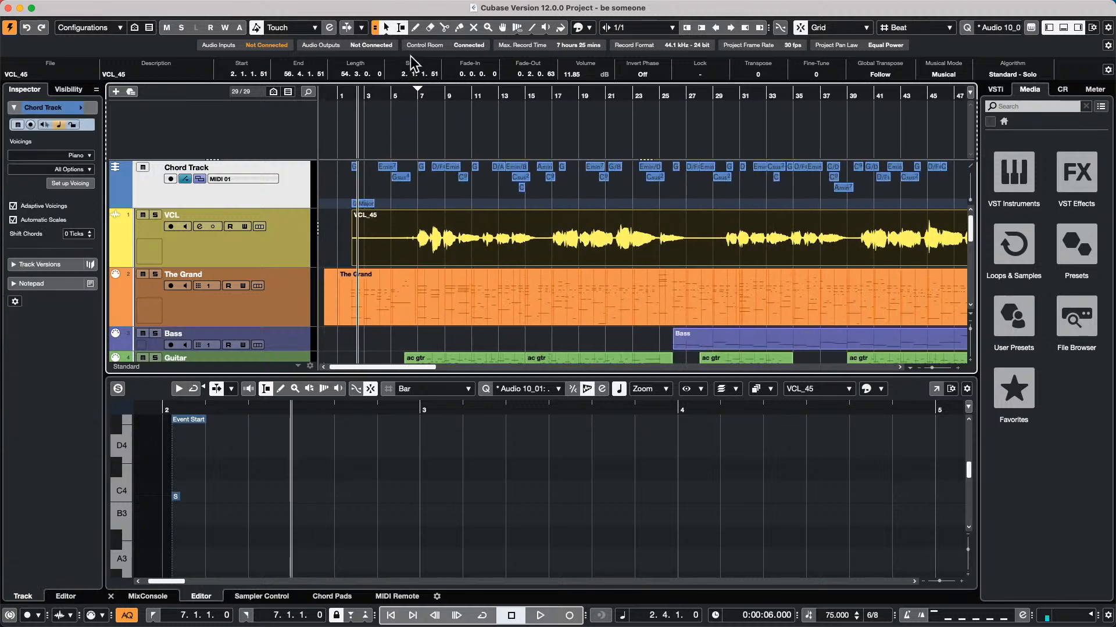
pyautogui.rightClick(630, 250)
pyautogui.click(688, 251)
pyautogui.click(697, 241)
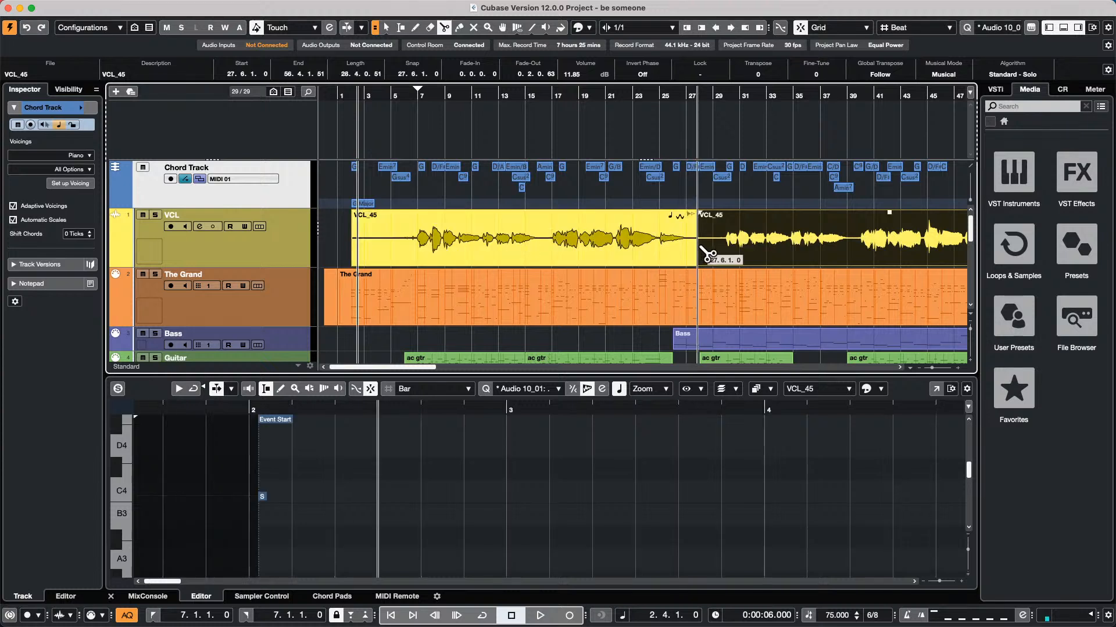
pyautogui.click(736, 241)
pyautogui.click(586, 247)
pyautogui.click(498, 247)
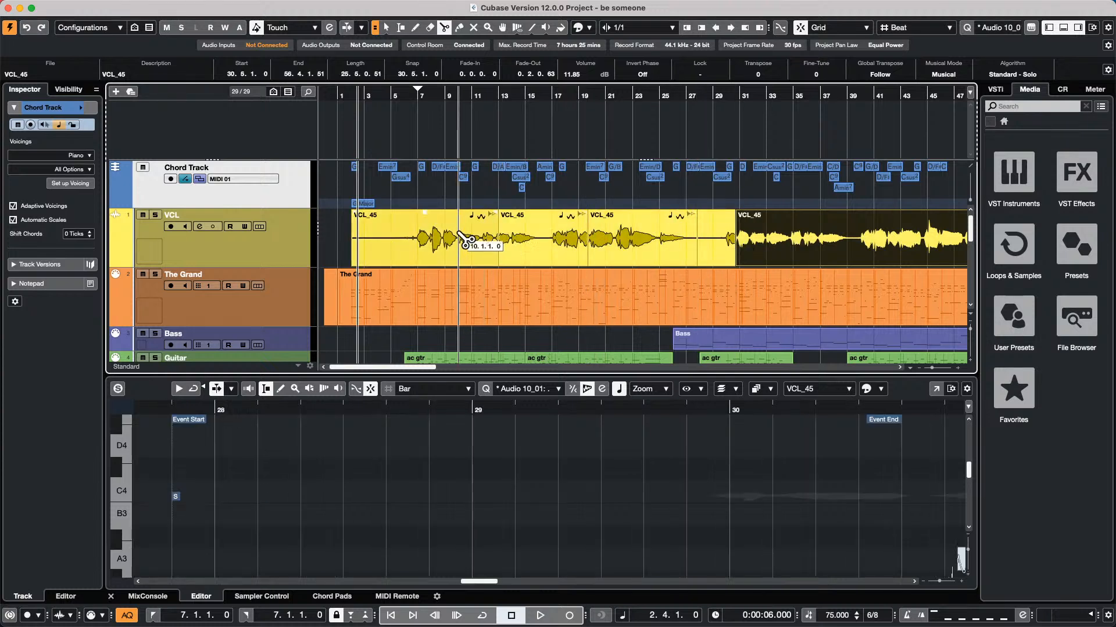
# Erase the vocal pieces between about bars 13 and 20 and between about bars 28 and 31
pyautogui.rightClick(526, 244)
pyautogui.click(559, 233)
pyautogui.click(558, 241)
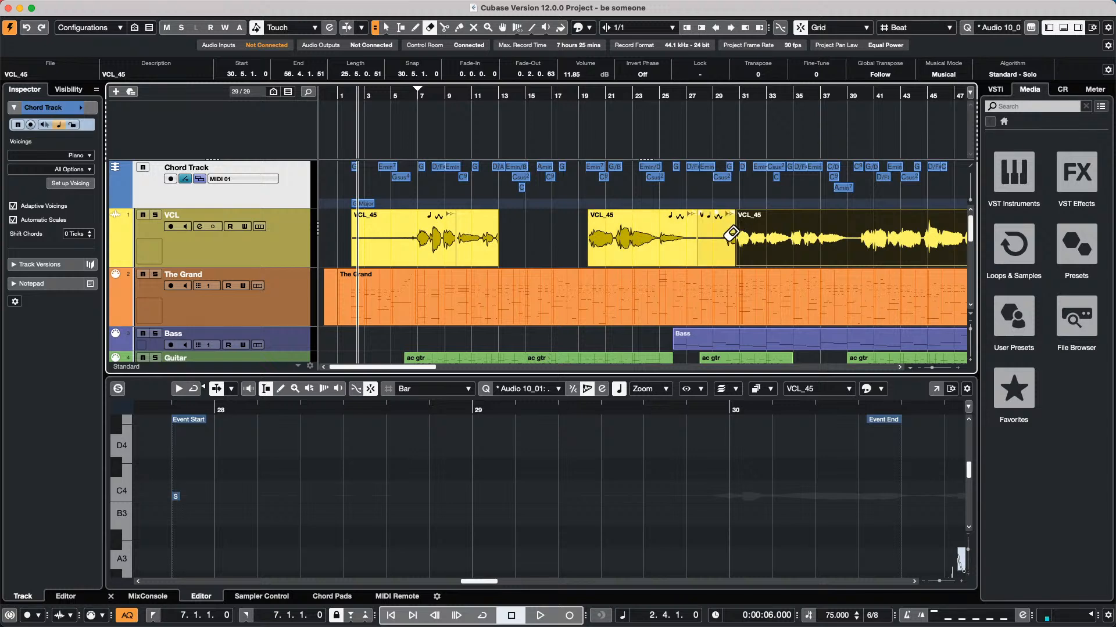
pyautogui.click(717, 241)
pyautogui.press('1')
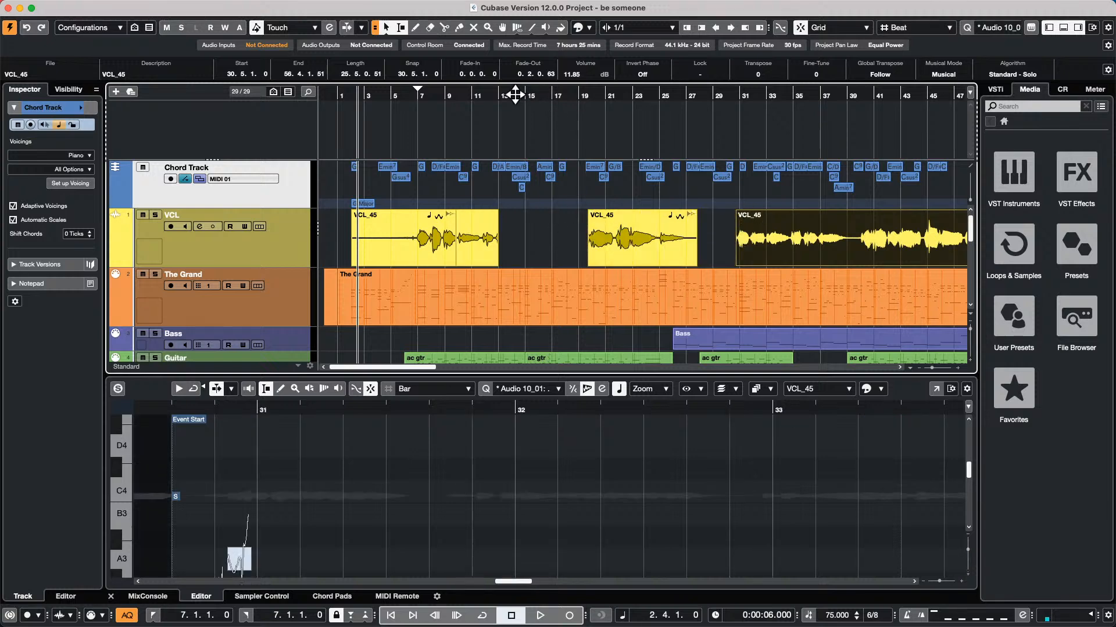
# Erase the first vocal piece, before about bar 10, on the VCL track
pyautogui.moveTo(500, 92); pyautogui.dragTo(500, 69)
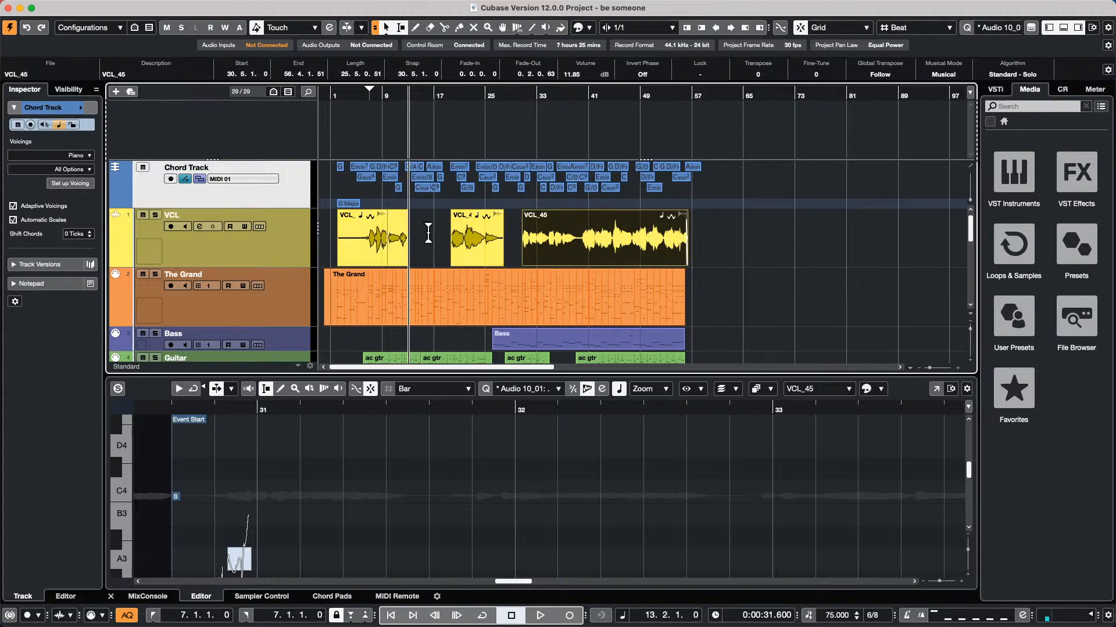
pyautogui.rightClick(374, 242)
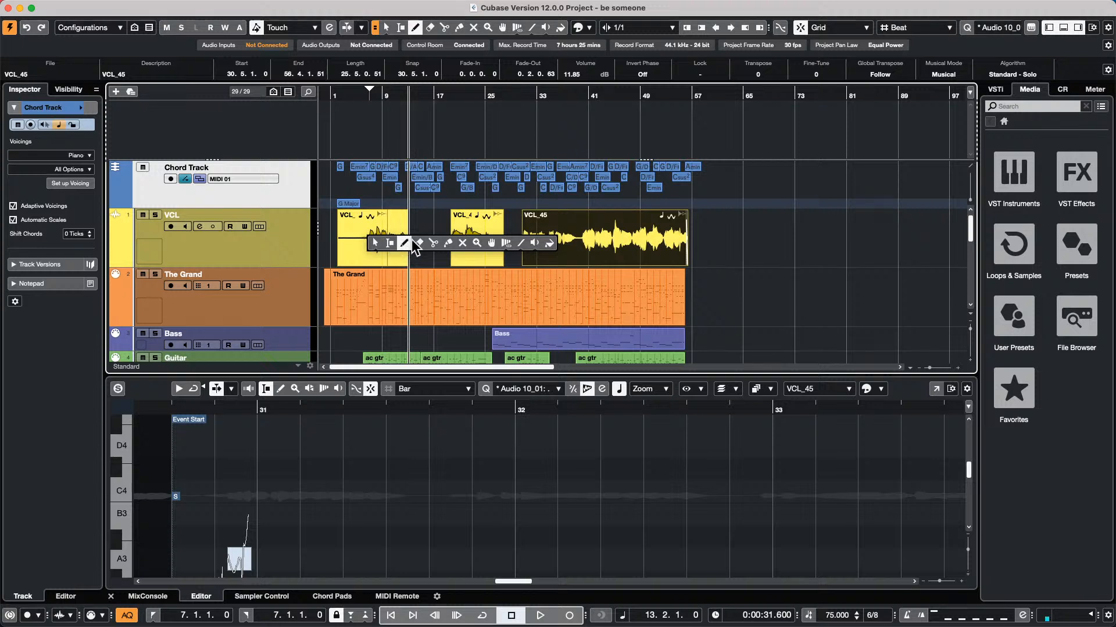
pyautogui.click(412, 240)
pyautogui.click(364, 233)
pyautogui.press('1')
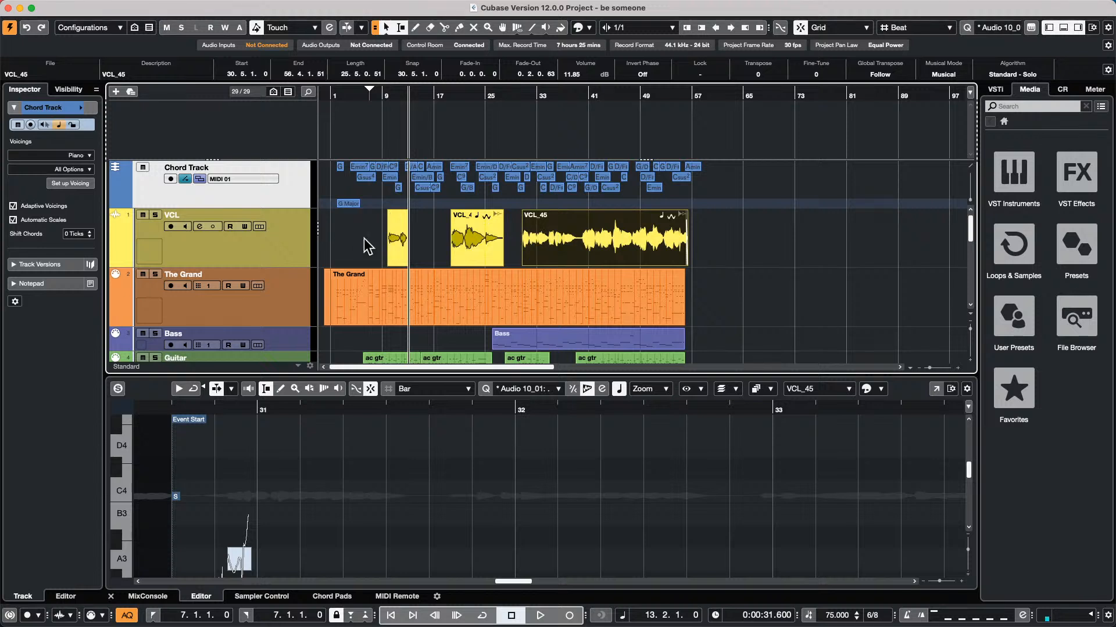
# Bounce the three remaining VCL_45 vocal pieces into one audio event, replacing the original events
pyautogui.moveTo(355, 261); pyautogui.dragTo(698, 216)
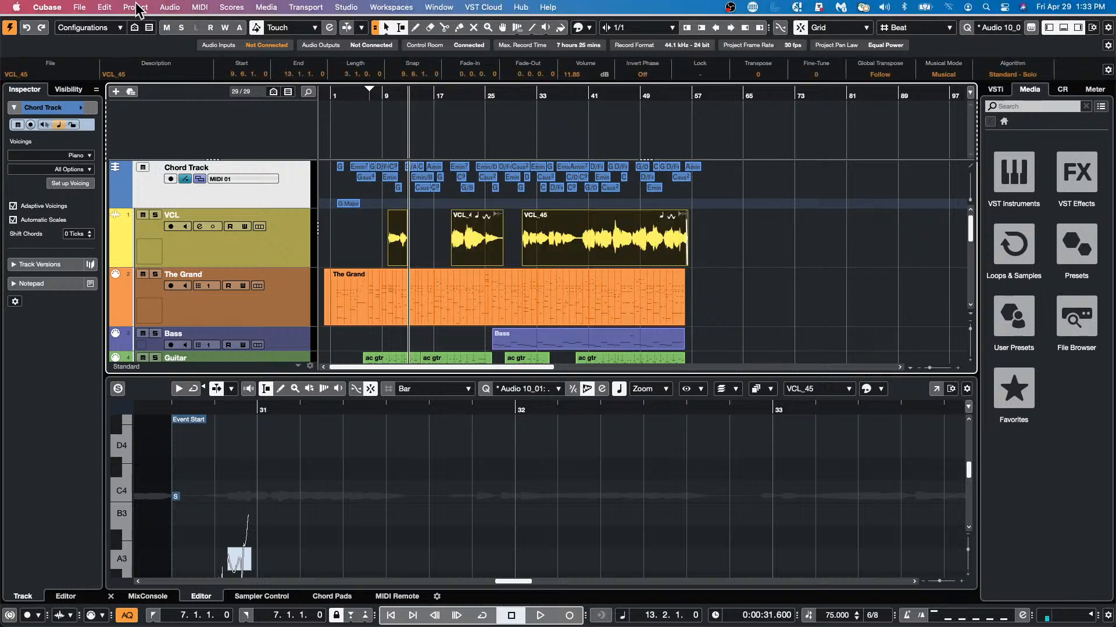
pyautogui.click(137, 7)
pyautogui.moveTo(96, 8)
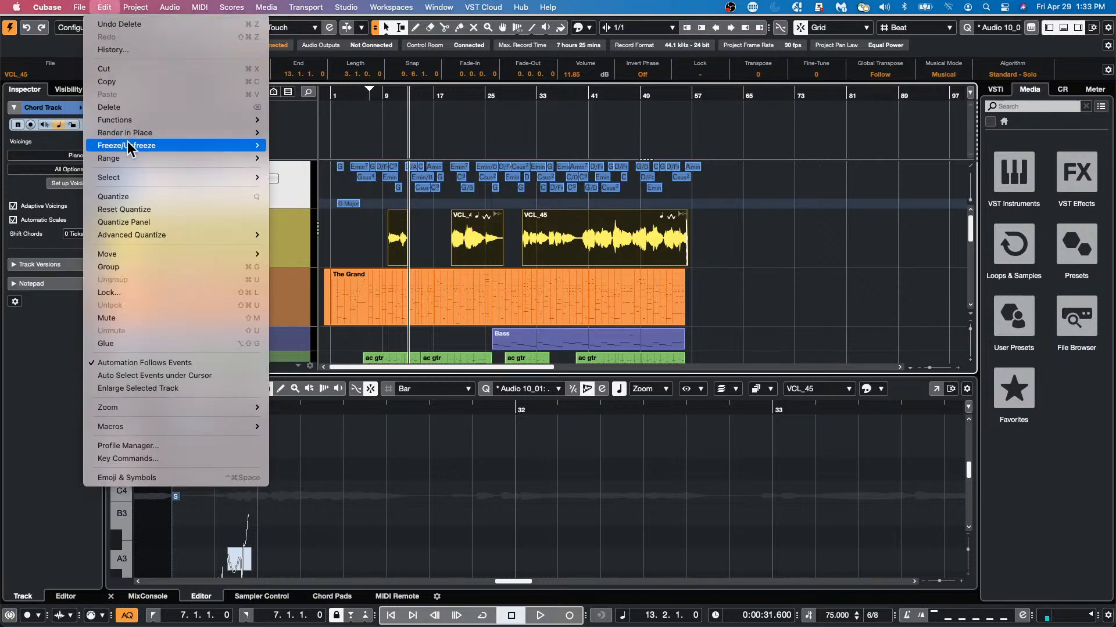
pyautogui.moveTo(170, 7)
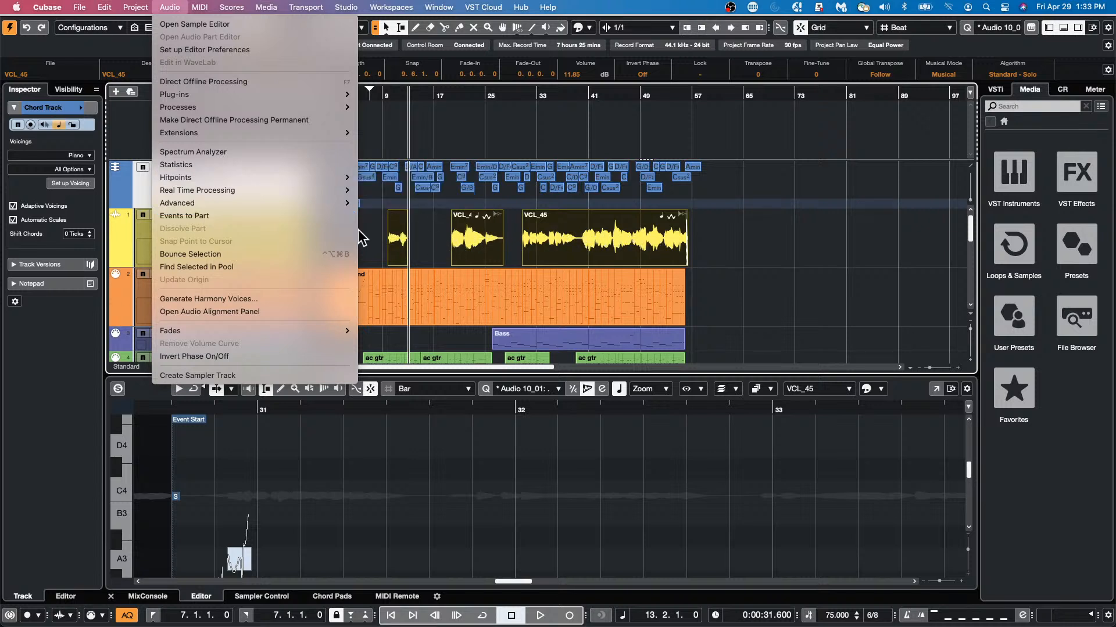
pyautogui.moveTo(291, 204)
pyautogui.click(275, 252)
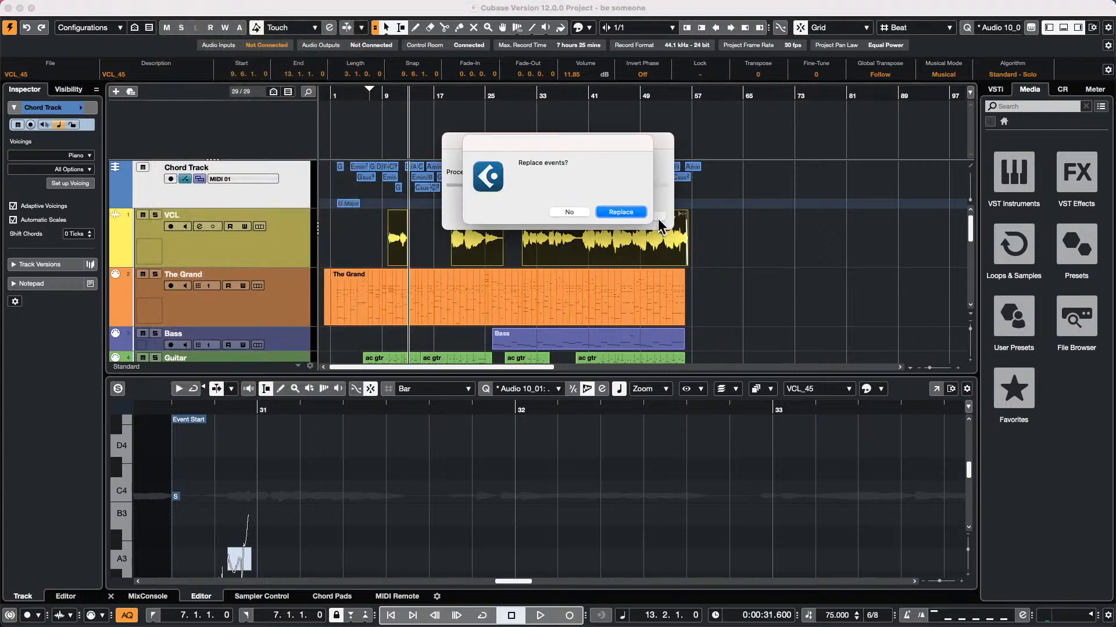
pyautogui.click(620, 212)
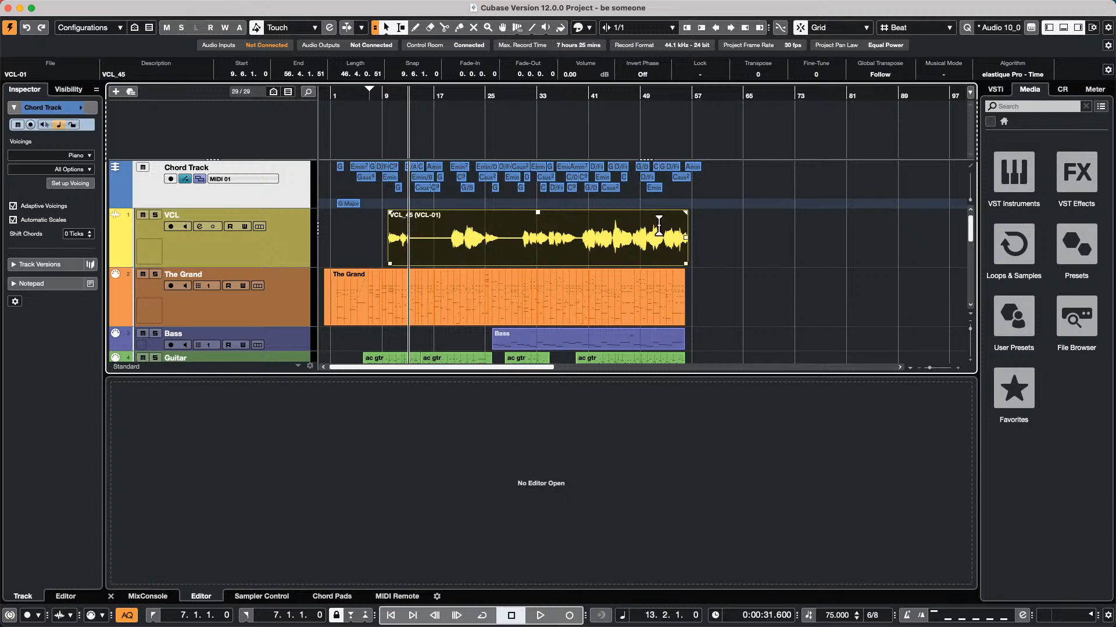
# Undo the bounce, the erasures and the splits on the VCL track, back to the single VCL_45 event
pyautogui.click(408, 260)
pyautogui.press('super+z')
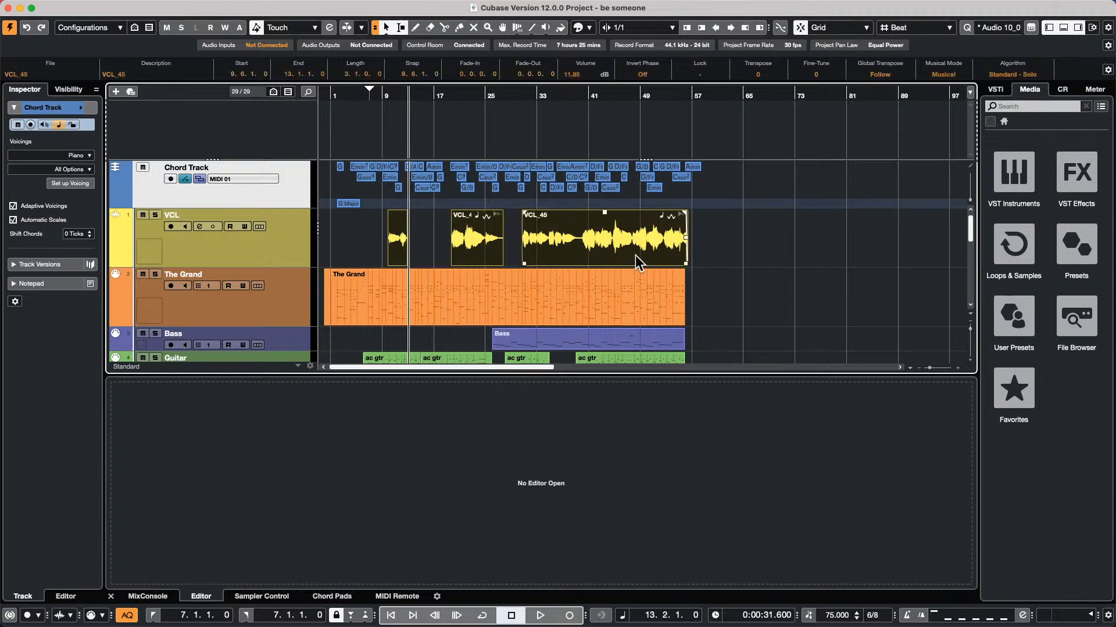
pyautogui.press('super+z')
pyautogui.press('super+z')
pyautogui.press('super+z')
pyautogui.press('super+z')
pyautogui.press('super+z')
pyautogui.press('super+z')
pyautogui.press('super+z')
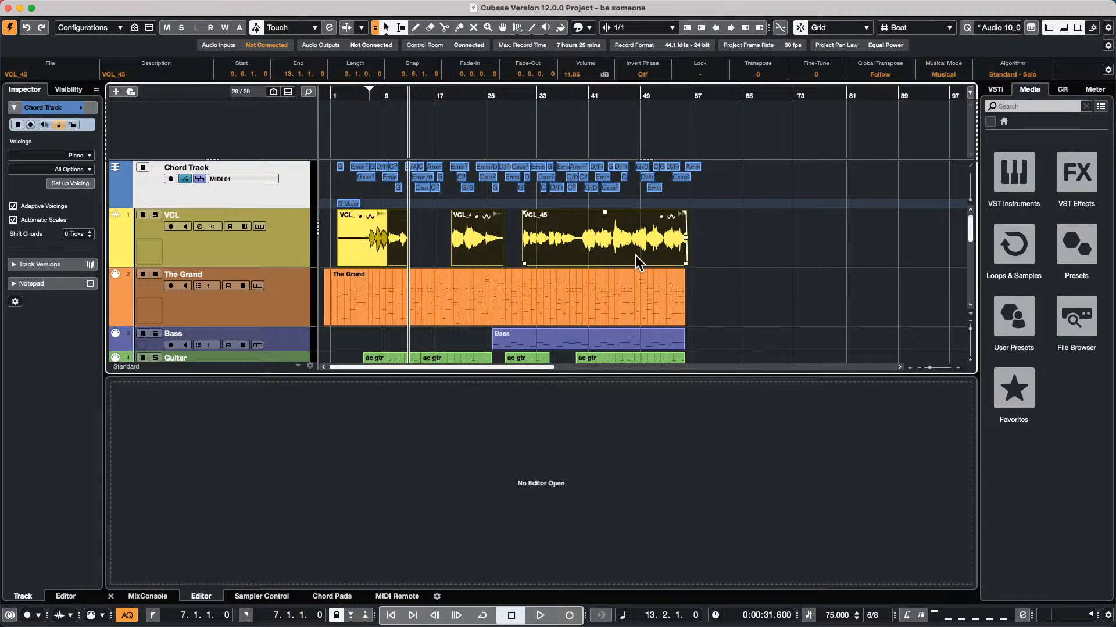
pyautogui.click(635, 255)
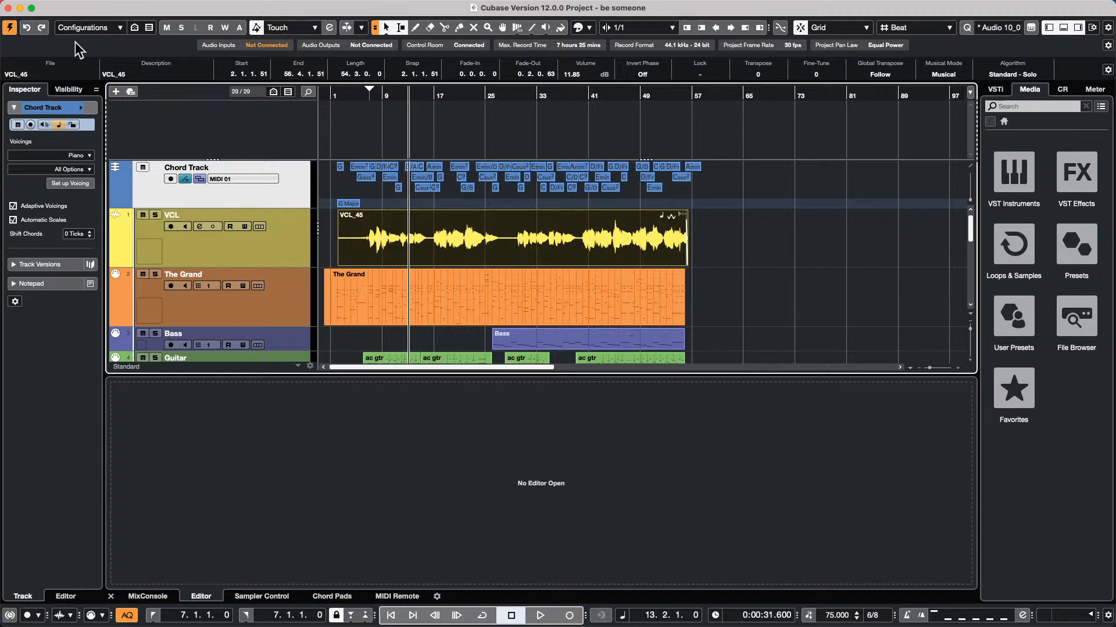
# Select the VCL track and open its Channel Settings window
pyautogui.click(68, 107)
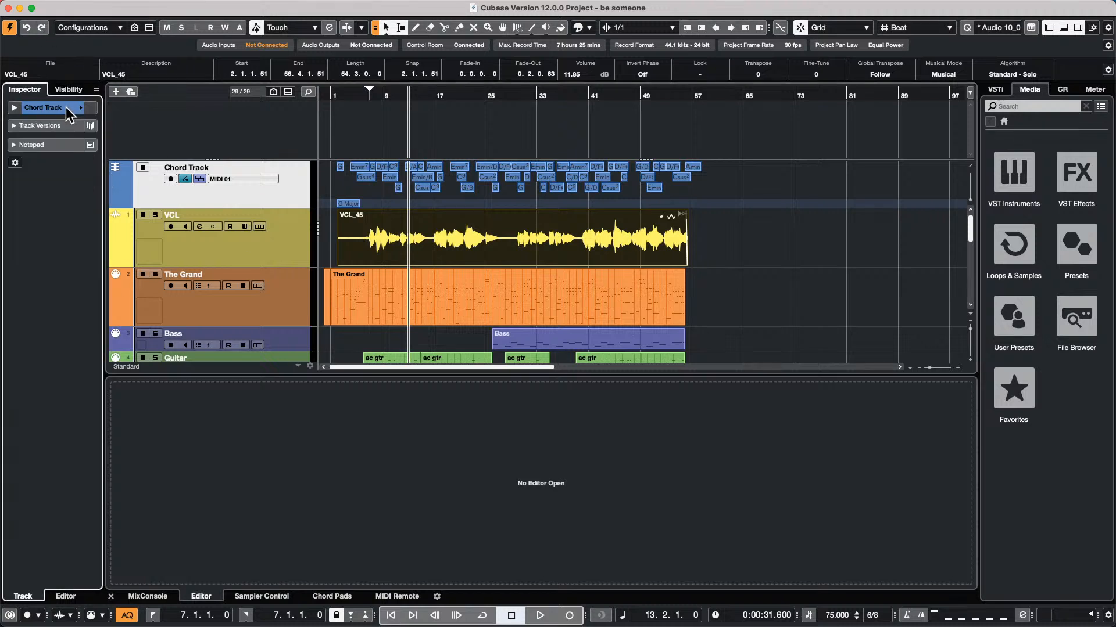
pyautogui.click(66, 109)
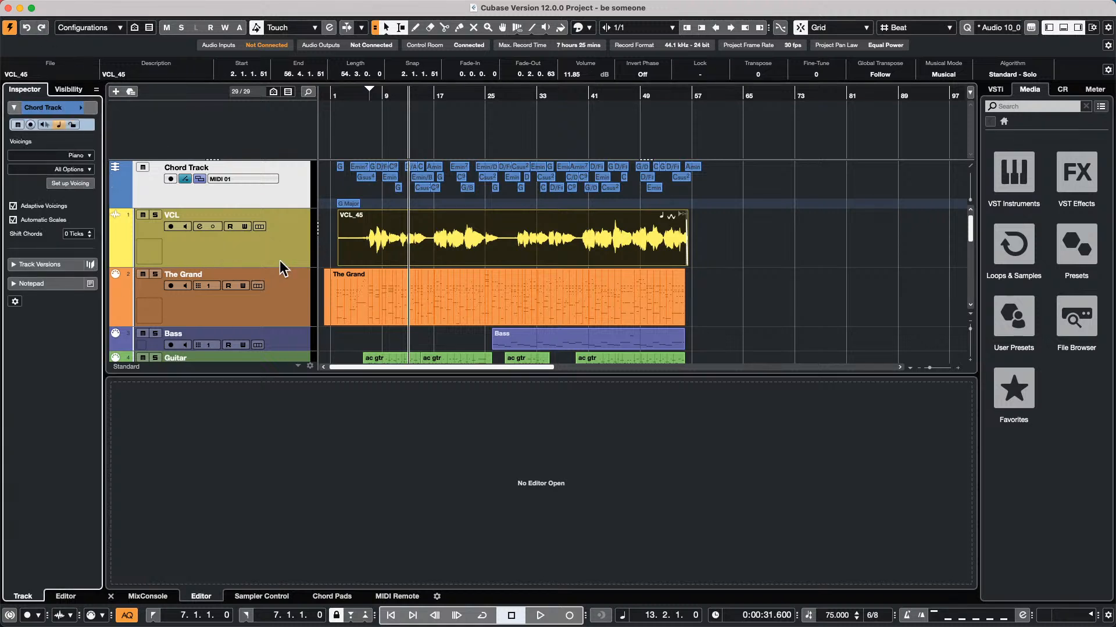
pyautogui.click(281, 259)
pyautogui.click(90, 107)
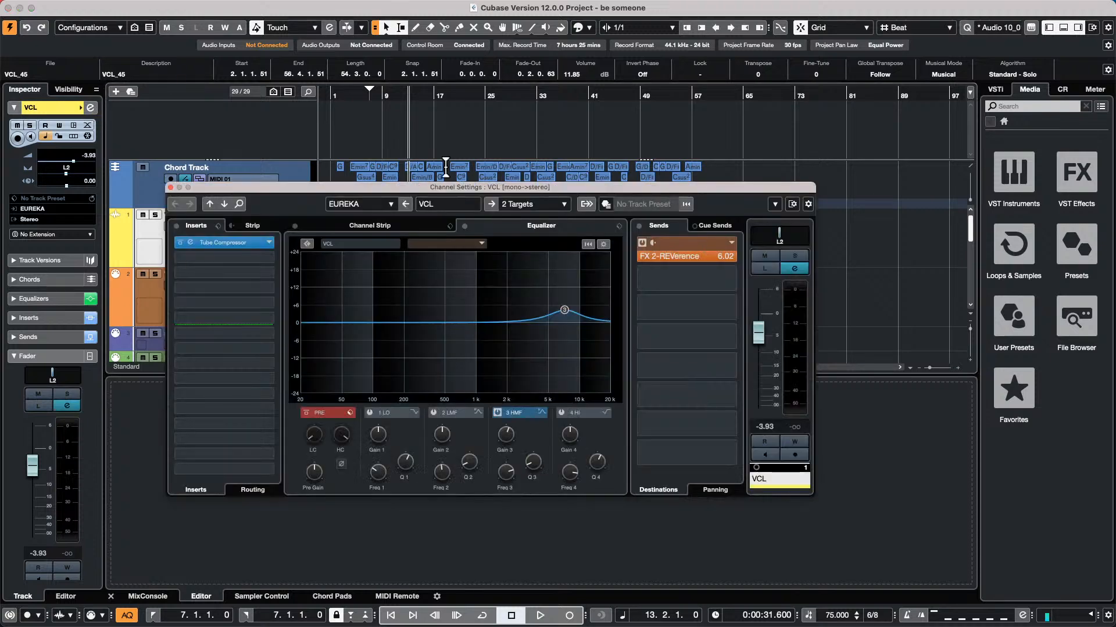
# Boost the VCL channel's equalizer by about 9 dB in the high band and about 6 dB in the low-mid band
pyautogui.moveTo(556, 313)
pyautogui.mouseDown()
pyautogui.moveTo(571, 311)
pyautogui.moveTo(565, 319)
pyautogui.mouseUp()
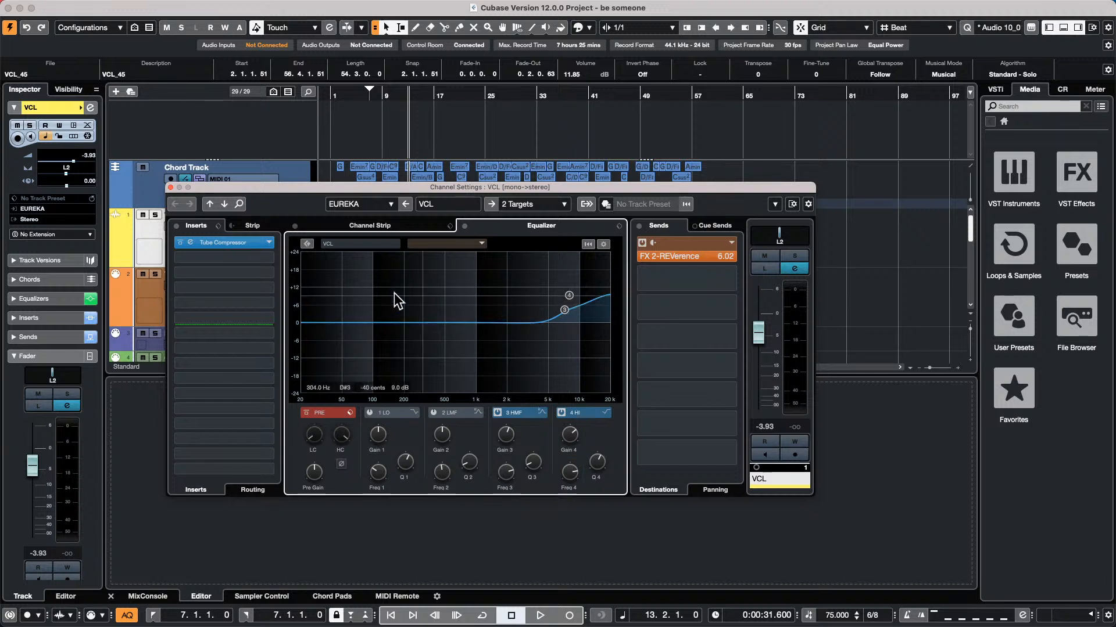
pyautogui.moveTo(418, 303); pyautogui.dragTo(420, 308)
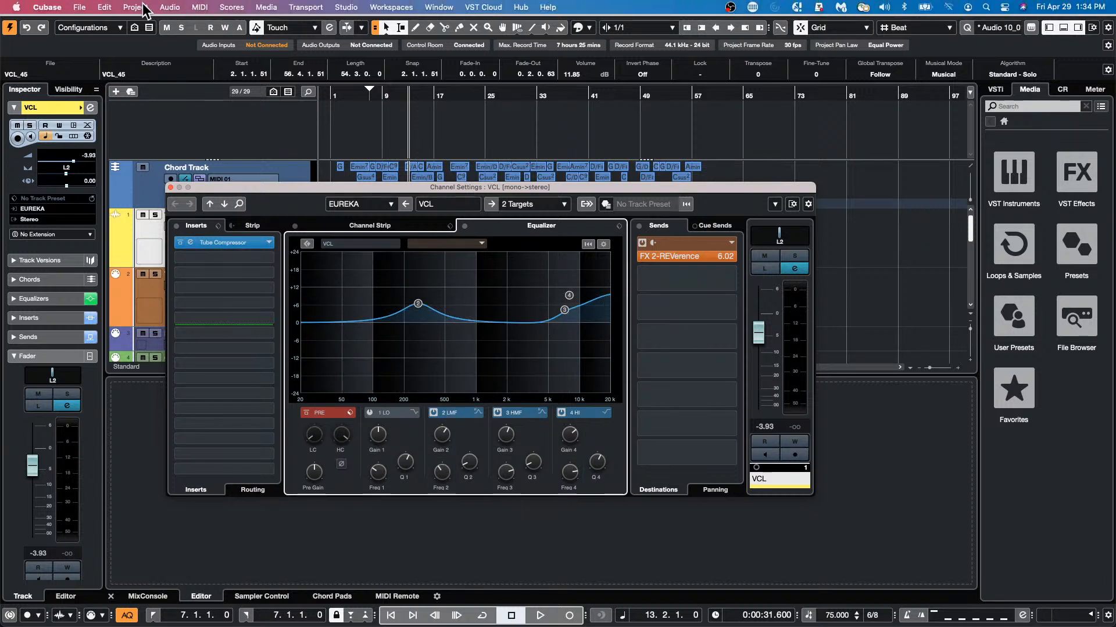
# Review the Render in Place processing options for the VCL event, without rendering, and close the channel settings
pyautogui.click(136, 7)
pyautogui.click(493, 160)
pyautogui.click(108, 7)
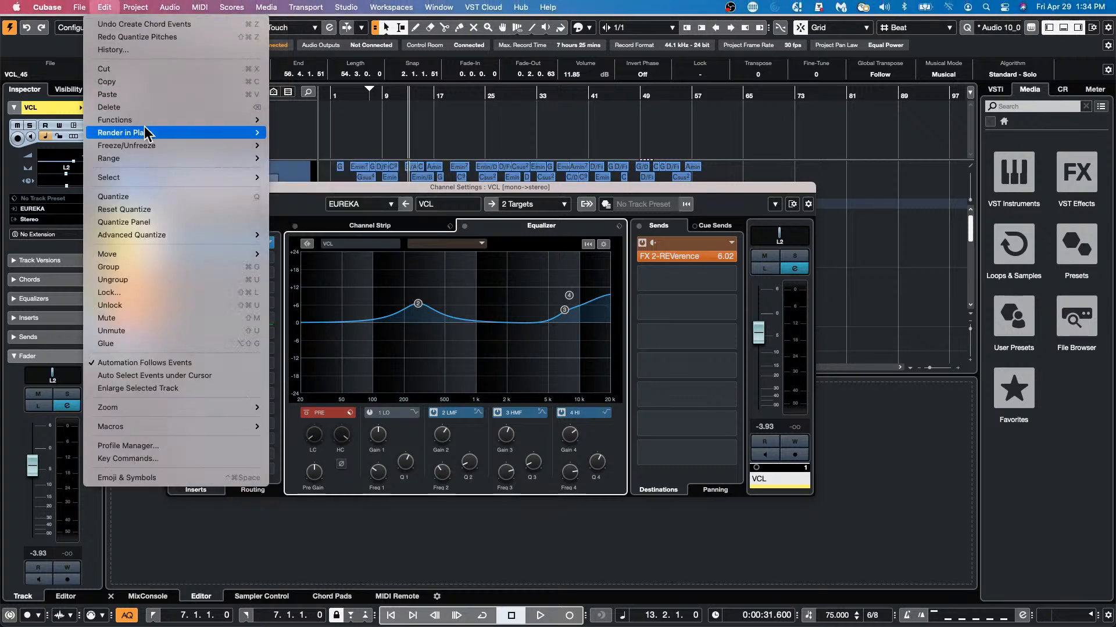
pyautogui.moveTo(139, 133)
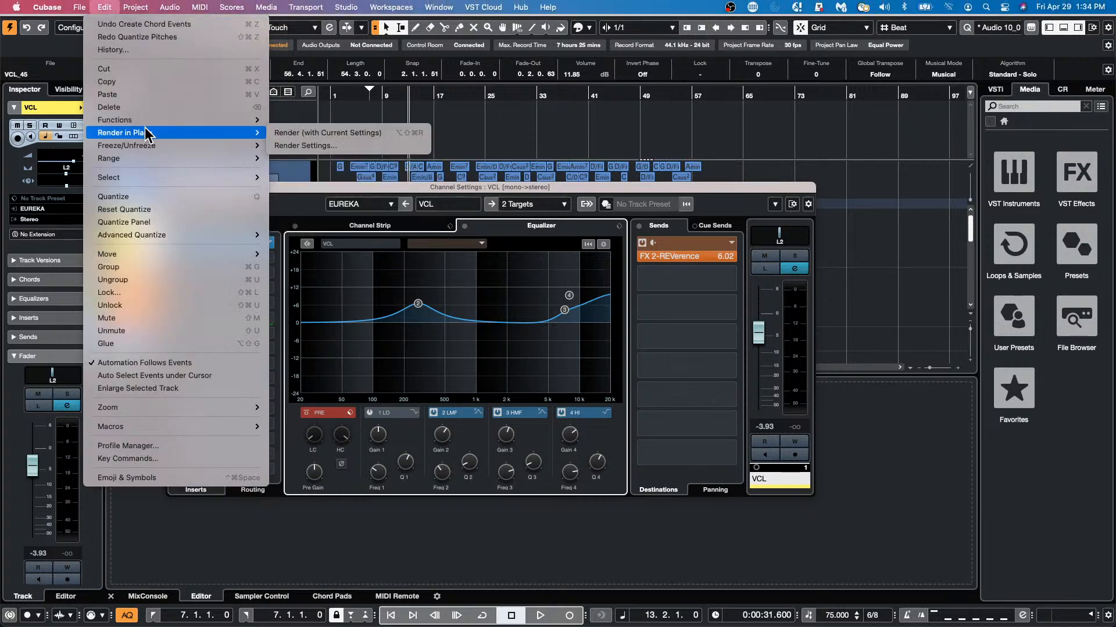
pyautogui.click(327, 144)
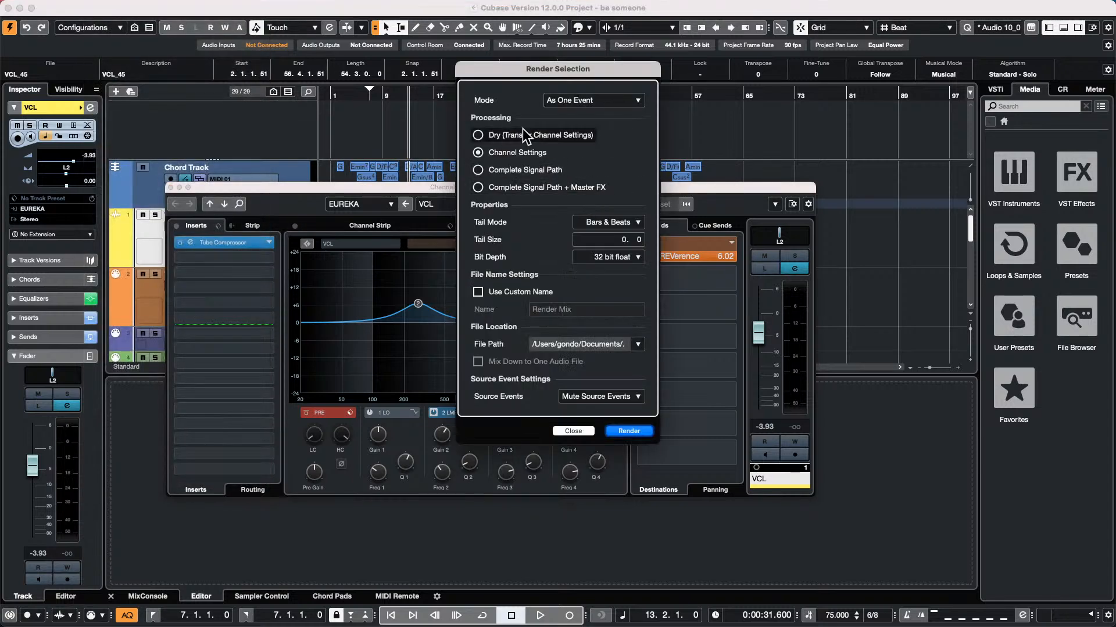
pyautogui.moveTo(616, 146)
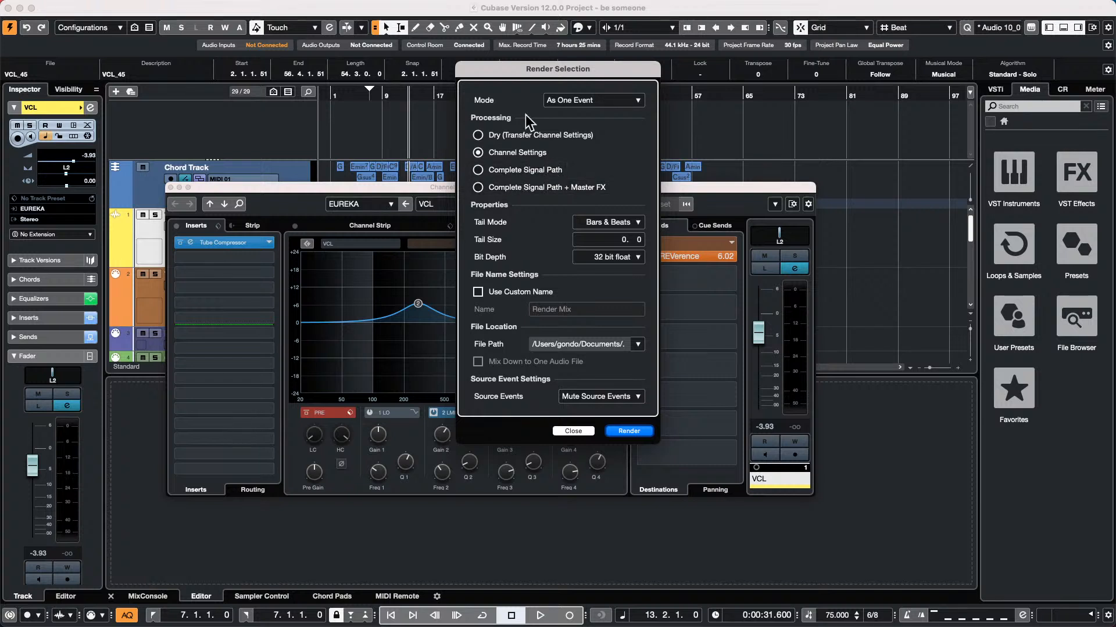
pyautogui.moveTo(531, 155)
pyautogui.click(575, 431)
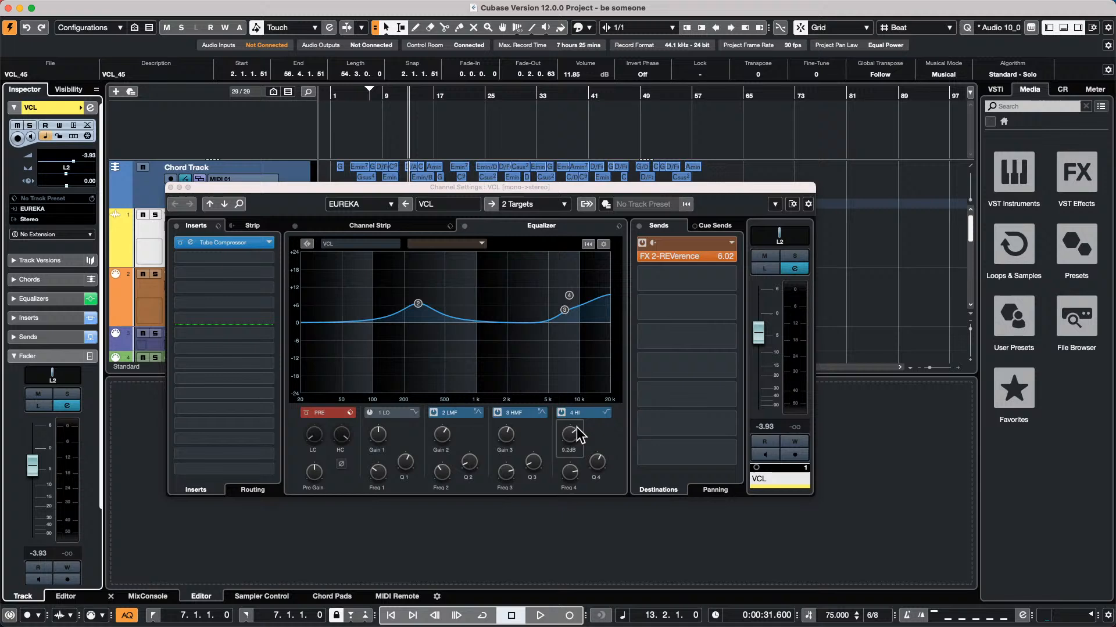
pyautogui.click(171, 188)
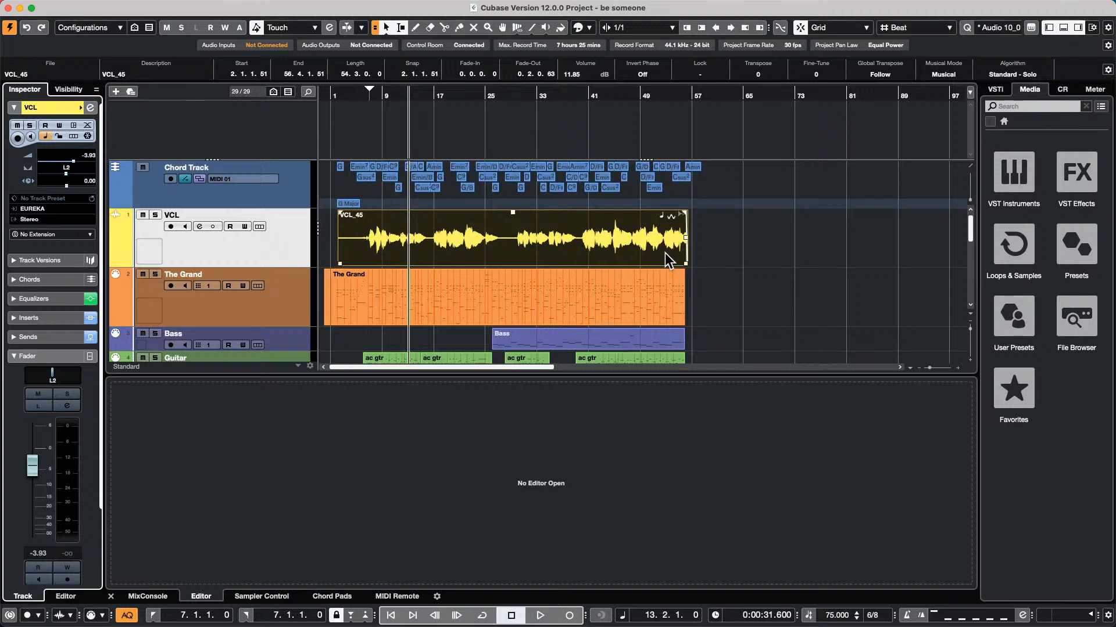
# Create a new empty project located in the April 12 2022 folder
pyautogui.moveTo(144, 7)
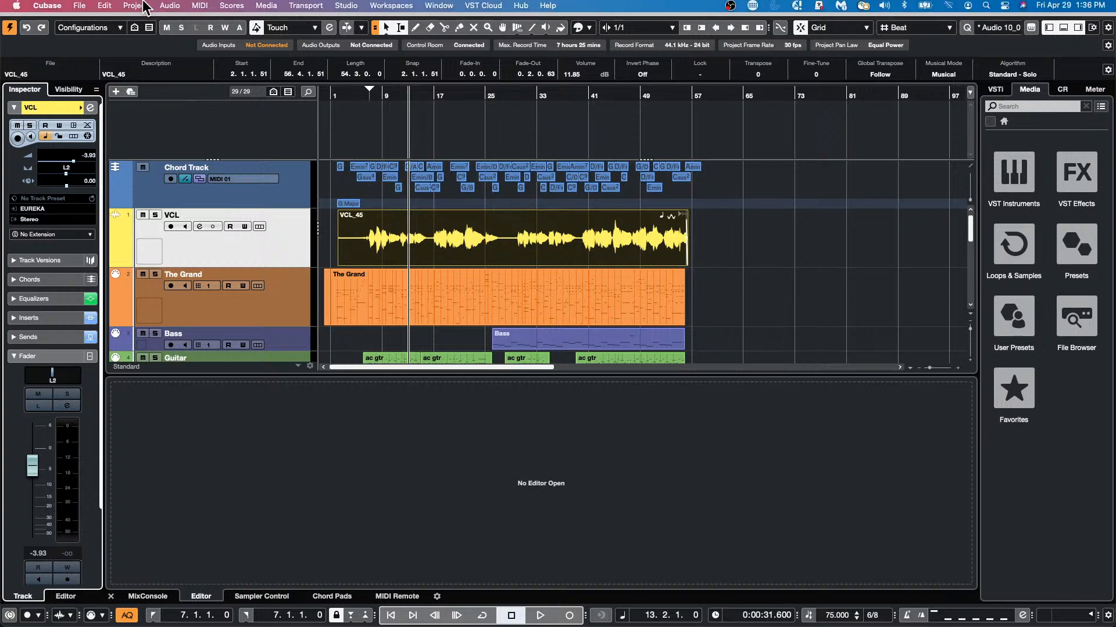
pyautogui.click(86, 7)
pyautogui.moveTo(129, 257)
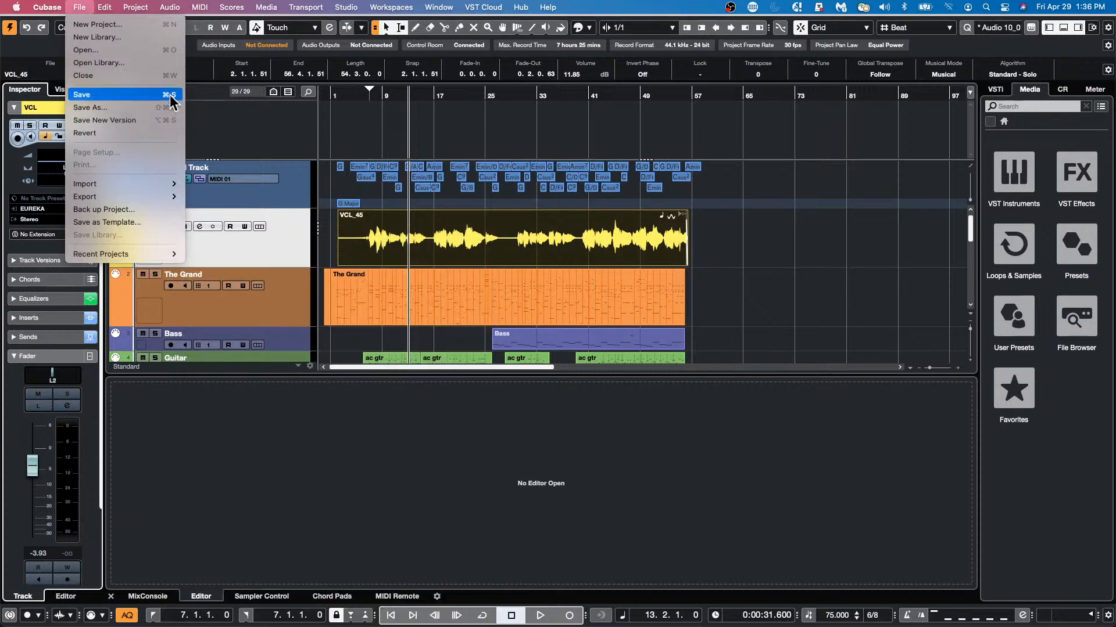
pyautogui.click(137, 26)
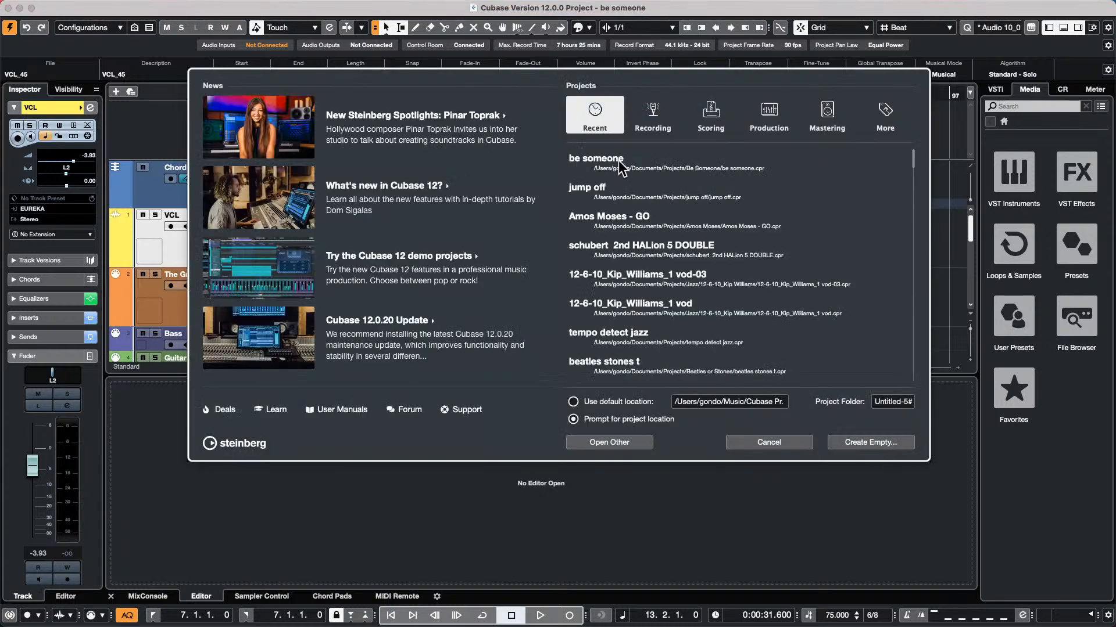
pyautogui.click(866, 443)
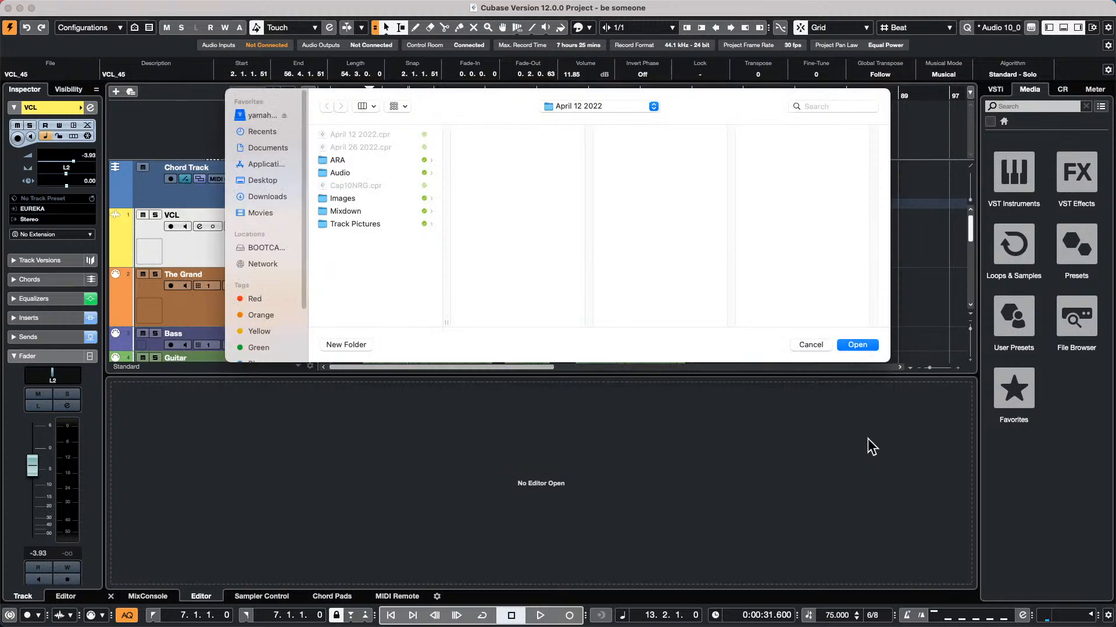
pyautogui.click(853, 345)
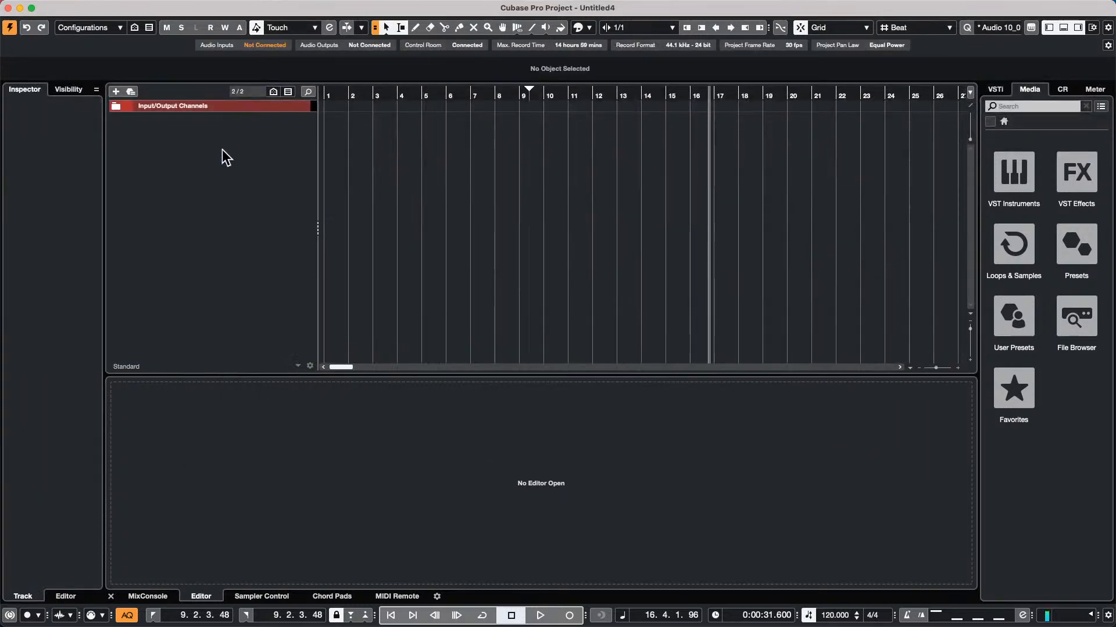
# Add one stereo audio track to the new project
pyautogui.rightClick(193, 145)
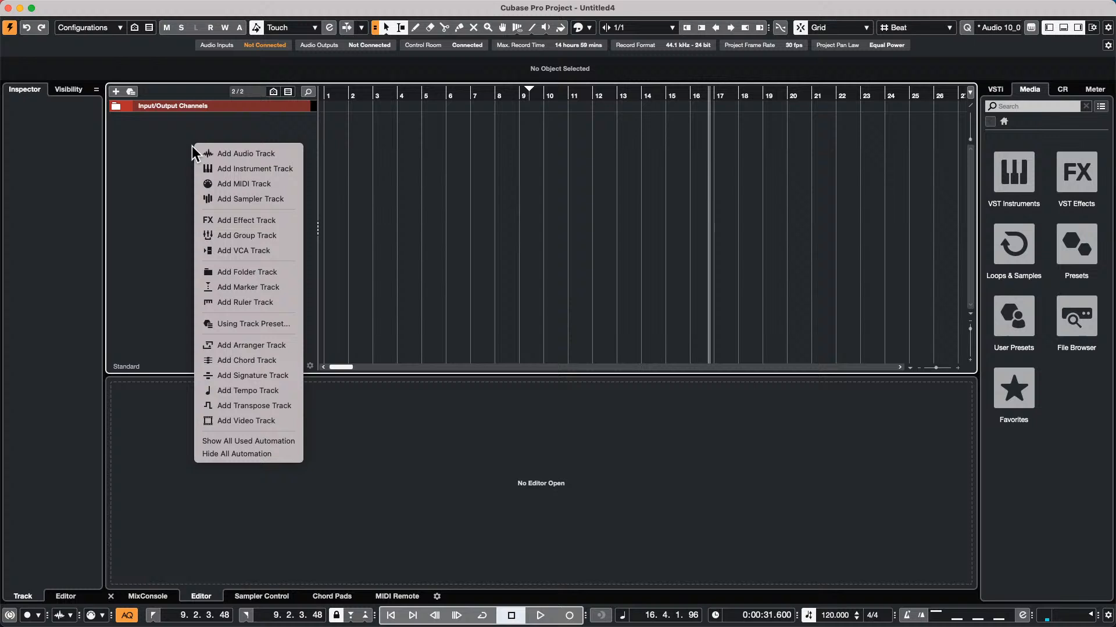
pyautogui.click(229, 153)
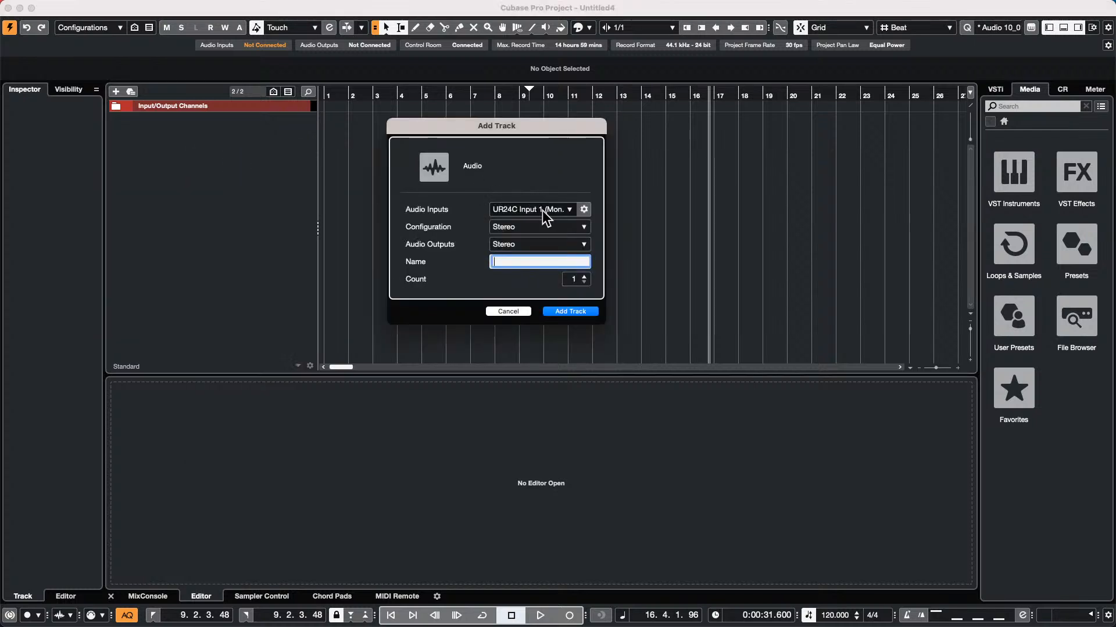
pyautogui.click(569, 312)
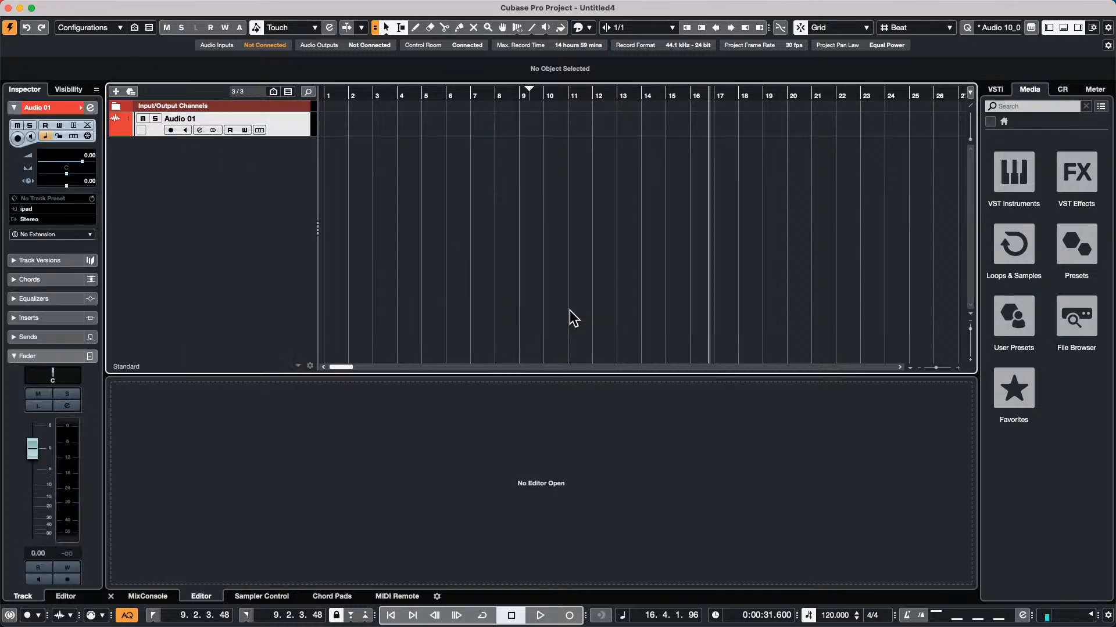
# Add a second audio track with a mono configuration and stereo output
pyautogui.rightClick(218, 155)
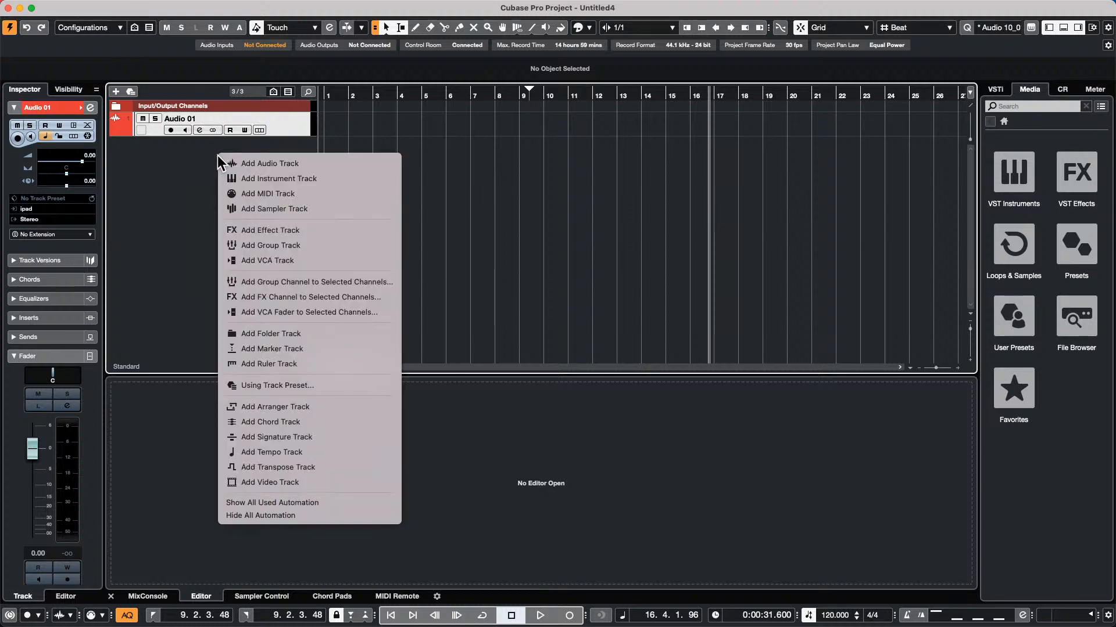
pyautogui.click(316, 160)
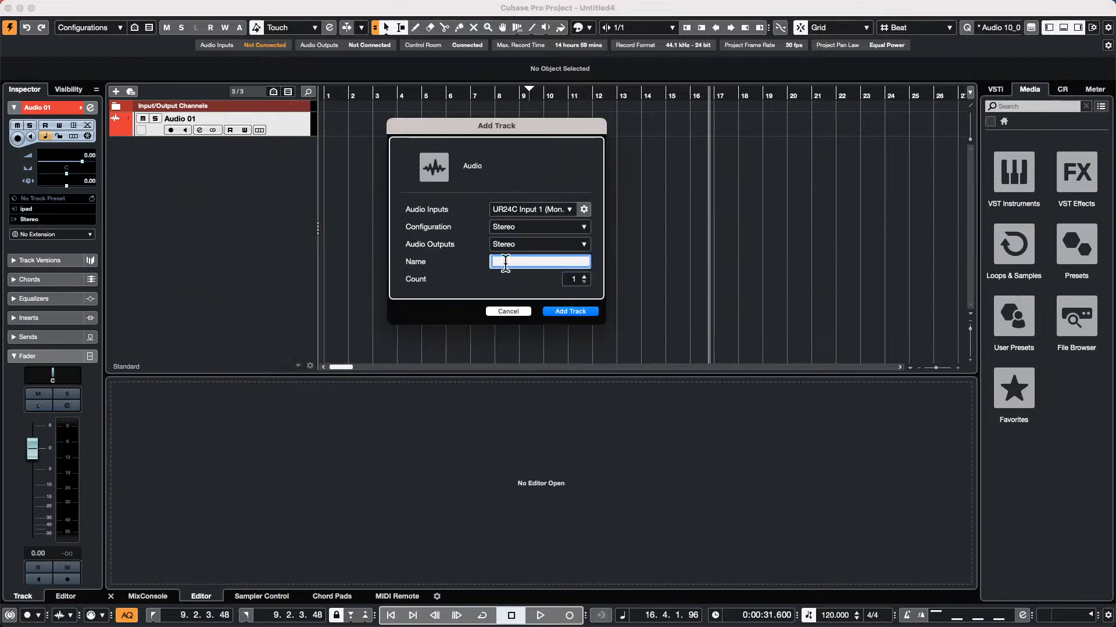
pyautogui.click(524, 228)
pyautogui.click(520, 214)
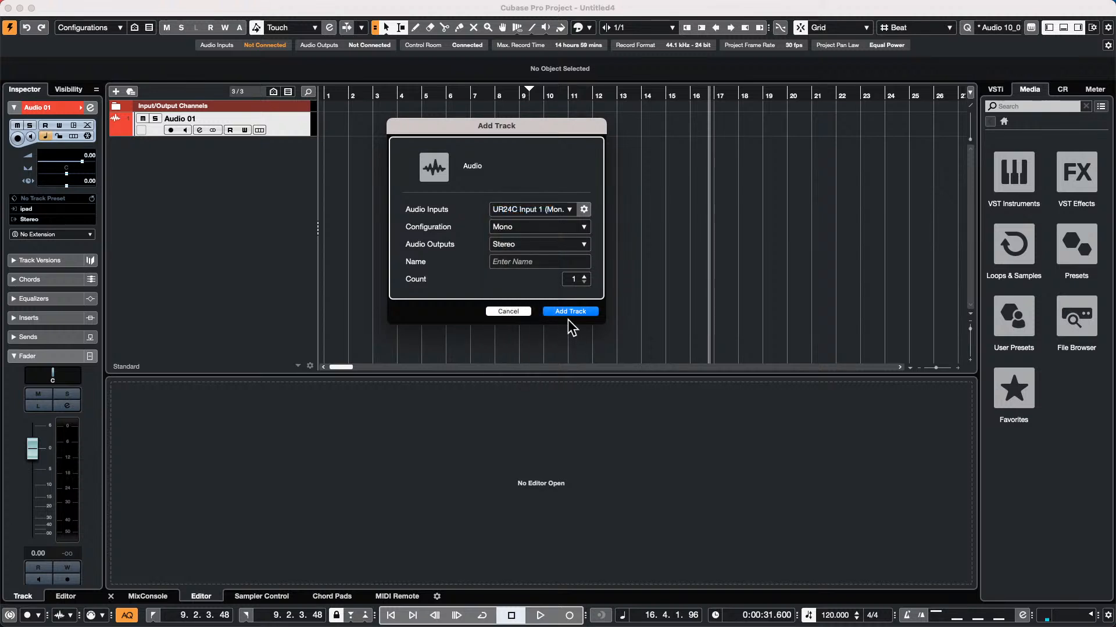
pyautogui.click(572, 312)
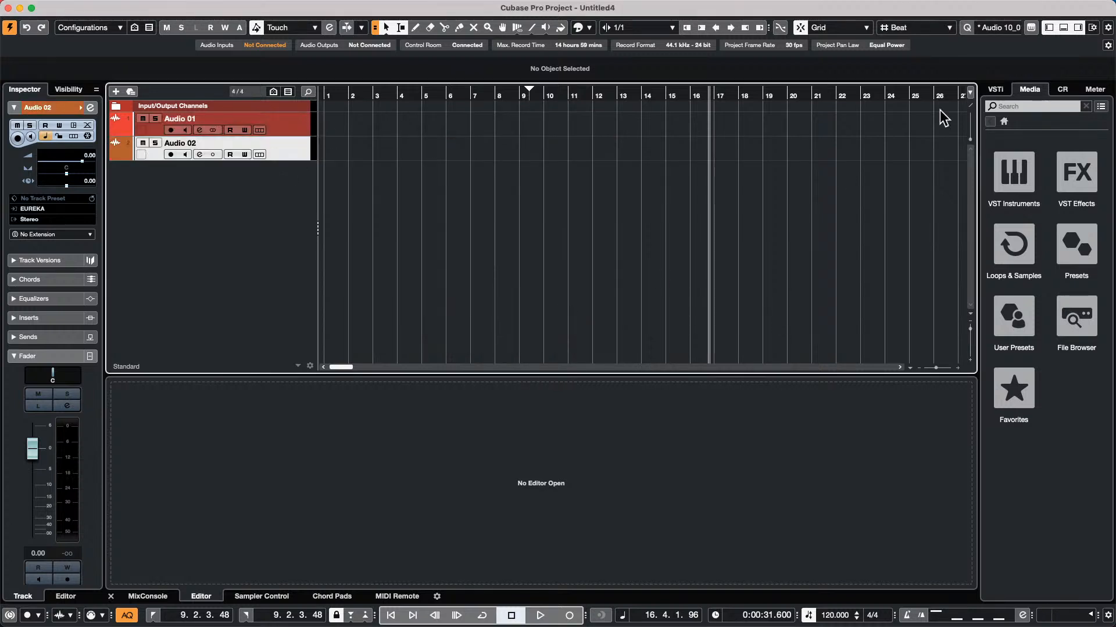
# Show the Control Room and insert the TestGenerator effect in the first insert slot of the mono Audio 02 track
pyautogui.click(1063, 89)
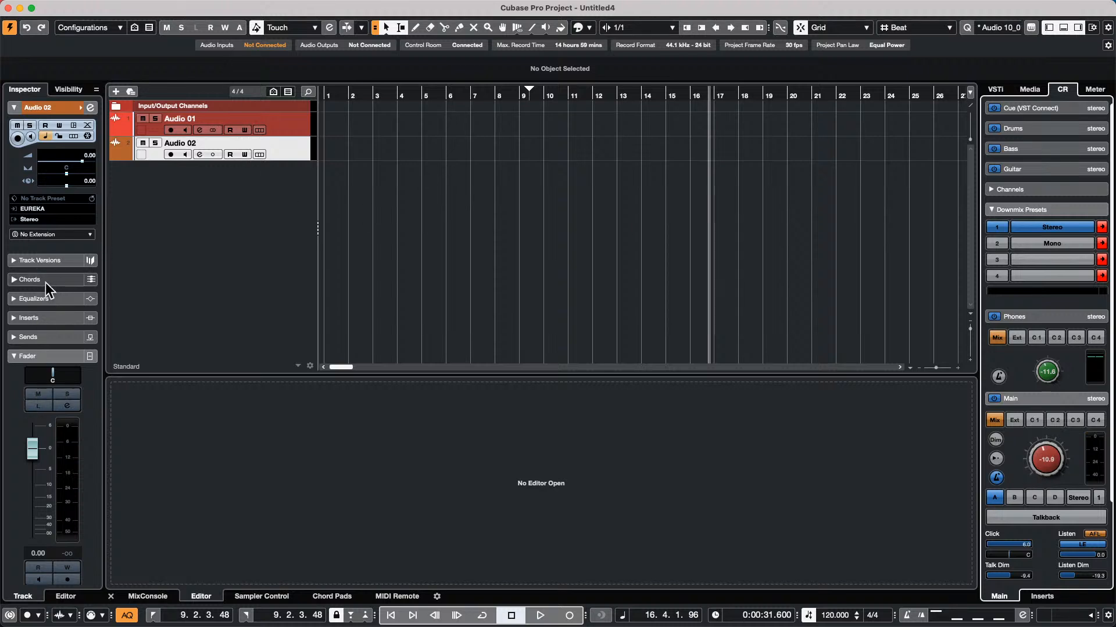
pyautogui.click(50, 316)
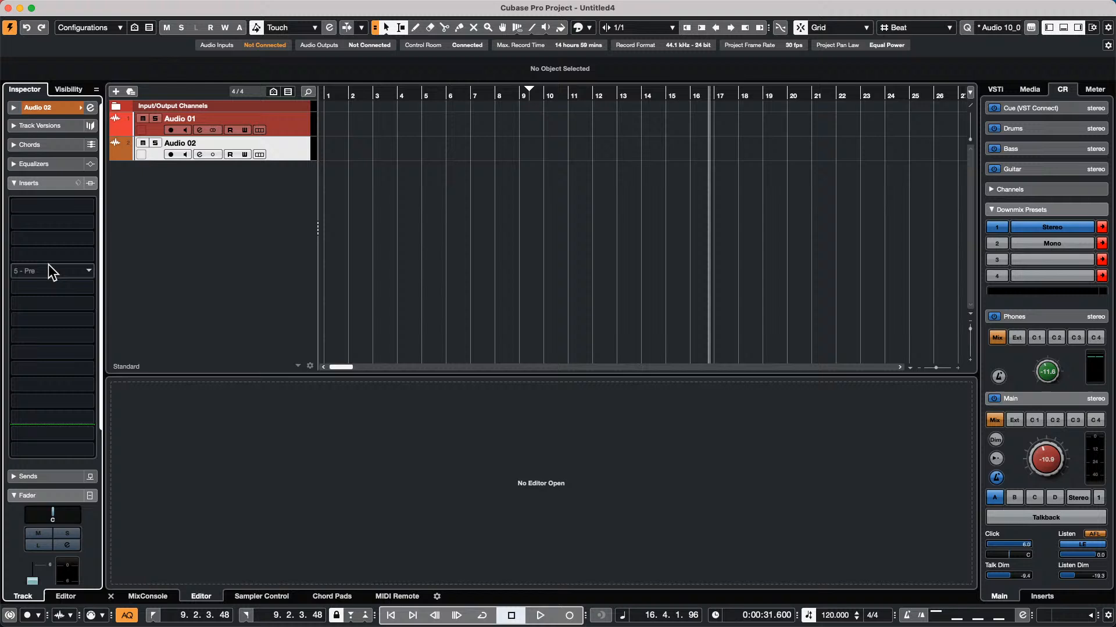
pyautogui.click(54, 206)
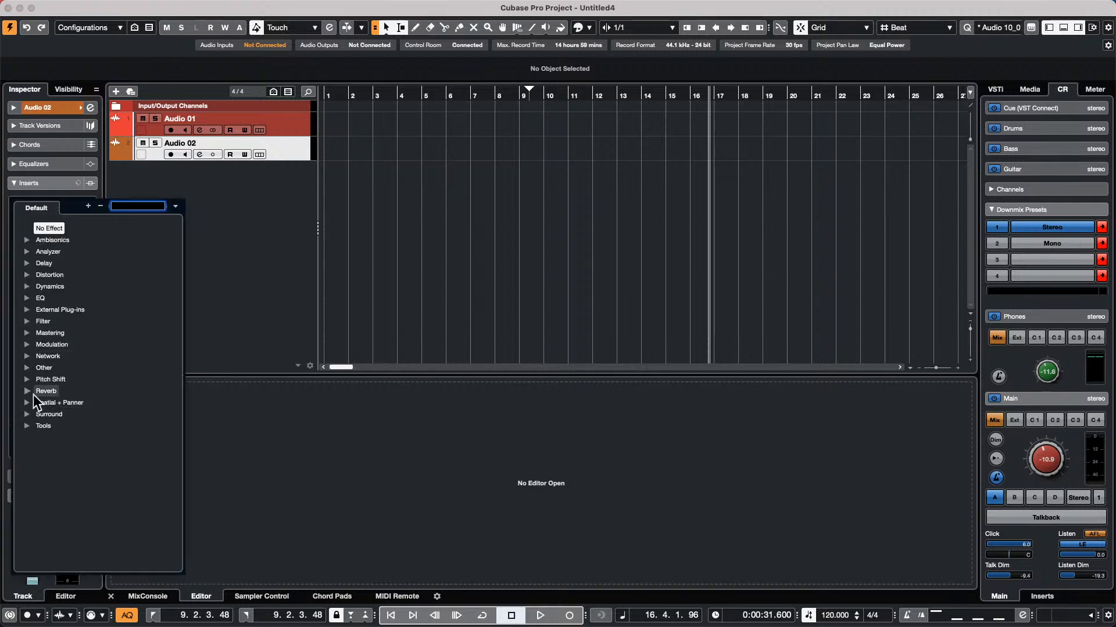
pyautogui.click(27, 426)
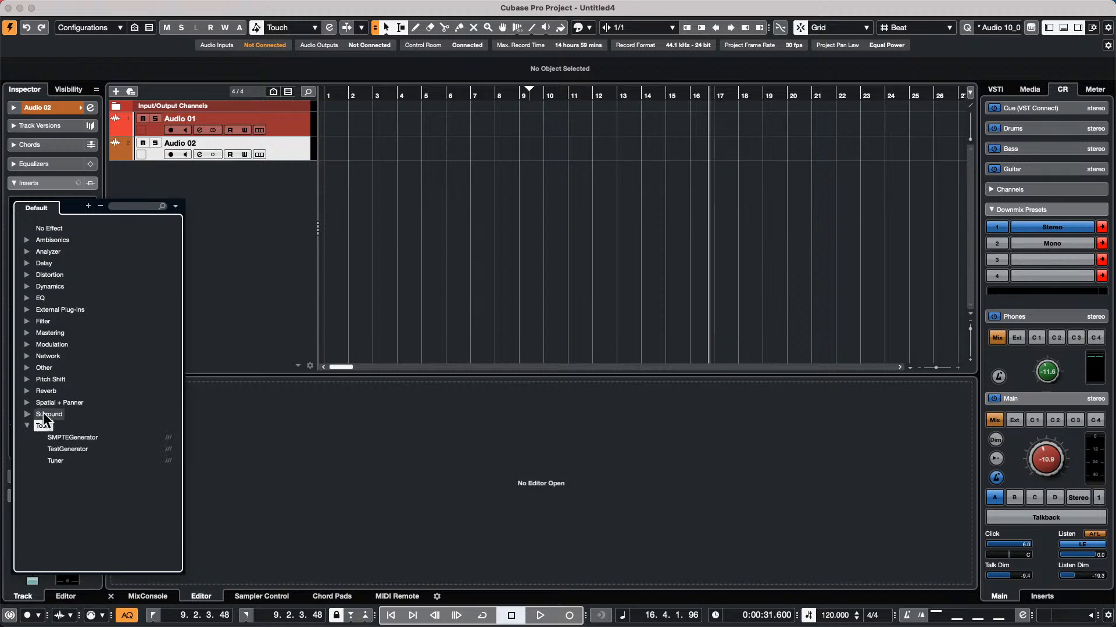
pyautogui.click(75, 449)
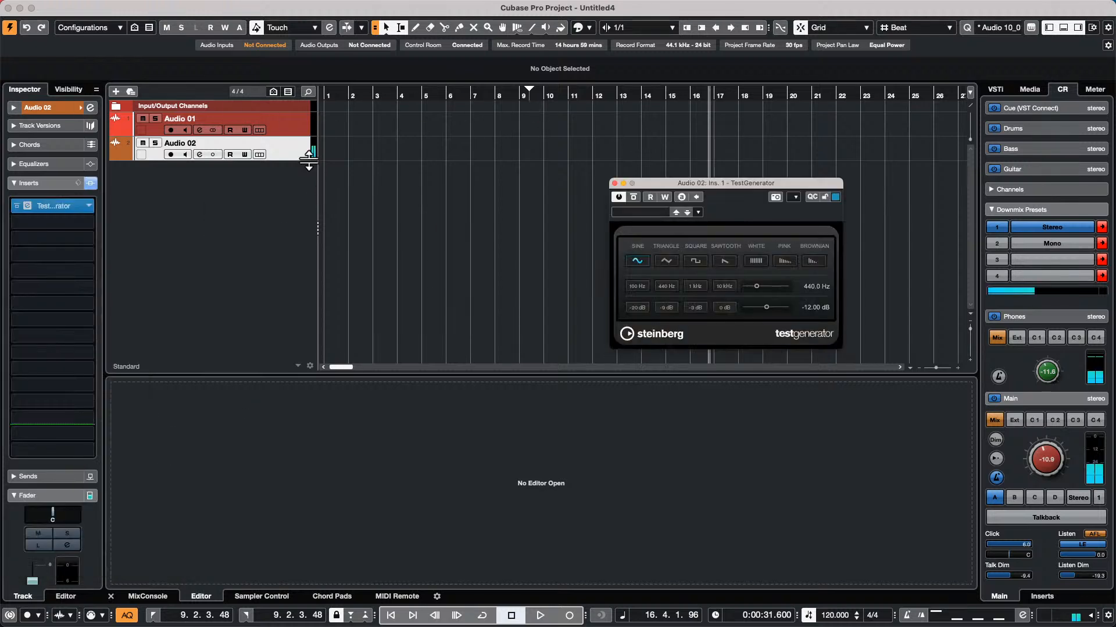
# Lower the Control Room's main monitoring level to -18.7
pyautogui.click(102, 7)
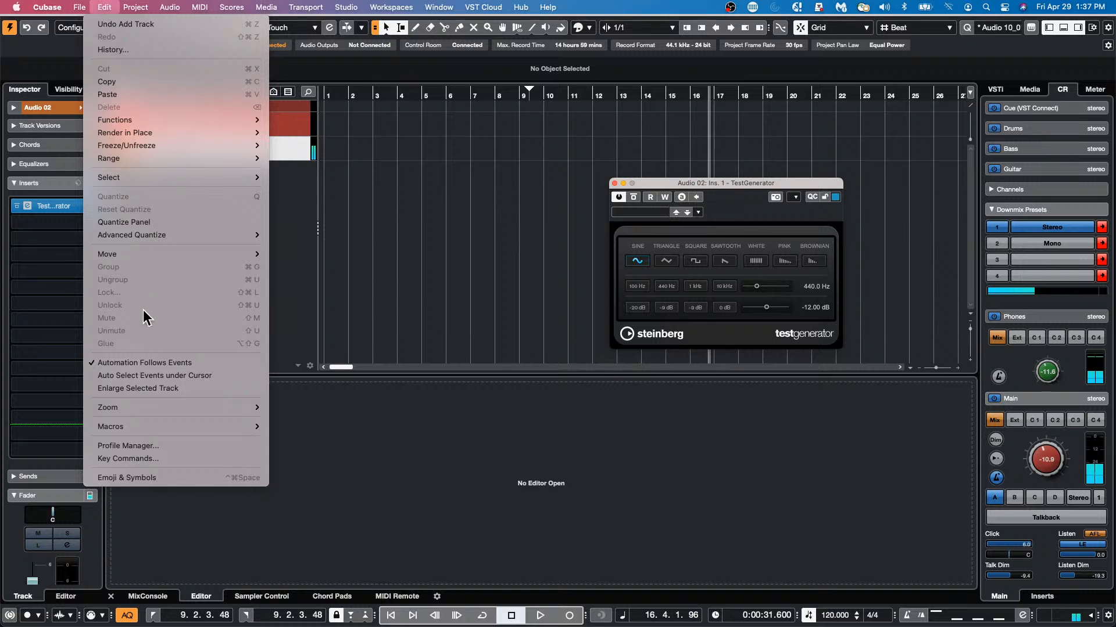
pyautogui.click(148, 458)
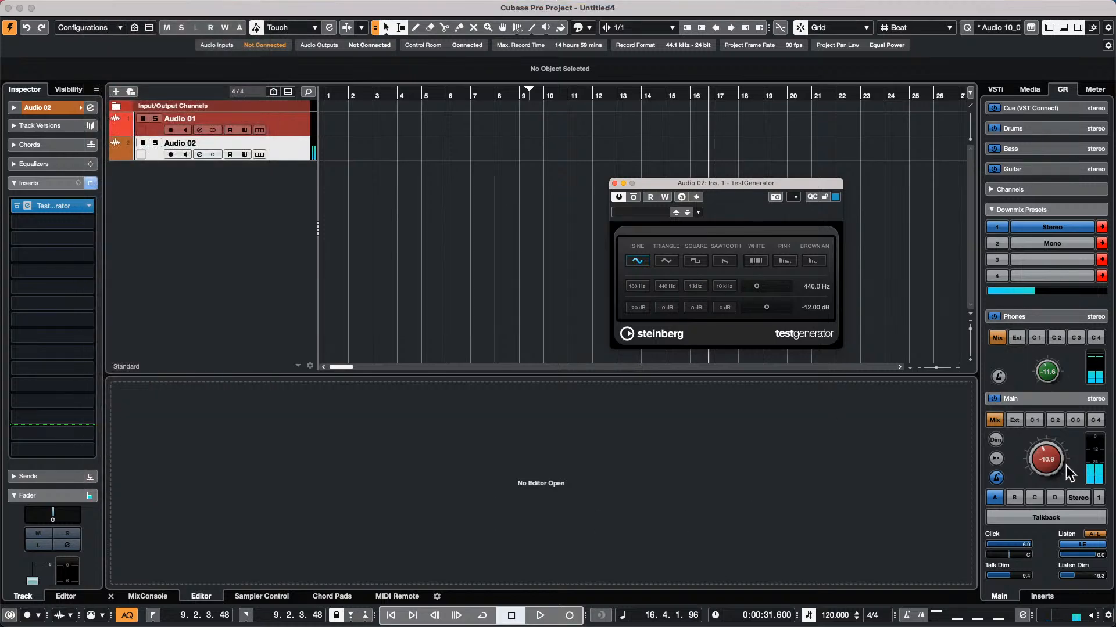
pyautogui.moveTo(1046, 455); pyautogui.dragTo(1043, 461)
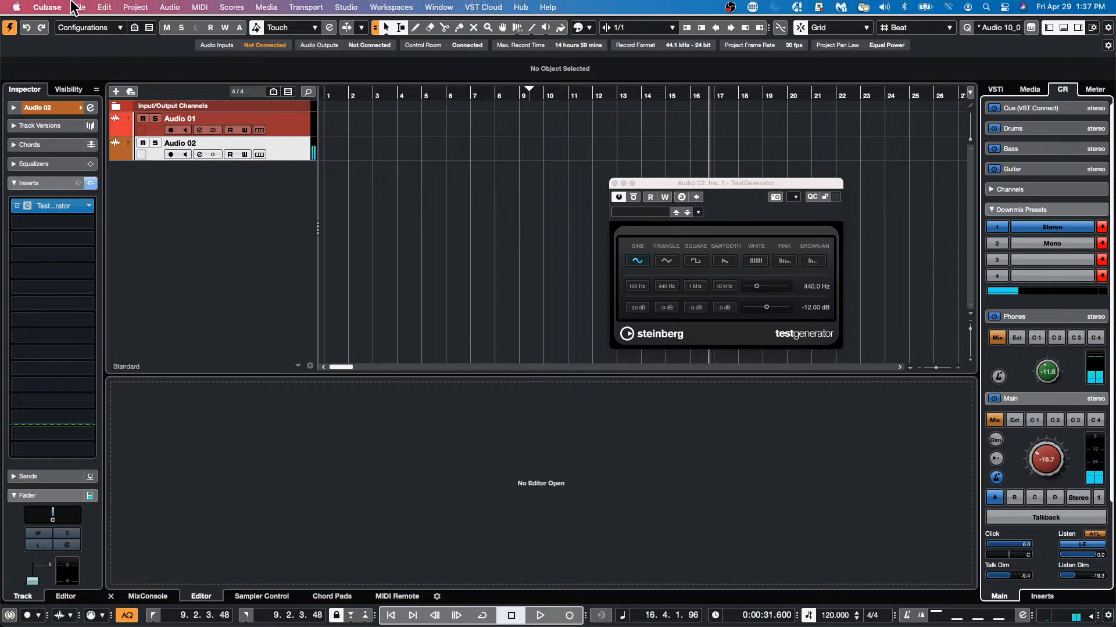
# Set the project's Stereo Pan Law to -6 dB in Project Setup
pyautogui.click(103, 7)
pyautogui.moveTo(135, 7)
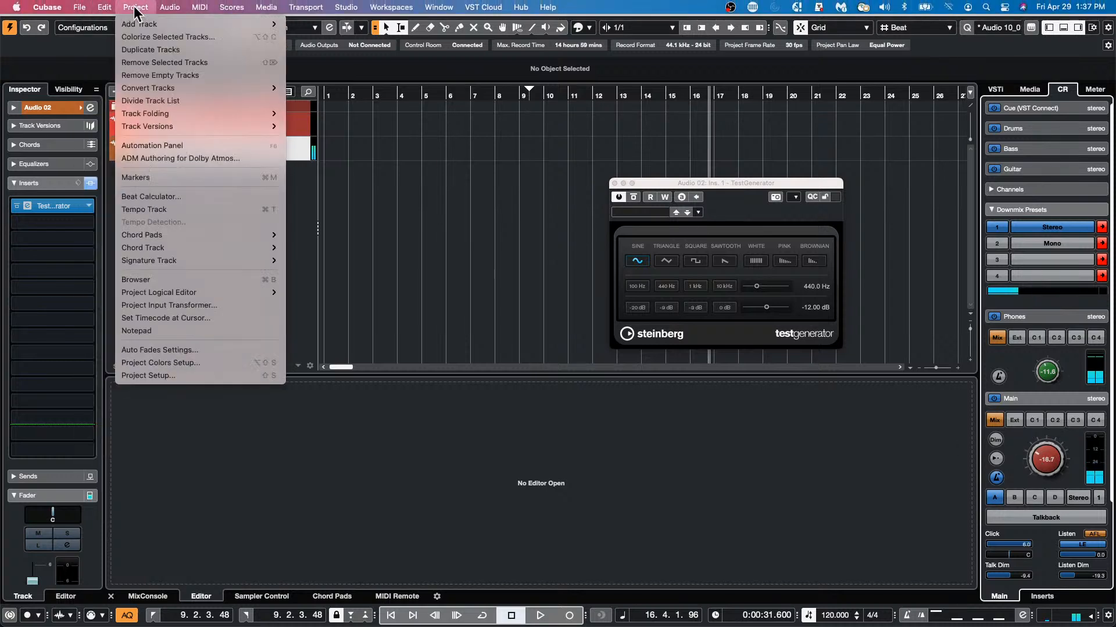
pyautogui.click(152, 376)
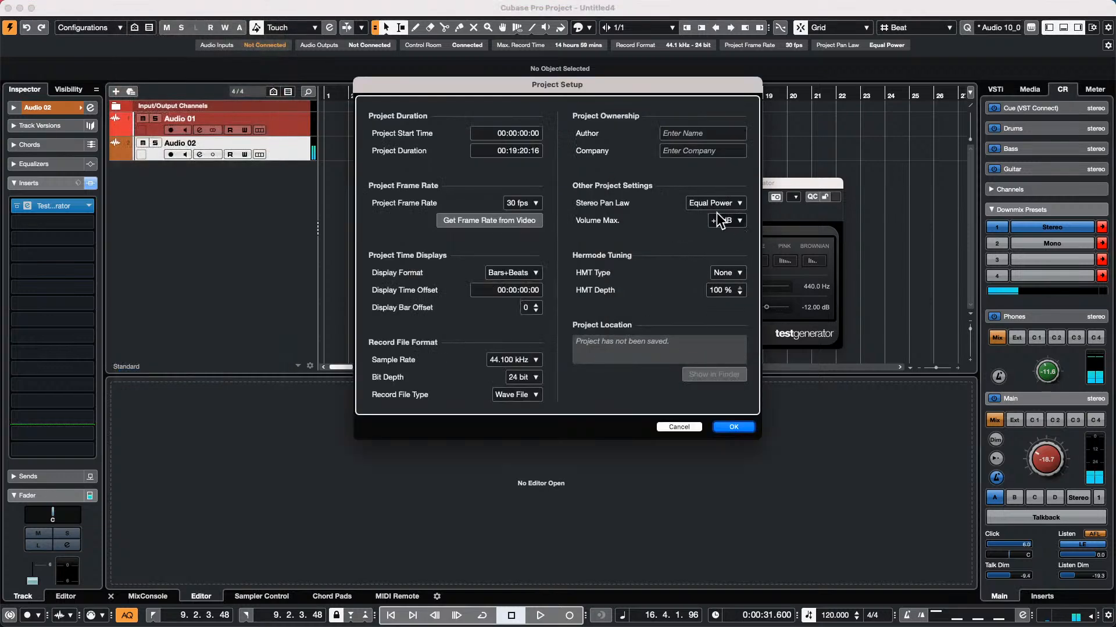
pyautogui.click(730, 203)
pyautogui.click(729, 202)
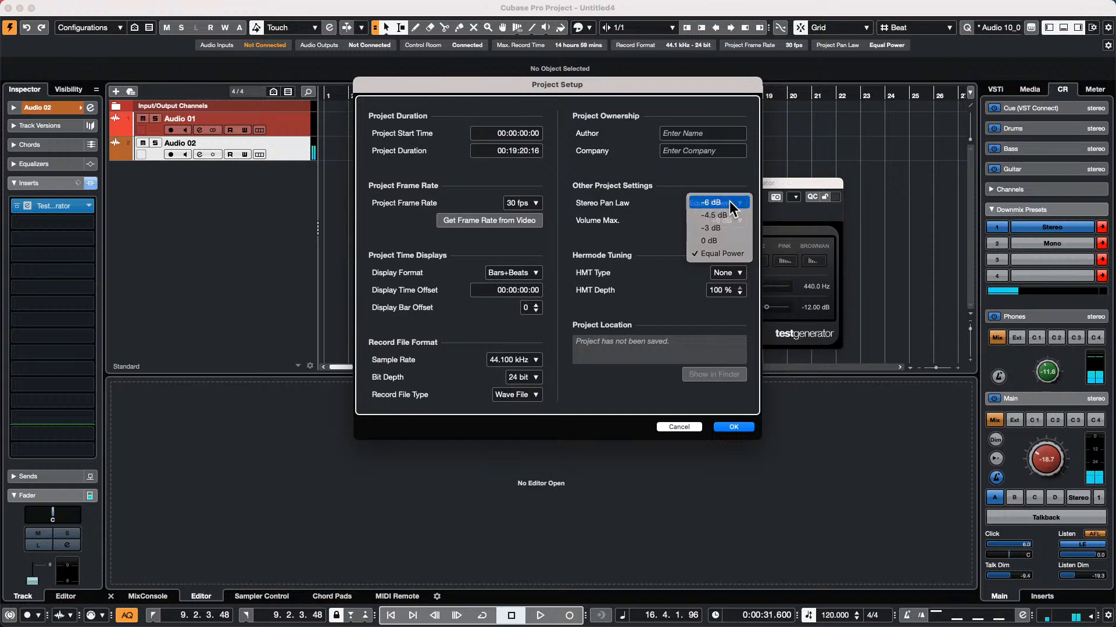
pyautogui.click(733, 427)
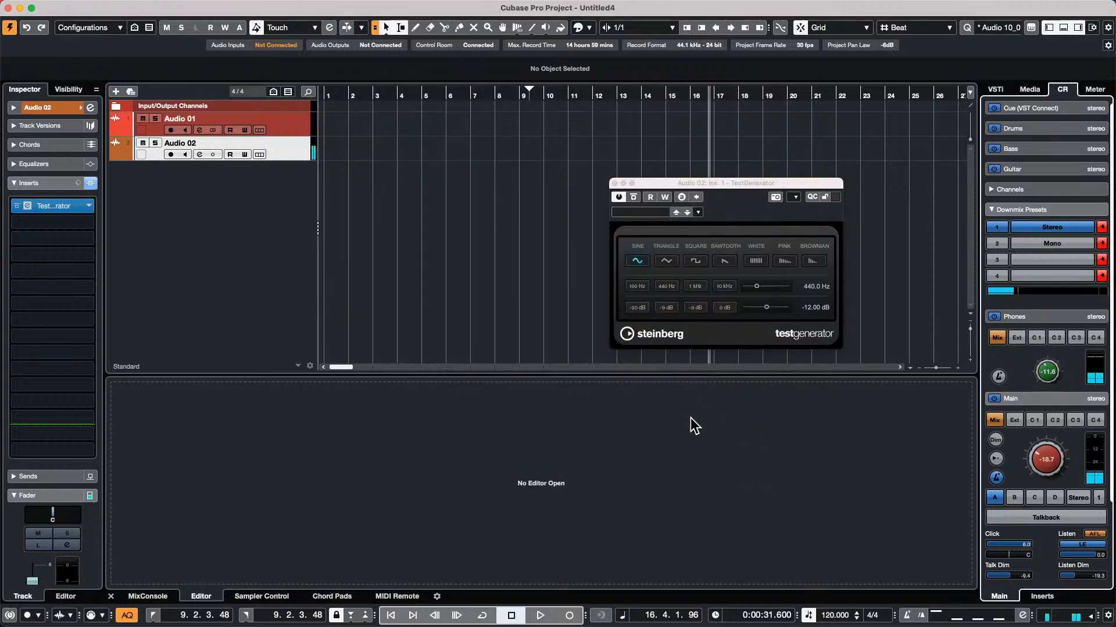
# Show the mixer and pan the Audio 02 channel to L10
pyautogui.click(145, 597)
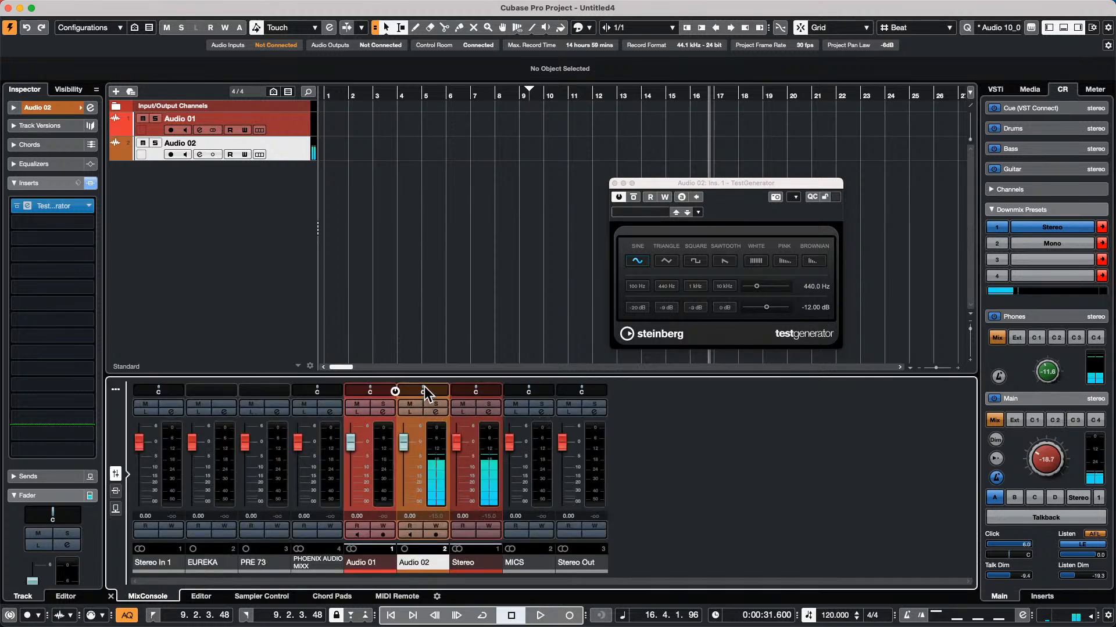
pyautogui.moveTo(424, 386)
pyautogui.mouseDown()
pyautogui.moveTo(451, 386)
pyautogui.moveTo(406, 386)
pyautogui.mouseUp()
pyautogui.moveTo(189, 2)
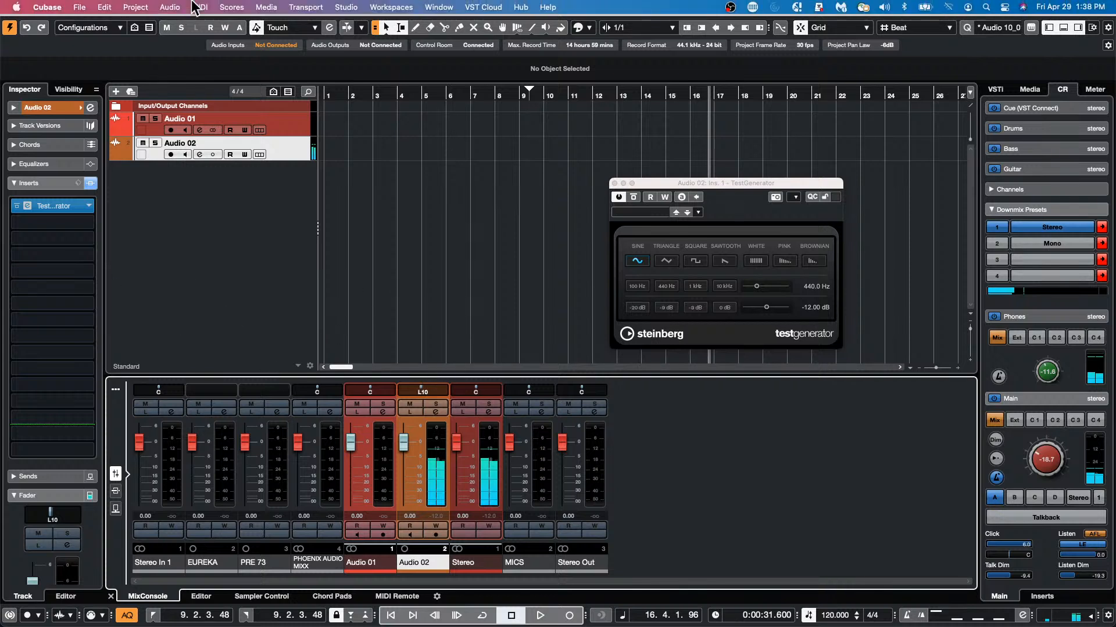
pyautogui.click(104, 7)
pyautogui.click(112, 8)
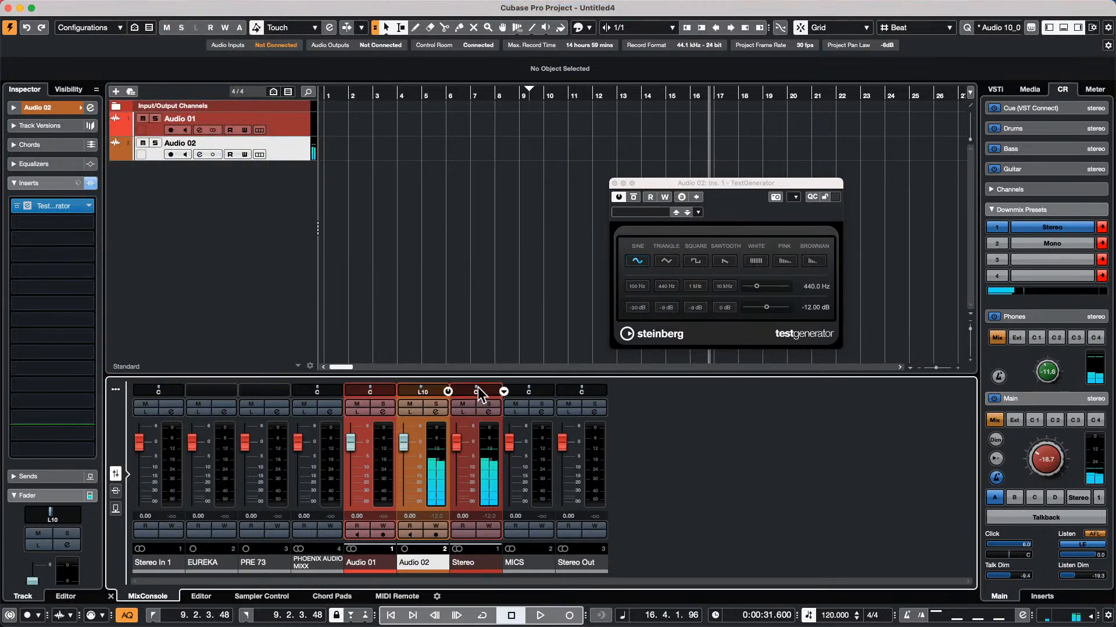
# Pan the Stereo output channel hard right, set its pan to L10, and switch off the Audio 02 TestGenerator
pyautogui.moveTo(479, 390); pyautogui.dragTo(511, 390)
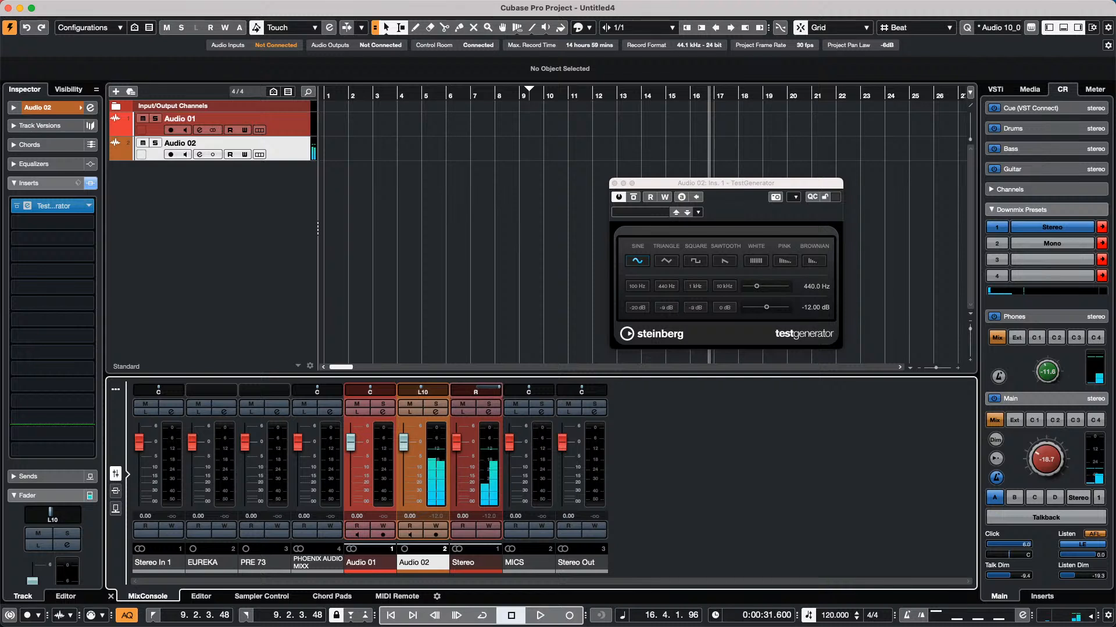
pyautogui.moveTo(511, 390); pyautogui.dragTo(472, 390)
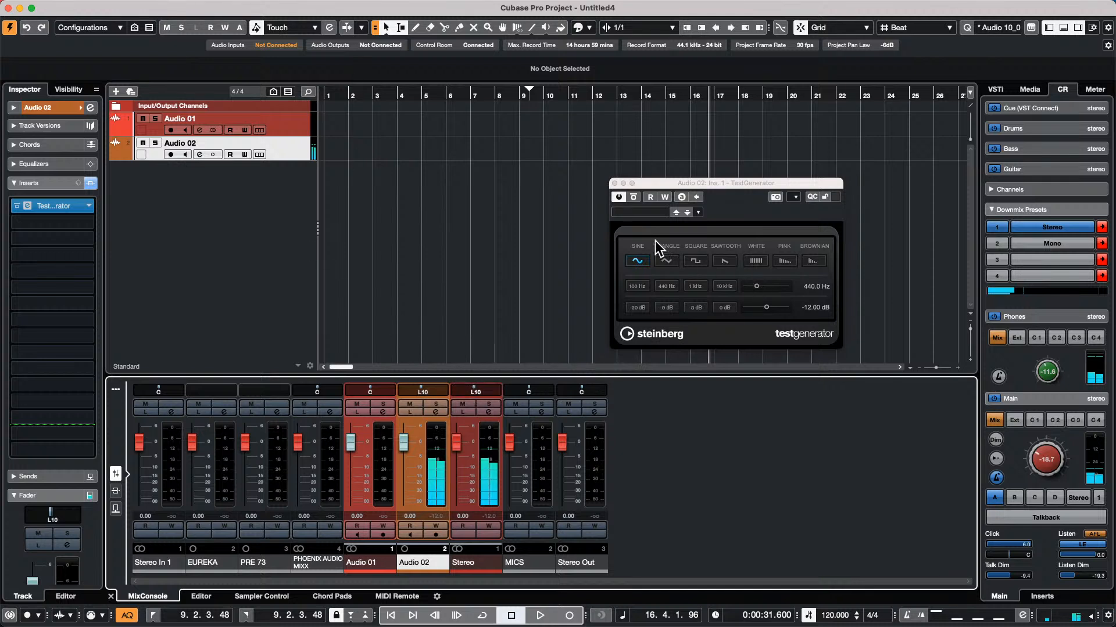
pyautogui.click(624, 203)
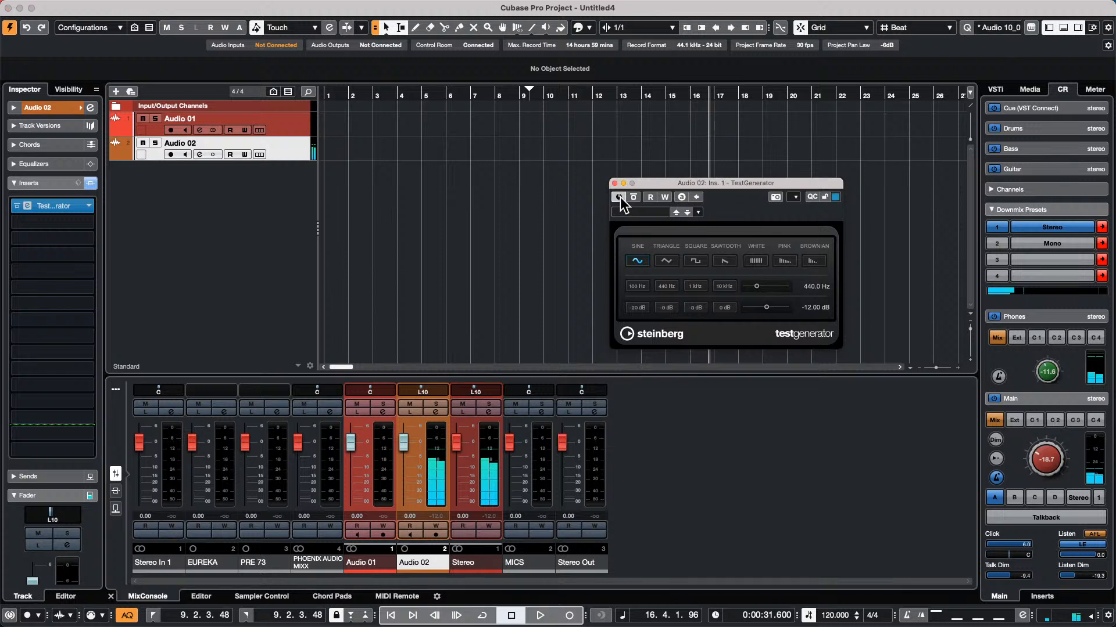
# Look up the Project Setup shortcut in the key commands list
pyautogui.click(106, 8)
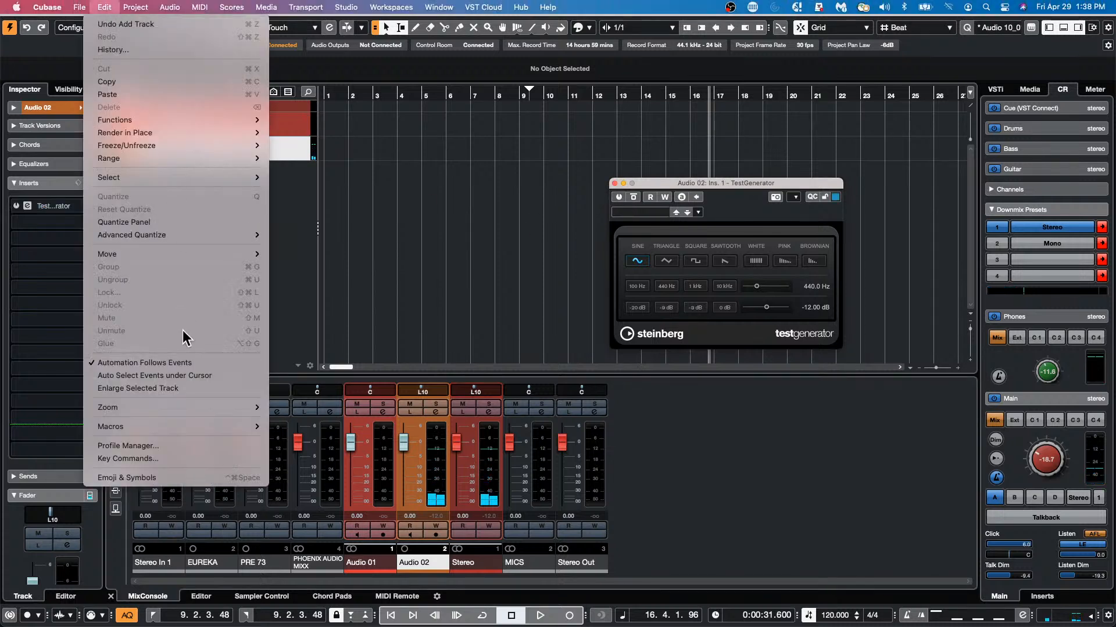
pyautogui.moveTo(177, 234)
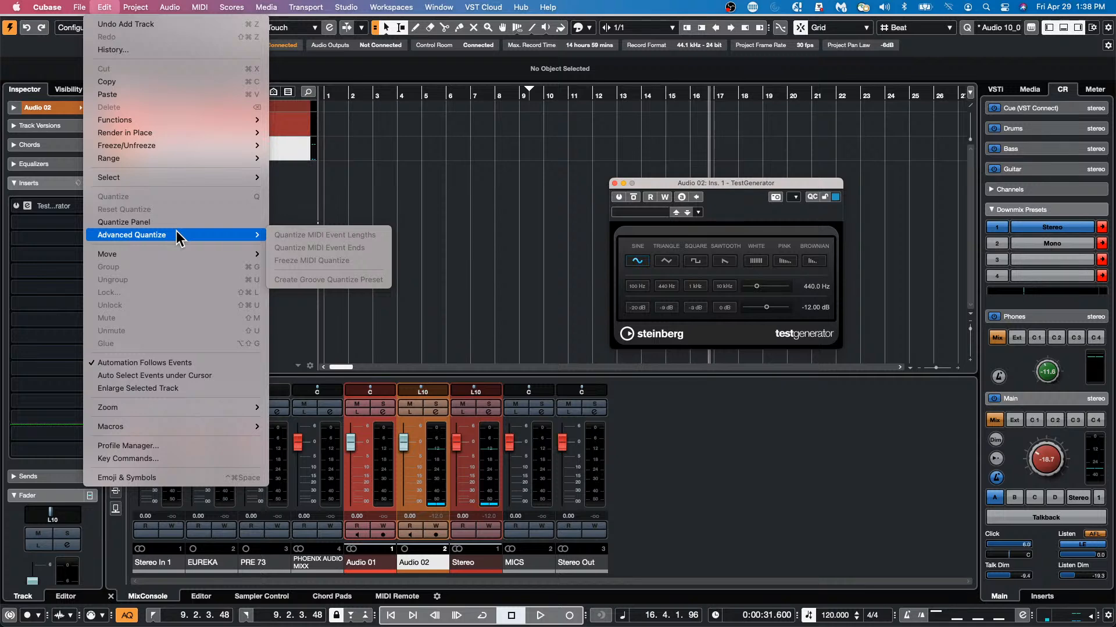
pyautogui.click(155, 458)
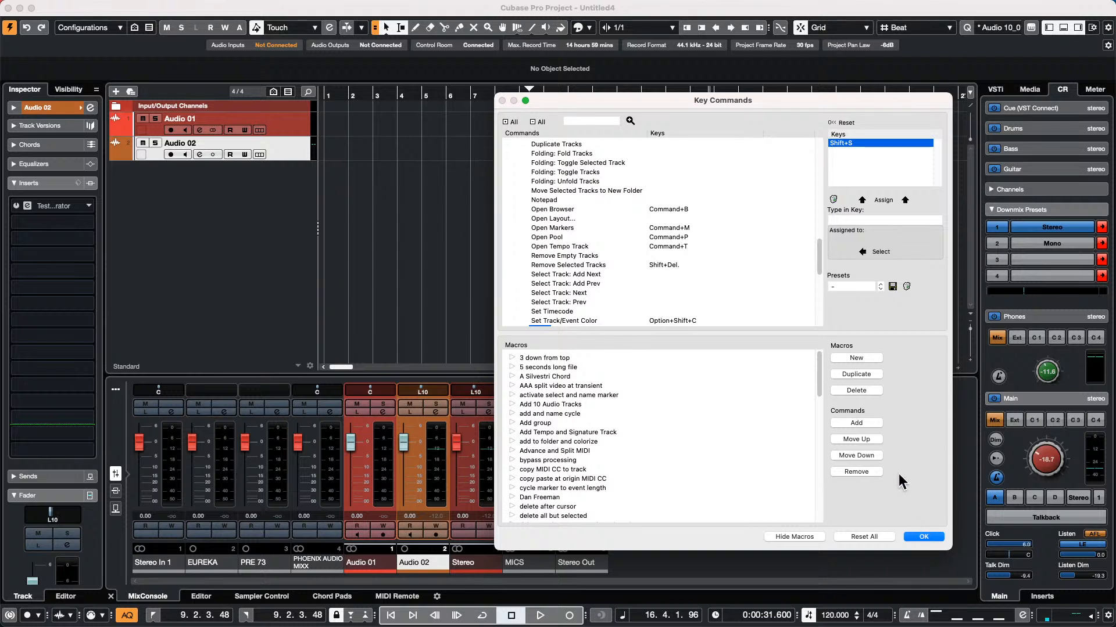
pyautogui.click(924, 537)
# Review the available Volume Max. and Stereo Pan Law options in Project Setup, keeping the current settings
pyautogui.hotkey('shift', 's')
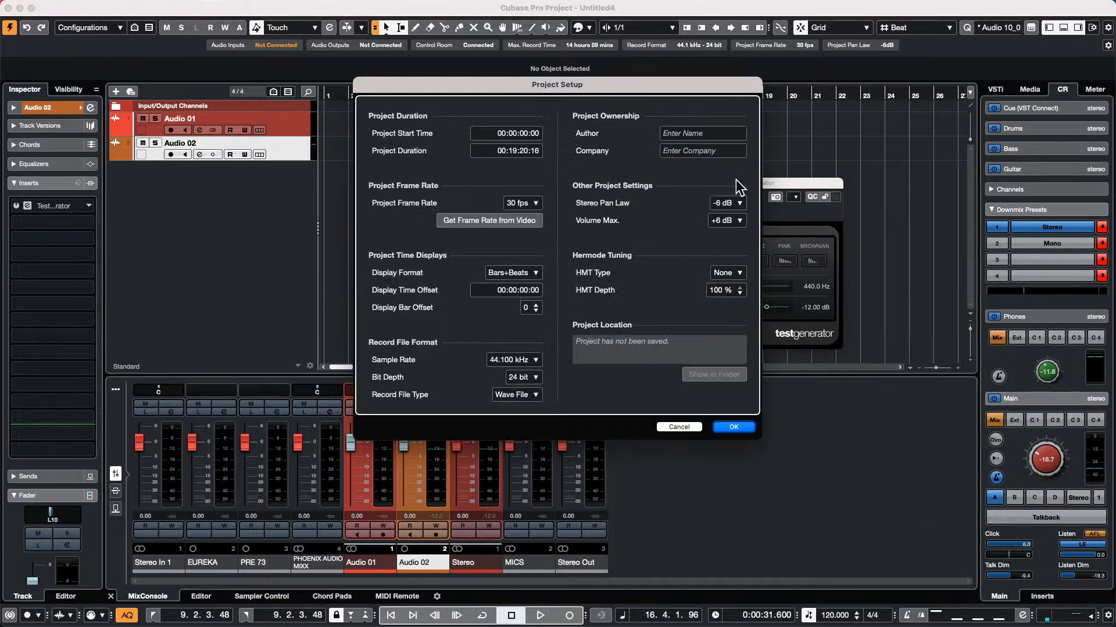
pyautogui.click(739, 220)
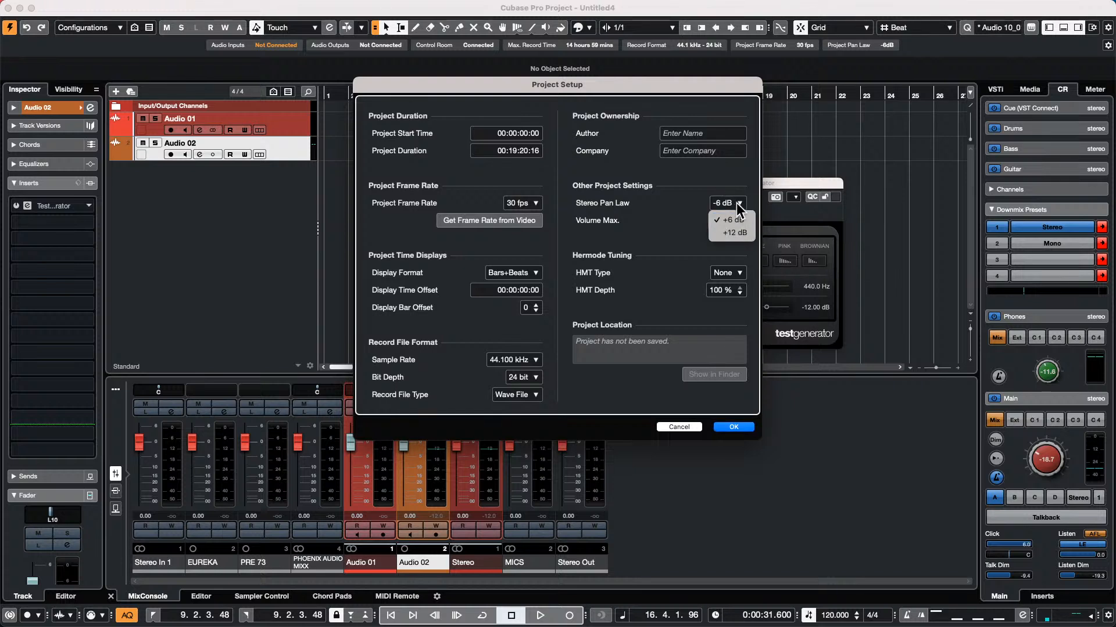
pyautogui.click(733, 202)
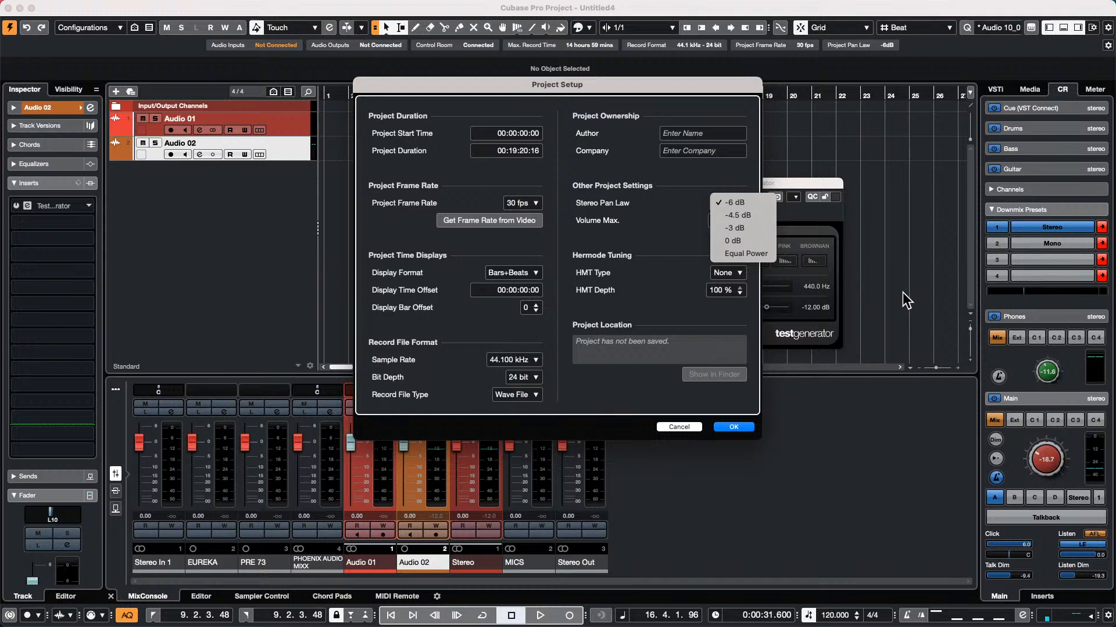
pyautogui.click(291, 128)
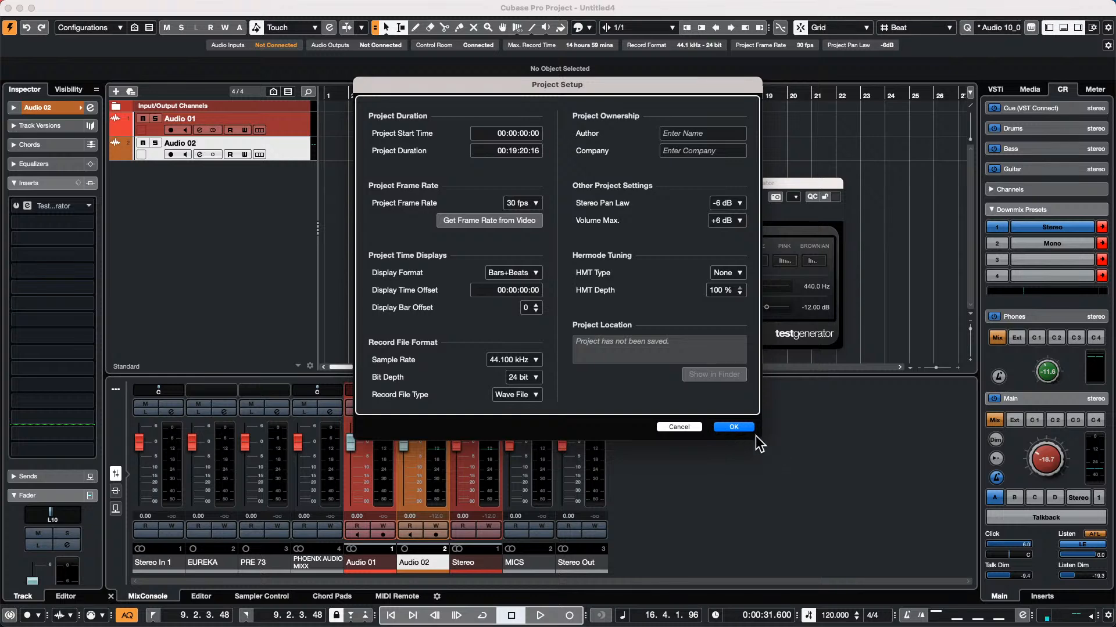
pyautogui.click(733, 427)
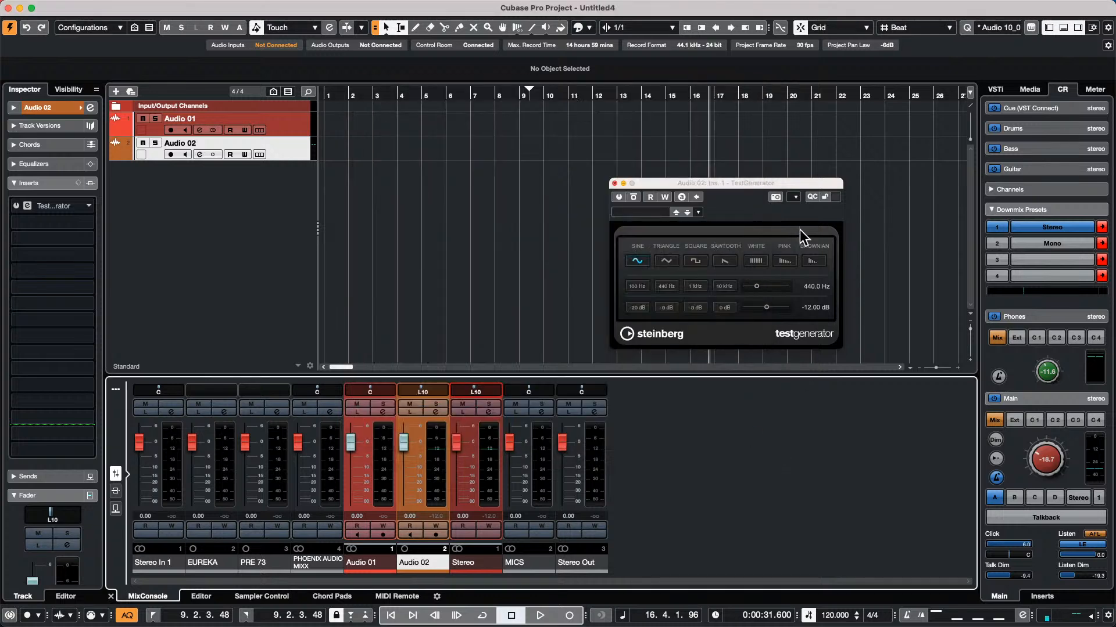
# Insert the TestGenerator effect in the first insert slot of the Audio 01 track and keep its balance panner centred
pyautogui.click(291, 119)
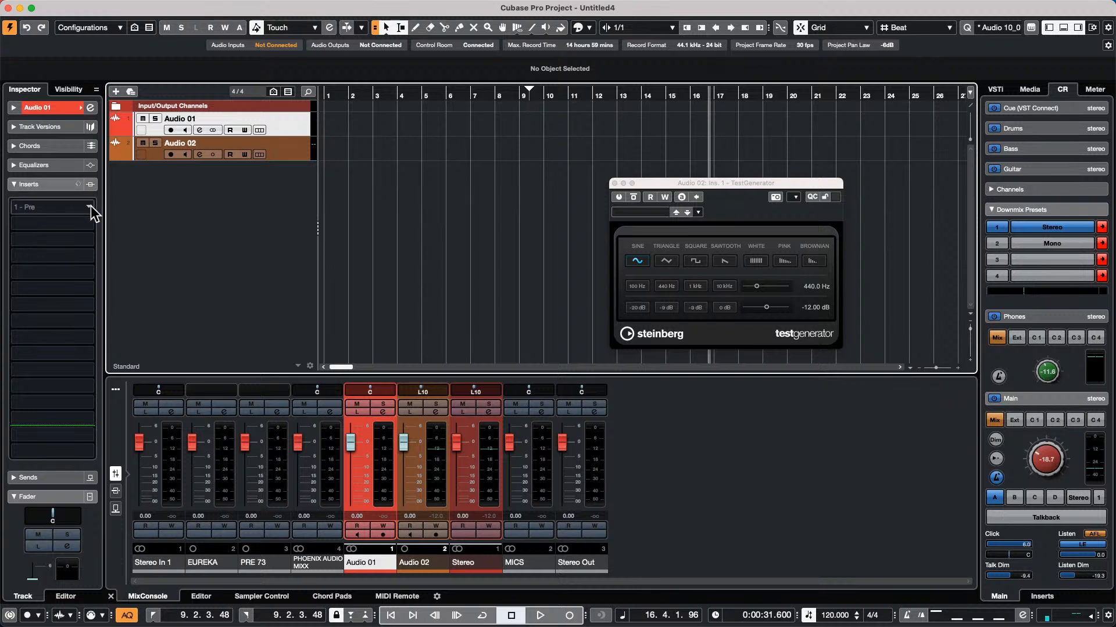
pyautogui.click(91, 206)
pyautogui.click(27, 427)
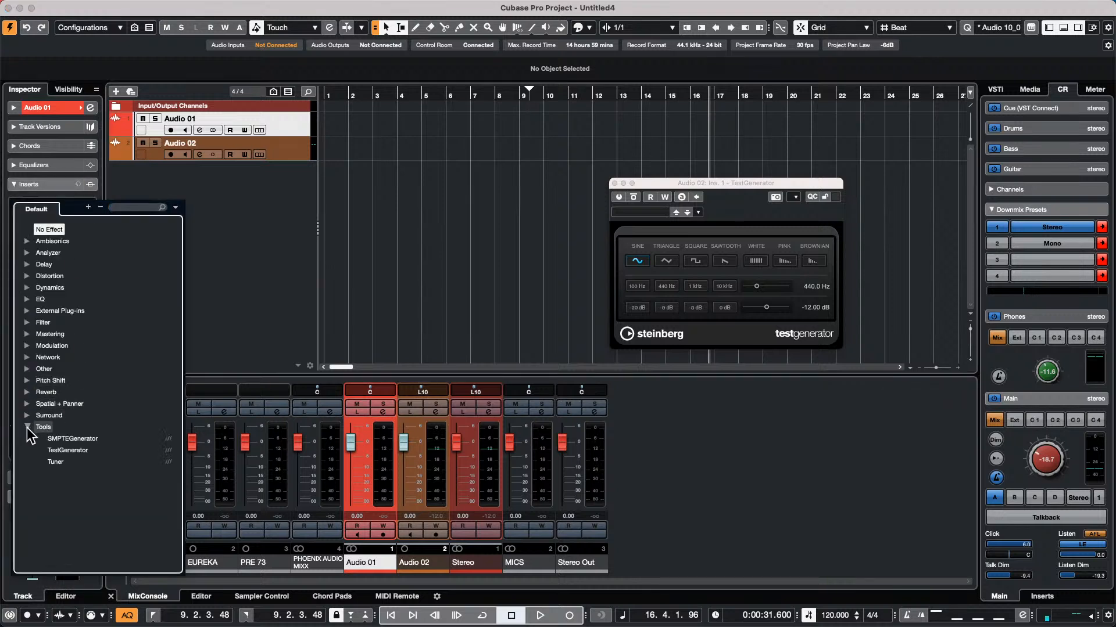
pyautogui.click(84, 450)
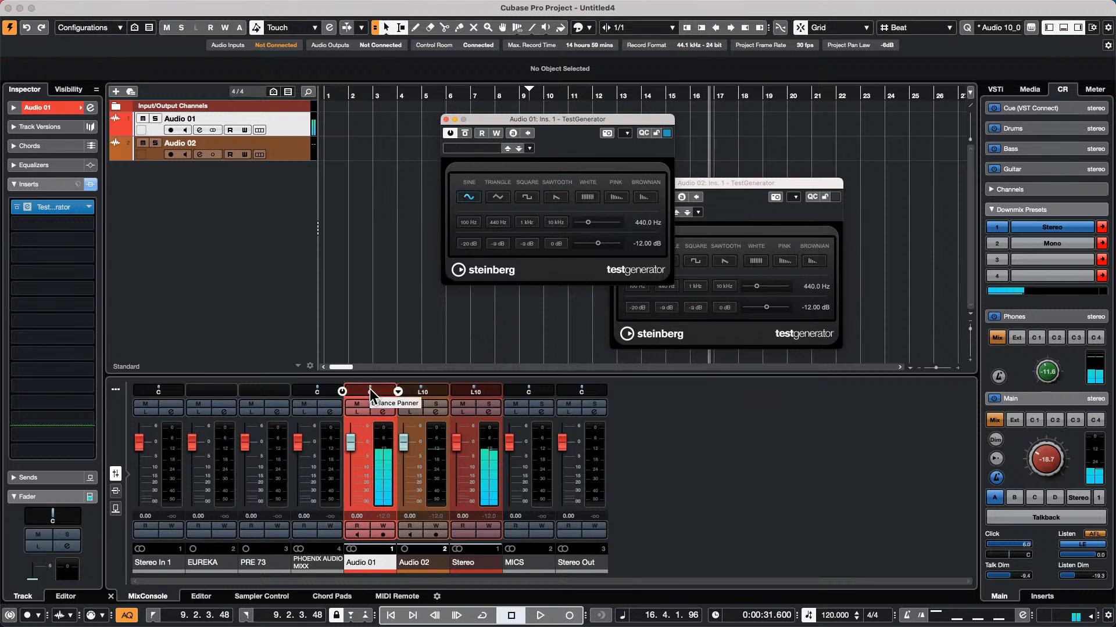
pyautogui.moveTo(369, 389)
pyautogui.mouseDown()
pyautogui.moveTo(401, 388)
pyautogui.moveTo(360, 389)
pyautogui.moveTo(390, 389)
pyautogui.moveTo(370, 387)
pyautogui.mouseUp()
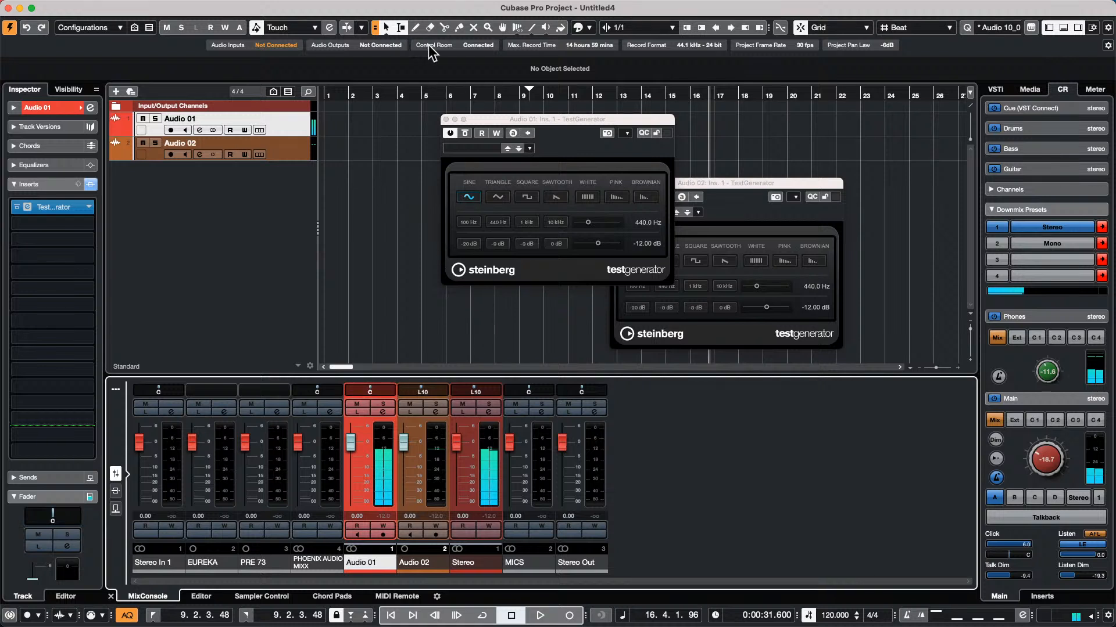
# Switch off the Audio 01 TestGenerator and close both TestGenerator windows
pyautogui.click(450, 133)
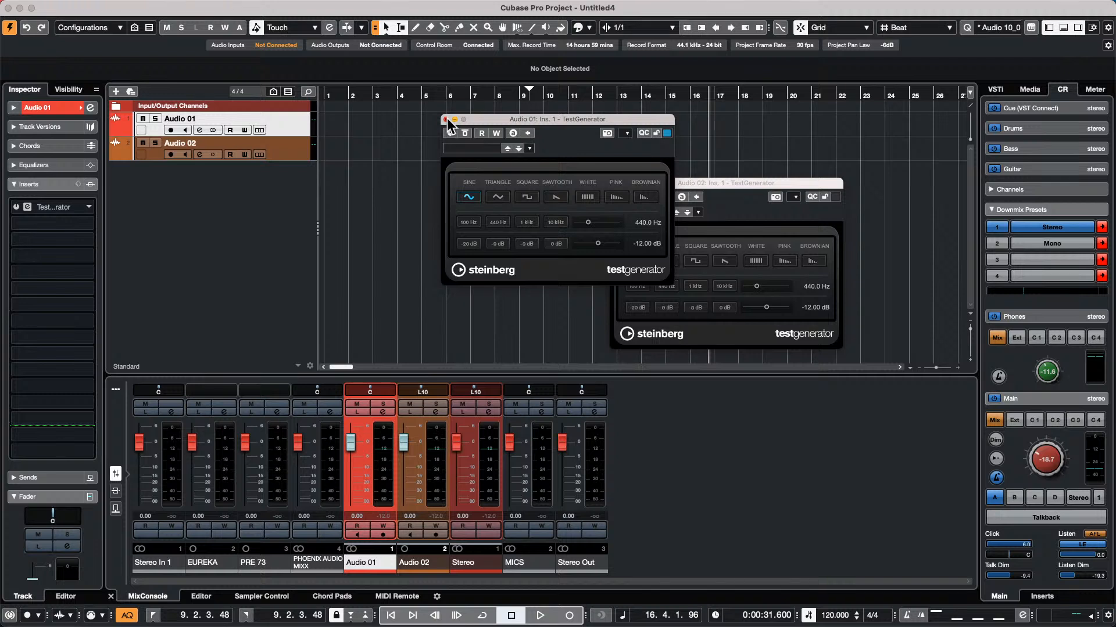
pyautogui.click(446, 119)
pyautogui.click(615, 183)
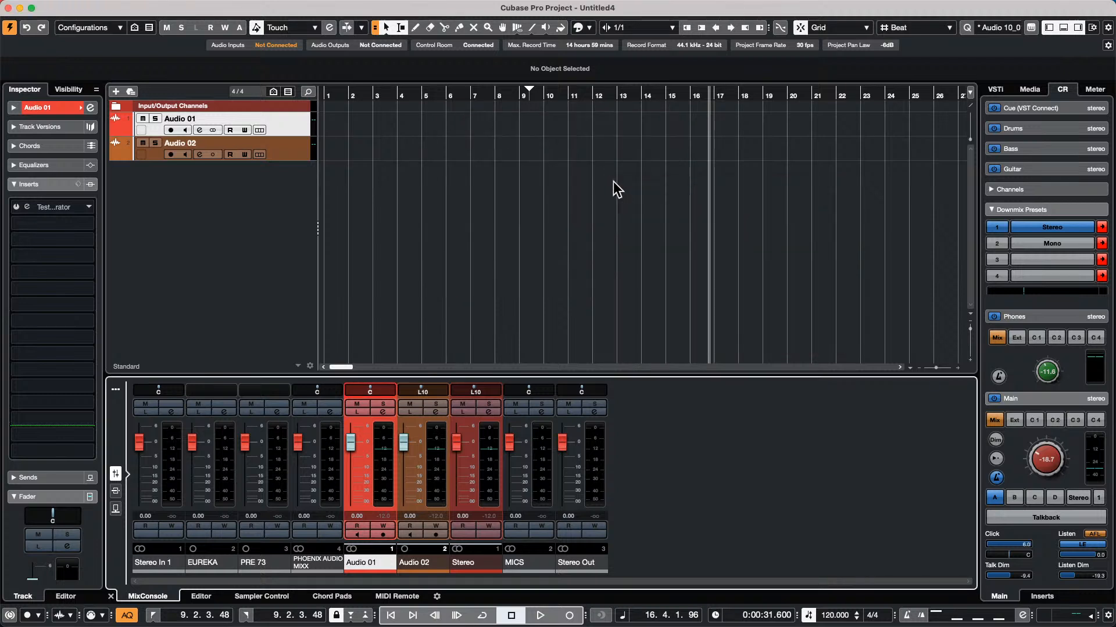
# Open the recent project jump off.cpr and make it the active project
pyautogui.click(74, 7)
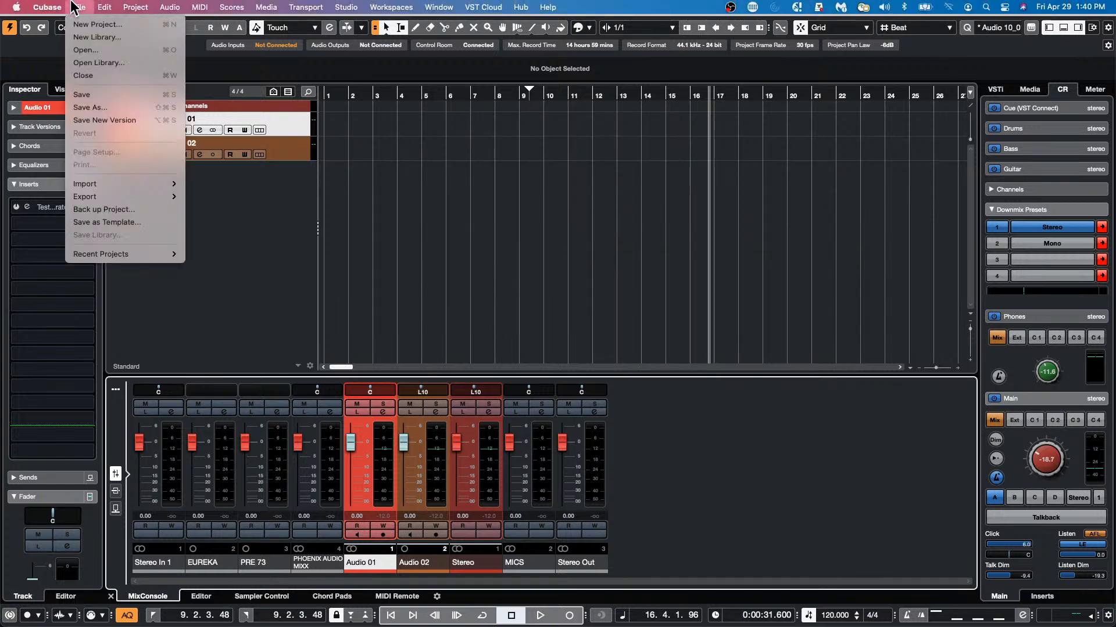
pyautogui.moveTo(114, 259)
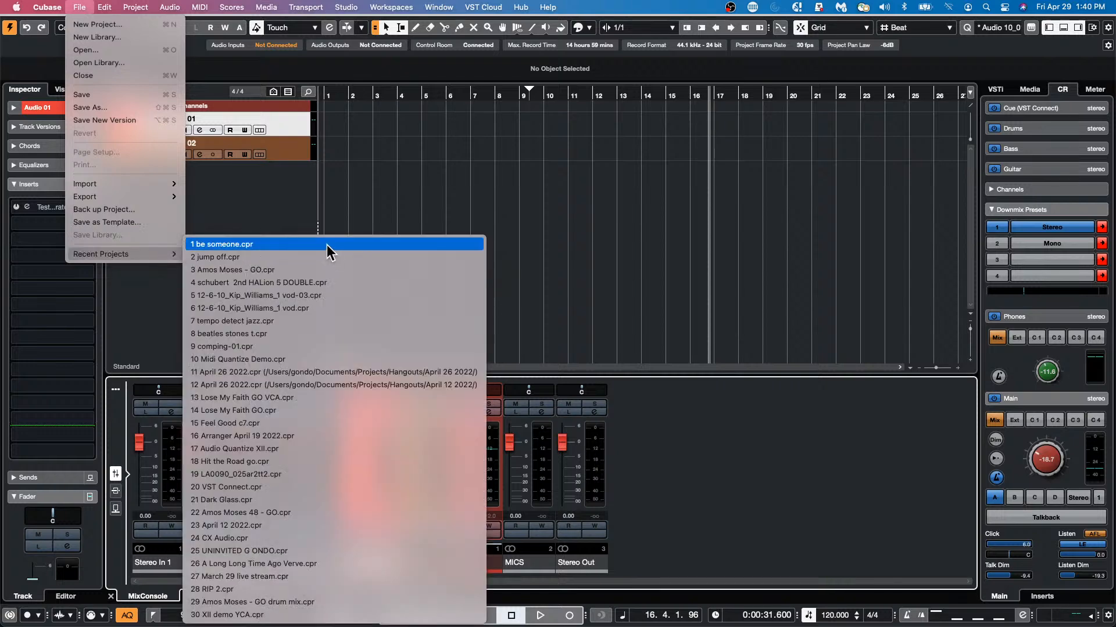
pyautogui.click(325, 262)
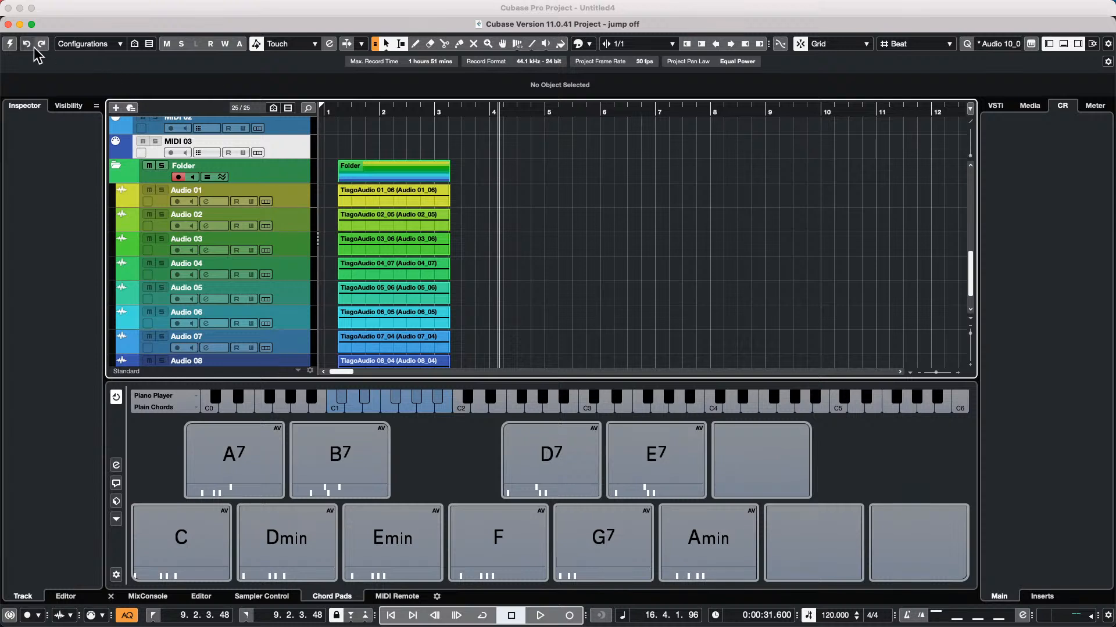
pyautogui.click(9, 45)
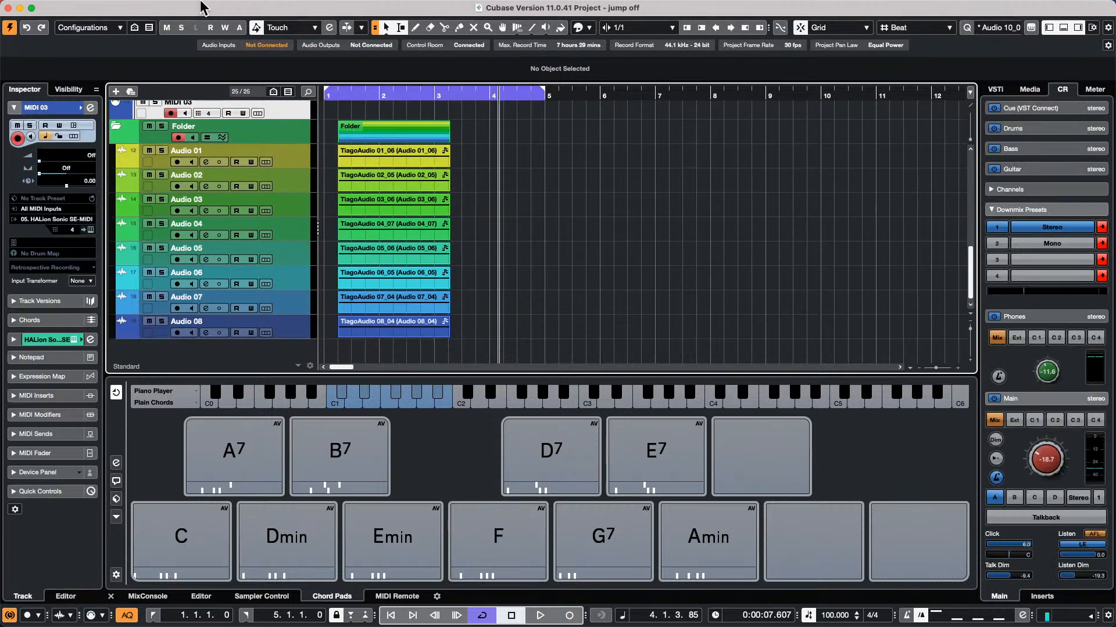
# Undo the logical edit that renamed the audio events and the recording made before it
pyautogui.click(81, 7)
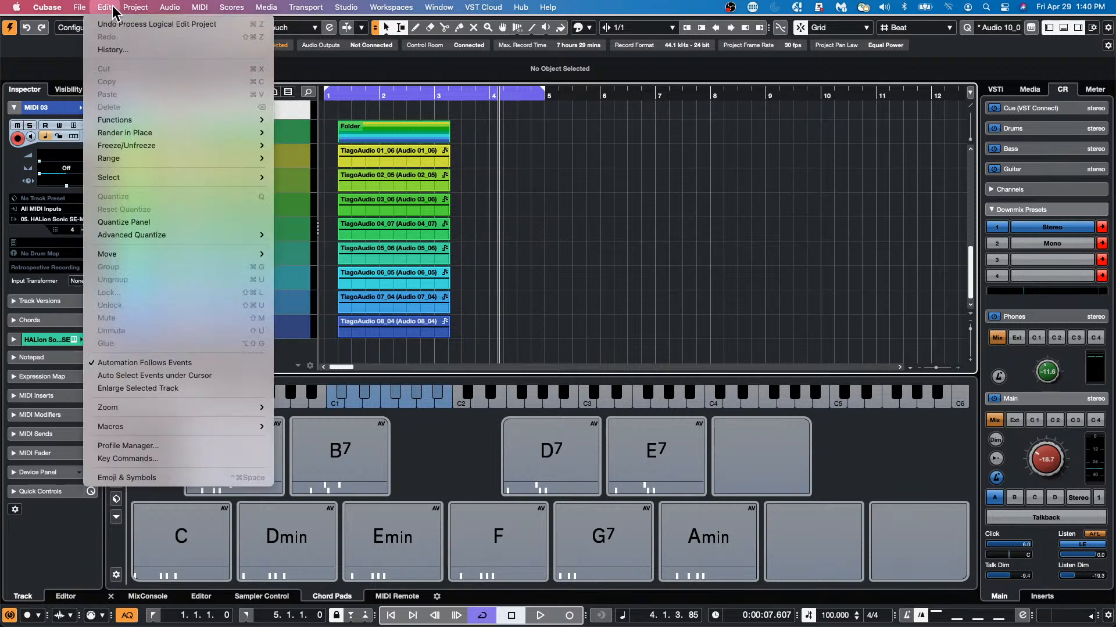
pyautogui.click(112, 24)
pyautogui.click(105, 7)
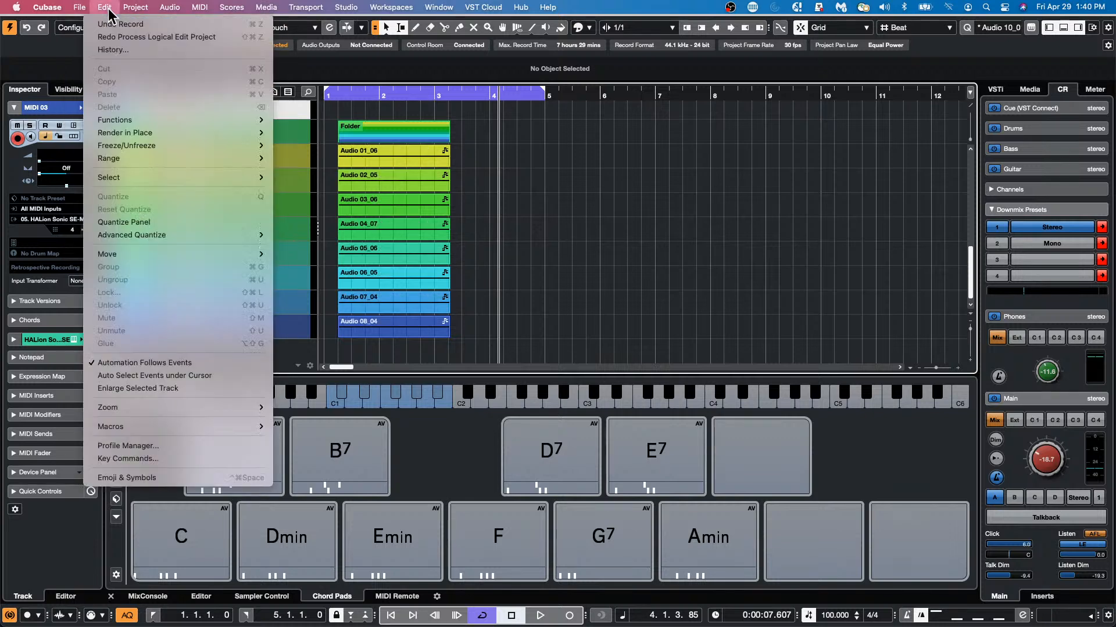
pyautogui.click(113, 23)
# Solo the "forget the past" instrument track and open its Groove Agent SE instrument
pyautogui.scroll(10, 426, 206)
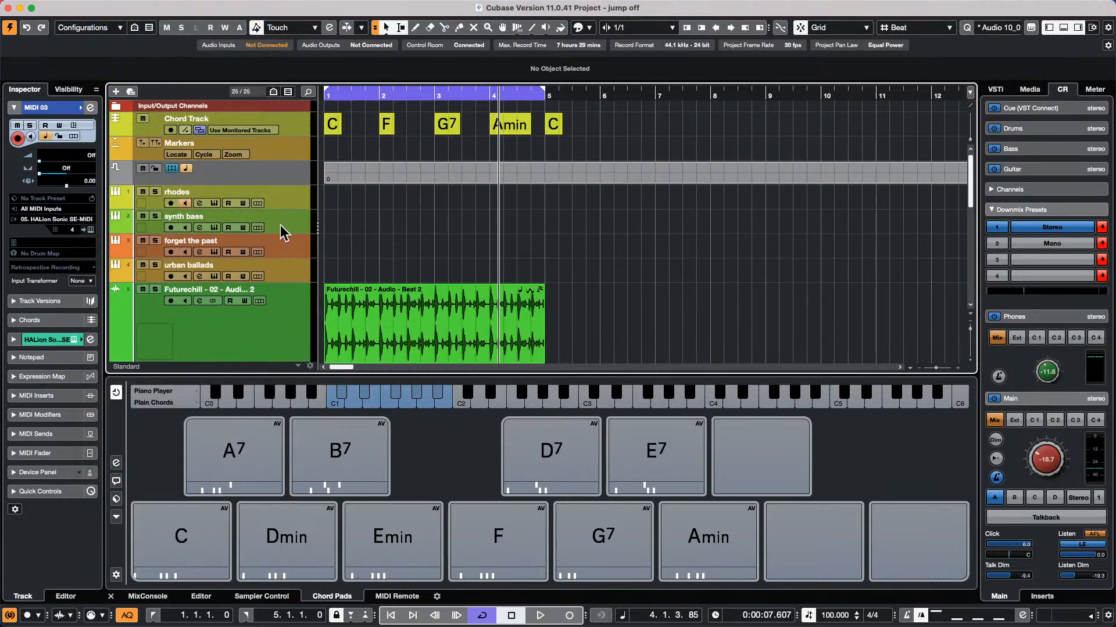
pyautogui.click(296, 253)
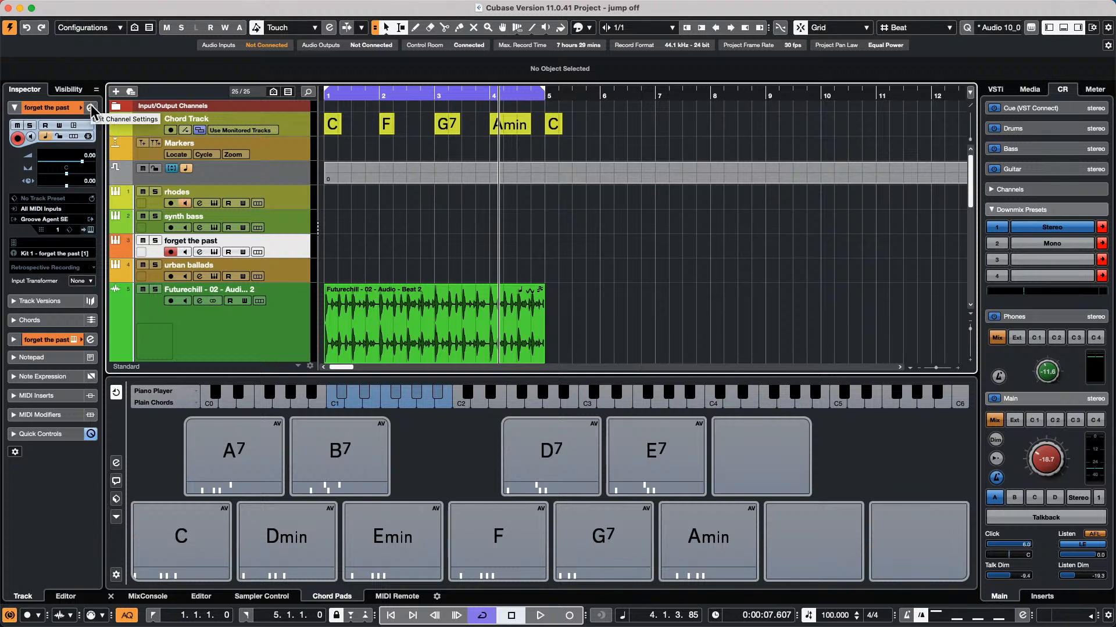
pyautogui.click(155, 241)
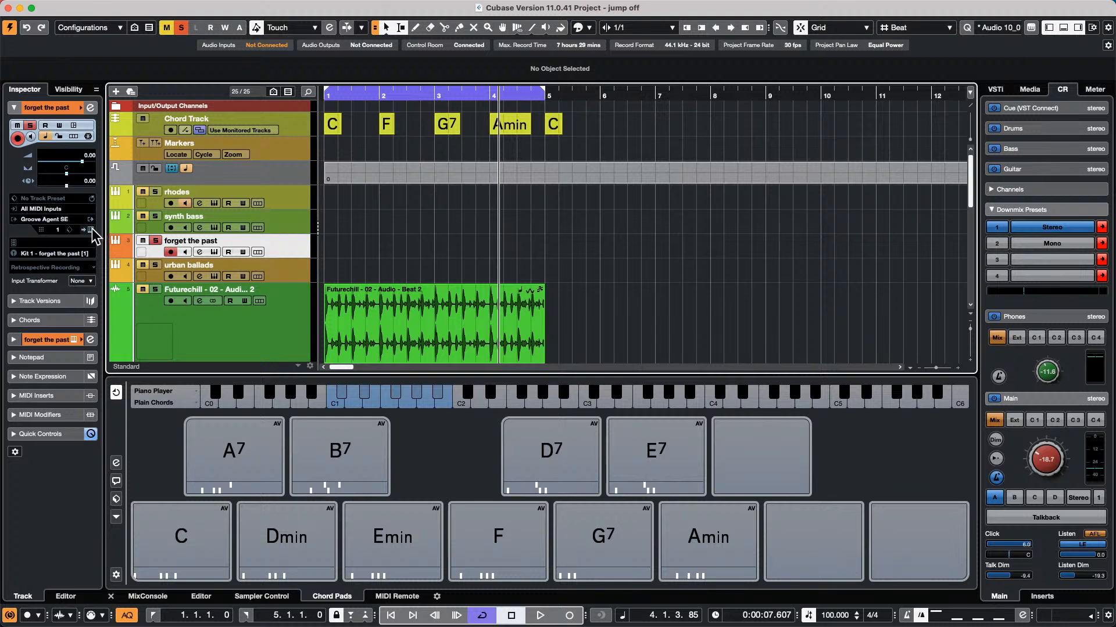
pyautogui.hotkey('ctrl', 'e')
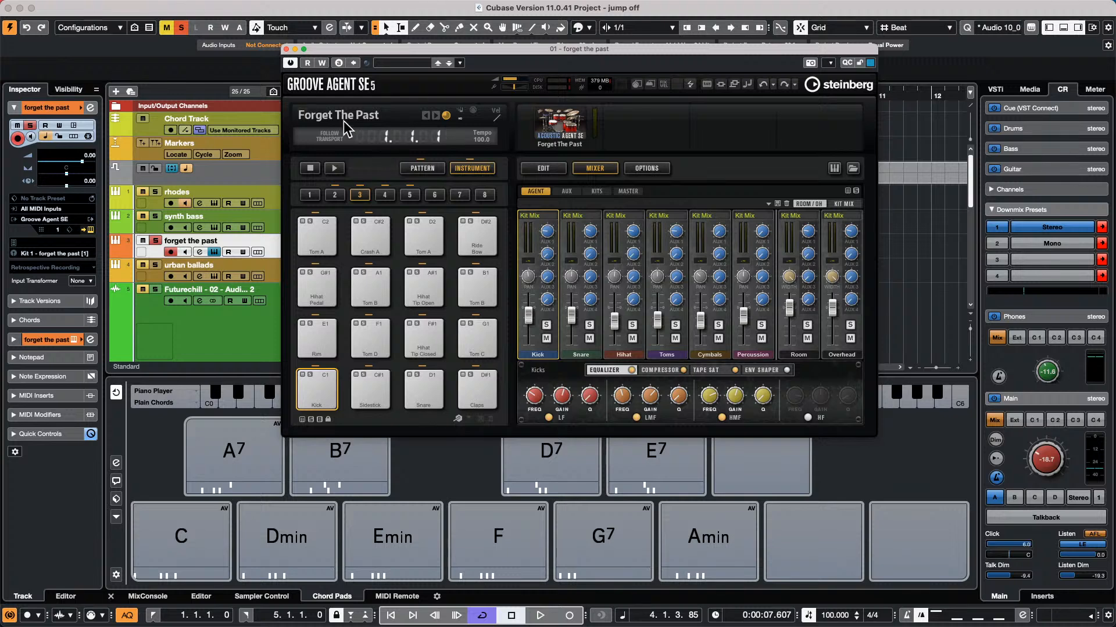
# Start pattern playback in Groove Agent SE and raise the Control Room's main level to -0.36
pyautogui.click(334, 168)
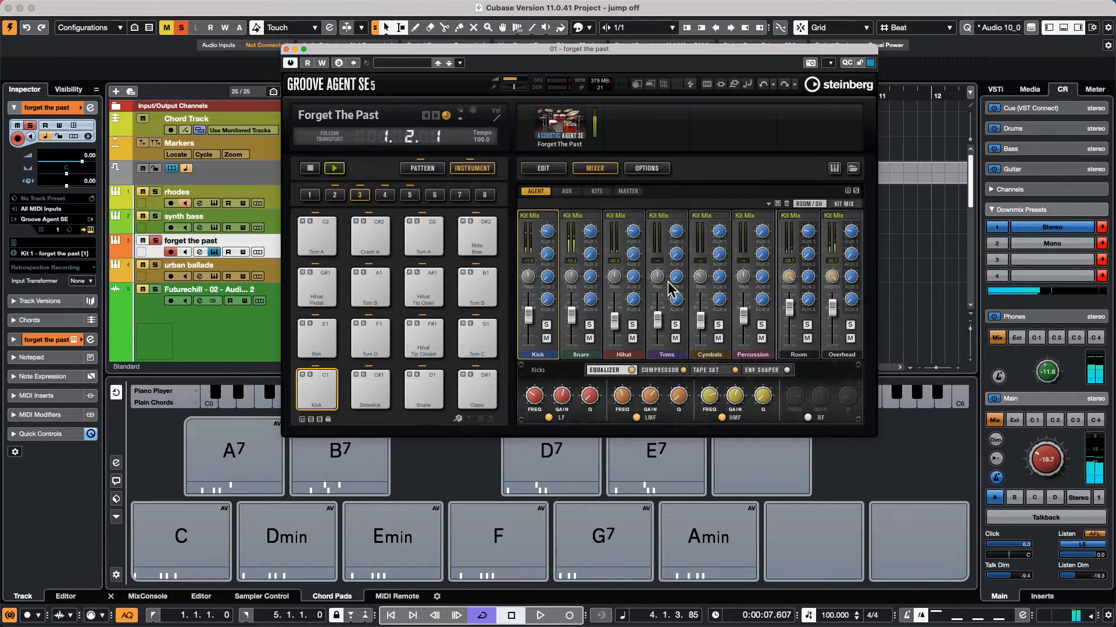
pyautogui.moveTo(1046, 458); pyautogui.dragTo(1054, 401)
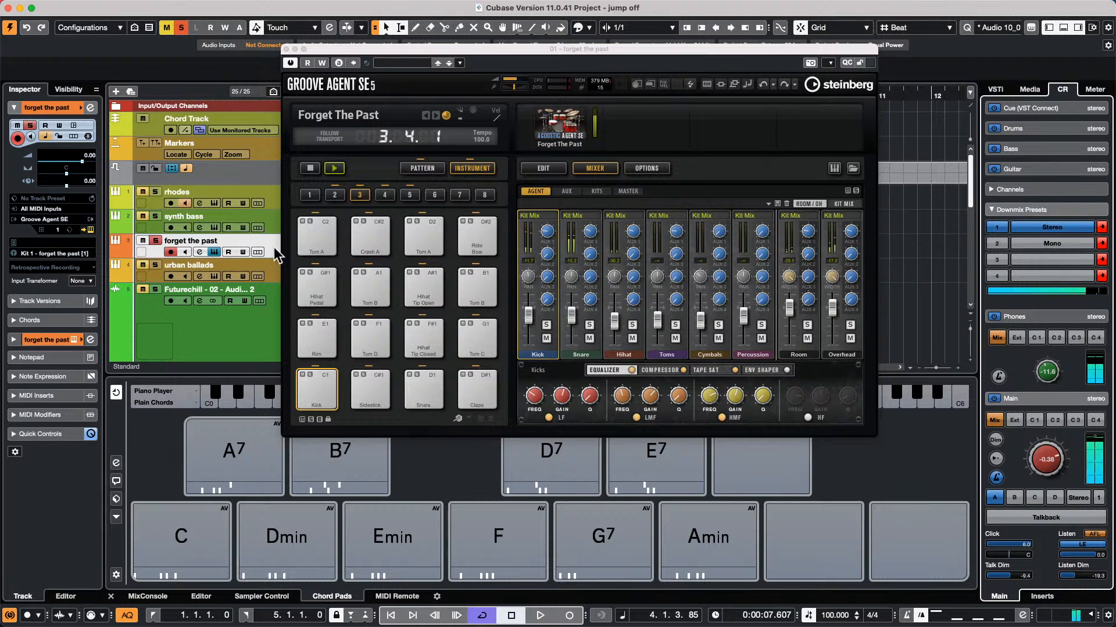
# View Groove Agent's pattern pads and kit editor, return to its mixer, and route the Kick channel's output to Master
pyautogui.click(570, 127)
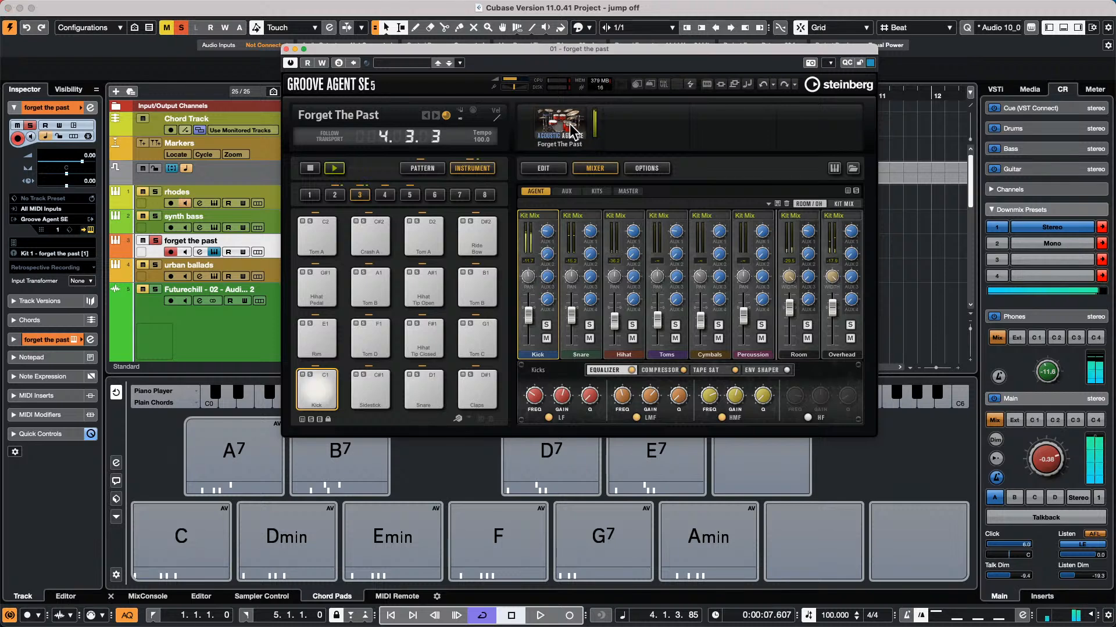
pyautogui.click(422, 169)
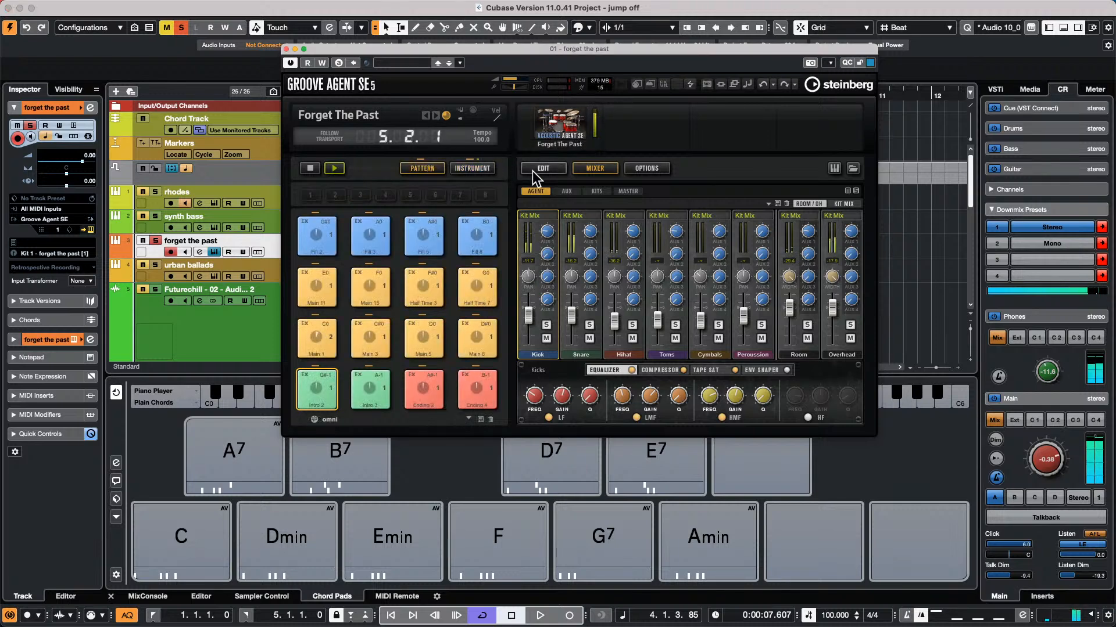
pyautogui.click(472, 168)
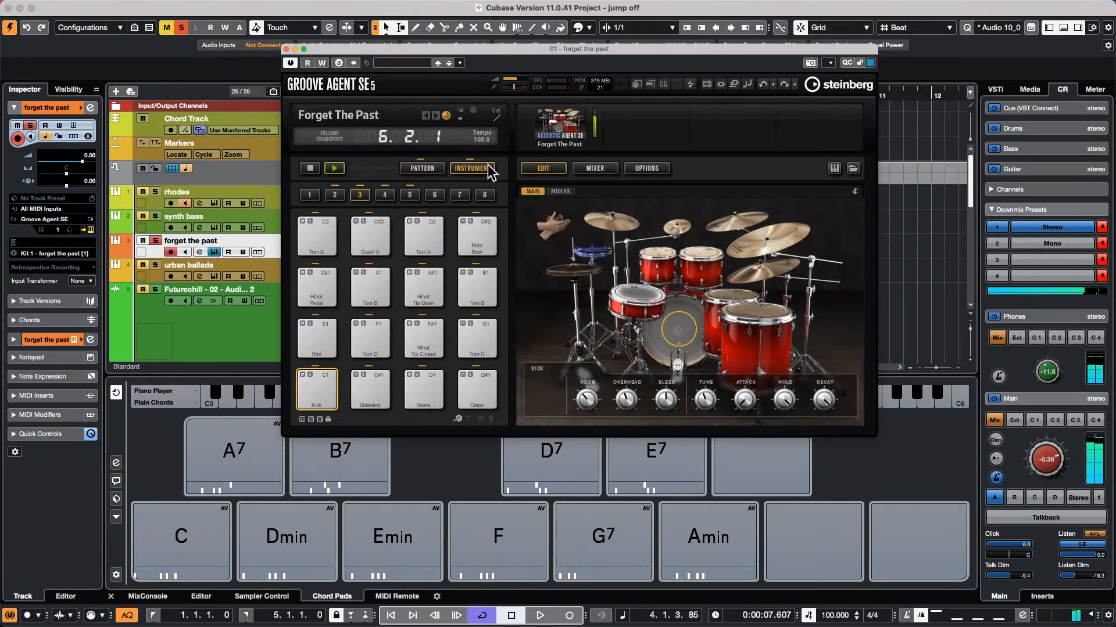
pyautogui.click(595, 168)
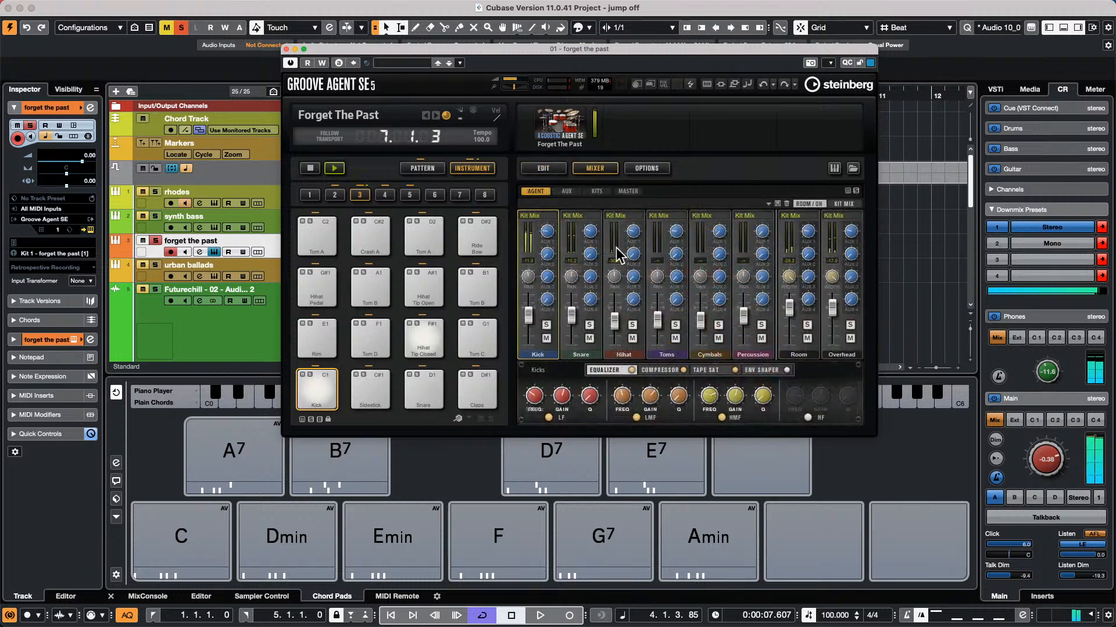
pyautogui.click(533, 217)
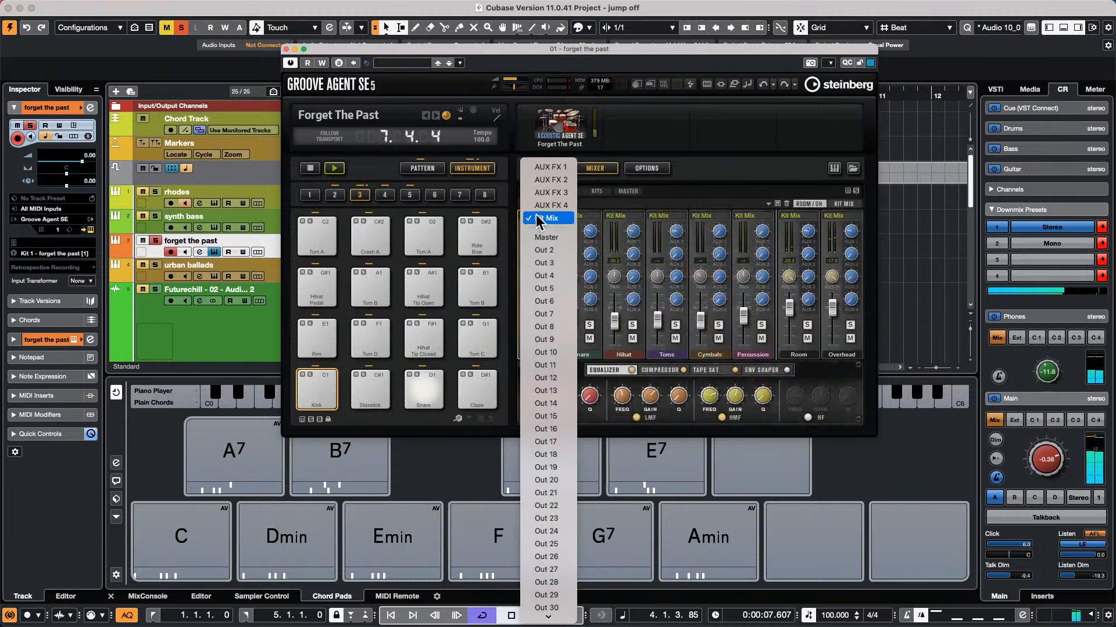
pyautogui.click(558, 237)
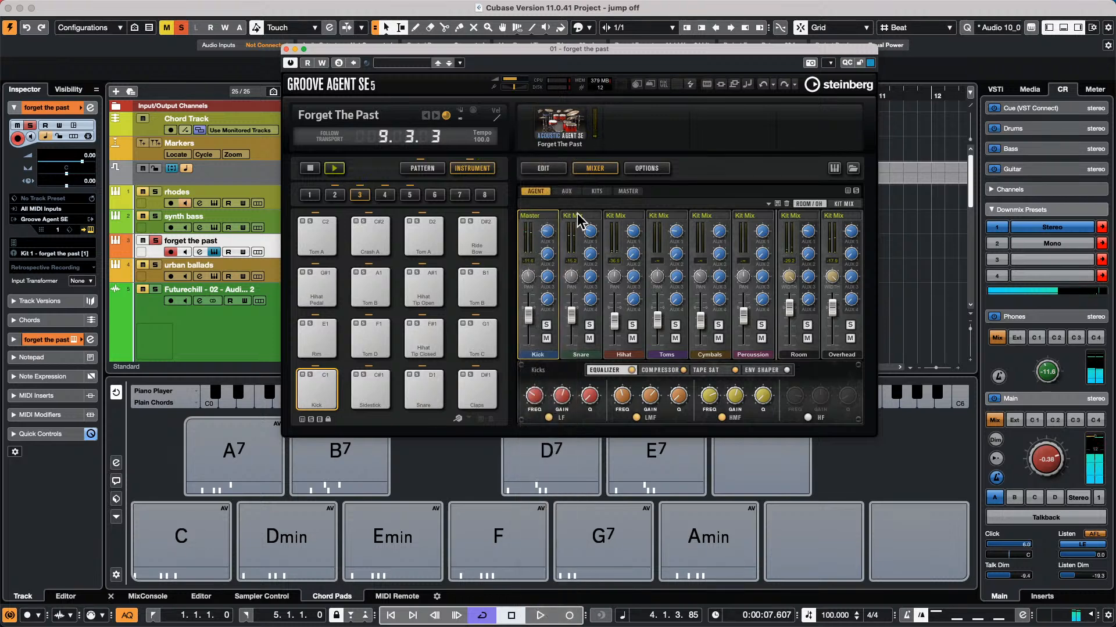
# Route Groove Agent's Kick and Snare channels to Out 2 and the Hihat channel to Out 4
pyautogui.click(575, 216)
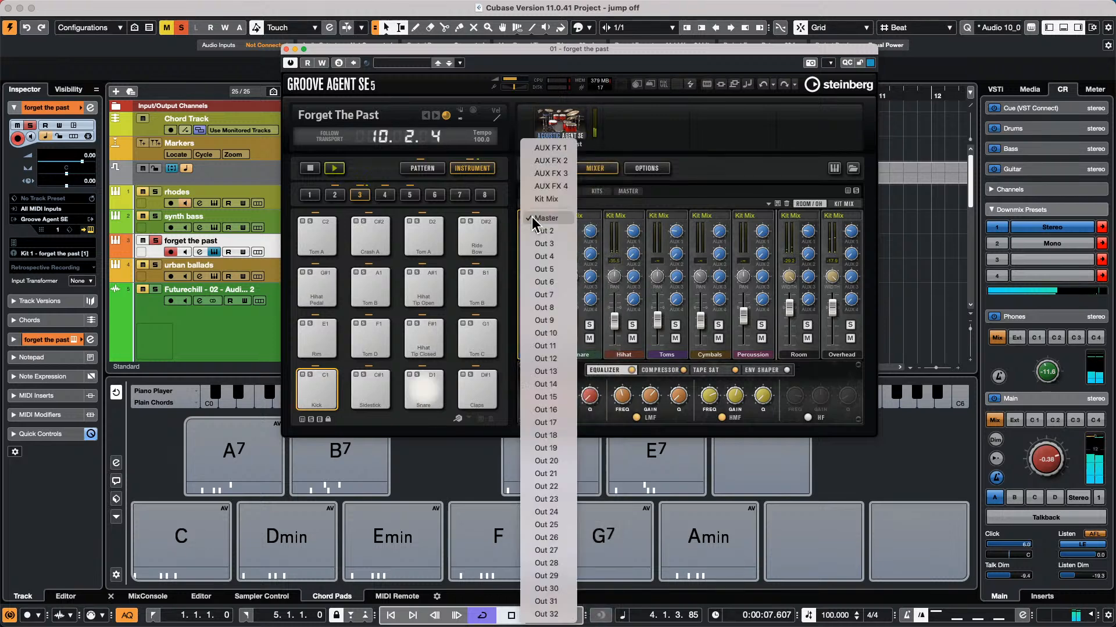
pyautogui.click(546, 231)
pyautogui.click(584, 218)
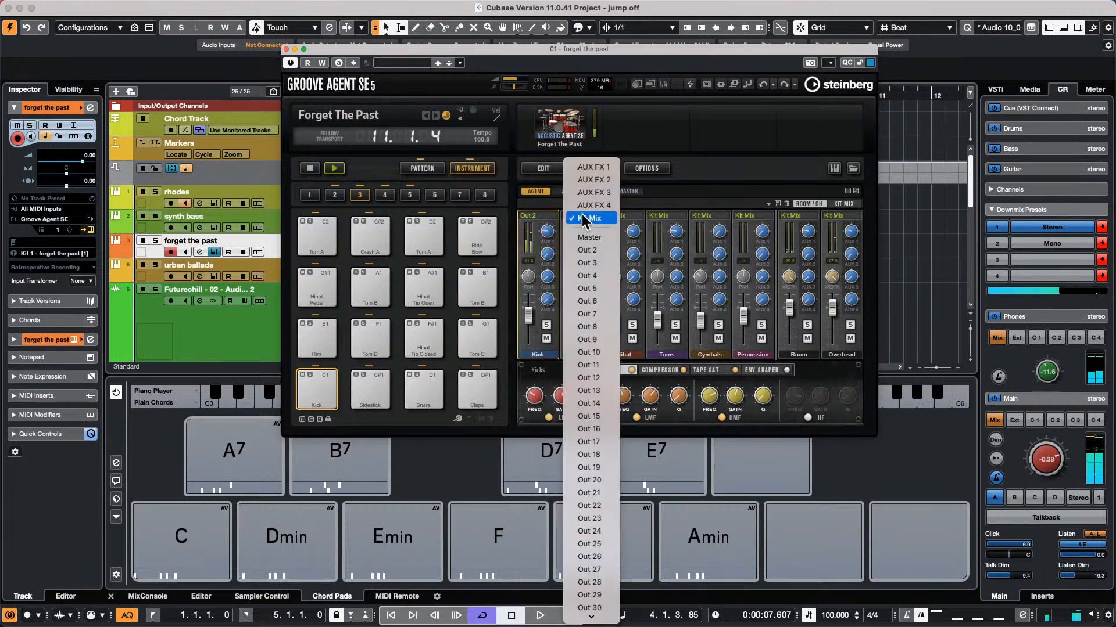
pyautogui.click(587, 250)
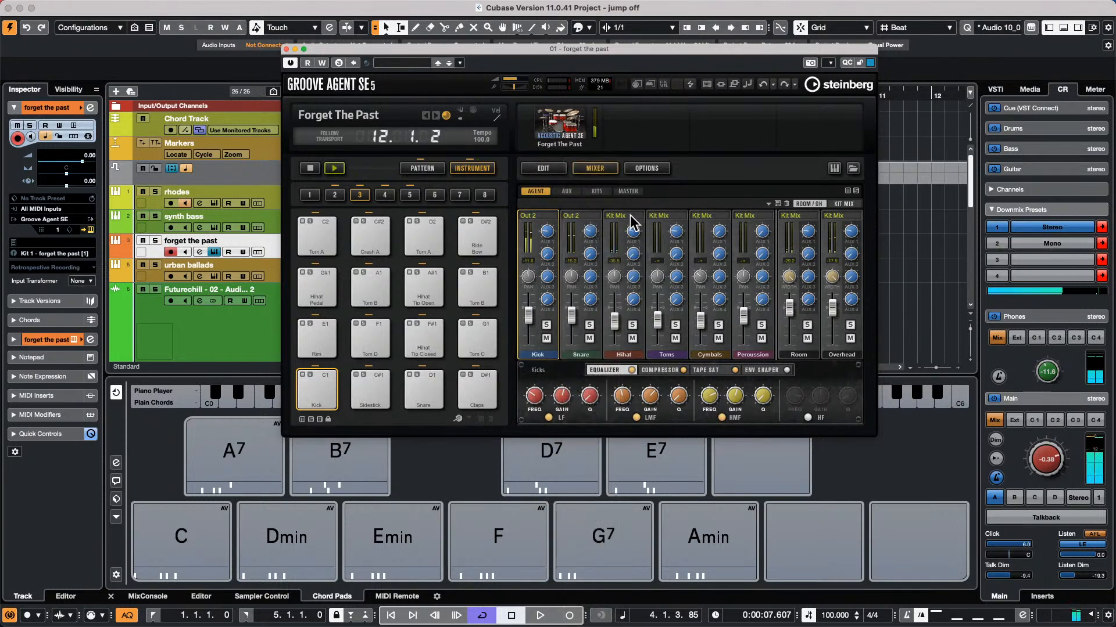
pyautogui.click(632, 221)
pyautogui.click(633, 275)
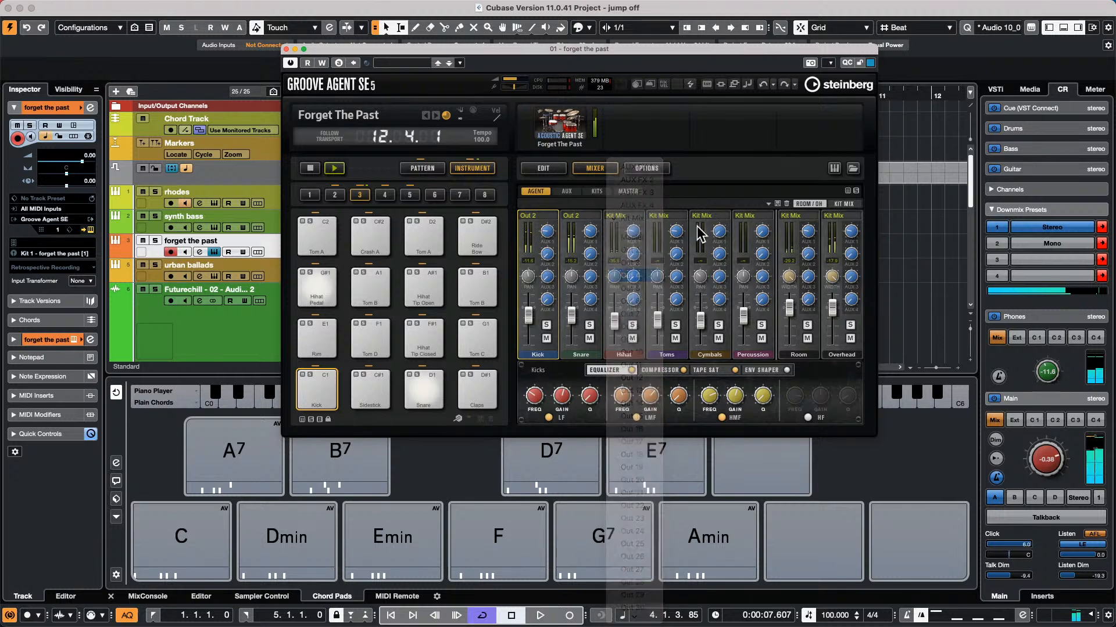
# Route the Room channel to Out 6 and the Overhead channel to Out 5, and show the MixConsole below the project
pyautogui.click(797, 216)
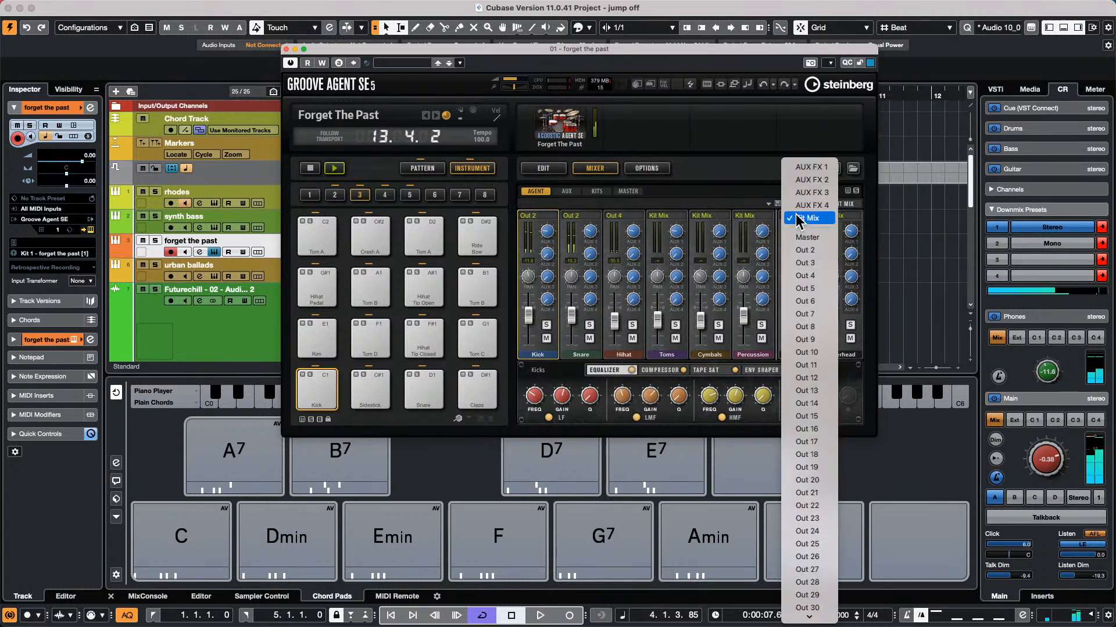
pyautogui.click(811, 302)
pyautogui.click(844, 218)
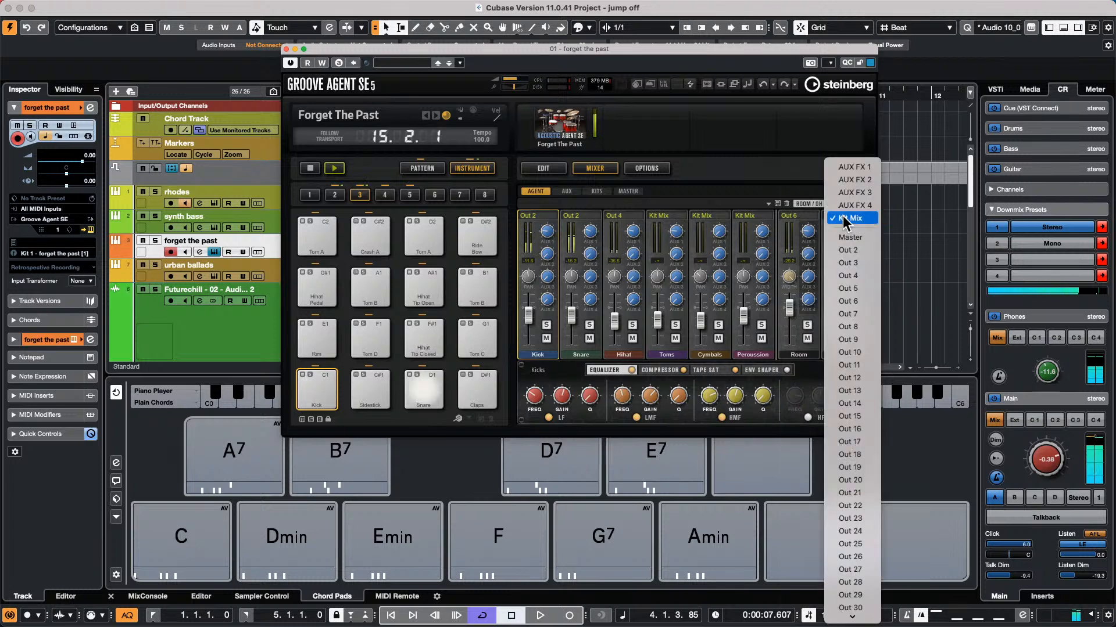
pyautogui.press('Escape')
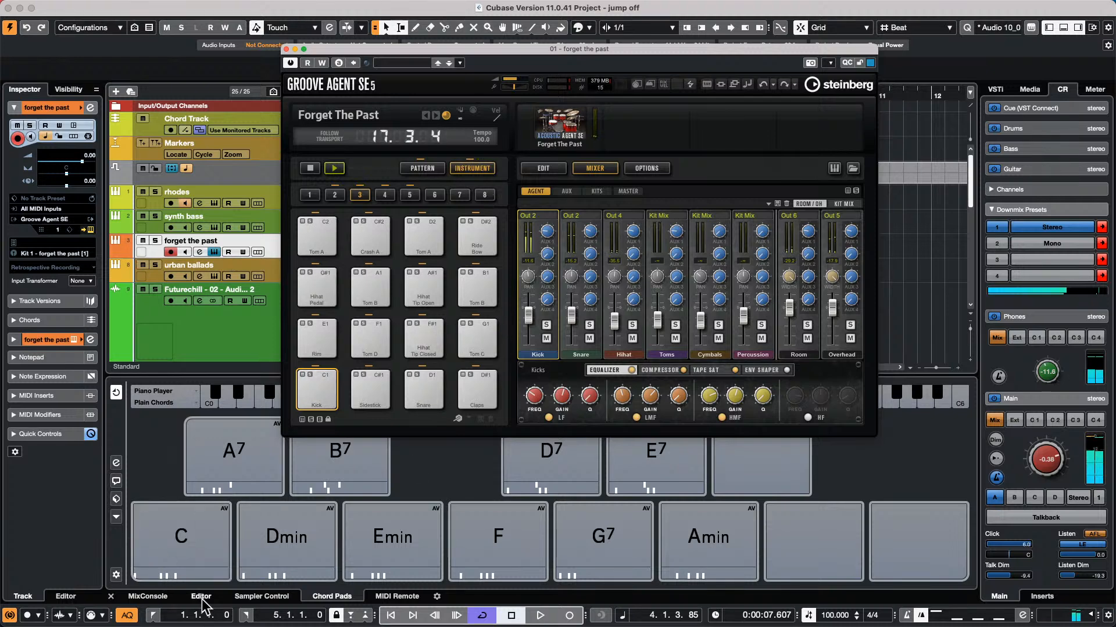
pyautogui.click(149, 597)
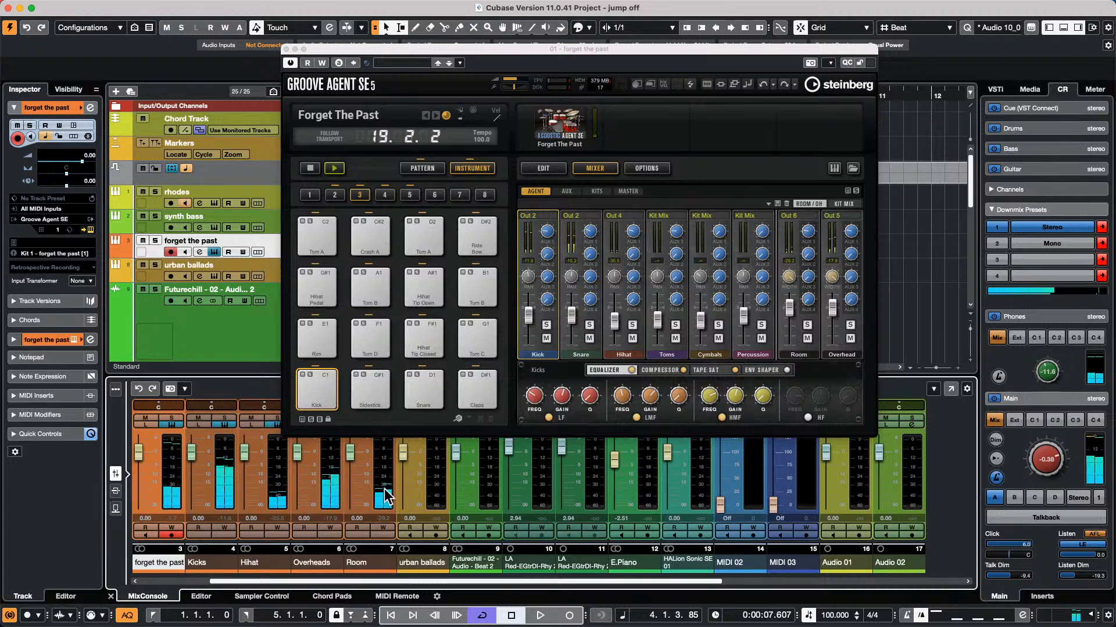
# Open the urban ballads track's Groove Agent, view the Kick 1 pad's output routing options, and close the instrument and its Load Kit window
pyautogui.click(272, 266)
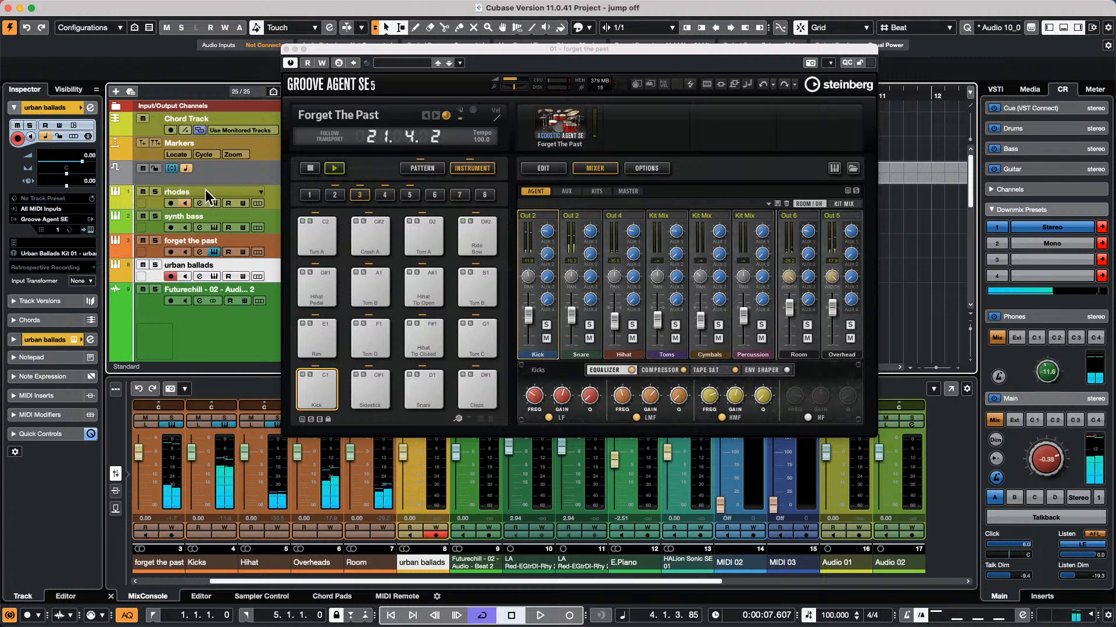
pyautogui.click(90, 230)
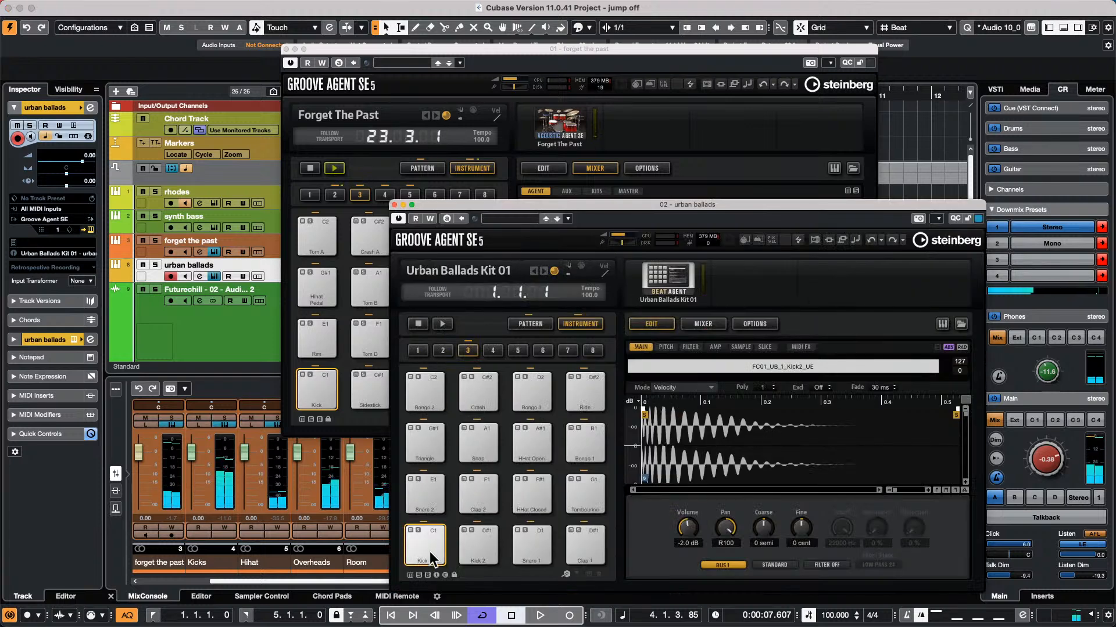
pyautogui.moveTo(597, 206); pyautogui.dragTo(522, 125)
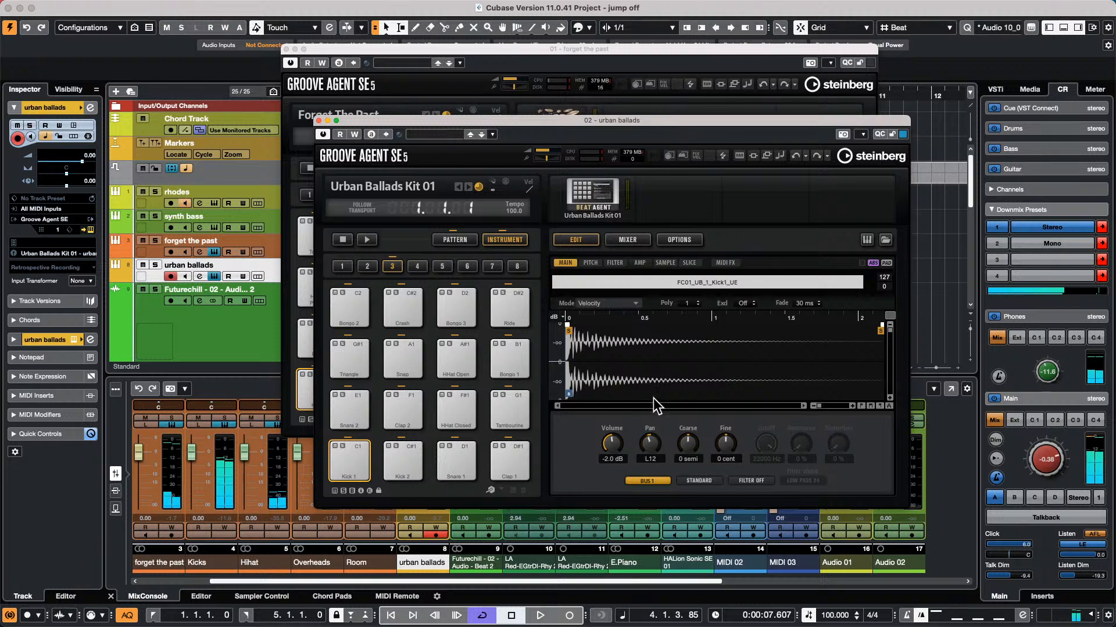
pyautogui.click(660, 482)
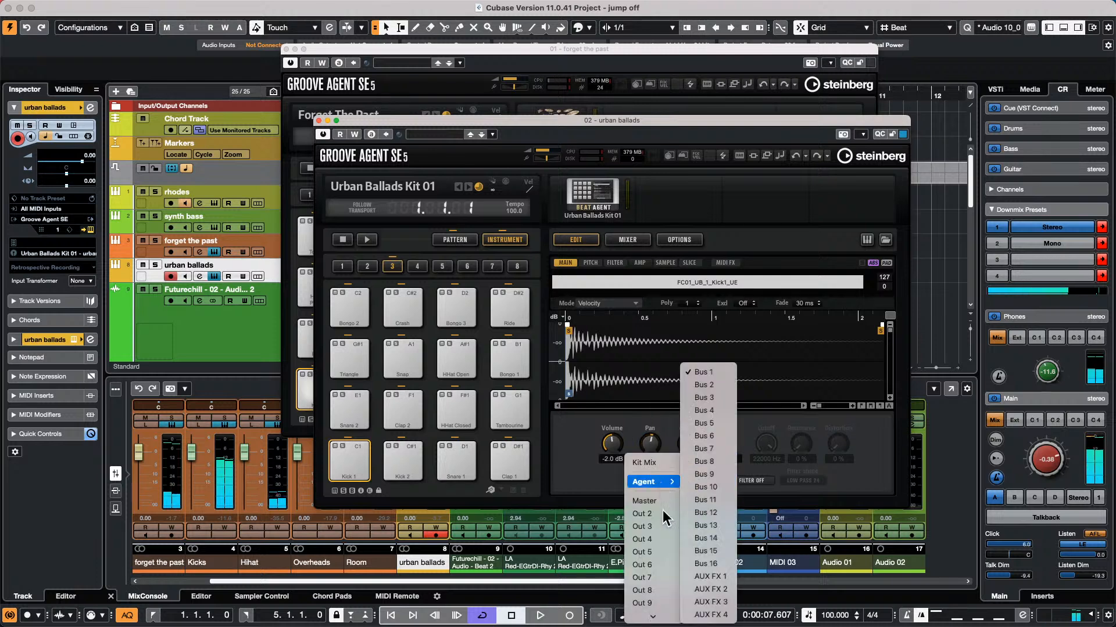
pyautogui.scroll(-5, 652, 581)
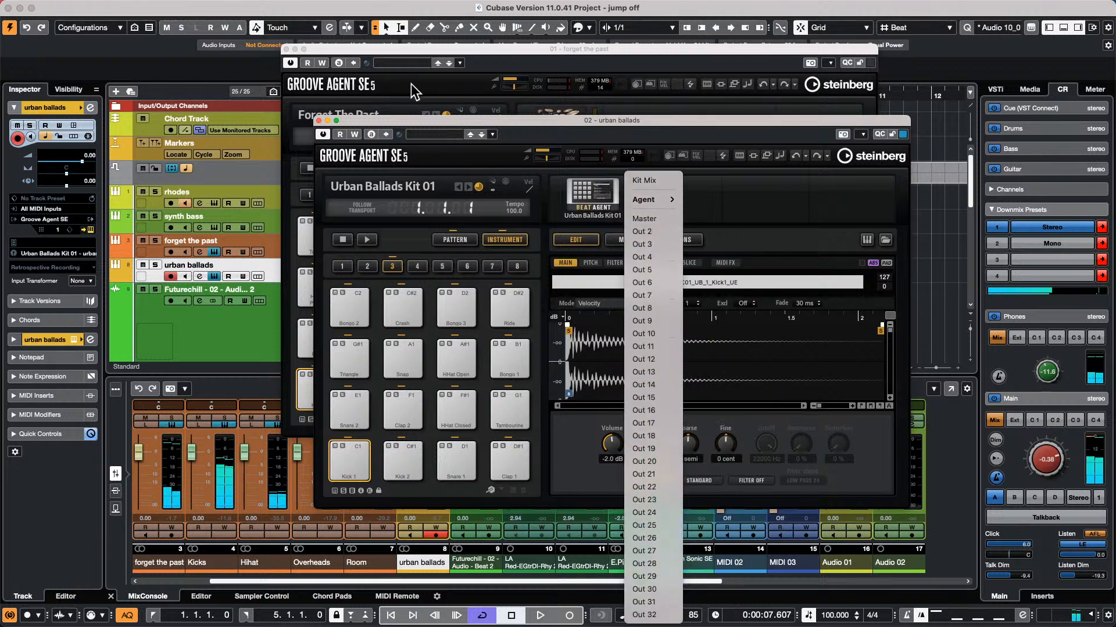
pyautogui.click(319, 120)
pyautogui.click(318, 121)
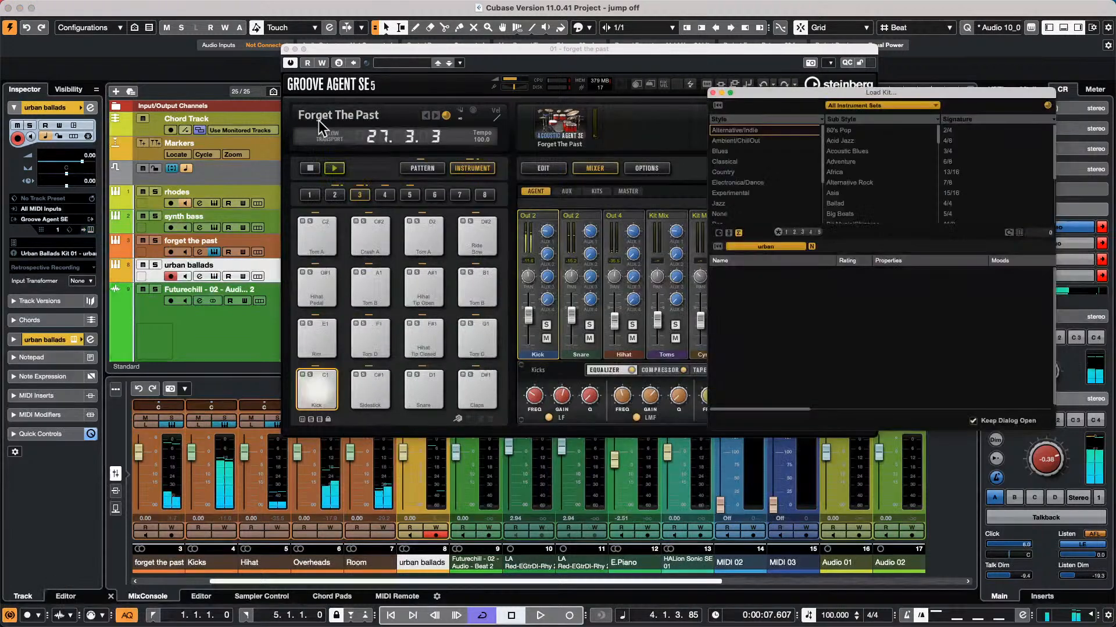
pyautogui.click(713, 92)
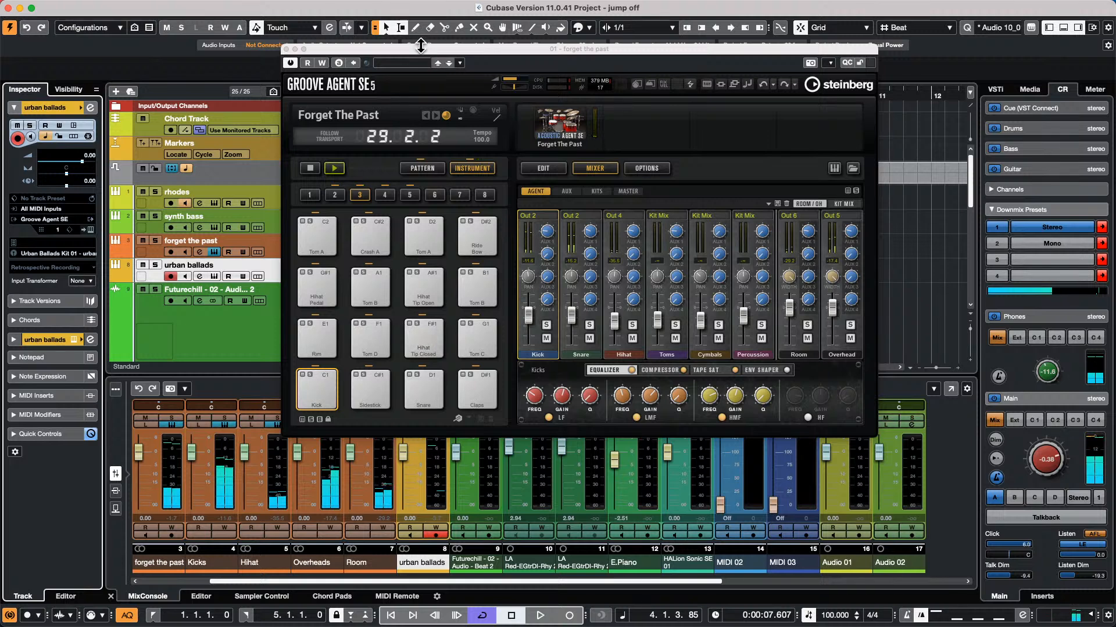
# Stop Groove Agent's playback, place its Main 1 pattern at bar 1 on the "forget the past" track, and close the instrument
pyautogui.moveTo(421, 45); pyautogui.dragTo(692, 95)
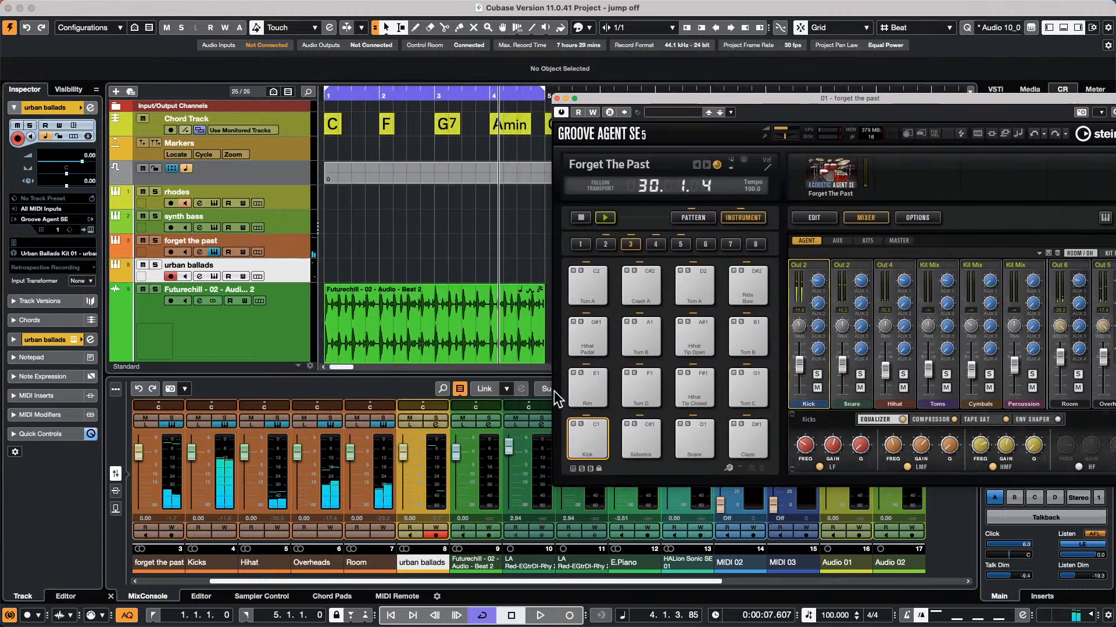
pyautogui.click(581, 218)
pyautogui.click(693, 217)
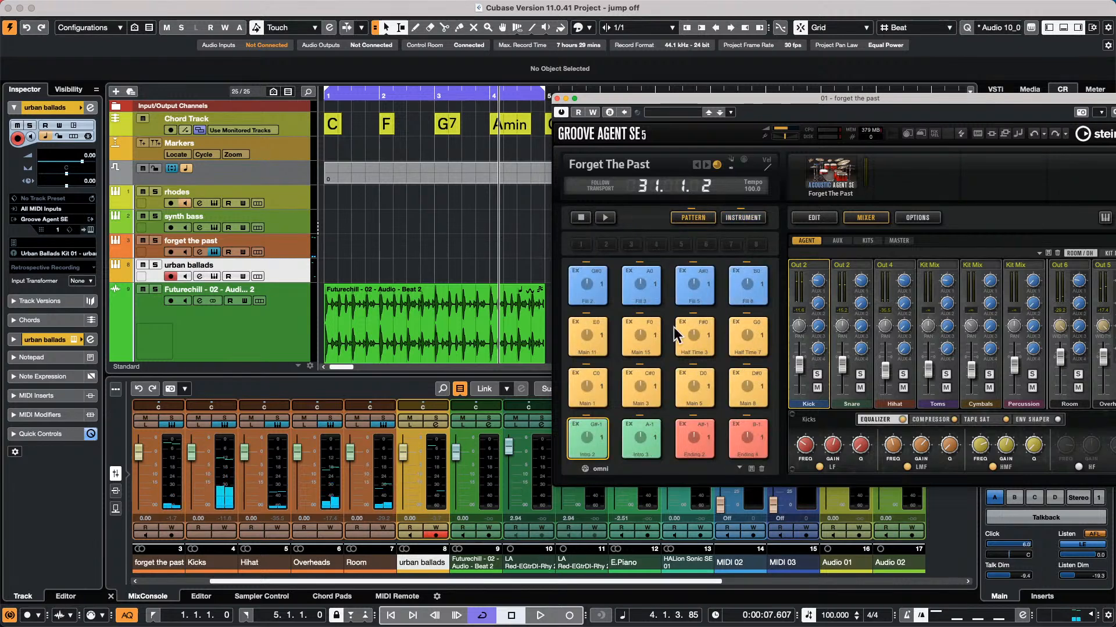
pyautogui.moveTo(596, 400); pyautogui.dragTo(319, 257)
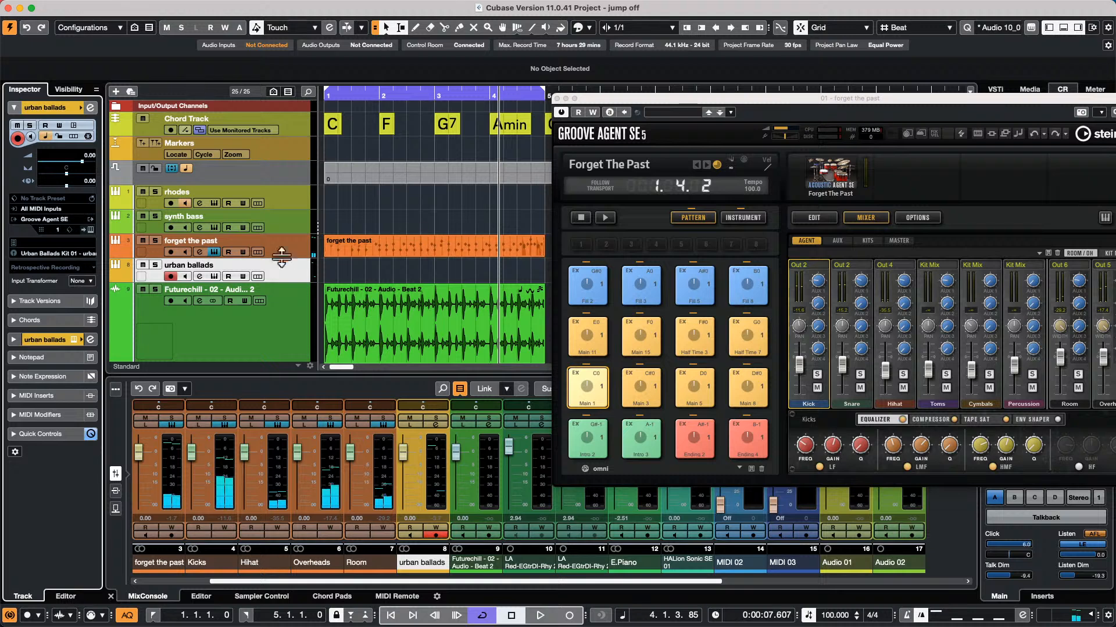
pyautogui.click(554, 100)
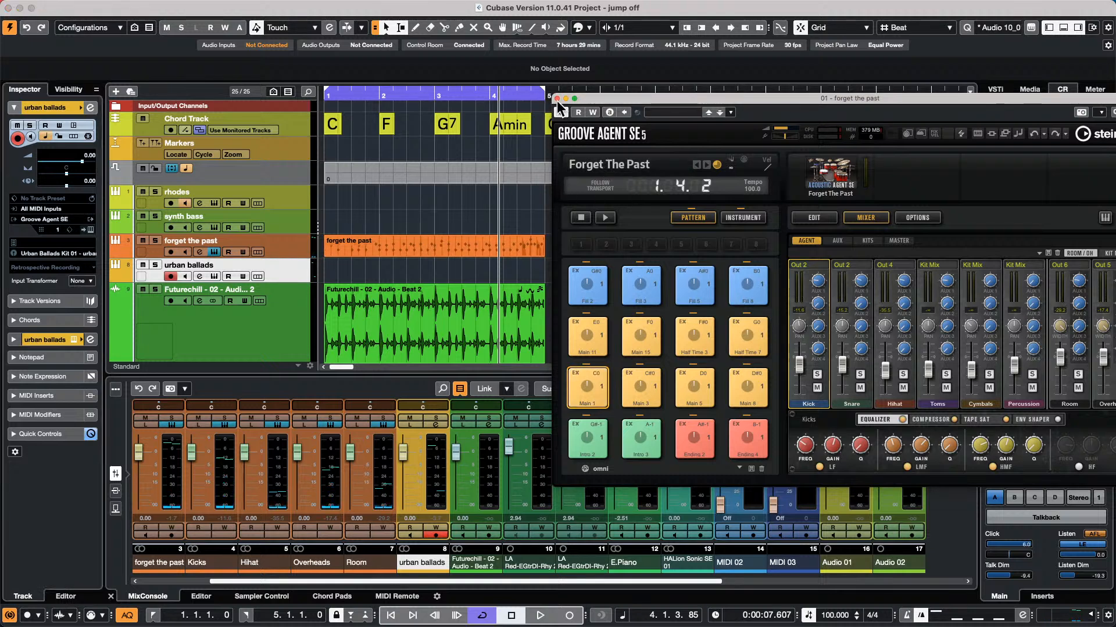
pyautogui.click(557, 99)
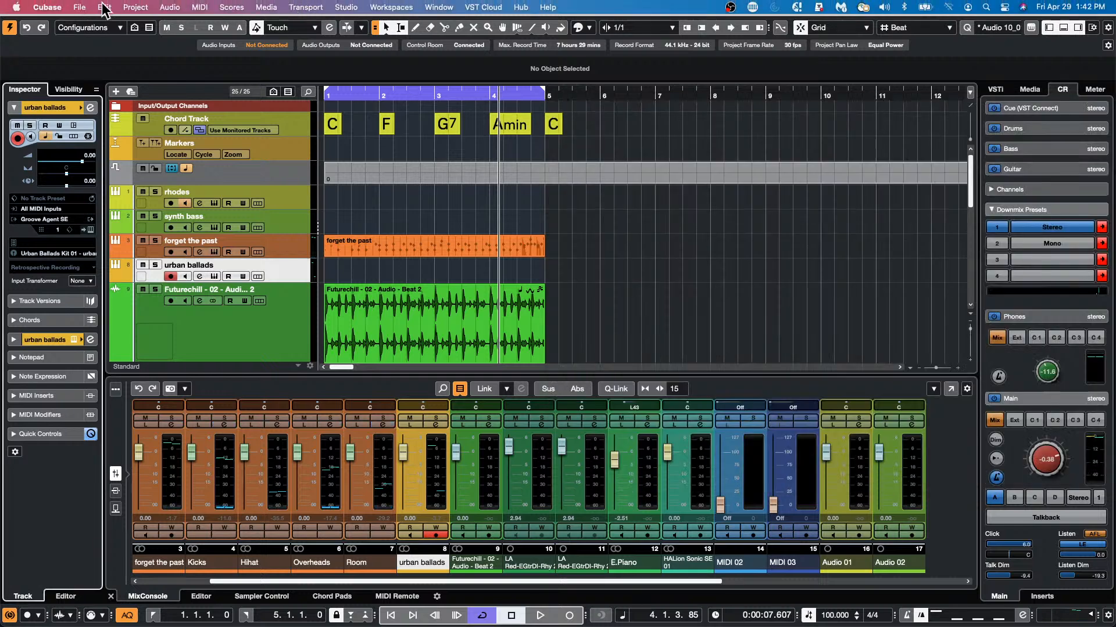
# Render the "forget the past" MIDI part in place as one event with Channel Settings processing, muting the source events
pyautogui.click(105, 7)
pyautogui.click(344, 215)
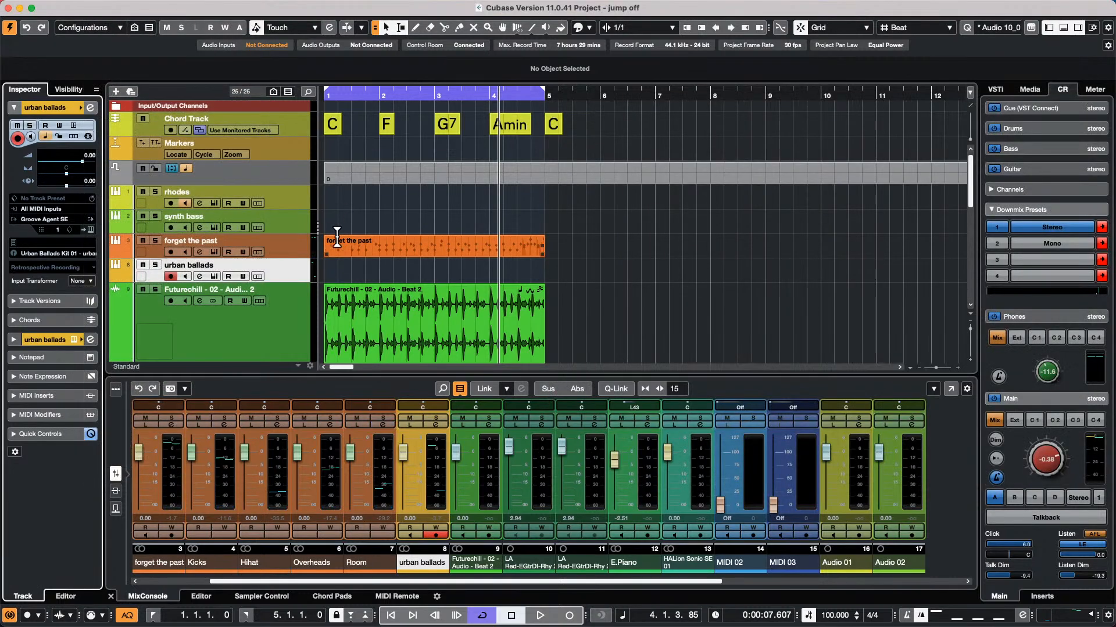
pyautogui.click(408, 251)
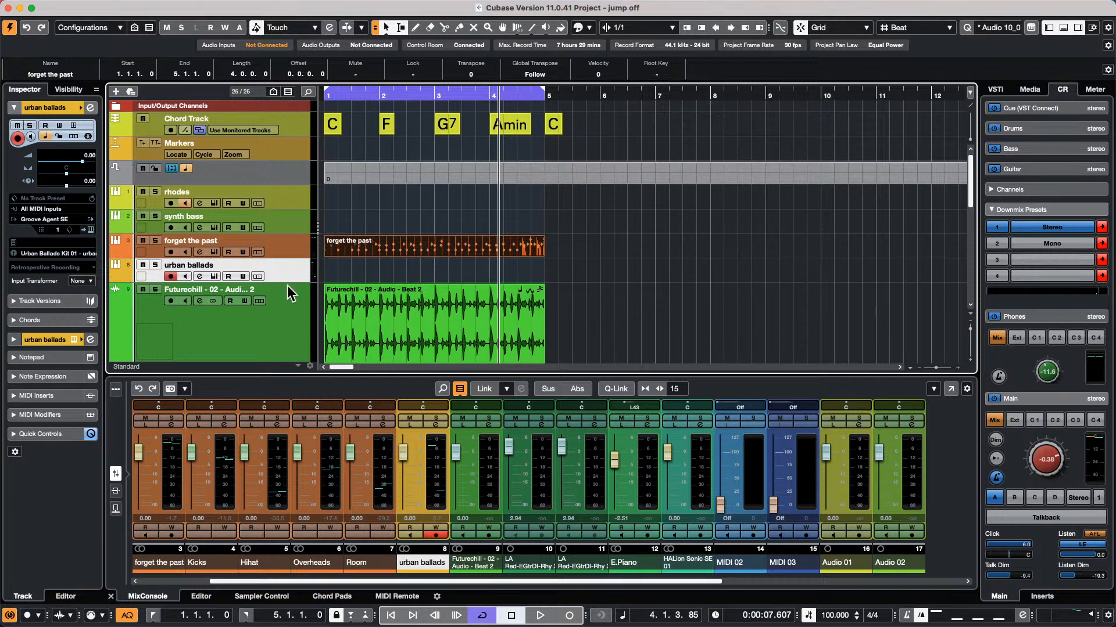
pyautogui.click(292, 246)
pyautogui.click(136, 7)
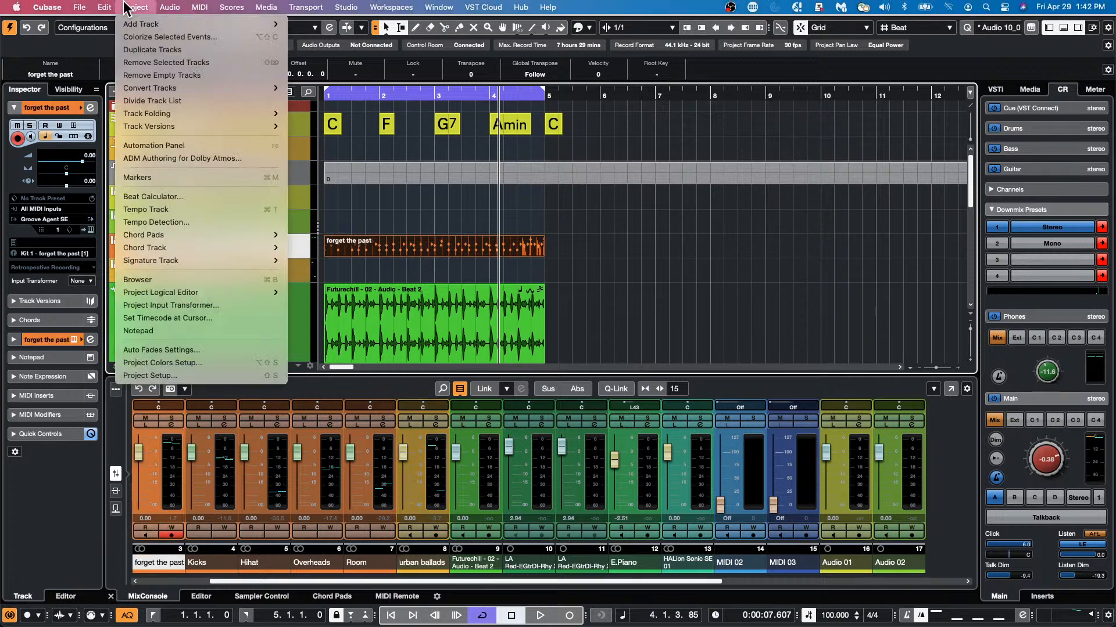
pyautogui.moveTo(105, 7)
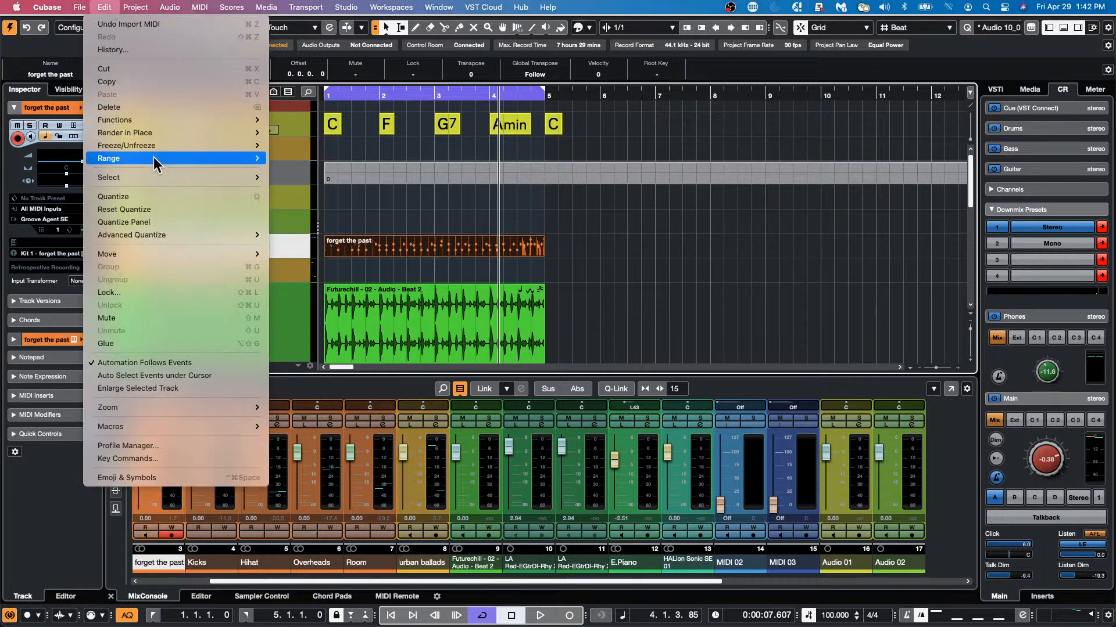
pyautogui.moveTo(162, 135)
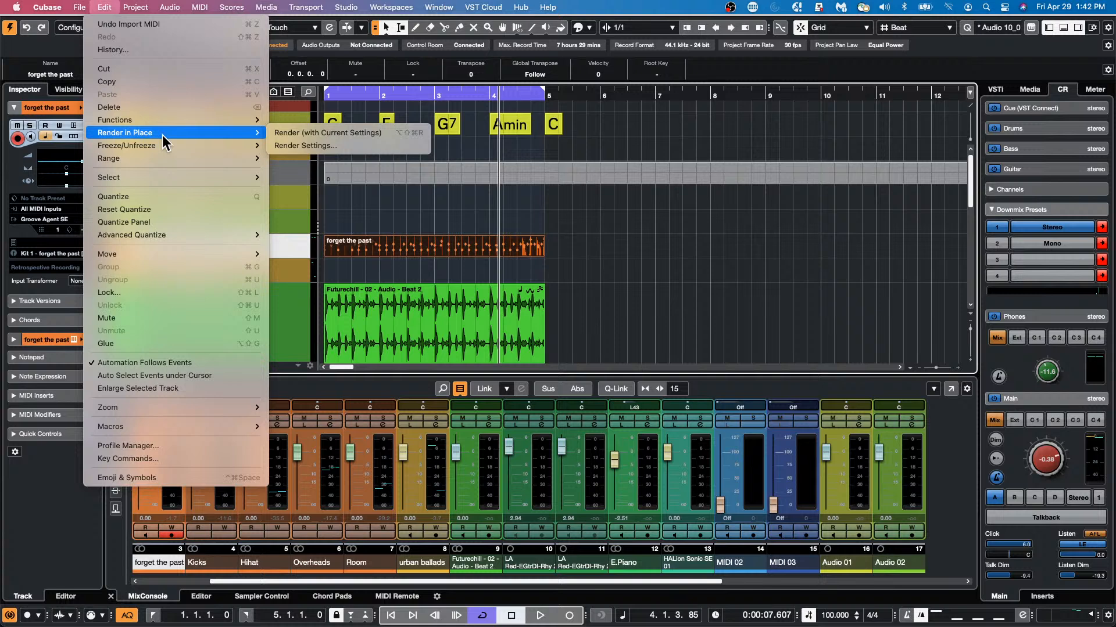
pyautogui.click(350, 149)
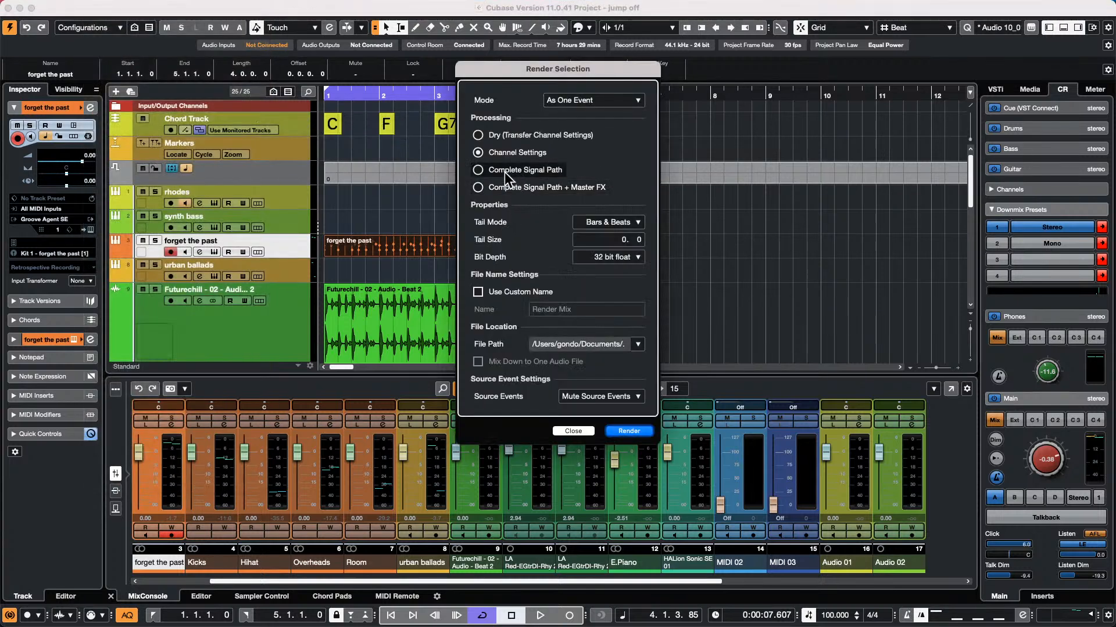
pyautogui.click(628, 431)
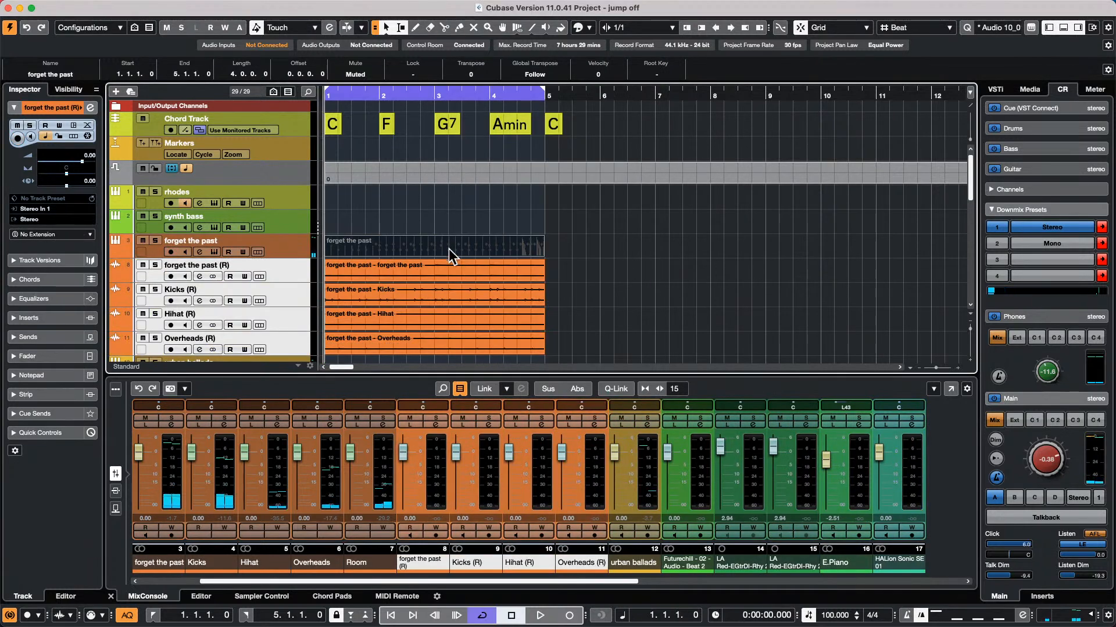
# Audition the rendered "forget the past" drum audio events individually with the Play tool
pyautogui.scroll(-4, 450, 252)
pyautogui.scroll(1, 407, 209)
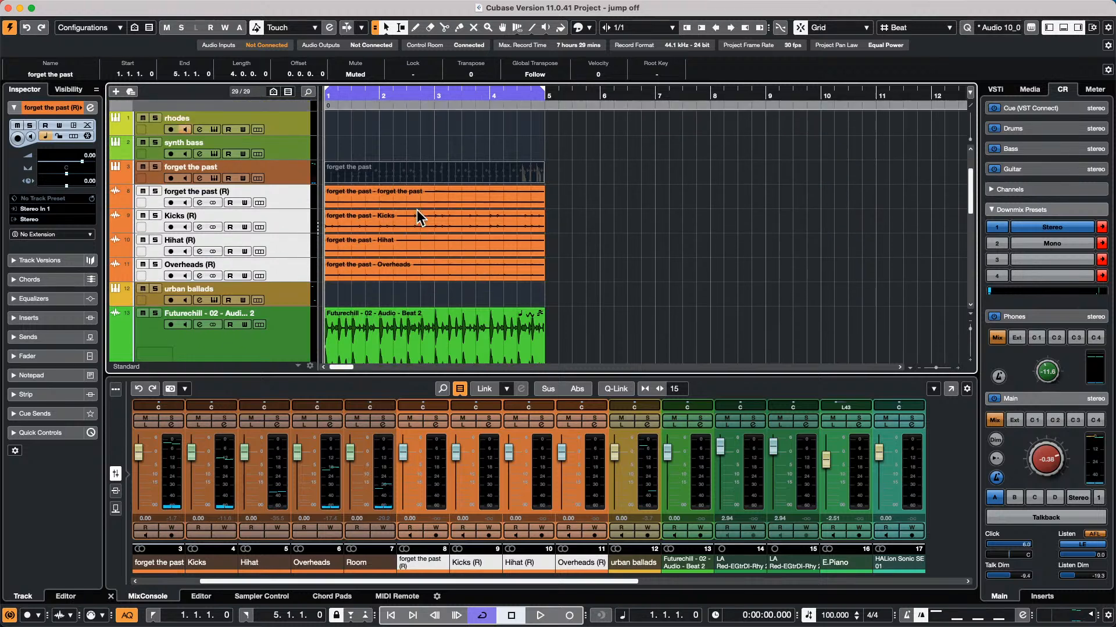
pyautogui.rightClick(355, 200)
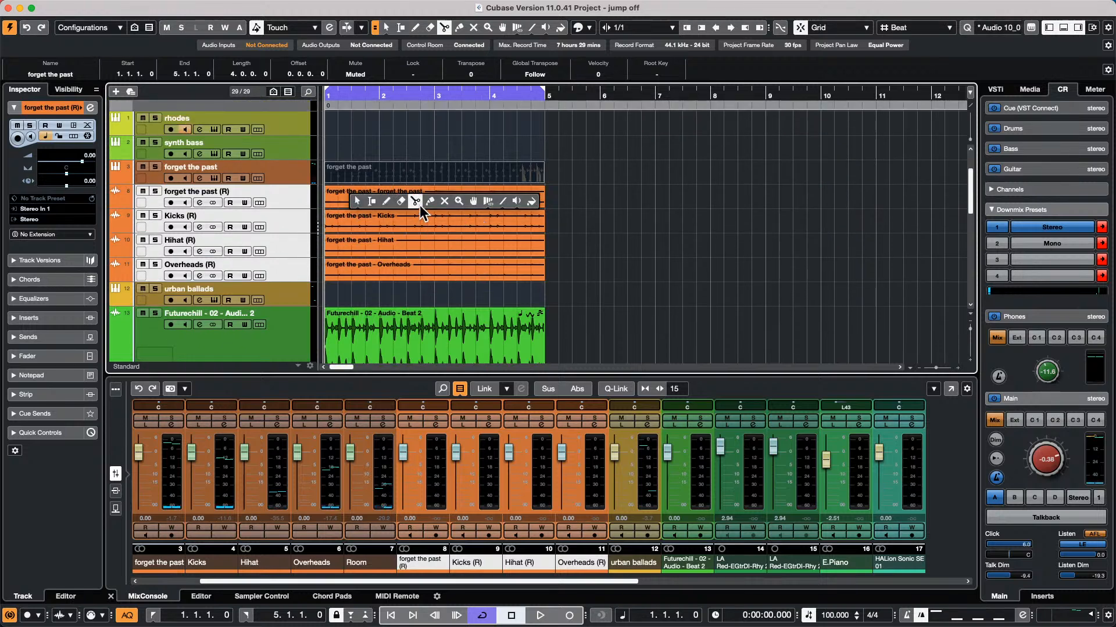
pyautogui.click(516, 201)
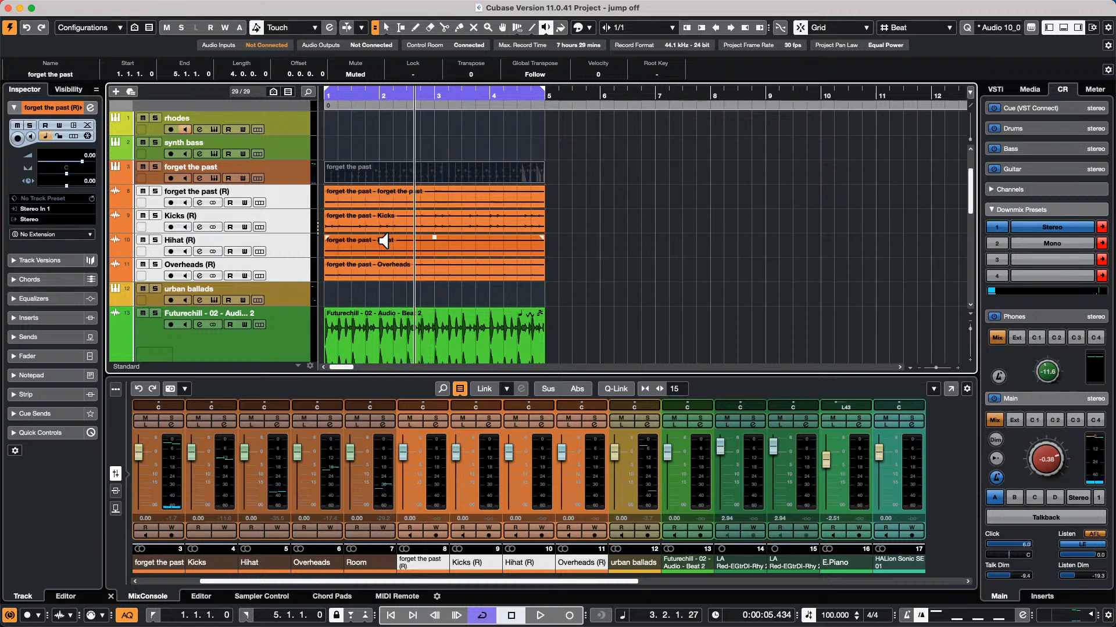
pyautogui.press('space')
pyautogui.hotkey('alt', 'x')
pyautogui.press('space')
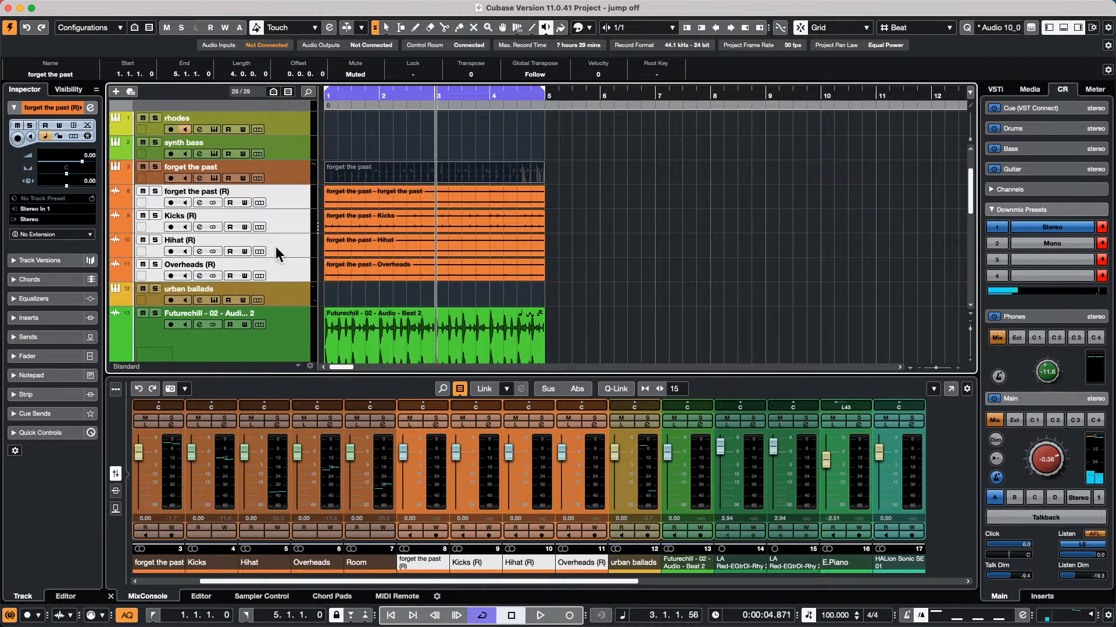
pyautogui.click(377, 215)
pyautogui.click(401, 194)
pyautogui.click(435, 218)
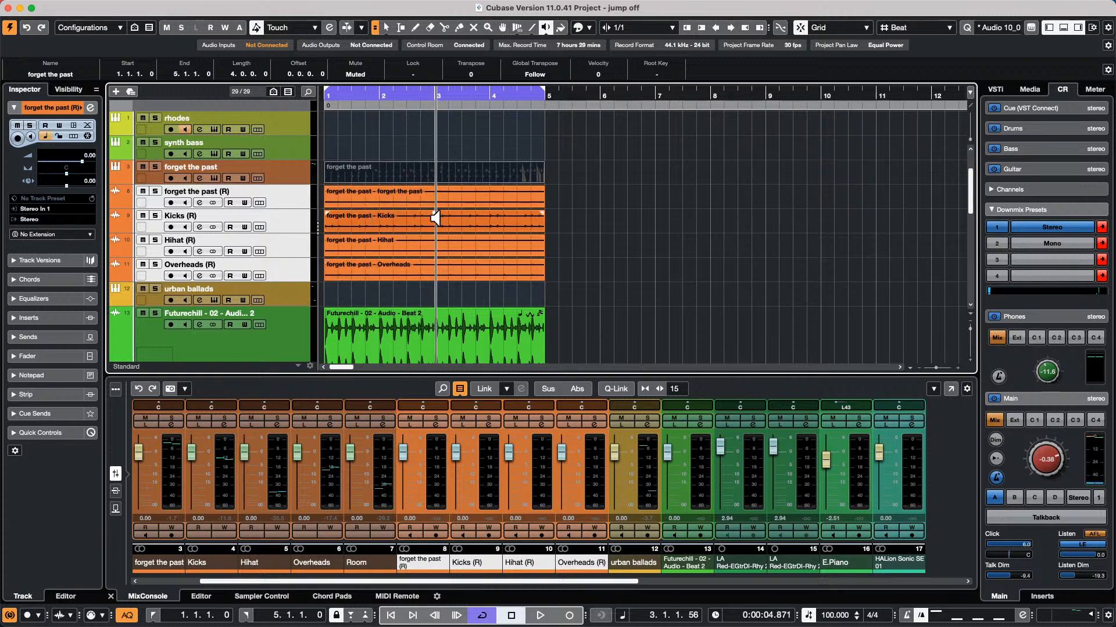
pyautogui.click(415, 178)
pyautogui.click(414, 222)
pyautogui.click(480, 201)
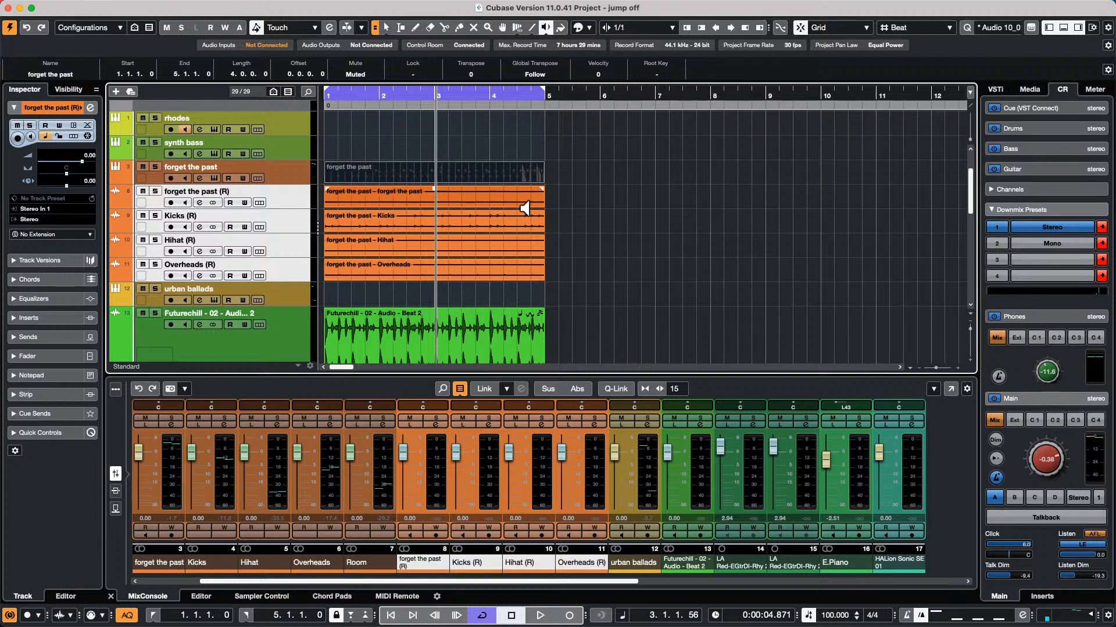
# Return to the Object Selection tool and open the Futurechill audio event in the sample editor
pyautogui.press('1')
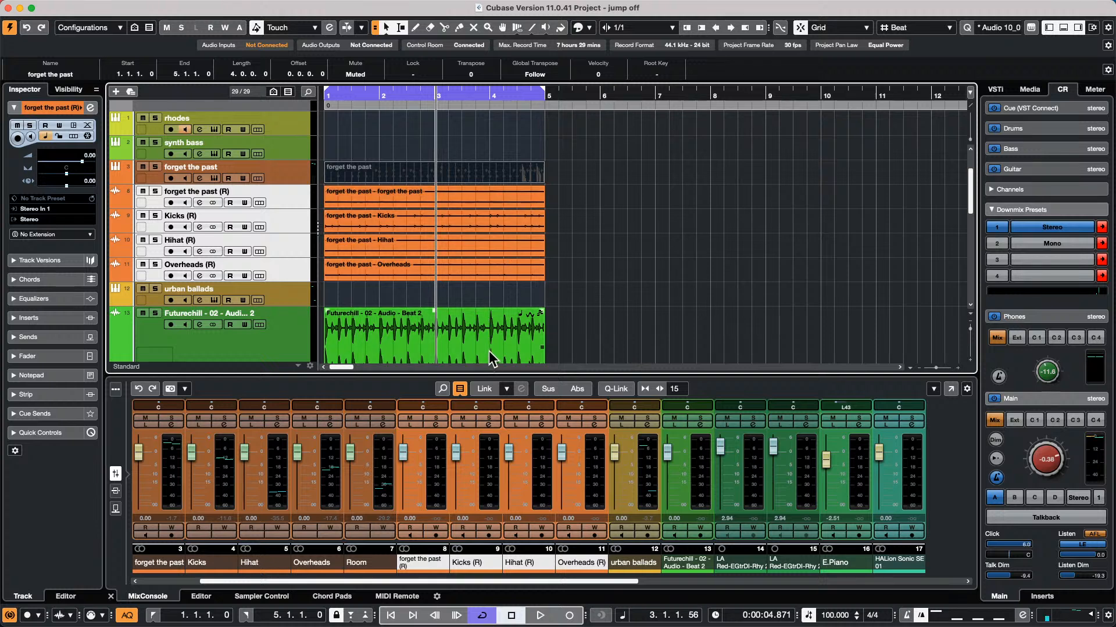
pyautogui.doubleClick(489, 351)
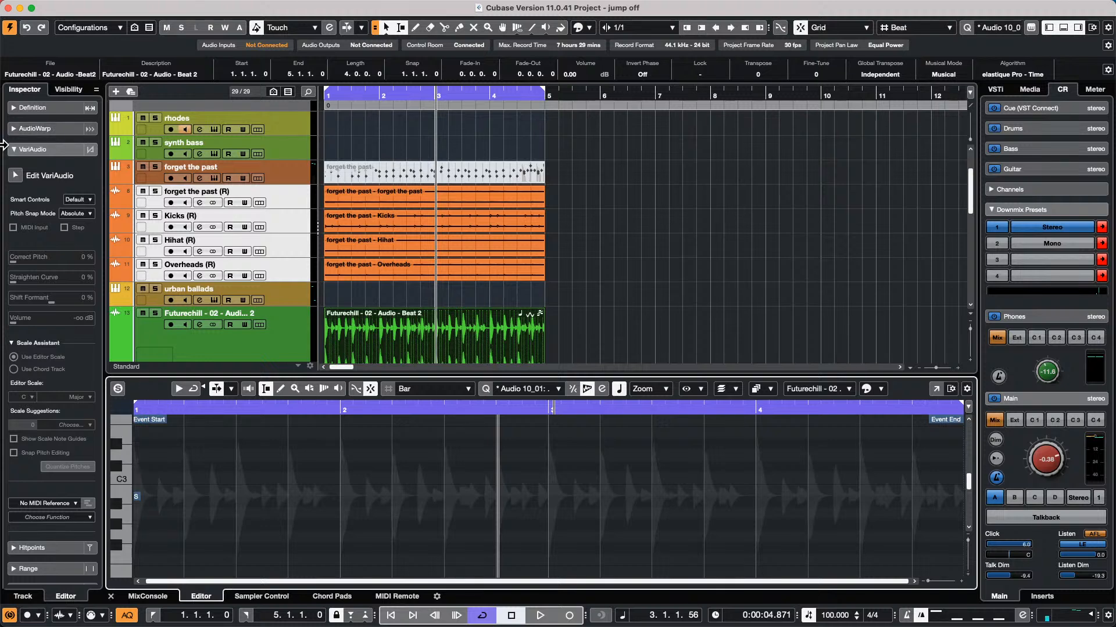
# Show the Futurechill clip's Definition settings and compare the sample editor's Show Clips and Show Events displays
pyautogui.click(32, 107)
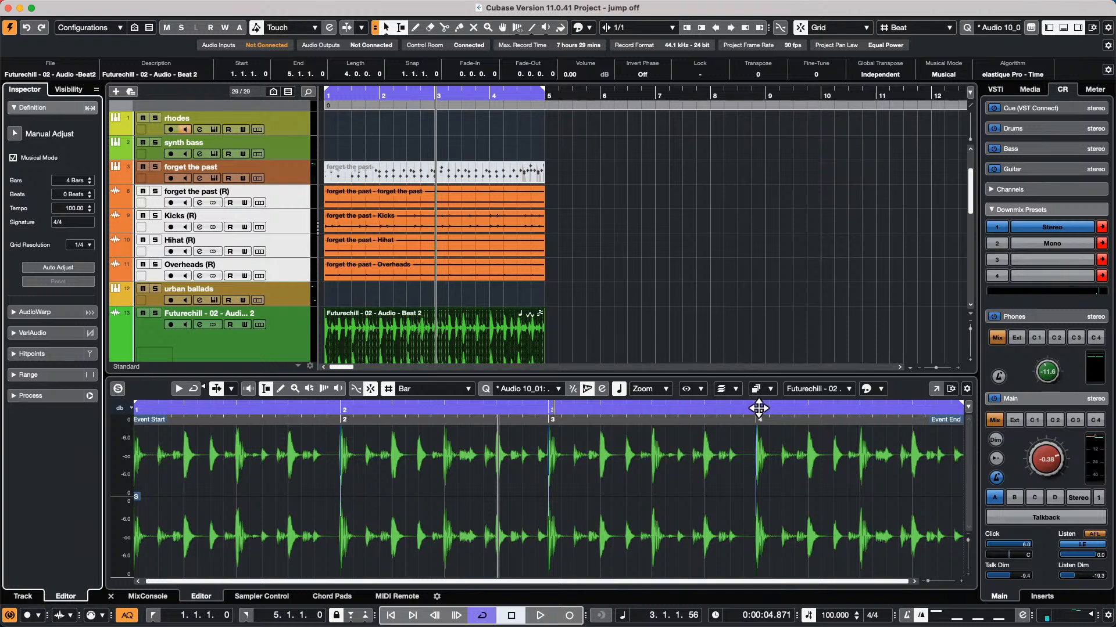
pyautogui.click(697, 389)
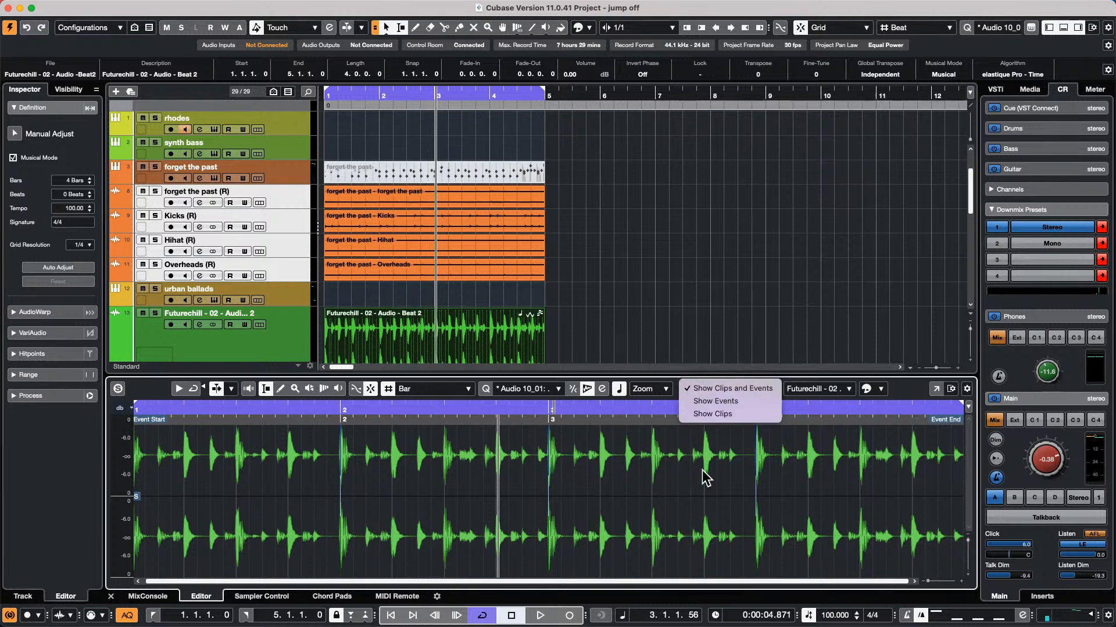
pyautogui.click(738, 416)
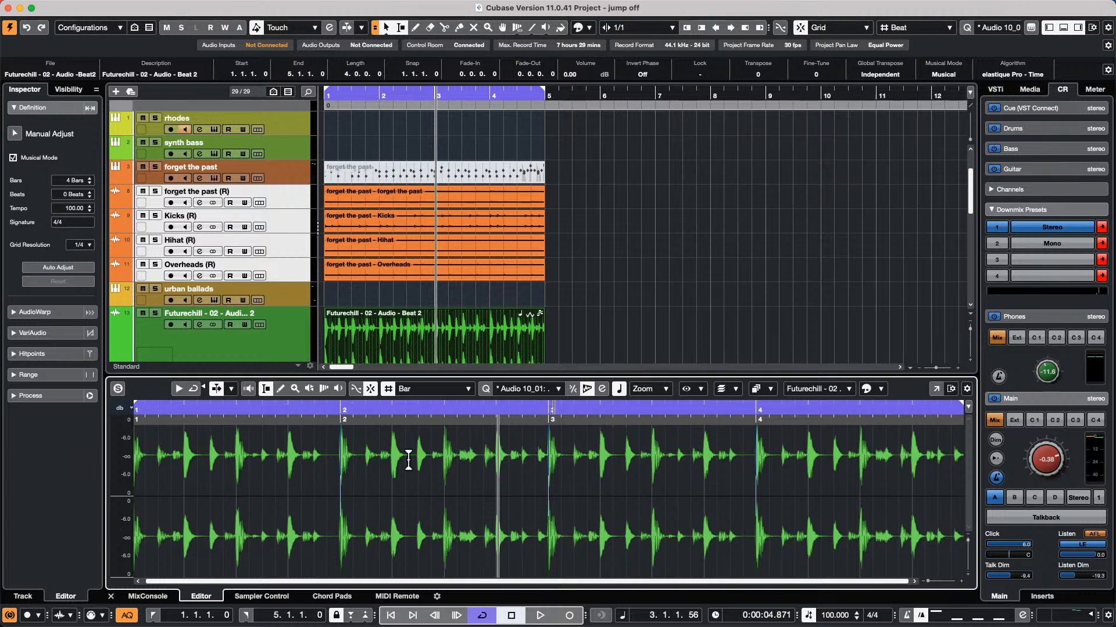
pyautogui.click(691, 391)
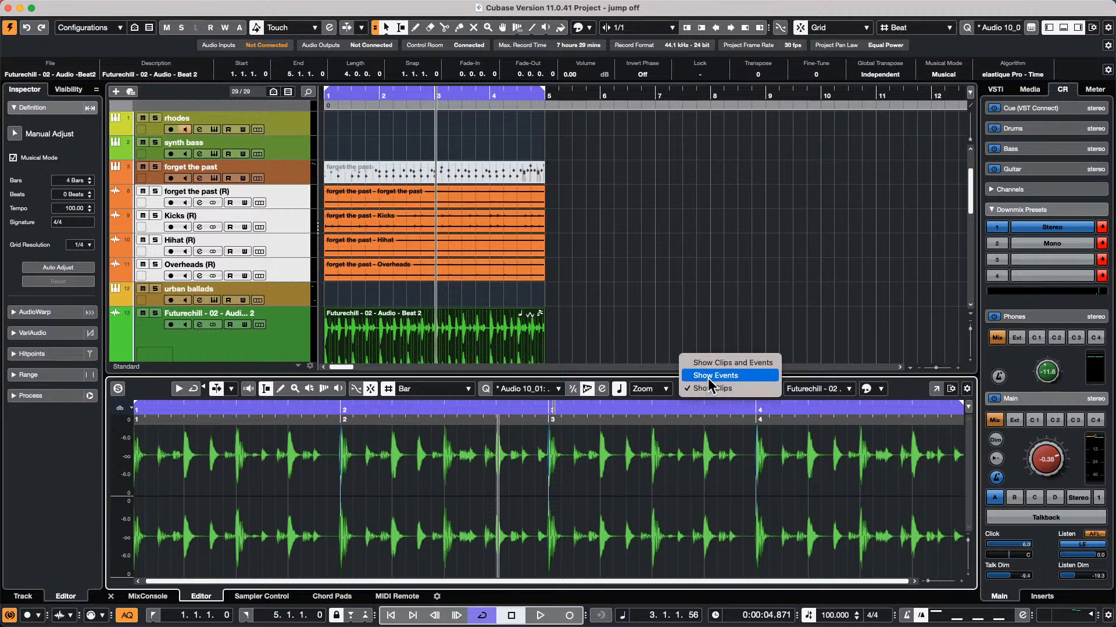
pyautogui.click(708, 378)
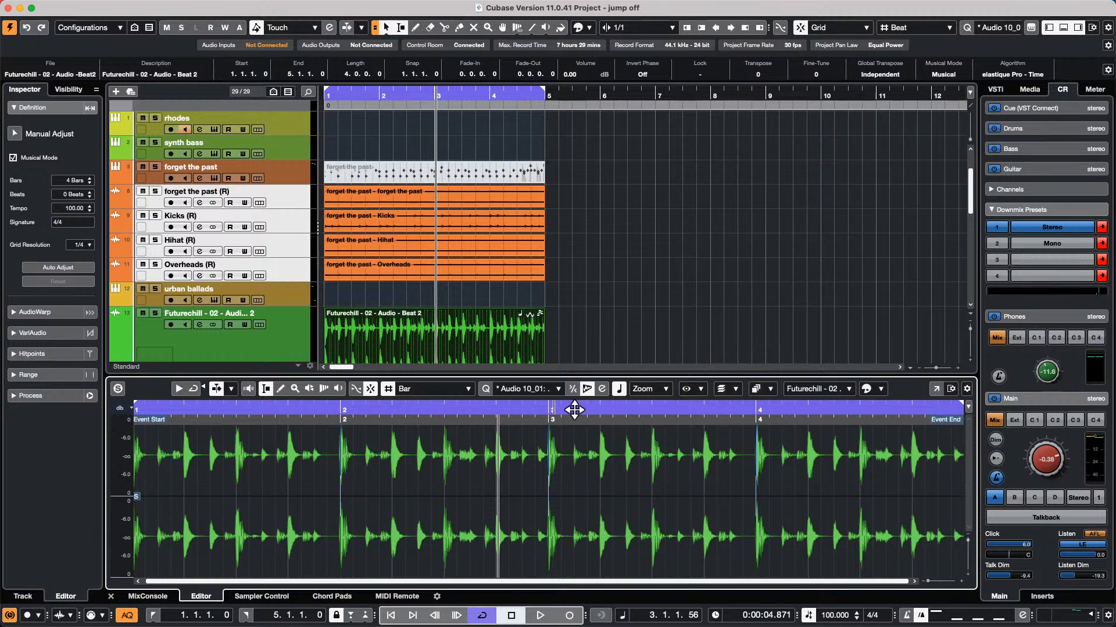
# Set the sample editor back to showing both clips and events
pyautogui.click(701, 388)
pyautogui.click(715, 378)
pyautogui.click(592, 386)
pyautogui.click(701, 387)
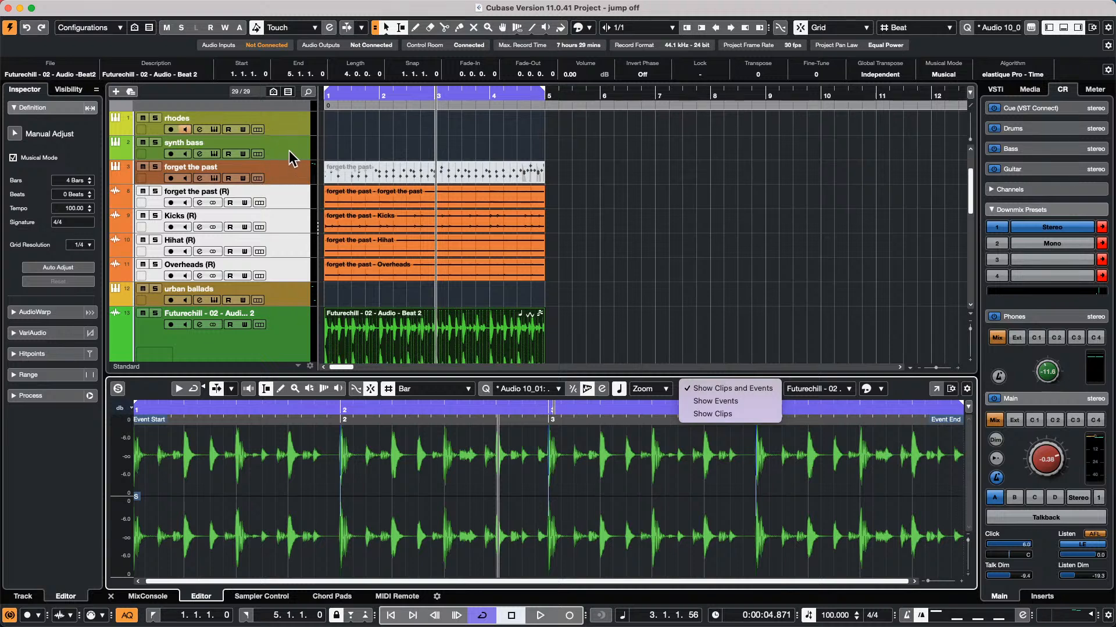
pyautogui.click(277, 123)
# Delete the C chord at bar 5 and duplicate the four-bar chord progression twice along the Chord Track
pyautogui.scroll(3, 284, 276)
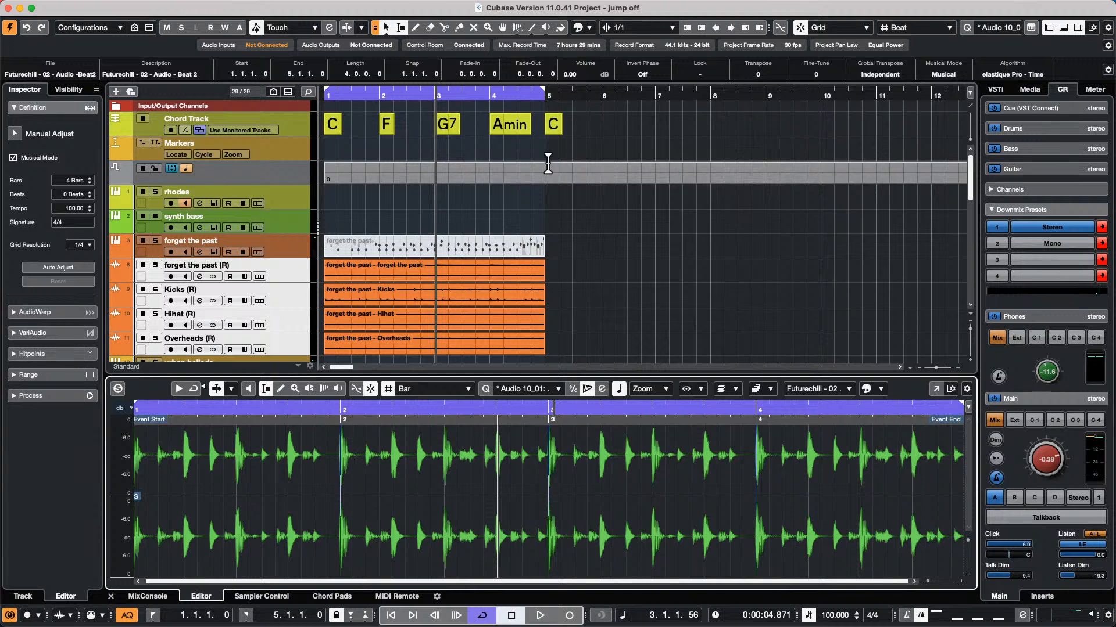
pyautogui.click(560, 130)
pyautogui.press('Delete')
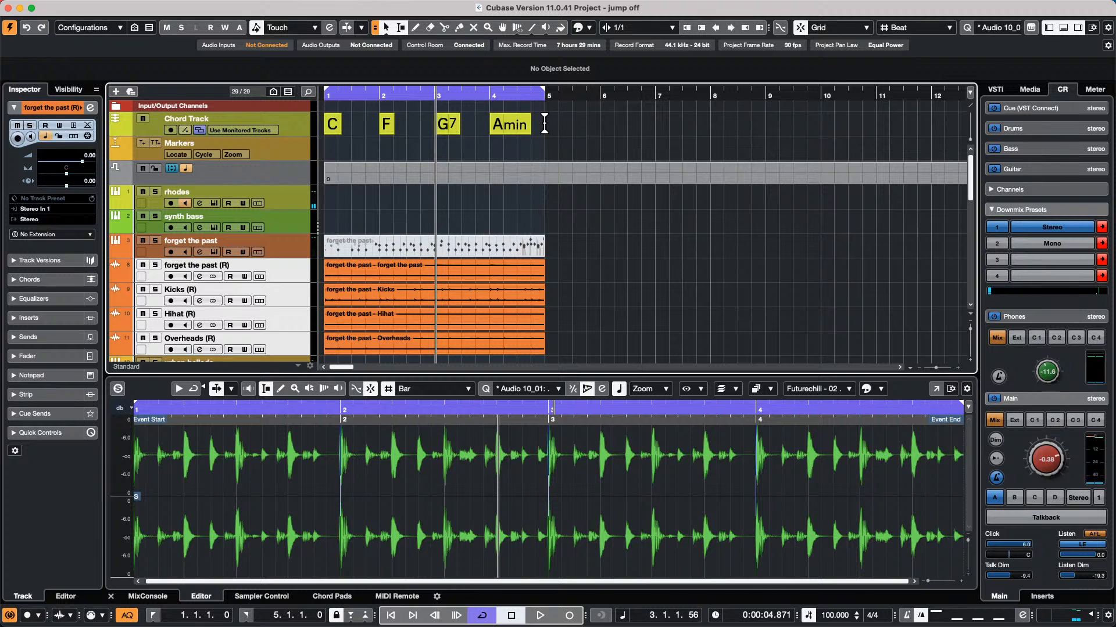
pyautogui.moveTo(545, 123); pyautogui.dragTo(323, 122)
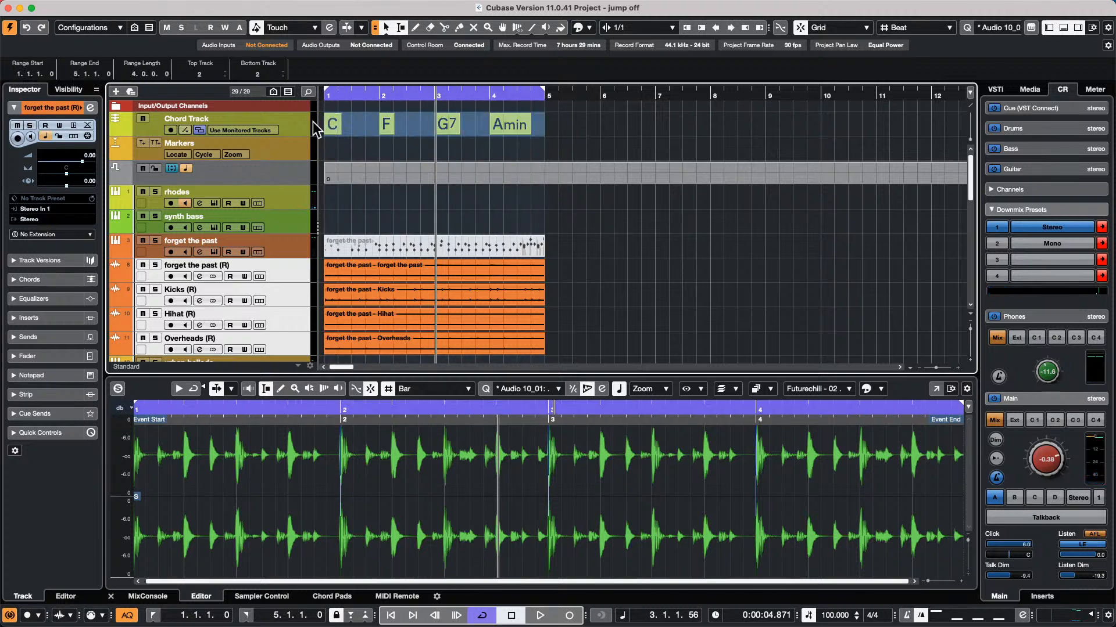
pyautogui.press('super+d')
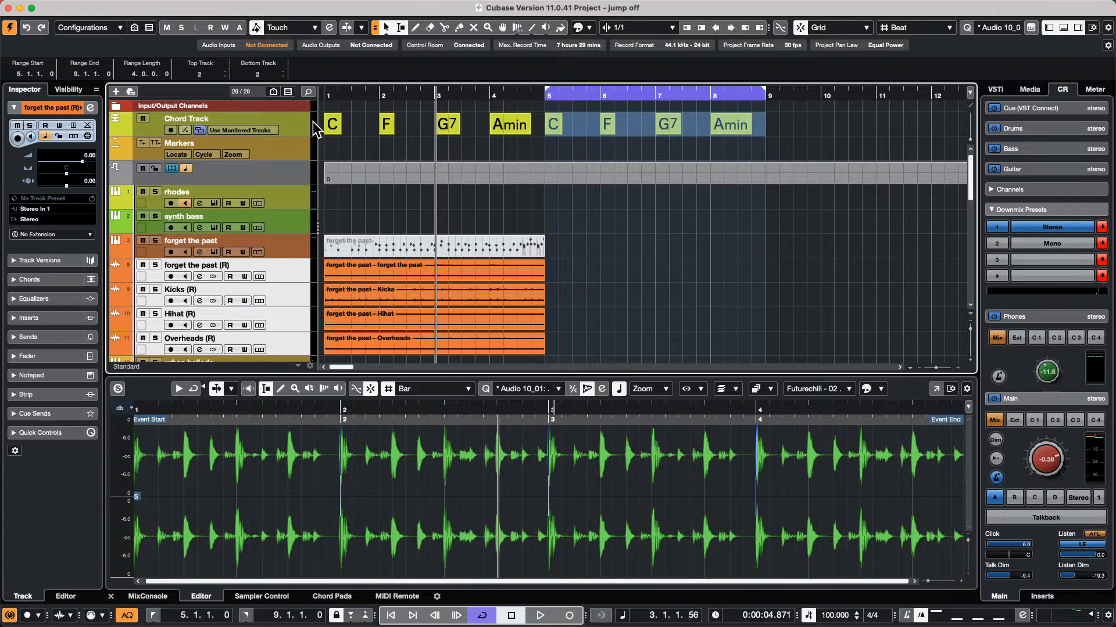
pyautogui.press('super+d')
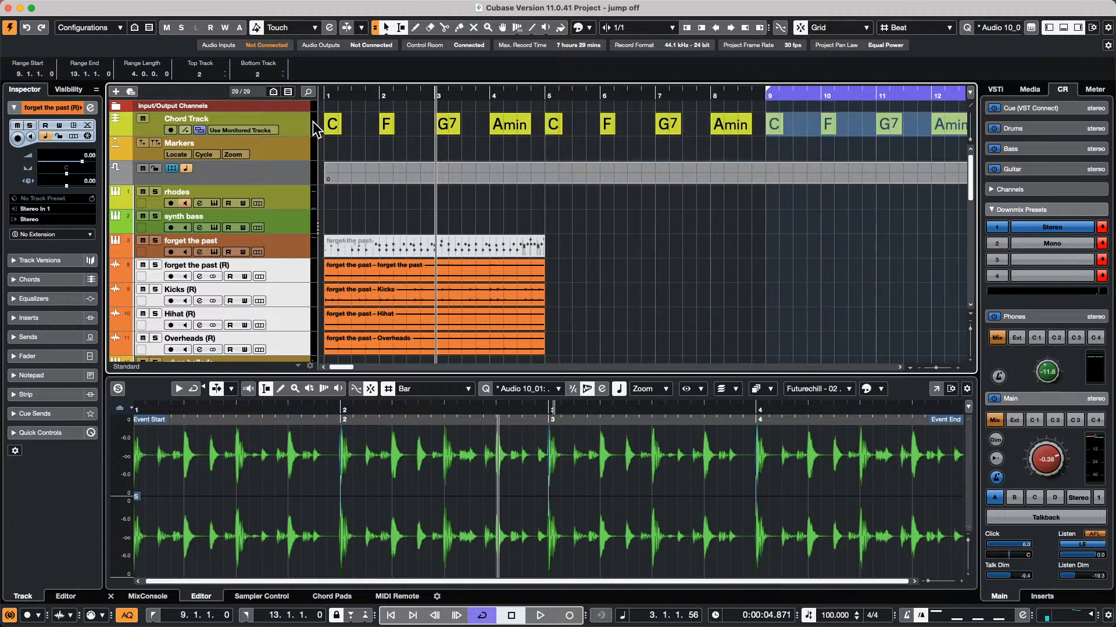
# Draw a transpose event at bar 5 on the Transpose Track and set its value to 3
pyautogui.click(328, 180)
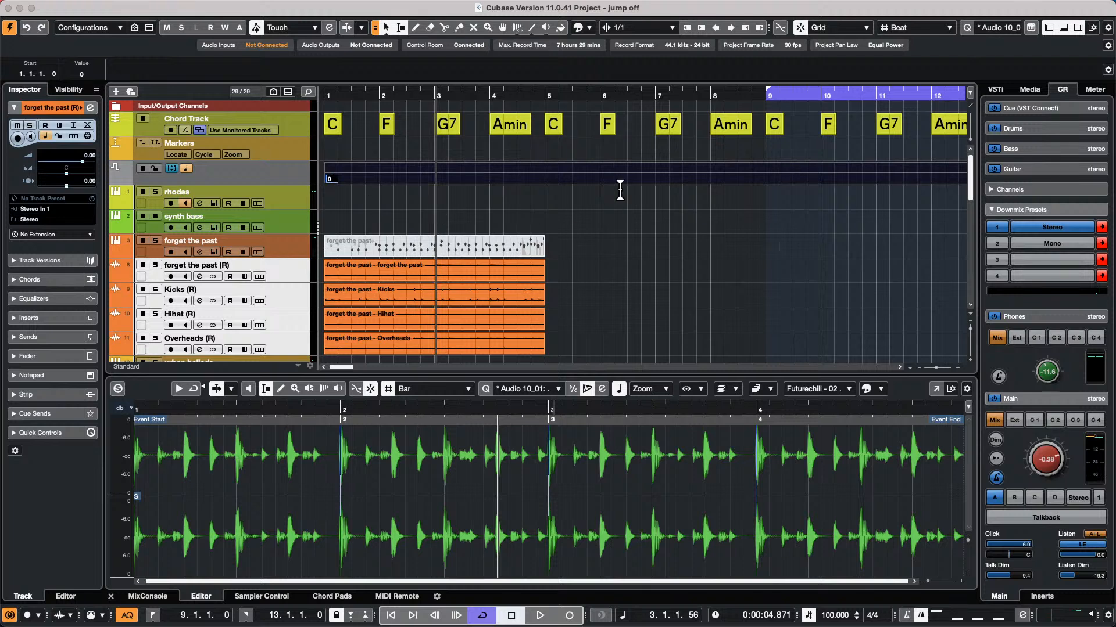
pyautogui.rightClick(553, 168)
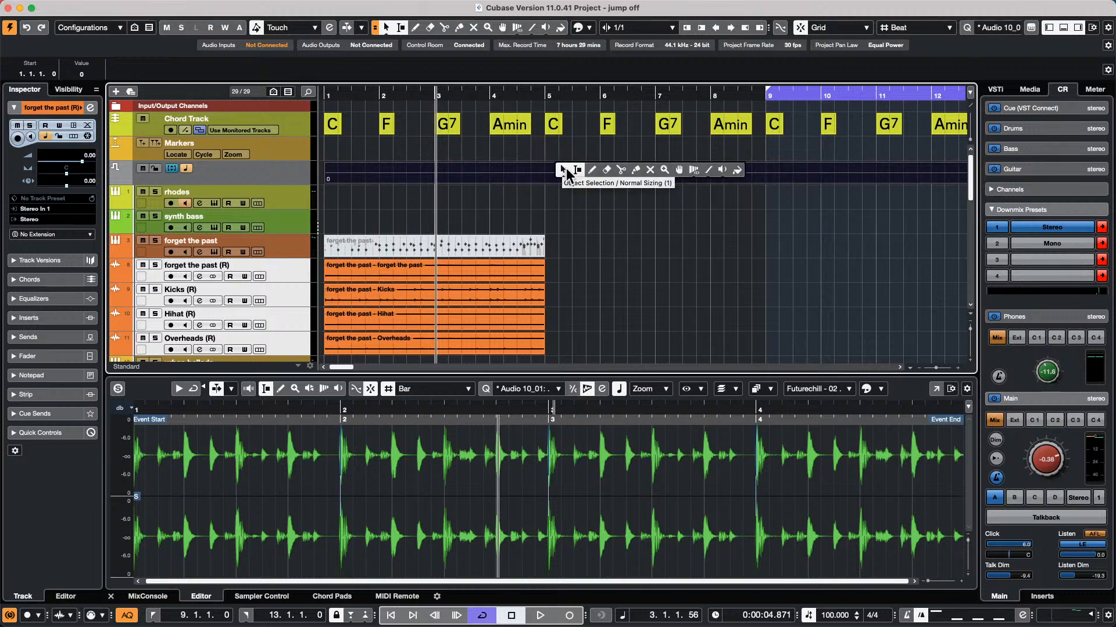
pyautogui.click(588, 170)
pyautogui.click(547, 174)
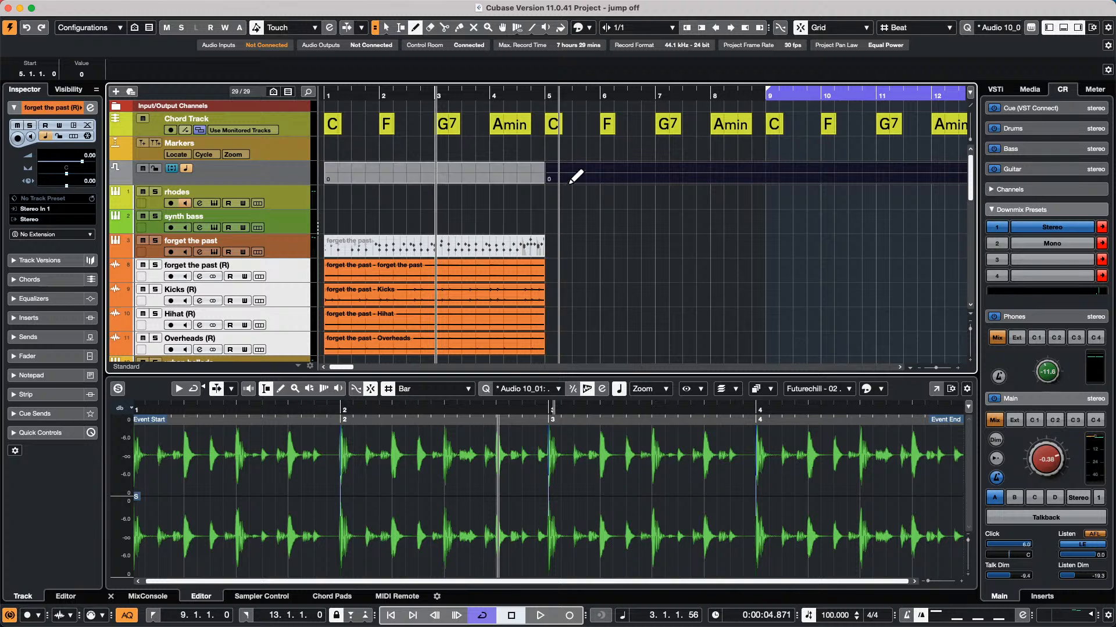
pyautogui.press('1')
pyautogui.click(549, 179)
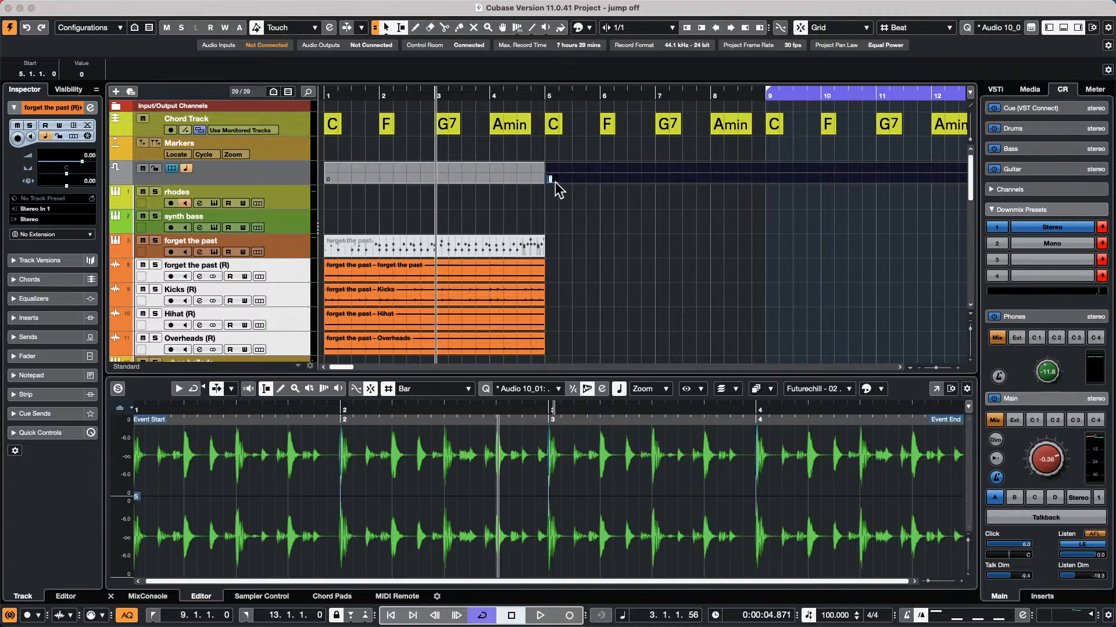
pyautogui.press('Return')
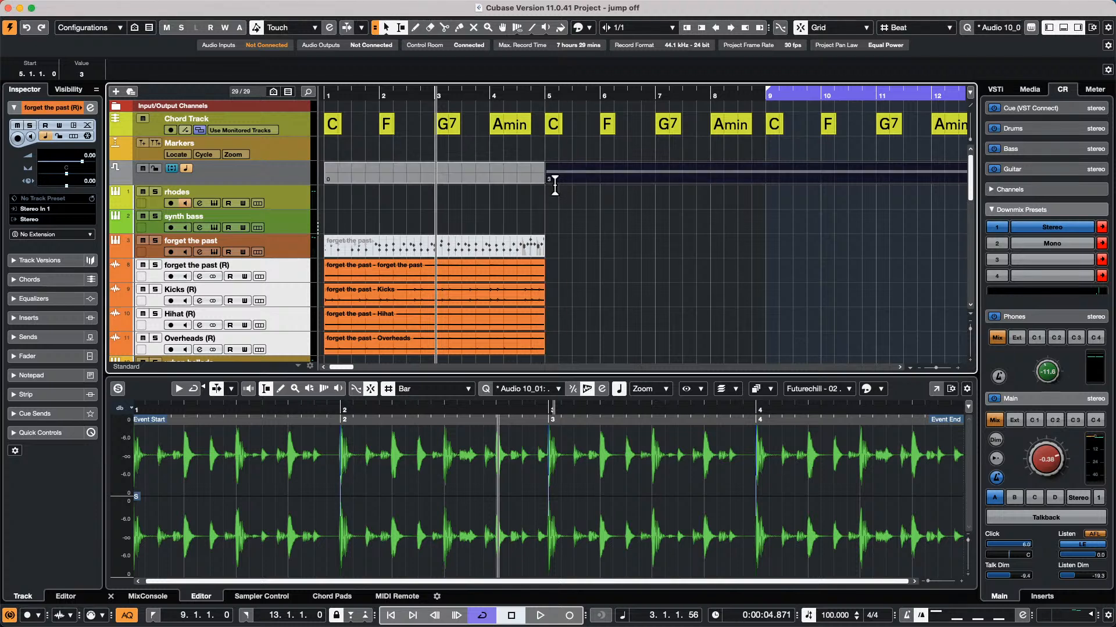
# Draw a transpose event with value 0 at bar 9 and return to the selection tool
pyautogui.rightClick(774, 184)
pyautogui.click(797, 185)
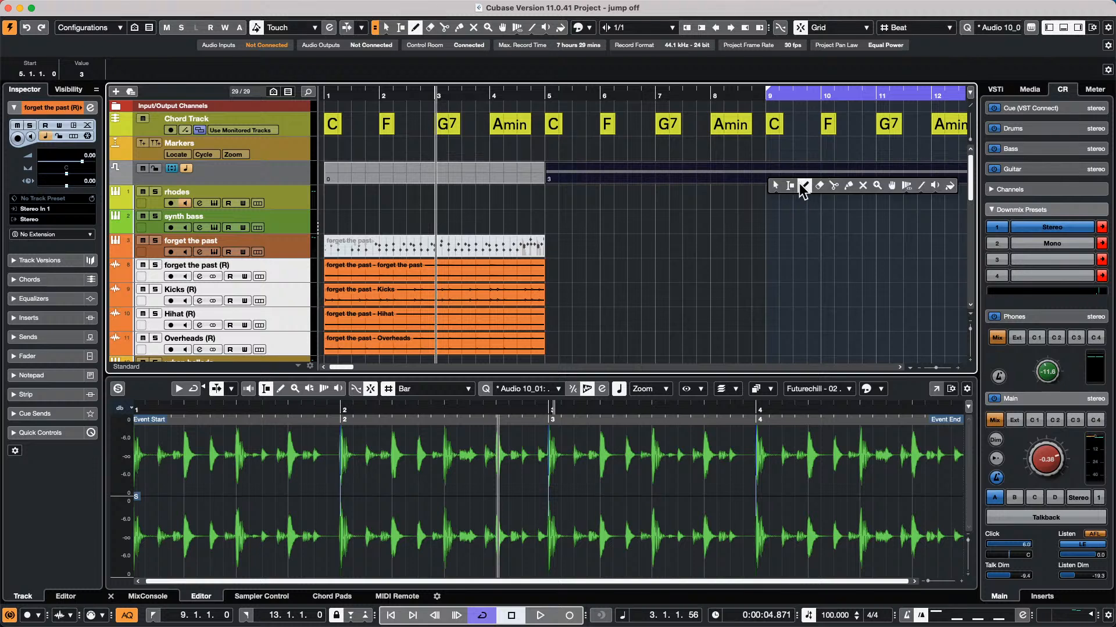
pyautogui.click(767, 176)
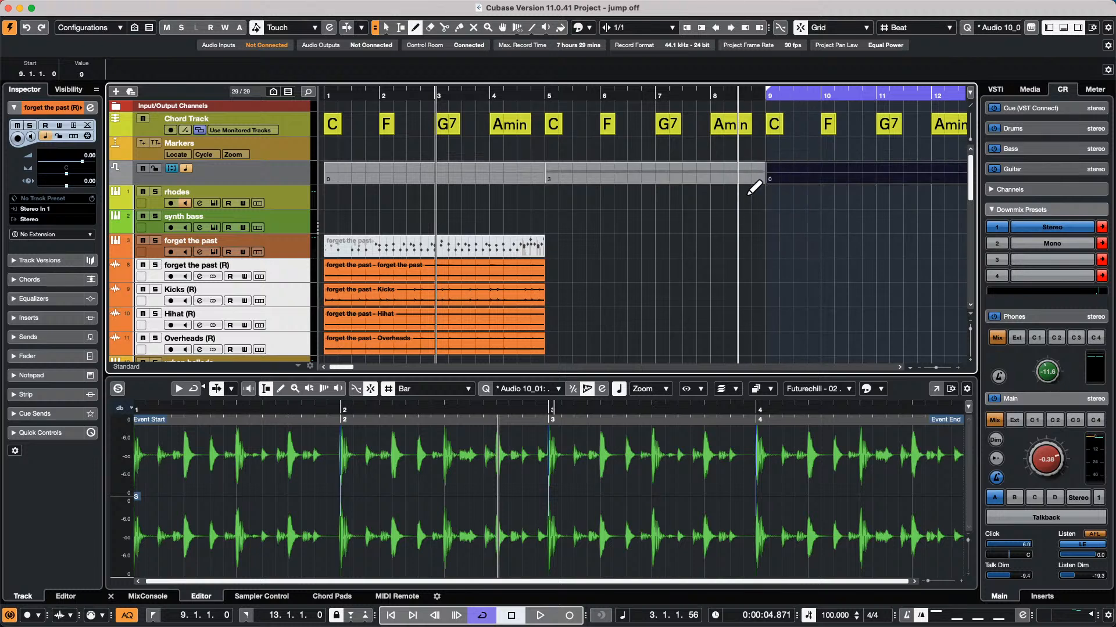
pyautogui.rightClick(755, 184)
pyautogui.click(750, 193)
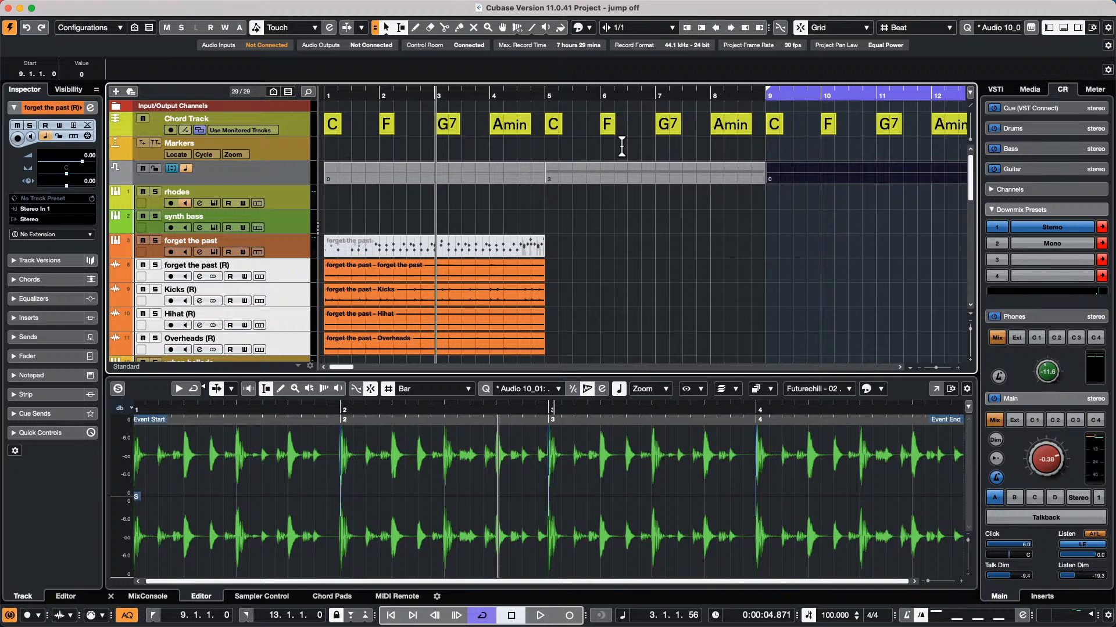
# Select the range of the transposed section so the locators span bar 5 to bar 9
pyautogui.click(621, 172)
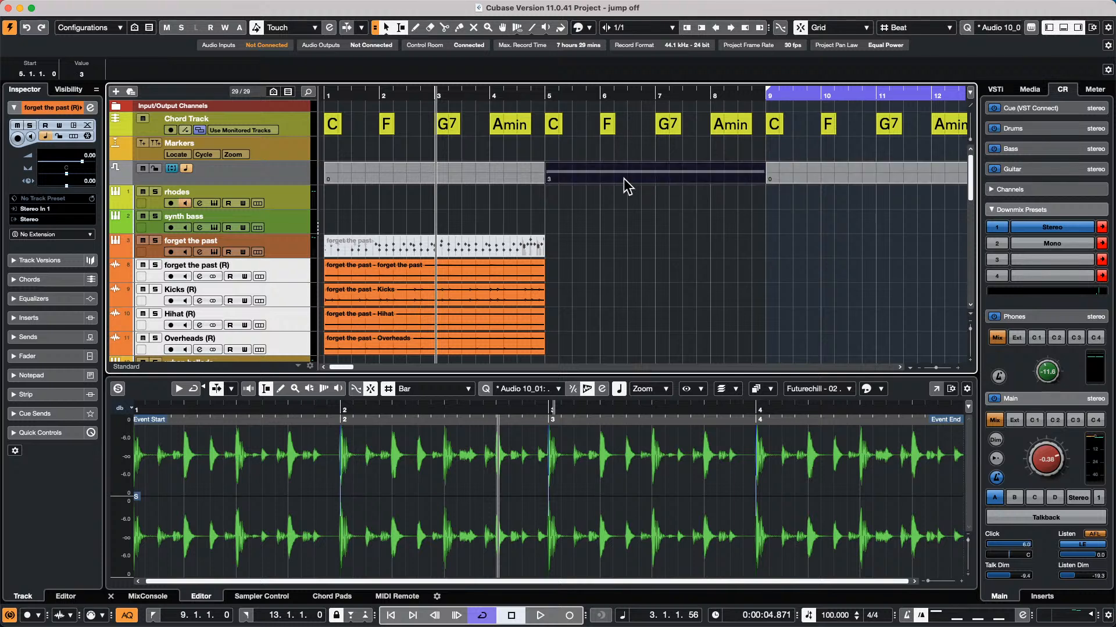
pyautogui.press('p')
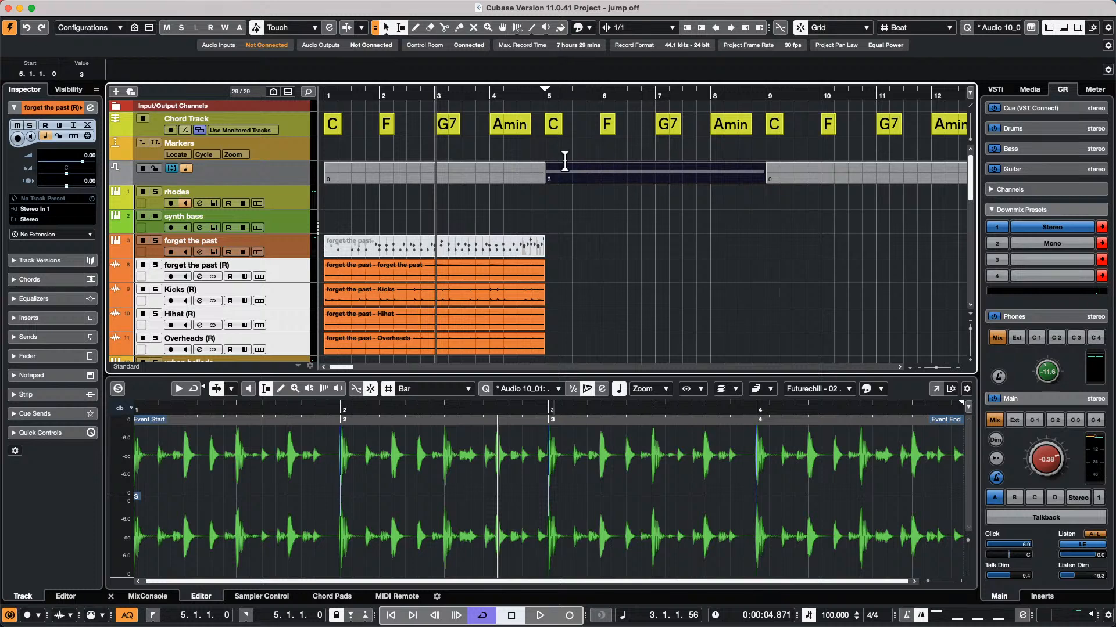
pyautogui.moveTo(543, 171); pyautogui.dragTo(759, 174)
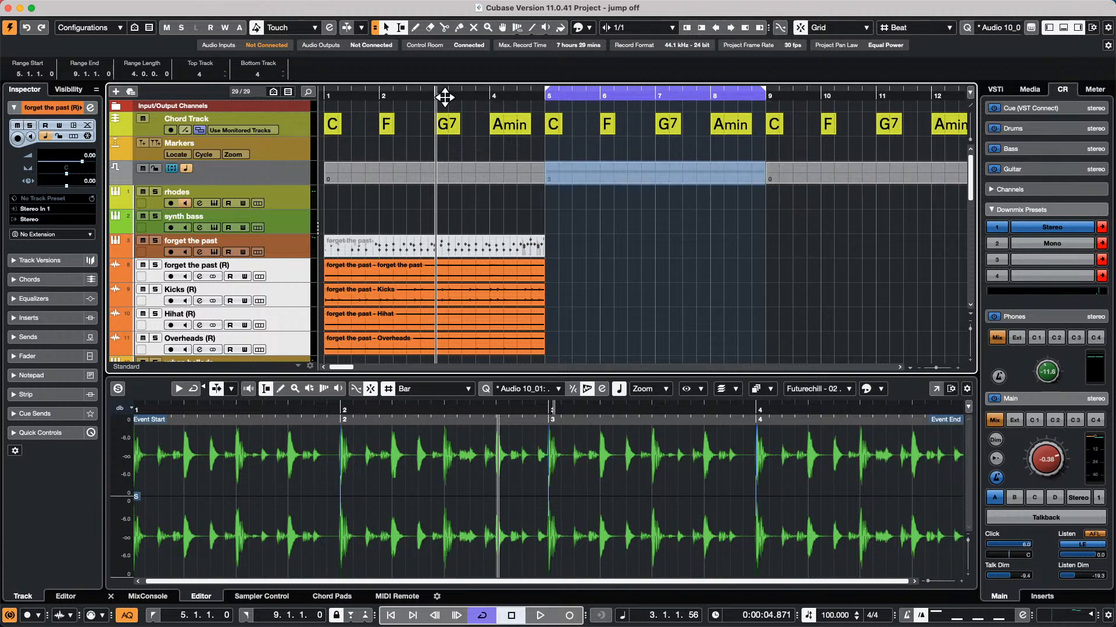
# Play the project from the start, solo the rhodes track to hear the transposed chords, and stop playback
pyautogui.press('Home')
pyautogui.press('space')
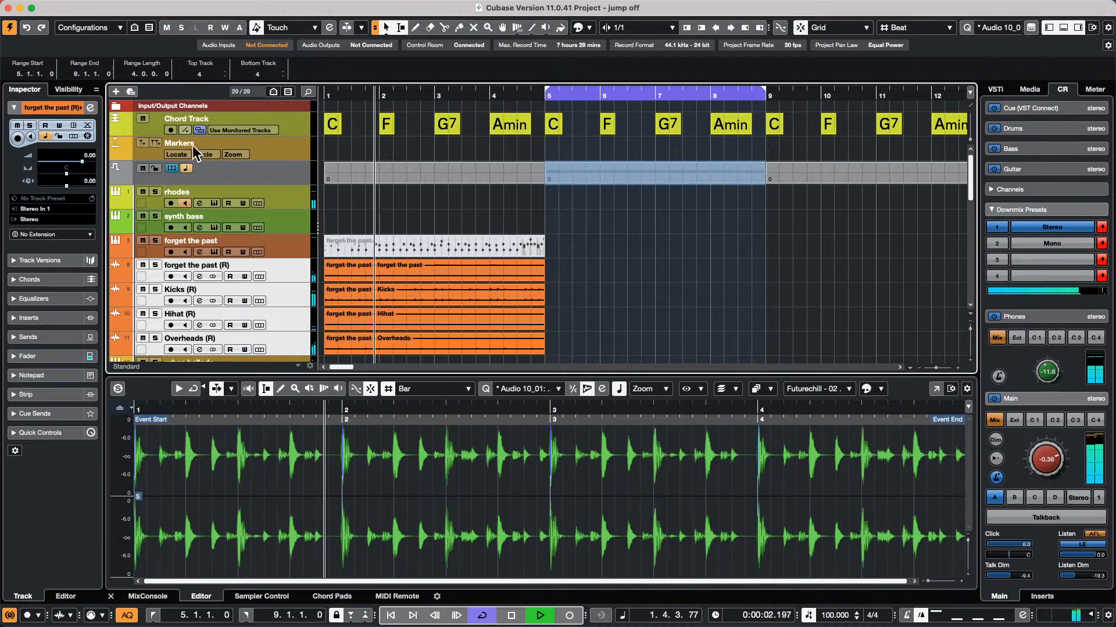
pyautogui.click(155, 192)
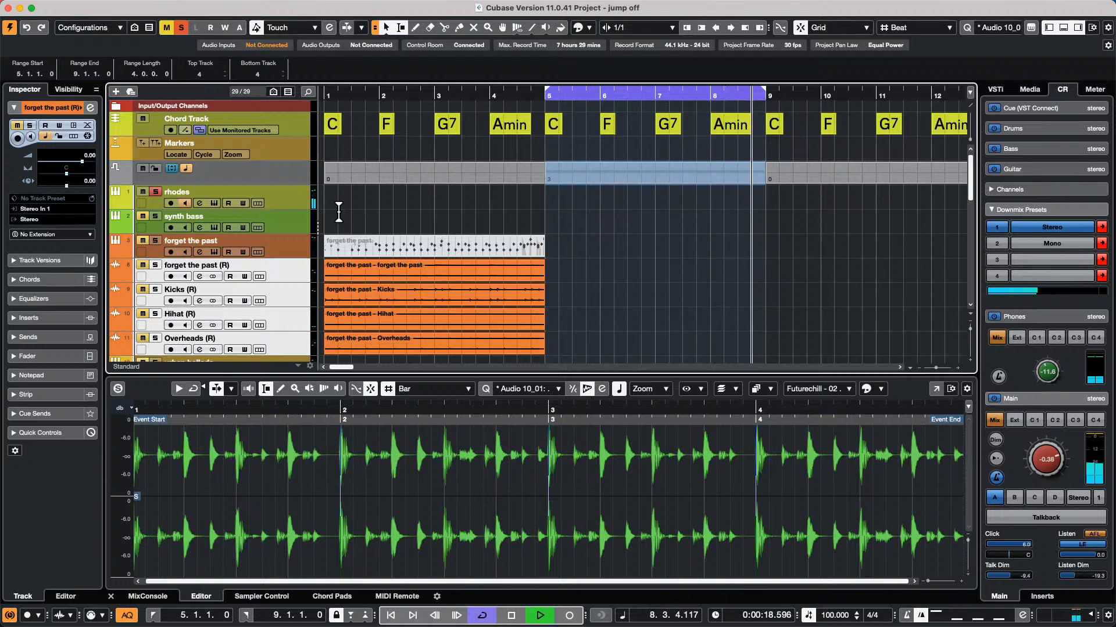
pyautogui.press('space')
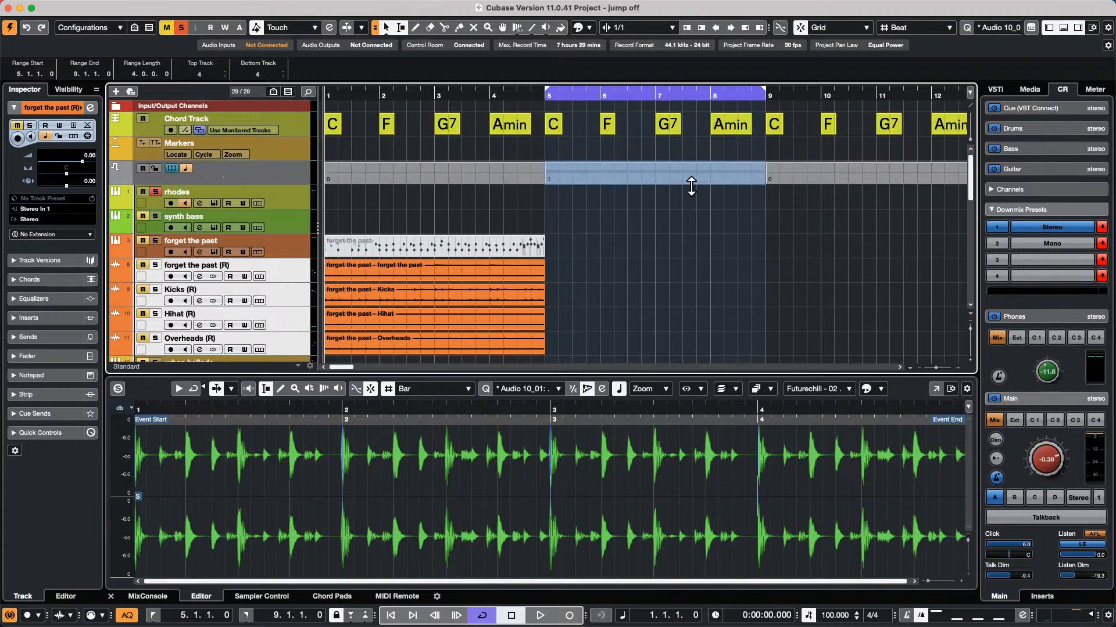
# Increase the Transpose Track's height and select its transpose event at bar 5
pyautogui.click(617, 202)
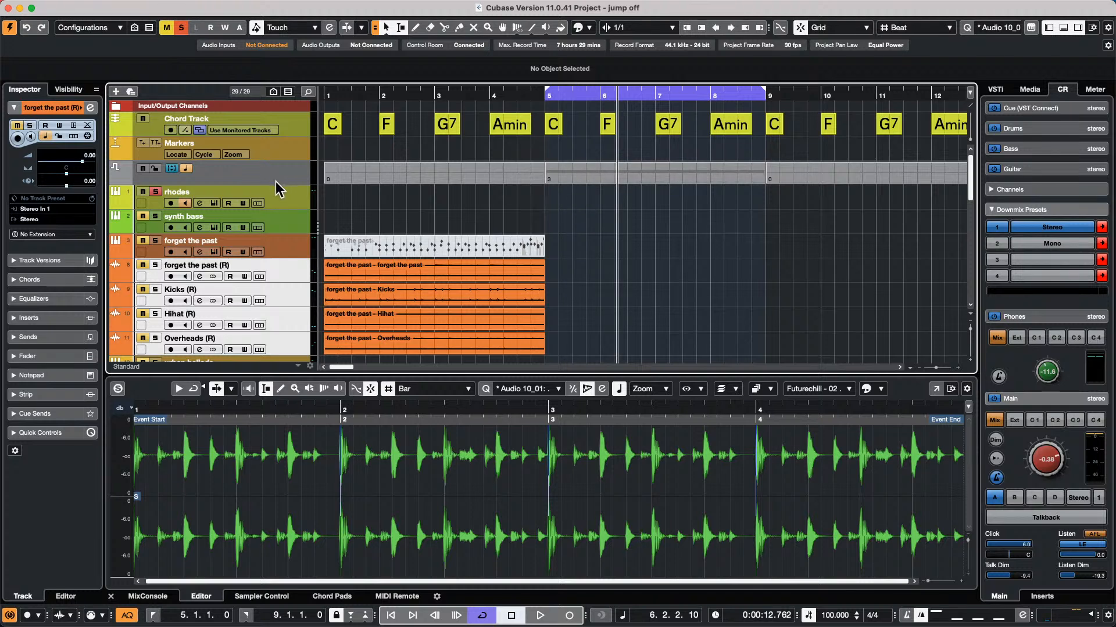
pyautogui.moveTo(276, 184); pyautogui.dragTo(277, 196)
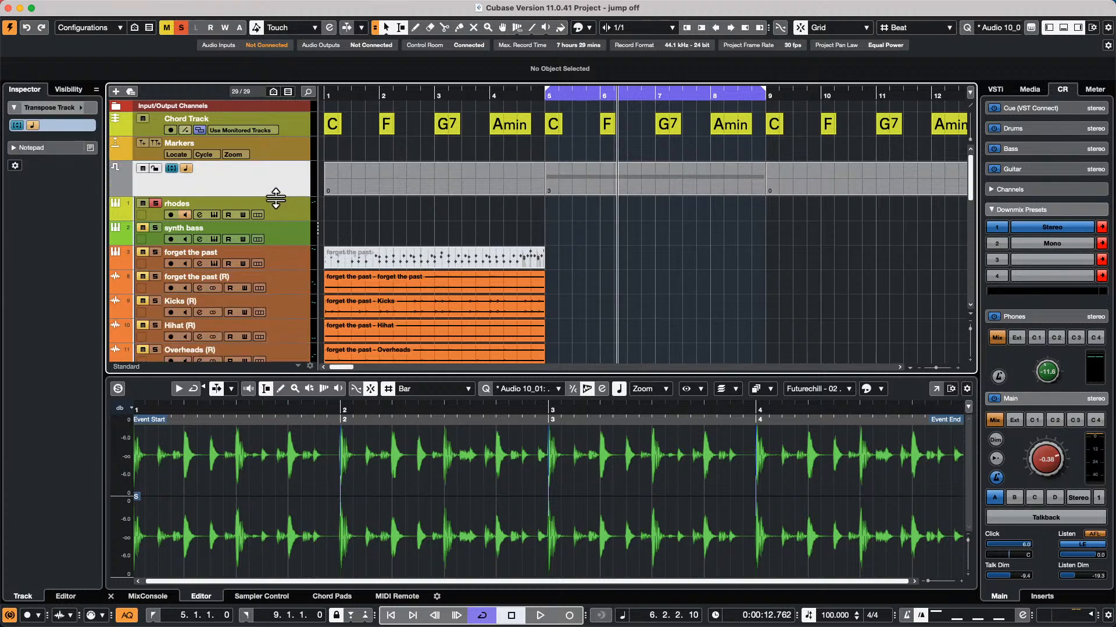
pyautogui.click(588, 193)
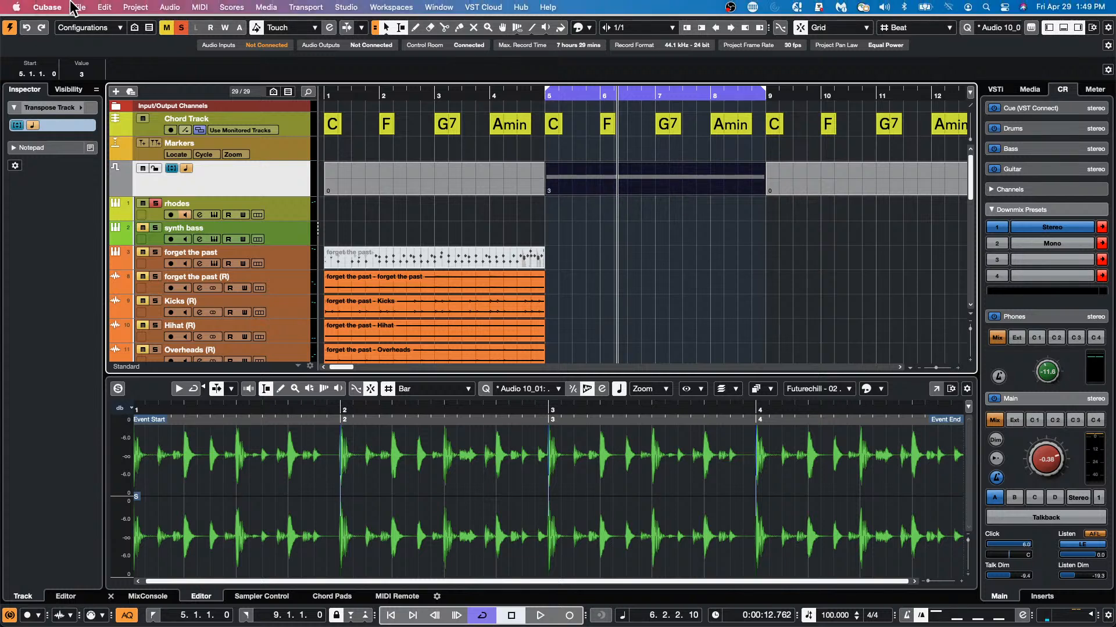
# Open and activate the recent project Hit the Road go.cpr, closing the missing files dialog without resolving it
pyautogui.click(80, 7)
pyautogui.moveTo(87, 254)
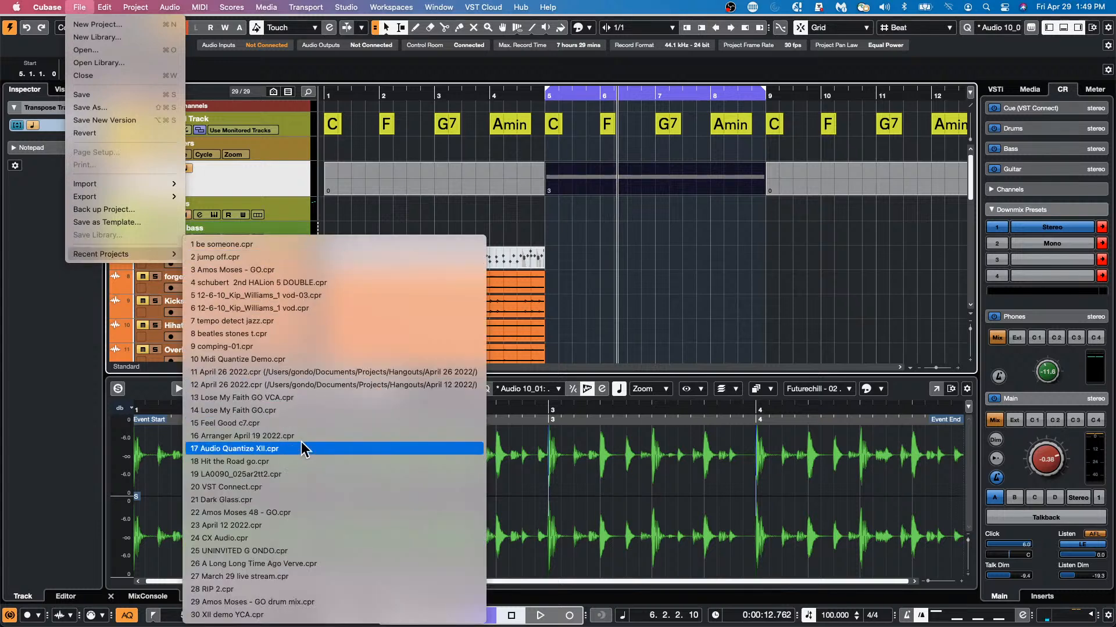
pyautogui.click(303, 461)
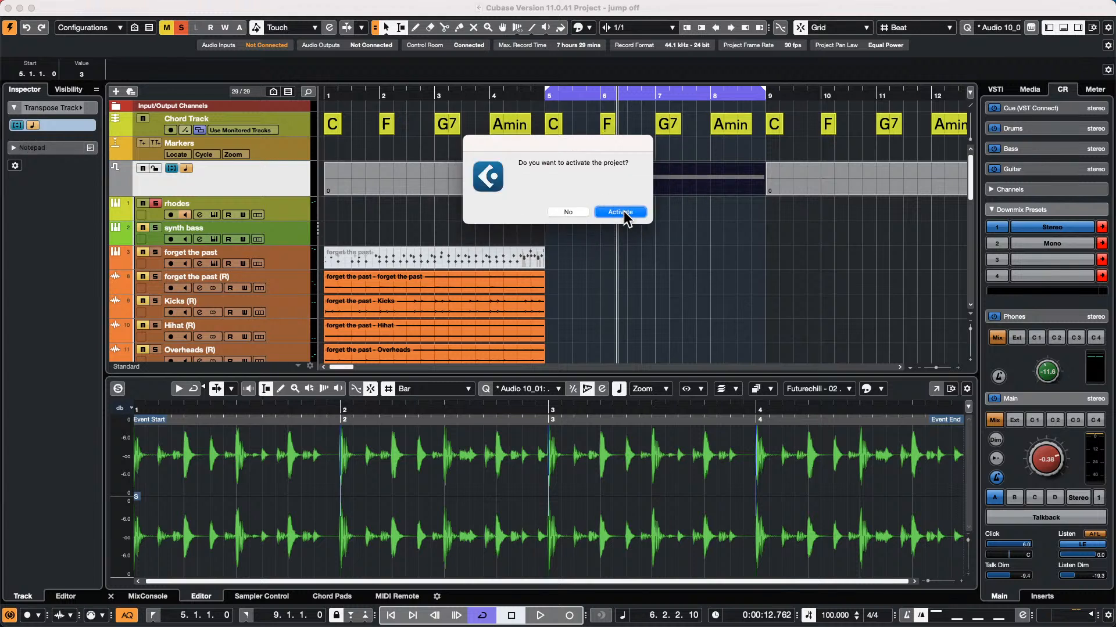
pyautogui.click(635, 213)
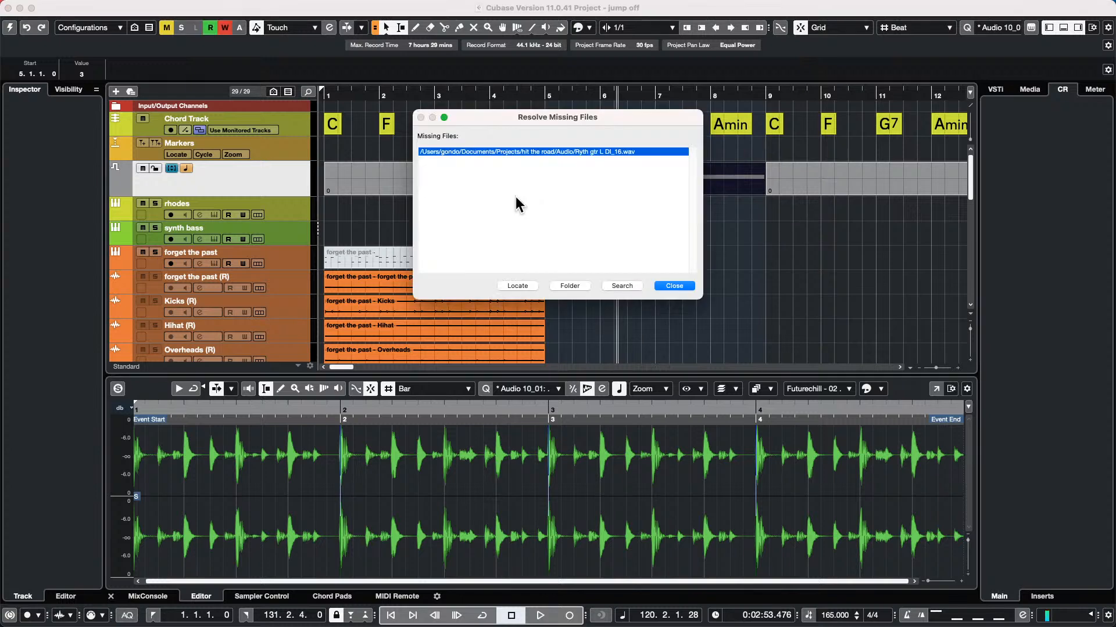
pyautogui.click(674, 286)
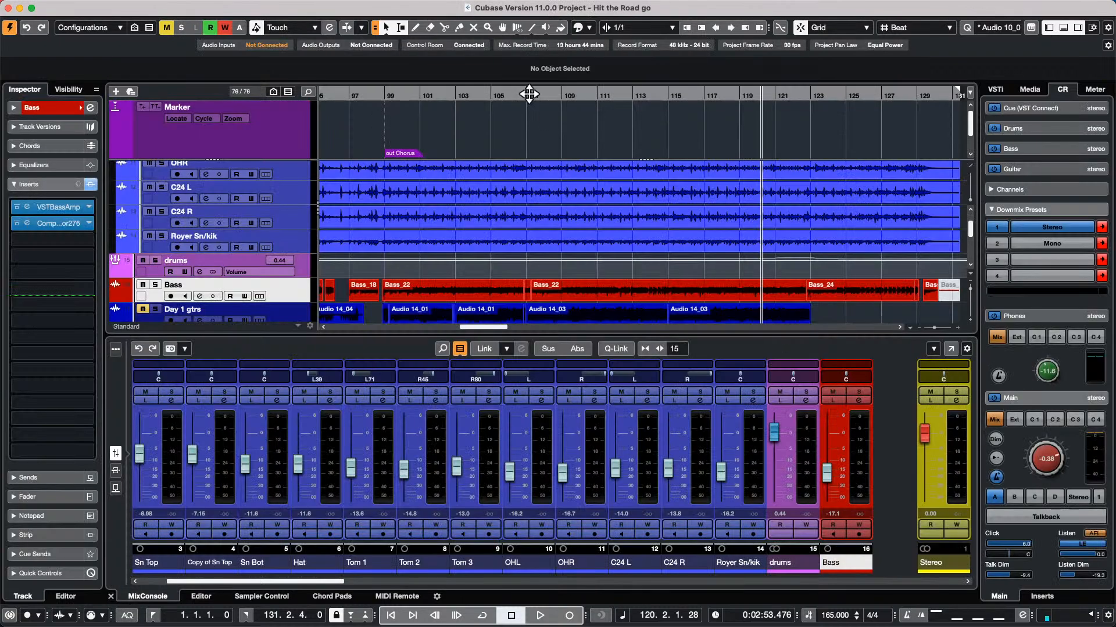
# Look through the project's guitar, vocal and background vocal tracks around the out Chorus
pyautogui.scroll(-15, 613, 173)
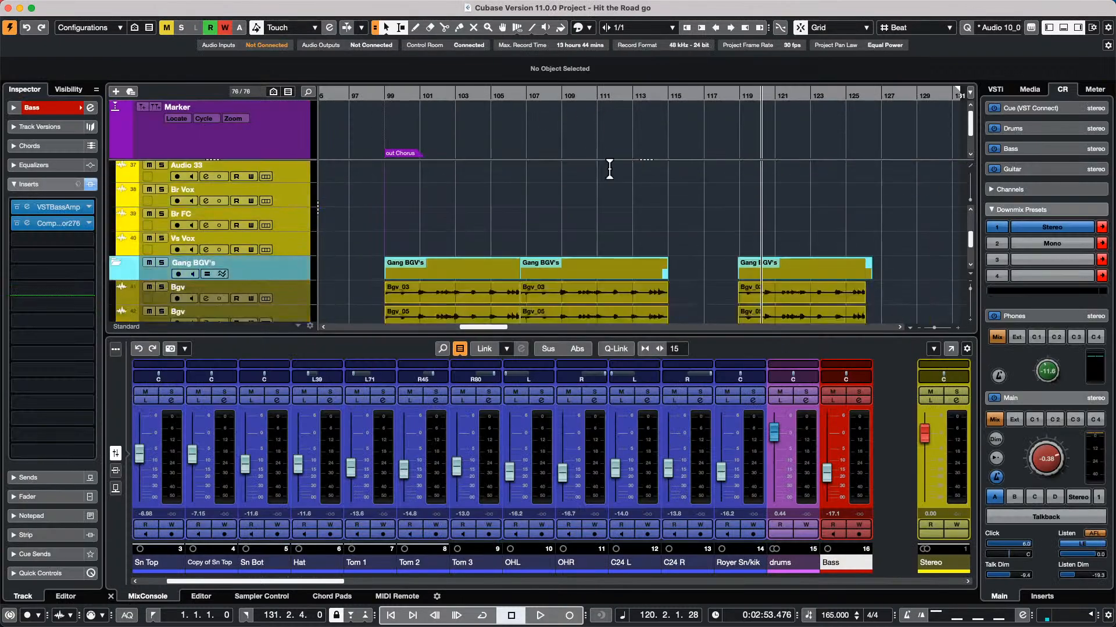
pyautogui.scroll(12, 610, 168)
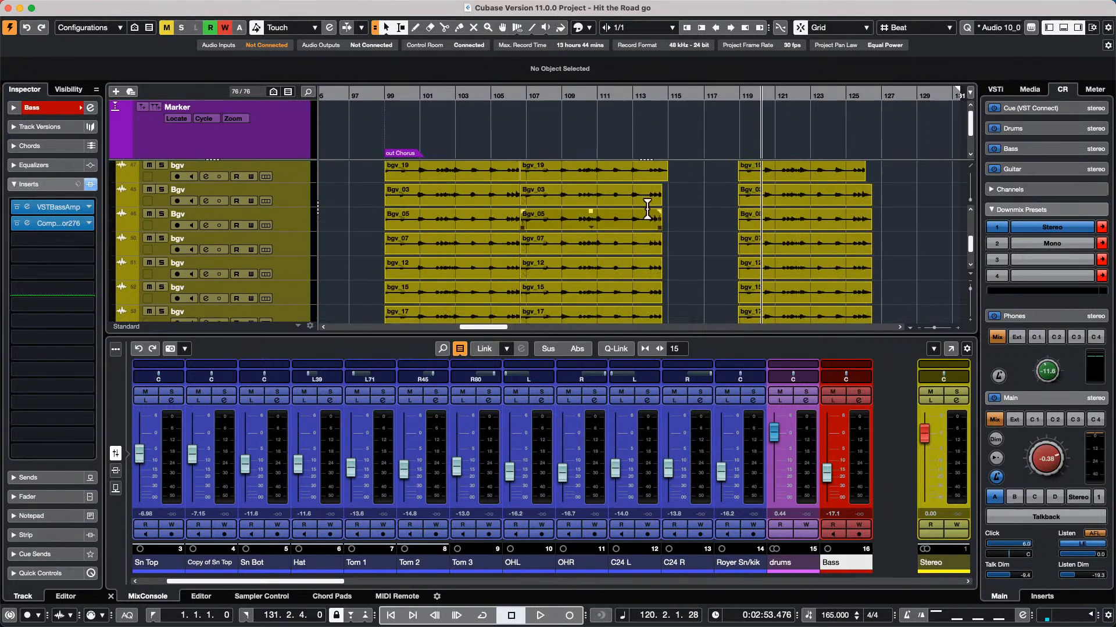
pyautogui.scroll(-8, 648, 208)
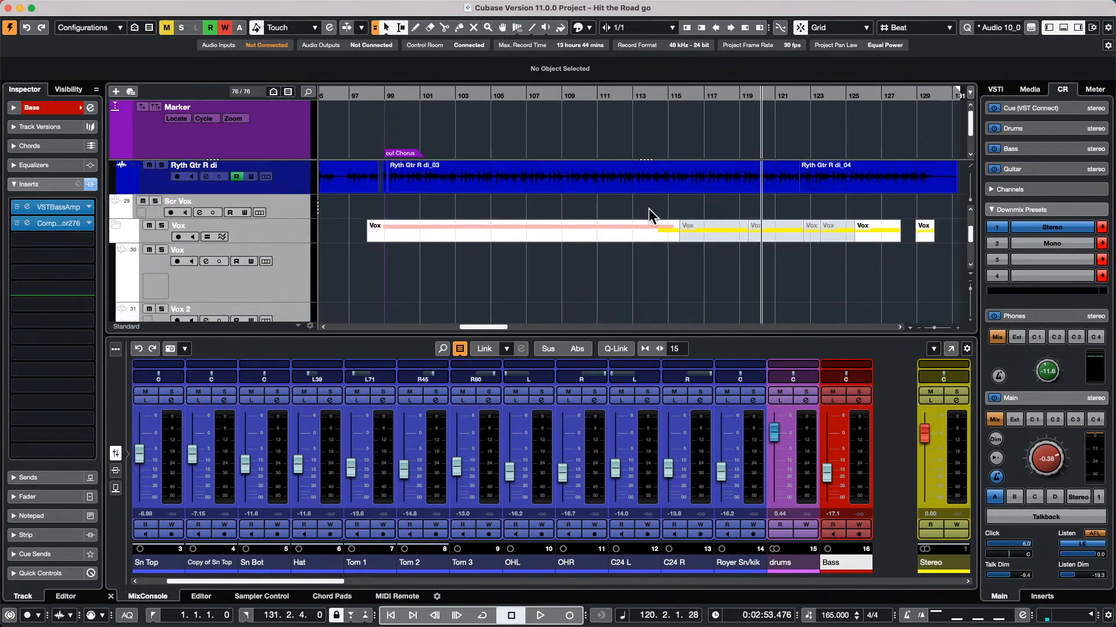
pyautogui.scroll(-5, 655, 214)
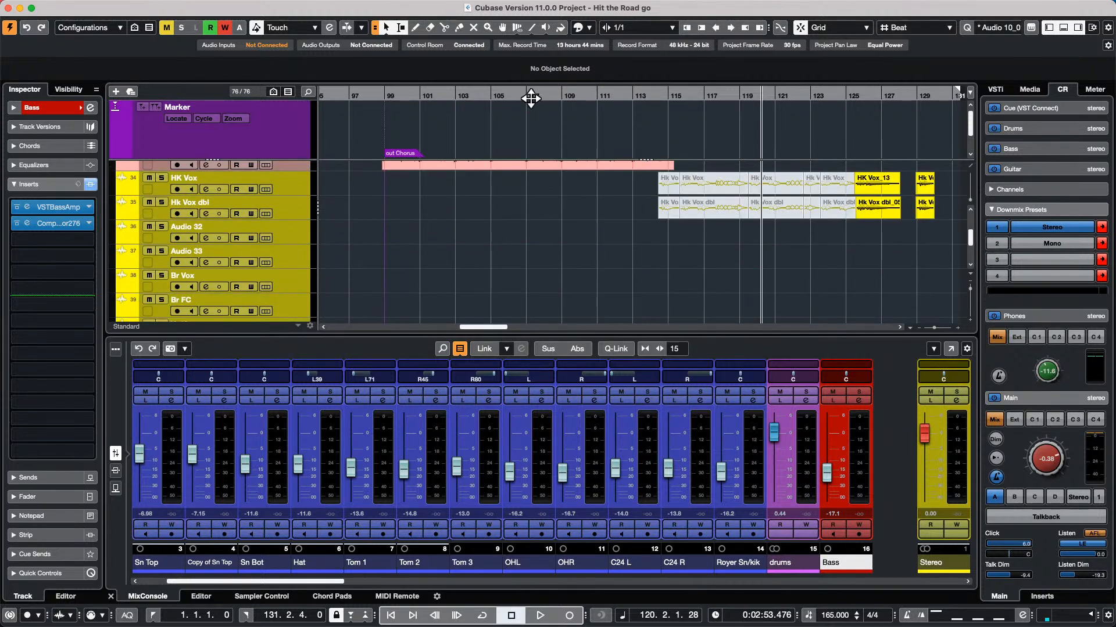
pyautogui.moveTo(530, 95); pyautogui.dragTo(527, 52)
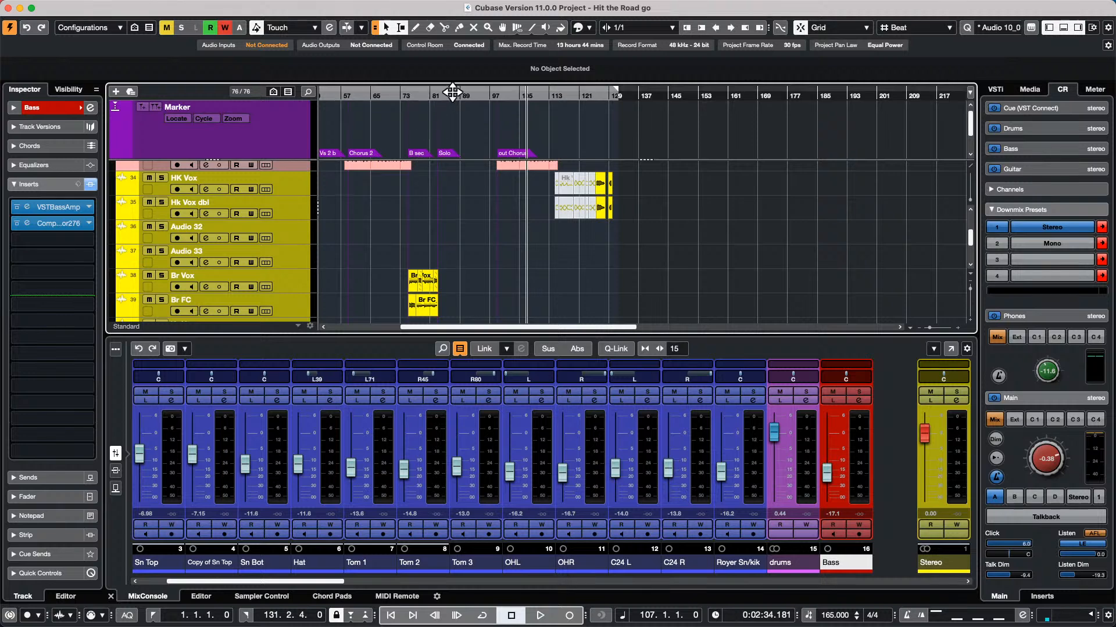
# Play the song from bar 81 with the Solo Gtr track in view and lower the Control Room main level to -5.82
pyautogui.click(434, 91)
pyautogui.scroll(5, 484, 258)
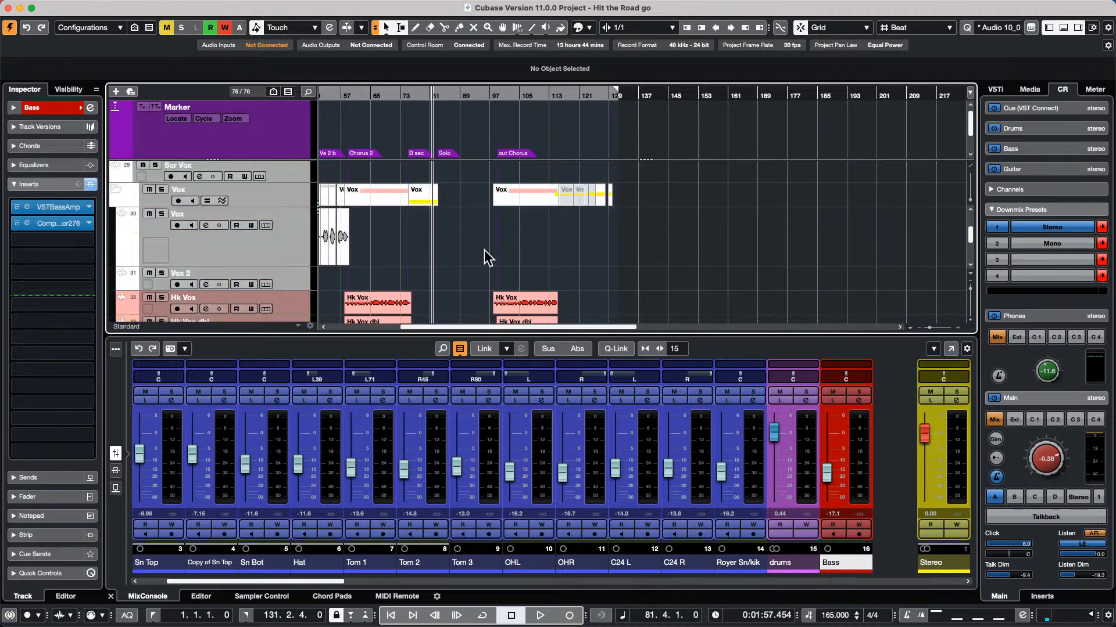
pyautogui.scroll(-15, 485, 247)
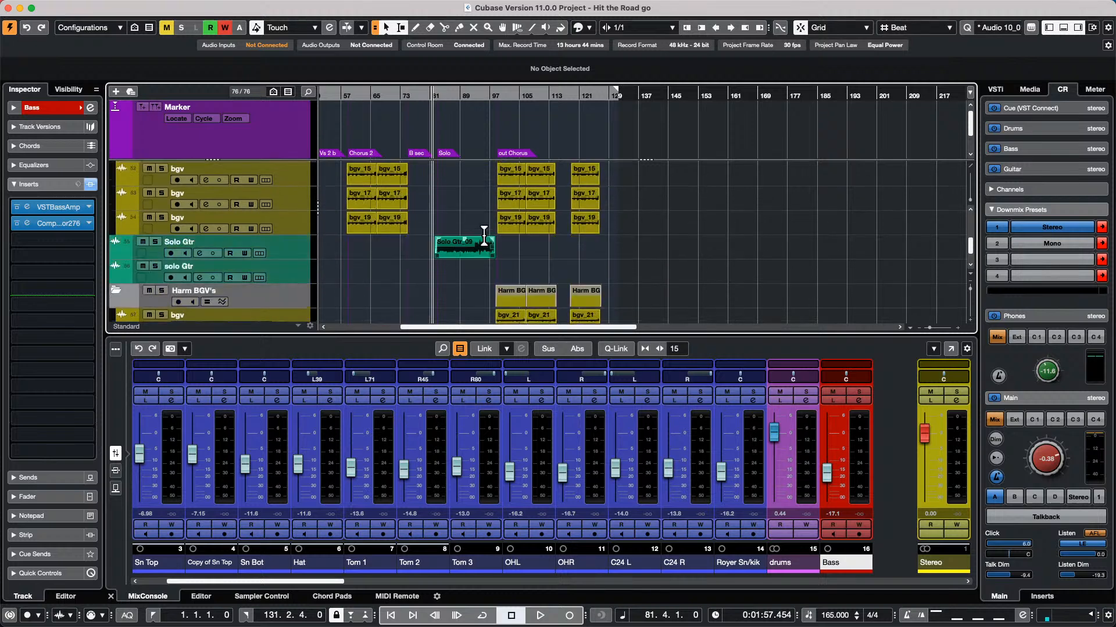
pyautogui.scroll(-5, 484, 236)
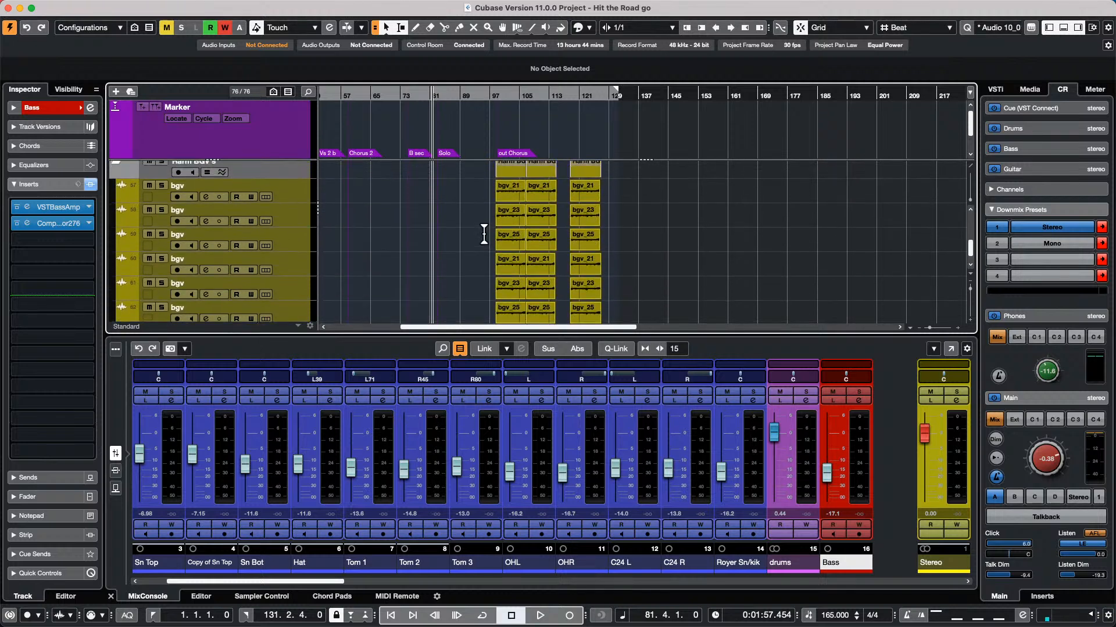
pyautogui.scroll(2, 485, 239)
pyautogui.press('space')
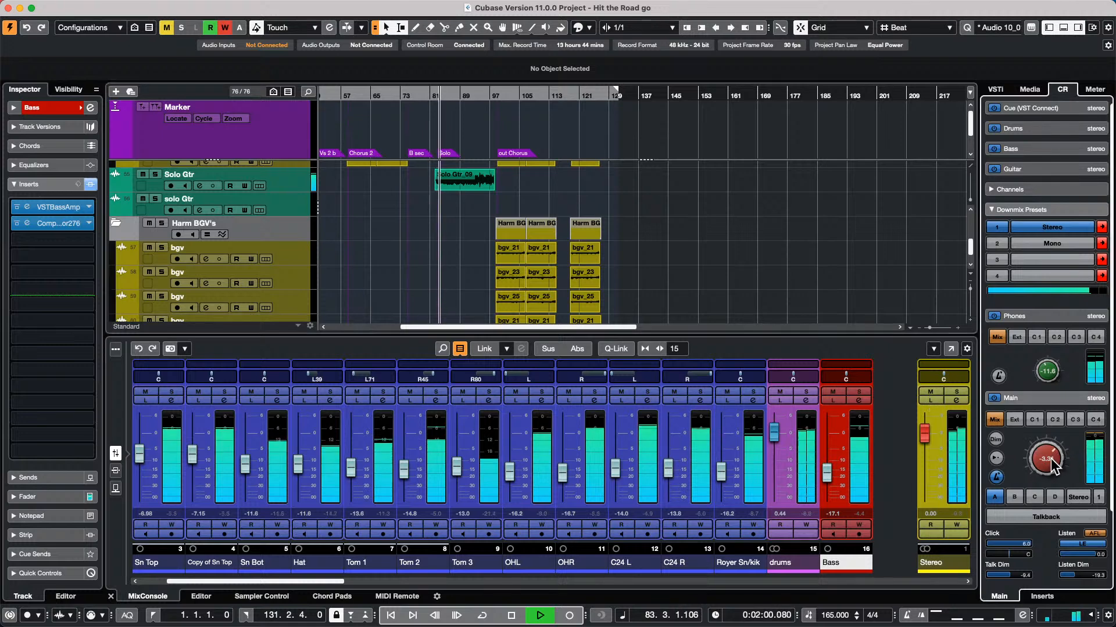
pyautogui.scroll(-5, 1046, 458)
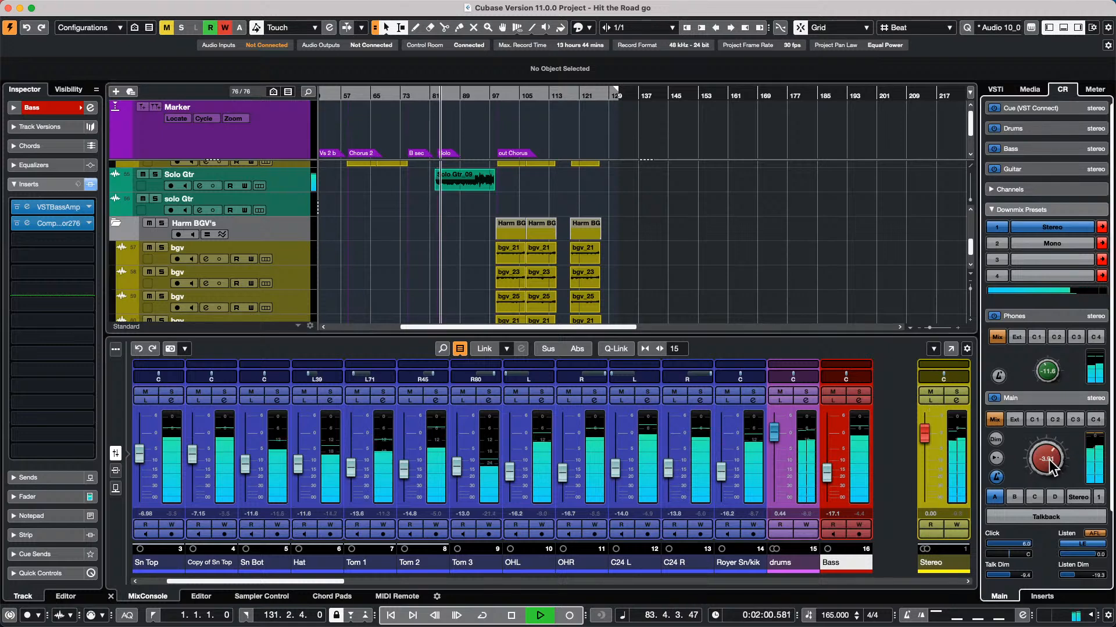
# Open the Solo Gtr_09 event in the sample editor, collapse the VariAudio section and stop playback
pyautogui.click(458, 194)
pyautogui.doubleClick(458, 194)
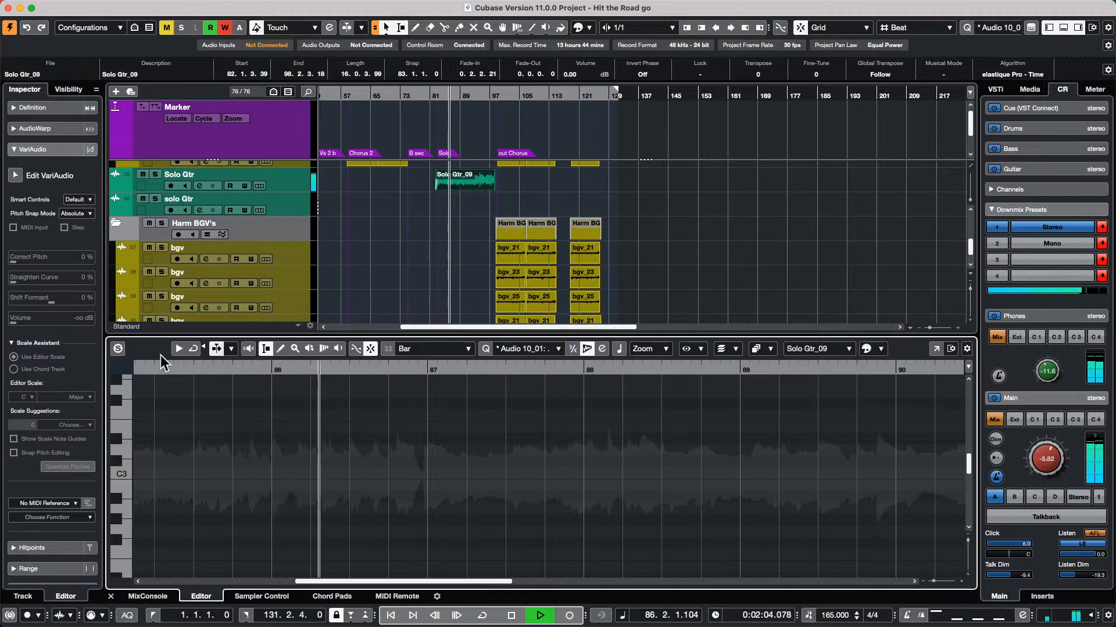
pyautogui.click(39, 150)
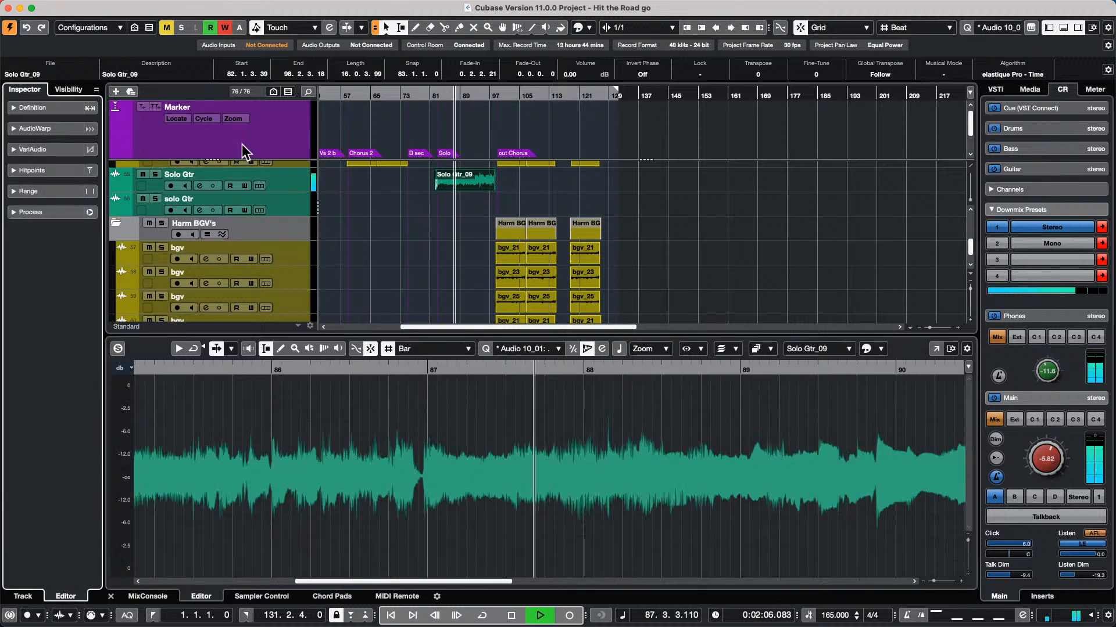
pyautogui.press('space')
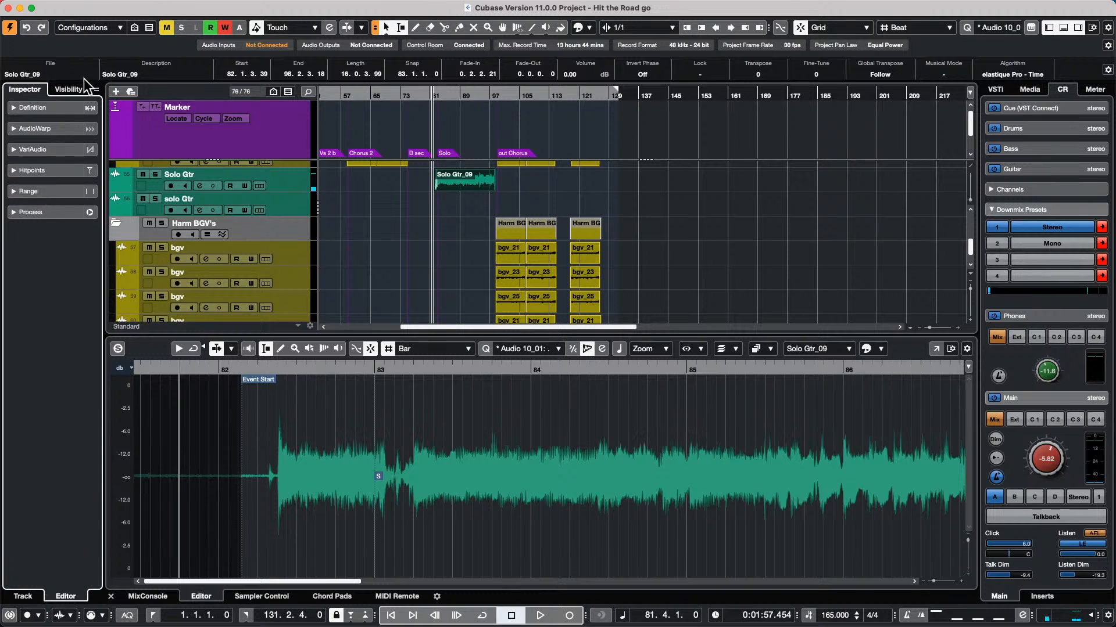
# Enable hitpoint editing for Solo Gtr_09 and set the hitpoint threshold to 6 %
pyautogui.click(46, 171)
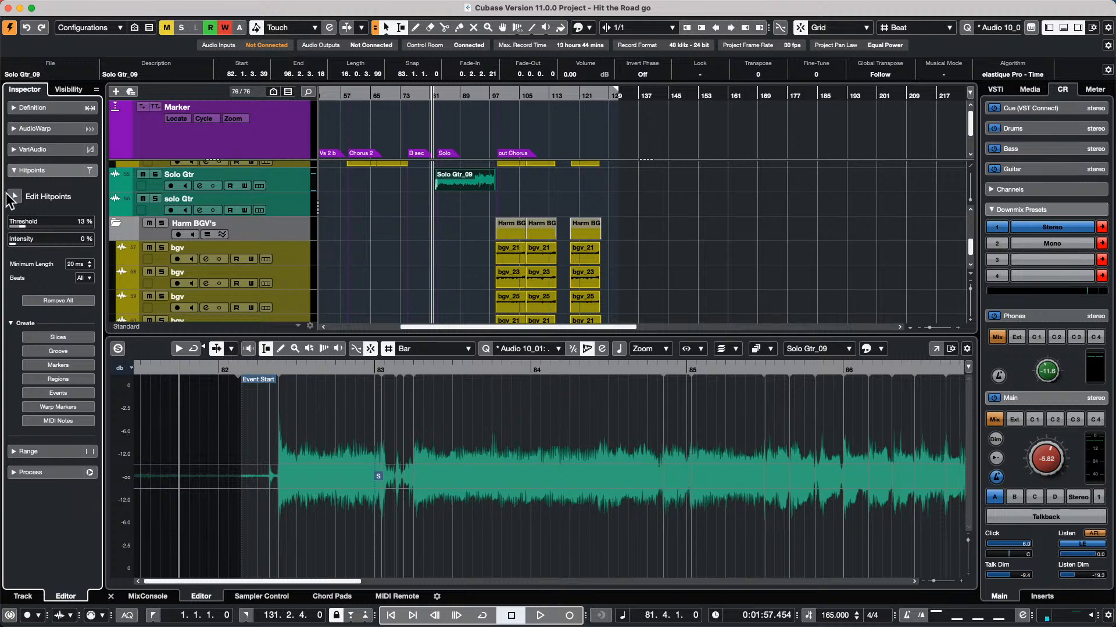
pyautogui.click(14, 197)
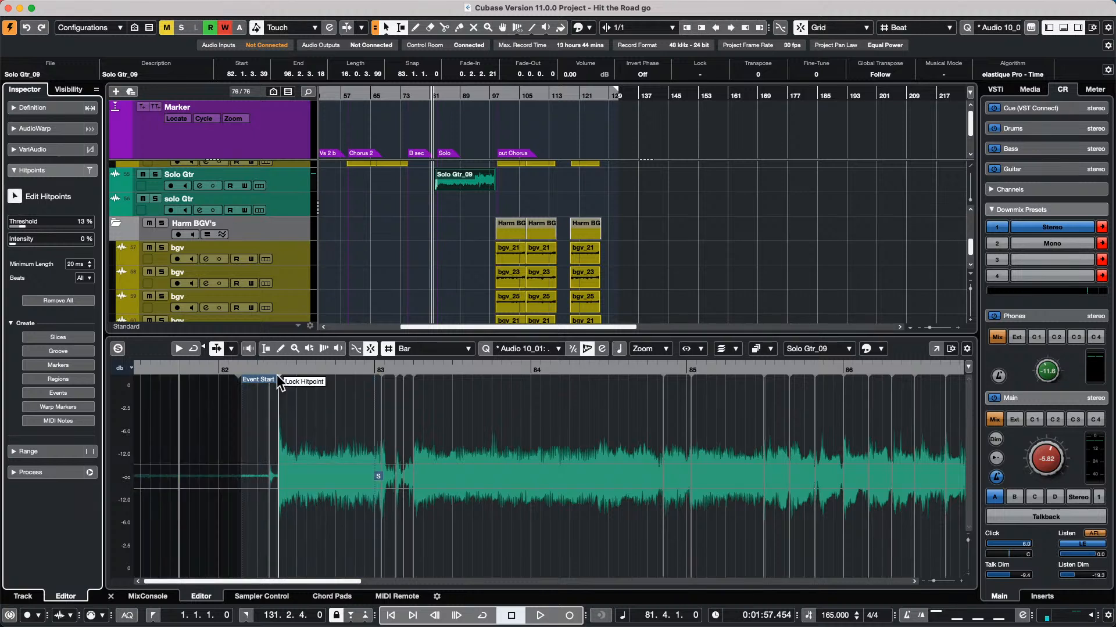
pyautogui.moveTo(21, 229); pyautogui.dragTo(20, 229)
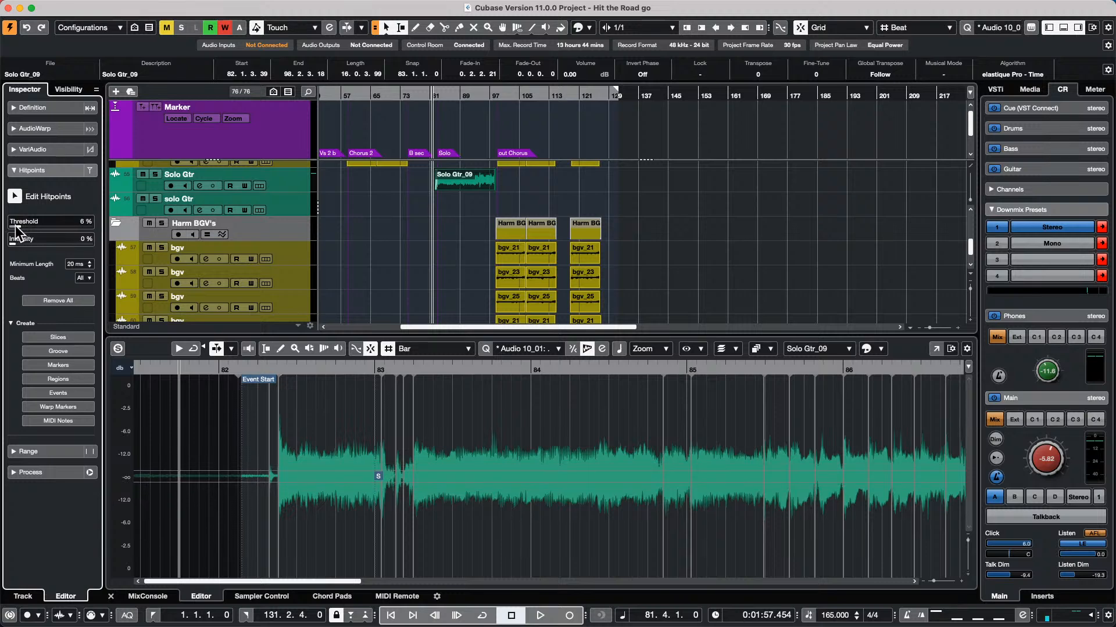
pyautogui.moveTo(359, 372); pyautogui.dragTo(355, 363)
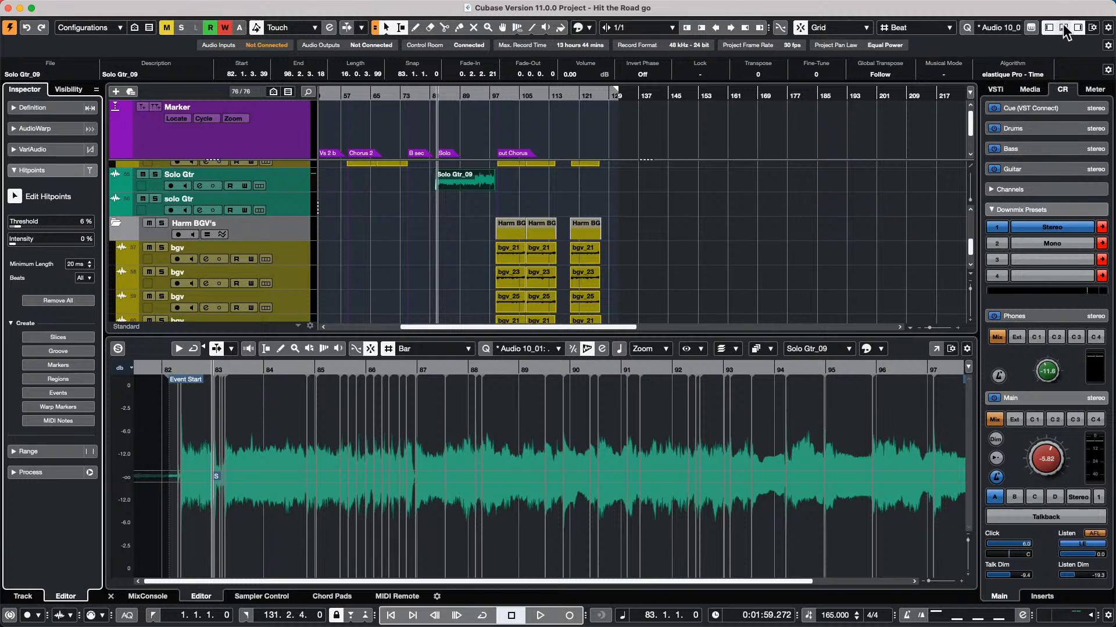
# Quantize the Solo Gtr_09 event with the current groove, and requantize it with the 1/16 preset and AudioWarp in the Quantize Panel
pyautogui.click(970, 27)
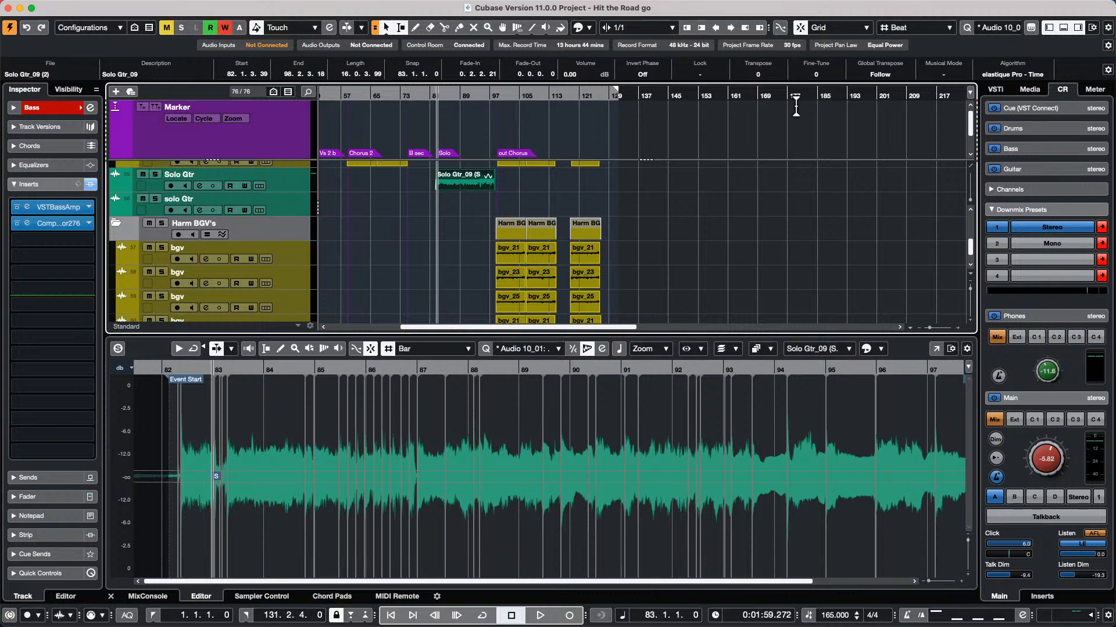
pyautogui.moveTo(294, 7)
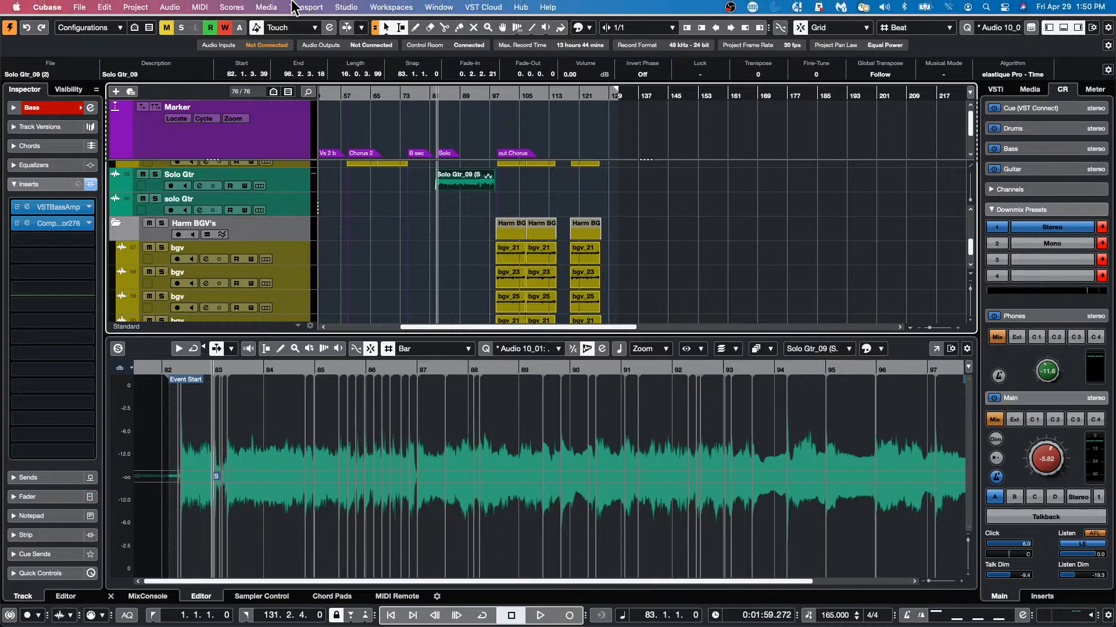
pyautogui.click(145, 7)
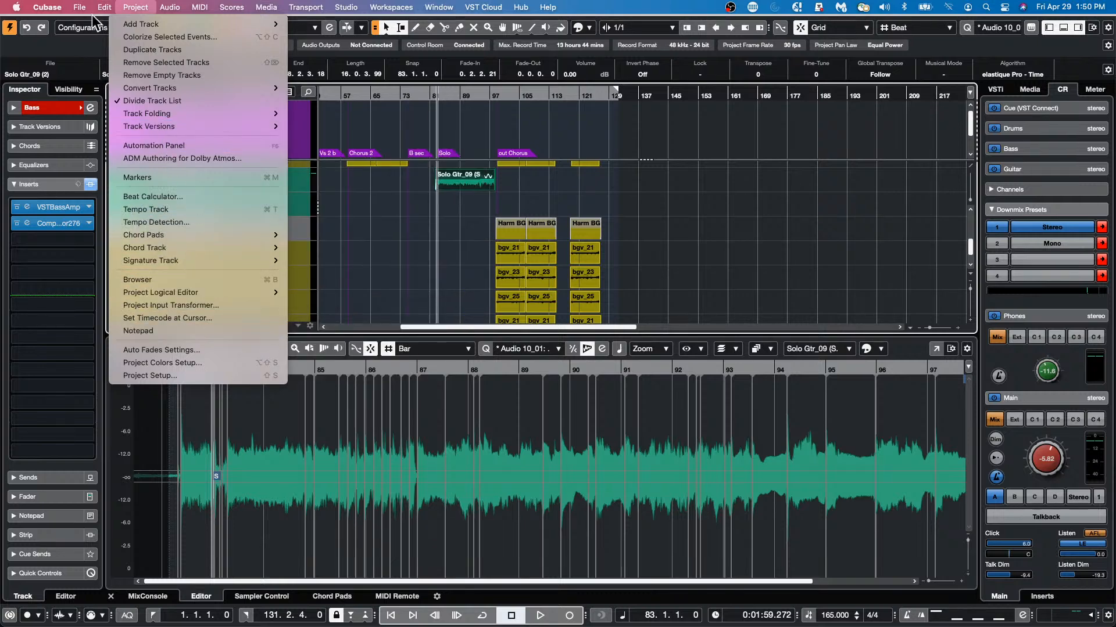
pyautogui.moveTo(104, 8)
pyautogui.click(121, 220)
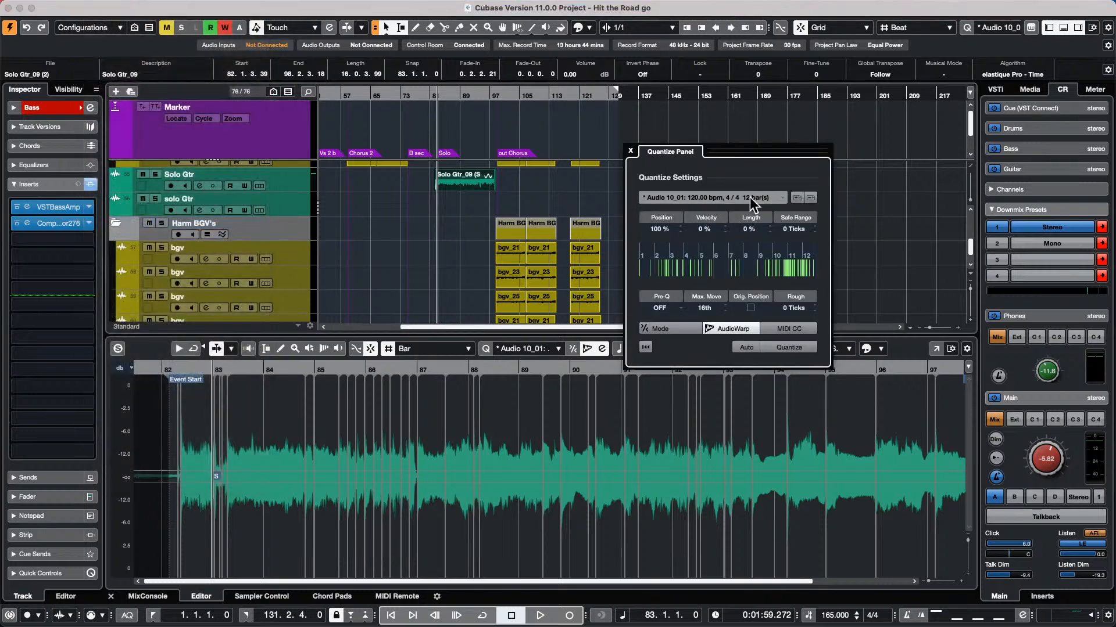
pyautogui.click(749, 197)
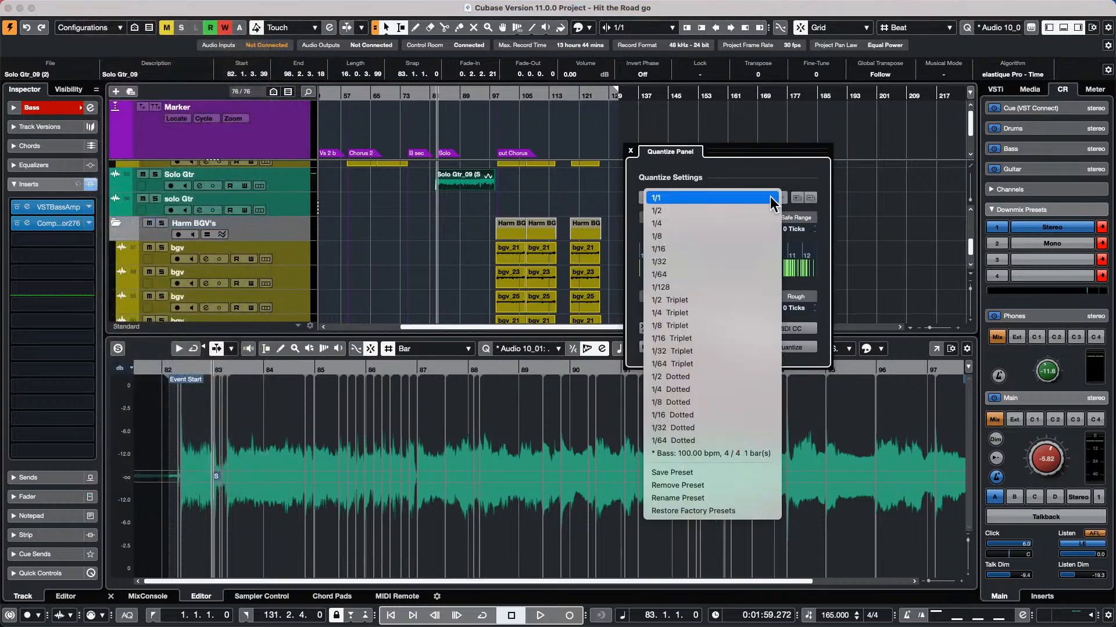
pyautogui.click(694, 249)
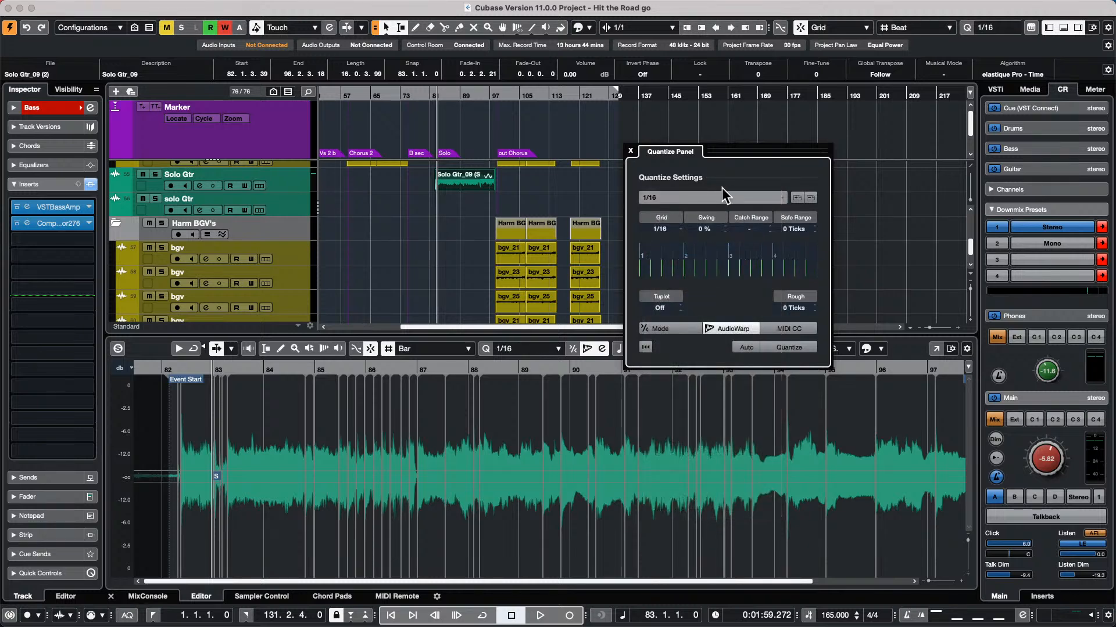
pyautogui.click(797, 349)
pyautogui.click(632, 156)
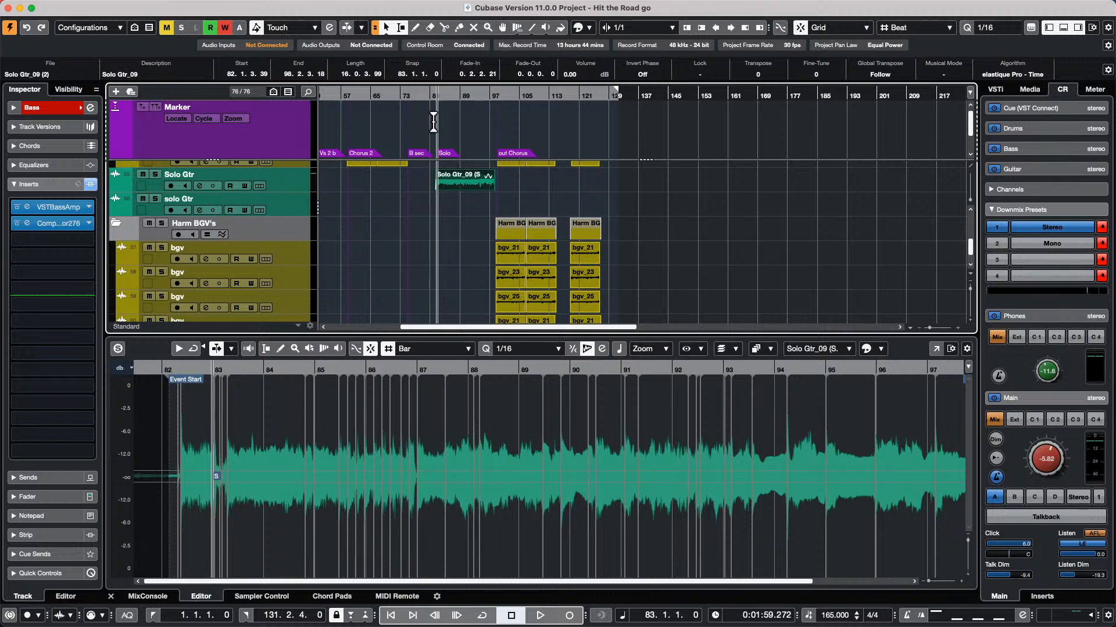
# Reopen the quantized solo guitar event for editing and show its AudioWarp markers around bar 88
pyautogui.scroll(1, 197, 308)
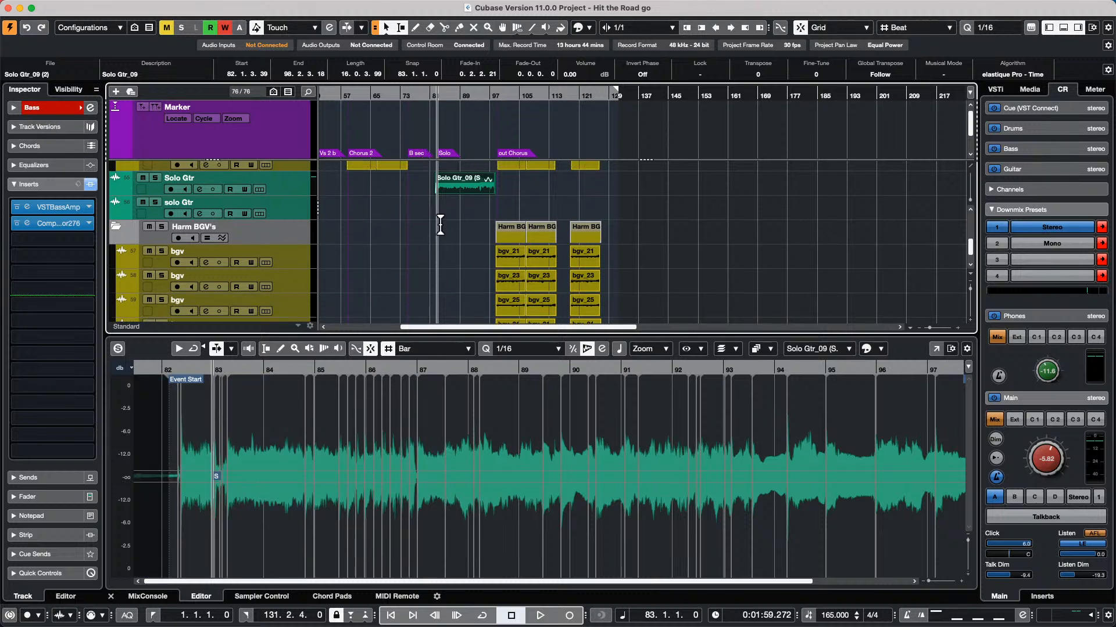
pyautogui.doubleClick(465, 193)
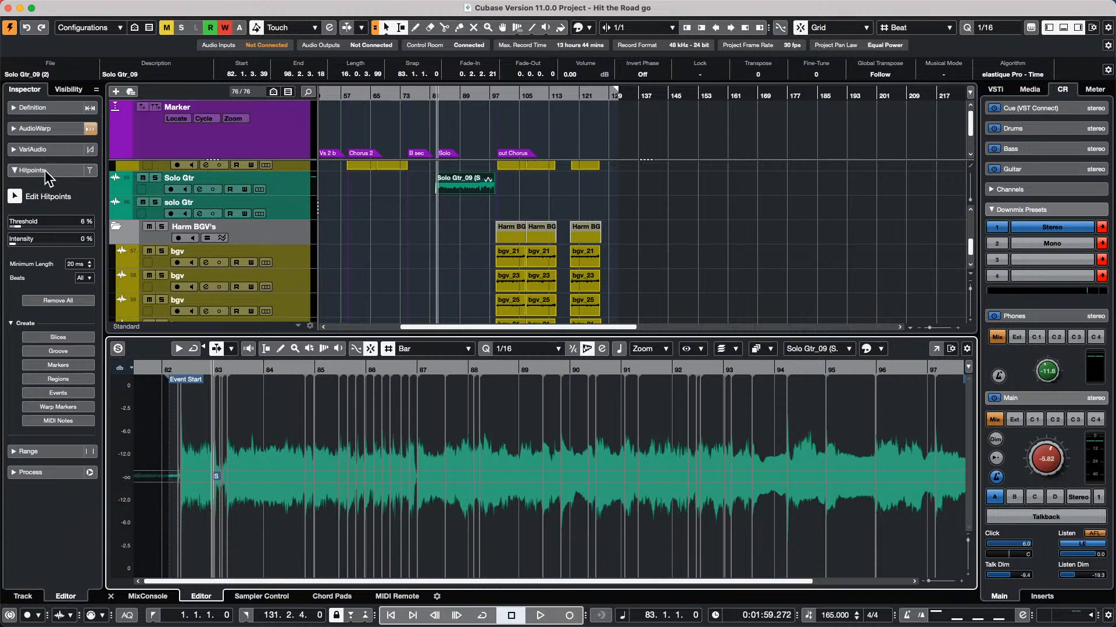
pyautogui.click(60, 126)
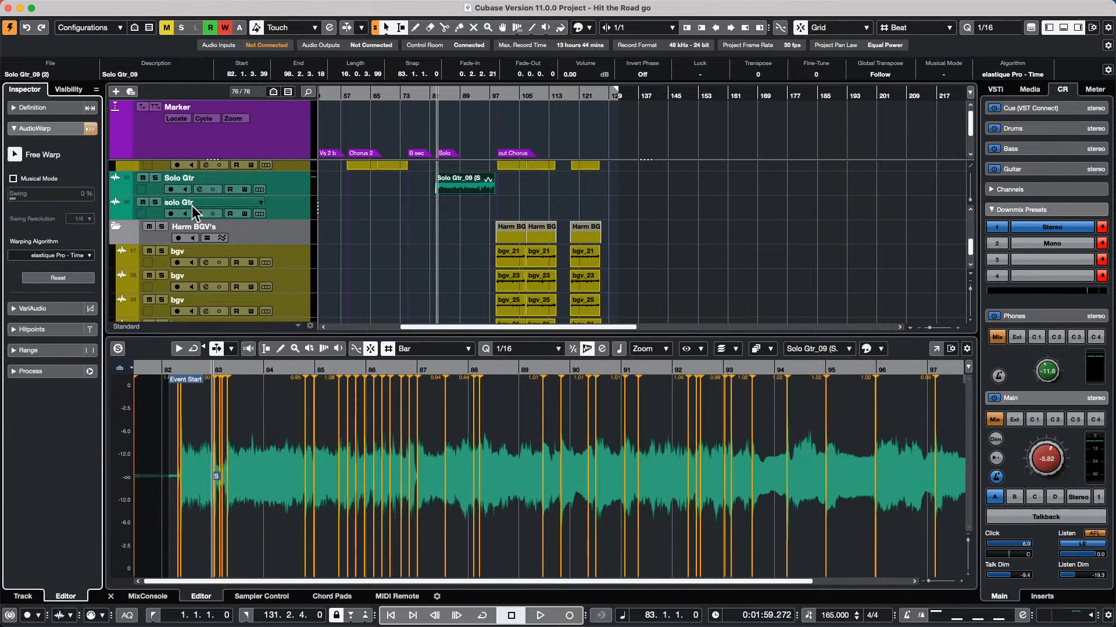
pyautogui.moveTo(471, 372); pyautogui.dragTo(522, 530)
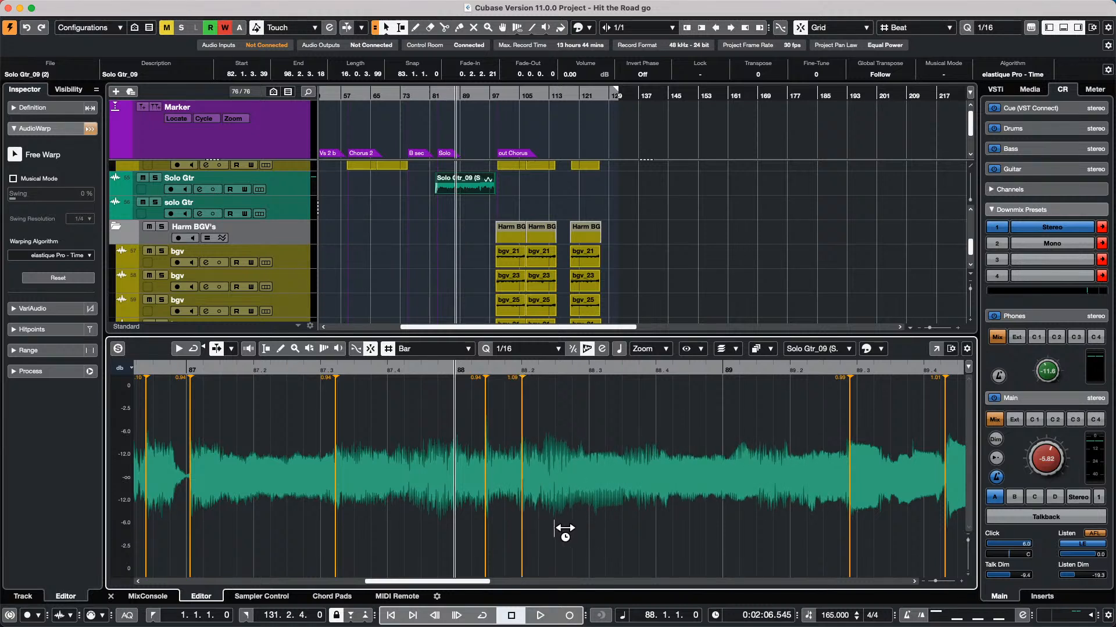
# Add four free warp markers to the solo guitar between about 88.4 and 89.2, and shift the last one slightly earlier
pyautogui.click(665, 529)
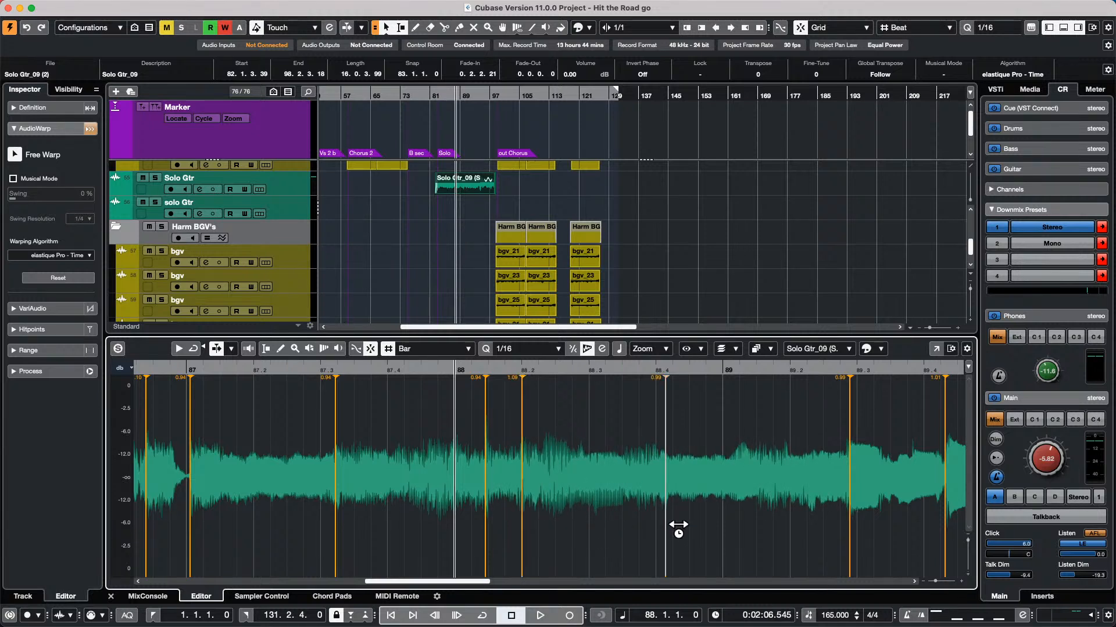
pyautogui.click(723, 525)
pyautogui.click(735, 525)
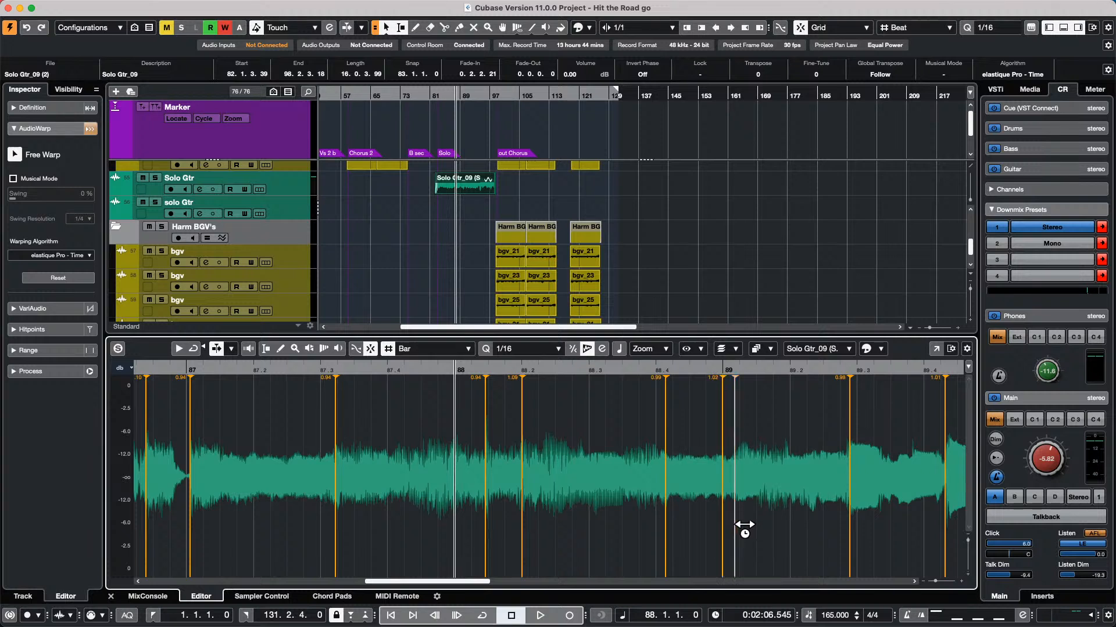
pyautogui.click(791, 528)
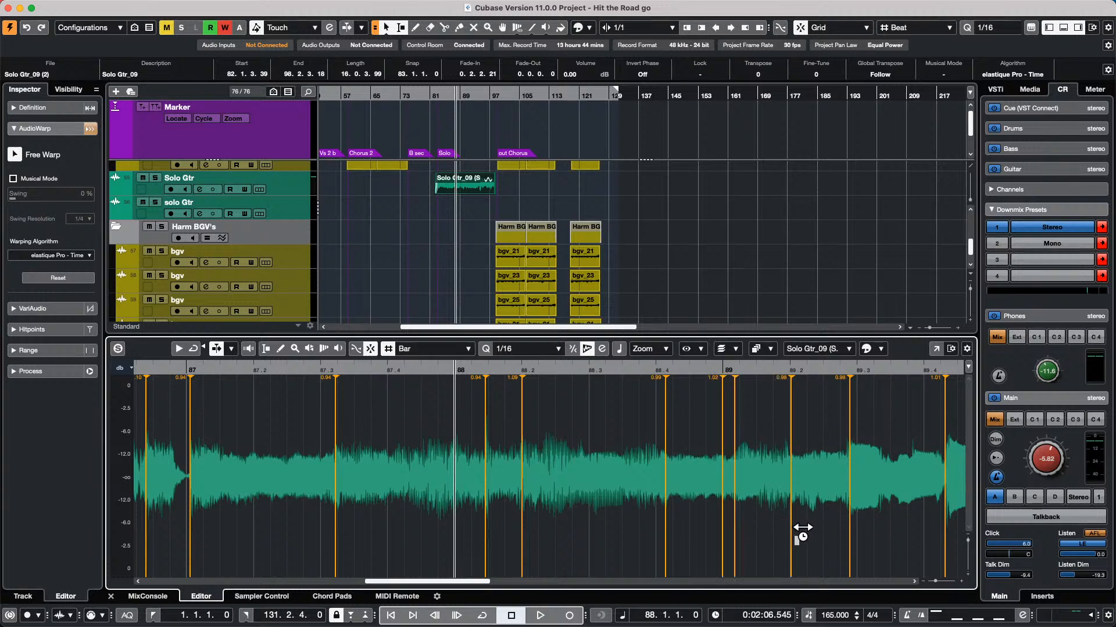
pyautogui.moveTo(796, 529)
pyautogui.mouseDown()
pyautogui.moveTo(810, 530)
pyautogui.moveTo(799, 529)
pyautogui.mouseUp()
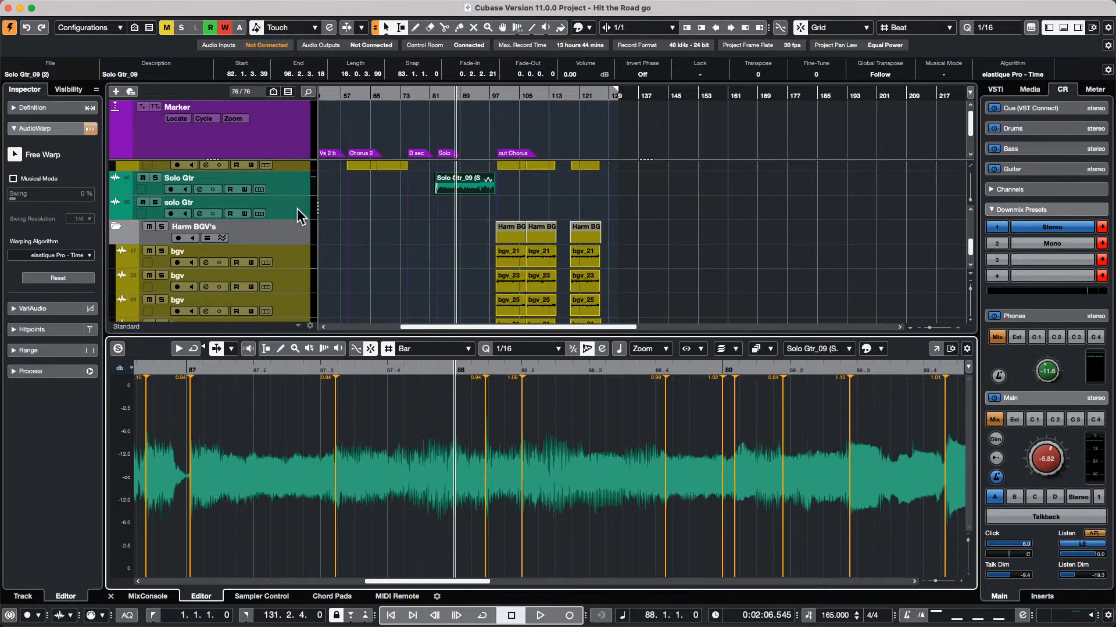
# Increase the Solo Gtr track's height and activate the Free Warp tool to show the event's warp markers in the arrangement around bar 84
pyautogui.moveTo(258, 196); pyautogui.dragTo(258, 218)
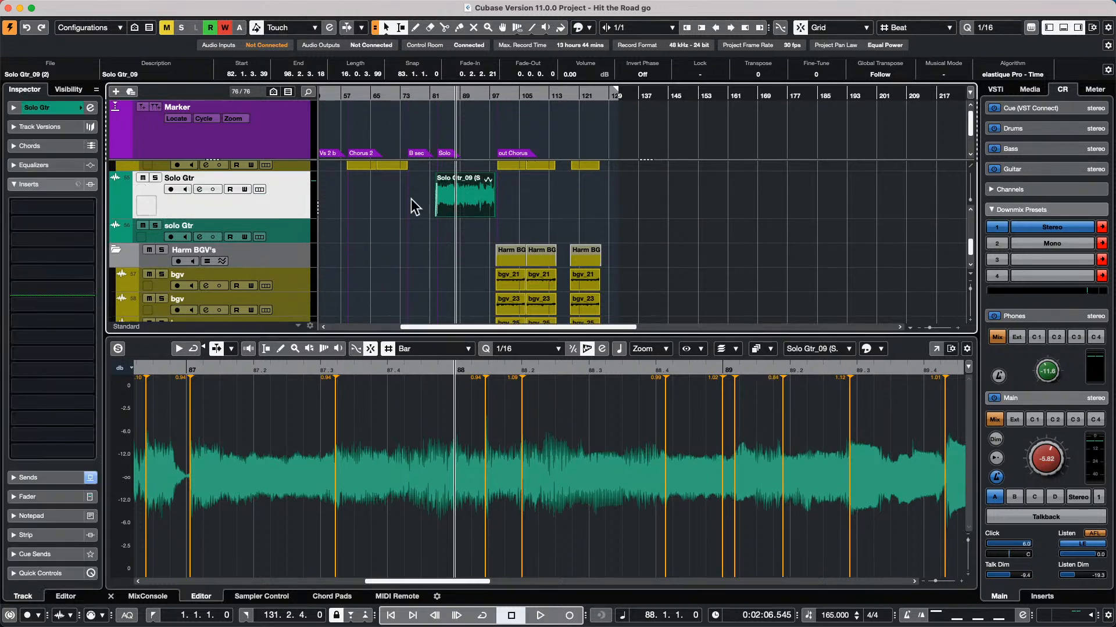
pyautogui.moveTo(443, 95); pyautogui.dragTo(444, 130)
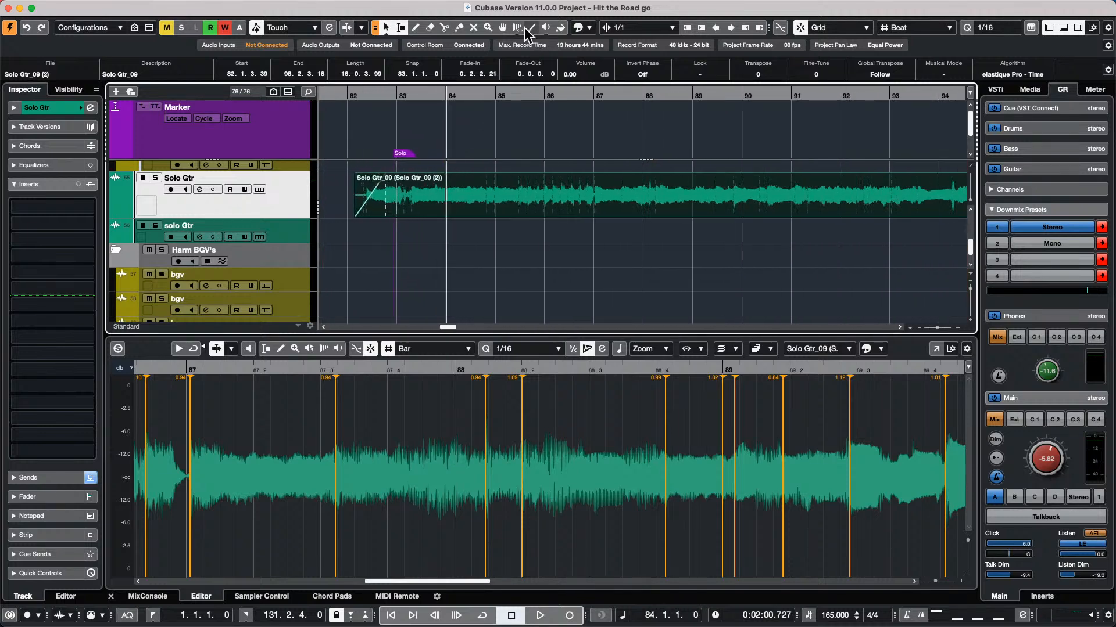
pyautogui.click(518, 29)
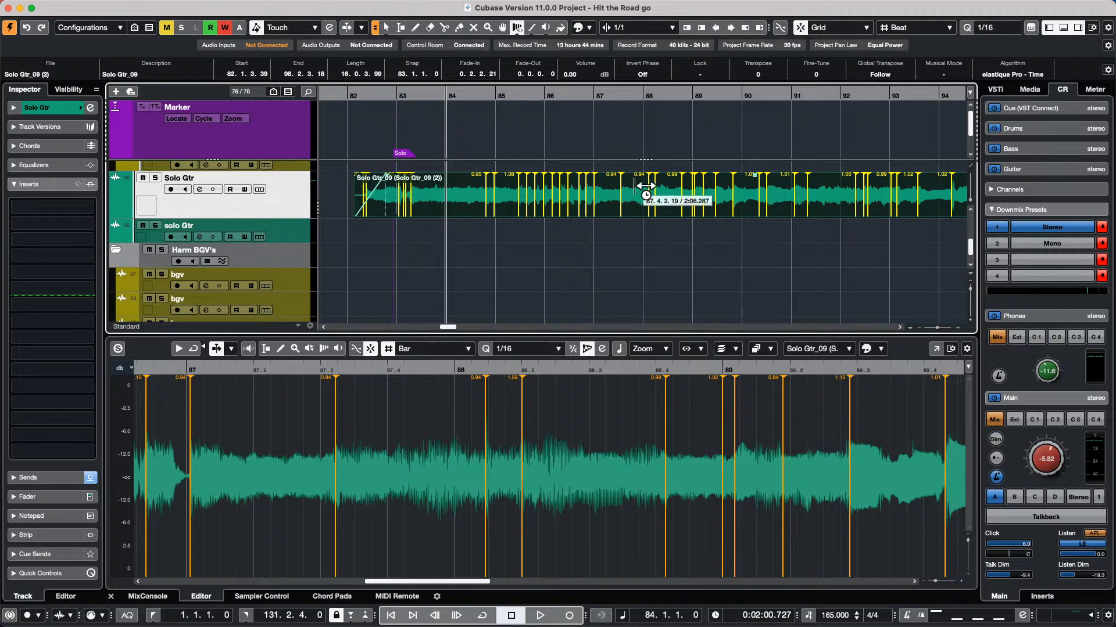
# Shift the solo guitar's free warp markers around bars 87 to 88 in the arrangement
pyautogui.moveTo(630, 199)
pyautogui.mouseDown()
pyautogui.moveTo(689, 207)
pyautogui.moveTo(584, 189)
pyautogui.mouseUp()
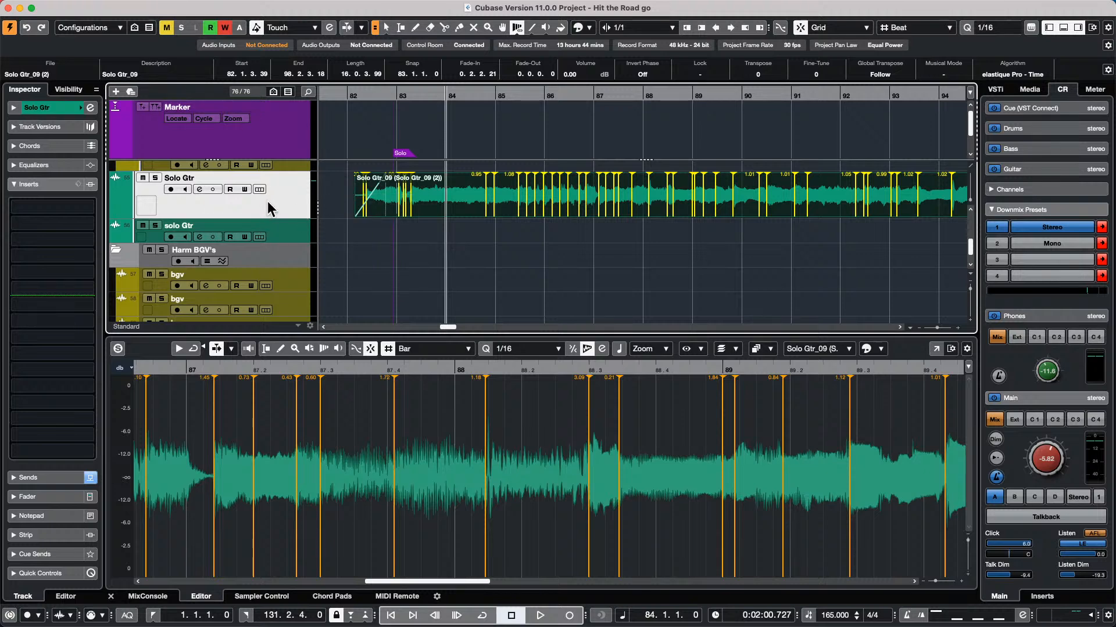
pyautogui.scroll(15, 268, 205)
pyautogui.scroll(8, 267, 205)
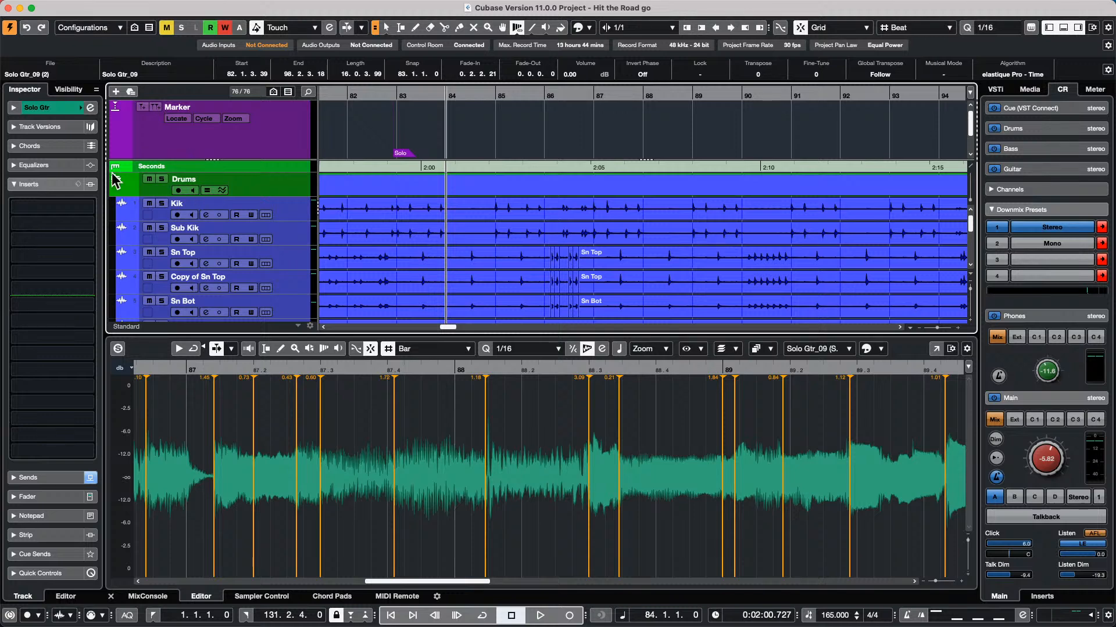
# Create a new empty project in the April 12 2022 folder
pyautogui.moveTo(38, 7)
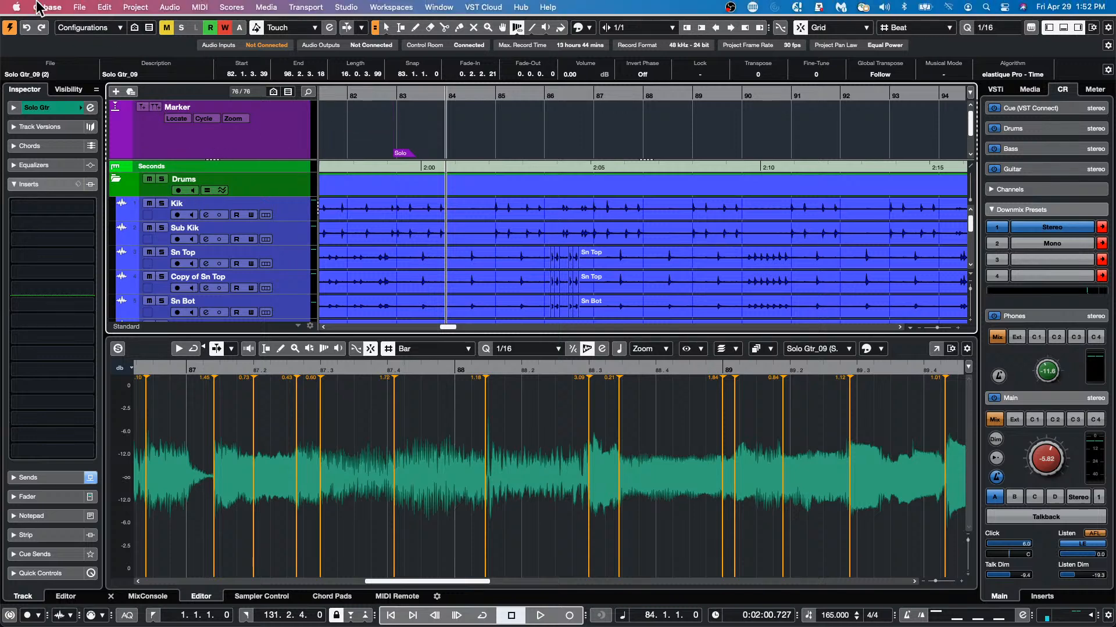
pyautogui.click(79, 7)
pyautogui.click(99, 18)
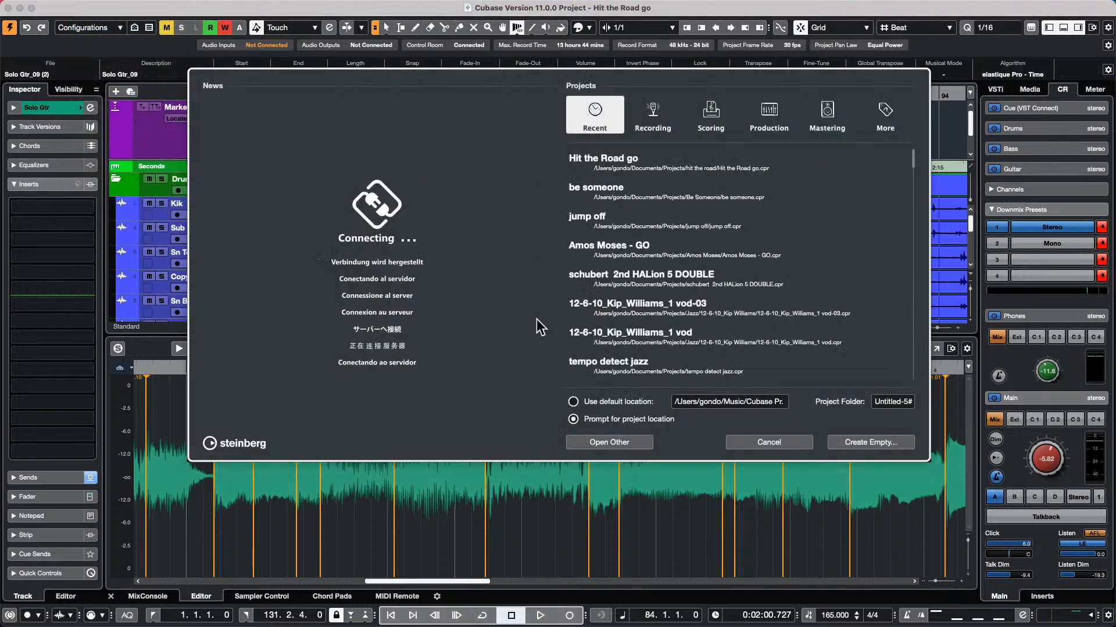
pyautogui.click(860, 443)
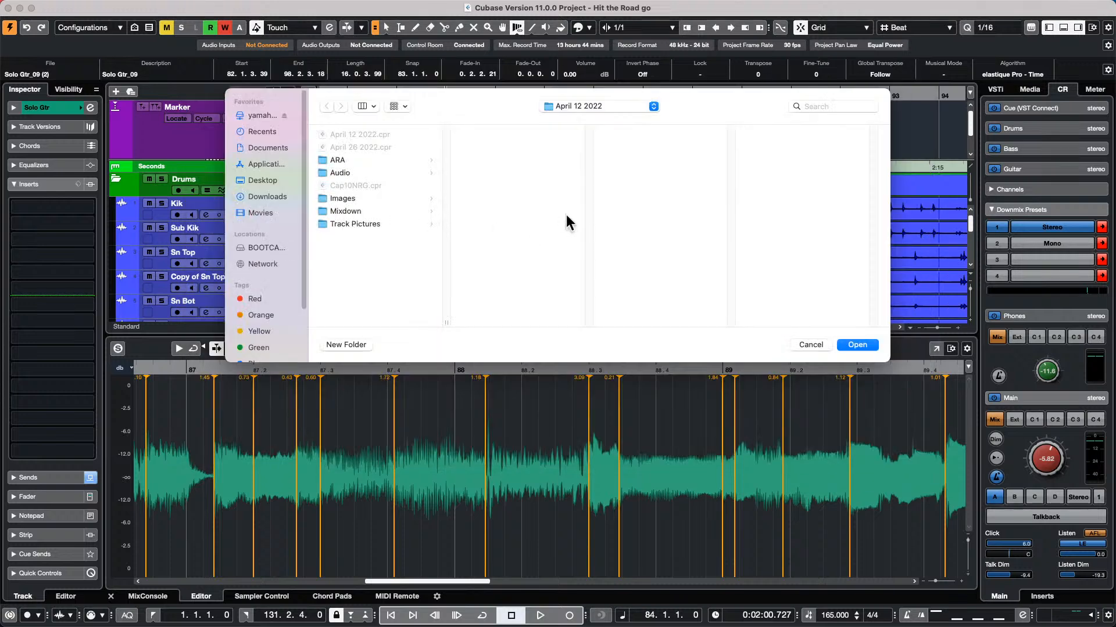
pyautogui.click(855, 344)
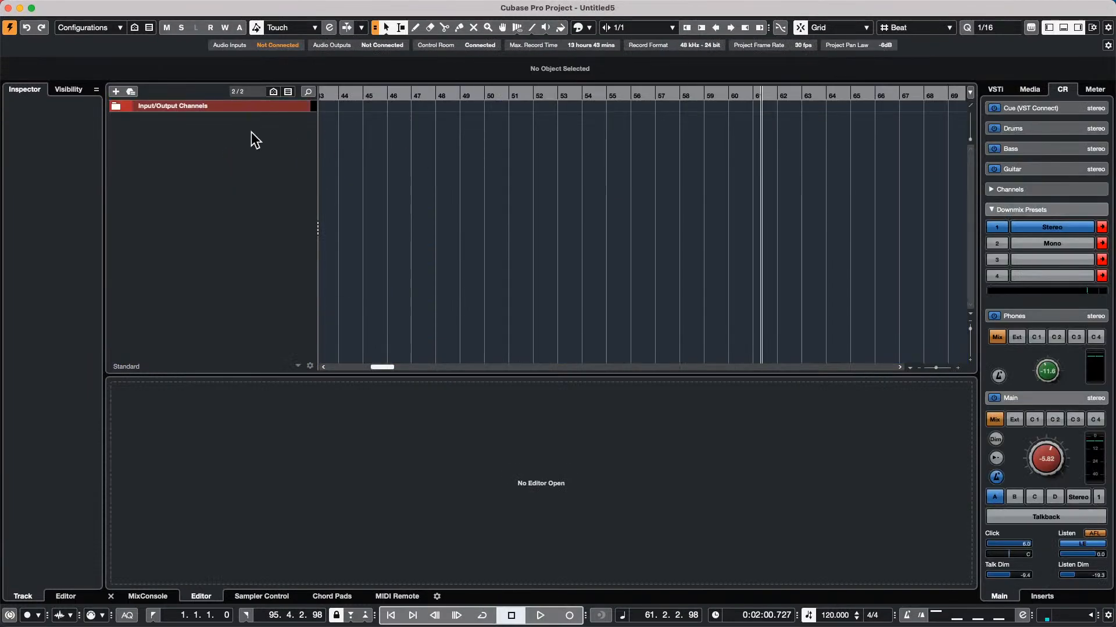
# Add one folder track to the empty project, leaving its name blank
pyautogui.rightClick(169, 128)
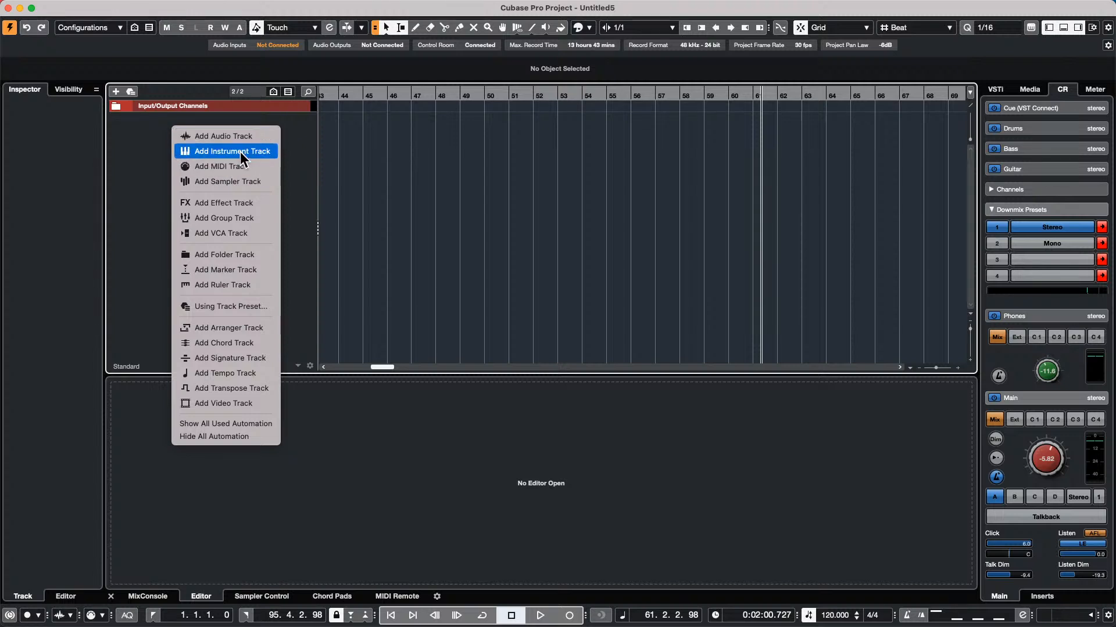
pyautogui.click(251, 256)
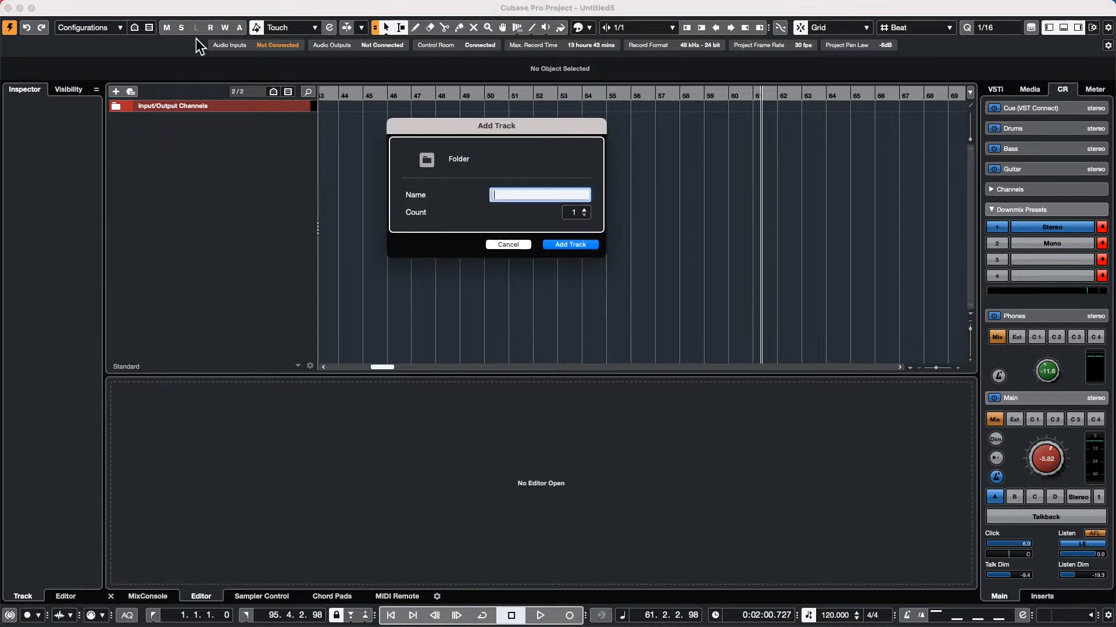
pyautogui.click(570, 244)
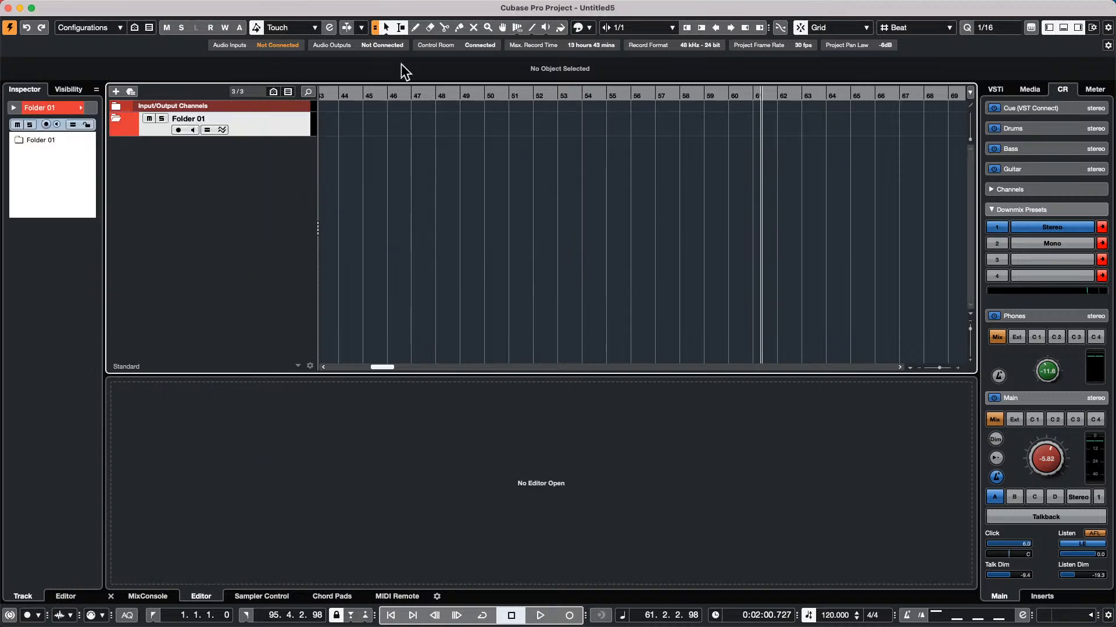
# Add eight mono audio tracks routed to the Stereo output below the folder track
pyautogui.rightClick(240, 144)
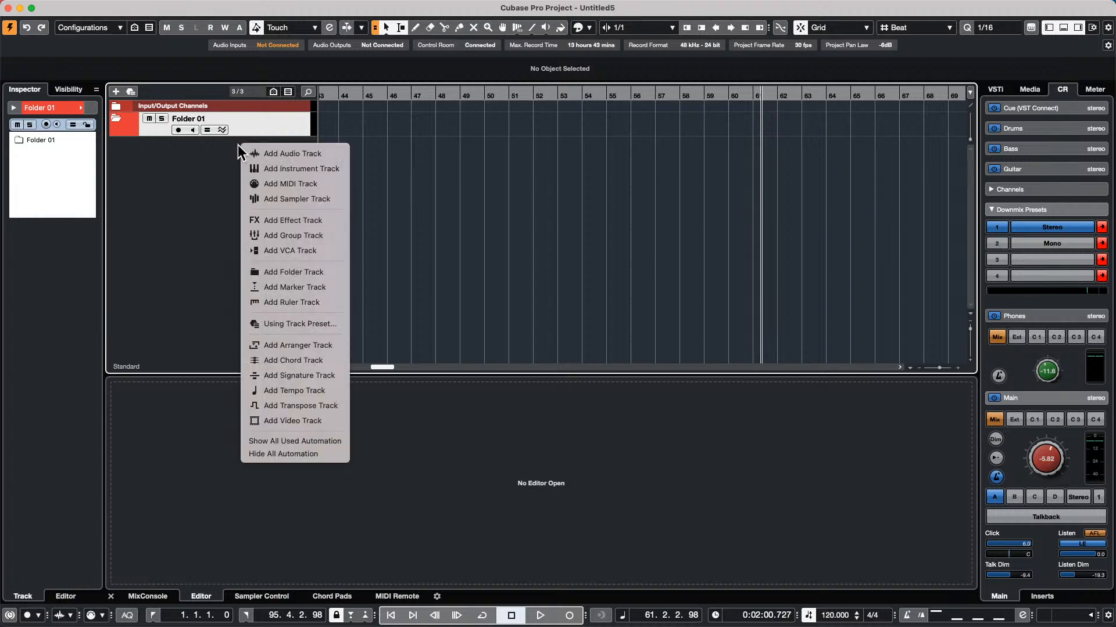
pyautogui.click(279, 154)
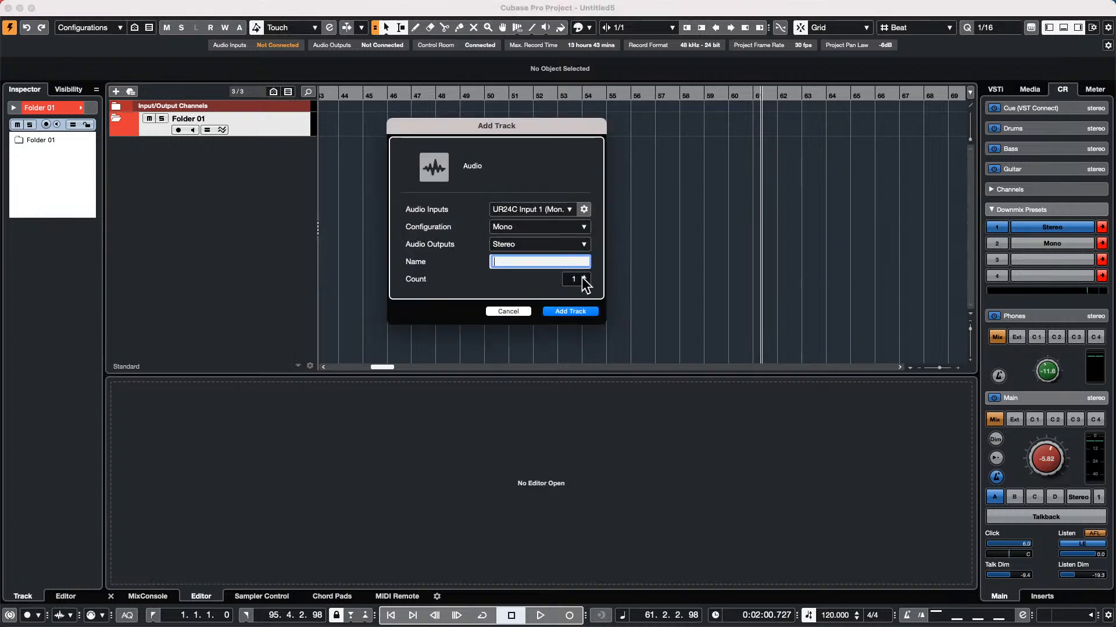
pyautogui.scroll(4, 582, 277)
pyautogui.click(583, 312)
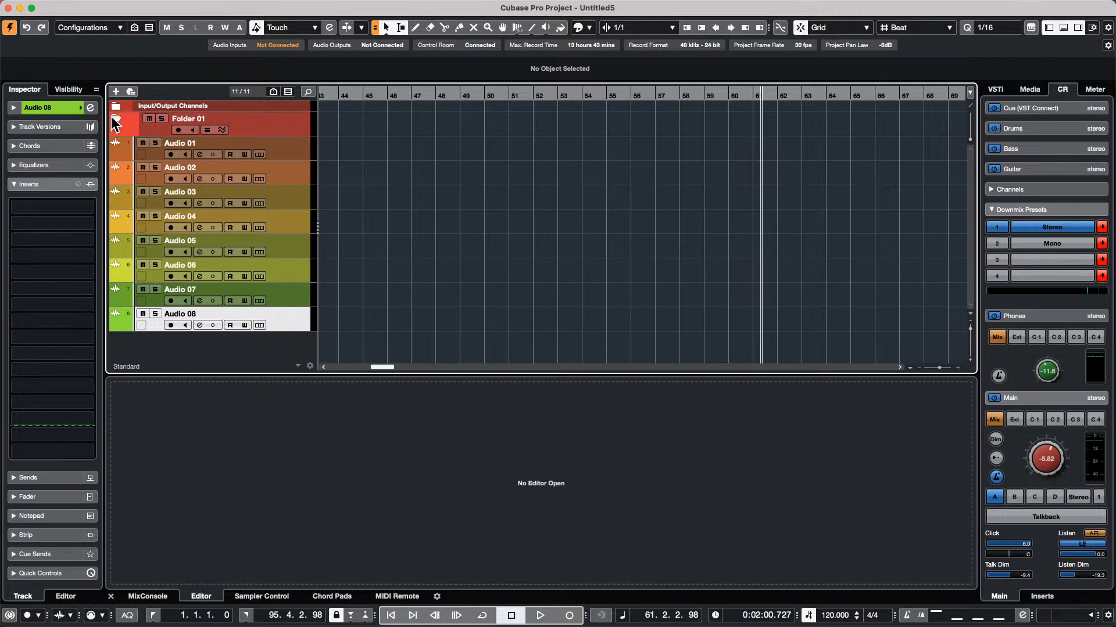
# Select Folder 01 together with tracks Audio 01 to Audio 08 and colour them all bright green
pyautogui.click(303, 142)
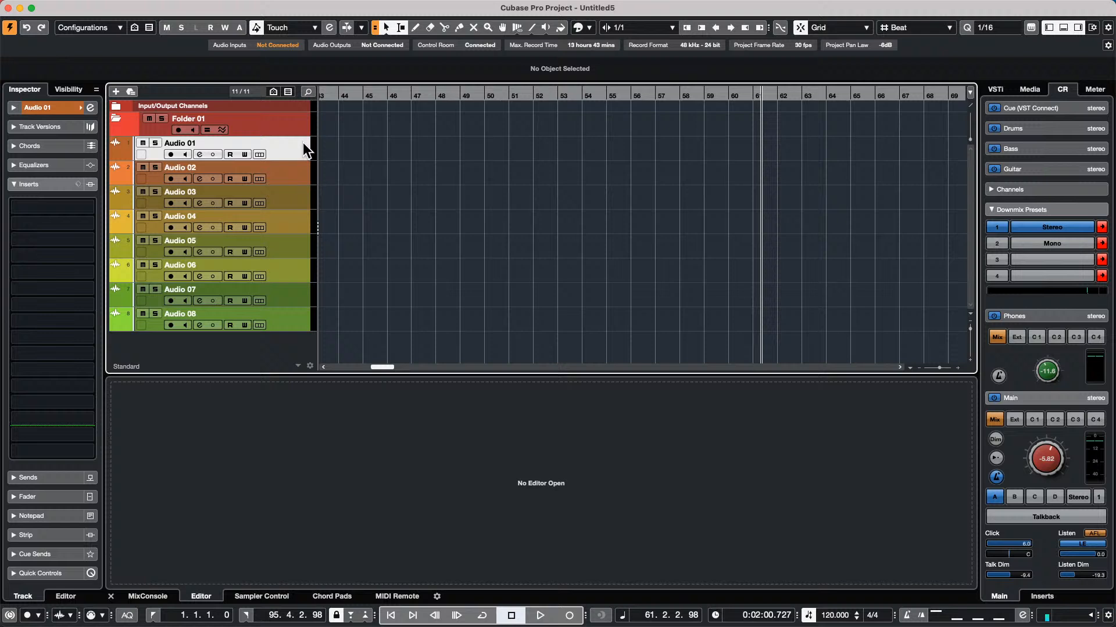
pyautogui.keyDown('shift'); pyautogui.click(295, 320); pyautogui.keyUp('shift')
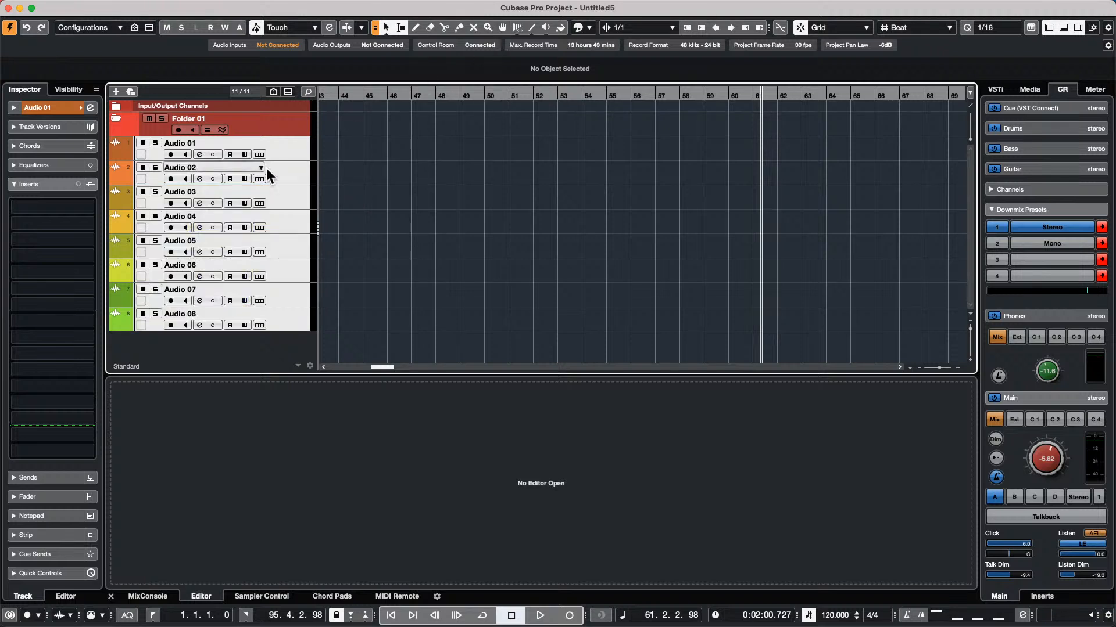
pyautogui.click(287, 125)
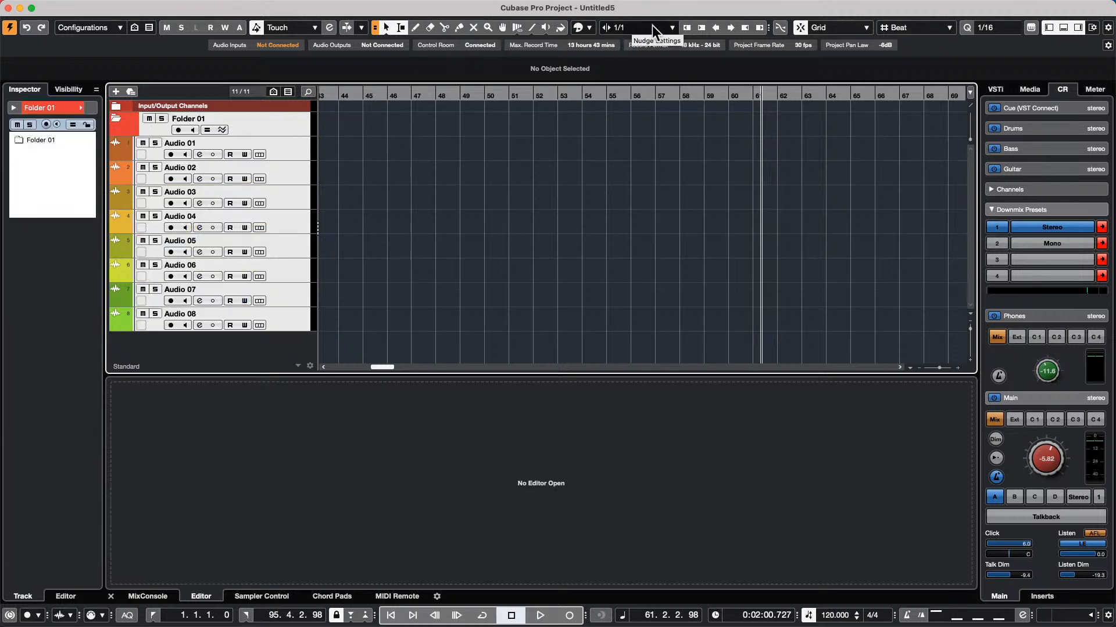
pyautogui.click(561, 28)
pyautogui.click(562, 28)
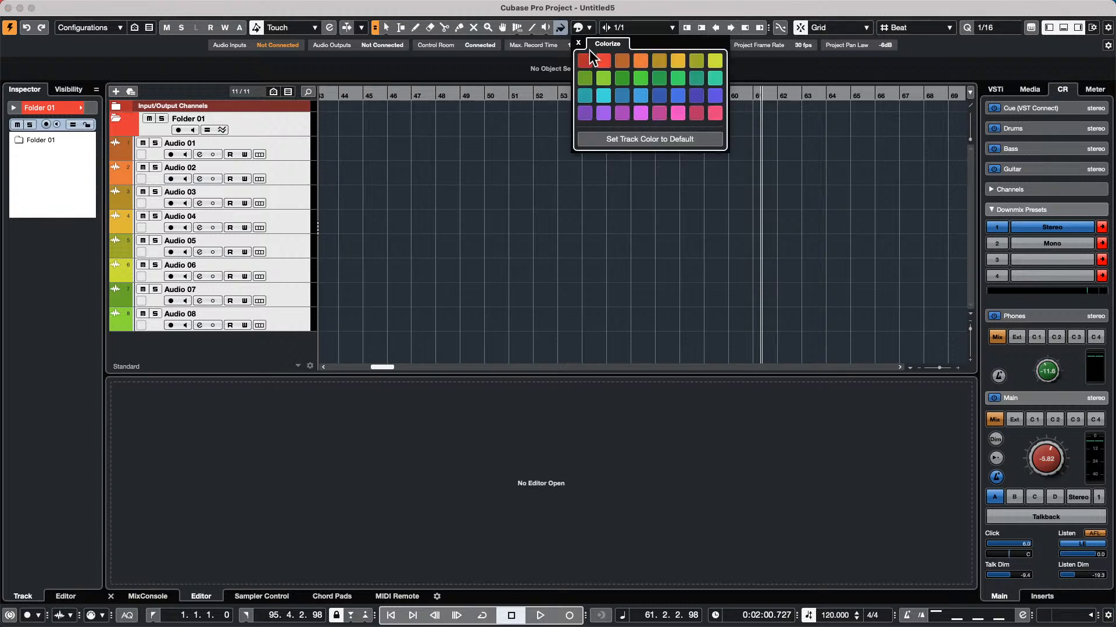
pyautogui.click(641, 78)
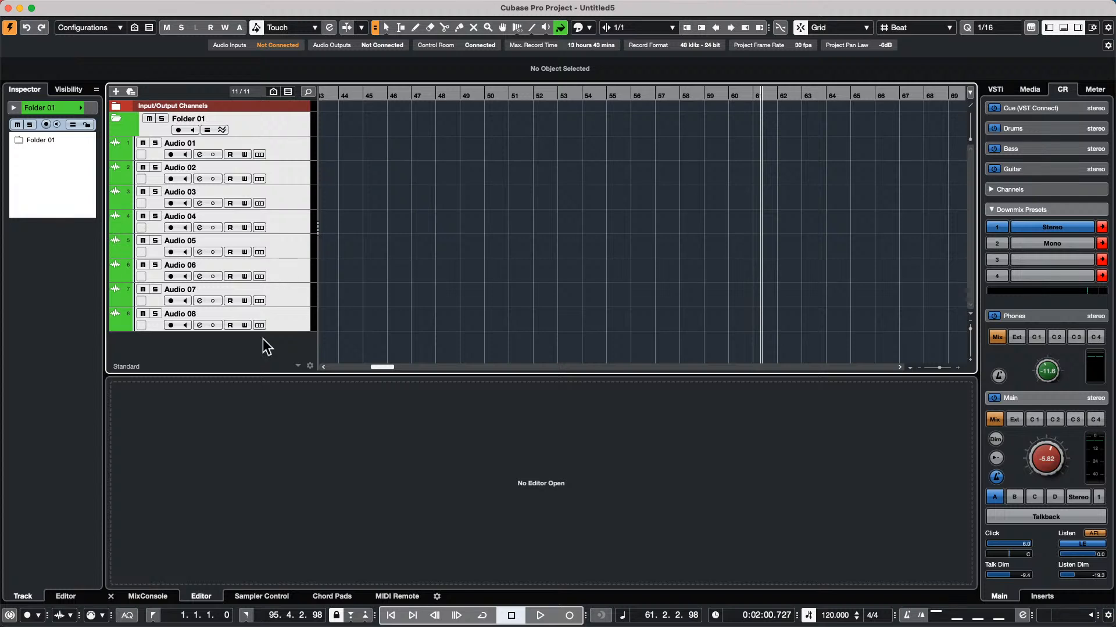
# Move the Audio 08 track above Folder 01 and colour it brownish orange
pyautogui.click(279, 327)
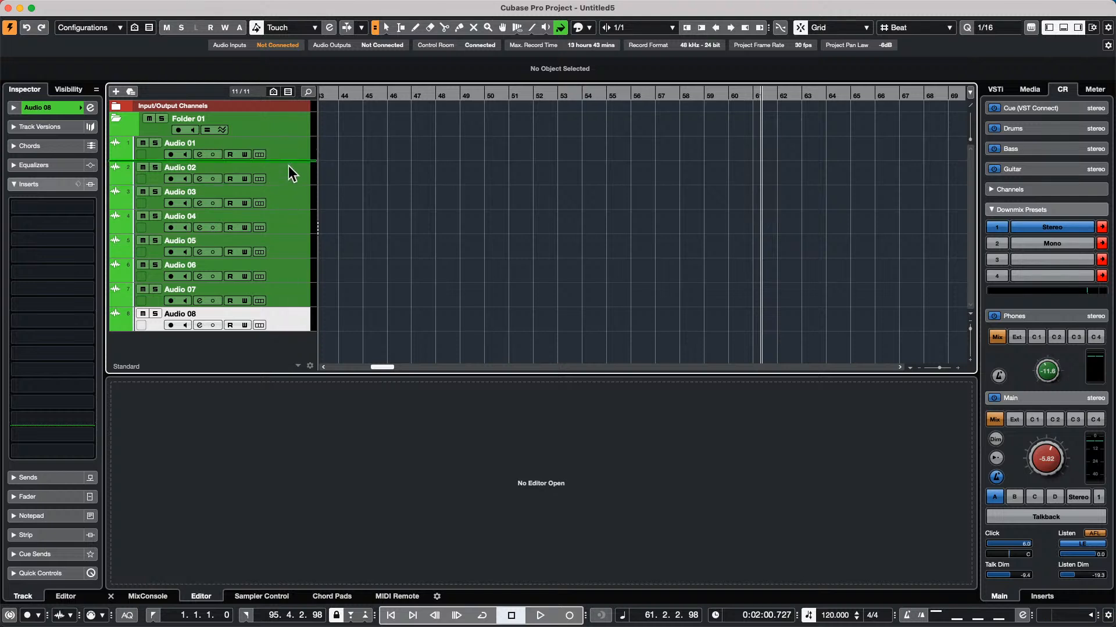
pyautogui.moveTo(278, 121); pyautogui.dragTo(278, 121)
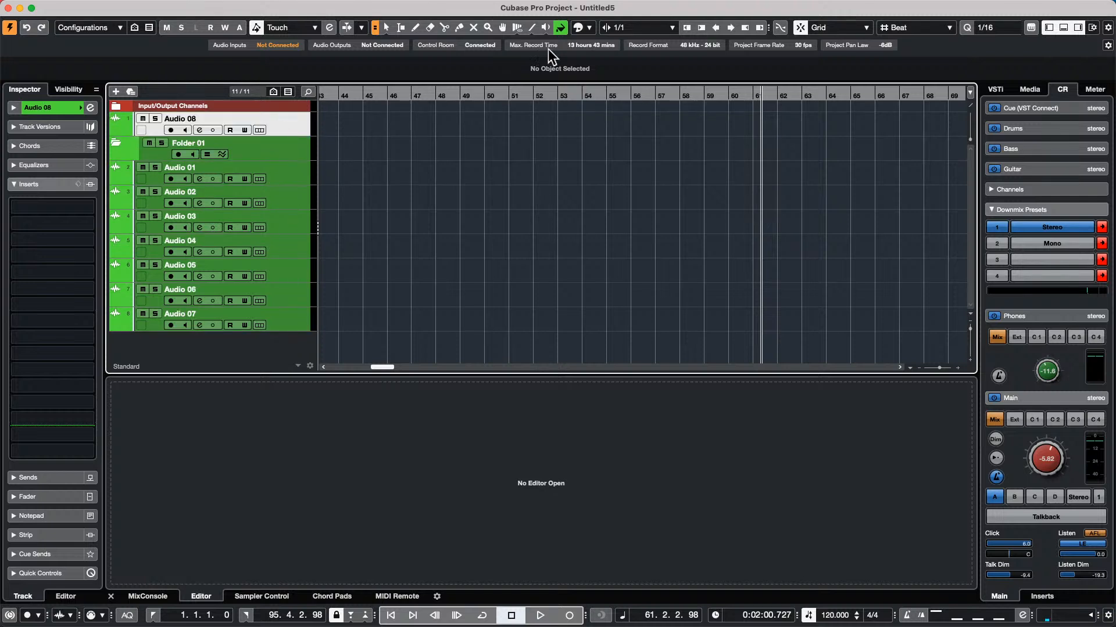
pyautogui.click(588, 27)
pyautogui.click(640, 62)
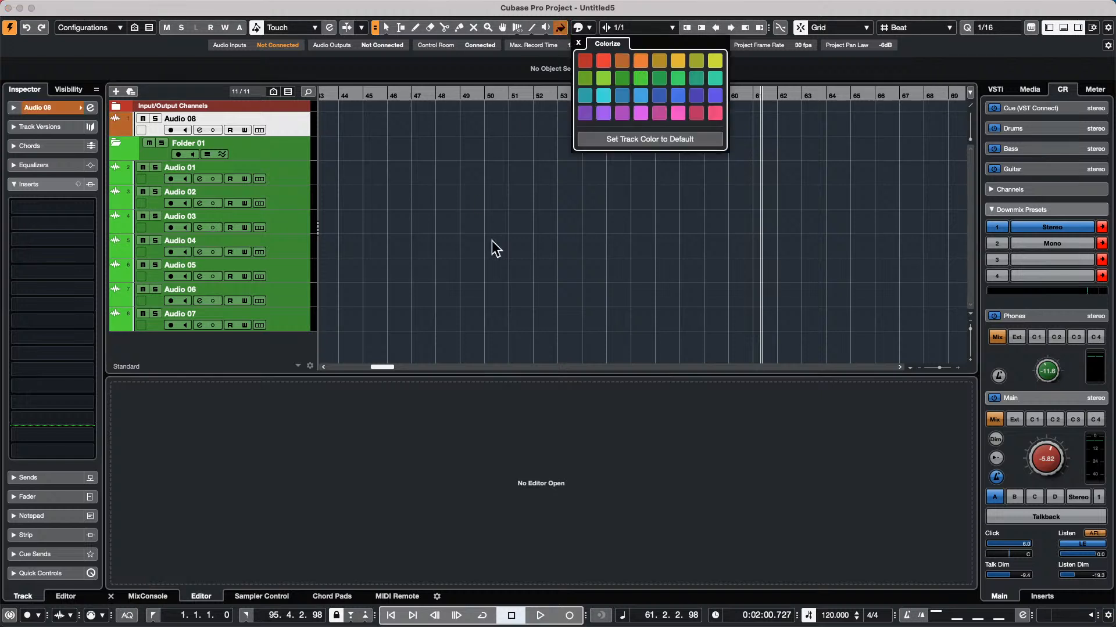
# Move Audio 08 back below Audio 07 and recolour it emerald green
pyautogui.moveTo(289, 125); pyautogui.dragTo(278, 327)
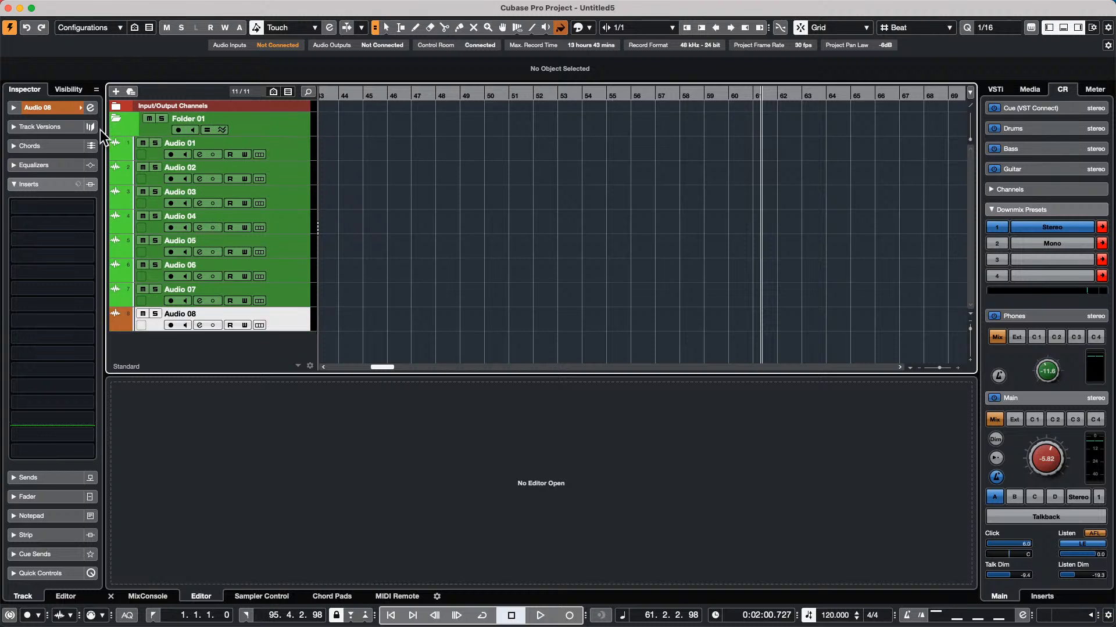
pyautogui.click(81, 107)
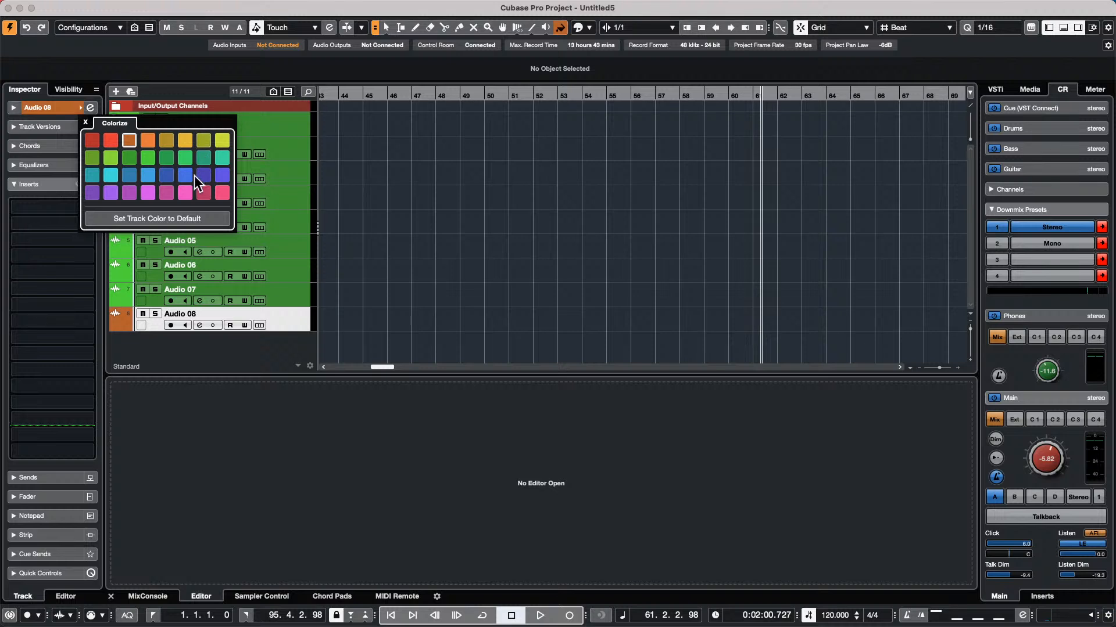
pyautogui.click(184, 157)
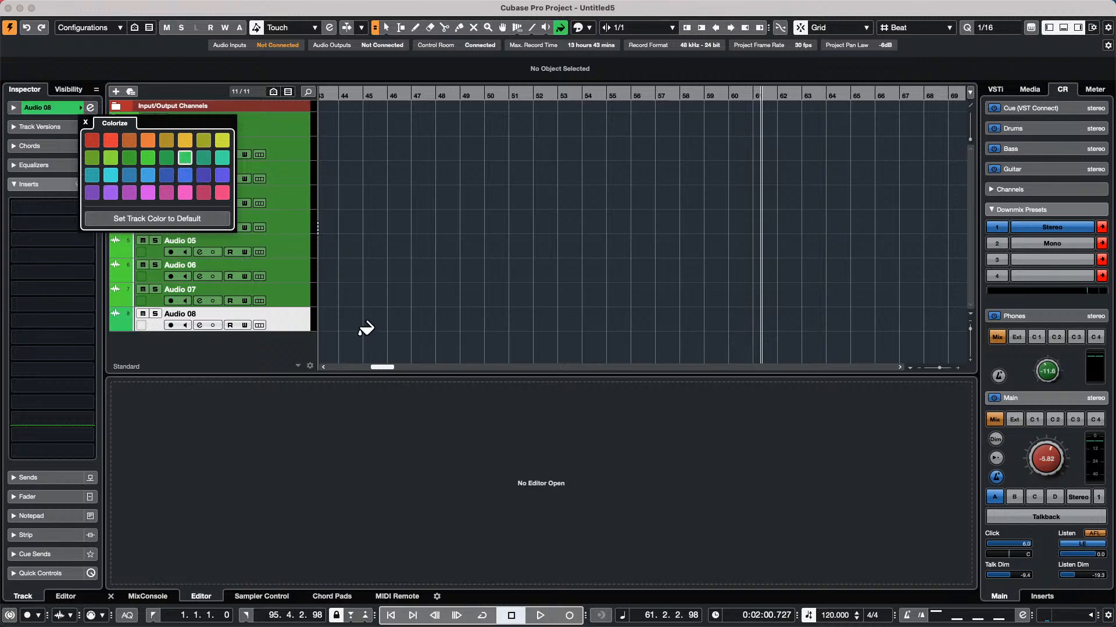
pyautogui.click(410, 297)
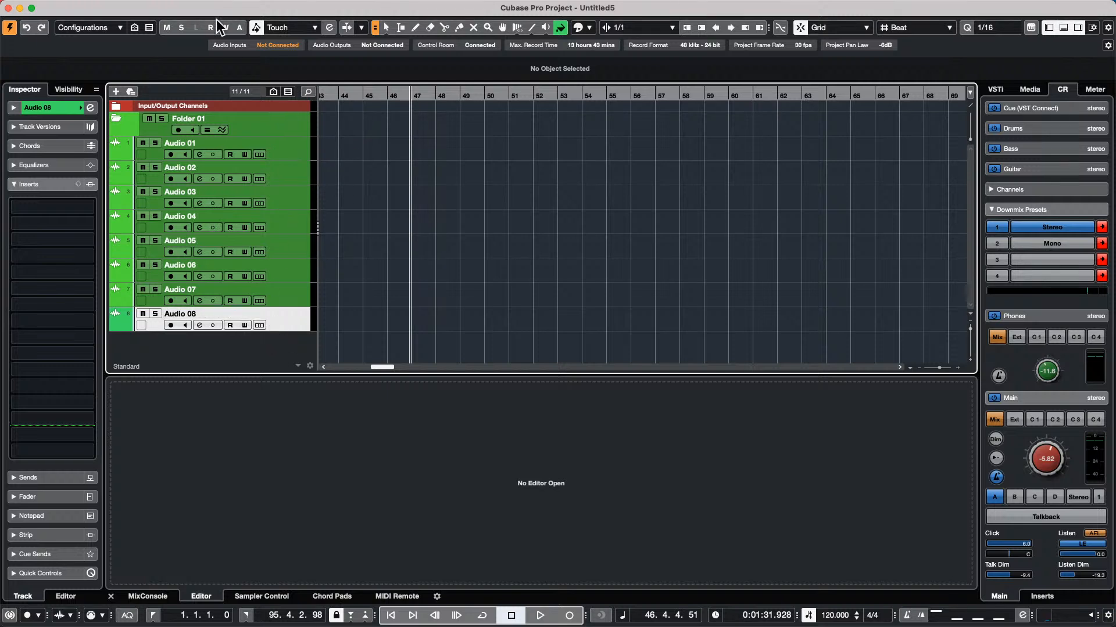
# Open the channel settings of Audio 01 and show its channel strip modules
pyautogui.click(558, 27)
pyautogui.click(285, 142)
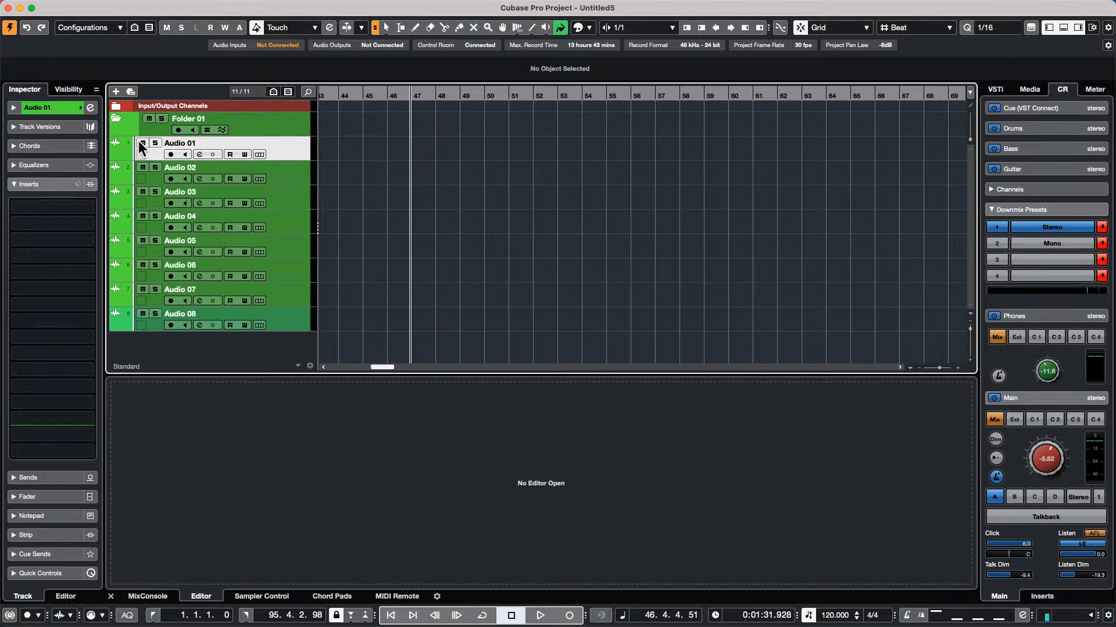
pyautogui.click(90, 107)
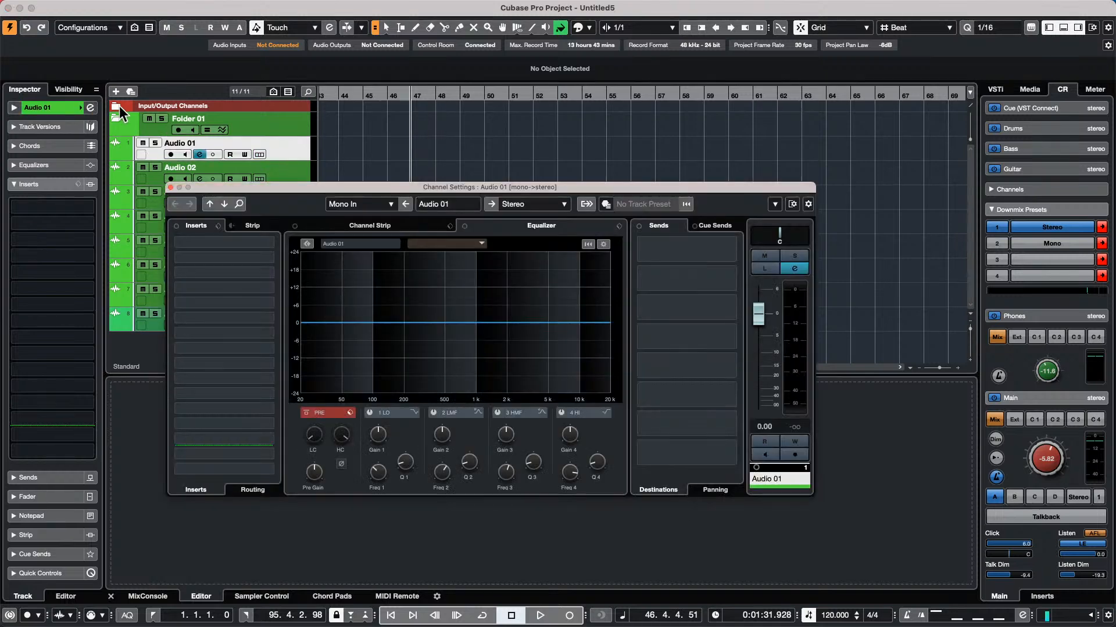
pyautogui.click(363, 226)
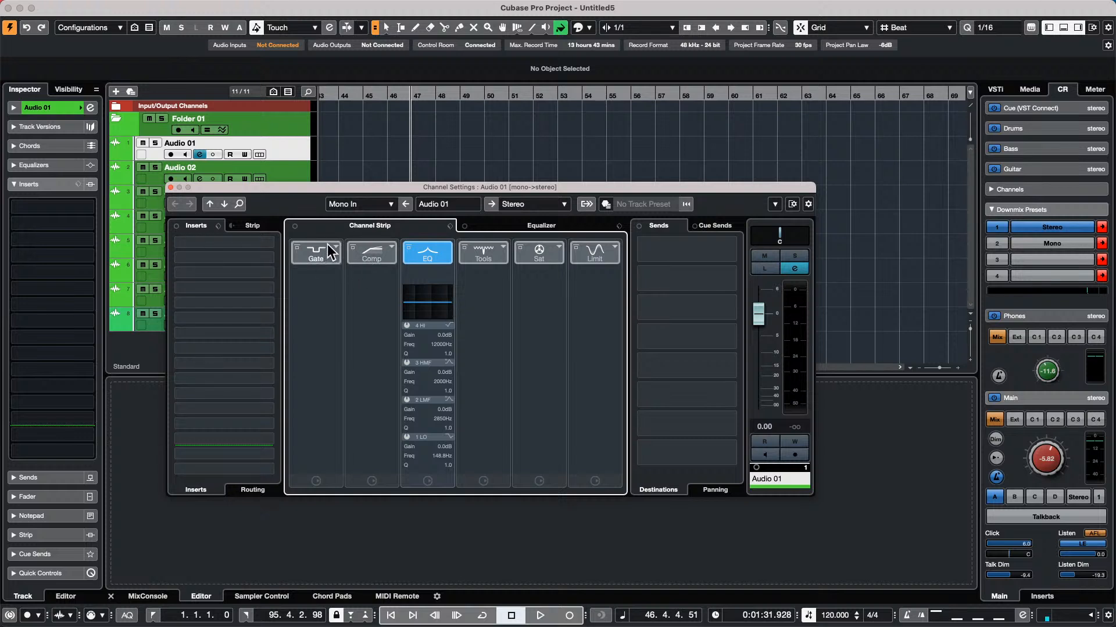
# Load the Noise Gate and the Tube Compressor into the Gate and Comp slots of Audio 01's channel strip
pyautogui.click(335, 247)
pyautogui.click(372, 272)
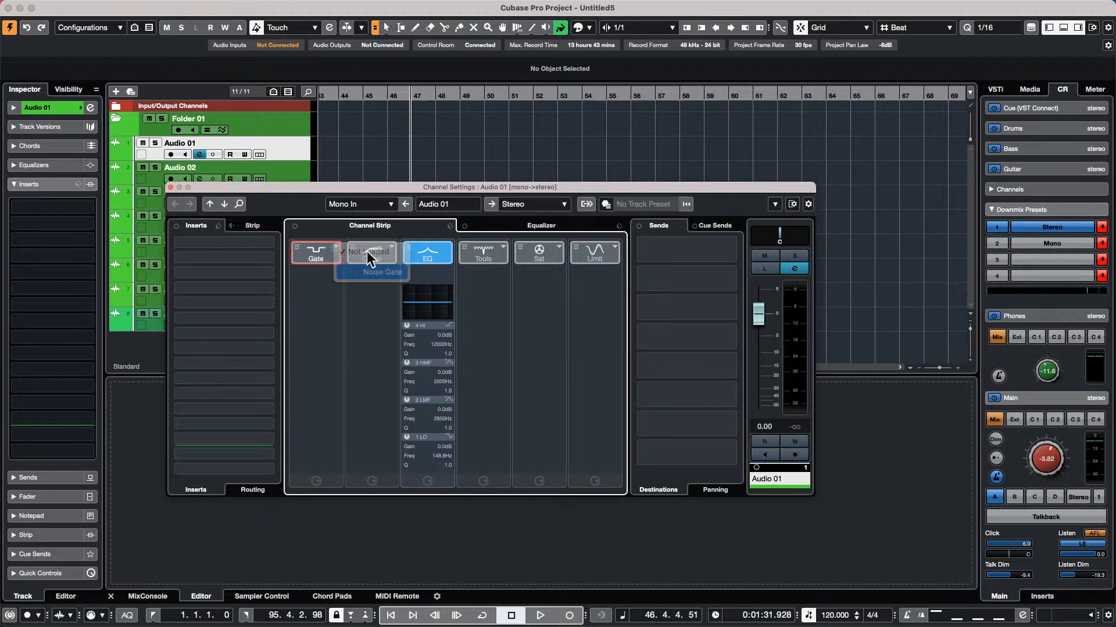
pyautogui.click(391, 249)
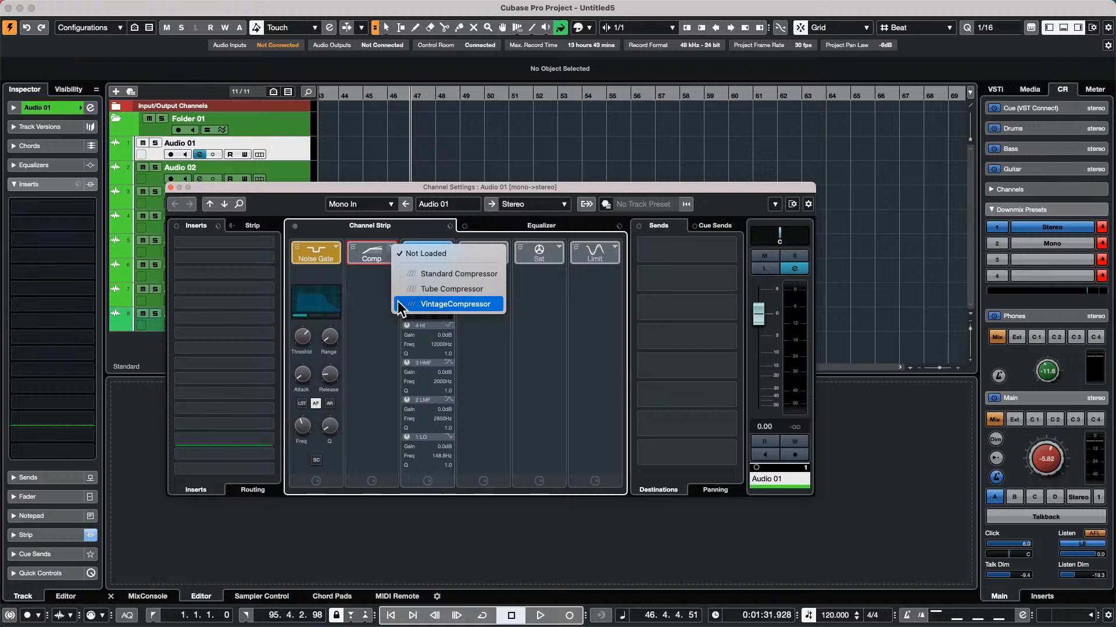
pyautogui.click(452, 288)
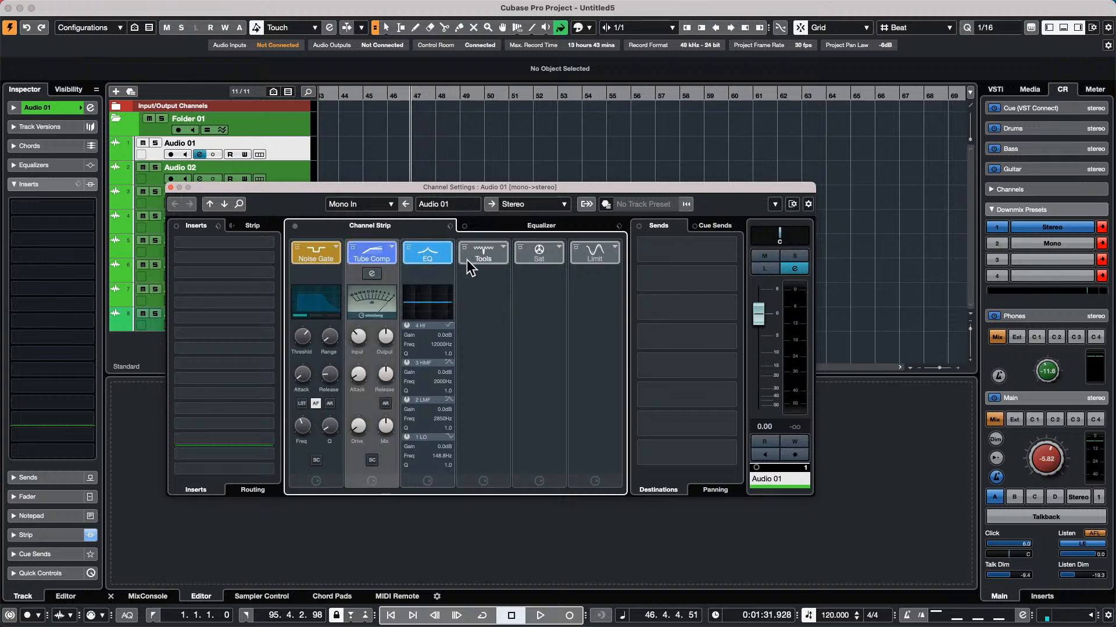
# Load the DeEsser into the Tools slot of Audio 01's channel strip
pyautogui.click(502, 248)
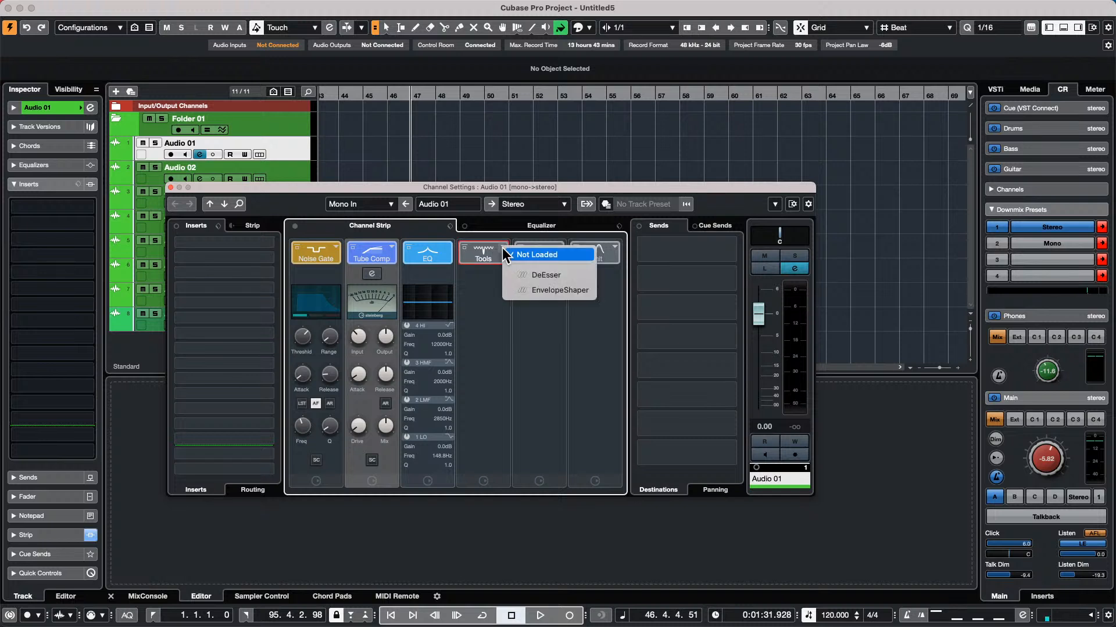
pyautogui.click(545, 274)
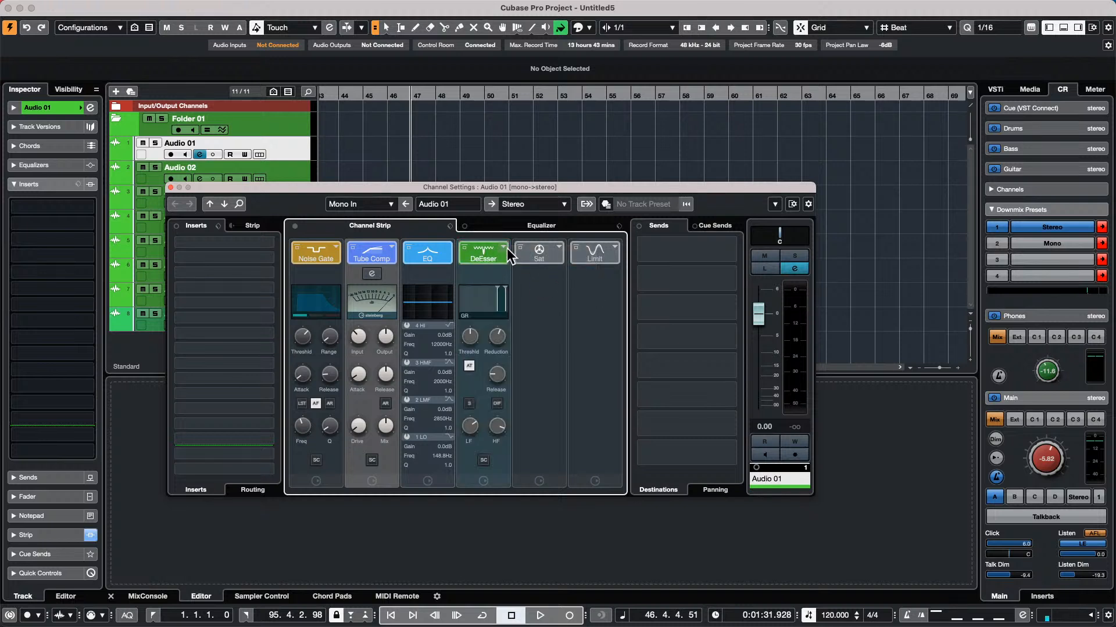
pyautogui.click(503, 249)
pyautogui.click(549, 304)
# Load Magneto II into the Sat slot and the Maximizer into the Limit slot of Audio 01's channel strip
pyautogui.click(557, 246)
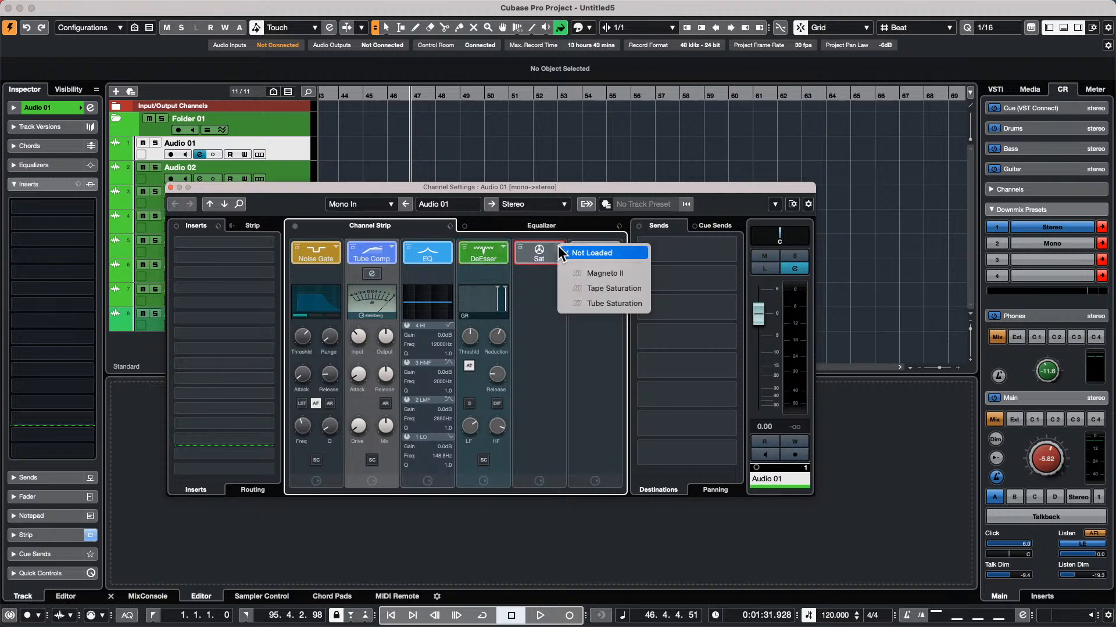
pyautogui.click(594, 273)
pyautogui.click(613, 248)
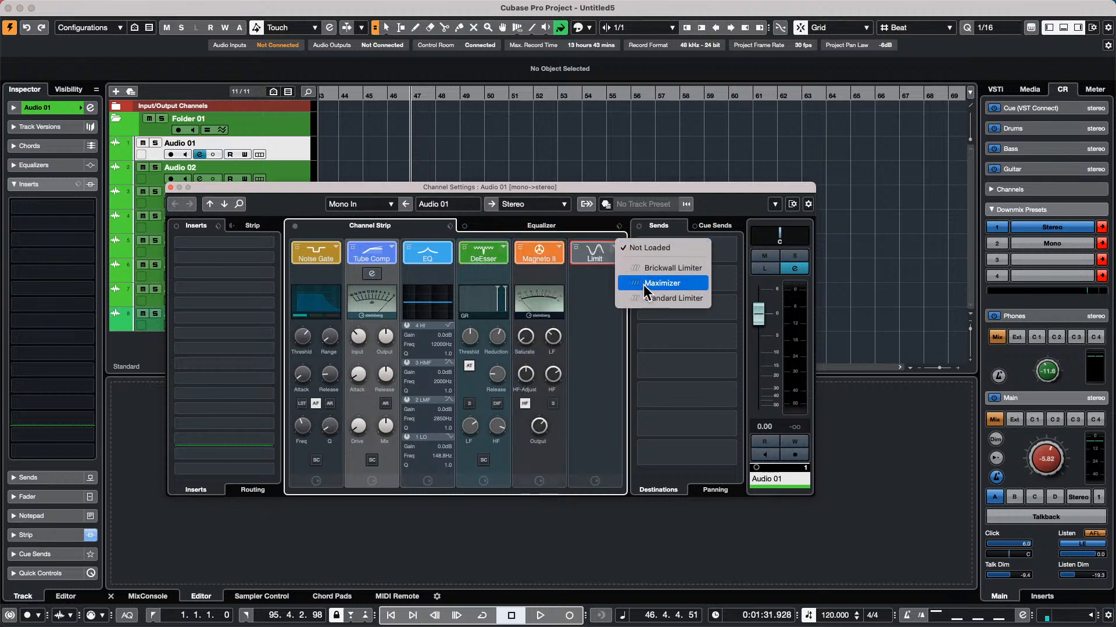
pyautogui.click(677, 281)
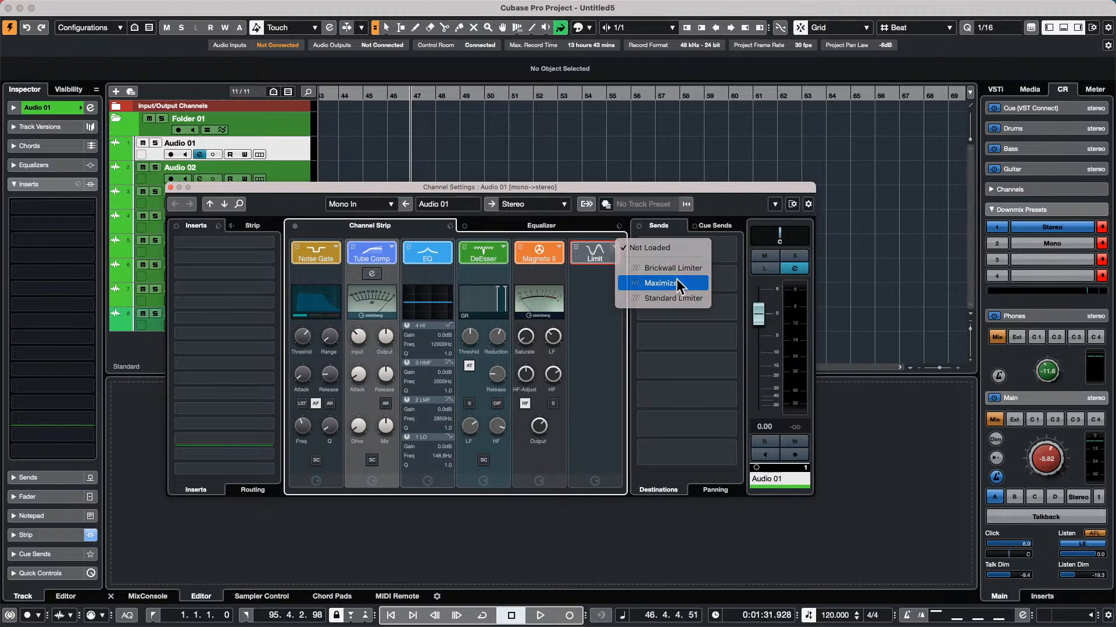
# Reorder Audio 01's strip modules so the Maximizer and DeEsser come before the EQ, and close the channel settings
pyautogui.moveTo(600, 252); pyautogui.dragTo(451, 234)
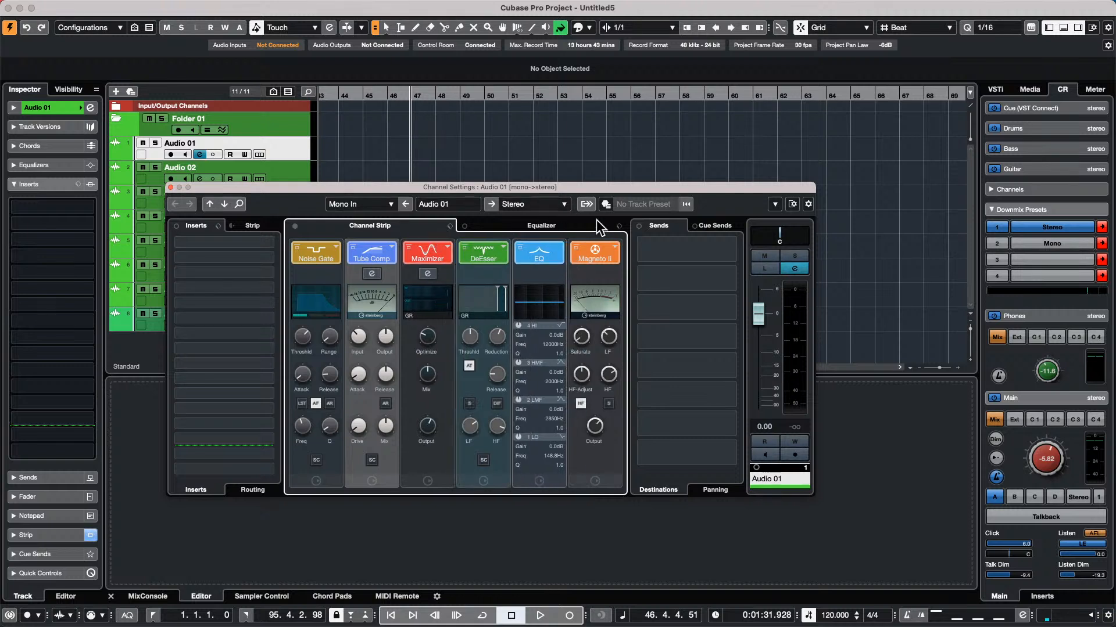
pyautogui.click(619, 225)
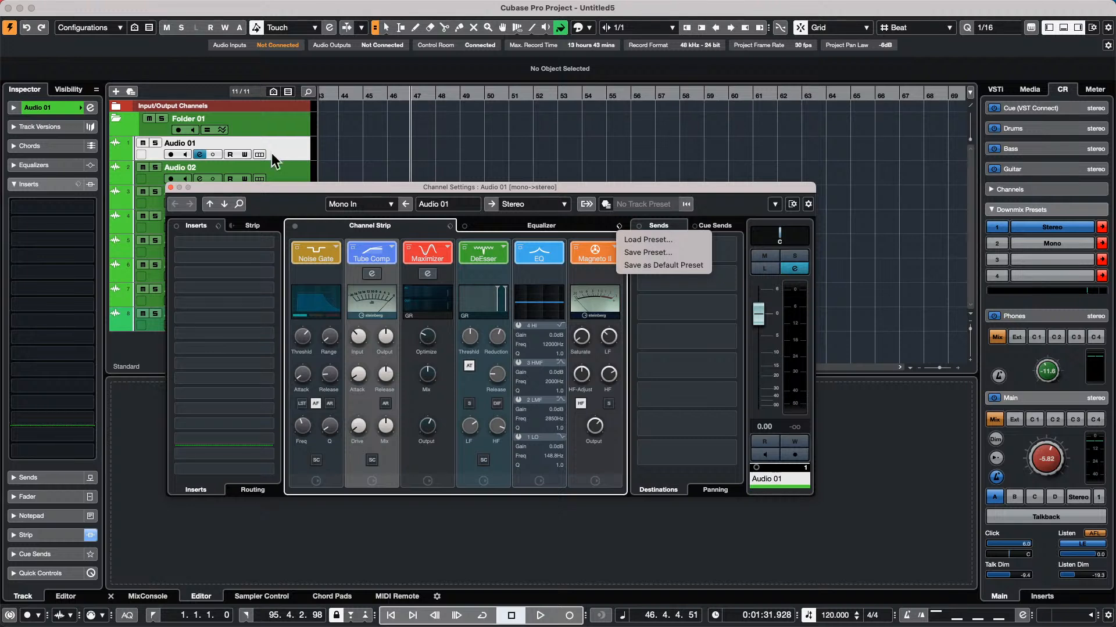
pyautogui.click(170, 187)
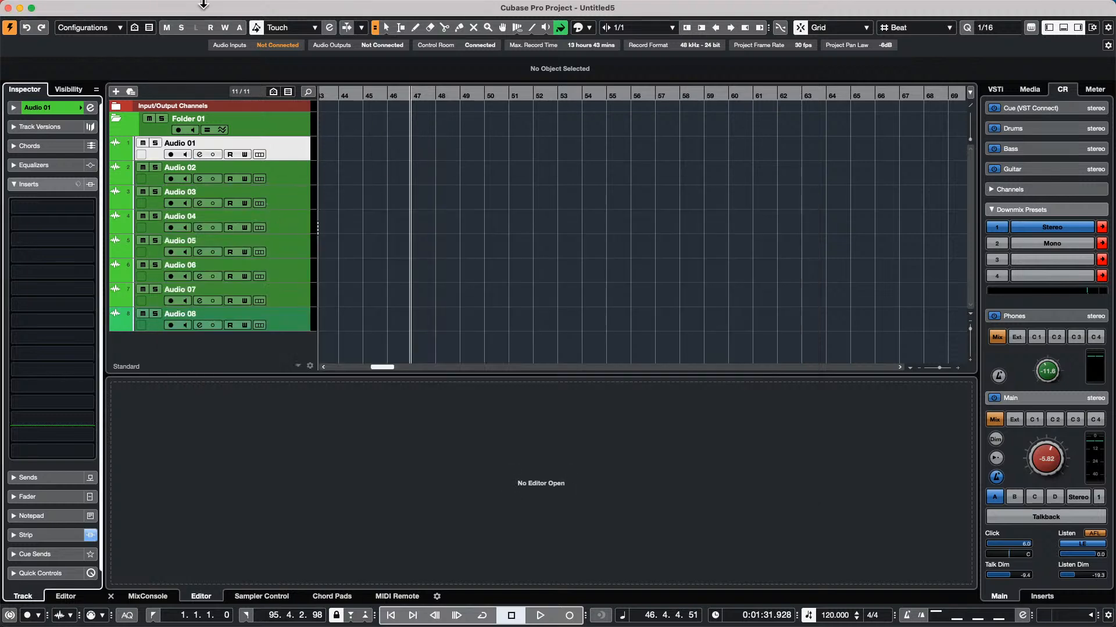
# Open the recent project jump off.cpr and make it the active project
pyautogui.click(80, 7)
pyautogui.moveTo(122, 254)
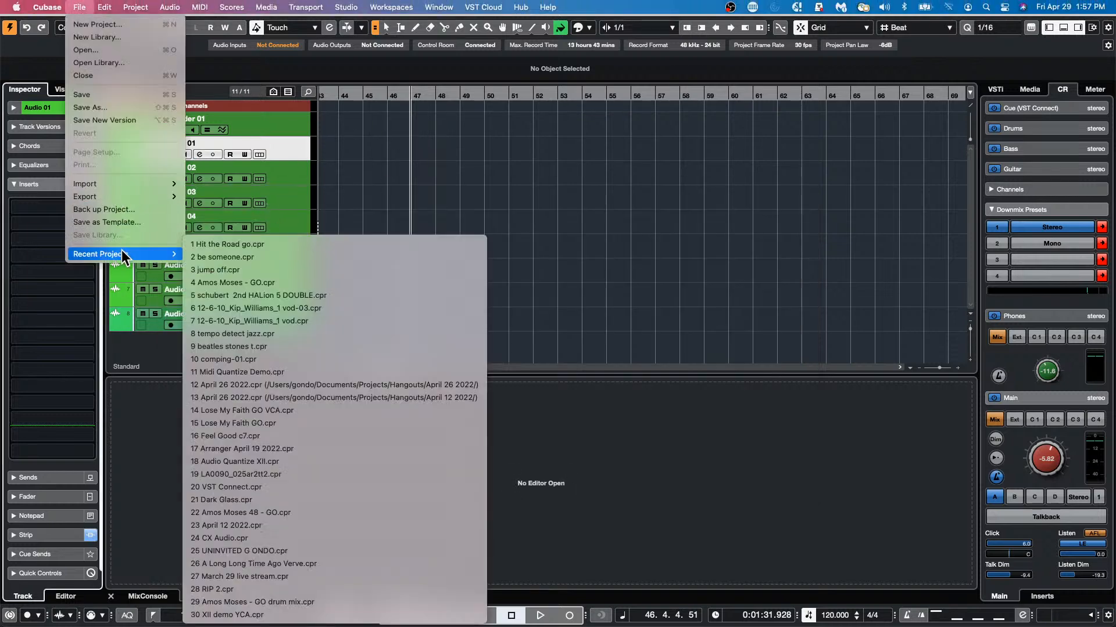
pyautogui.click(301, 274)
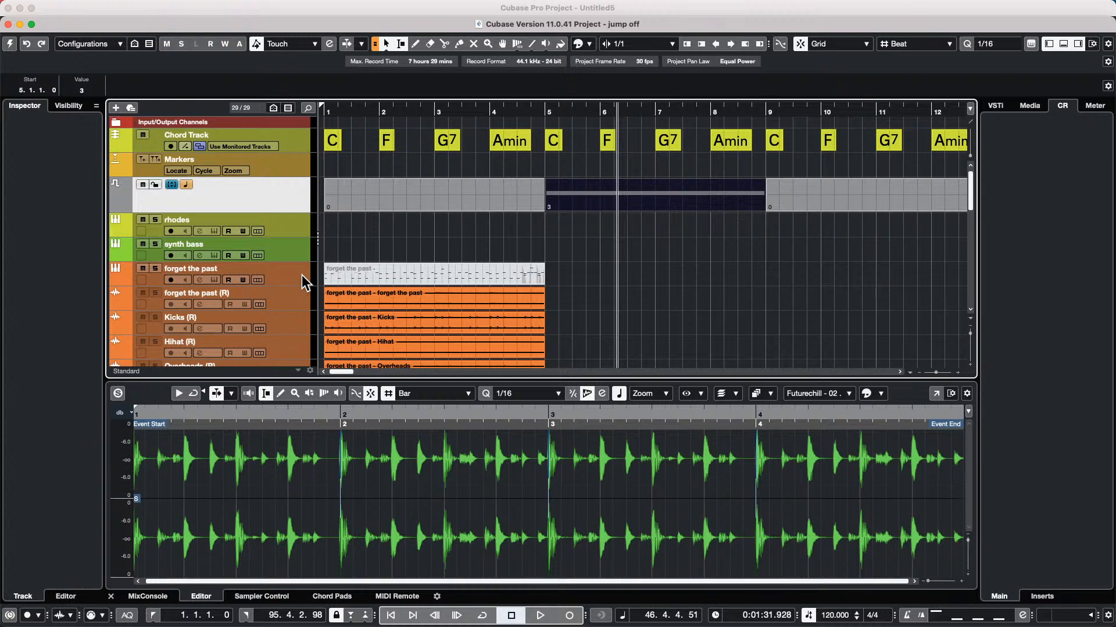
pyautogui.click(9, 44)
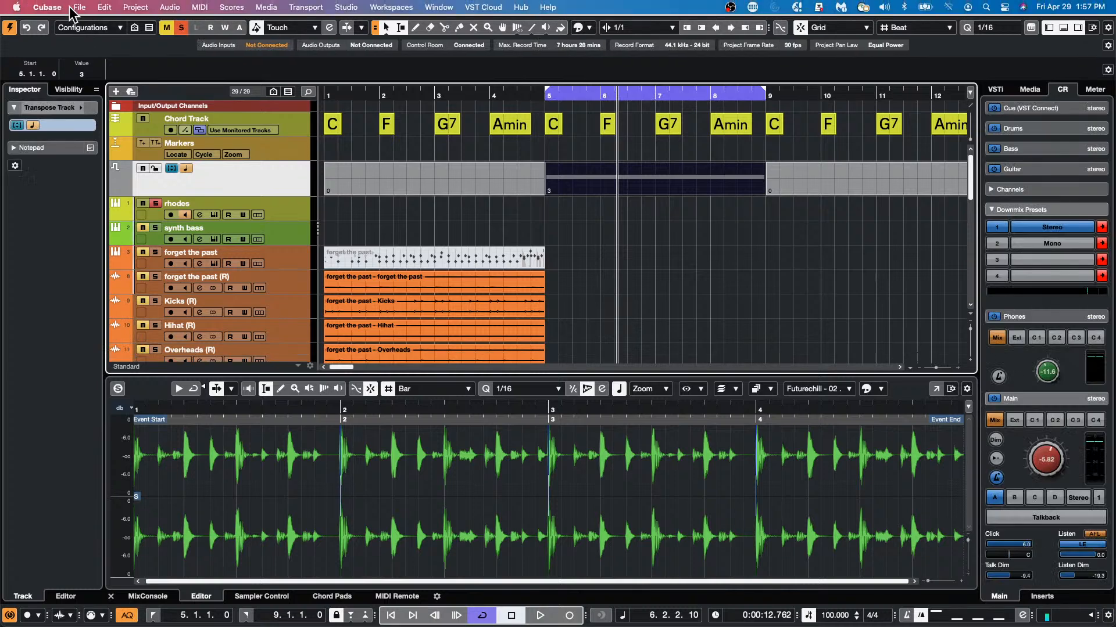
# Revert the jump off project to its previously saved version and delete the files recorded and created since that save
pyautogui.click(73, 8)
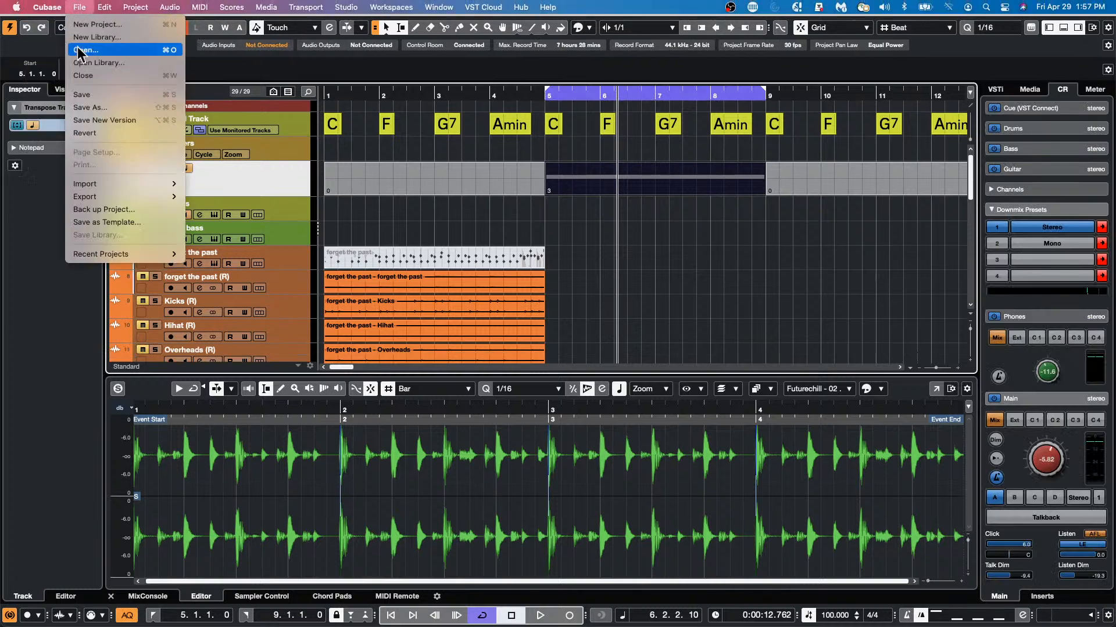
pyautogui.click(114, 133)
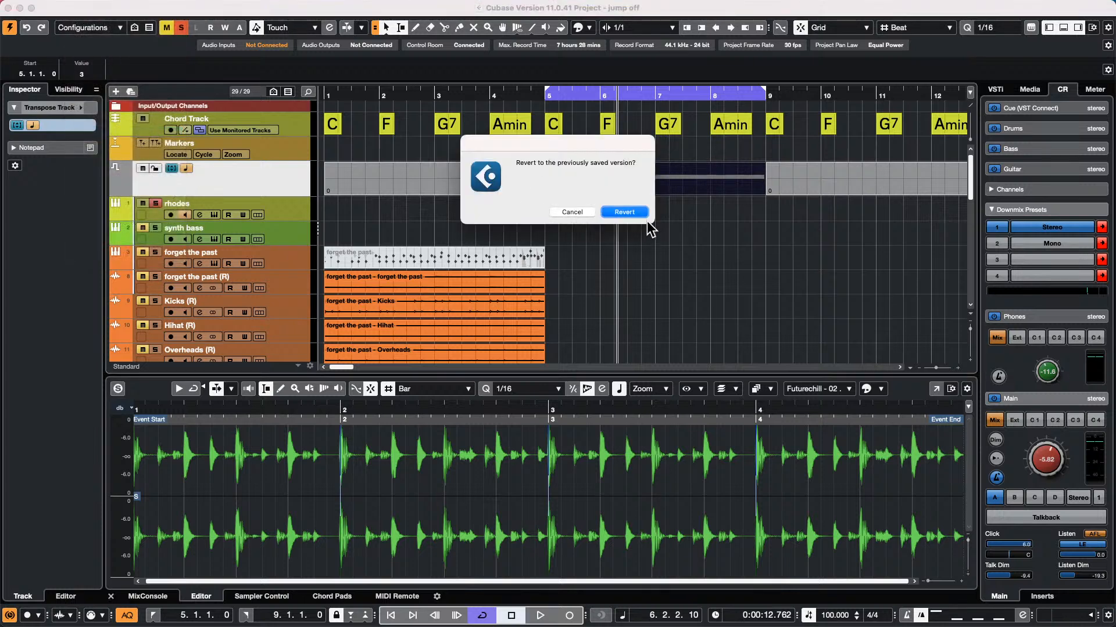
pyautogui.click(634, 213)
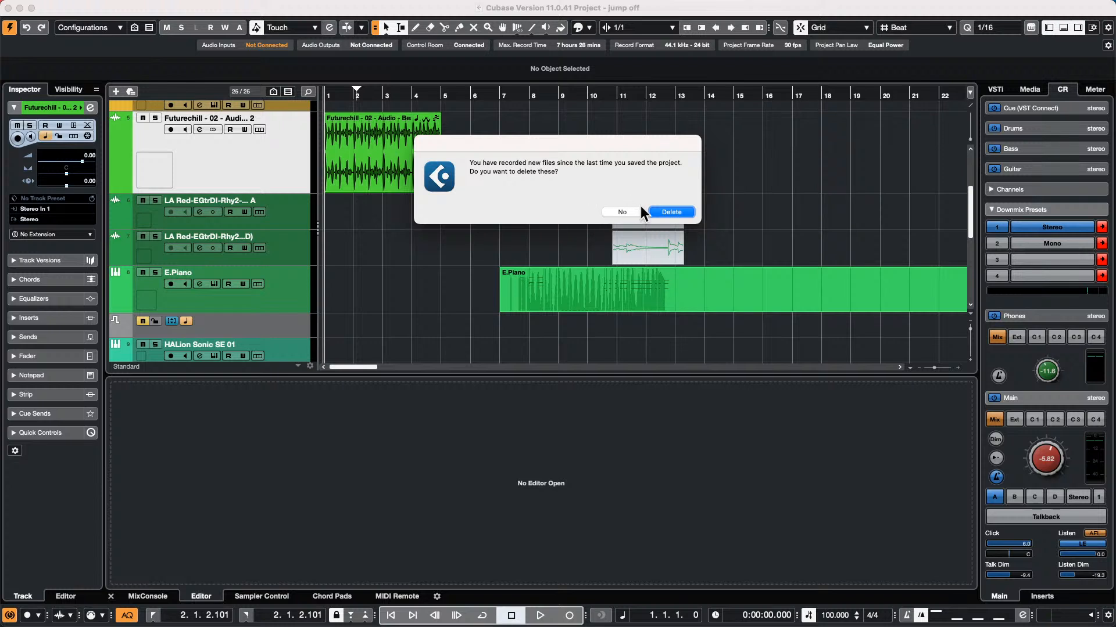
pyautogui.click(674, 219)
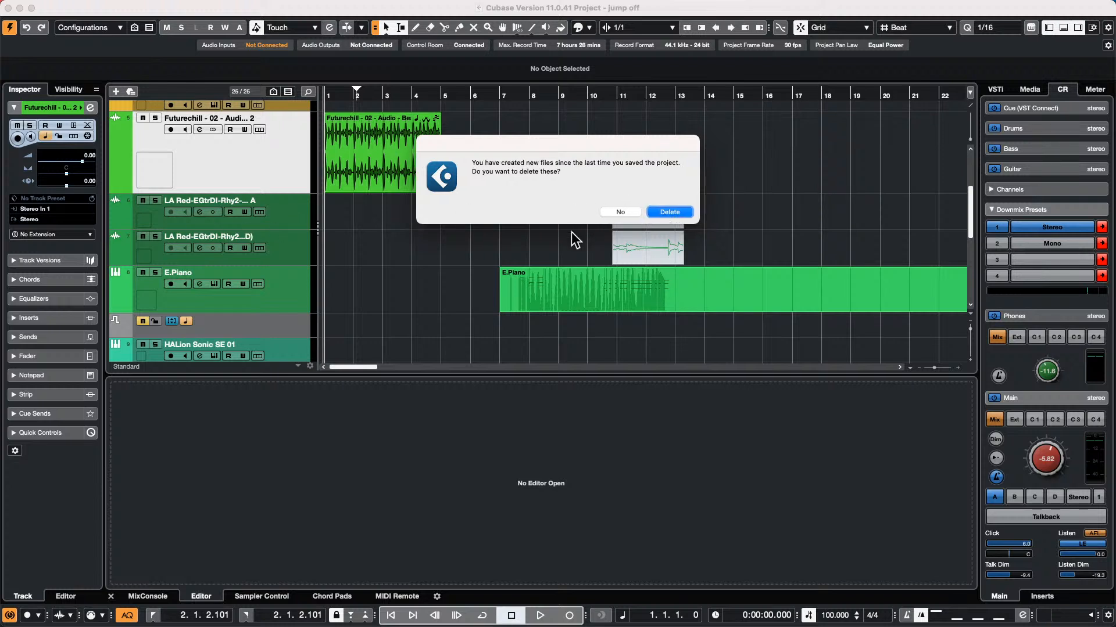
pyautogui.click(674, 218)
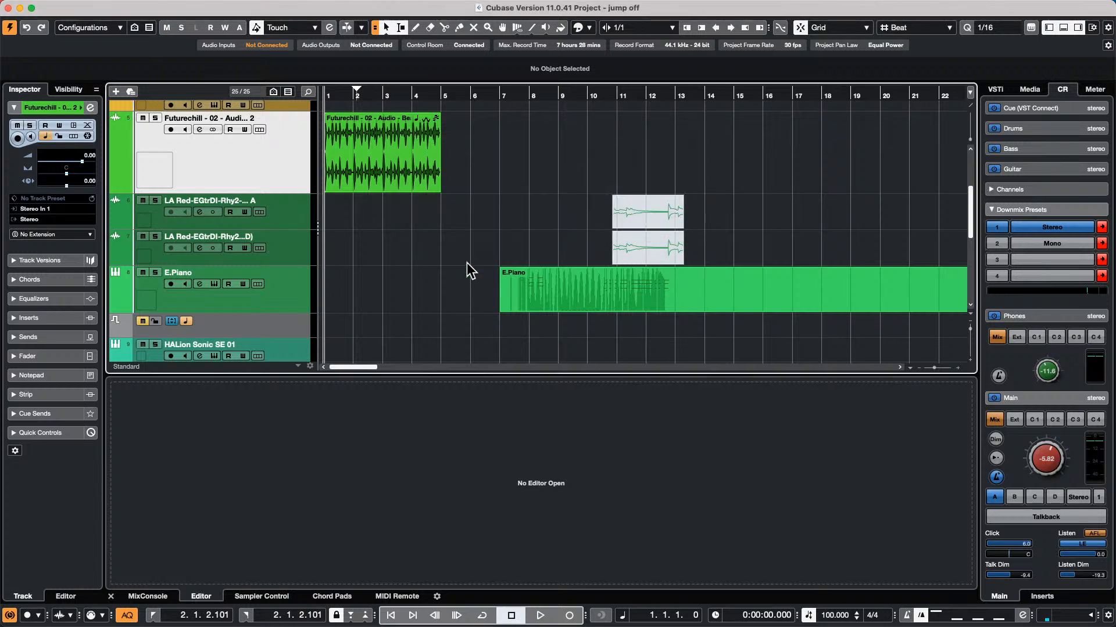
# Open the Groove Agent SE instrument of the forget the past track and audition the toms on its kit's Edit page
pyautogui.scroll(5, 417, 254)
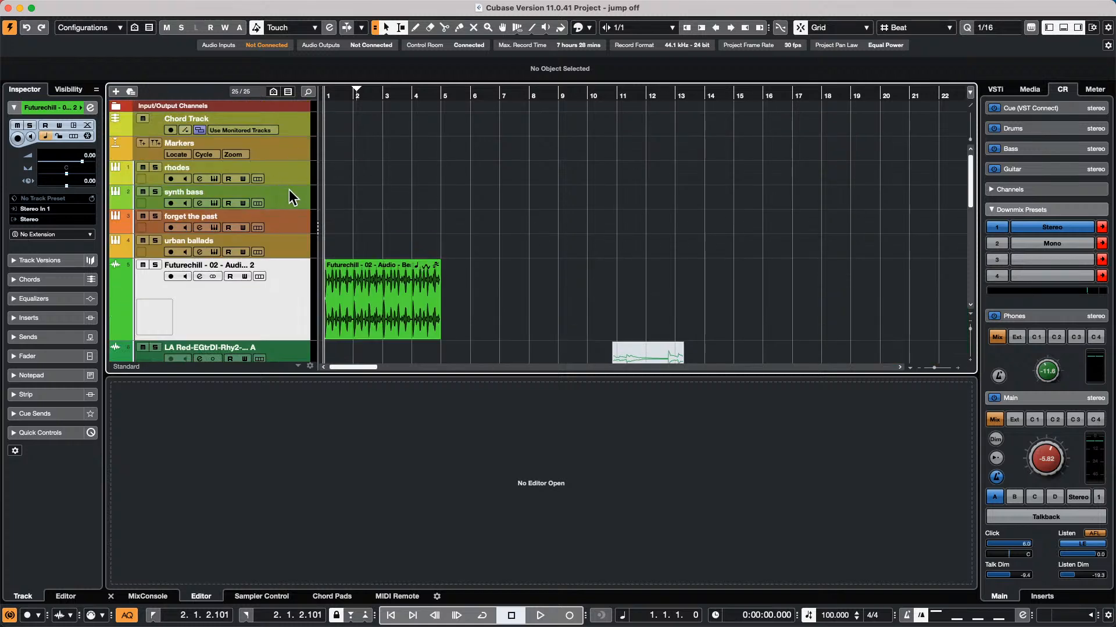
pyautogui.click(258, 221)
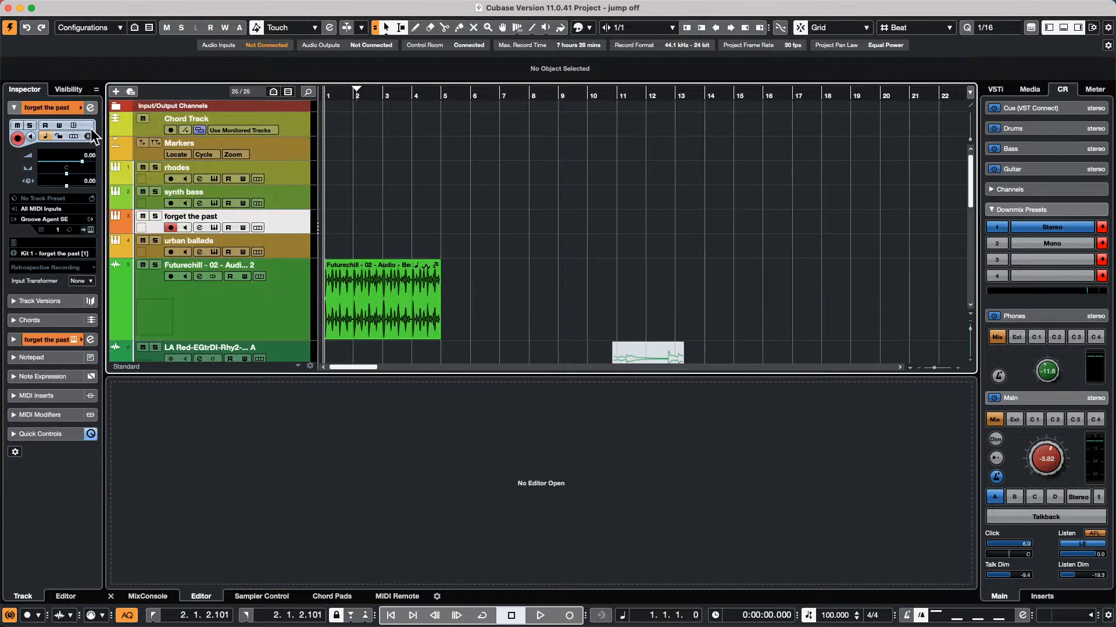
pyautogui.click(91, 231)
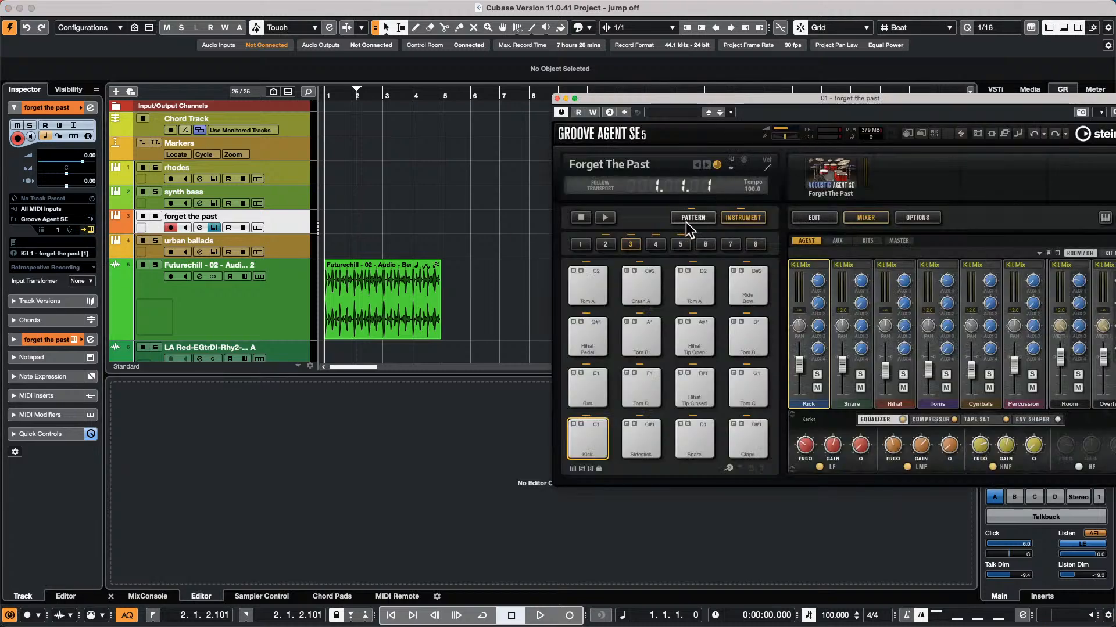
pyautogui.click(815, 219)
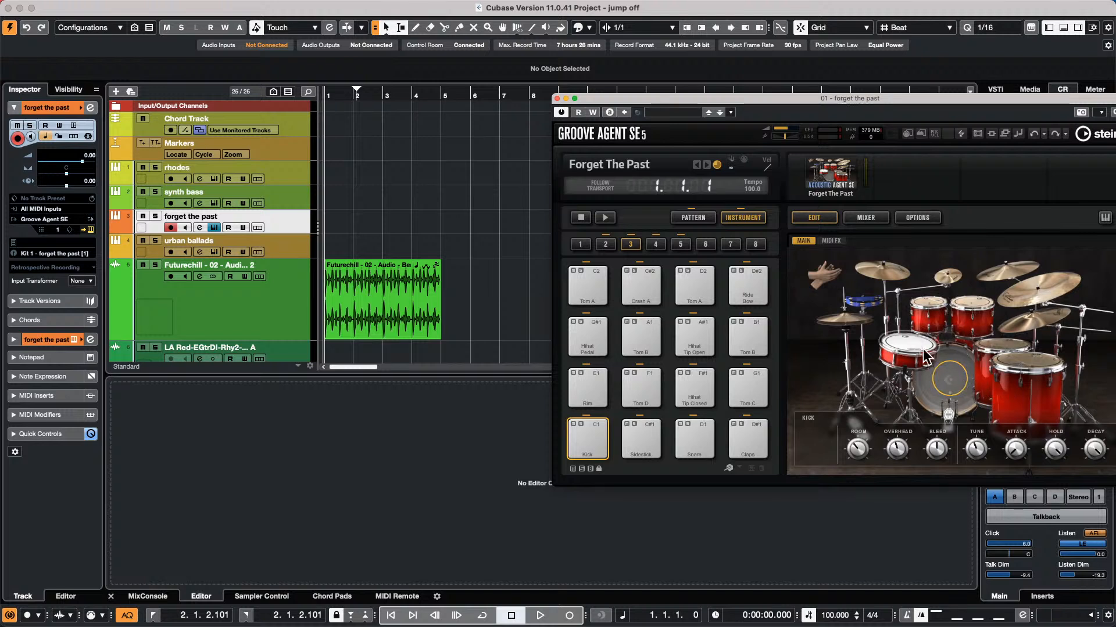
pyautogui.click(951, 311)
pyautogui.click(965, 312)
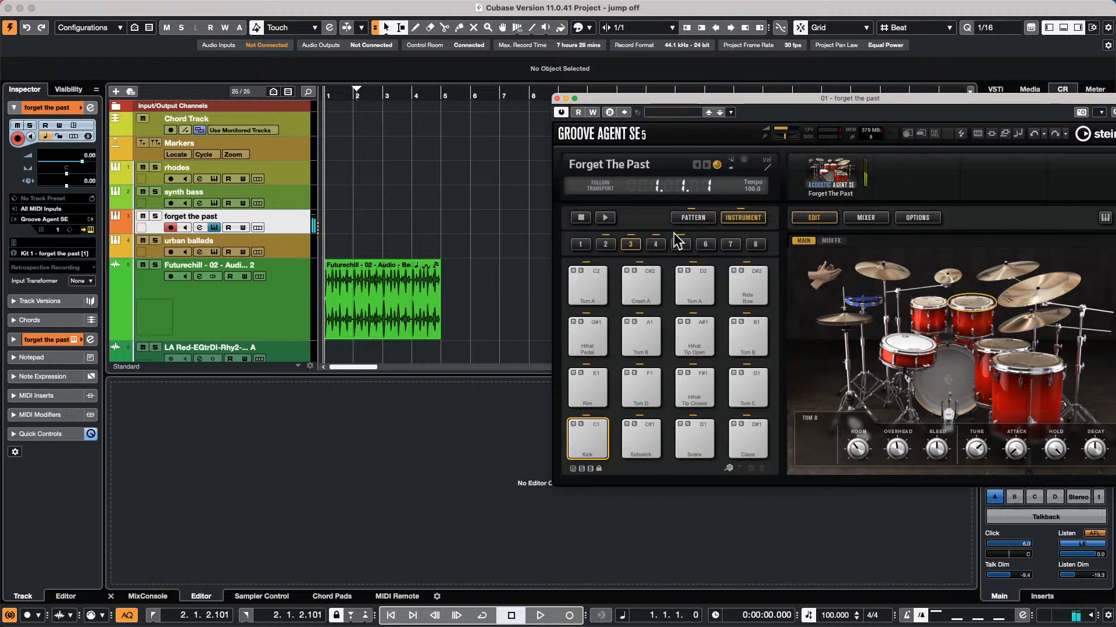
# Open the Groove Agent SE instrument of the urban ballads track and pan its Snare 2 pad to about L12
pyautogui.click(289, 249)
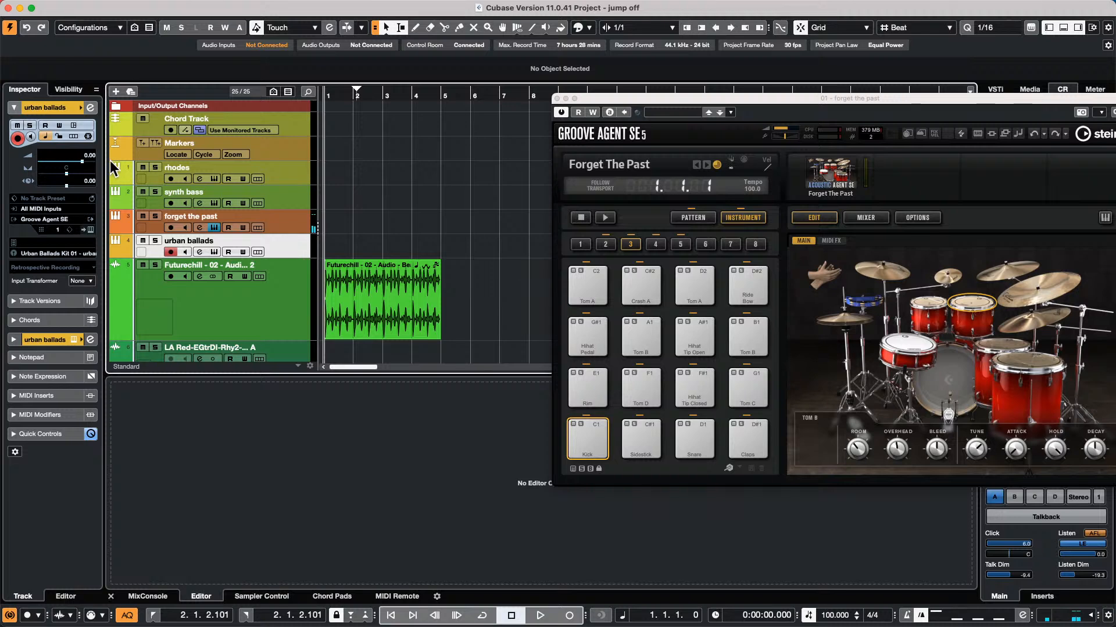
pyautogui.click(89, 230)
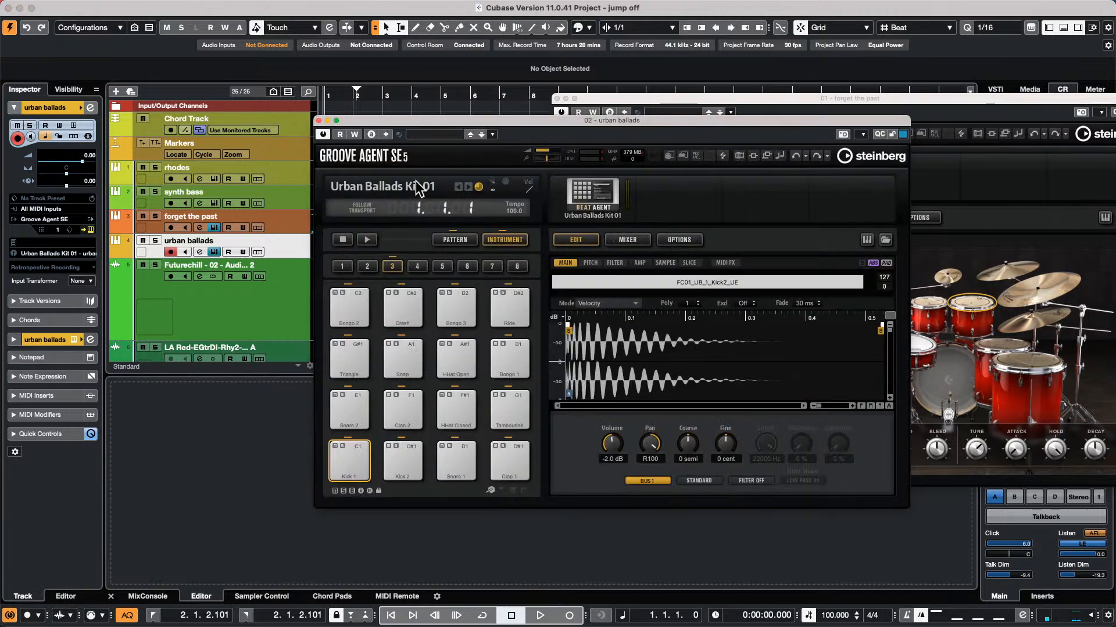
pyautogui.click(357, 408)
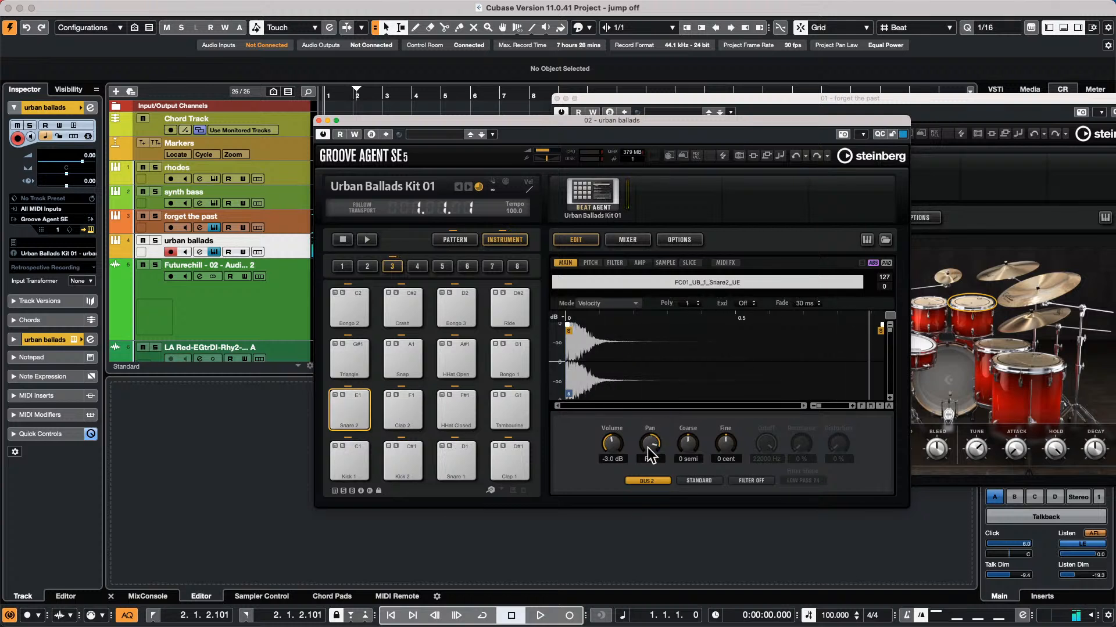
pyautogui.moveTo(651, 447); pyautogui.dragTo(643, 498)
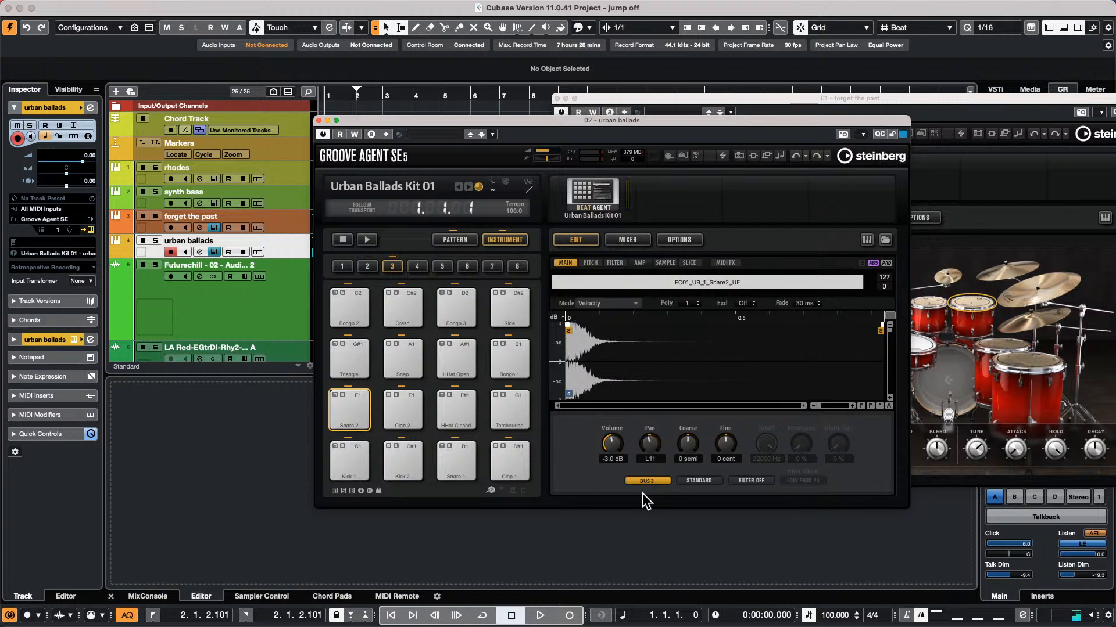
# Pan the Kick 1 pad of Urban Ballads Kit 01 to R2 and the Kick 2 pad to R4
pyautogui.click(350, 462)
pyautogui.moveTo(649, 445); pyautogui.dragTo(660, 386)
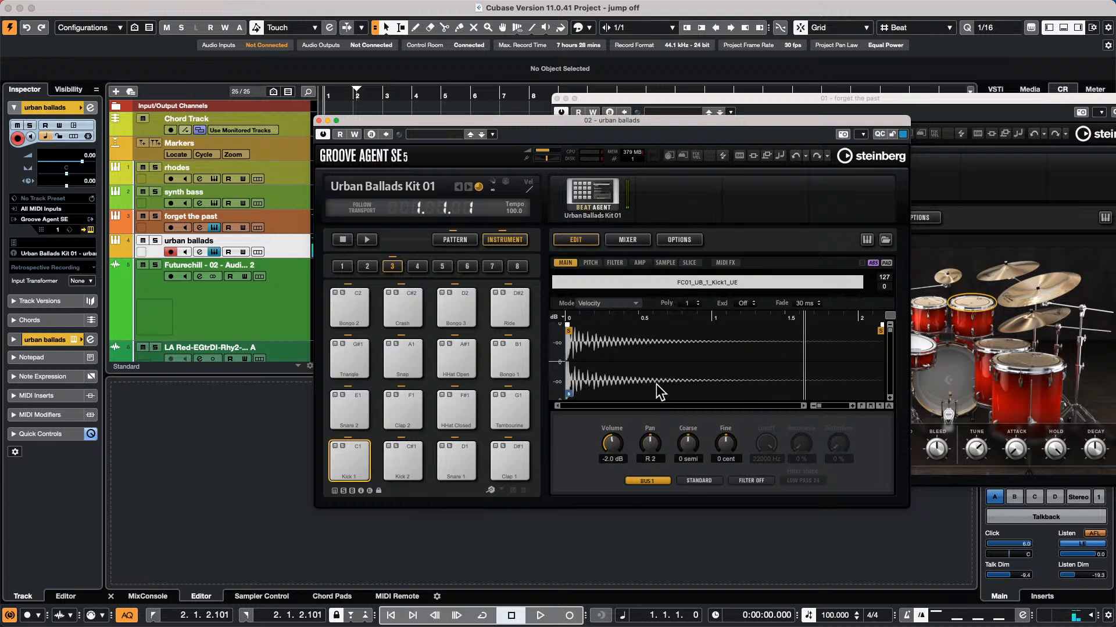
pyautogui.click(356, 466)
pyautogui.click(390, 464)
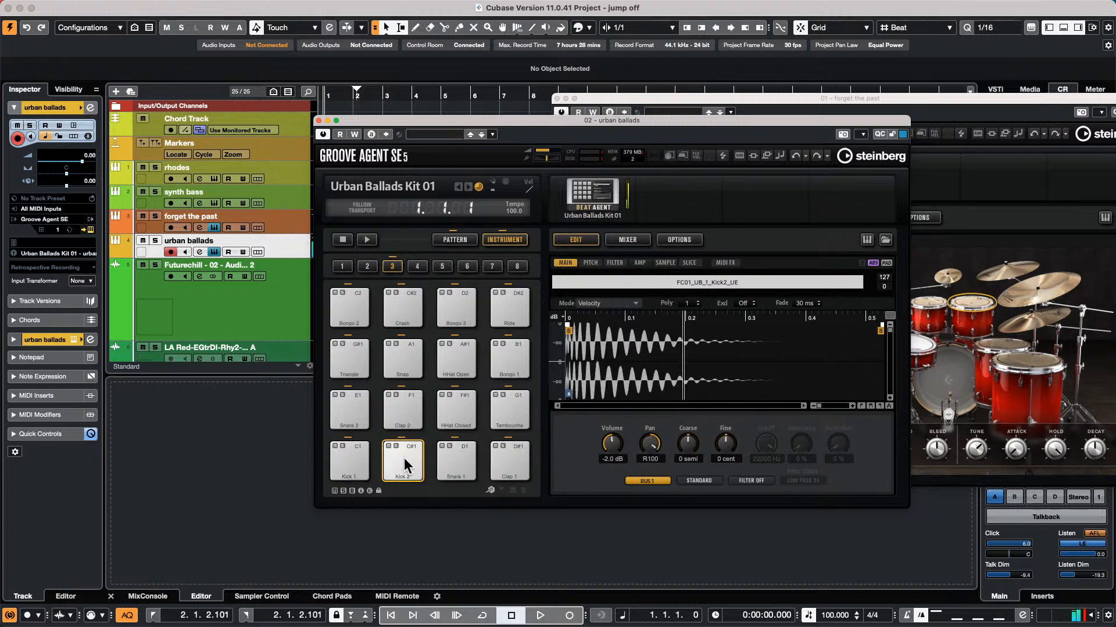
pyautogui.moveTo(650, 463); pyautogui.dragTo(651, 494)
# Audition the Snare 1, HiHat Closed, Clap 2, Snare 2 and Kick 1 pads of Urban Ballads Kit 01
pyautogui.click(456, 458)
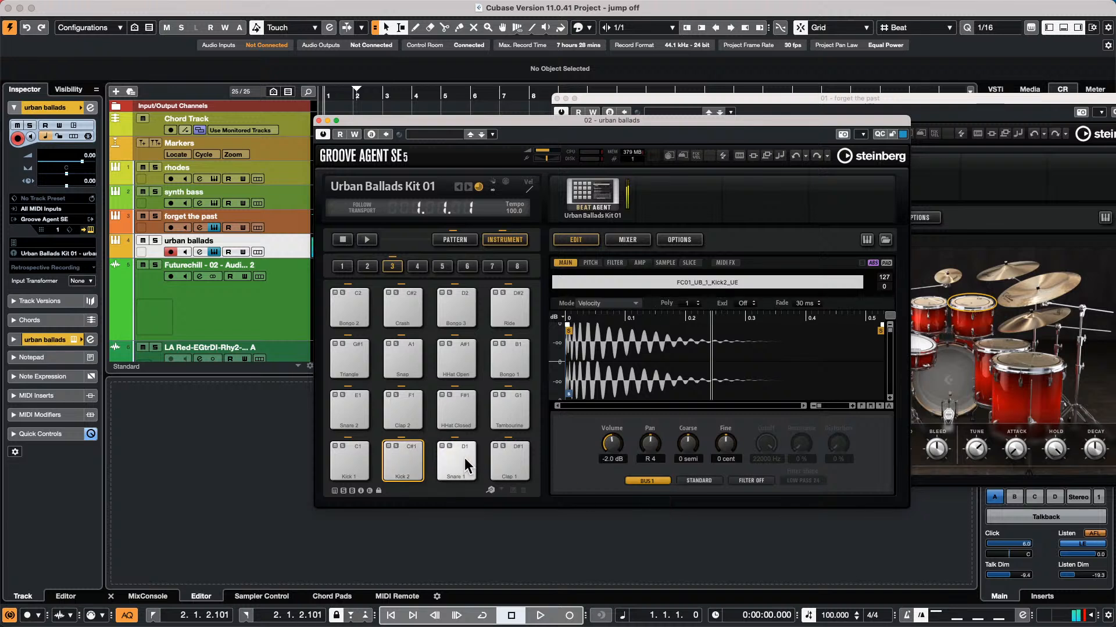
pyautogui.click(460, 426)
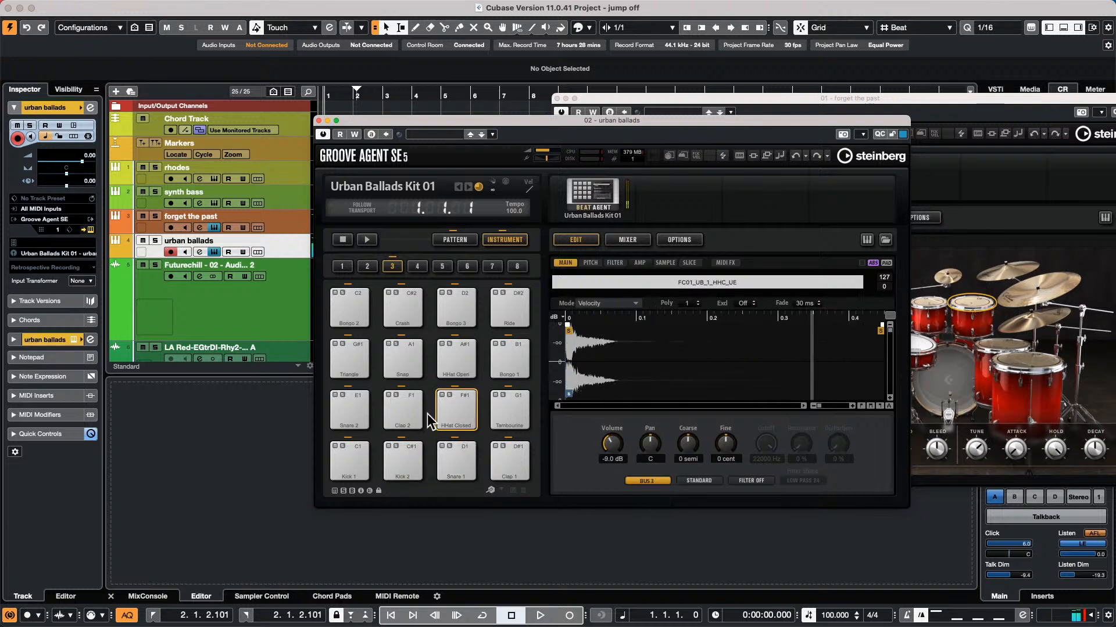
pyautogui.click(402, 410)
pyautogui.click(341, 407)
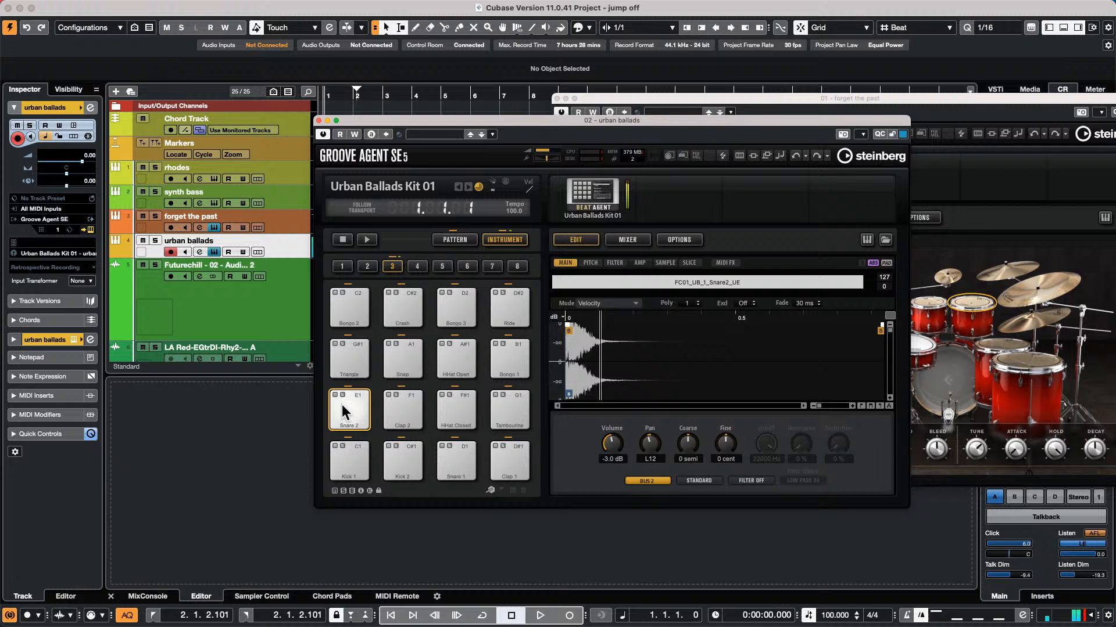
pyautogui.click(347, 462)
# Show the mixer of Urban Ballads Kit 01 and arrange the two Groove Agent SE windows side by side
pyautogui.click(633, 241)
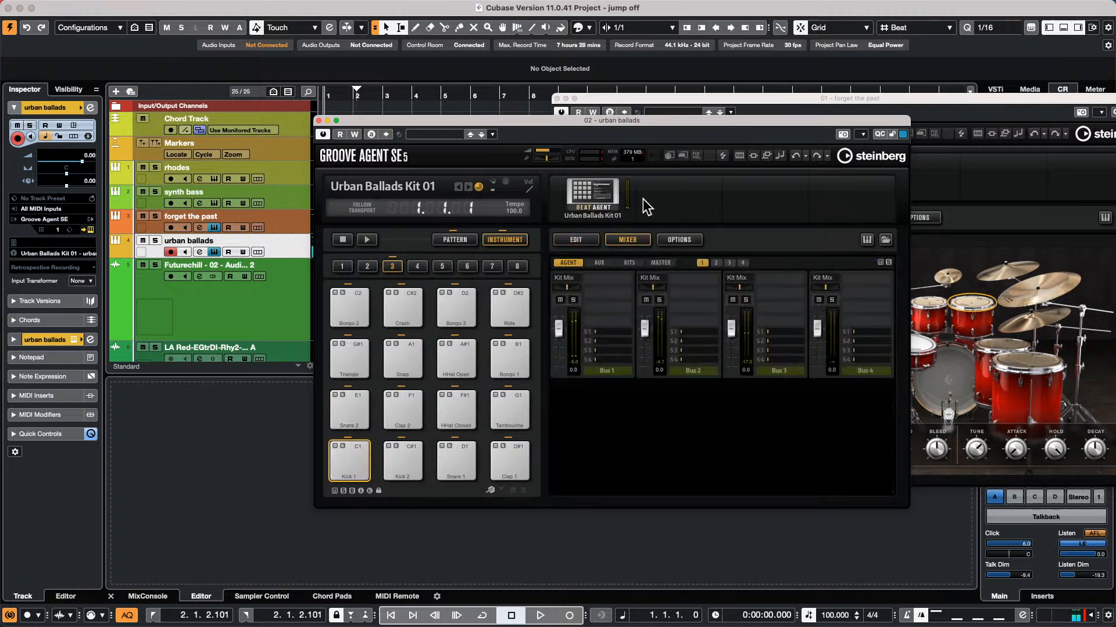
pyautogui.moveTo(649, 125); pyautogui.dragTo(319, 141)
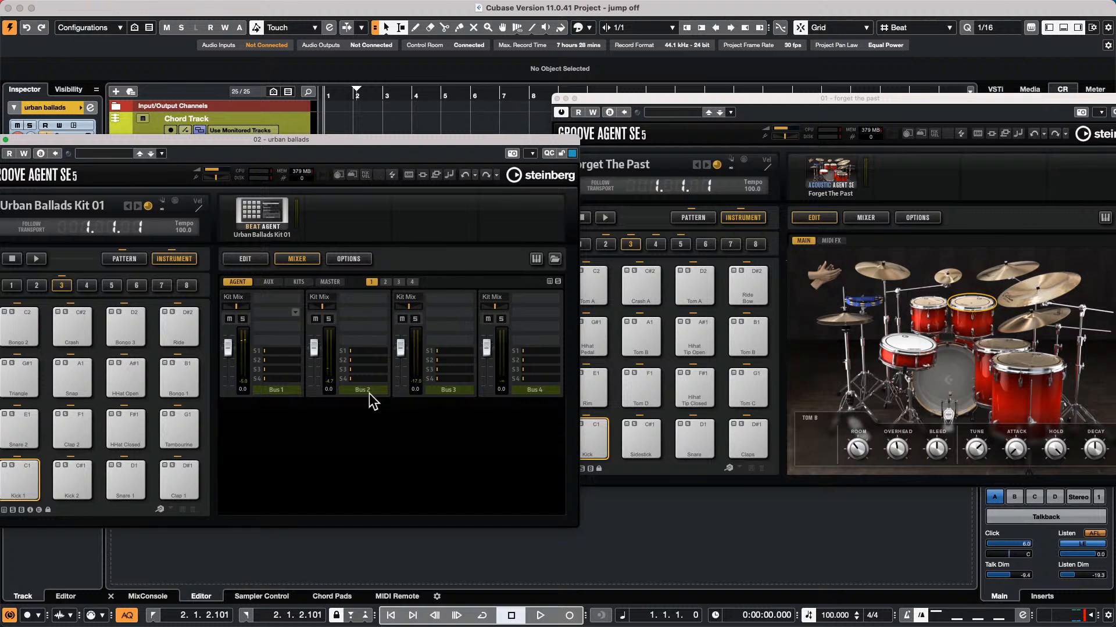
pyautogui.moveTo(680, 104); pyautogui.dragTo(631, 91)
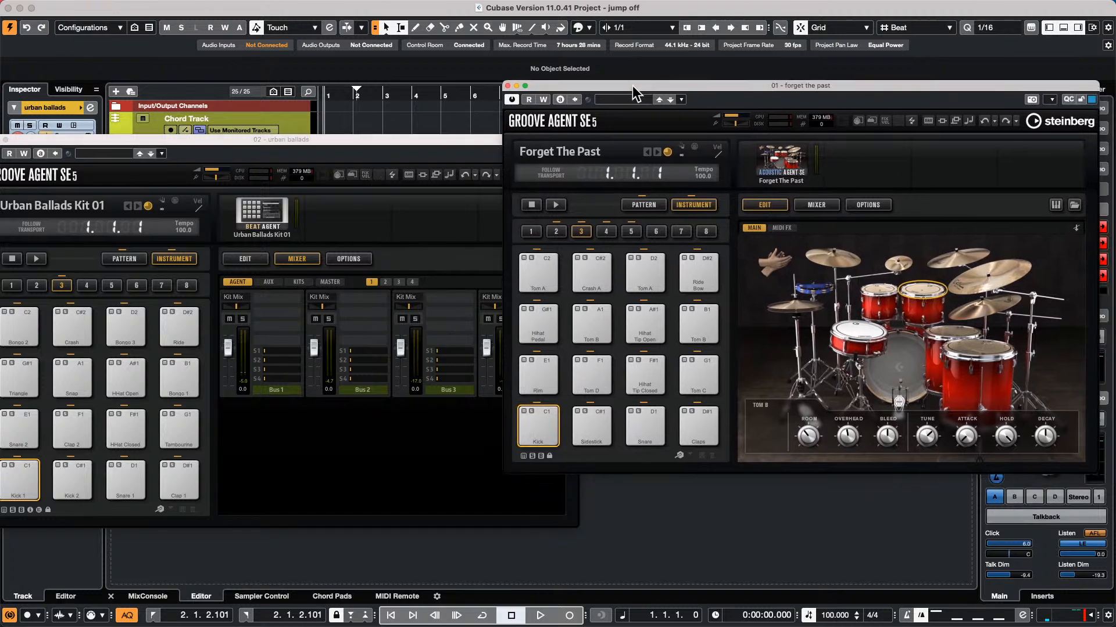
# Compare the Mixer and Edit pages of the Forget The Past kit, and play its Main 1 pattern pad
pyautogui.click(819, 203)
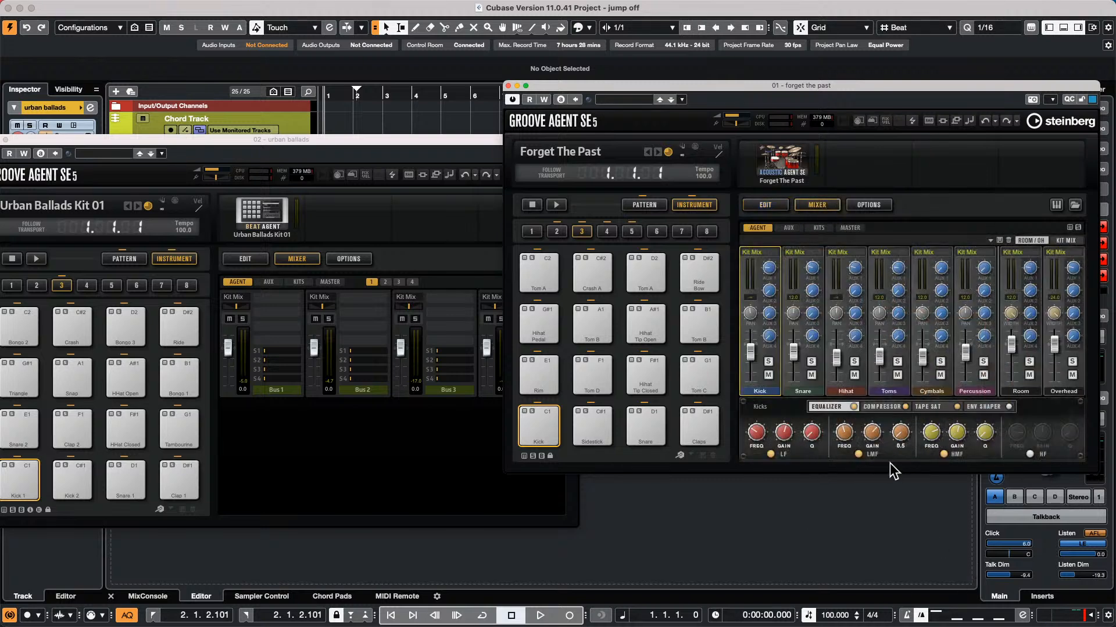
pyautogui.click(762, 203)
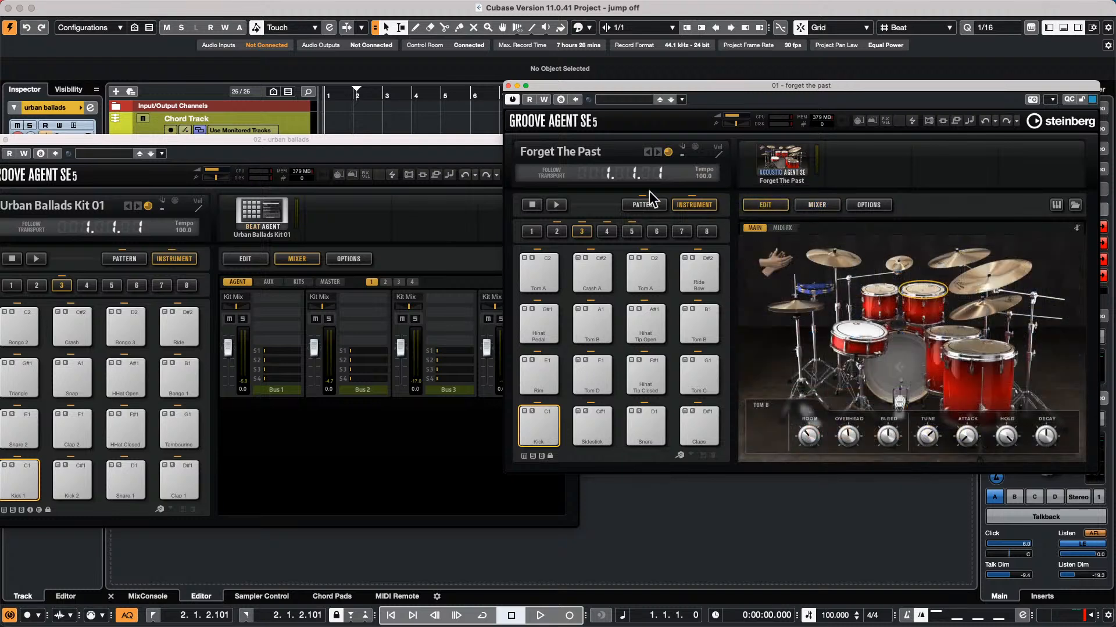
pyautogui.click(835, 204)
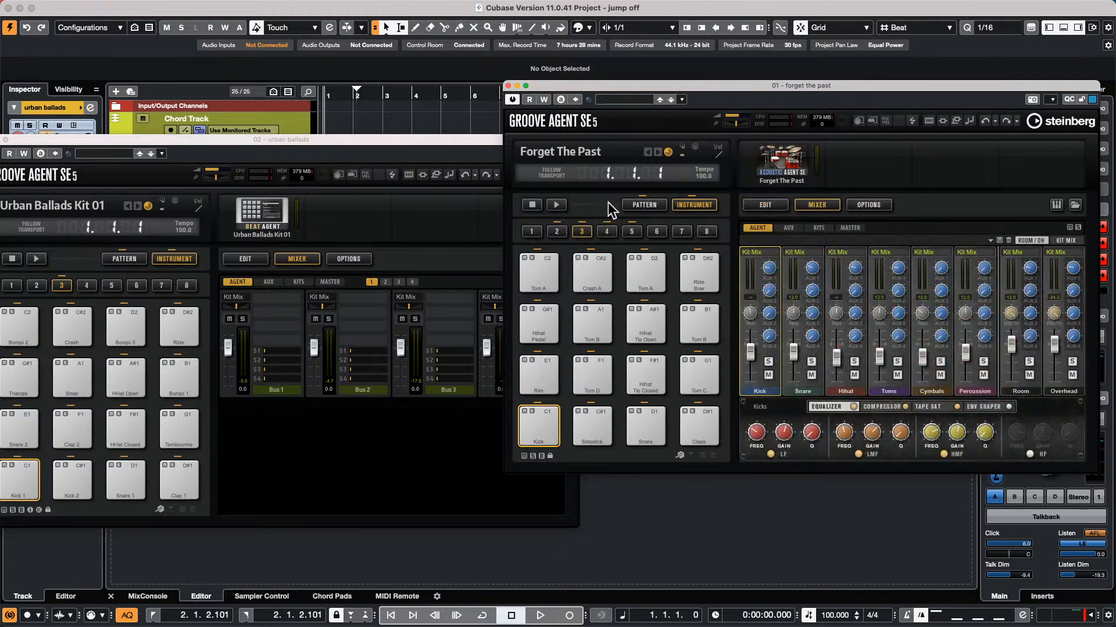
pyautogui.click(633, 204)
pyautogui.click(539, 376)
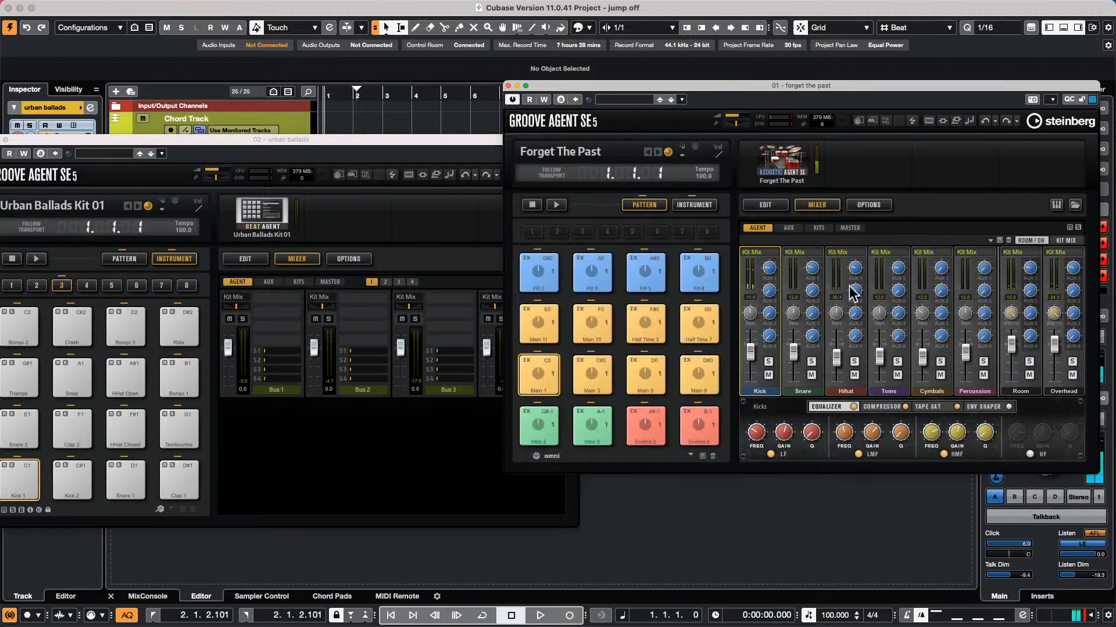
# Play the Main 15 pattern of the Forget The Past kit and set the Control Room main level to -2.48 dB
pyautogui.click(597, 326)
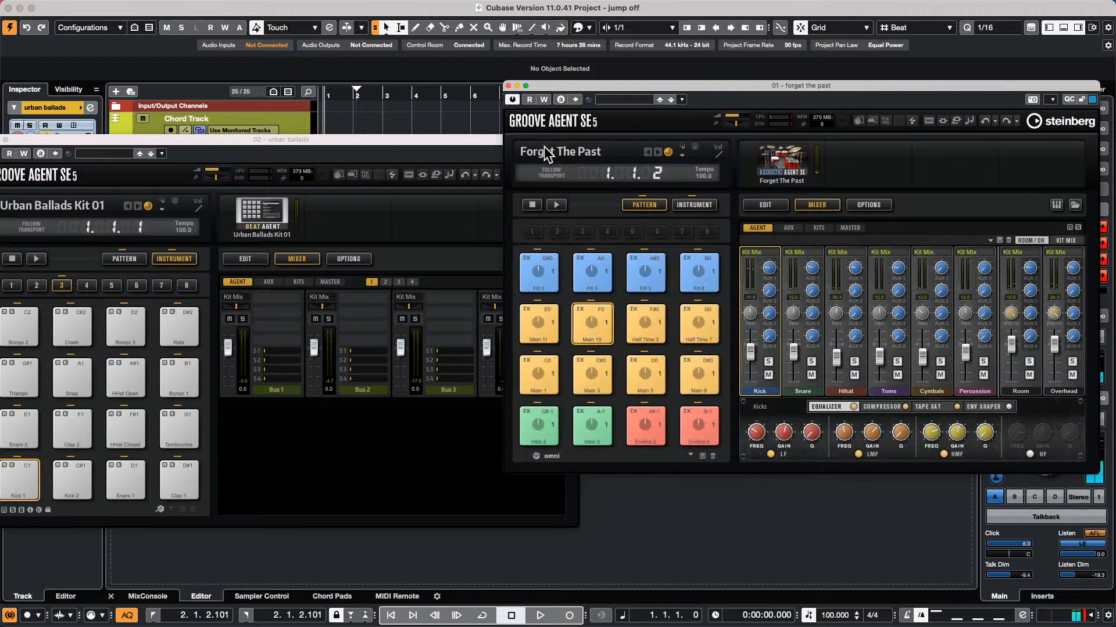
pyautogui.click(556, 205)
pyautogui.moveTo(845, 93); pyautogui.dragTo(727, 83)
pyautogui.click(1048, 463)
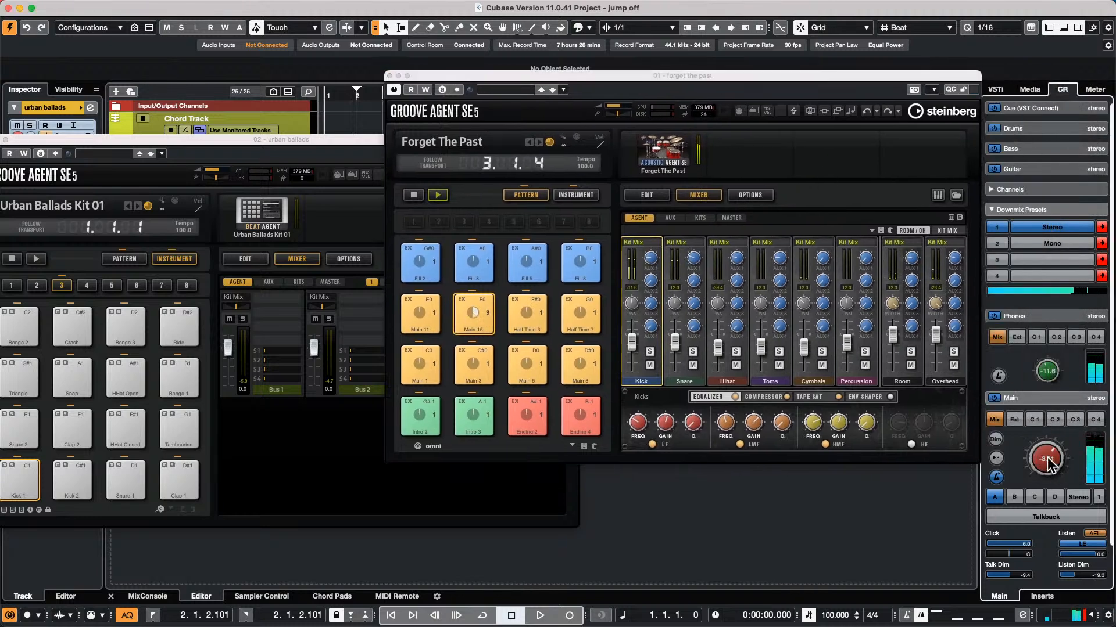
pyautogui.moveTo(1047, 464); pyautogui.dragTo(1047, 459)
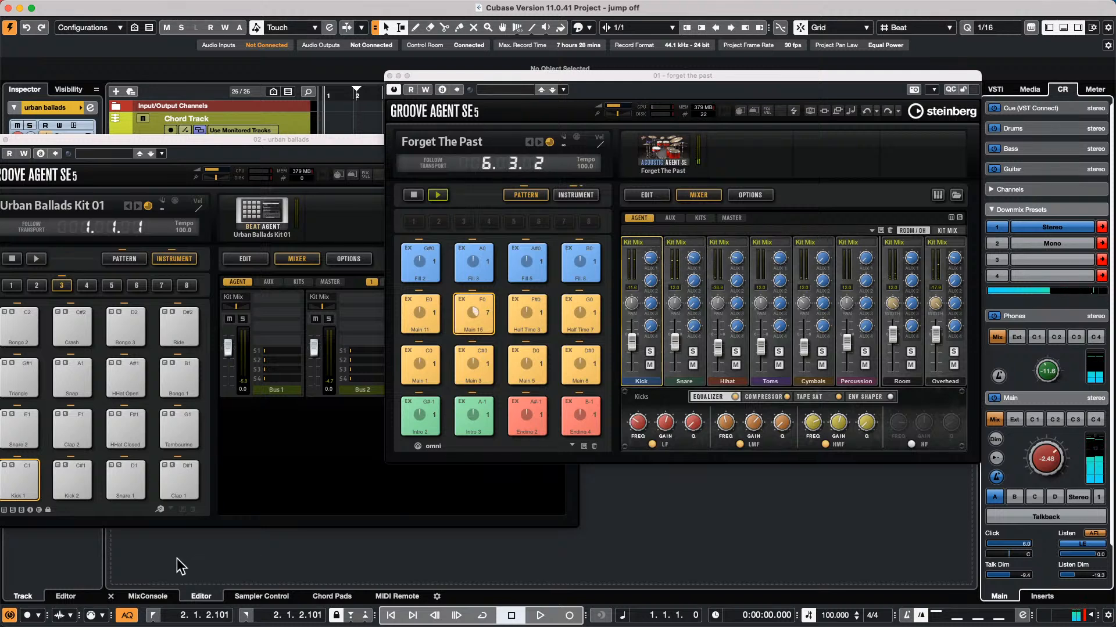
# Show the MixConsole in the lower zone from its first channels, close the urban ballads instrument, and reposition the forget the past instrument
pyautogui.click(163, 599)
pyautogui.moveTo(254, 141); pyautogui.dragTo(711, 155)
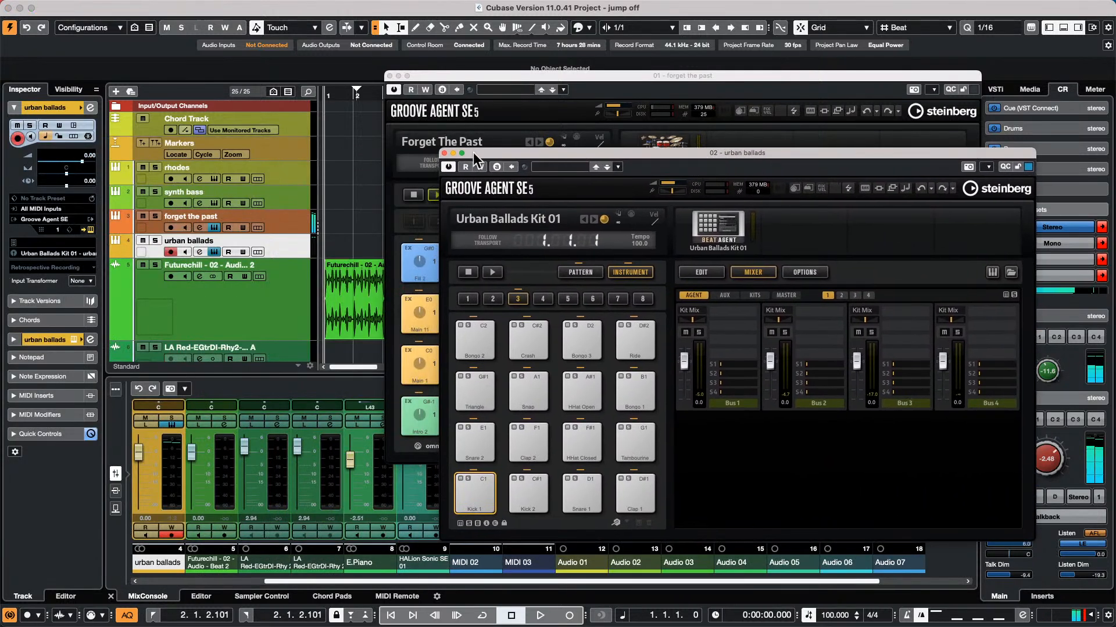
pyautogui.click(444, 153)
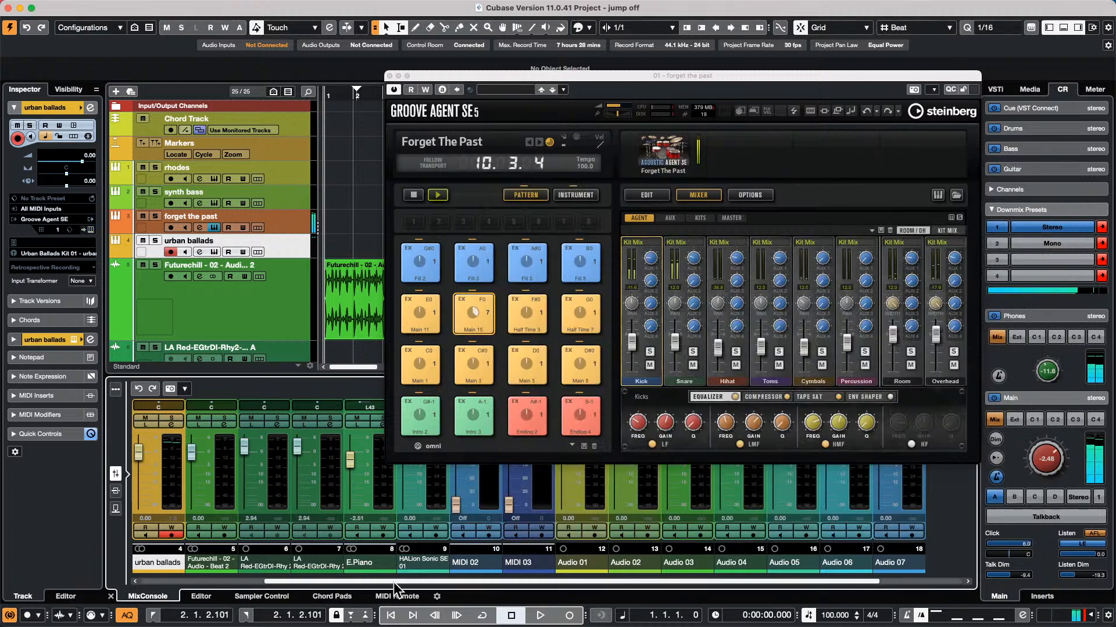
pyautogui.moveTo(393, 582); pyautogui.dragTo(268, 582)
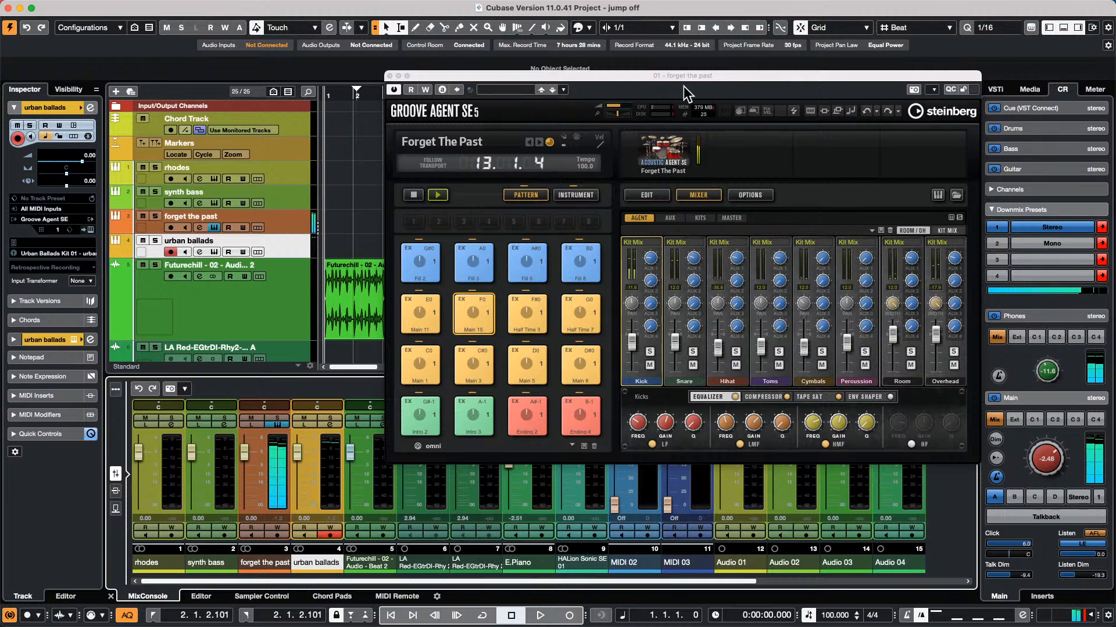
pyautogui.moveTo(702, 91); pyautogui.dragTo(581, 76)
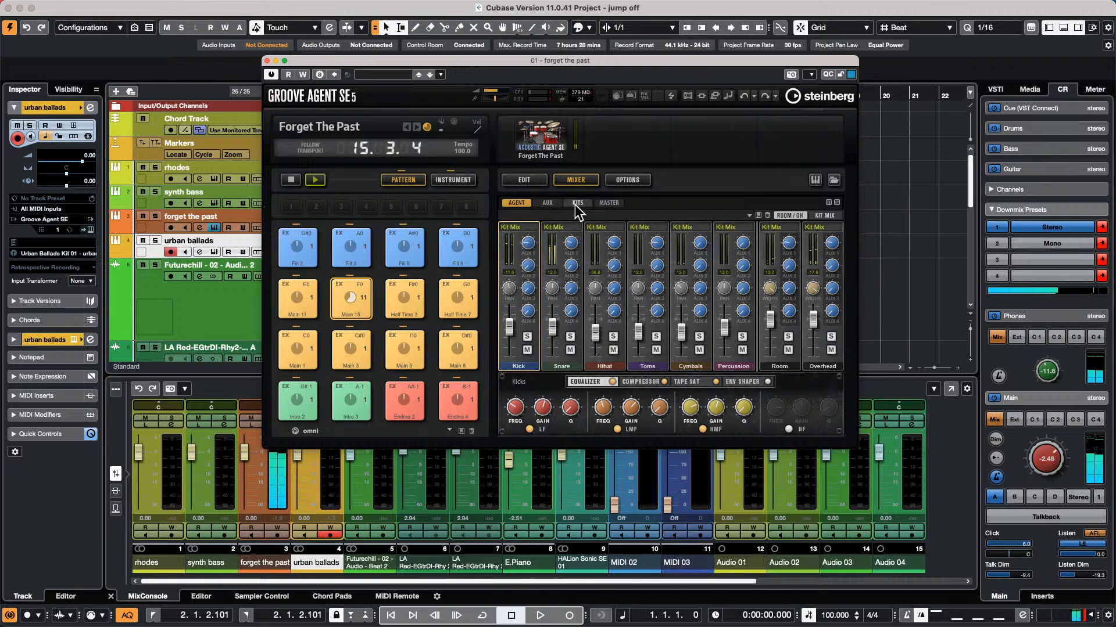
# Inspect the Reverb on AUX FX 1 of Forget The Past, check the Edit page, and return to the agent mixer
pyautogui.click(552, 204)
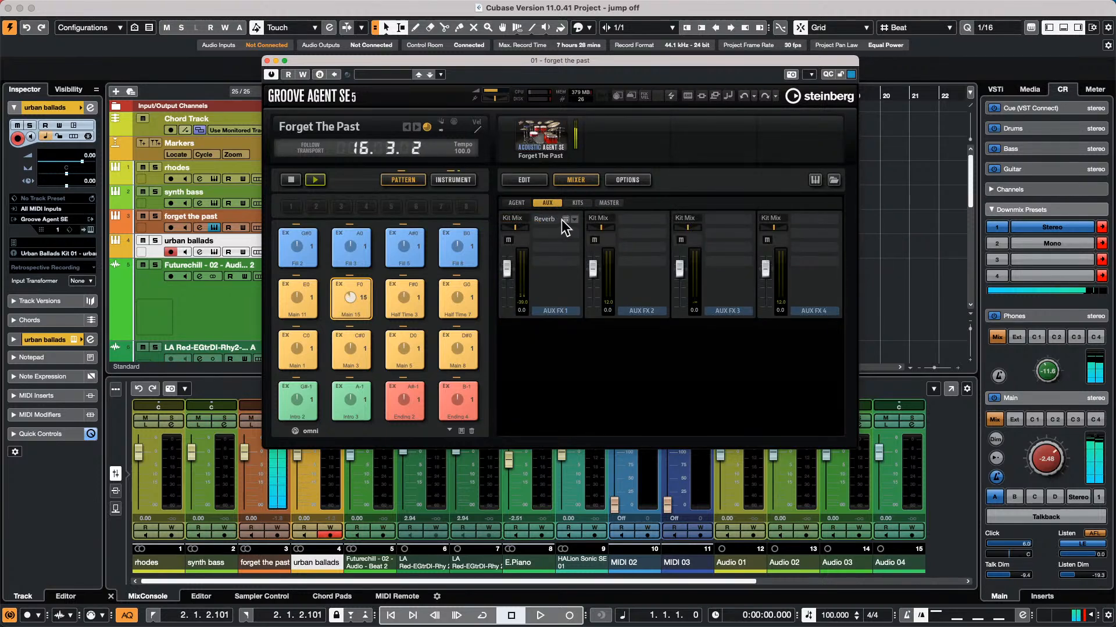
pyautogui.click(562, 220)
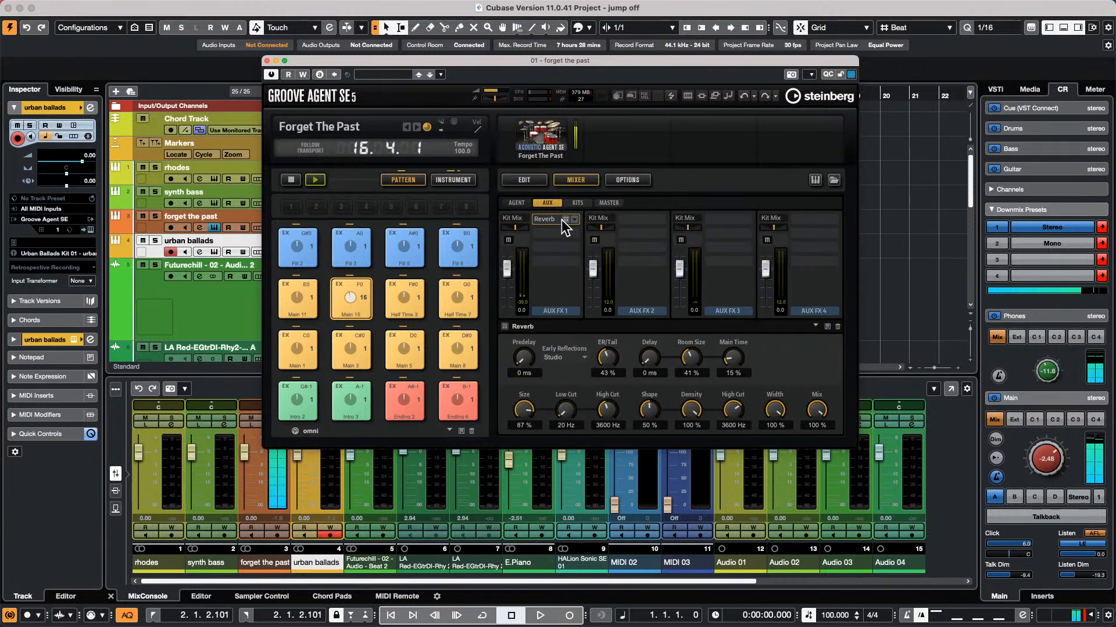
pyautogui.click(540, 180)
pyautogui.click(575, 180)
pyautogui.click(517, 204)
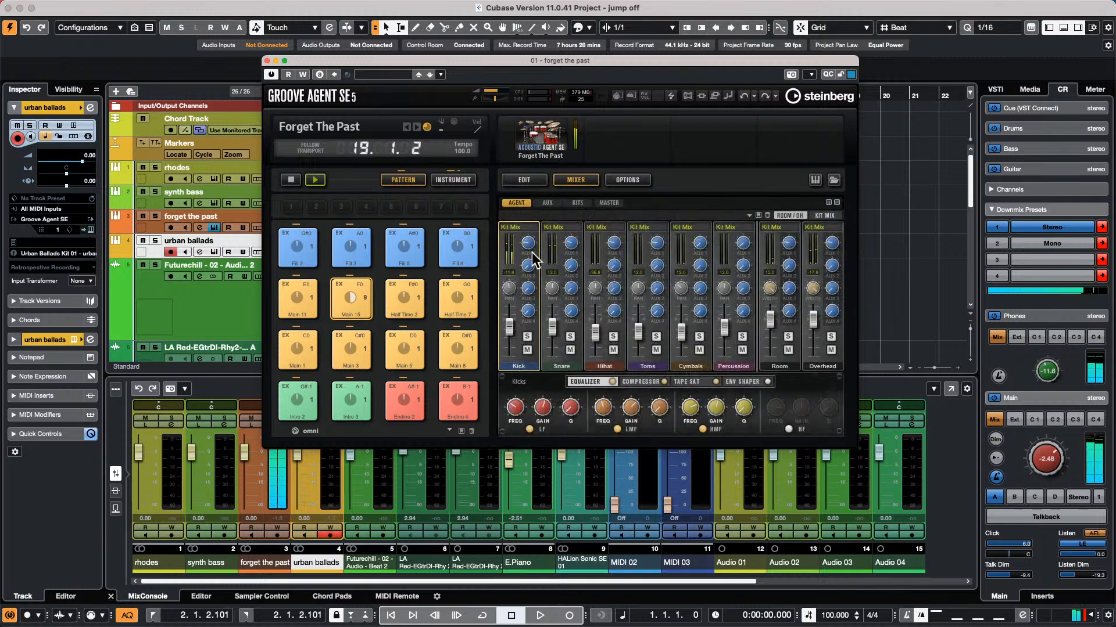
# Adjust the Snare channel's AUX 2 send level in the Forget The Past agent mixer
pyautogui.moveTo(571, 262); pyautogui.dragTo(573, 230)
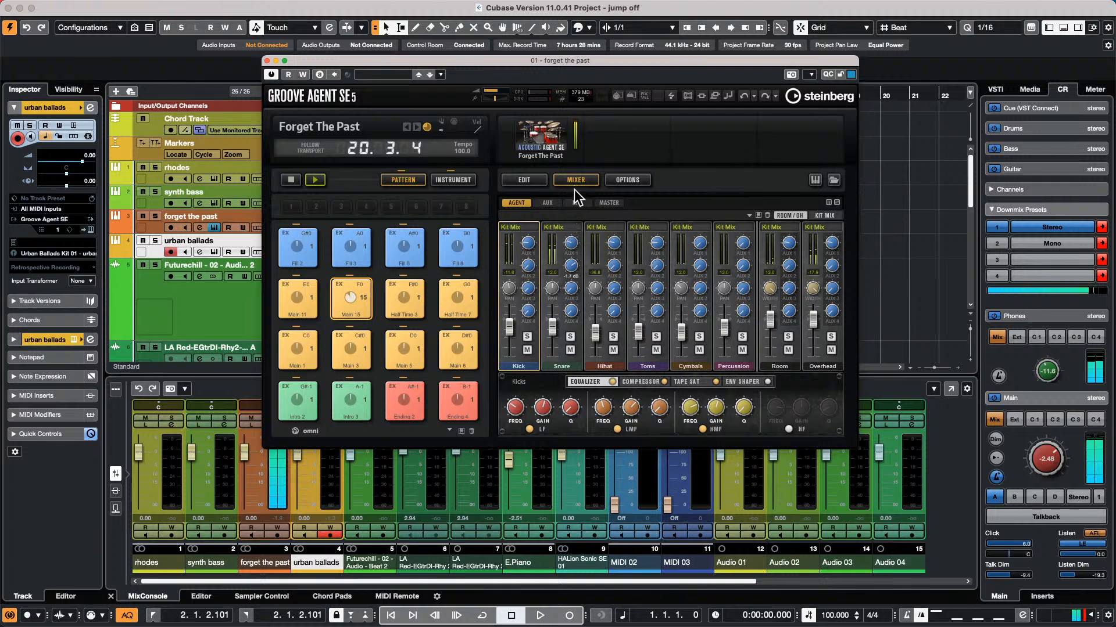
pyautogui.moveTo(573, 239)
pyautogui.moveTo(573, 211); pyautogui.dragTo(574, 187)
pyautogui.moveTo(577, 247); pyautogui.dragTo(580, 237)
# Compare the Kick channel's compressor off and on, set its ratio to 8 and enable Punch
pyautogui.click(640, 383)
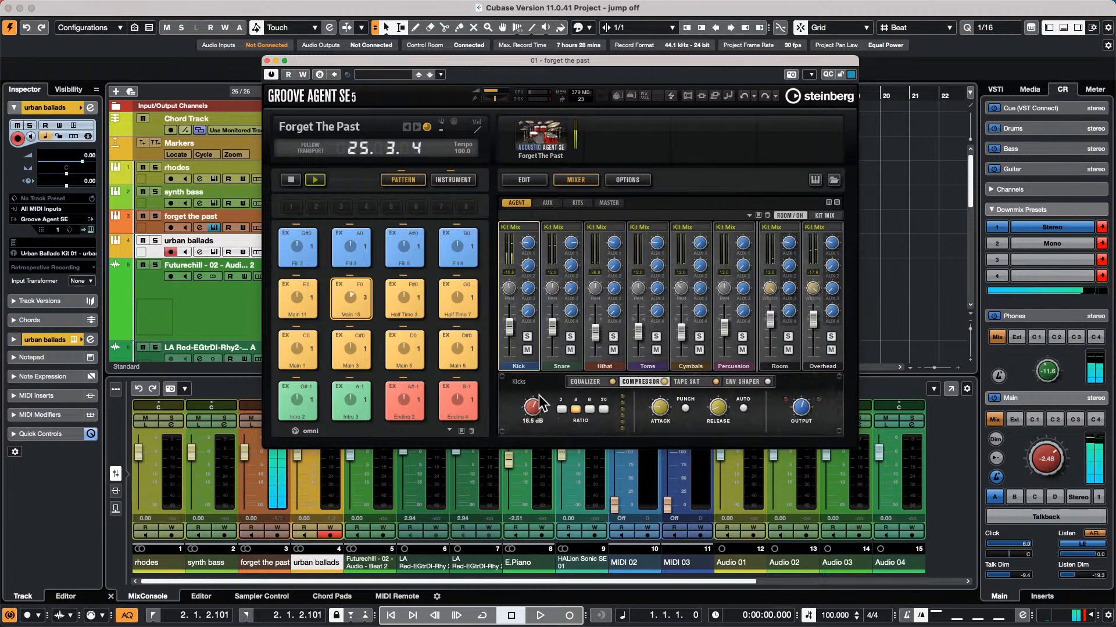
pyautogui.click(664, 382)
pyautogui.click(664, 382)
pyautogui.click(685, 408)
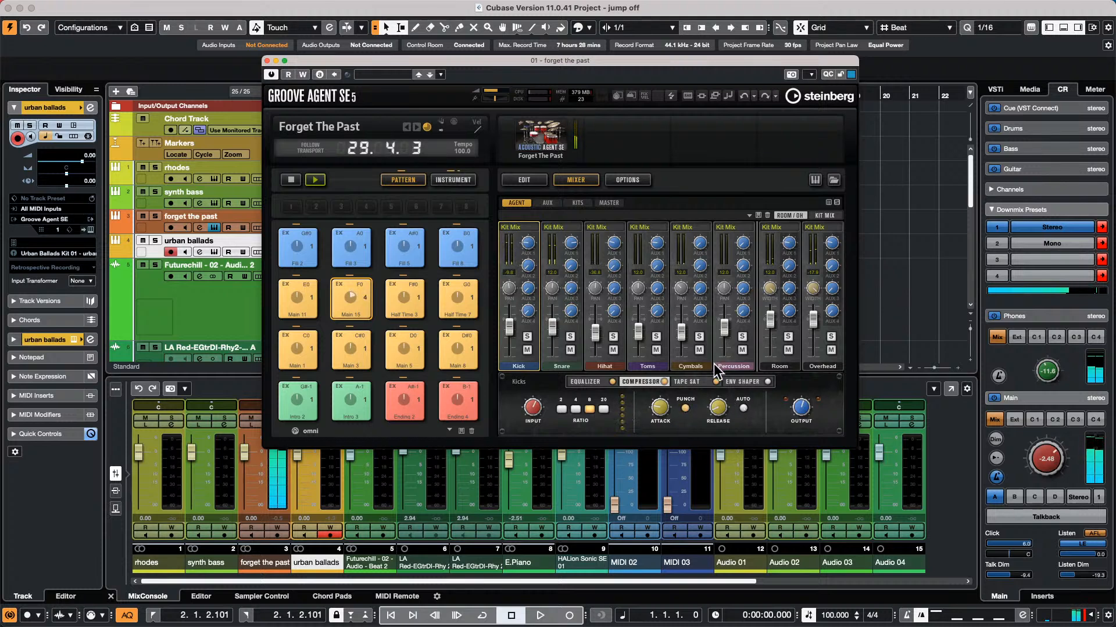
# Look at the Kick's tape saturation, enable its envelope shaper, and adjust the release gain and set the attack gain to 2.4 dB
pyautogui.click(692, 381)
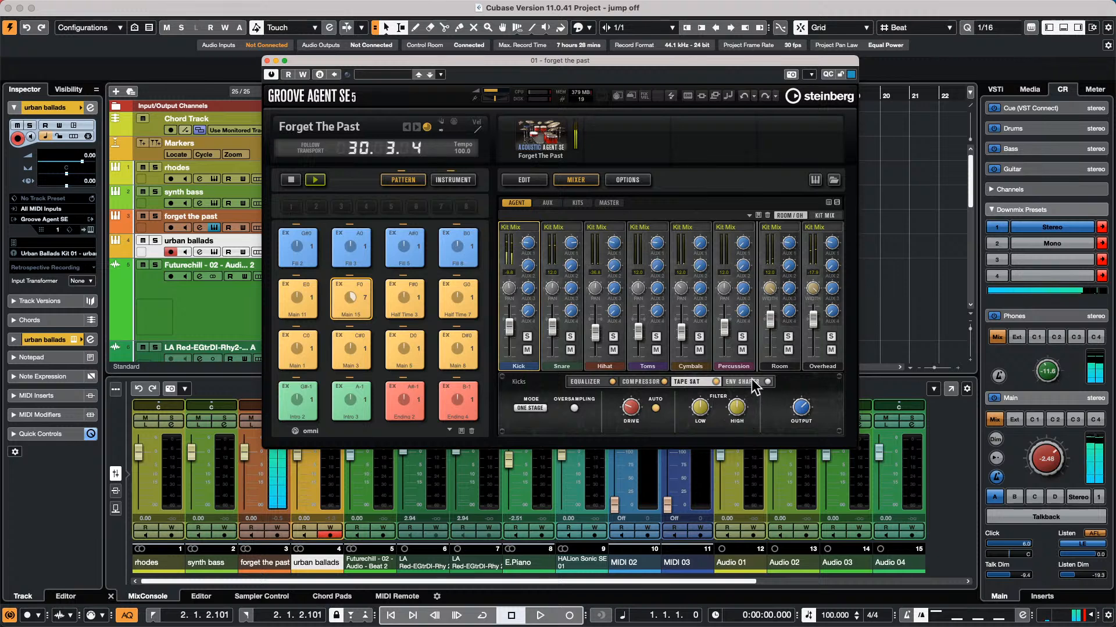
pyautogui.click(741, 381)
pyautogui.click(767, 382)
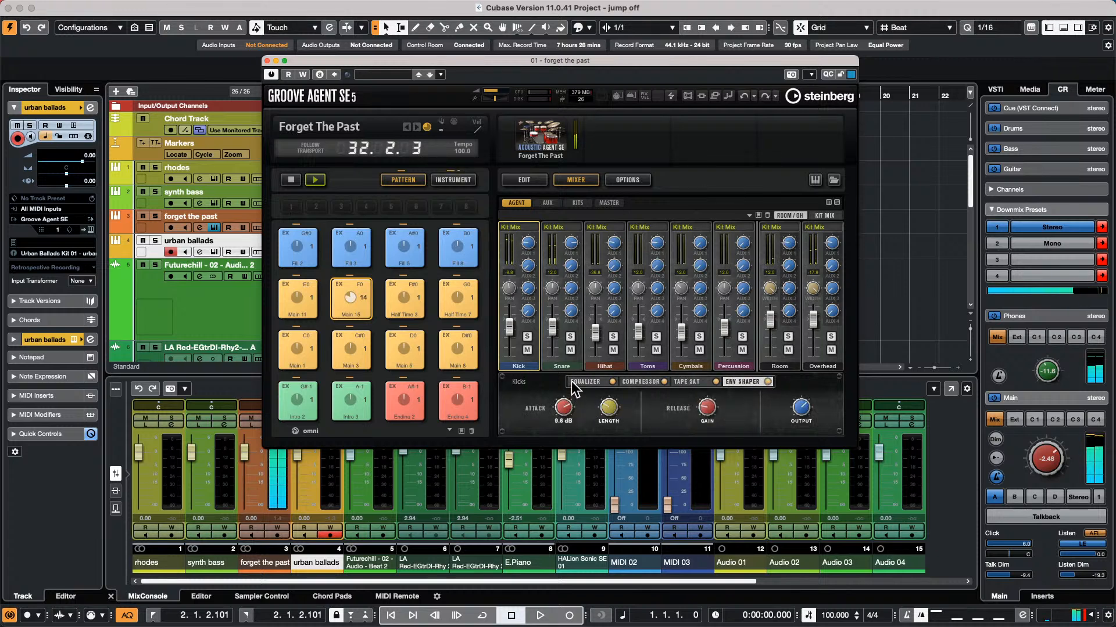
pyautogui.moveTo(710, 401)
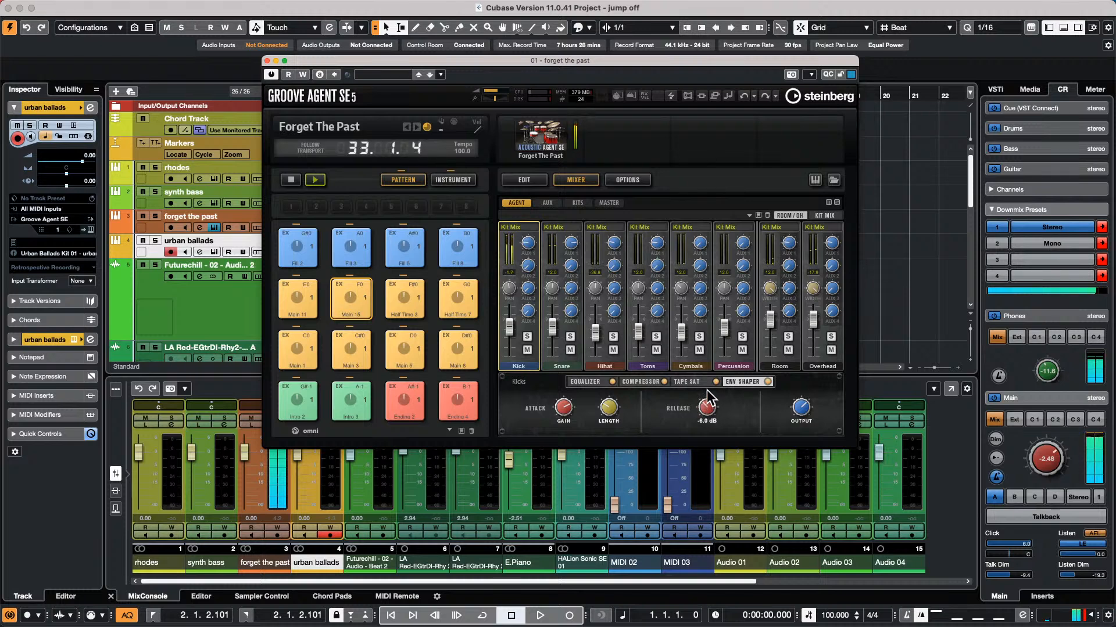
pyautogui.moveTo(563, 413)
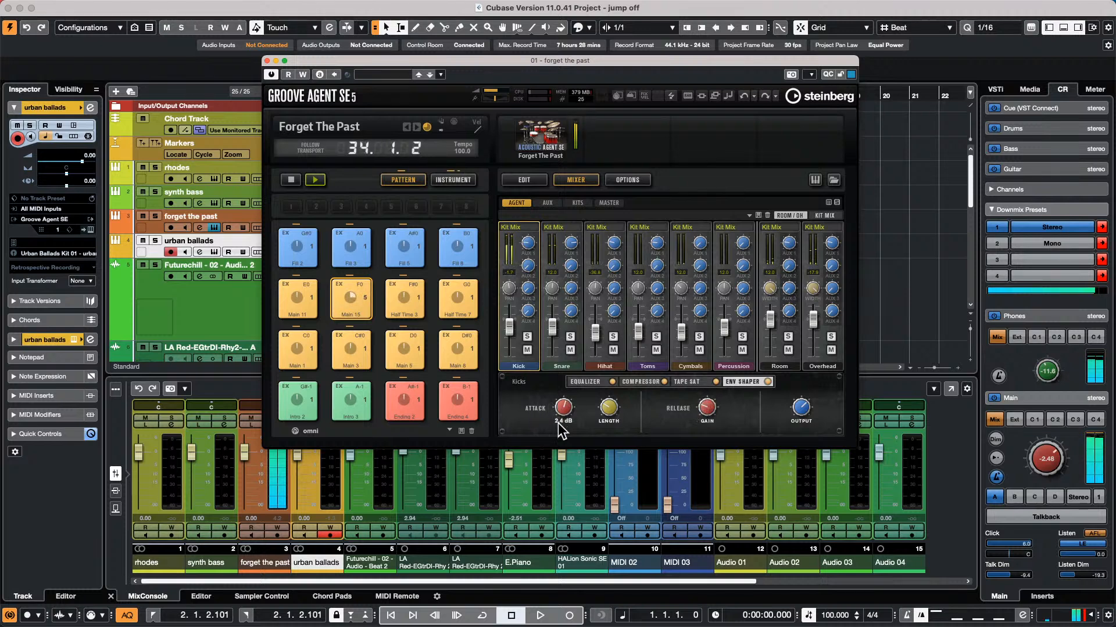
# Switch to the Snare channel and increase the attack length of its envelope shaper
pyautogui.moveTo(551, 328)
pyautogui.mouseDown()
pyautogui.moveTo(546, 354)
pyautogui.moveTo(555, 326)
pyautogui.moveTo(557, 336)
pyautogui.mouseUp()
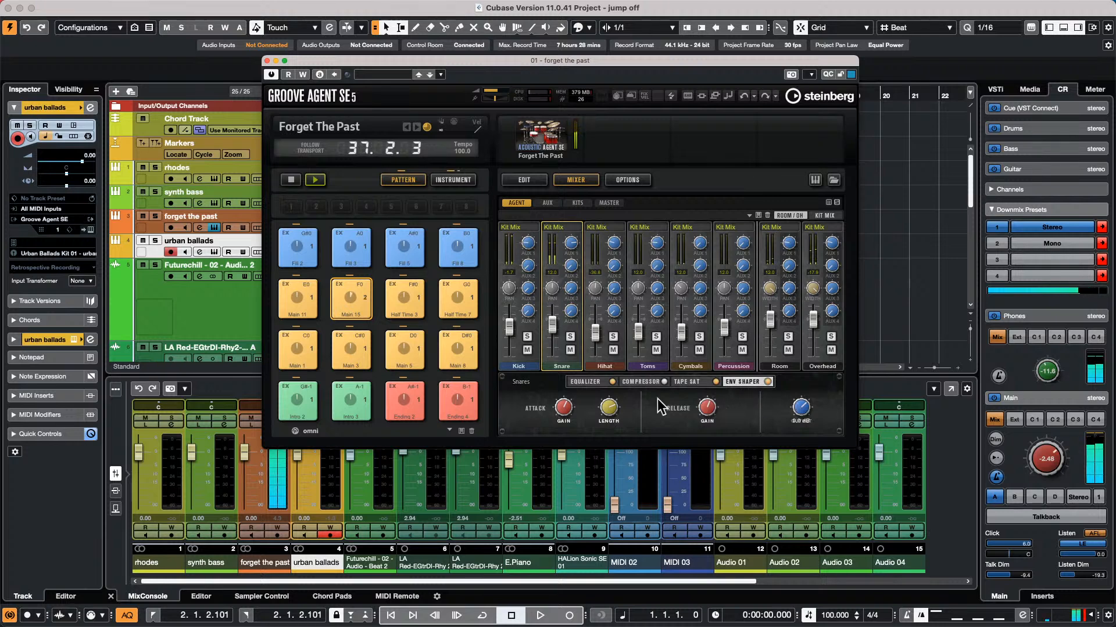
pyautogui.moveTo(609, 407)
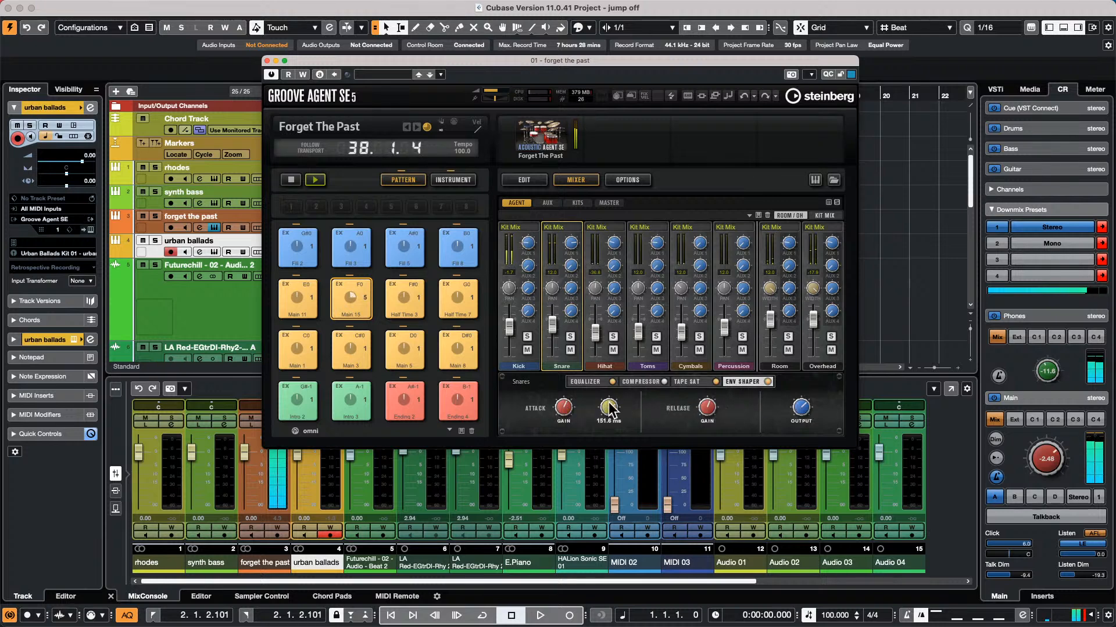
pyautogui.moveTo(608, 407); pyautogui.dragTo(611, 386)
# Set the Snare channel's tape saturation mode to Two Stage and stop the pattern
pyautogui.click(694, 384)
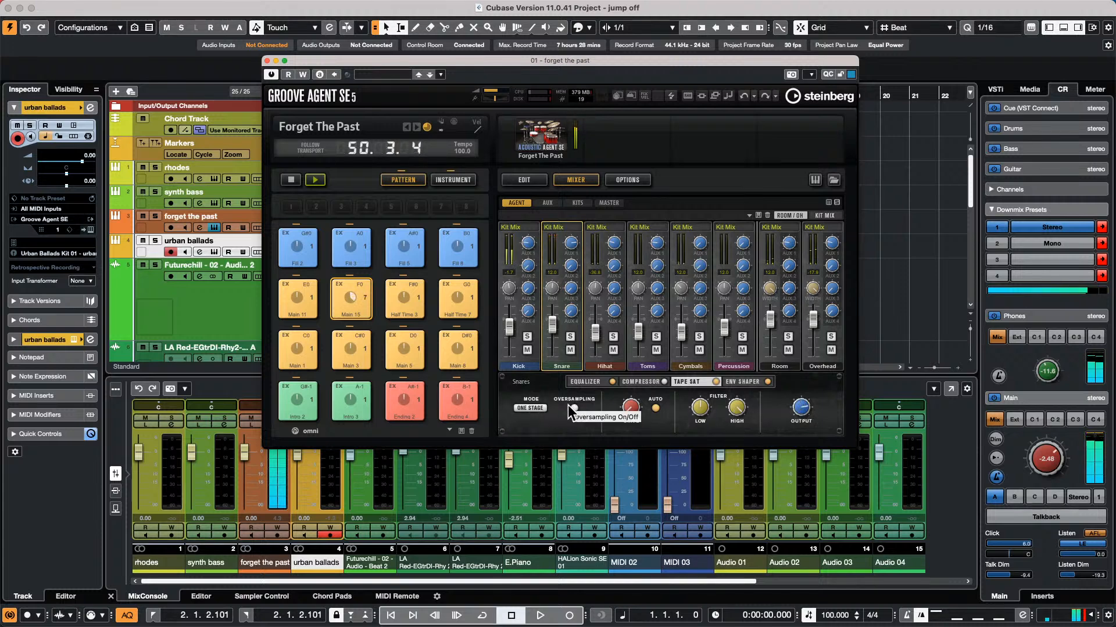
pyautogui.click(526, 409)
pyautogui.click(545, 422)
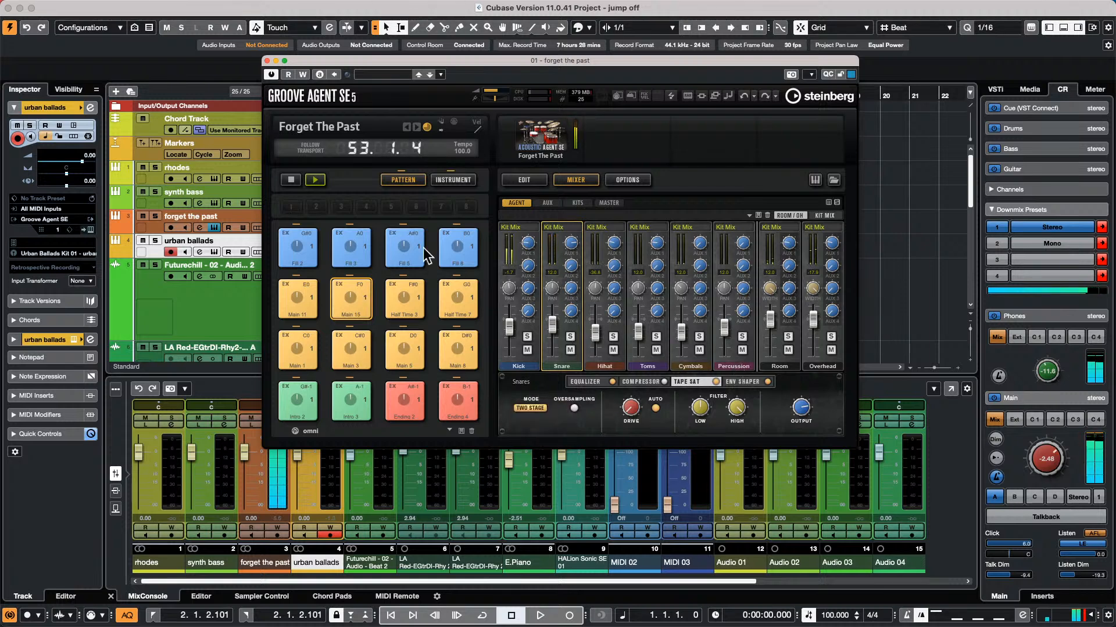
pyautogui.click(290, 180)
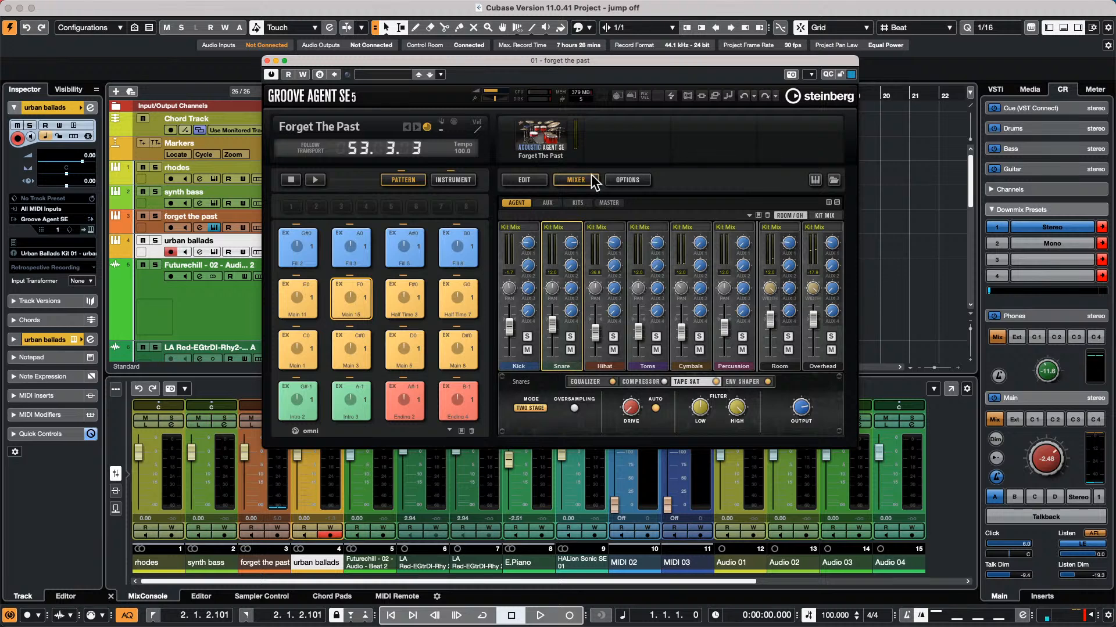
# Route the Snare channel to Out 2, Hihat to Out 3, Overhead to Out 4 and Room to Out 5
pyautogui.click(568, 232)
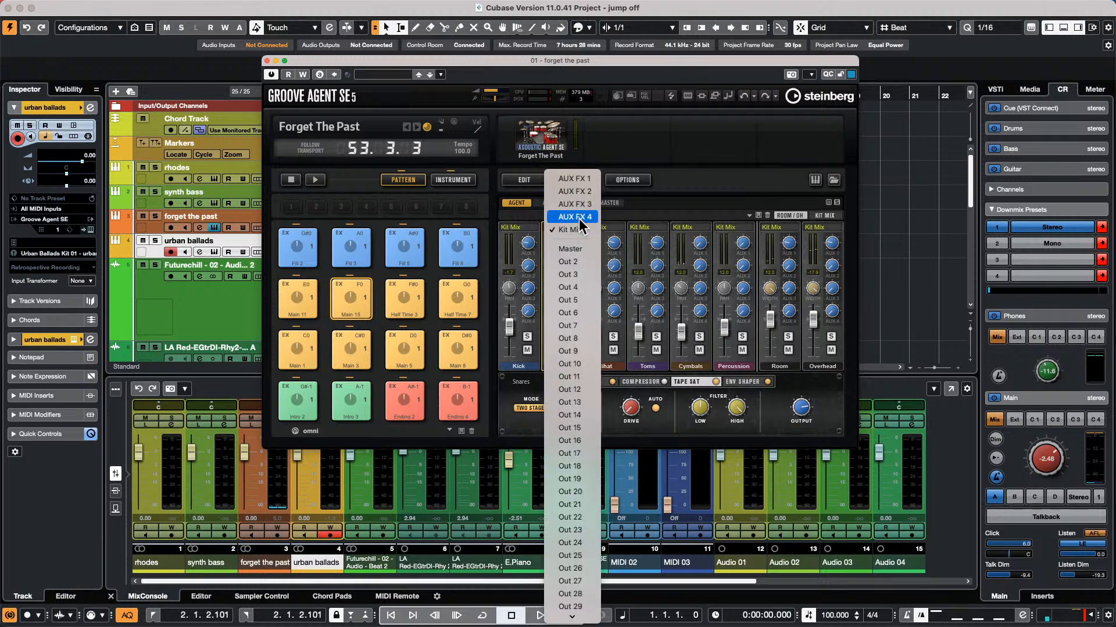
pyautogui.click(582, 261)
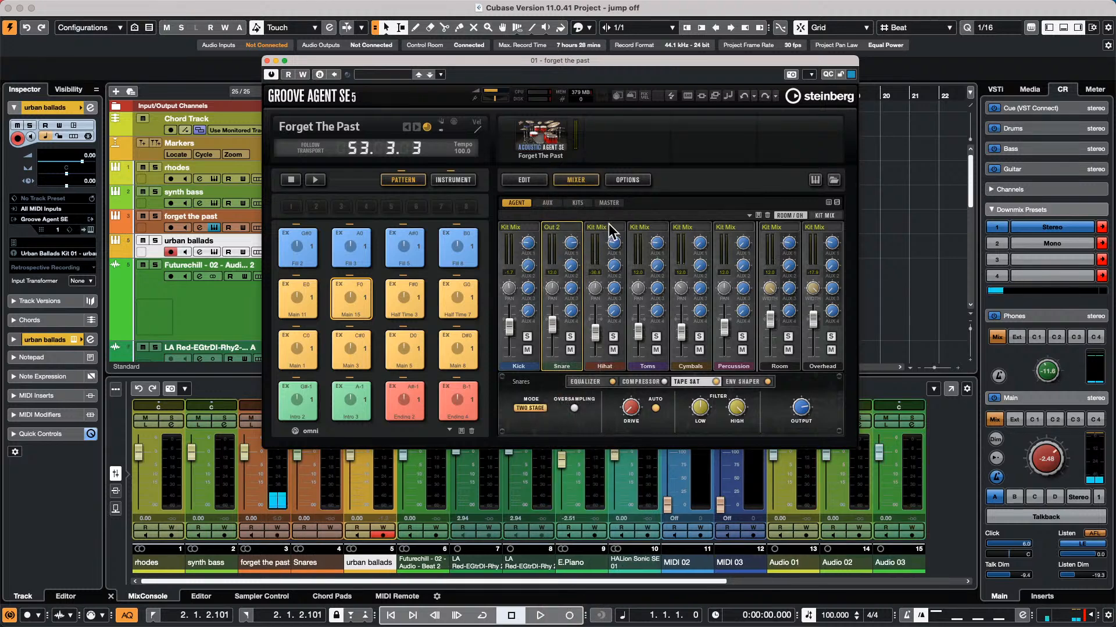
pyautogui.click(604, 230)
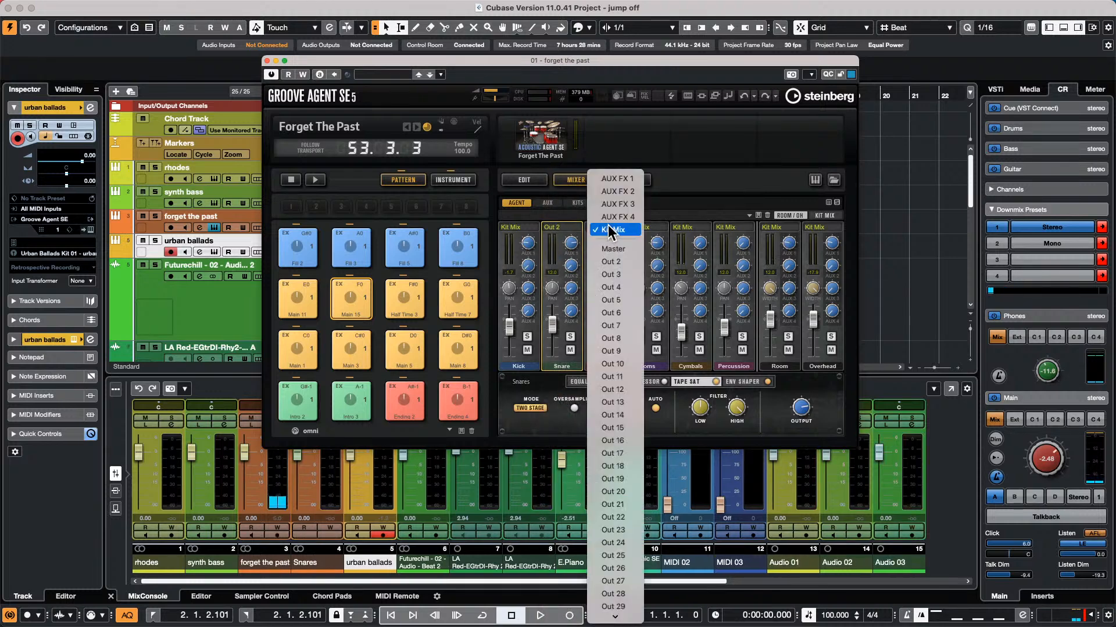
pyautogui.click(623, 274)
pyautogui.click(817, 227)
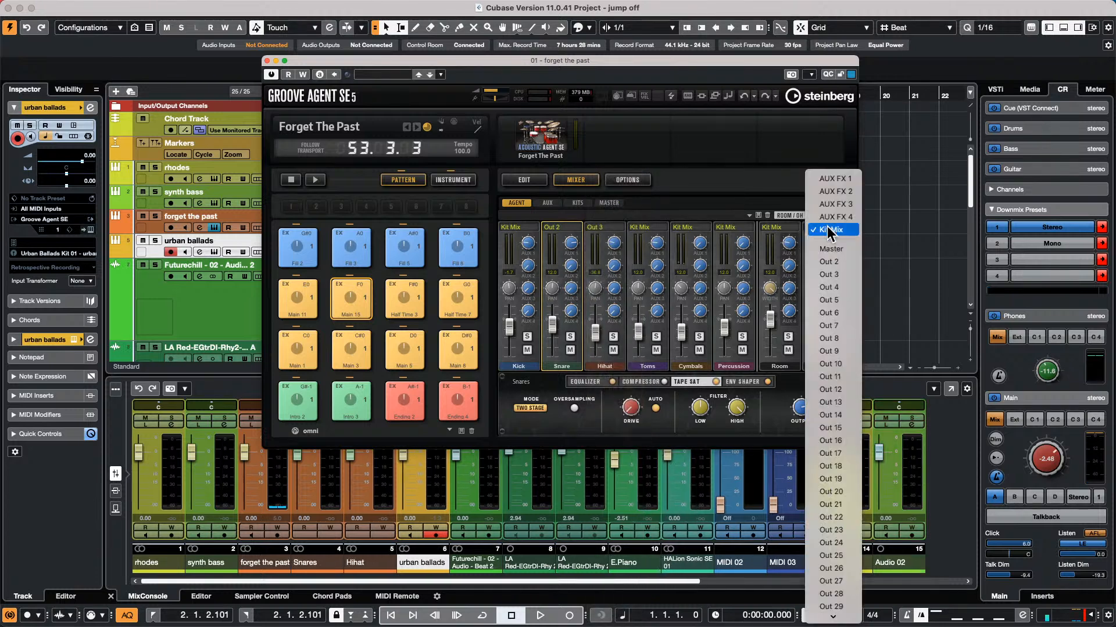
pyautogui.click(839, 288)
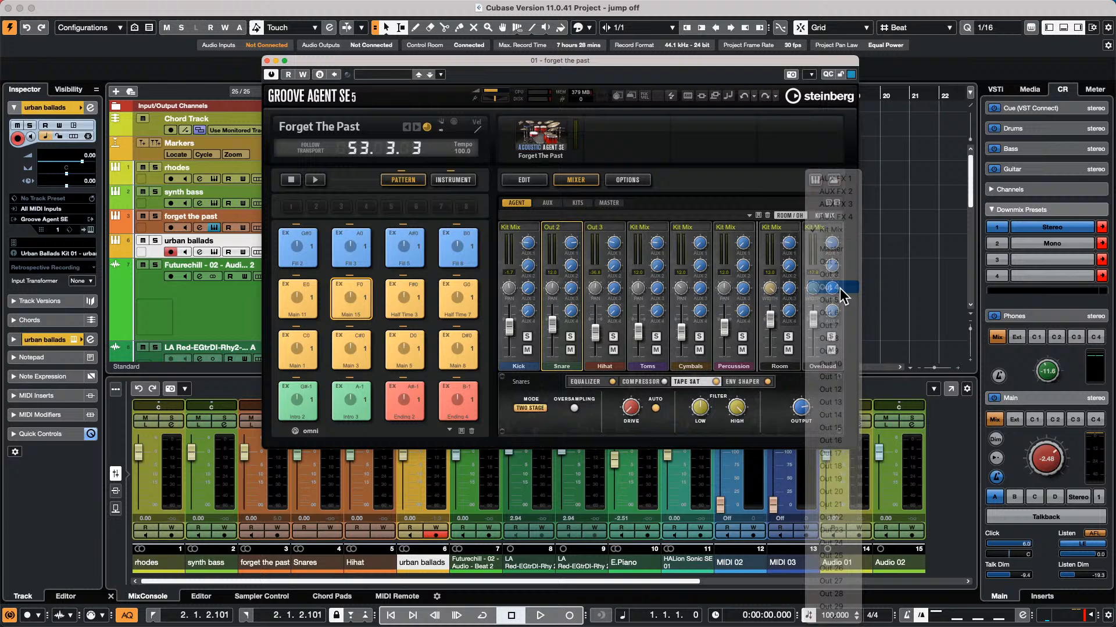
pyautogui.click(783, 230)
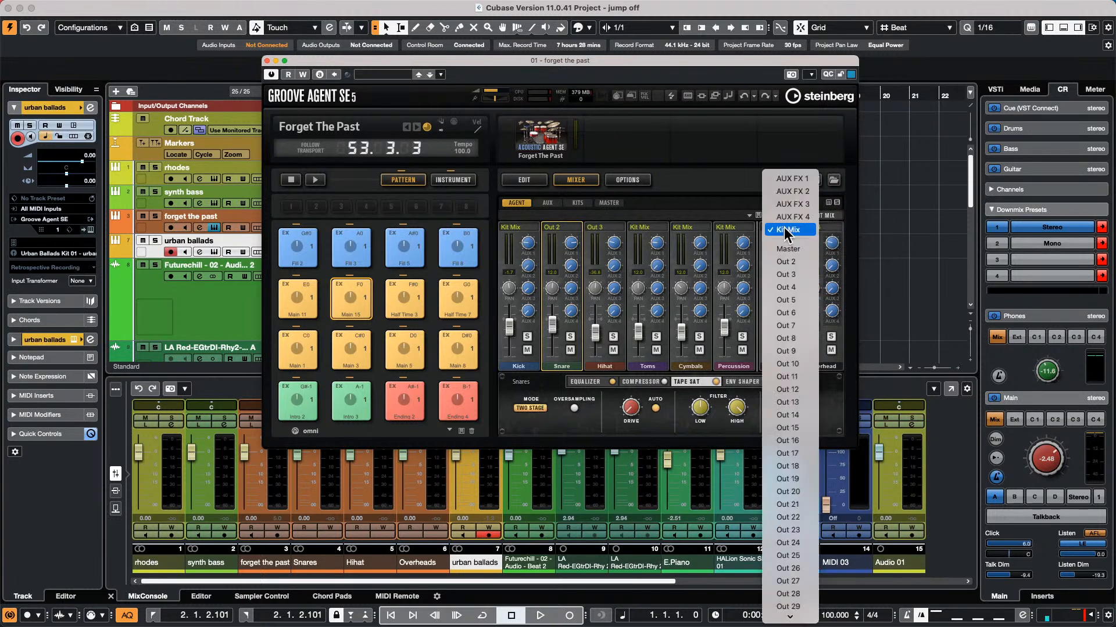
pyautogui.click(798, 302)
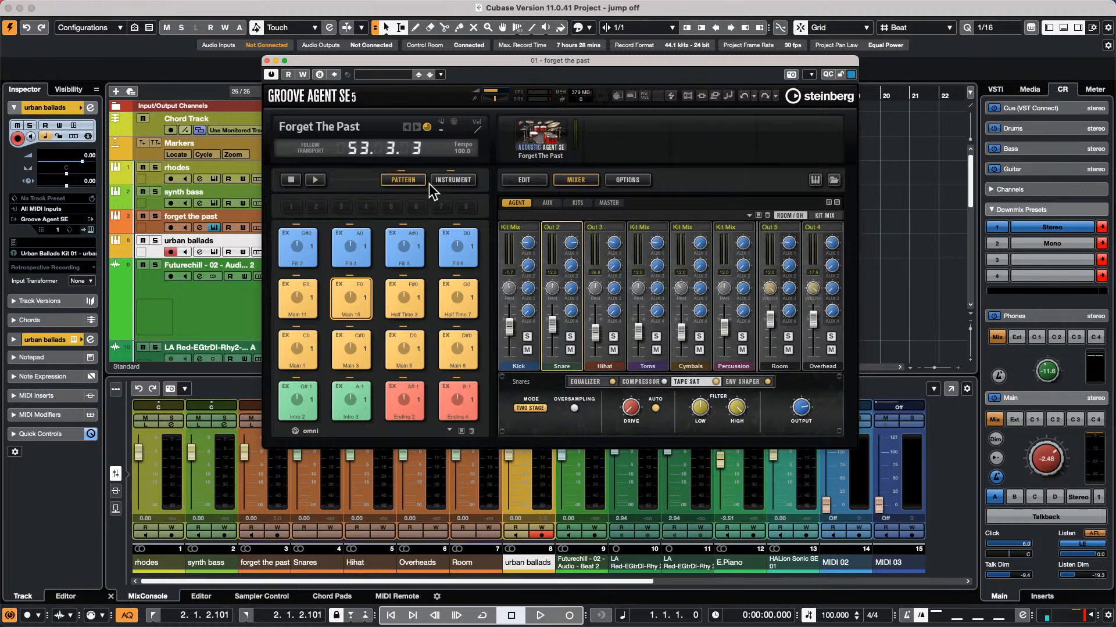
# Play the pattern with the MixConsole in view and activate the Snares channel's high-mid EQ band at about 10 kHz with 0 dB gain
pyautogui.click(314, 179)
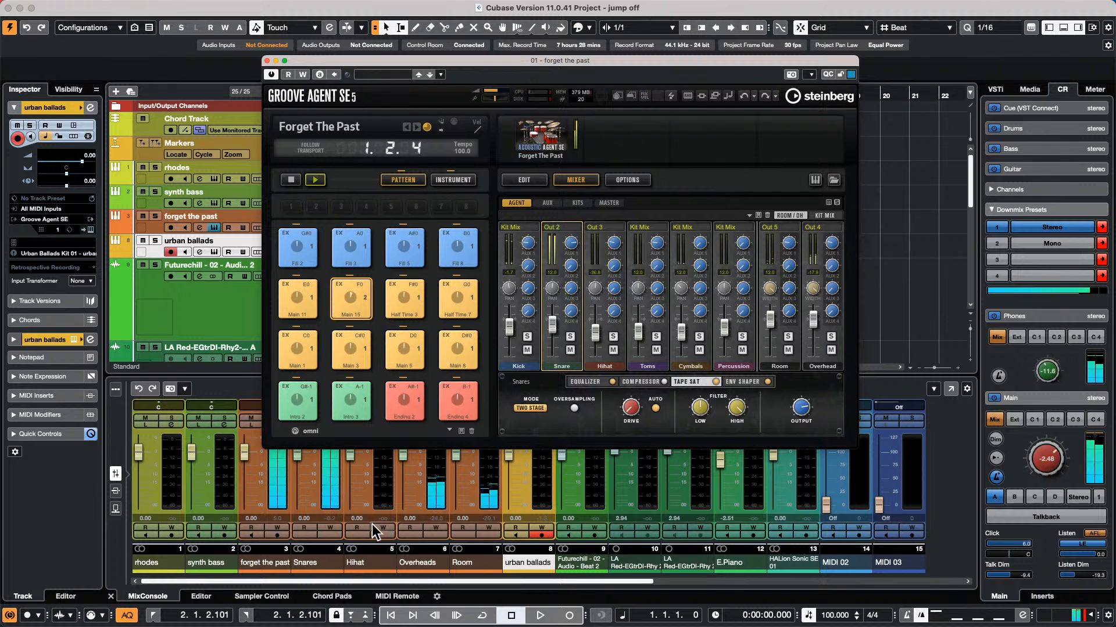
pyautogui.moveTo(363, 61); pyautogui.dragTo(654, 57)
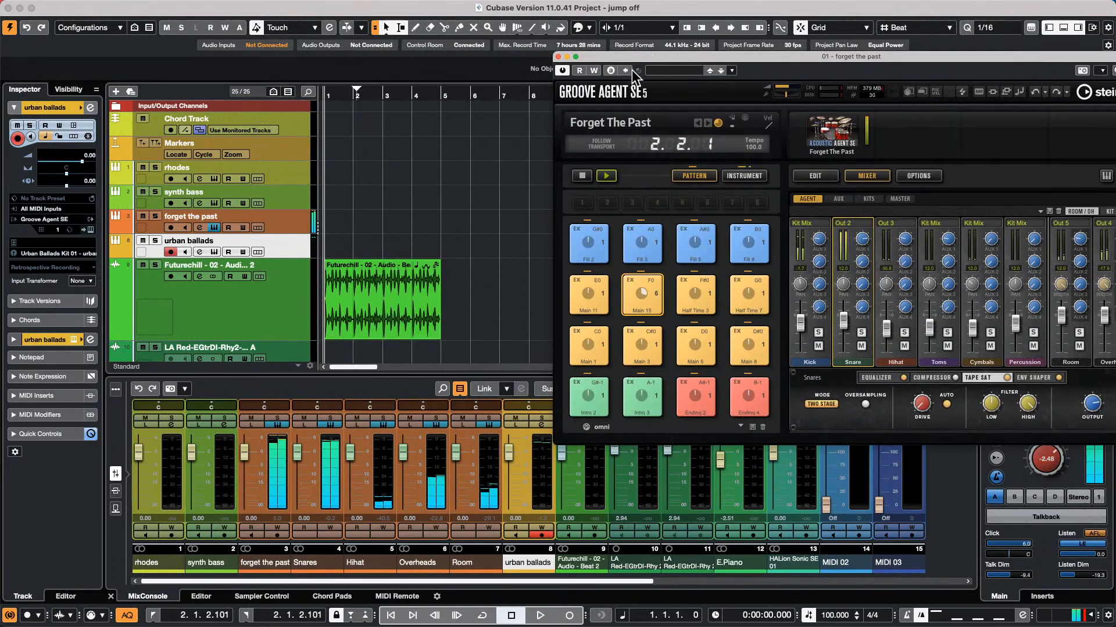
pyautogui.click(334, 426)
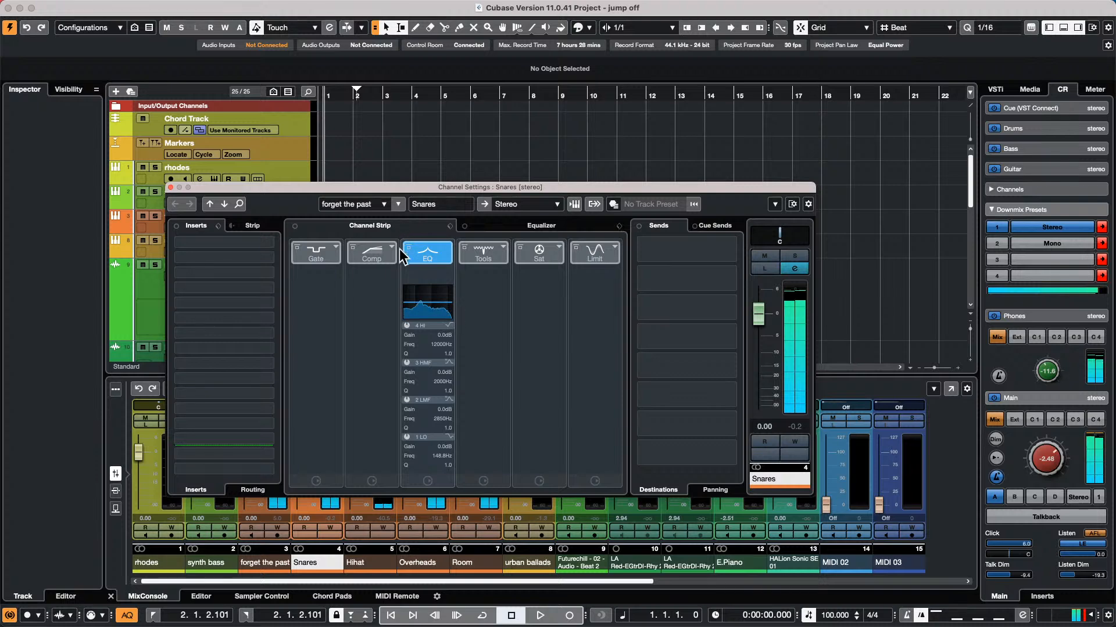
pyautogui.click(556, 225)
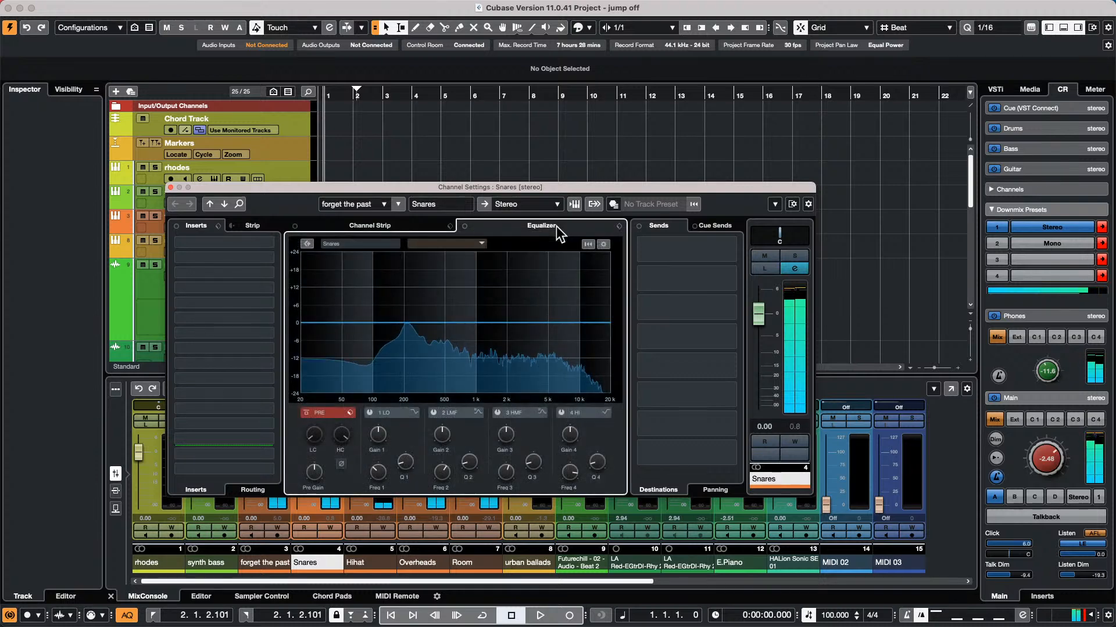
pyautogui.moveTo(501, 328); pyautogui.dragTo(579, 323)
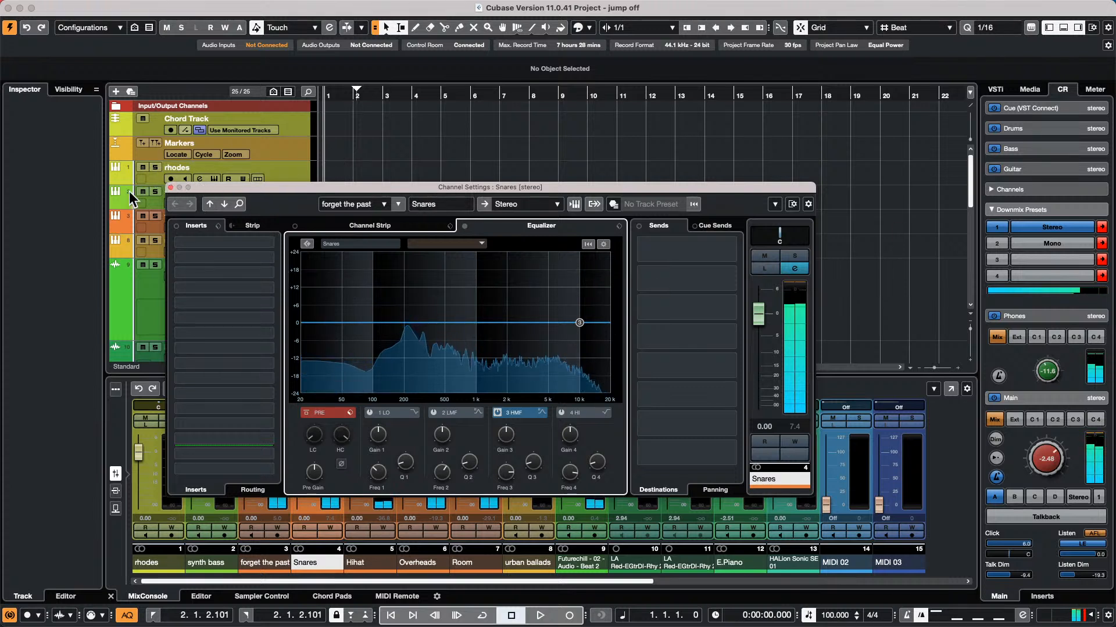
pyautogui.click(172, 186)
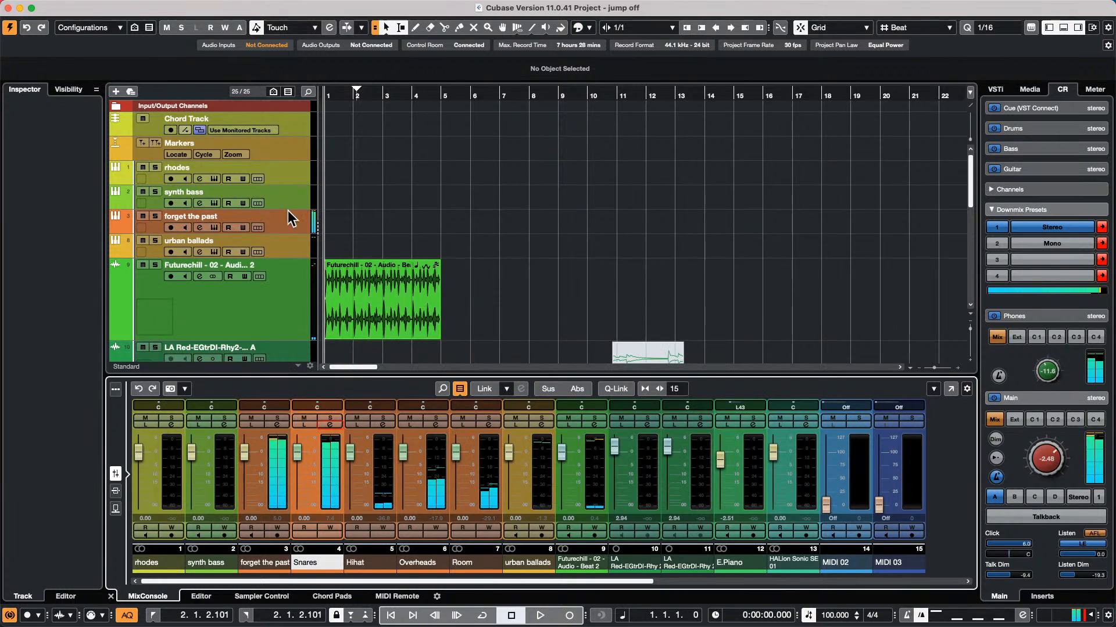
# Open the forget the past track's channel settings and its Groove Agent SE window, and stop the playing pattern
pyautogui.click(293, 233)
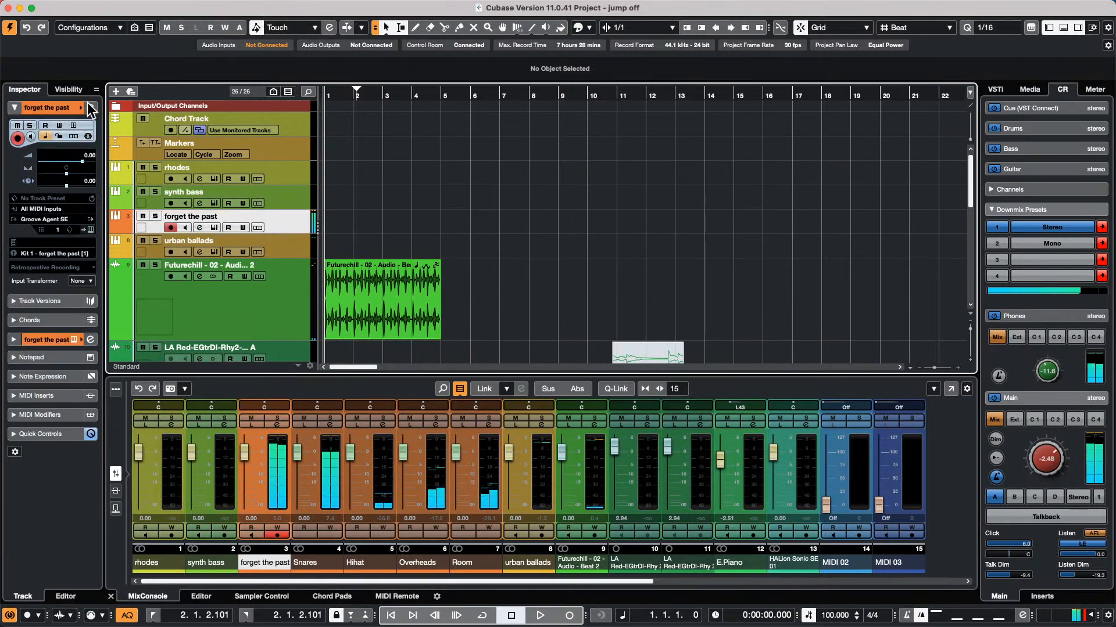
pyautogui.click(89, 106)
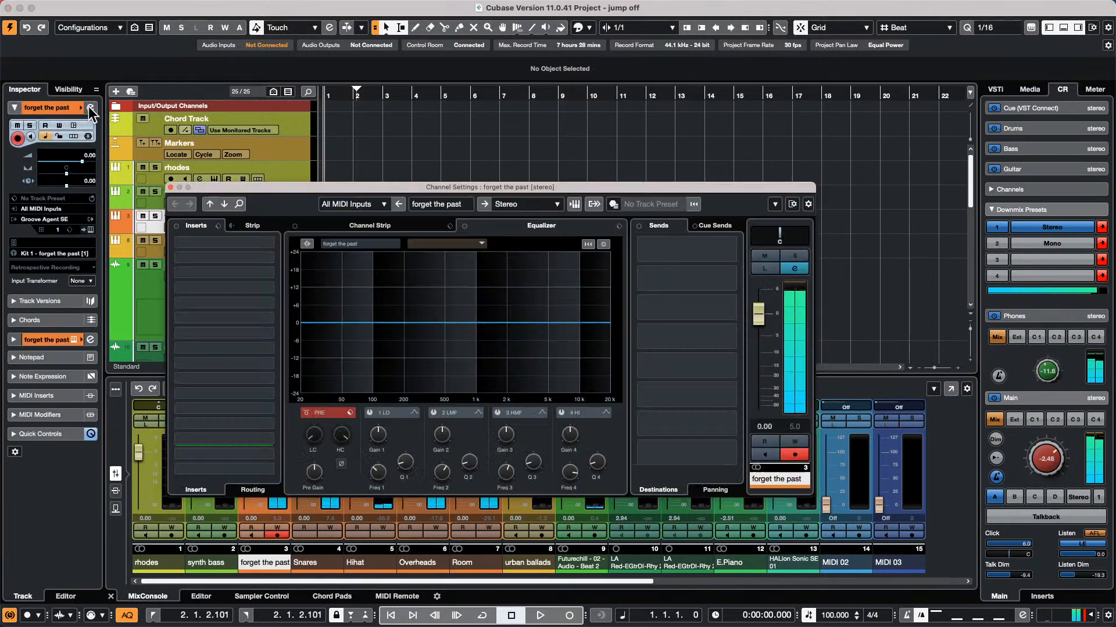
pyautogui.click(91, 230)
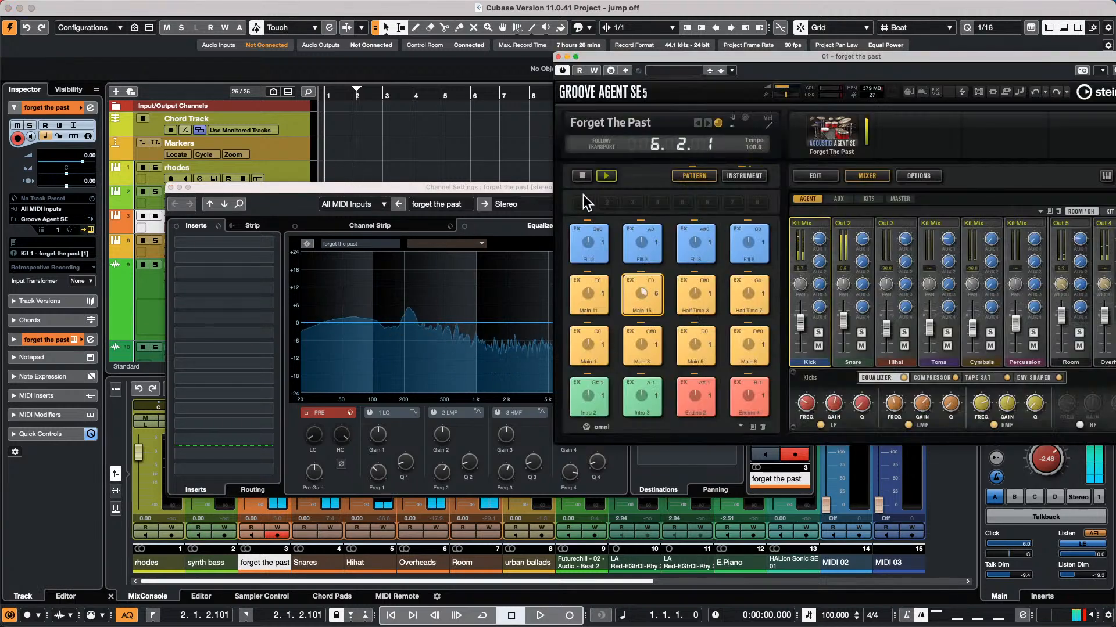
pyautogui.click(581, 175)
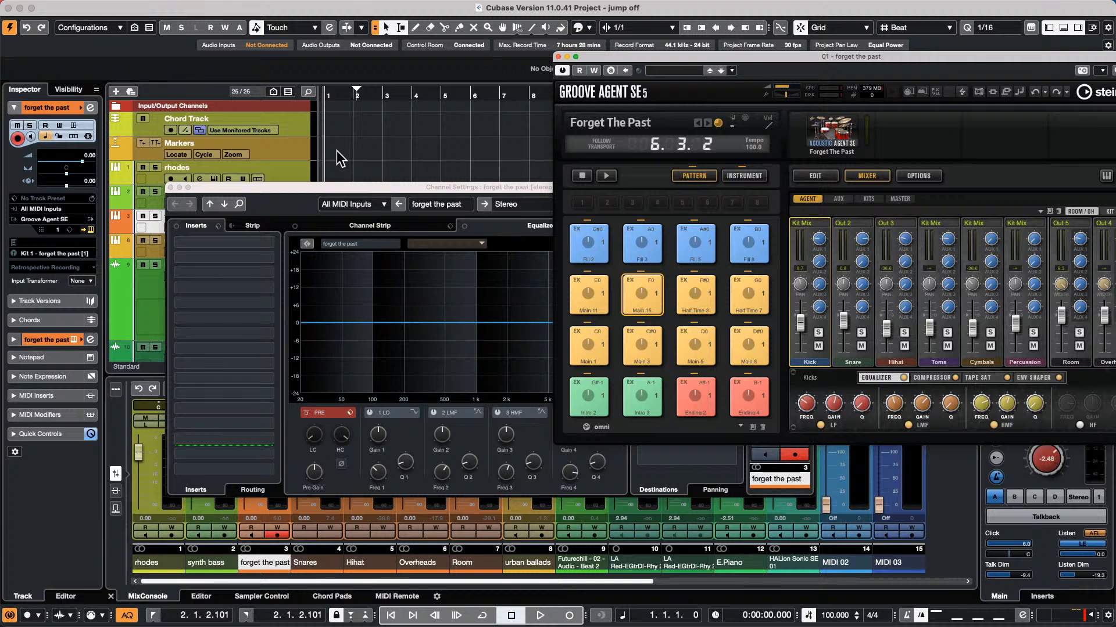
# Look up the hide plug-in windows command and examine the shortcuts in the Windows category of Key Commands
pyautogui.click(437, 7)
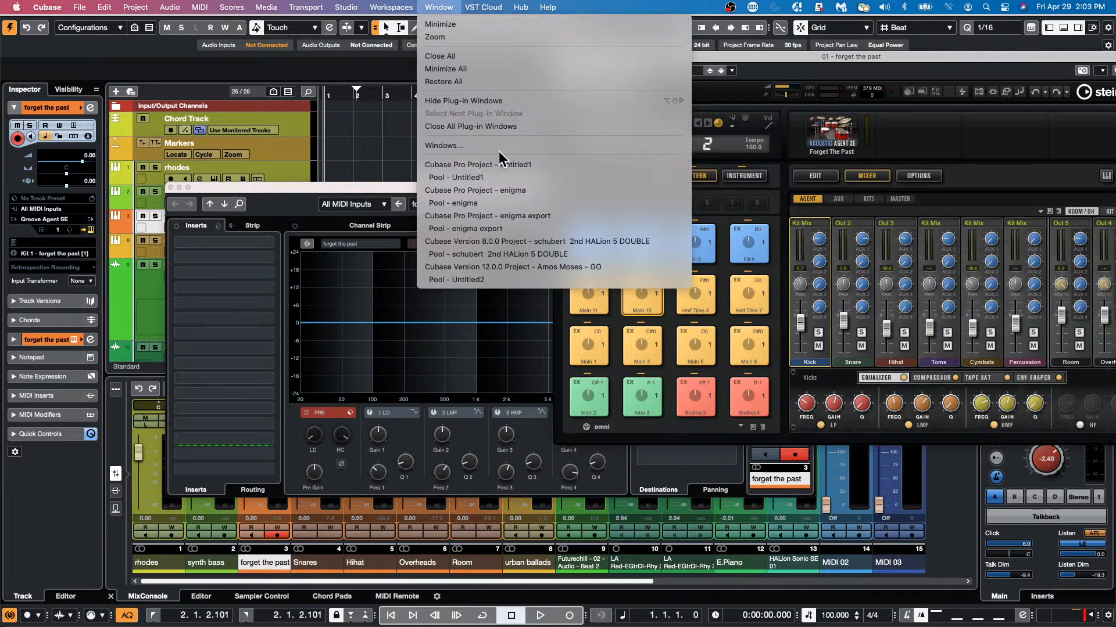
pyautogui.click(461, 102)
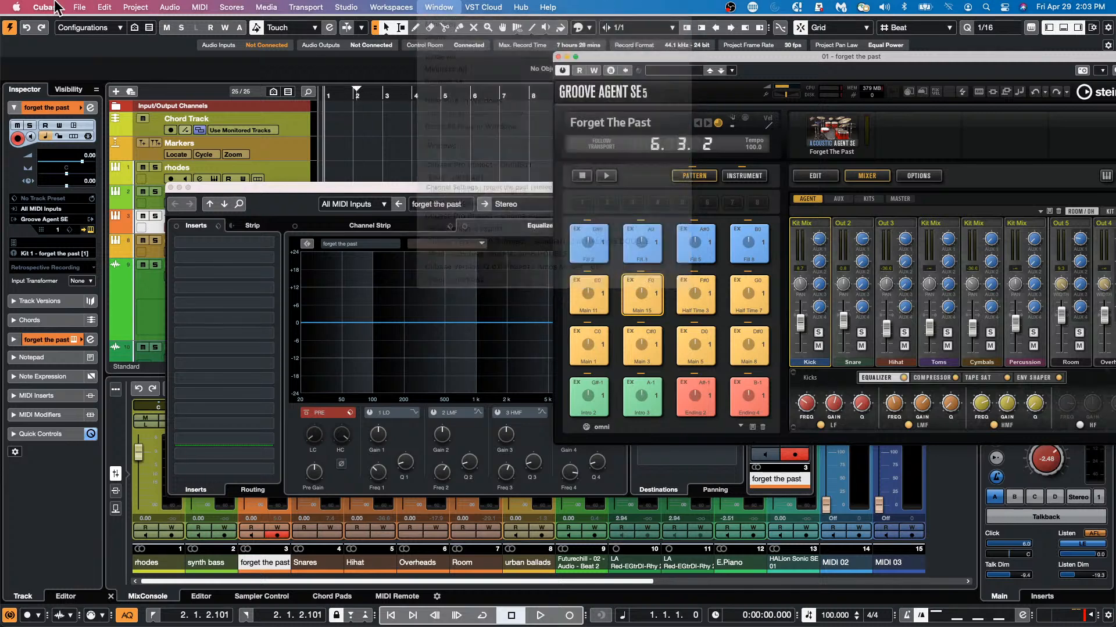
pyautogui.click(104, 7)
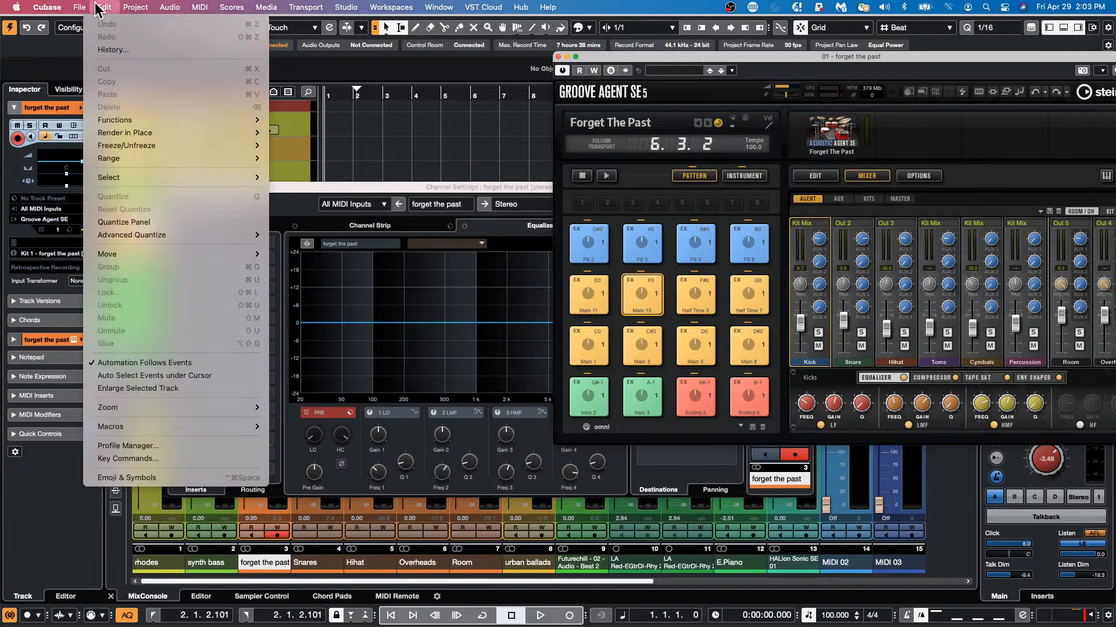
pyautogui.click(156, 459)
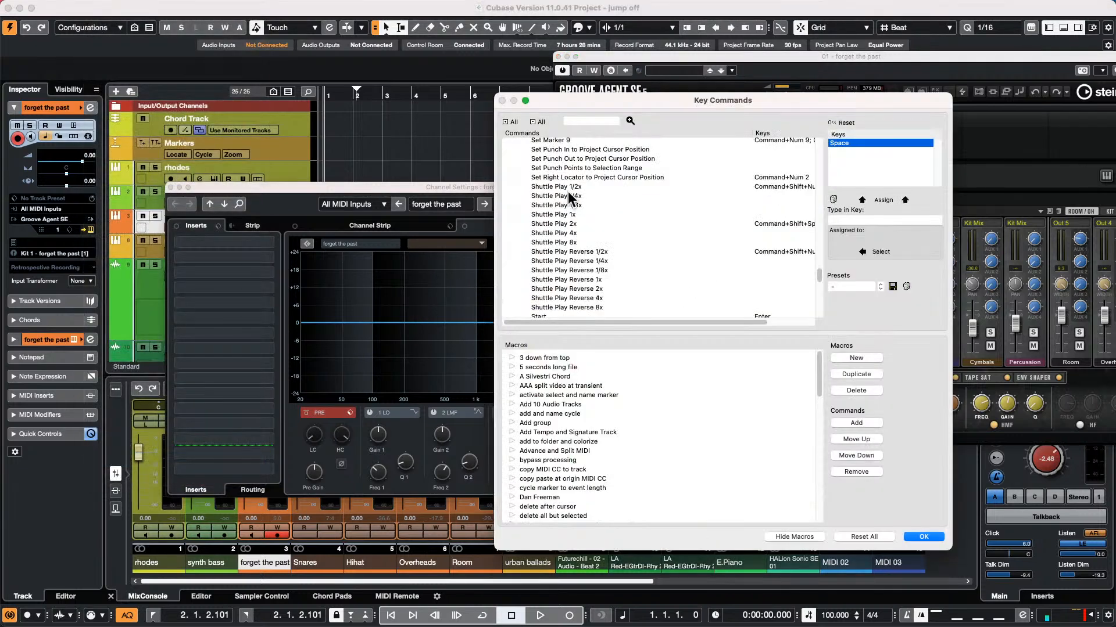
pyautogui.scroll(-5, 593, 441)
pyautogui.scroll(1, 572, 415)
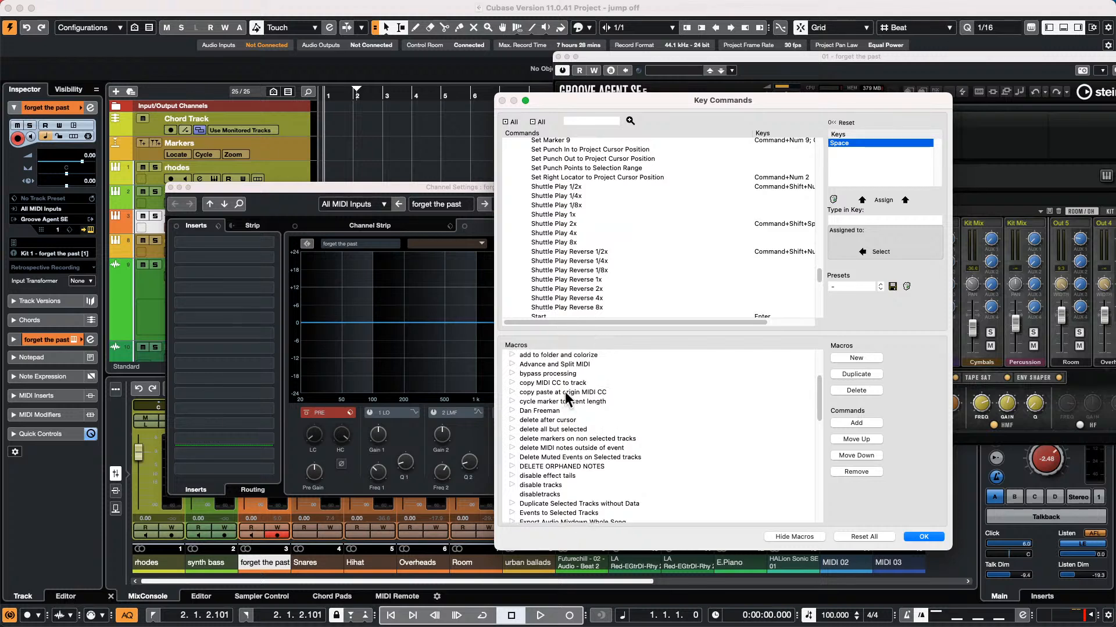
pyautogui.scroll(1, 581, 287)
pyautogui.scroll(-10, 580, 288)
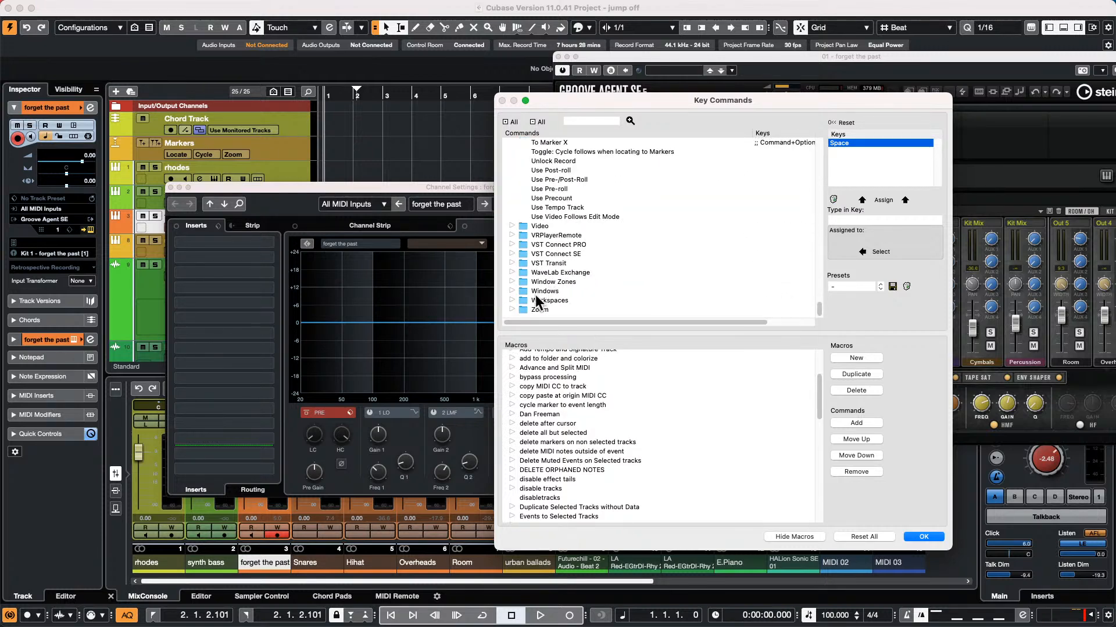
pyautogui.click(522, 291)
pyautogui.scroll(-1, 617, 269)
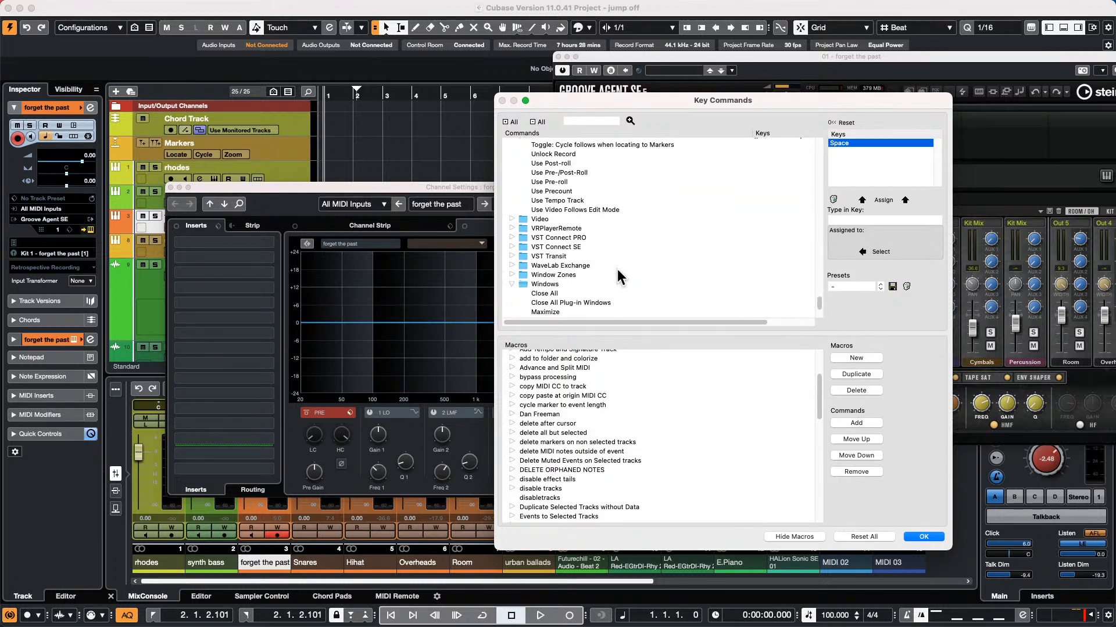
pyautogui.scroll(-2, 618, 270)
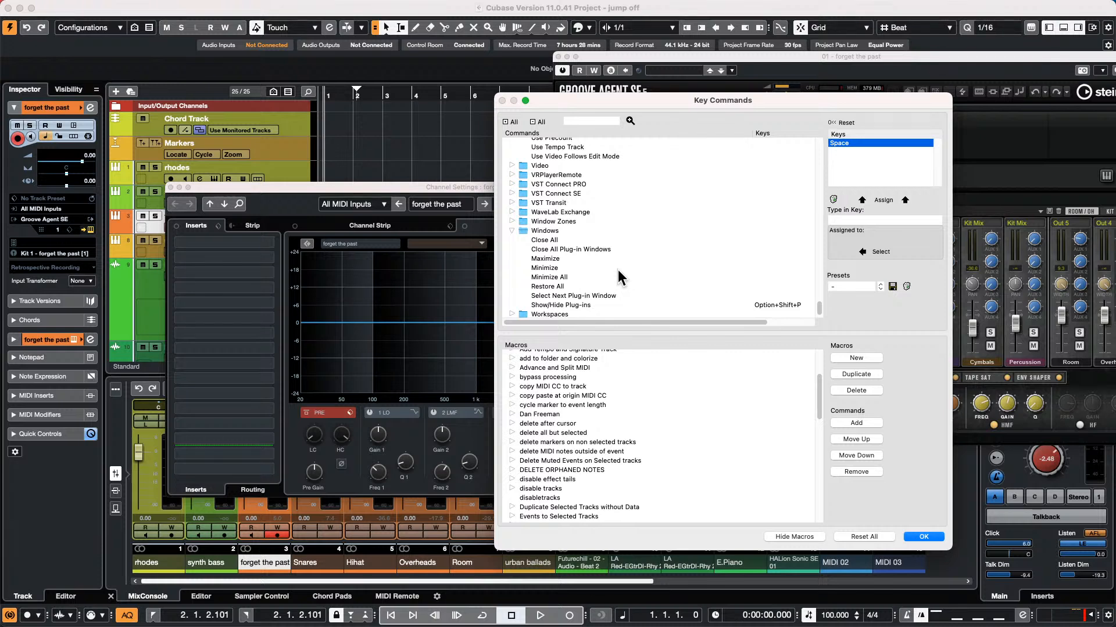
# Examine the shortcuts in the Window Zones category and close Key Commands
pyautogui.click(512, 222)
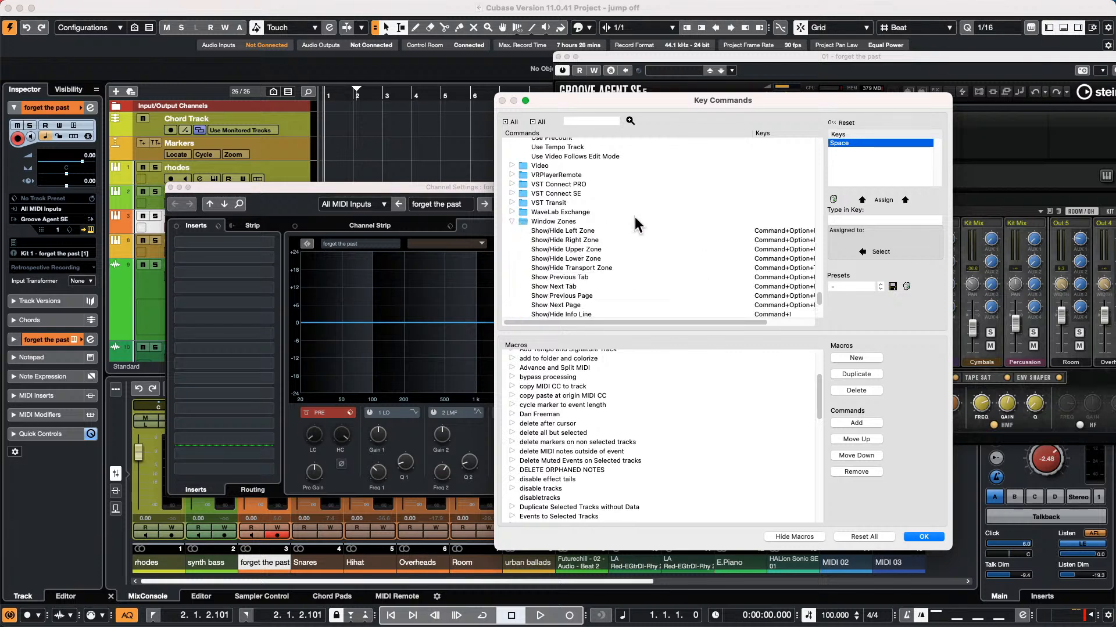
pyautogui.scroll(-3, 635, 217)
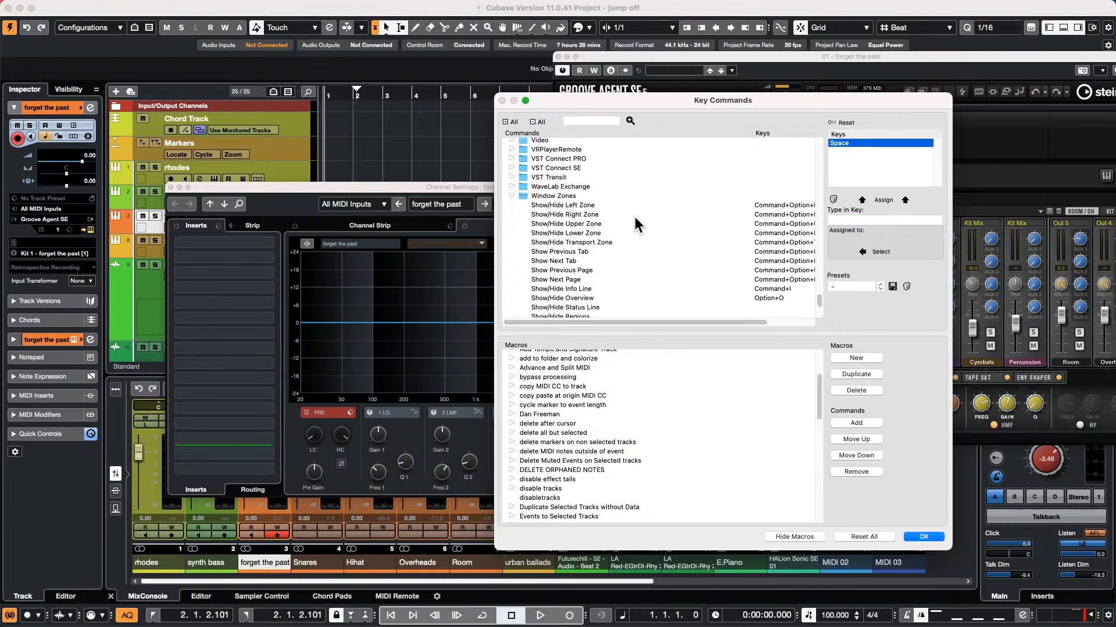
pyautogui.scroll(-2, 635, 217)
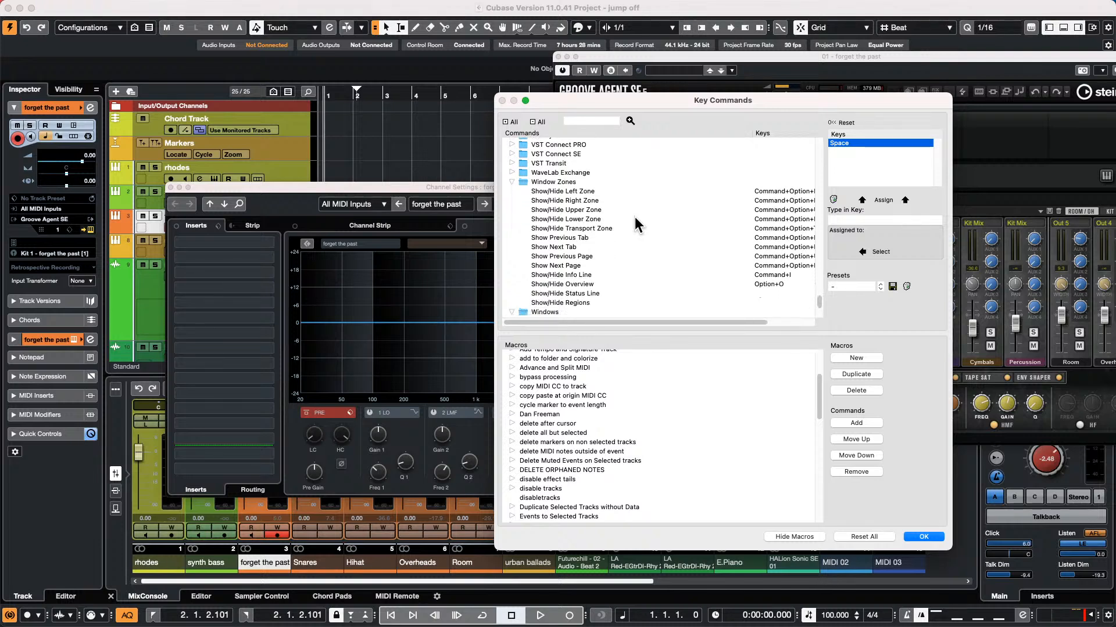
pyautogui.scroll(-5, 635, 215)
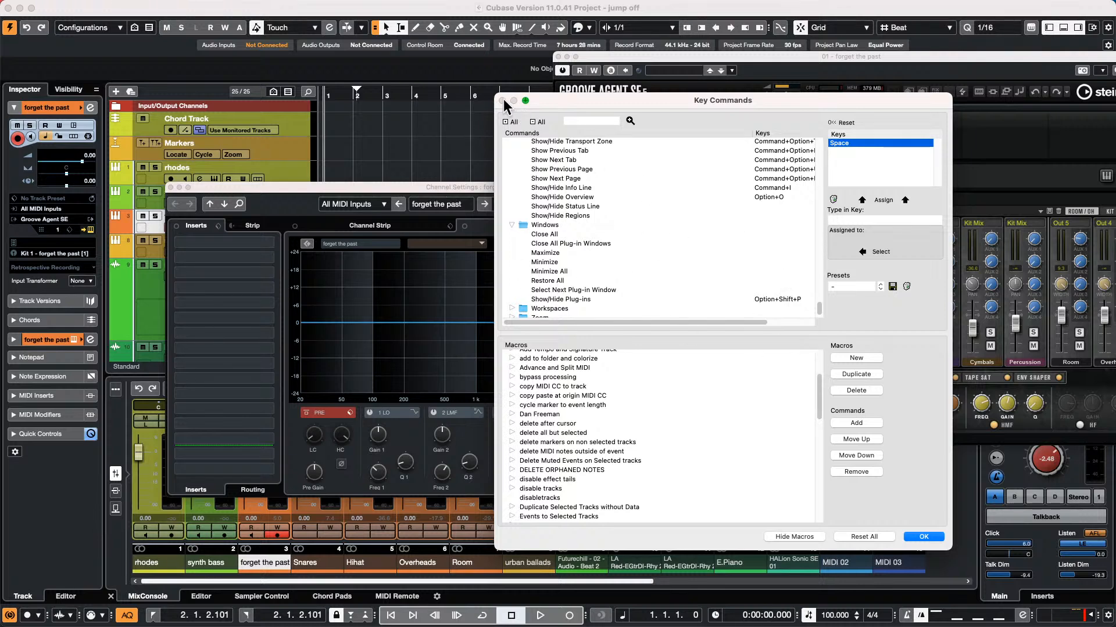
pyautogui.click(923, 537)
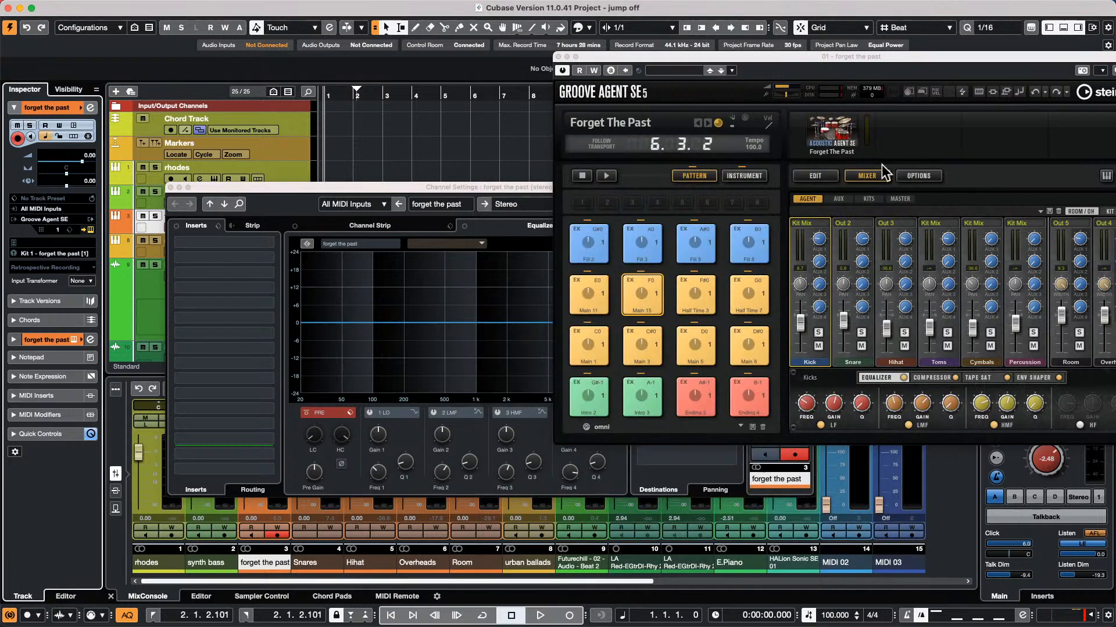
# Close the Groove Agent SE and Channel Settings windows of the forget the past track, toggling the MixConsole window in between
pyautogui.click(558, 56)
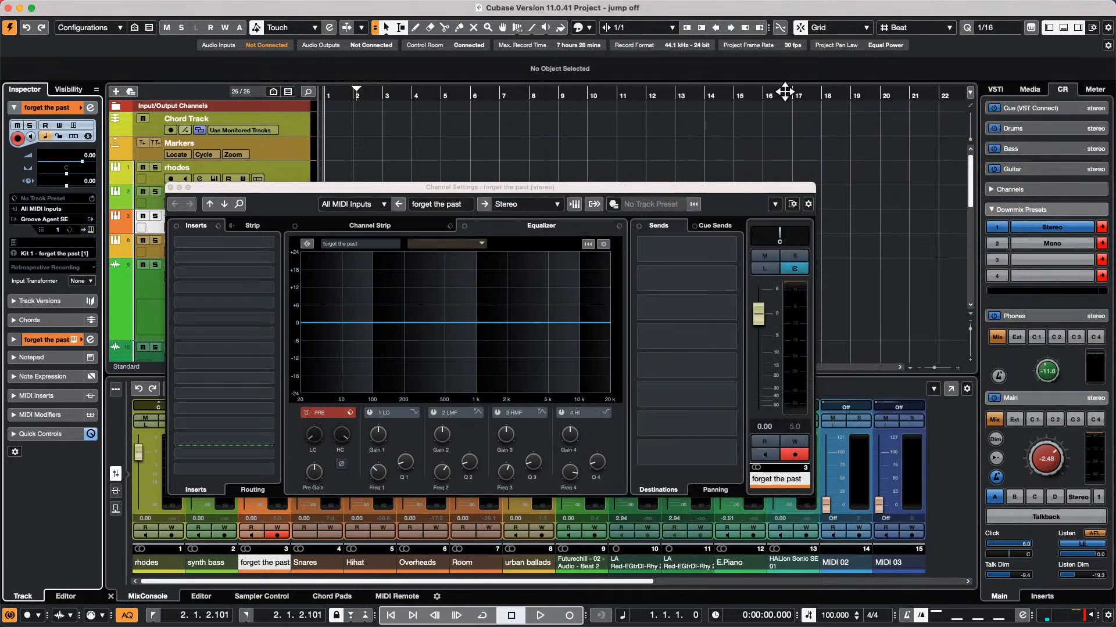
pyautogui.press('5')
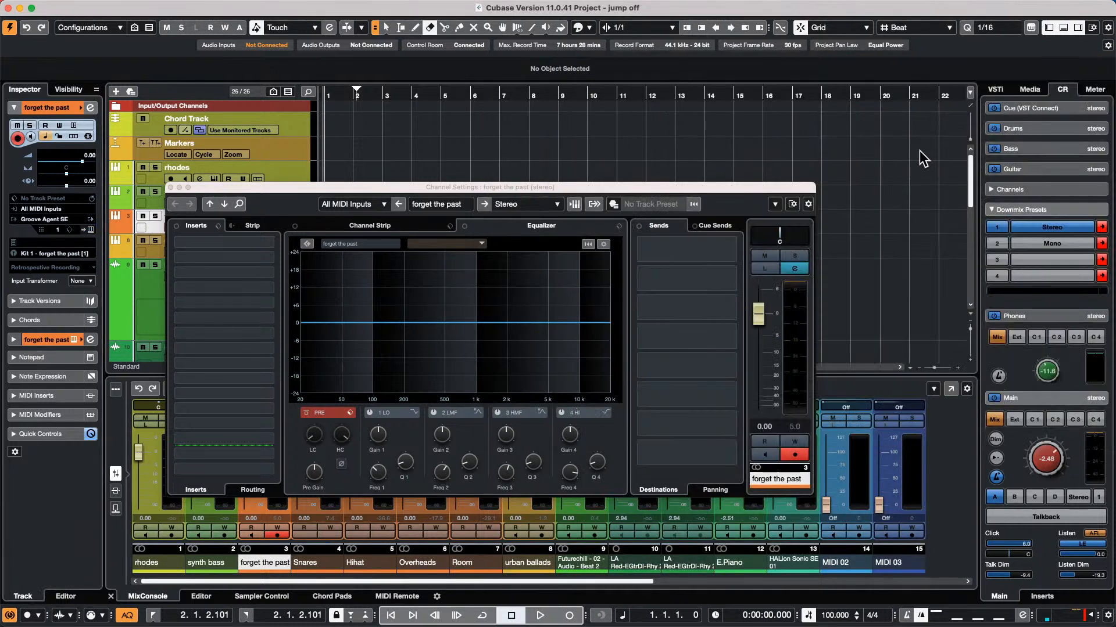
pyautogui.press('F3')
pyautogui.press('F3')
pyautogui.press('F3')
pyautogui.press('F3')
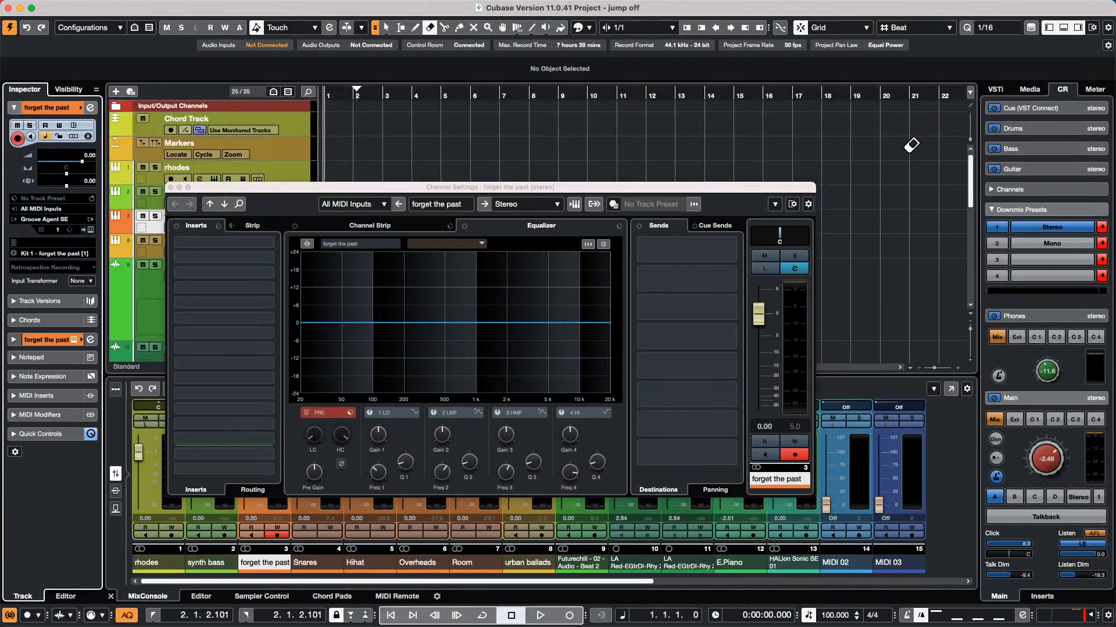
pyautogui.click(170, 187)
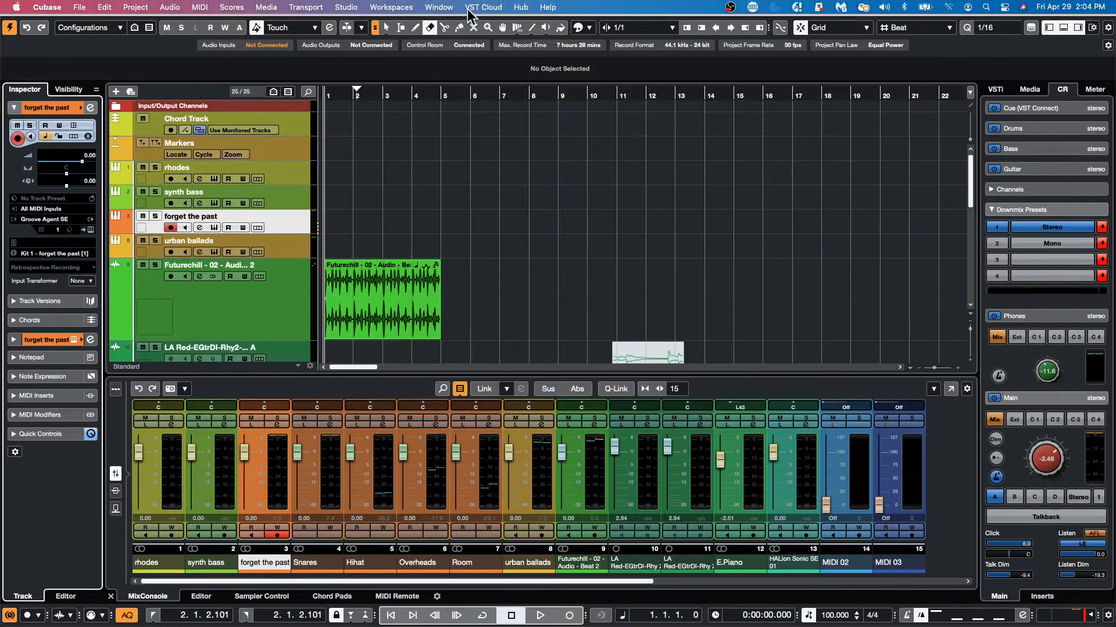
# Switch to the Big Mixer workspace
pyautogui.click(431, 7)
pyautogui.moveTo(396, 7)
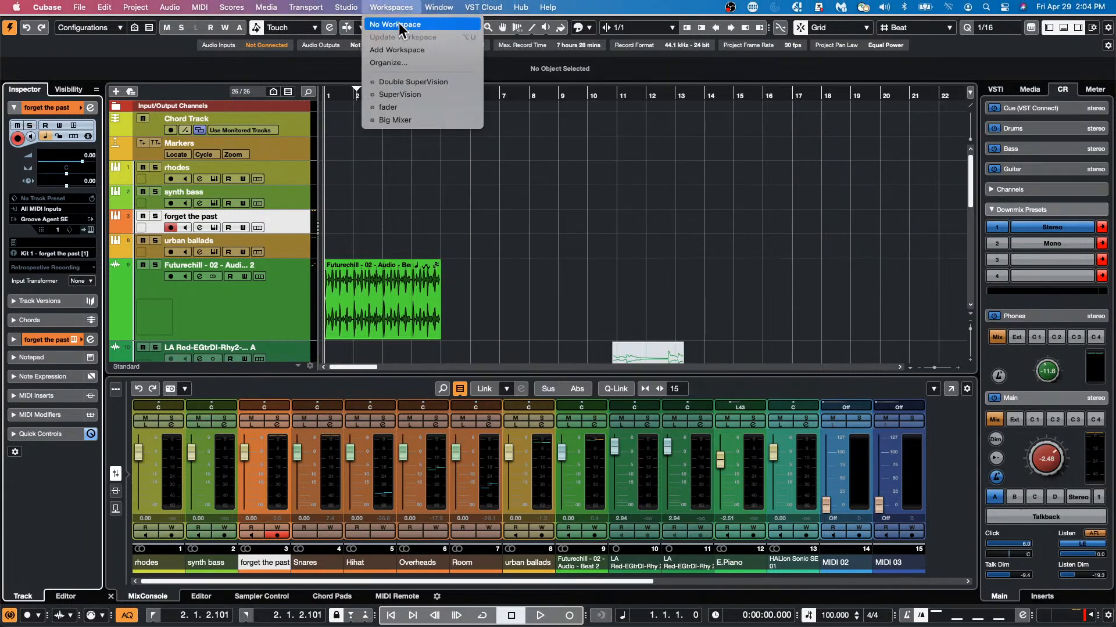
pyautogui.click(426, 121)
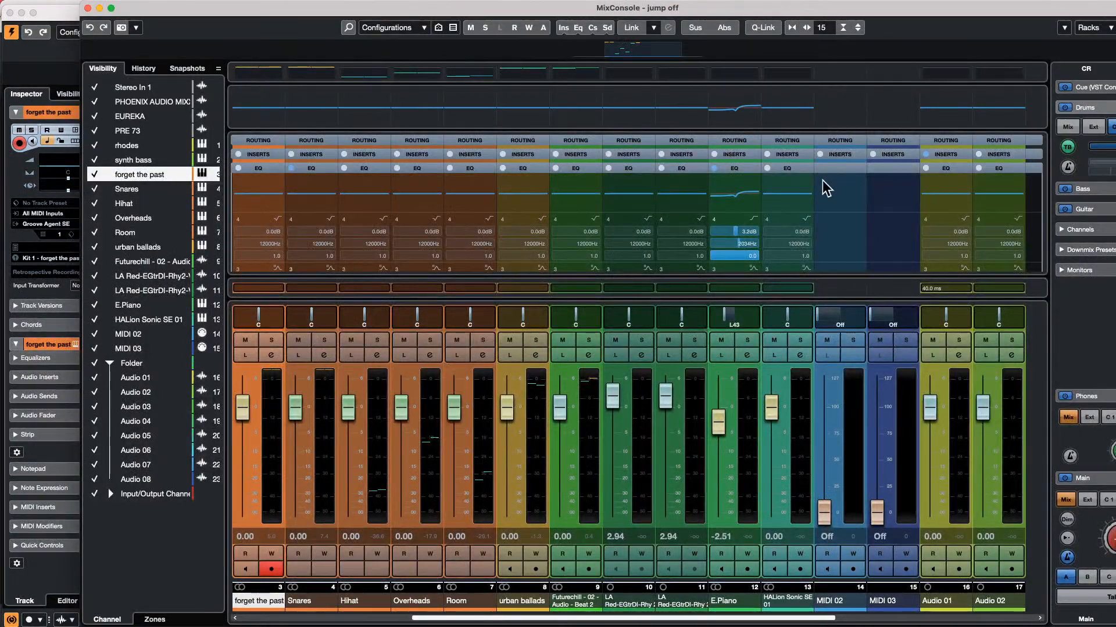
# Review the workspace and window commands, and close the separate MixConsole window
pyautogui.moveTo(509, 7)
pyautogui.click(398, 6)
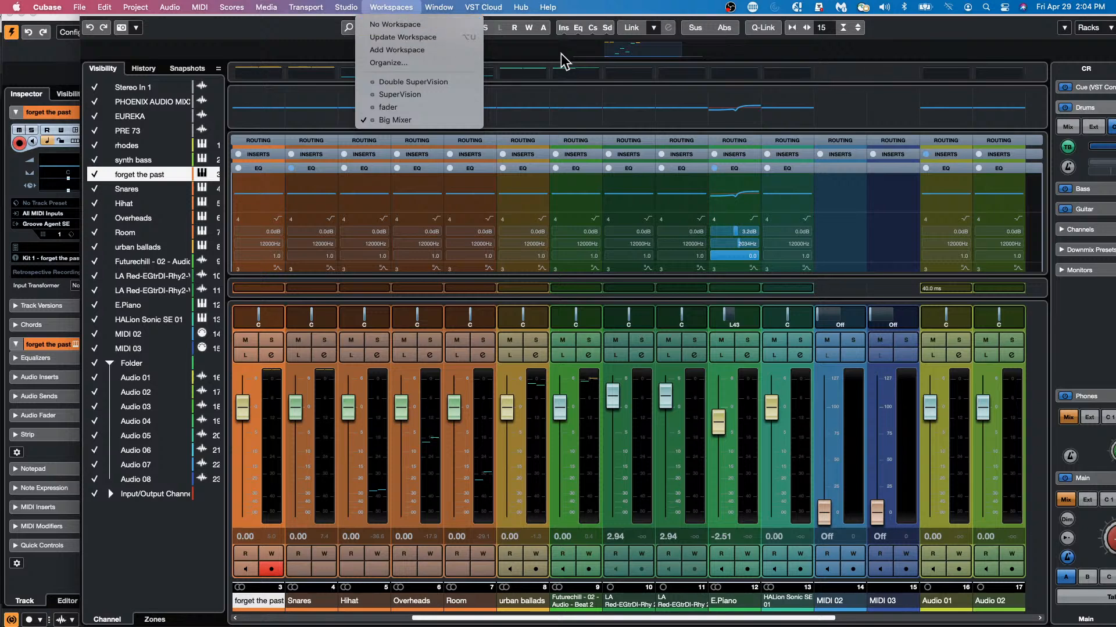
pyautogui.moveTo(466, 7)
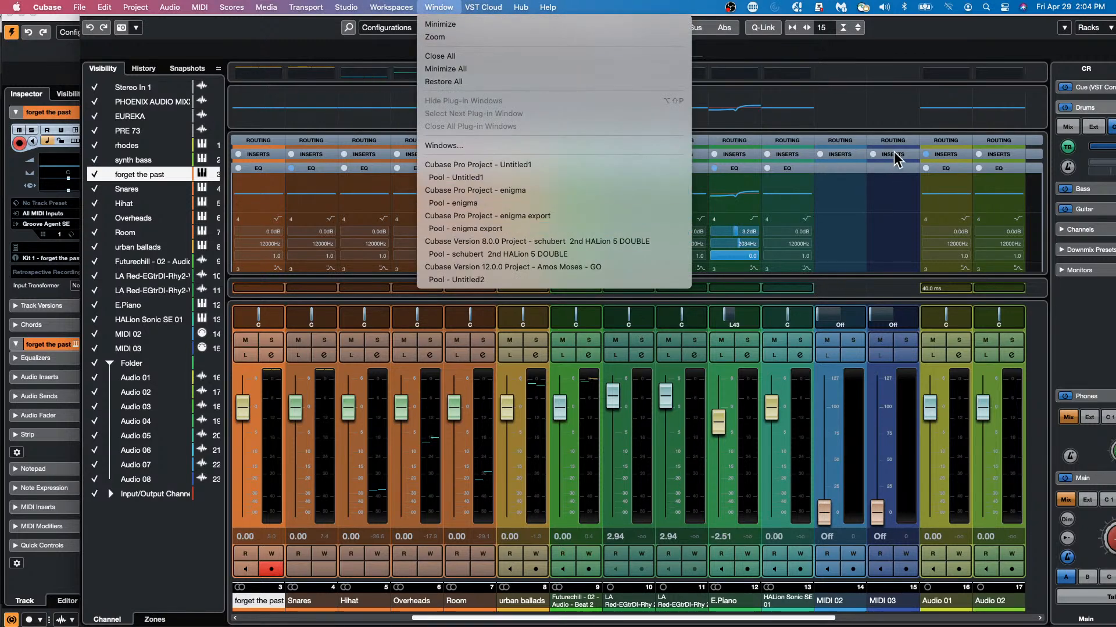
pyautogui.click(887, 147)
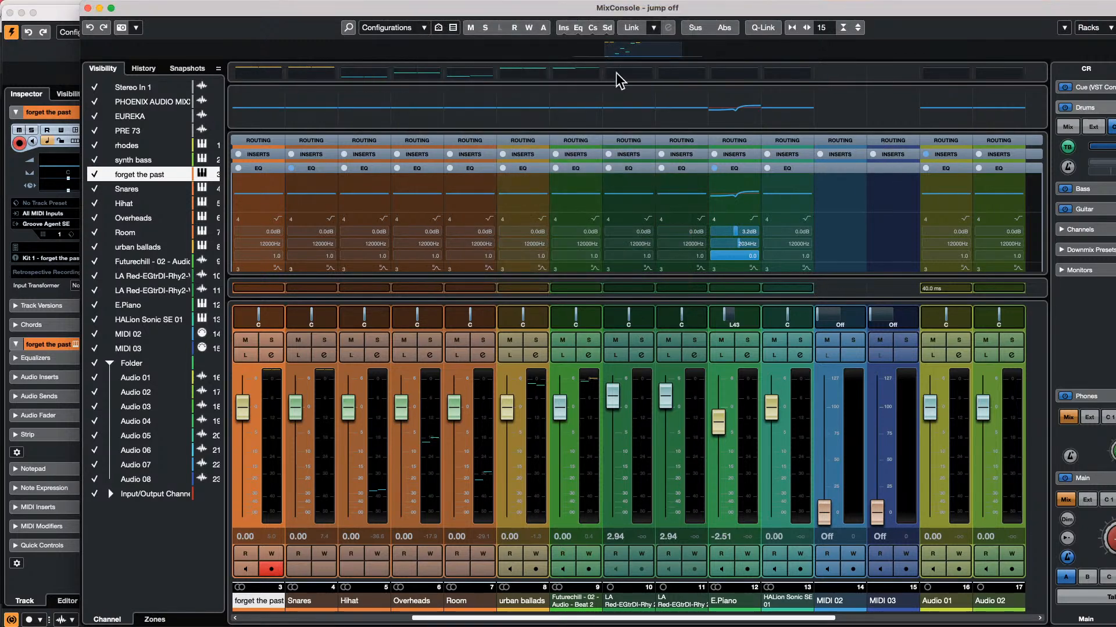
pyautogui.click(88, 8)
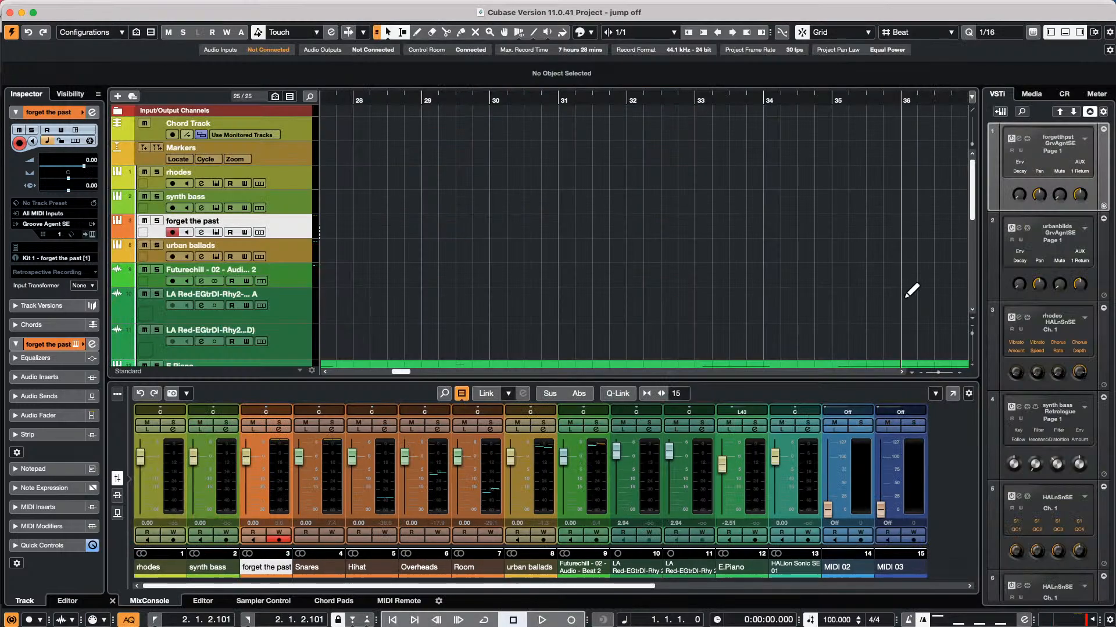
# Cycle through the open applications with the application switcher and stay in the jump off project
pyautogui.press('super+Tab')
pyautogui.press('super+Tab')
pyautogui.press('super+Tab')
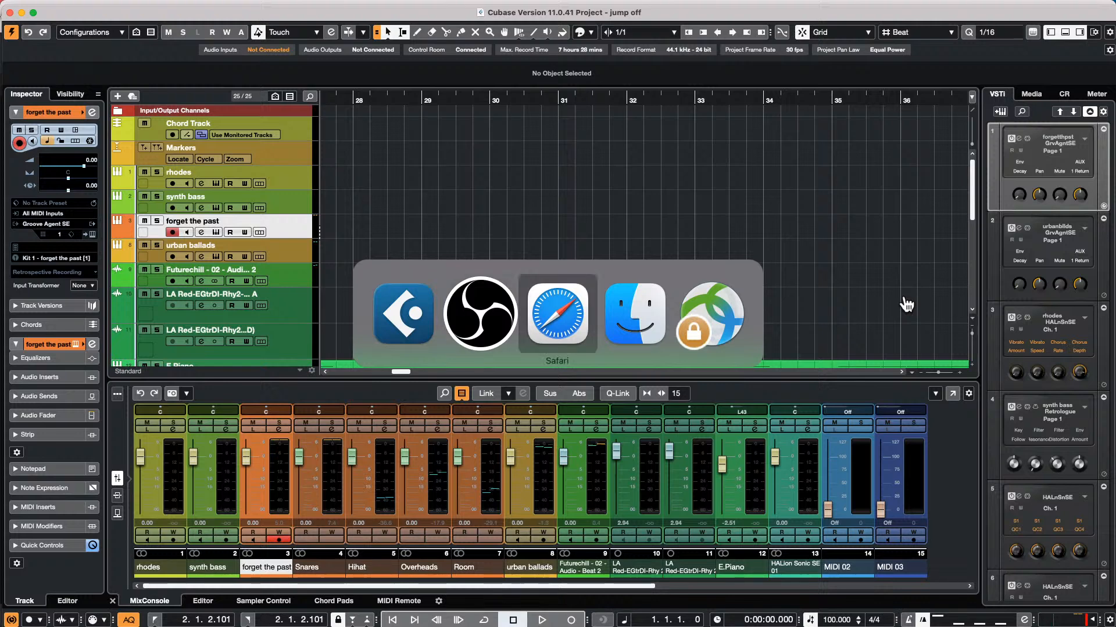
pyautogui.press('super+Tab')
pyautogui.press('super+Tab')
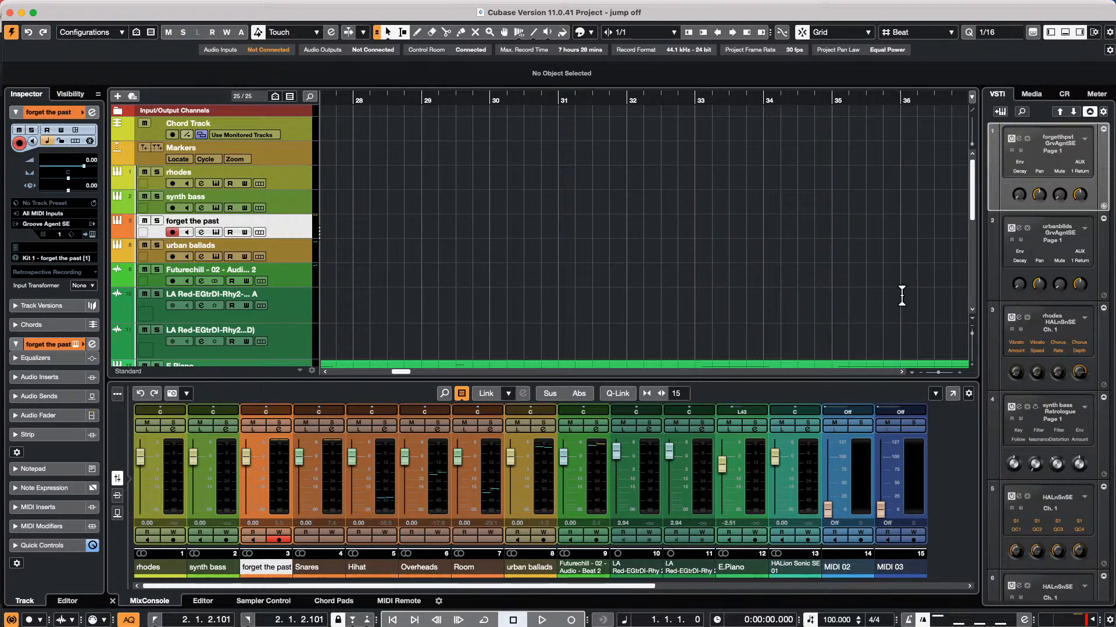
pyautogui.press('super+Tab')
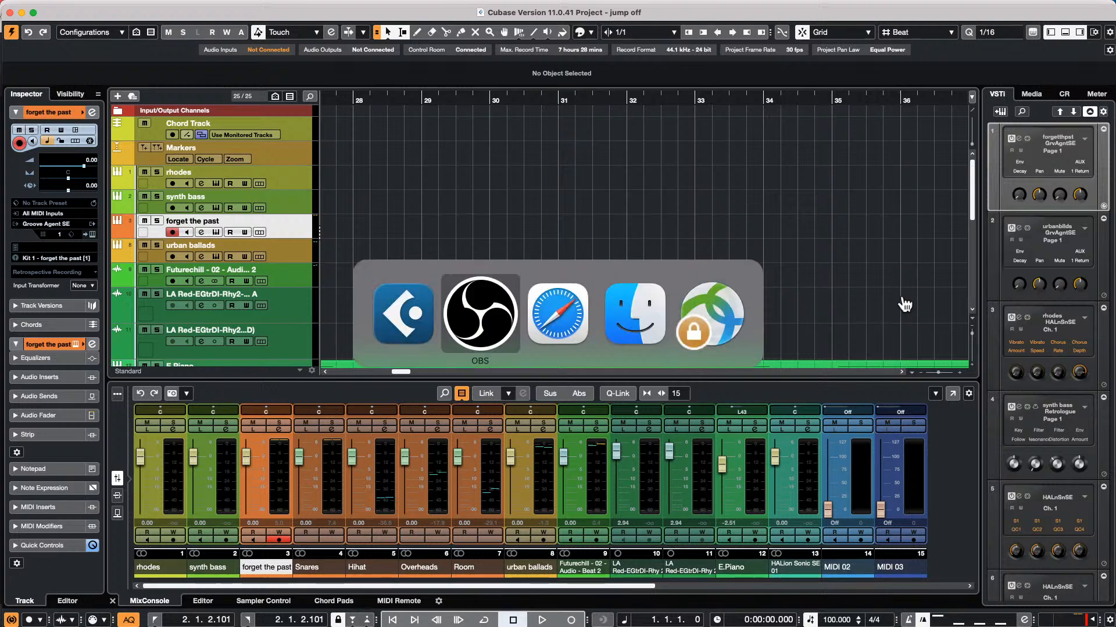
pyautogui.press('super+Tab')
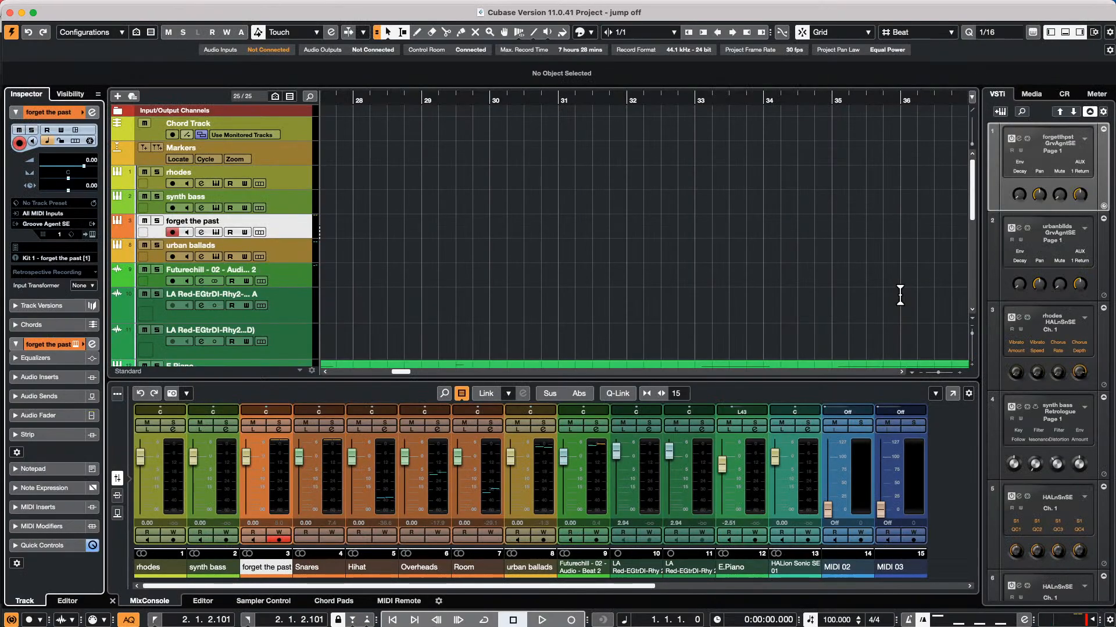
# Open the Windows manager, select the enigma project window in its list, and close the manager
pyautogui.click(574, 201)
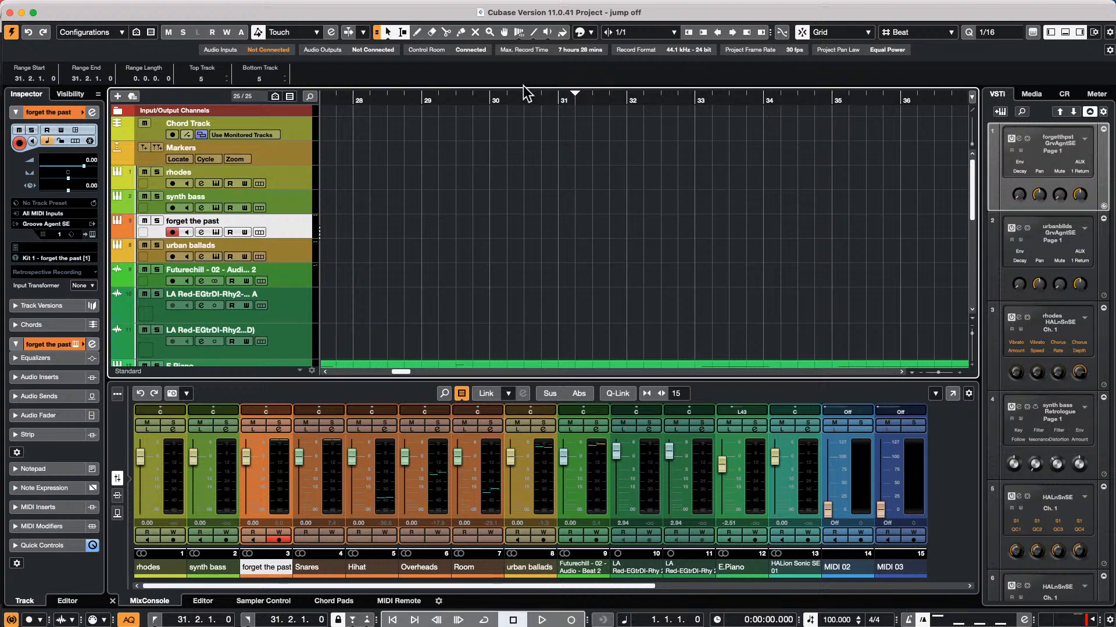
pyautogui.click(439, 7)
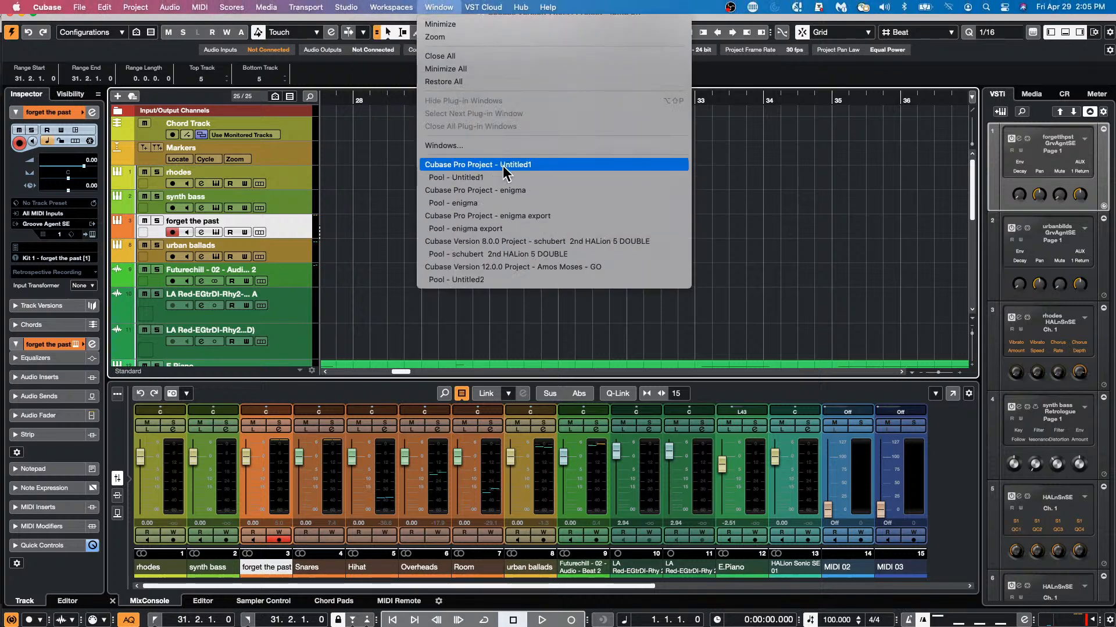
pyautogui.click(506, 145)
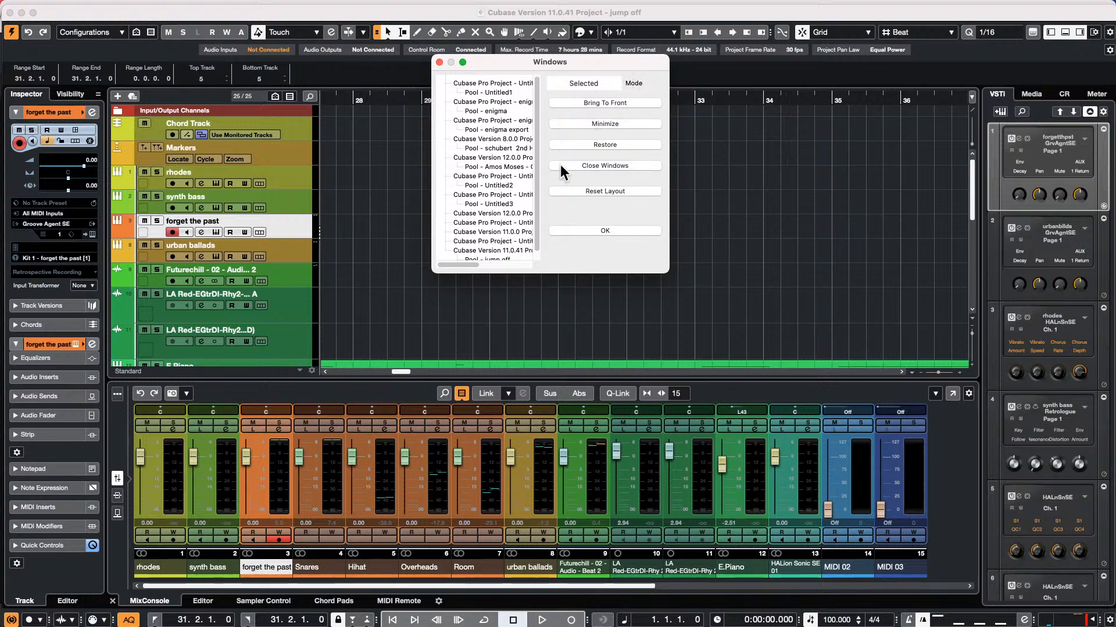
pyautogui.click(481, 100)
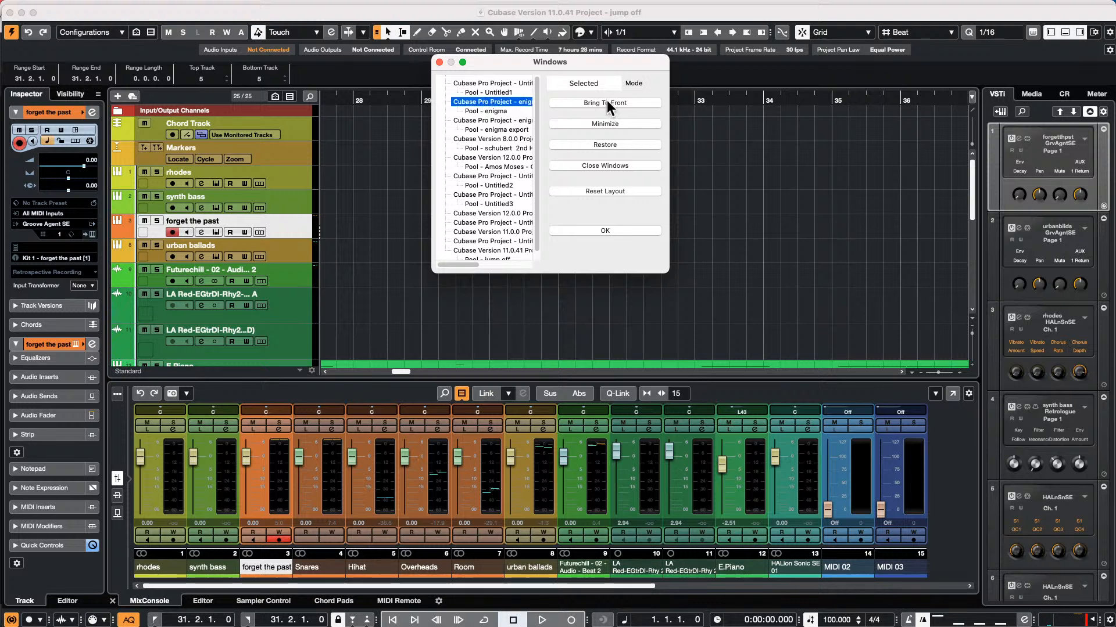
pyautogui.click(439, 62)
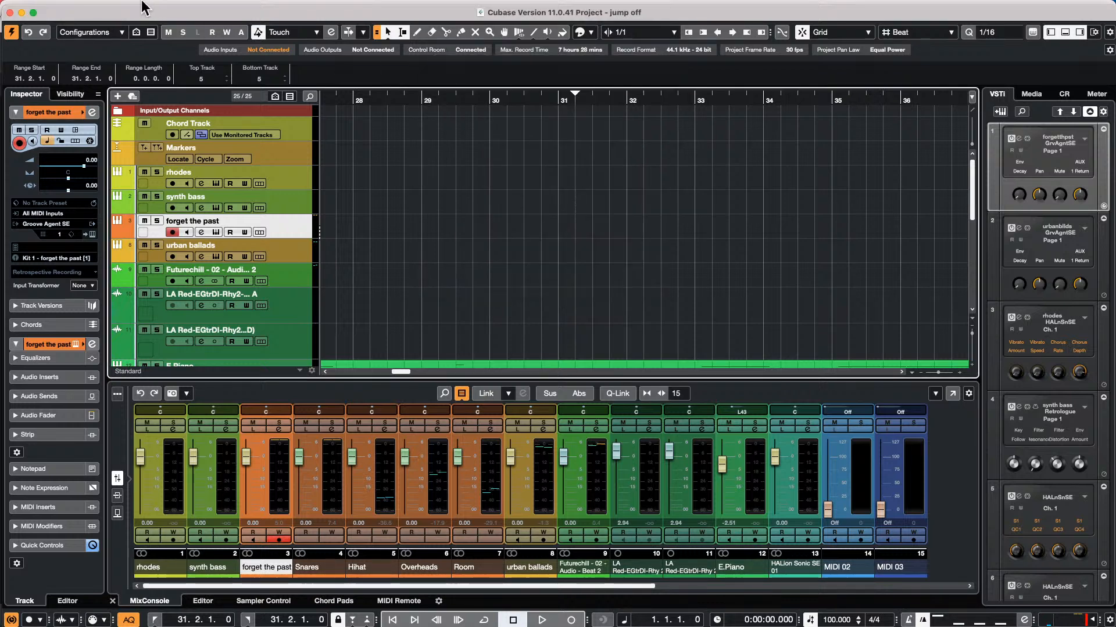
# Search the key commands for "bring to front", and close the Key Commands window
pyautogui.click(104, 7)
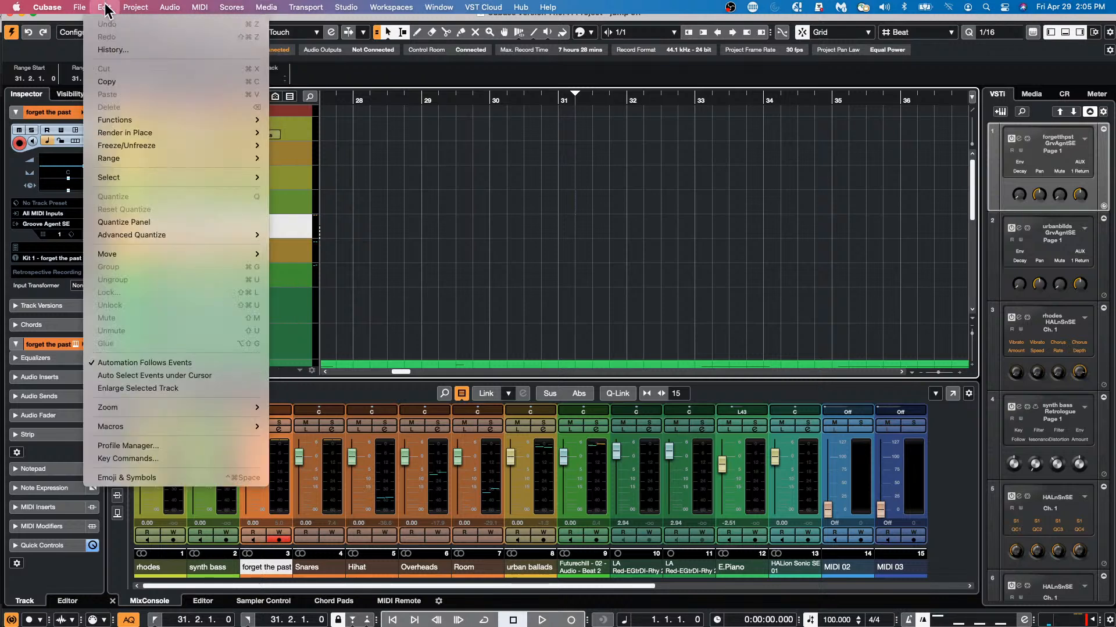
pyautogui.click(163, 457)
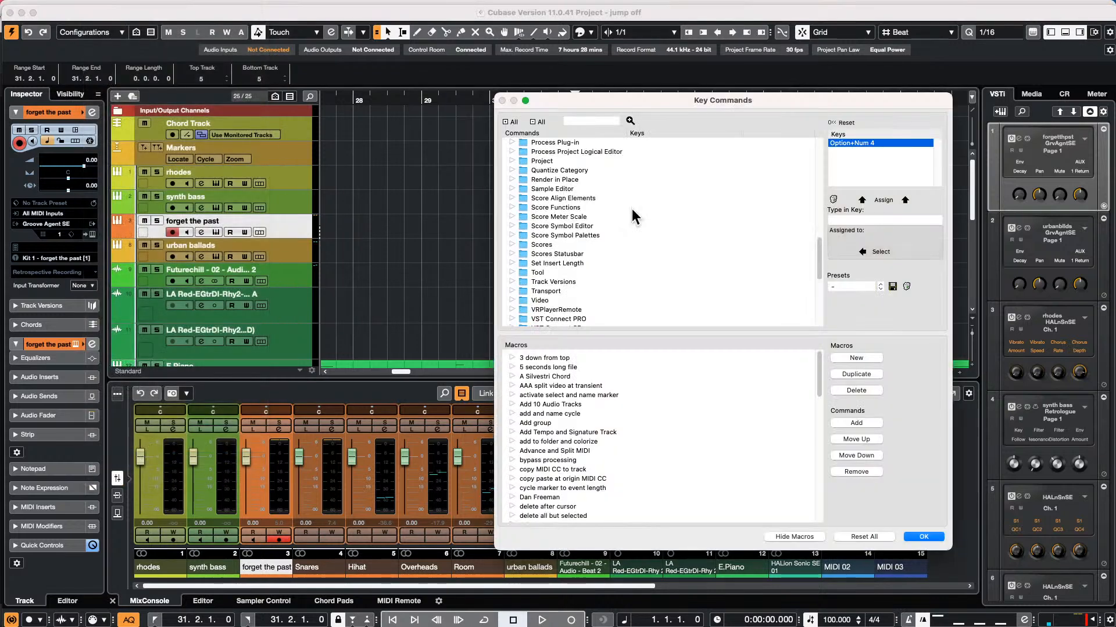
pyautogui.click(584, 120)
pyautogui.write('bri')
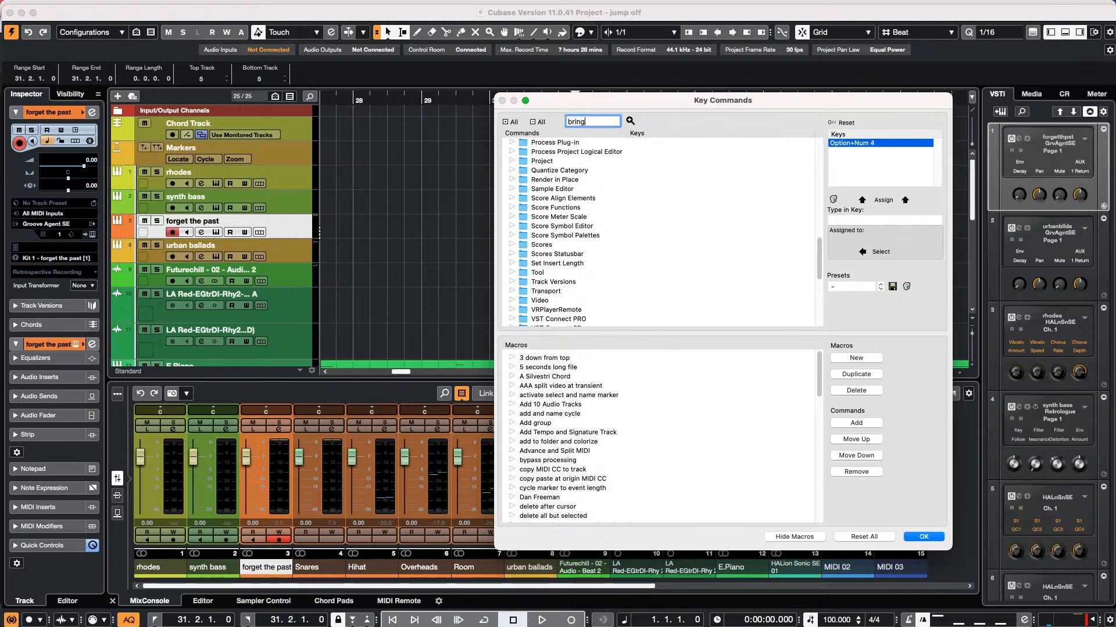
pyautogui.write('ng to front')
pyautogui.press('Return')
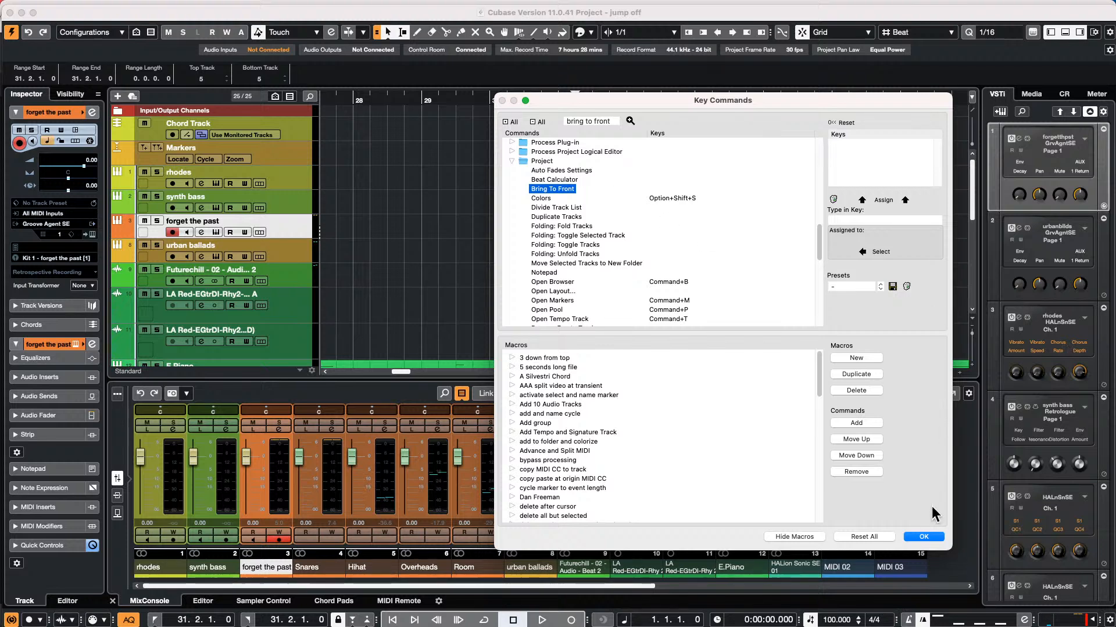
pyautogui.click(928, 536)
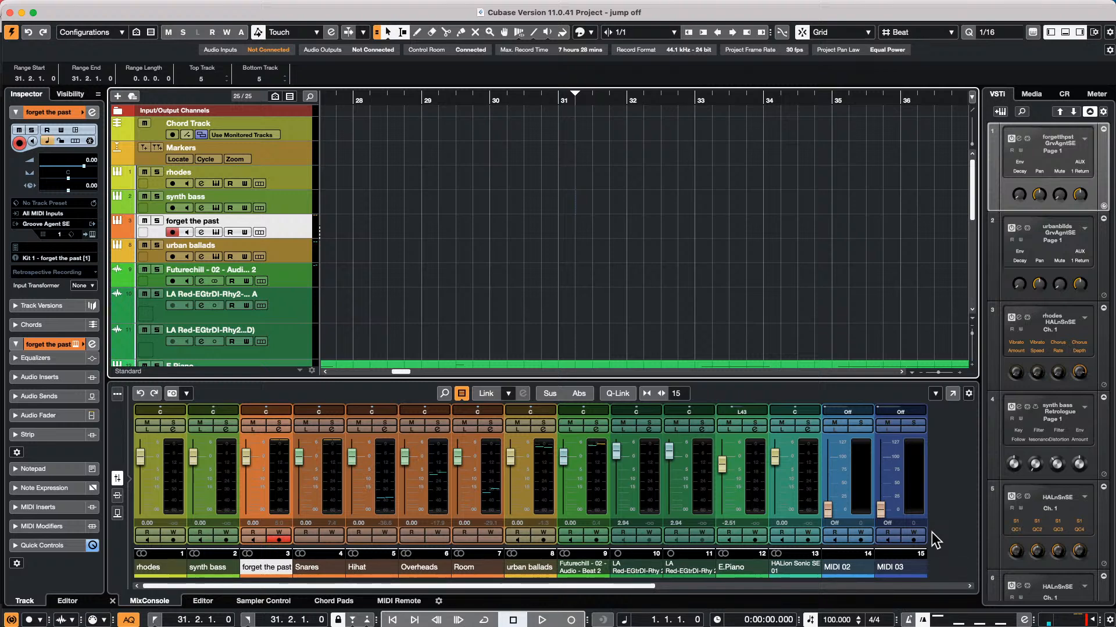
# Open bass sample.cpr from the bass sample project folder and dismiss the missing files dialog without locating anything
pyautogui.moveTo(166, 3)
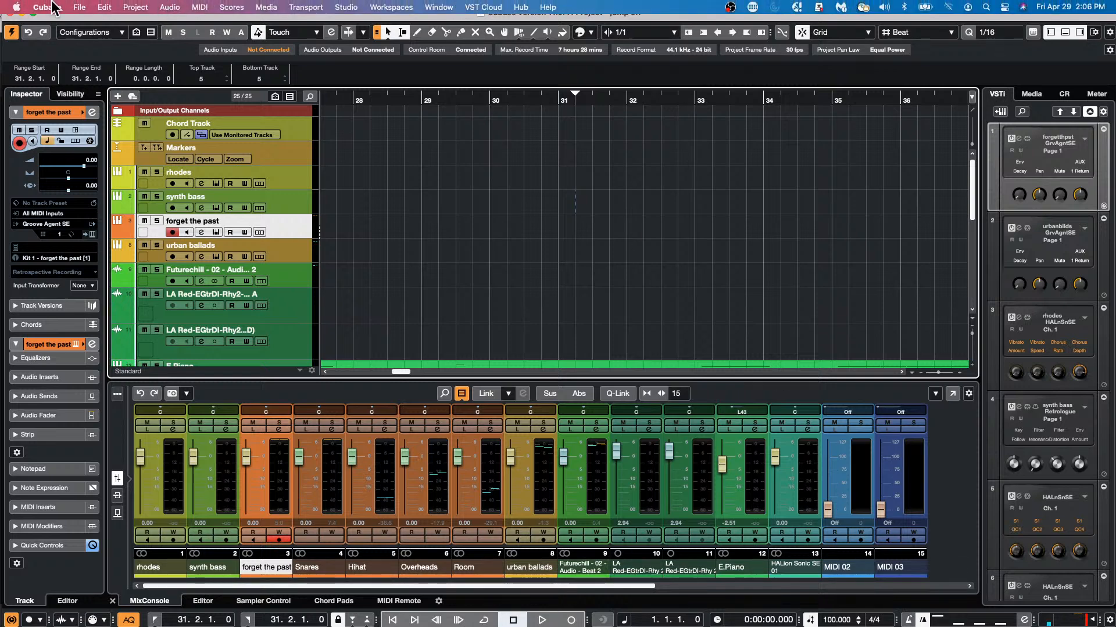
pyautogui.click(71, 4)
pyautogui.moveTo(93, 262)
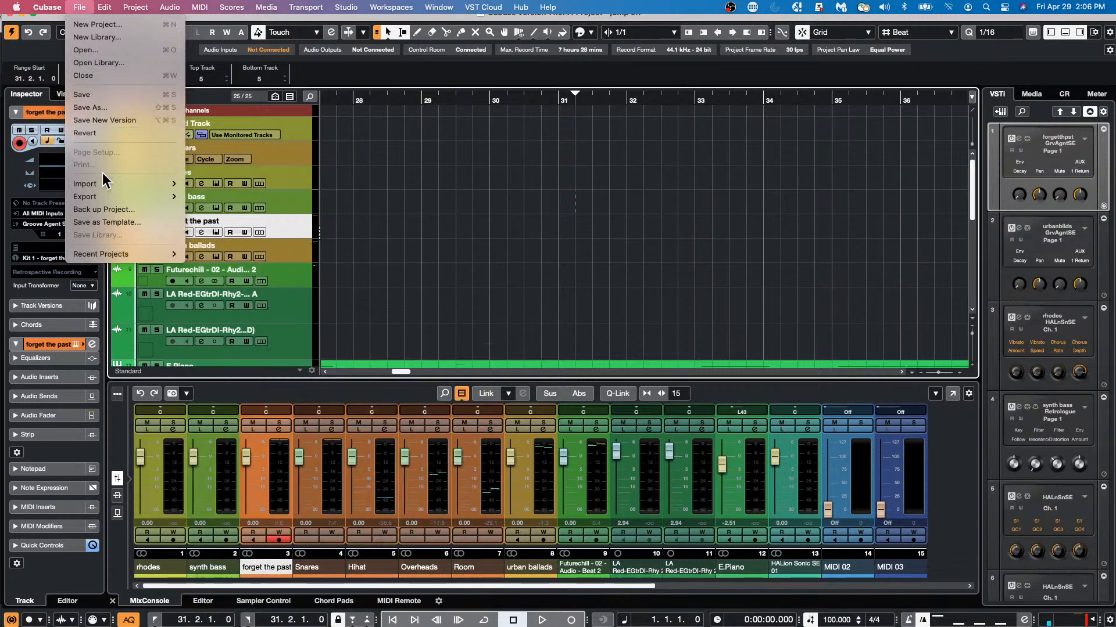
pyautogui.click(120, 52)
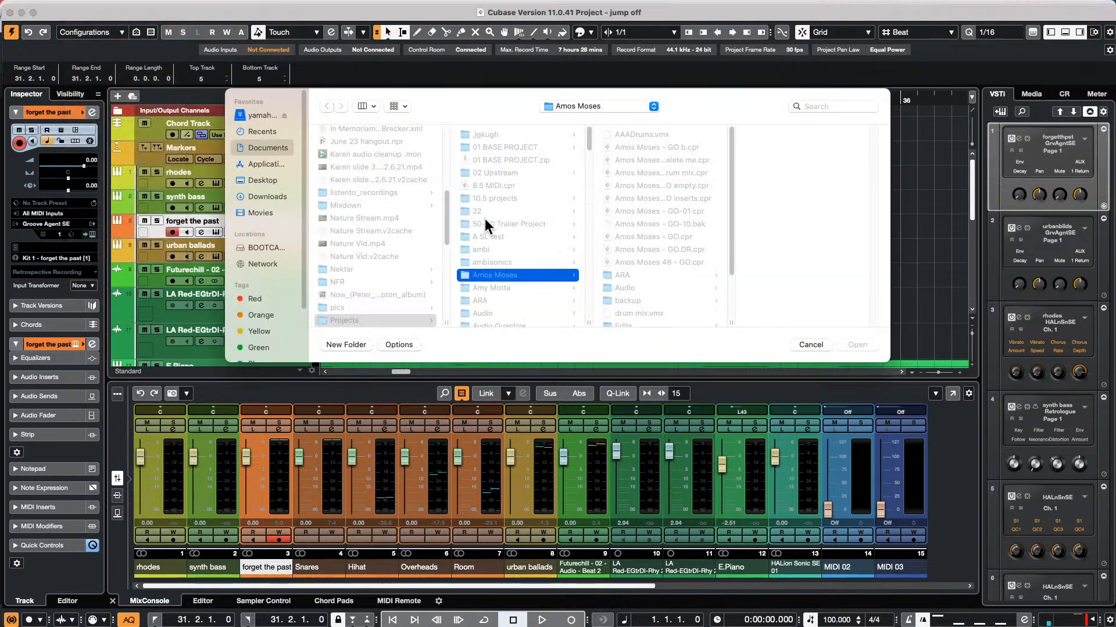
pyautogui.scroll(-3, 492, 246)
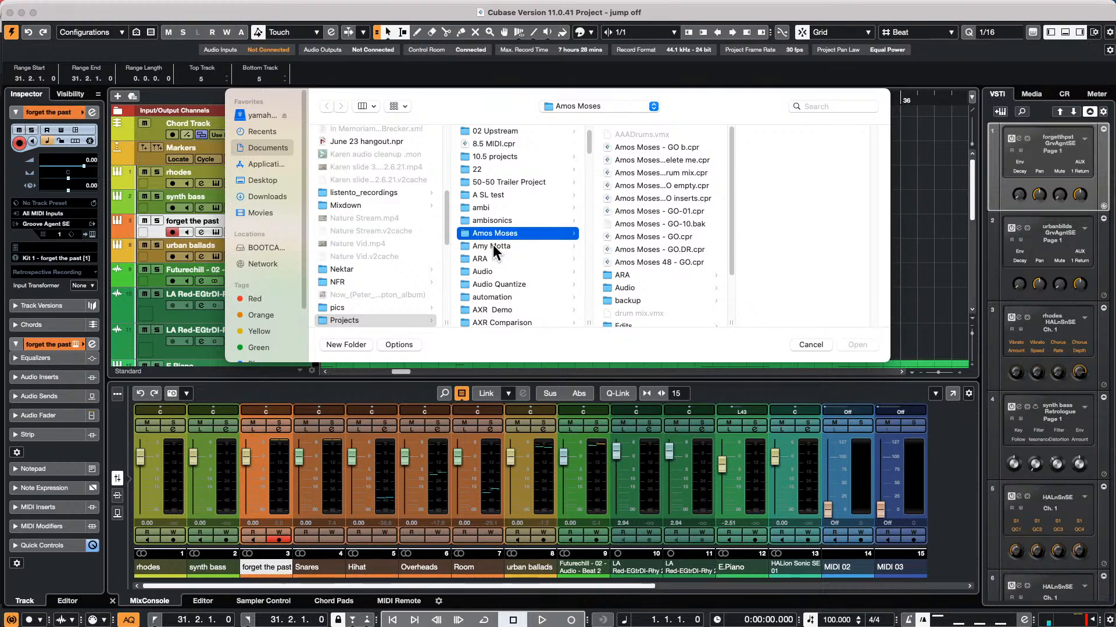
pyautogui.scroll(-3, 492, 245)
pyautogui.scroll(-3, 493, 245)
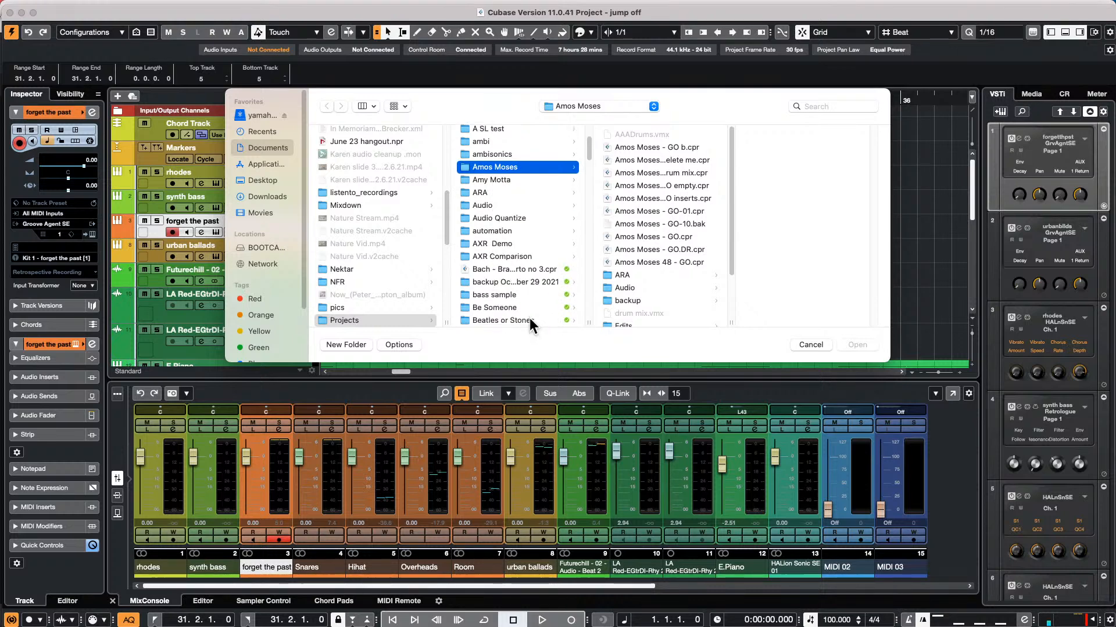
pyautogui.click(512, 293)
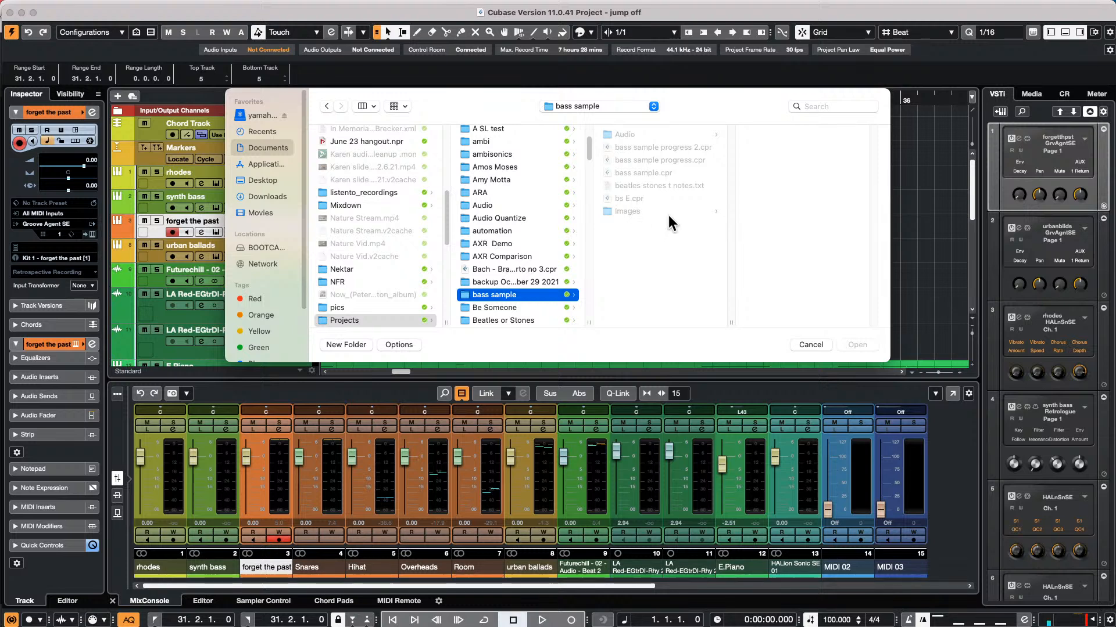
pyautogui.click(658, 172)
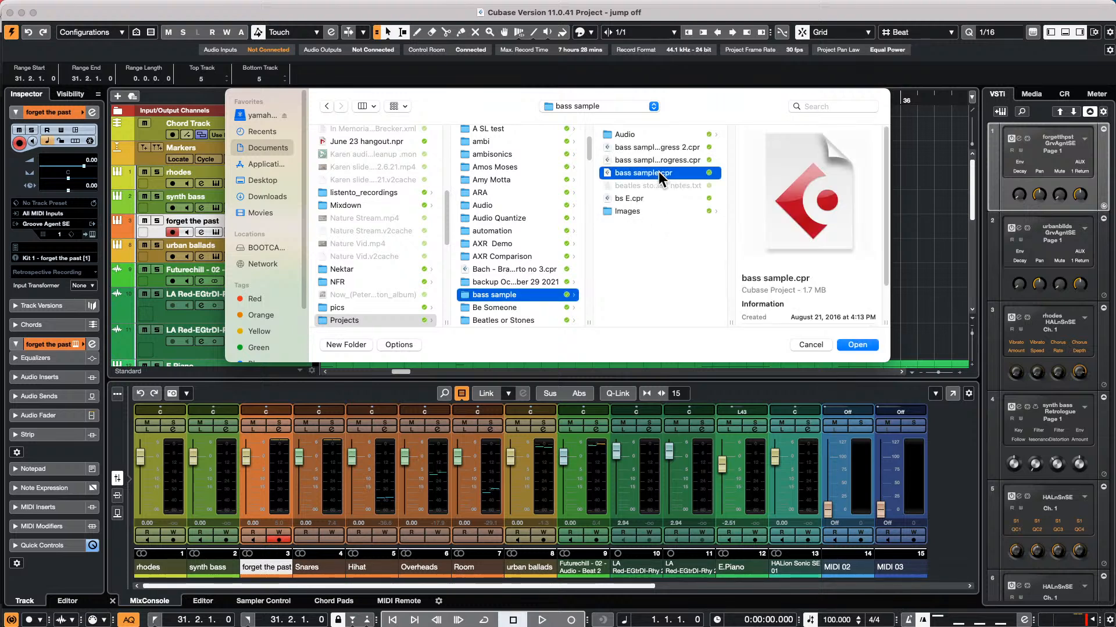
pyautogui.doubleClick(658, 172)
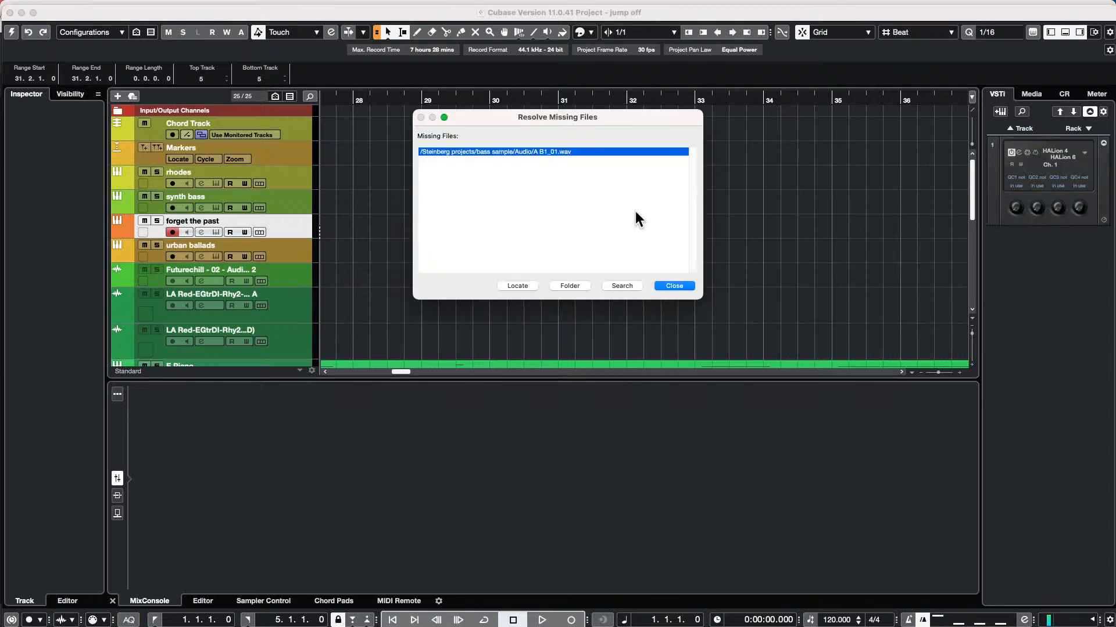
pyautogui.click(674, 285)
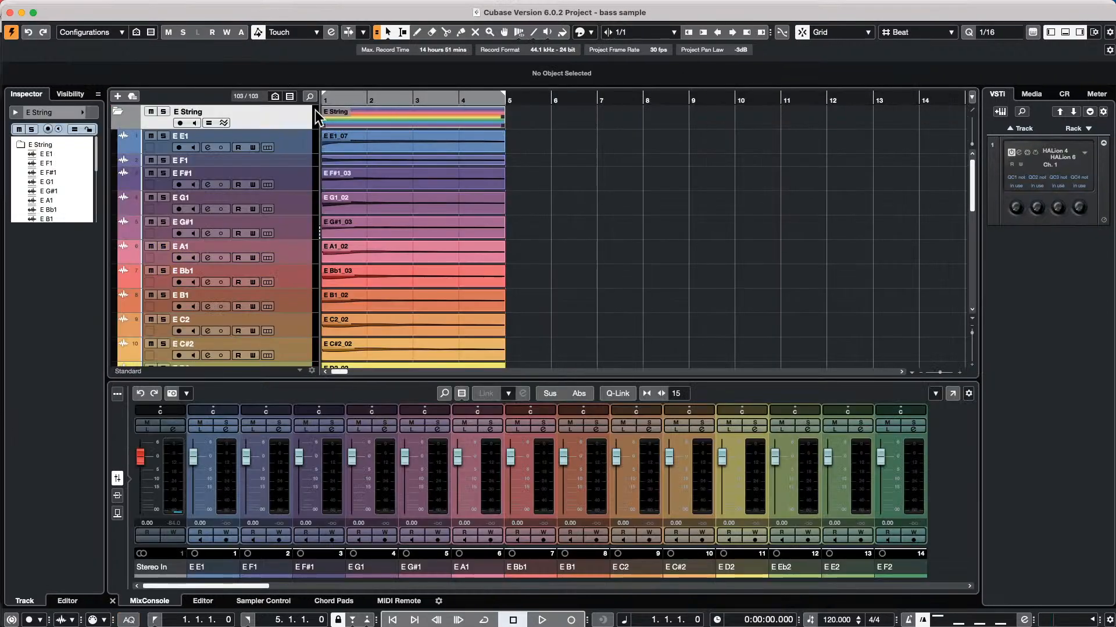
# Solo the E E1 track, listen to it from the project start, and turn its solo off after stopping
pyautogui.click(164, 136)
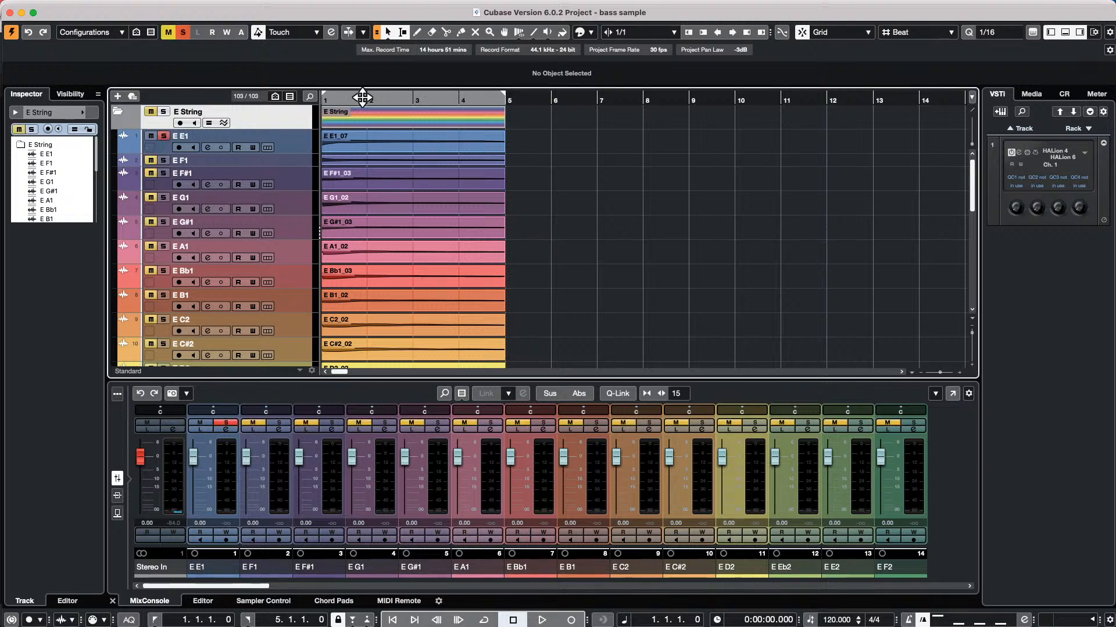
pyautogui.press('space')
pyautogui.moveTo(148, 8)
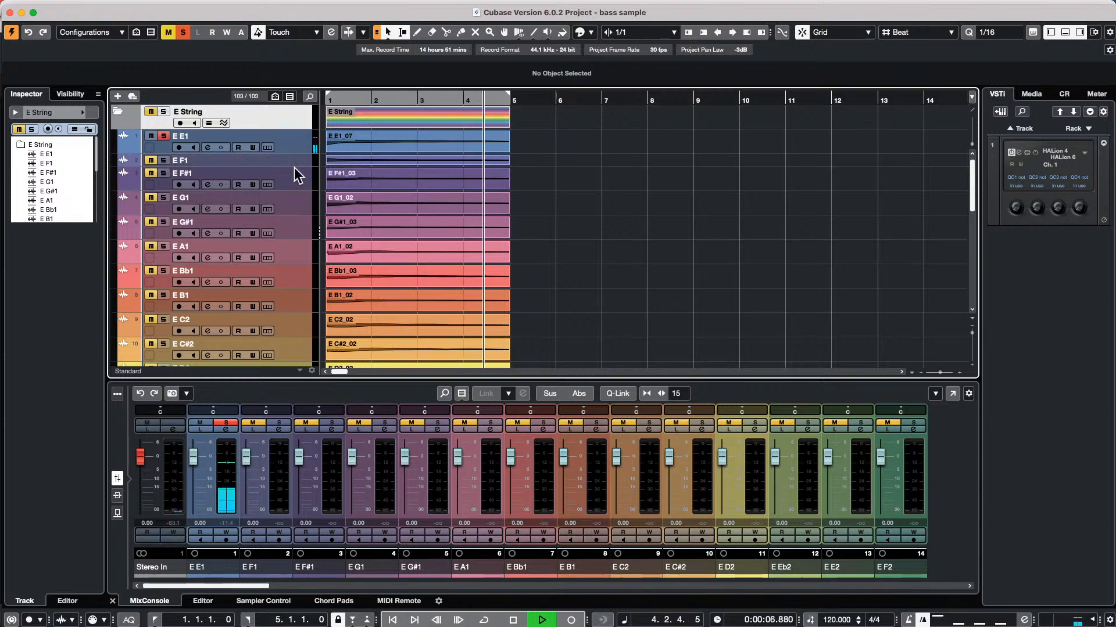
pyautogui.press('space')
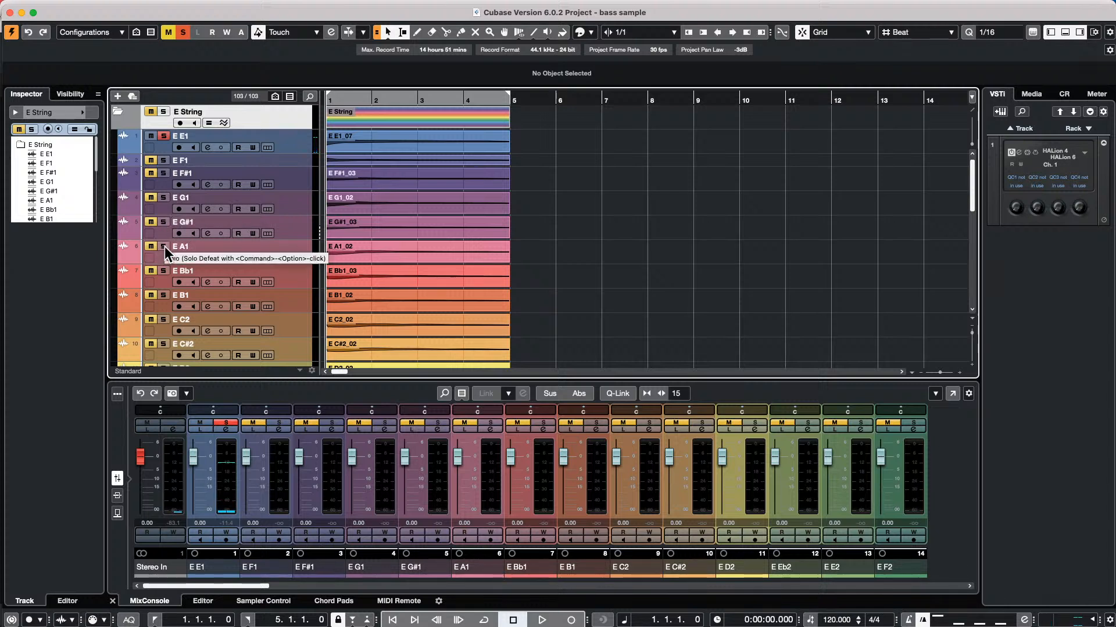
pyautogui.click(164, 136)
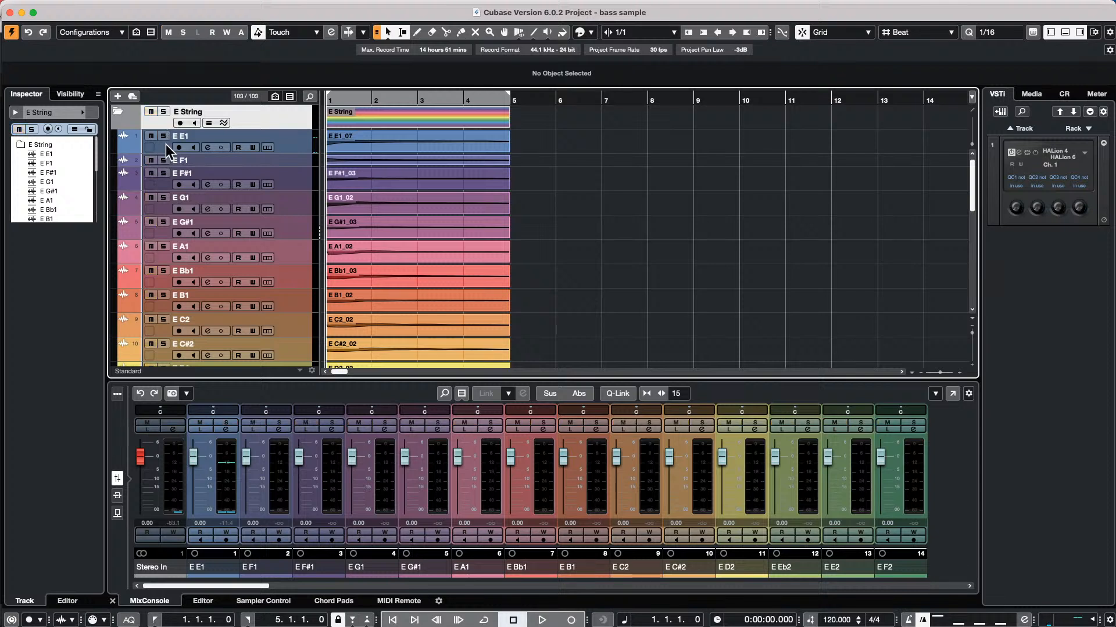
# Solo the E A1 track, listen to it, and open its E A1_02 event in the Sample Editor
pyautogui.click(165, 247)
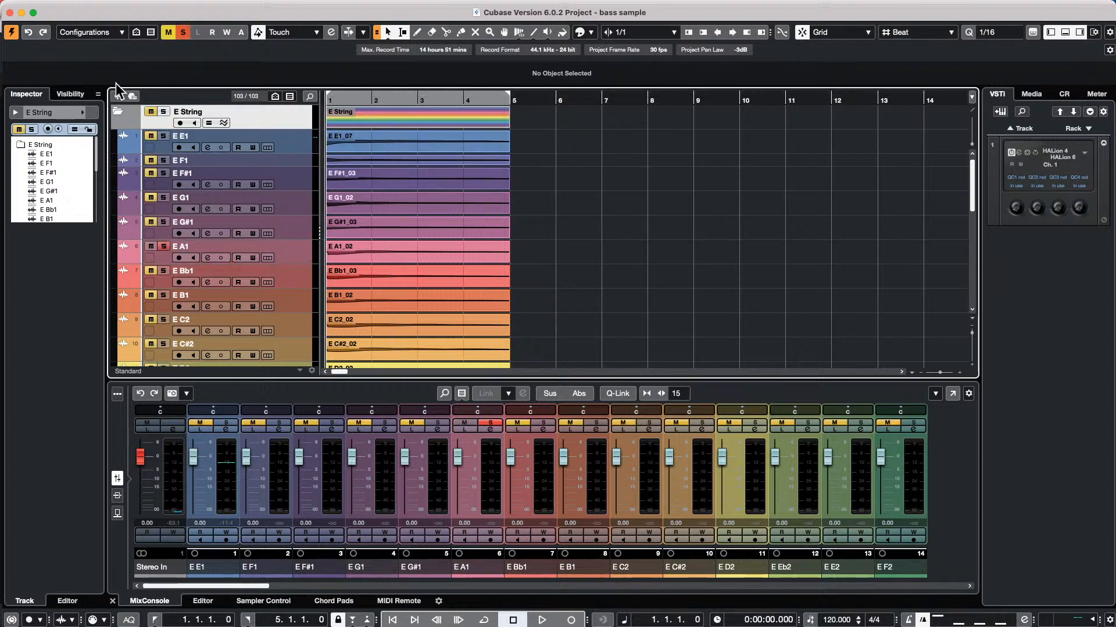
pyautogui.press('space')
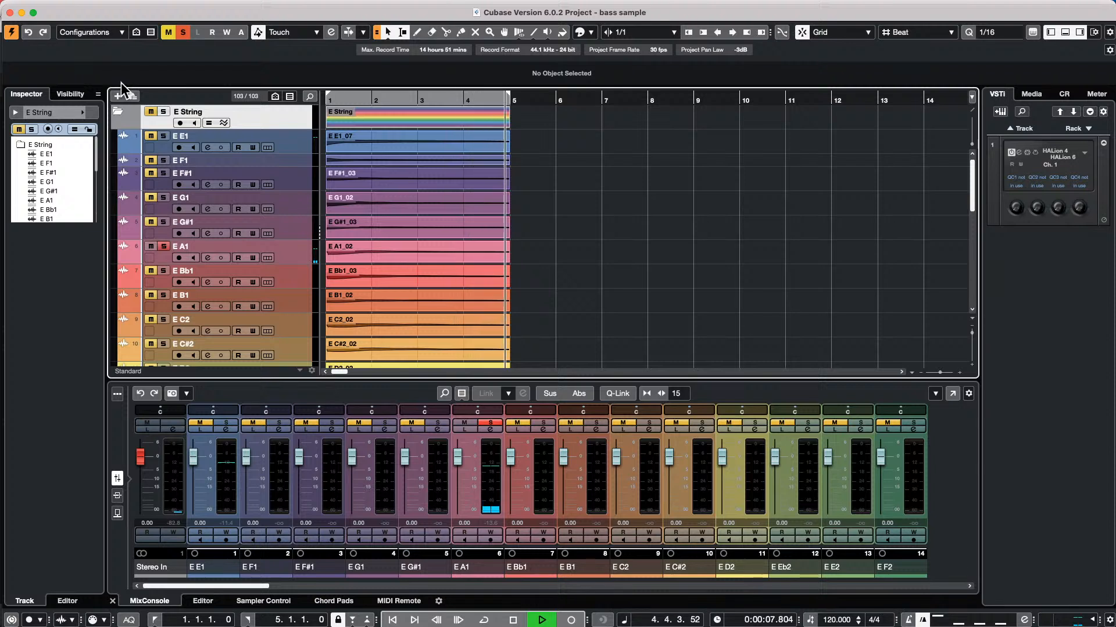
pyautogui.press('space')
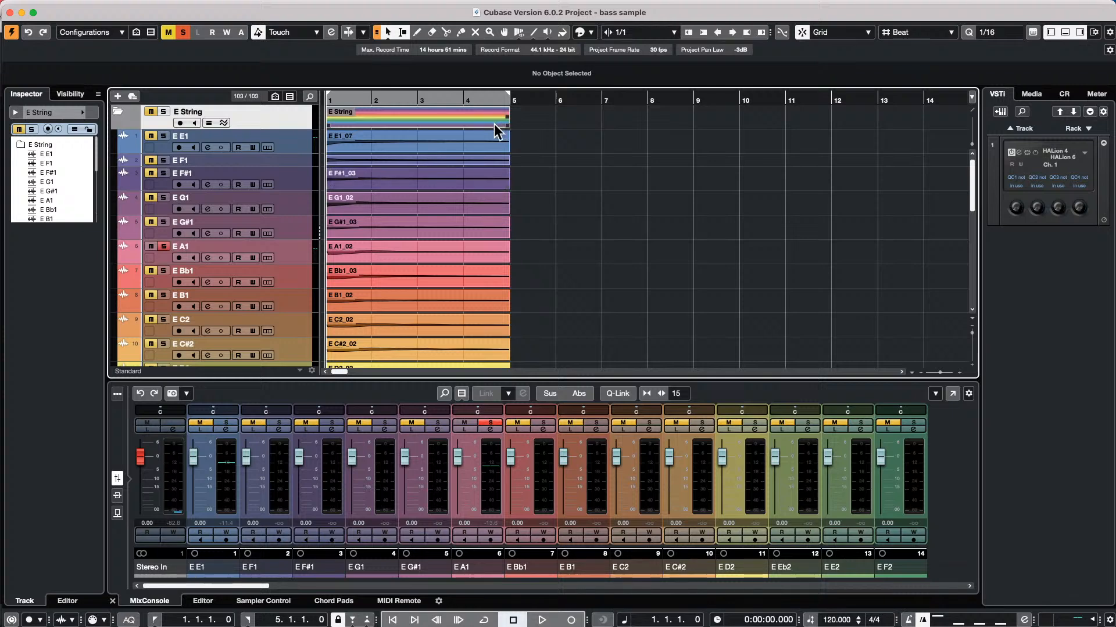
pyautogui.doubleClick(359, 255)
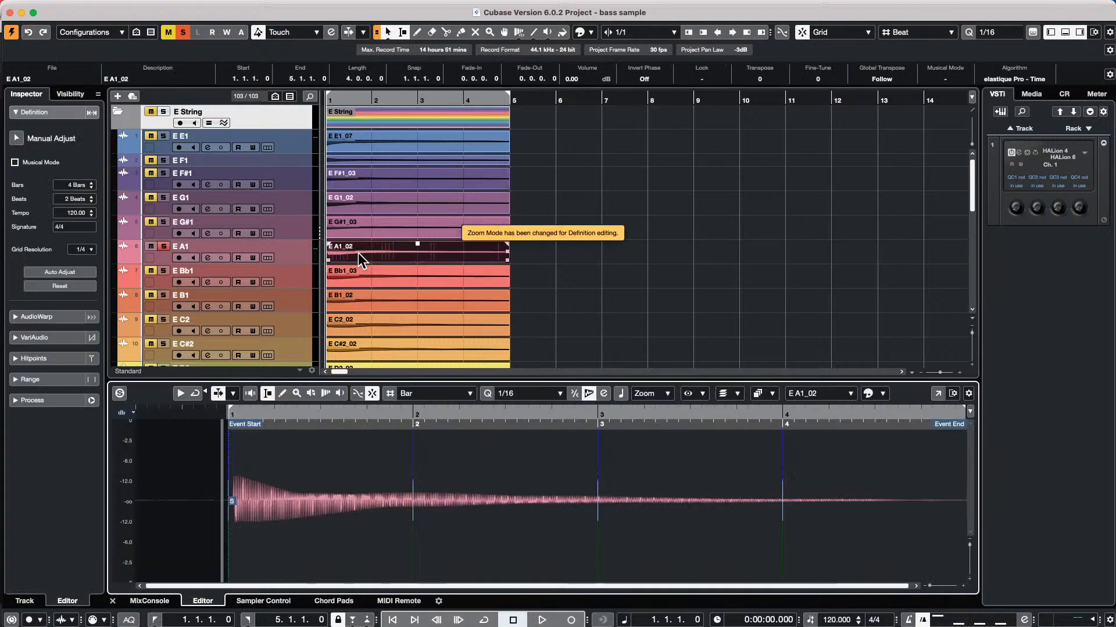
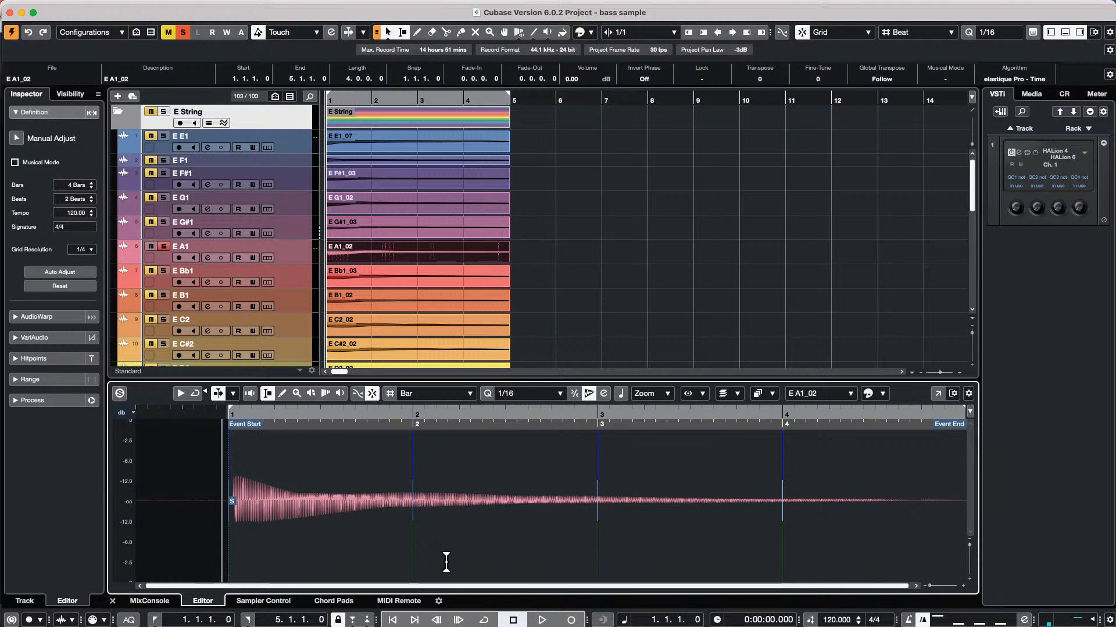
# Browse the media library's Loops & Samples and open the Tech House content set
pyautogui.click(1038, 94)
pyautogui.click(1015, 250)
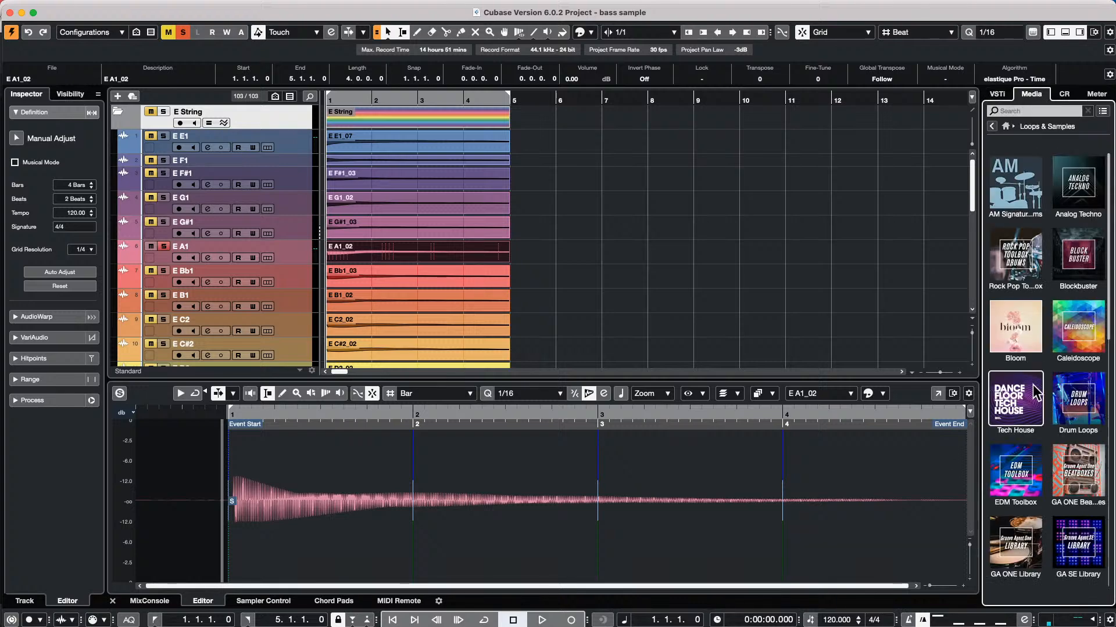
pyautogui.click(1027, 401)
# Audition several Tech House bass loops down to Tech_House_Bass_Loop_48, and stop the preview
pyautogui.click(1042, 320)
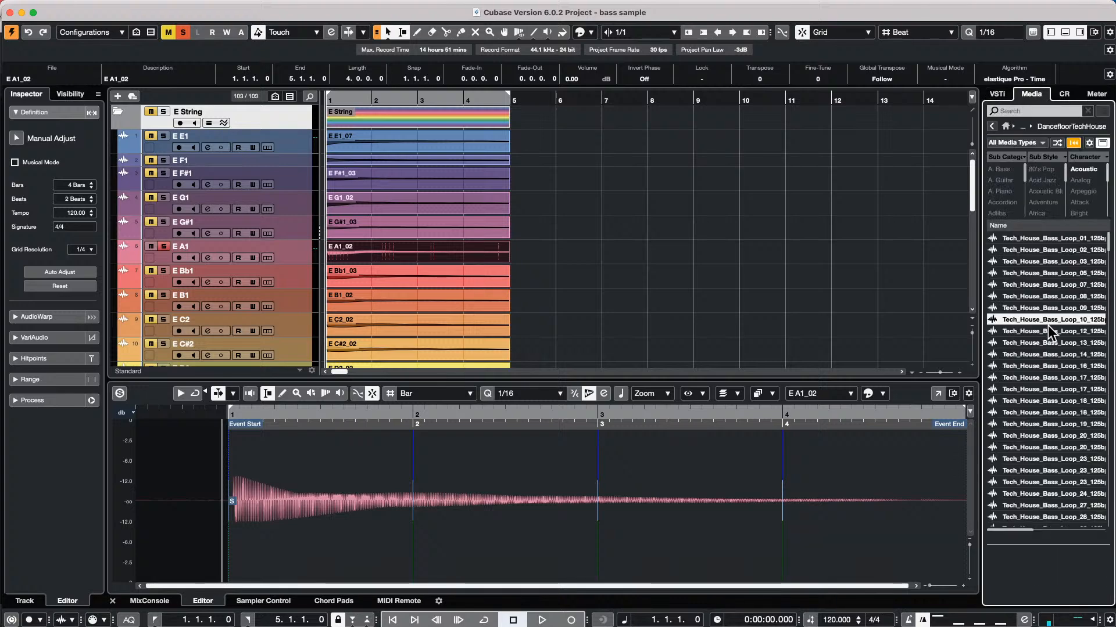
pyautogui.click(1043, 401)
pyautogui.scroll(-5, 1046, 420)
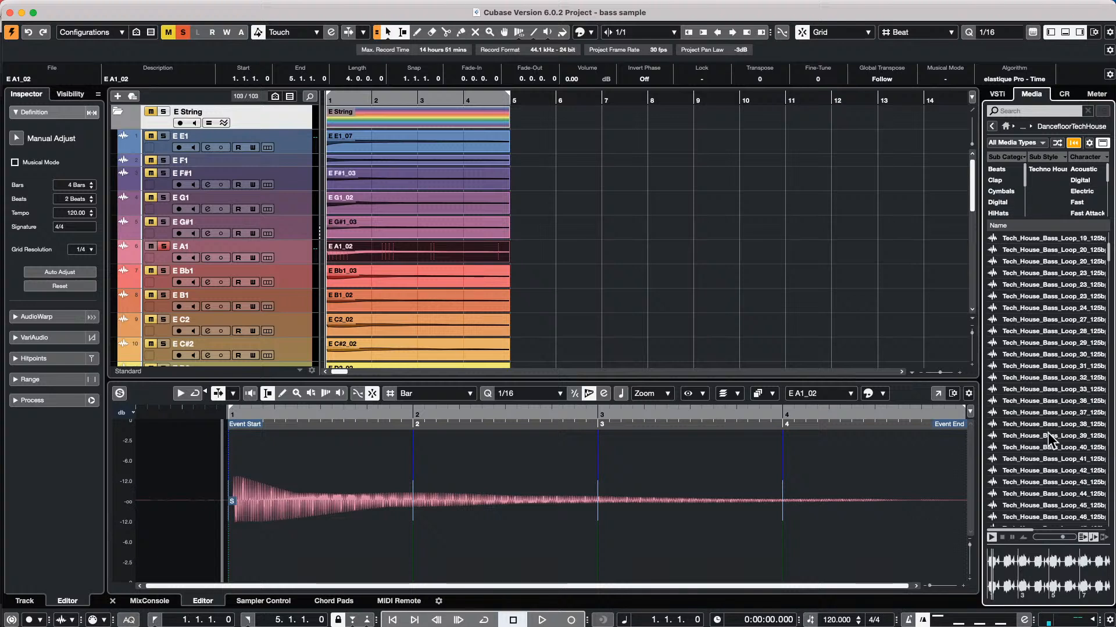
pyautogui.click(1047, 435)
pyautogui.click(1040, 453)
pyautogui.press('Down')
pyautogui.press('Down')
pyautogui.press('Down')
pyautogui.press('Down')
pyautogui.press('Down')
pyautogui.press('Down')
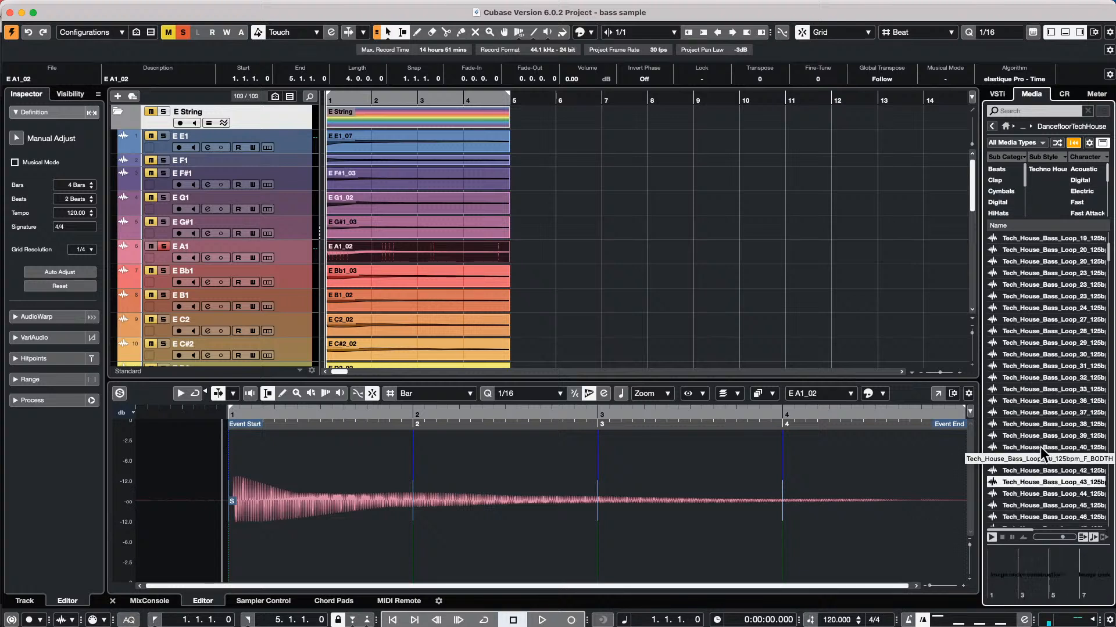
pyautogui.press('Down')
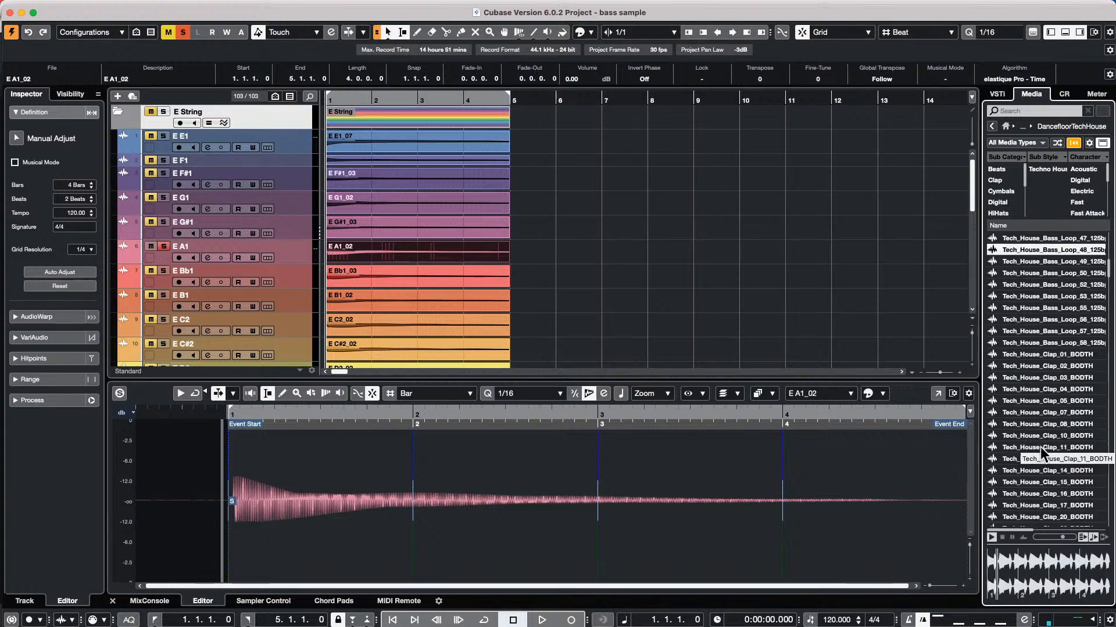
pyautogui.click(1002, 538)
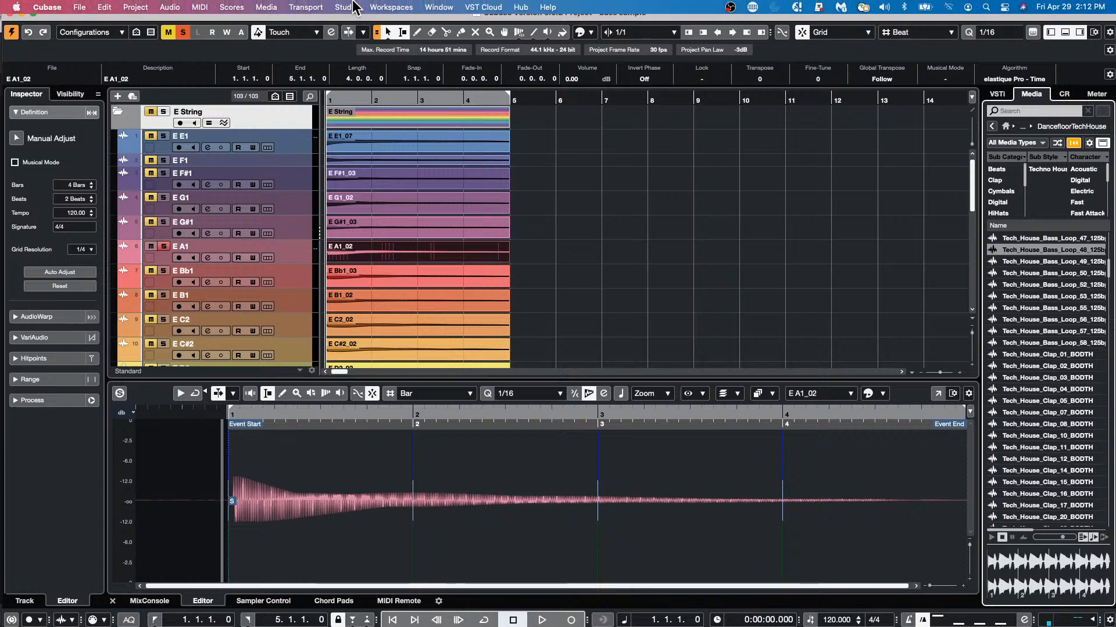
# Open Studio Setup, review the Steinberg UR24C device's port and latency settings, and close the dialog
pyautogui.click(353, 7)
pyautogui.click(375, 251)
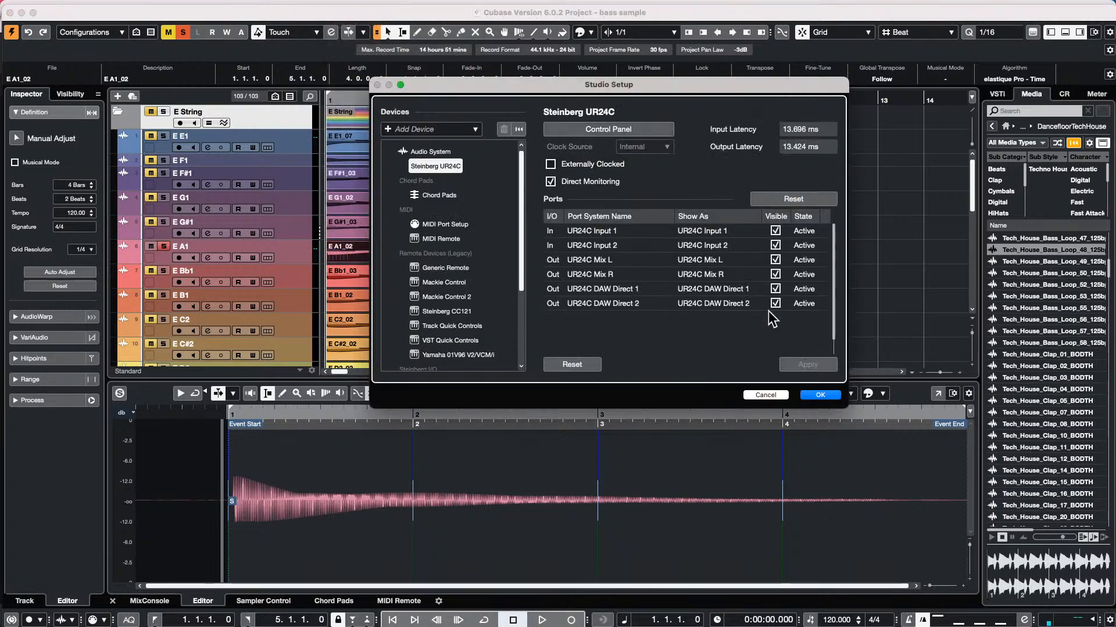
pyautogui.click(819, 395)
# Open Audio Connections, review the Outputs and Control Room assignments, and close the window
pyautogui.click(345, 7)
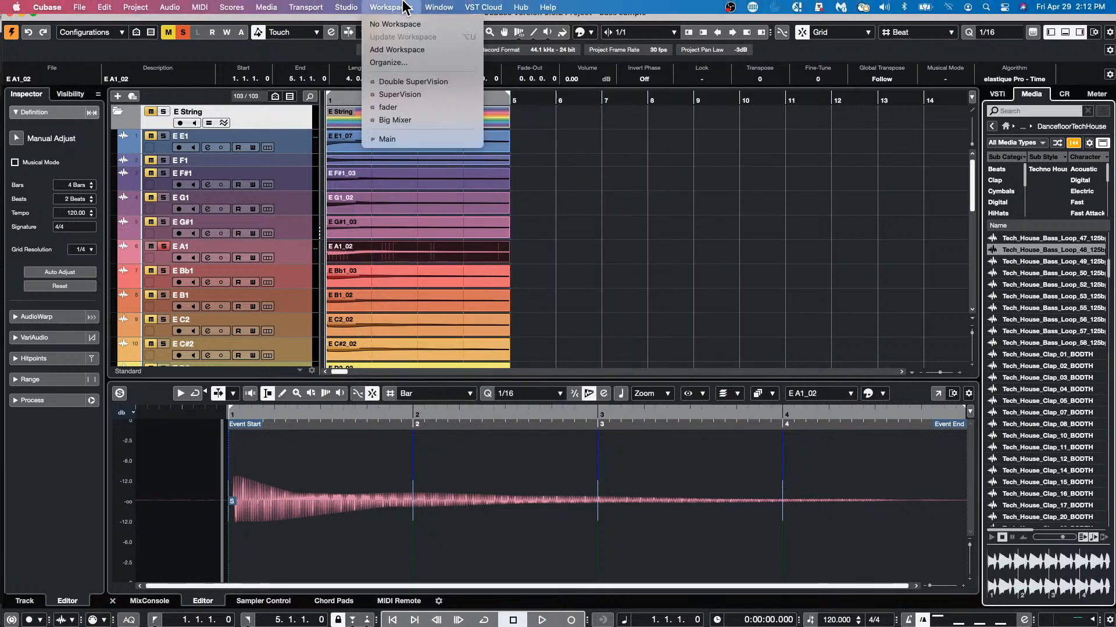
pyautogui.click(346, 24)
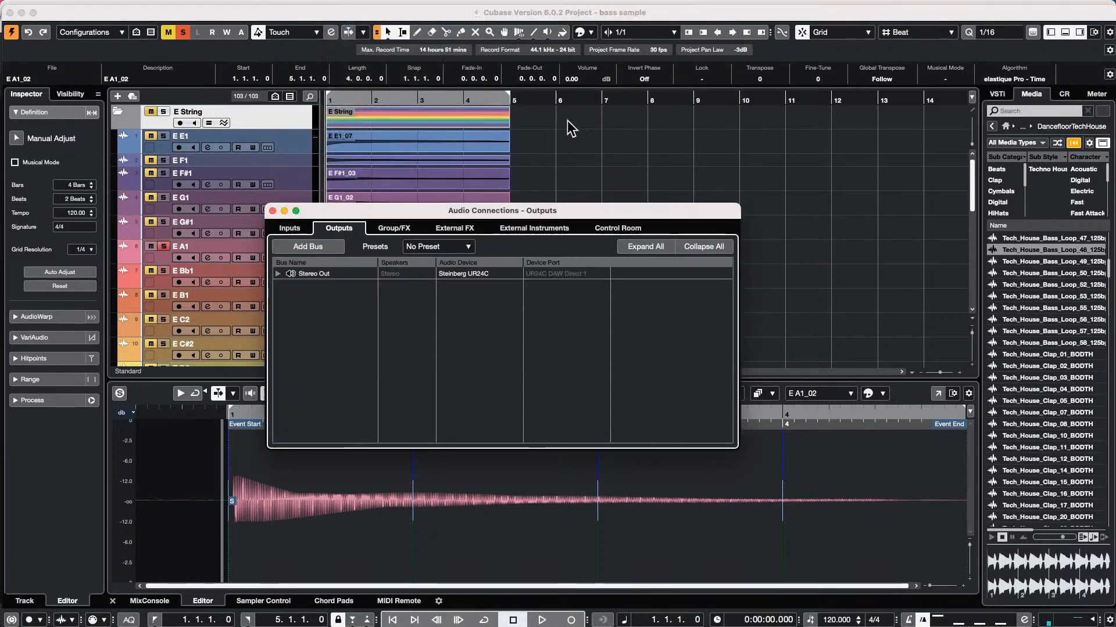
pyautogui.click(639, 227)
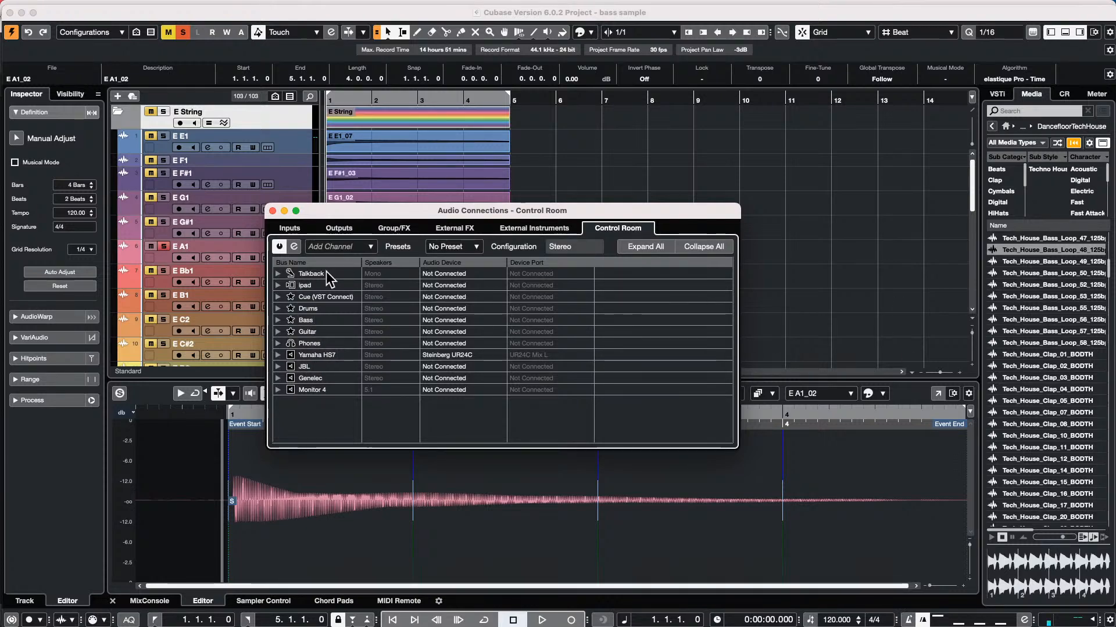
pyautogui.click(272, 211)
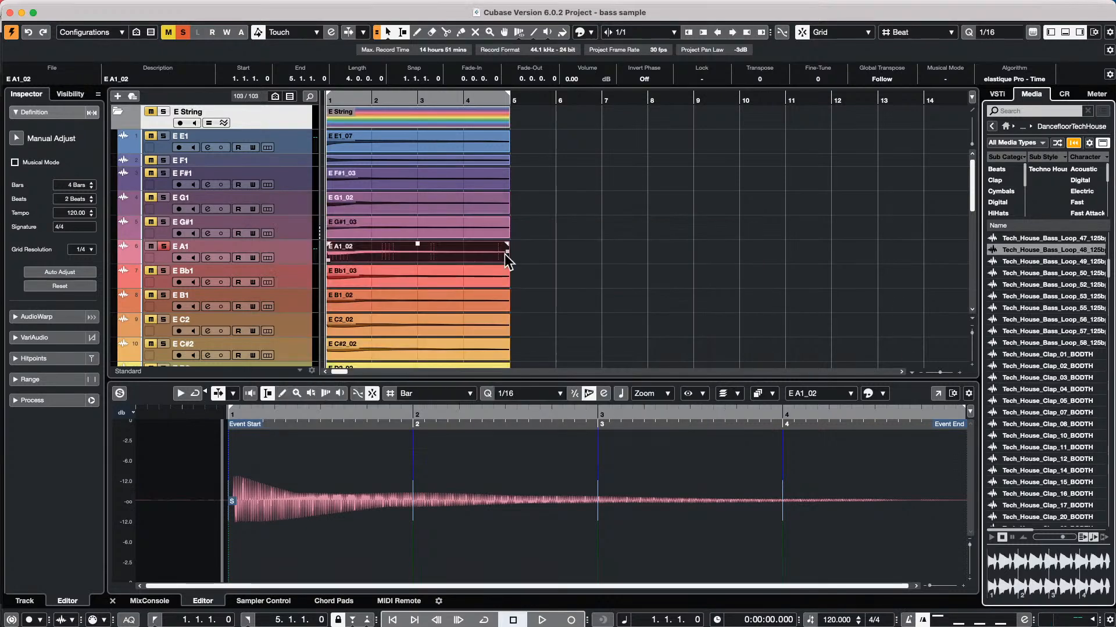
# Audition a few Tech House clap samples in the media results, including Tech_House_Clap_11
pyautogui.click(1024, 505)
pyautogui.click(1029, 446)
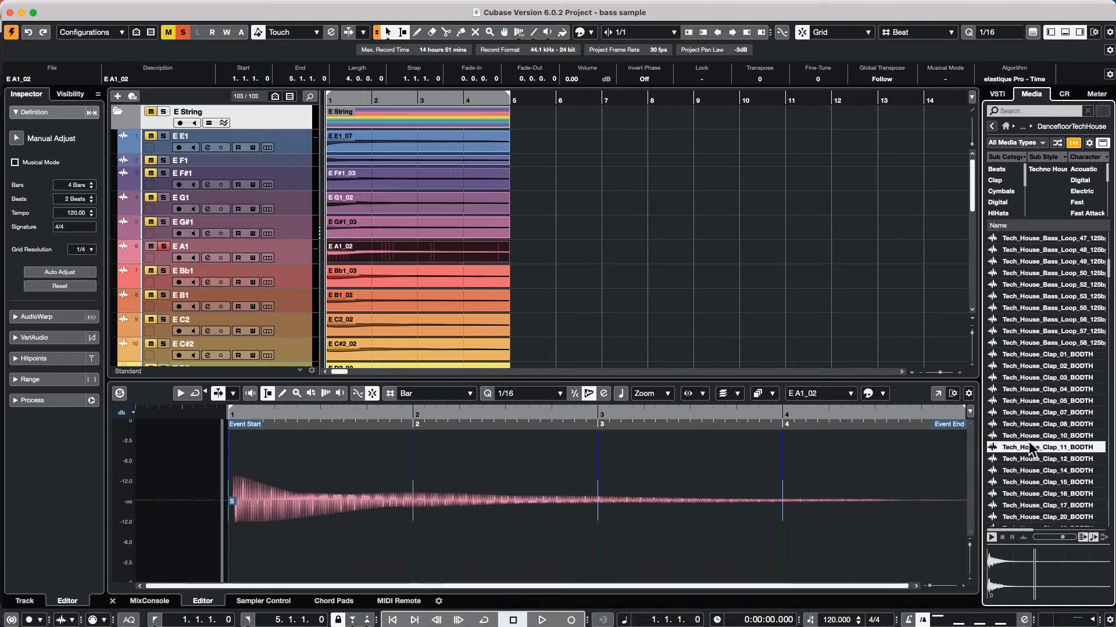
pyautogui.click(991, 538)
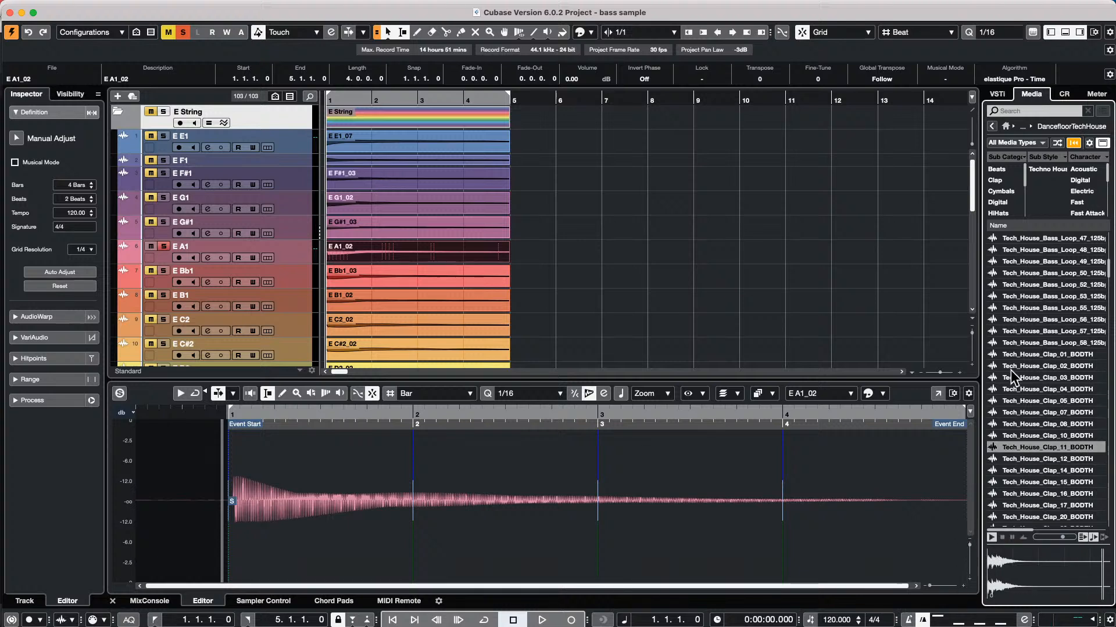
pyautogui.click(1022, 388)
# Audition Tech House bass loops from loop 52 up to loop 43 and back down to loop 53, and stop the preview
pyautogui.click(1022, 286)
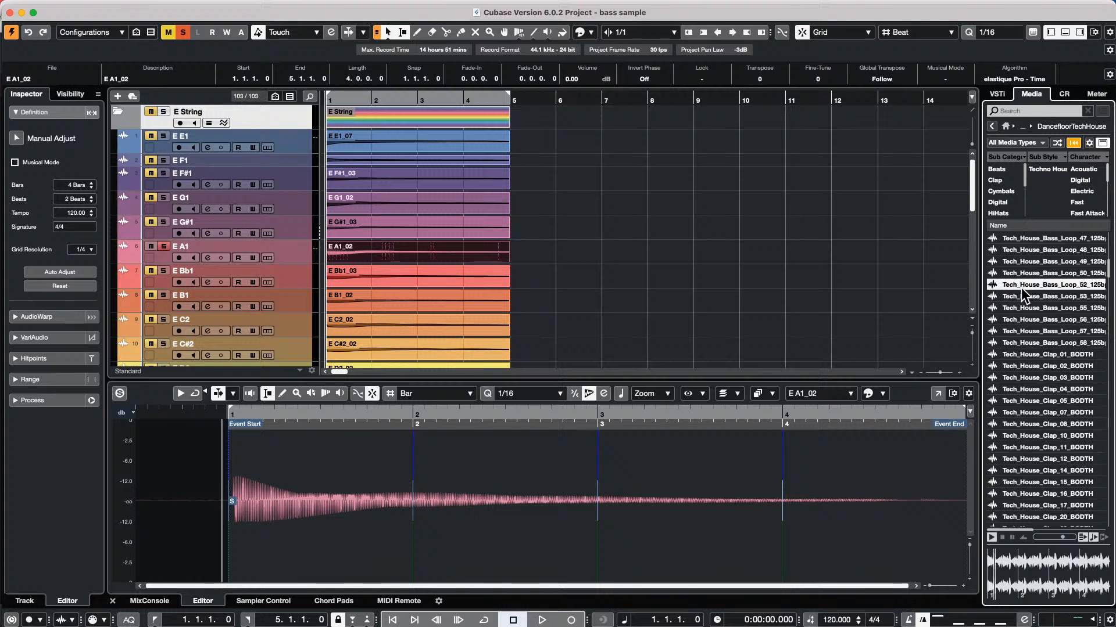
pyautogui.press('Up')
pyautogui.press('Up')
pyautogui.press('Up')
pyautogui.press('Up')
pyautogui.press('Up')
pyautogui.press('Up')
pyautogui.press('Up')
pyautogui.press('Up')
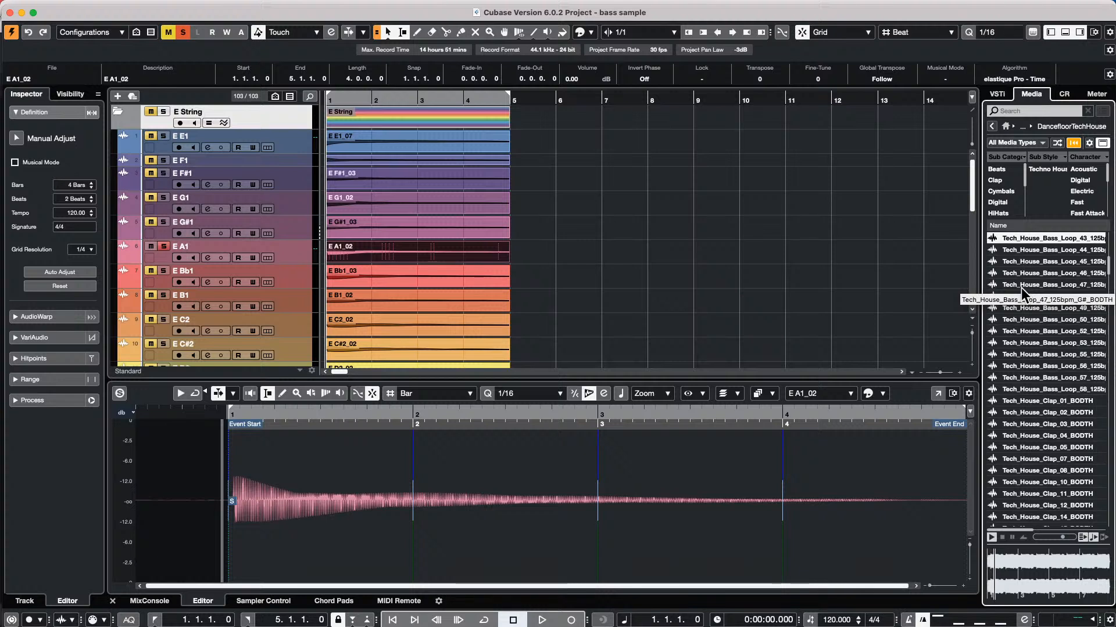
pyautogui.press('Down')
pyautogui.press('Down')
pyautogui.press('Down')
pyautogui.press('Down')
pyautogui.press('Down')
pyautogui.press('Down')
pyautogui.press('Down')
pyautogui.press('Down')
pyautogui.press('Down')
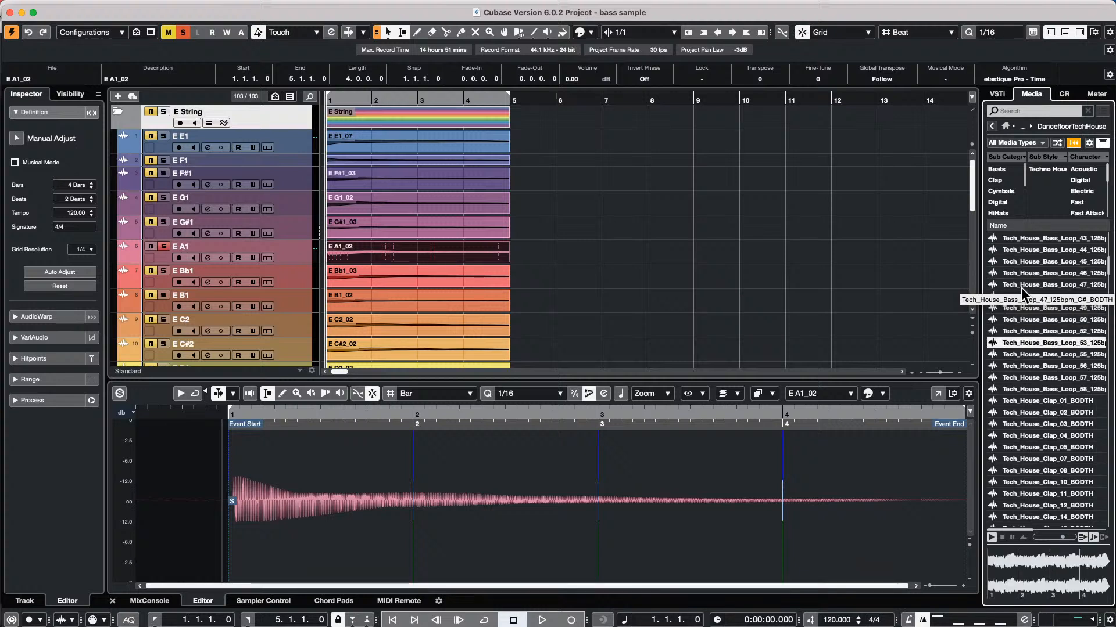
pyautogui.click(1003, 536)
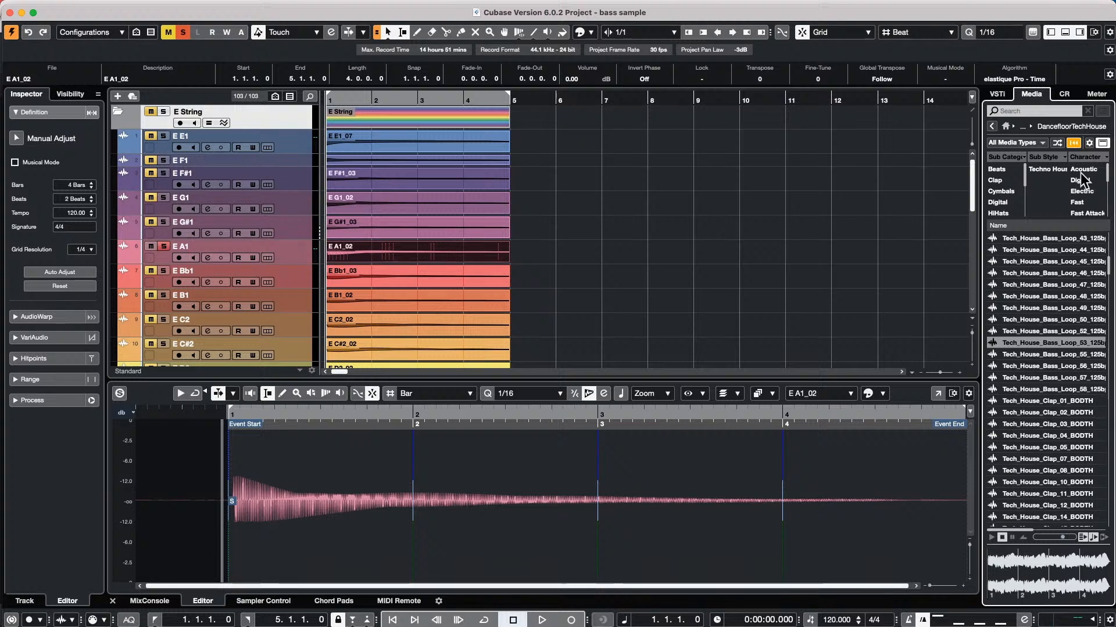
# Open the E E1 track's channel settings, enable the EQ low cut, try it at 160.7 Hz, and lower it near the bottom of the range
pyautogui.click(286, 143)
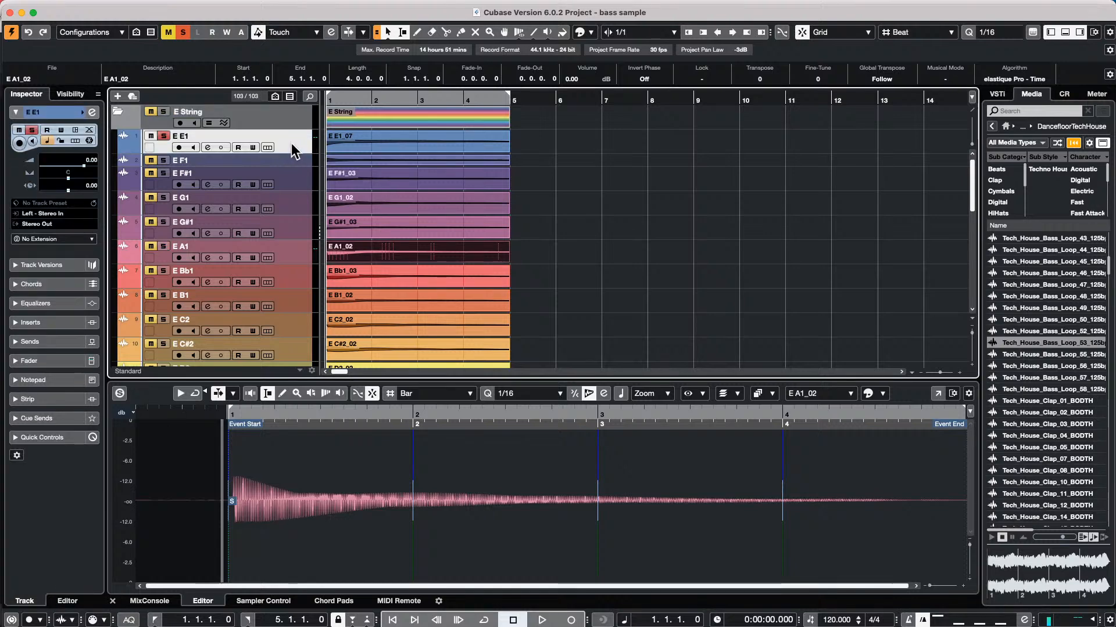
pyautogui.click(91, 111)
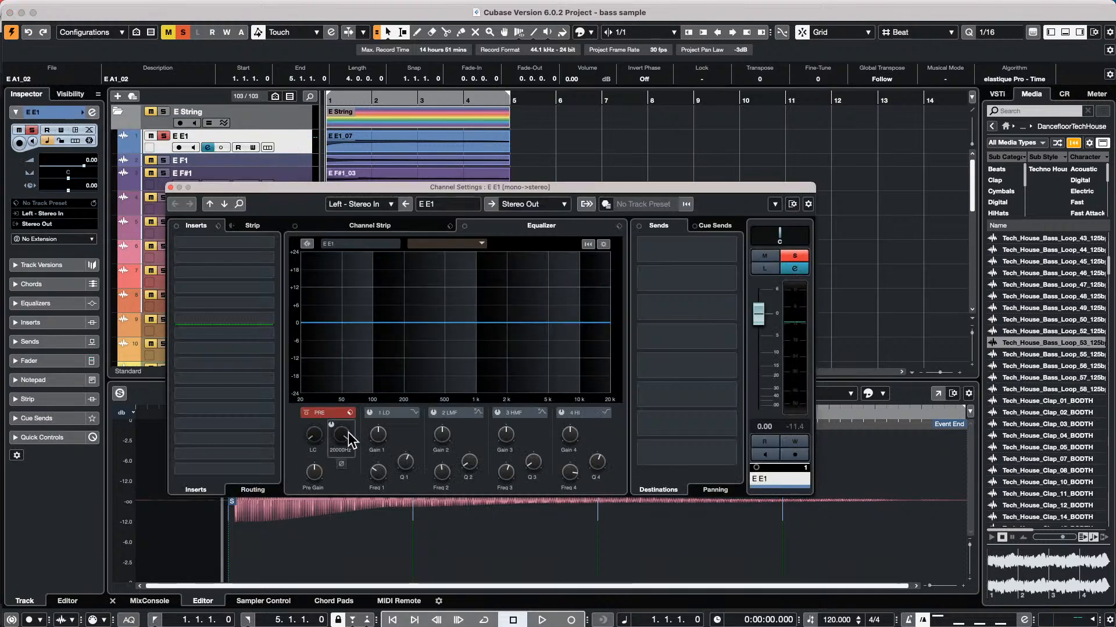
pyautogui.click(312, 437)
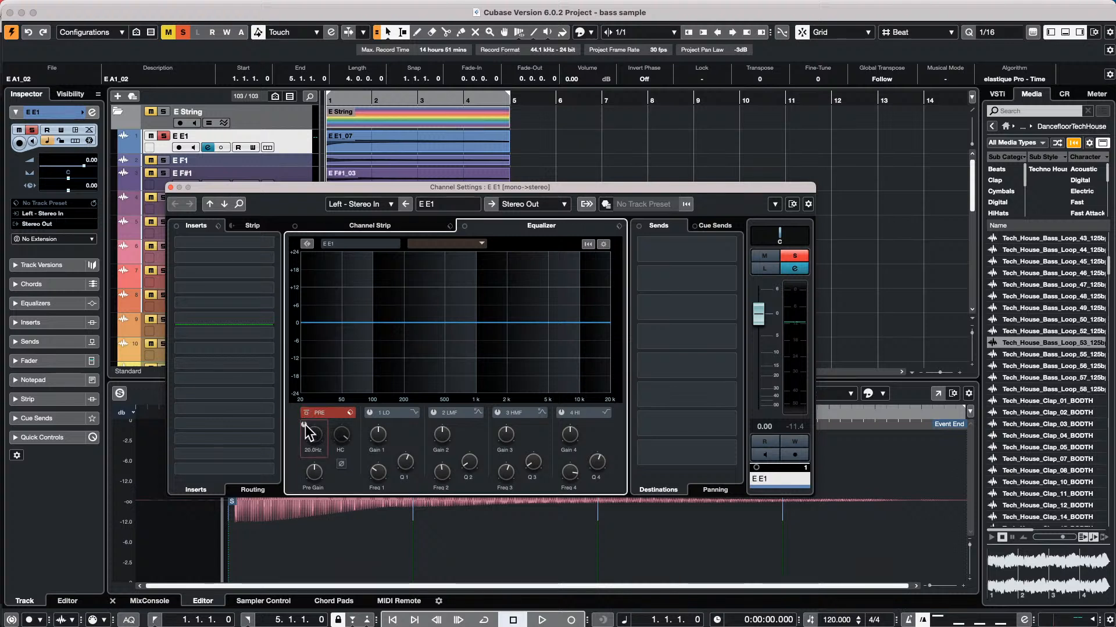
pyautogui.scroll(5, 311, 427)
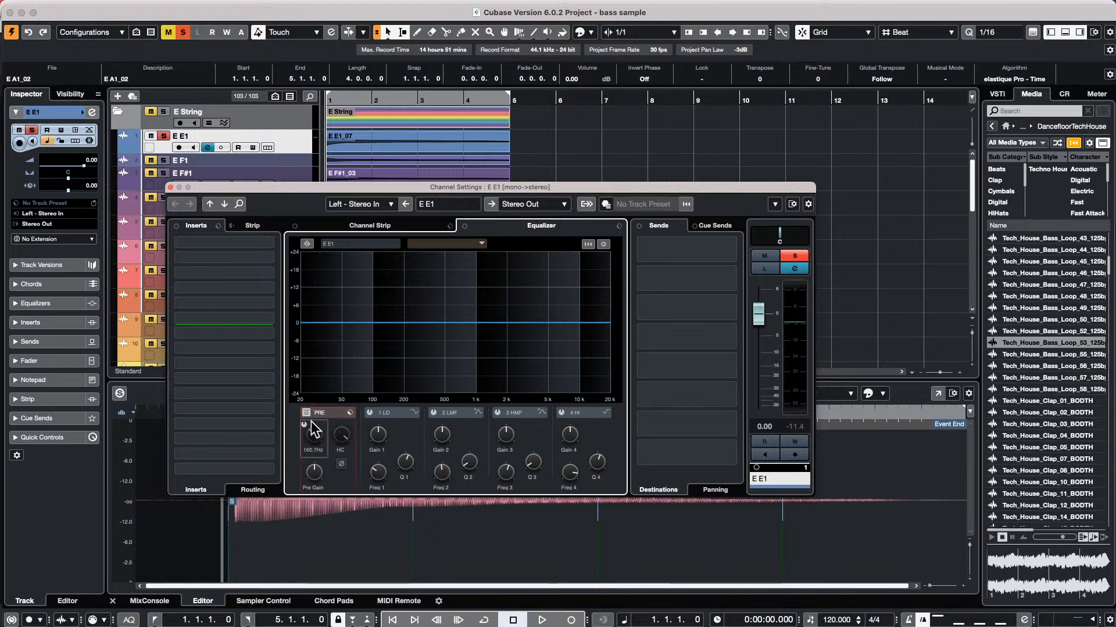
pyautogui.moveTo(308, 428)
pyautogui.mouseDown()
pyautogui.moveTo(312, 416)
pyautogui.moveTo(318, 440)
pyautogui.moveTo(311, 428)
pyautogui.mouseUp()
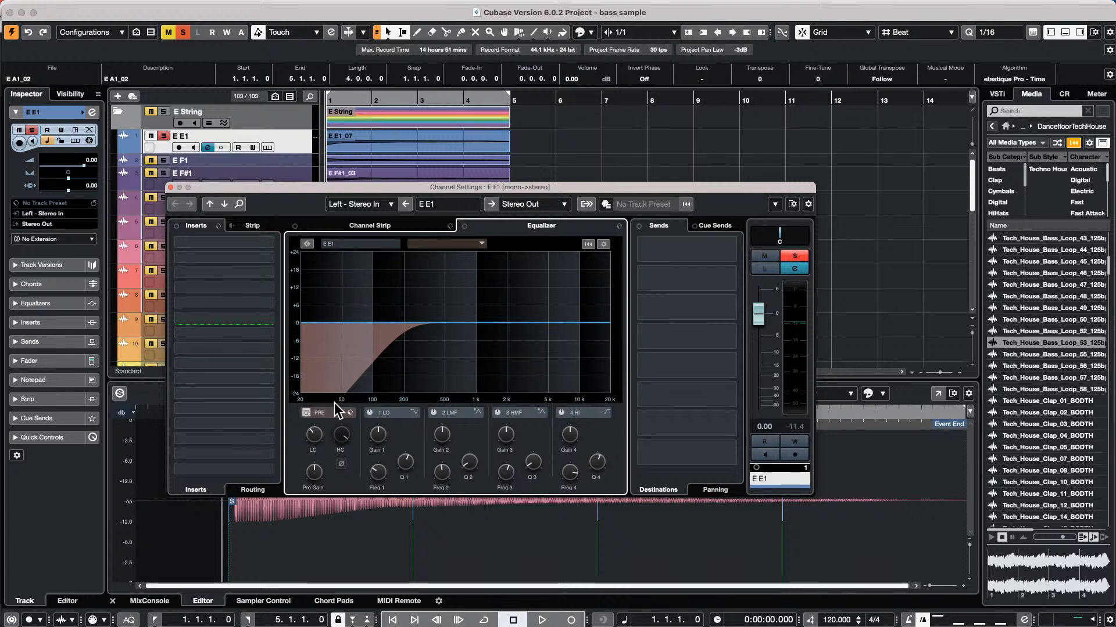
pyautogui.moveTo(313, 437); pyautogui.dragTo(326, 460)
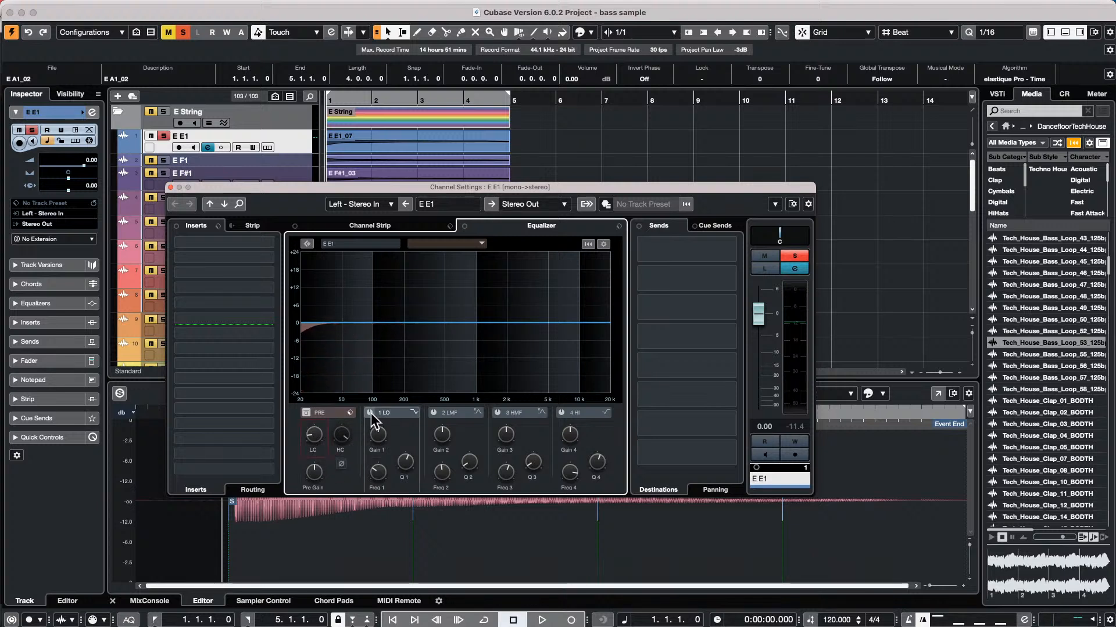
# Check band 1's filter types, activate EQ bands 1 and 2, and place band 2's point slightly below 0 dB between 100 and 200 Hz
pyautogui.click(416, 412)
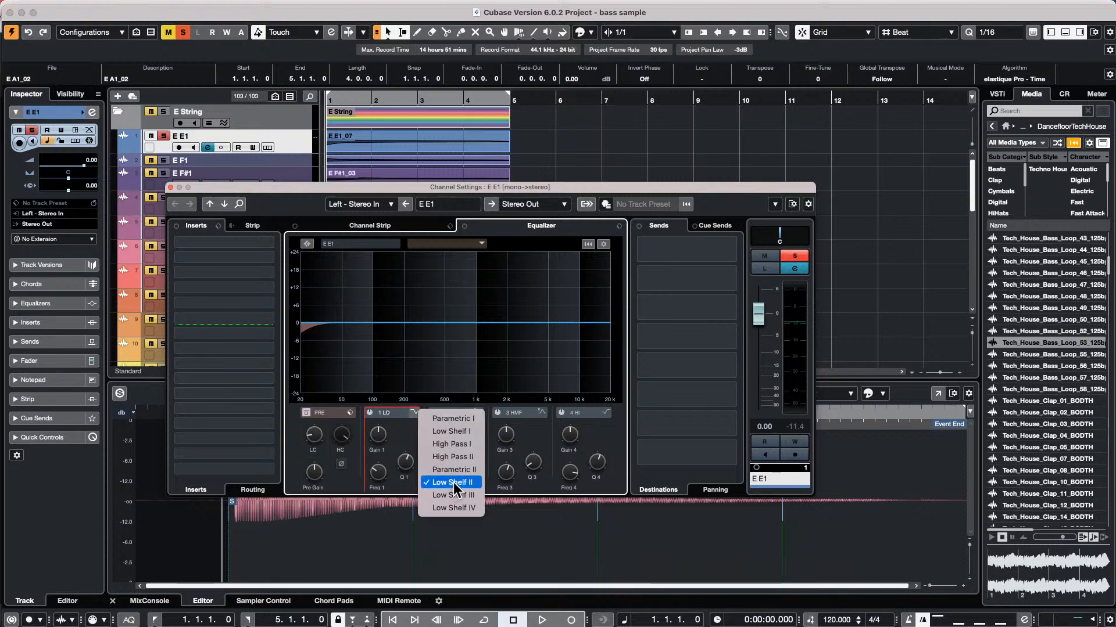
pyautogui.press('Escape')
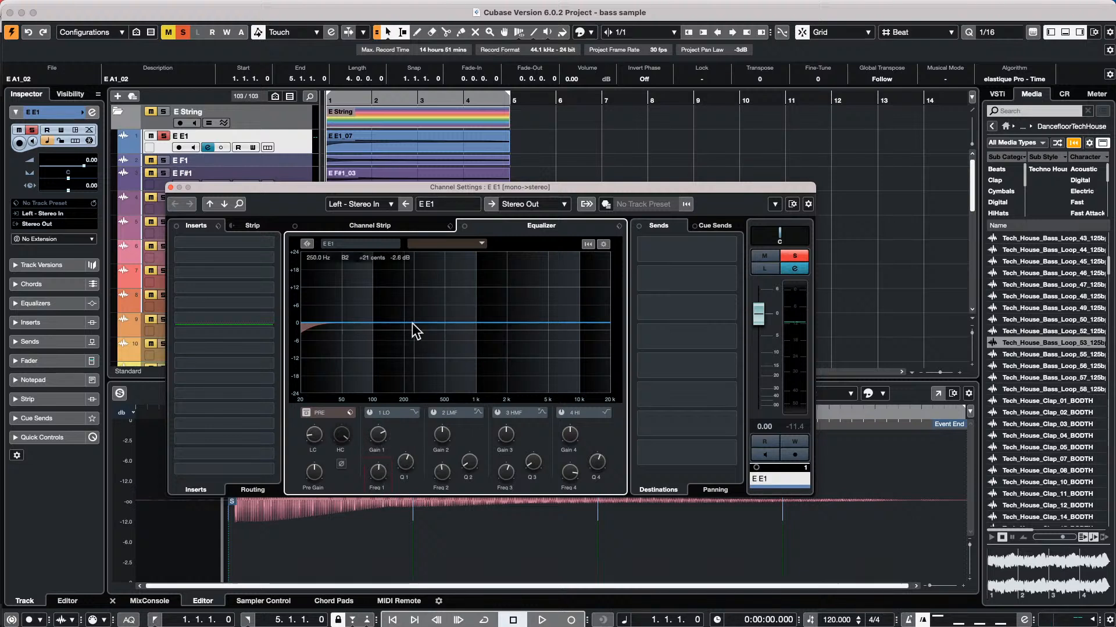
pyautogui.moveTo(386, 326); pyautogui.dragTo(365, 299)
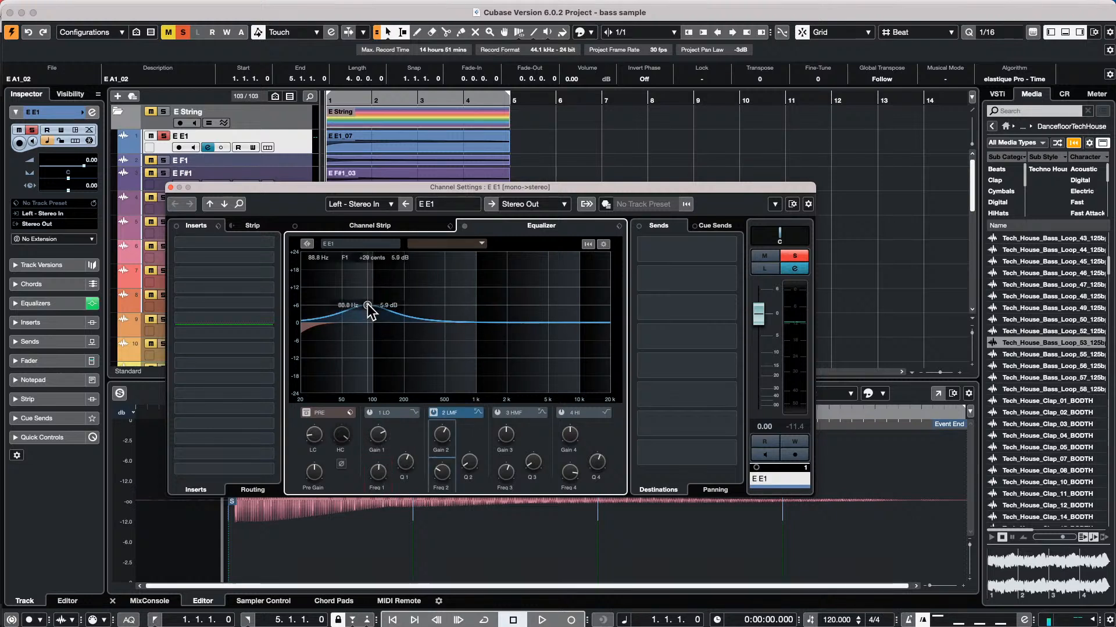
pyautogui.click(369, 413)
pyautogui.moveTo(366, 300); pyautogui.dragTo(394, 329)
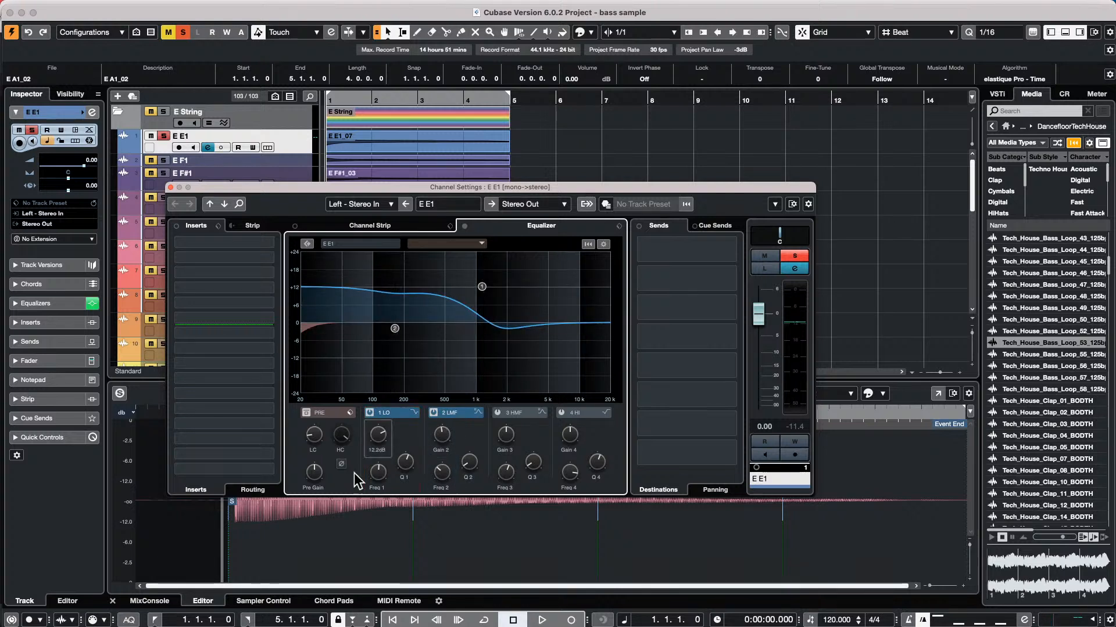
# Set EQ band 1 to 100 Hz with about -24 dB gain and change its filter type to High Pass I
pyautogui.moveTo(370, 436); pyautogui.dragTo(372, 491)
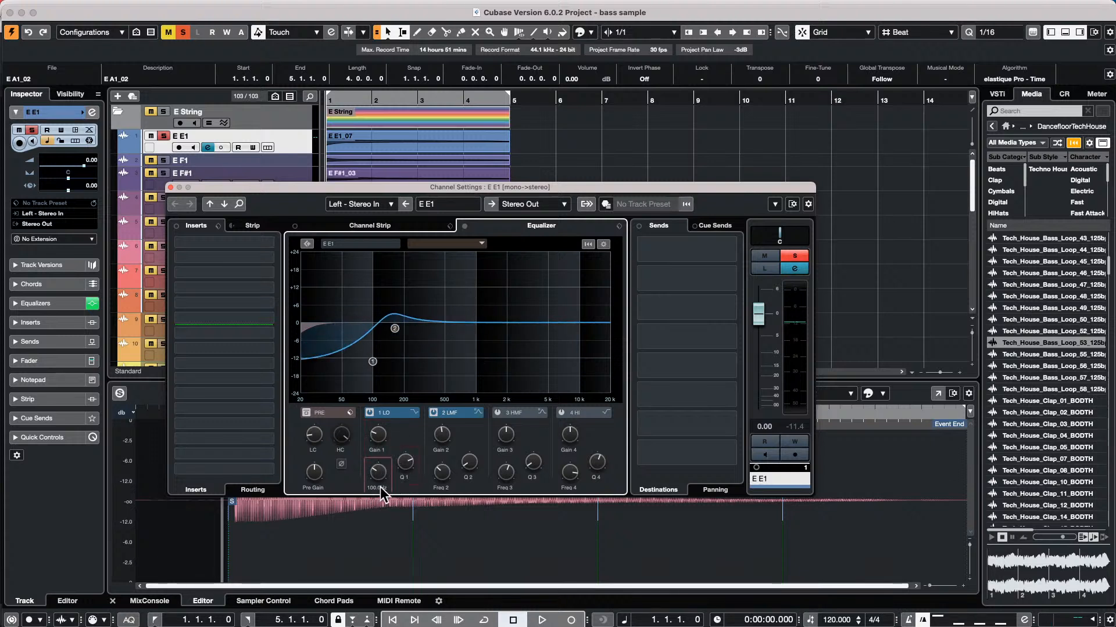
pyautogui.moveTo(380, 447); pyautogui.dragTo(375, 465)
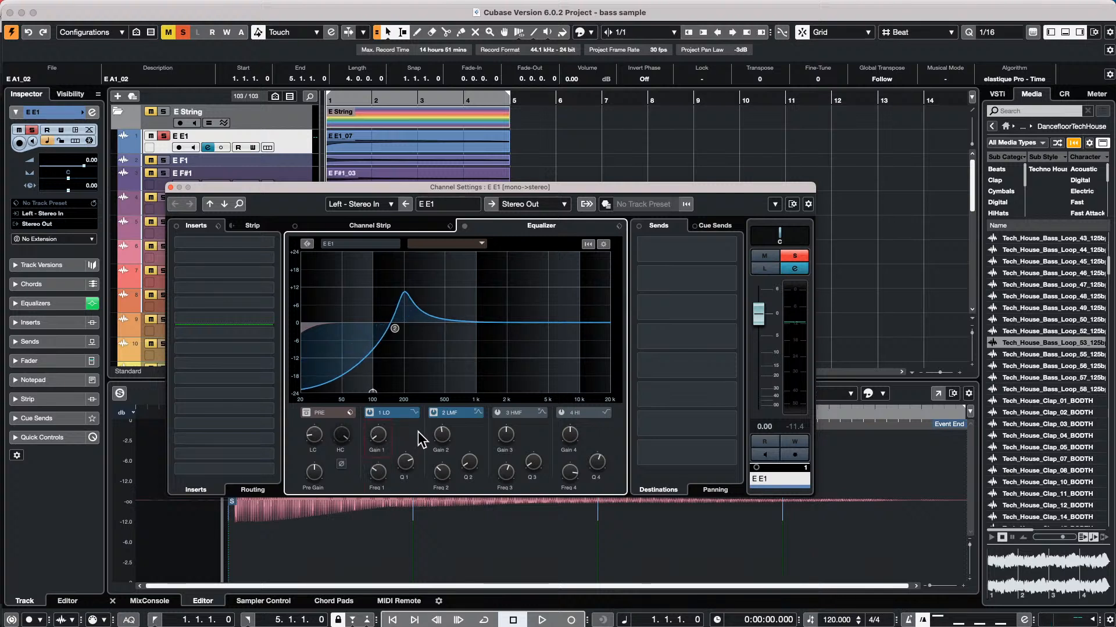
pyautogui.click(414, 411)
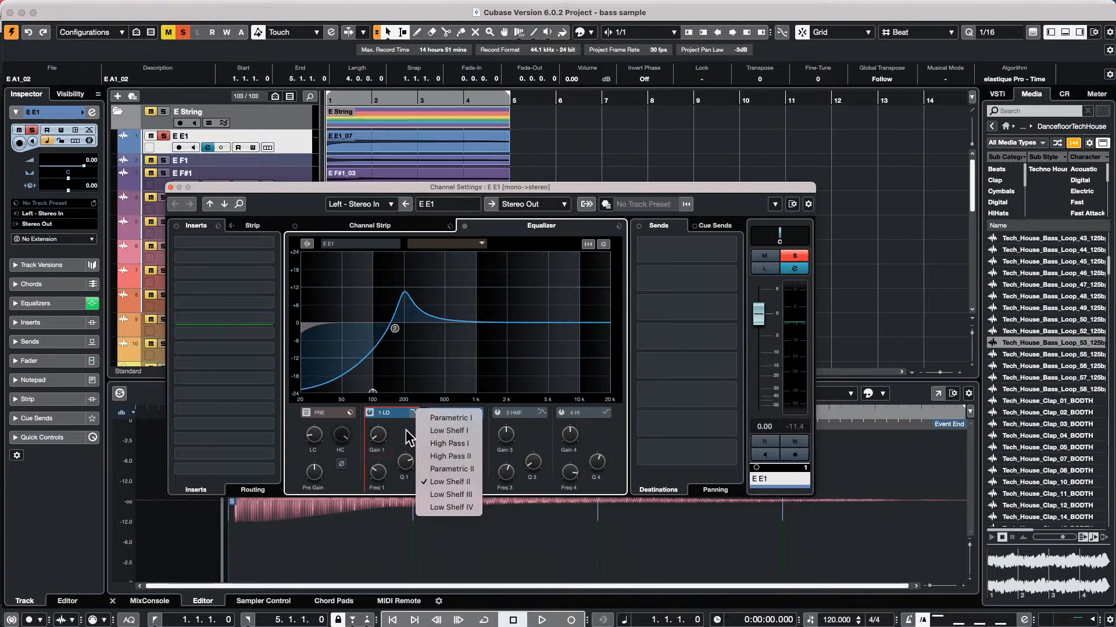
pyautogui.click(472, 445)
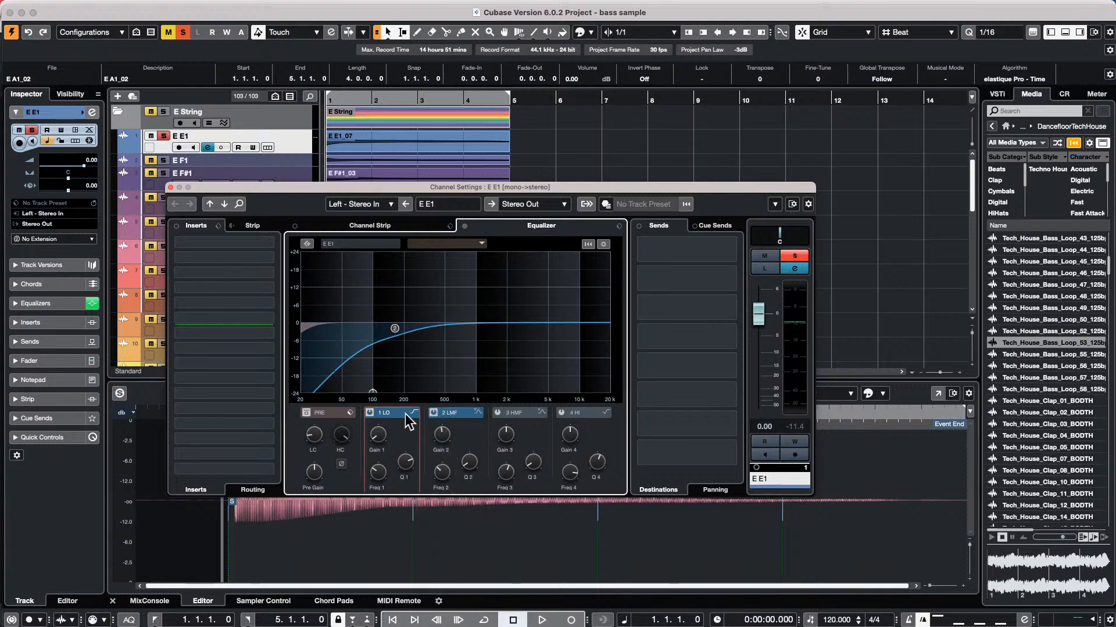
# Close the E E1 channel settings and turn off the track's solo
pyautogui.moveTo(410, 459)
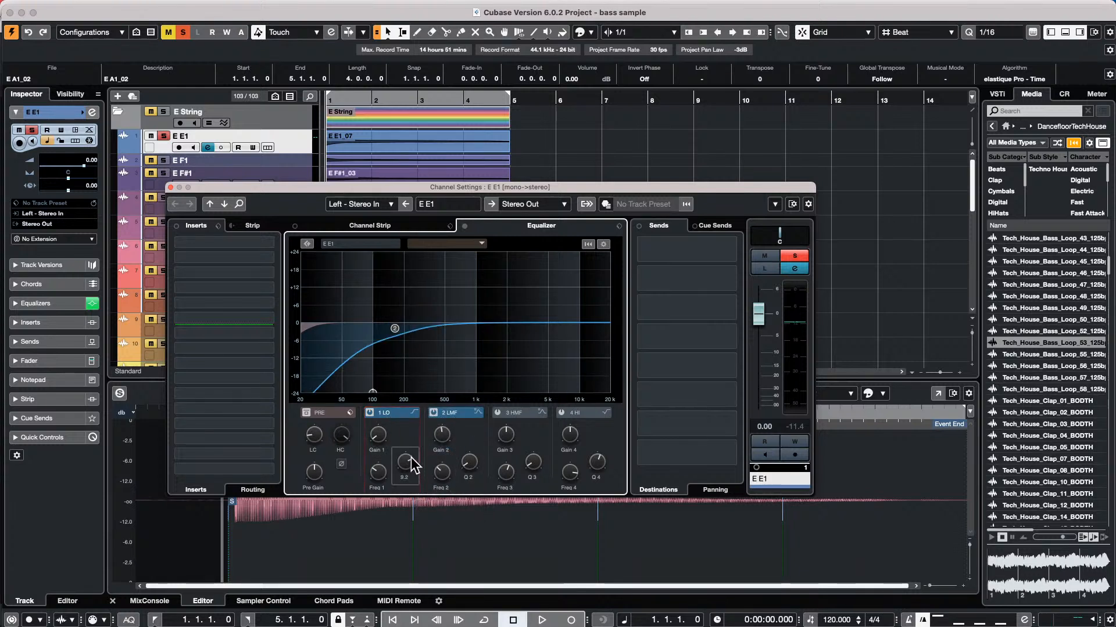
pyautogui.moveTo(393, 331)
pyautogui.click(170, 187)
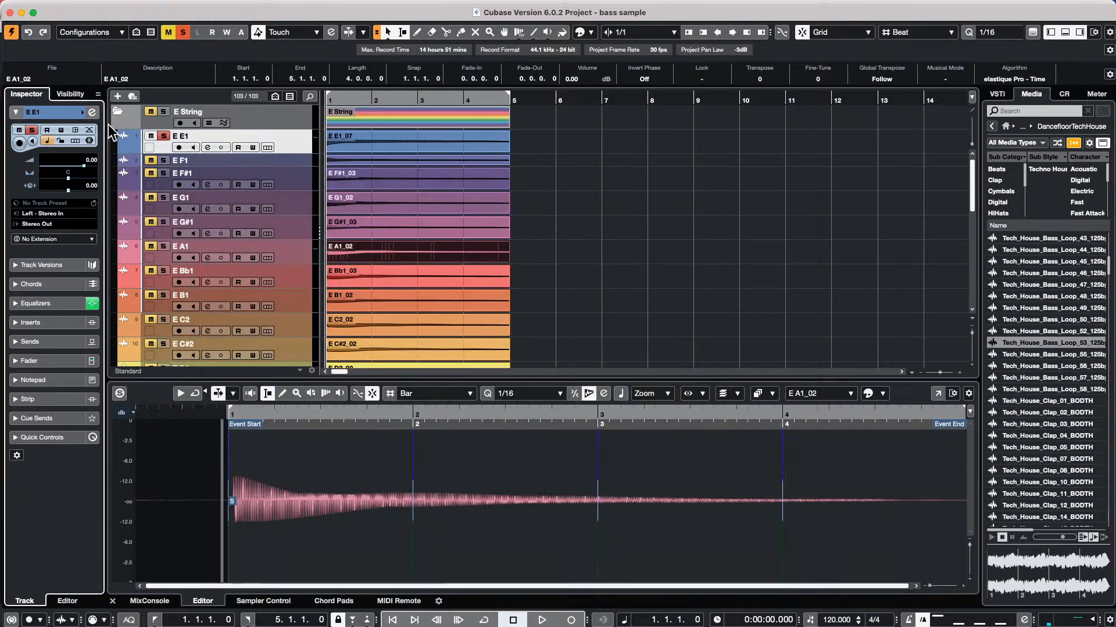
pyautogui.click(165, 136)
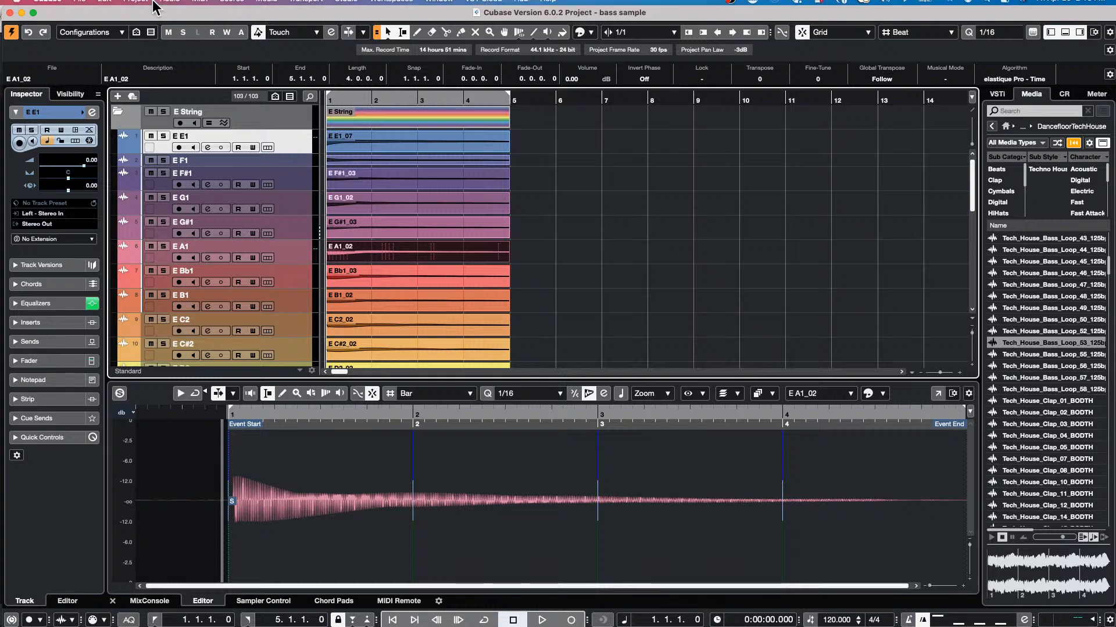
# Open the Project Logical Editor setup, look through its factory preset categories, and close the preset list without choosing one
pyautogui.click(129, 7)
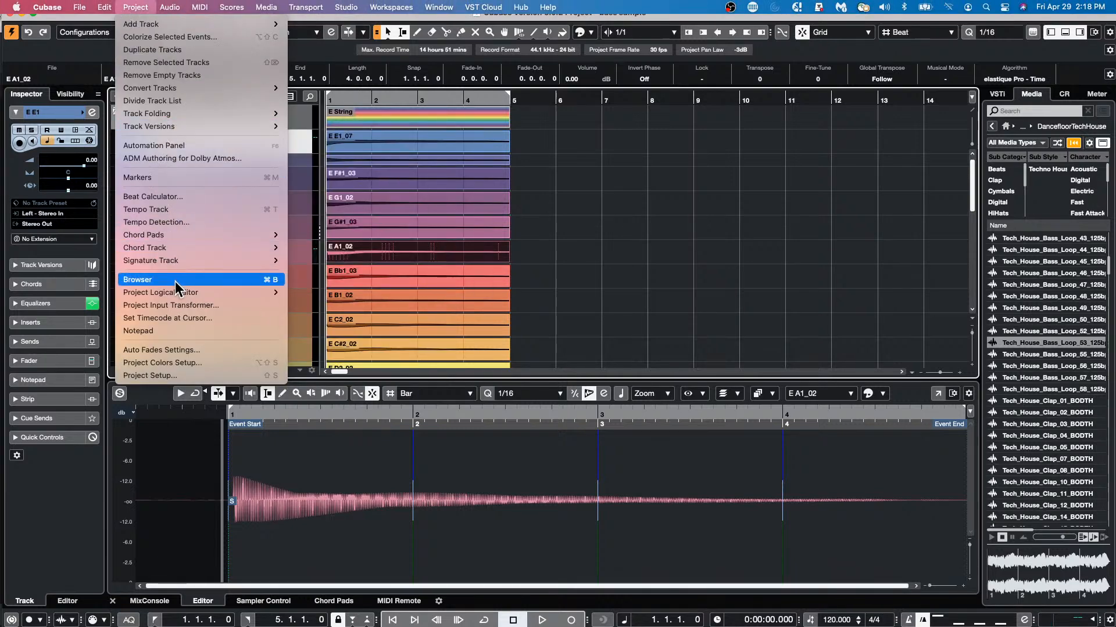
pyautogui.moveTo(249, 293)
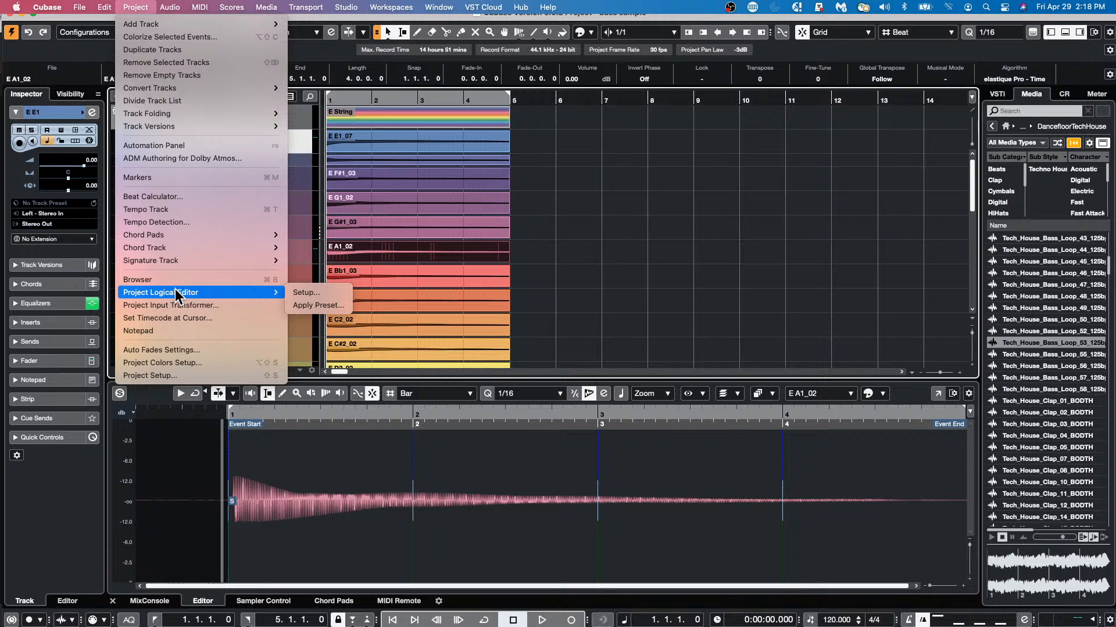
pyautogui.click(347, 295)
pyautogui.moveTo(637, 62); pyautogui.dragTo(606, 63)
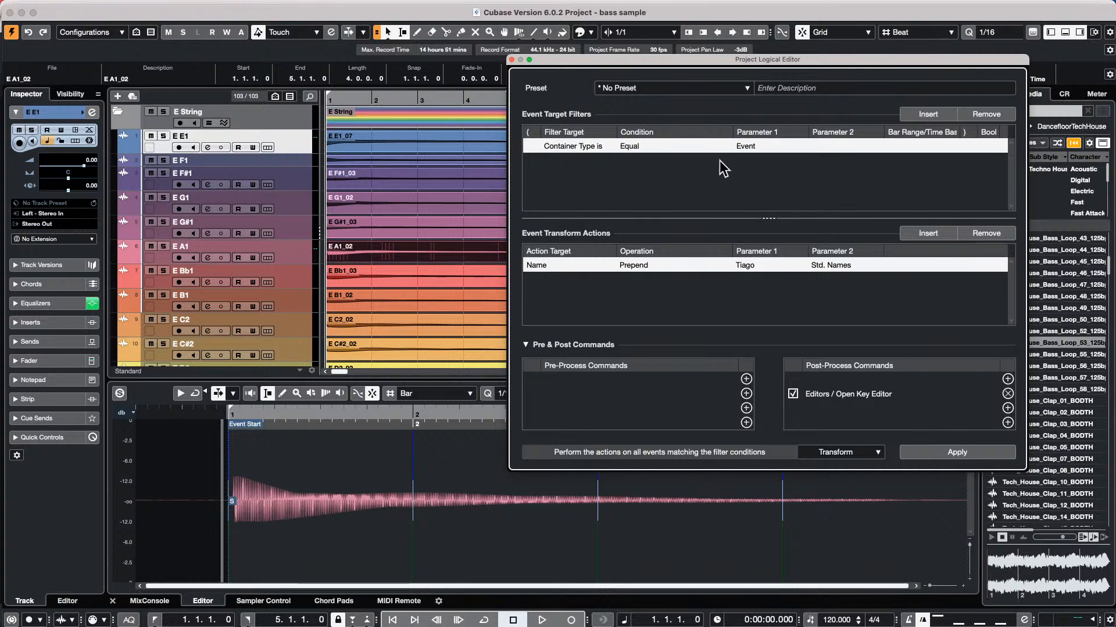
pyautogui.click(671, 87)
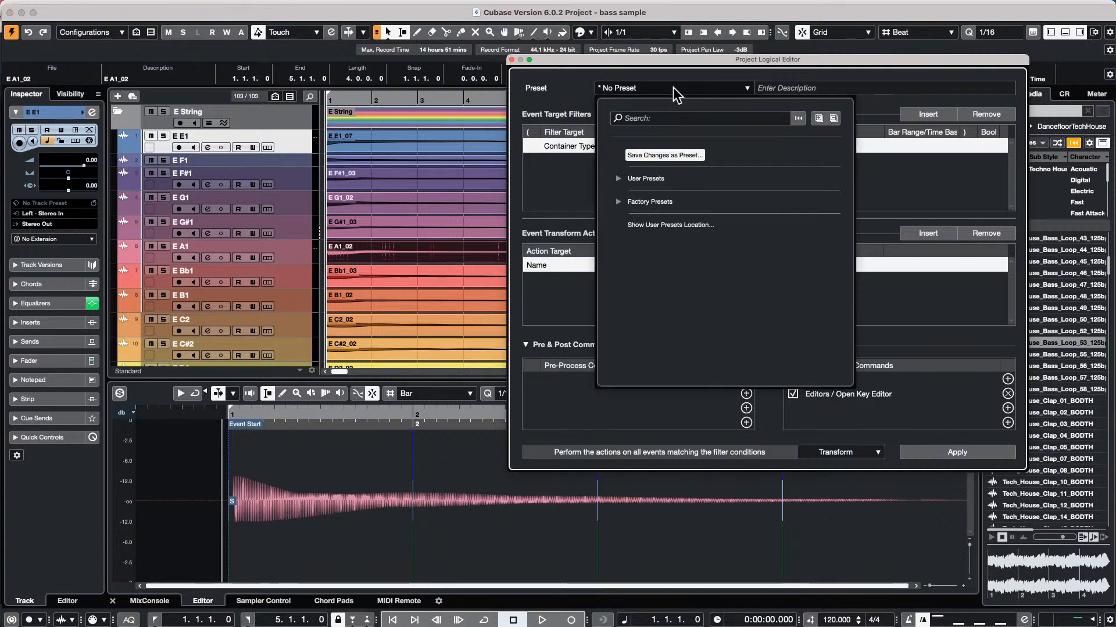
pyautogui.click(619, 203)
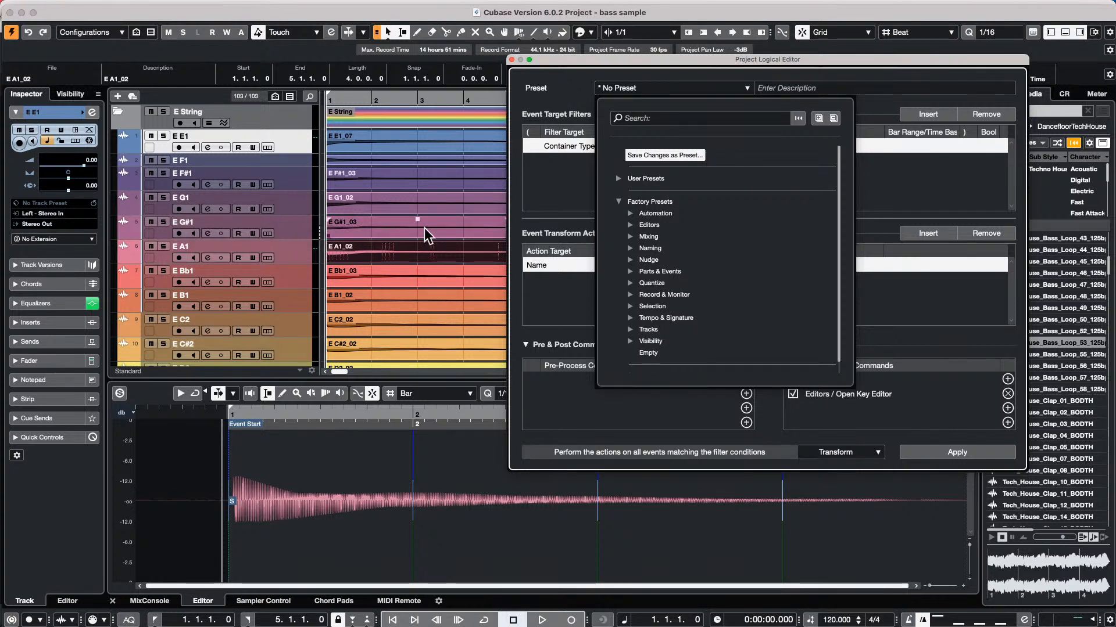
pyautogui.click(568, 203)
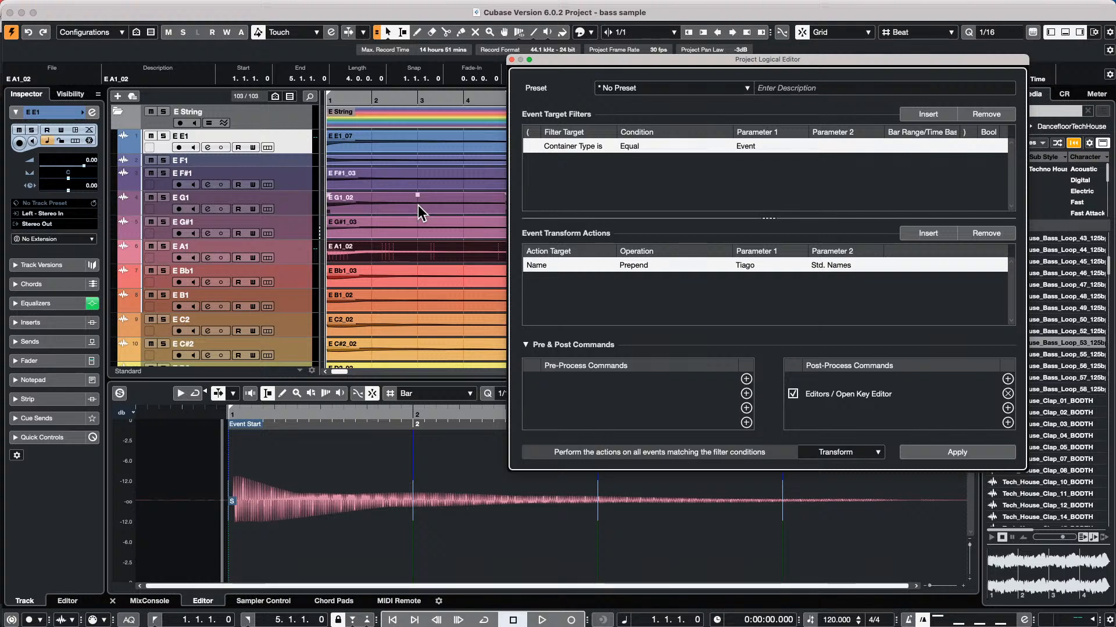
# Remove the Editors / Open Key Editor entry from the Project Logical Editor's post-process commands
pyautogui.click(1008, 393)
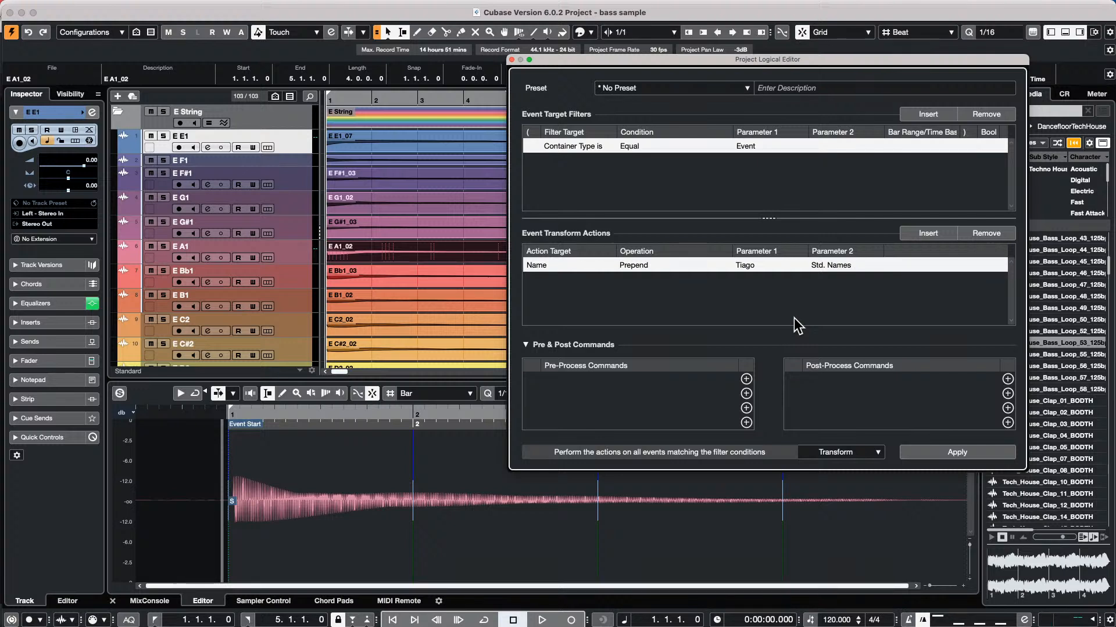
# Close the Project Logical Editor and add one Groove Agent instrument track below the G String folder, routed to Stereo Out
pyautogui.click(512, 59)
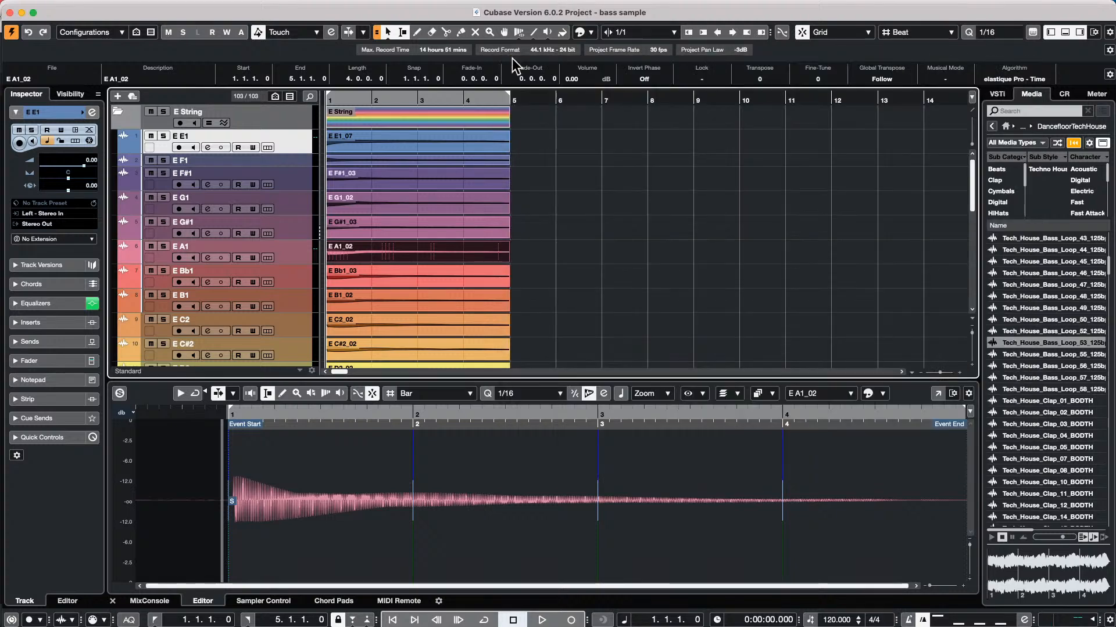
pyautogui.scroll(-10, 228, 180)
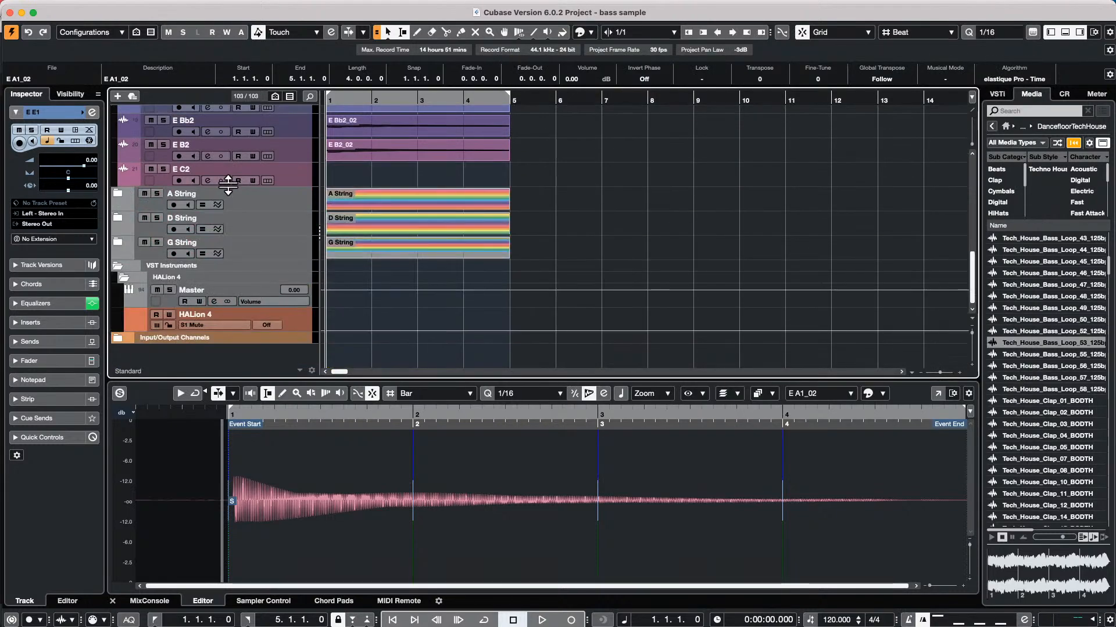
pyautogui.rightClick(279, 253)
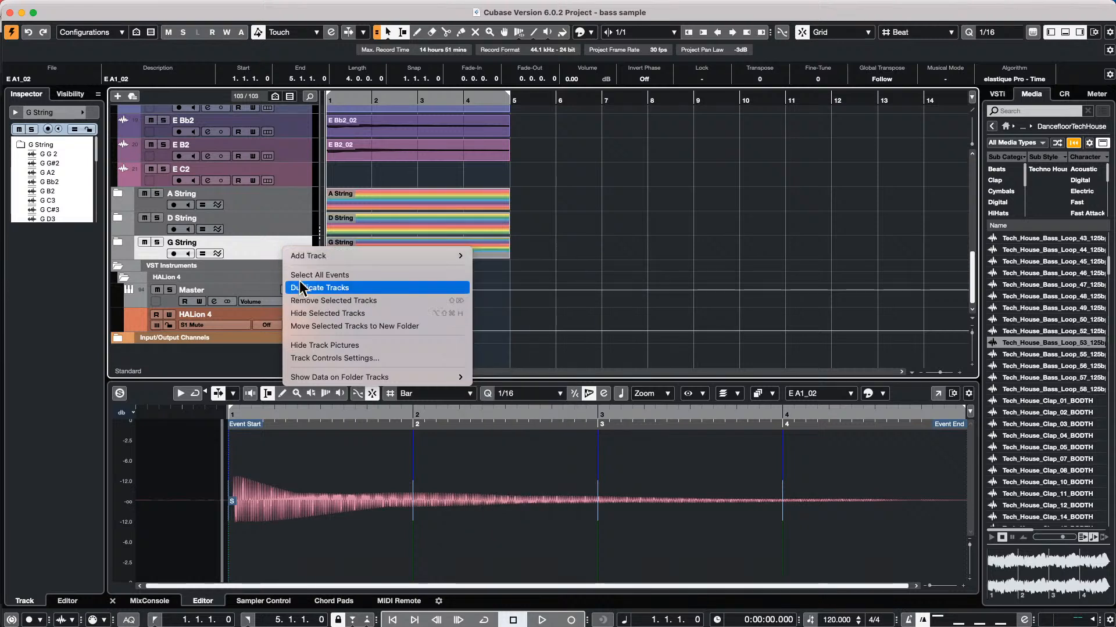
pyautogui.moveTo(412, 259)
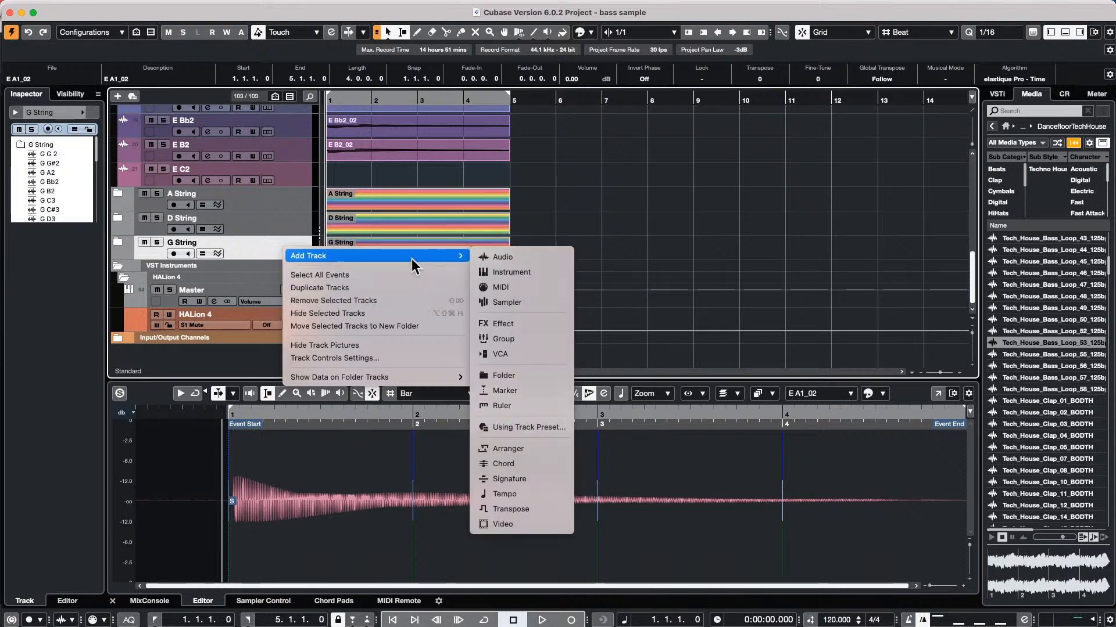
pyautogui.click(528, 269)
pyautogui.click(559, 209)
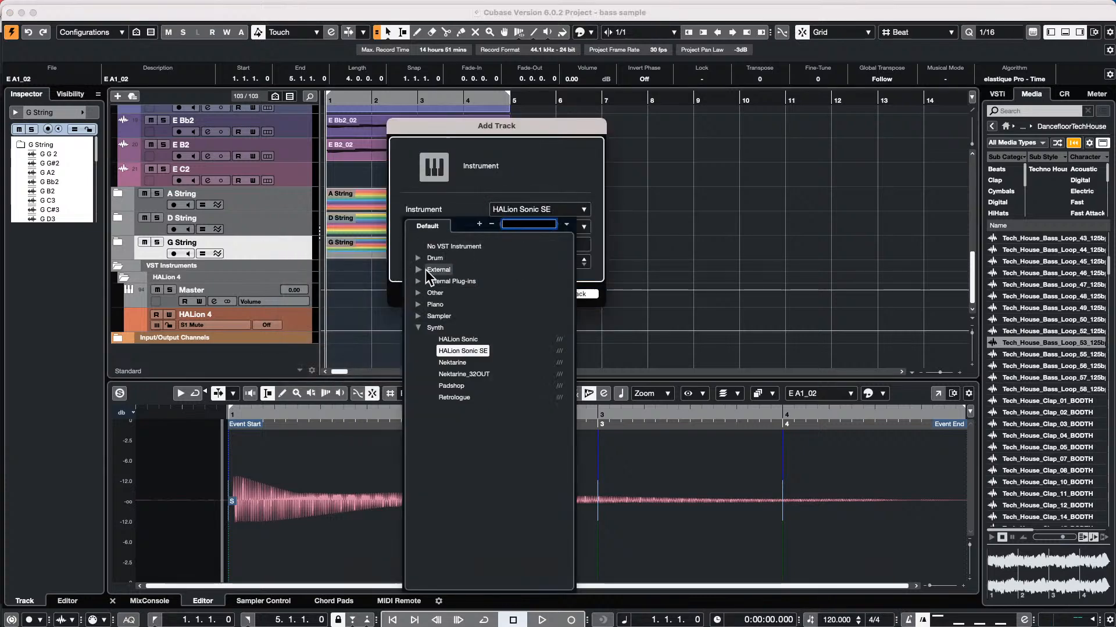
pyautogui.click(430, 258)
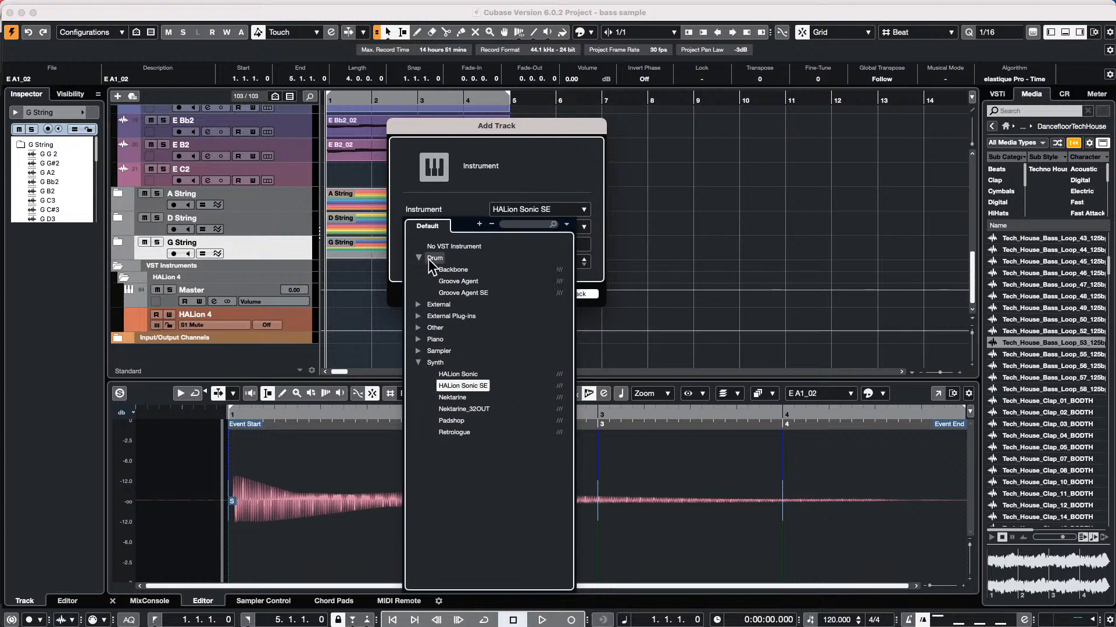
pyautogui.click(473, 282)
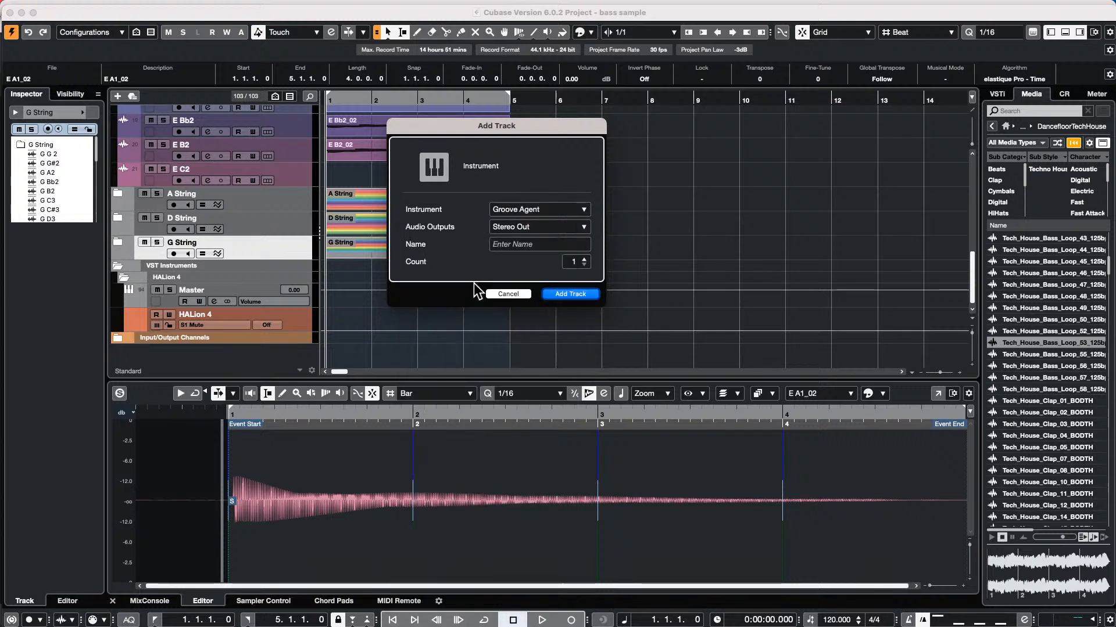
pyautogui.click(576, 294)
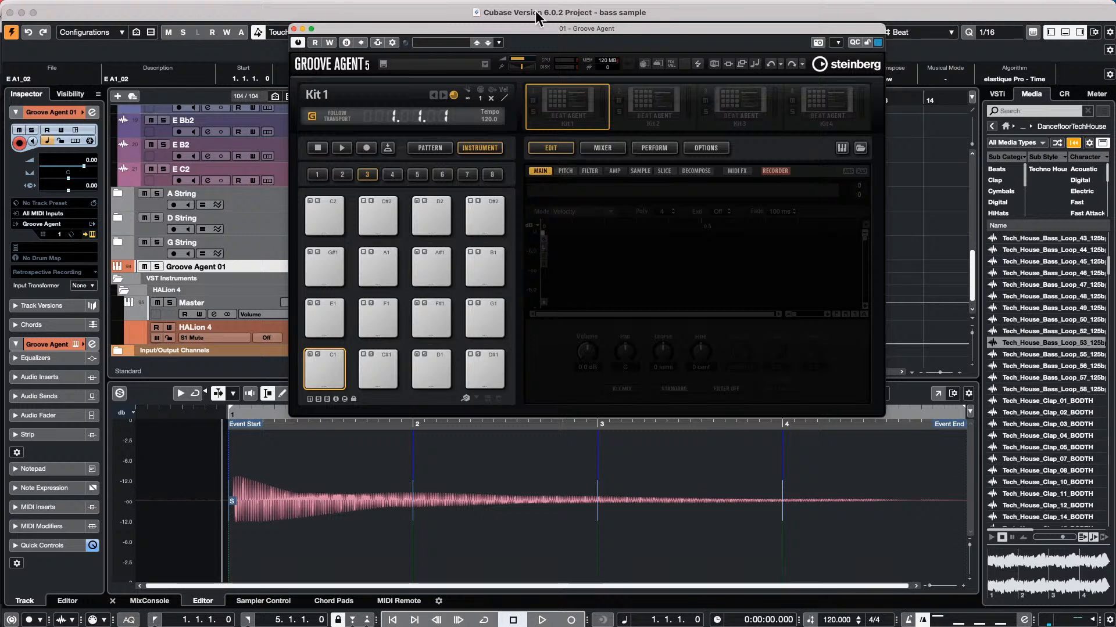
# Search for "forget" and load the Forget The Past kit with its patterns into Groove Agent's first kit slot
pyautogui.rightClick(563, 107)
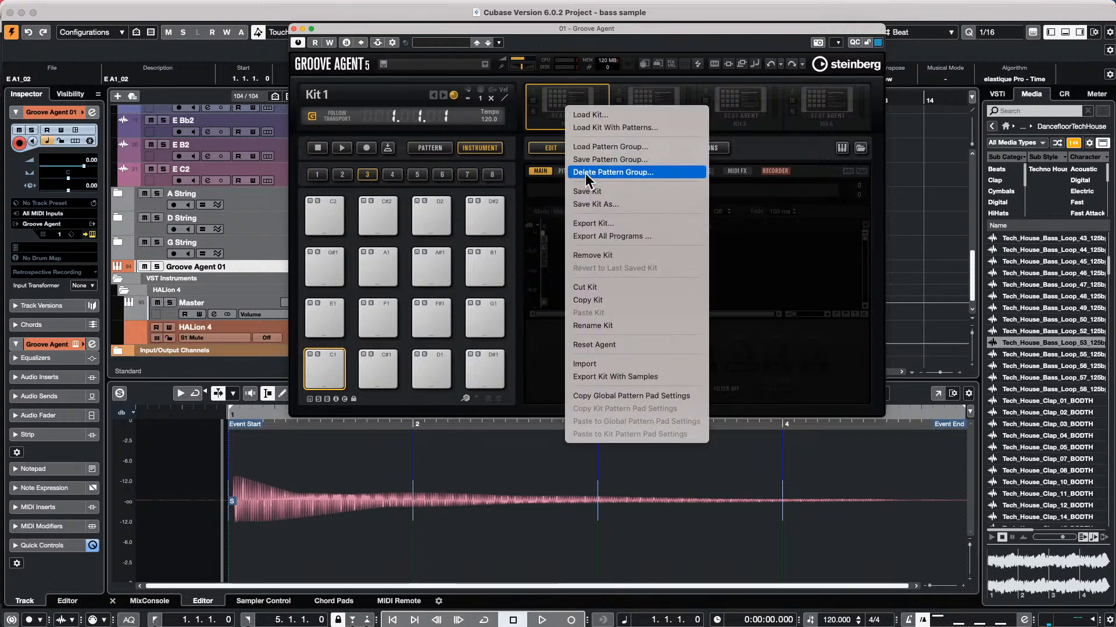
pyautogui.click(613, 126)
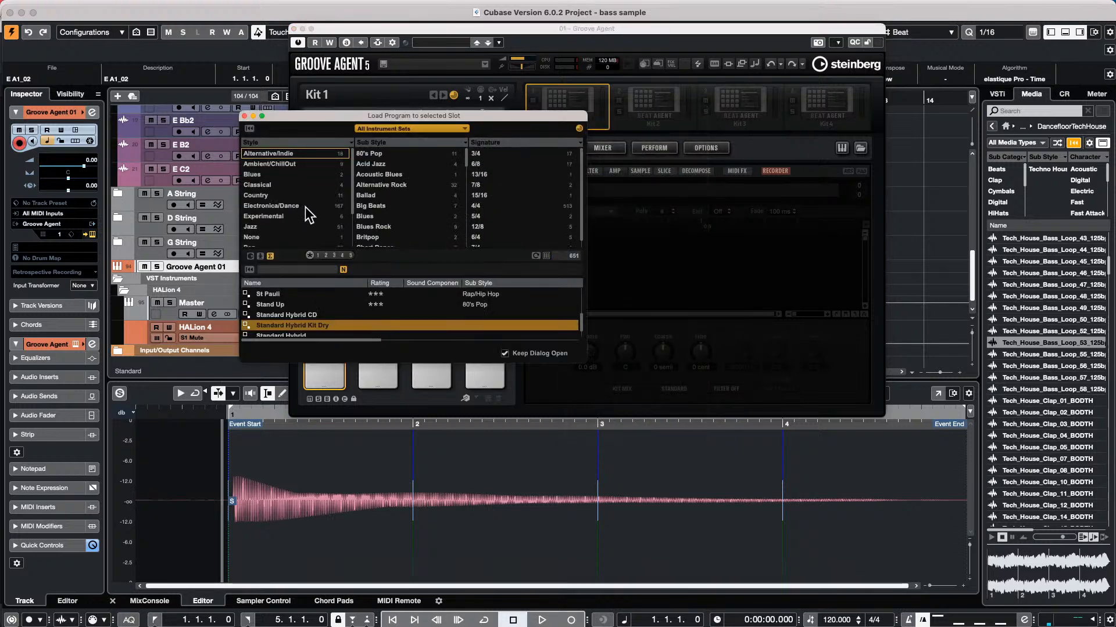
pyautogui.click(305, 270)
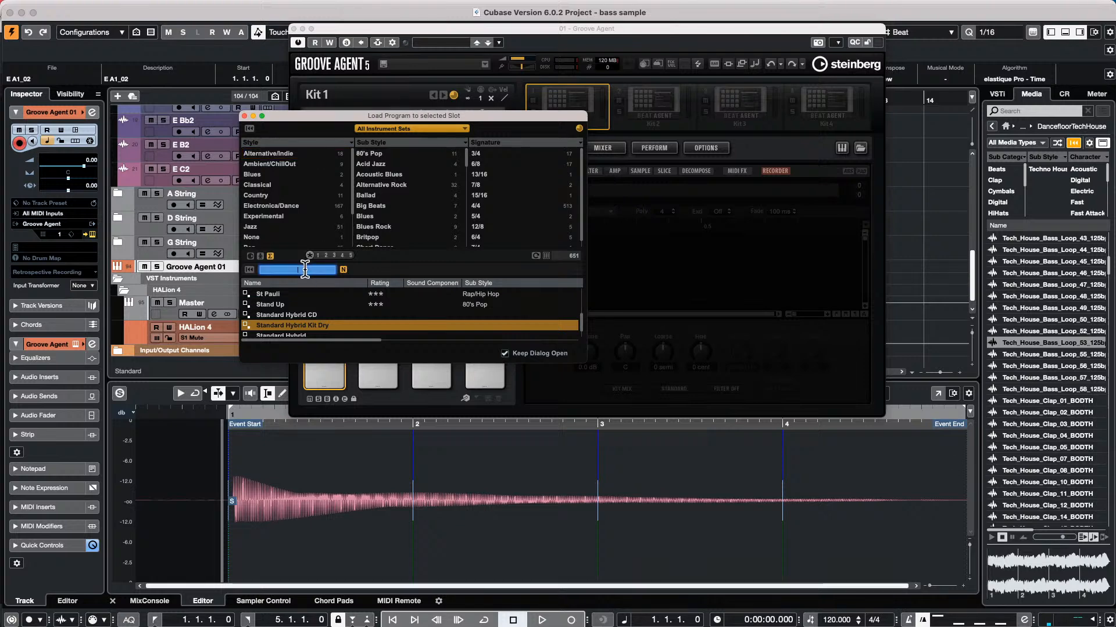
pyautogui.write('forget')
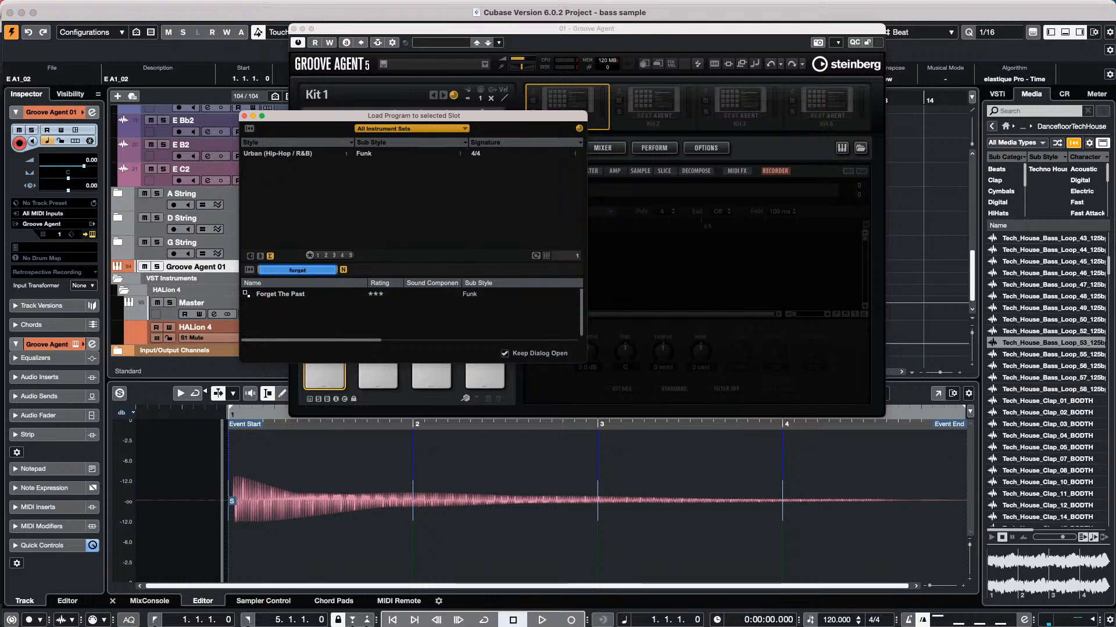
pyautogui.doubleClick(300, 295)
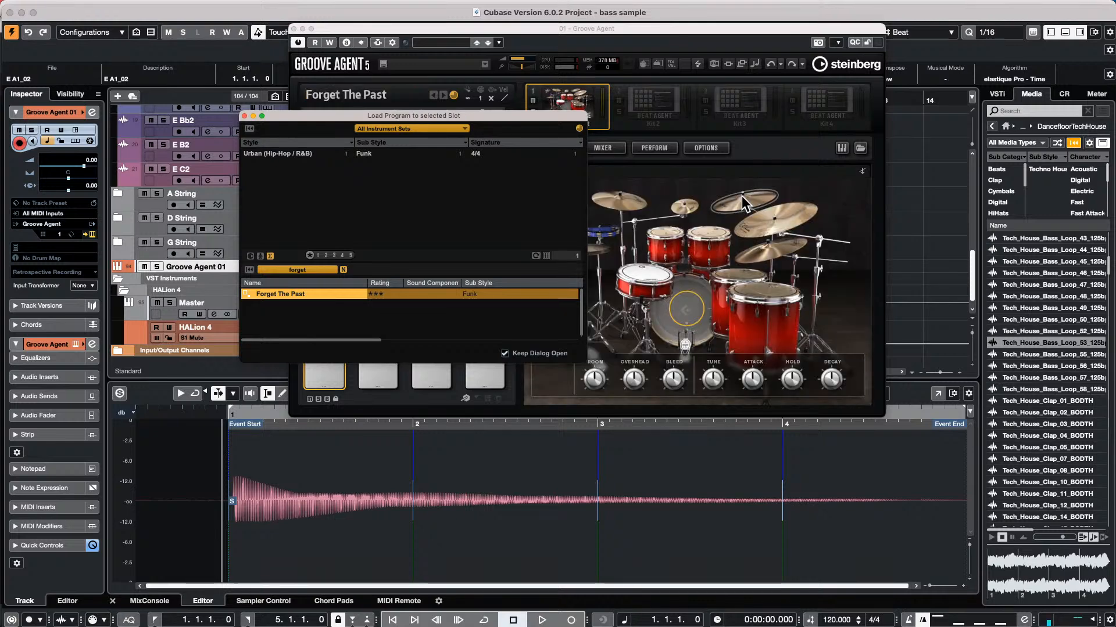
# Load the Disco Craze kit with its patterns from the Percussion Agent Standard Kit set into Groove Agent's second slot, overwriting the pattern pad settings
pyautogui.click(693, 319)
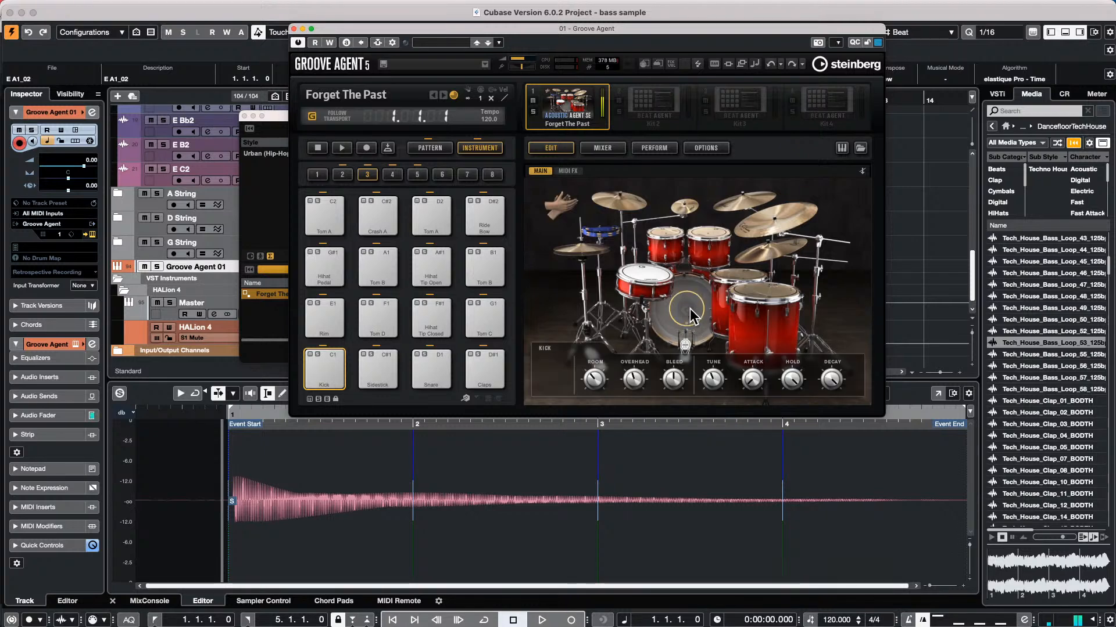
pyautogui.rightClick(648, 114)
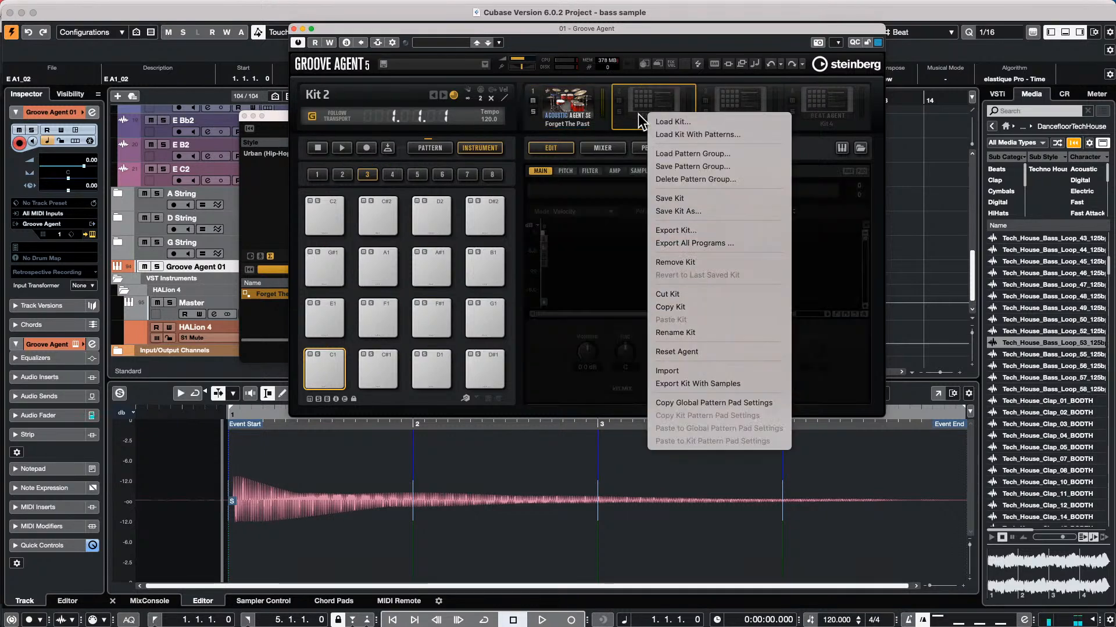
pyautogui.click(664, 135)
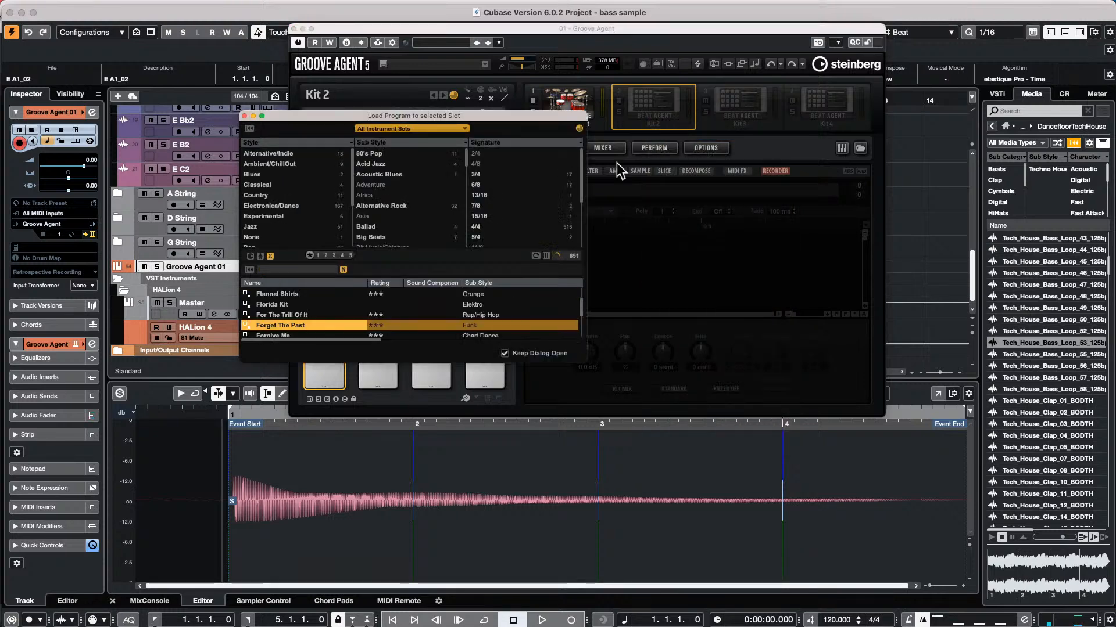
pyautogui.click(411, 127)
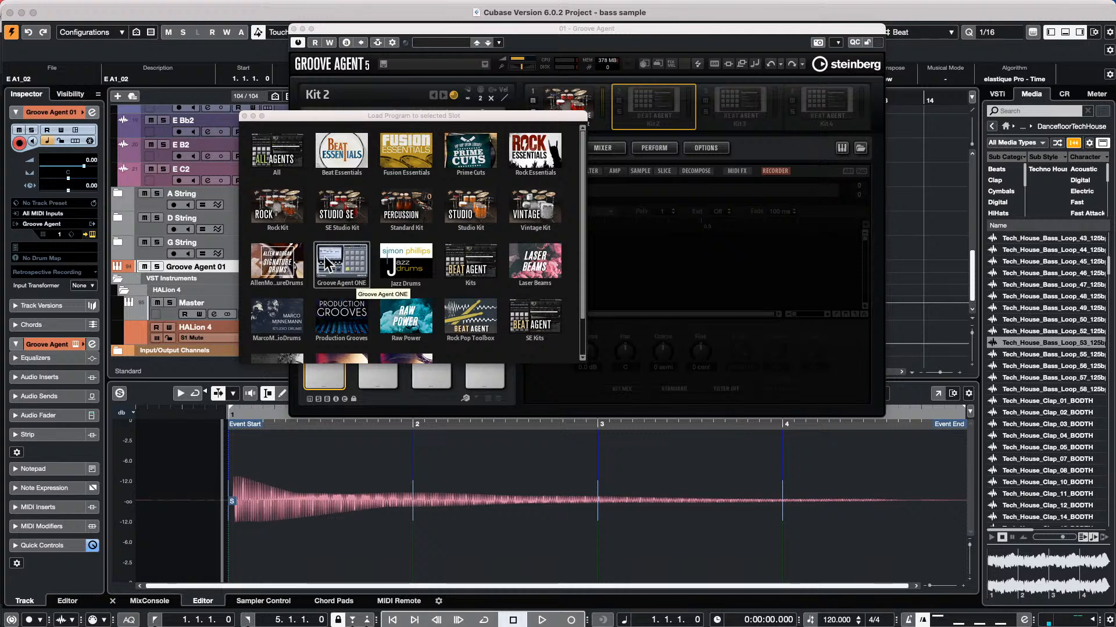
pyautogui.click(413, 209)
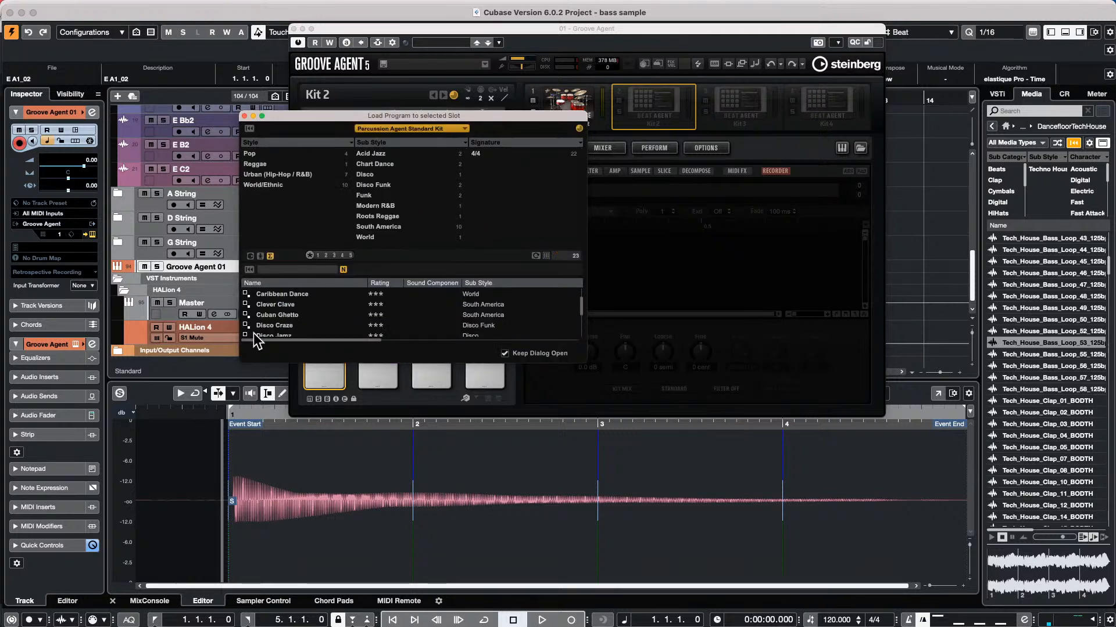
pyautogui.doubleClick(294, 325)
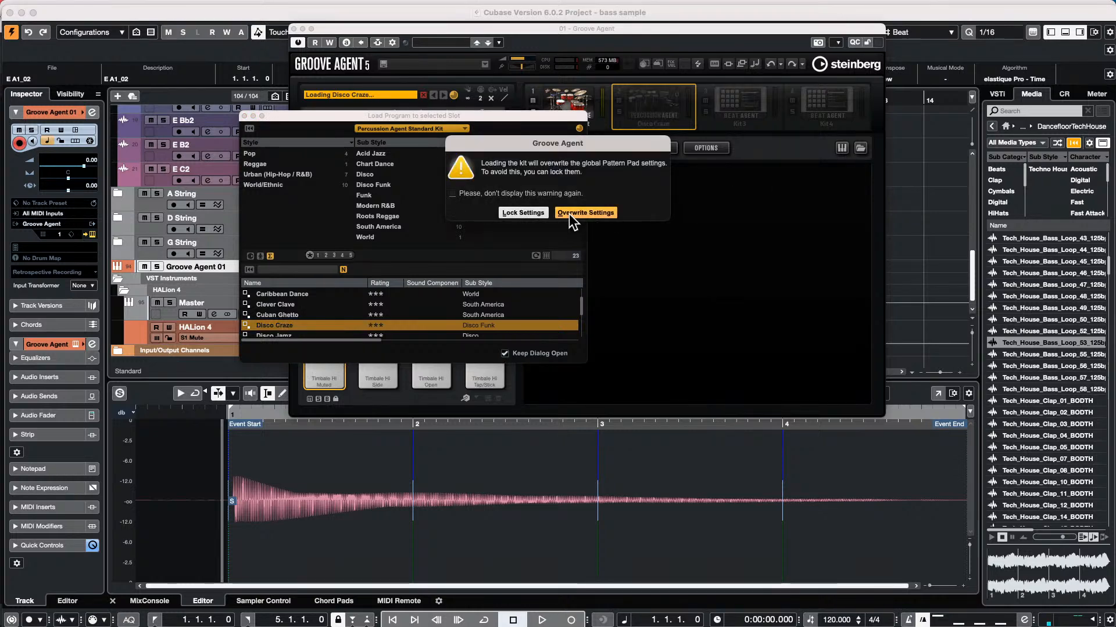
pyautogui.click(603, 212)
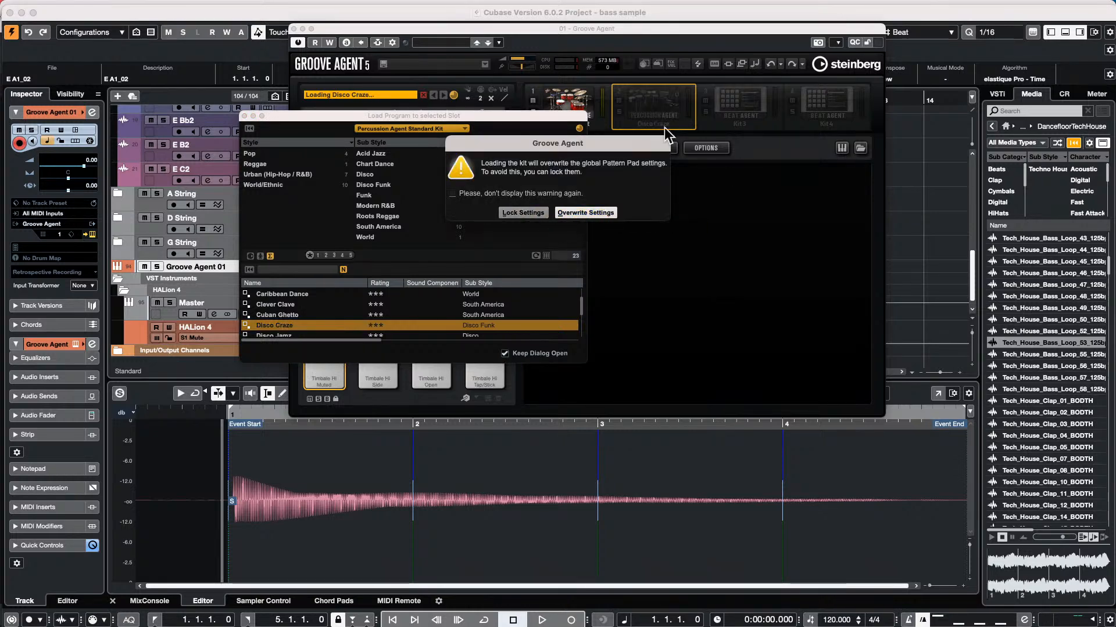
pyautogui.click(245, 115)
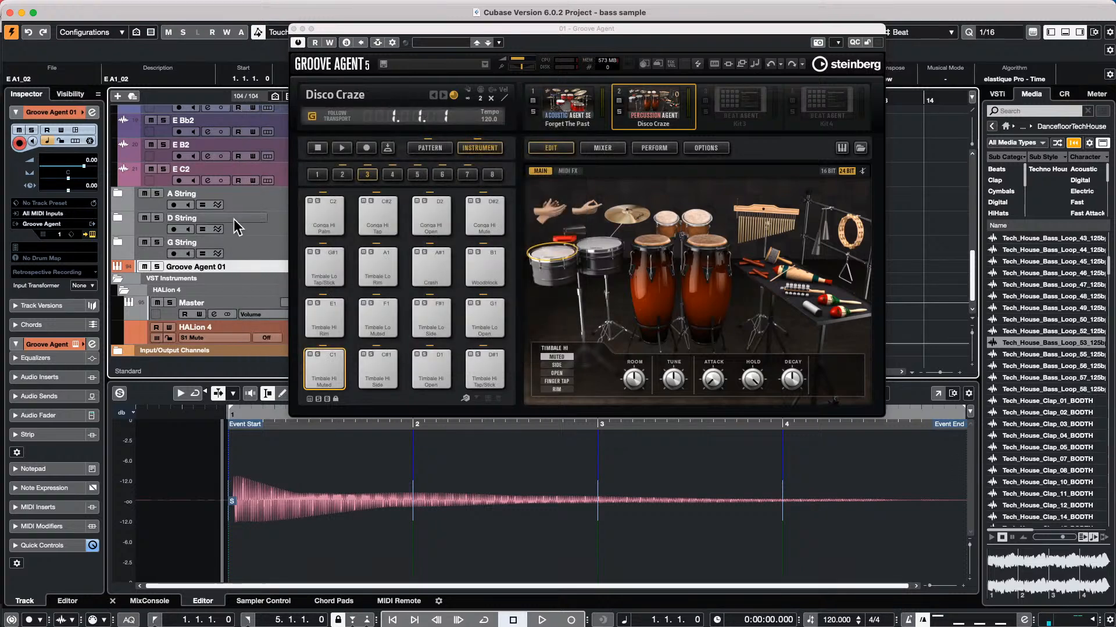
# Increase the height of the Groove Agent 01 track so its track controls are shown
pyautogui.scroll(-1, 232, 221)
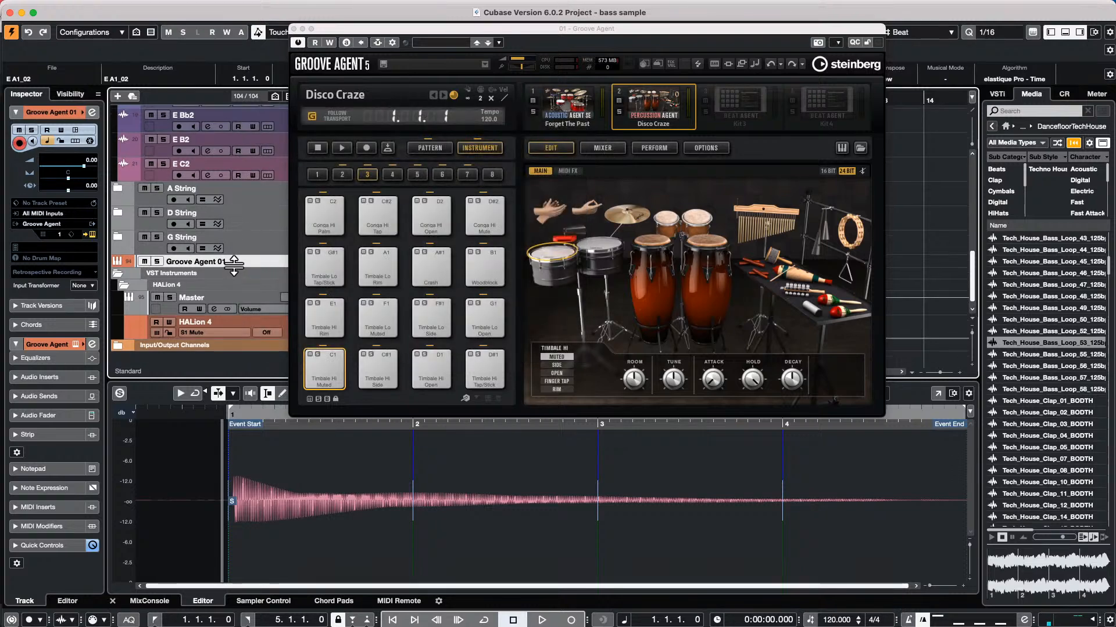
pyautogui.moveTo(234, 265); pyautogui.dragTo(234, 278)
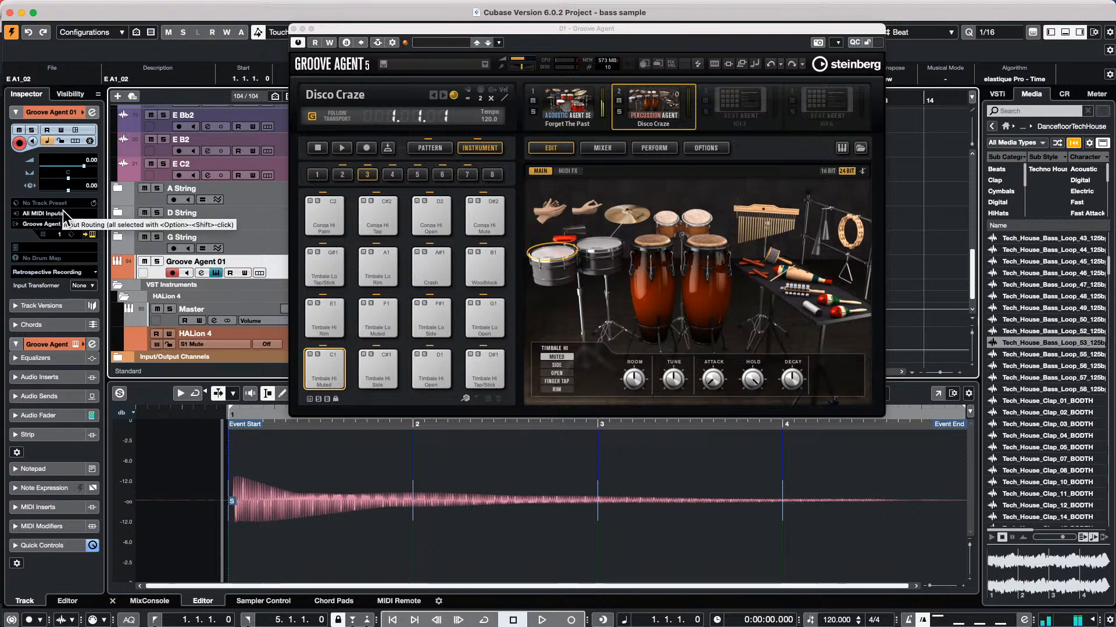
# Switch the Groove Agent 01 track to MIDI channel 2 to play the Disco Craze kit, and return it to channel 1
pyautogui.click(576, 109)
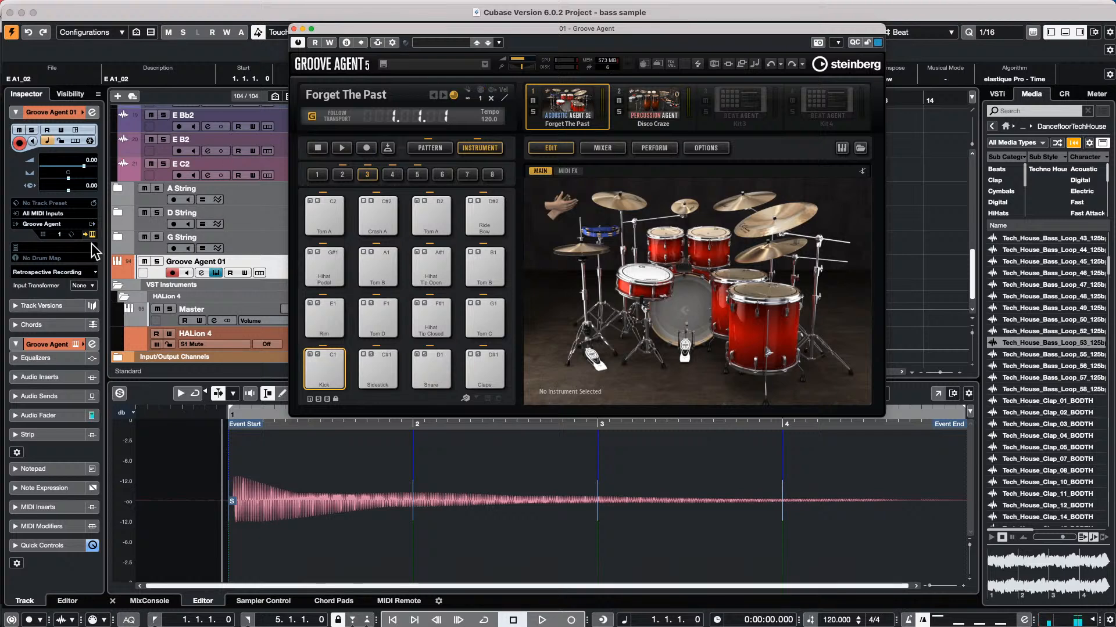
pyautogui.click(72, 237)
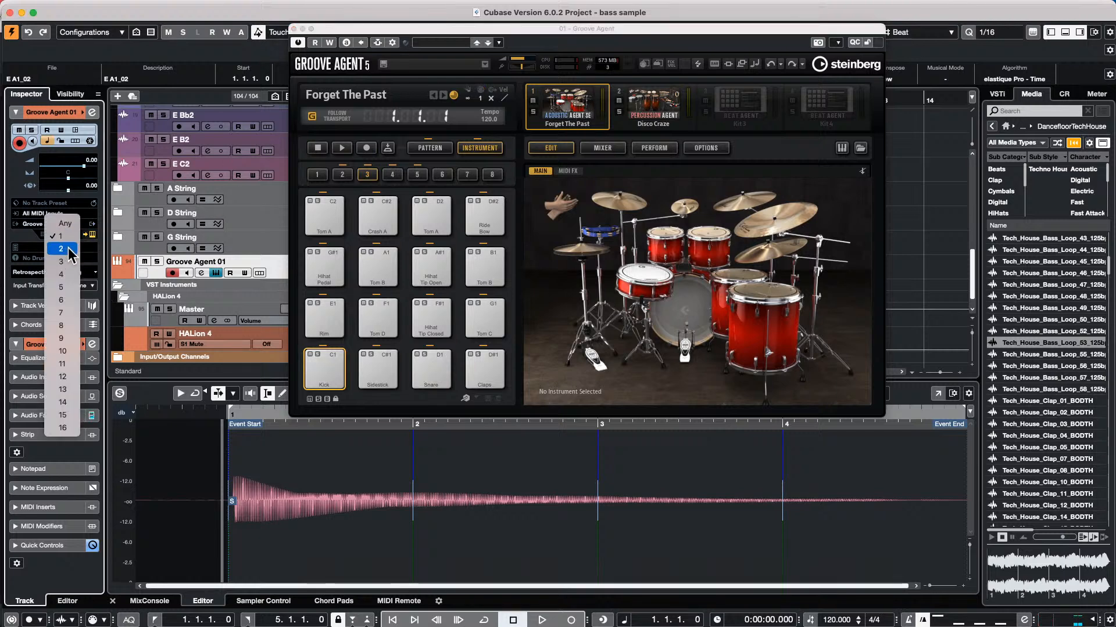
pyautogui.click(68, 249)
pyautogui.click(664, 106)
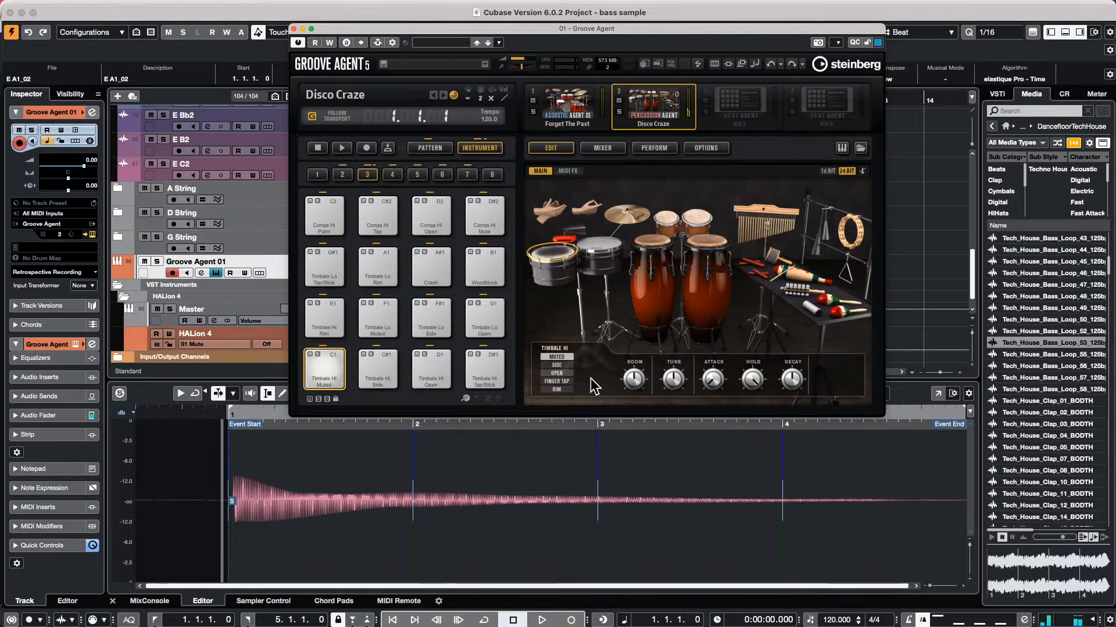
pyautogui.click(56, 231)
pyautogui.click(71, 222)
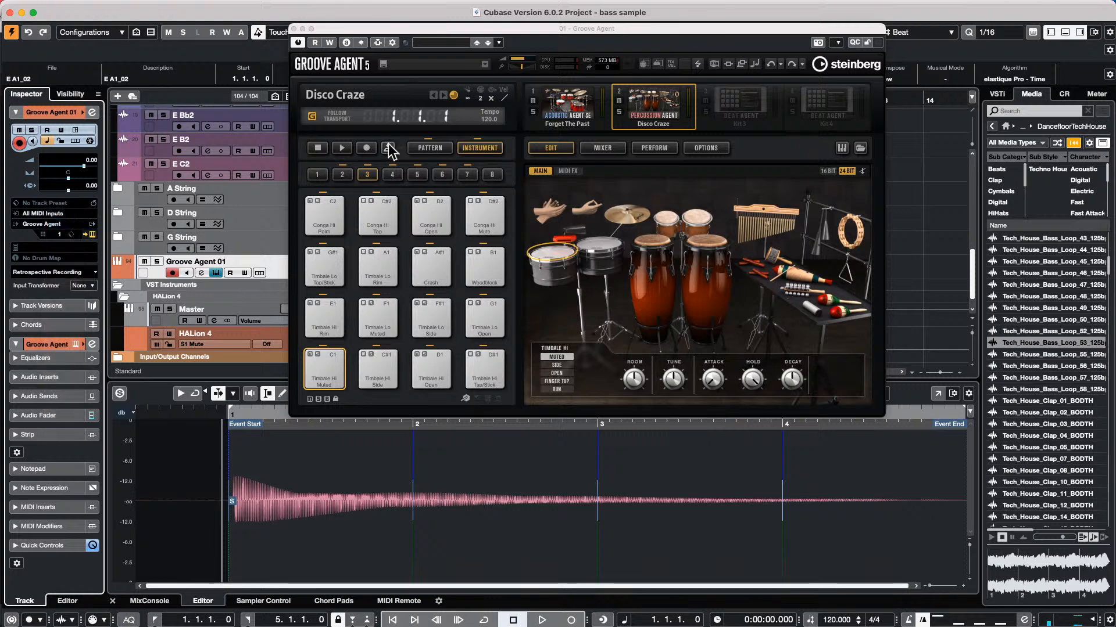
# Close the Groove Agent window and draw a MIDI part on the Groove Agent 01 track from bar 1 to 5.3.1.0
pyautogui.click(294, 29)
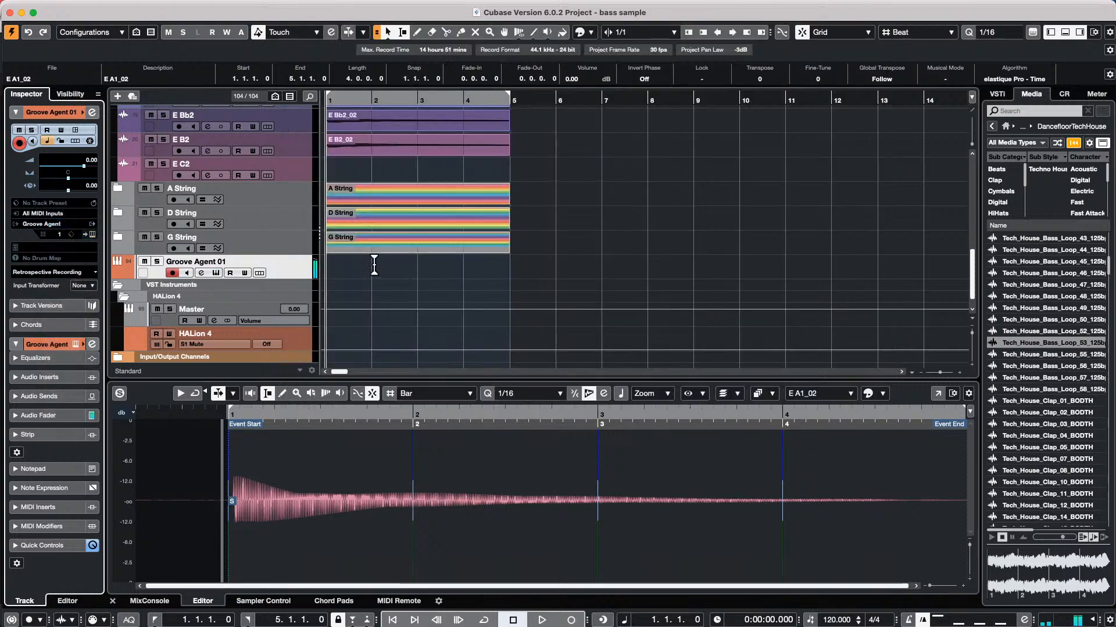
pyautogui.rightClick(347, 252)
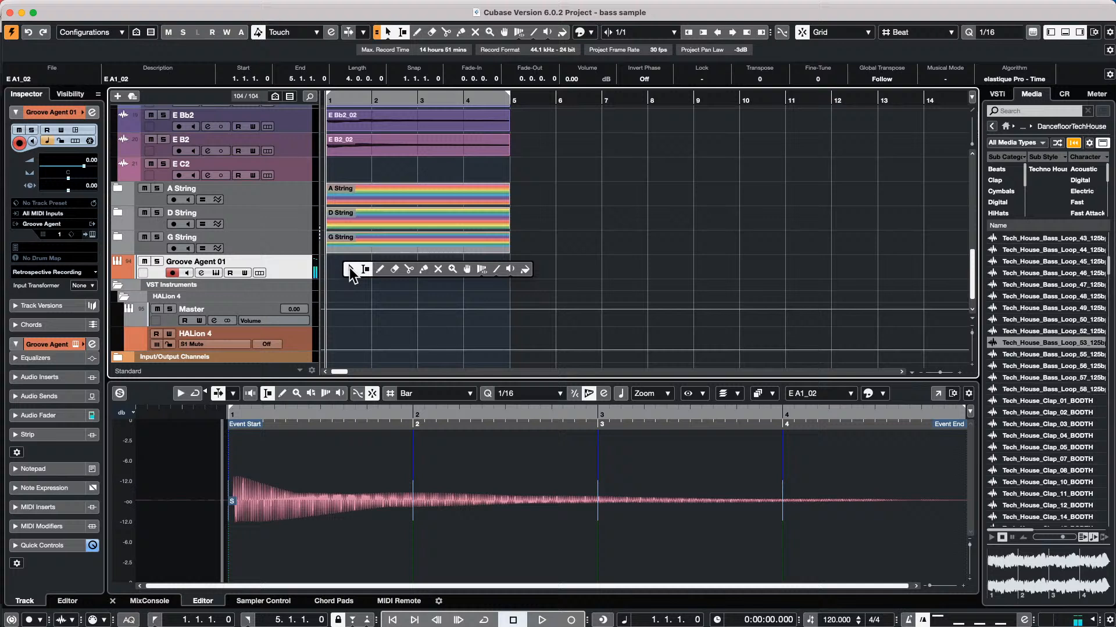
pyautogui.click(389, 270)
pyautogui.moveTo(341, 264); pyautogui.dragTo(533, 264)
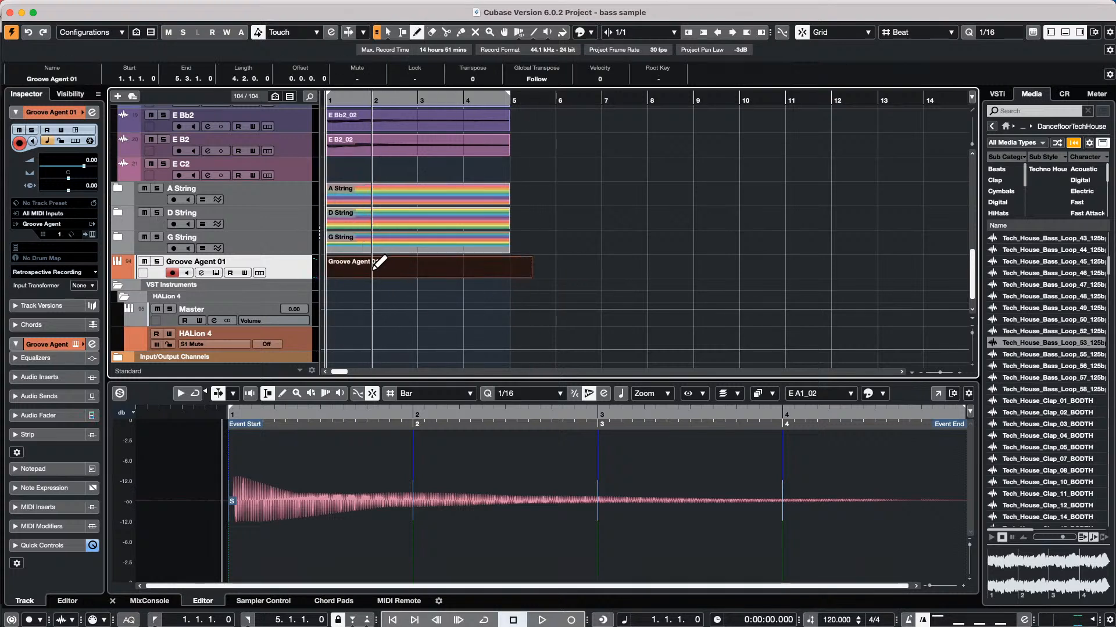
pyautogui.press('1')
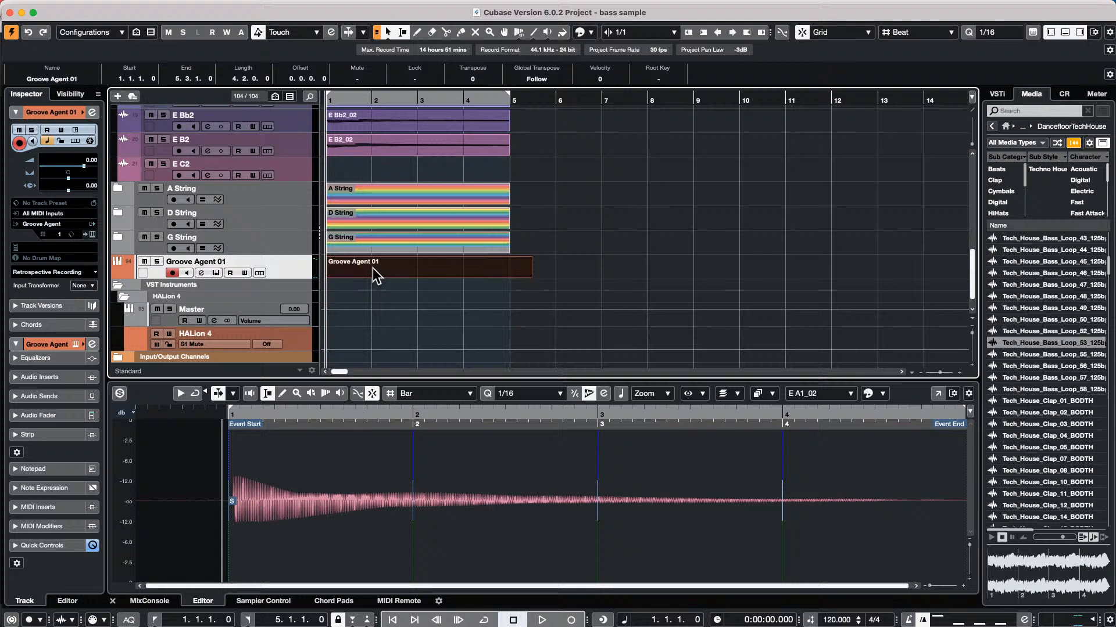
# Create a drum map from the instrument for the Groove Agent 01 track, and open its part in a separate Drum Editor with all map columns showing
pyautogui.click(43, 255)
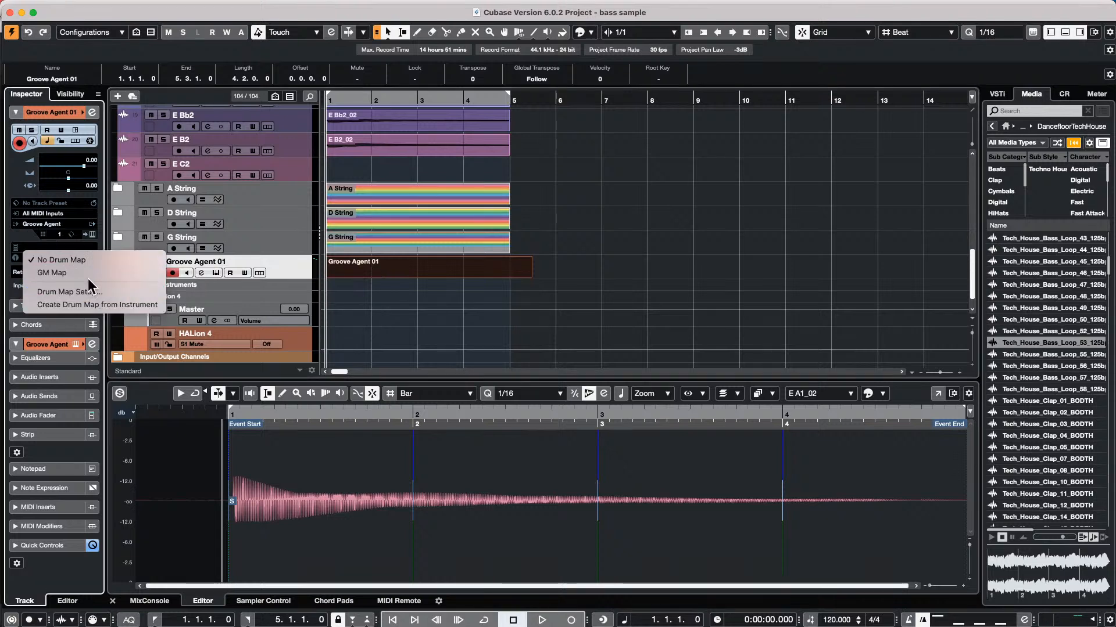
pyautogui.click(97, 314)
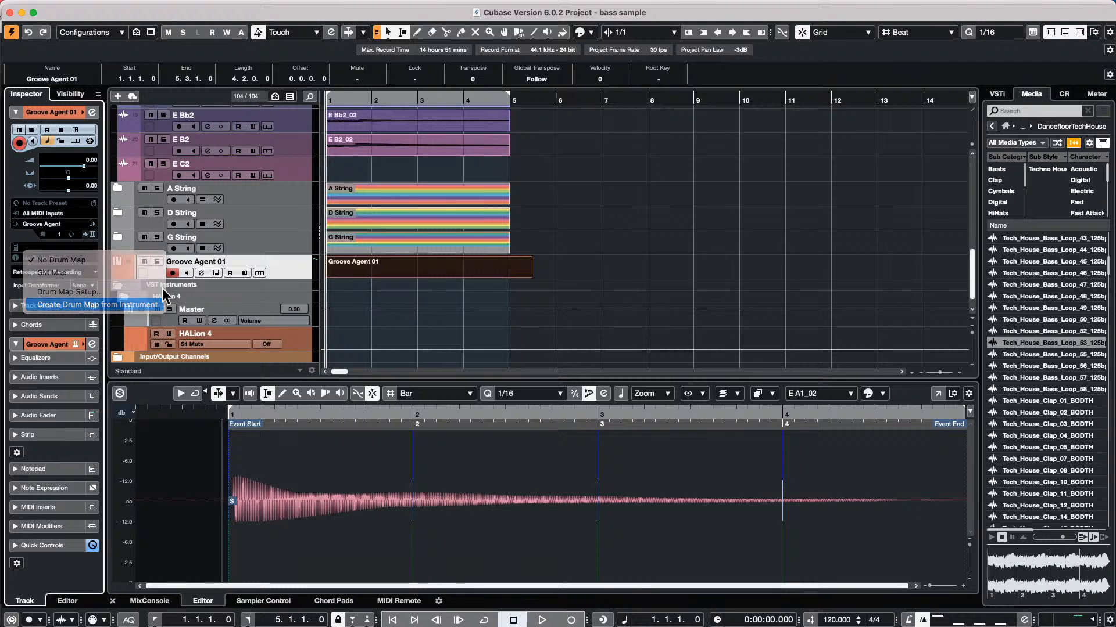
pyautogui.doubleClick(377, 270)
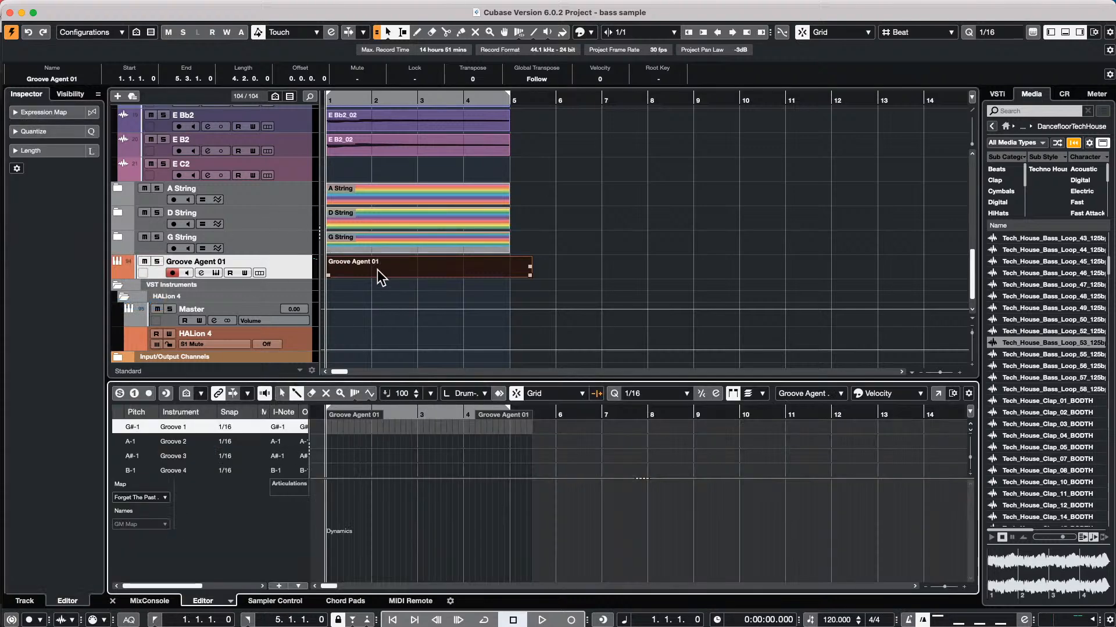
pyautogui.click(937, 393)
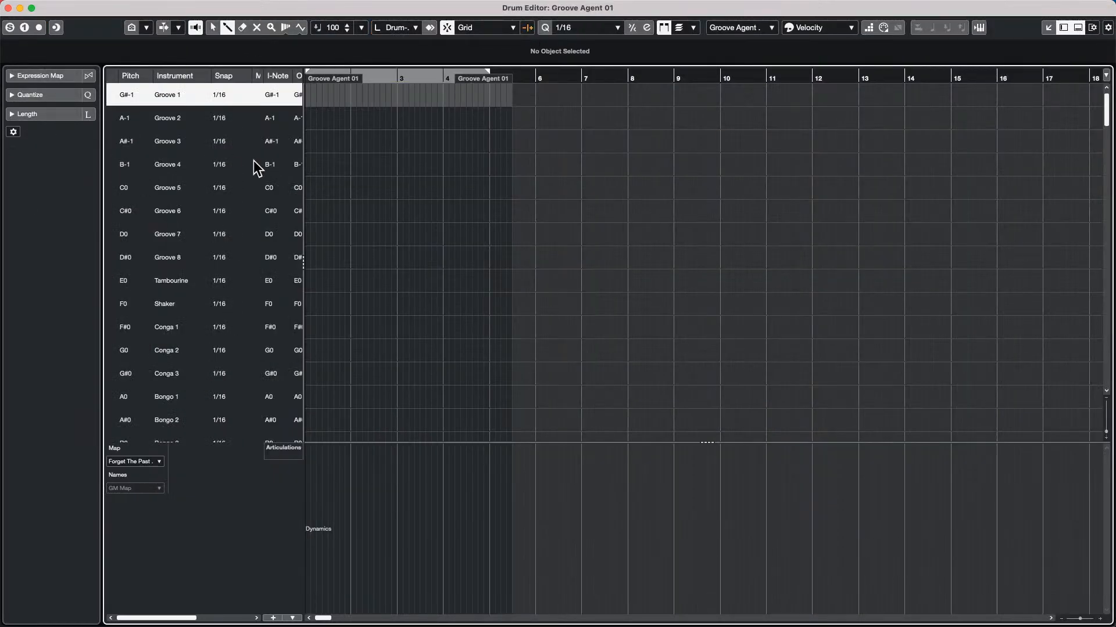
pyautogui.moveTo(424, 205); pyautogui.dragTo(425, 205)
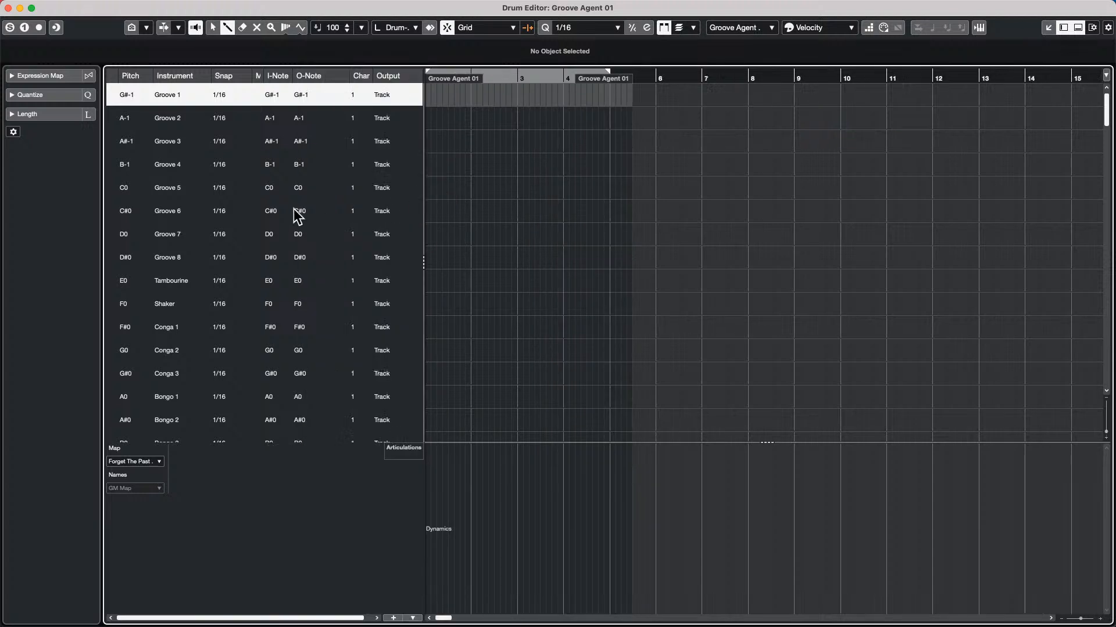
# Audition the mapped drum sounds one by one from Tom C through Kick, and back to Snare
pyautogui.scroll(-5, 216, 224)
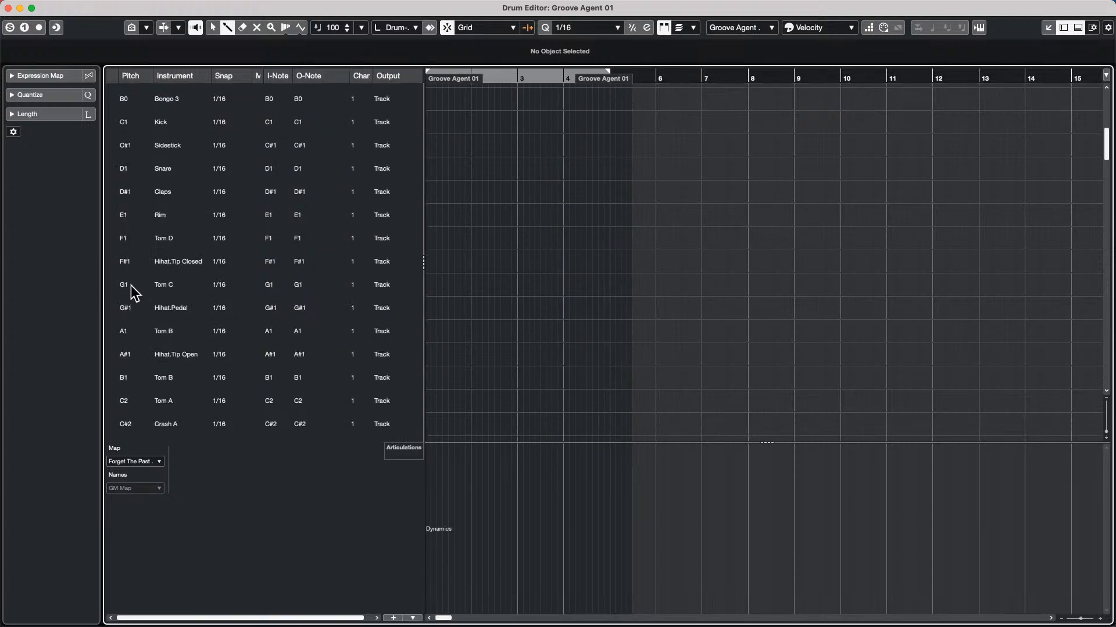
pyautogui.click(111, 281)
pyautogui.click(110, 264)
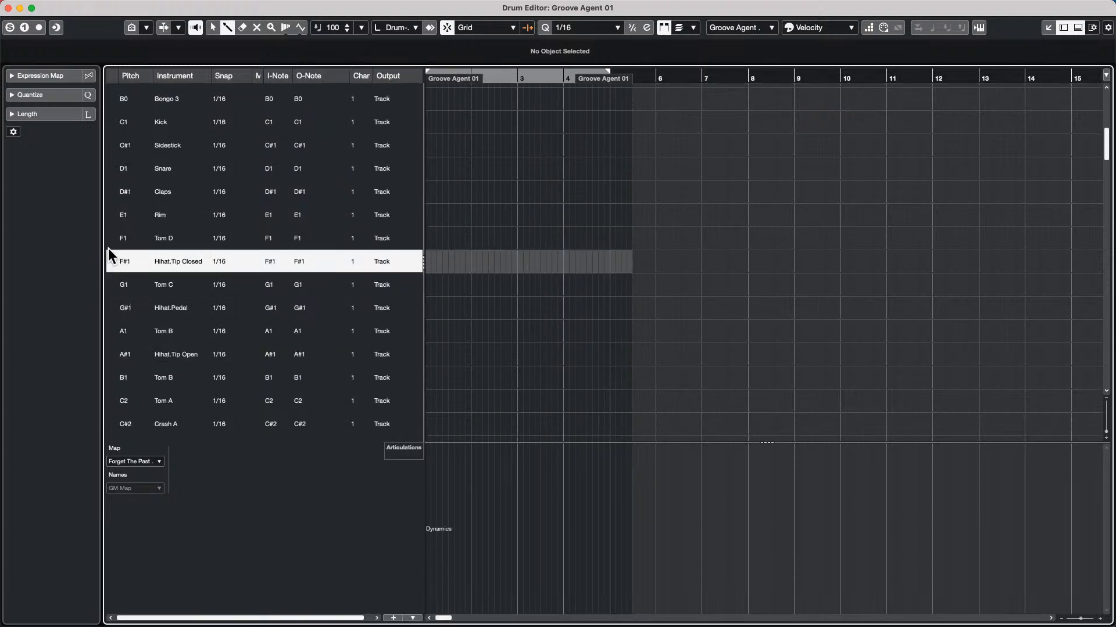
pyautogui.click(110, 238)
pyautogui.click(111, 215)
pyautogui.click(112, 192)
pyautogui.click(113, 167)
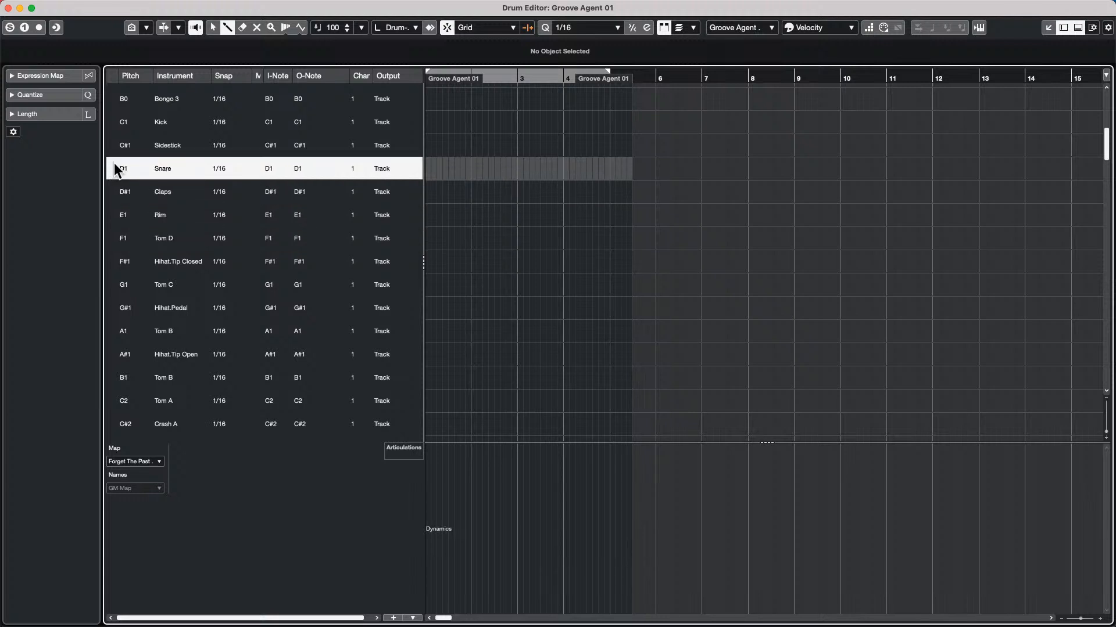
pyautogui.click(112, 145)
pyautogui.click(115, 122)
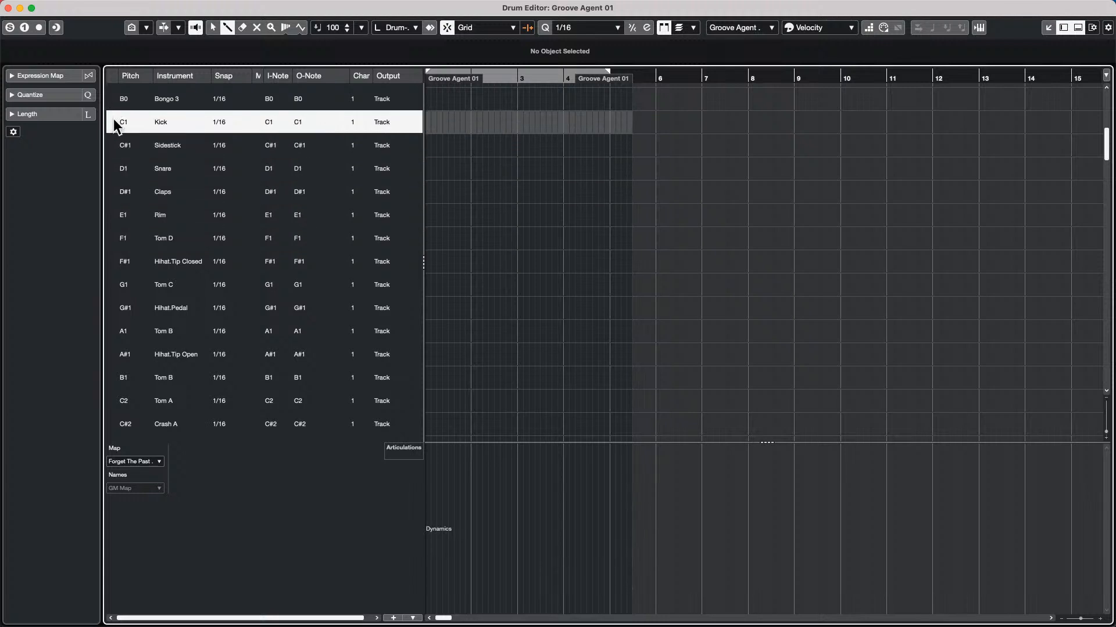
pyautogui.click(114, 145)
pyautogui.click(115, 166)
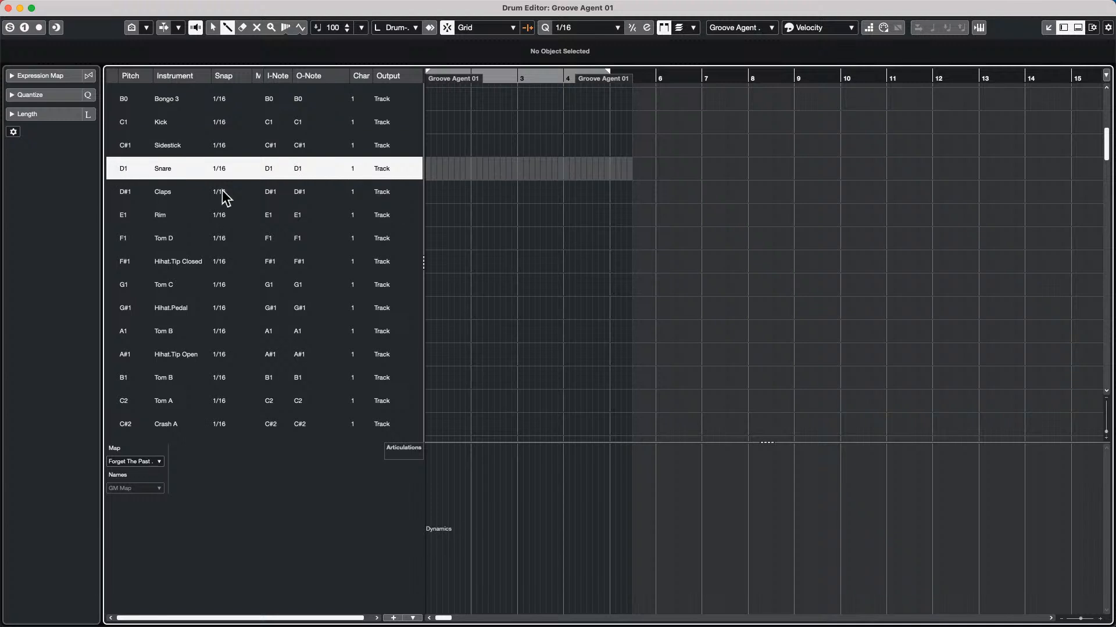
pyautogui.rightClick(355, 172)
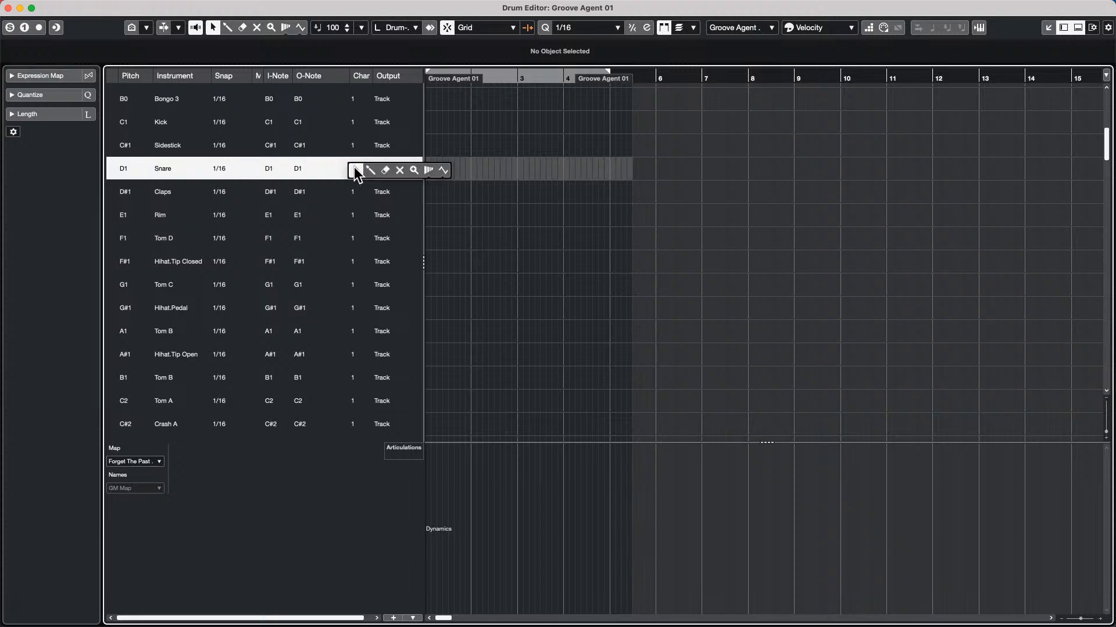
pyautogui.click(355, 170)
pyautogui.rightClick(356, 171)
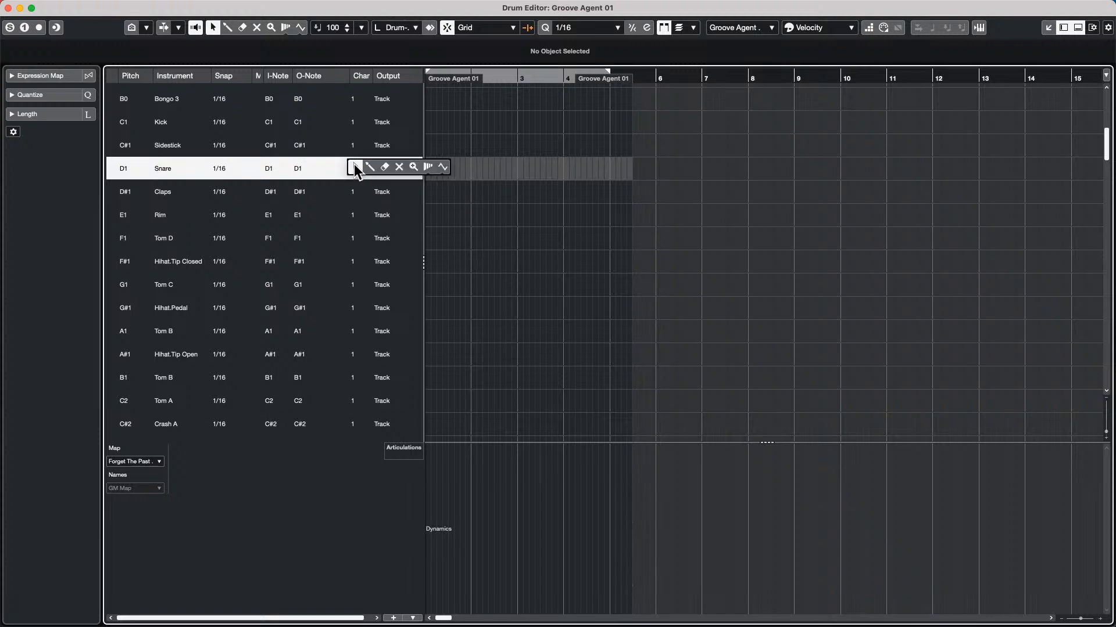
pyautogui.click(356, 168)
pyautogui.scroll(5, 356, 169)
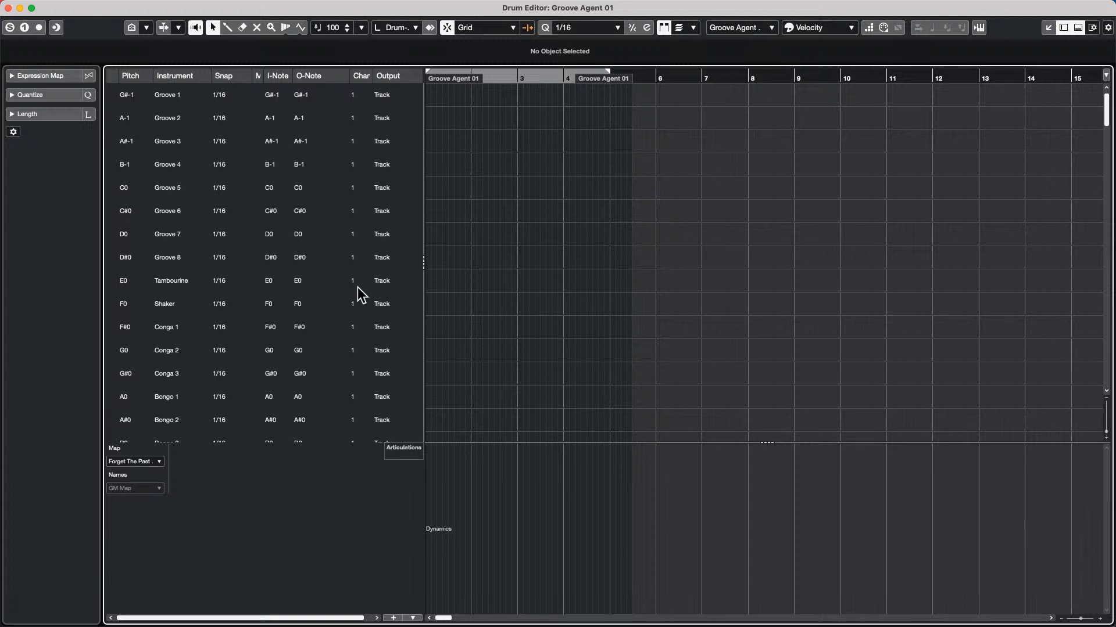
pyautogui.scroll(-6, 366, 288)
pyautogui.scroll(1, 356, 216)
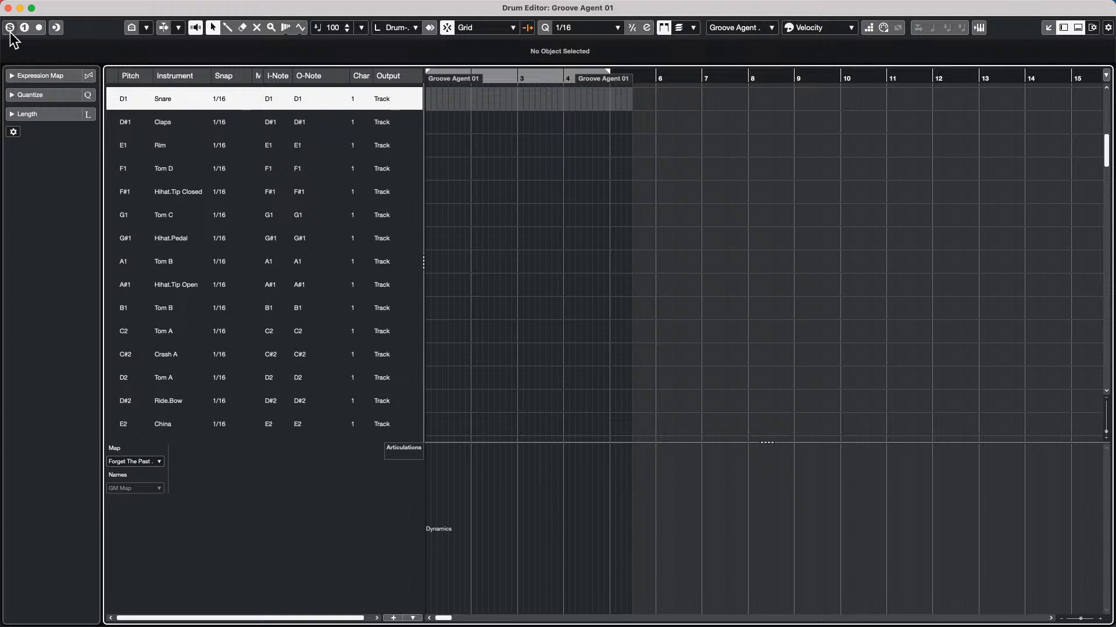
pyautogui.click(8, 7)
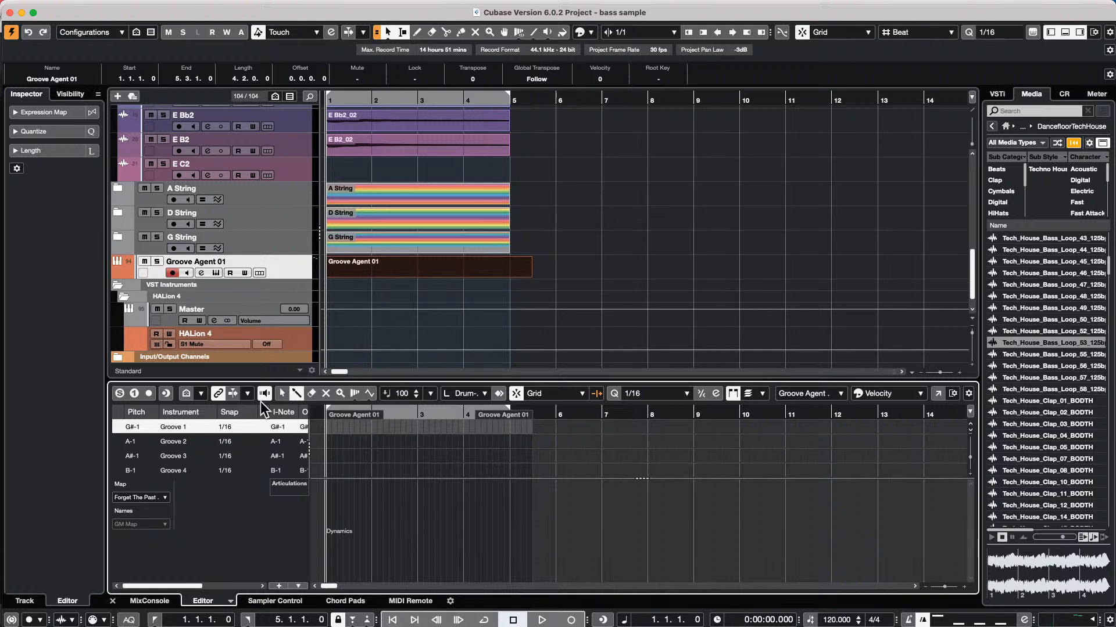
# Open the recent project be someone.cpr
pyautogui.click(15, 6)
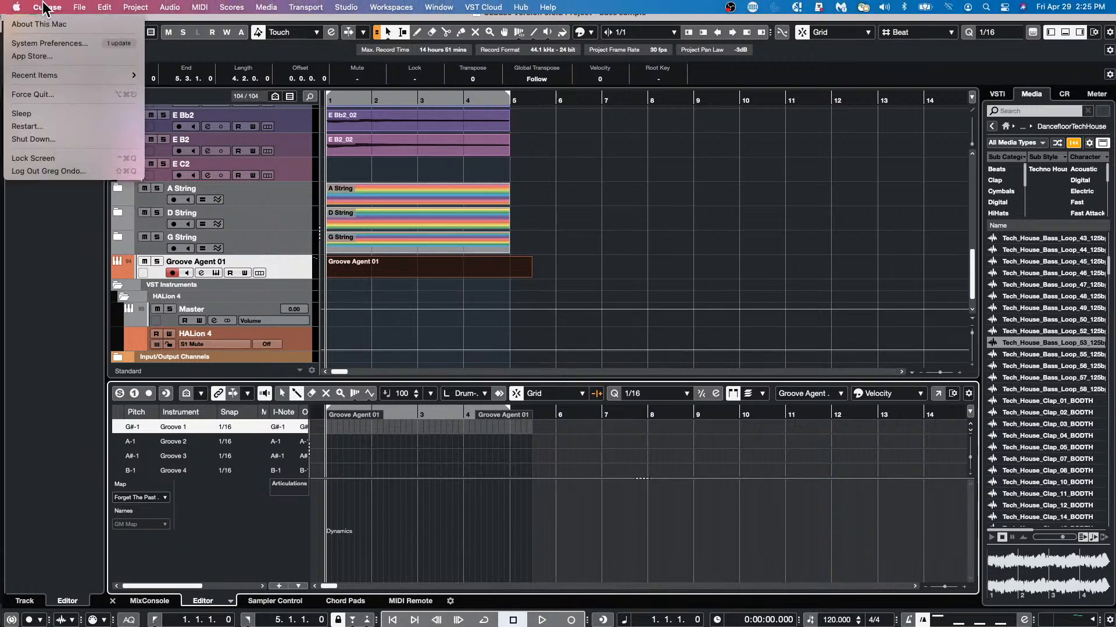
pyautogui.moveTo(80, 7)
pyautogui.moveTo(120, 254)
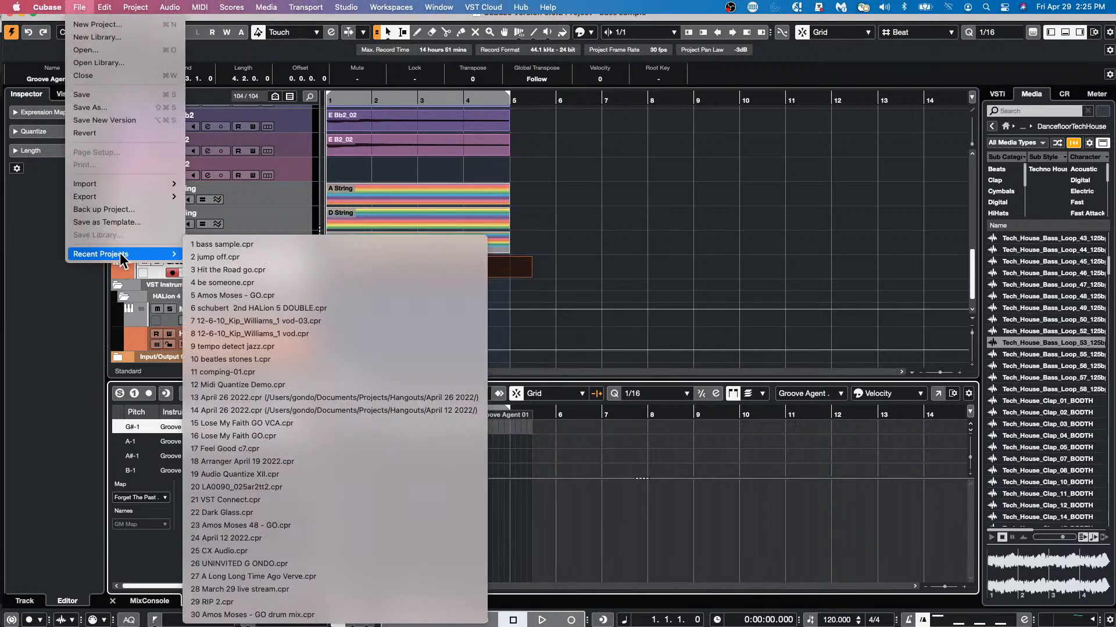
pyautogui.click(300, 282)
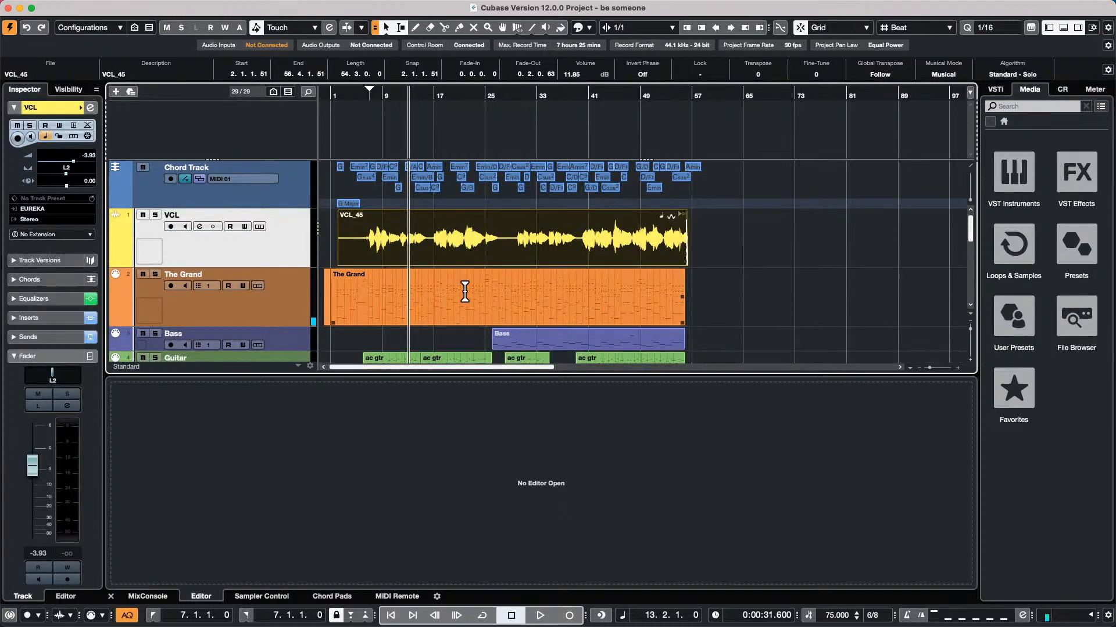
# Open the VCL_45 vocal event in a separate, maximized Sample Editor window with its Inspector showing
pyautogui.doubleClick(478, 256)
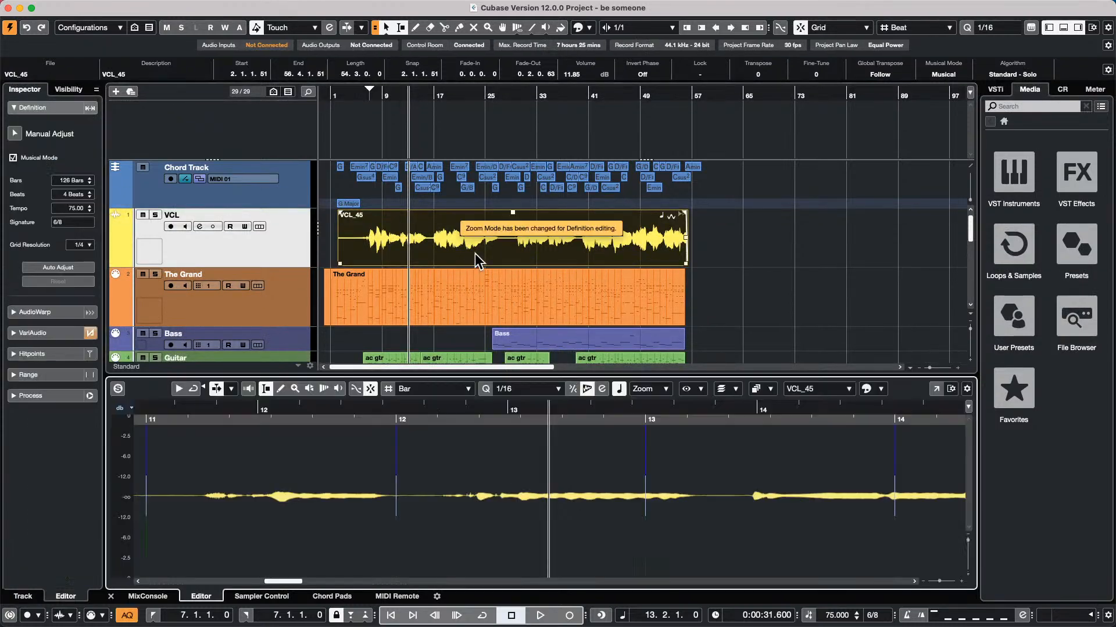
pyautogui.click(935, 388)
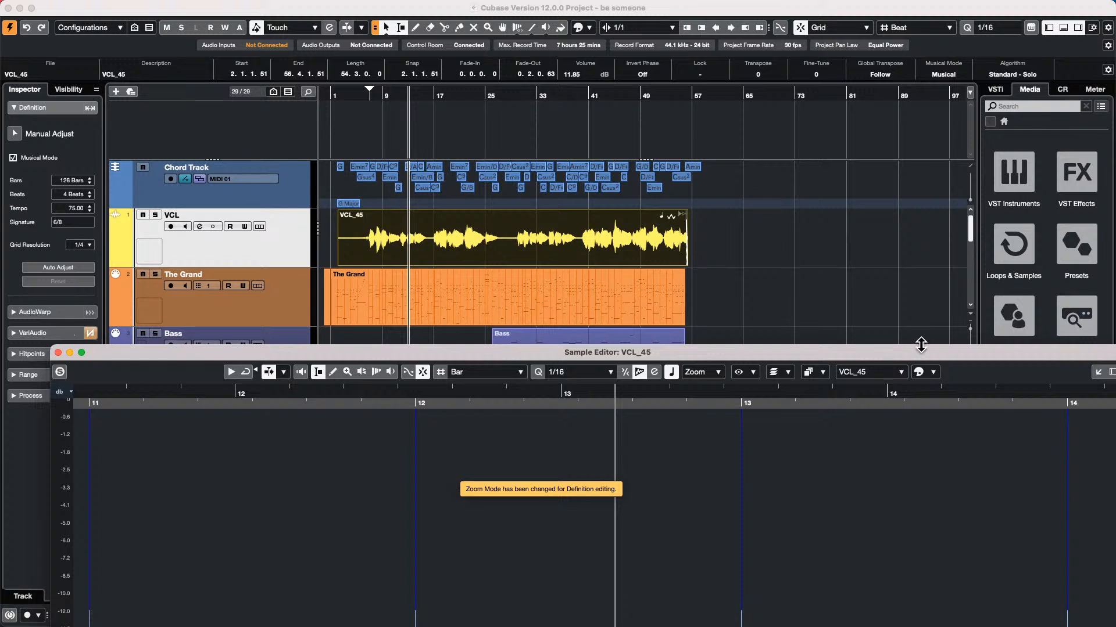
pyautogui.moveTo(1020, 356); pyautogui.dragTo(918, 290)
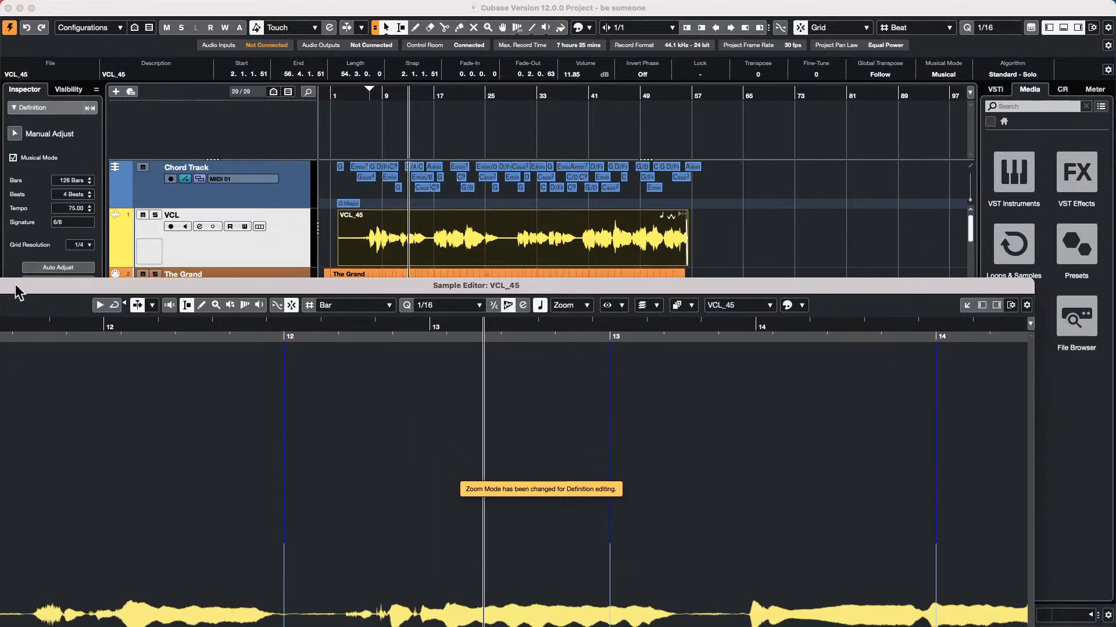
pyautogui.moveTo(137, 285); pyautogui.dragTo(203, 251)
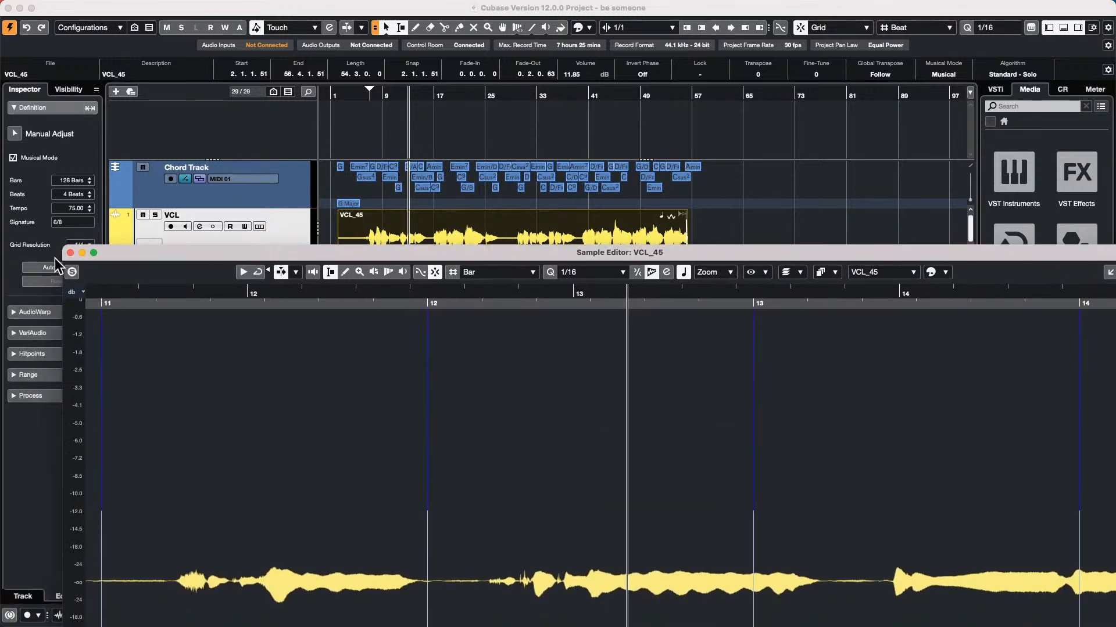
pyautogui.click(94, 252)
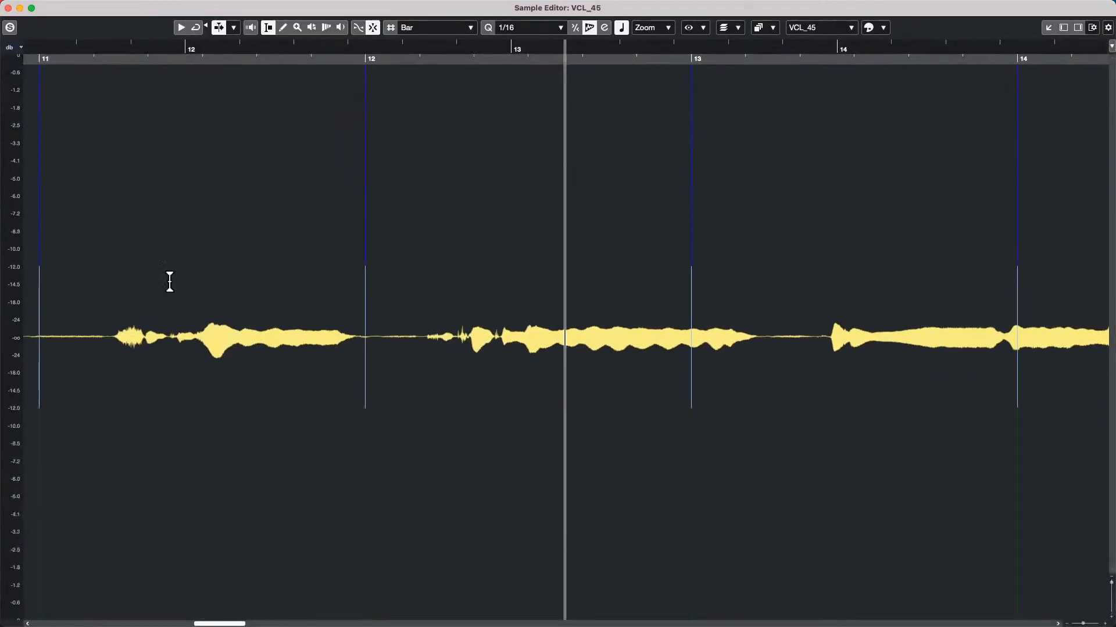
pyautogui.click(1064, 27)
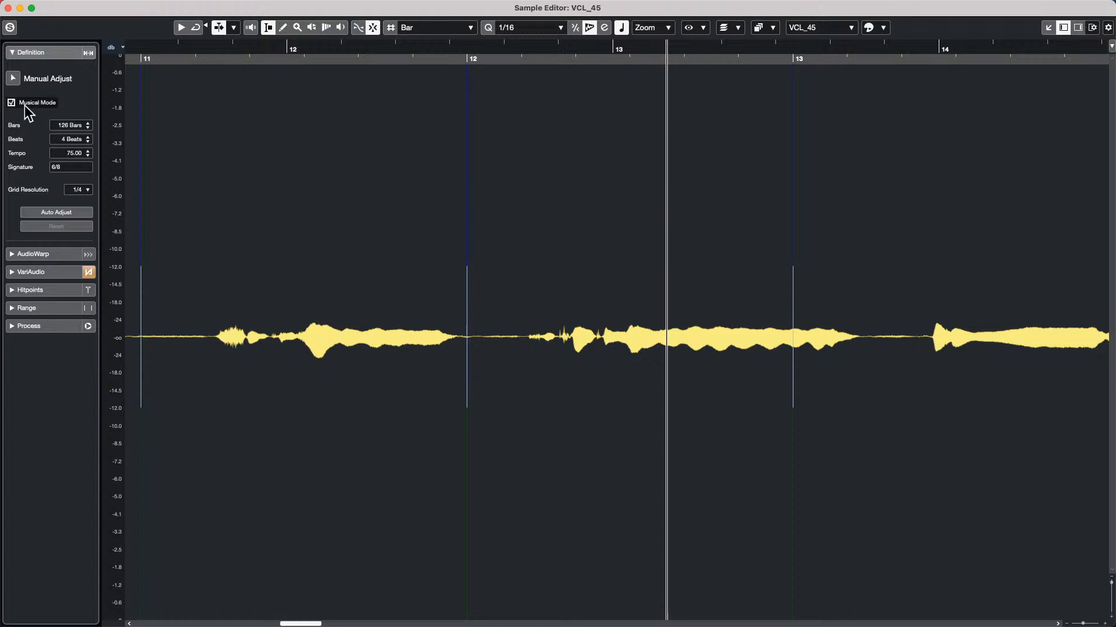
# Turn on VariAudio editing for the vocal and display The Grand as its MIDI reference track
pyautogui.click(36, 272)
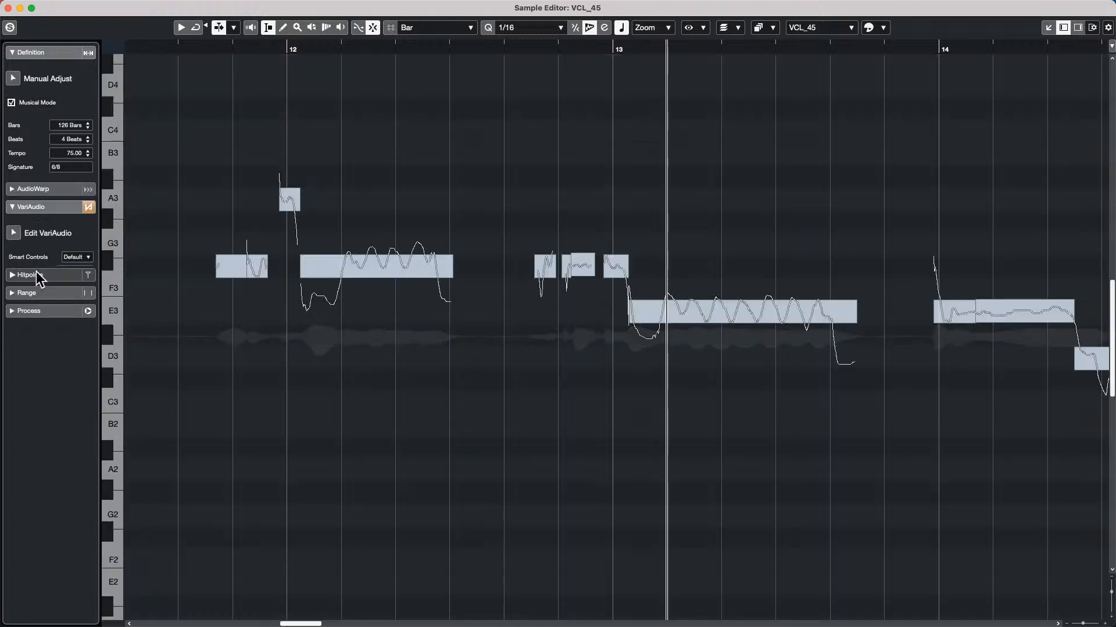
pyautogui.click(13, 114)
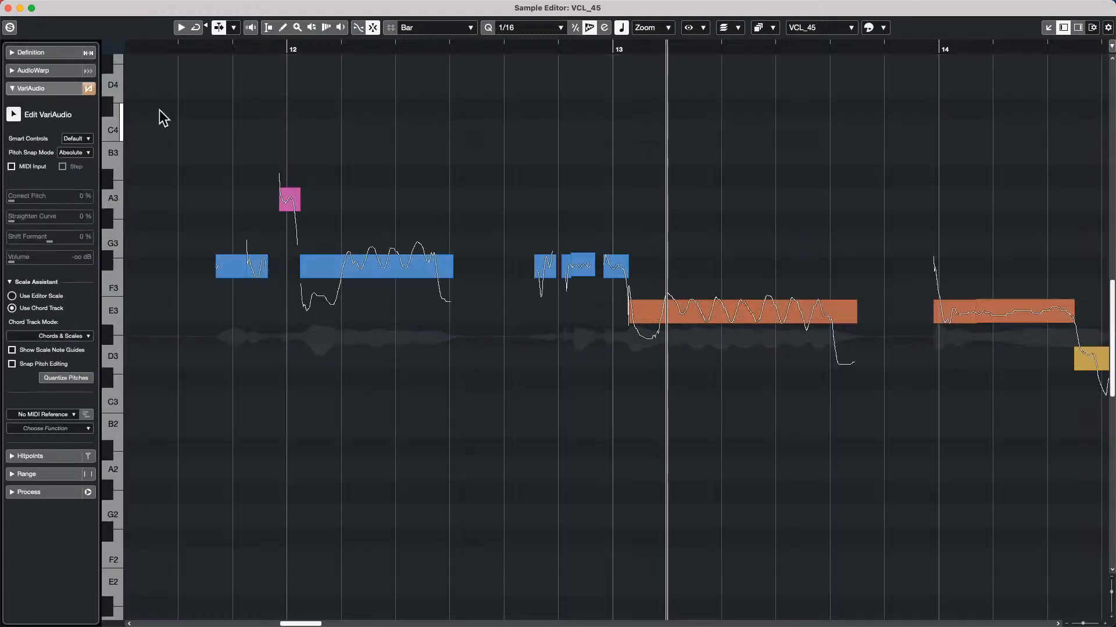
pyautogui.click(67, 414)
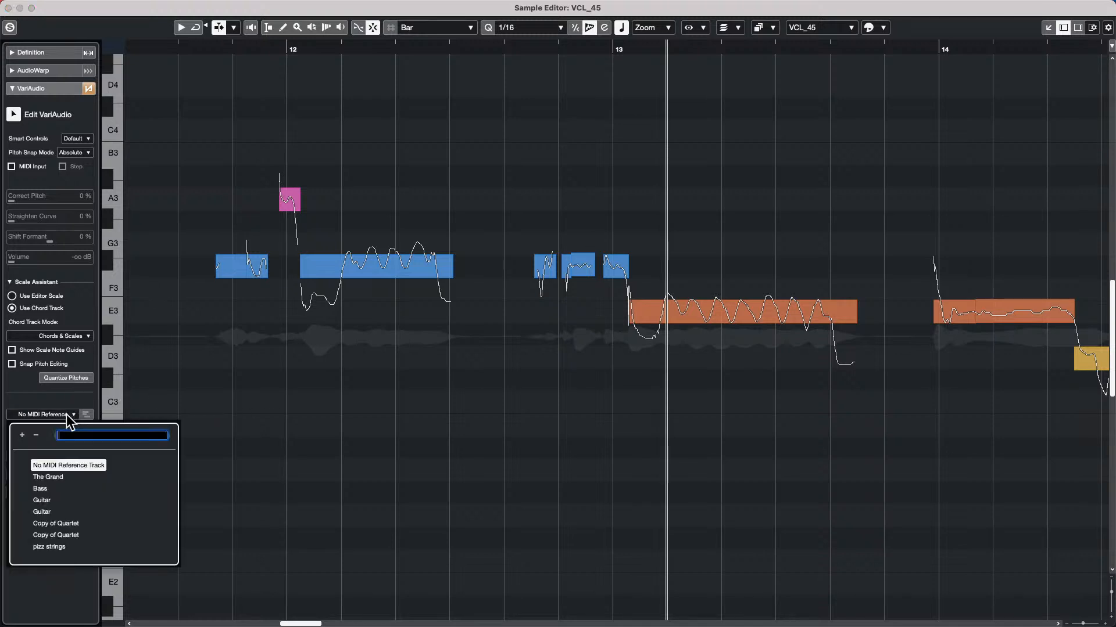
pyautogui.click(60, 478)
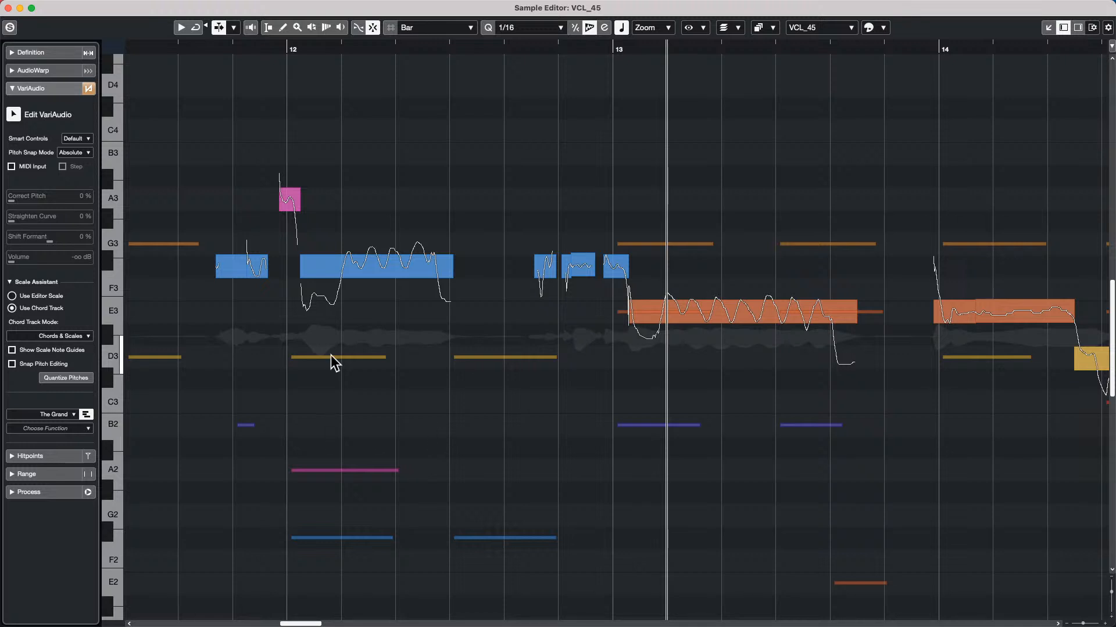
# Try the long F#3 segment after bar 12 at D3, and move it back to its original pitch
pyautogui.moveTo(404, 276); pyautogui.dragTo(389, 375)
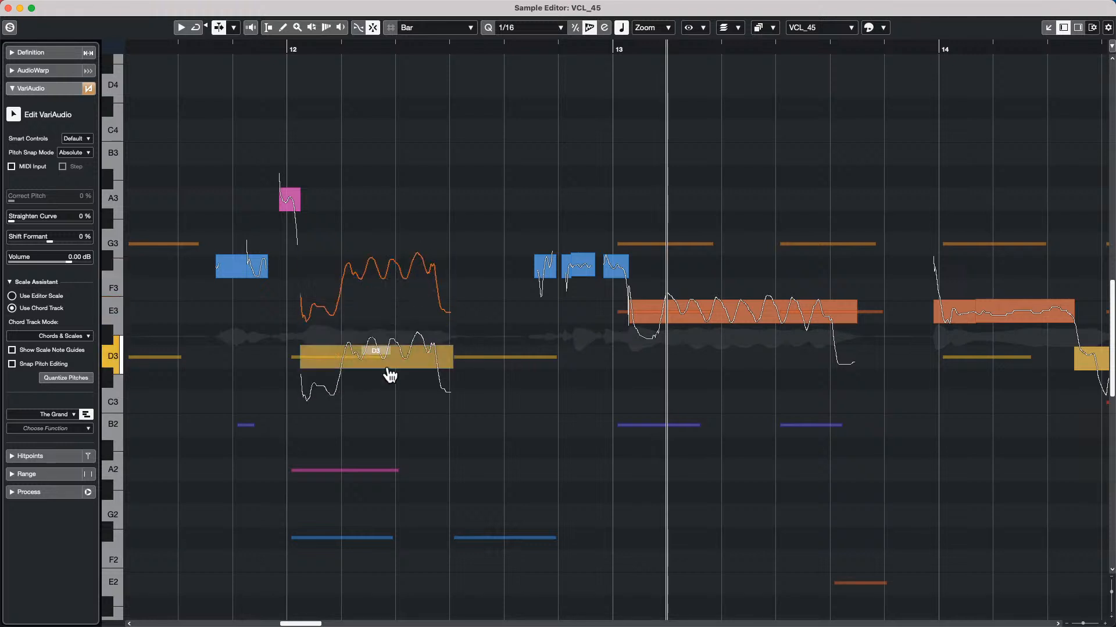
pyautogui.moveTo(389, 376); pyautogui.dragTo(403, 273)
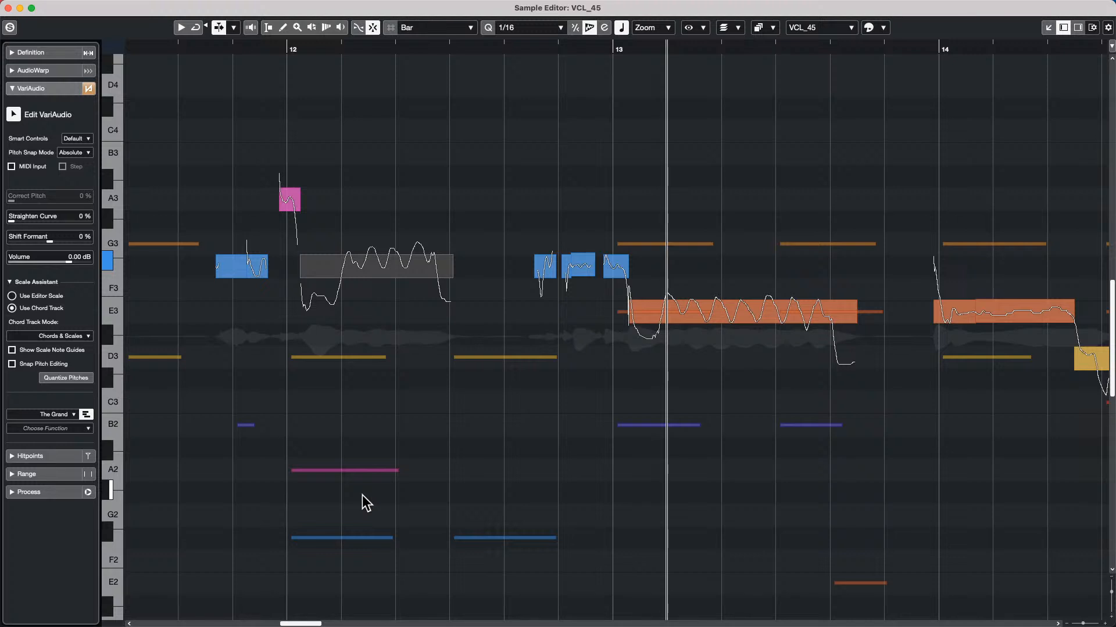
# Set Correct Pitch to 100 % for the segments from the long F#3 note to the E3 note after bar 13, and close the Sample Editor window
pyautogui.moveTo(244, 173); pyautogui.dragTo(784, 352)
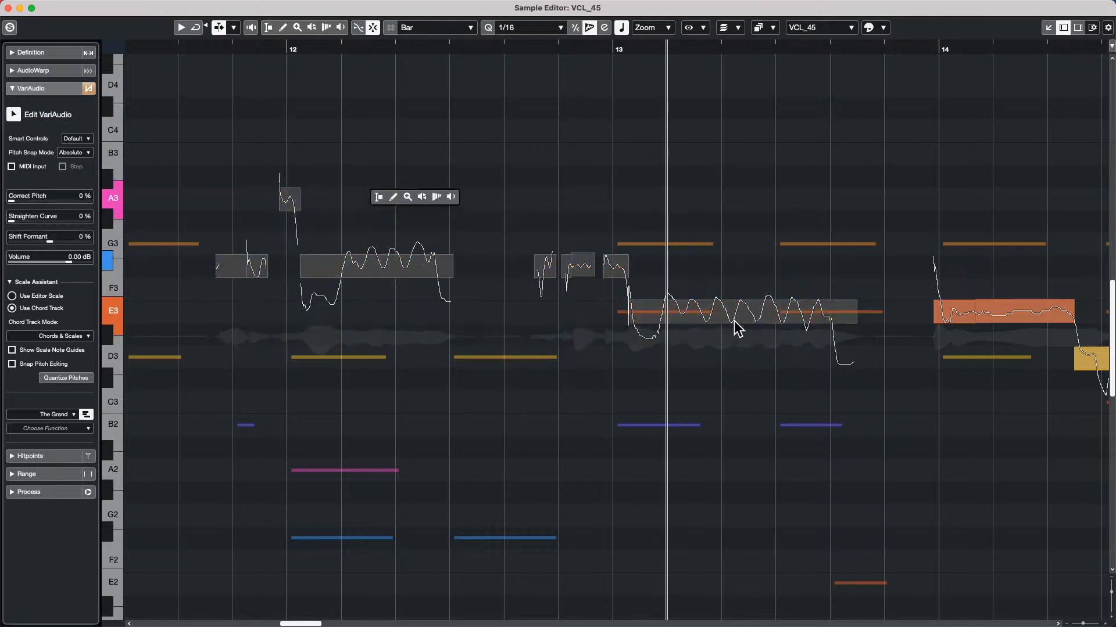
pyautogui.moveTo(365, 168); pyautogui.dragTo(885, 371)
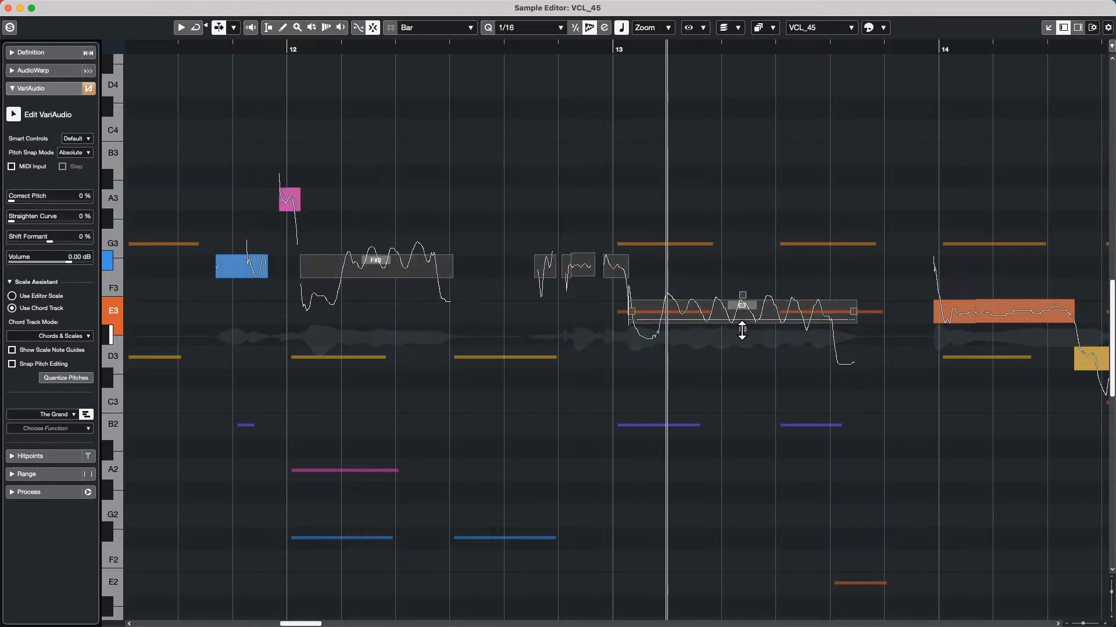
pyautogui.click(739, 285)
pyautogui.click(760, 142)
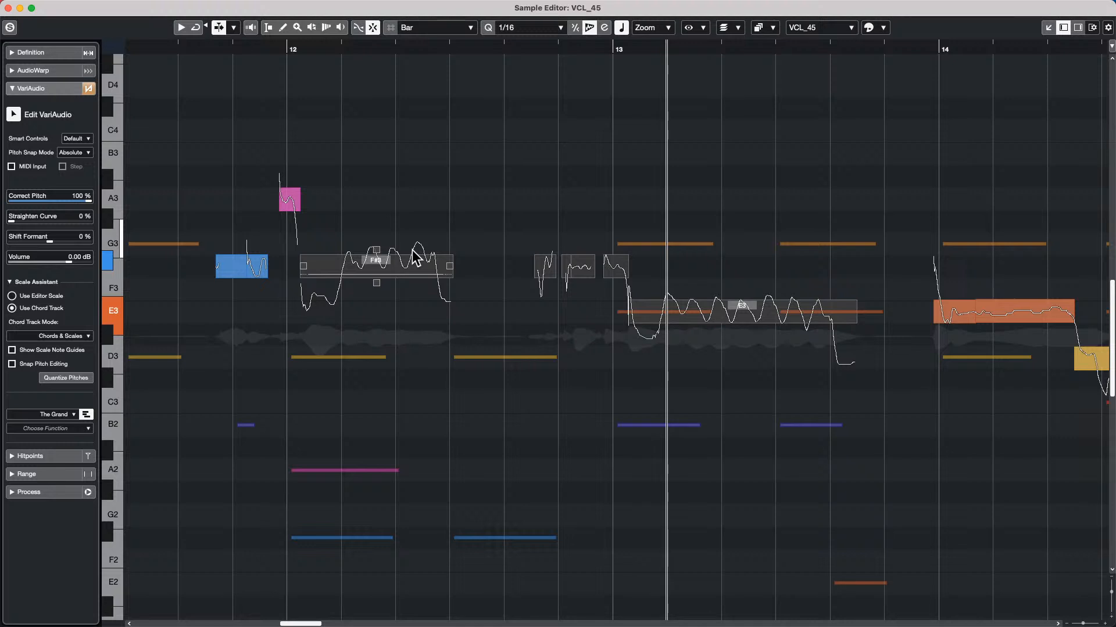
pyautogui.click(8, 7)
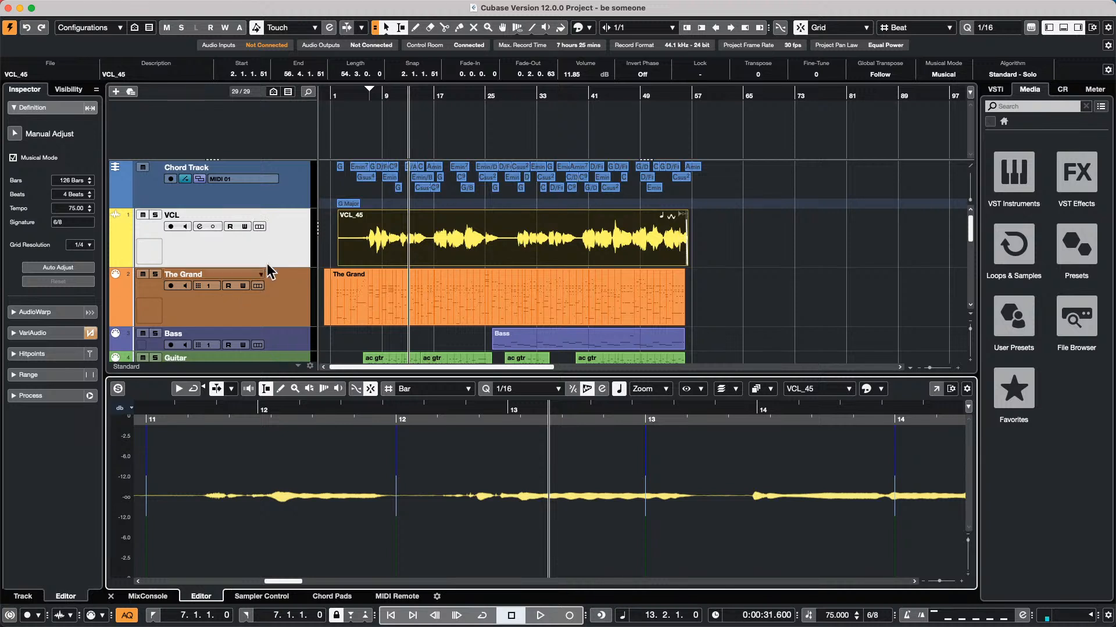
pyautogui.click(301, 249)
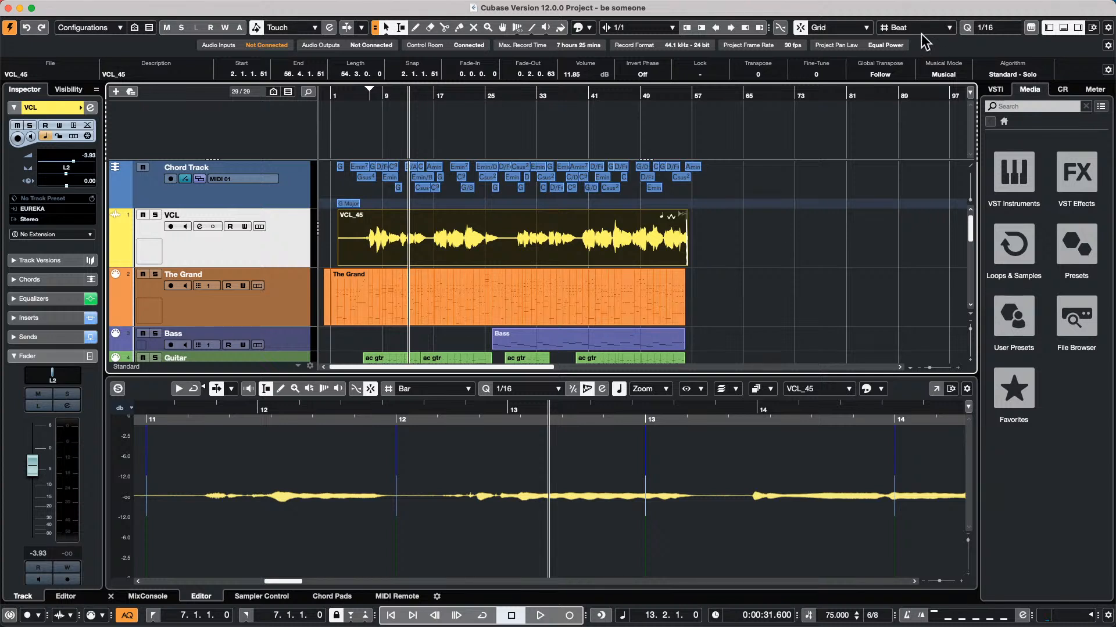
# Add the Flanger modulation effect to the fourth Control Room insert slot
pyautogui.click(1002, 88)
pyautogui.click(1027, 89)
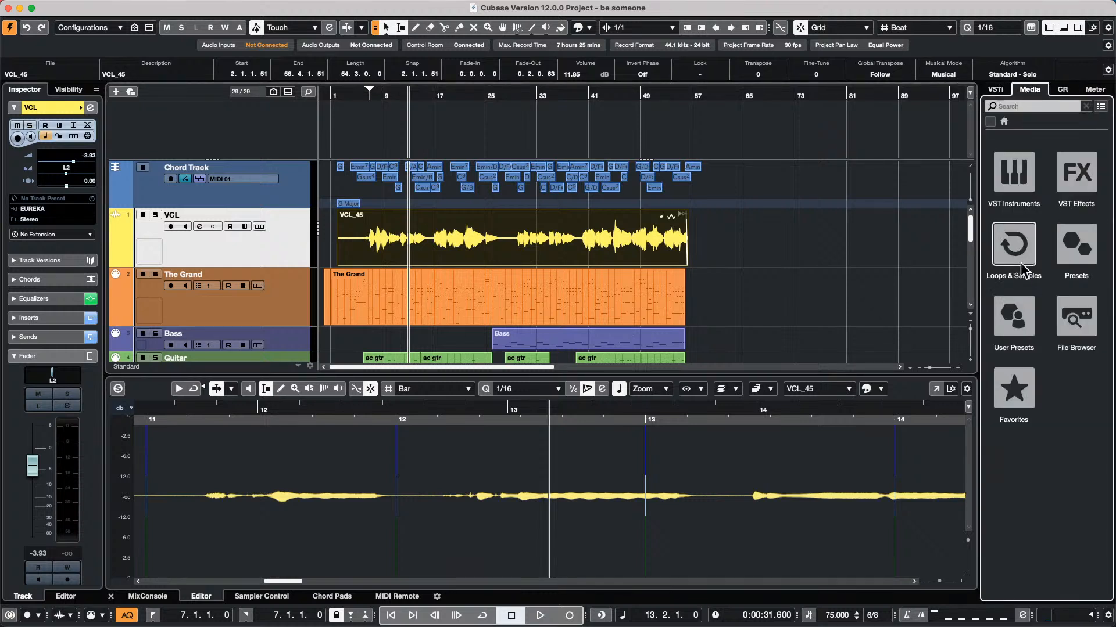
pyautogui.click(1068, 87)
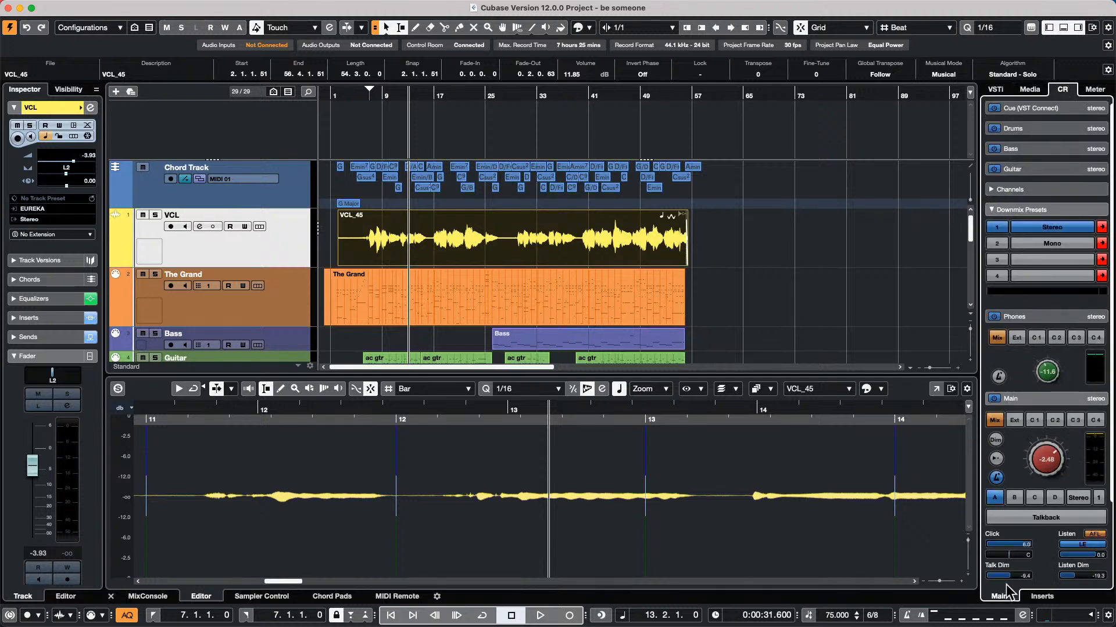
pyautogui.click(1040, 596)
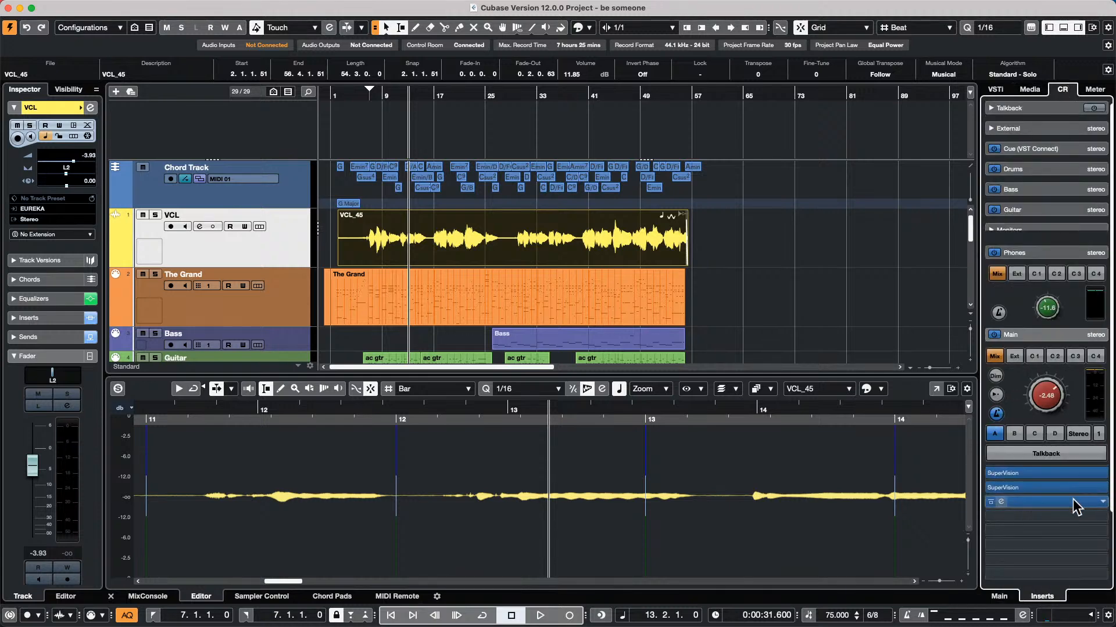
pyautogui.click(1058, 514)
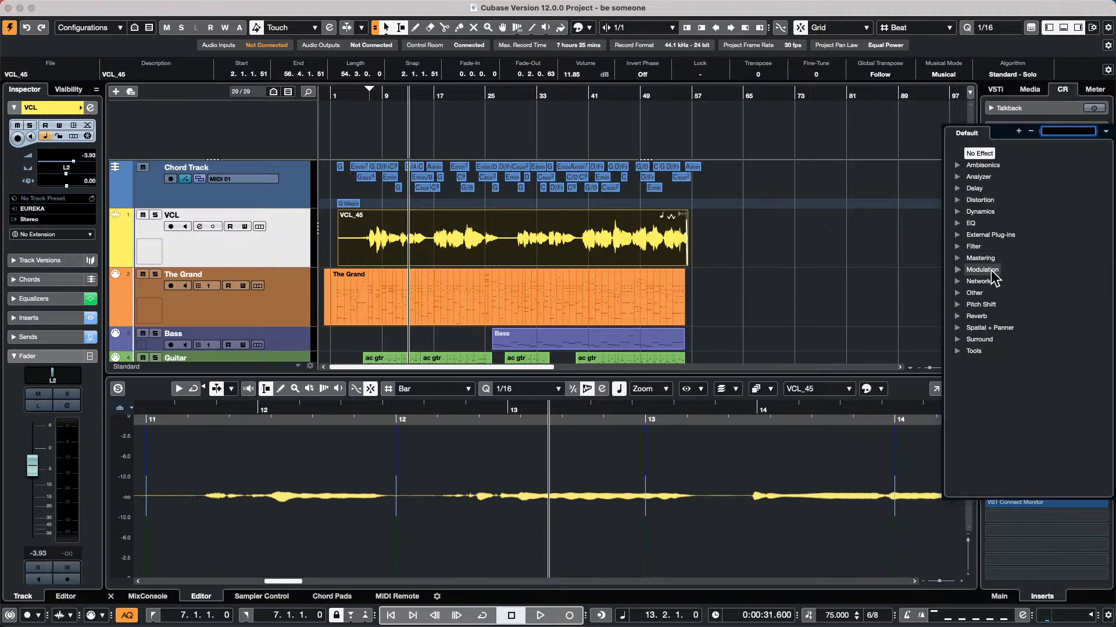
pyautogui.click(958, 270)
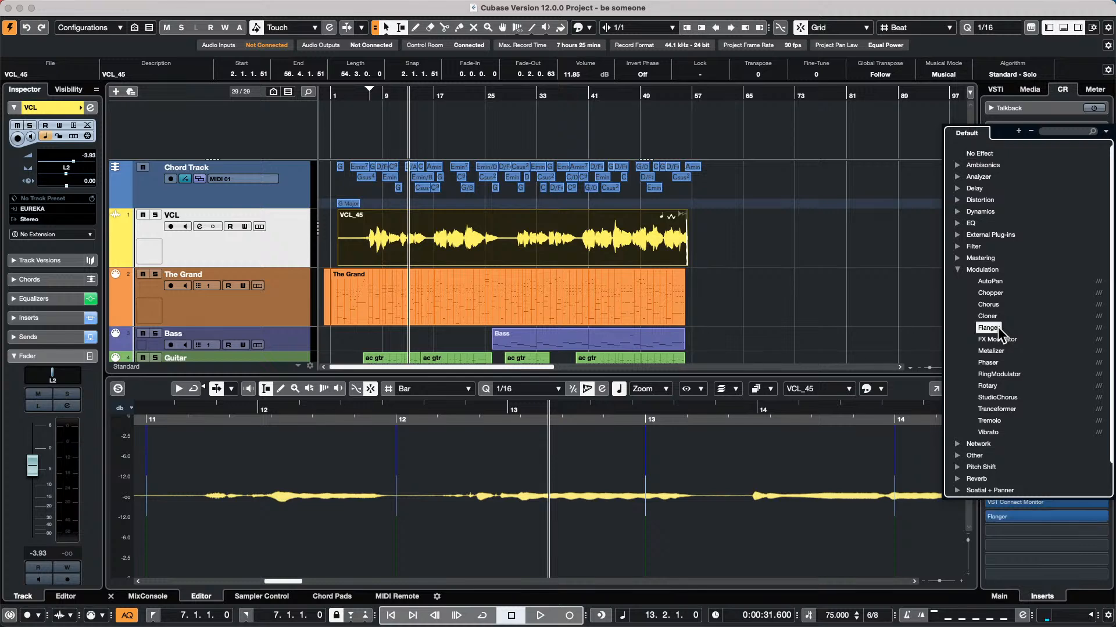
pyautogui.click(998, 327)
# Browse the Tech House loops and samples, and audition bass loops 13, 17 and 36 through the Flanger
pyautogui.click(1029, 93)
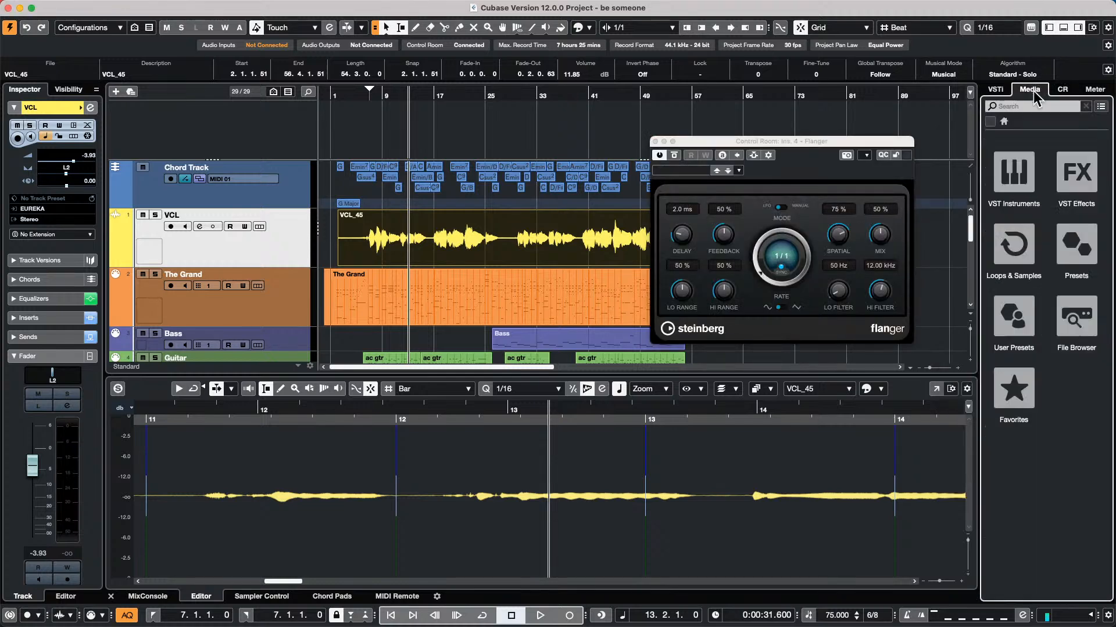
pyautogui.click(1014, 244)
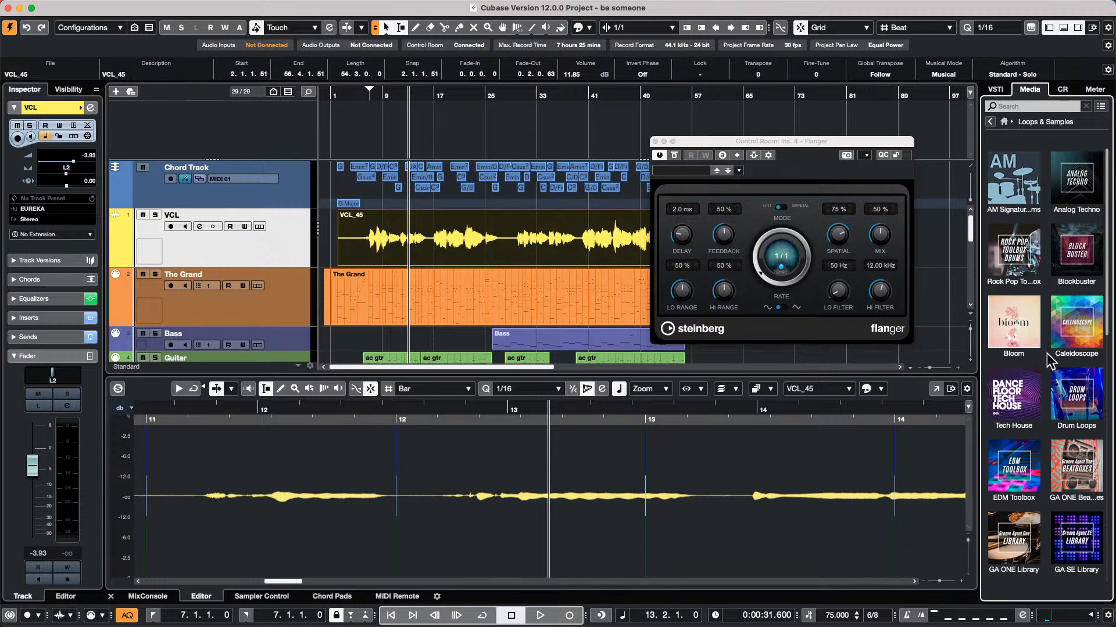
pyautogui.click(1018, 404)
pyautogui.click(1037, 336)
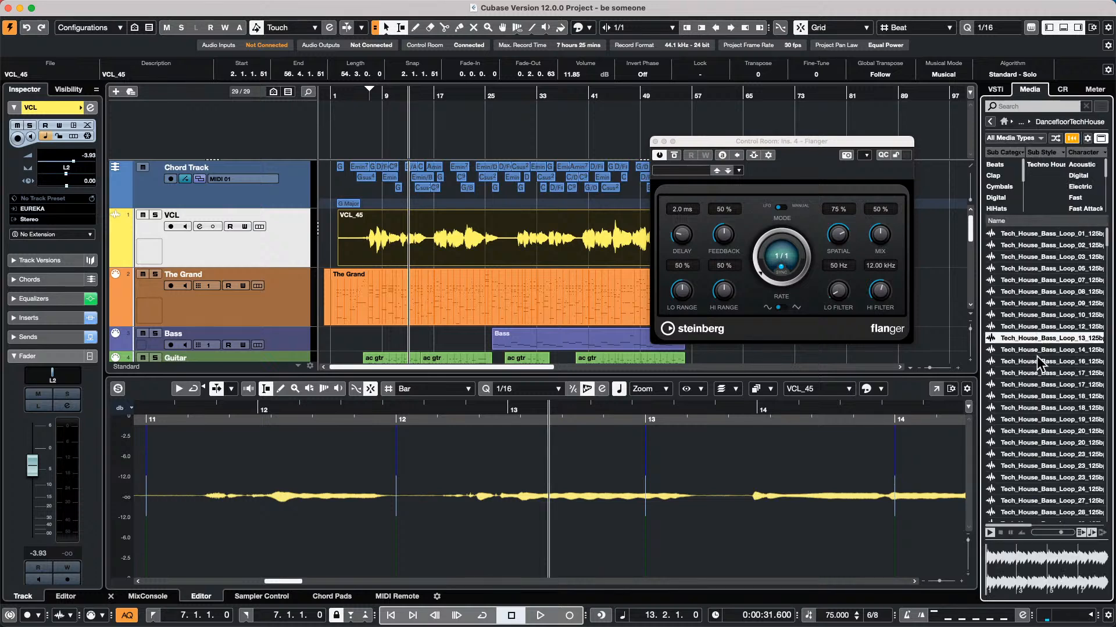
pyautogui.click(1033, 373)
pyautogui.scroll(-5, 1033, 427)
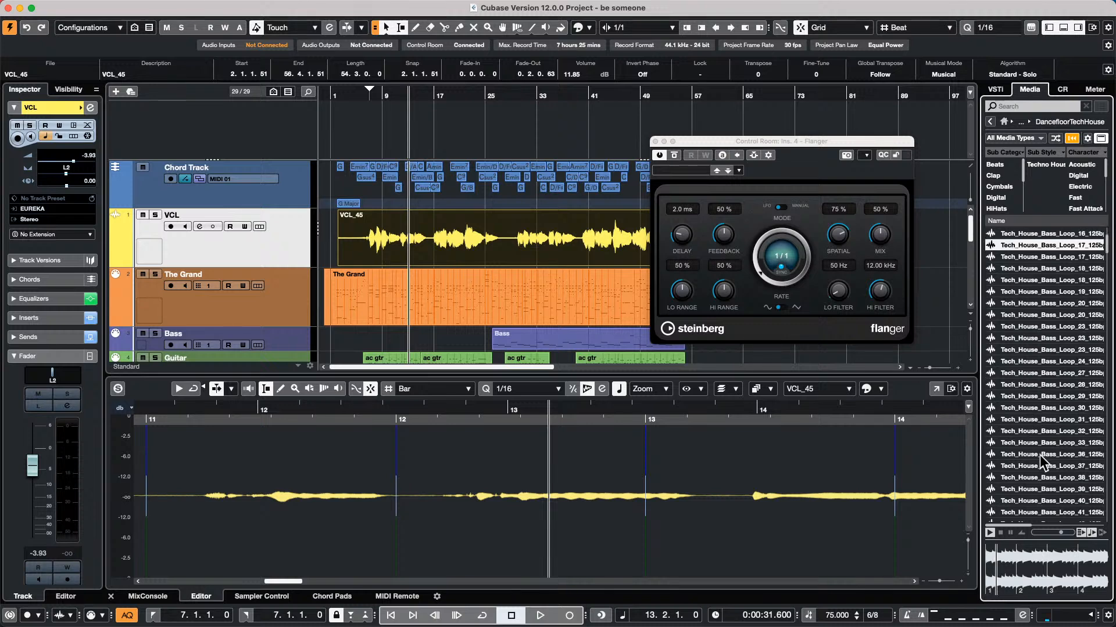
pyautogui.click(1040, 454)
# Try a Flanger rate of 1/4 while auditioning claps 08 and 11, bass loop 56 and drum loop 04
pyautogui.moveTo(769, 284); pyautogui.dragTo(770, 267)
pyautogui.scroll(-1, 1044, 383)
pyautogui.scroll(-10, 1040, 406)
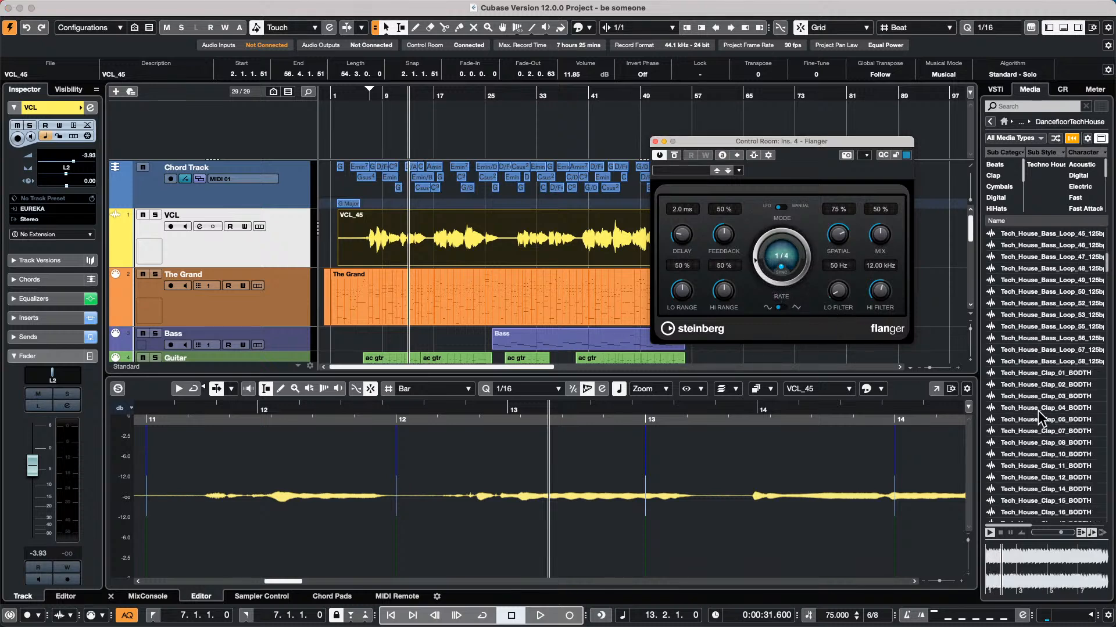
pyautogui.click(1037, 441)
pyautogui.click(1033, 466)
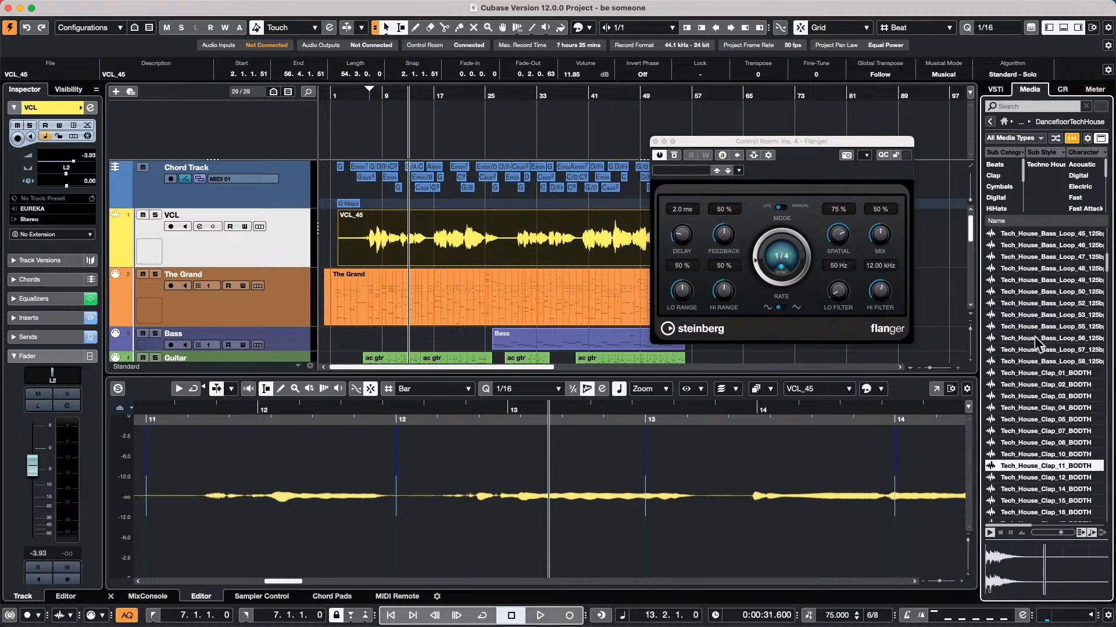
pyautogui.click(1034, 337)
pyautogui.scroll(-12, 1038, 325)
pyautogui.click(1038, 385)
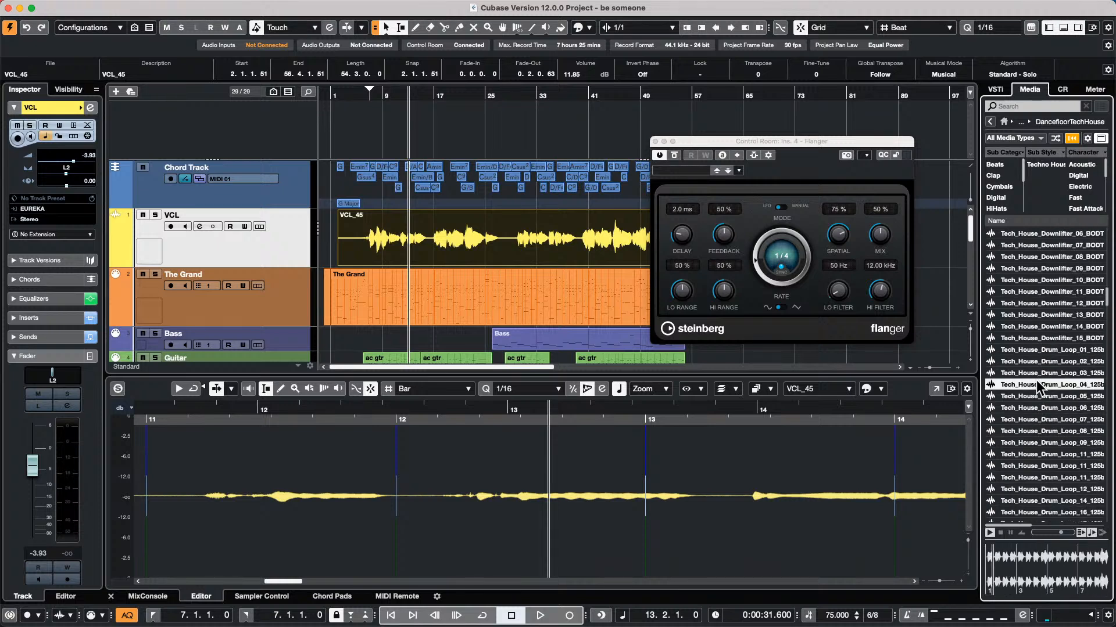
pyautogui.scroll(-5, 1037, 413)
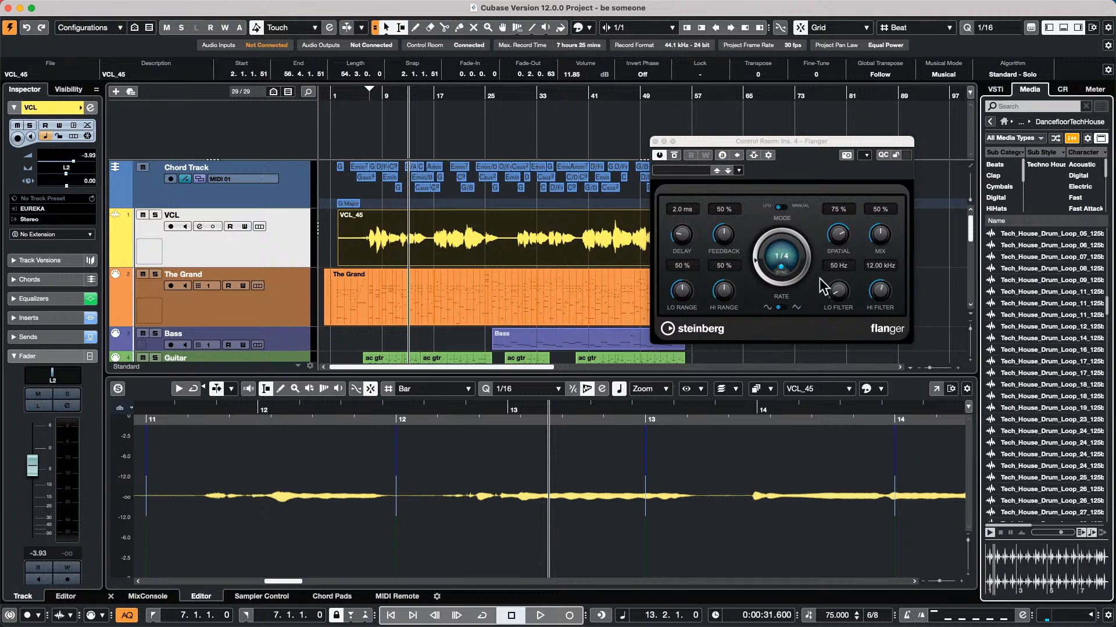
# Set the Flanger's rate to 1/2 and show the Control Room inserts again
pyautogui.moveTo(765, 275); pyautogui.dragTo(760, 279)
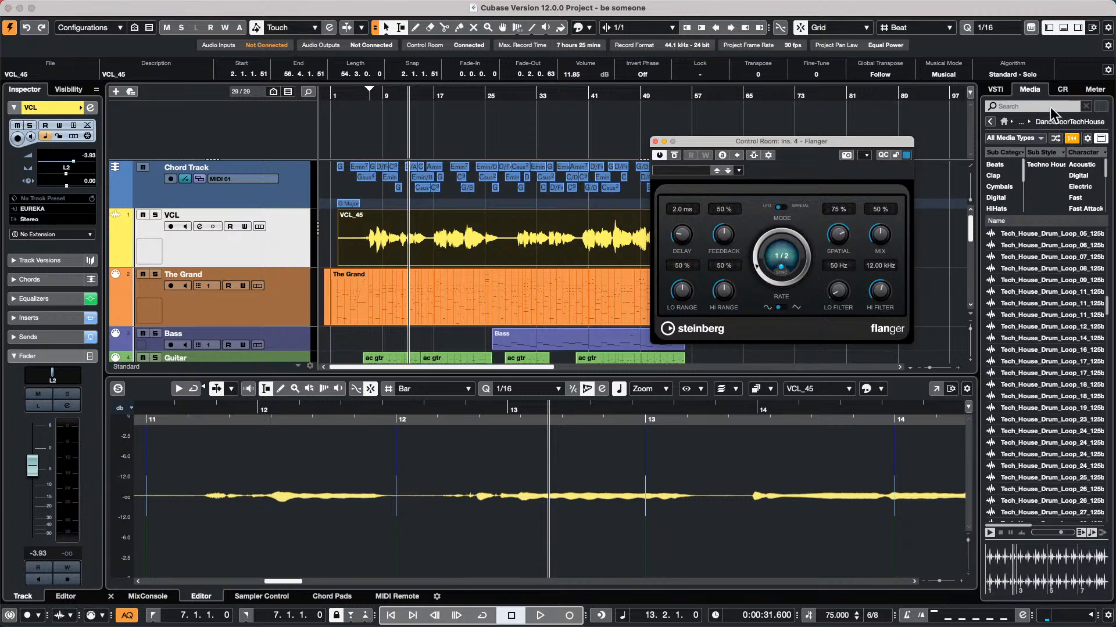
pyautogui.click(1062, 88)
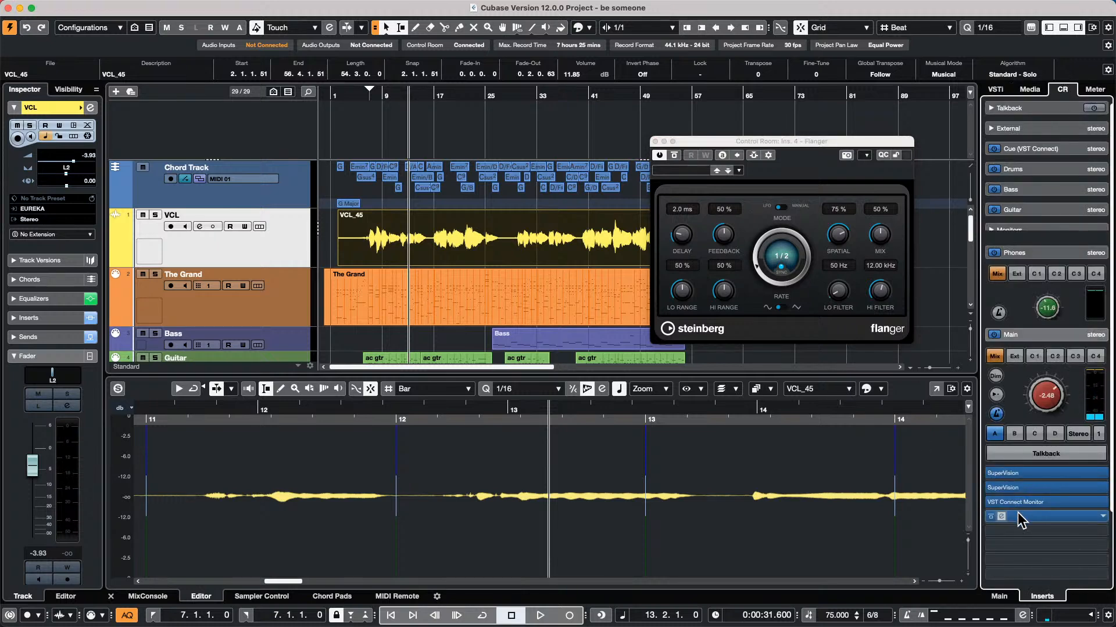
# Remove the Flanger from the fourth Control Room insert slot
pyautogui.moveTo(1016, 518); pyautogui.dragTo(909, 314)
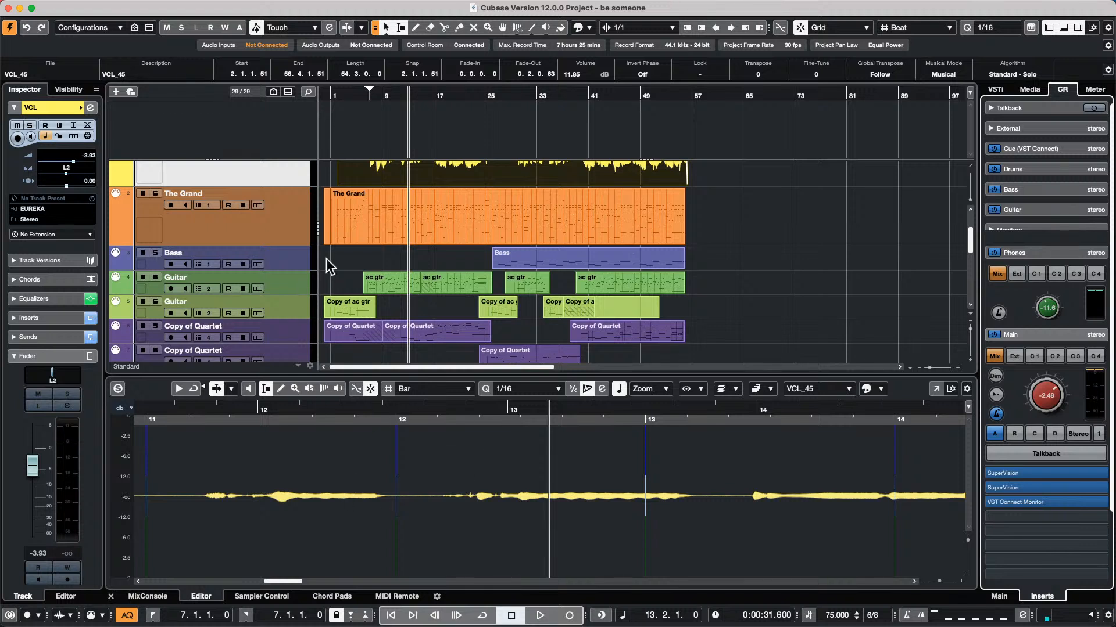
# Add the VST Amp Rack distortion plug-in to the Bass track's first audio insert slot
pyautogui.click(303, 263)
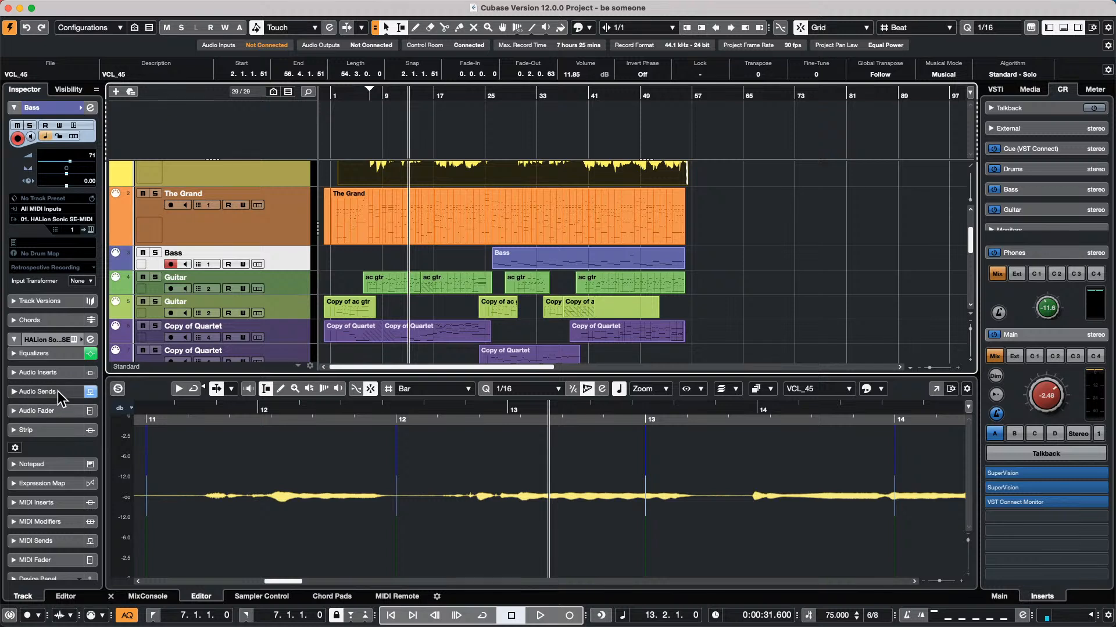
pyautogui.click(58, 372)
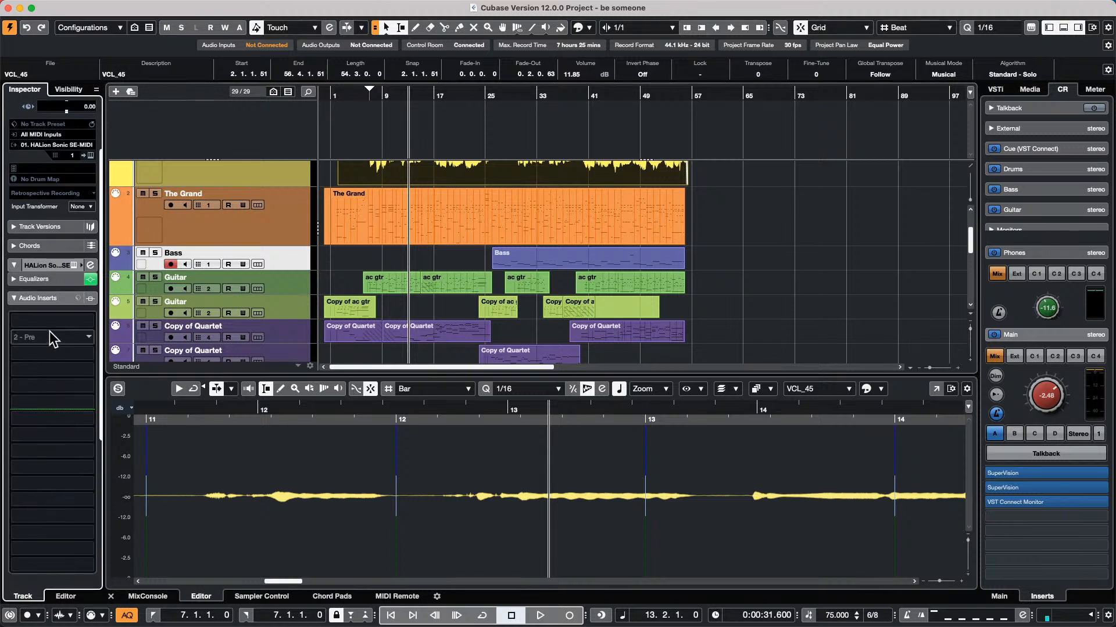
pyautogui.click(82, 322)
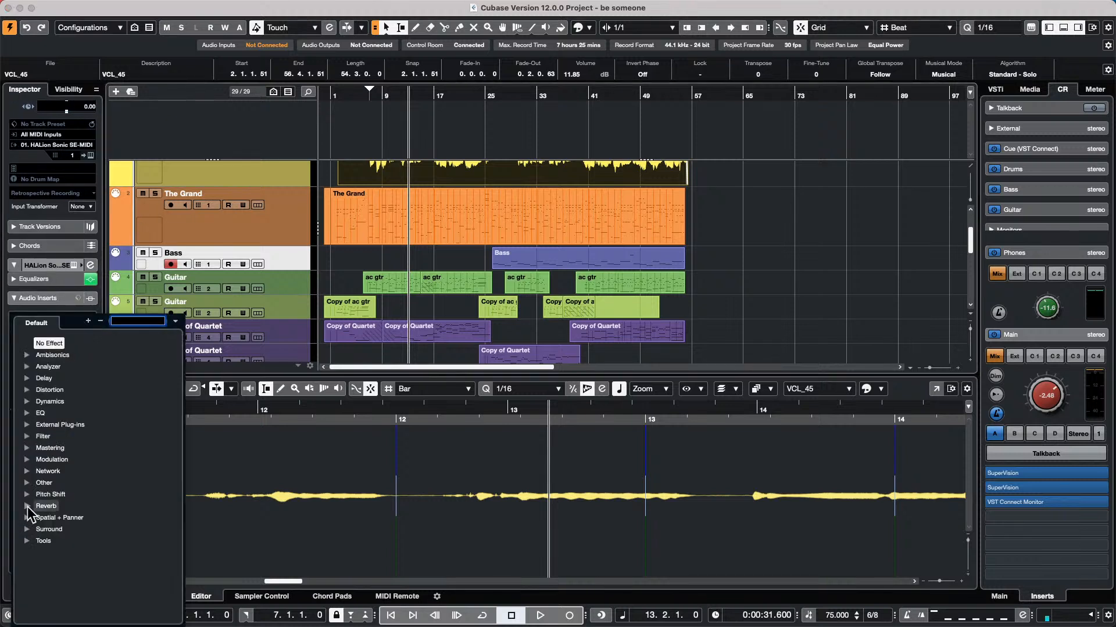
pyautogui.click(26, 390)
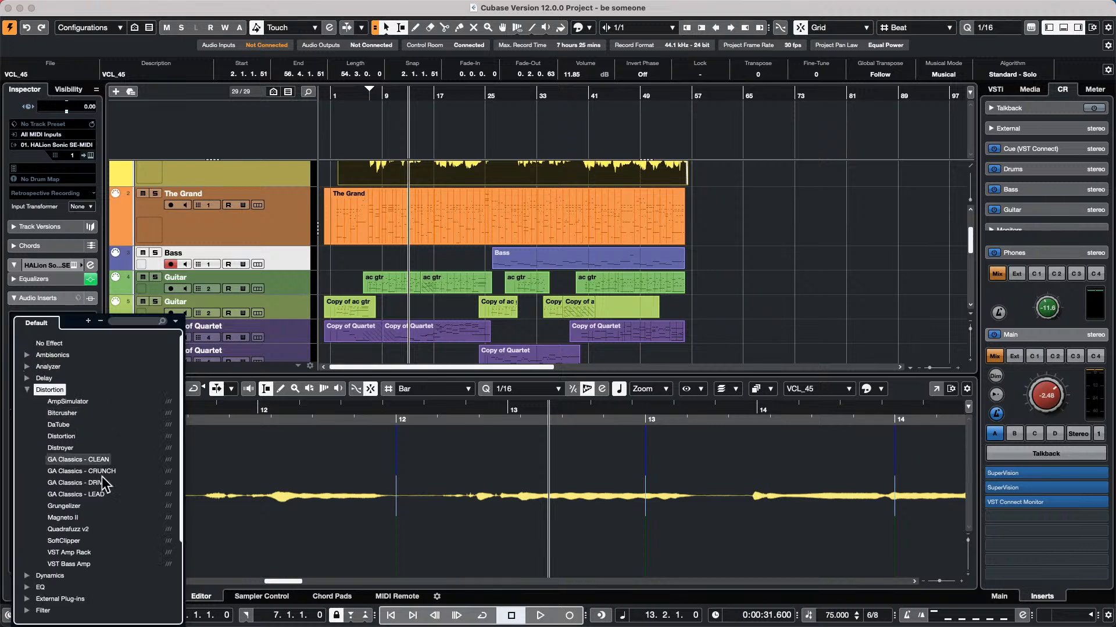
pyautogui.click(81, 562)
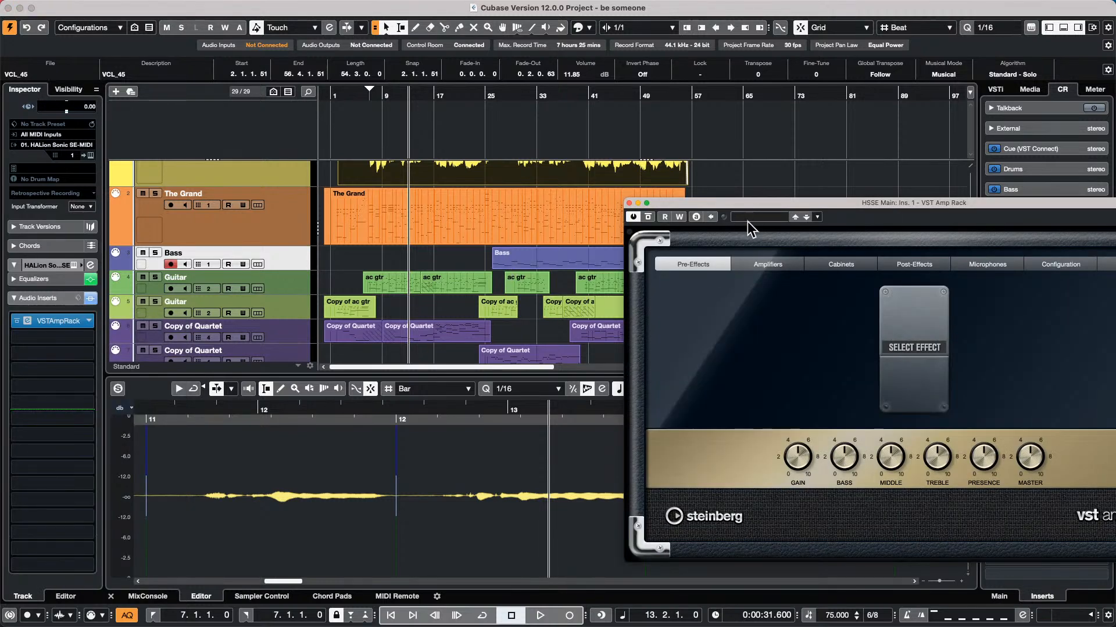
# Review the VST Amp Rack's amplifier and cabinet models, add a Flanger post-effect, and list the effects available after it
pyautogui.click(757, 259)
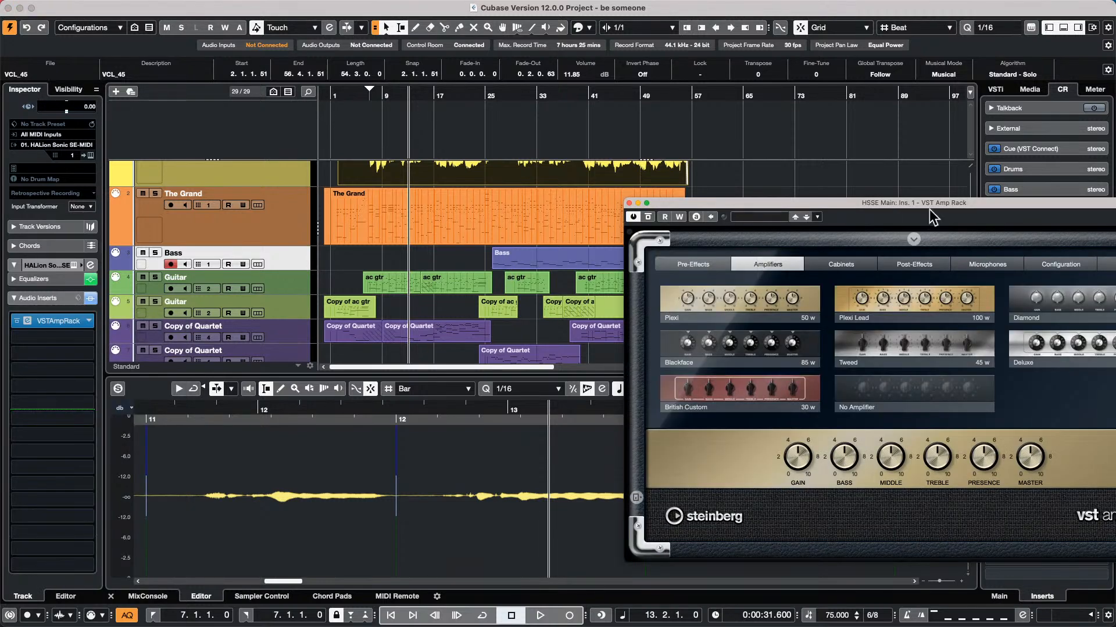
pyautogui.moveTo(907, 201); pyautogui.dragTo(654, 149)
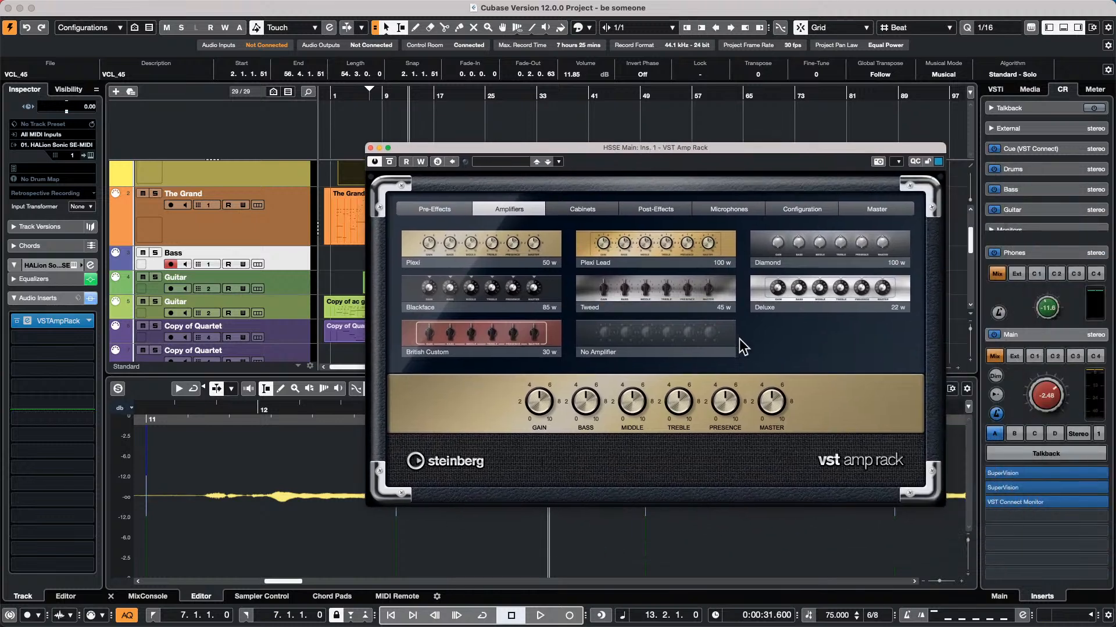
pyautogui.click(605, 208)
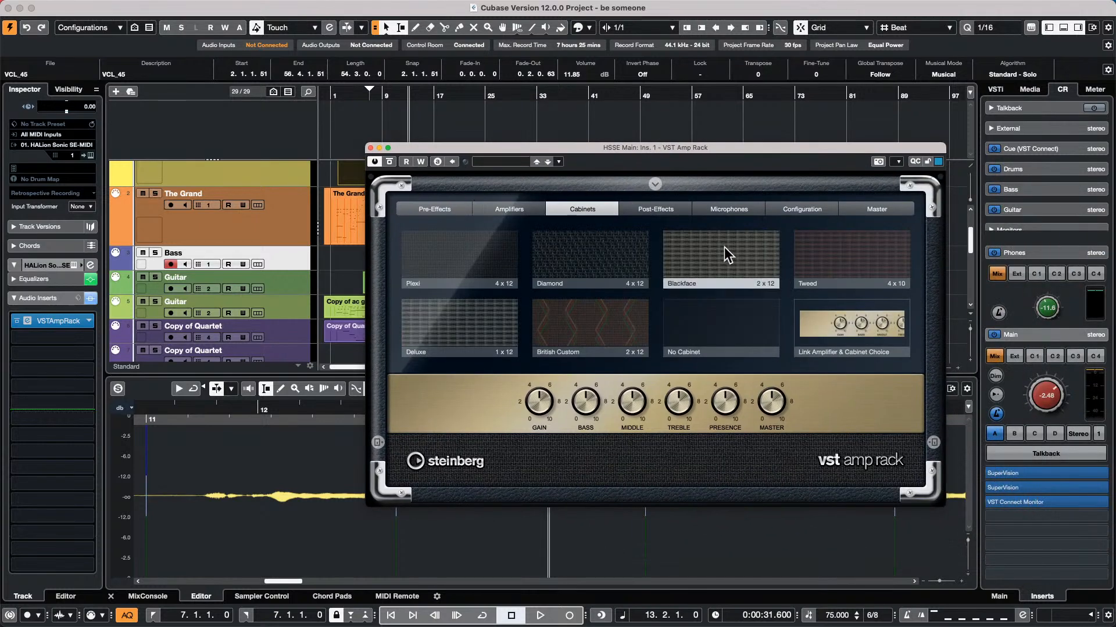
pyautogui.click(643, 207)
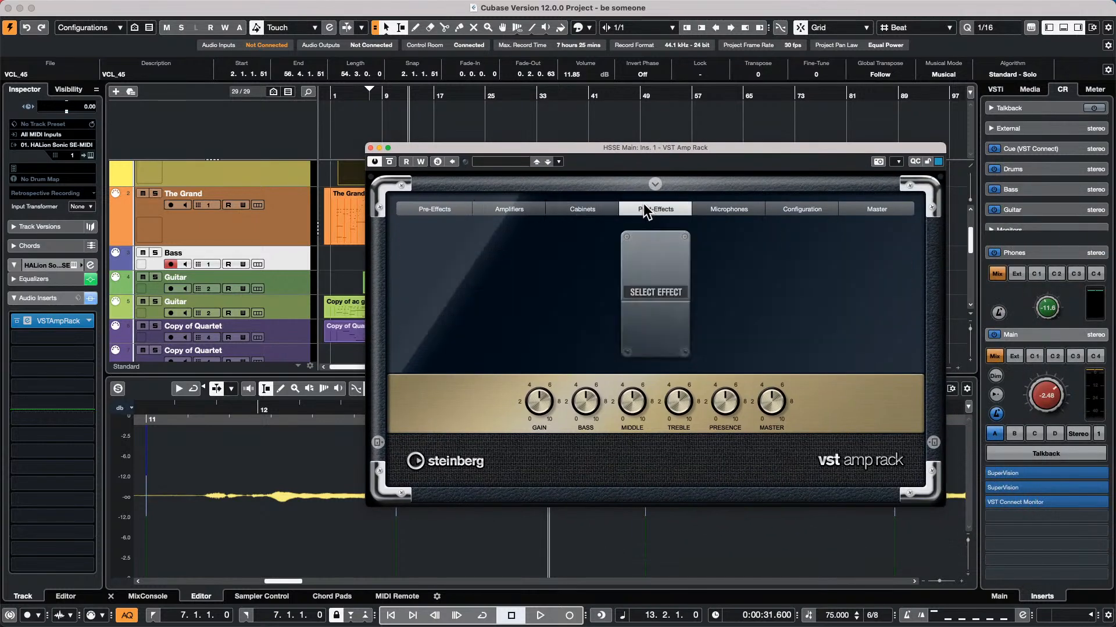
pyautogui.click(664, 292)
pyautogui.click(668, 317)
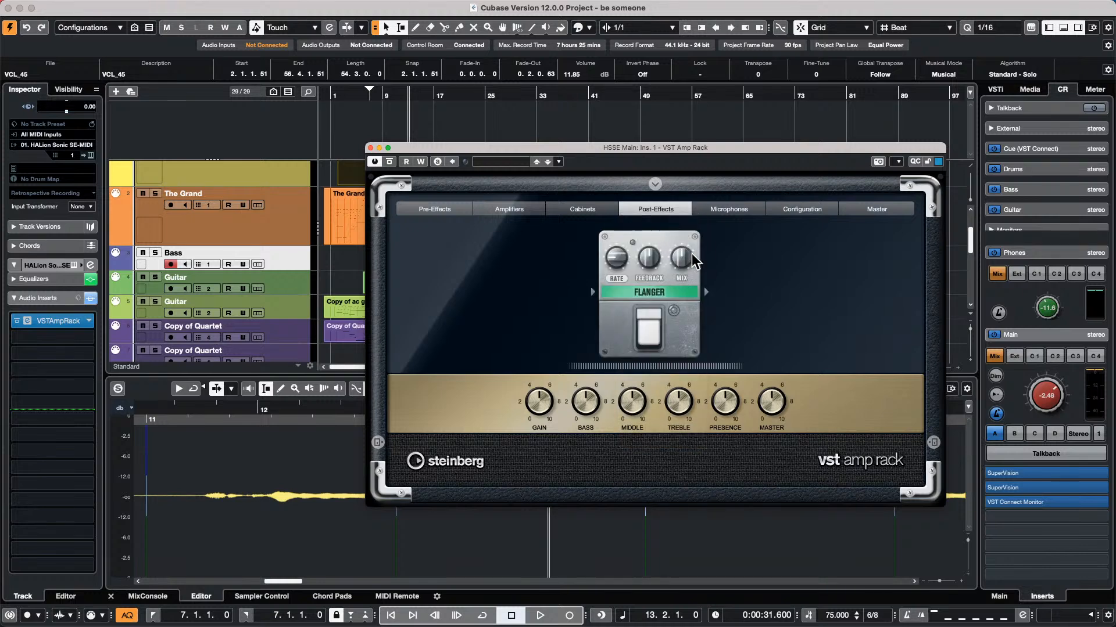
pyautogui.click(710, 291)
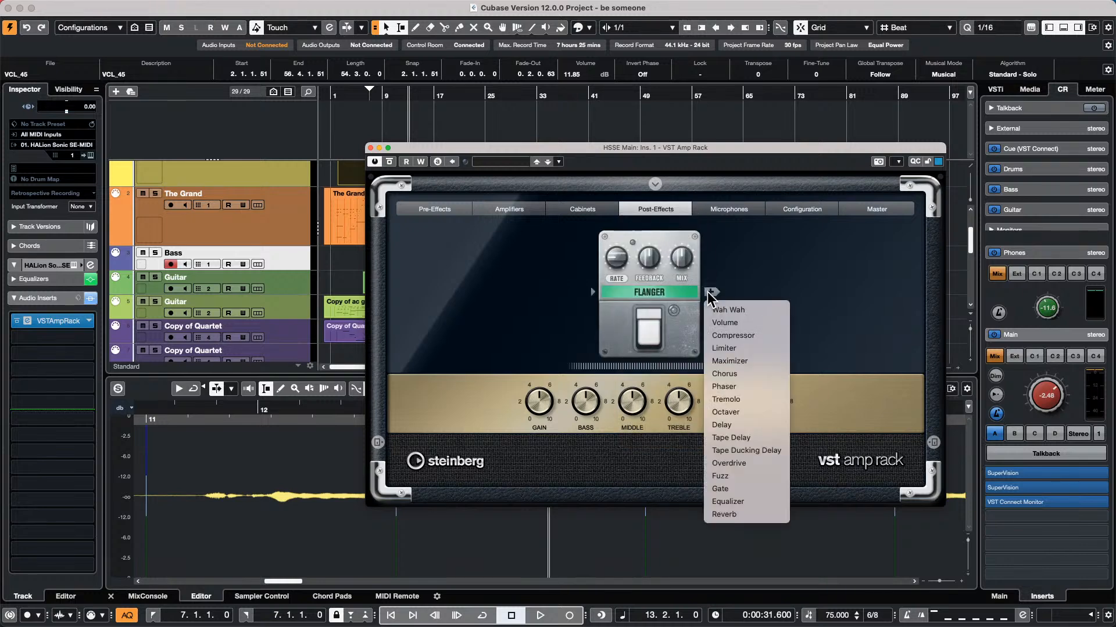
# Look through all VST Amp Rack pages, from pre-effects to master, and remove the plug-in from the Bass track's insert
pyautogui.click(733, 211)
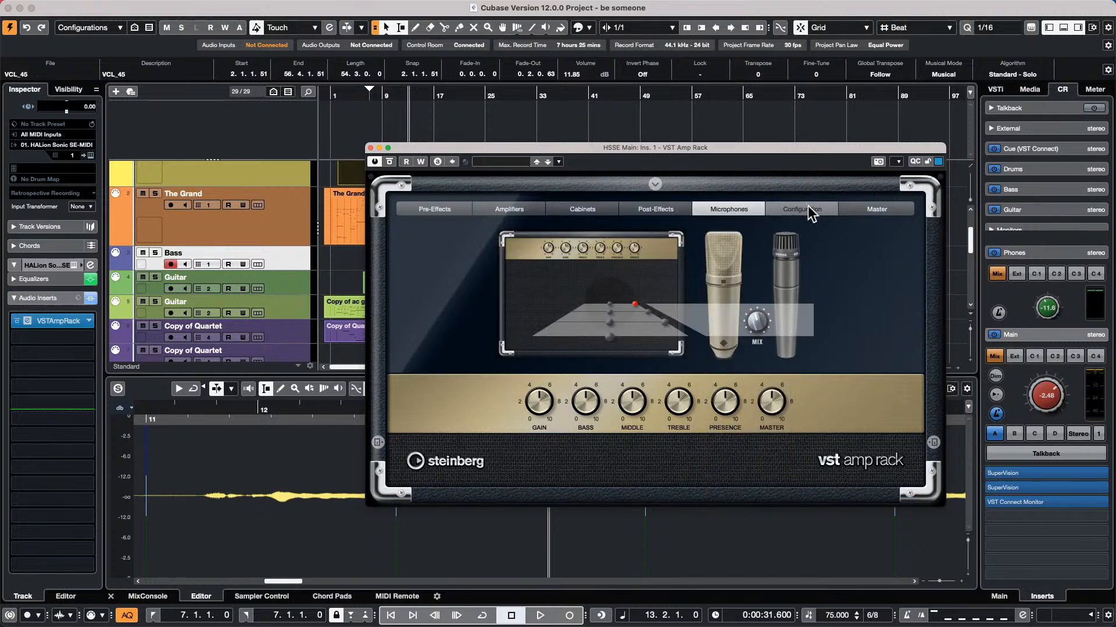
pyautogui.click(781, 210)
pyautogui.click(428, 209)
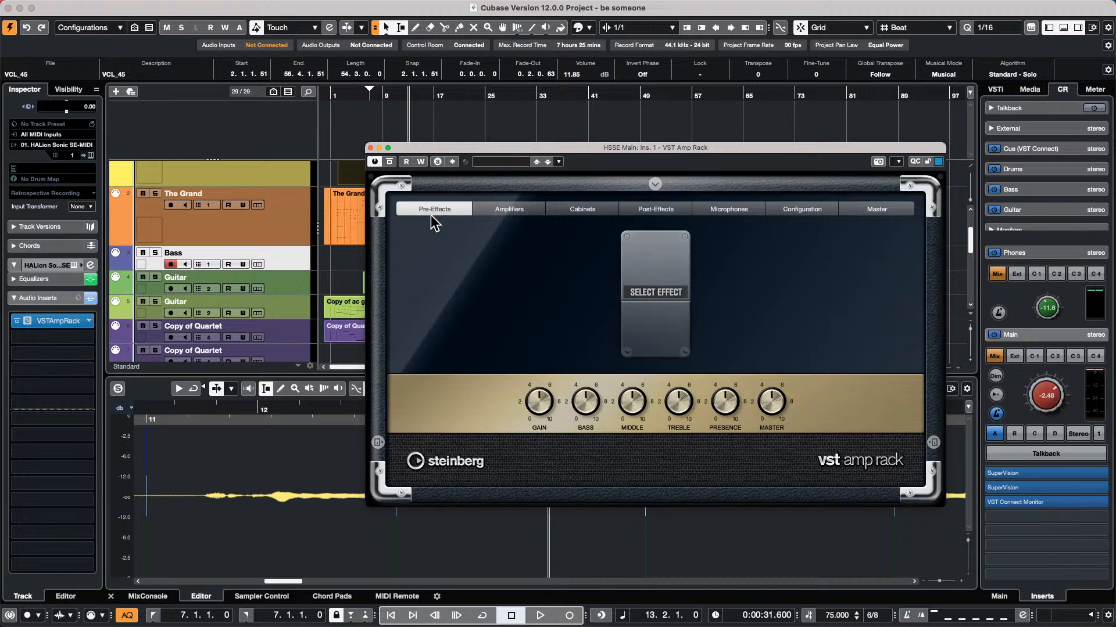
pyautogui.click(532, 209)
pyautogui.click(595, 210)
pyautogui.click(645, 209)
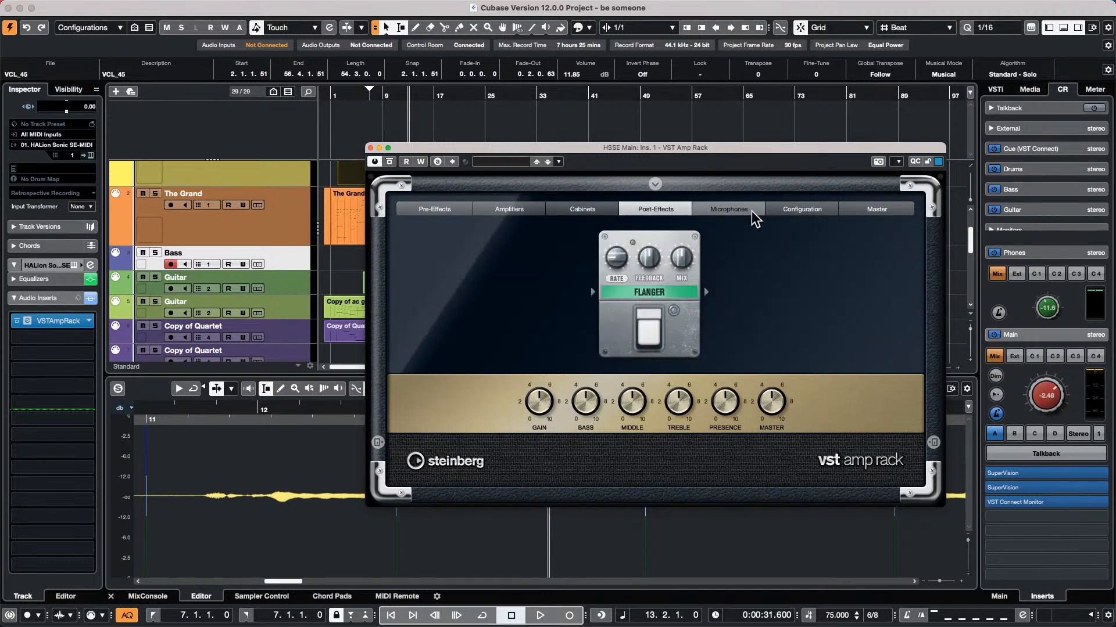
pyautogui.click(742, 211)
pyautogui.click(814, 212)
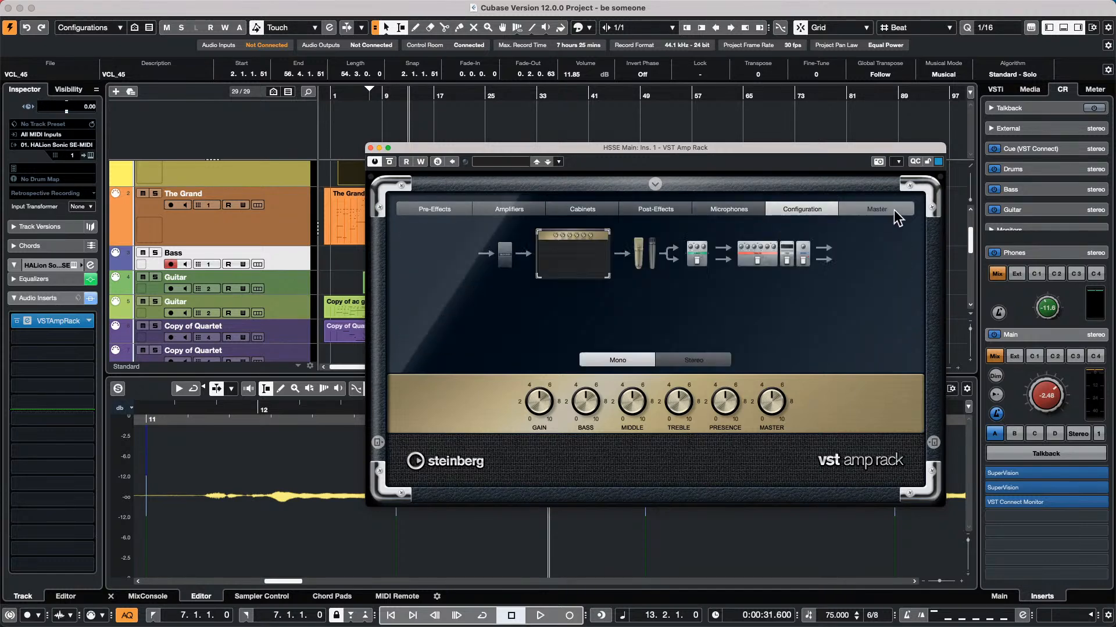
pyautogui.click(889, 210)
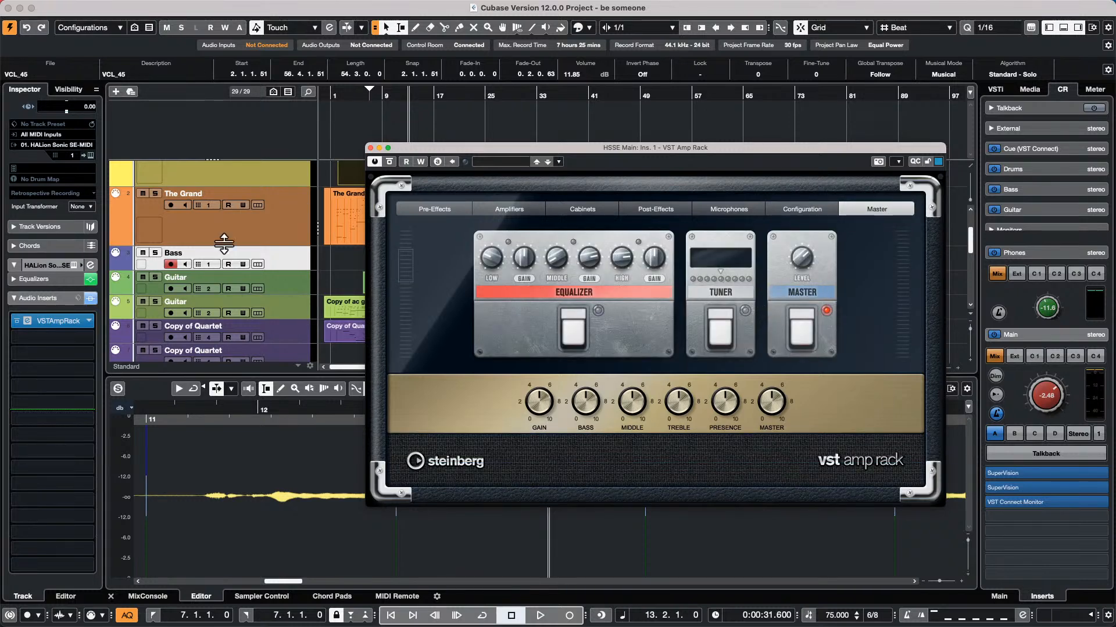
pyautogui.moveTo(46, 317); pyautogui.dragTo(217, 281)
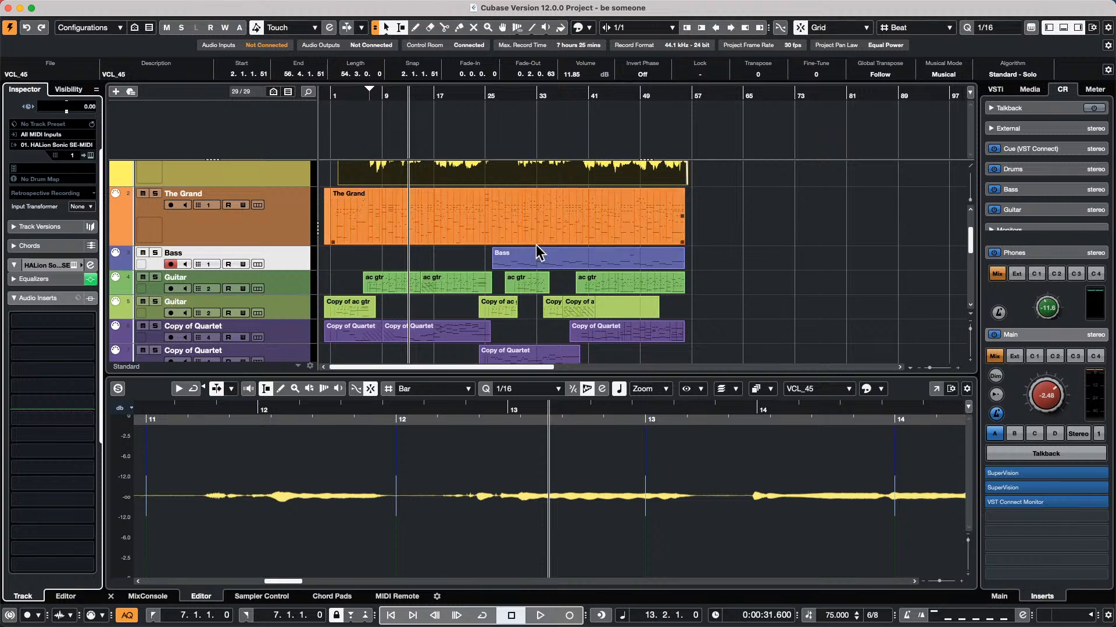
# In the VCL channel's equalizer, boost band 2 slightly at about 181 Hz and cut band 3 in the upper mids
pyautogui.scroll(4, 388, 174)
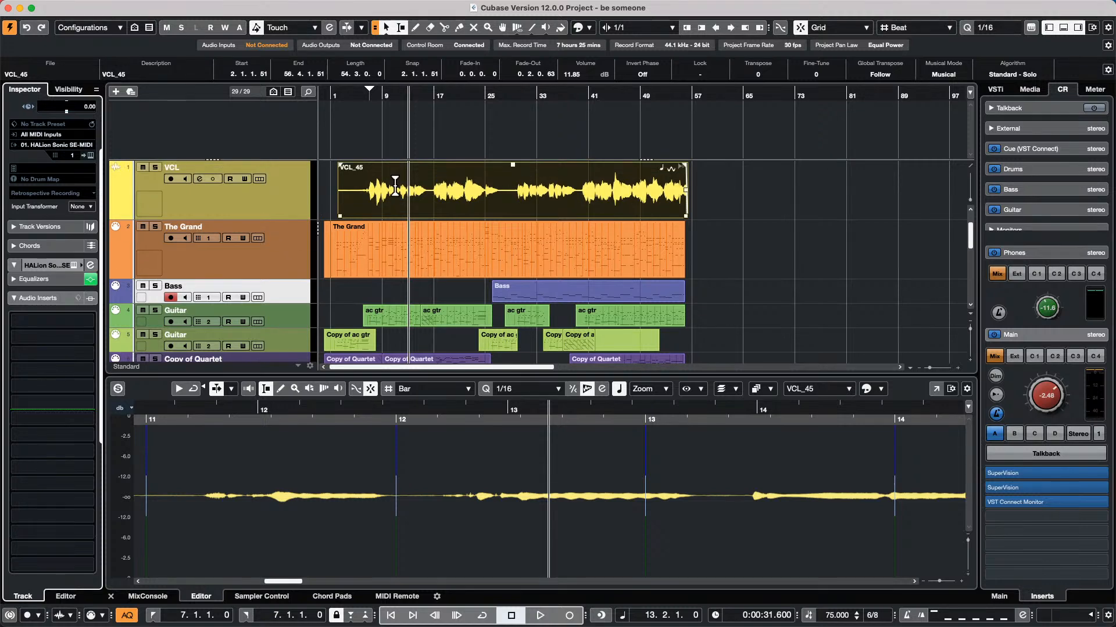
pyautogui.click(268, 229)
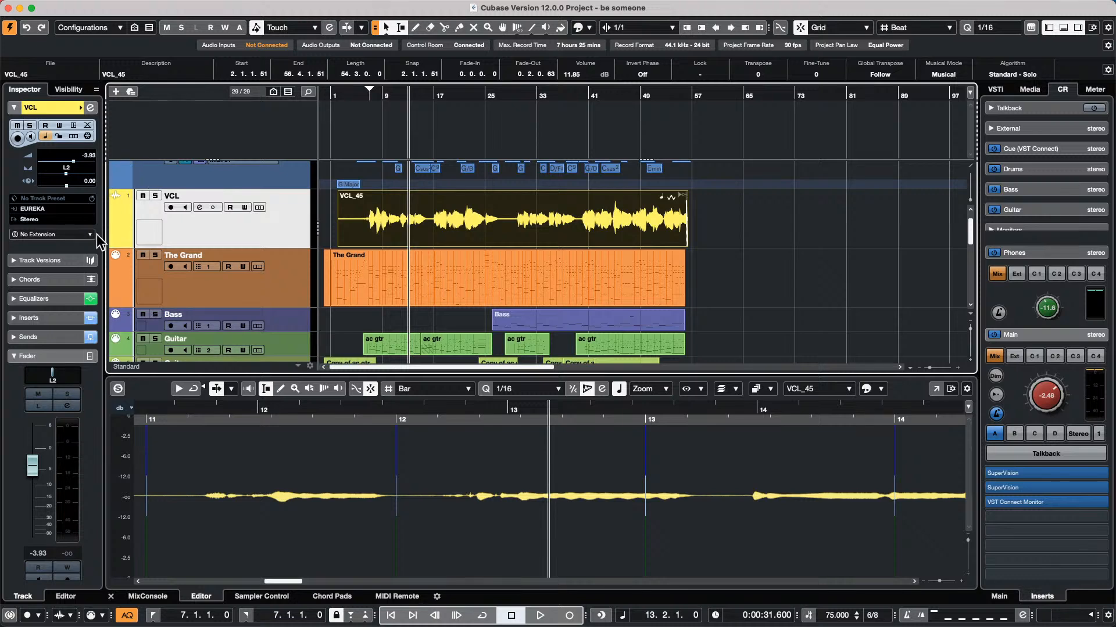
pyautogui.click(91, 106)
pyautogui.moveTo(565, 295); pyautogui.dragTo(568, 330)
pyautogui.moveTo(418, 303); pyautogui.dragTo(400, 317)
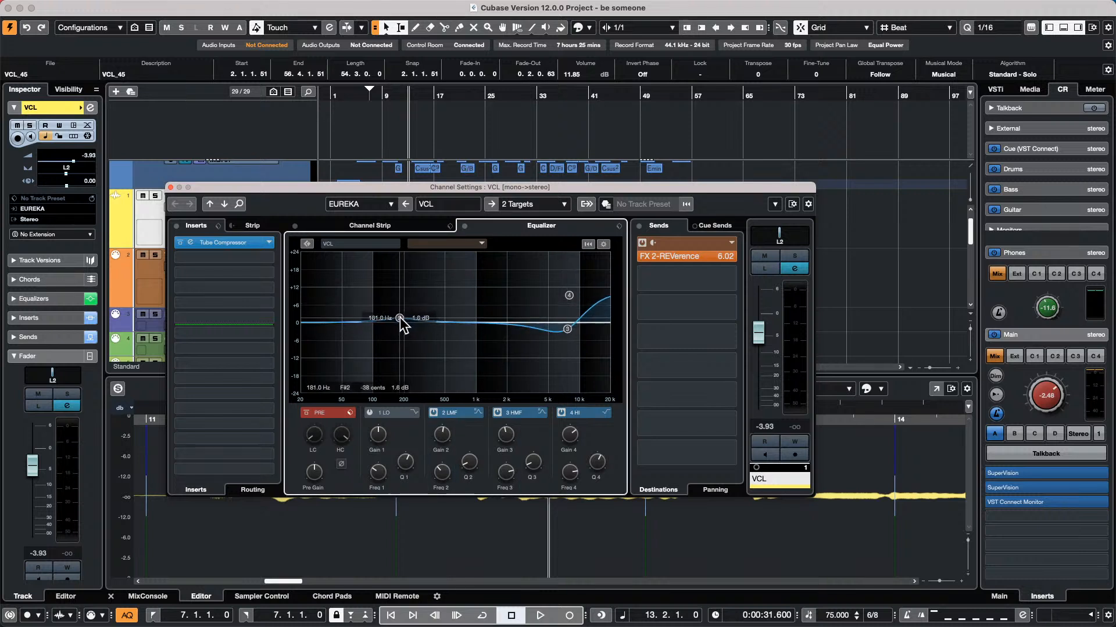
pyautogui.moveTo(567, 329); pyautogui.dragTo(521, 343)
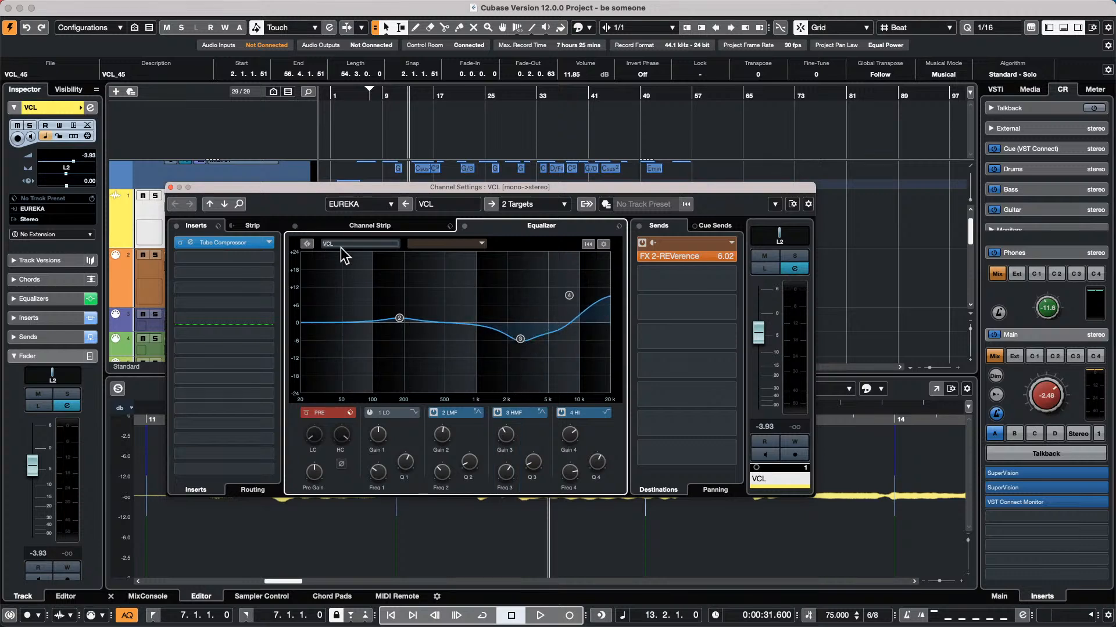
pyautogui.click(171, 188)
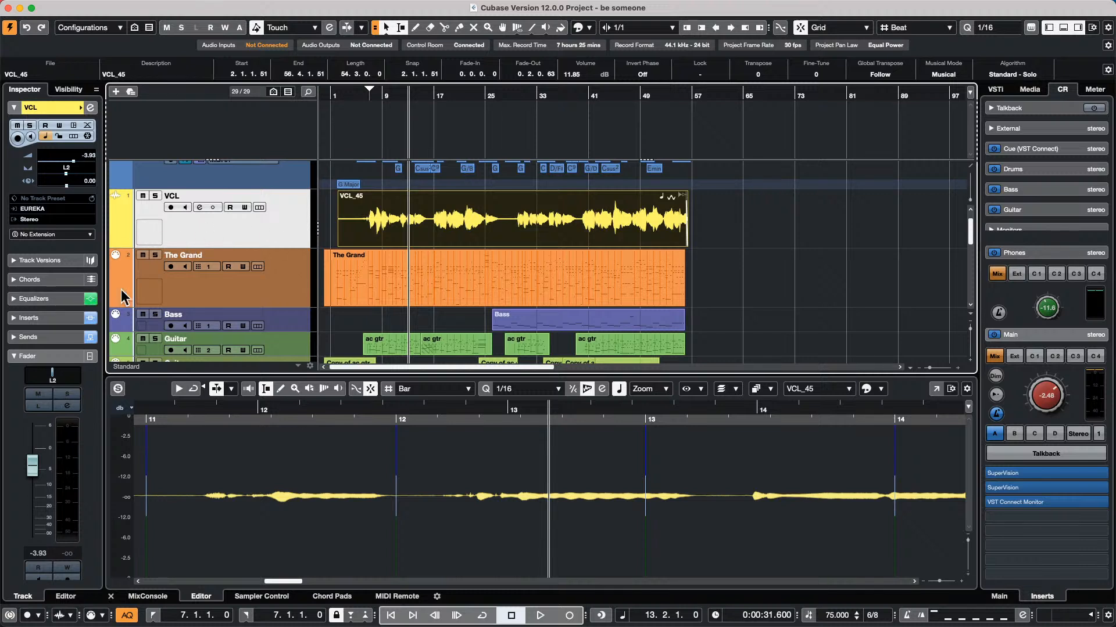
# Replace the Tube Compressor in the VCL track's first insert slot with the Frequency EQ
pyautogui.click(52, 318)
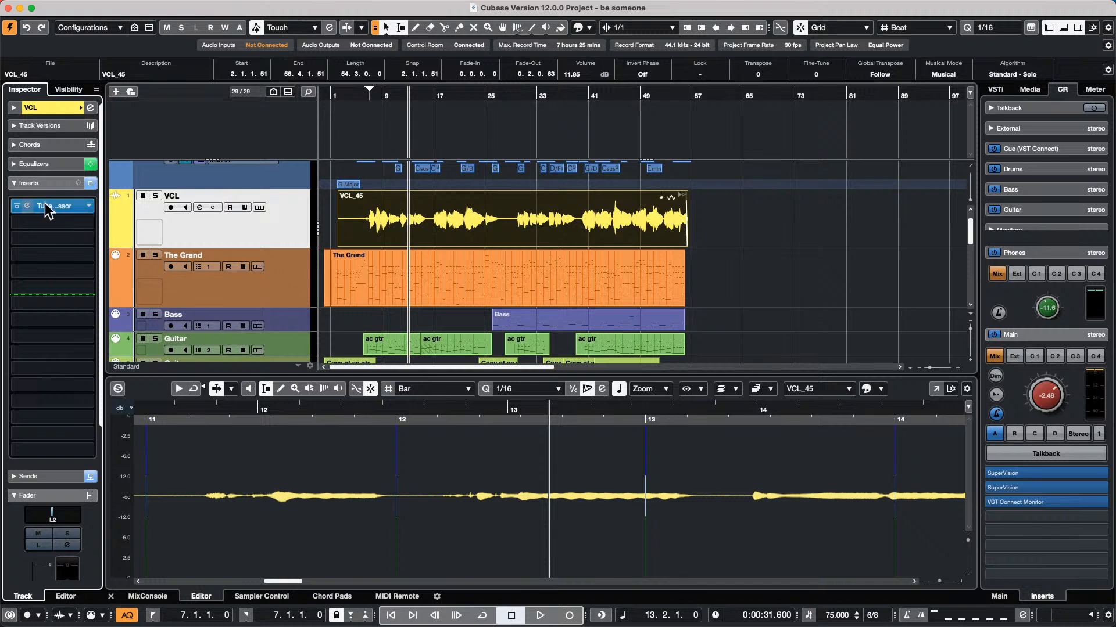
pyautogui.click(87, 206)
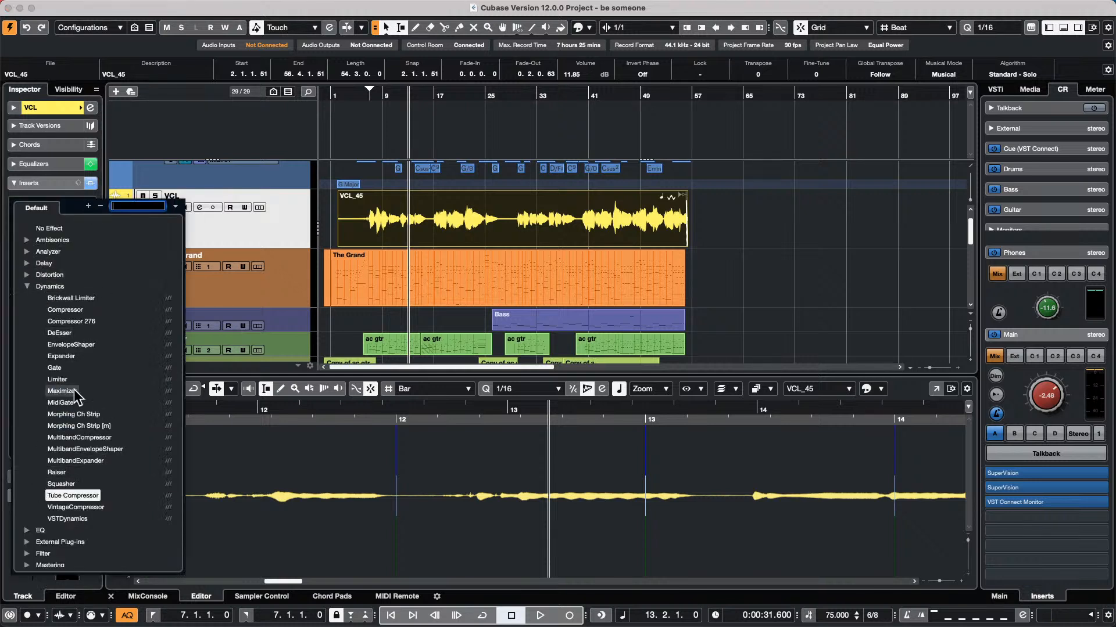
pyautogui.click(27, 285)
pyautogui.click(27, 298)
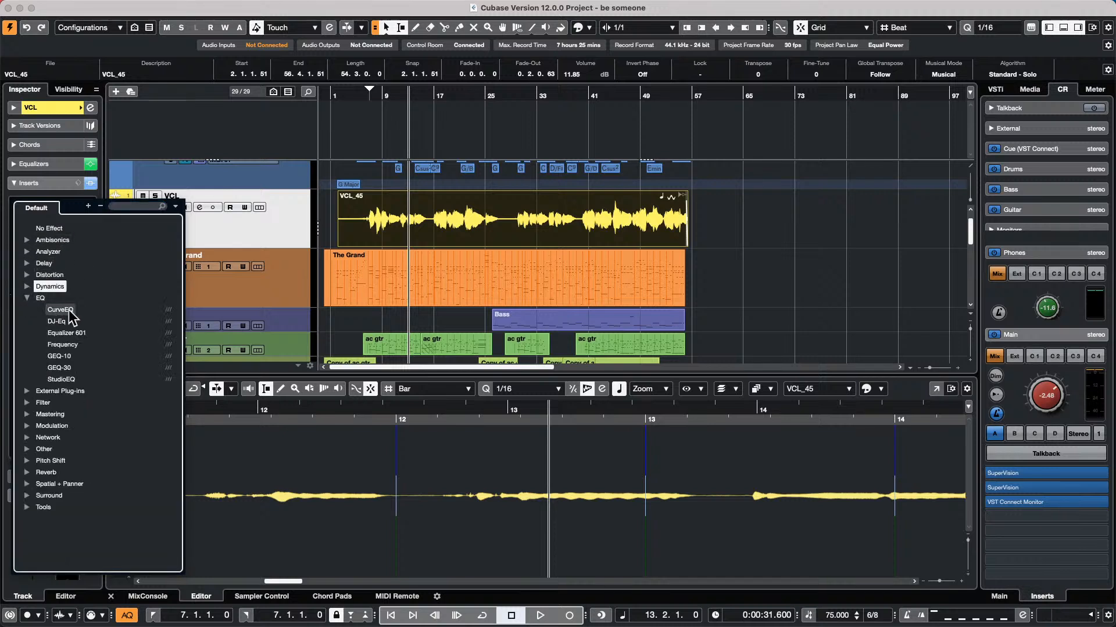
pyautogui.click(68, 343)
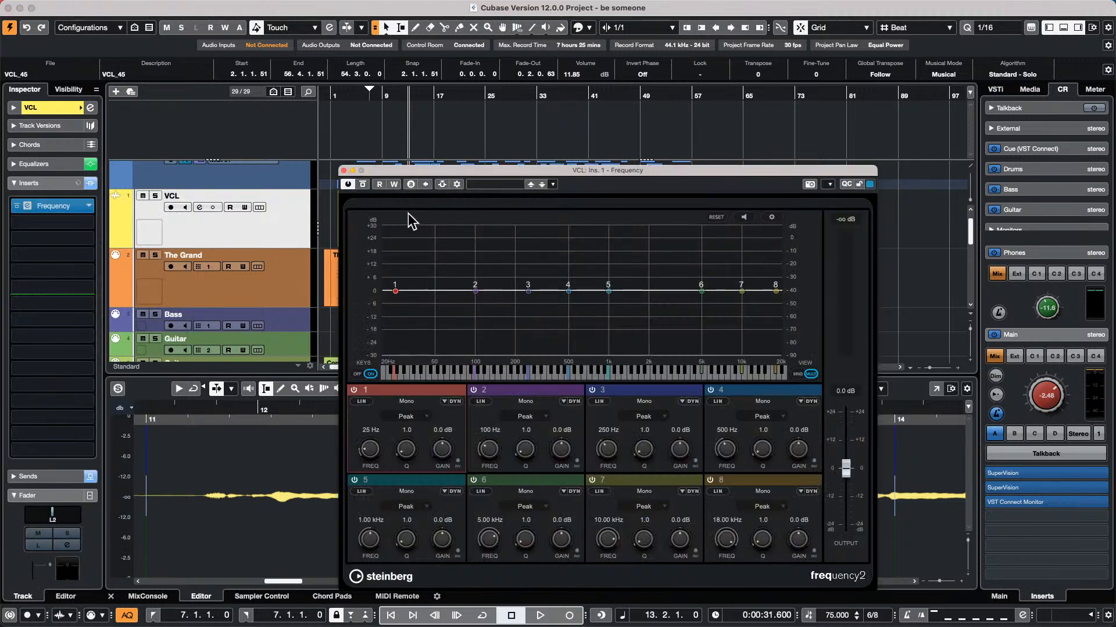
# Turn on the Frequency EQ's listen mode and play the song from 12.6.1
pyautogui.moveTo(462, 171); pyautogui.dragTo(483, 168)
pyautogui.click(406, 93)
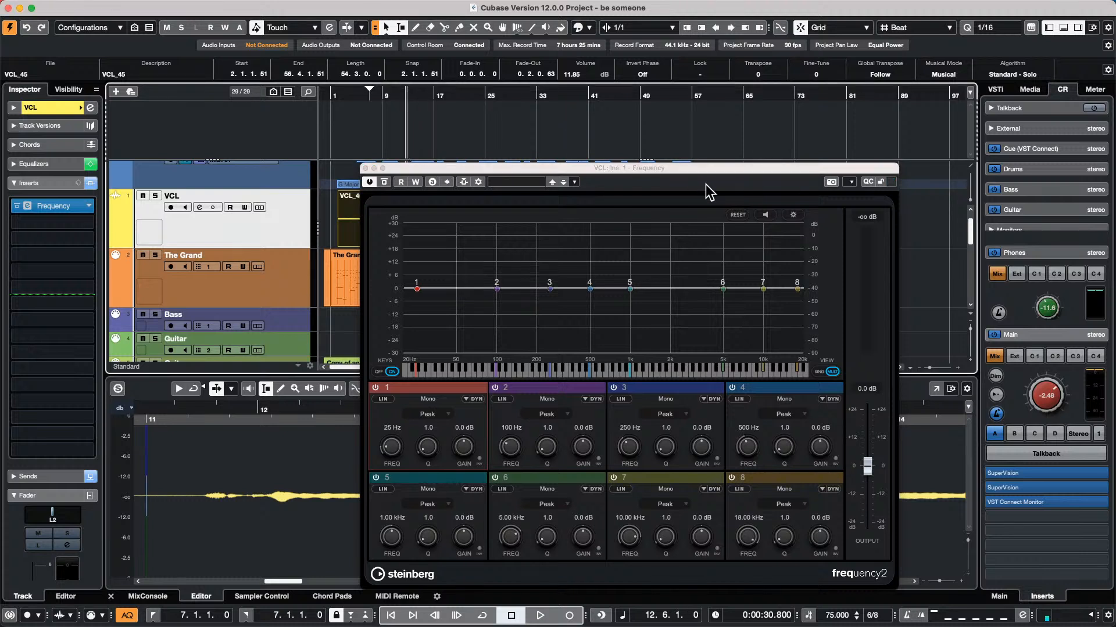
pyautogui.click(767, 216)
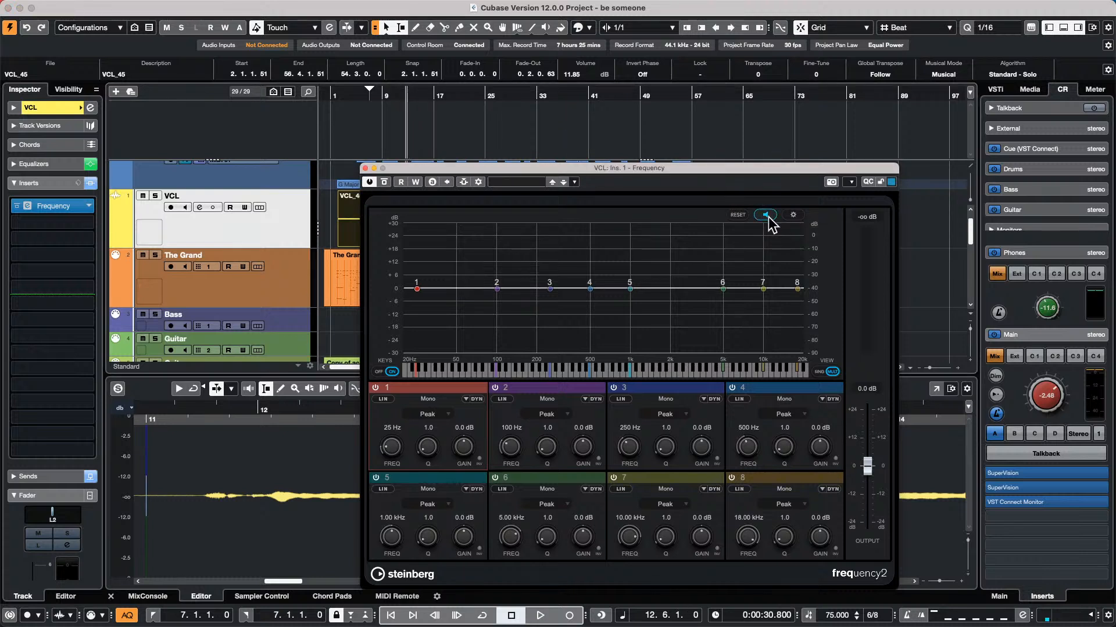
pyautogui.press('space')
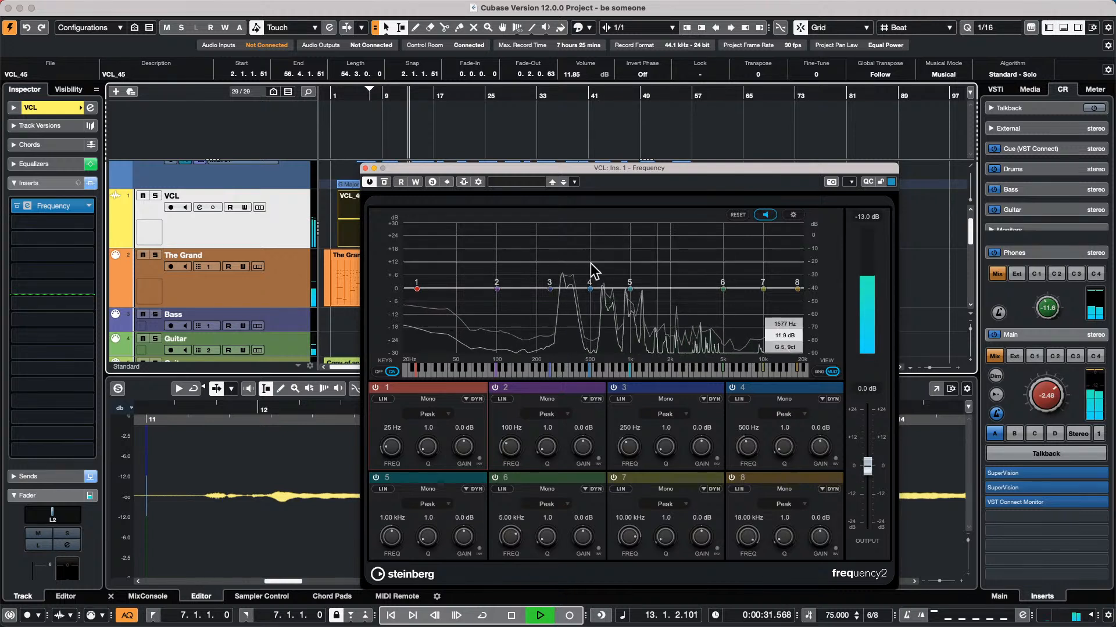
# Cut Frequency's band 5 by 8 dB at about 2.48 kHz, solo the VCL track to hear it, and stop playback
pyautogui.moveTo(629, 289); pyautogui.dragTo(683, 306)
pyautogui.press('s')
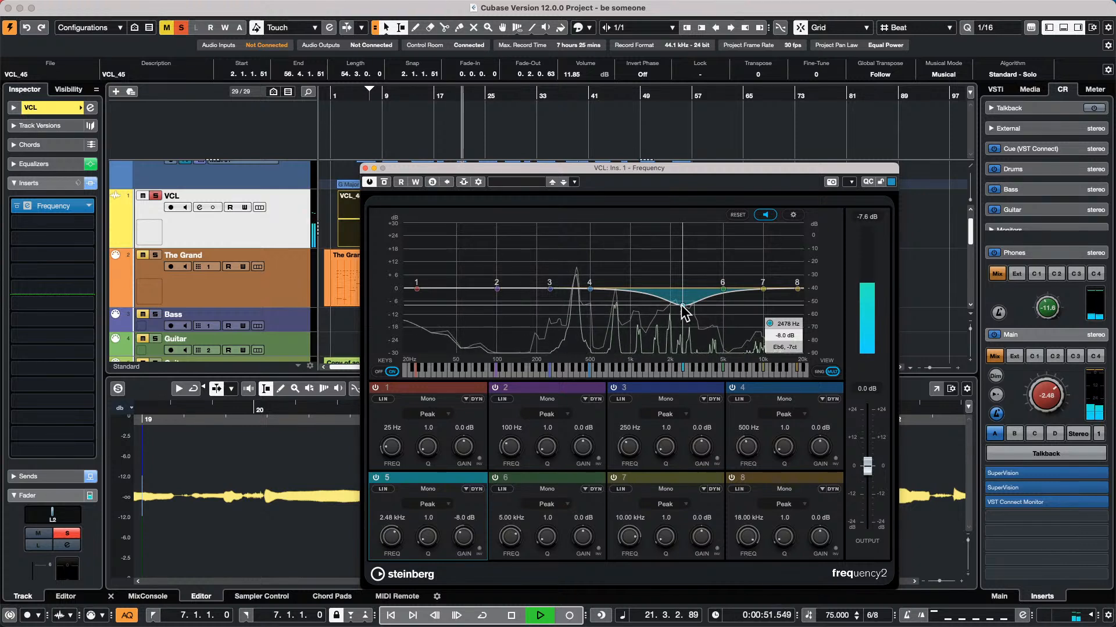
pyautogui.press('space')
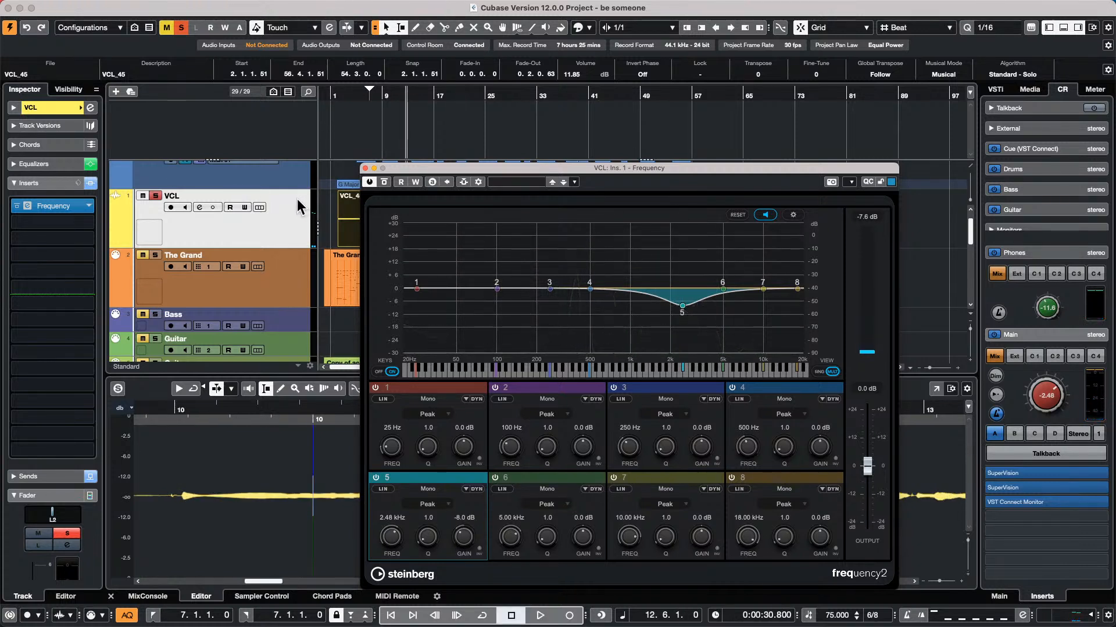
# View the effect categories for the VCL track's second insert slot without choosing one, and close the Frequency window
pyautogui.click(86, 224)
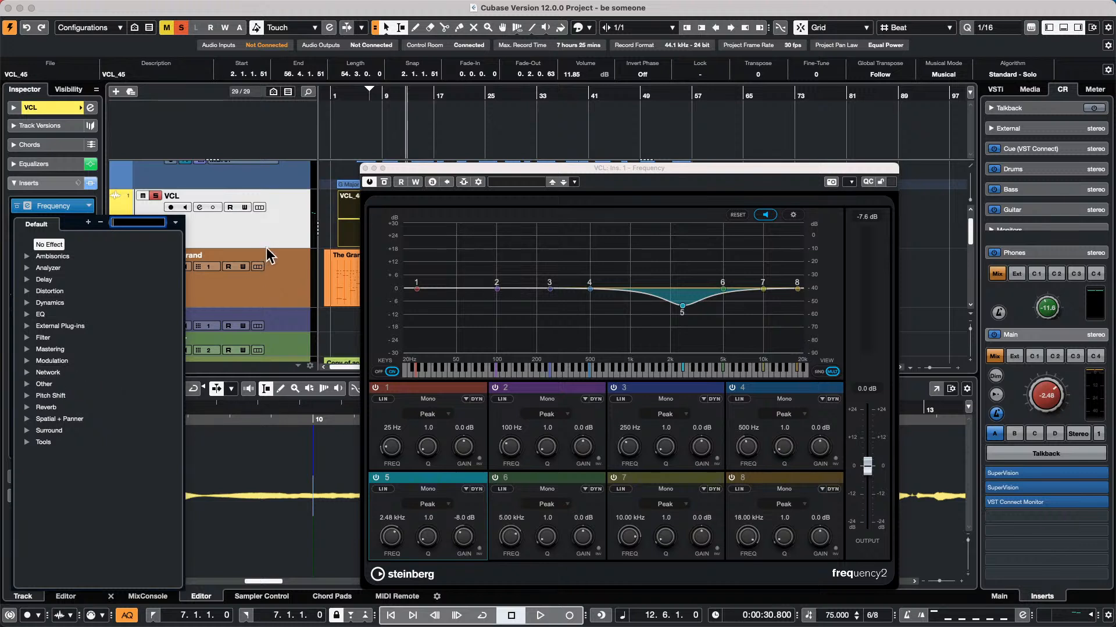
pyautogui.click(155, 216)
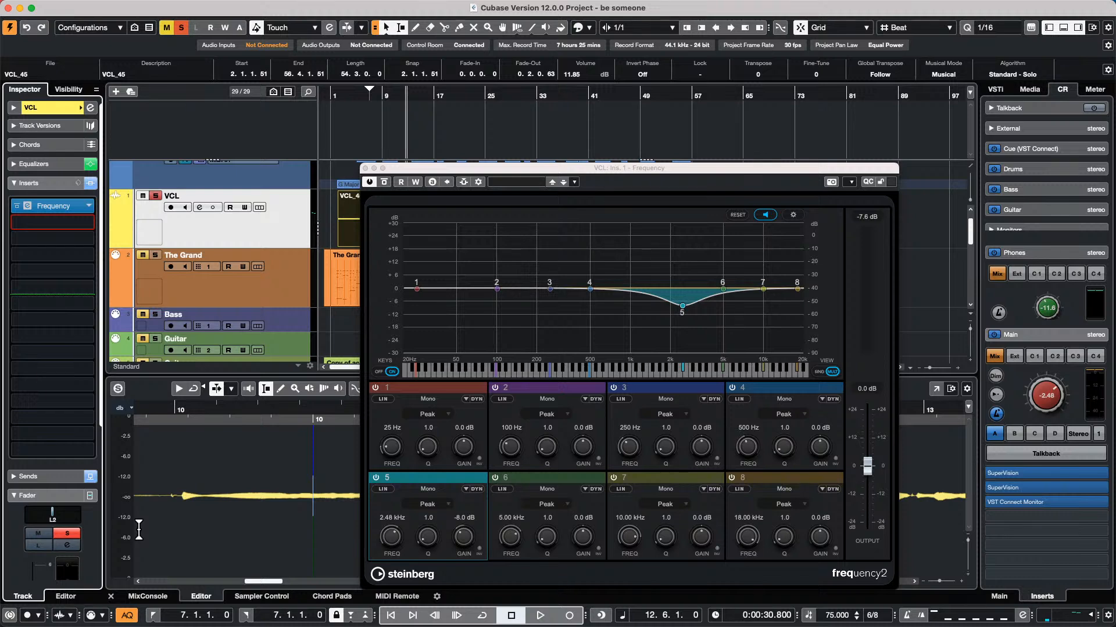
pyautogui.click(365, 168)
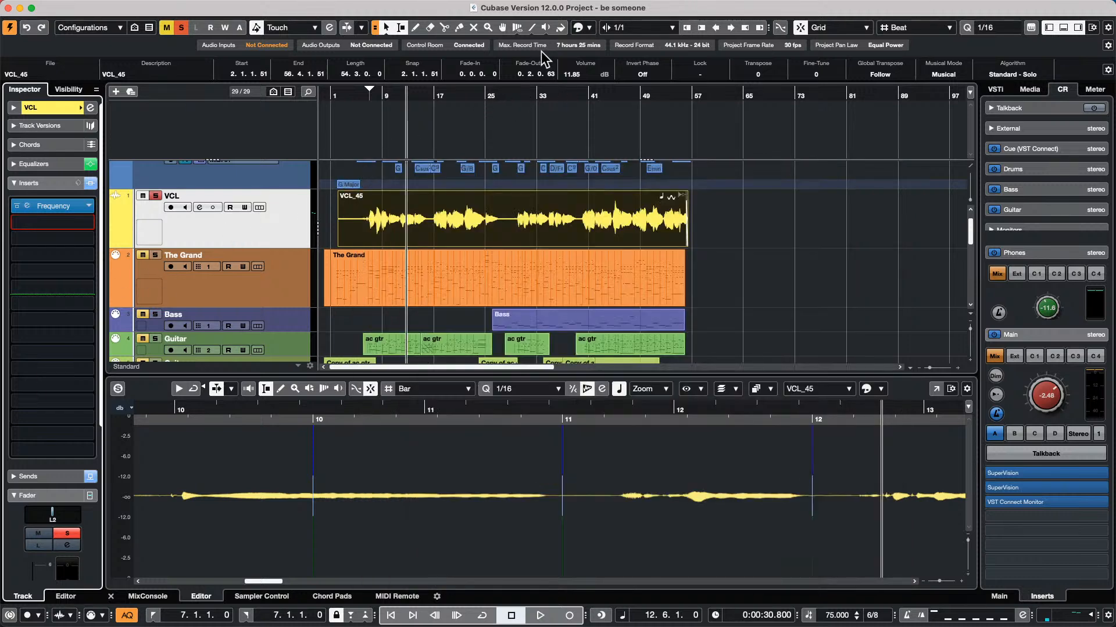
# Save the current window layout as a project workspace named 1
pyautogui.click(801, 29)
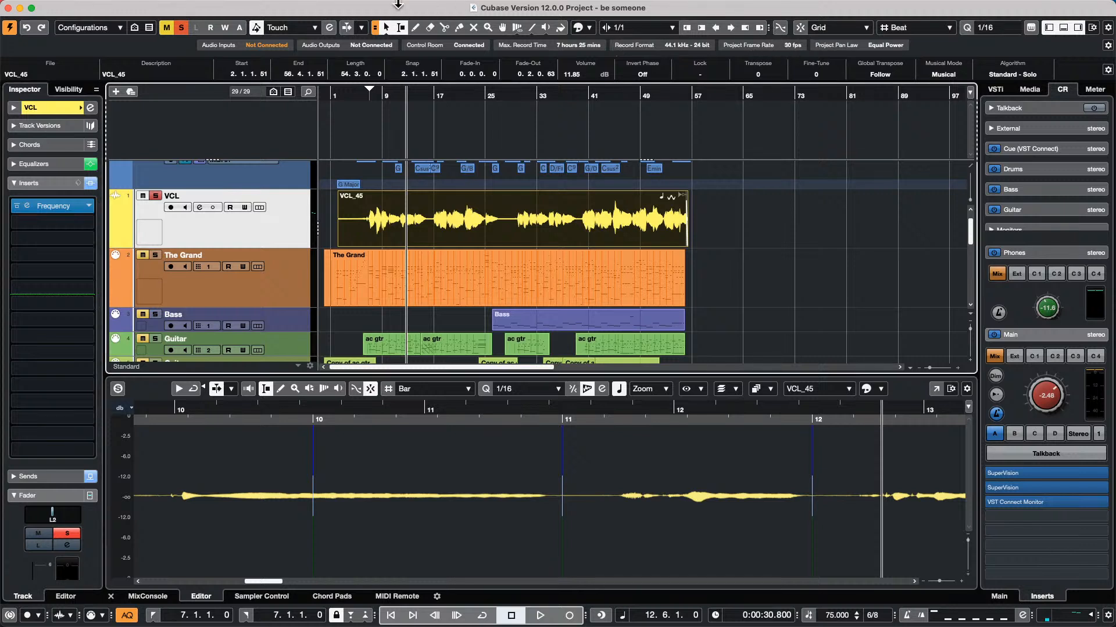
pyautogui.click(398, 6)
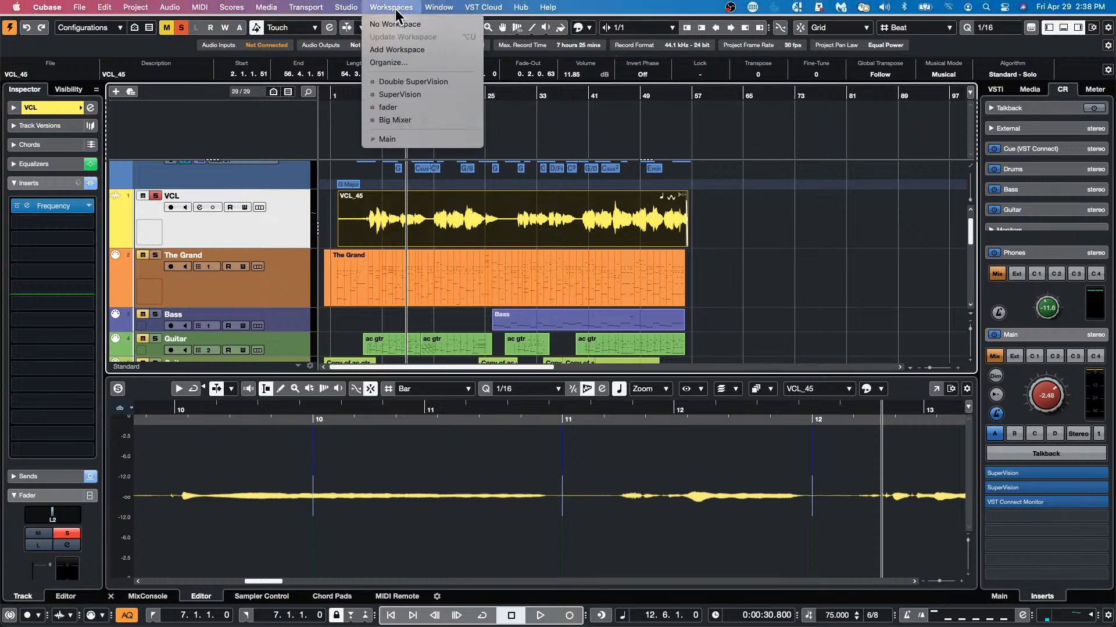
pyautogui.click(414, 50)
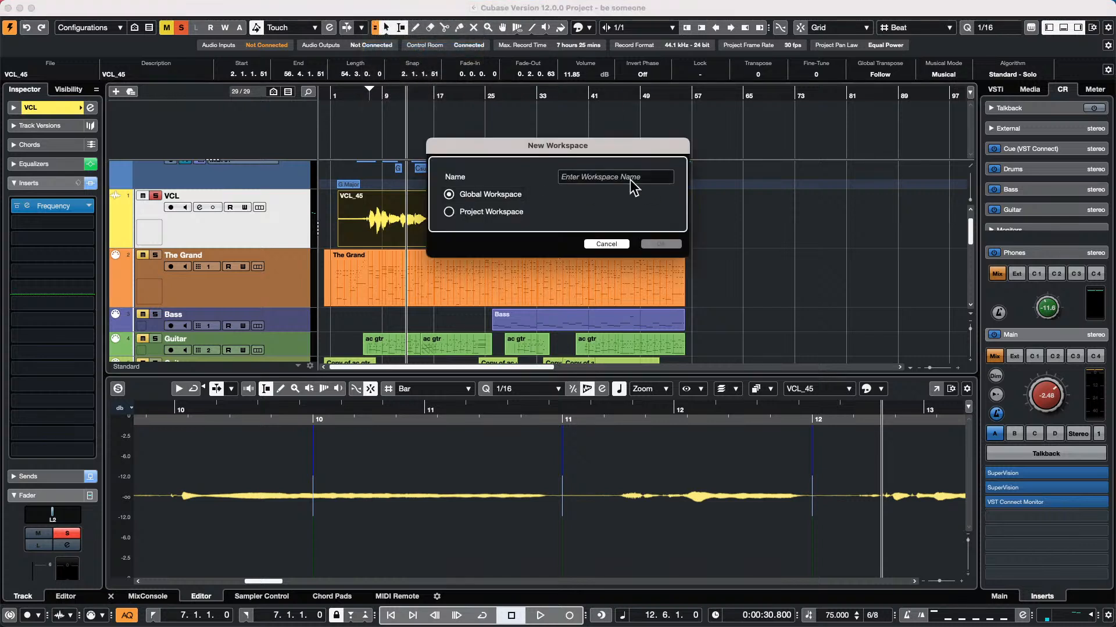
pyautogui.click(450, 212)
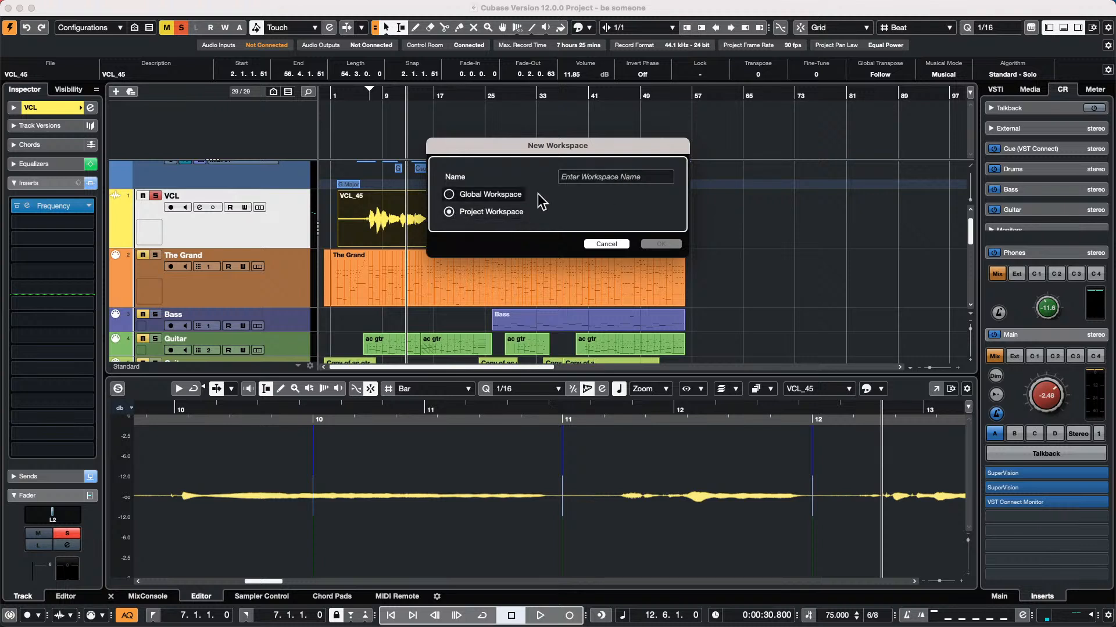
pyautogui.click(605, 177)
pyautogui.write('1')
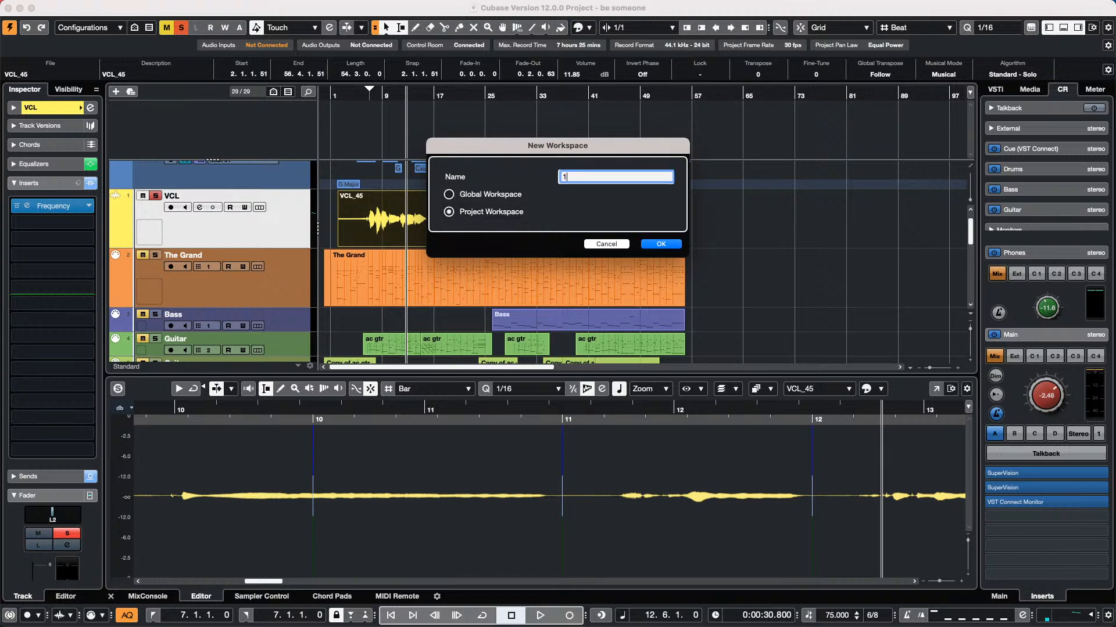
pyautogui.click(656, 243)
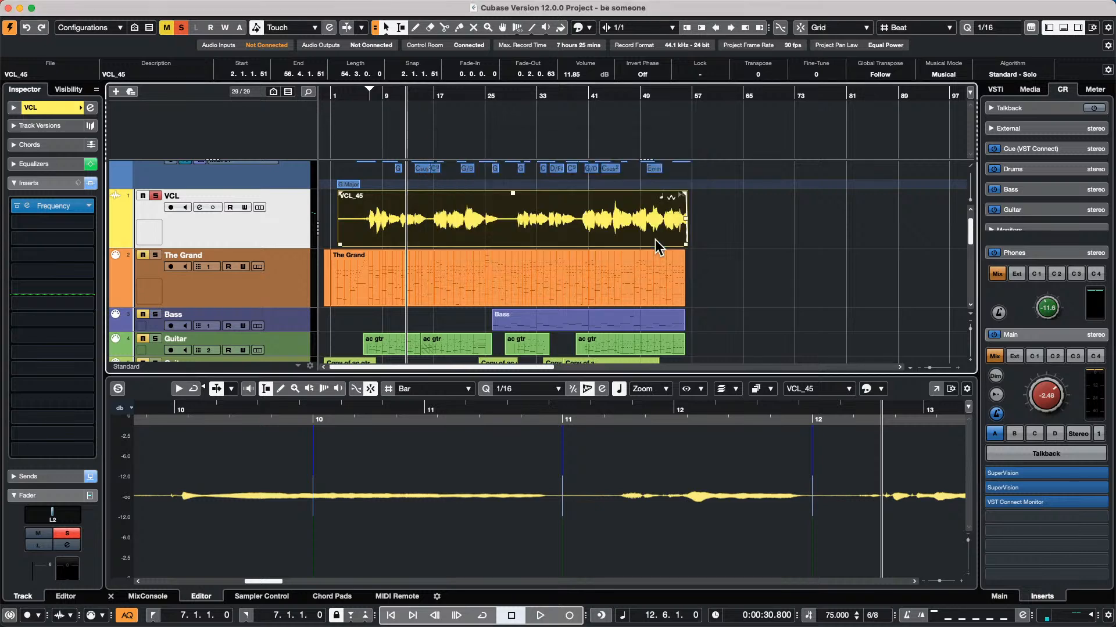
# Open The Grand's MIDI part in a separate Key Editor window, shrink it, and place it over the lower part of the project
pyautogui.click(526, 287)
pyautogui.doubleClick(489, 281)
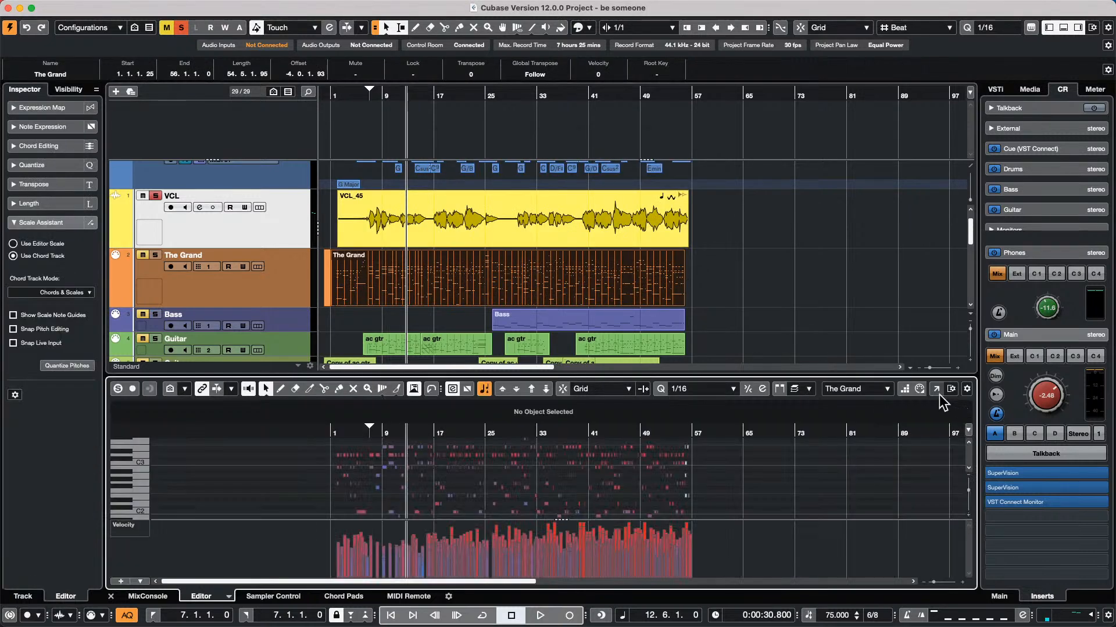
pyautogui.click(937, 391)
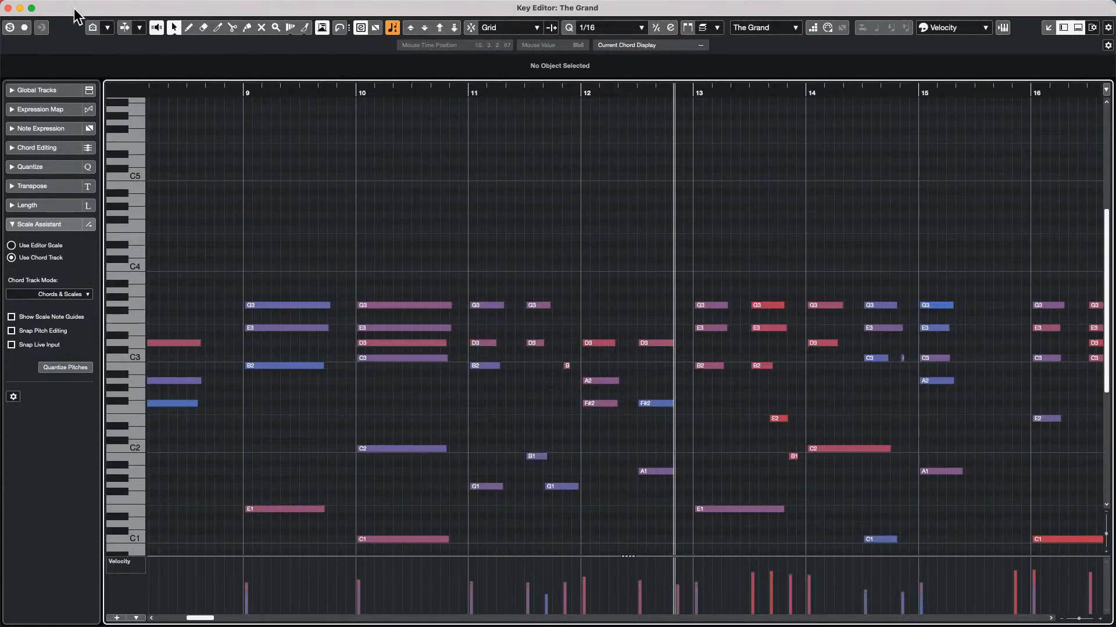
pyautogui.moveTo(74, 9); pyautogui.dragTo(70, 51)
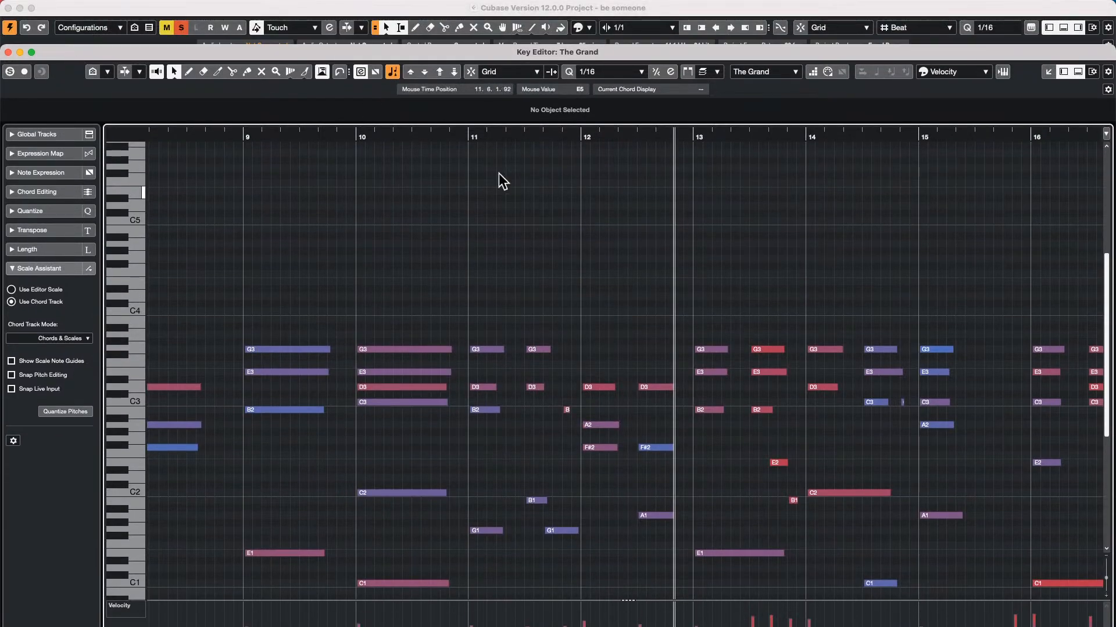
pyautogui.moveTo(2, 52); pyautogui.dragTo(107, 194)
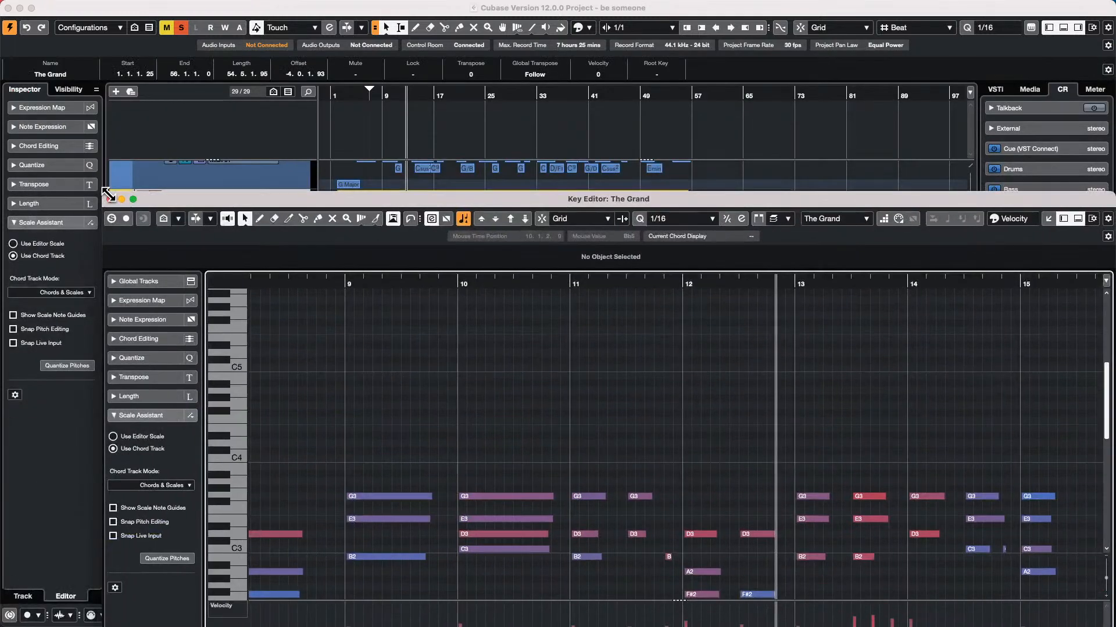
pyautogui.moveTo(389, 196); pyautogui.dragTo(299, 119)
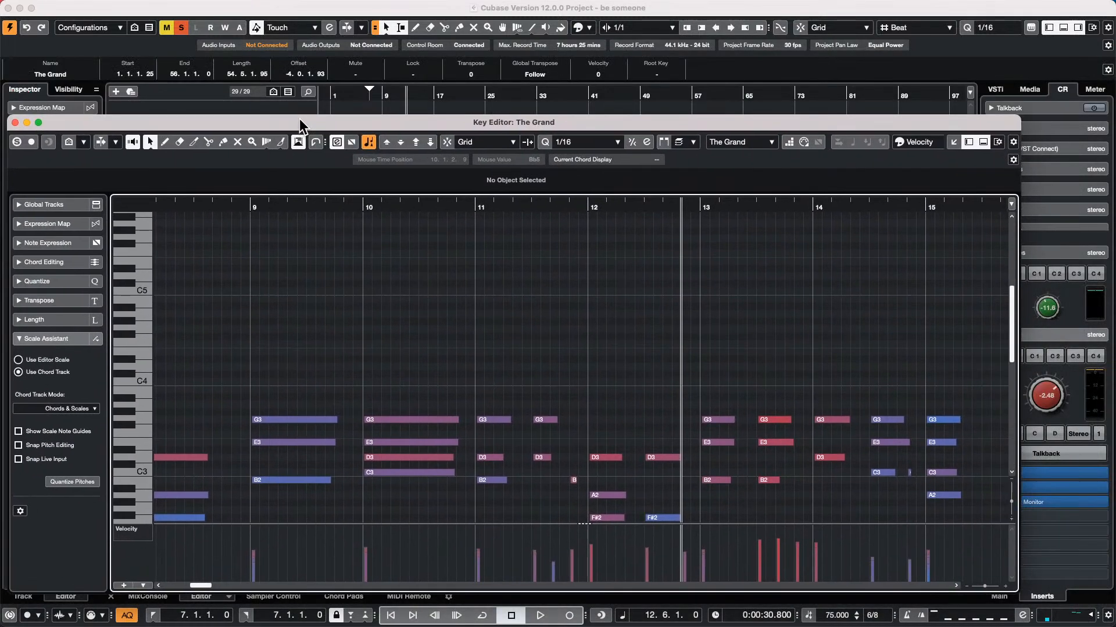
# Open the Score Editor for The Grand and move its window down so the Key Editor's title bar stays visible behind it
pyautogui.click(230, 7)
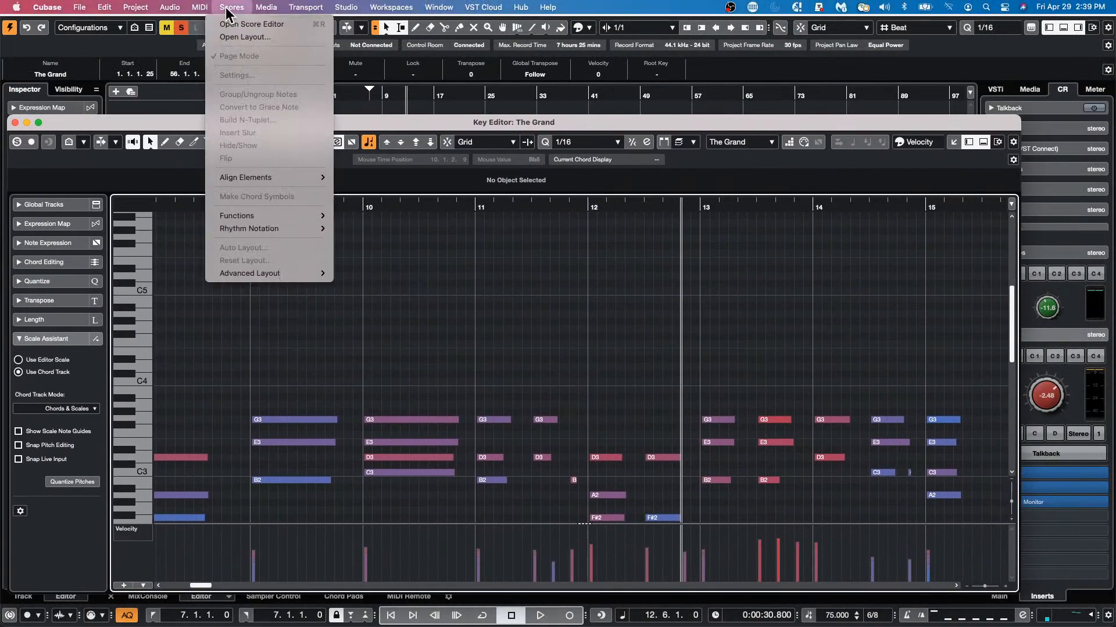
pyautogui.click(229, 24)
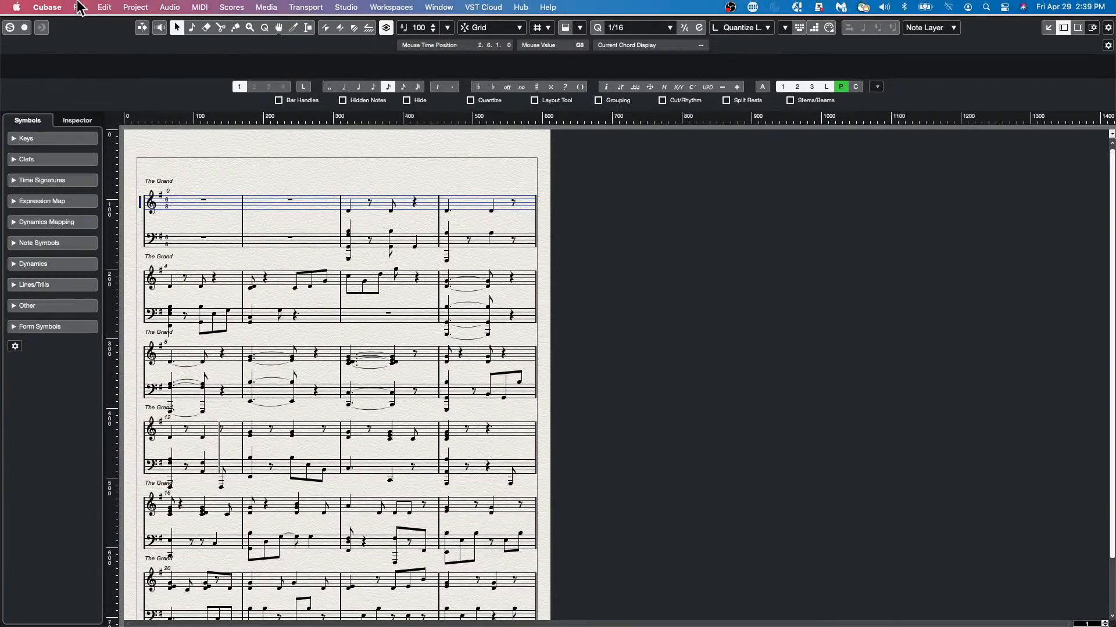
pyautogui.moveTo(126, 14); pyautogui.dragTo(181, 145)
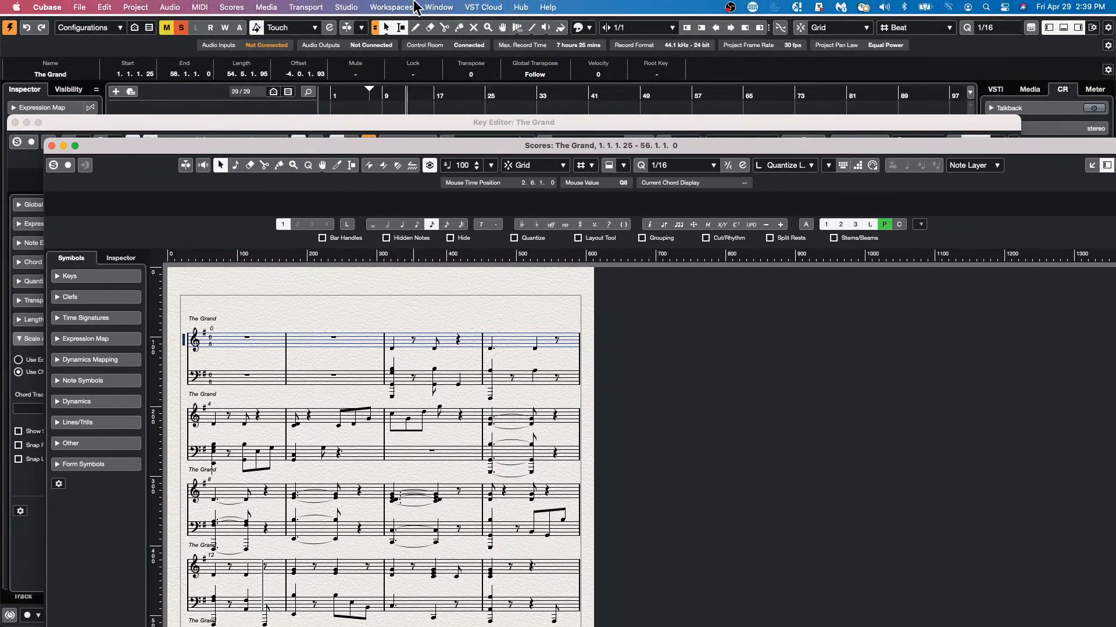
# Save the layout with the Key Editor and score windows as a project workspace named 2
pyautogui.click(352, 7)
pyautogui.moveTo(391, 7)
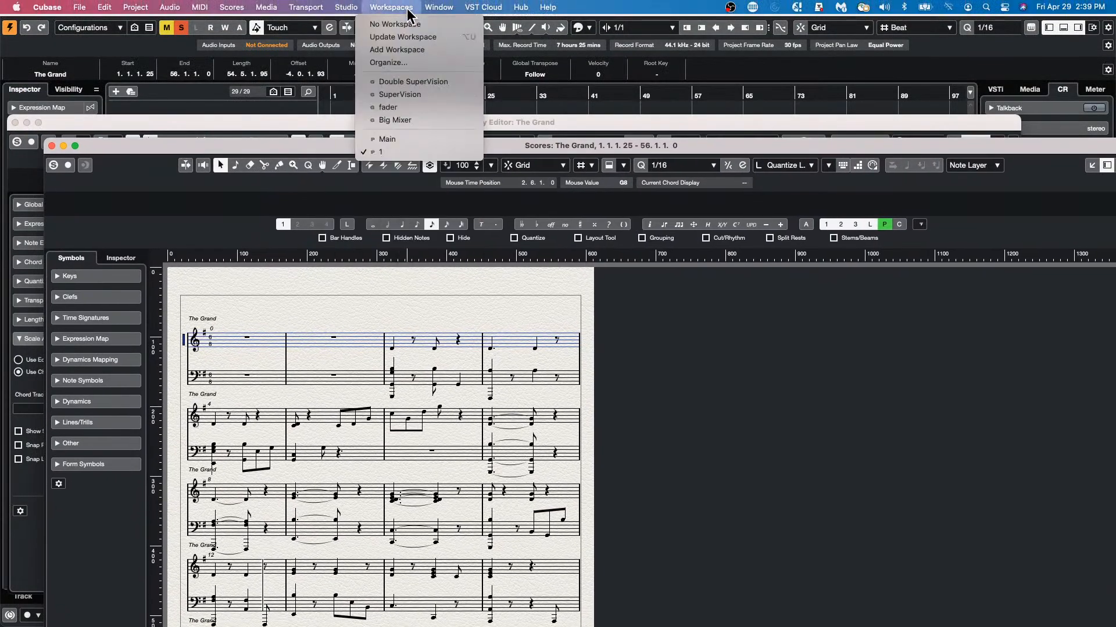
pyautogui.click(406, 50)
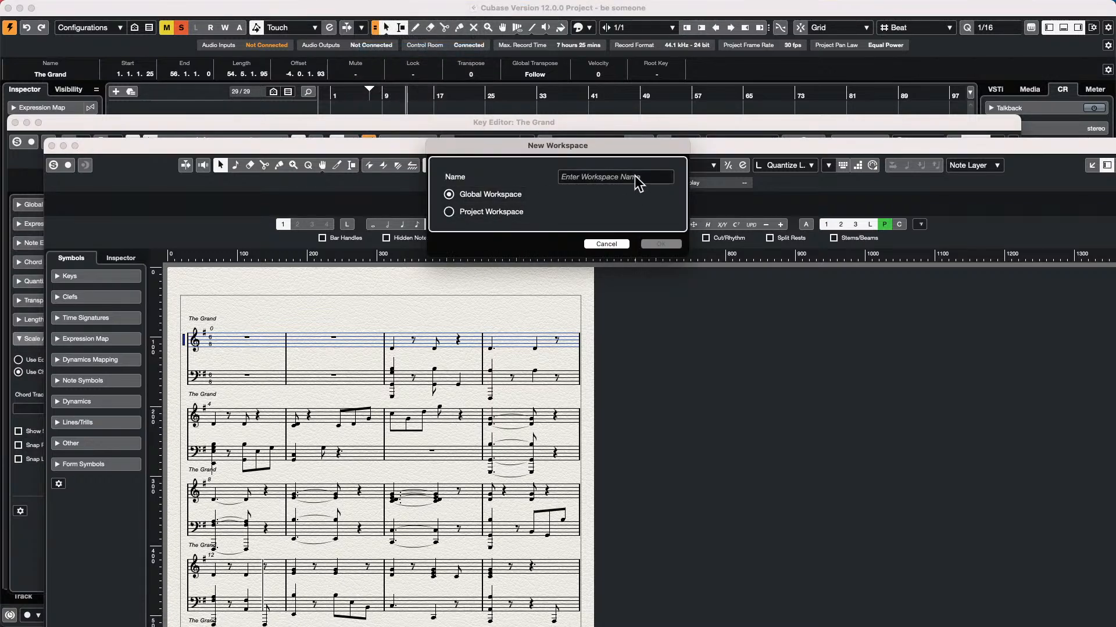
pyautogui.click(448, 212)
pyautogui.click(569, 180)
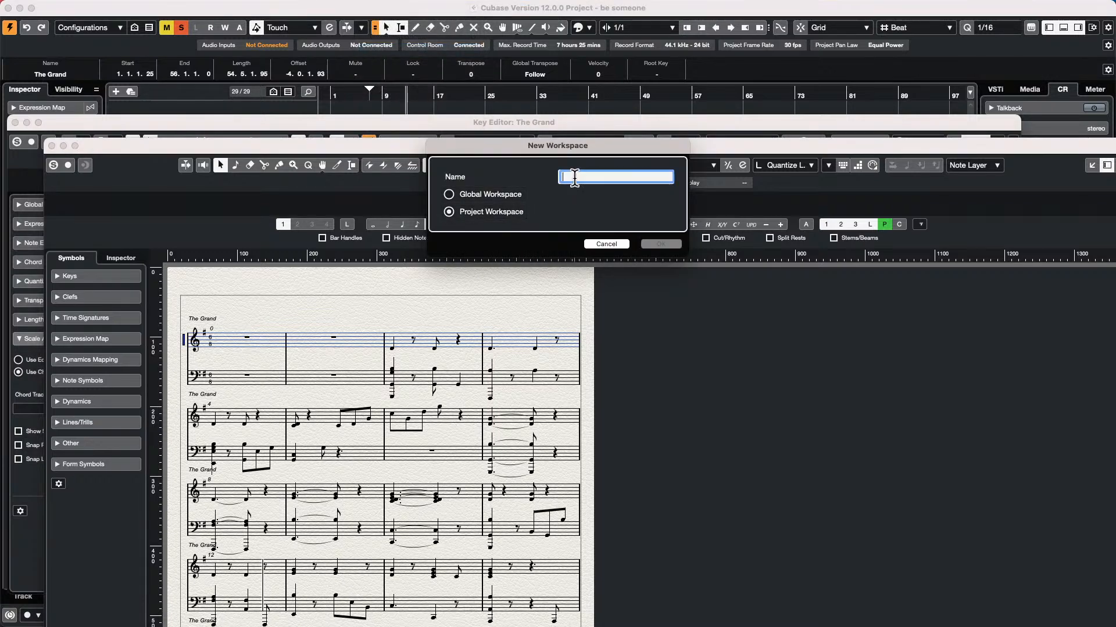
pyautogui.write('2')
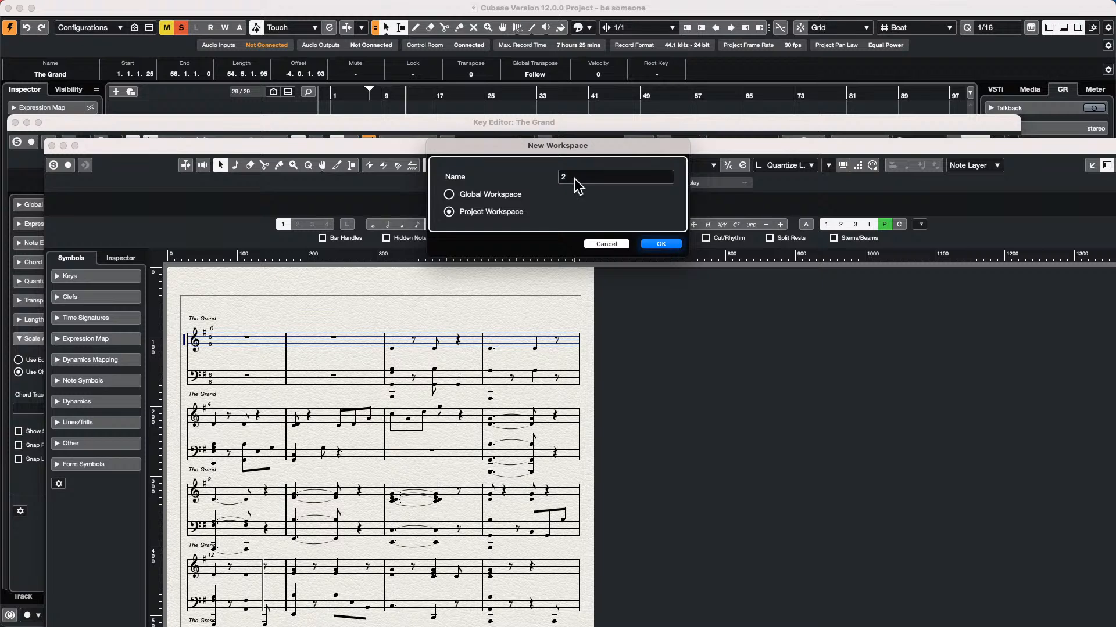
pyautogui.click(659, 245)
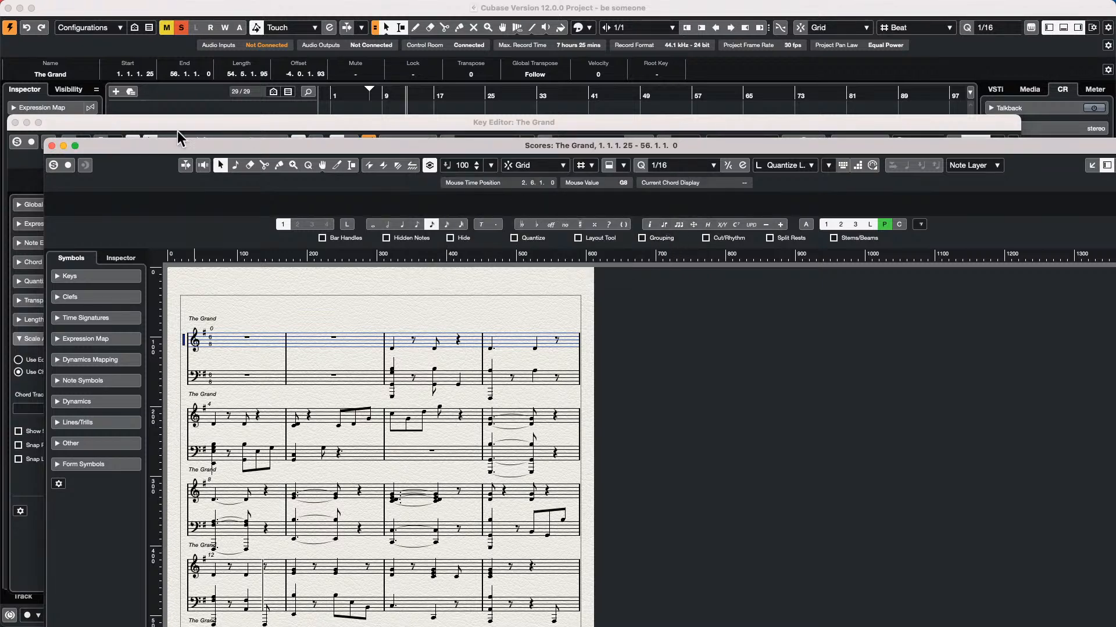
# Close the score window and save the layout with only the Key Editor window open as a project workspace named 3
pyautogui.click(51, 145)
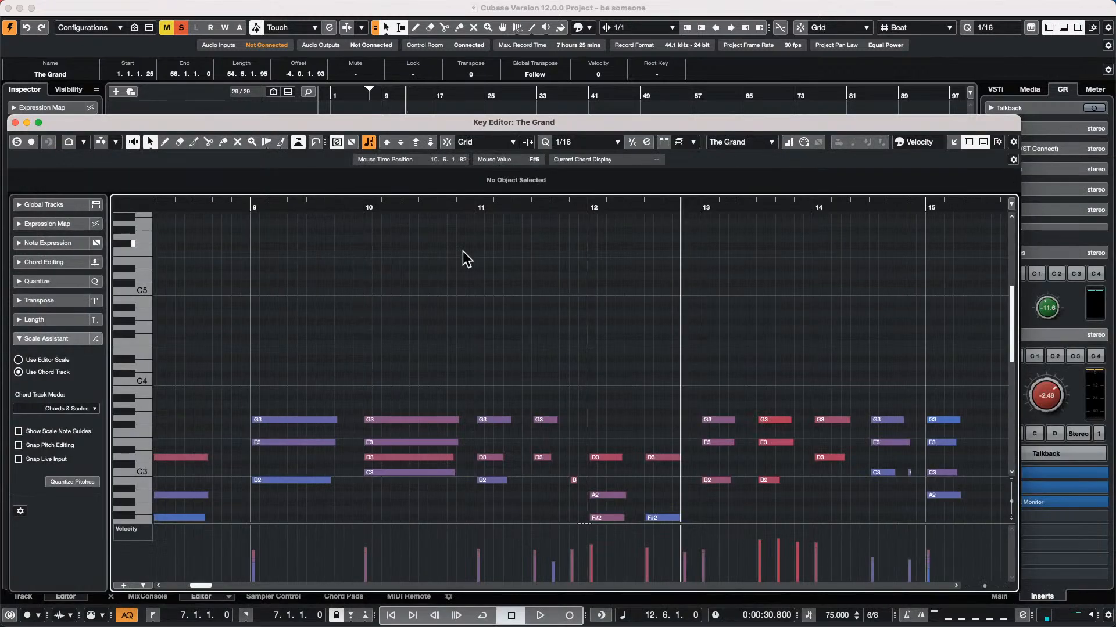
pyautogui.click(409, 7)
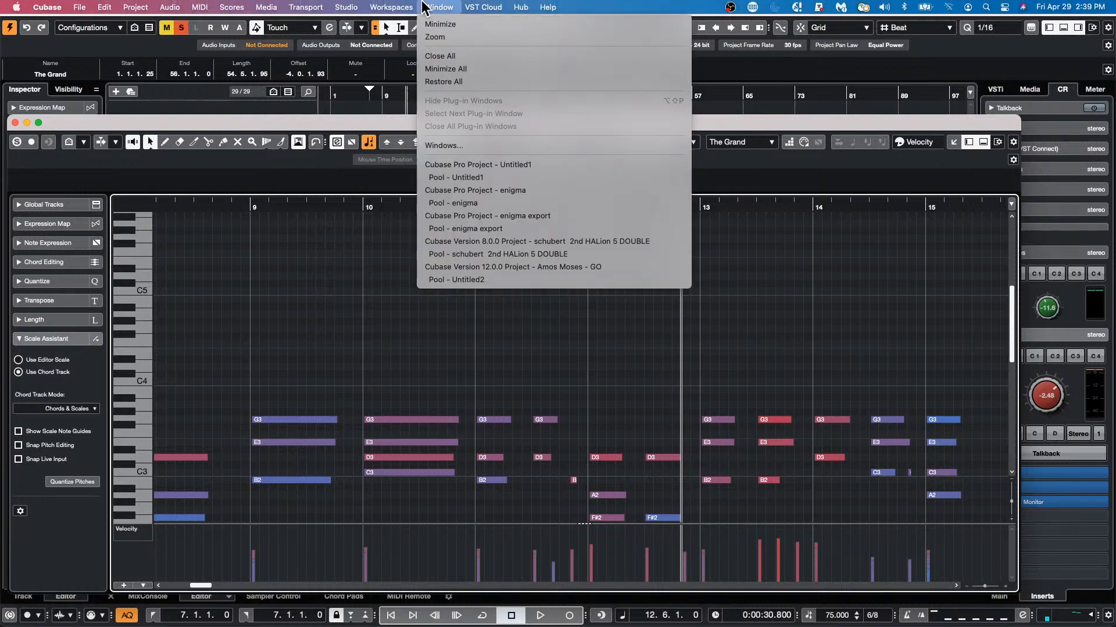
pyautogui.moveTo(362, 11)
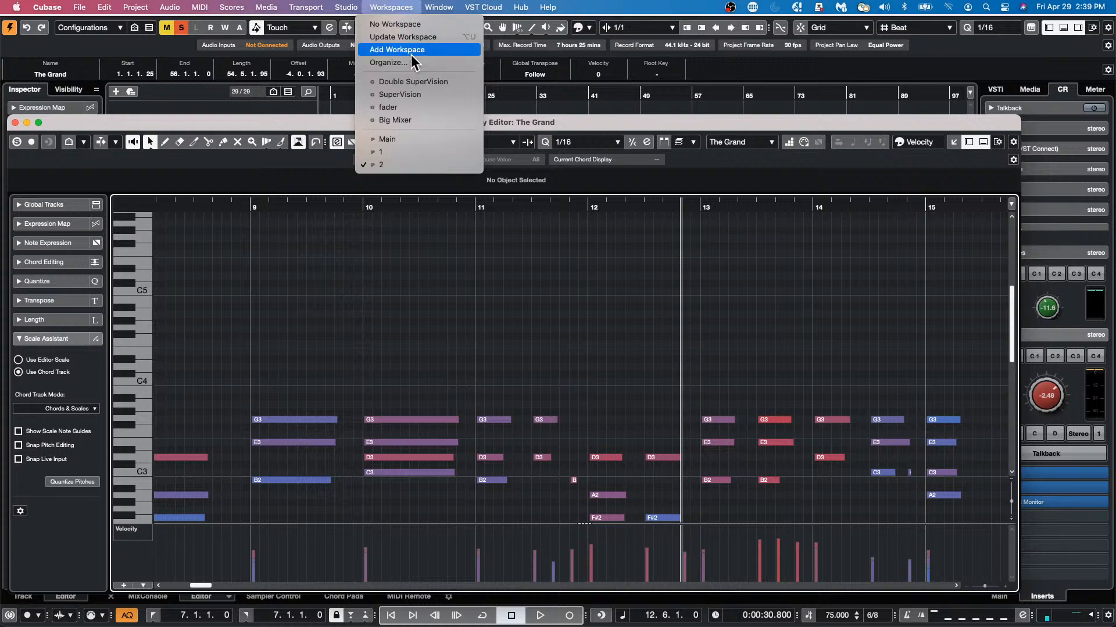
pyautogui.click(410, 51)
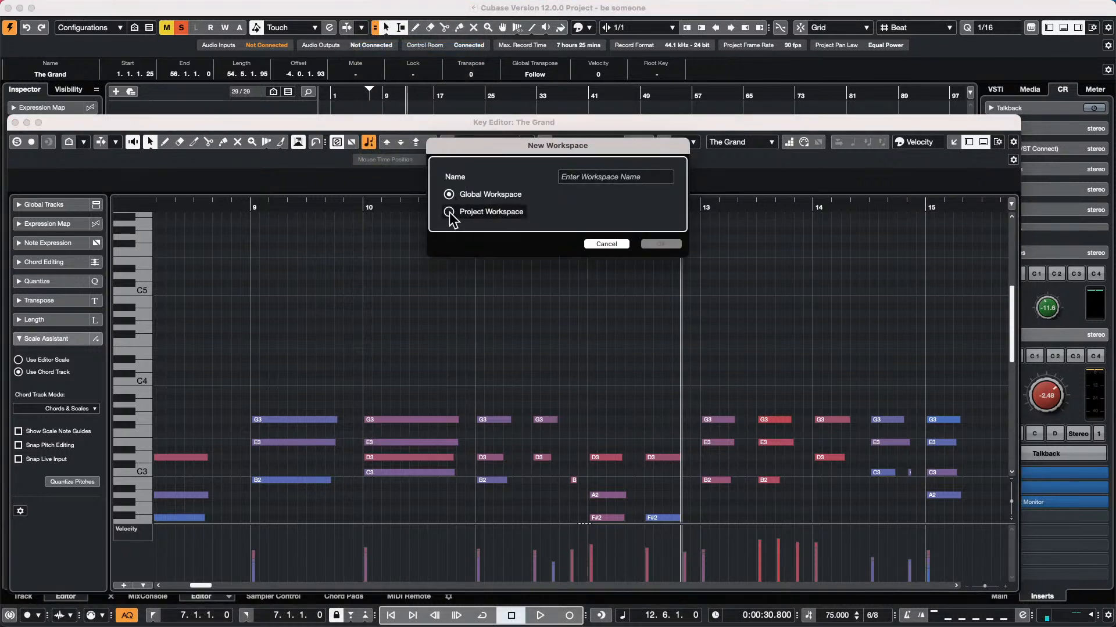
pyautogui.click(449, 212)
pyautogui.click(620, 177)
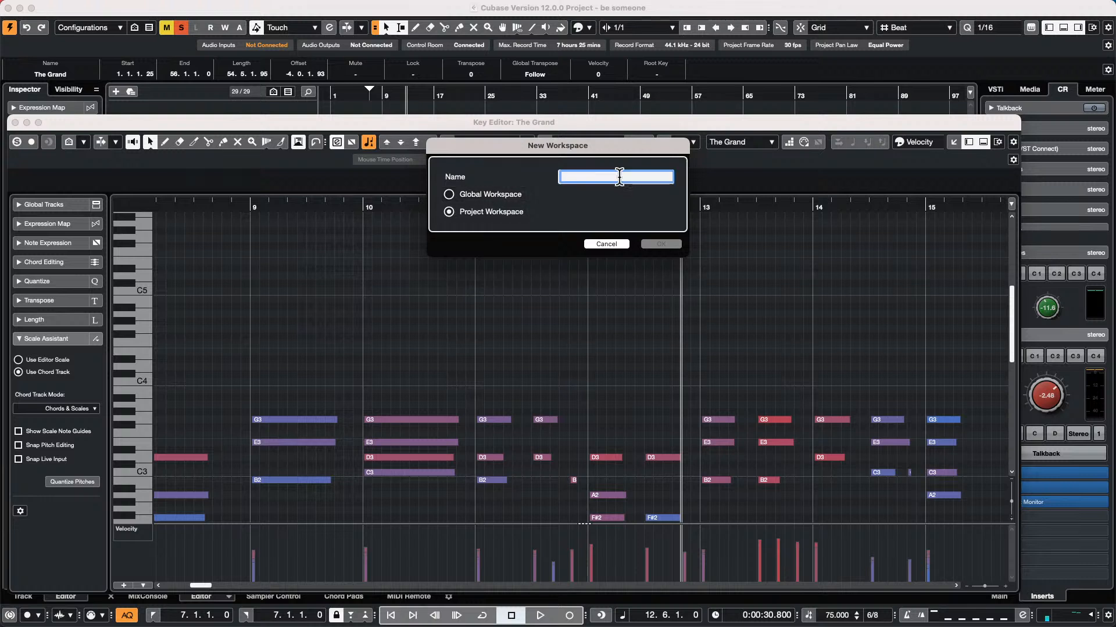
pyautogui.write('3')
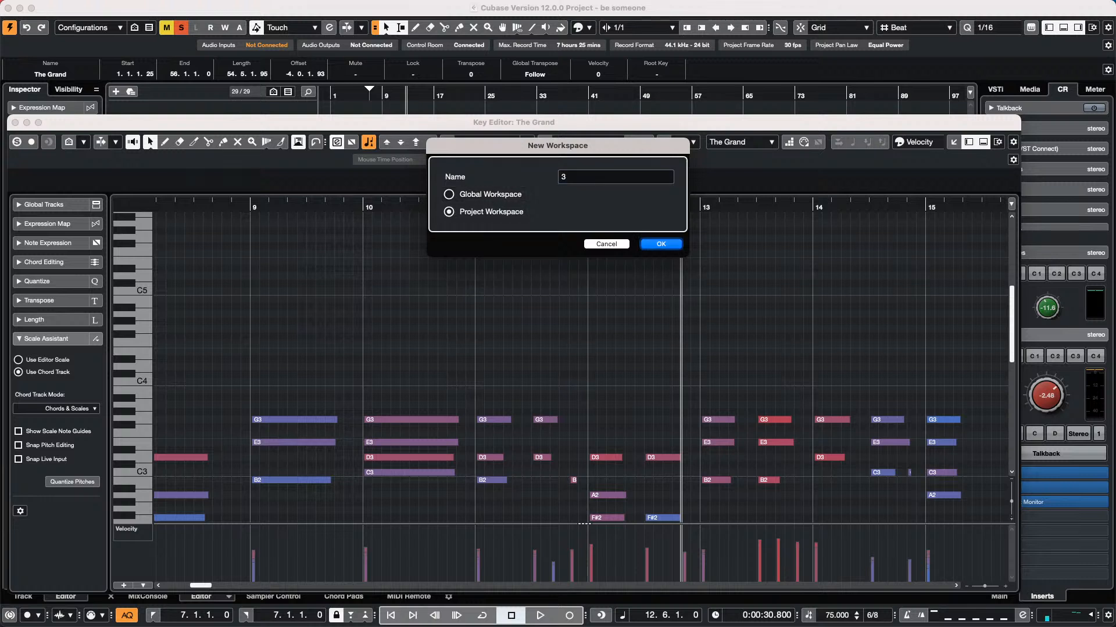
pyautogui.click(668, 247)
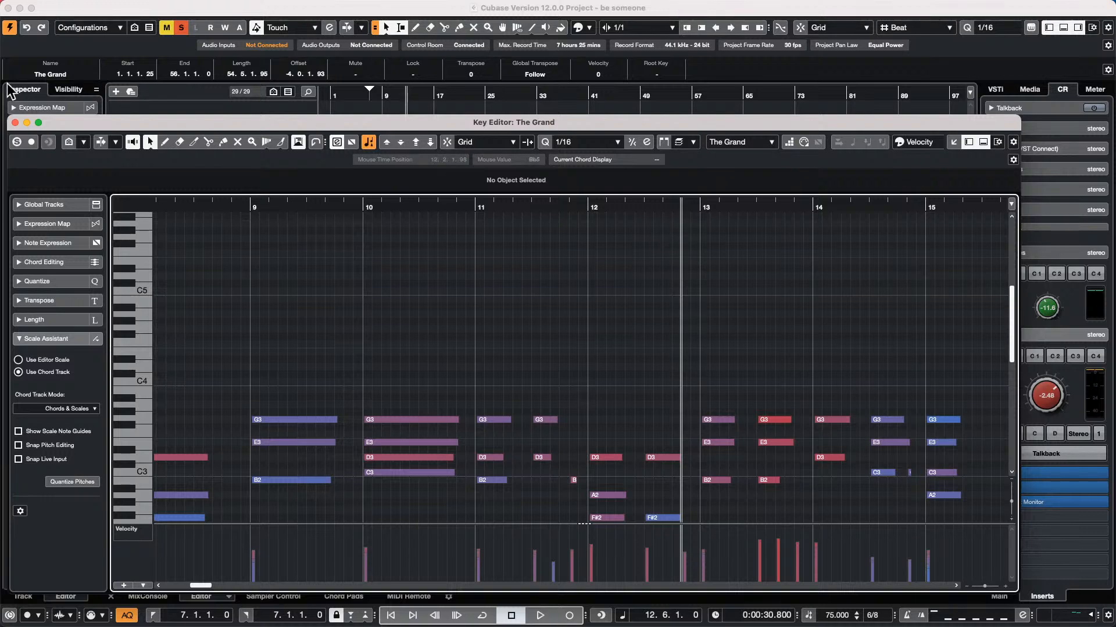
# Close The Grand's Key Editor window and recall project workspace 1
pyautogui.click(15, 123)
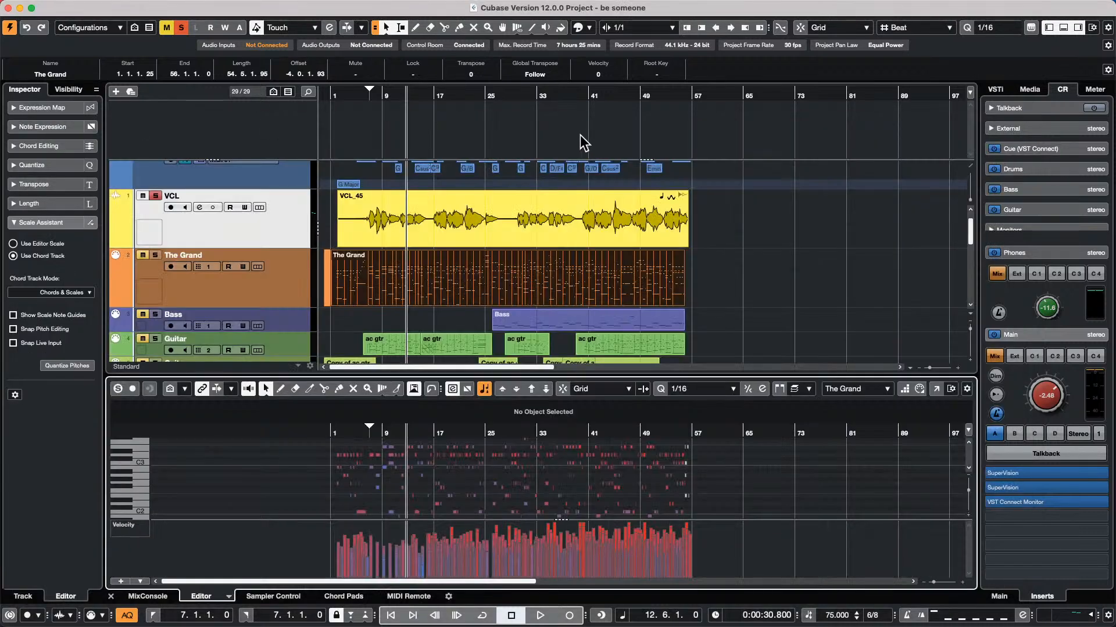
pyautogui.click(446, 7)
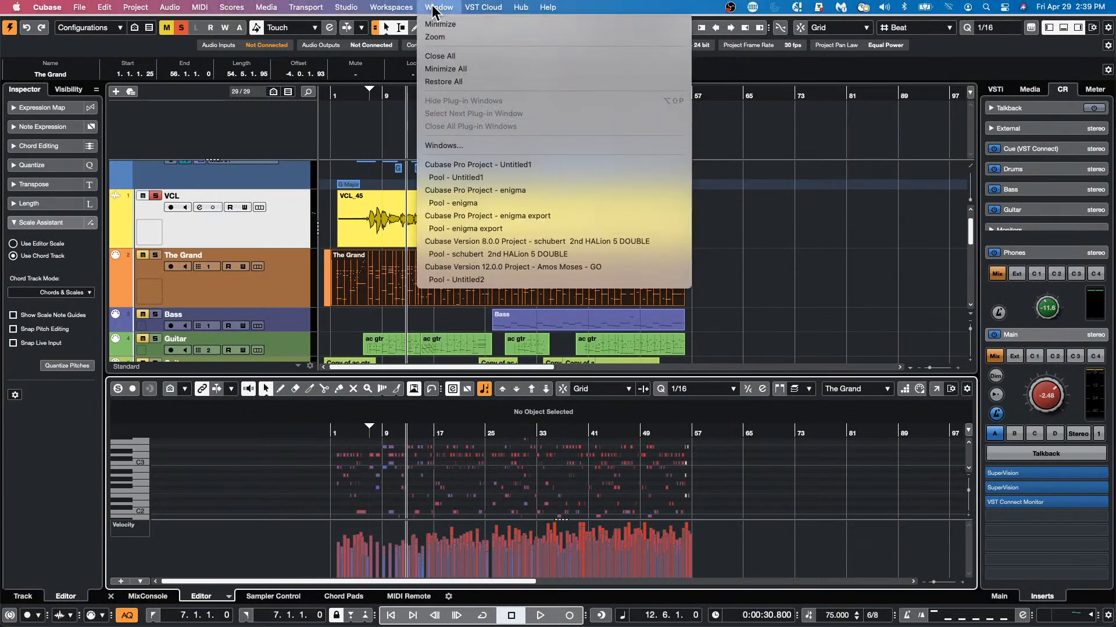
pyautogui.moveTo(405, 7)
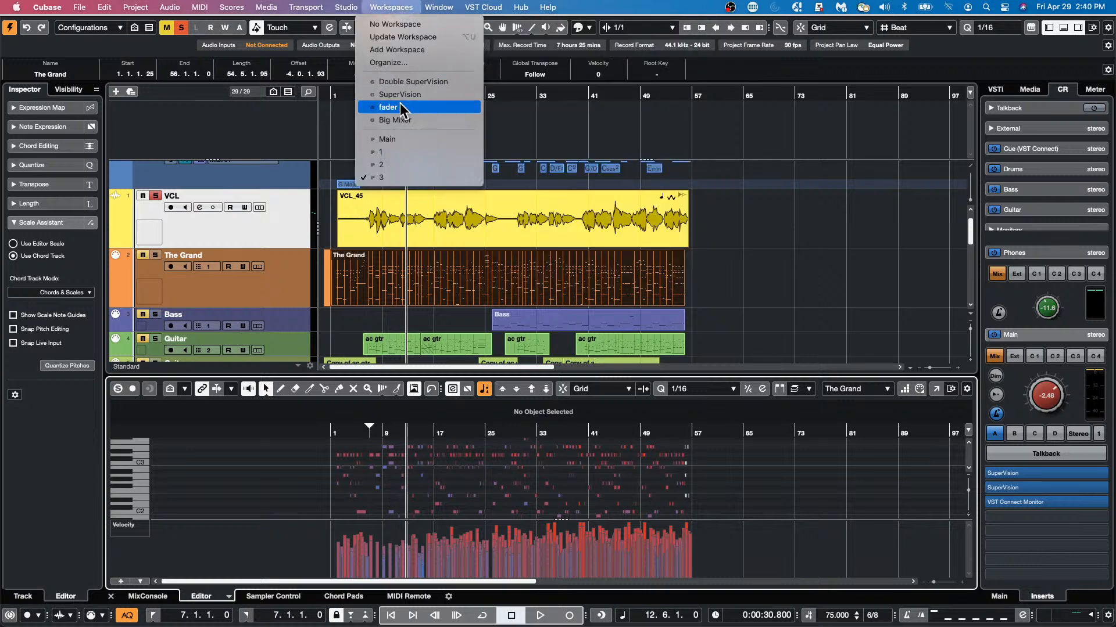
pyautogui.click(409, 153)
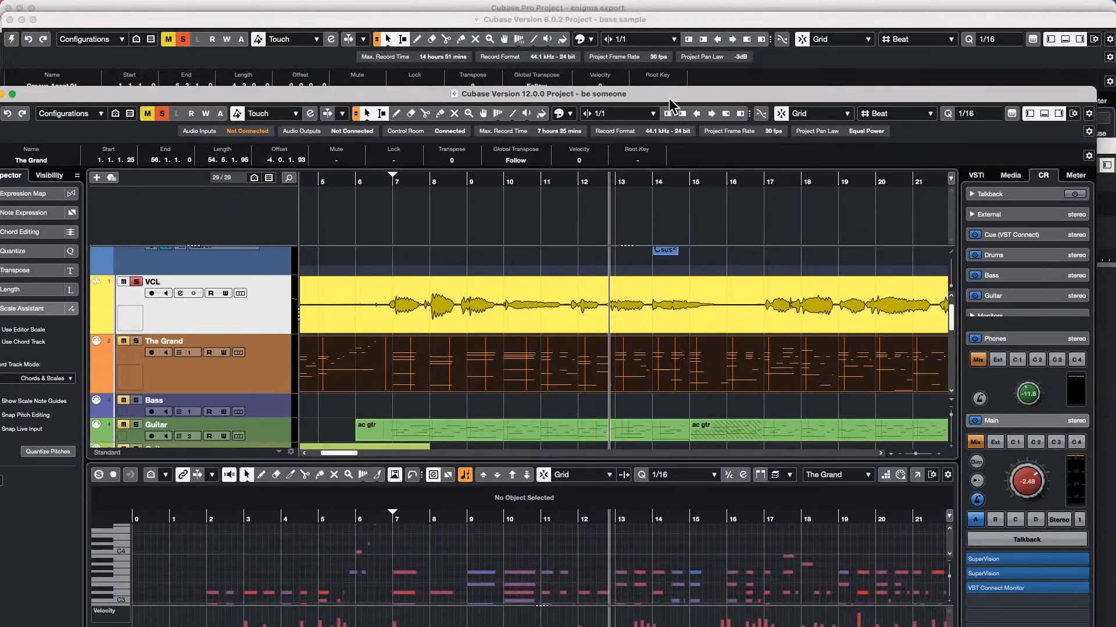
# Recall project workspace 3 to restore the layout with The Grand's Key Editor window
pyautogui.moveTo(528, 3)
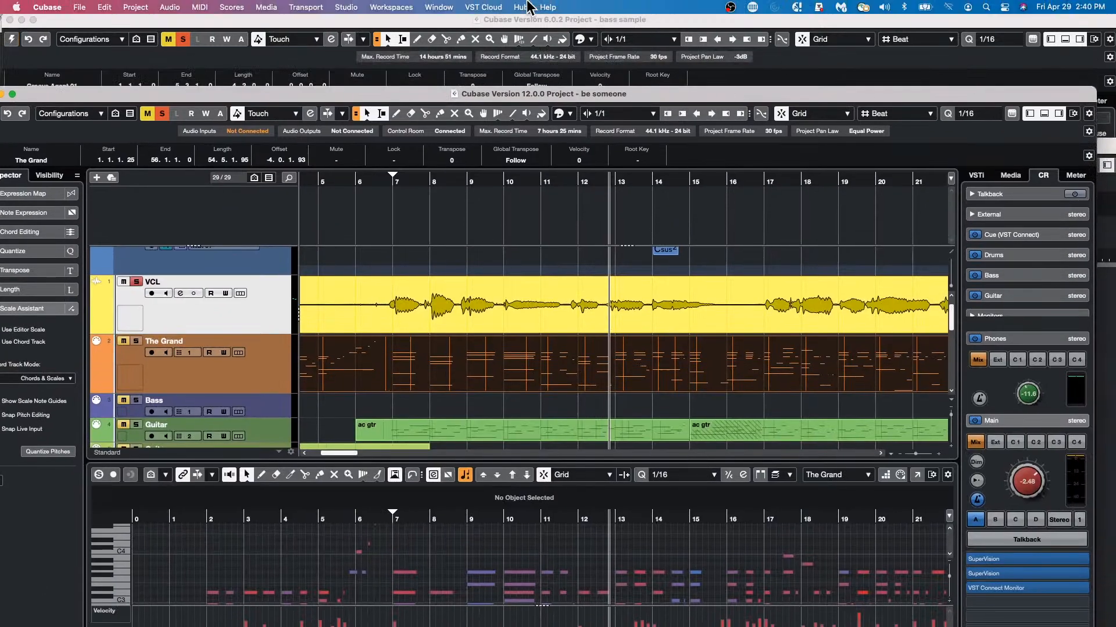
pyautogui.click(406, 6)
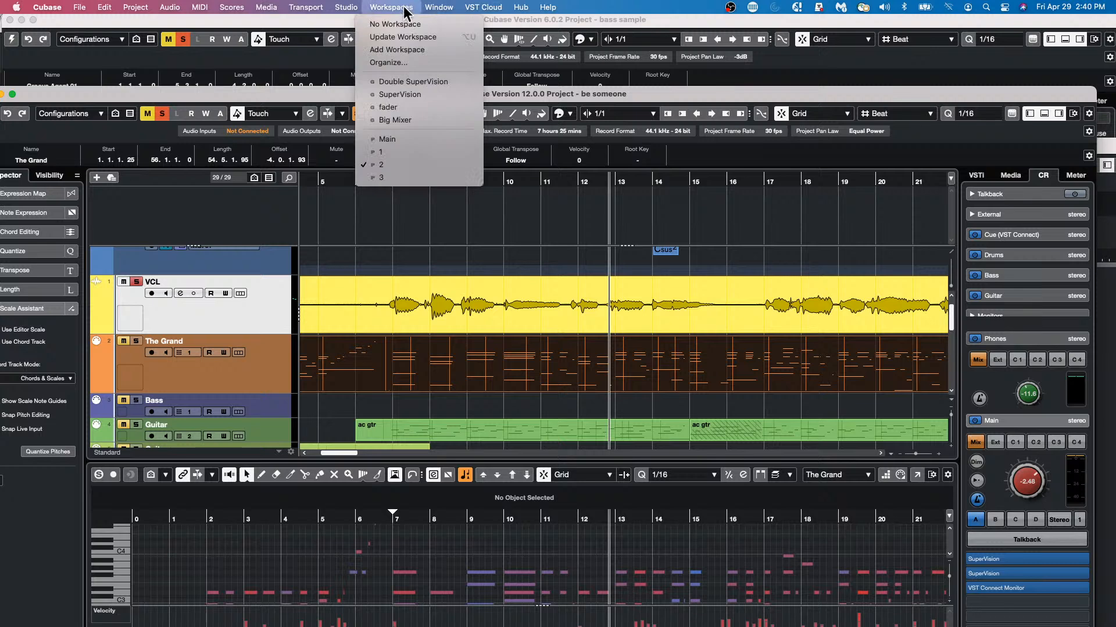
pyautogui.click(414, 178)
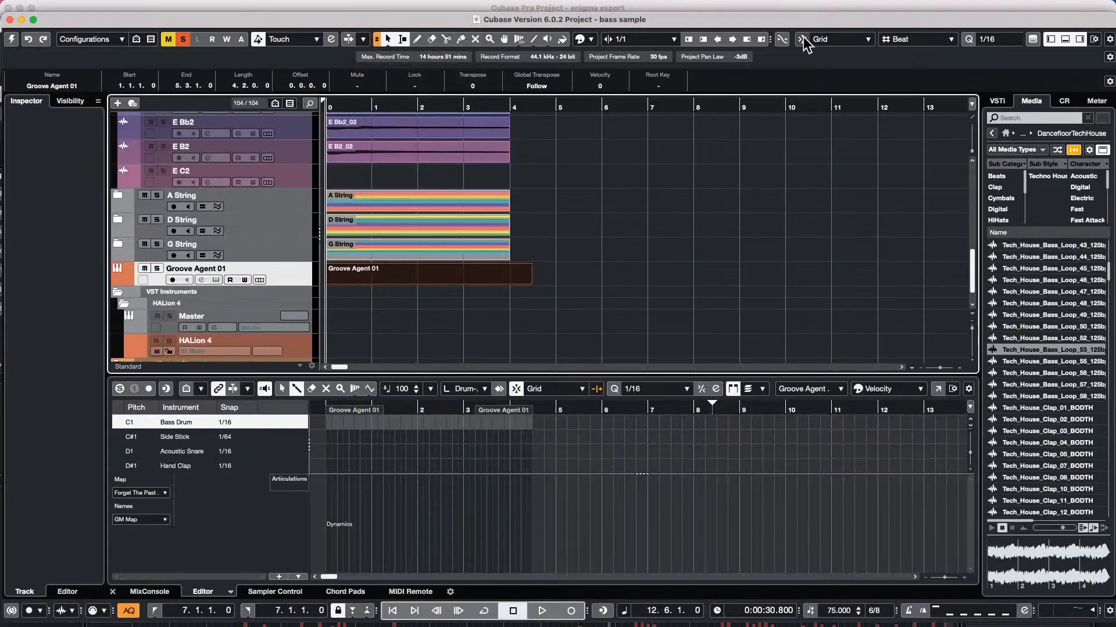
pyautogui.moveTo(430, 2)
pyautogui.click(376, 7)
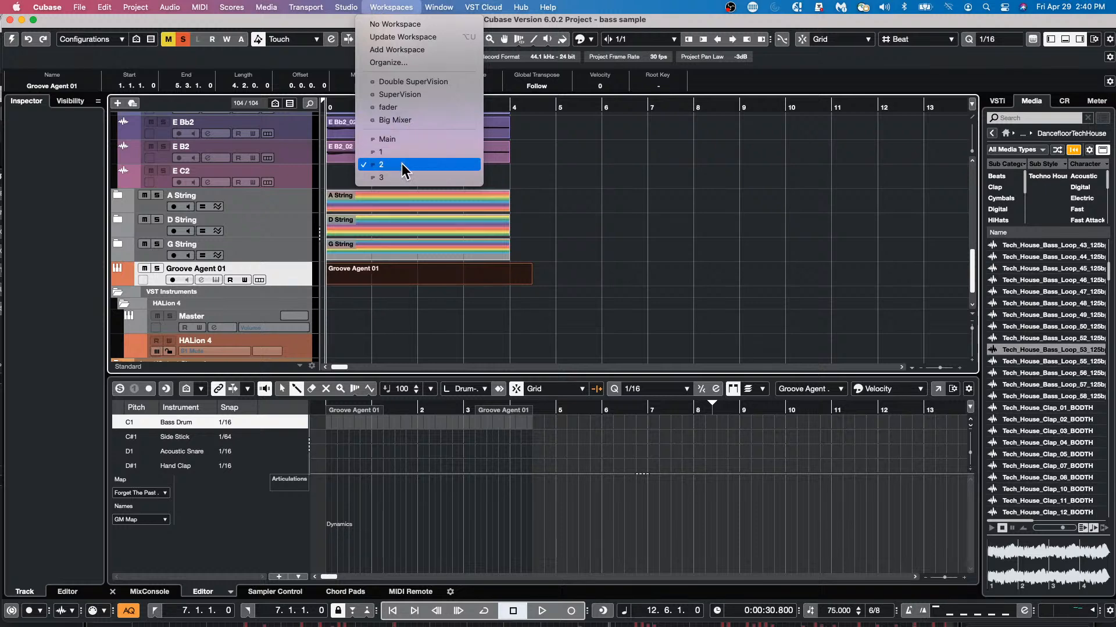
pyautogui.click(405, 177)
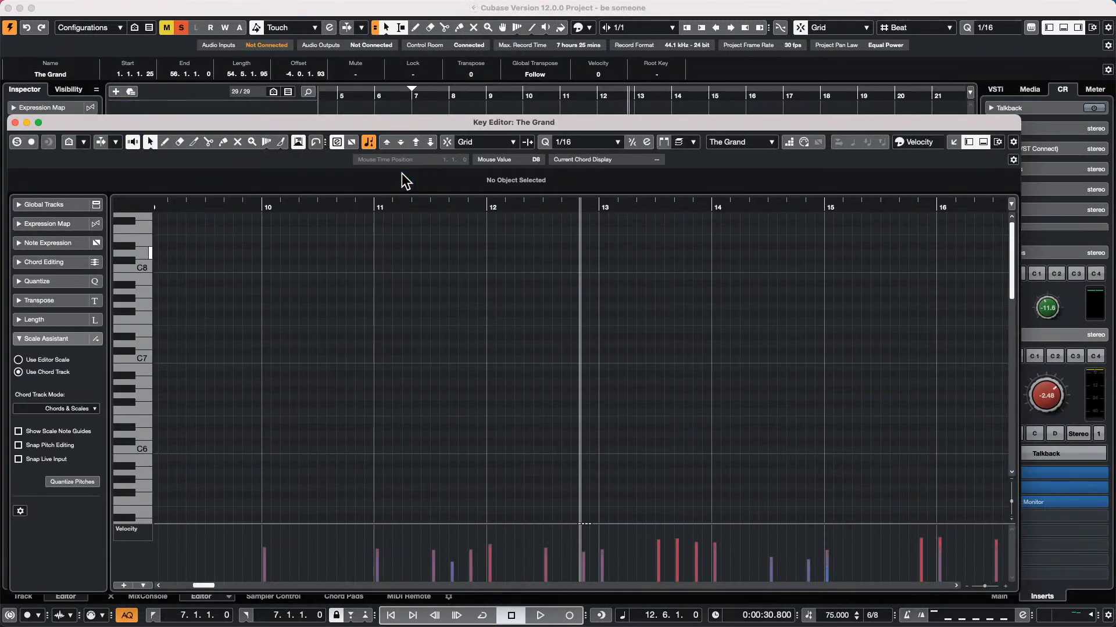
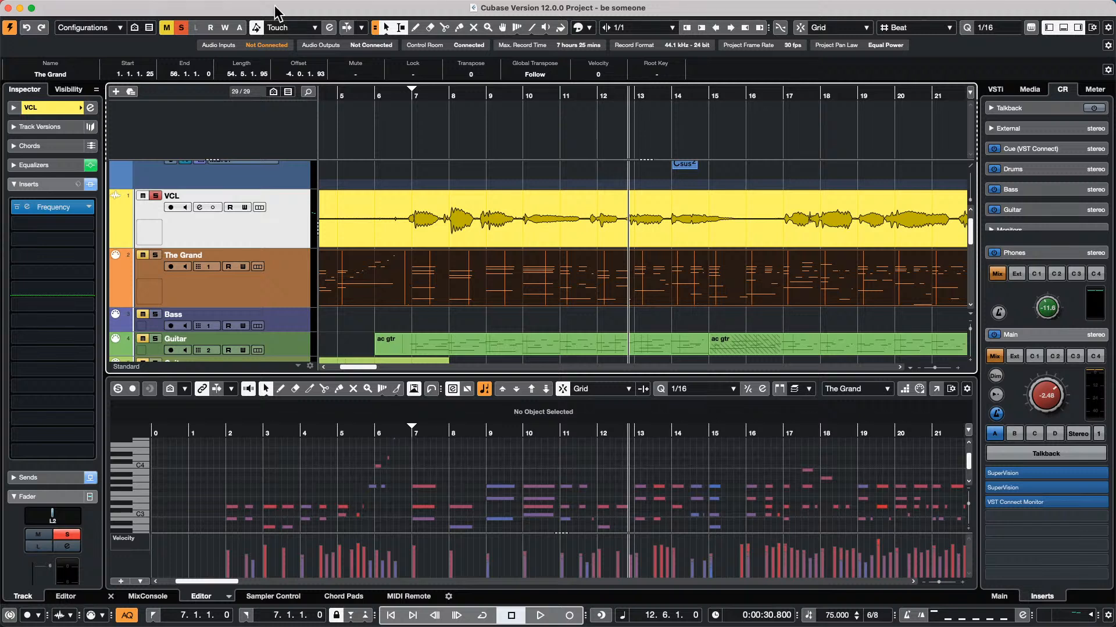
# Open the recent project Amos Moses - GO and expand its project window to fill the screen
pyautogui.click(80, 7)
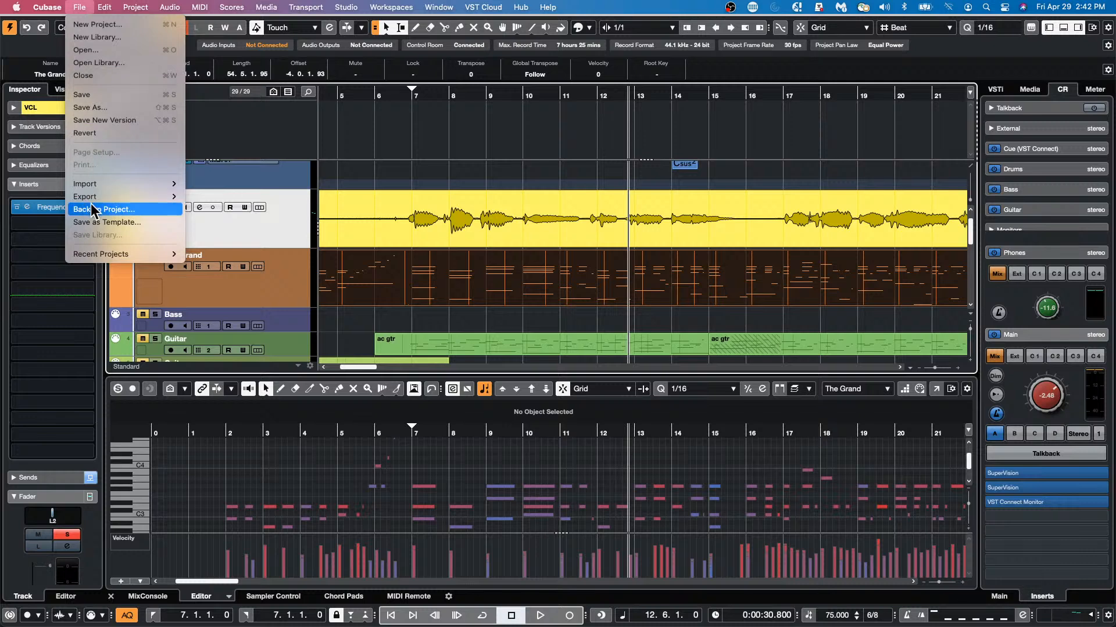
pyautogui.moveTo(107, 255)
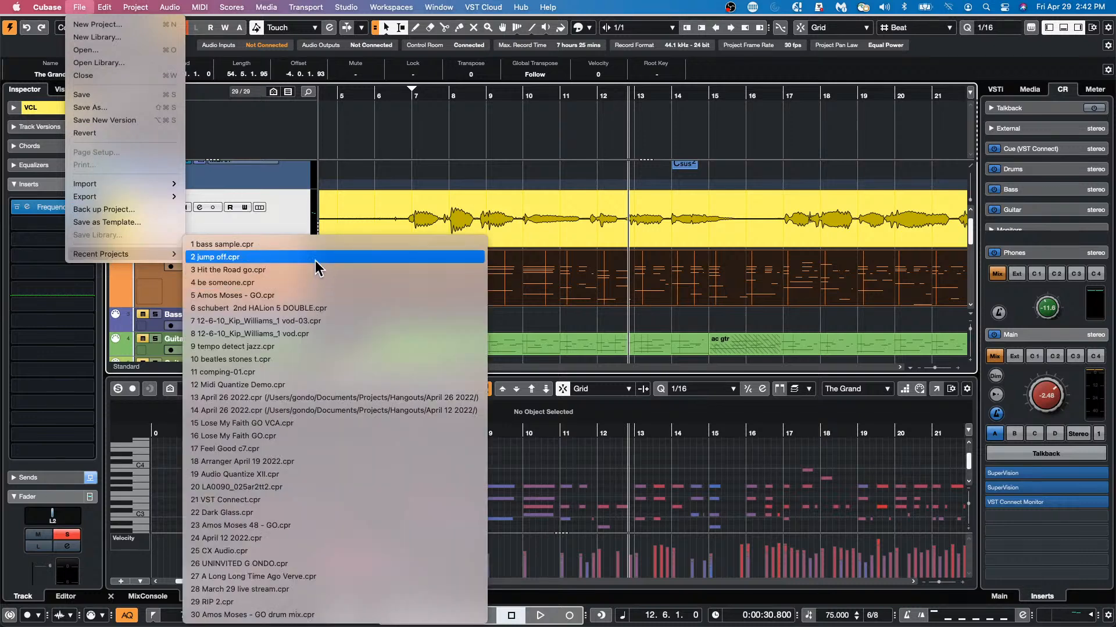
pyautogui.click(315, 293)
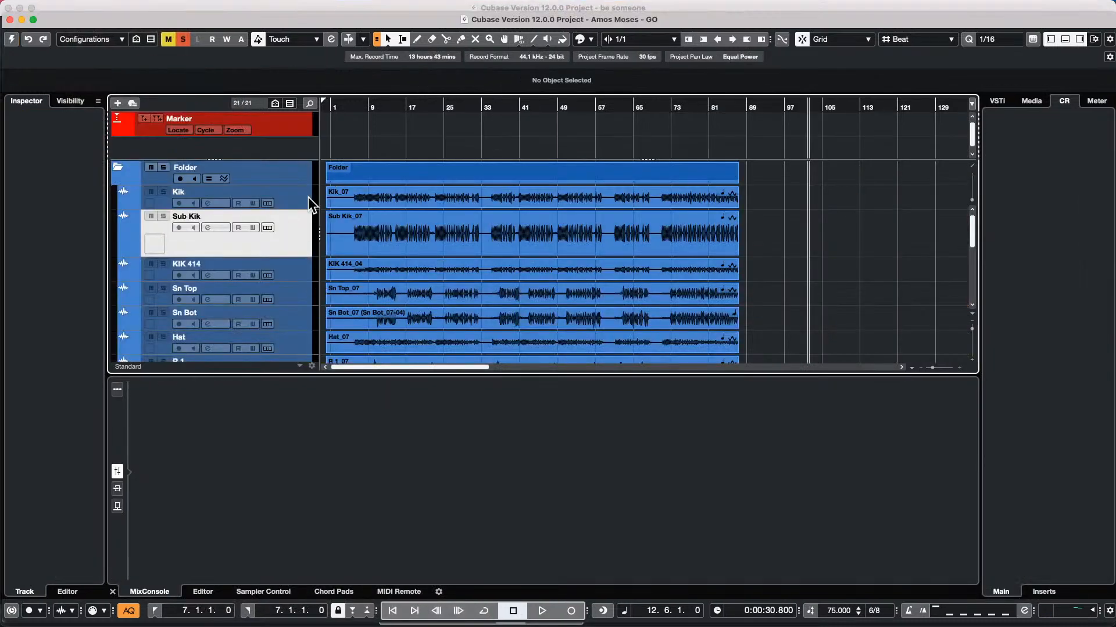
pyautogui.scroll(-5, 294, 200)
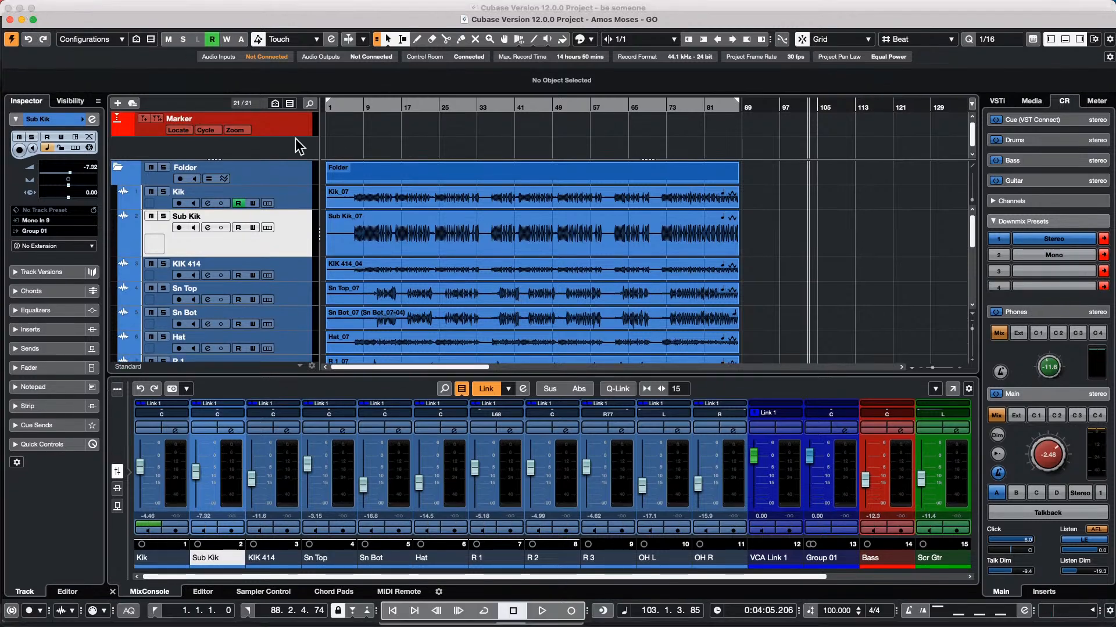
pyautogui.click(33, 21)
# Play the song from about bar 9 and audition the Kik and Sn Top tracks in solo
pyautogui.press('space')
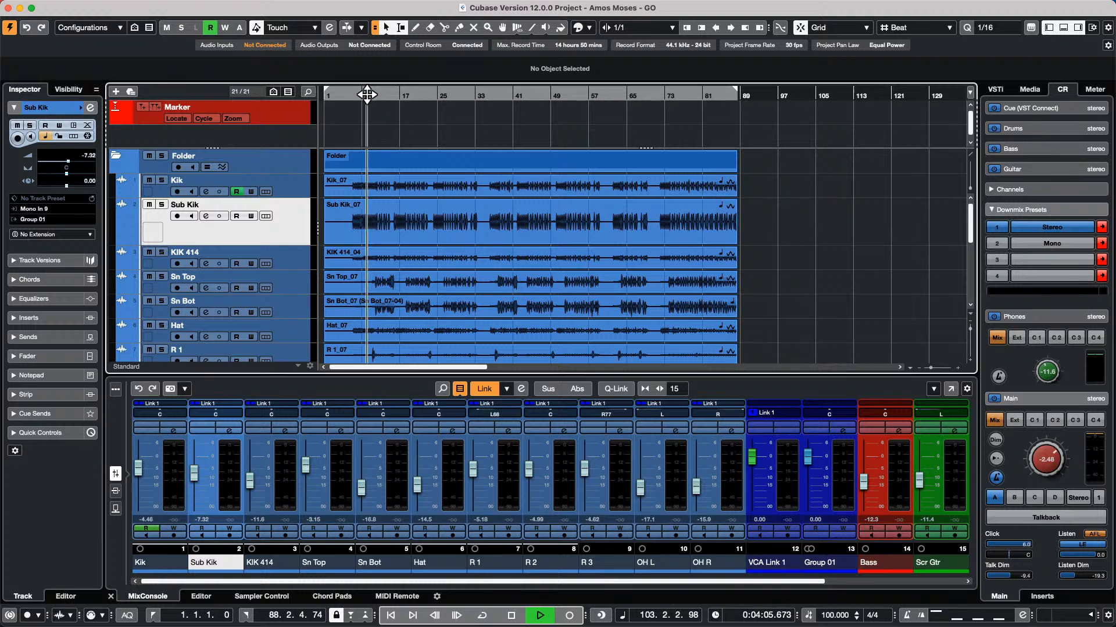
pyautogui.click(366, 94)
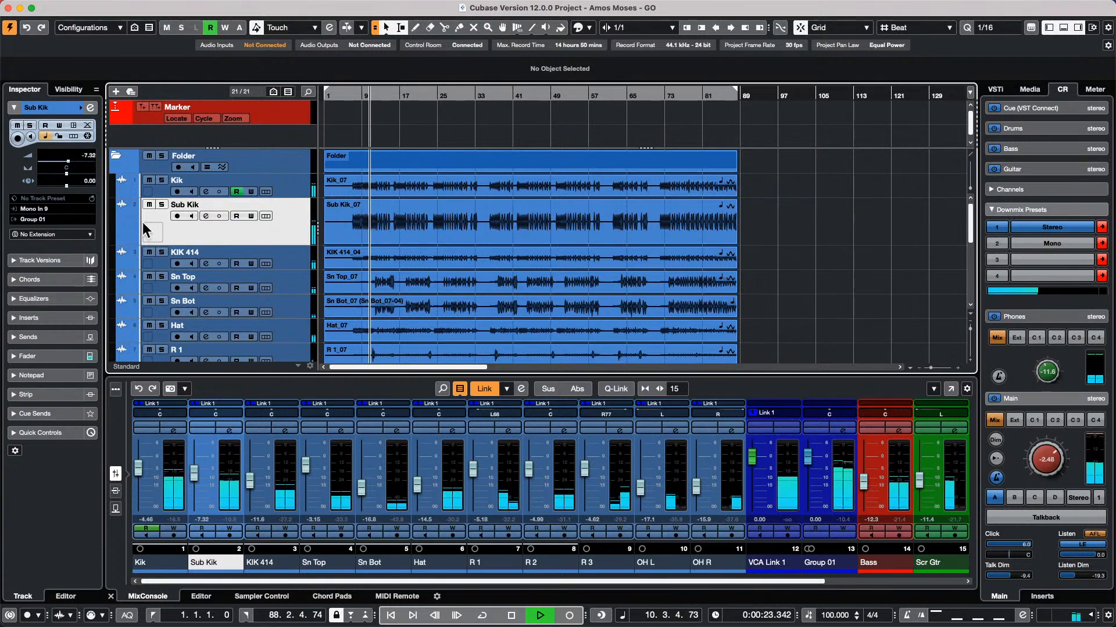
pyautogui.click(191, 192)
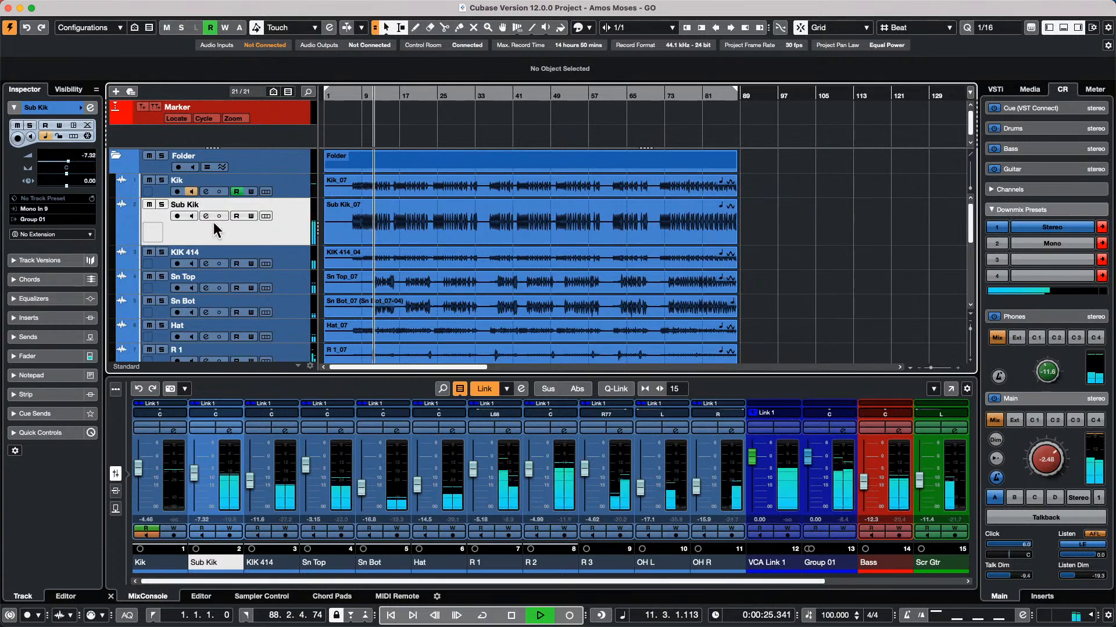
pyautogui.click(191, 192)
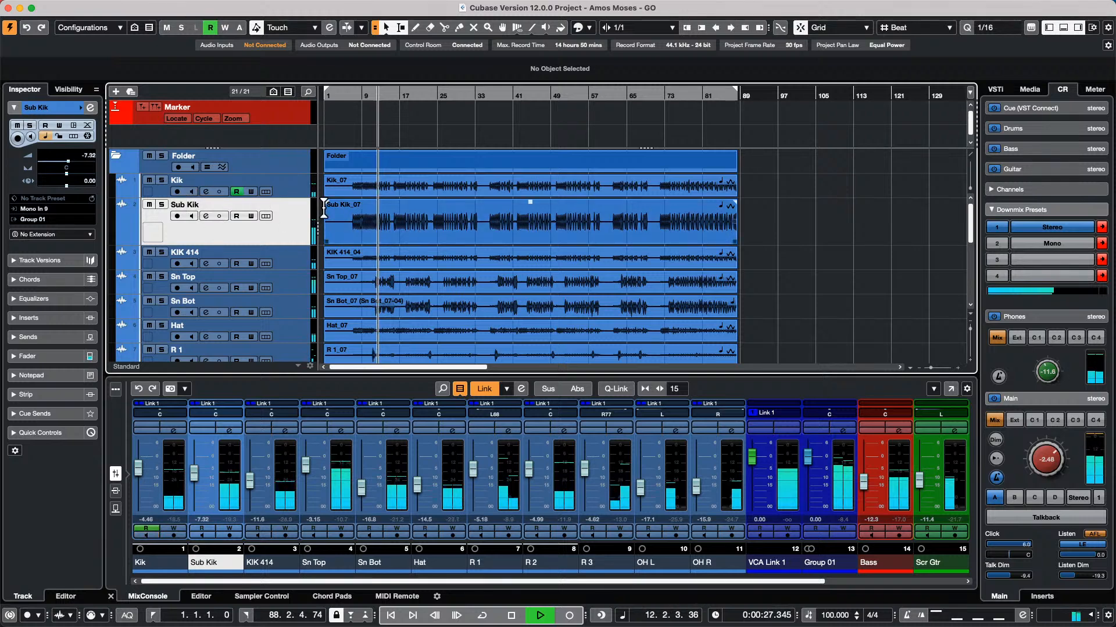
pyautogui.click(162, 180)
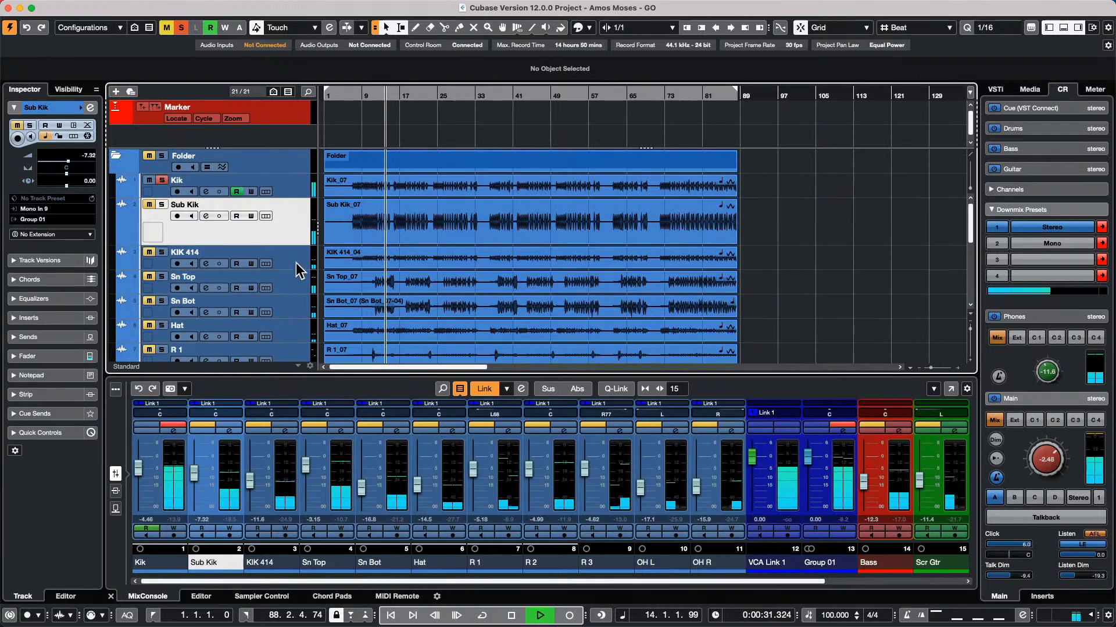
pyautogui.click(302, 283)
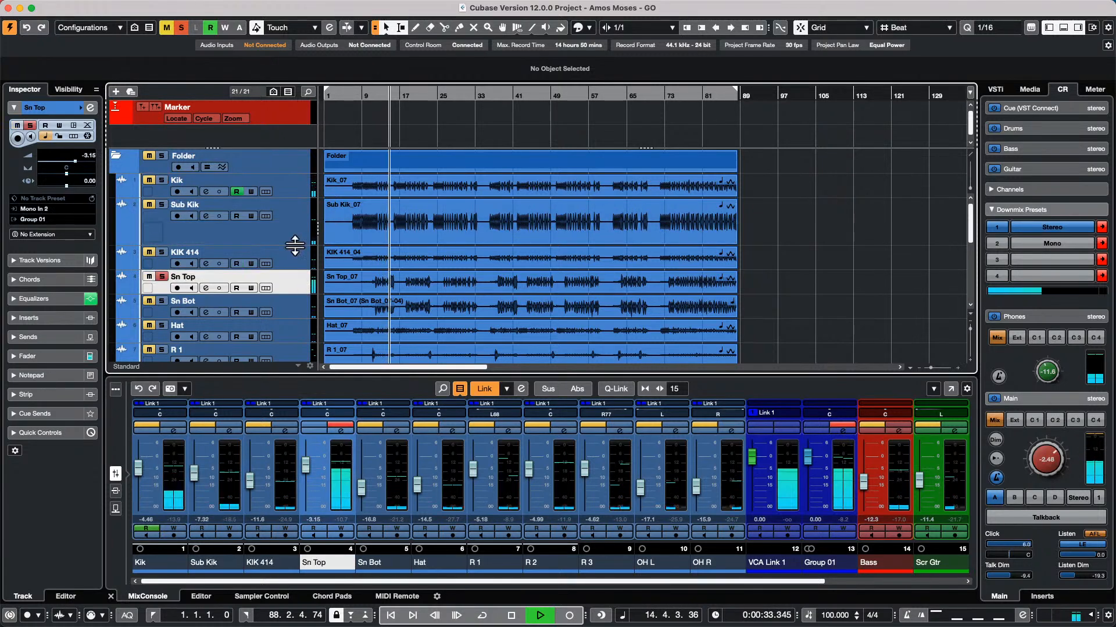
# Raise the VCA Link 1 level to 1.85 and turn off the solo on the Sn Top track
pyautogui.scroll(-10, 295, 245)
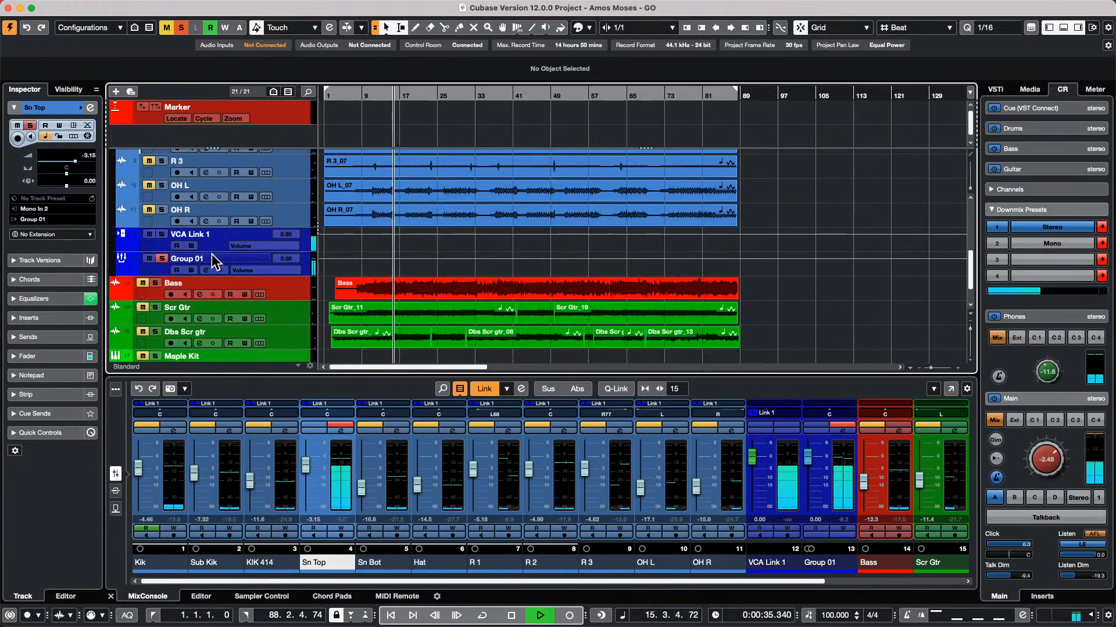
pyautogui.scroll(10, 231, 195)
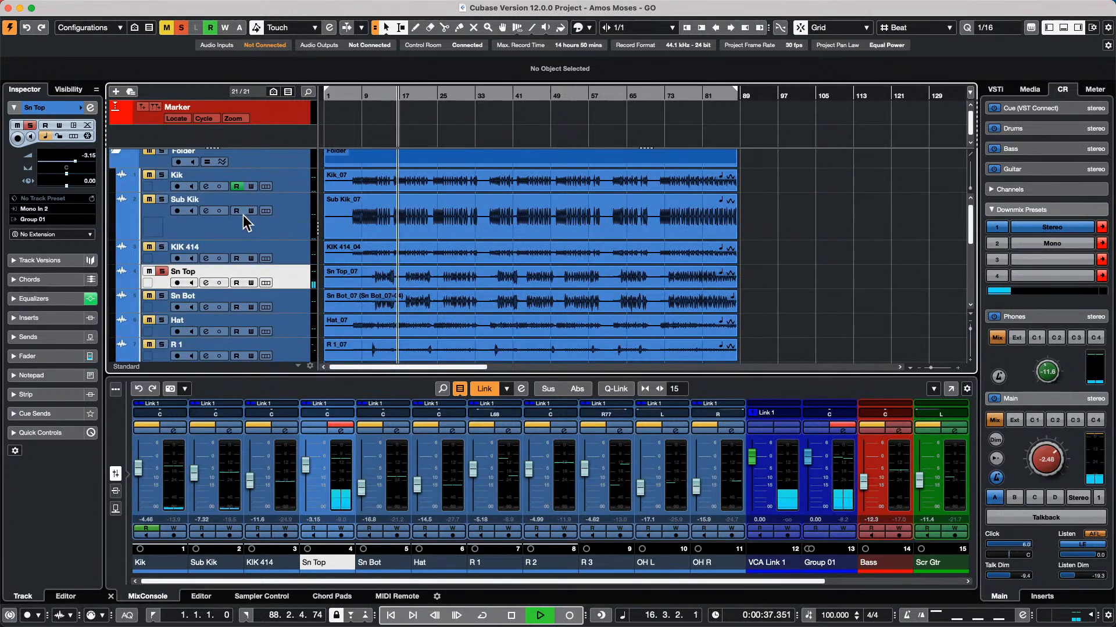
pyautogui.scroll(-9, 241, 228)
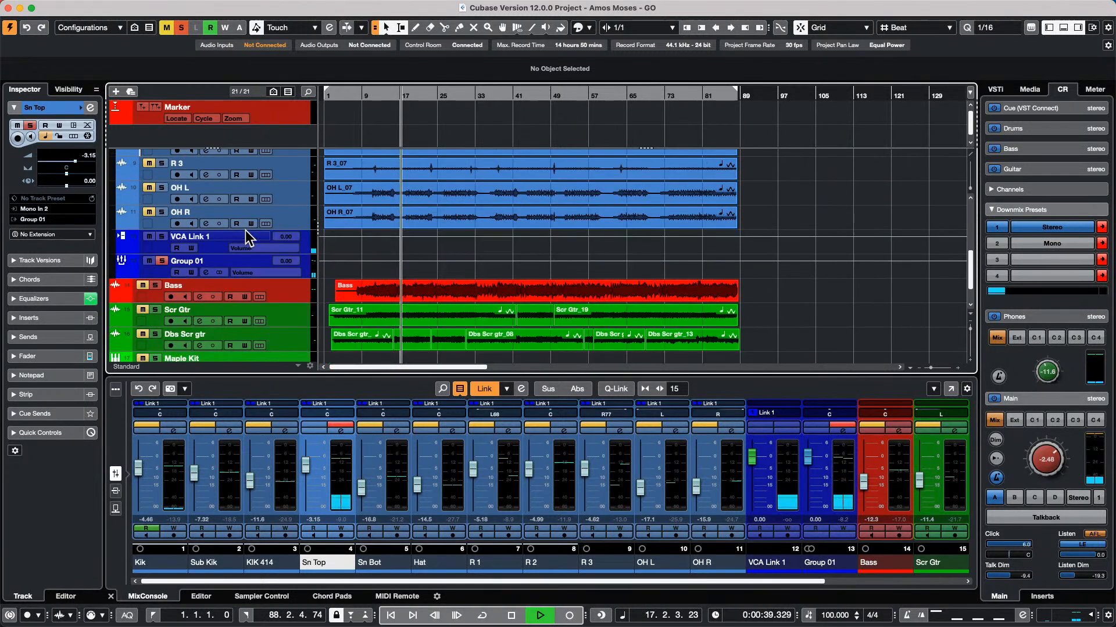
pyautogui.click(308, 272)
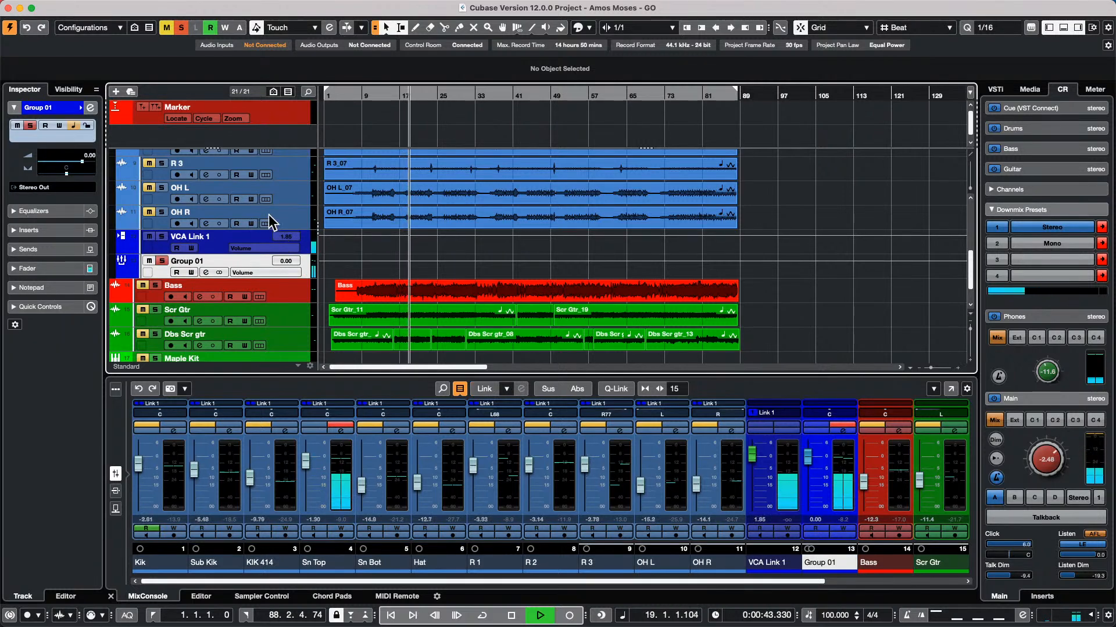
pyautogui.scroll(6, 268, 218)
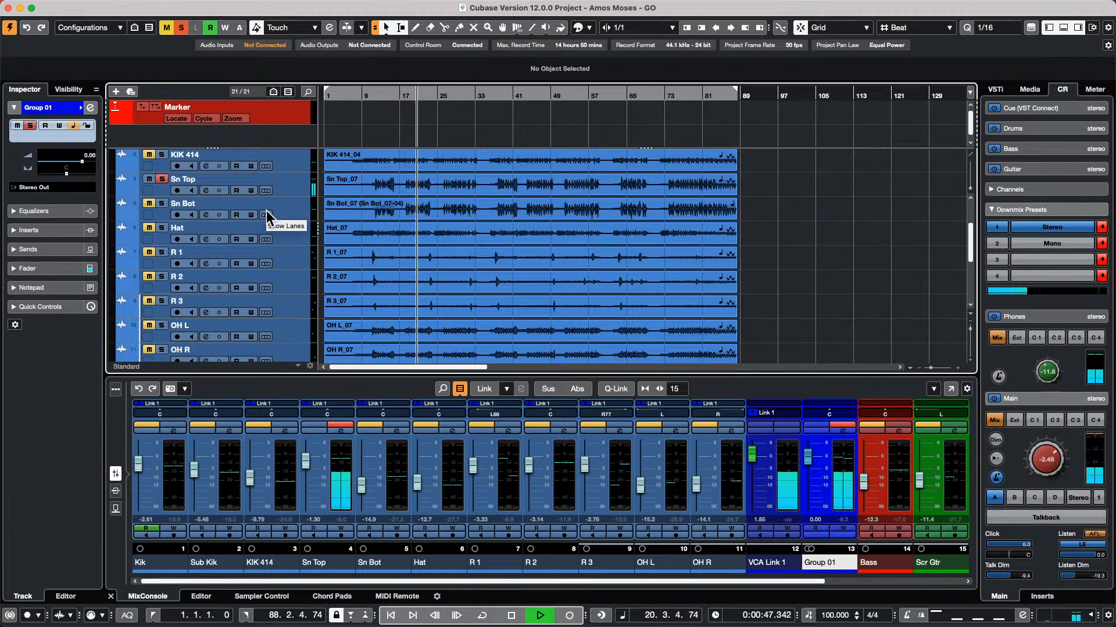
pyautogui.click(163, 181)
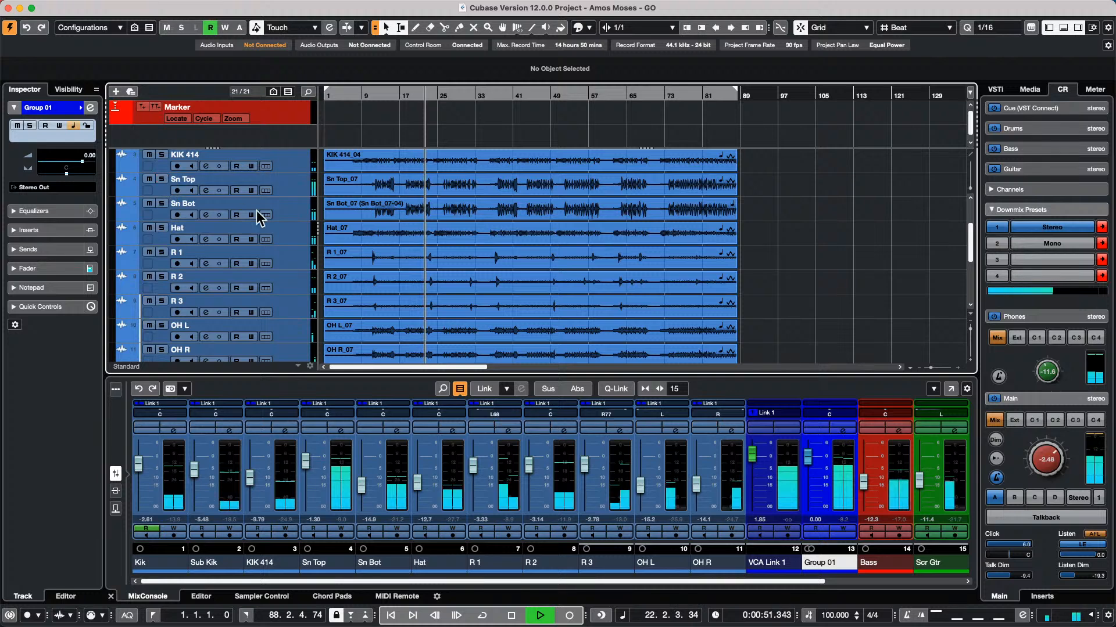
# Solo the KIK 414 track during playback and switch the solo to the Sn Bot track
pyautogui.scroll(-3, 279, 232)
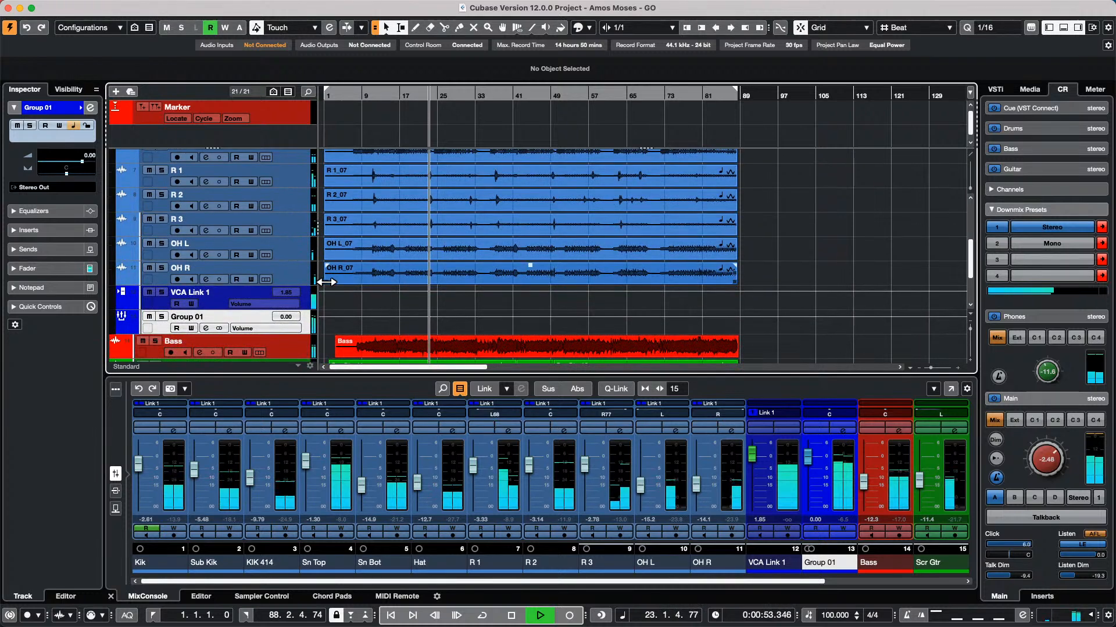
pyautogui.click(303, 298)
pyautogui.scroll(5, 273, 215)
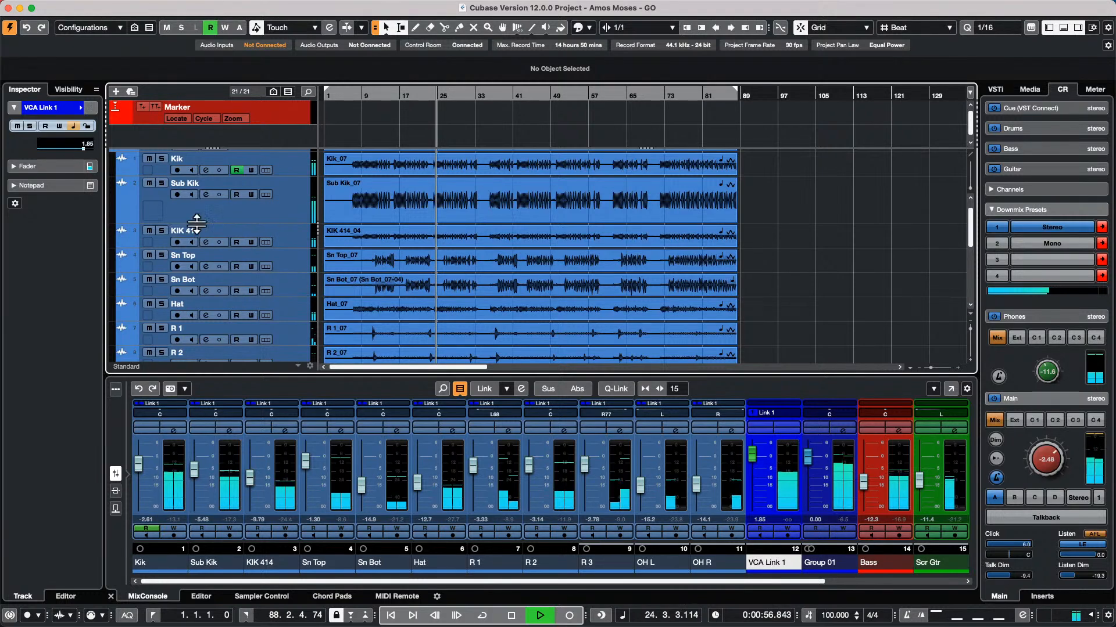
pyautogui.click(302, 235)
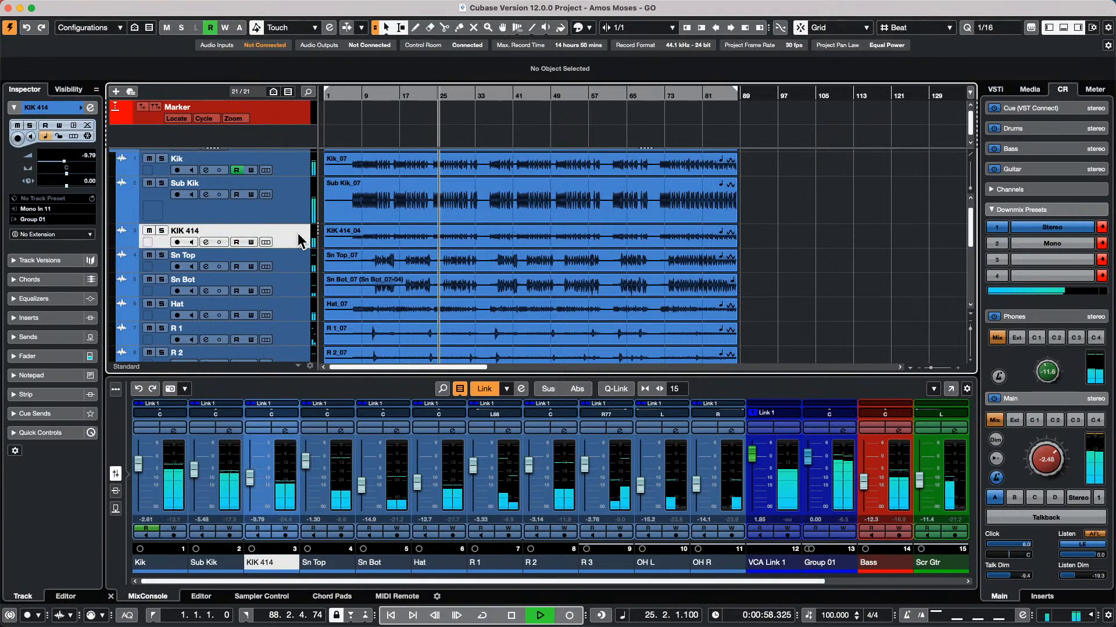
pyautogui.click(162, 231)
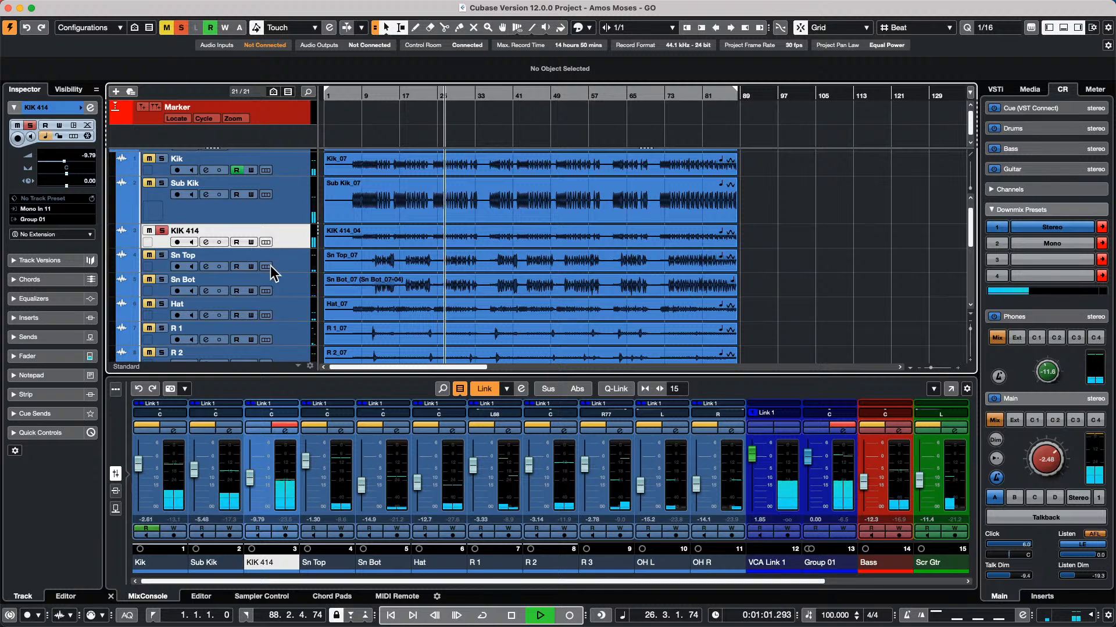
pyautogui.click(294, 285)
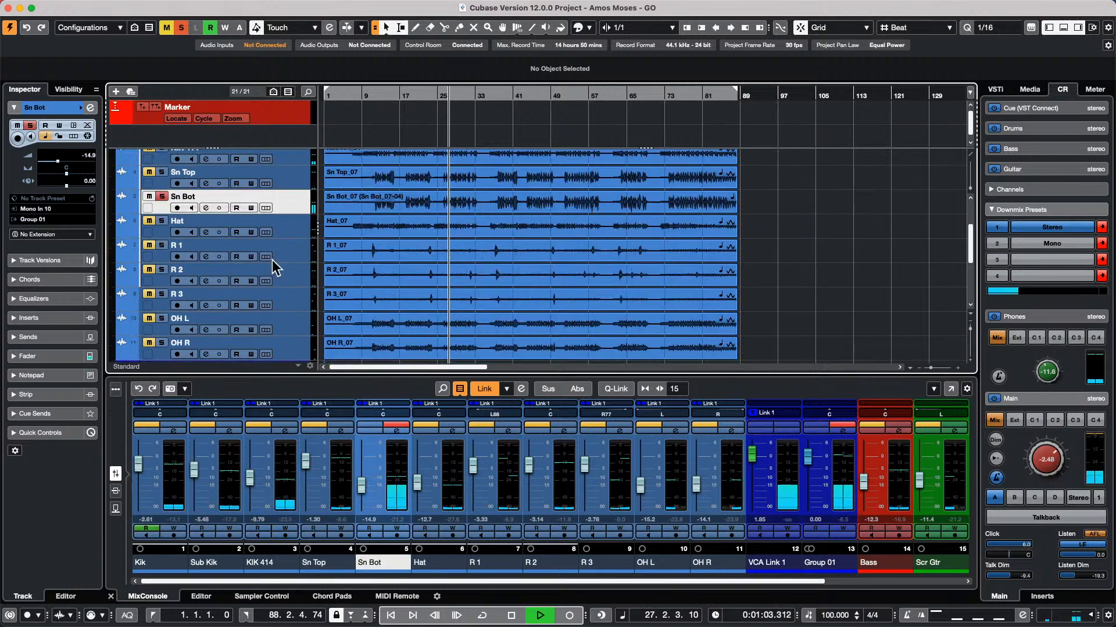
# Solo all linked drum tracks through VCA Link 1, listen with that track selected and stop playback
pyautogui.scroll(-5, 272, 260)
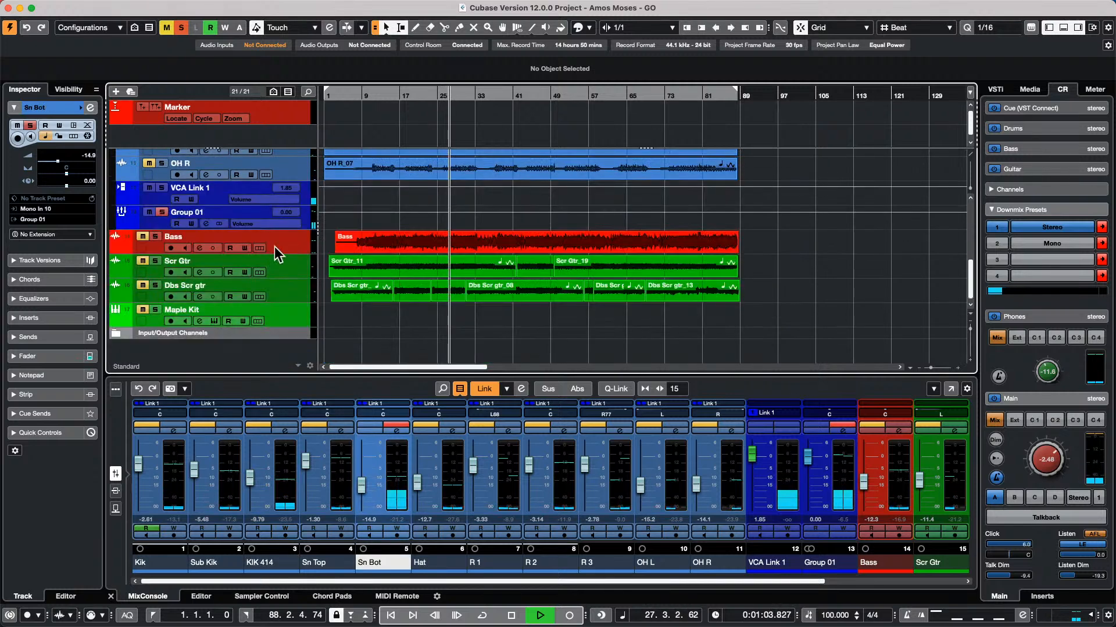
pyautogui.click(162, 189)
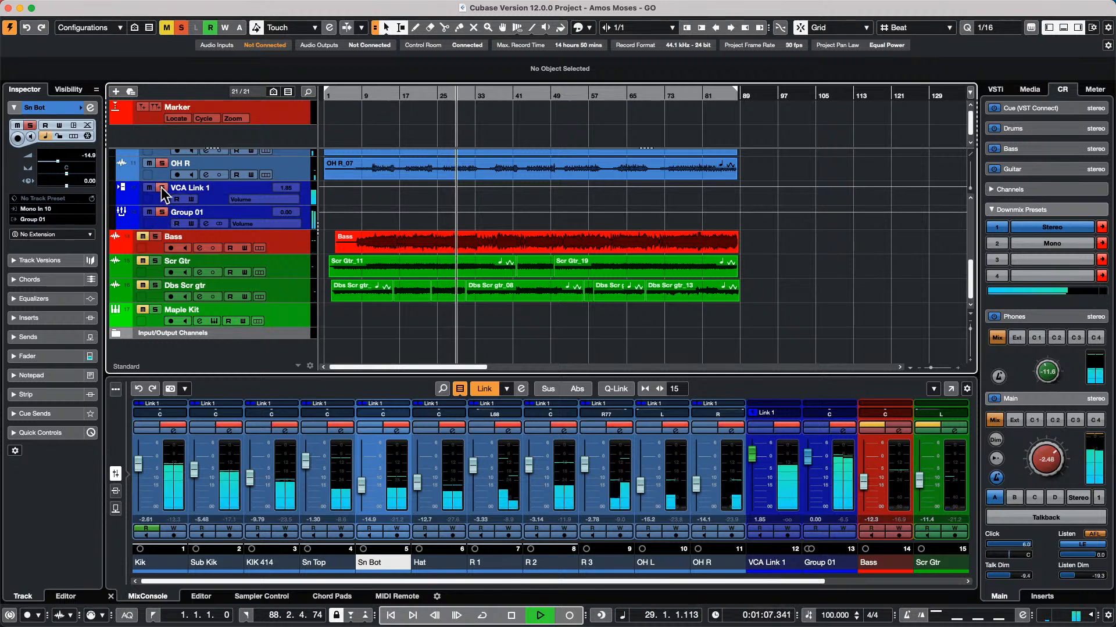
pyautogui.scroll(4, 239, 172)
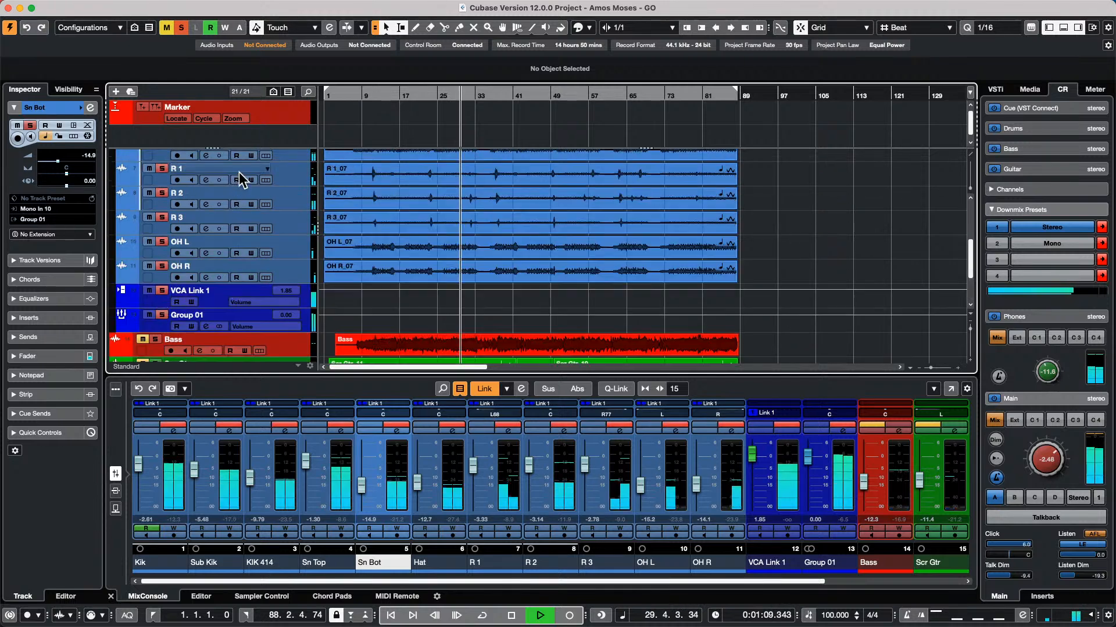
pyautogui.scroll(-3, 242, 175)
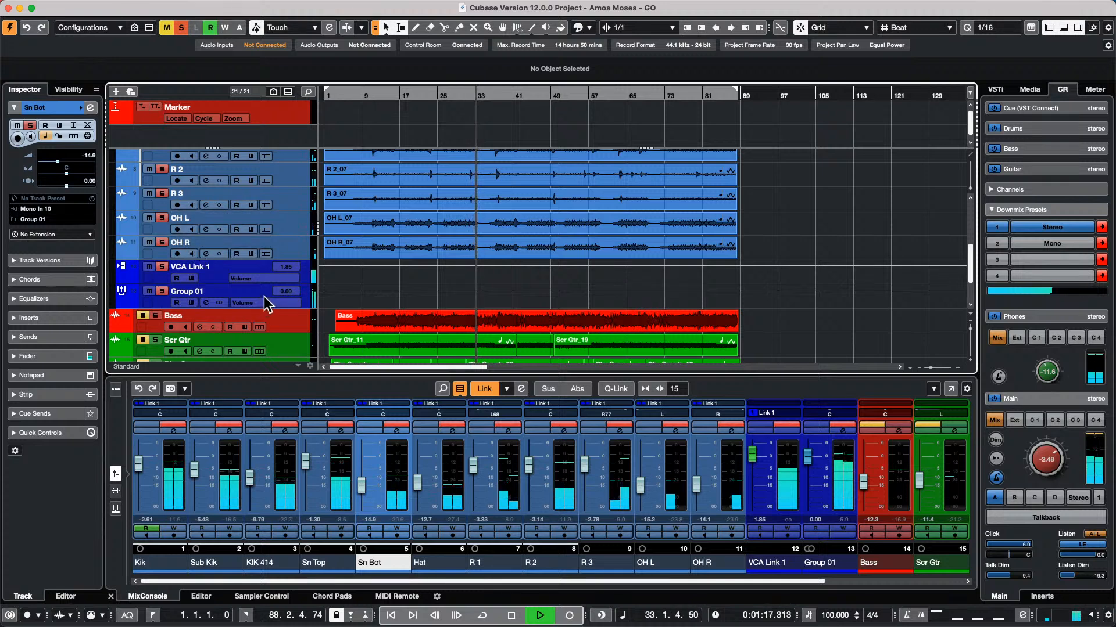
pyautogui.click(146, 277)
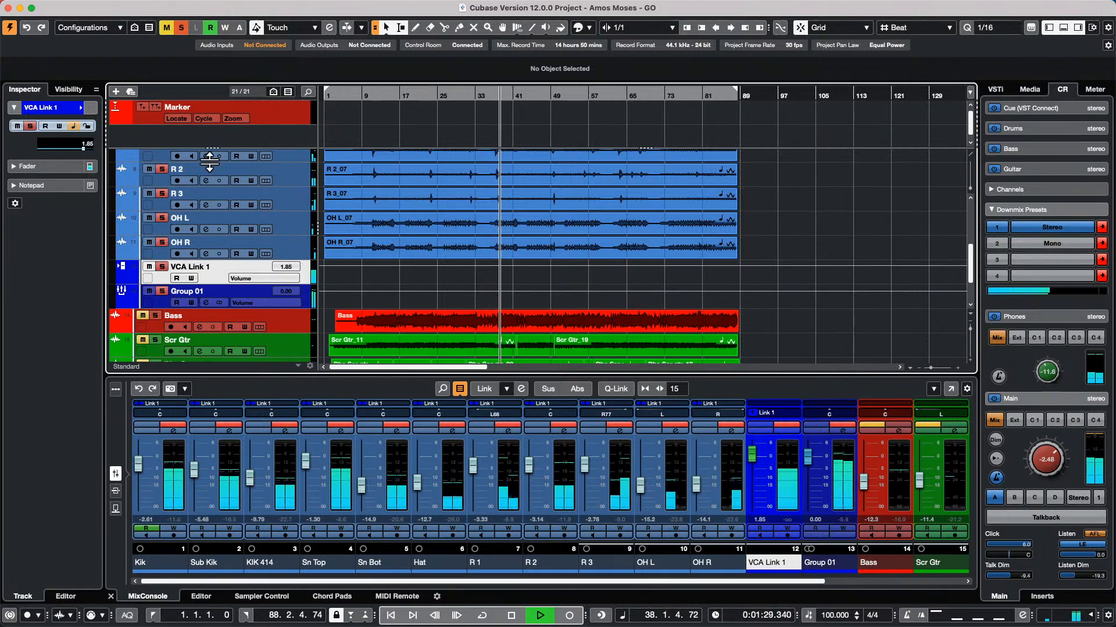
pyautogui.press('space')
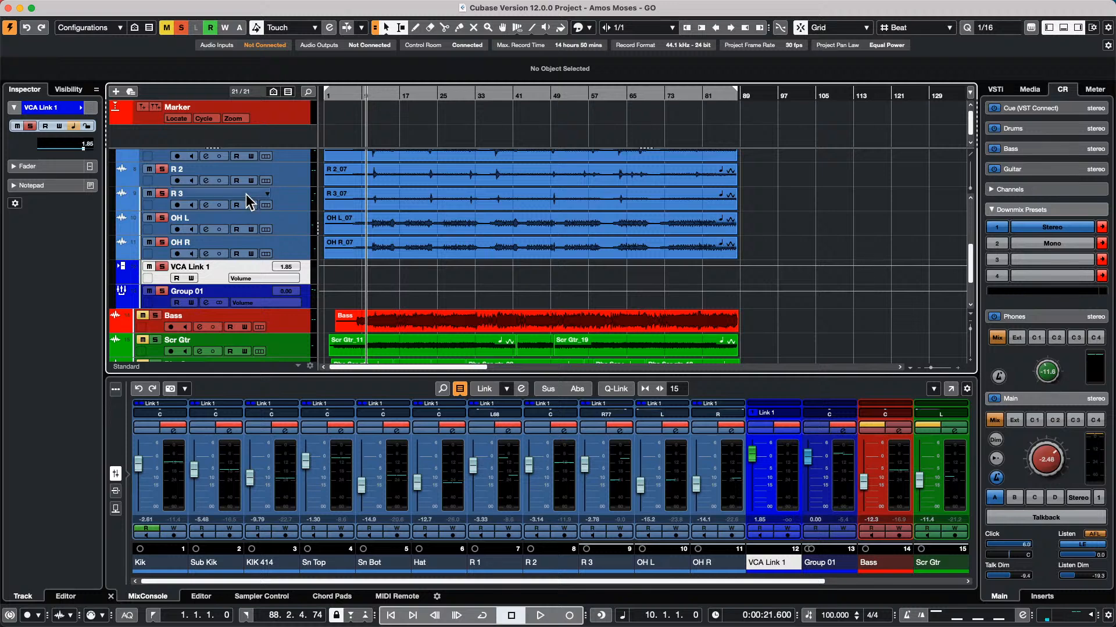
# Switch back to the recent project be someone
pyautogui.scroll(5, 246, 195)
pyautogui.click(79, 7)
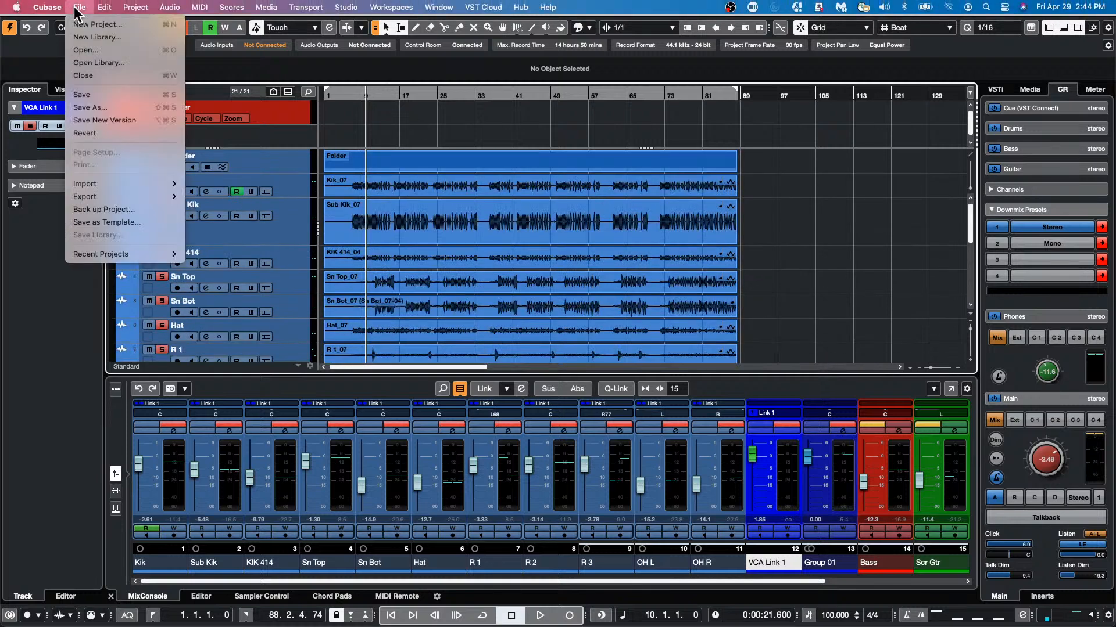
pyautogui.moveTo(139, 251)
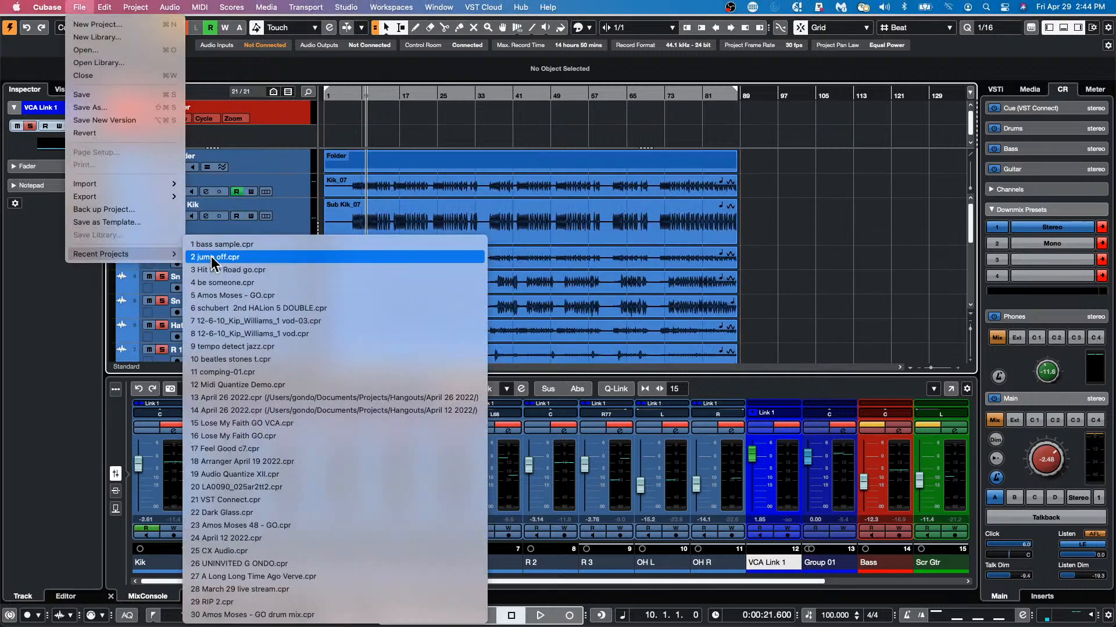
pyautogui.click(263, 282)
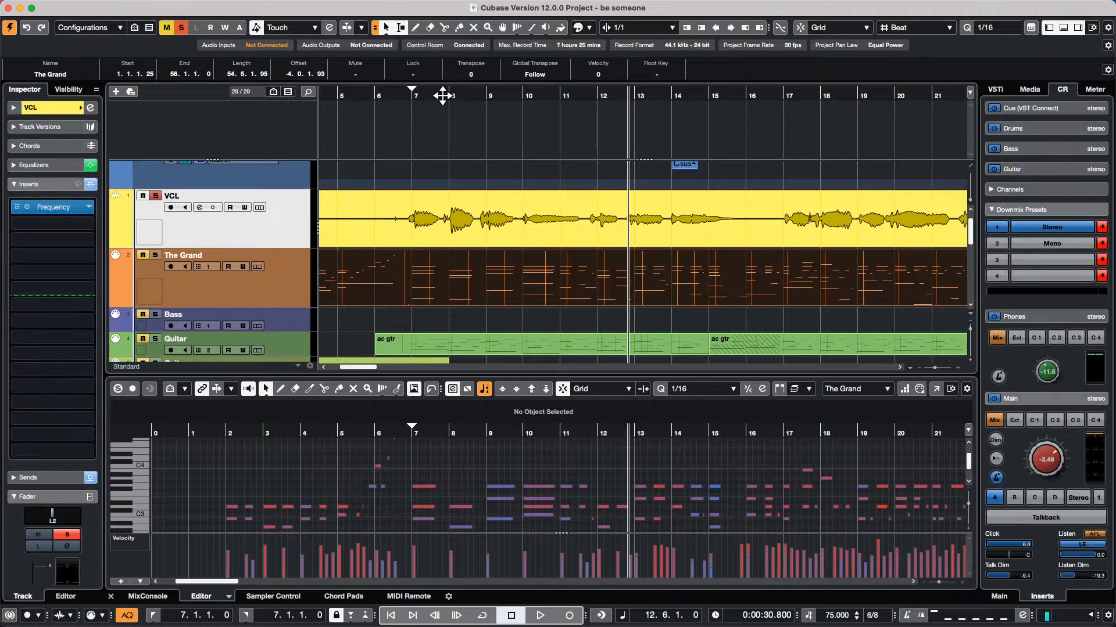
# Select the two Guitar tracks and view the track commands available for them, including Move Selected Tracks to New Folder
pyautogui.moveTo(442, 95); pyautogui.dragTo(444, 51)
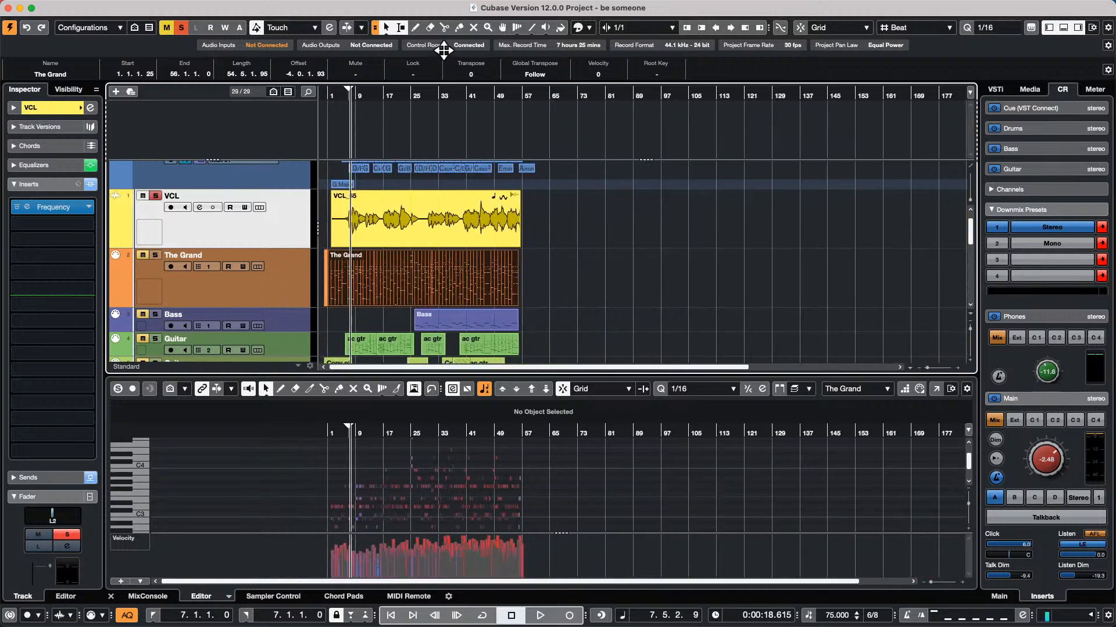
pyautogui.scroll(-1, 563, 254)
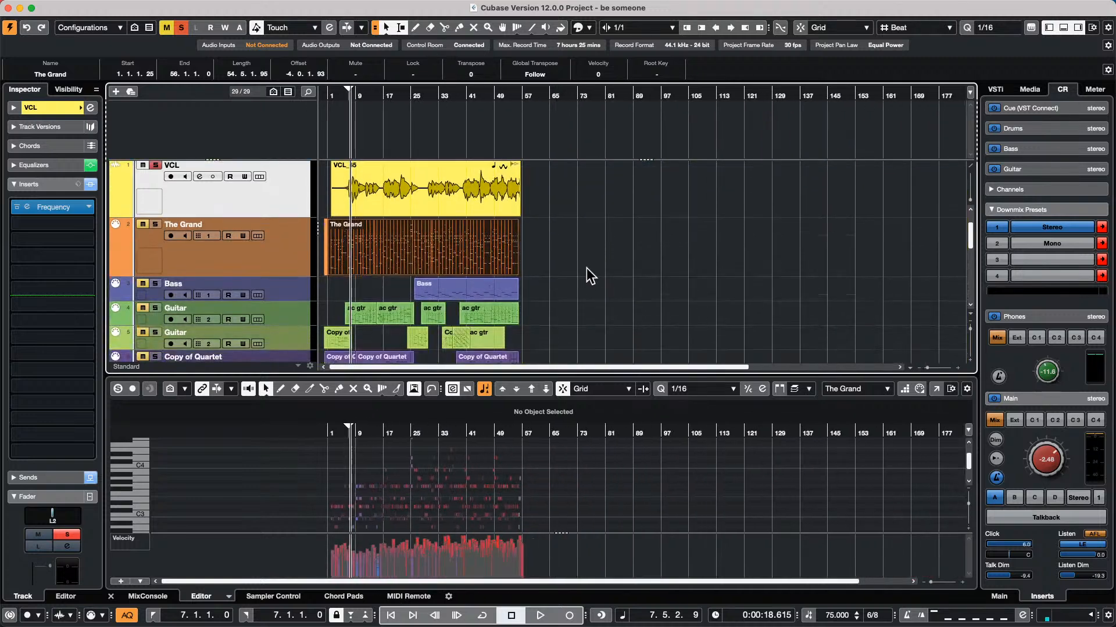
pyautogui.click(284, 311)
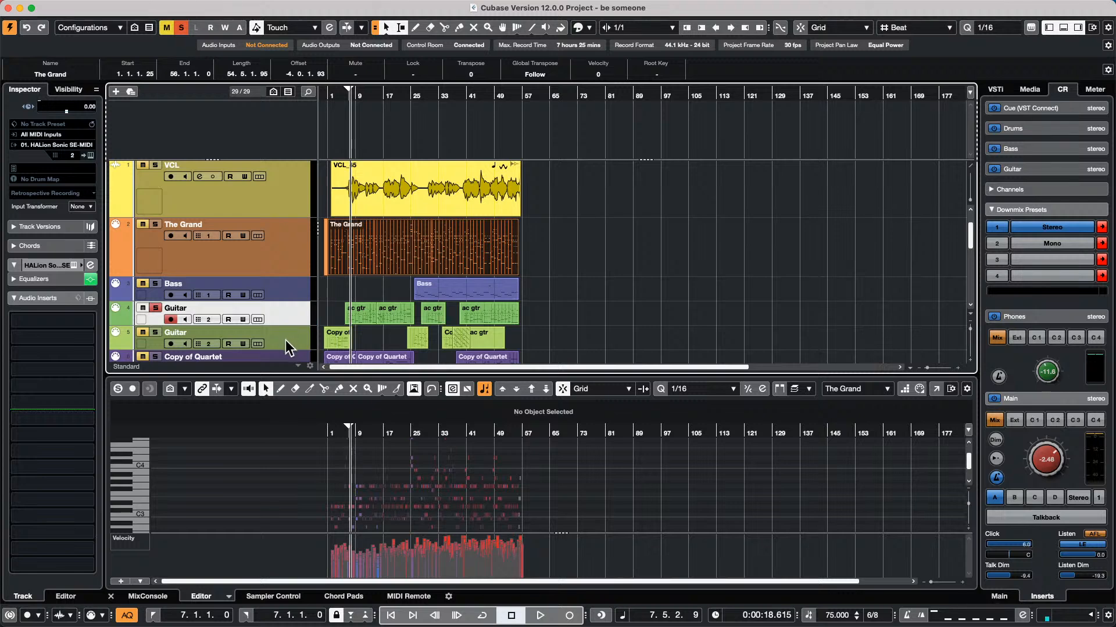
pyautogui.keyDown('shift'); pyautogui.click(285, 340); pyautogui.keyUp('shift')
pyautogui.rightClick(285, 313)
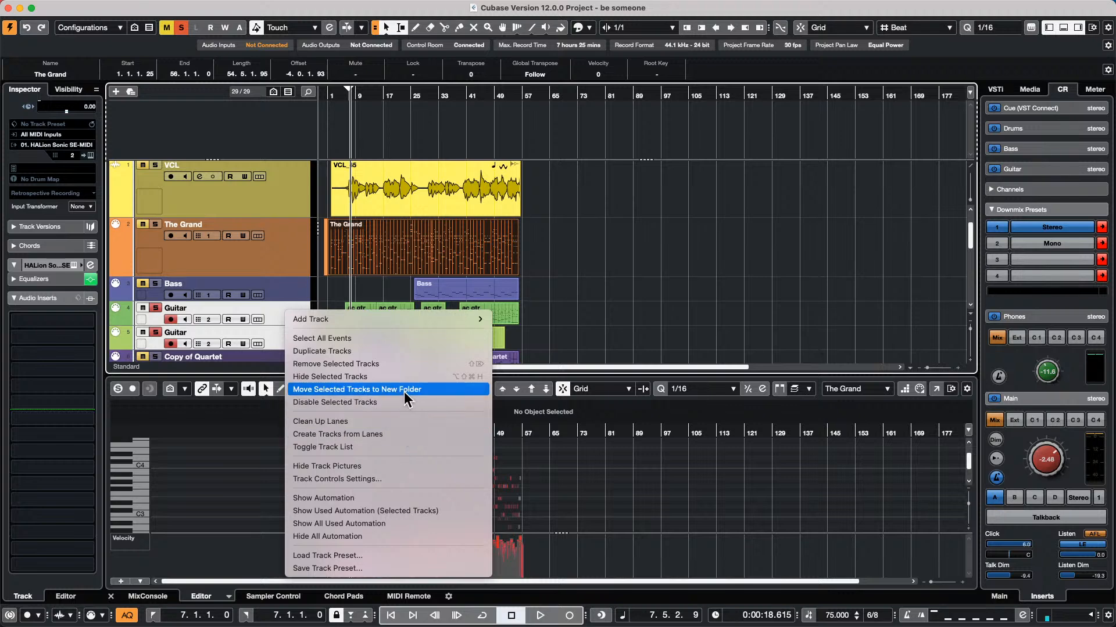
pyautogui.click(575, 315)
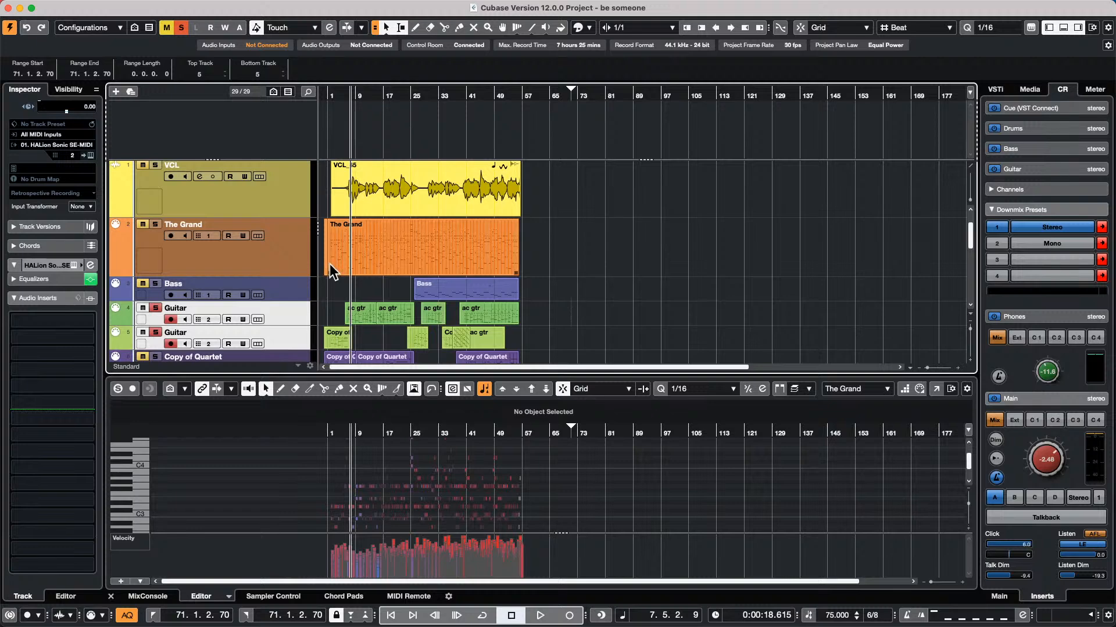
# Look through the track, Audio and Edit commands, including Select, Functions and Freeze/Unfreeze, for options that apply to the selected Guitar tracks
pyautogui.scroll(-5, 268, 288)
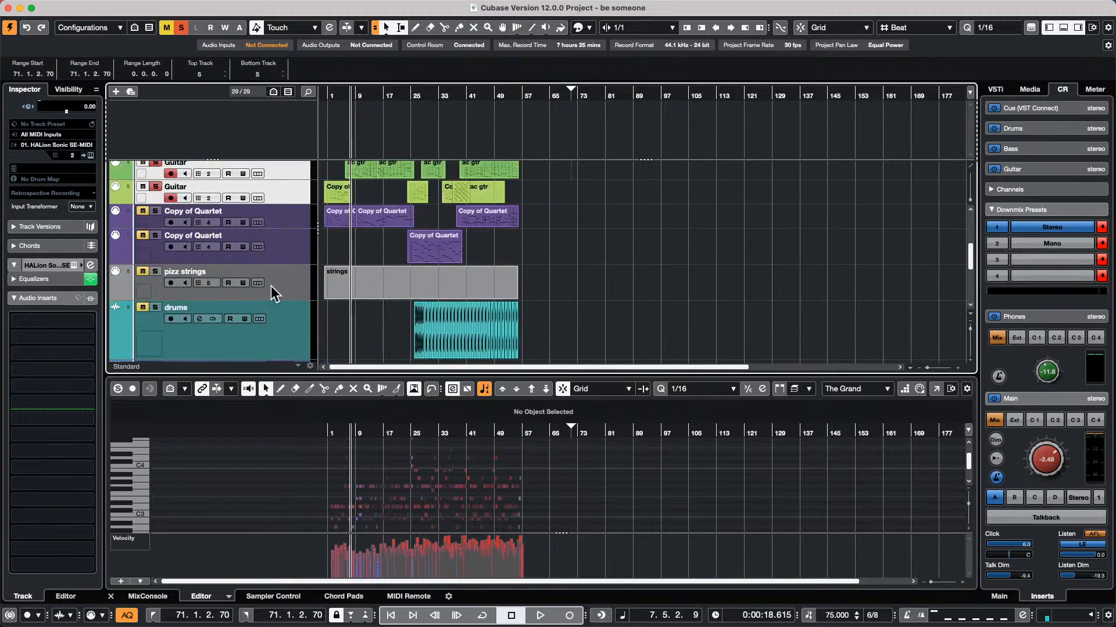
pyautogui.rightClick(280, 194)
pyautogui.moveTo(281, 198)
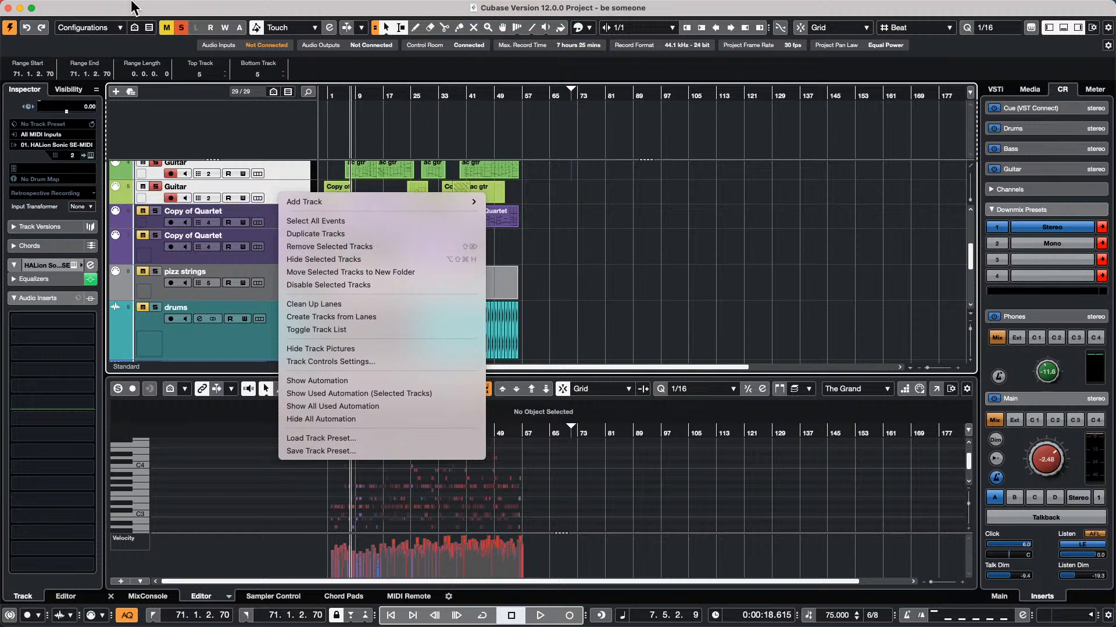
pyautogui.click(193, 146)
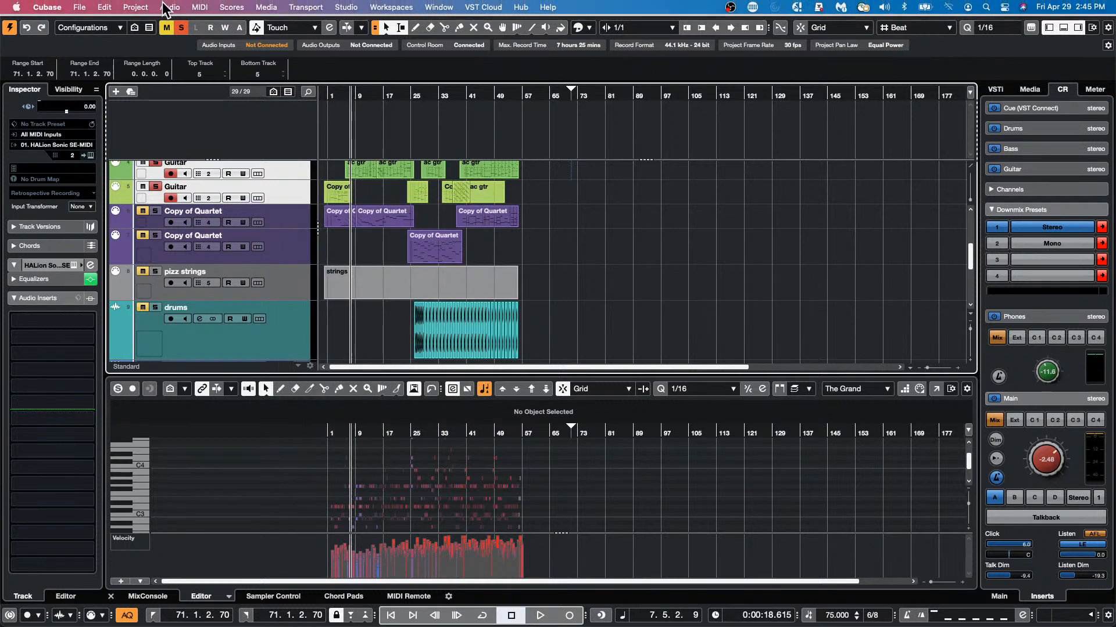
pyautogui.click(165, 6)
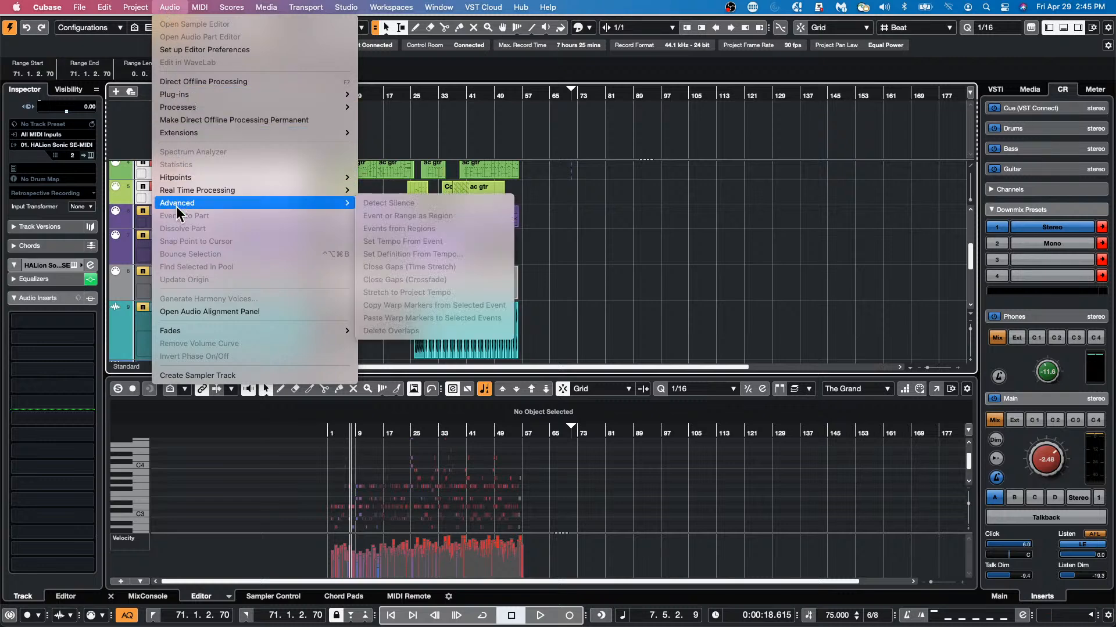
pyautogui.moveTo(135, 7)
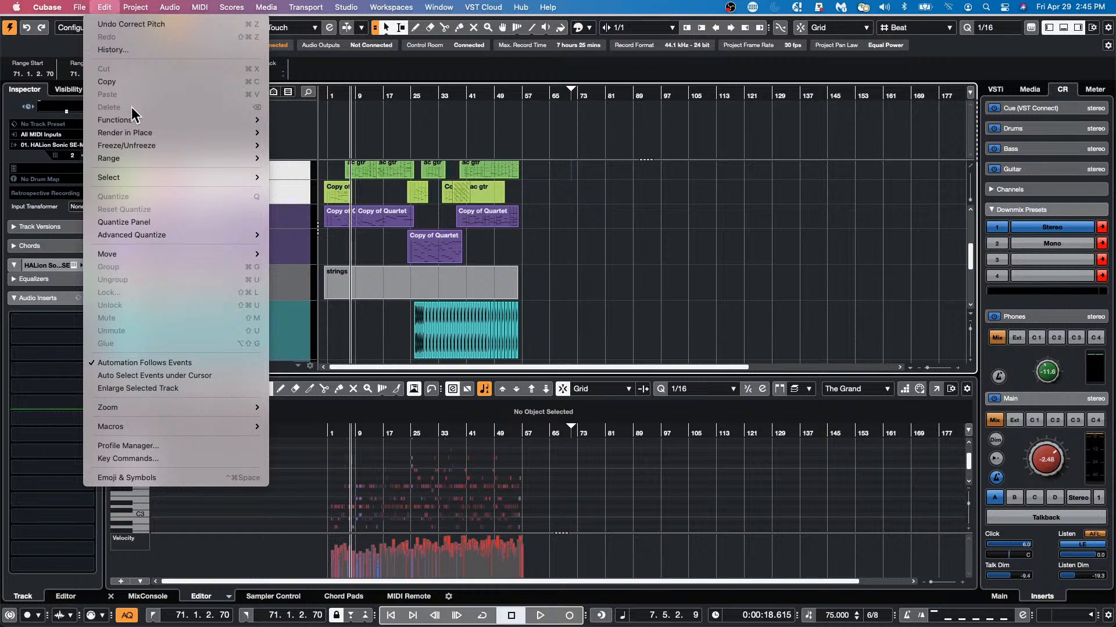
pyautogui.moveTo(155, 175)
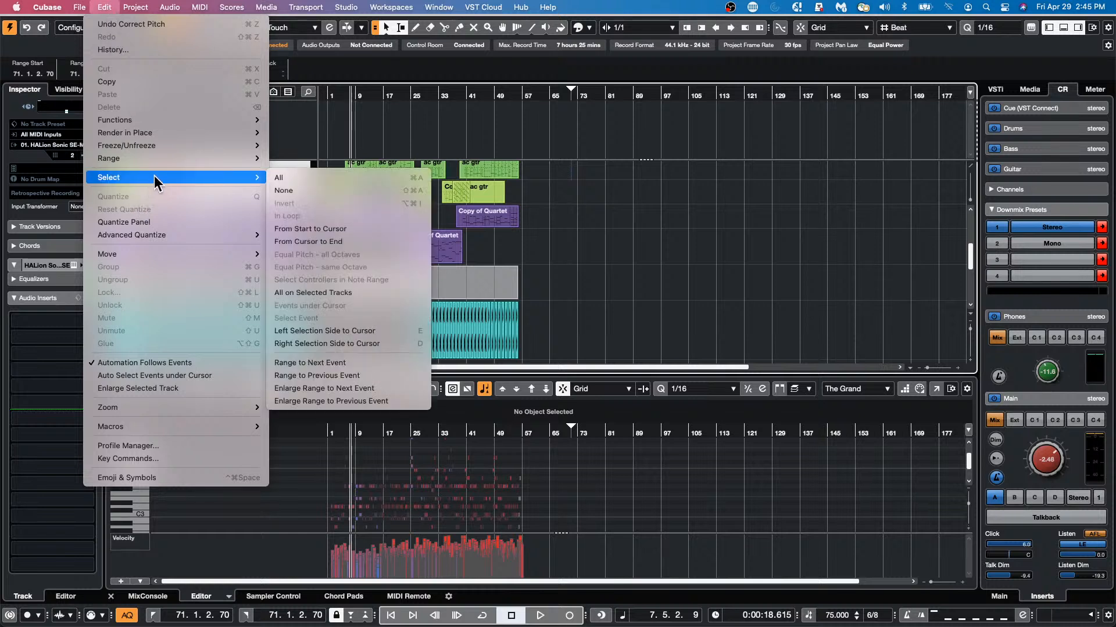
pyautogui.moveTo(159, 236)
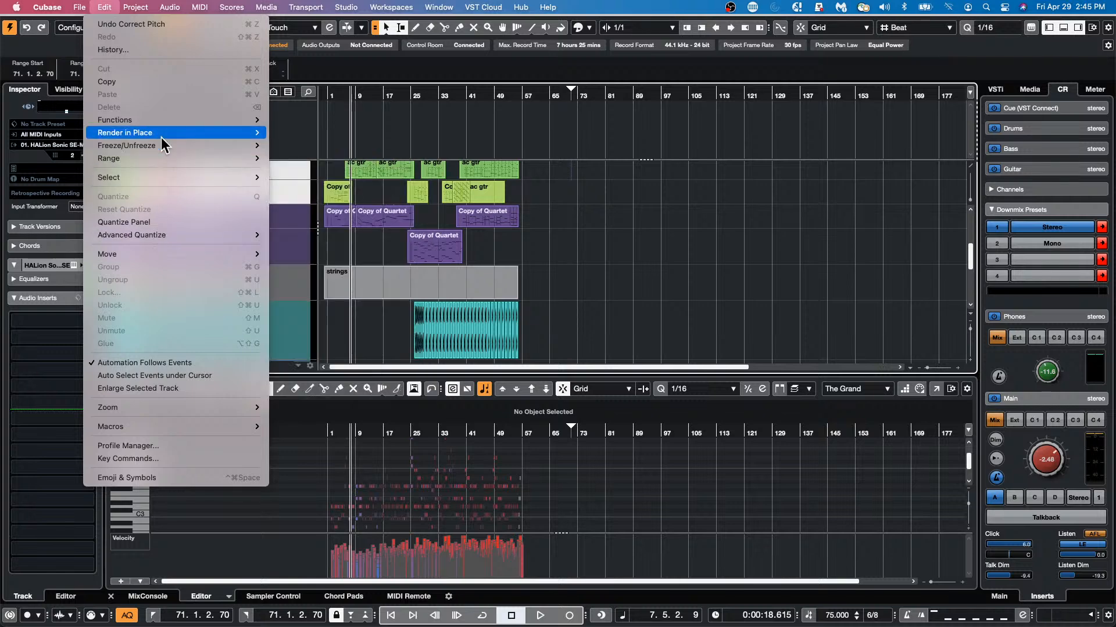
pyautogui.moveTo(160, 119)
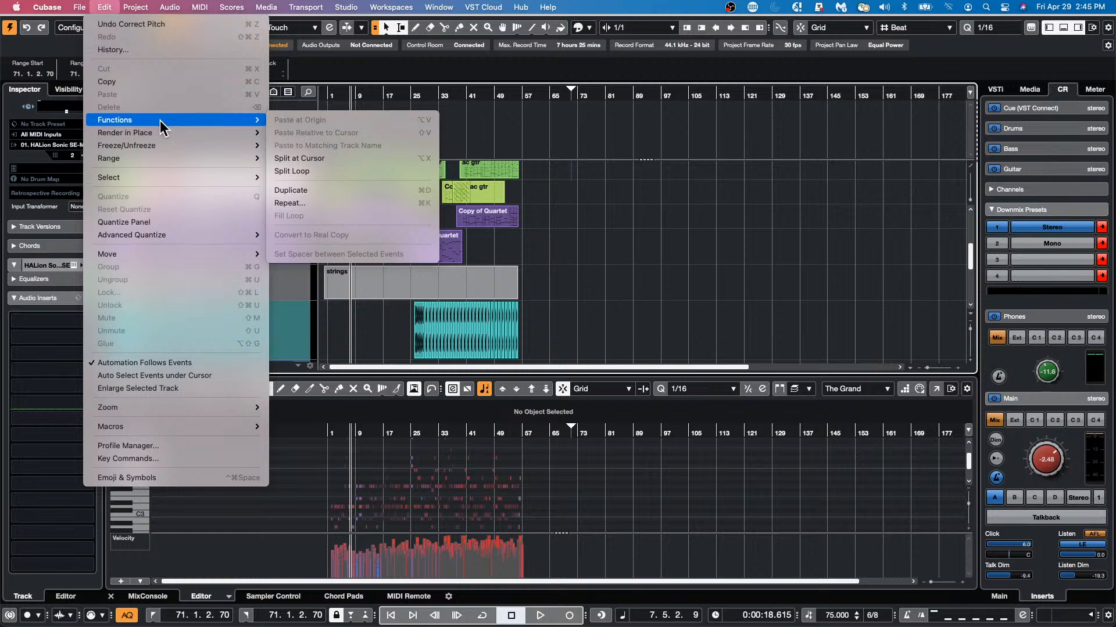
pyautogui.moveTo(161, 145)
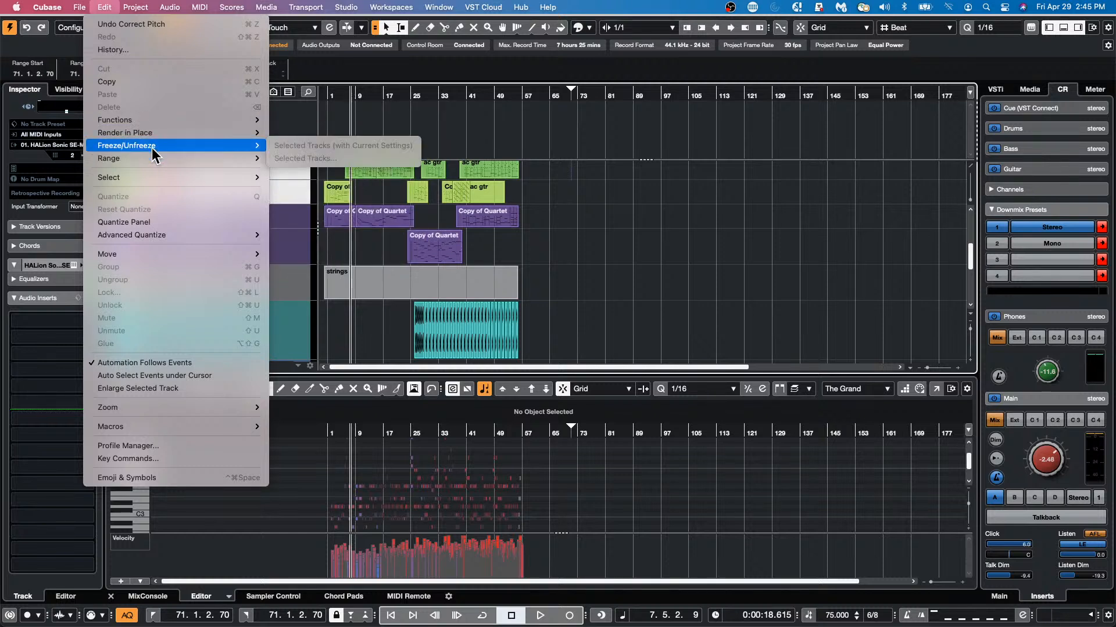
pyautogui.click(381, 307)
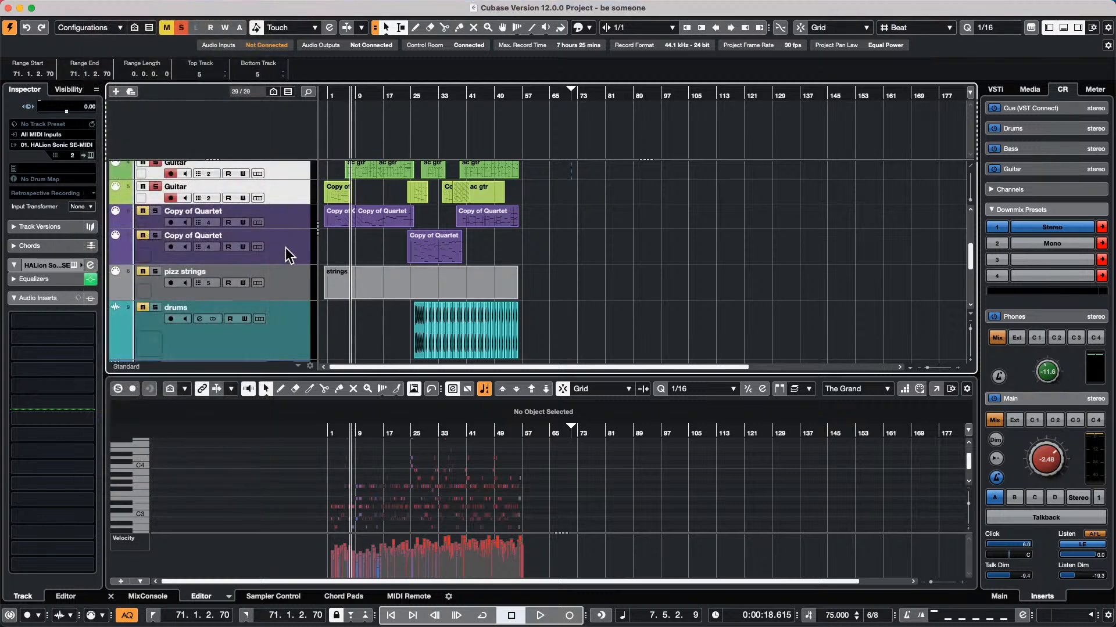
# Select all events on the two Guitar tracks and check the Freeze/Unfreeze options for them
pyautogui.scroll(3, 288, 255)
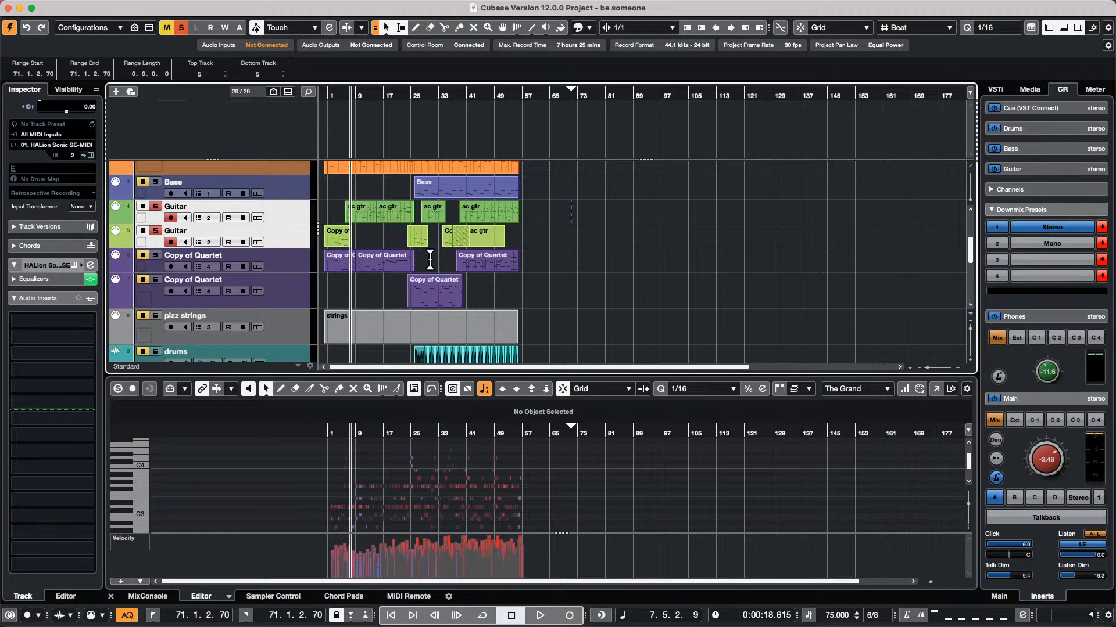
pyautogui.click(391, 235)
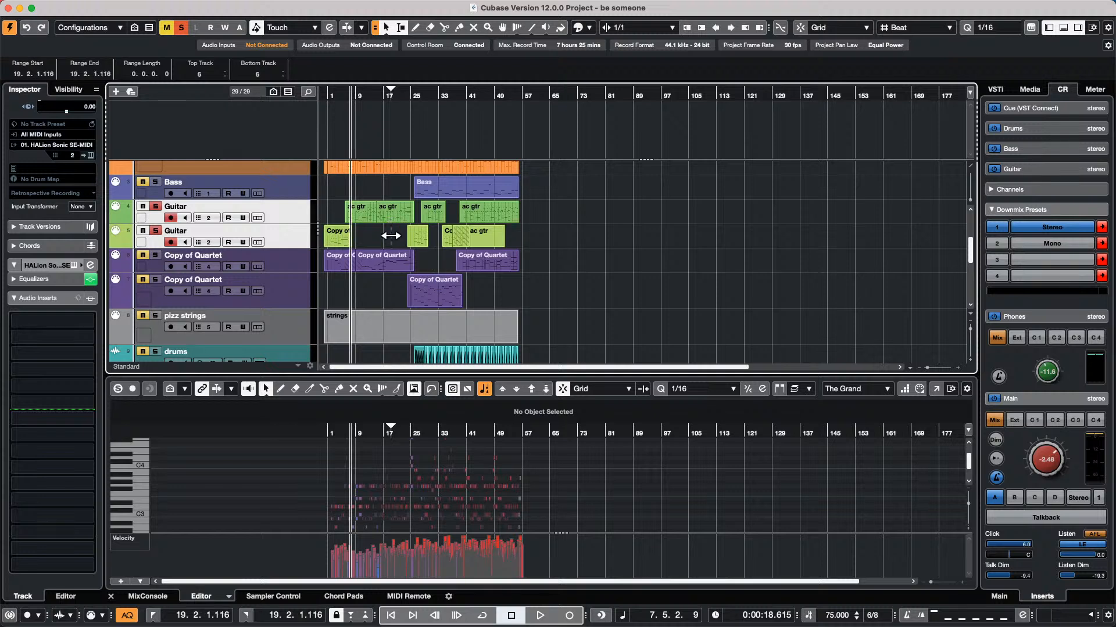
pyautogui.moveTo(532, 209)
pyautogui.mouseDown()
pyautogui.moveTo(468, 237)
pyautogui.moveTo(312, 215)
pyautogui.mouseUp()
pyautogui.click(541, 222)
pyautogui.click(105, 7)
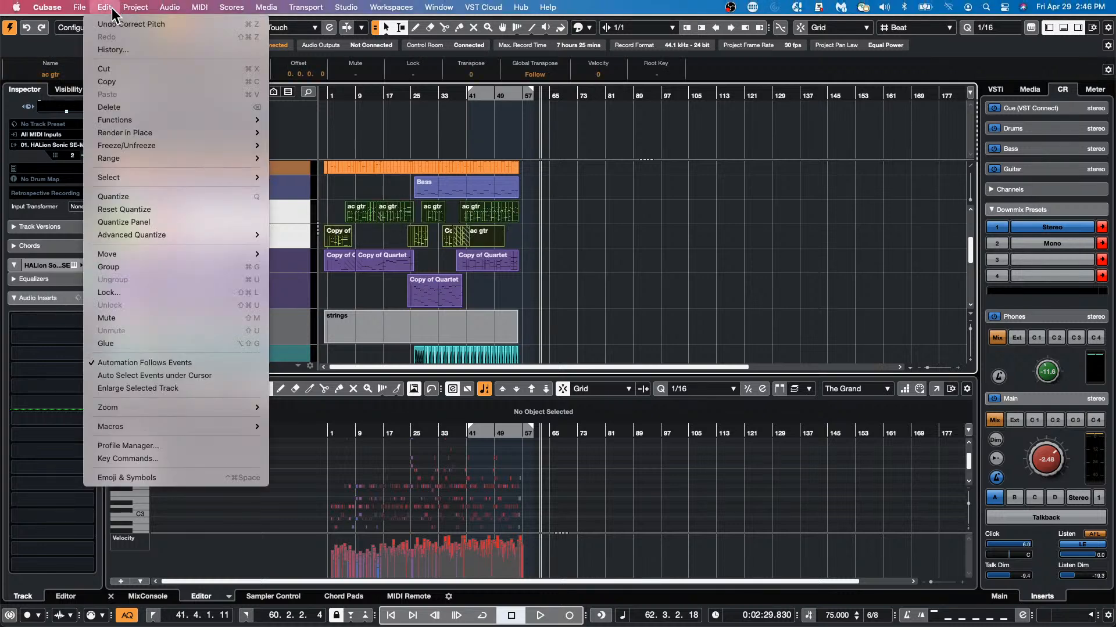
pyautogui.moveTo(129, 148)
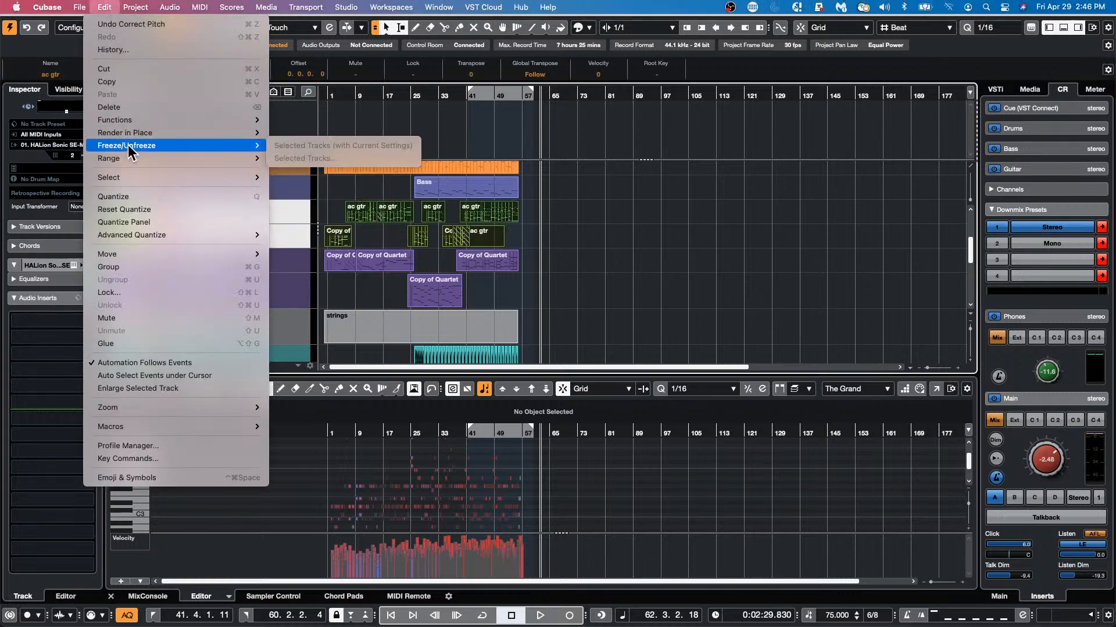
pyautogui.click(313, 179)
# Deselect the guitar events, select only the lower Guitar track and check its Freeze/Unfreeze options
pyautogui.click(286, 208)
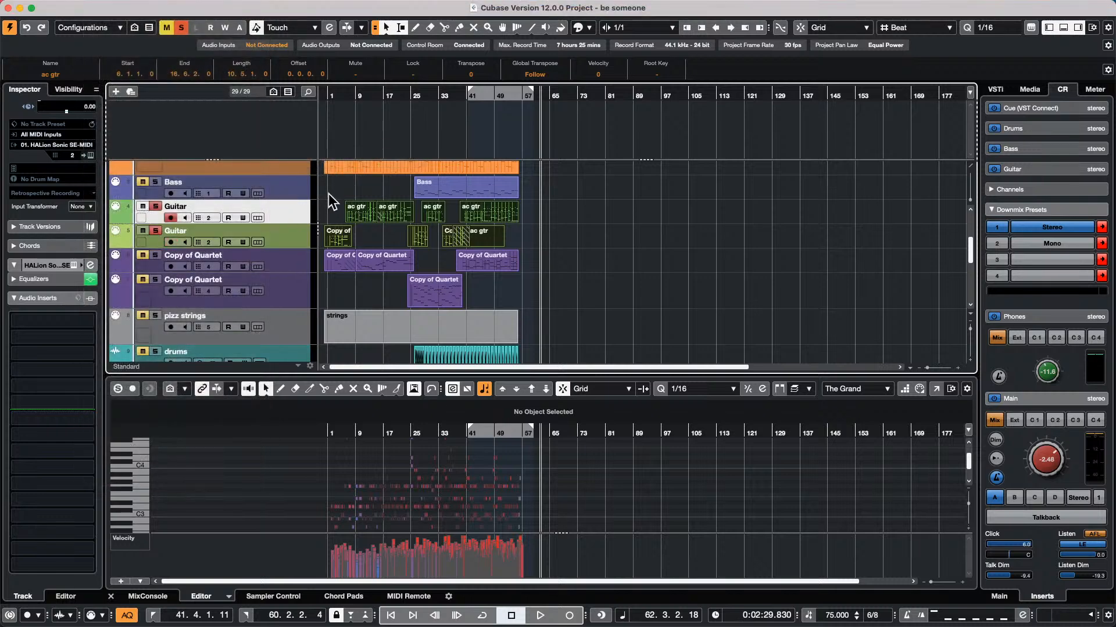
pyautogui.click(329, 194)
pyautogui.click(291, 238)
pyautogui.click(110, 7)
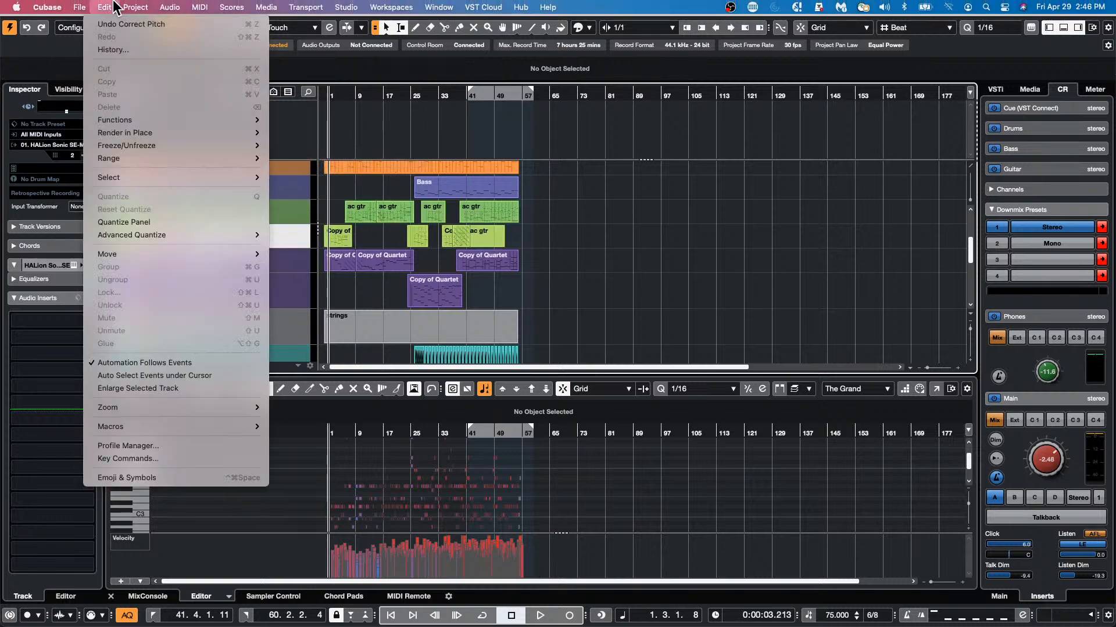
pyautogui.moveTo(124, 147)
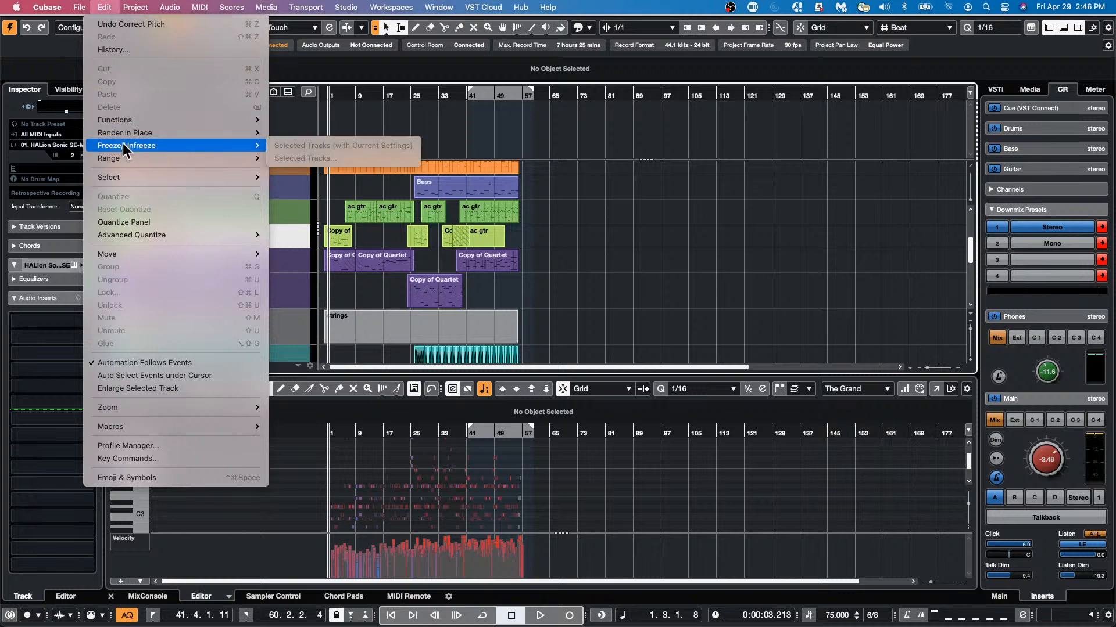
pyautogui.click(364, 113)
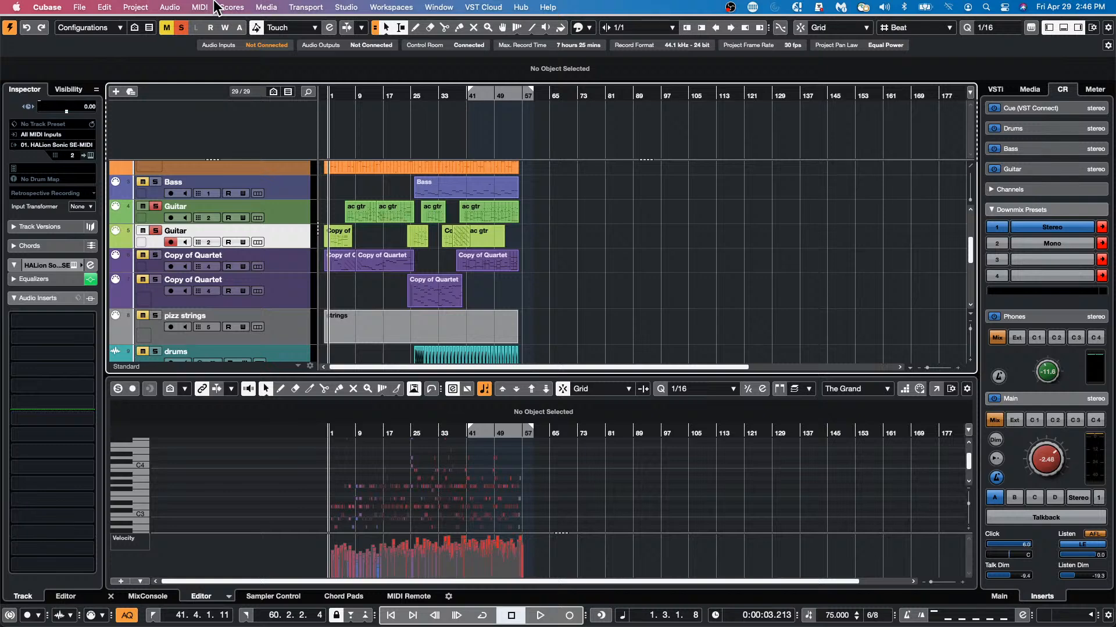
# Create a new empty project in the April 12 2022 folder
pyautogui.click(79, 8)
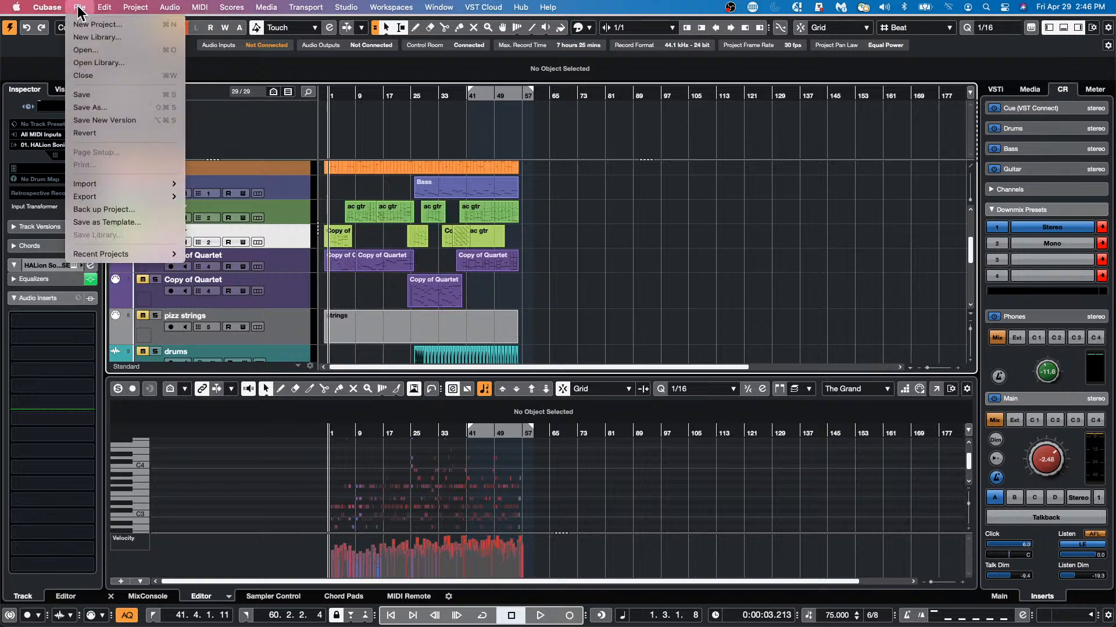
pyautogui.moveTo(108, 256)
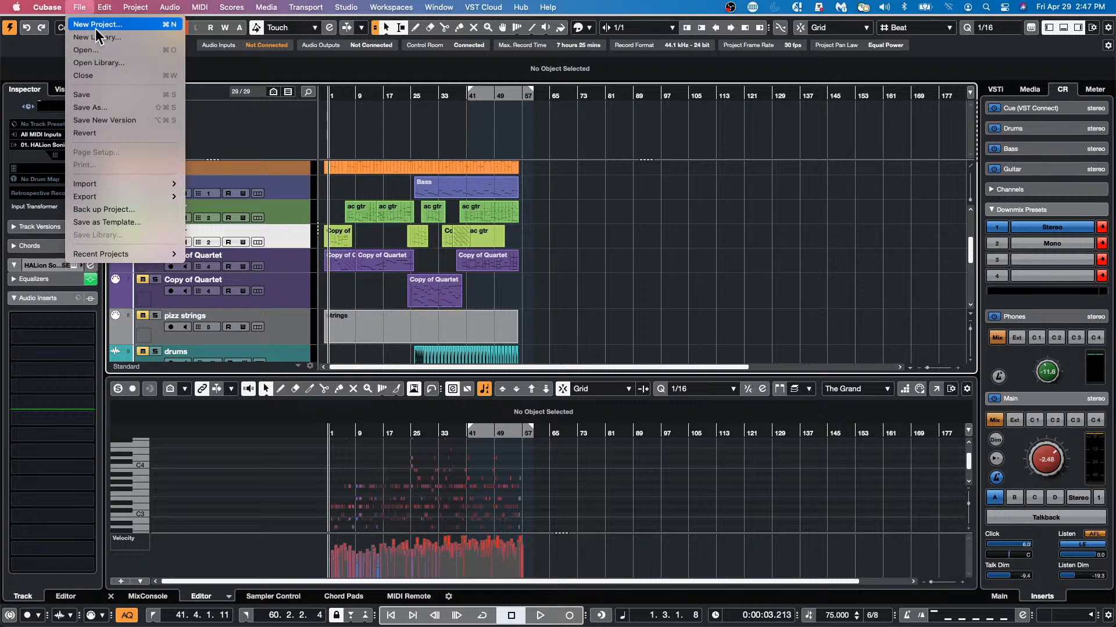
pyautogui.click(95, 26)
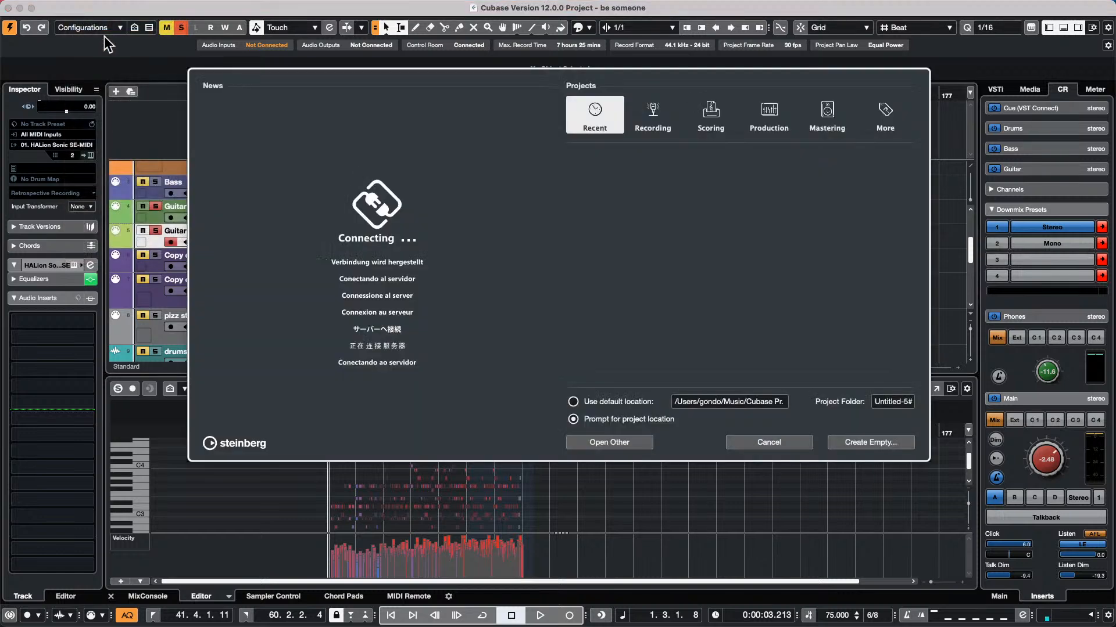
pyautogui.click(862, 444)
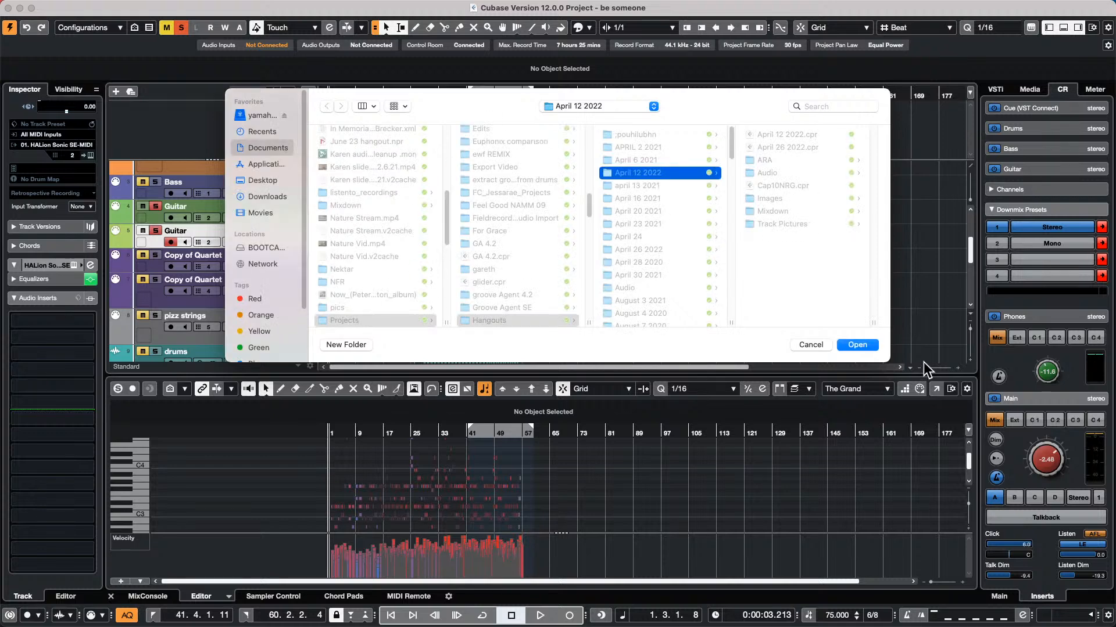
pyautogui.click(865, 346)
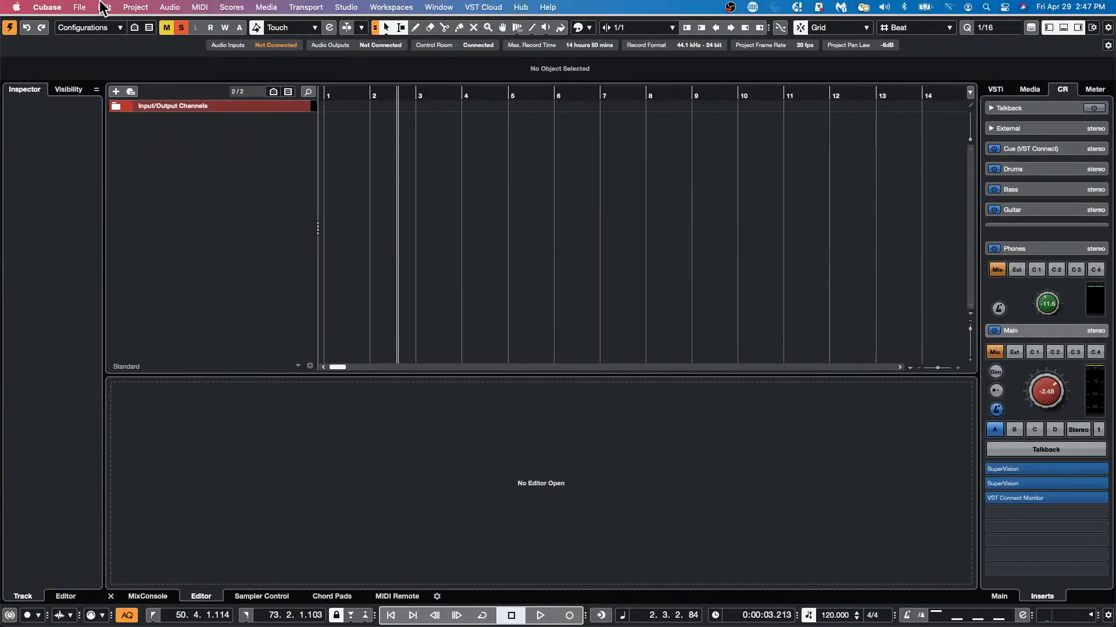
# Import the MIDI file enigma.mid from the Documents folder into the current project, declining to create a new one
pyautogui.click(80, 7)
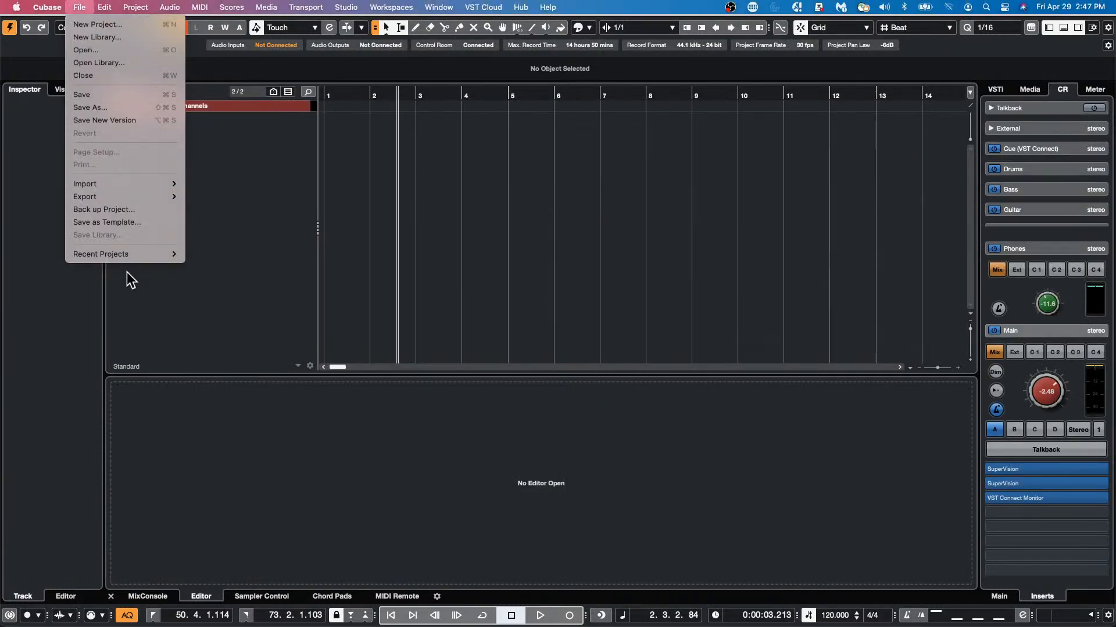
pyautogui.moveTo(127, 257)
pyautogui.moveTo(145, 184)
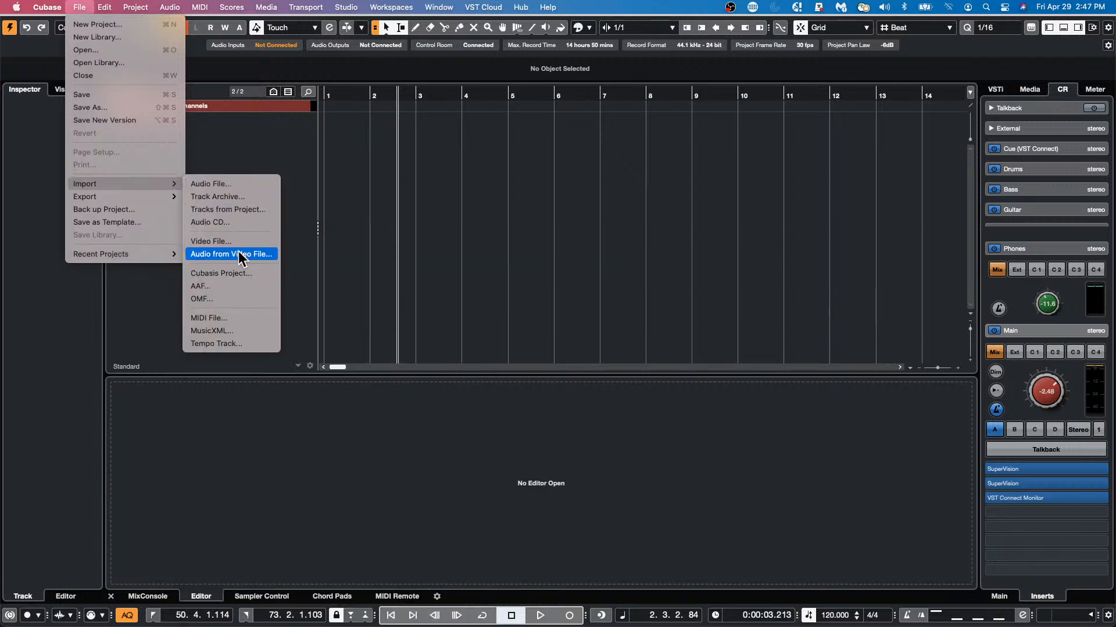
pyautogui.click(237, 319)
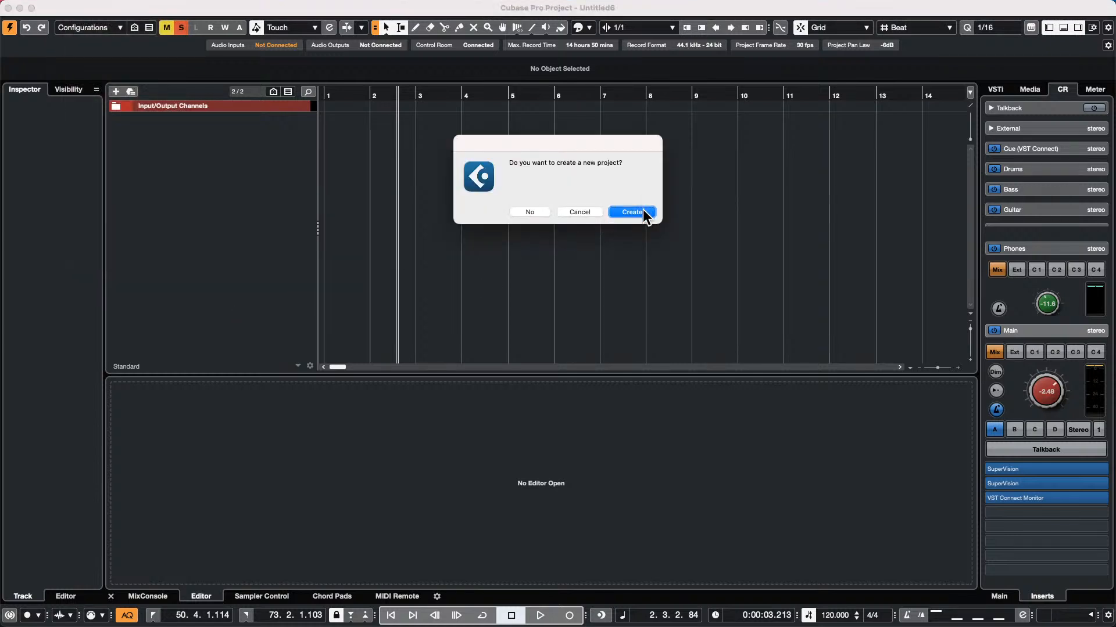
pyautogui.click(529, 213)
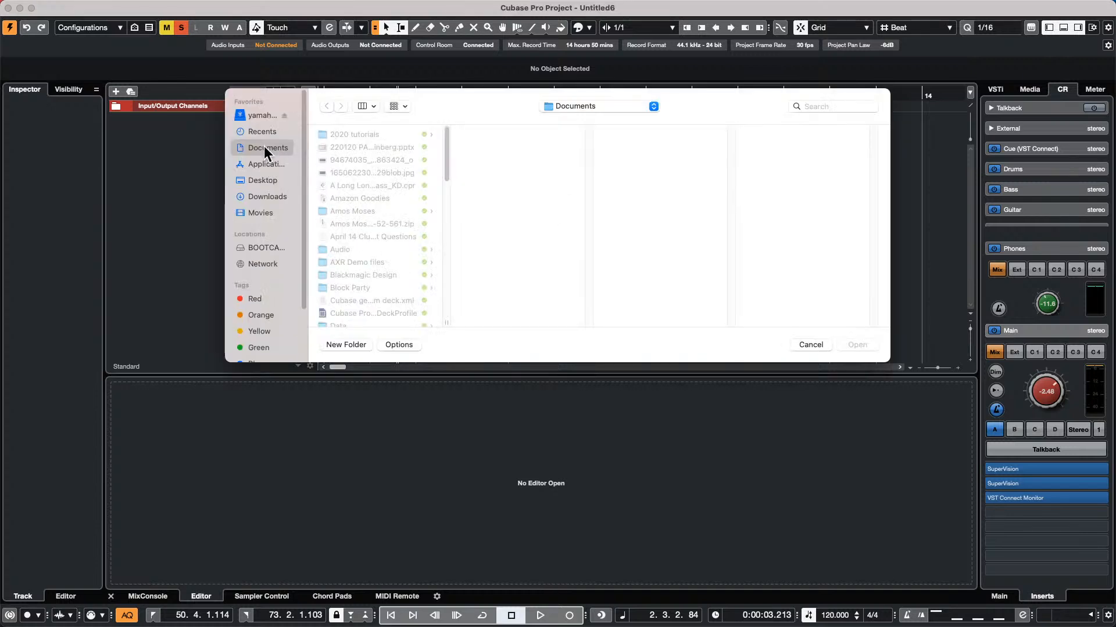
pyautogui.scroll(-10, 346, 233)
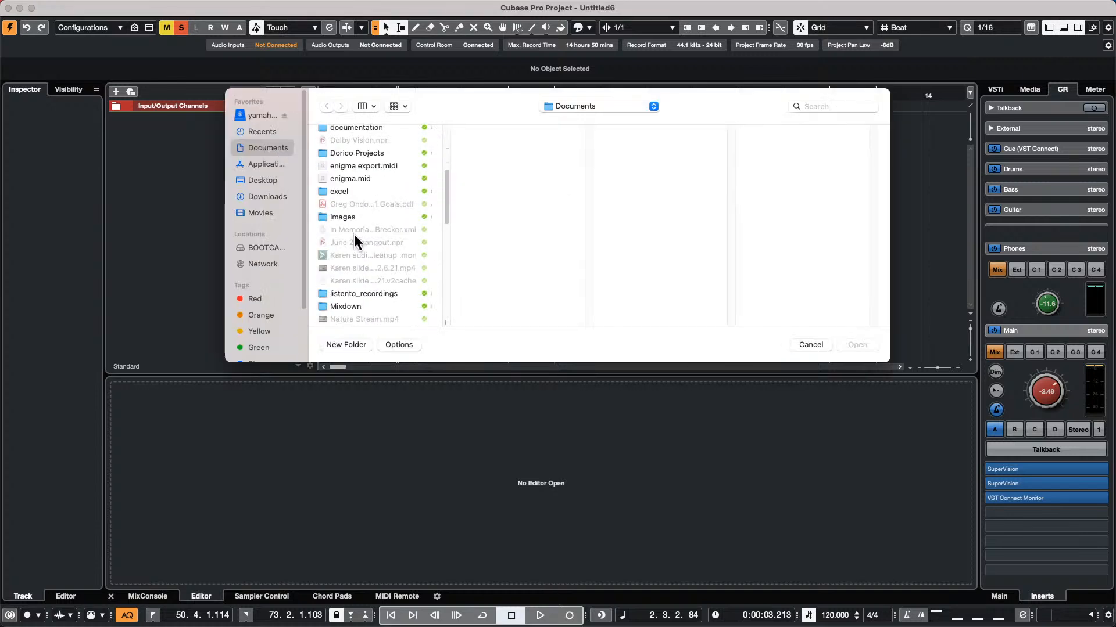
pyautogui.click(354, 179)
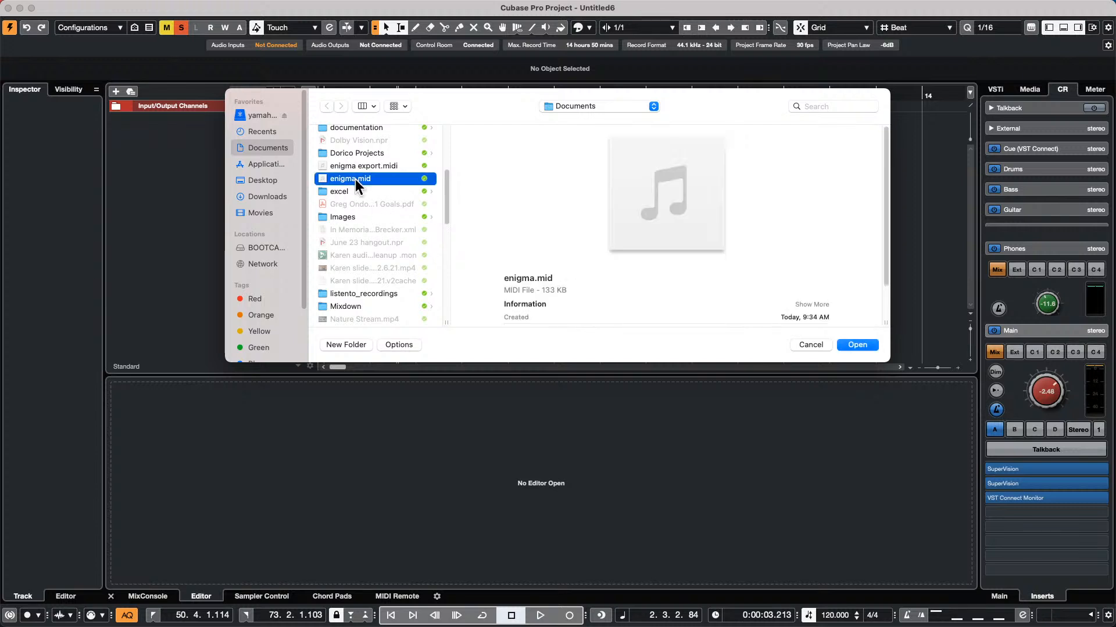
pyautogui.doubleClick(355, 179)
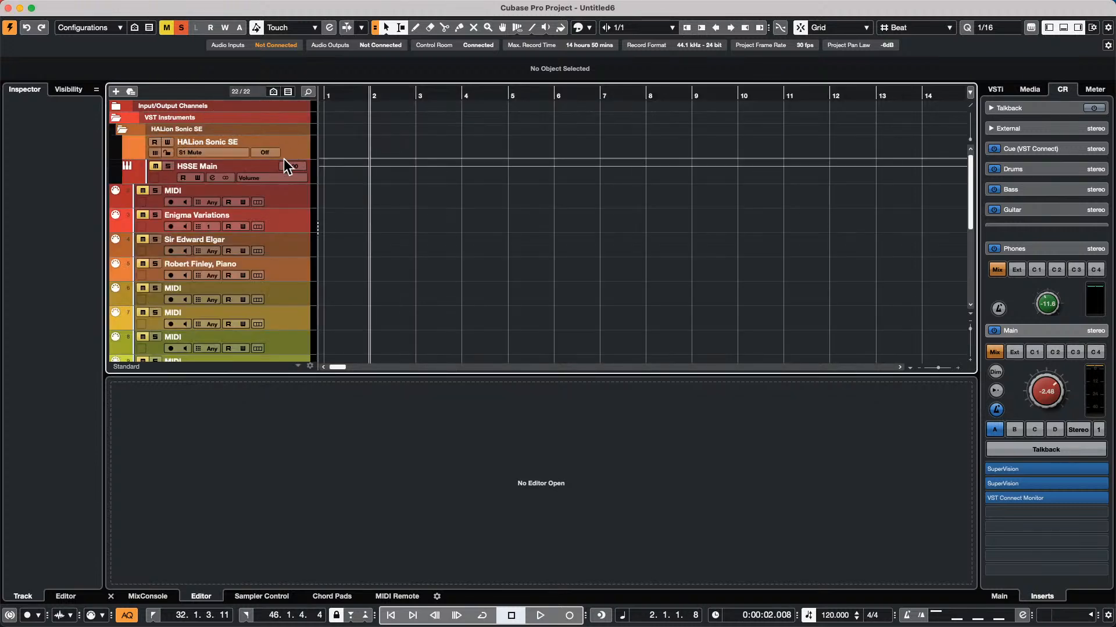
# Examine the imported MIDI tracks from the project start and the Enigma Variations part along the timeline
pyautogui.scroll(-5, 389, 186)
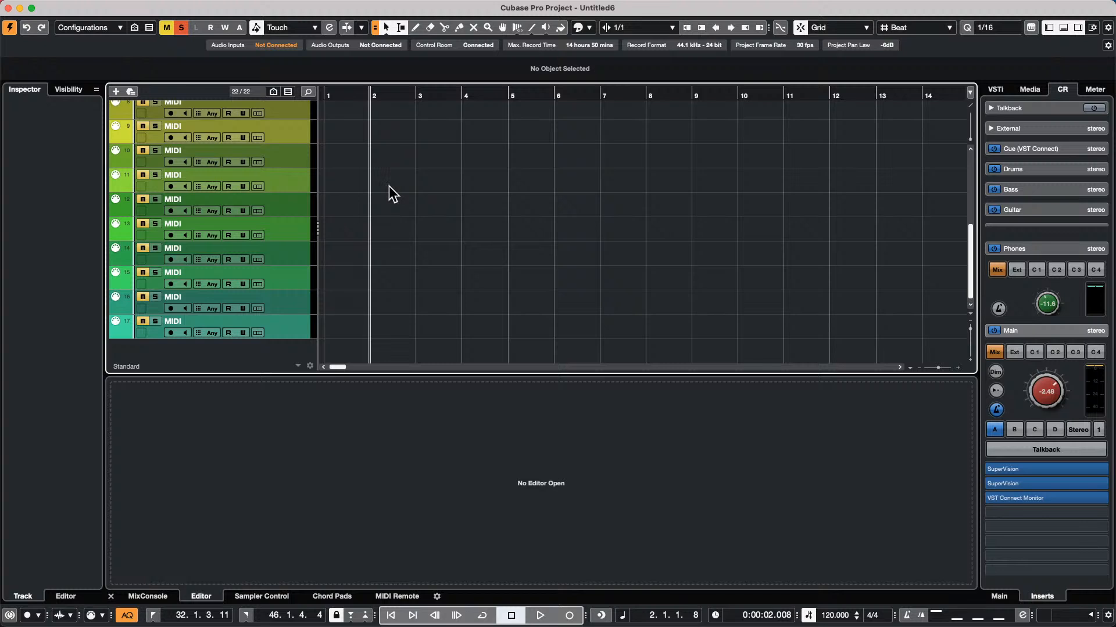
pyautogui.scroll(5, 389, 186)
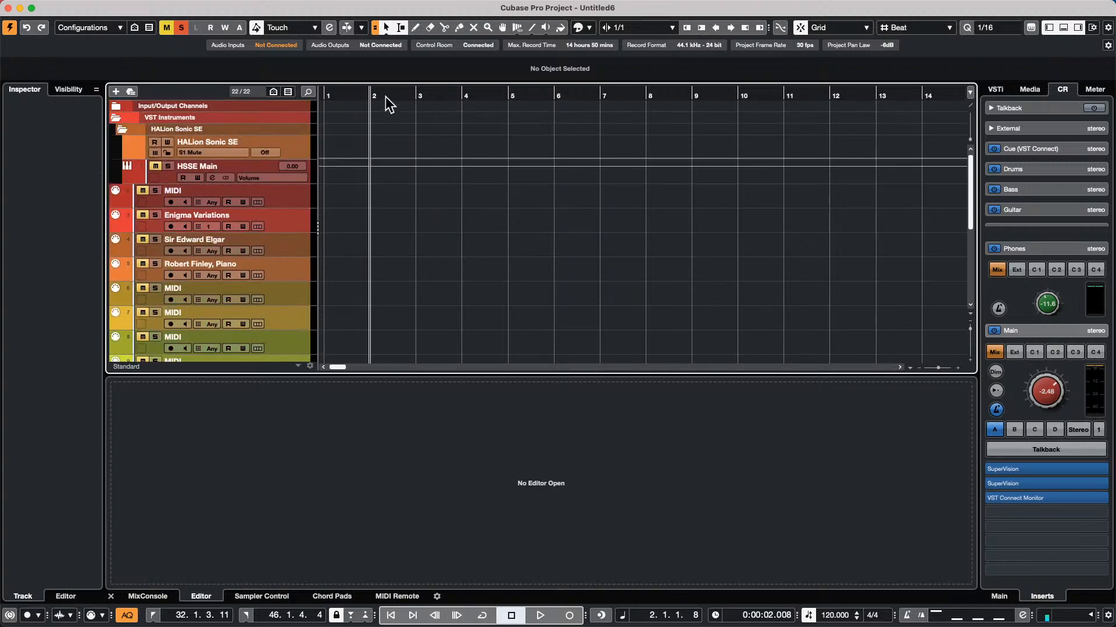
pyautogui.moveTo(386, 90); pyautogui.dragTo(273, 96)
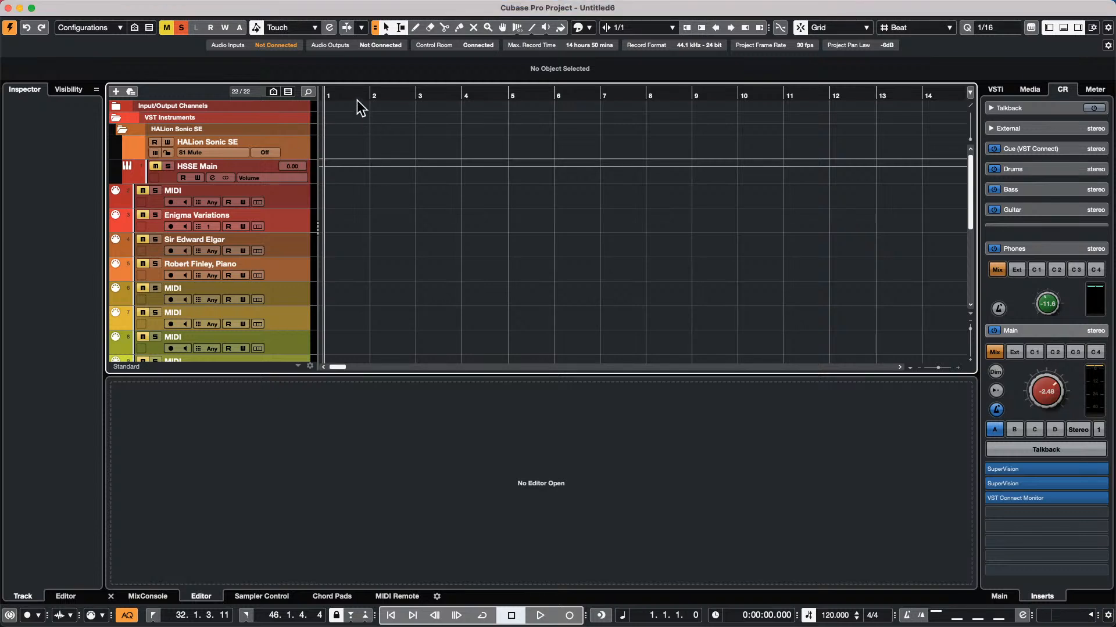
pyautogui.moveTo(357, 100); pyautogui.dragTo(363, 20)
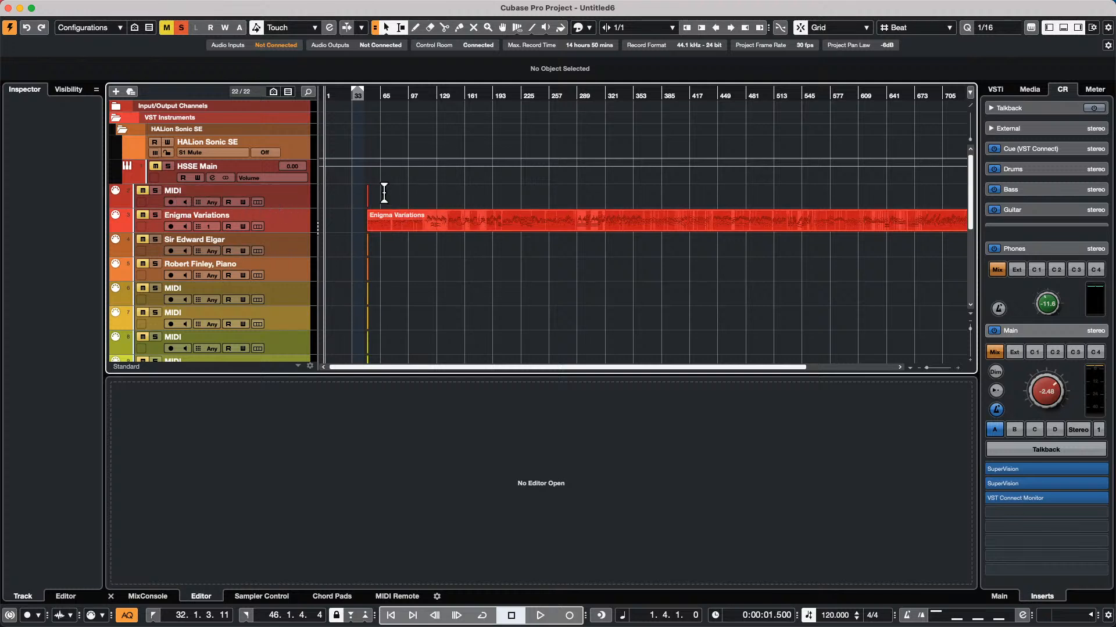
pyautogui.moveTo(394, 93)
pyautogui.mouseDown()
pyautogui.moveTo(368, 124)
pyautogui.moveTo(377, 100)
pyautogui.mouseUp()
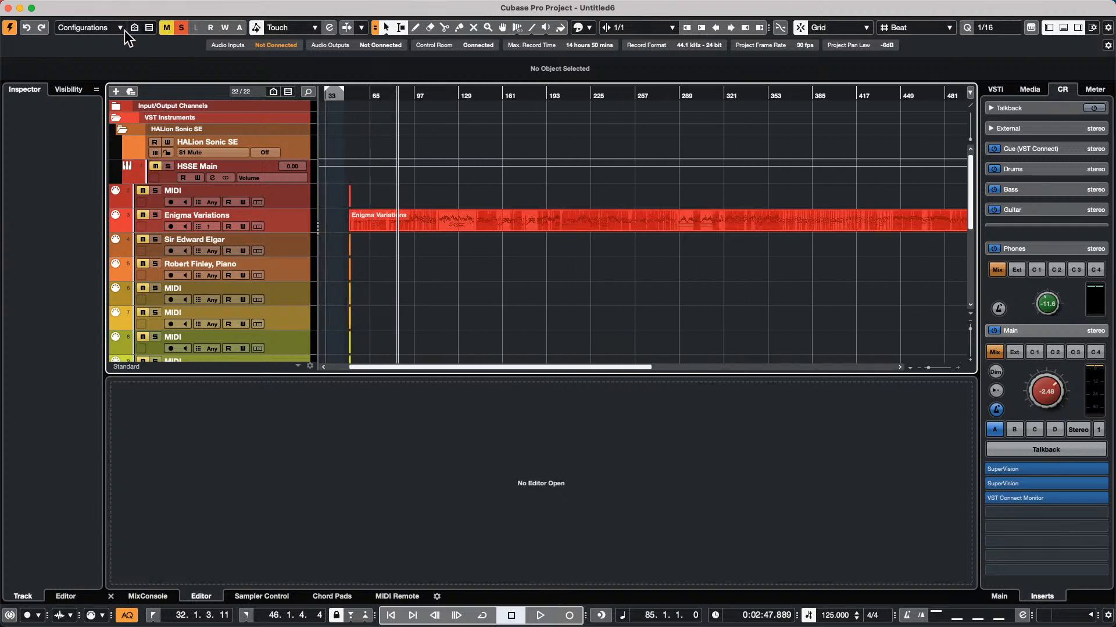
# Set the MIDI file import destination to Instrument Tracks in the preferences
pyautogui.moveTo(40, 7)
pyautogui.click(79, 7)
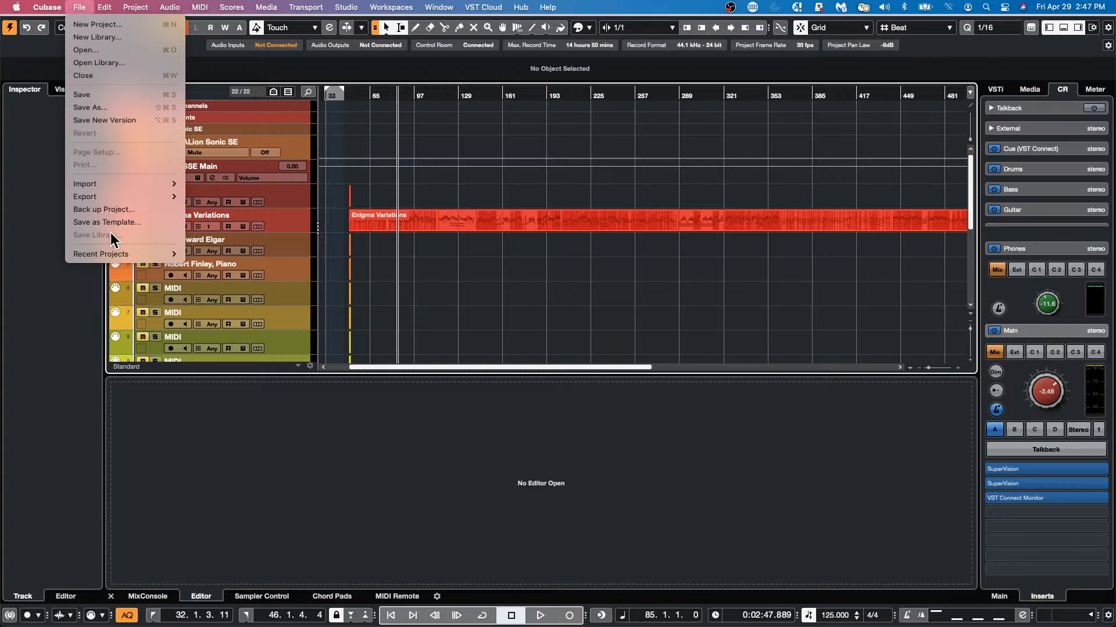
pyautogui.moveTo(45, 7)
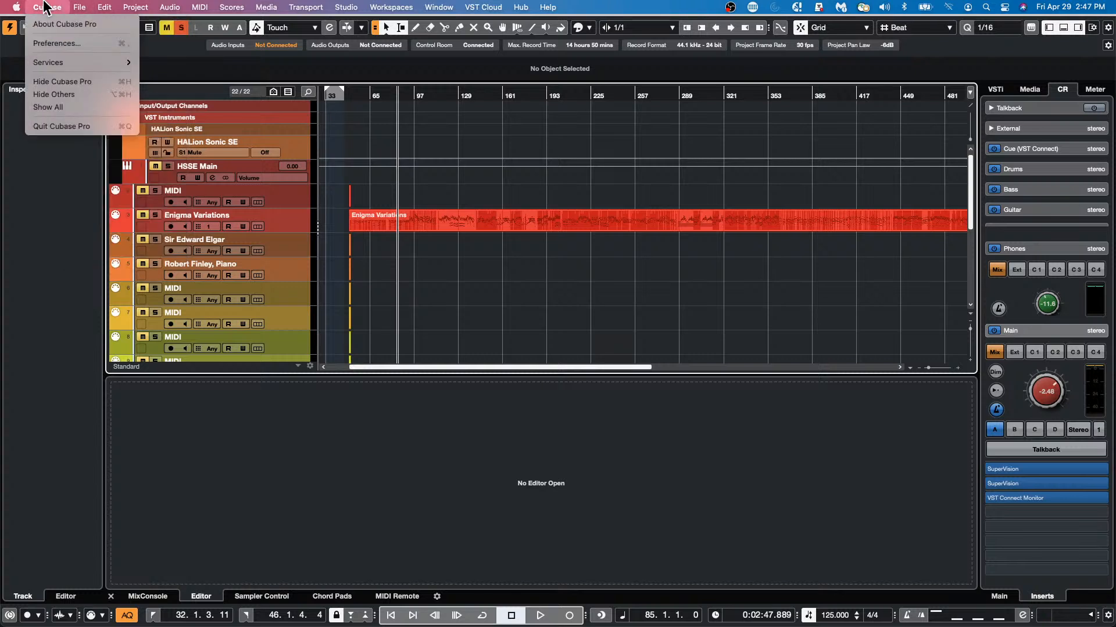
pyautogui.press('Escape')
pyautogui.click(47, 7)
pyautogui.click(57, 44)
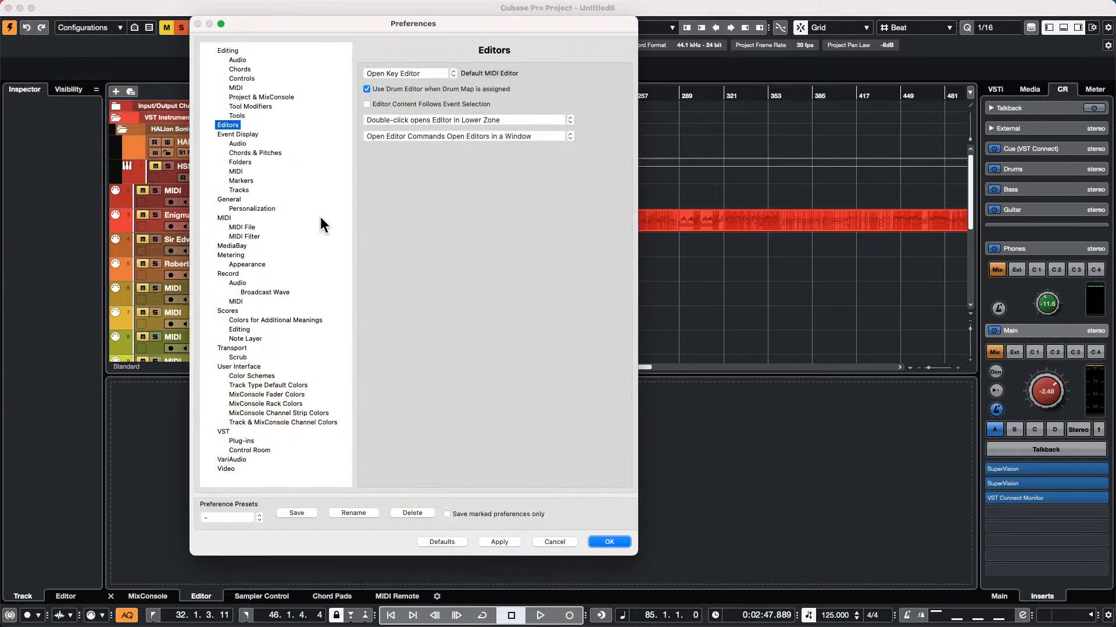
pyautogui.click(243, 227)
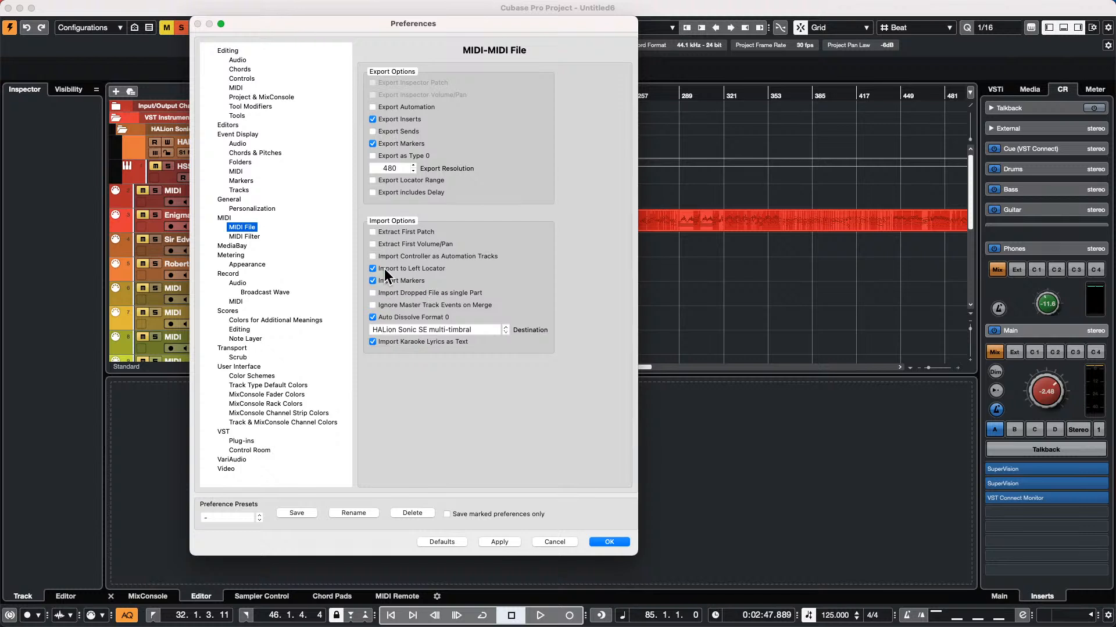
pyautogui.click(426, 329)
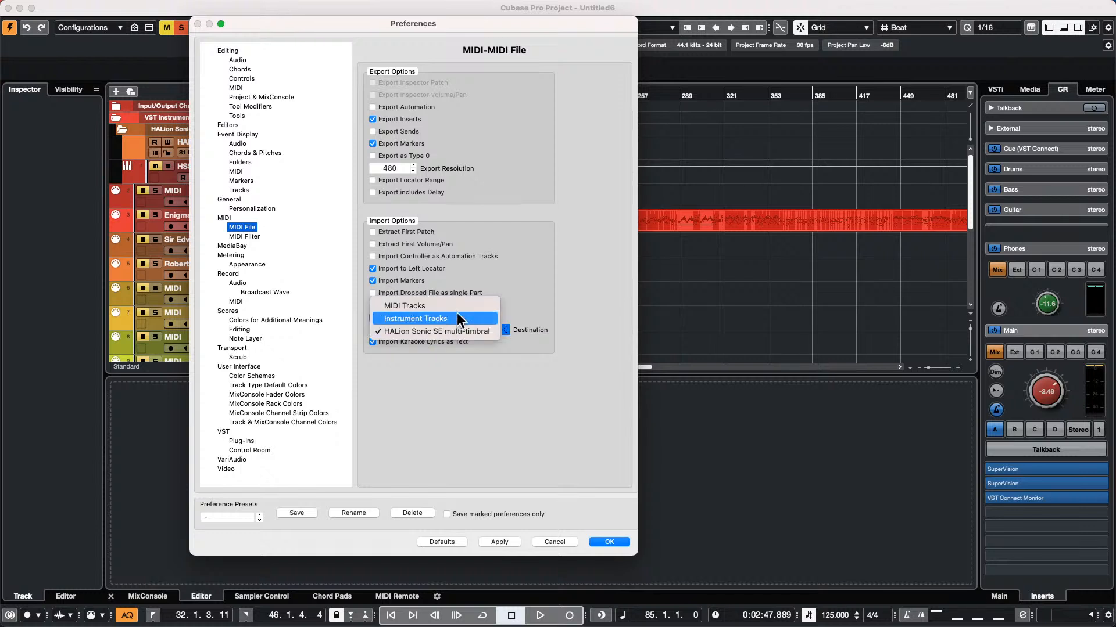
pyautogui.click(458, 318)
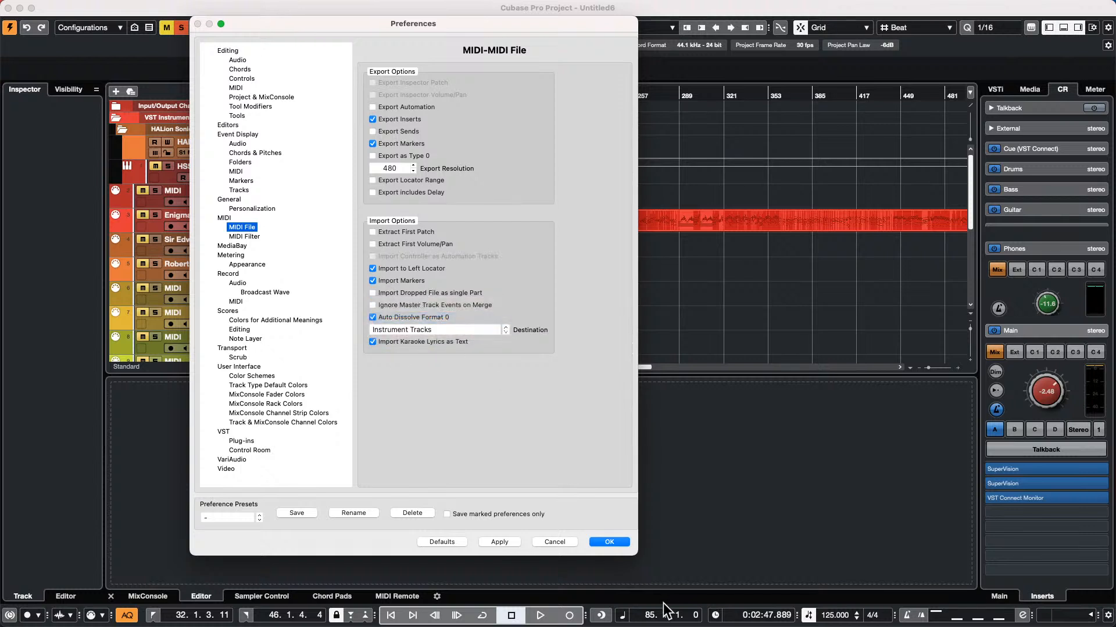
pyautogui.click(609, 541)
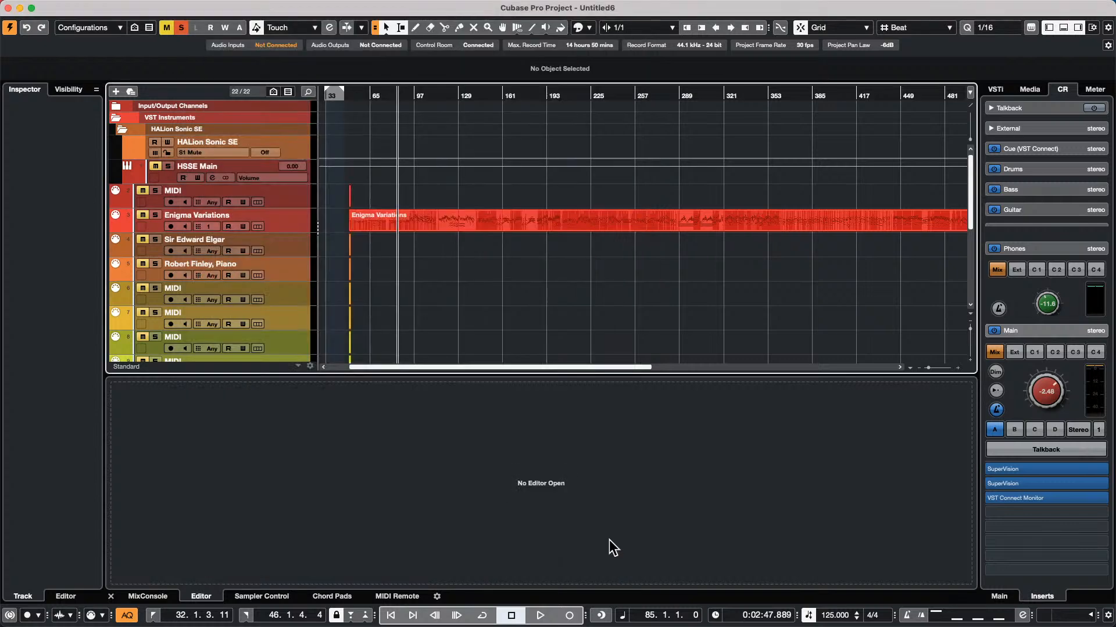
pyautogui.click(46, 7)
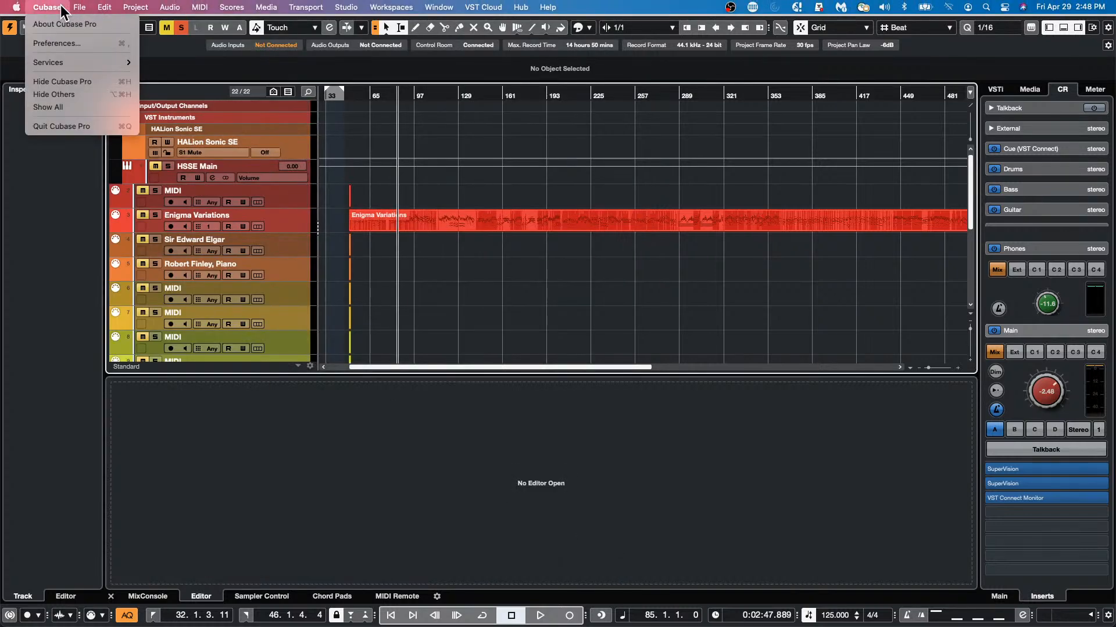
pyautogui.moveTo(79, 7)
pyautogui.moveTo(120, 185)
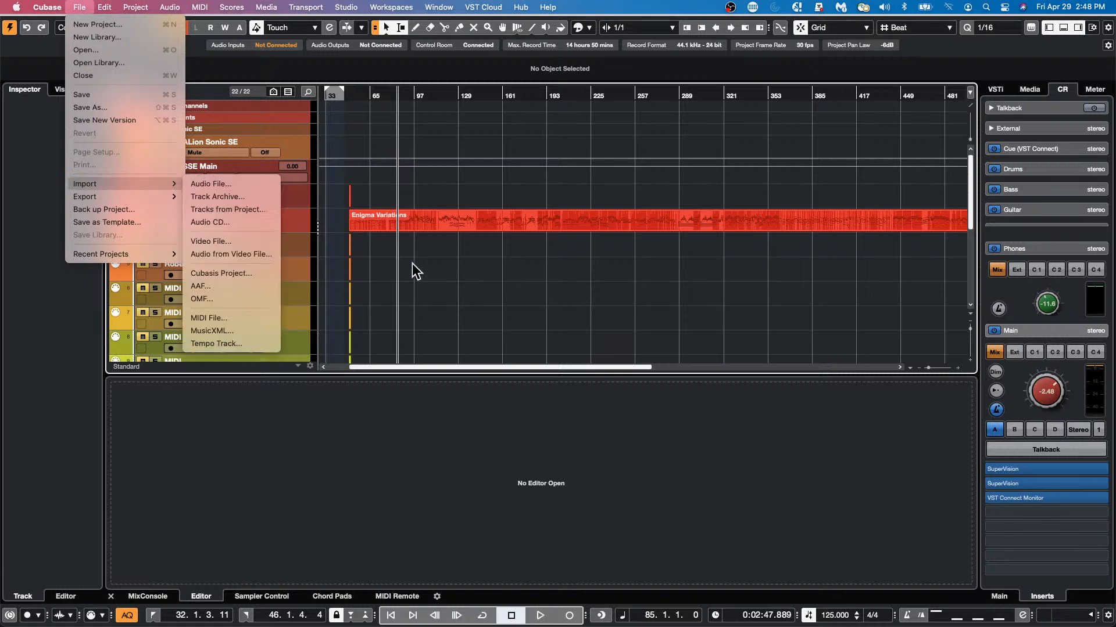
pyautogui.click(425, 277)
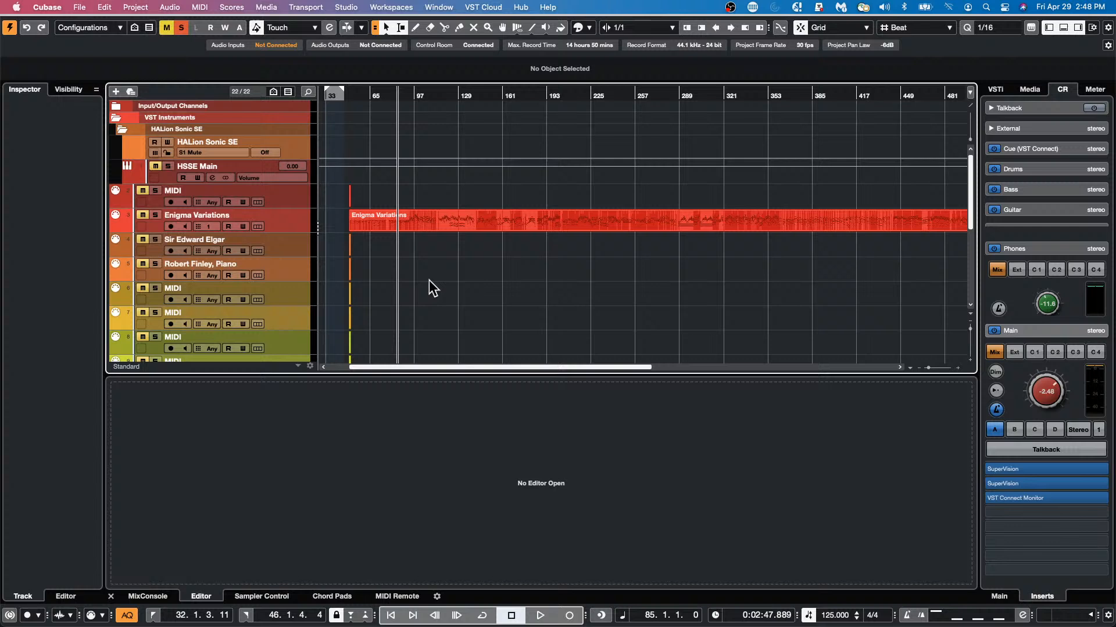
# Rename the Enigma Variations track to "piano"
pyautogui.doubleClick(202, 217)
pyautogui.write('piano')
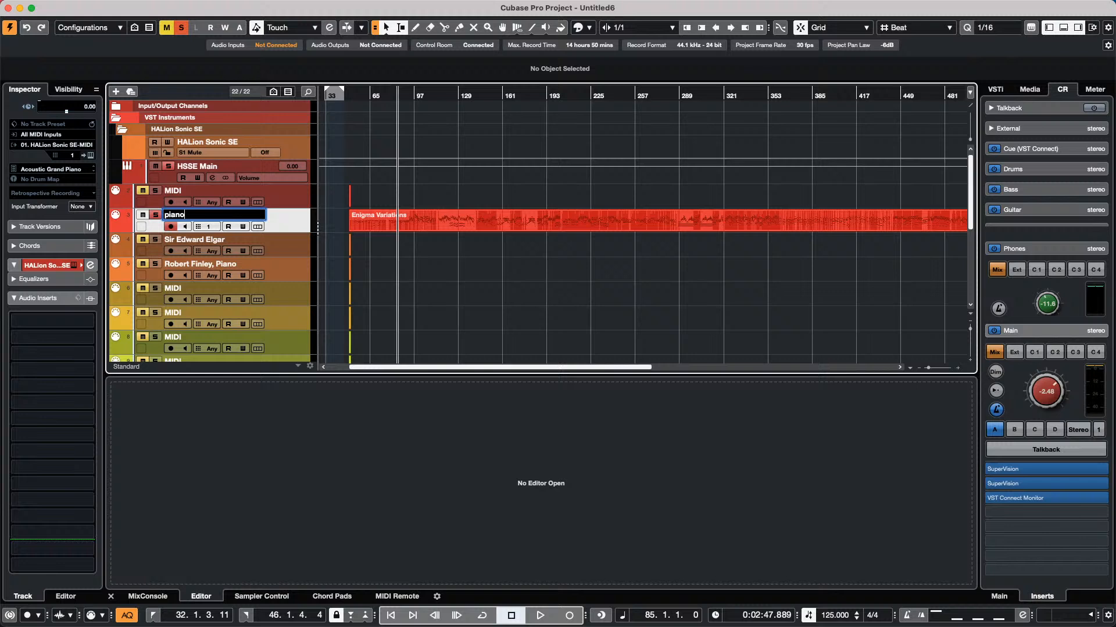
pyautogui.press('Return')
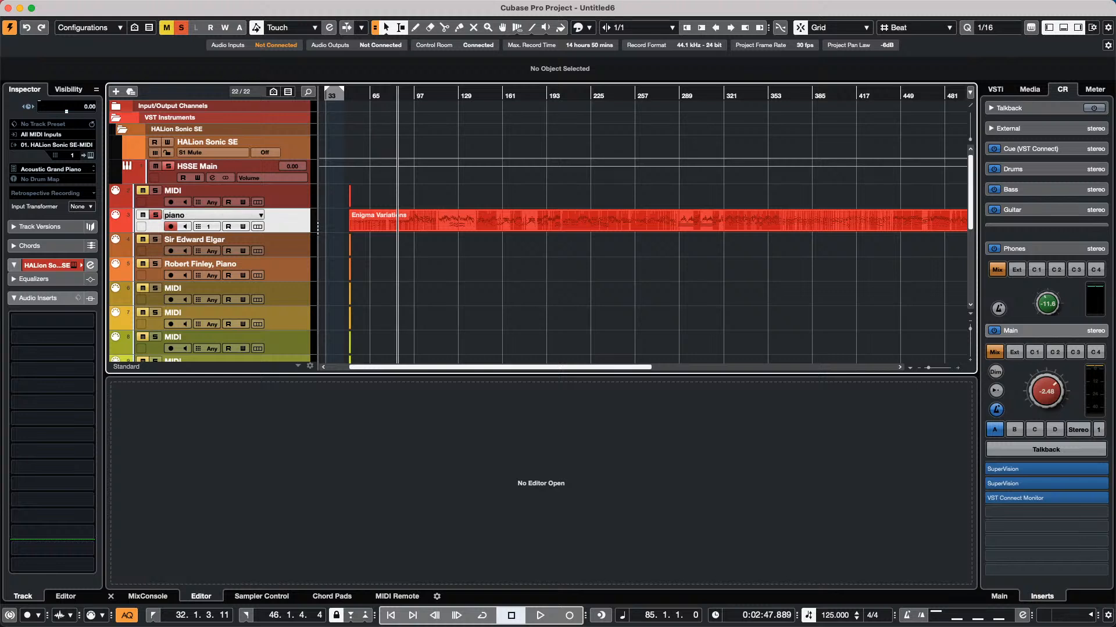
# Export the project as a MIDI file named "AA enigma" in the Documents folder
pyautogui.click(77, 6)
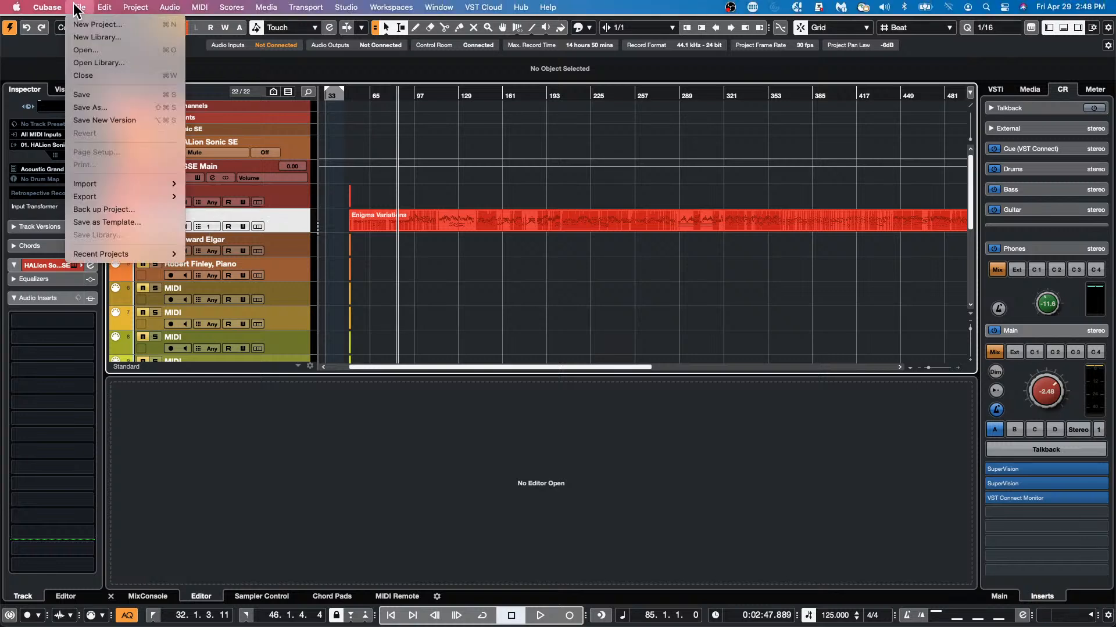
pyautogui.moveTo(91, 188)
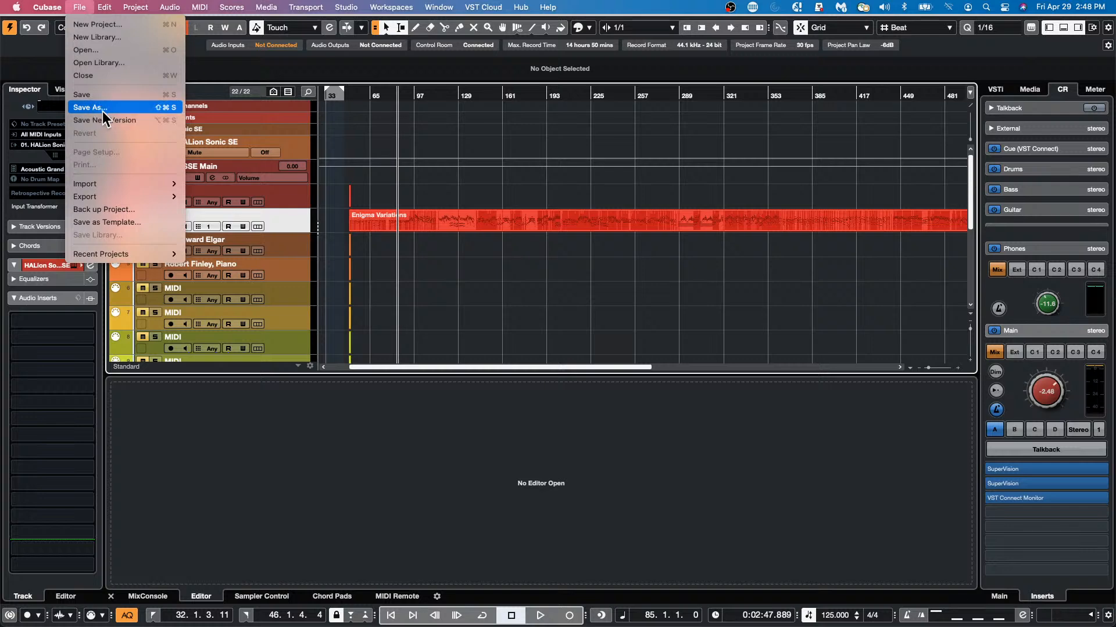
pyautogui.moveTo(163, 198)
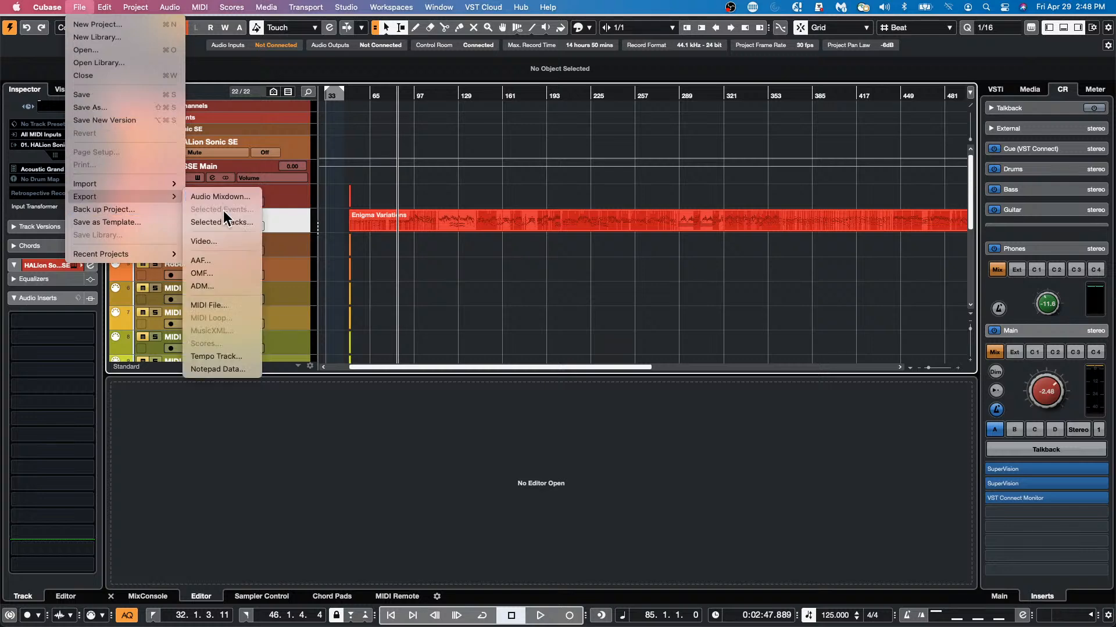
pyautogui.click(411, 288)
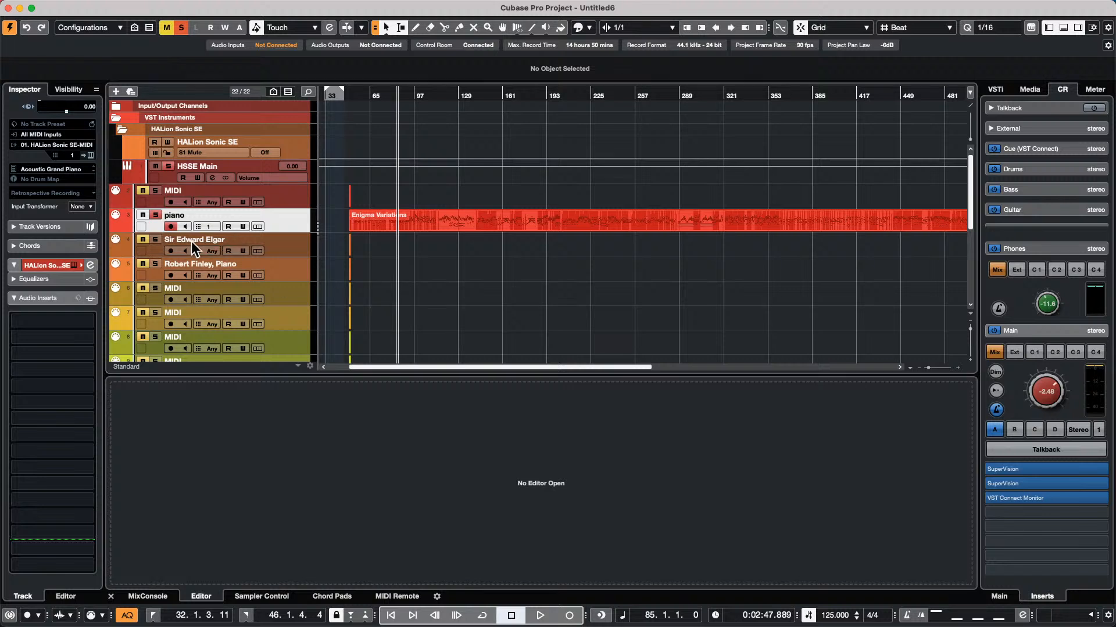
pyautogui.click(566, 121)
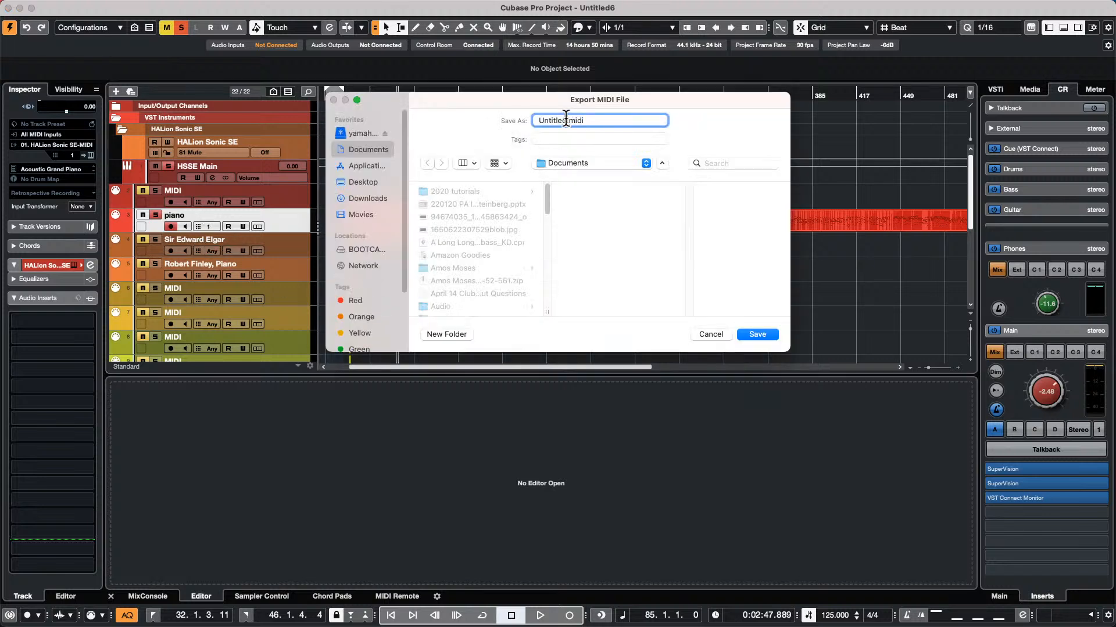
pyautogui.moveTo(566, 120); pyautogui.dragTo(433, 124)
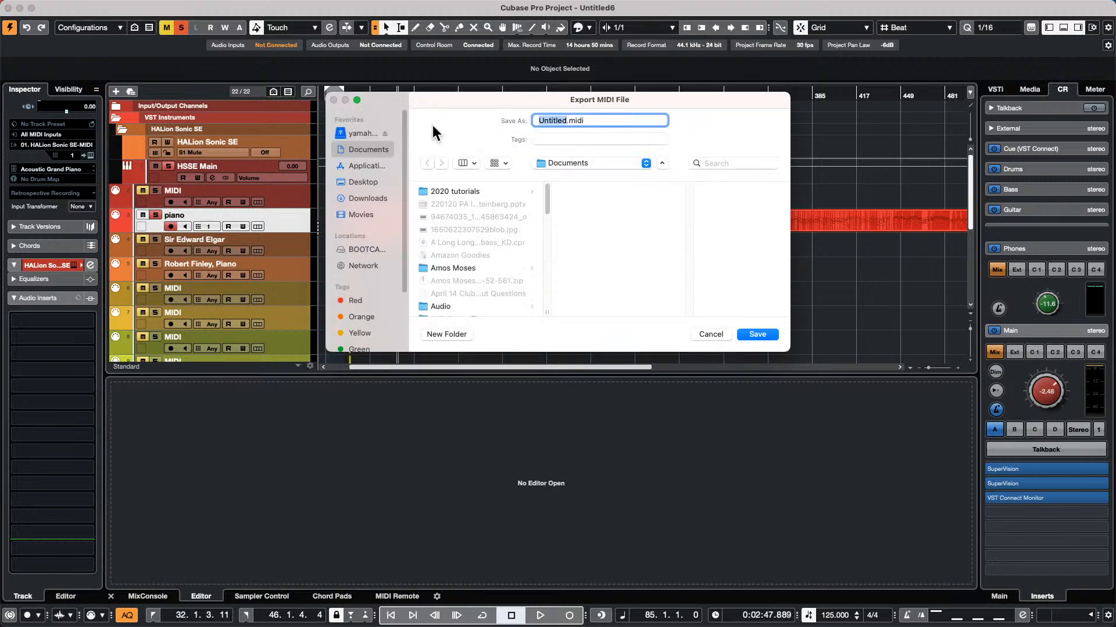
pyautogui.write('AA enigma')
pyautogui.press('Return')
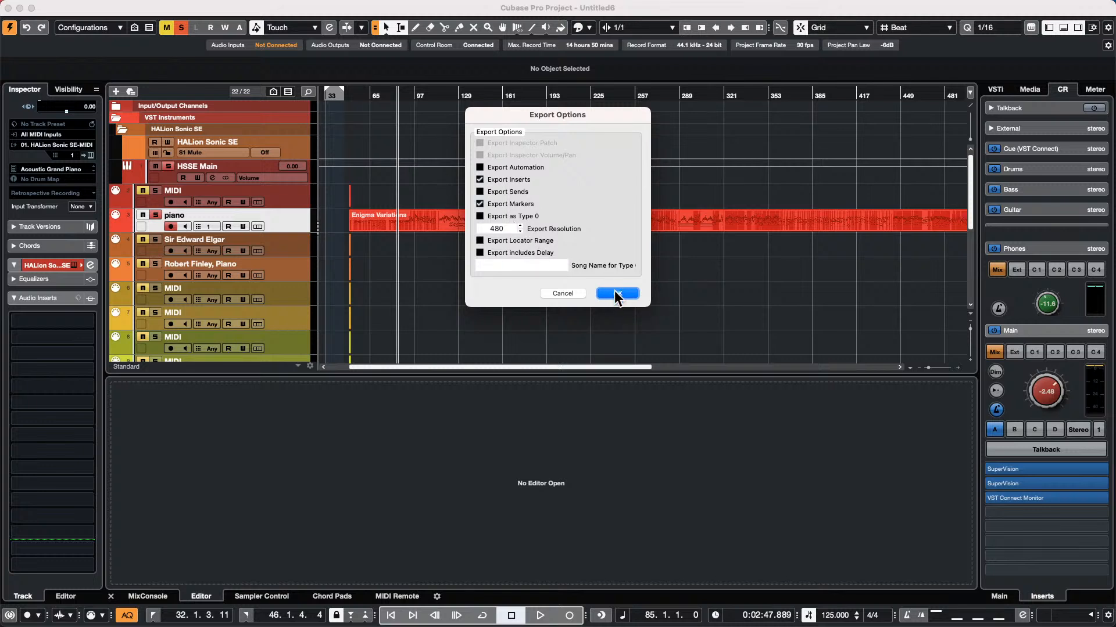
# Set the song name to "Enigma" in the MIDI export options and accept them
pyautogui.click(512, 265)
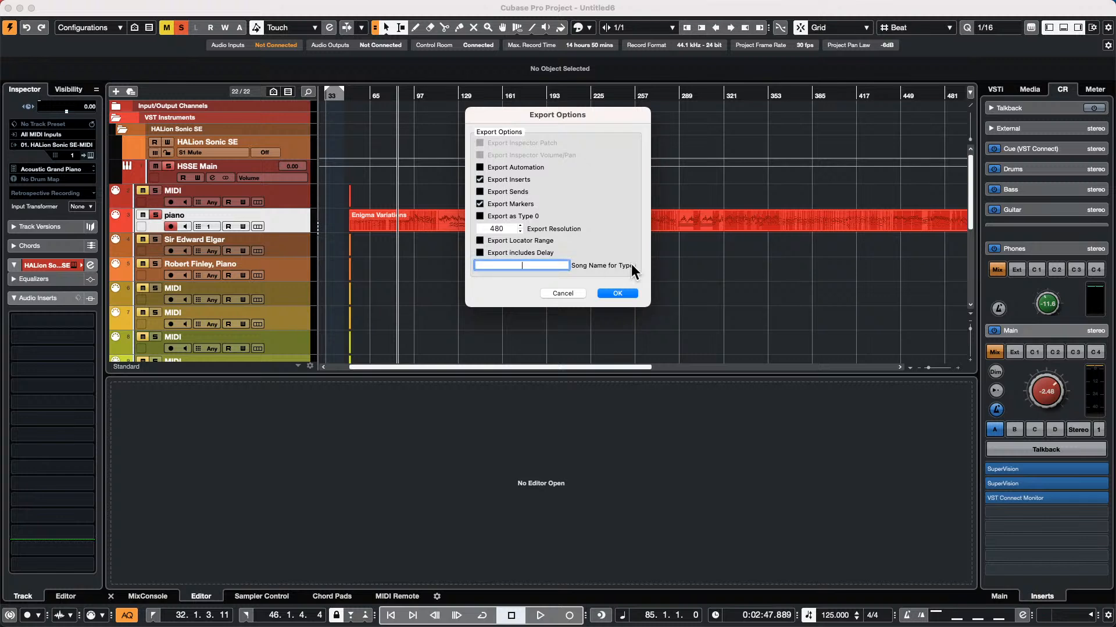
pyautogui.write('Enigma')
pyautogui.press('Tab')
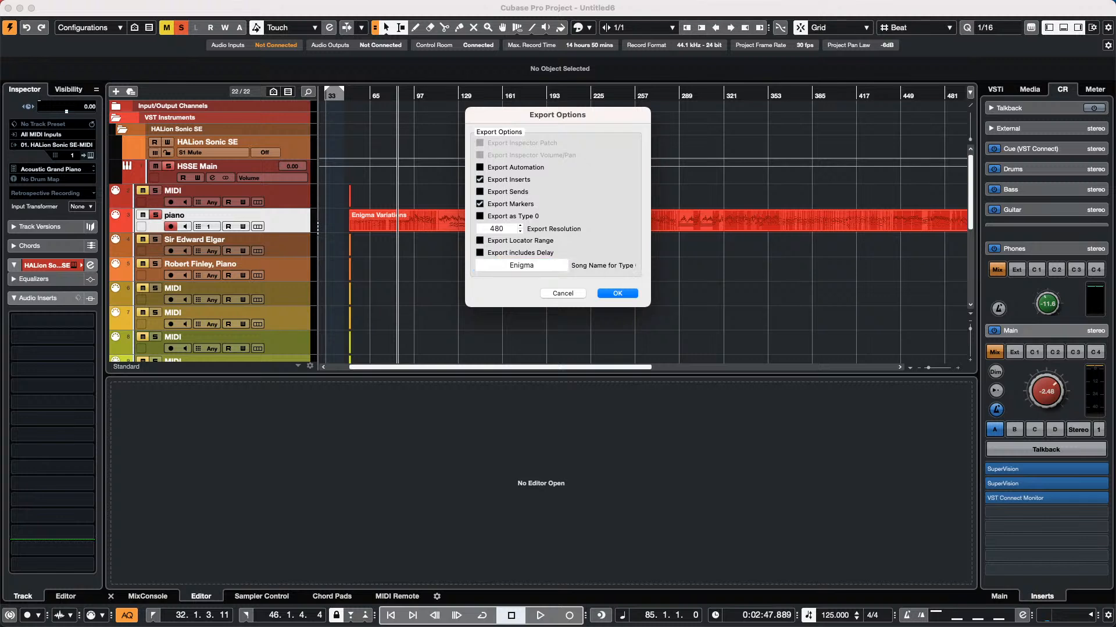
pyautogui.click(619, 293)
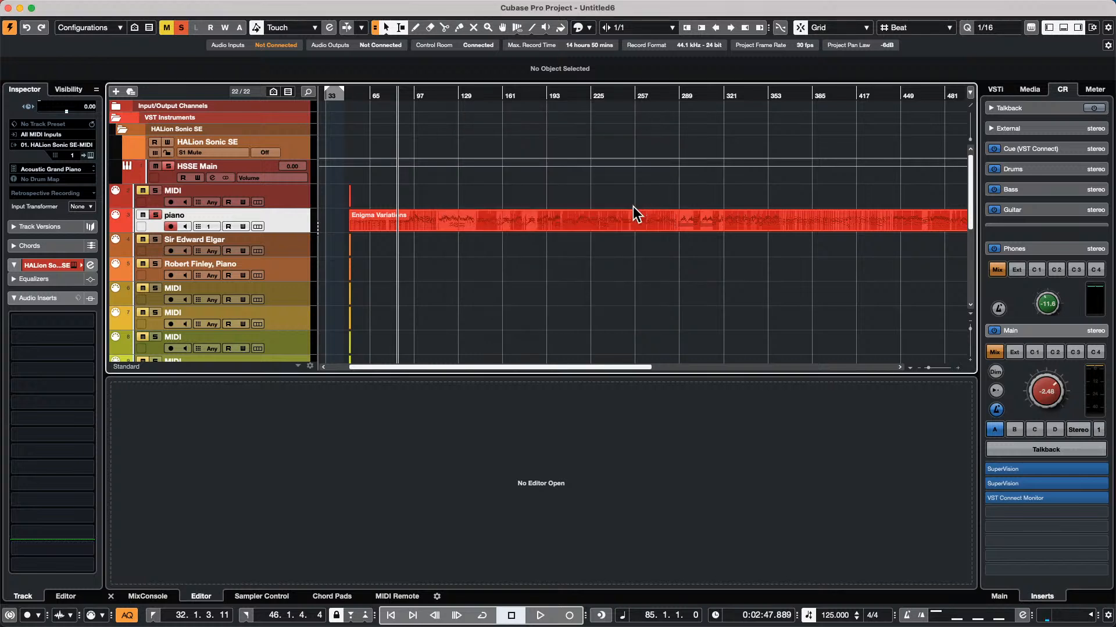
# Import AA enigma.midi into a new project in the Documents folder and make its piano track taller
pyautogui.click(80, 7)
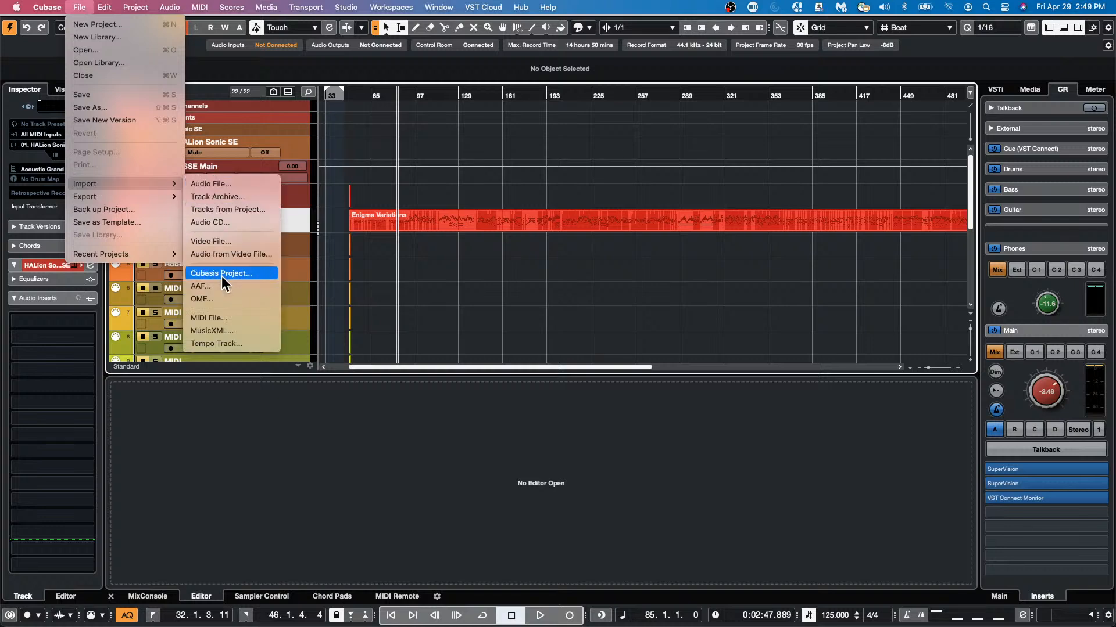
pyautogui.click(223, 318)
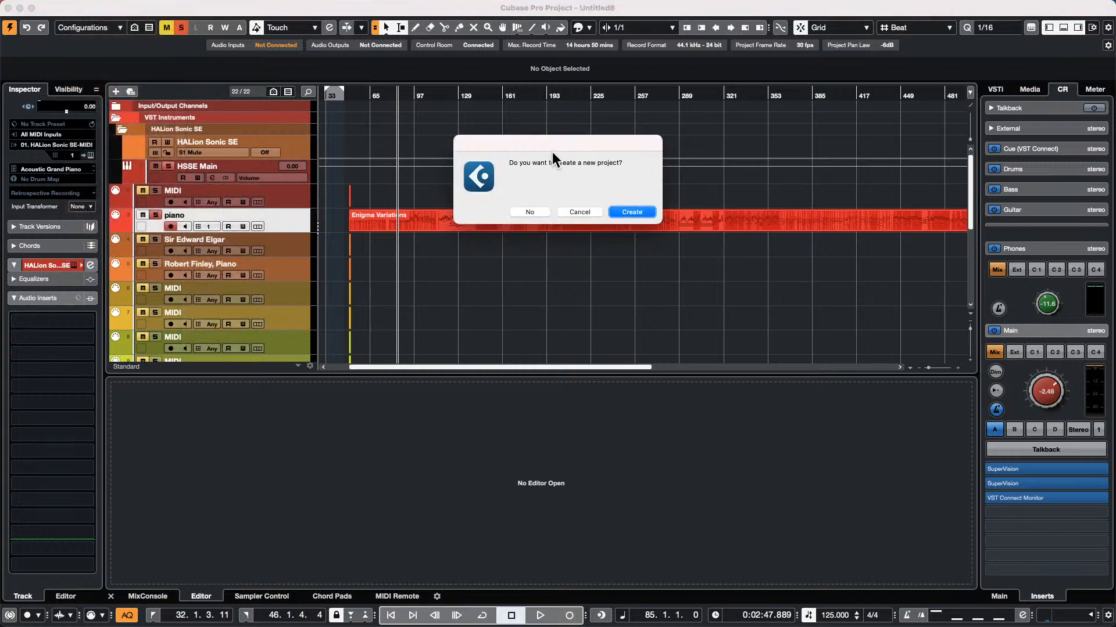
pyautogui.click(631, 212)
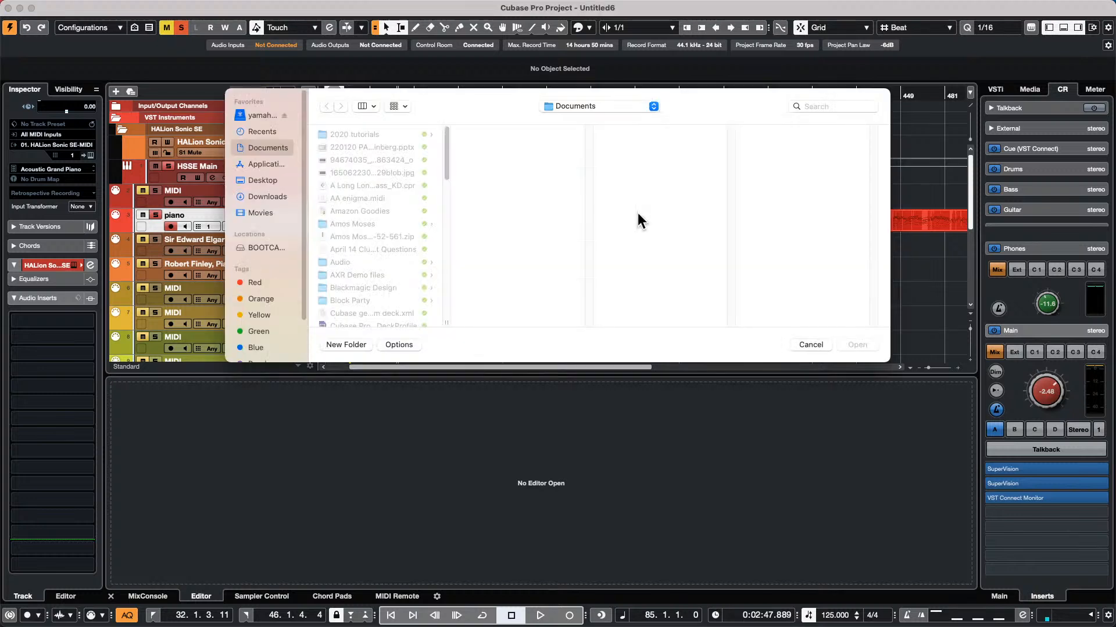
pyautogui.click(370, 197)
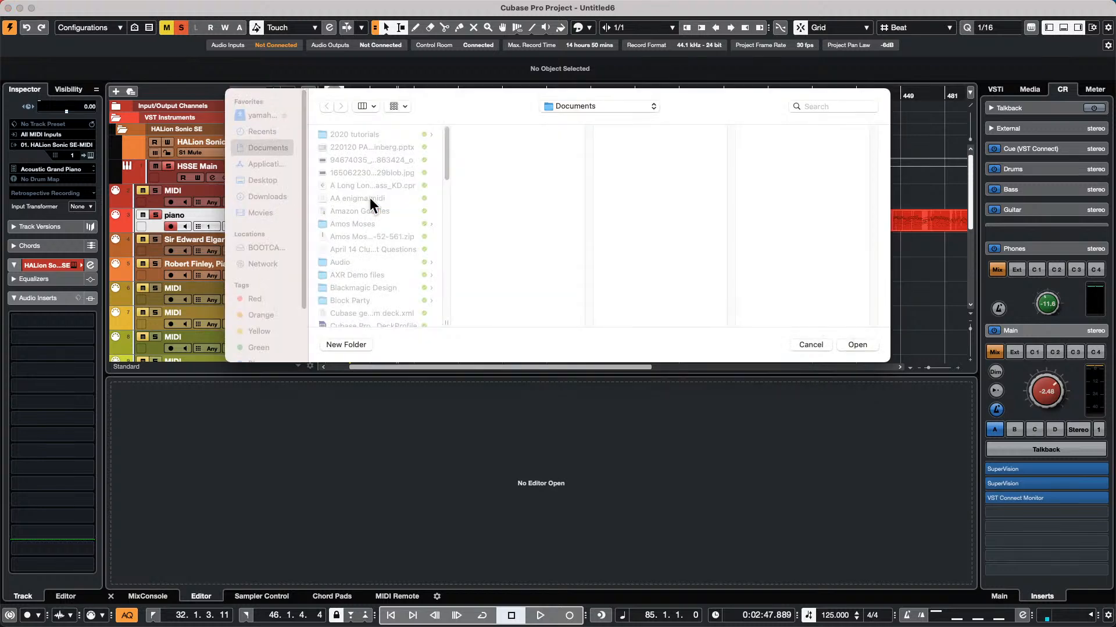
pyautogui.click(869, 344)
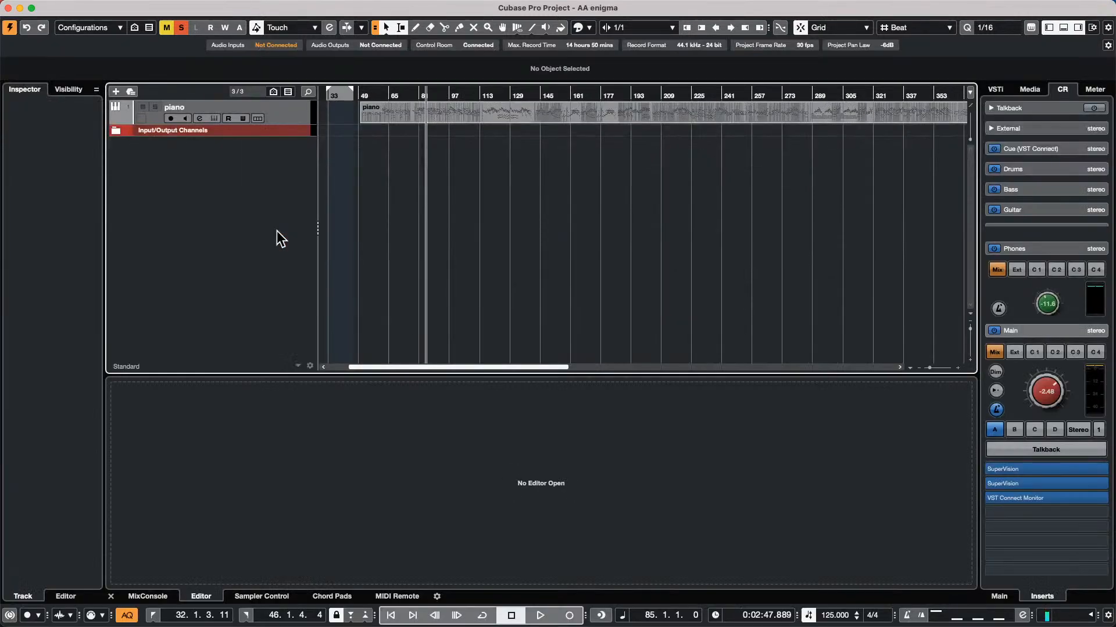
pyautogui.moveTo(354, 93); pyautogui.dragTo(354, 77)
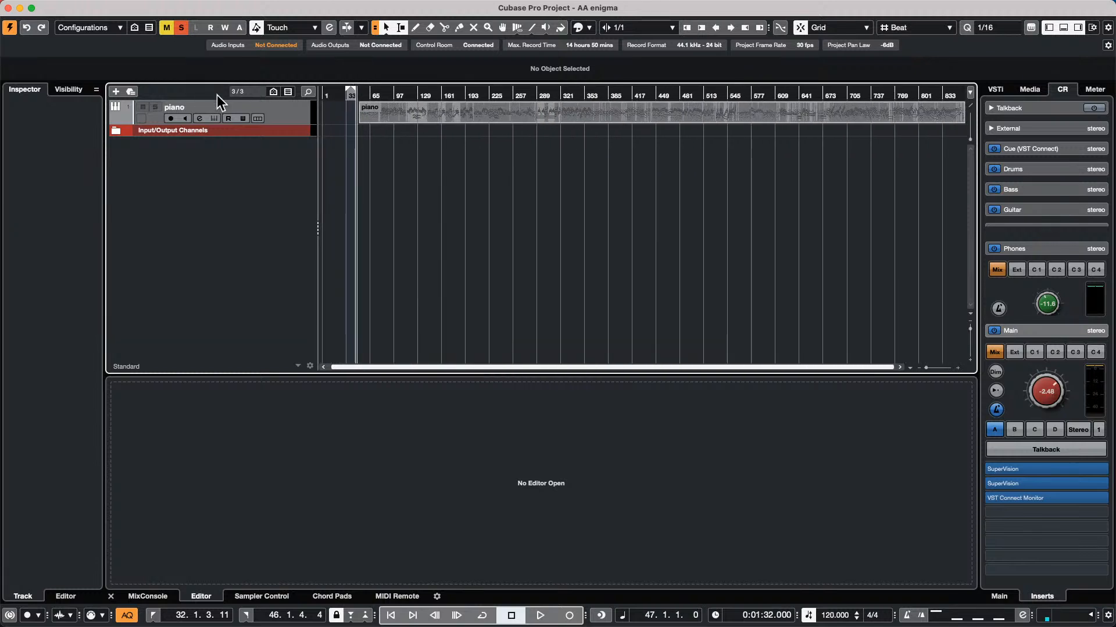
pyautogui.moveTo(273, 122); pyautogui.dragTo(273, 134)
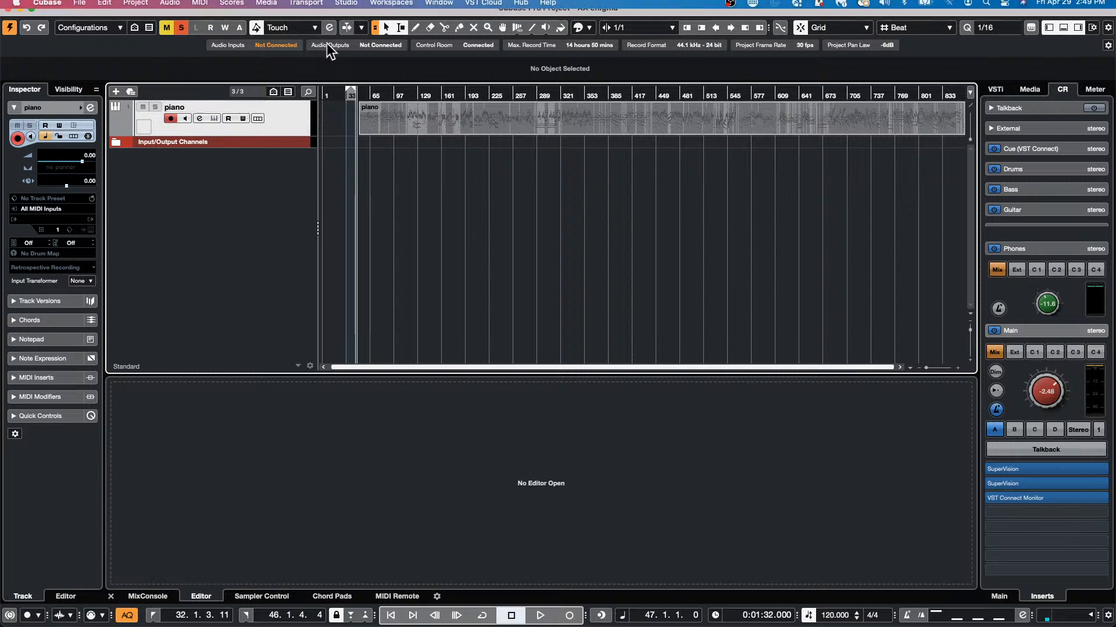
# Close the AA enigma project and return to the Untitled6 project
pyautogui.click(8, 8)
pyautogui.click(532, 210)
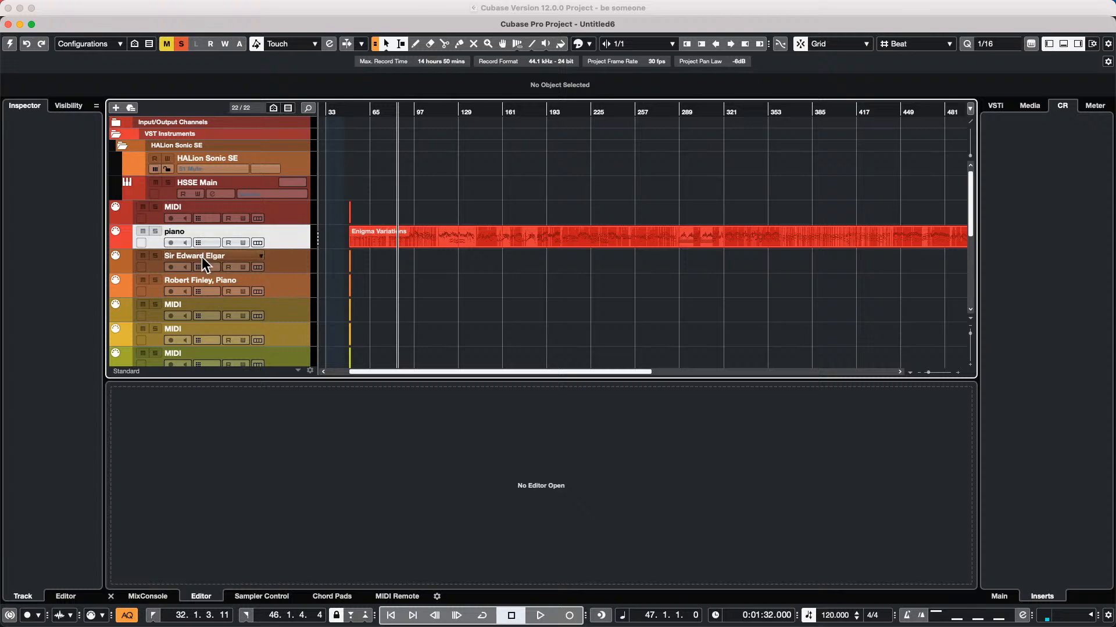
pyautogui.scroll(-1, 205, 266)
pyautogui.scroll(-2, 206, 266)
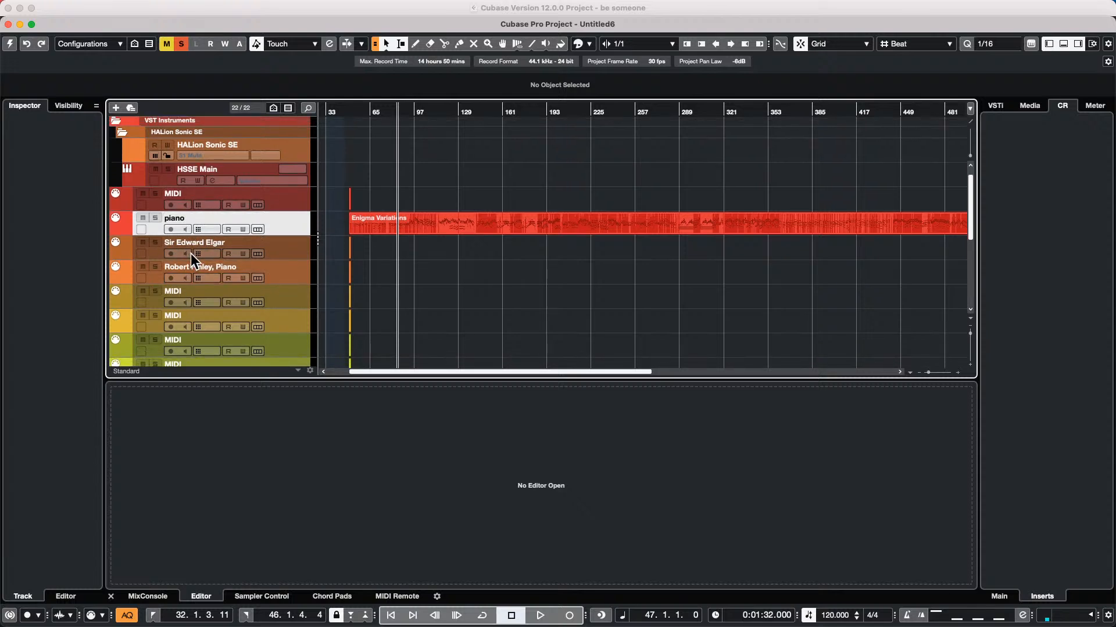
pyautogui.scroll(3, 246, 231)
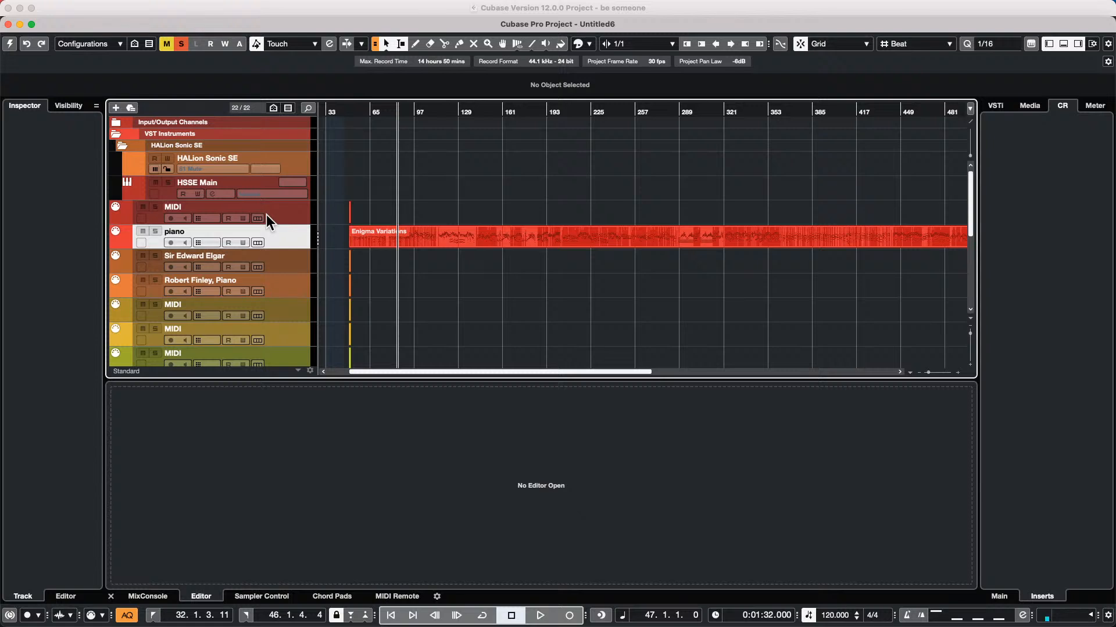
pyautogui.moveTo(243, 3)
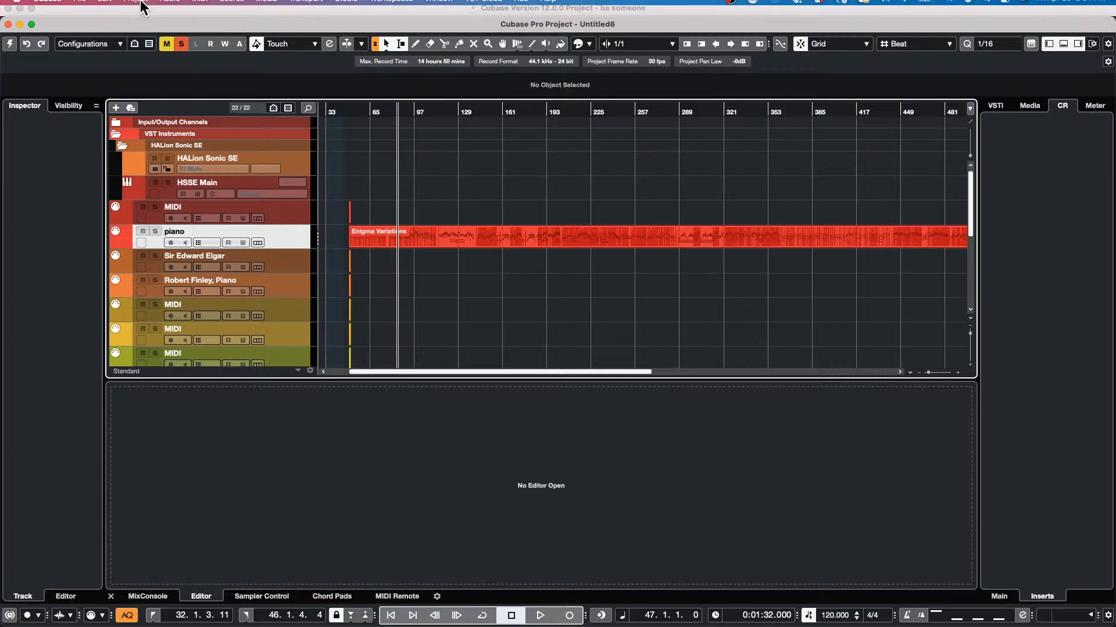
pyautogui.click(103, 7)
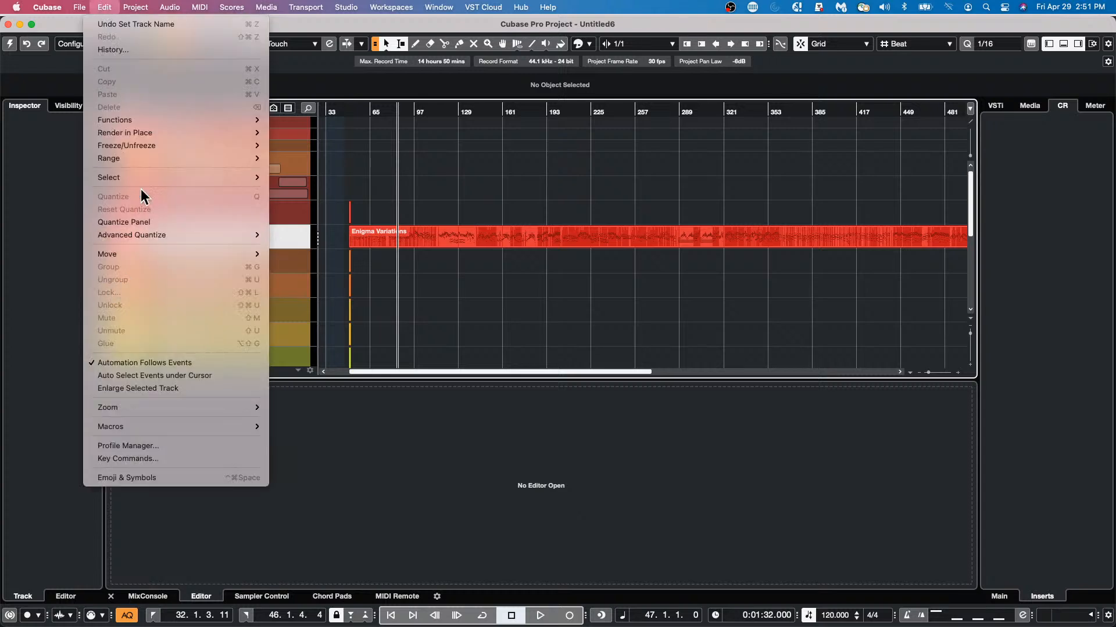
# Start saving a new version of the project, and cancel the save dialog
pyautogui.moveTo(79, 7)
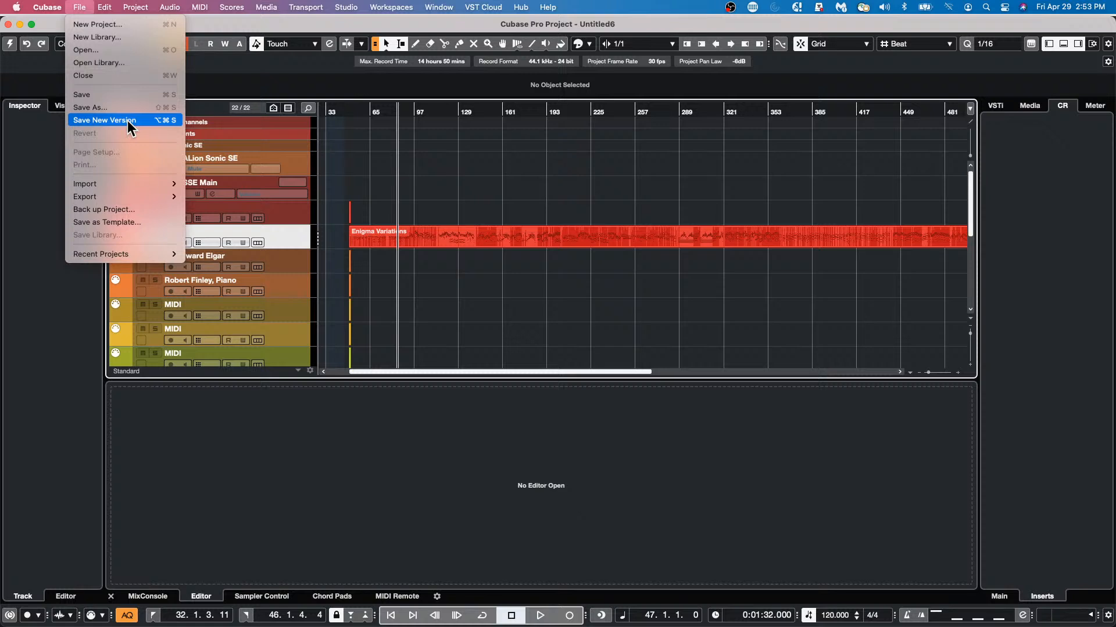
pyautogui.click(127, 120)
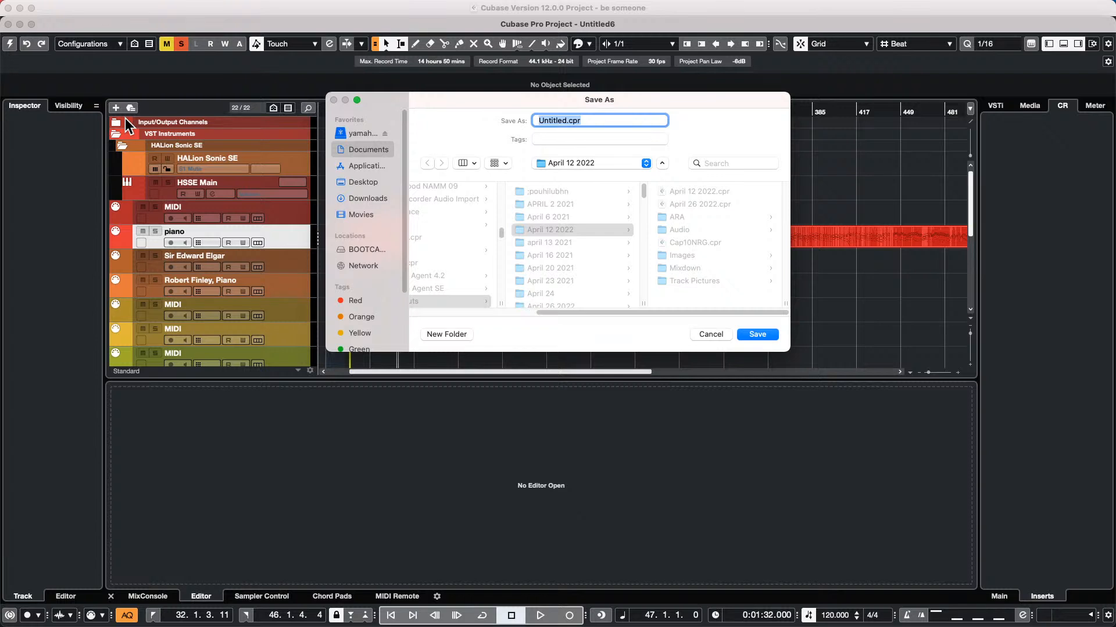
pyautogui.click(718, 330)
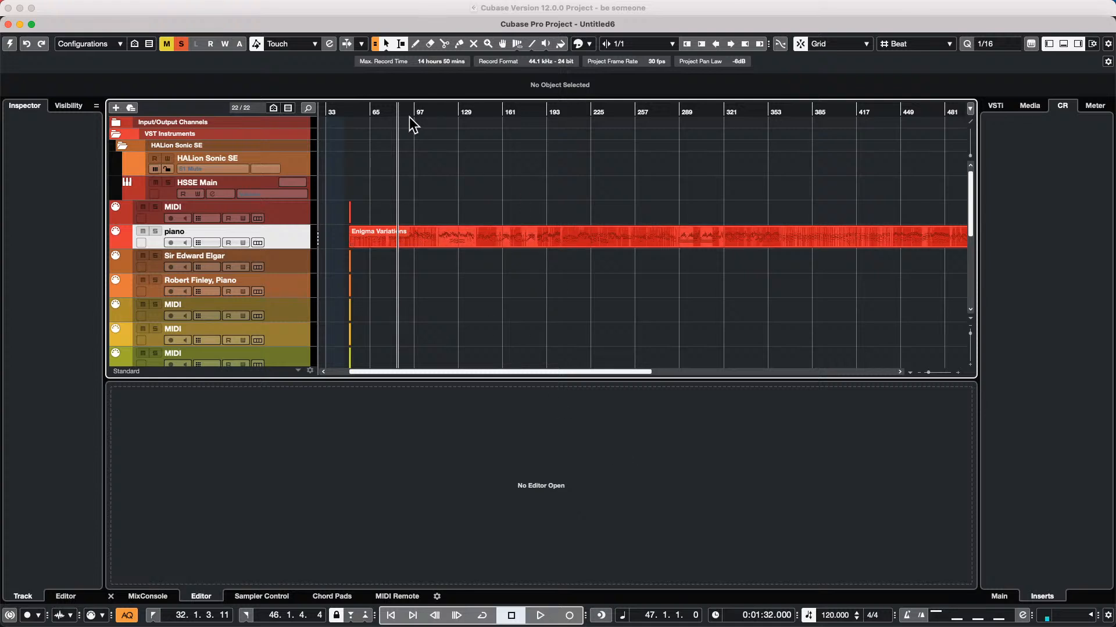
# Open the project file "tempo detect jazz.cpr" from the Projects folder and activate it
pyautogui.scroll(-1, 351, 103)
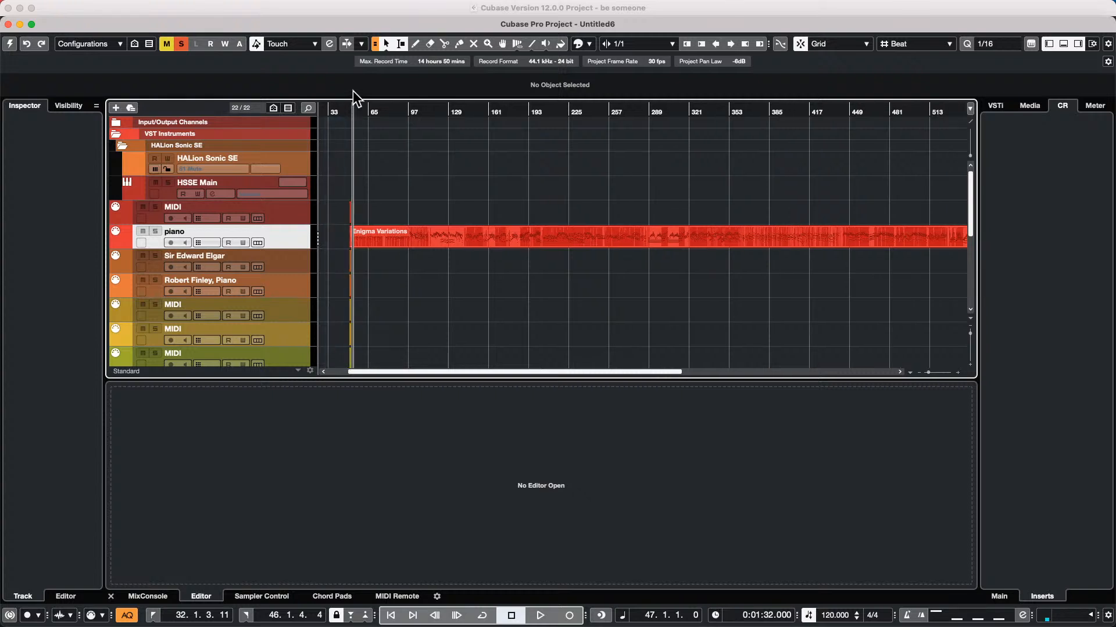
pyautogui.press('g')
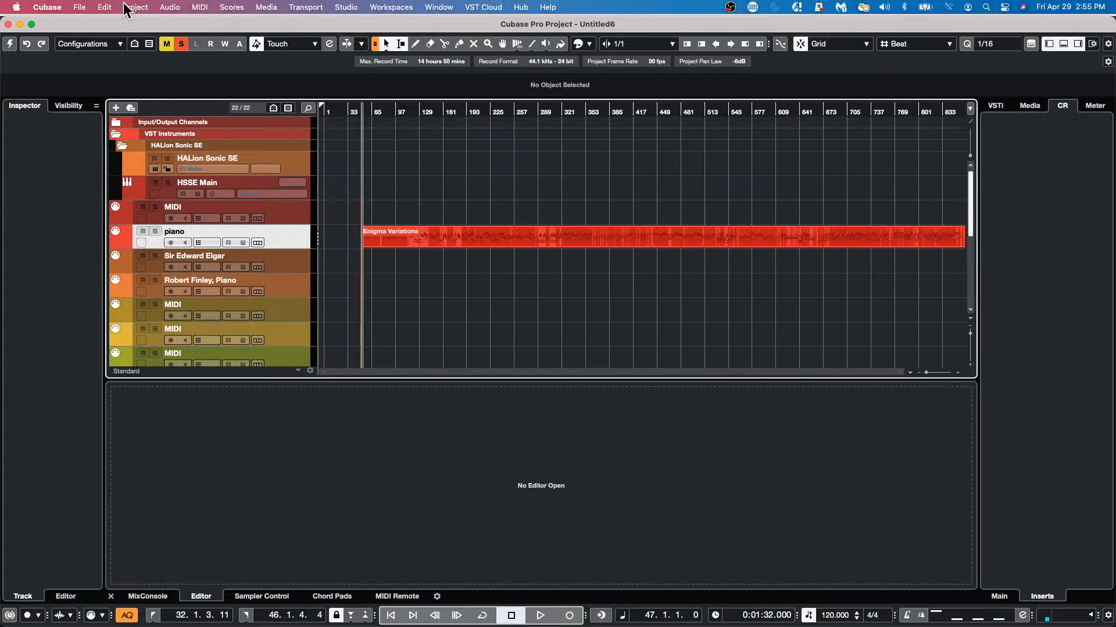
pyautogui.click(78, 6)
pyautogui.moveTo(116, 254)
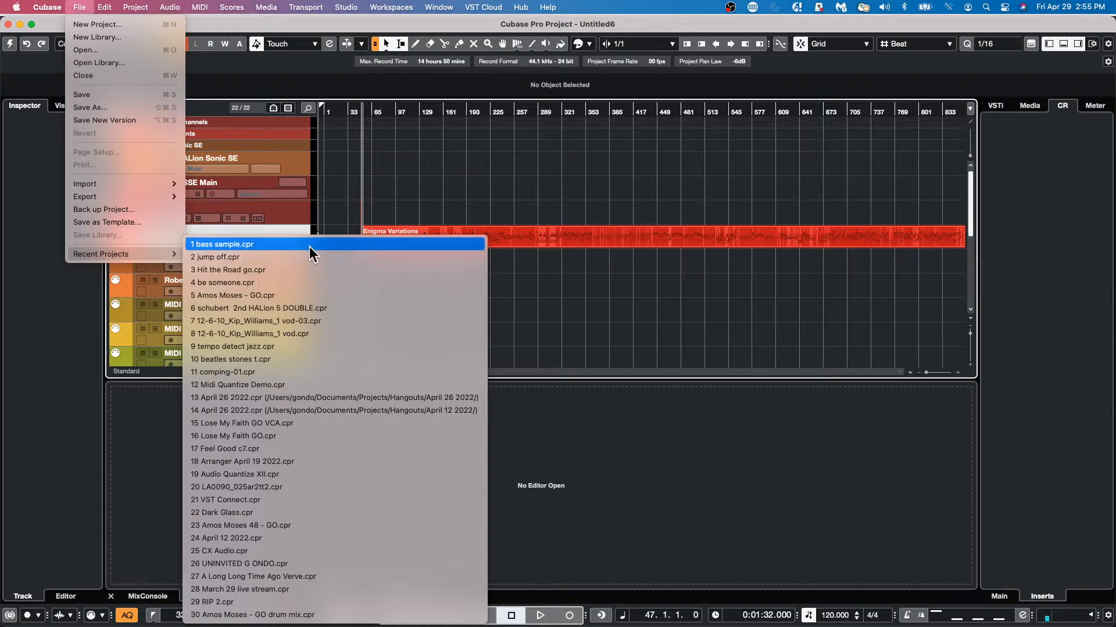
pyautogui.click(113, 52)
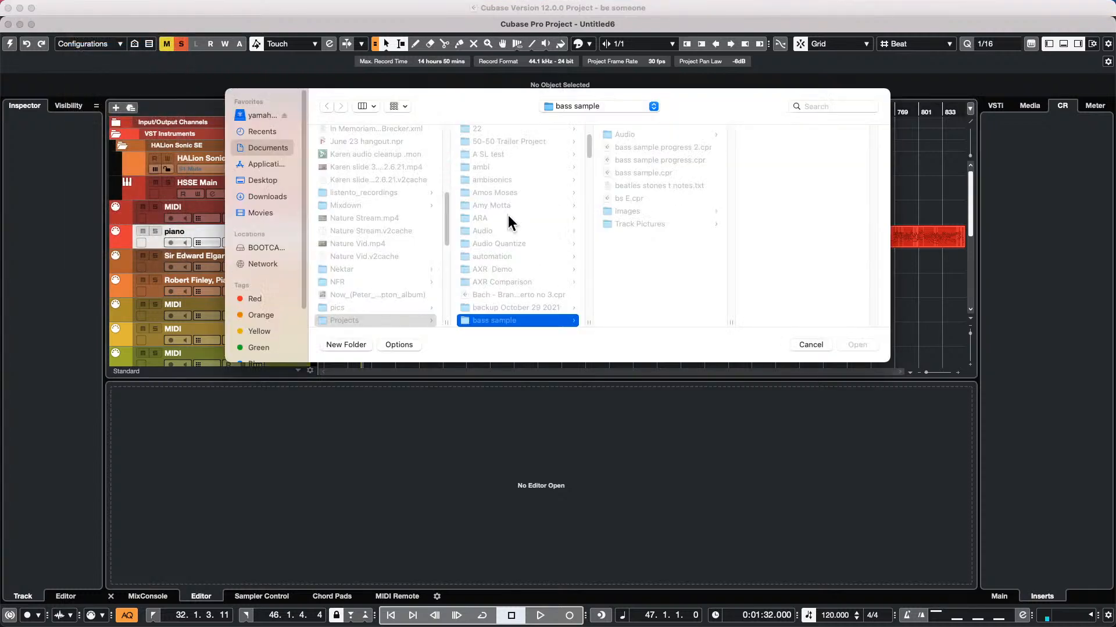
pyautogui.scroll(5, 508, 222)
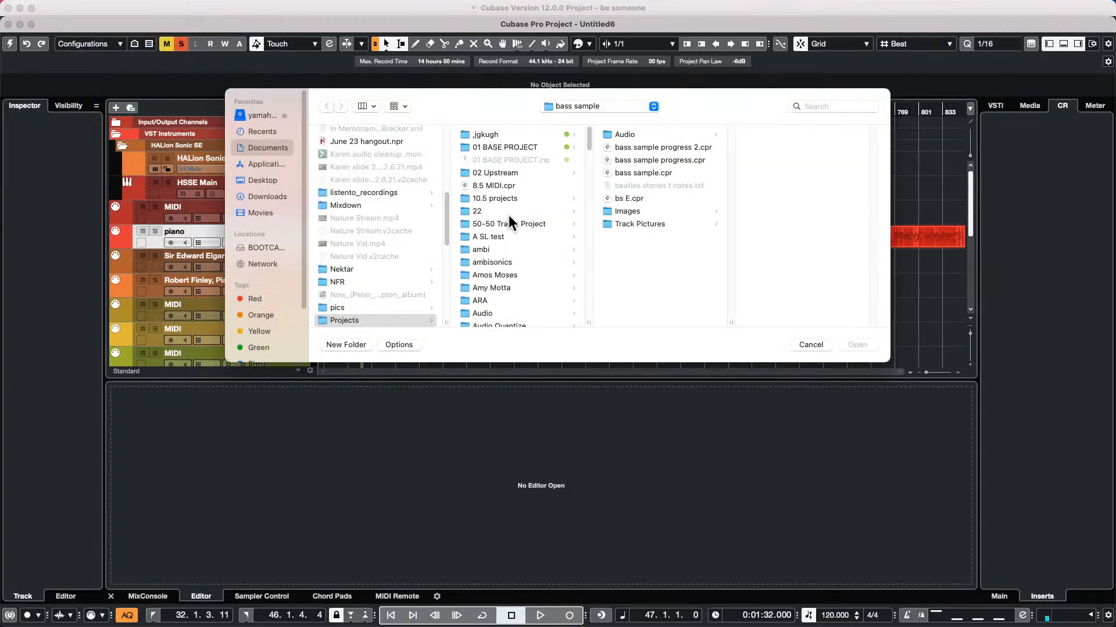
pyautogui.scroll(-3, 511, 216)
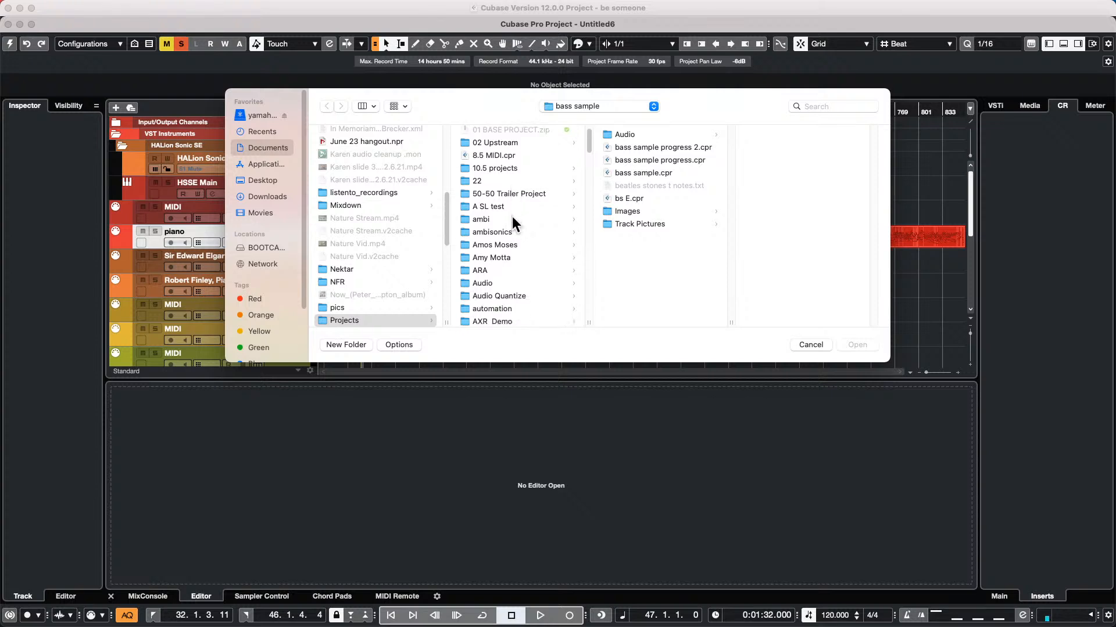
pyautogui.scroll(-4, 512, 219)
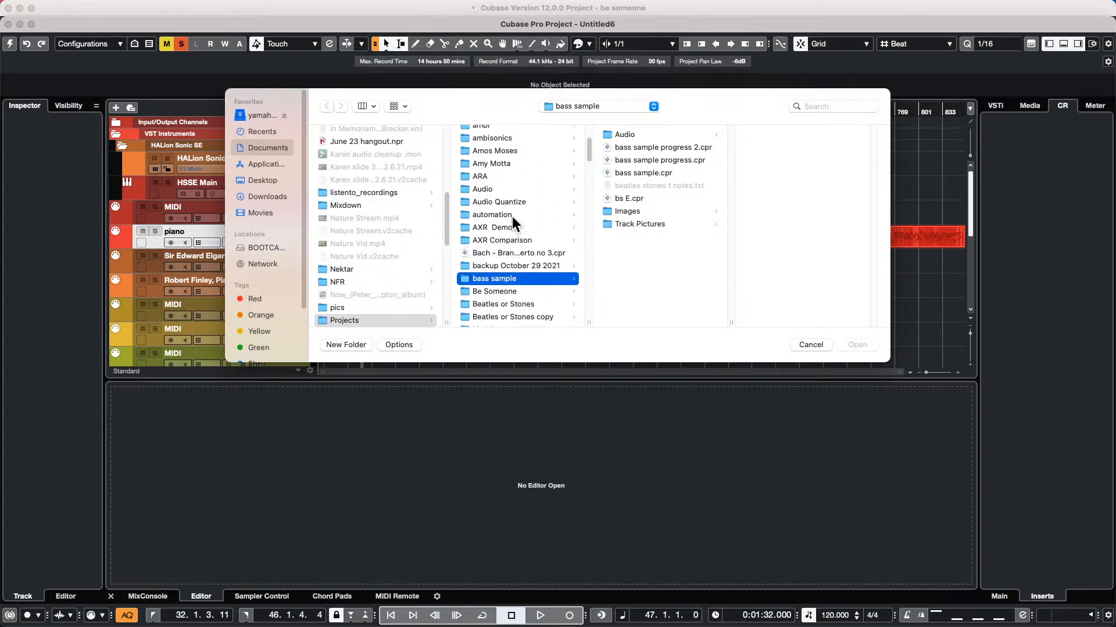
pyautogui.scroll(-1, 513, 224)
pyautogui.scroll(-8, 512, 223)
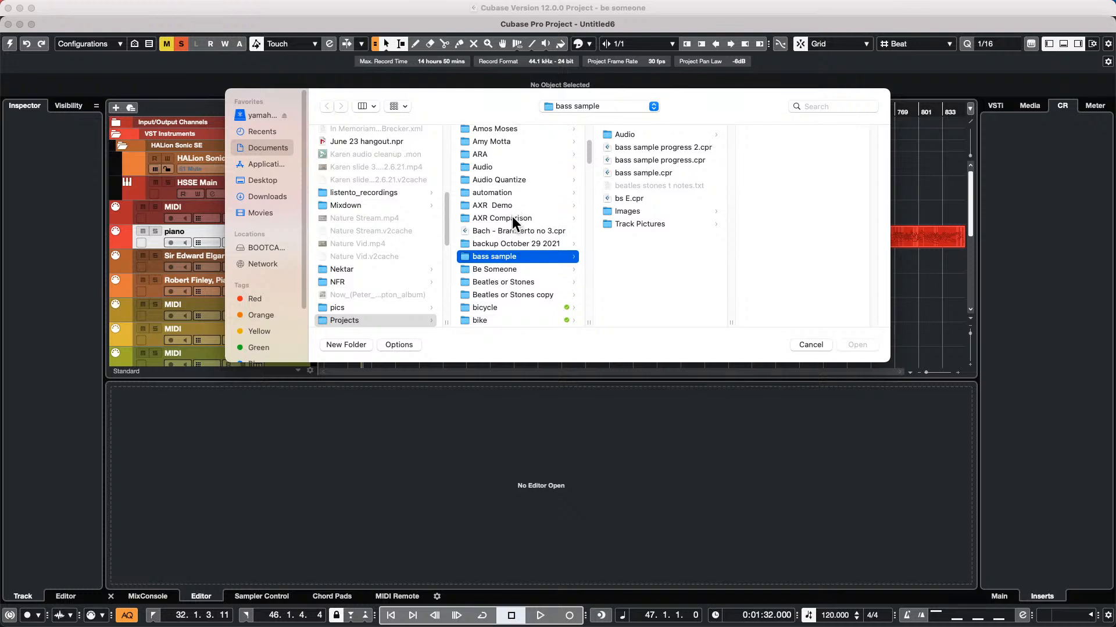
pyautogui.scroll(-3, 512, 222)
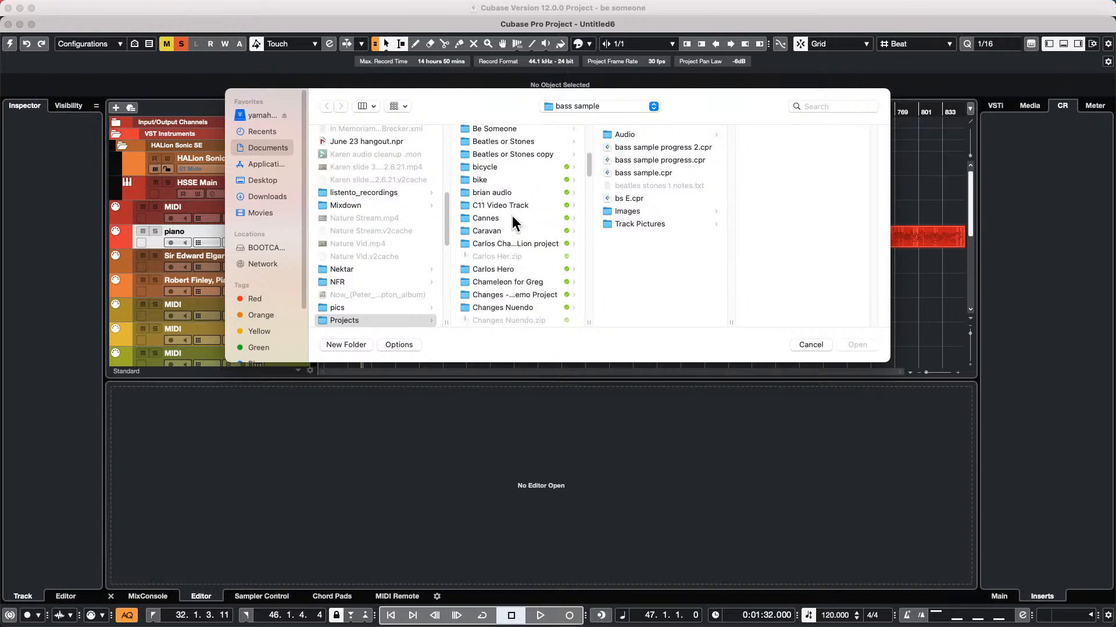
pyautogui.scroll(-2, 513, 223)
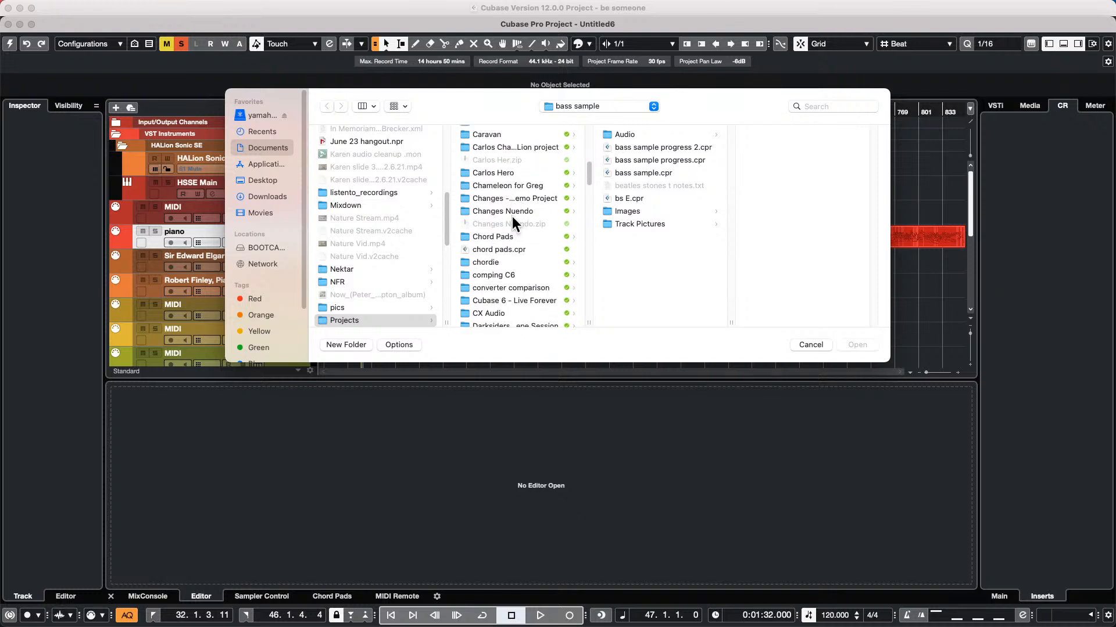
pyautogui.scroll(-5, 512, 222)
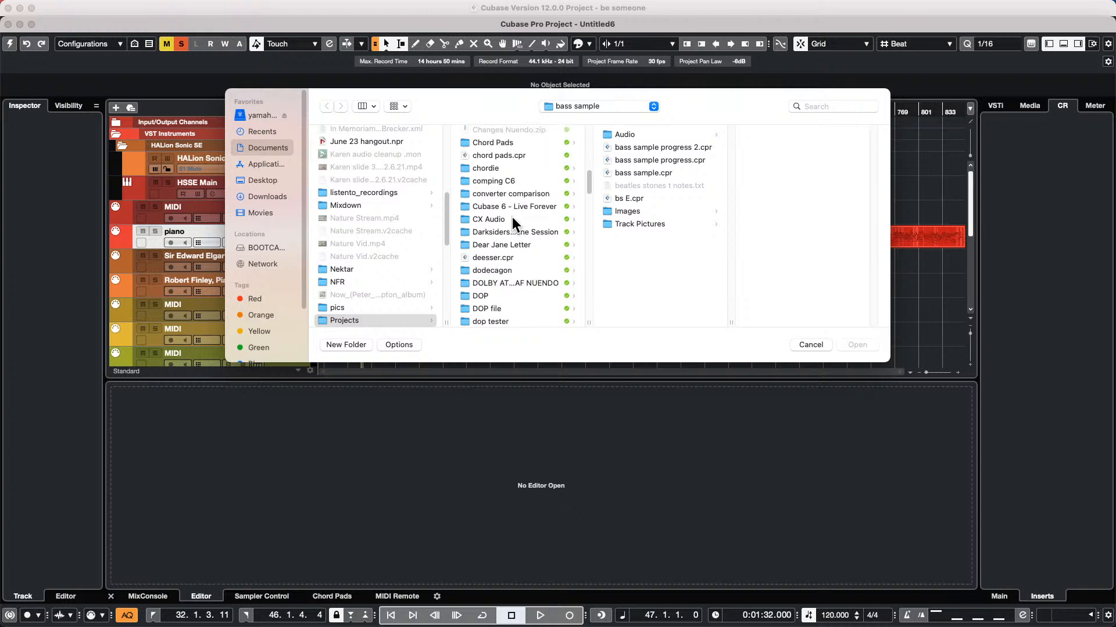
pyautogui.scroll(-8, 513, 222)
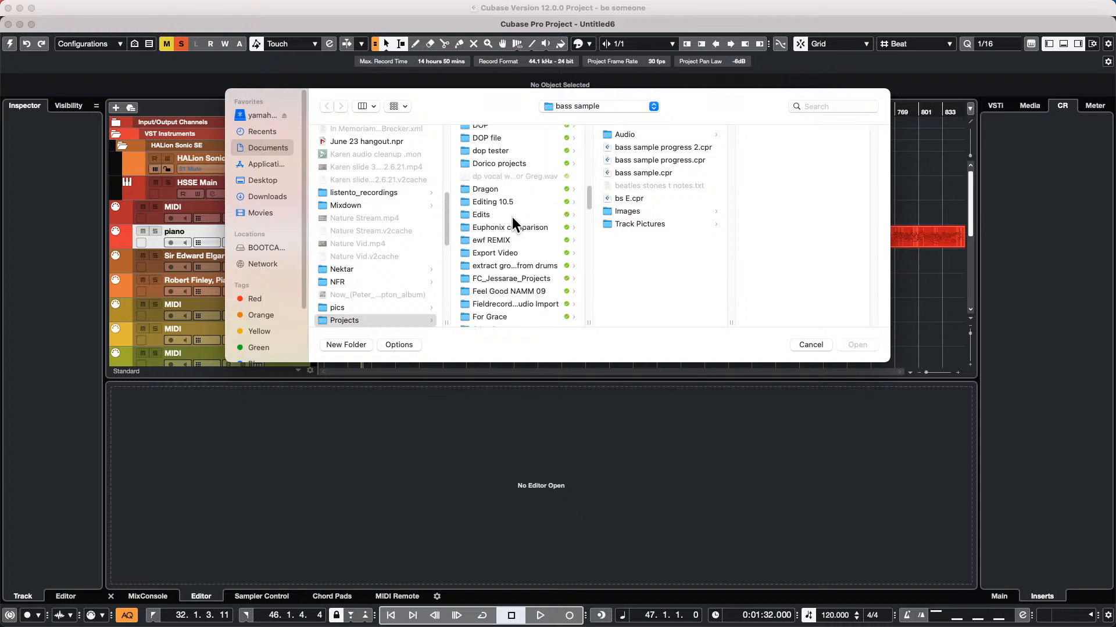
pyautogui.scroll(-15, 511, 218)
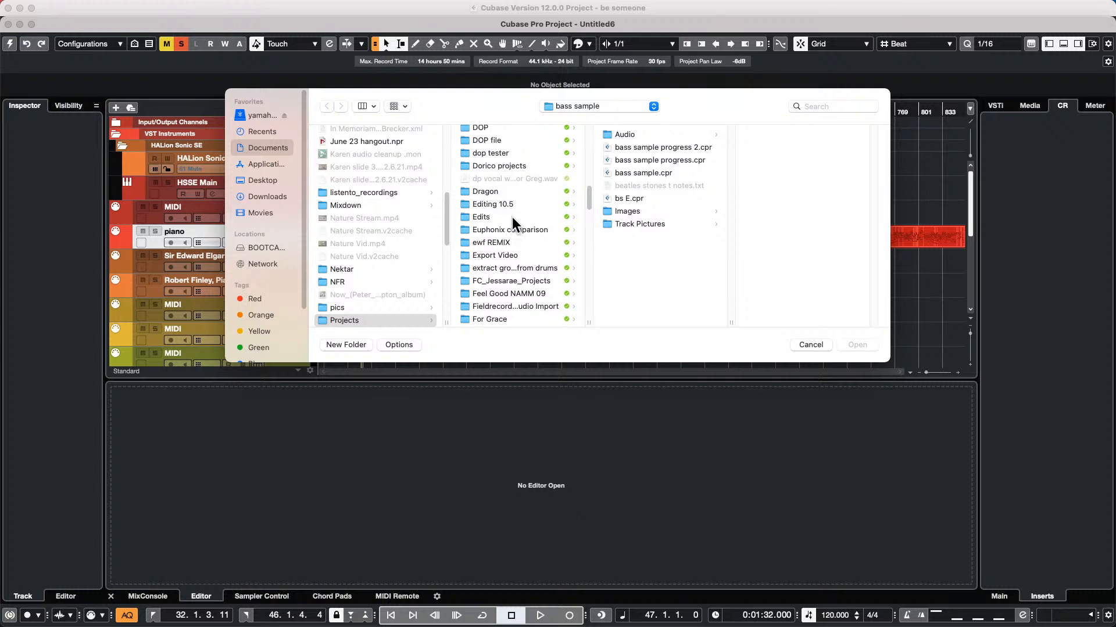
pyautogui.scroll(-4, 511, 219)
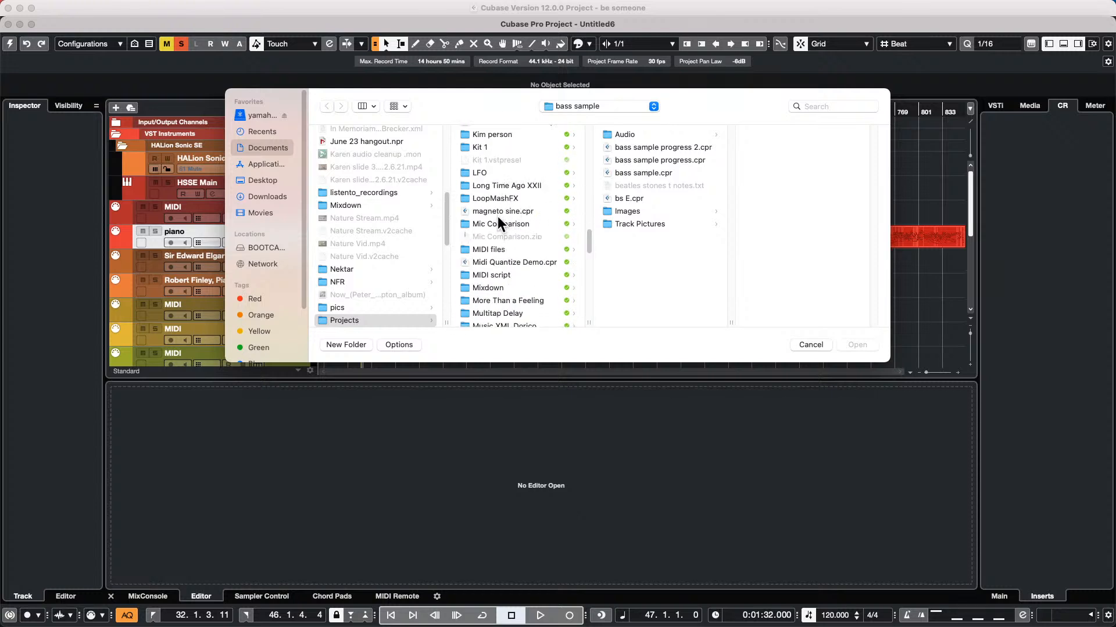
pyautogui.scroll(-10, 497, 216)
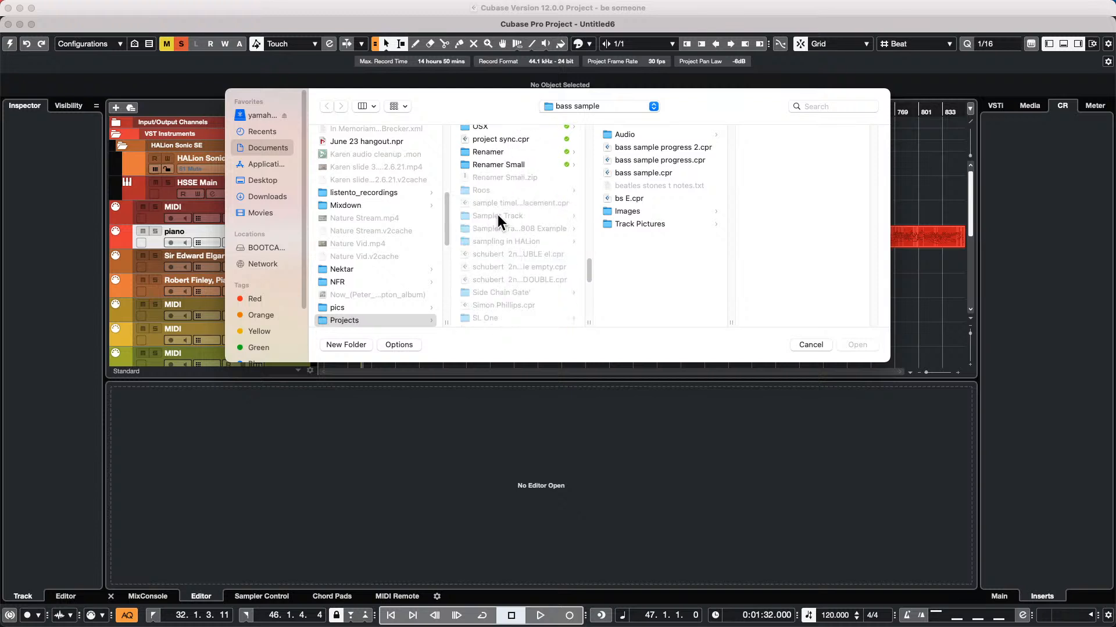
pyautogui.scroll(10, 497, 215)
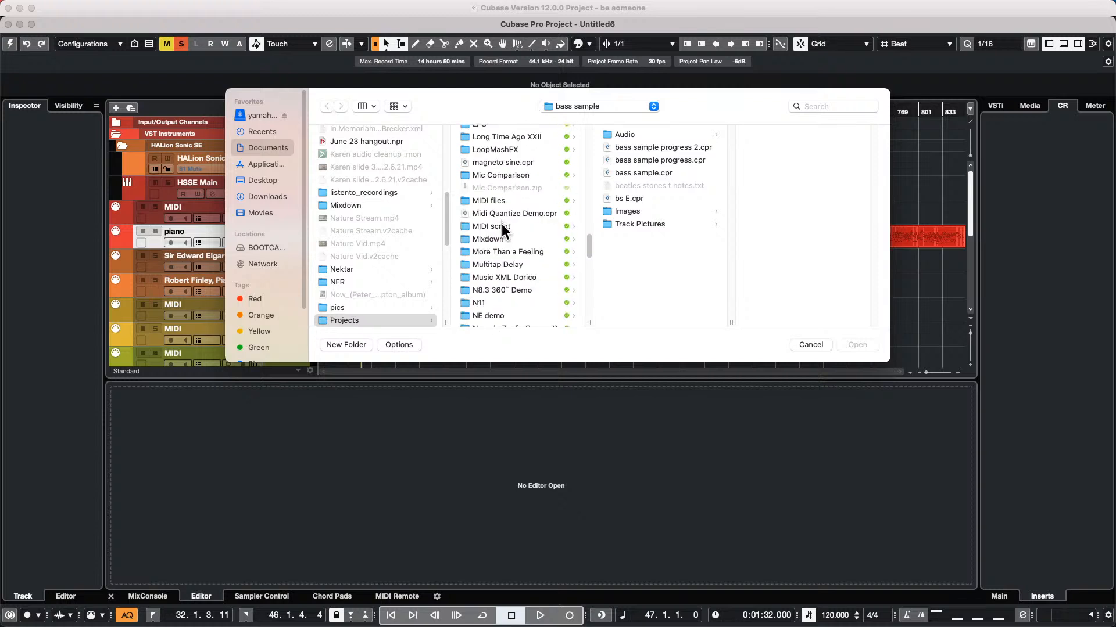
pyautogui.scroll(5, 503, 229)
pyautogui.scroll(-15, 502, 230)
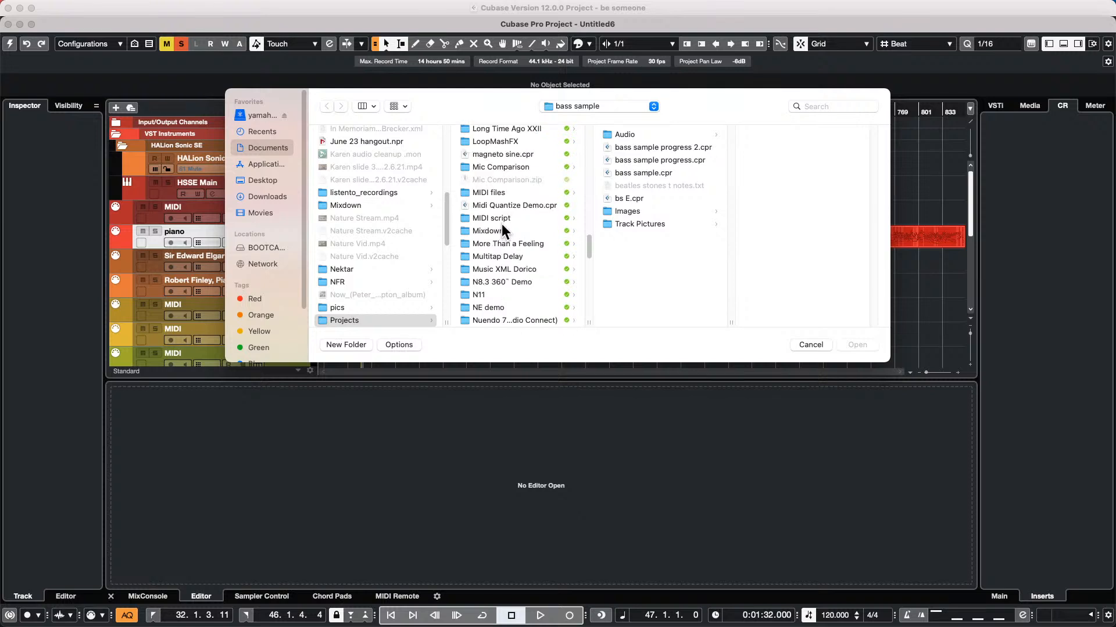
pyautogui.scroll(-3, 502, 230)
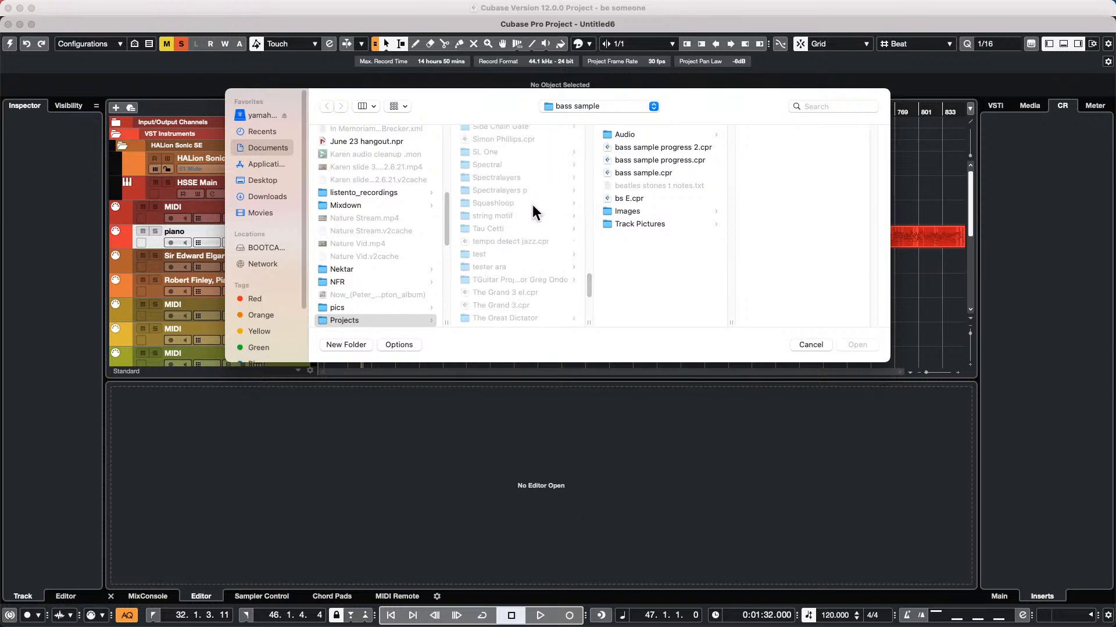
pyautogui.click(524, 241)
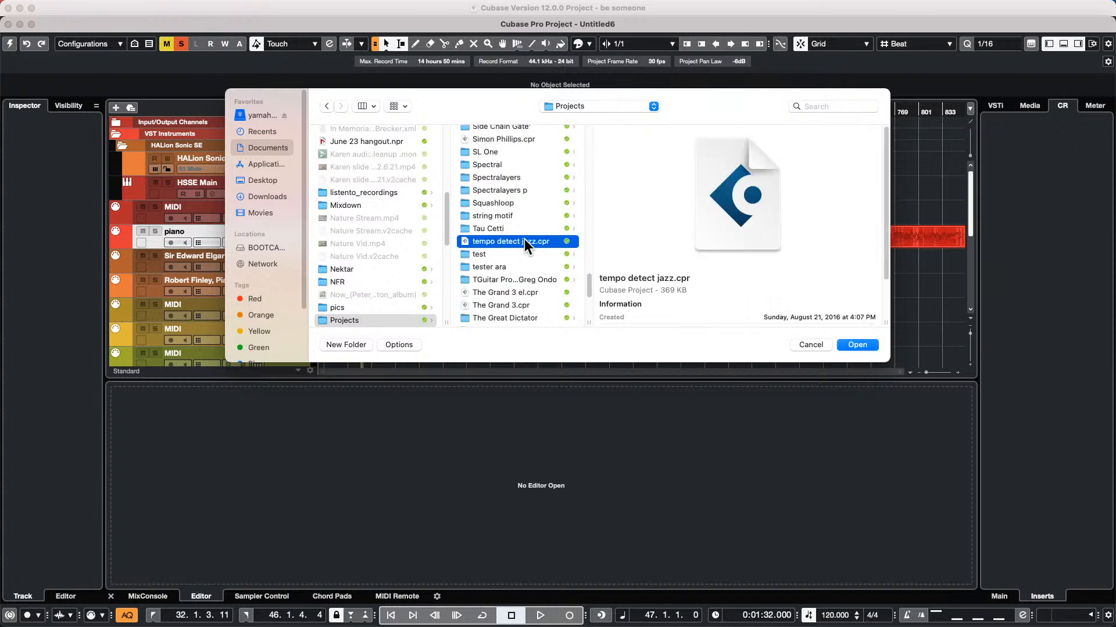
pyautogui.doubleClick(524, 241)
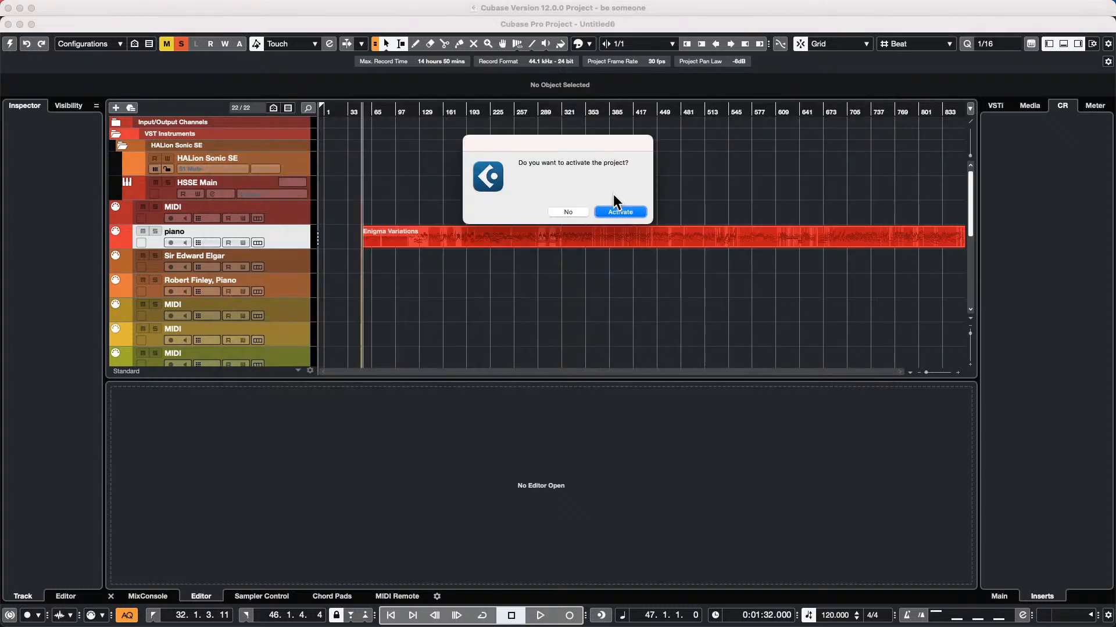
pyautogui.click(620, 212)
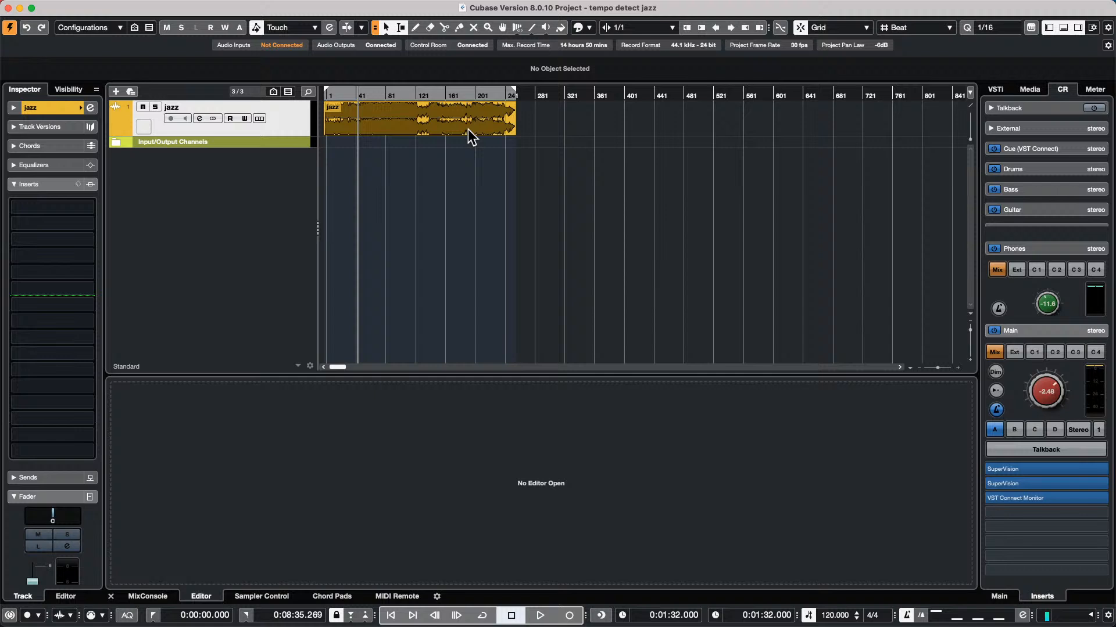
# Place the project cursor at about 0:01:14.500 on the timeline of the jazz track
pyautogui.moveTo(386, 89); pyautogui.dragTo(279, 114)
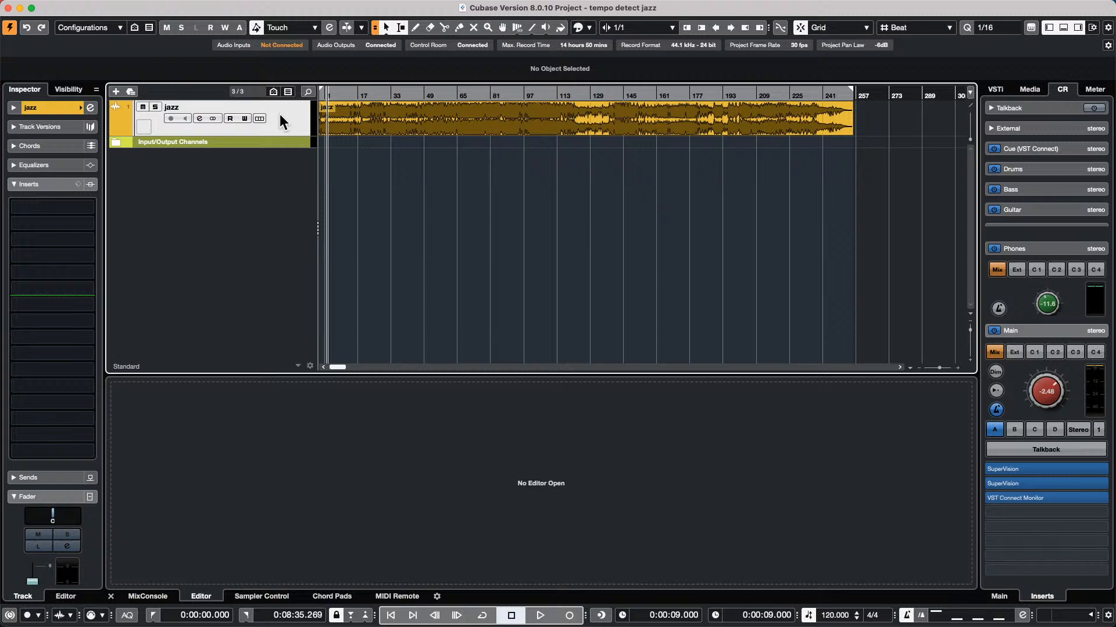
pyautogui.click(395, 89)
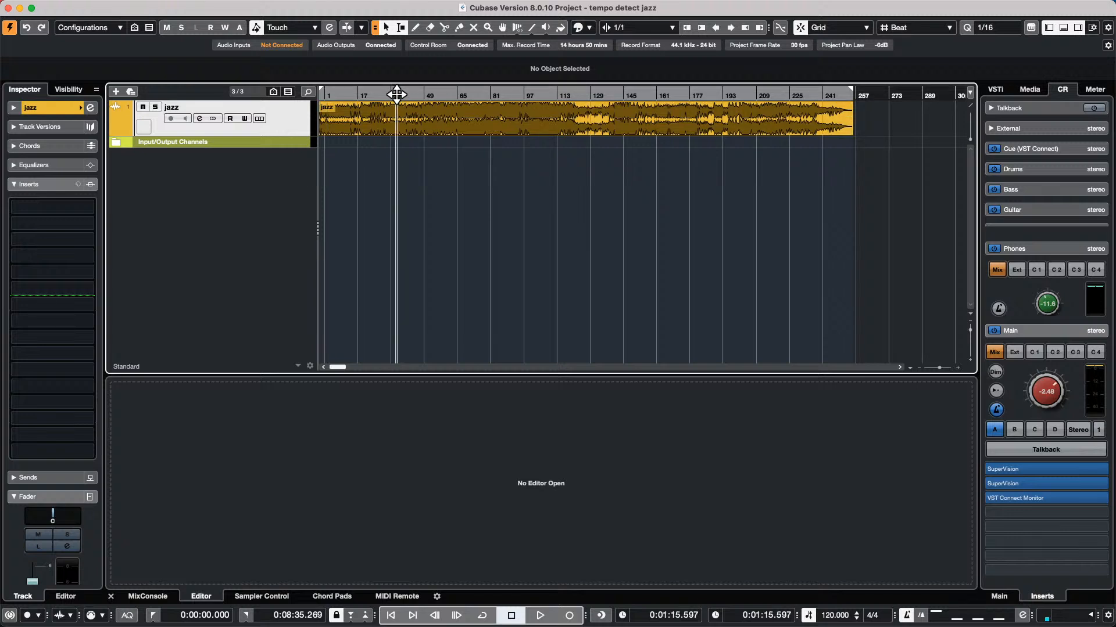
pyautogui.moveTo(395, 78); pyautogui.dragTo(393, 62)
# Start an audio file import and look through the WaveLab Audio files folder in Projects for a suitable file
pyautogui.moveTo(29, 3)
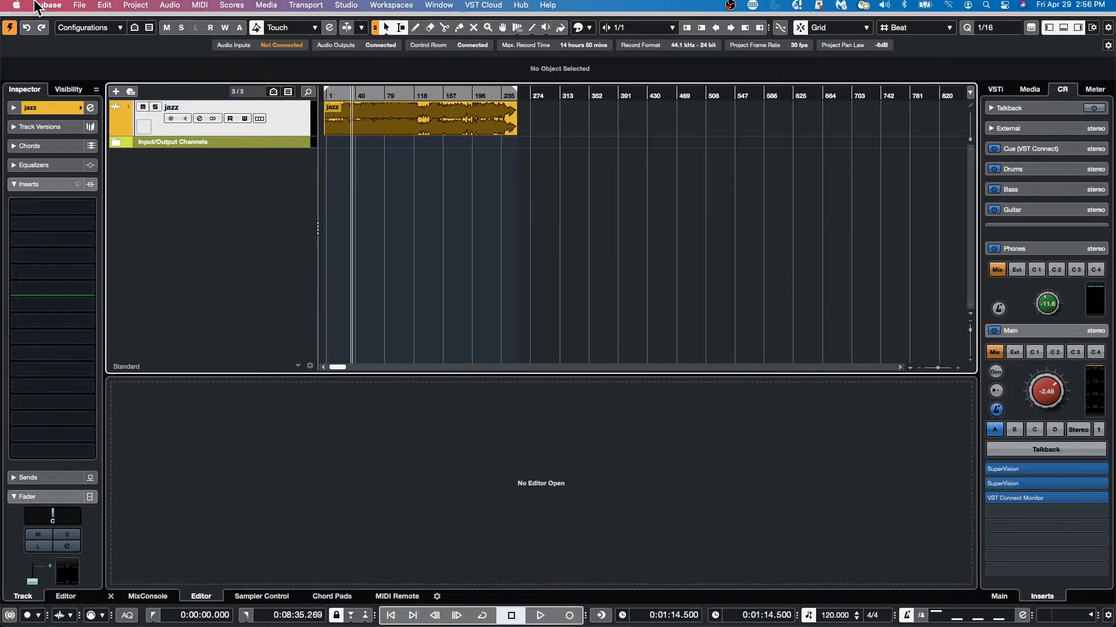
pyautogui.click(80, 8)
pyautogui.moveTo(150, 184)
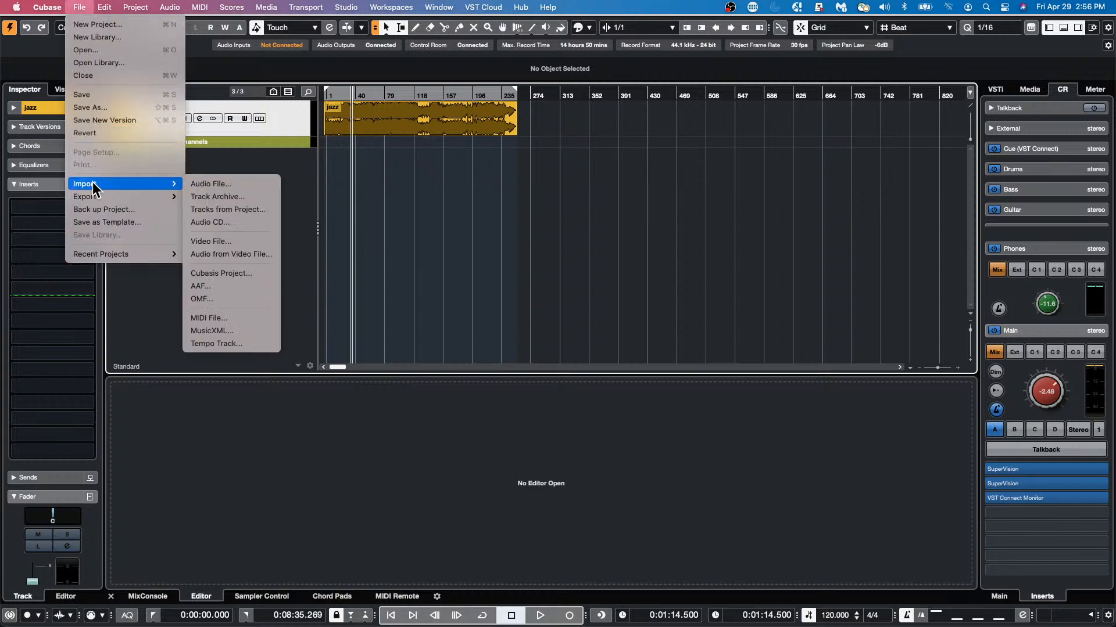
pyautogui.click(260, 189)
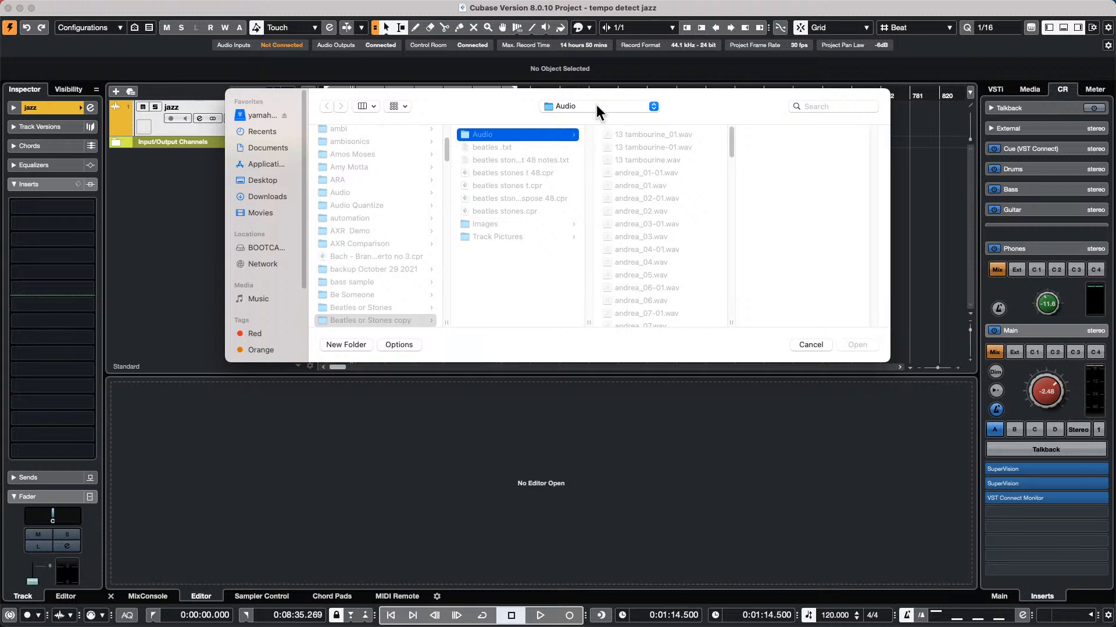
pyautogui.click(596, 106)
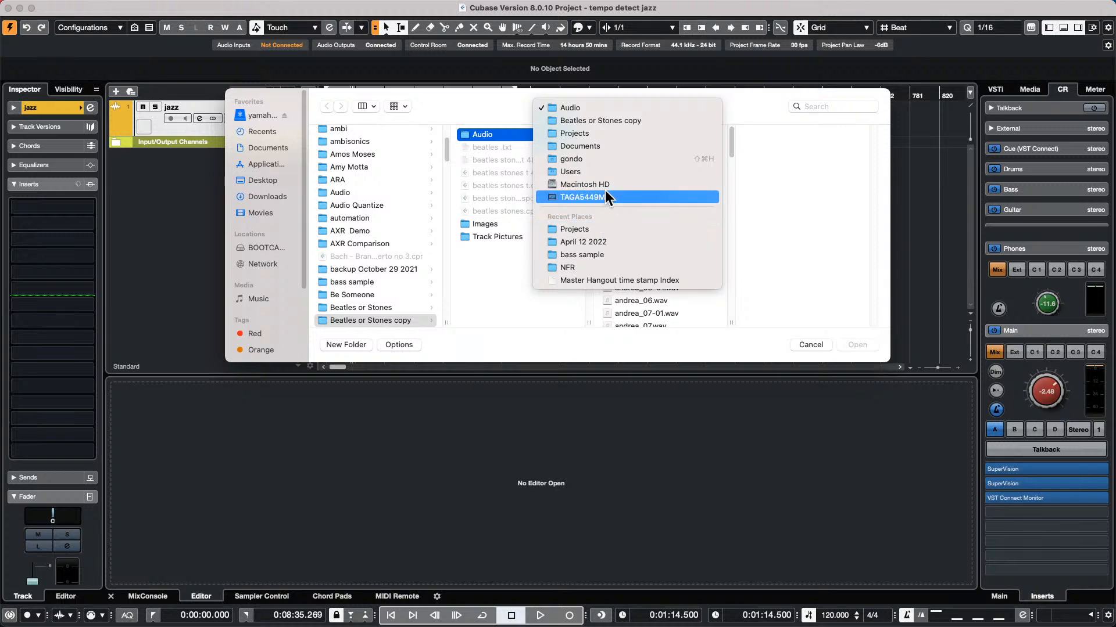
pyautogui.click(600, 131)
pyautogui.scroll(-15, 364, 213)
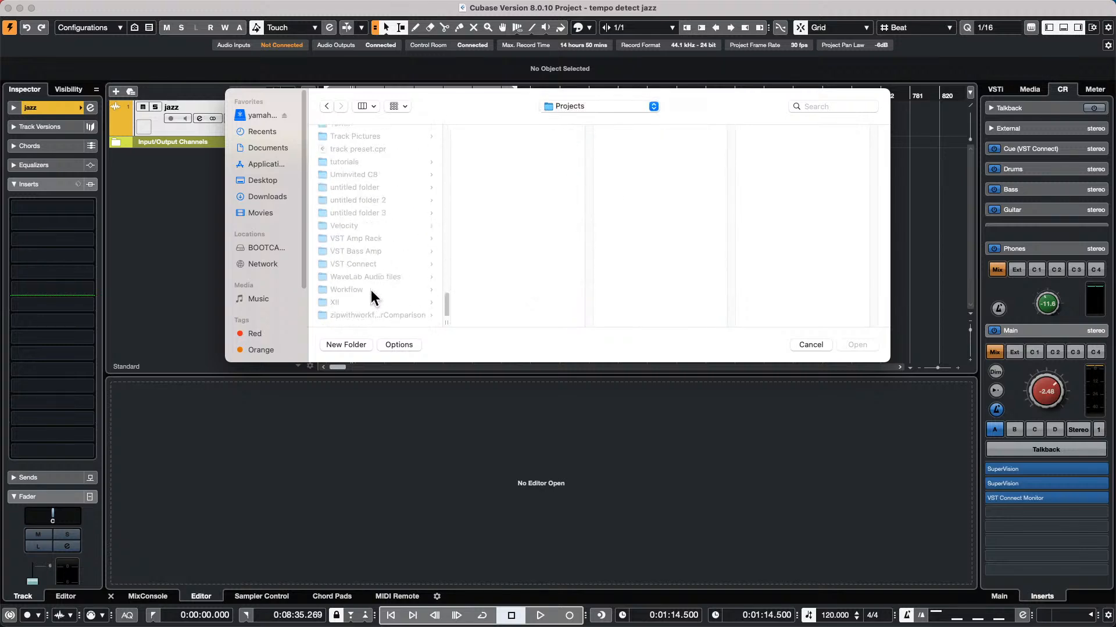
pyautogui.click(367, 278)
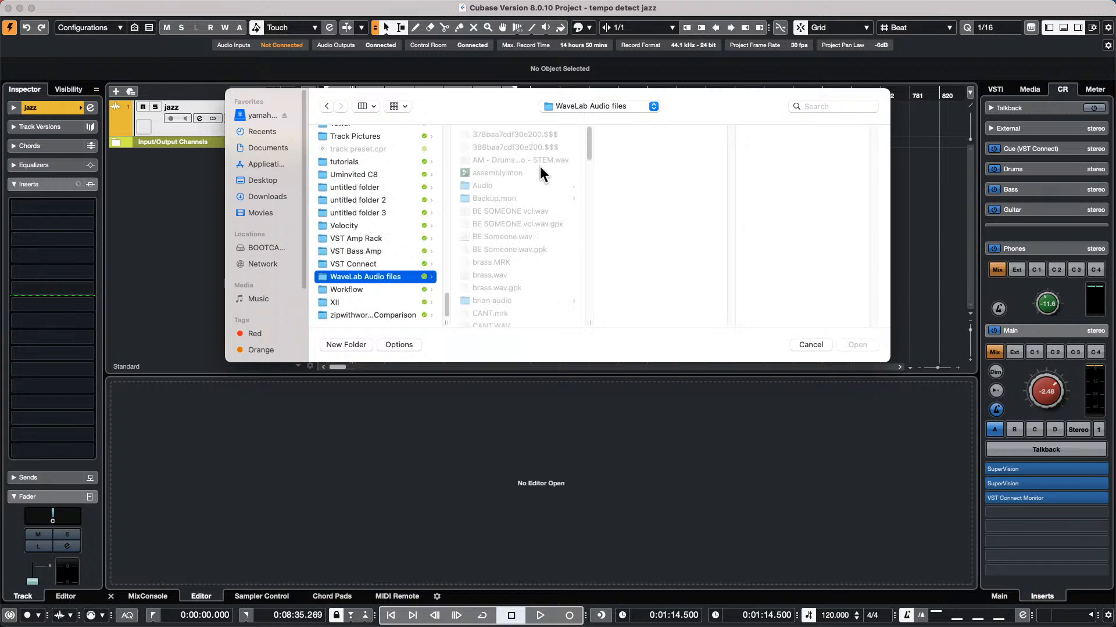
pyautogui.scroll(-3, 520, 194)
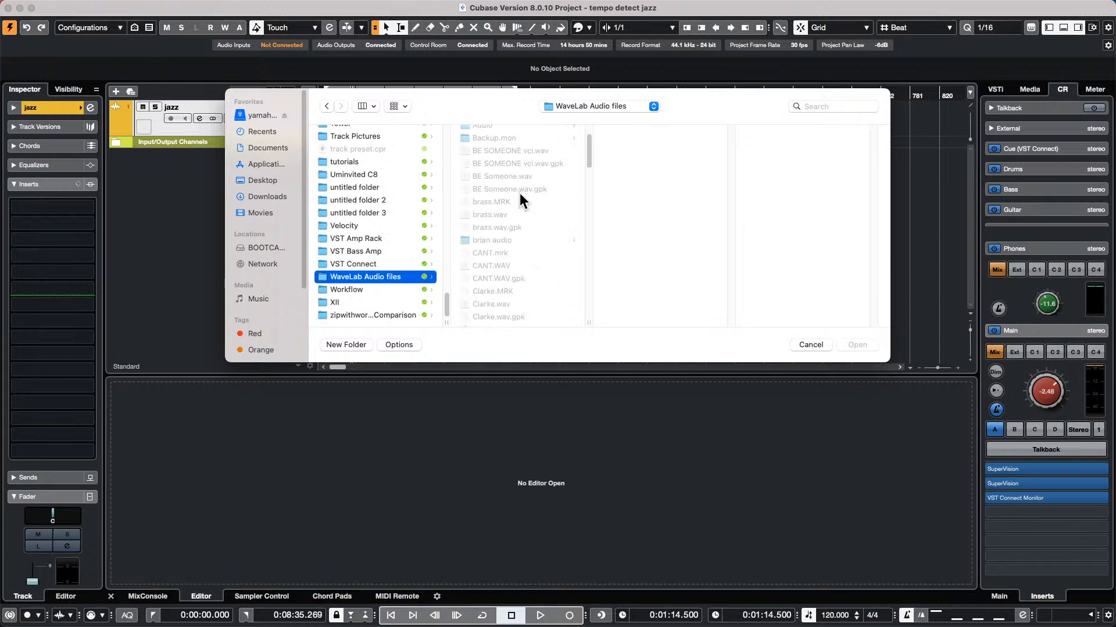
pyautogui.scroll(-5, 521, 198)
pyautogui.scroll(-3, 519, 197)
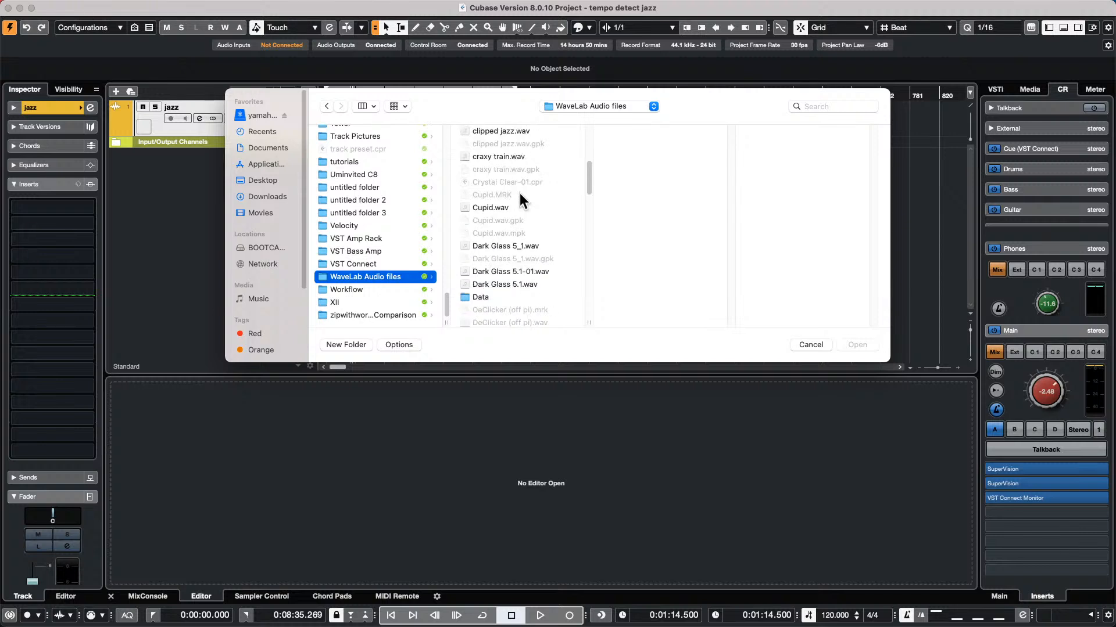
pyautogui.scroll(-3, 520, 193)
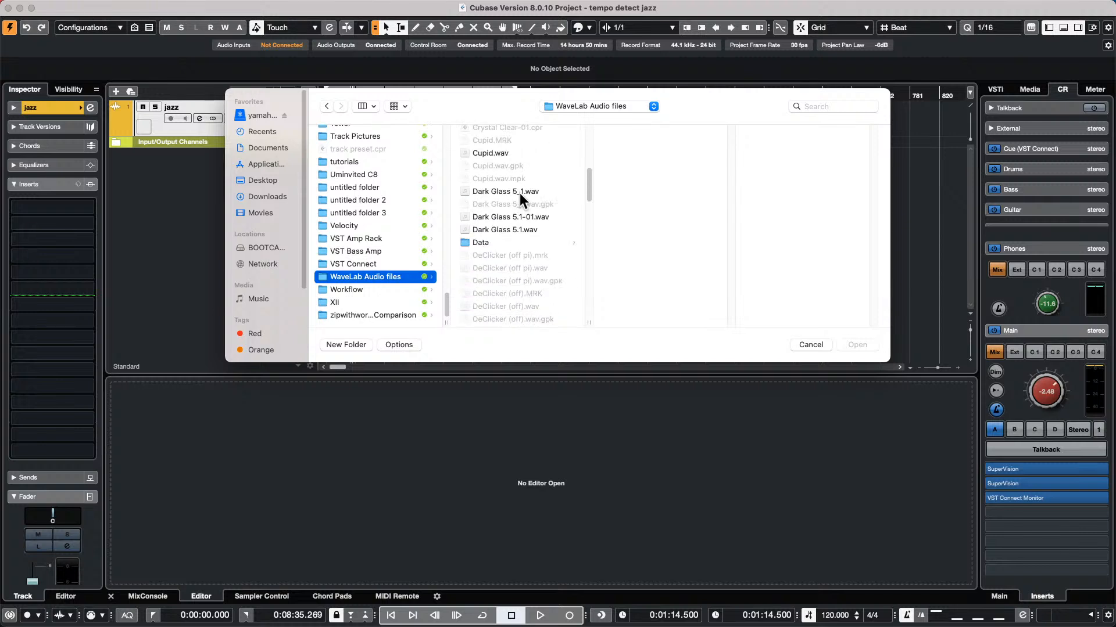
# Import Bass Dark Glass.wav from the Dark Glass project's Audio folder at the cursor on the jazz track, and undo the import
pyautogui.scroll(8, 520, 192)
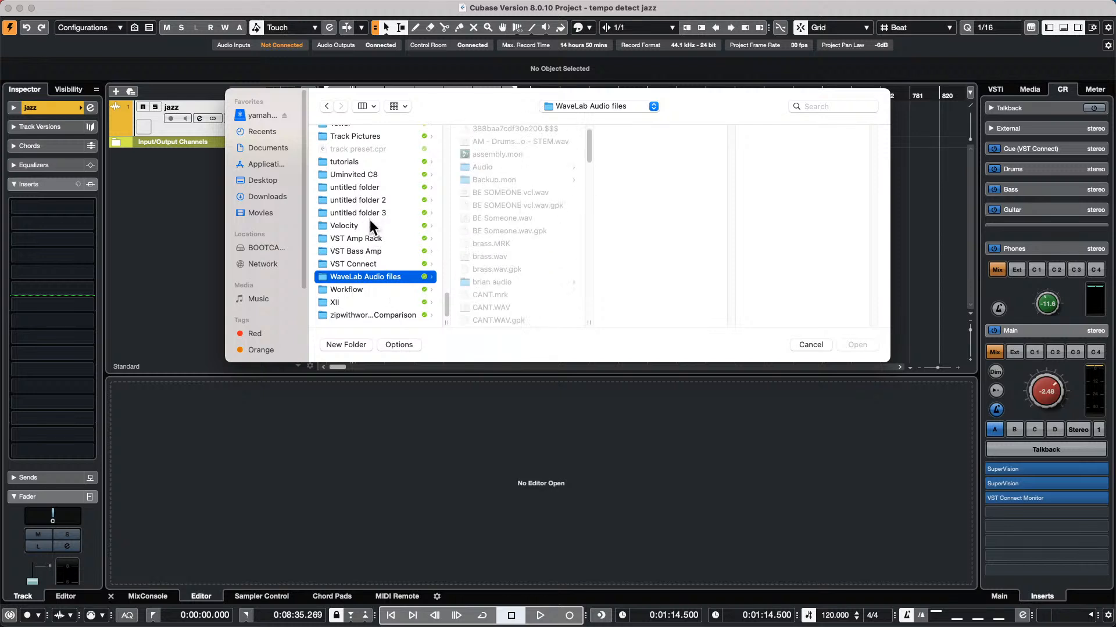
pyautogui.scroll(5, 371, 221)
pyautogui.scroll(10, 369, 219)
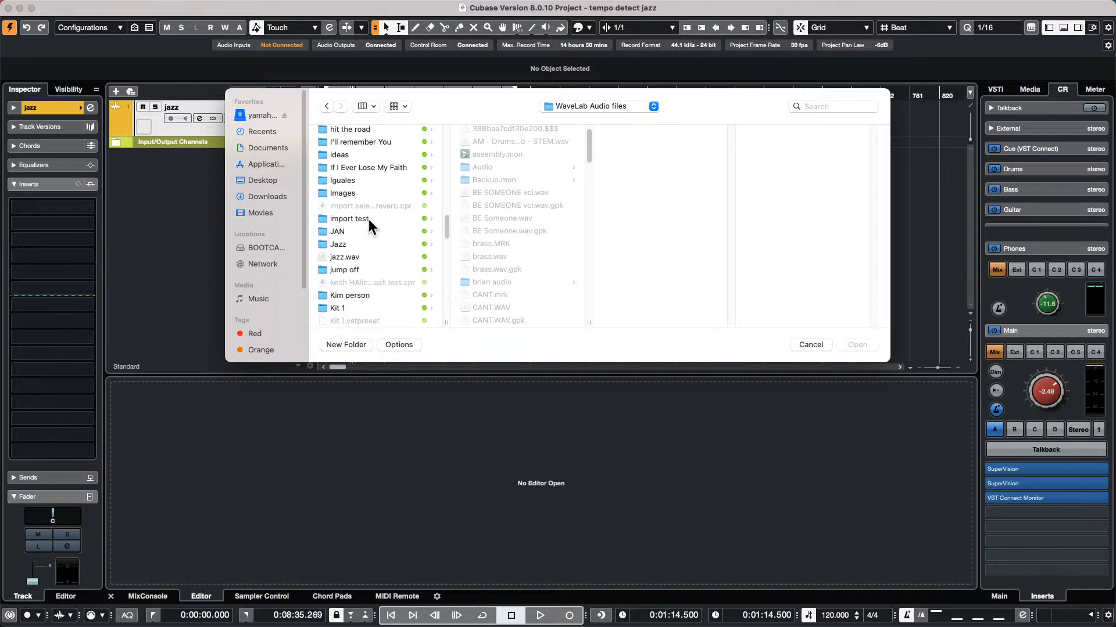
pyautogui.scroll(3, 368, 219)
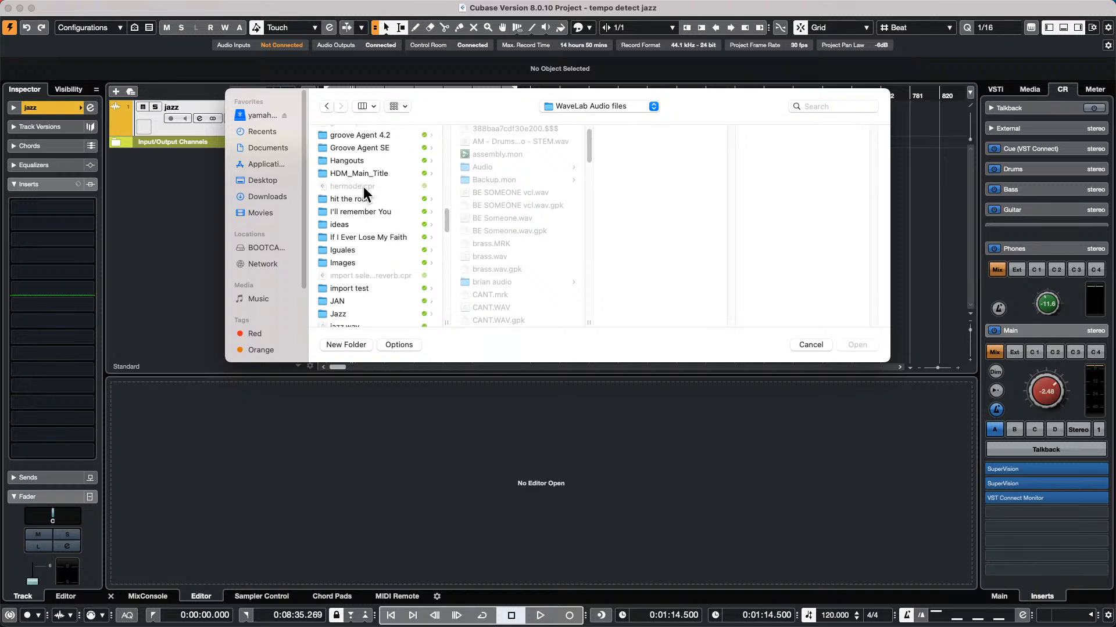
pyautogui.scroll(3, 365, 187)
pyautogui.click(349, 143)
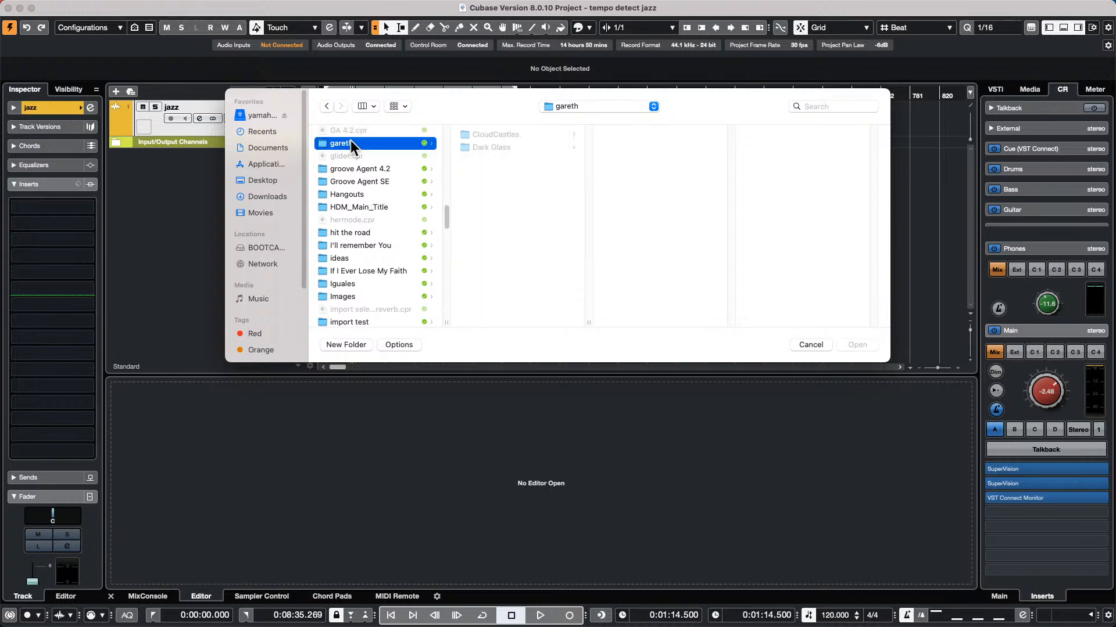
pyautogui.click(489, 145)
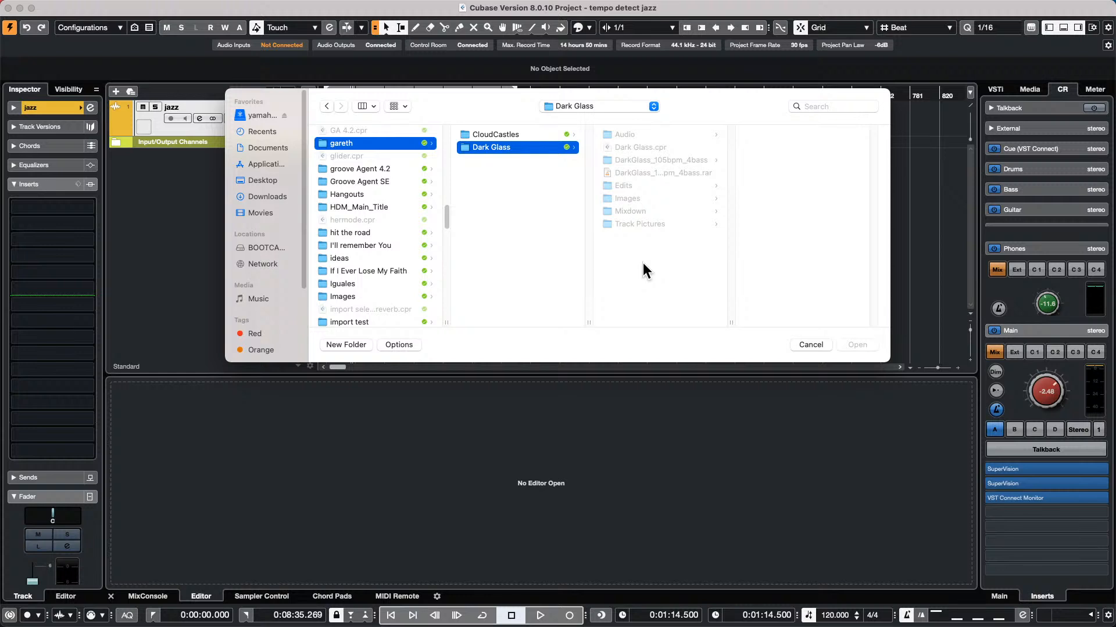
pyautogui.click(625, 134)
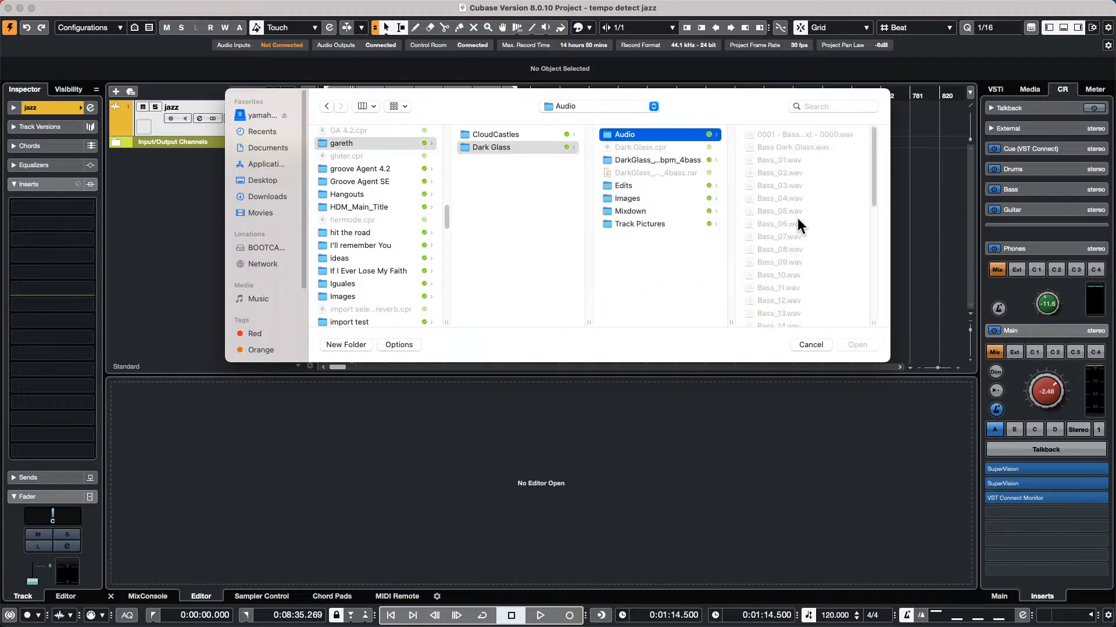
pyautogui.doubleClick(782, 145)
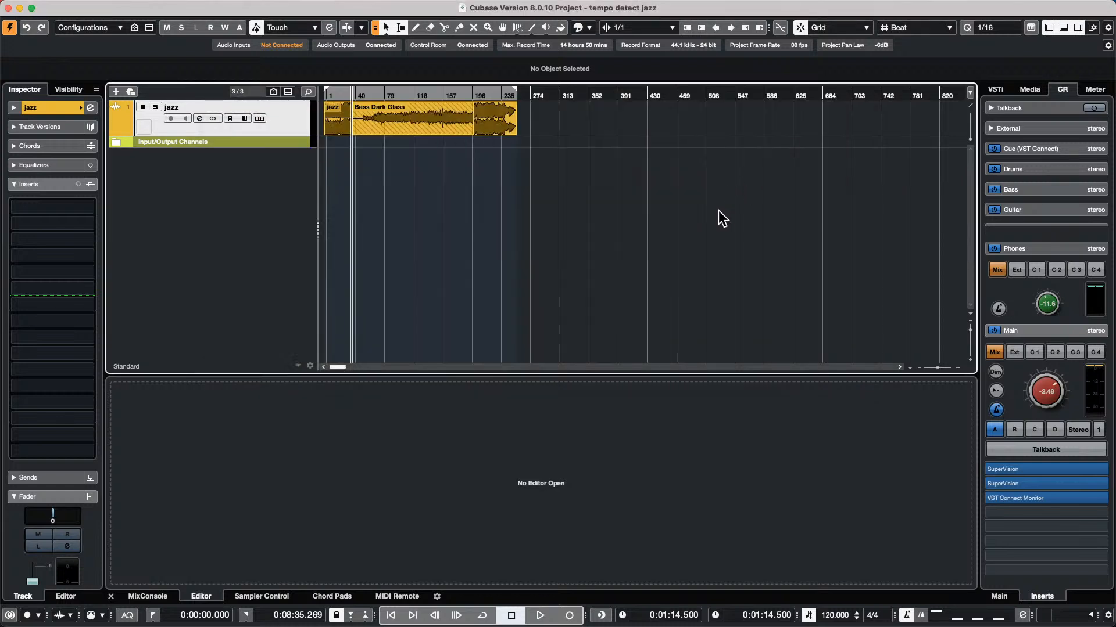
pyautogui.moveTo(404, 124); pyautogui.dragTo(409, 125)
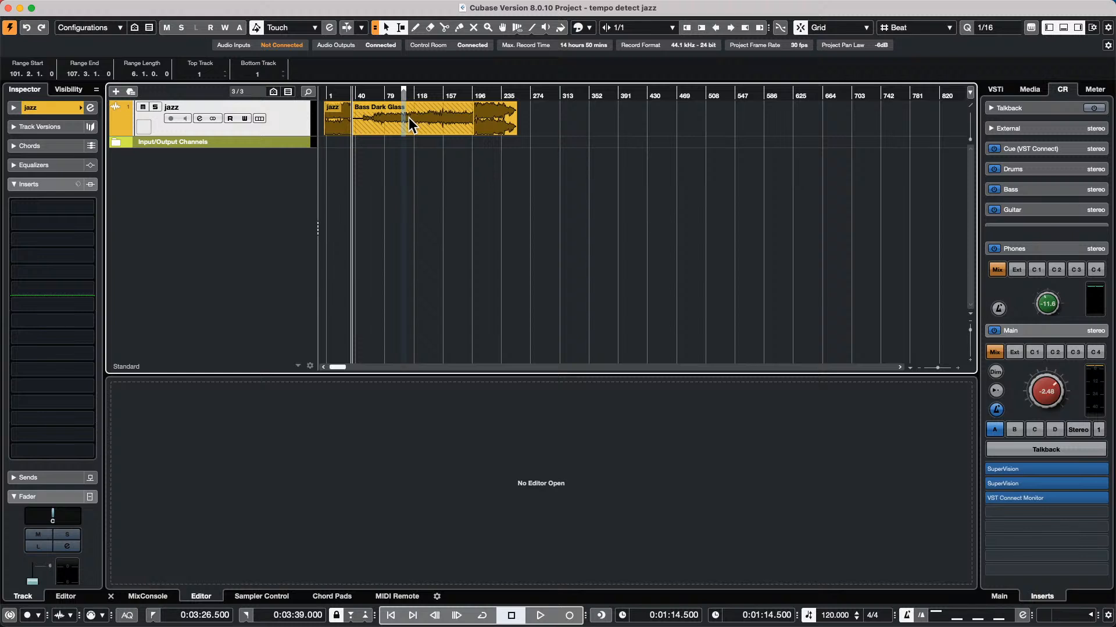
pyautogui.press('super+z')
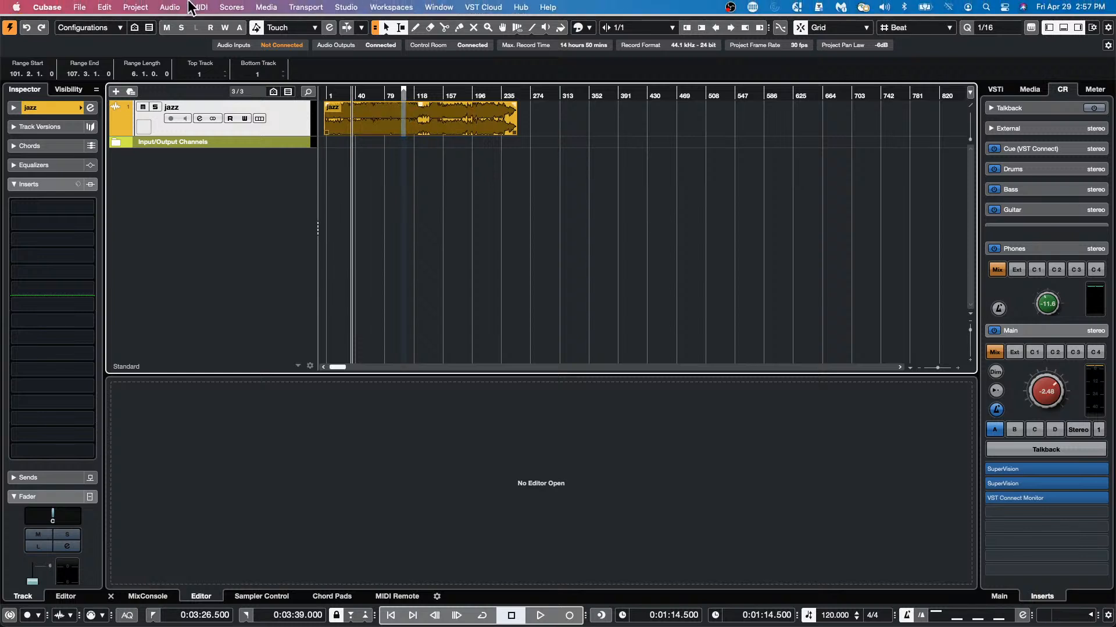
# Import DarkGlass_105bpm_4bass-01.wav and move it to a new track below jazz, starting at about bar 263, past the jazz event's end
pyautogui.click(77, 7)
pyautogui.moveTo(108, 190)
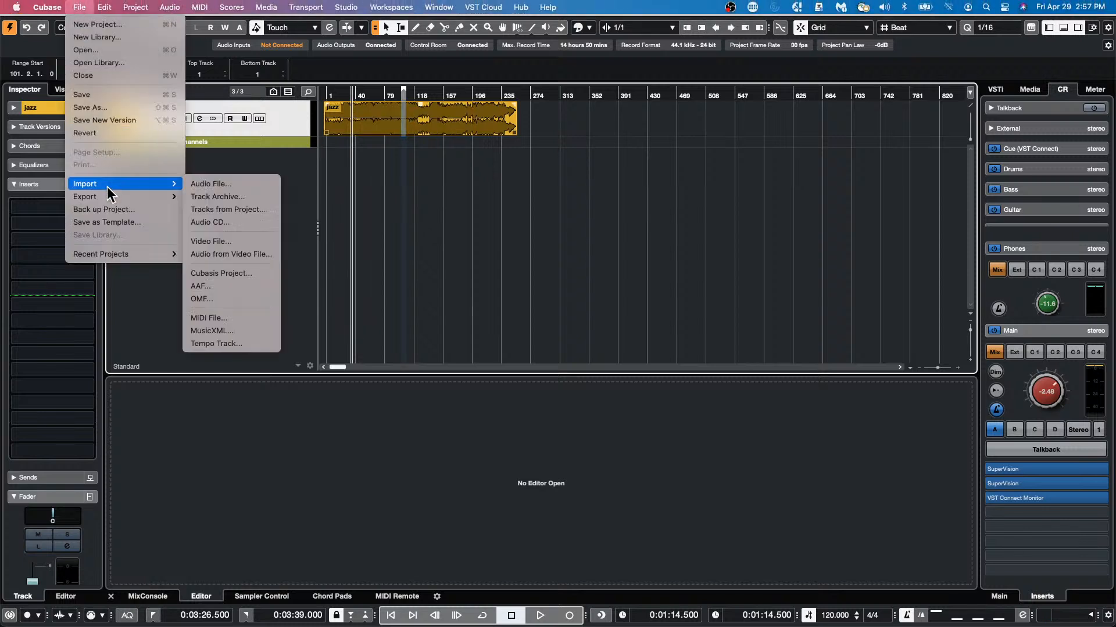
pyautogui.click(245, 187)
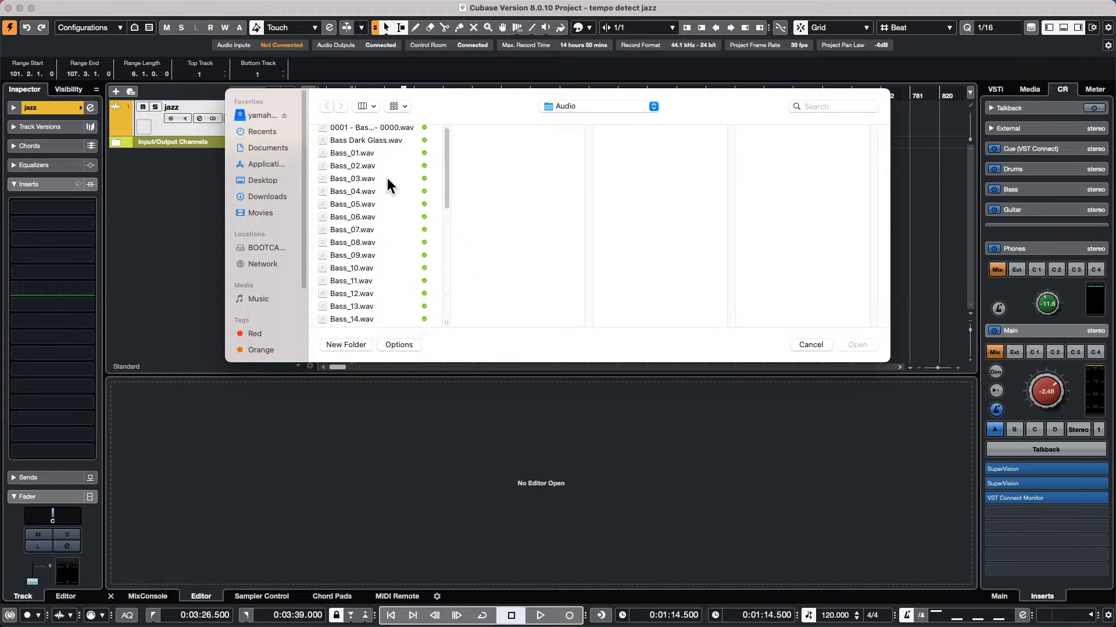
pyautogui.scroll(-10, 387, 178)
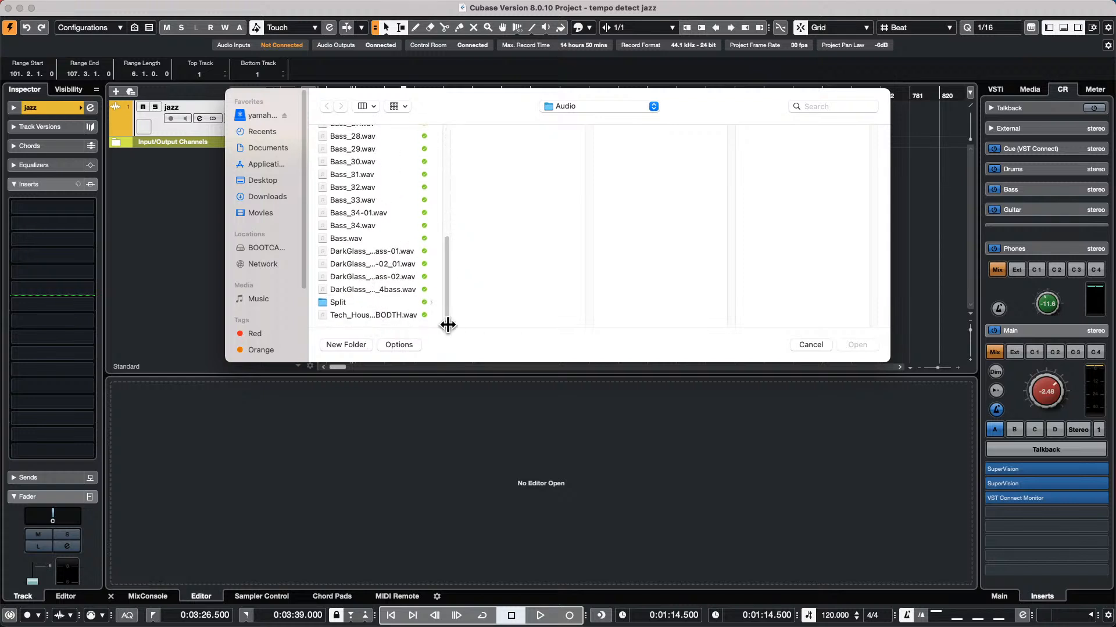
pyautogui.moveTo(448, 326); pyautogui.dragTo(530, 319)
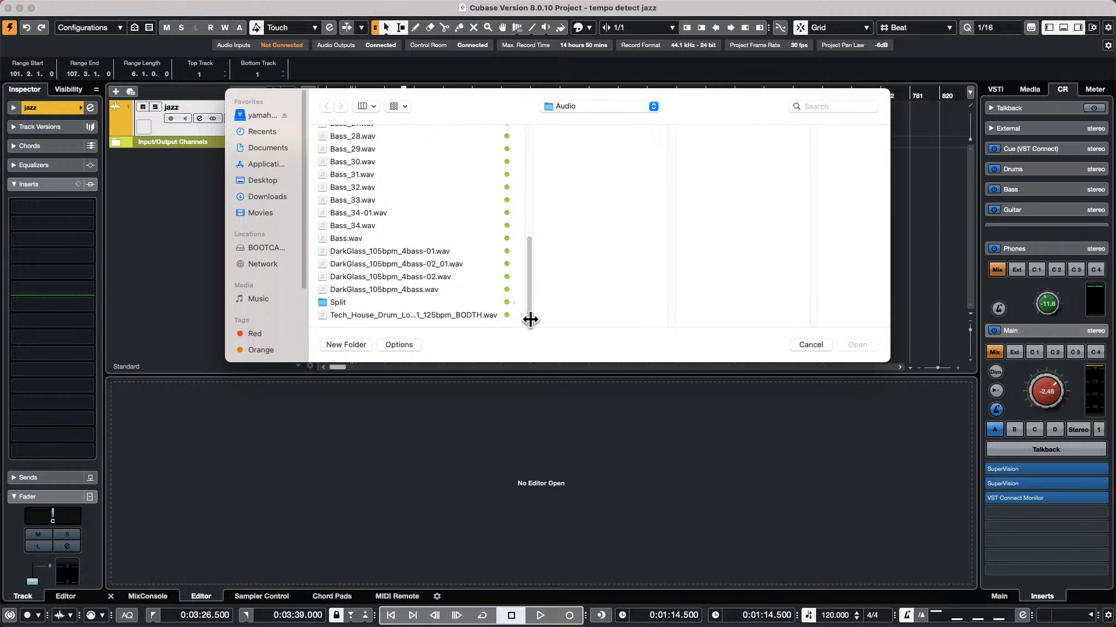
pyautogui.doubleClick(405, 251)
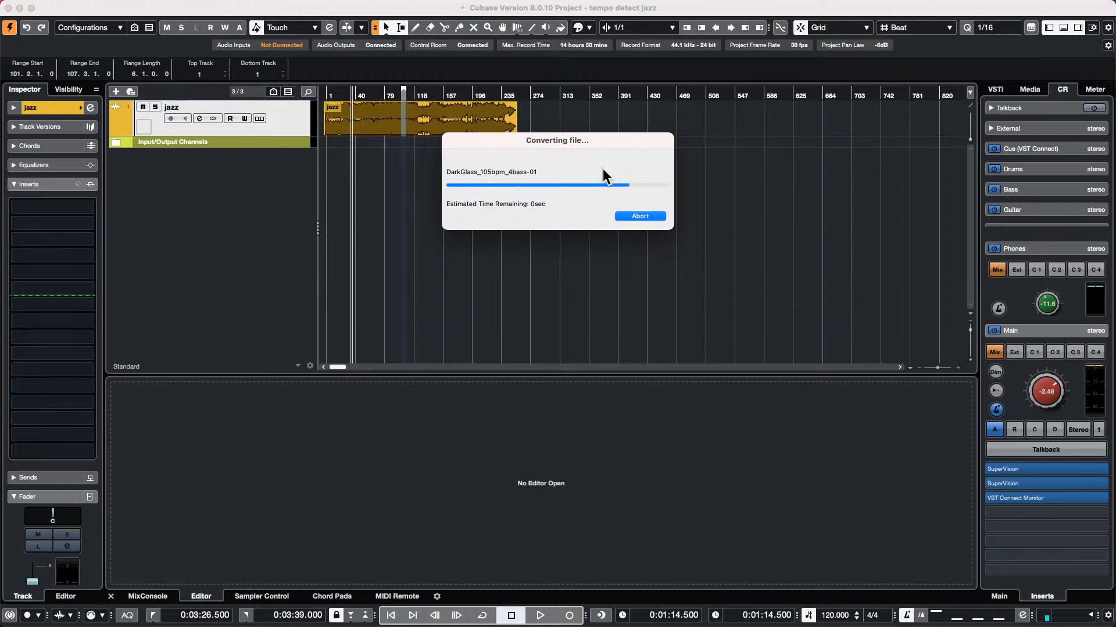
pyautogui.moveTo(467, 130); pyautogui.dragTo(587, 153)
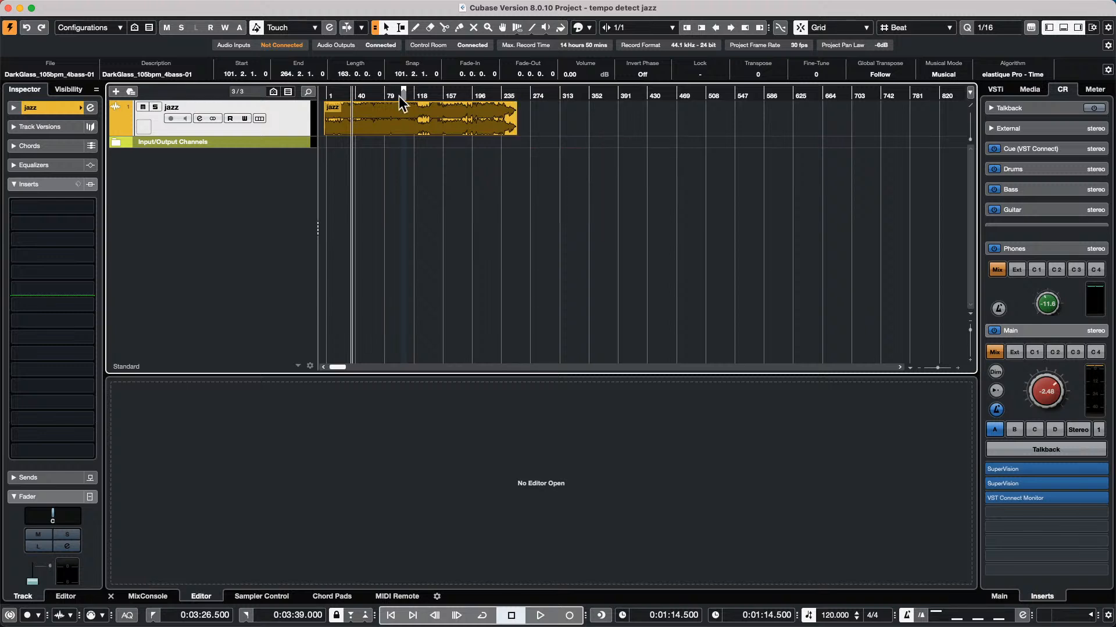
# Play part of the jazz event and part of the imported DarkGlass event to compare their tempos, and stop playback
pyautogui.press('space')
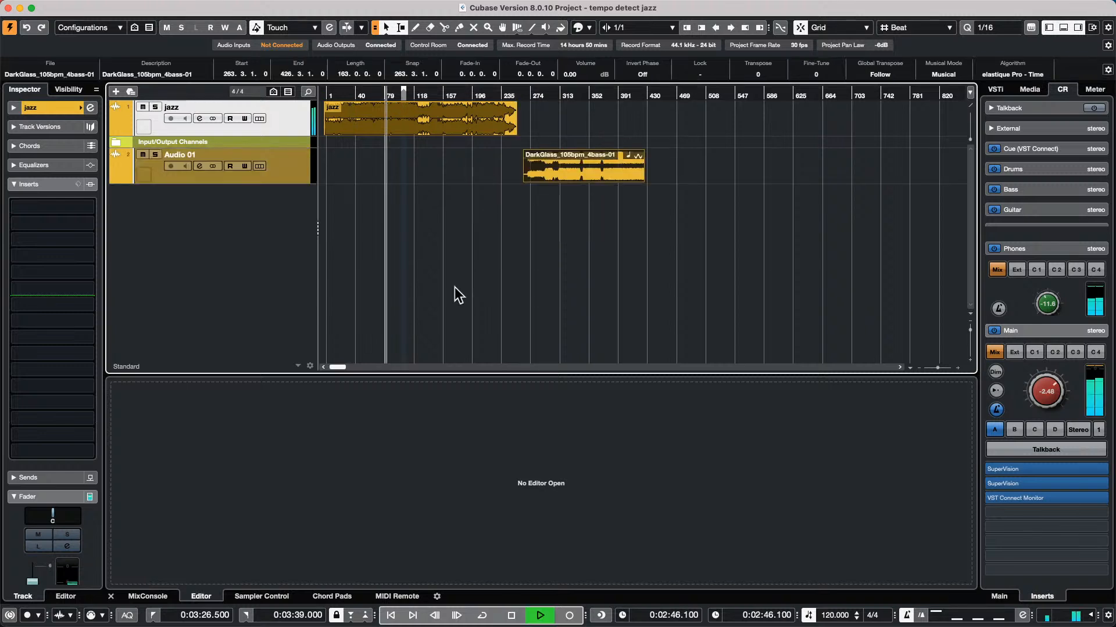
pyautogui.press('space')
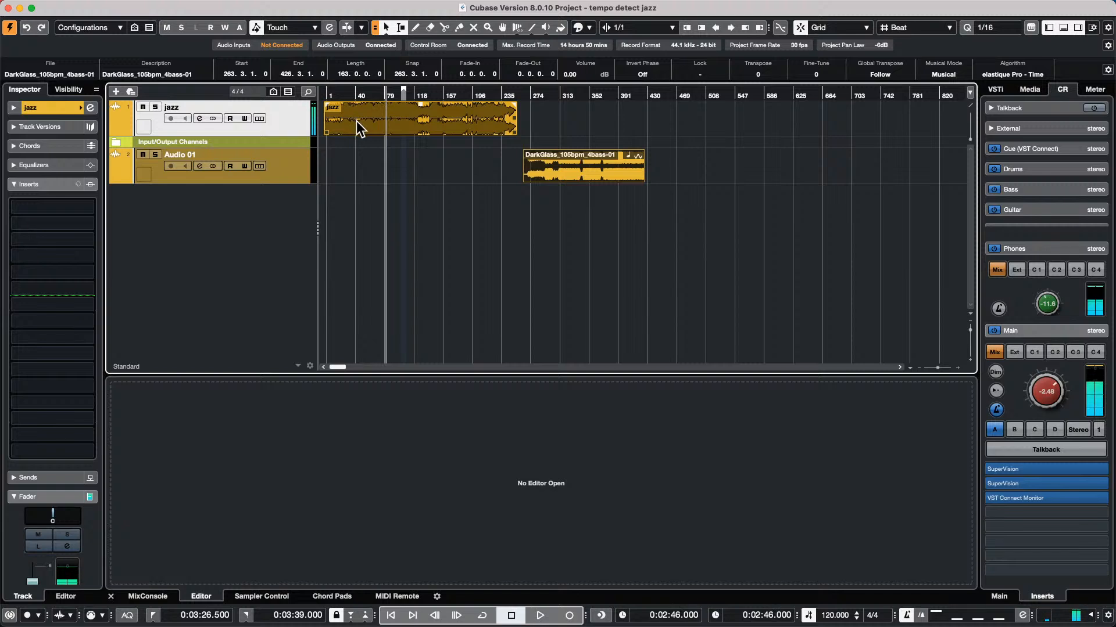
pyautogui.press('space')
pyautogui.click(548, 97)
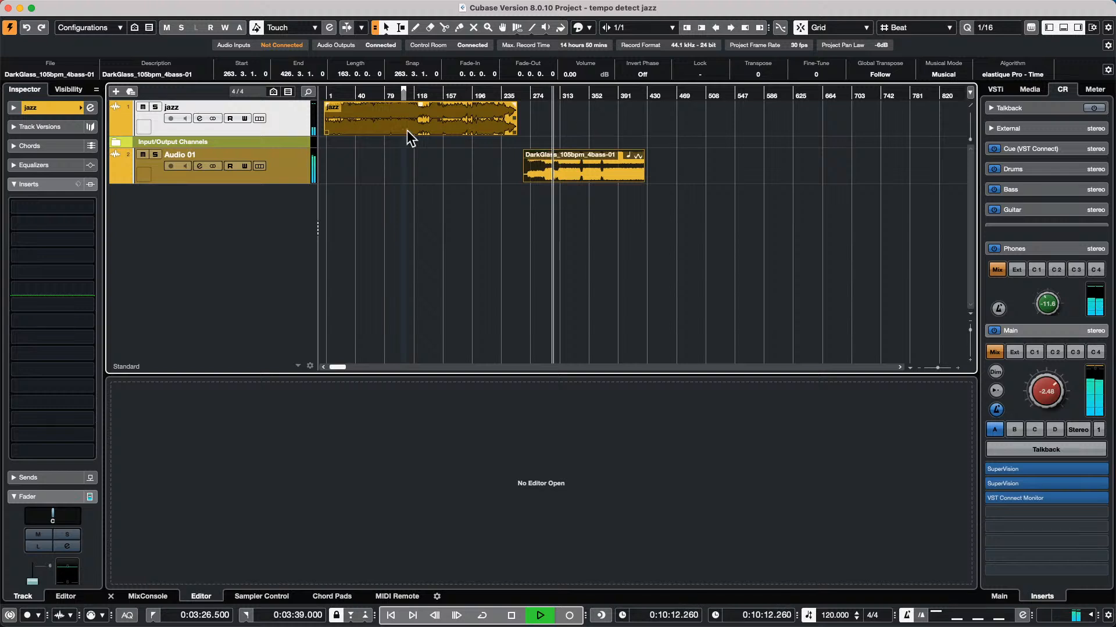
pyautogui.press('space')
# Select the jazz event and analyze its tempo with Tempo Detection
pyautogui.click(354, 127)
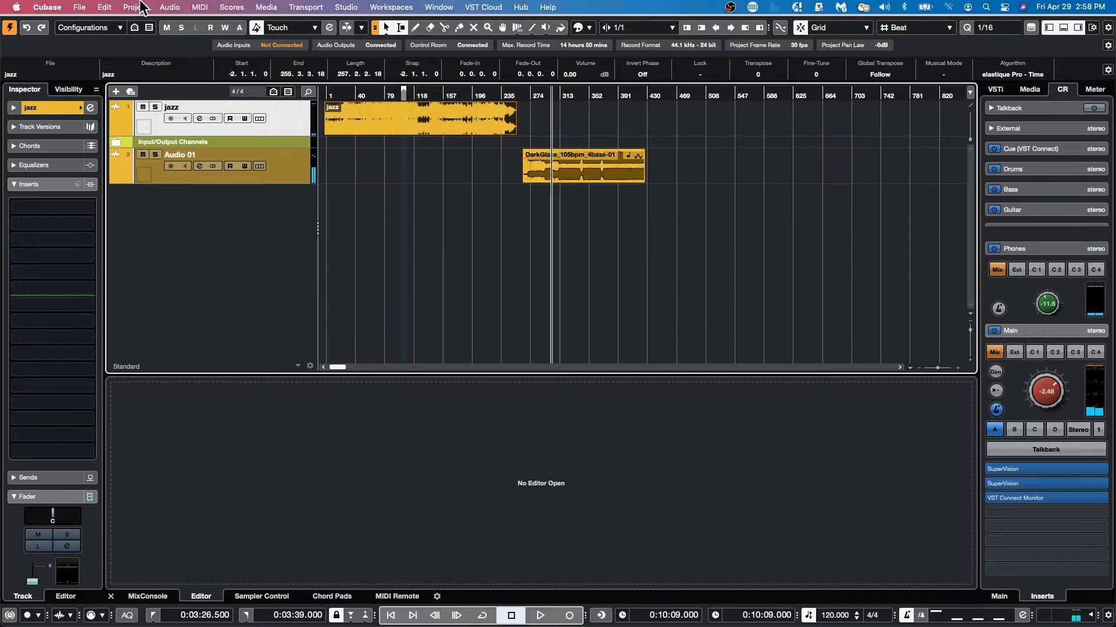
pyautogui.click(135, 7)
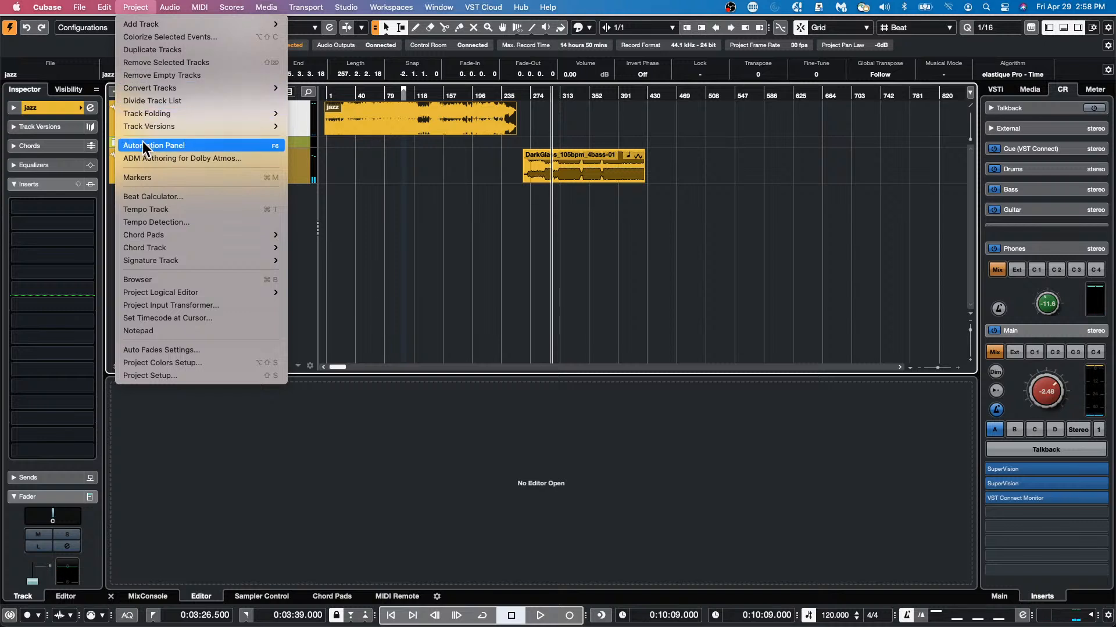
pyautogui.moveTo(104, 7)
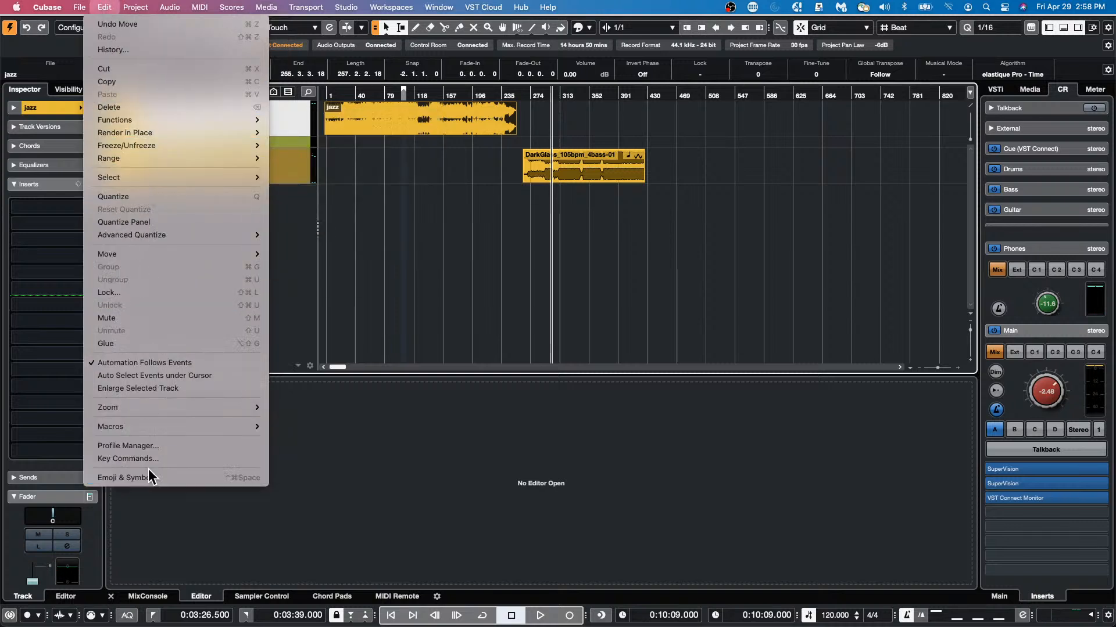
pyautogui.moveTo(14, 7)
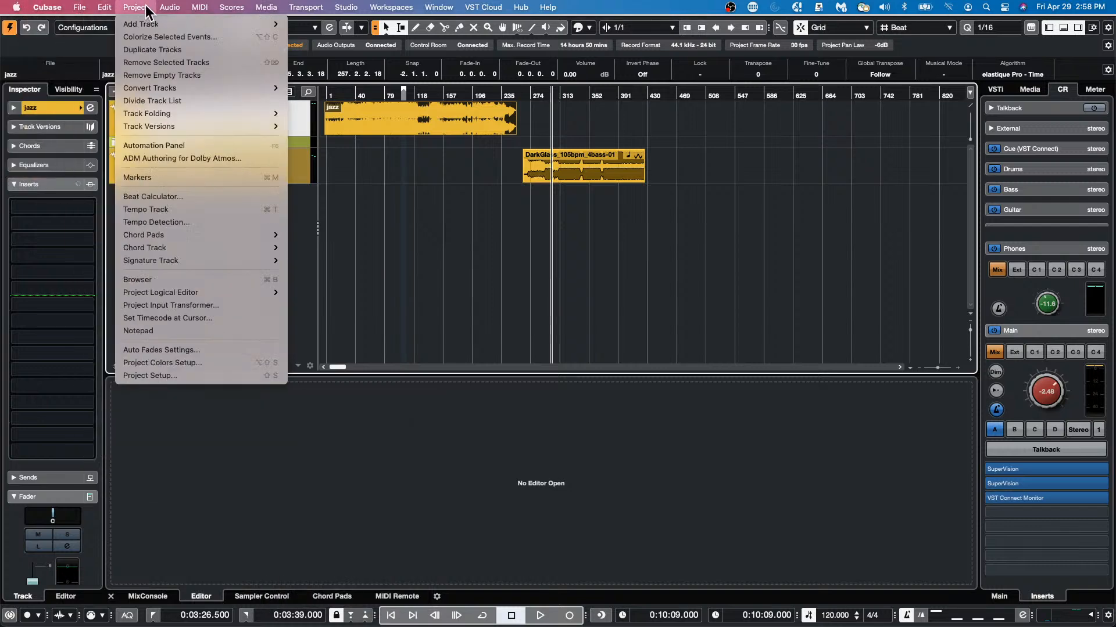
pyautogui.moveTo(154, 9)
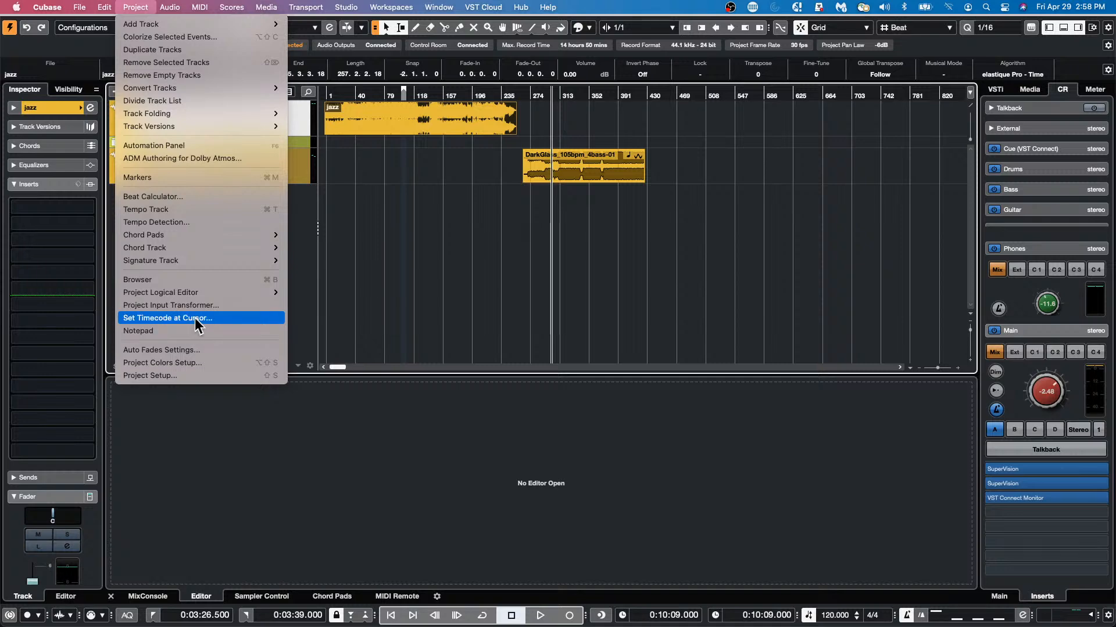
pyautogui.click(190, 222)
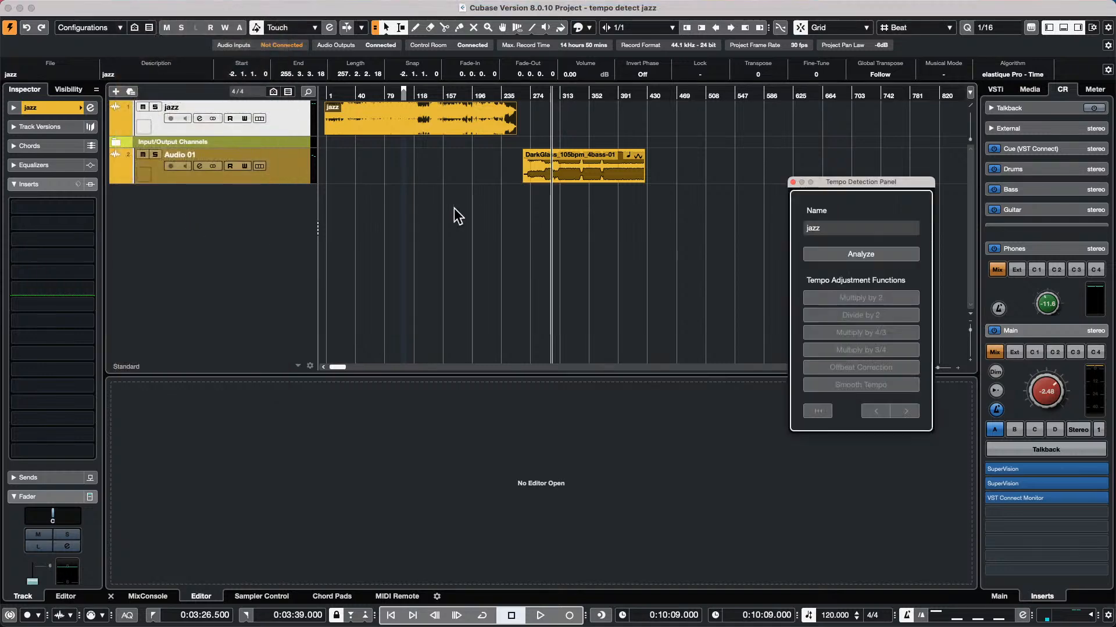
pyautogui.click(847, 256)
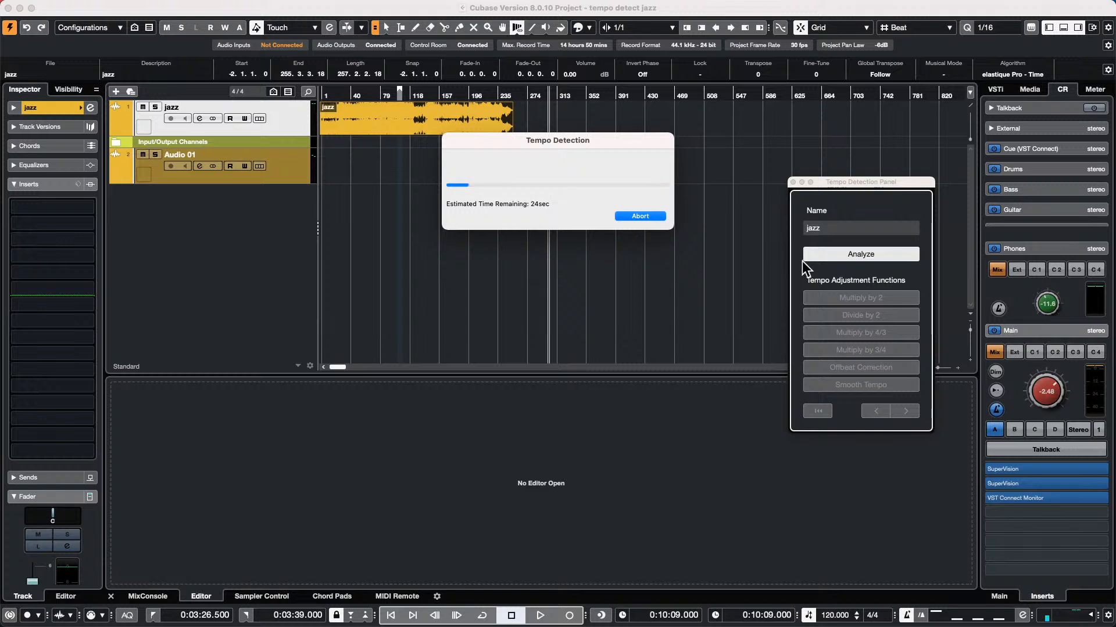
# Place the project cursor at about 0:01:33.000 in the jazz event
pyautogui.click(372, 98)
pyautogui.click(354, 97)
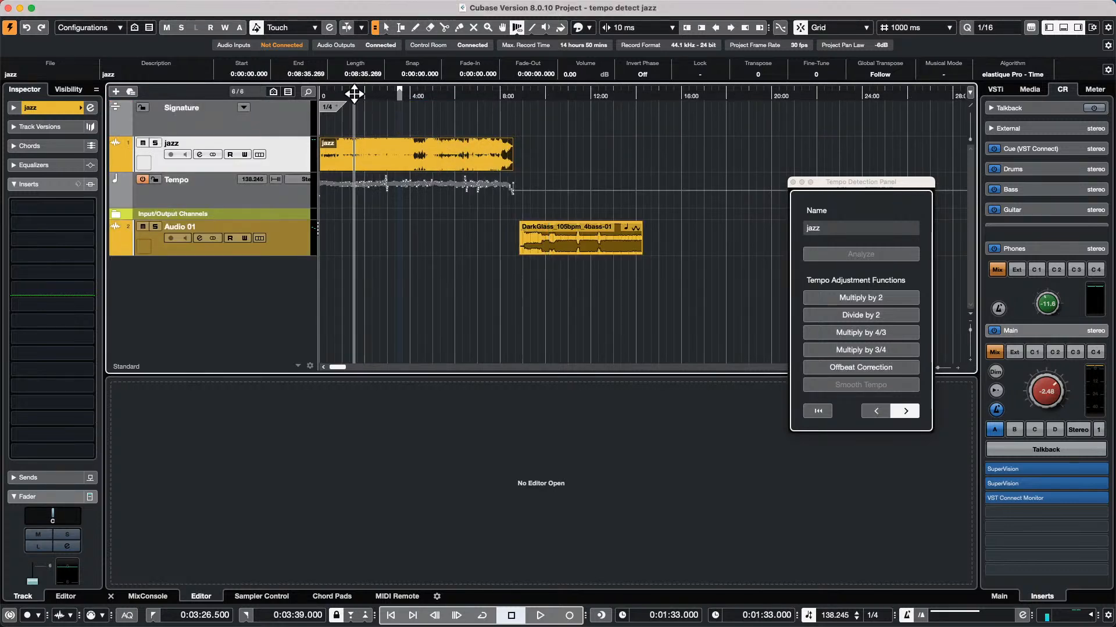
# Play the jazz event from 0:01:33.000, apply Offbeat Correction to its detected tempo, and stop playback
pyautogui.press('space')
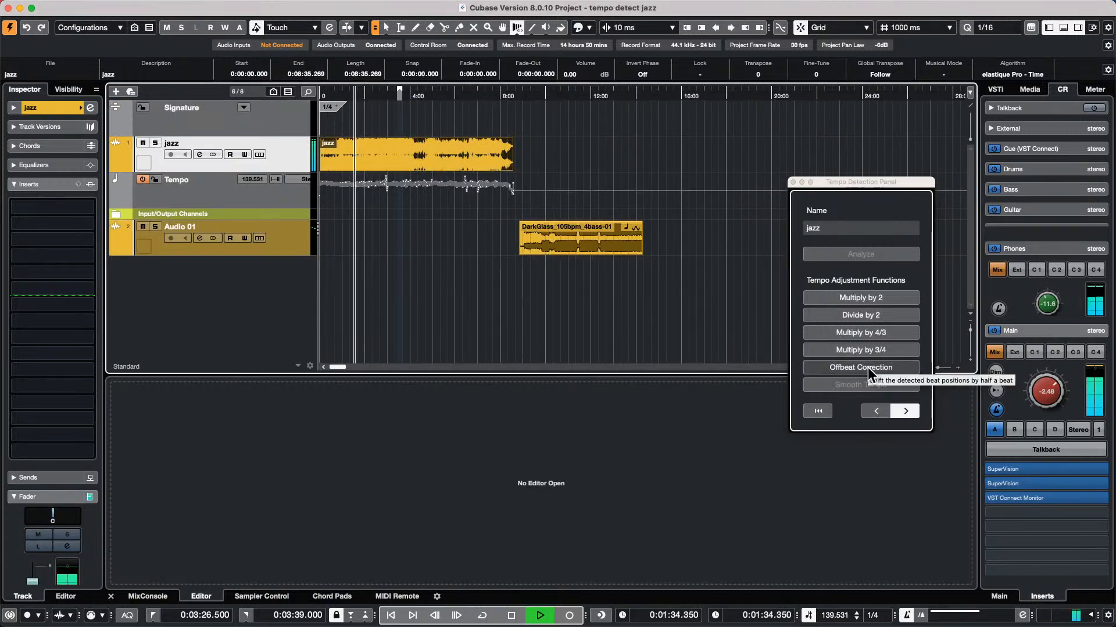
pyautogui.click(867, 367)
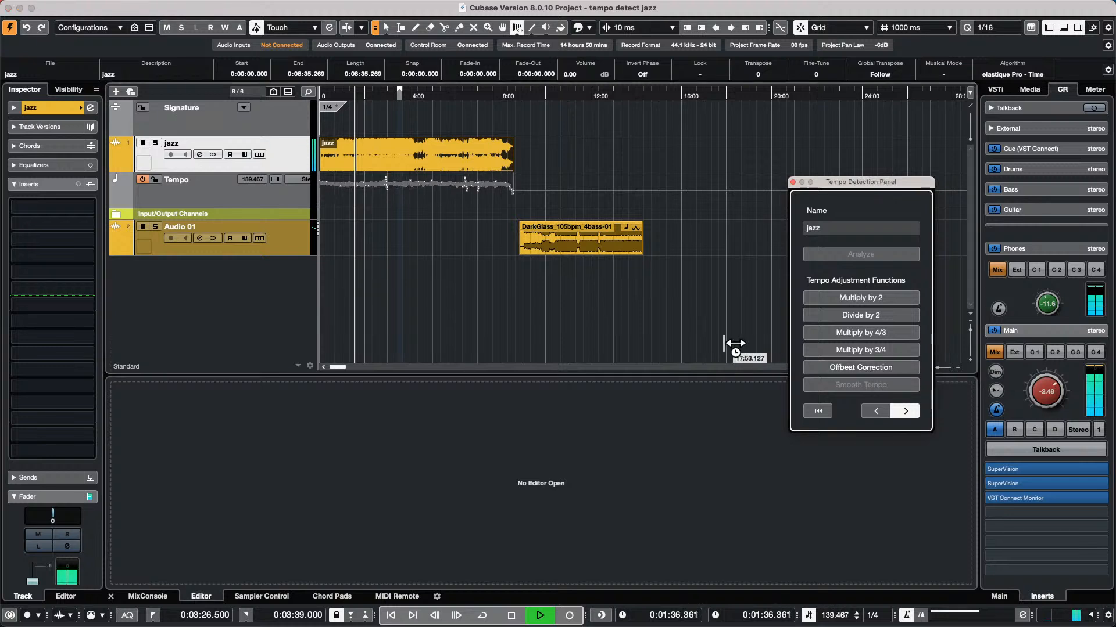
pyautogui.click(572, 241)
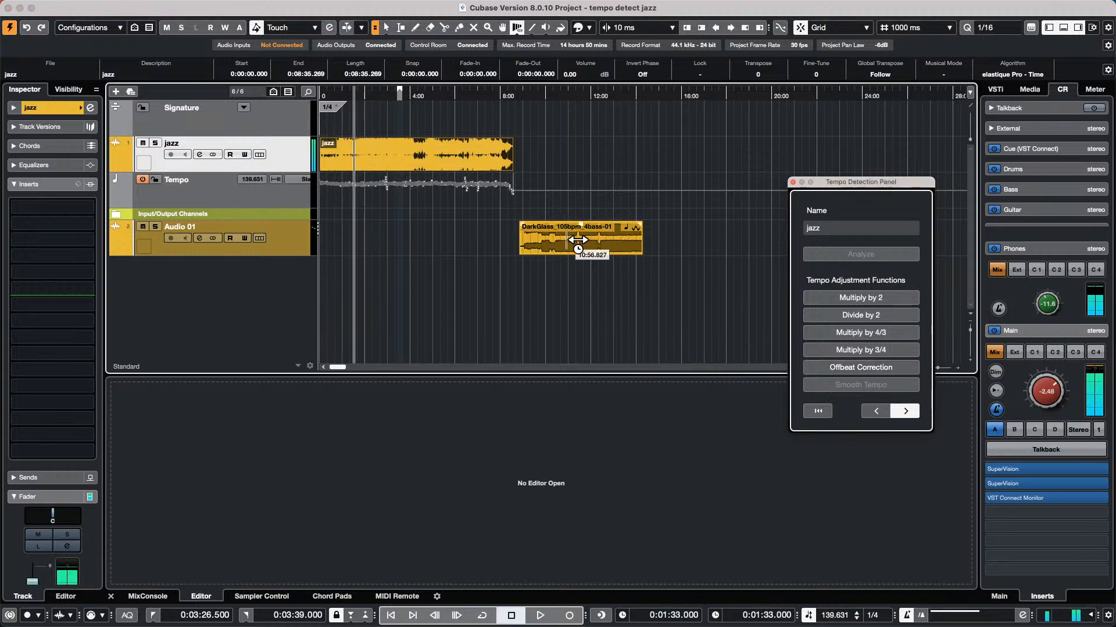
pyautogui.press('space')
pyautogui.press('space')
pyautogui.press('space')
# End the tempo detection session and move the DarkGlass event so it starts at 0:10:32.000
pyautogui.rightClick(560, 250)
pyautogui.click(563, 246)
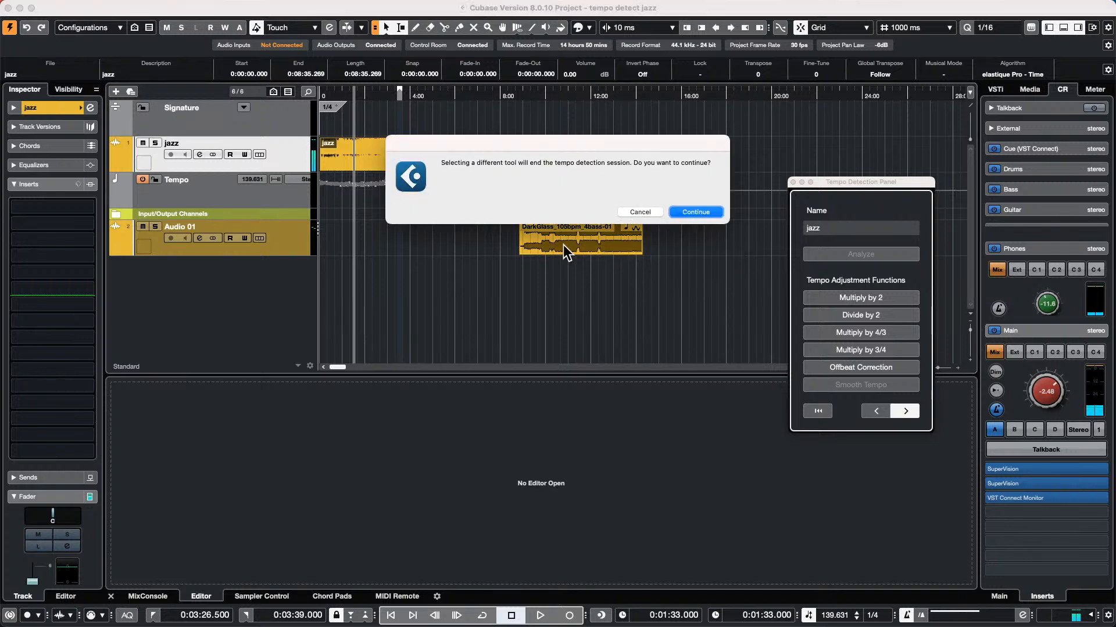
pyautogui.click(695, 212)
pyautogui.moveTo(566, 240); pyautogui.dragTo(611, 243)
# Try to open Tempo Detection for the DarkGlass event
pyautogui.moveTo(273, 7)
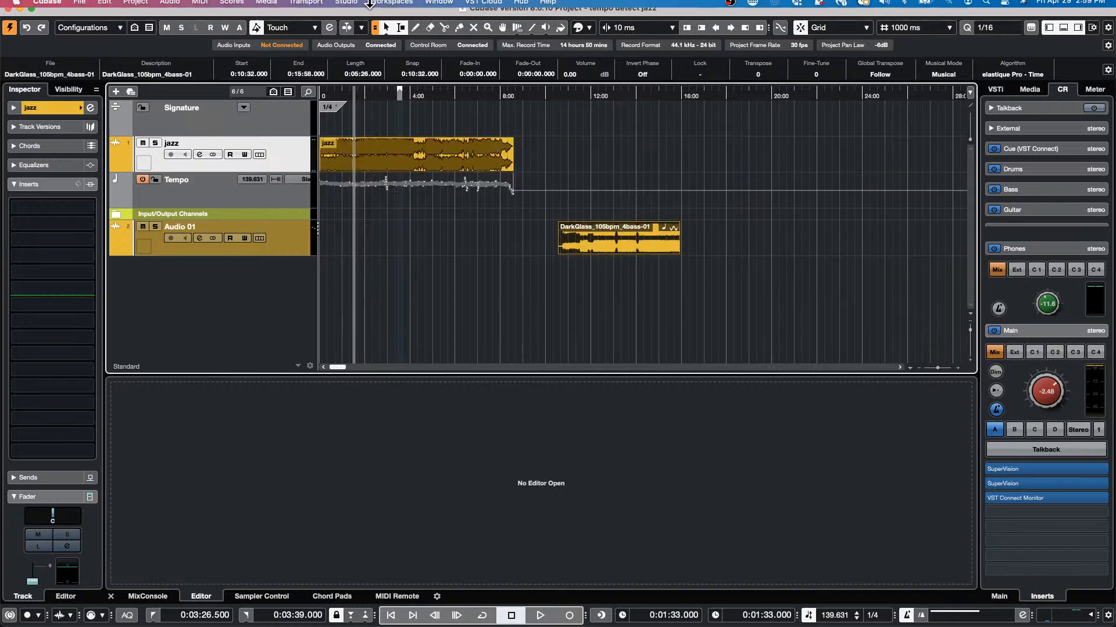
pyautogui.click(150, 7)
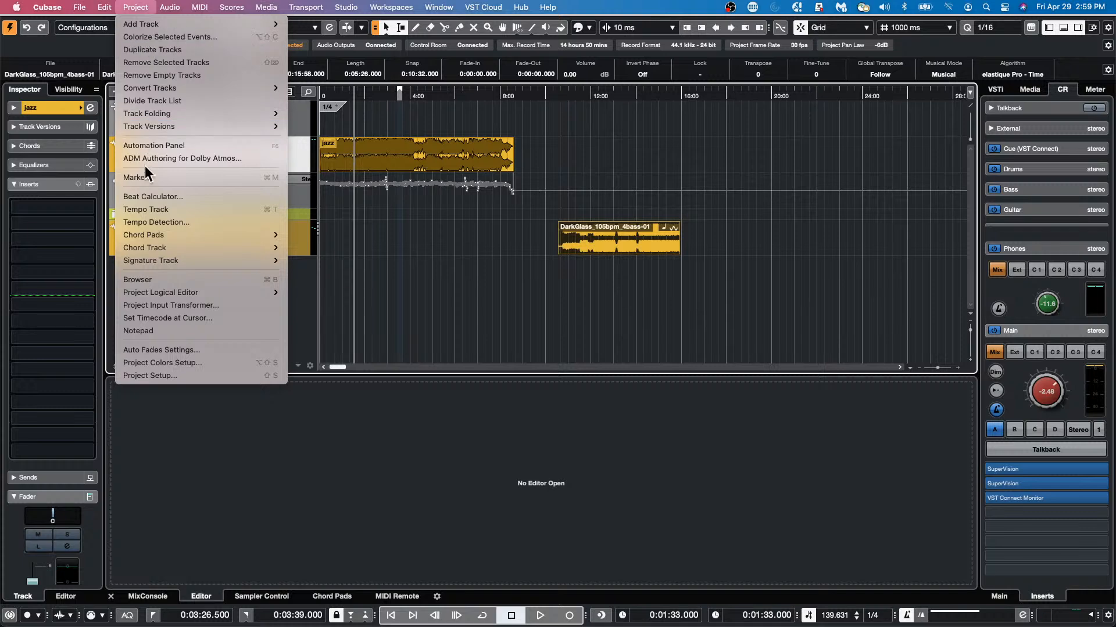
pyautogui.click(167, 222)
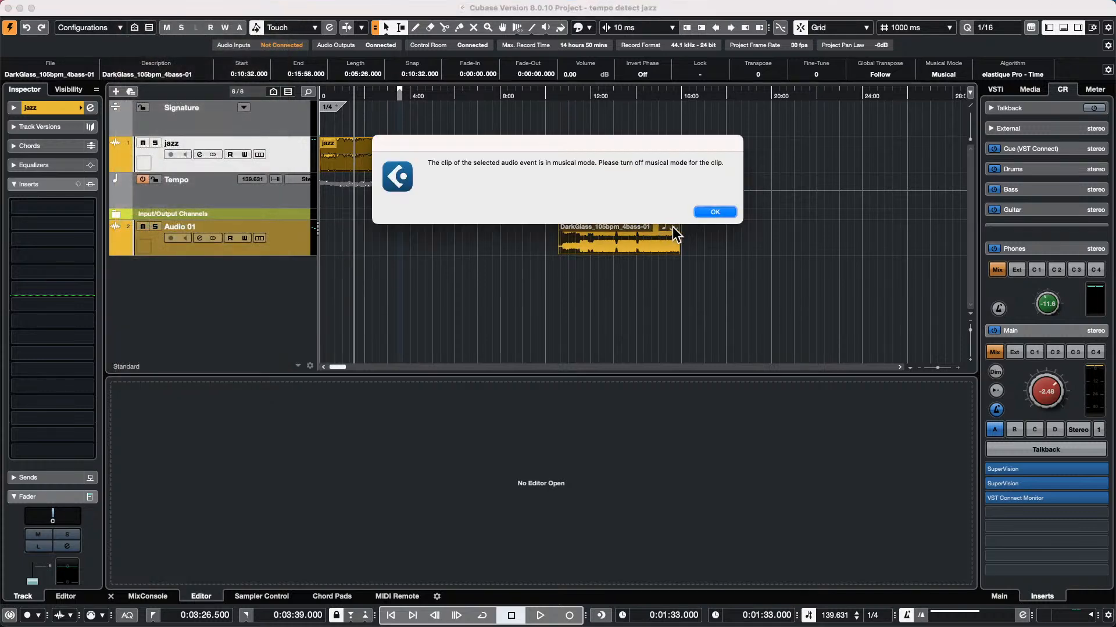
pyautogui.click(715, 212)
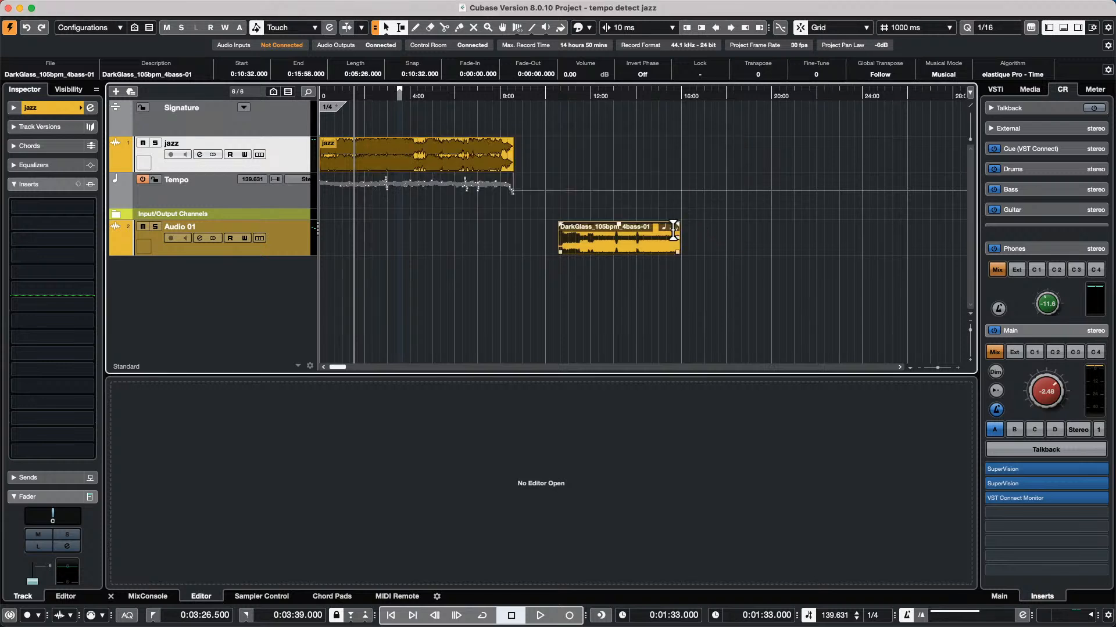
# Turn off Musical Mode for the DarkGlass event and analyze its tempo with Tempo Detection
pyautogui.click(944, 72)
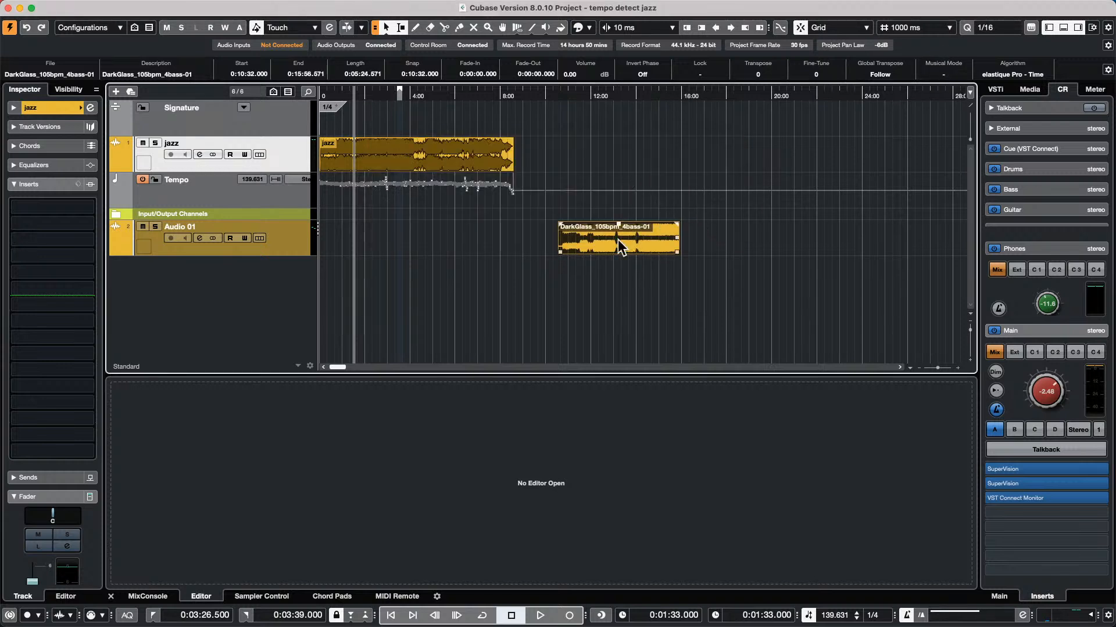
pyautogui.click(204, 7)
pyautogui.moveTo(171, 7)
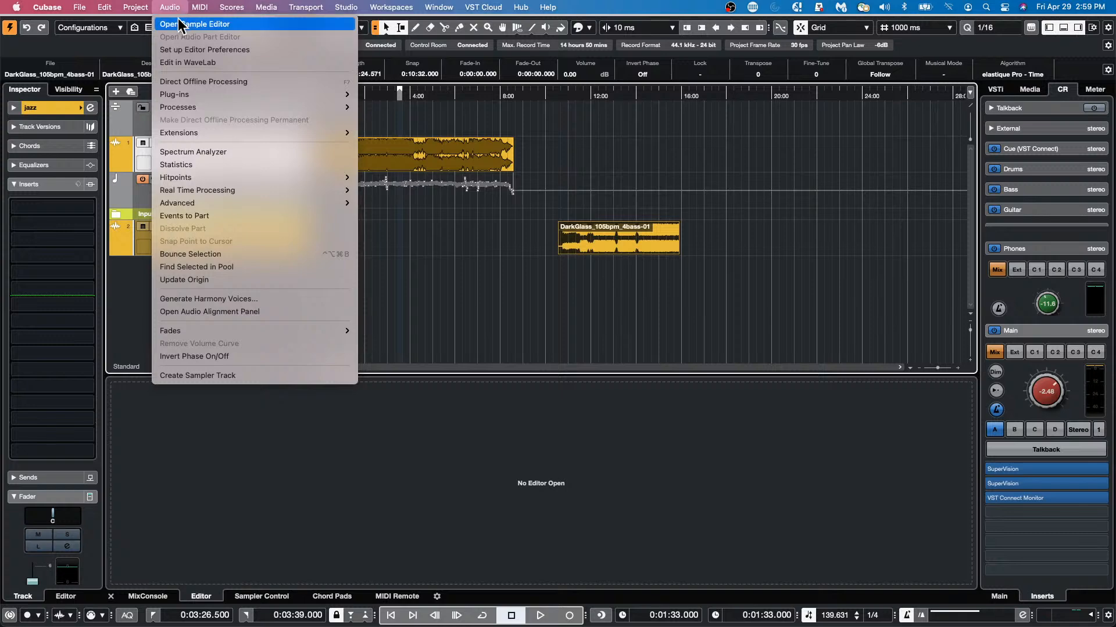
pyautogui.moveTo(124, 7)
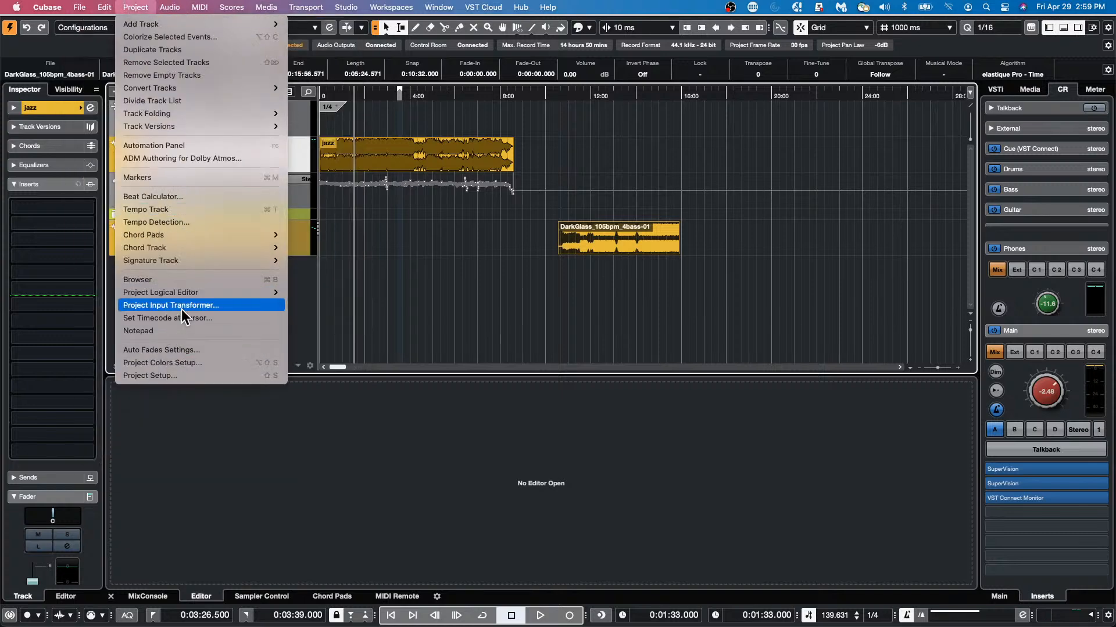
pyautogui.click(183, 225)
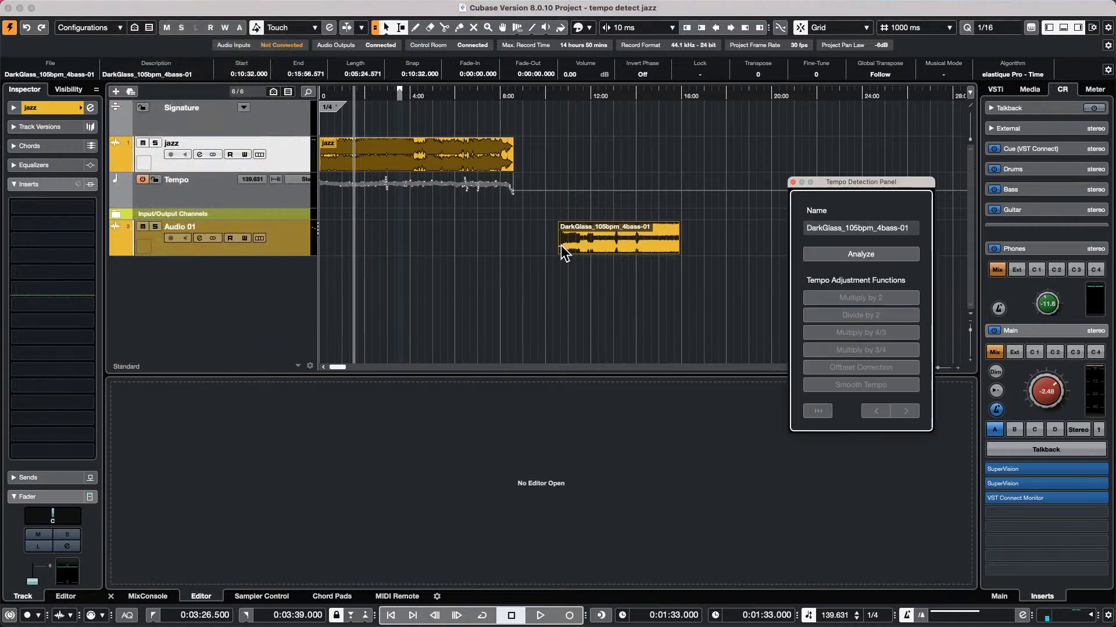
pyautogui.click(880, 256)
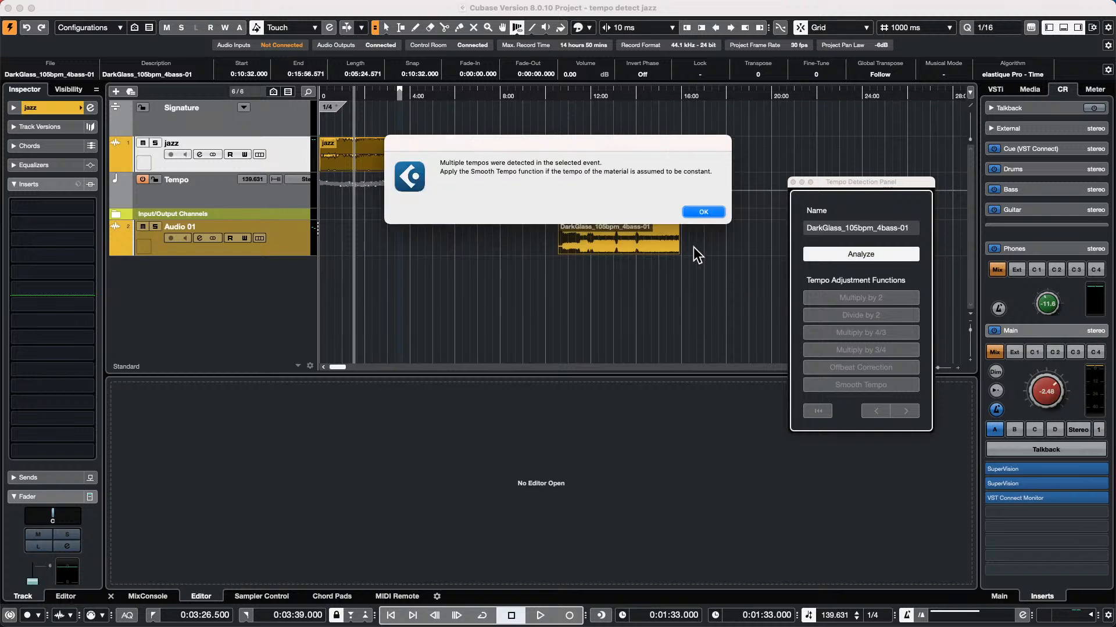
pyautogui.click(701, 213)
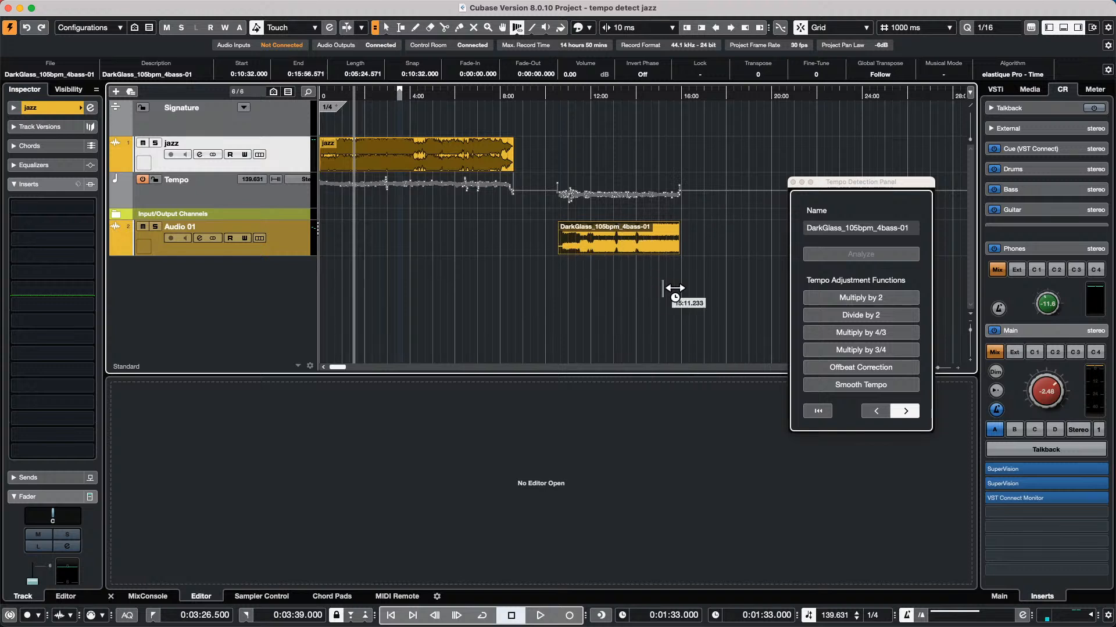
# Close the Tempo Detection Panel, play the DarkGlass event from about 0:11:25.000, and stop playback
pyautogui.click(810, 182)
pyautogui.click(577, 94)
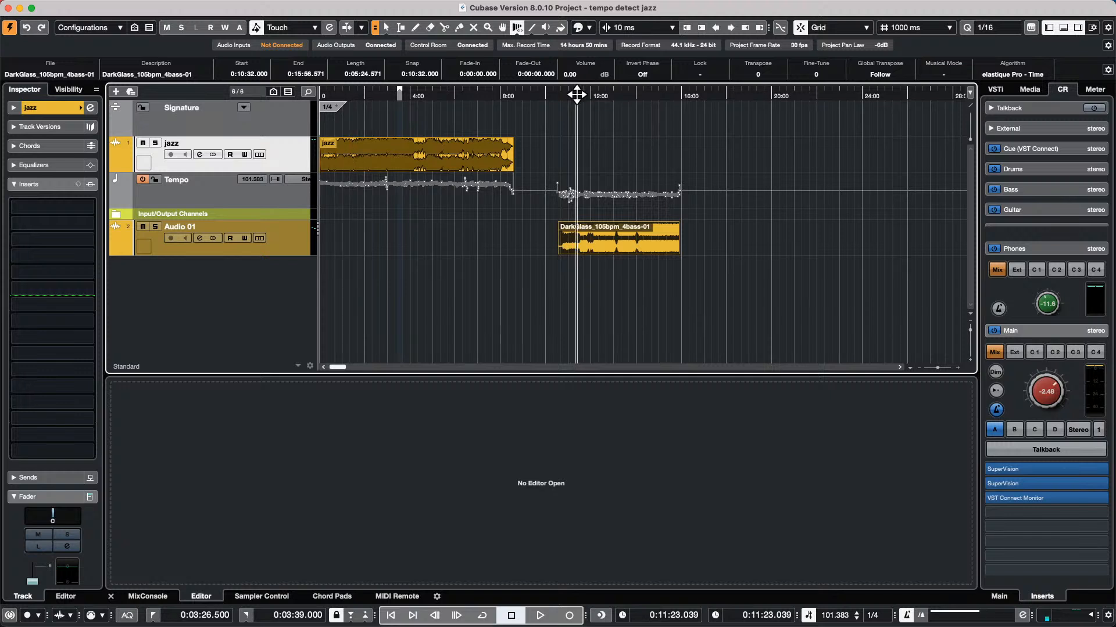
pyautogui.moveTo(577, 94); pyautogui.dragTo(588, 120)
pyautogui.press('space')
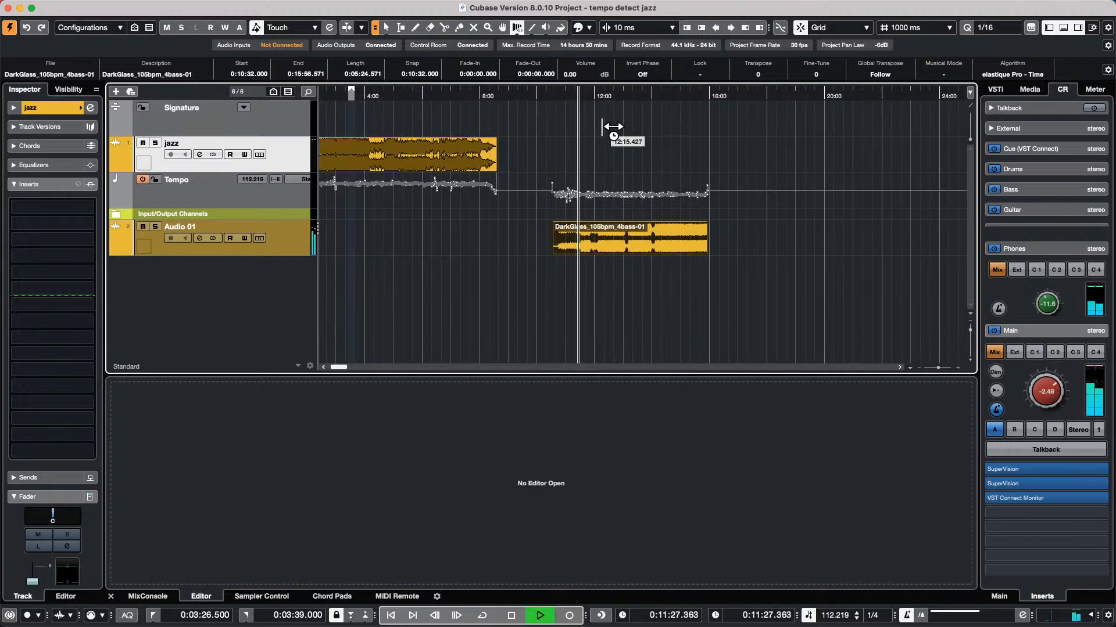
pyautogui.press('space')
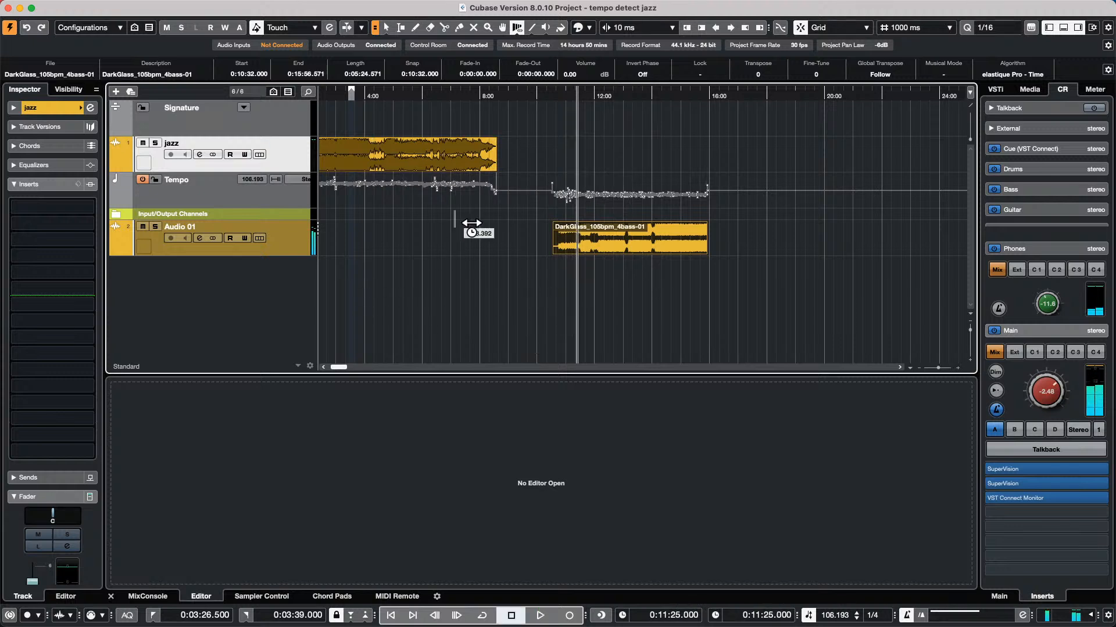
# Select the jazz event and set its definition from tempo, saved in the project only, with all tracks set to musical time base
pyautogui.rightClick(582, 256)
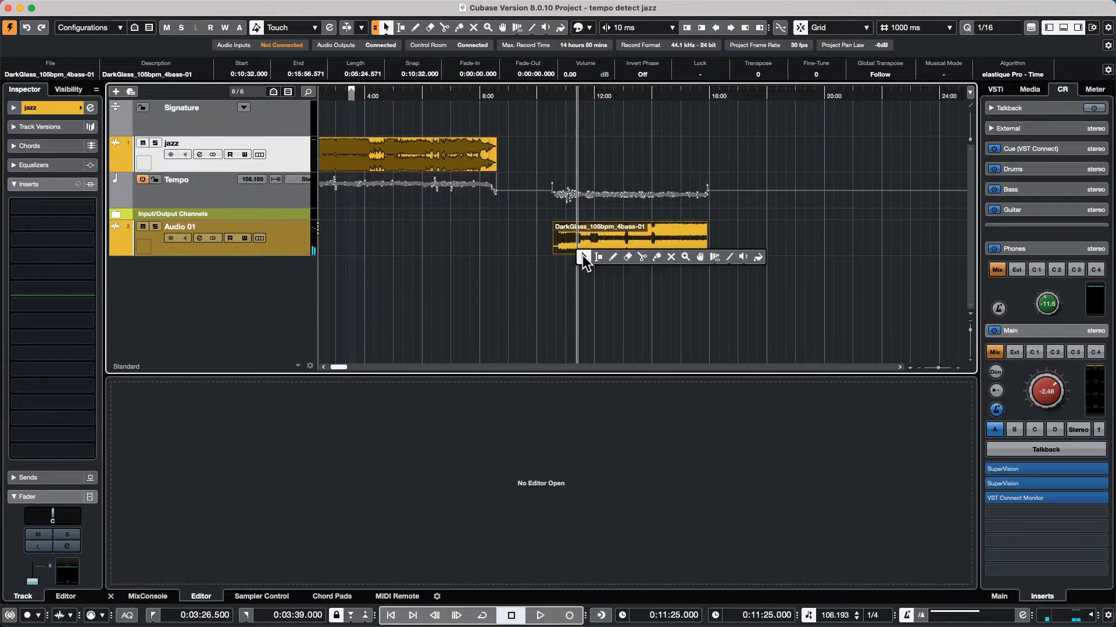
pyautogui.click(599, 257)
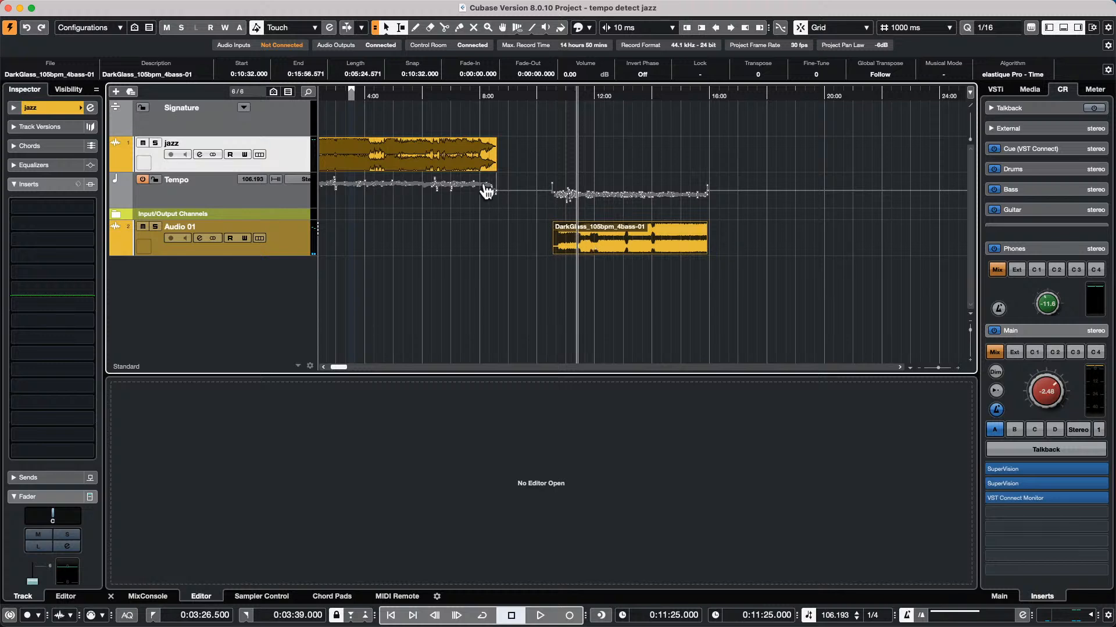
pyautogui.moveTo(458, 142); pyautogui.dragTo(321, 119)
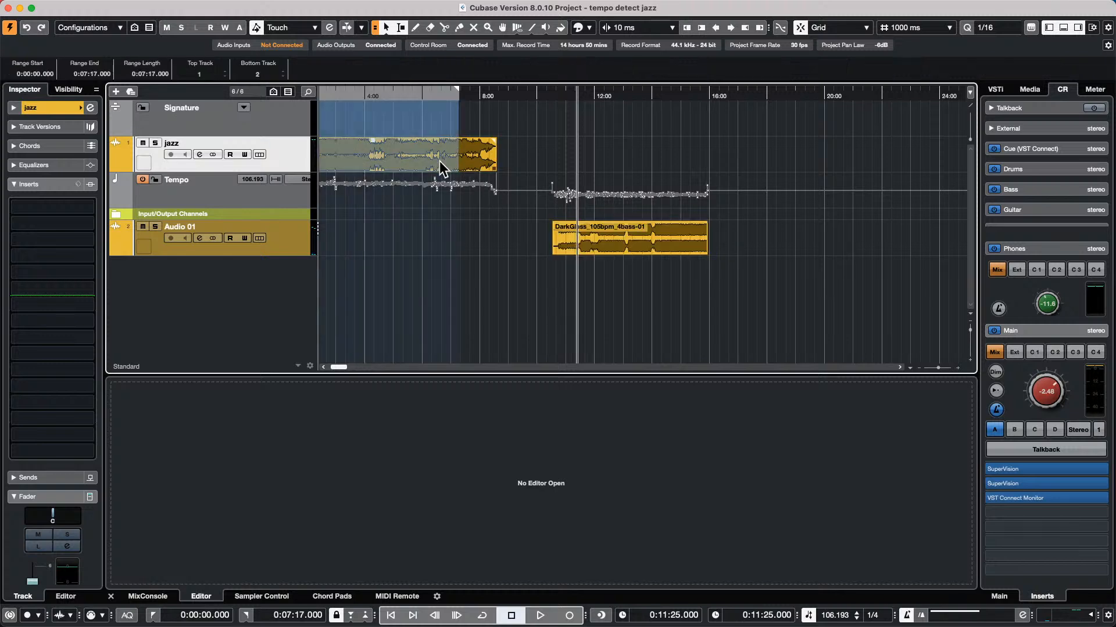
pyautogui.click(513, 164)
pyautogui.click(480, 167)
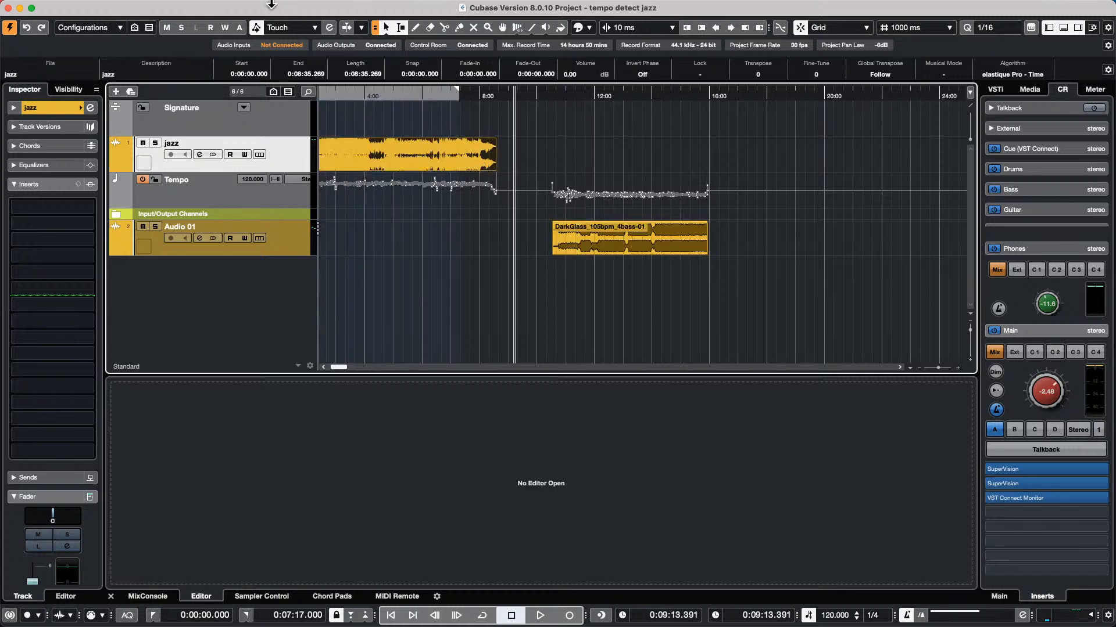
pyautogui.click(169, 7)
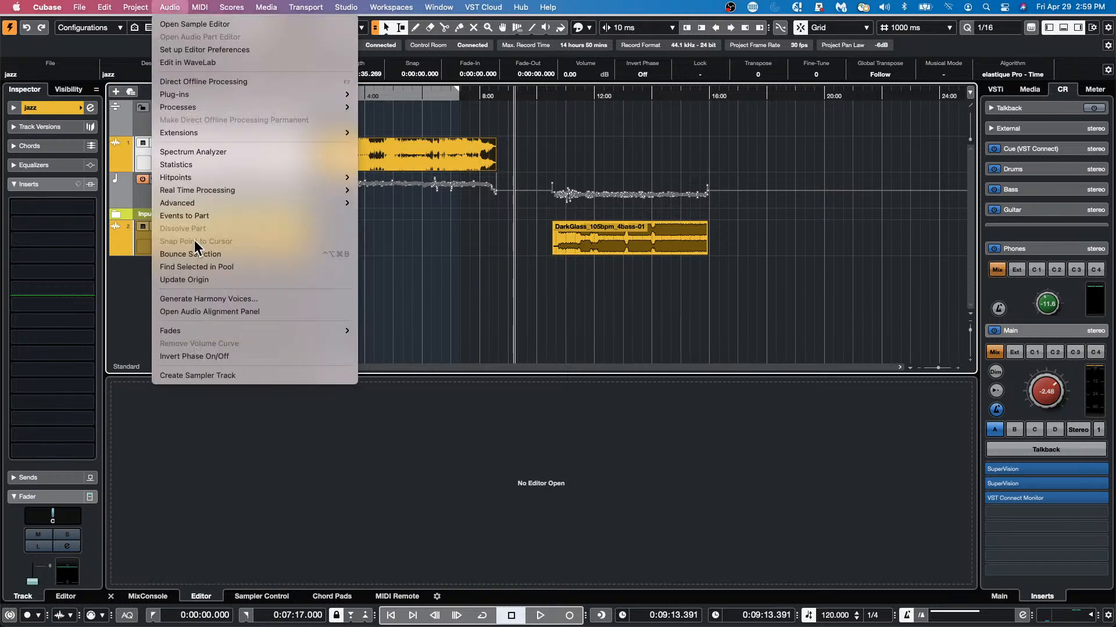
pyautogui.moveTo(200, 201)
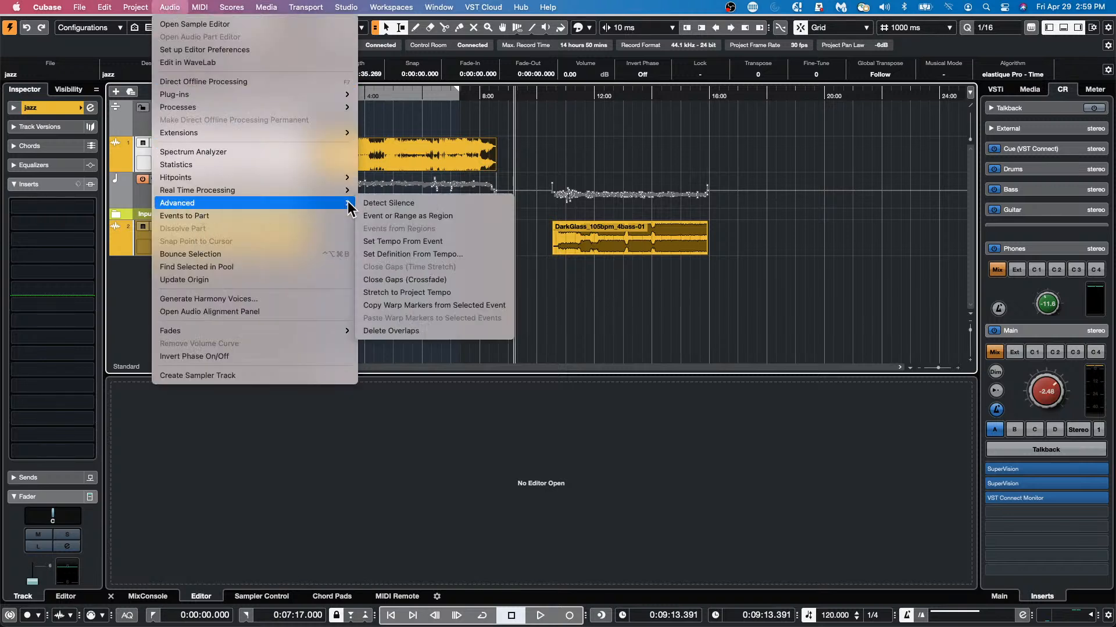
pyautogui.click(442, 255)
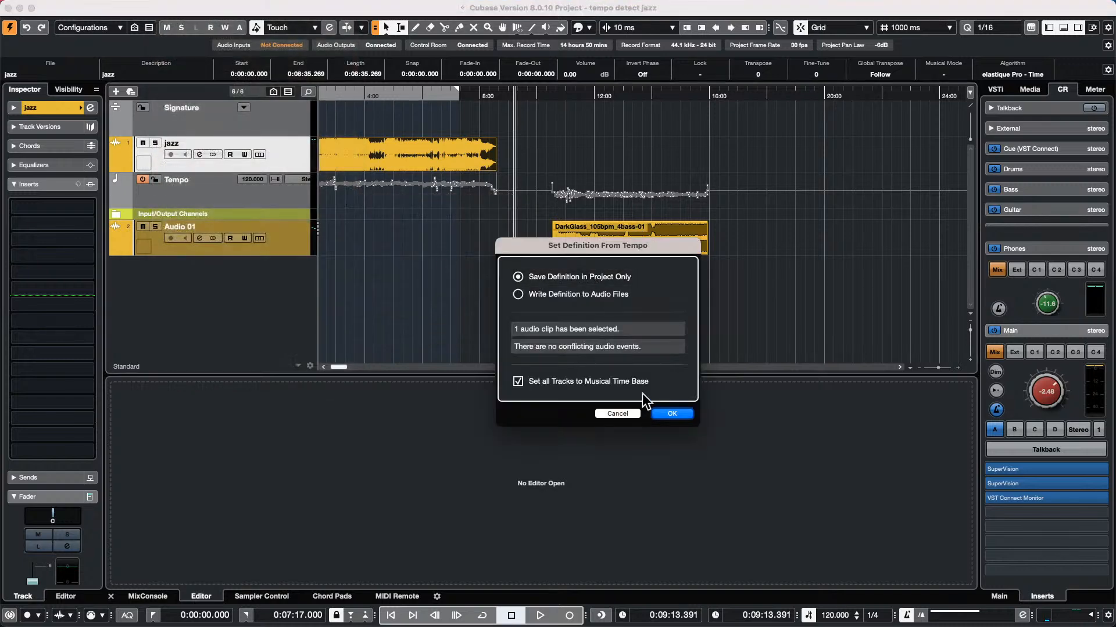
pyautogui.click(671, 414)
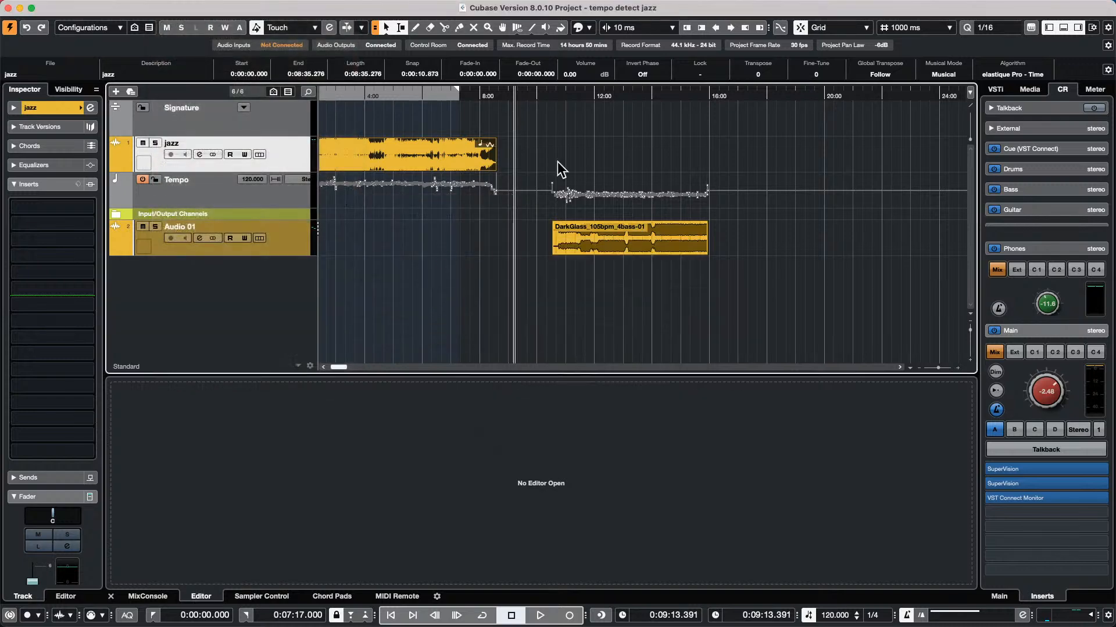
# Play the jazz event from 0:05:23.000 and deactivate the tempo track to use the fixed project tempo
pyautogui.click(404, 94)
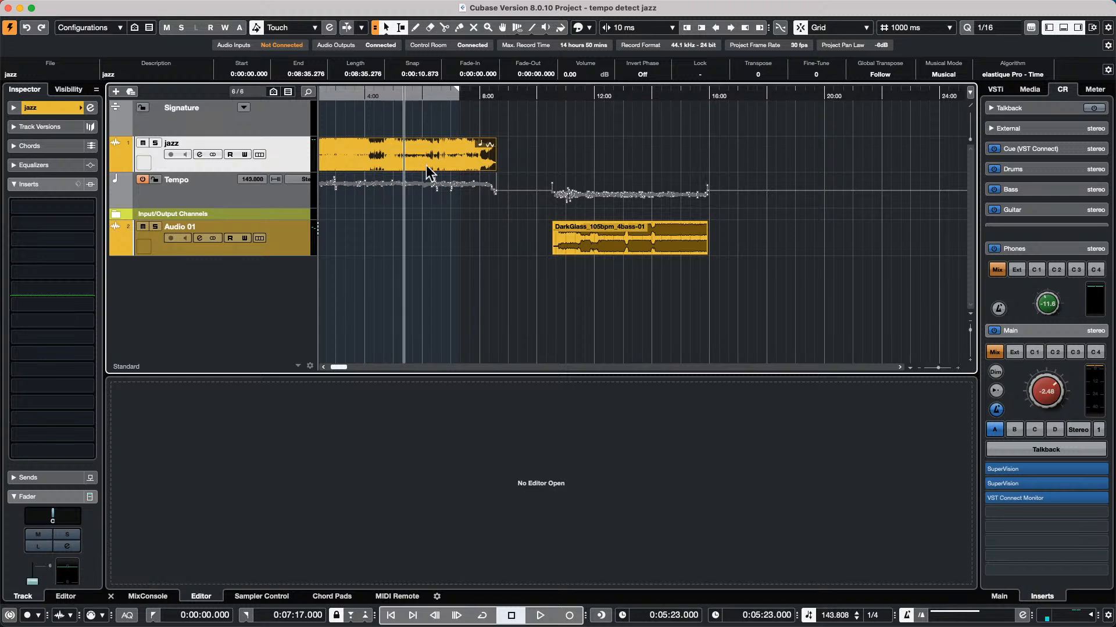
pyautogui.press('space')
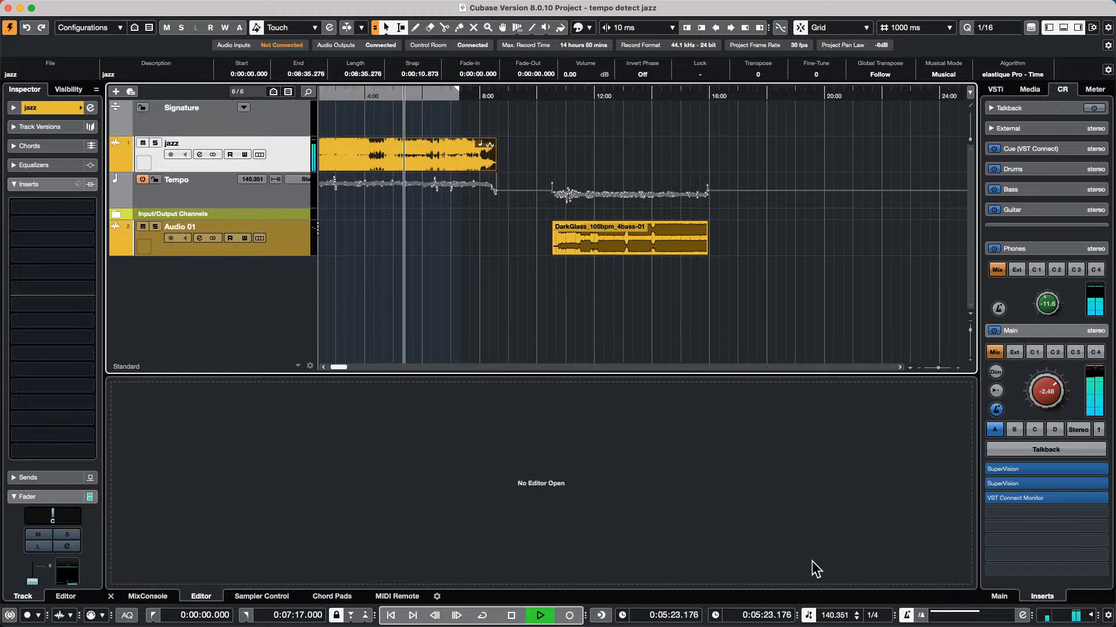
pyautogui.click(808, 615)
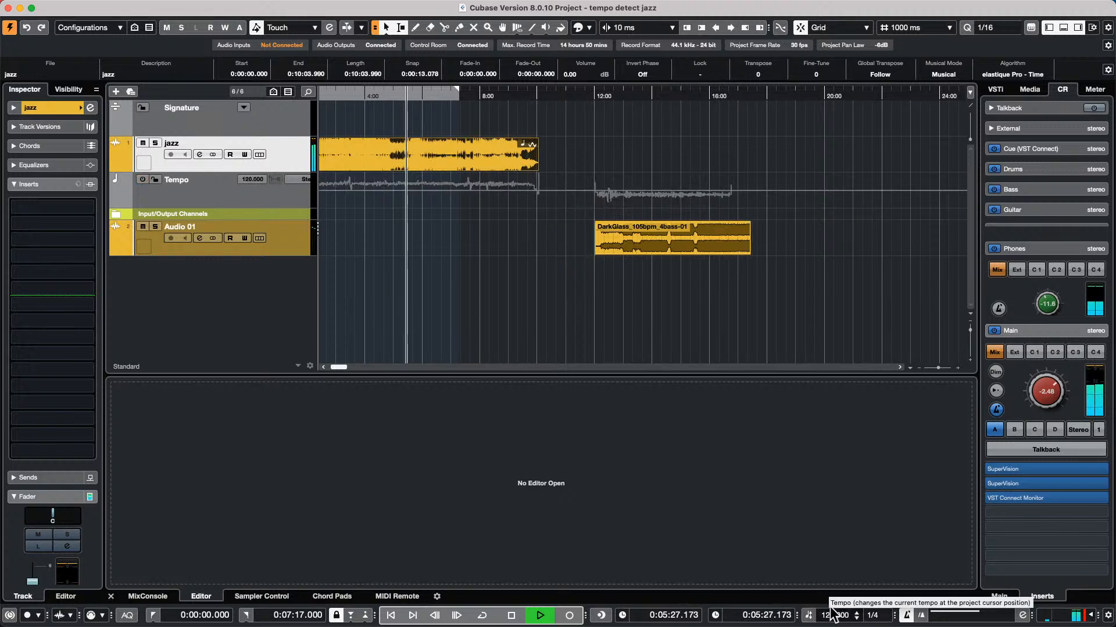
# Move the DarkGlass event to start at 0:10:01.000, play parts of it and of the jazz event, and stop playback
pyautogui.click(633, 240)
pyautogui.moveTo(629, 241); pyautogui.dragTo(577, 228)
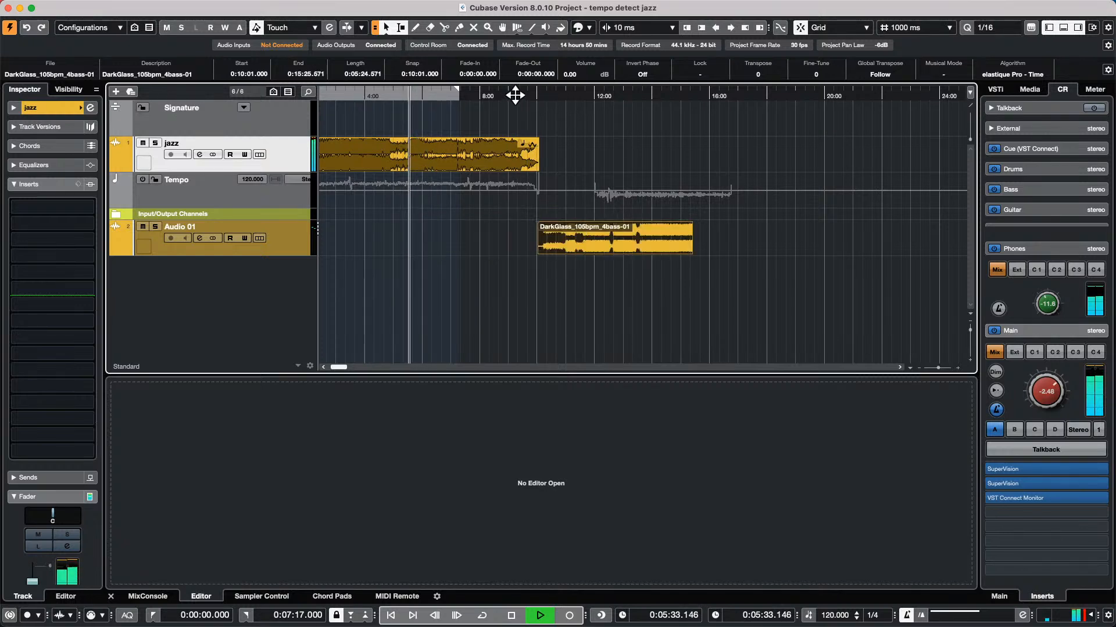
pyautogui.click(554, 94)
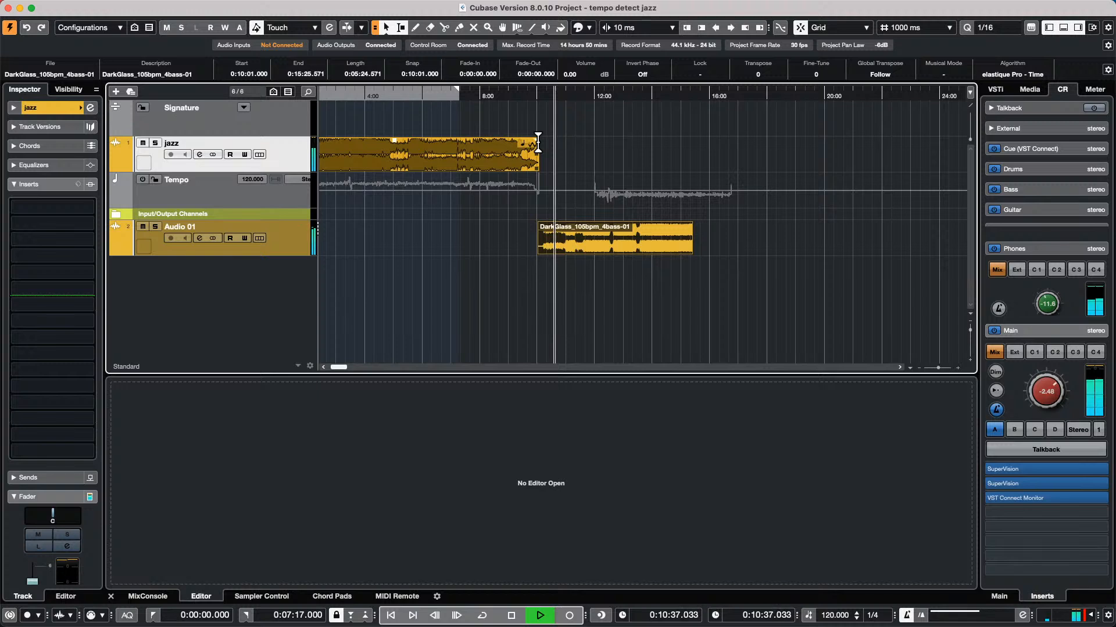
pyautogui.click(518, 95)
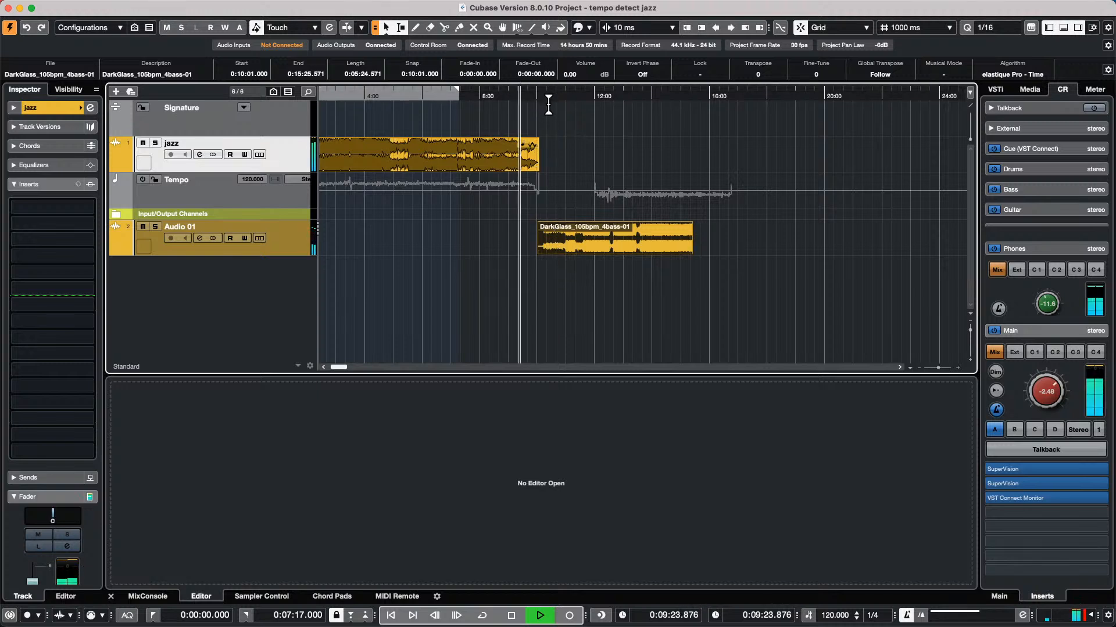
pyautogui.press('space')
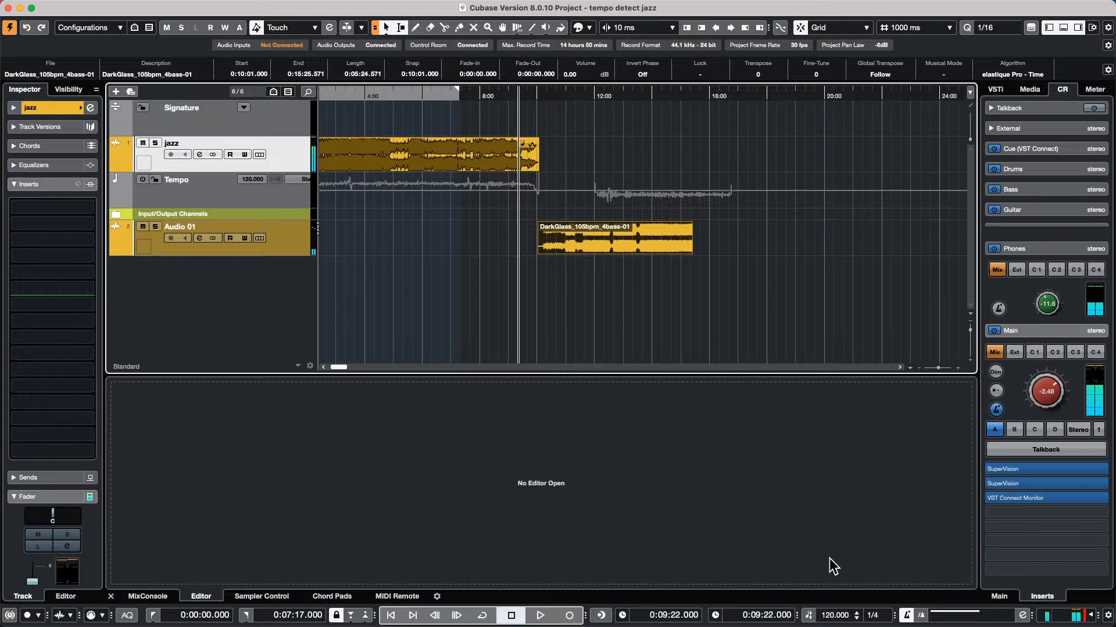
# Set the fixed project tempo to 144 BPM and play the jazz event from about 0:06:28
pyautogui.doubleClick(827, 618)
pyautogui.write('1')
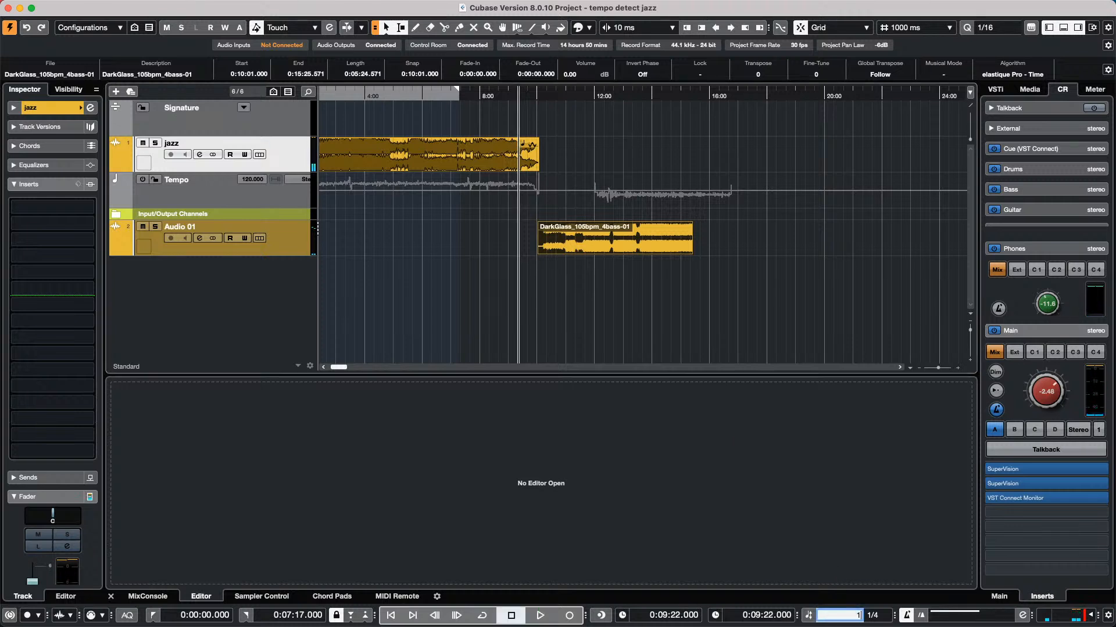
pyautogui.write('44')
pyautogui.press('Return')
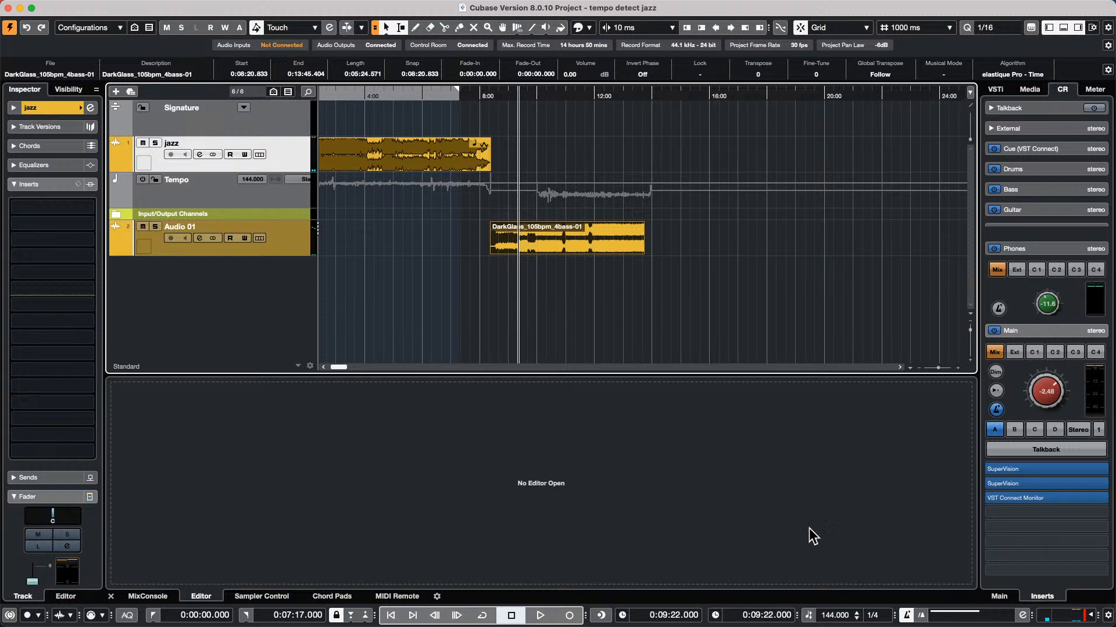
pyautogui.click(437, 102)
pyautogui.press('space')
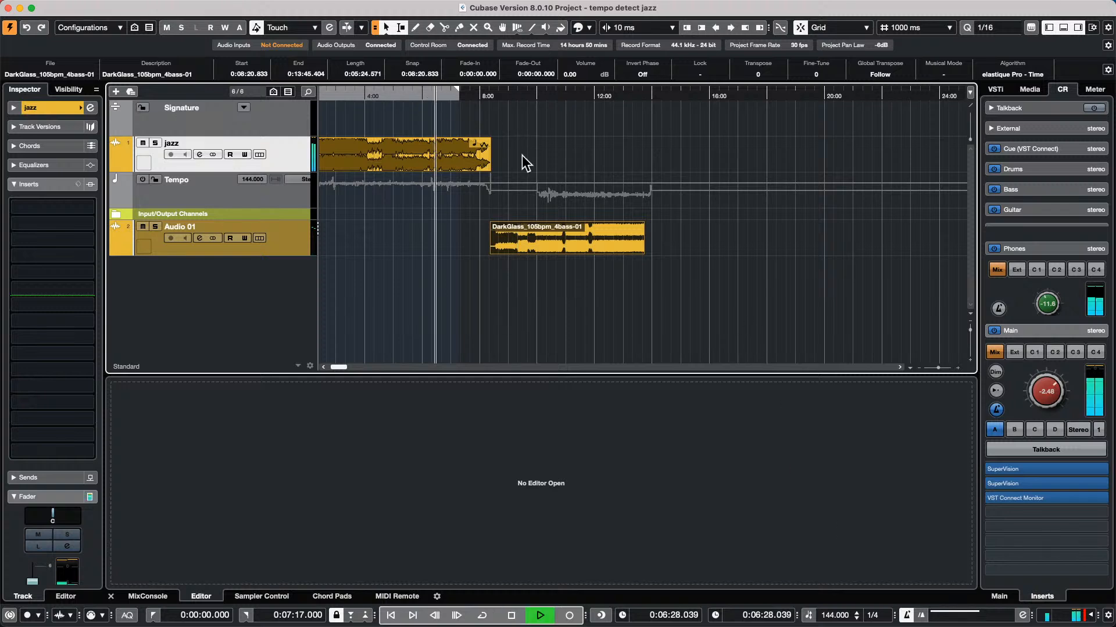
# Play the DarkGlass event from 0:09:33.000, stop playback, and look up the Set Definition From Tempo command
pyautogui.click(524, 94)
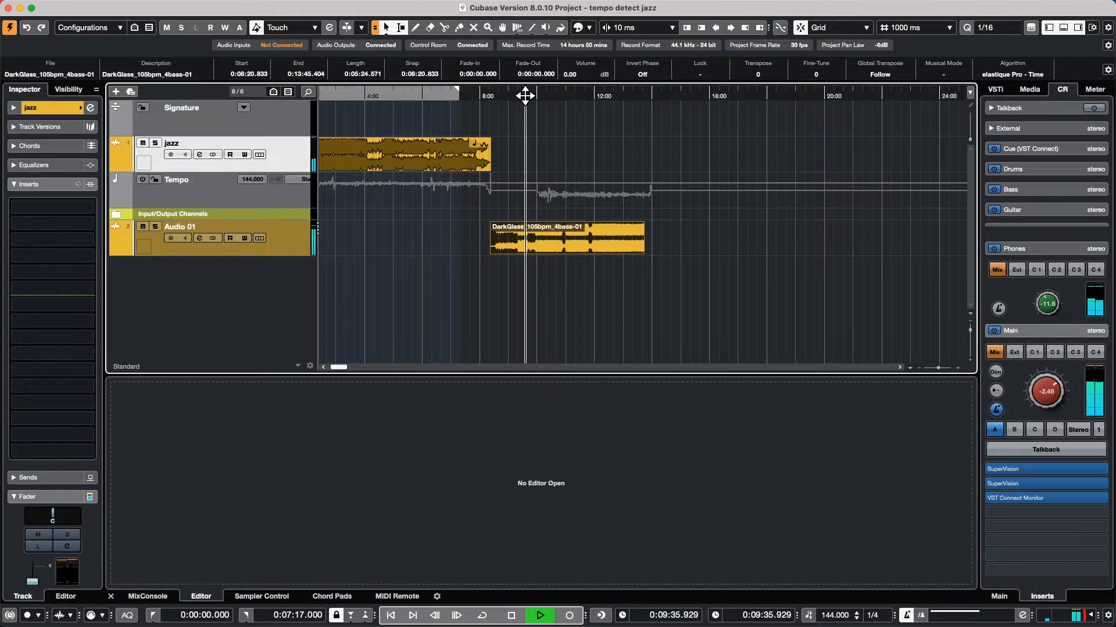
pyautogui.press('space')
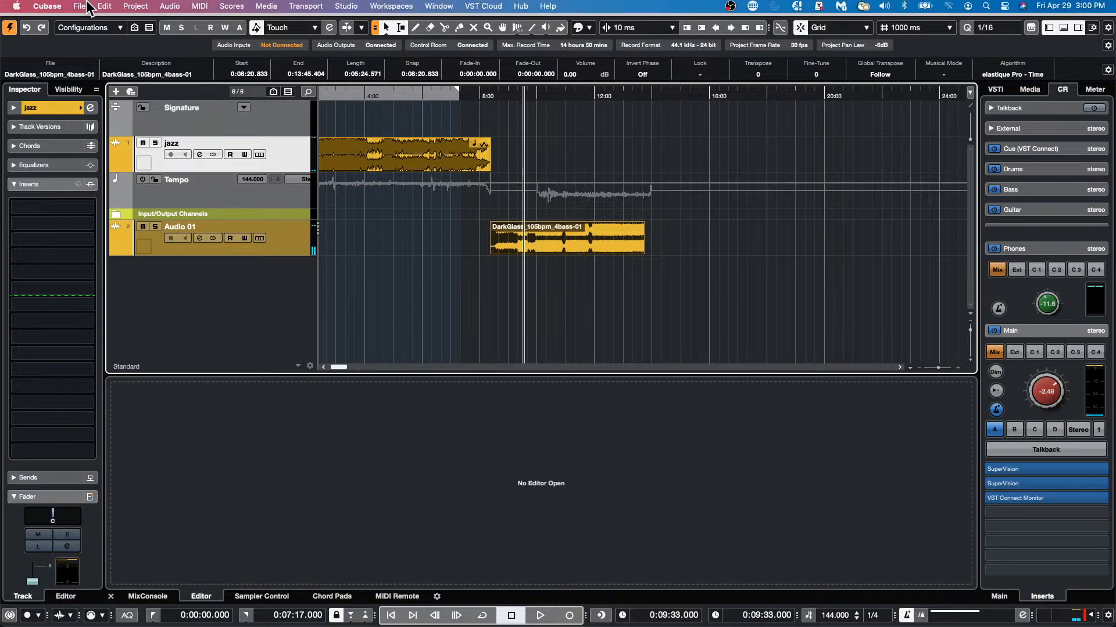
pyautogui.click(135, 7)
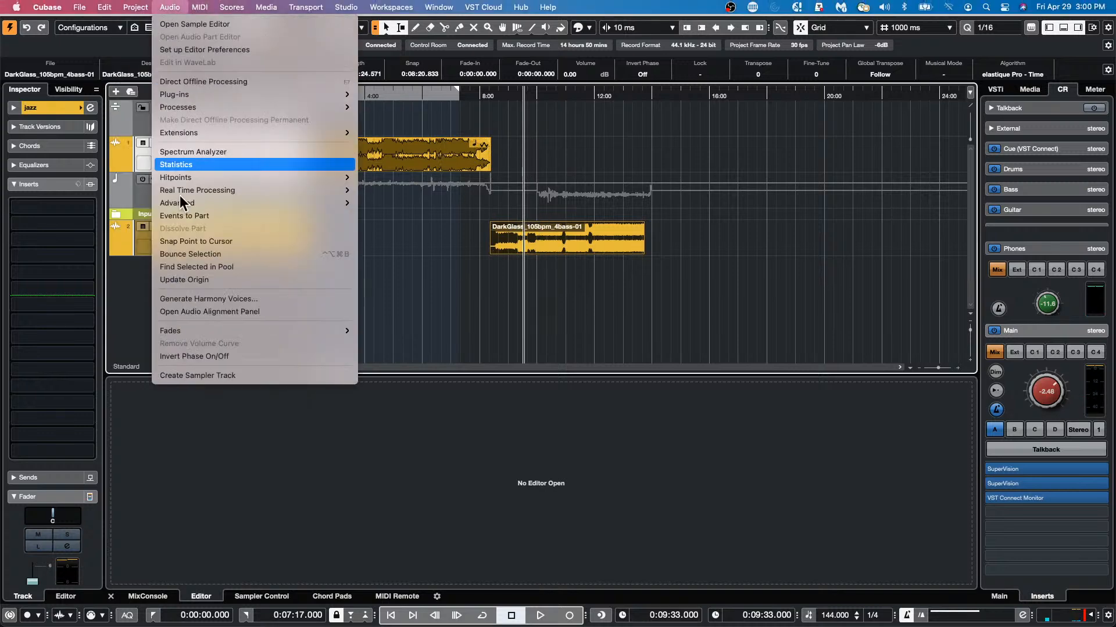
pyautogui.moveTo(185, 208)
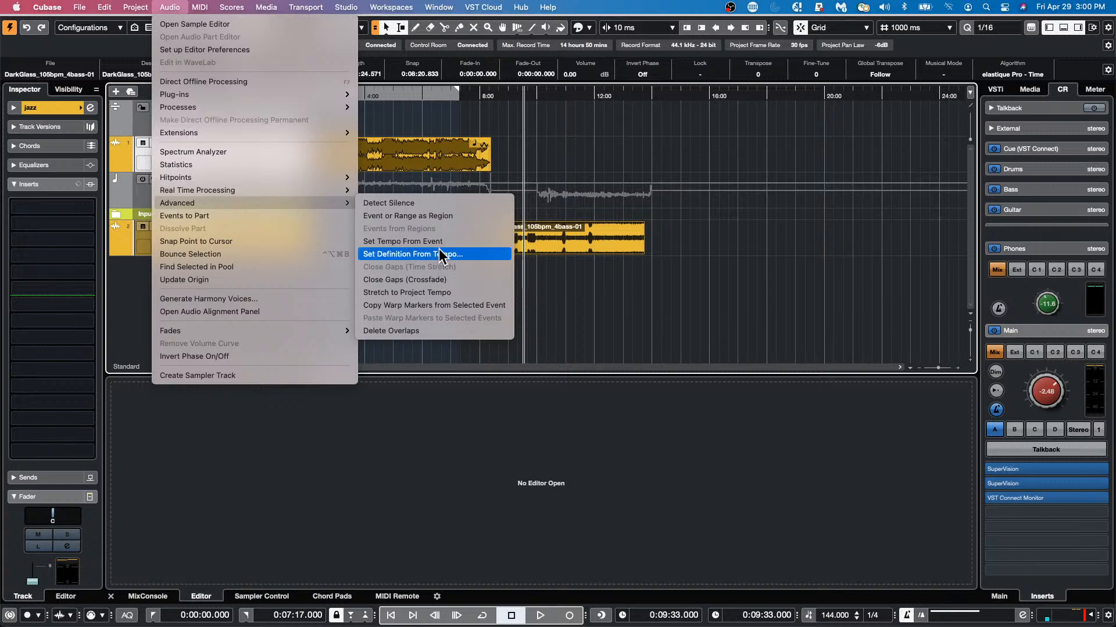
pyautogui.click(570, 274)
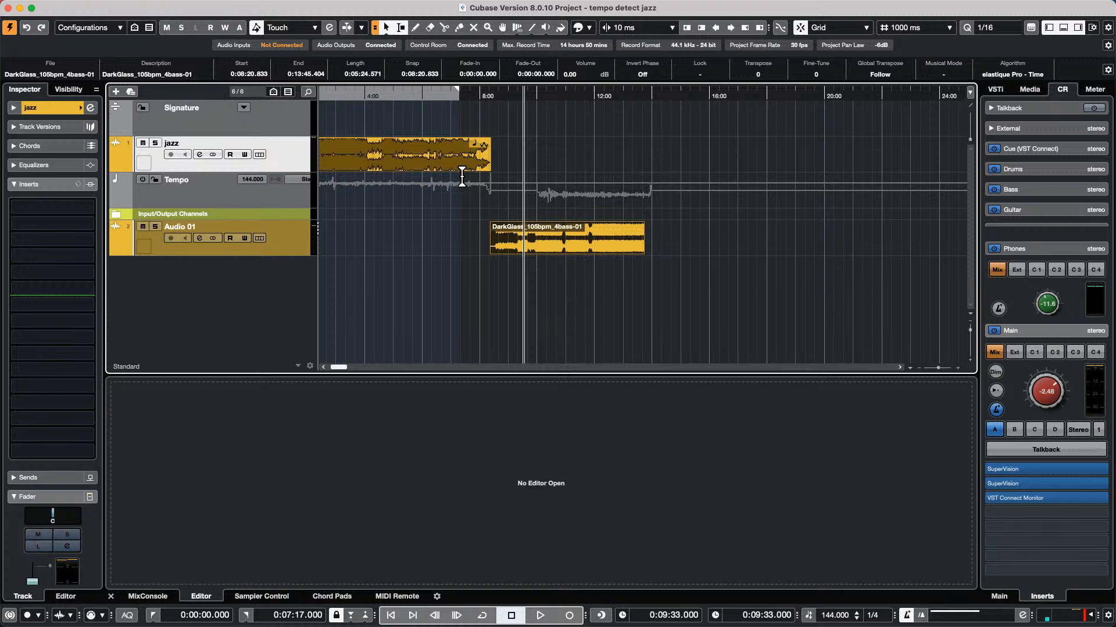
# Switch to Zoom and start the scheduled April 2022 Club Cubase Zoom Social meeting in full screen
pyautogui.moveTo(660, 625)
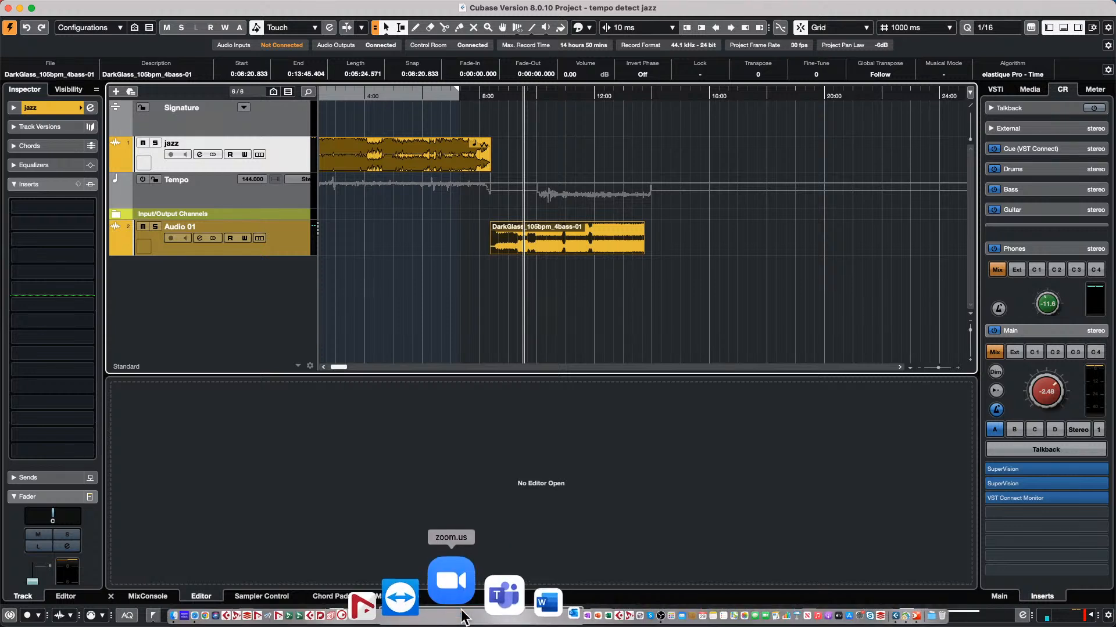
pyautogui.click(464, 615)
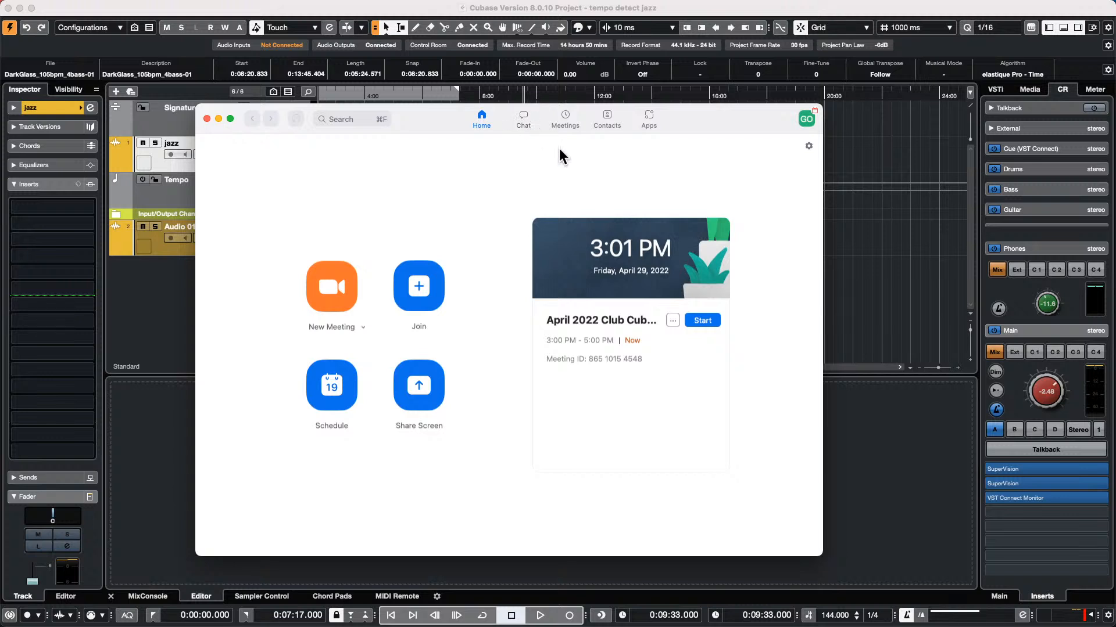
pyautogui.click(563, 116)
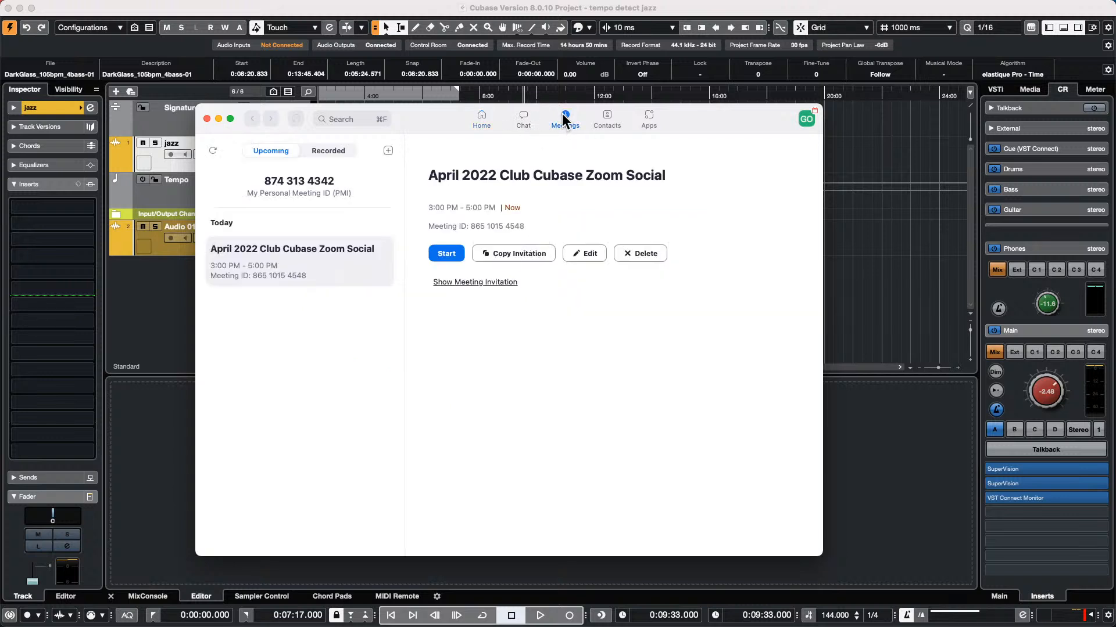
pyautogui.click(446, 254)
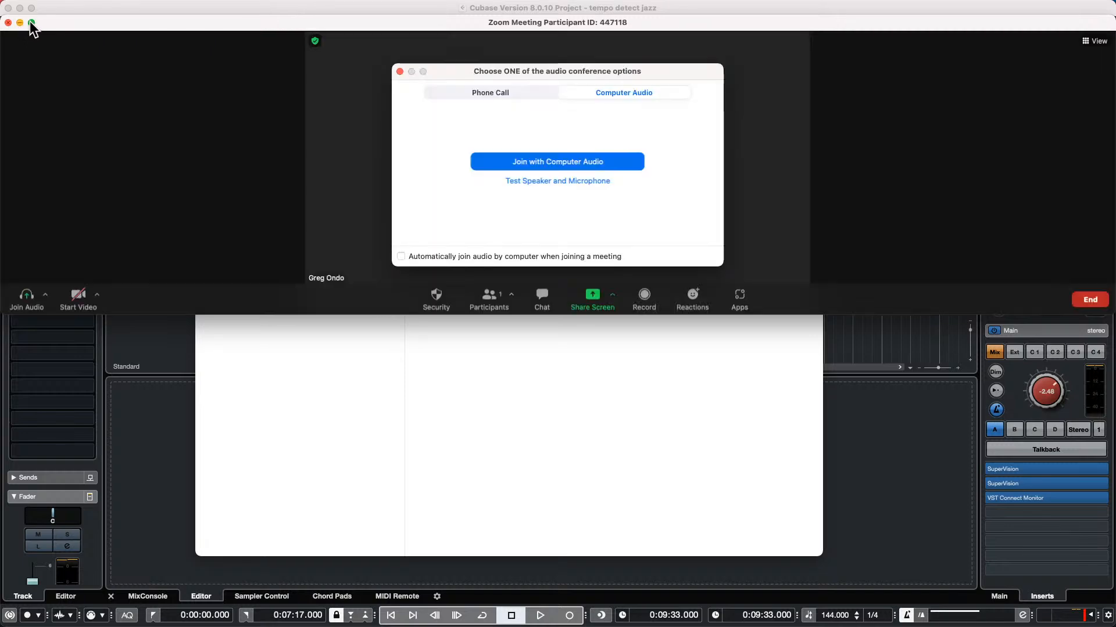
pyautogui.click(30, 22)
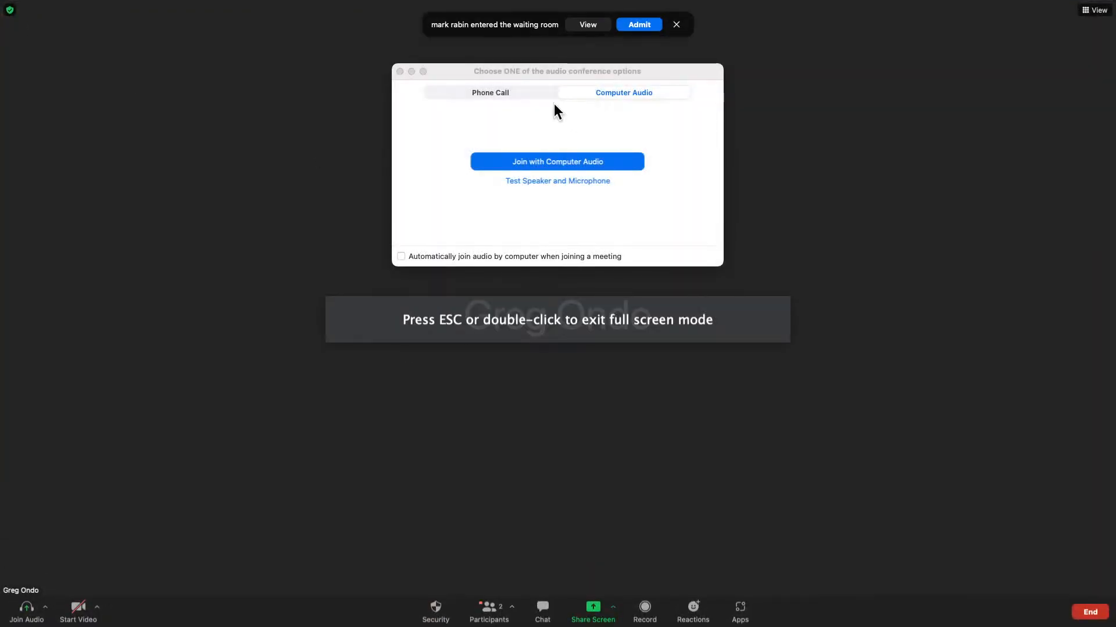
# Admit the first waiting participant and join the meeting with computer audio and video
pyautogui.click(639, 25)
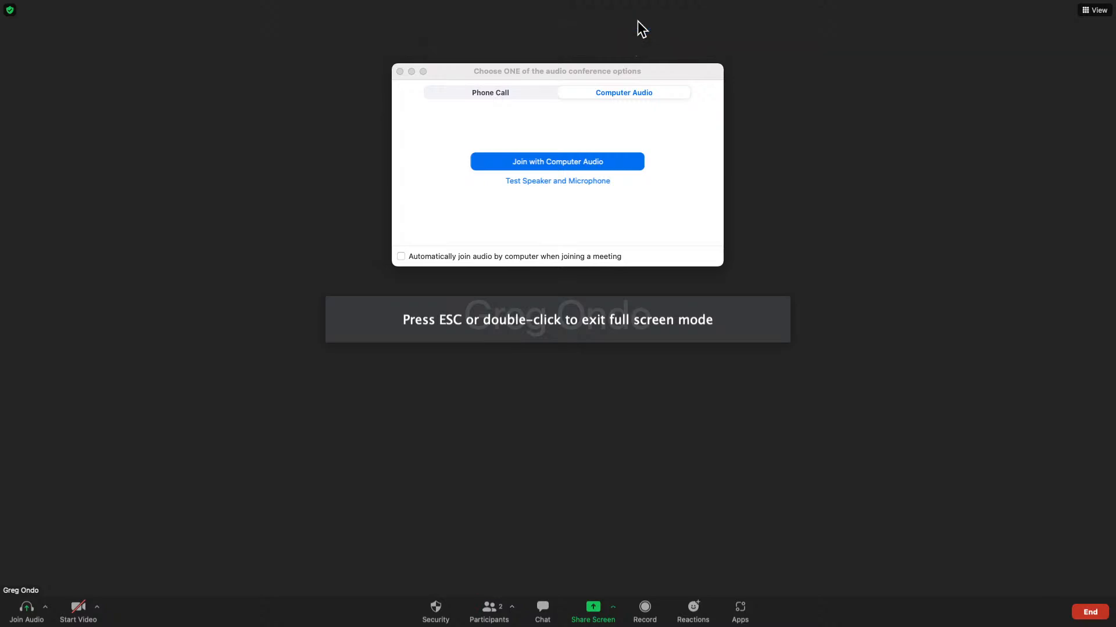
pyautogui.click(564, 164)
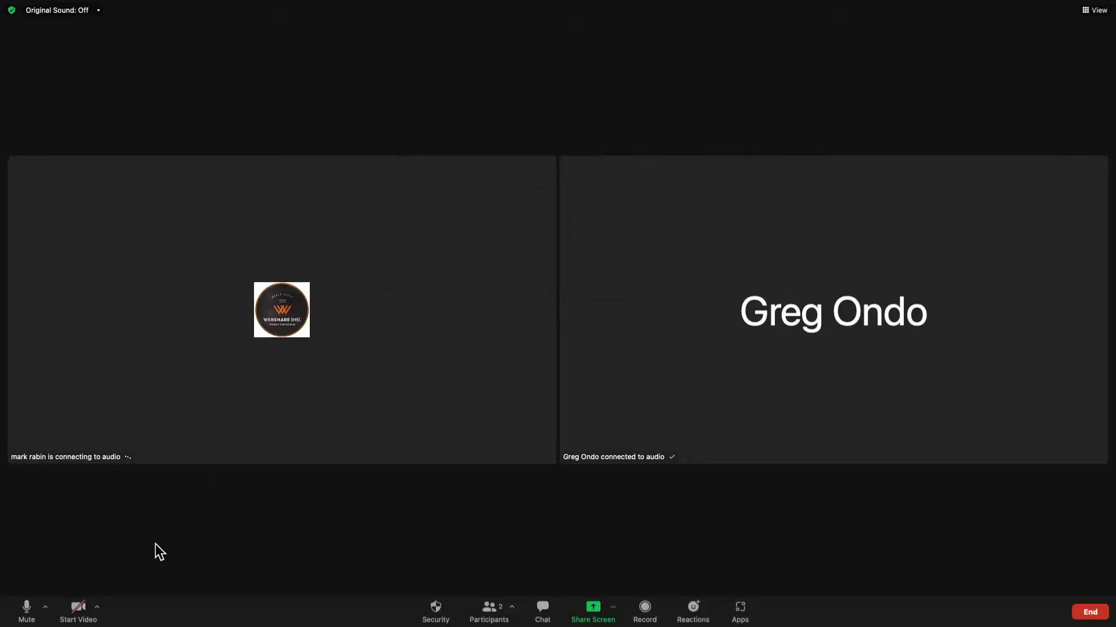
pyautogui.click(70, 619)
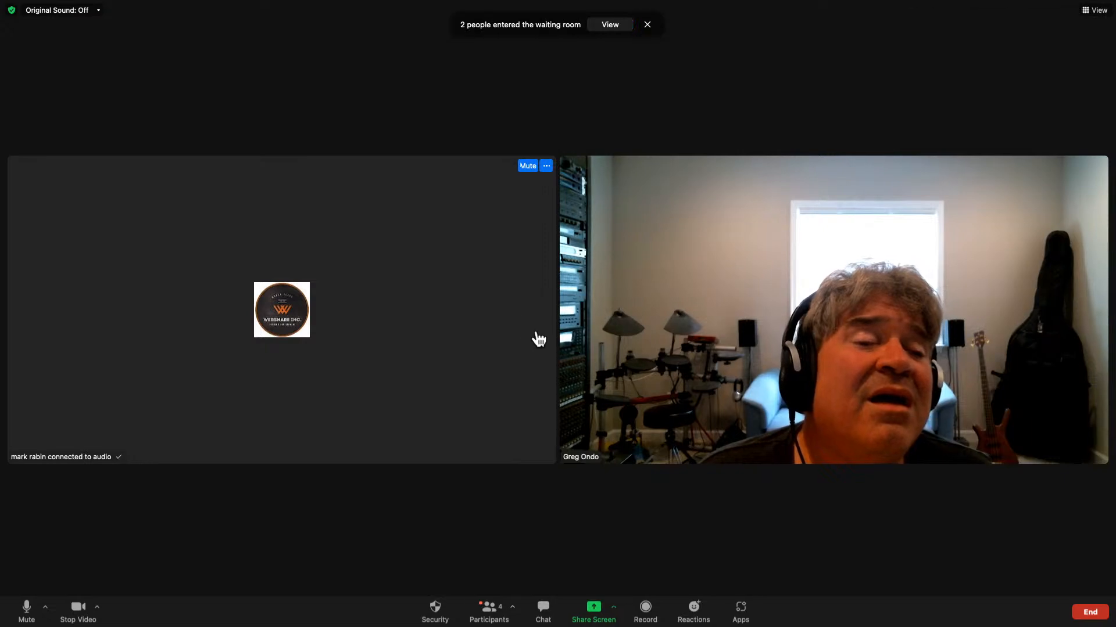
# Open the participants list and admit the people in the waiting room one by one, including the newly arrived one
pyautogui.click(615, 25)
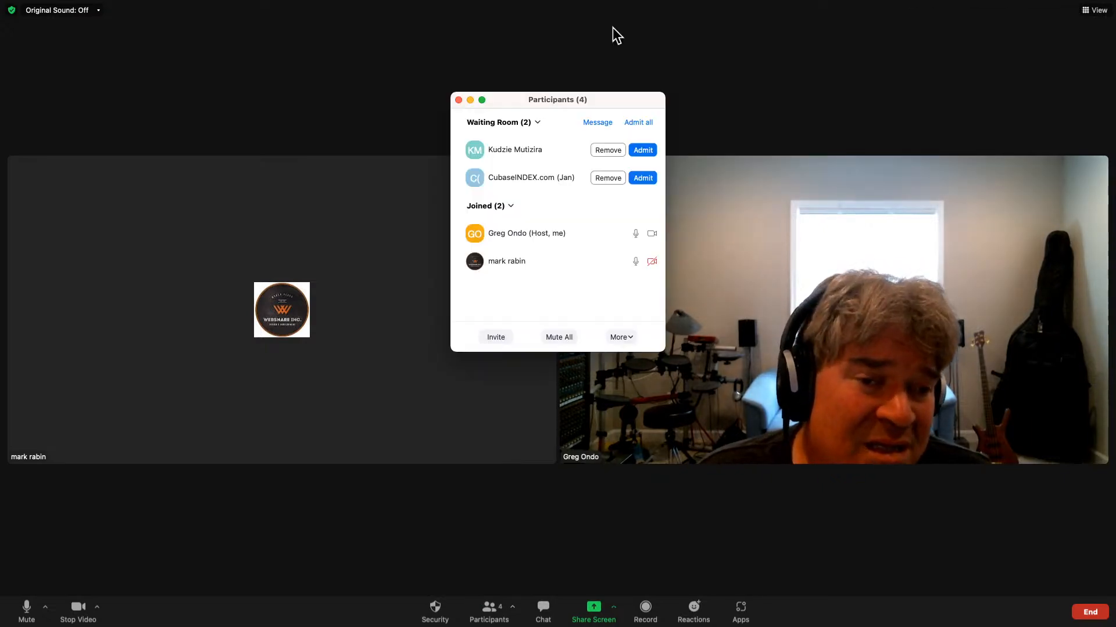
pyautogui.click(642, 150)
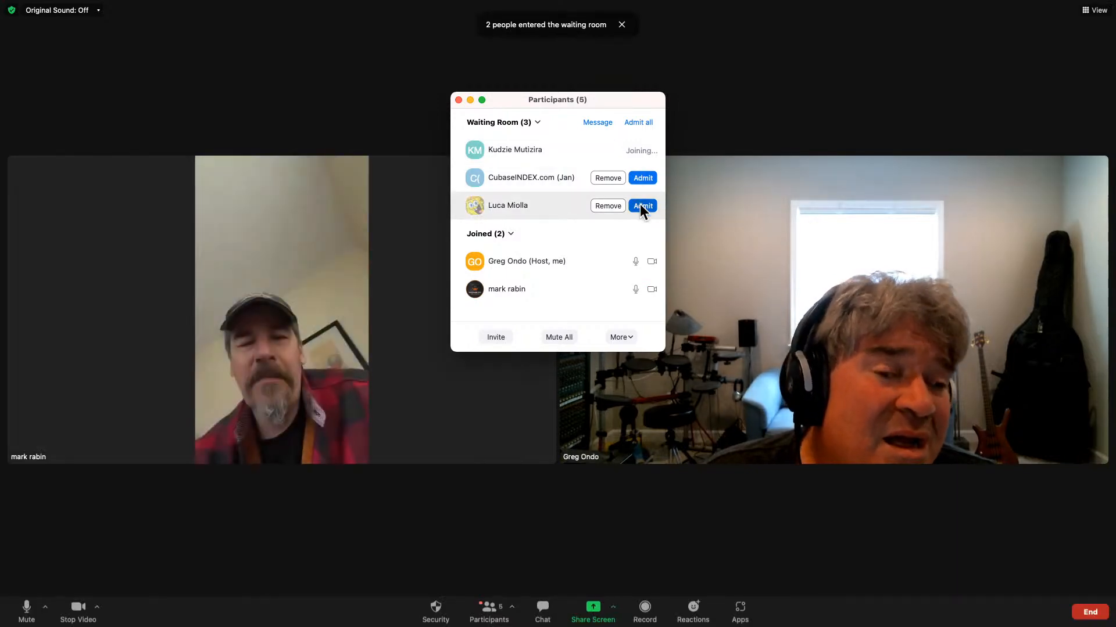
pyautogui.click(642, 205)
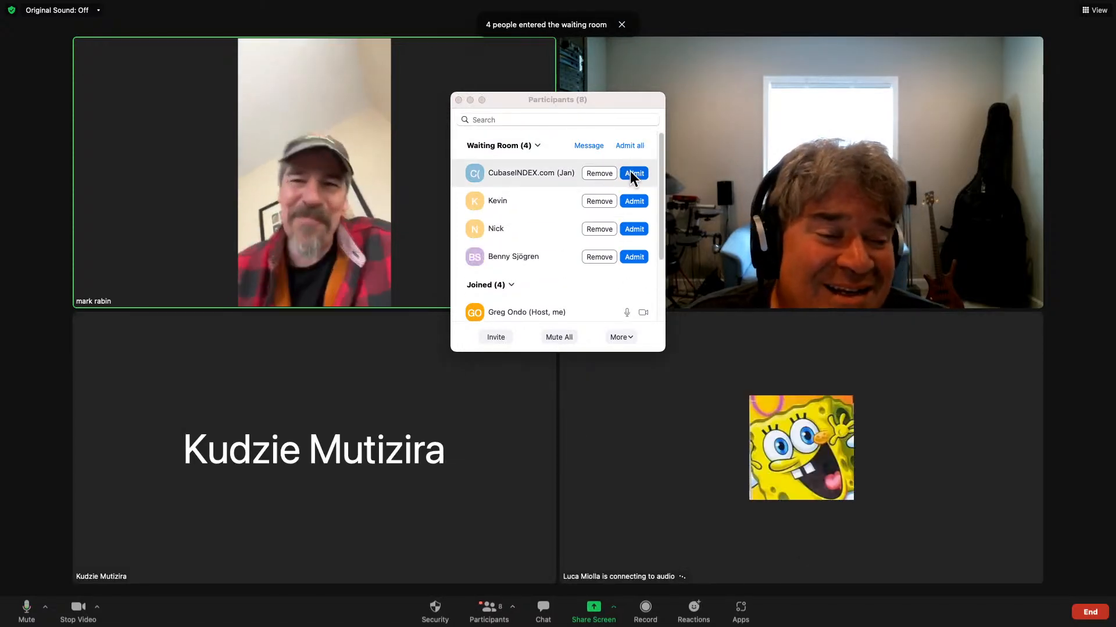
pyautogui.click(634, 173)
pyautogui.click(634, 201)
pyautogui.click(634, 229)
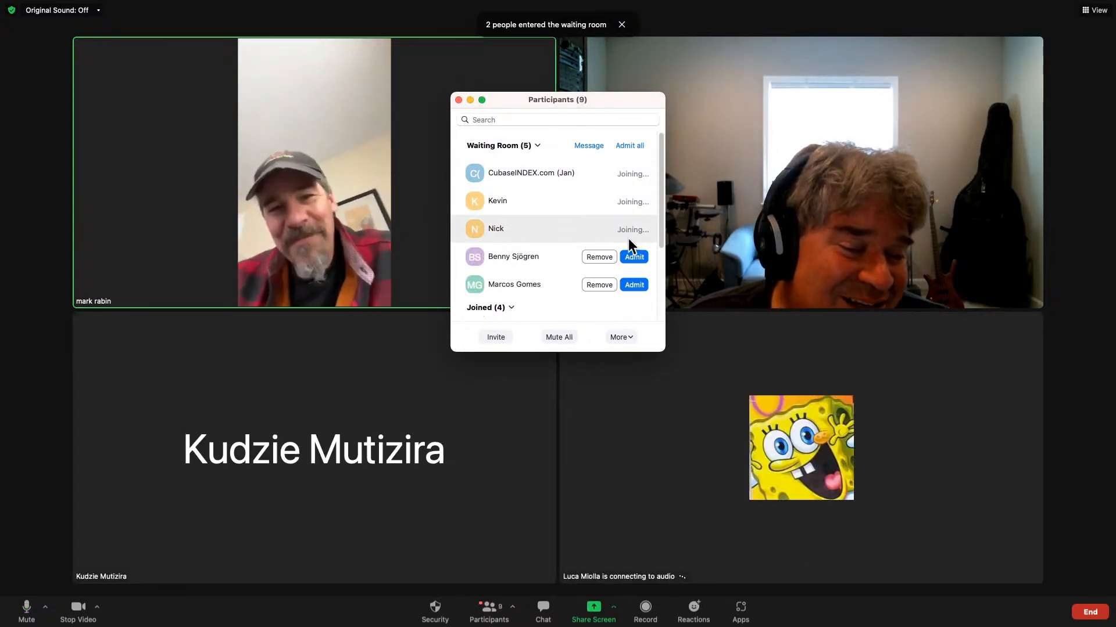
pyautogui.click(634, 257)
pyautogui.click(632, 279)
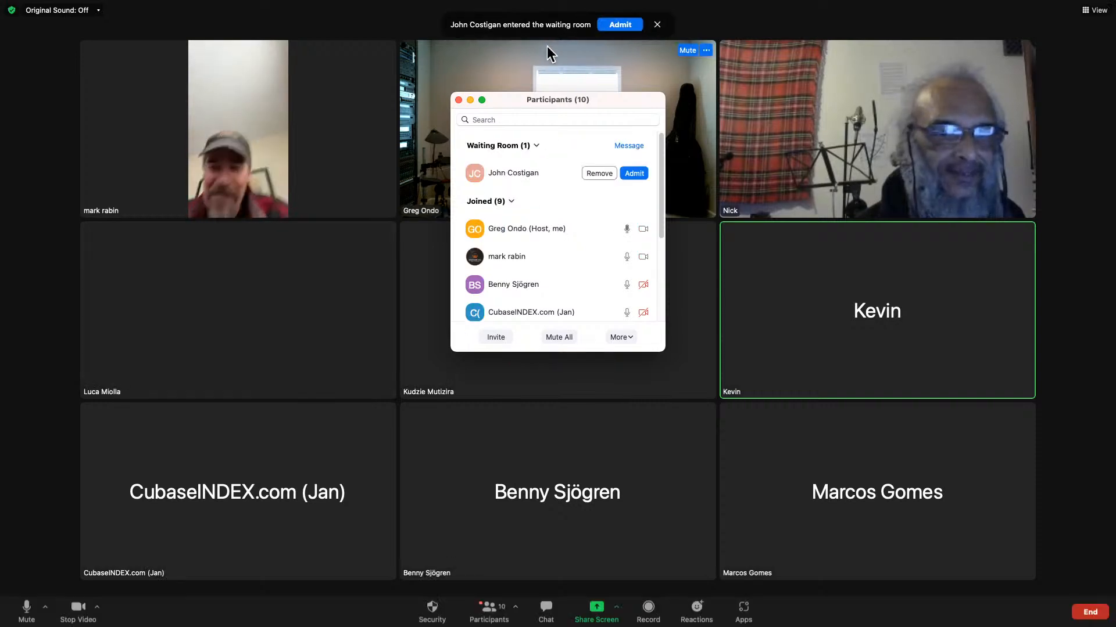
pyautogui.click(620, 25)
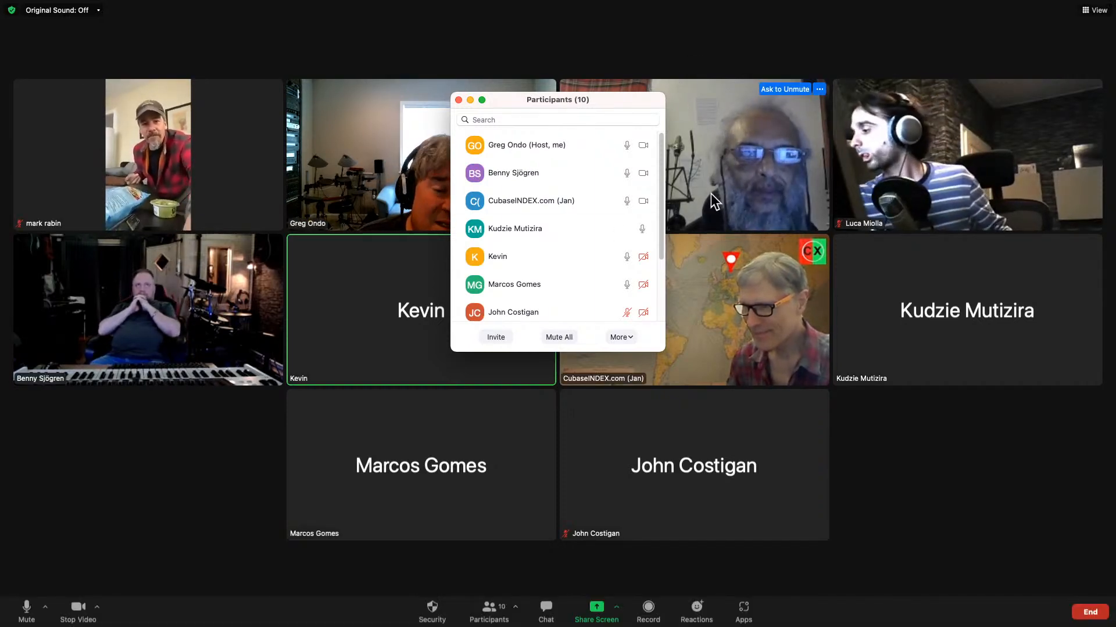
# Admit the next five people from the waiting room individually
pyautogui.moveTo(596, 215)
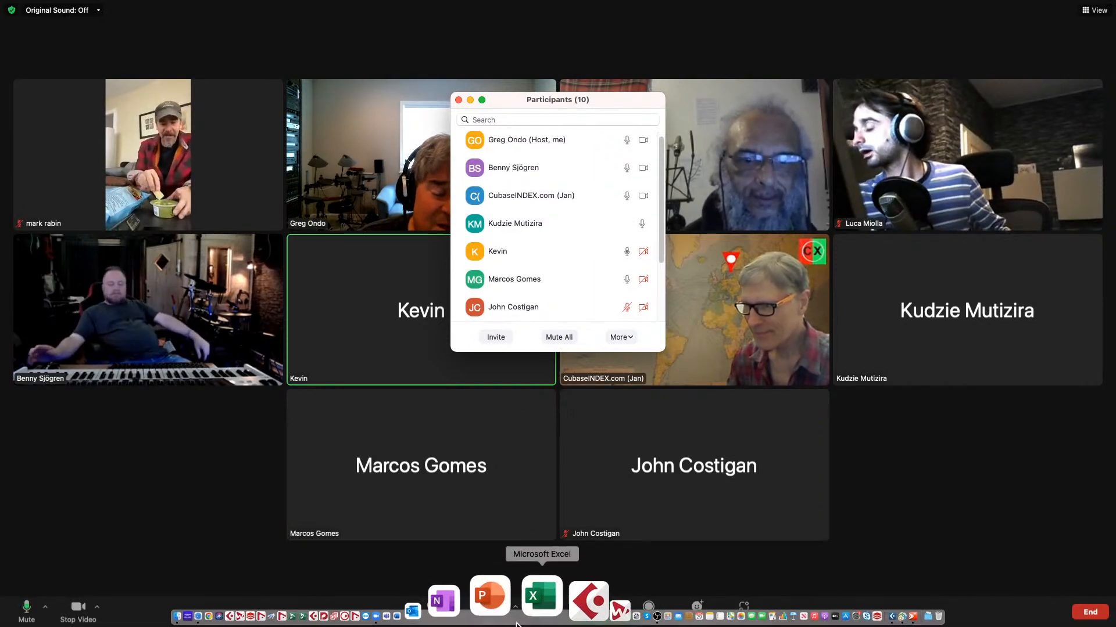
pyautogui.moveTo(457, 302)
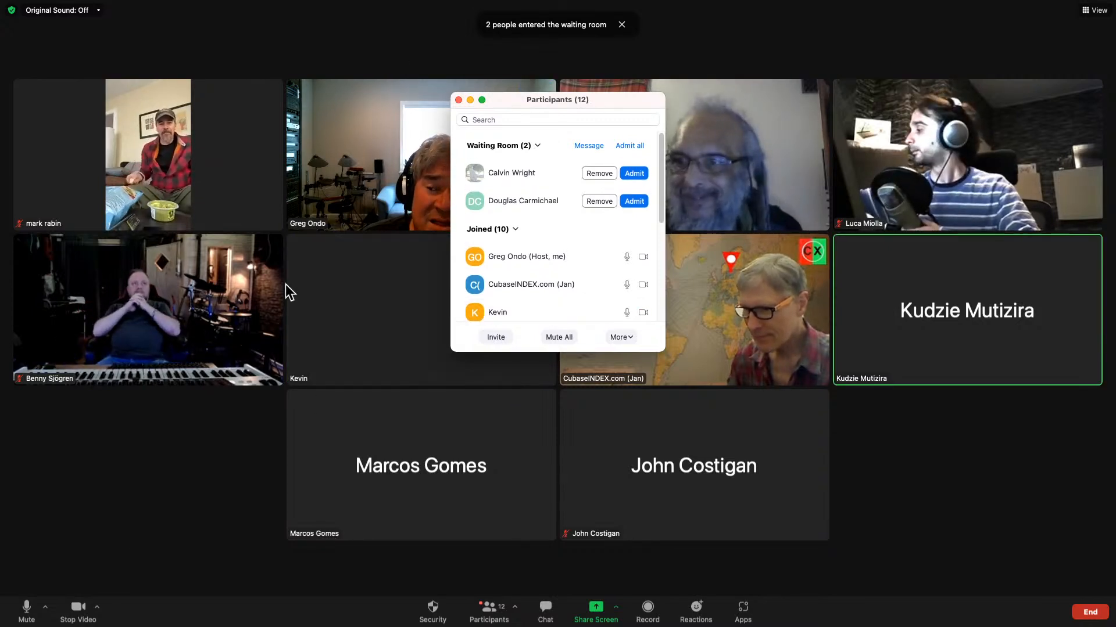
pyautogui.click(503, 604)
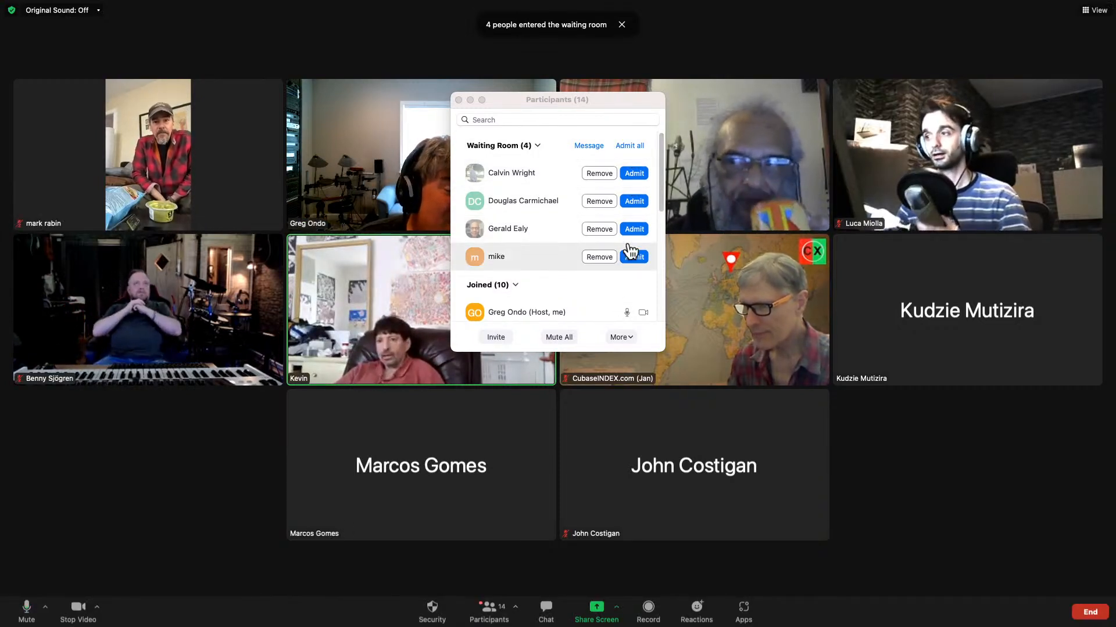
pyautogui.click(632, 258)
pyautogui.click(633, 284)
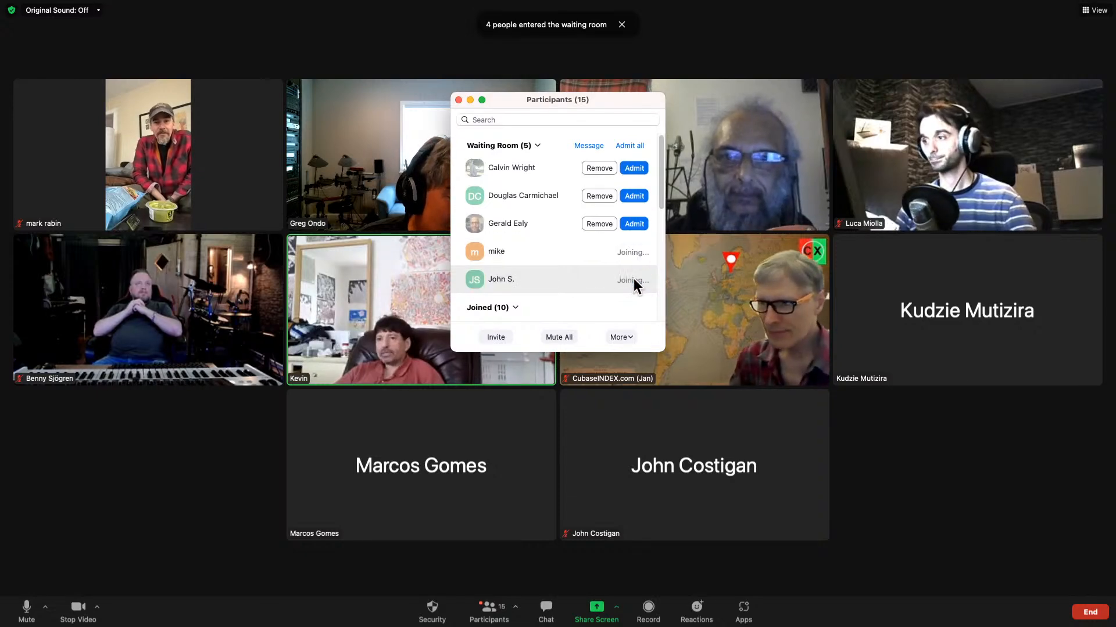
pyautogui.click(634, 224)
pyautogui.click(633, 196)
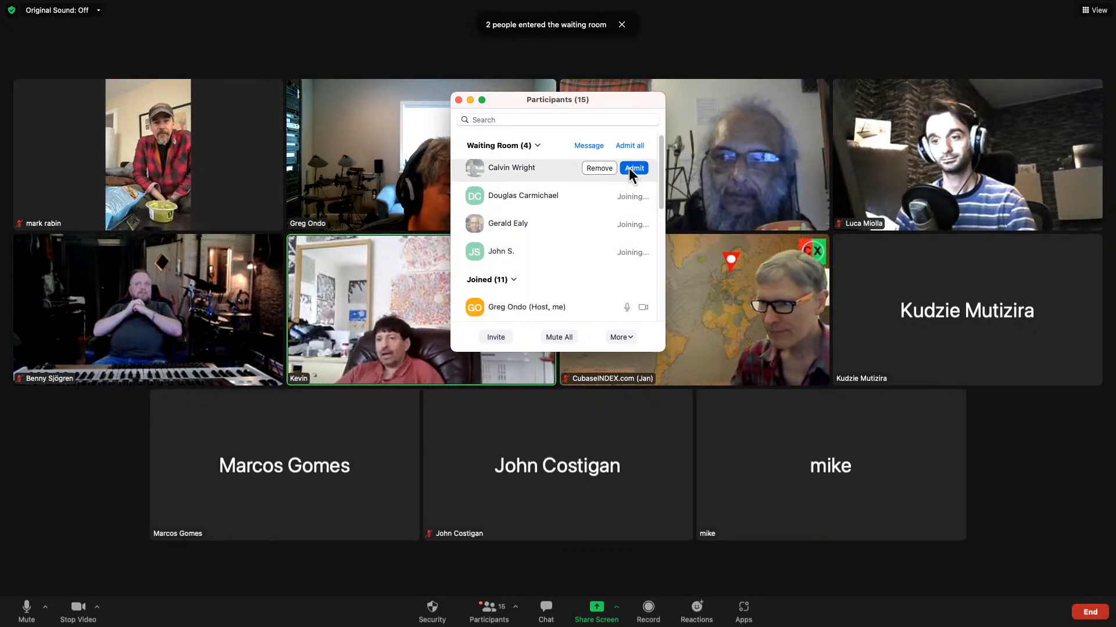
pyautogui.click(632, 168)
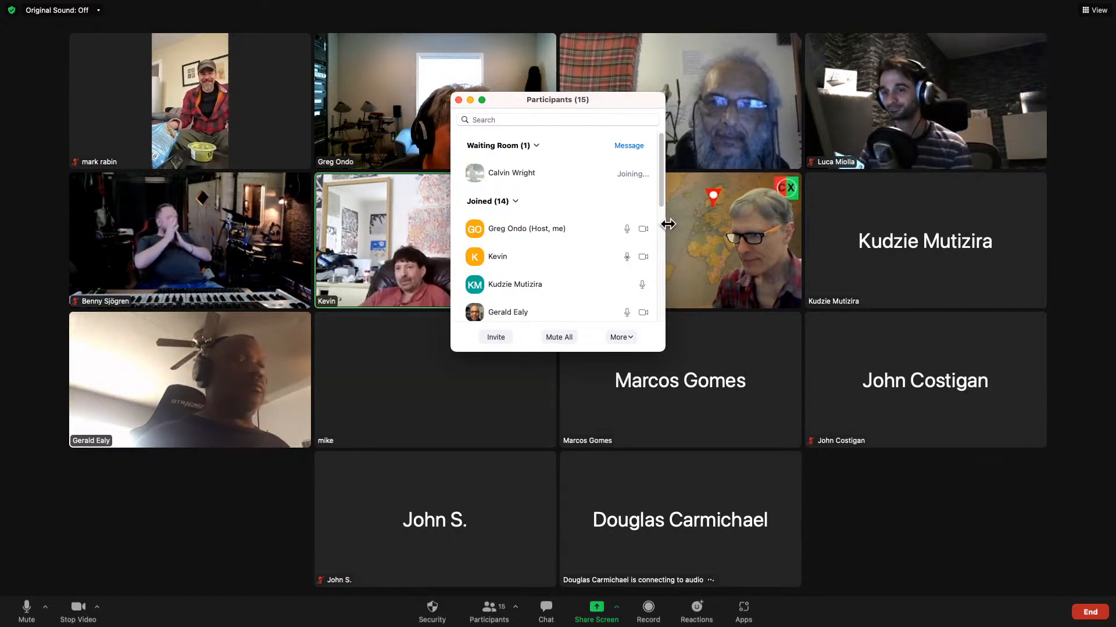
# Switch to the Cubase project and the Club Cubase question e-mail in Safari for a look, and return to the Zoom meeting
pyautogui.moveTo(657, 231)
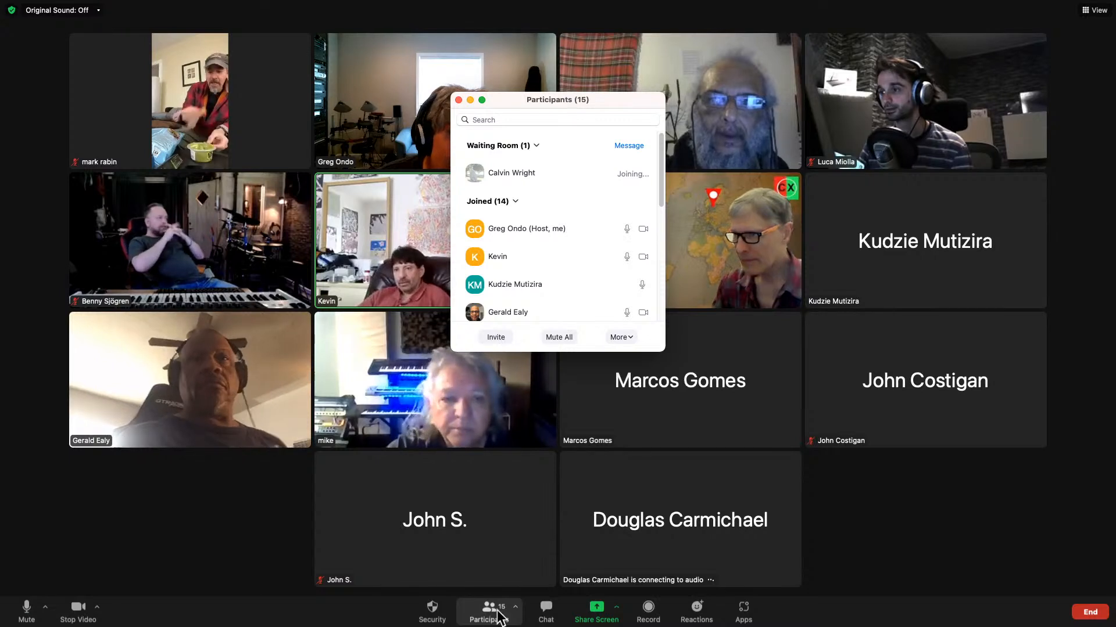
pyautogui.press('super+Tab')
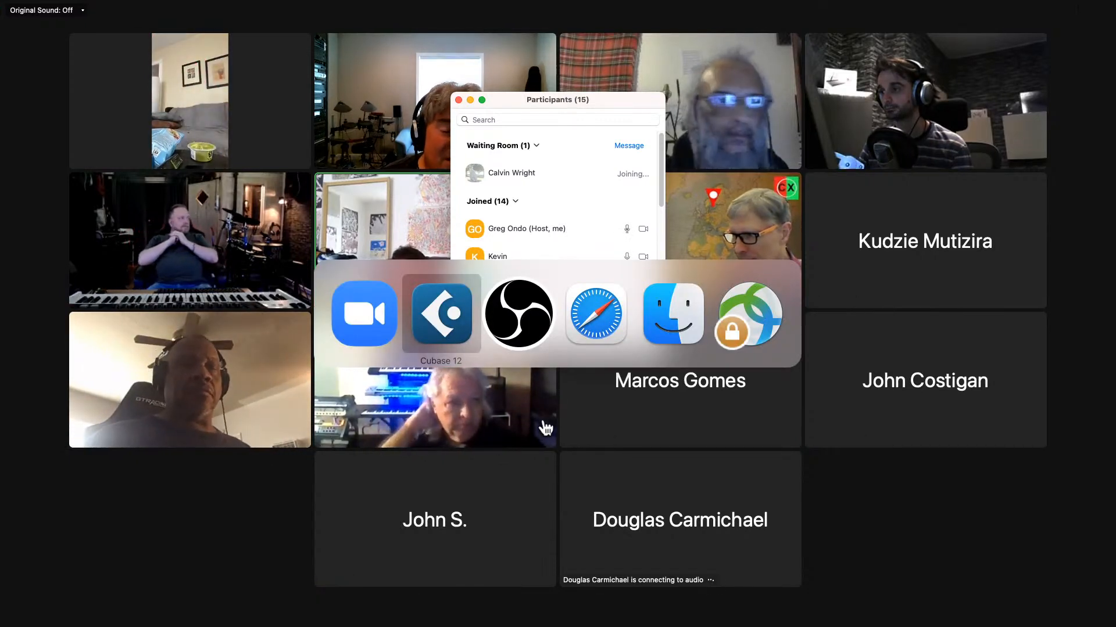
pyautogui.press('super+Tab')
pyautogui.press('super+Tab')
pyautogui.press('super+Tab')
pyautogui.press('super+Tab')
pyautogui.press('super+Tab')
pyautogui.press('super+Tab')
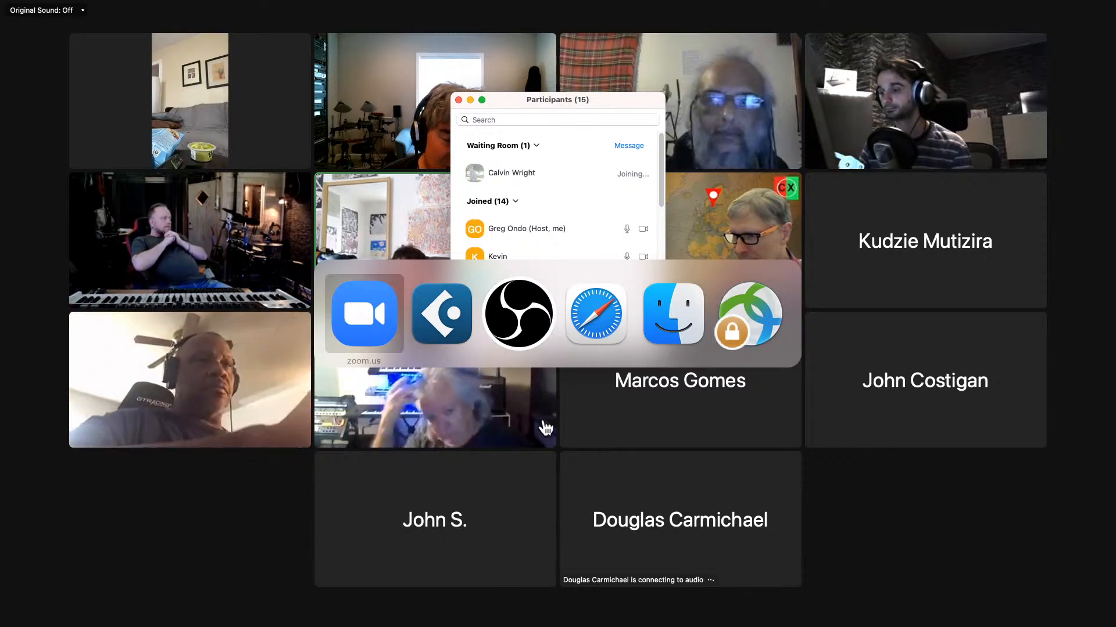
pyautogui.press('super+Tab')
pyautogui.press('super+Tab')
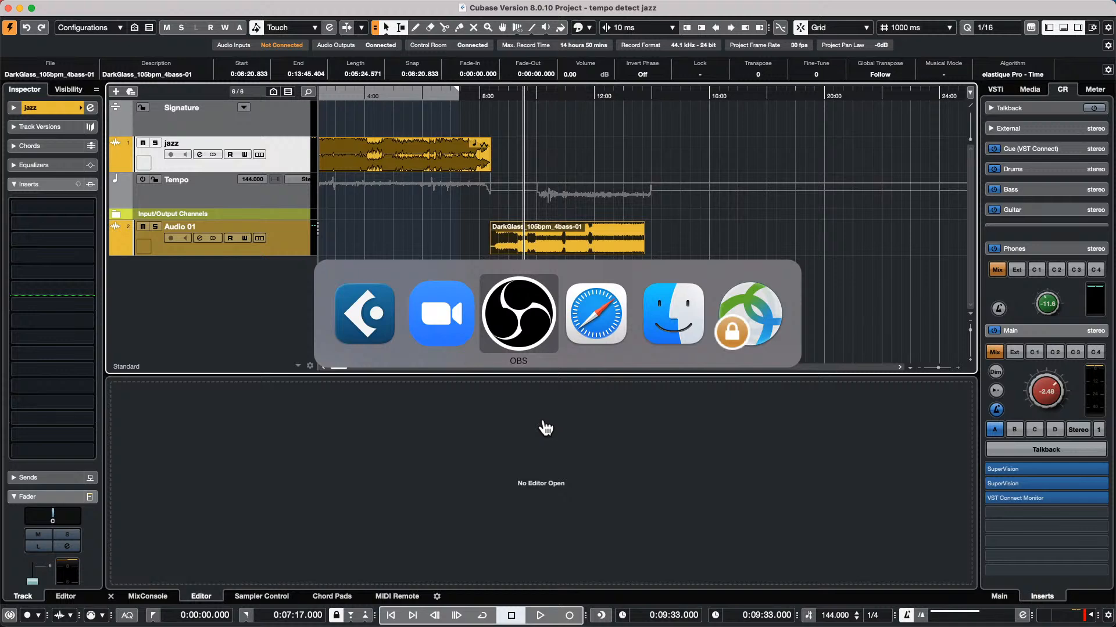
pyautogui.press('super+Tab')
pyautogui.press('super+Tab')
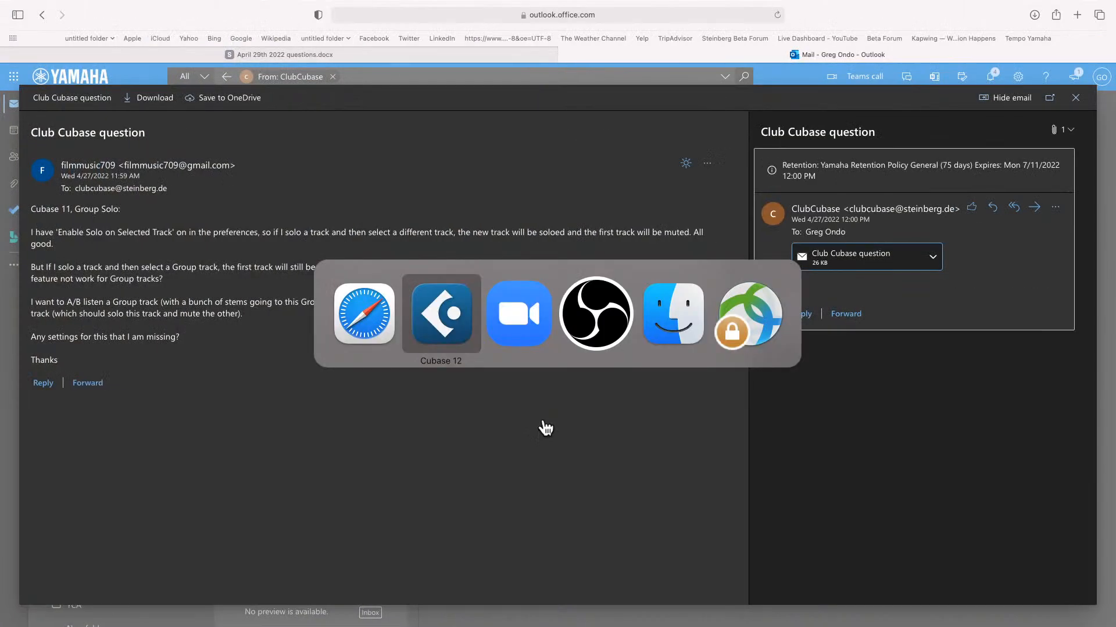
pyautogui.press('super+Tab')
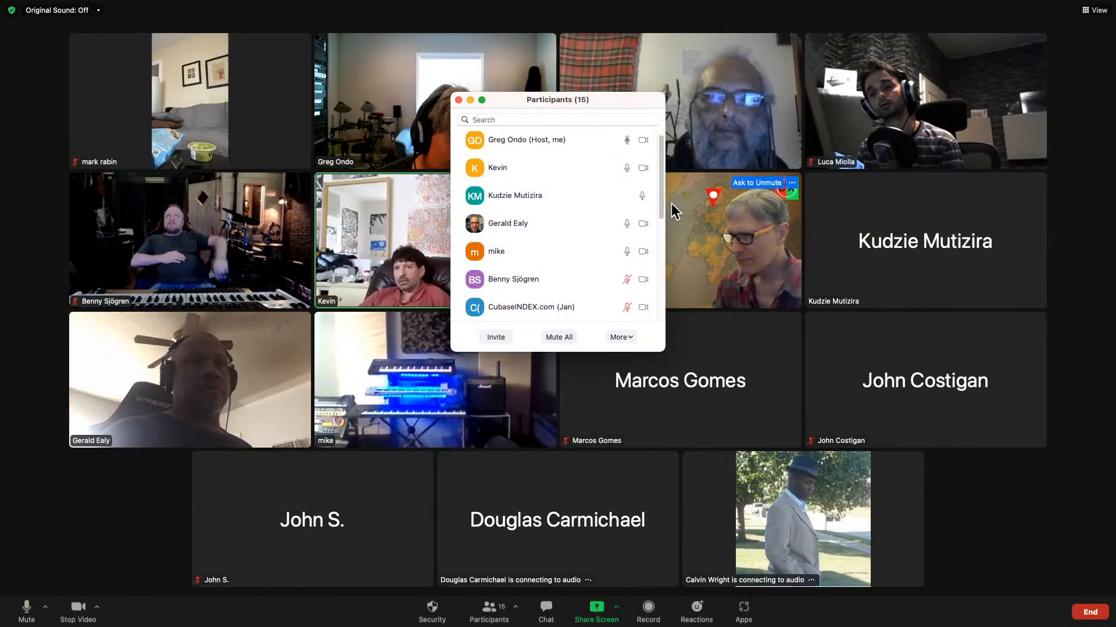
# Return to the waiting room section of the participants list and admit the newly arrived participant
pyautogui.moveTo(664, 256); pyautogui.dragTo(652, 142)
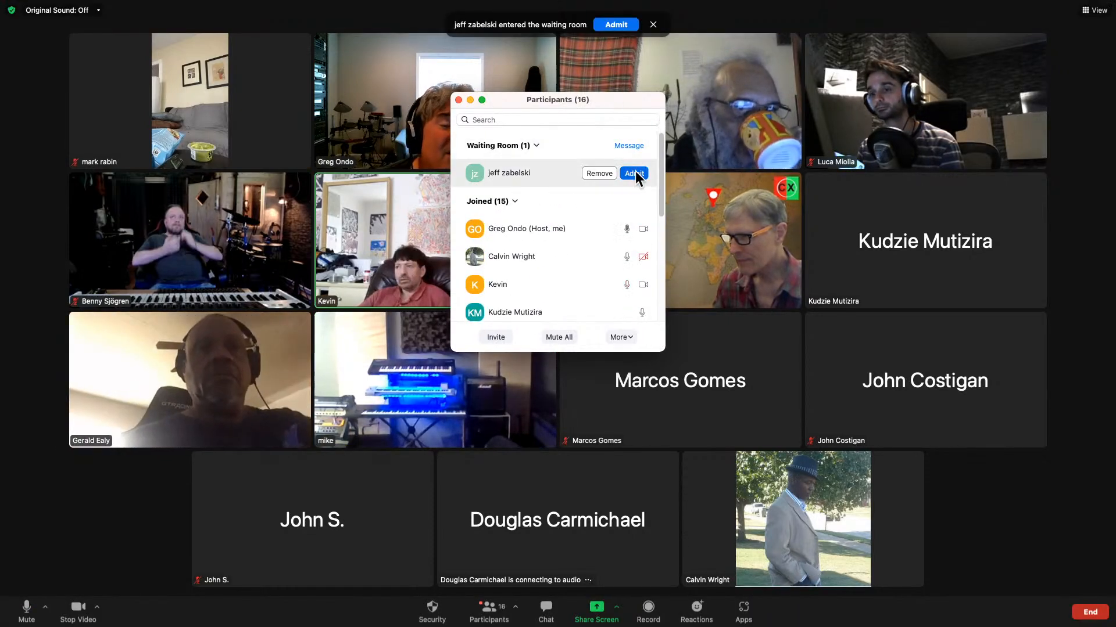
pyautogui.click(634, 173)
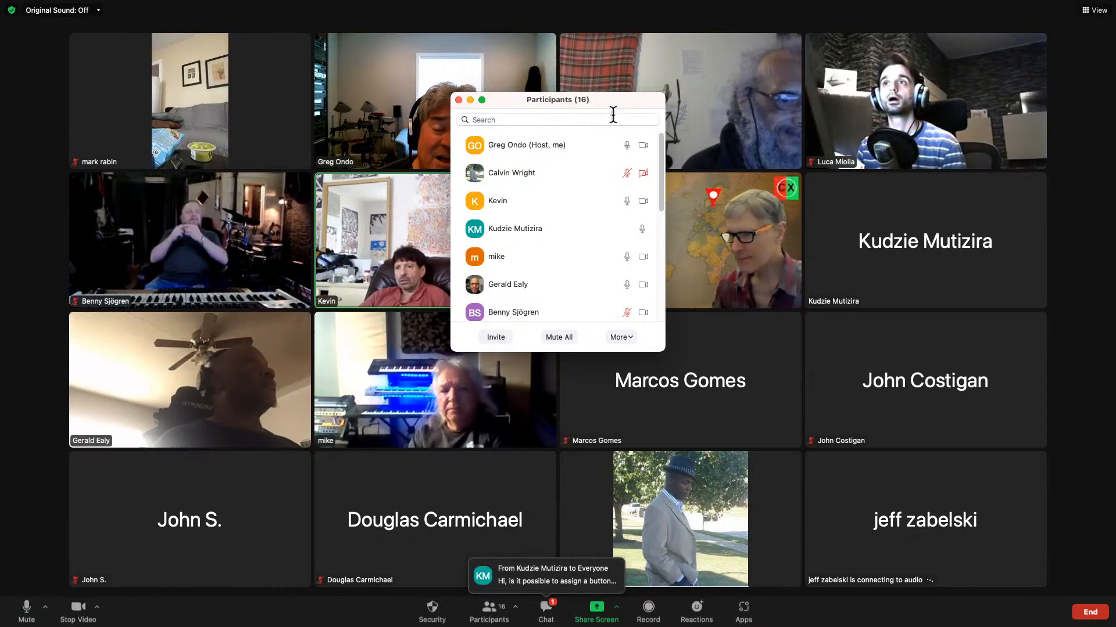
pyautogui.moveTo(766, 334)
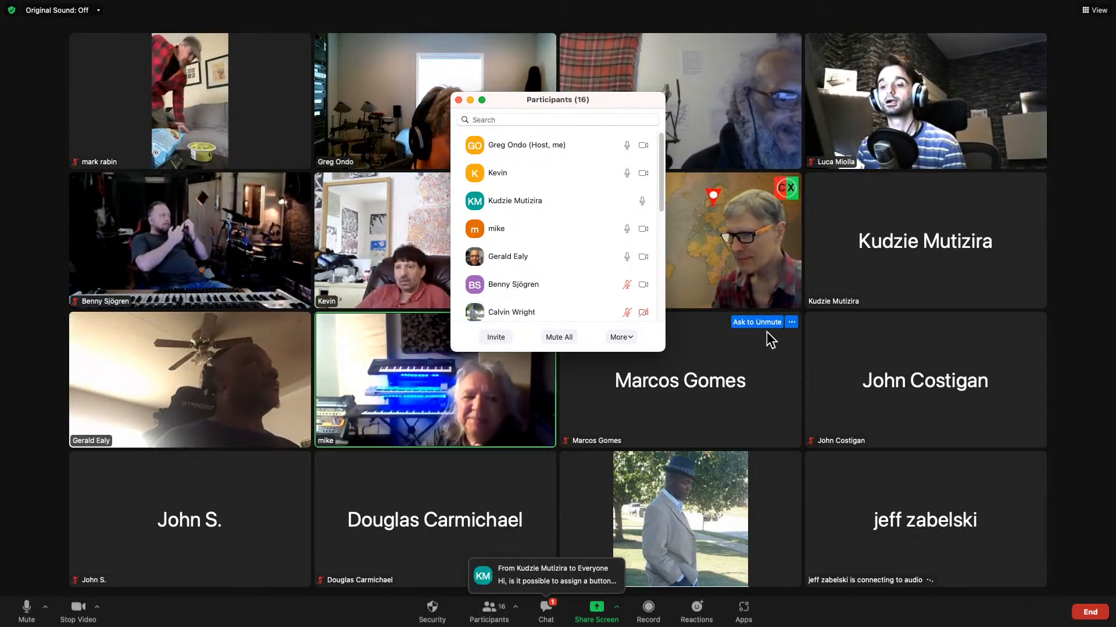
pyautogui.moveTo(817, 232)
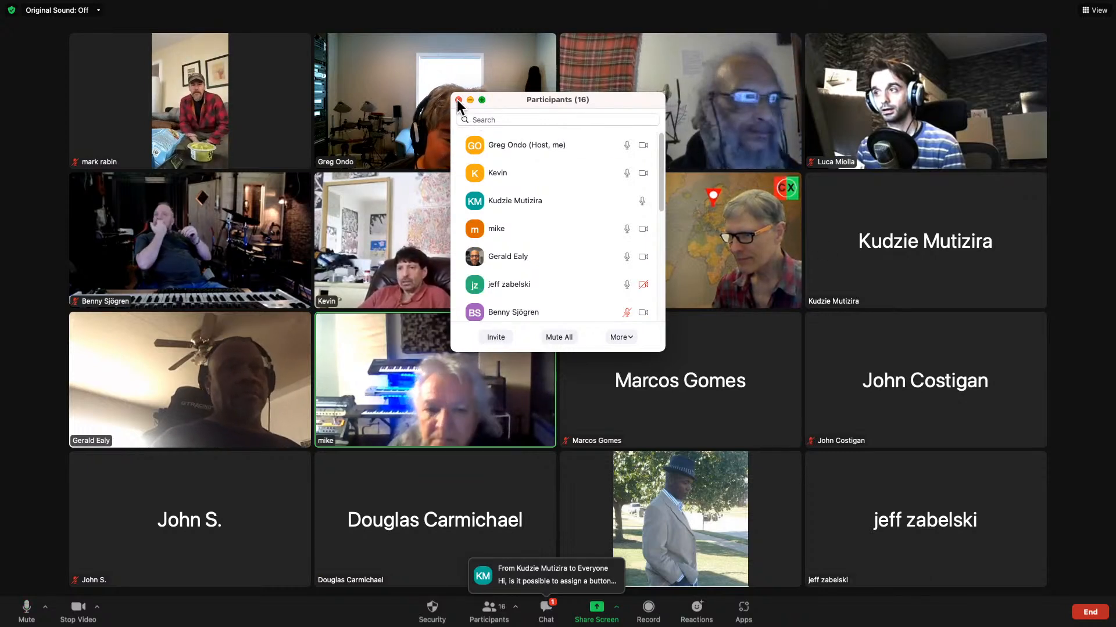
# Close the participants list so the whole video gallery is uncovered
pyautogui.moveTo(459, 285)
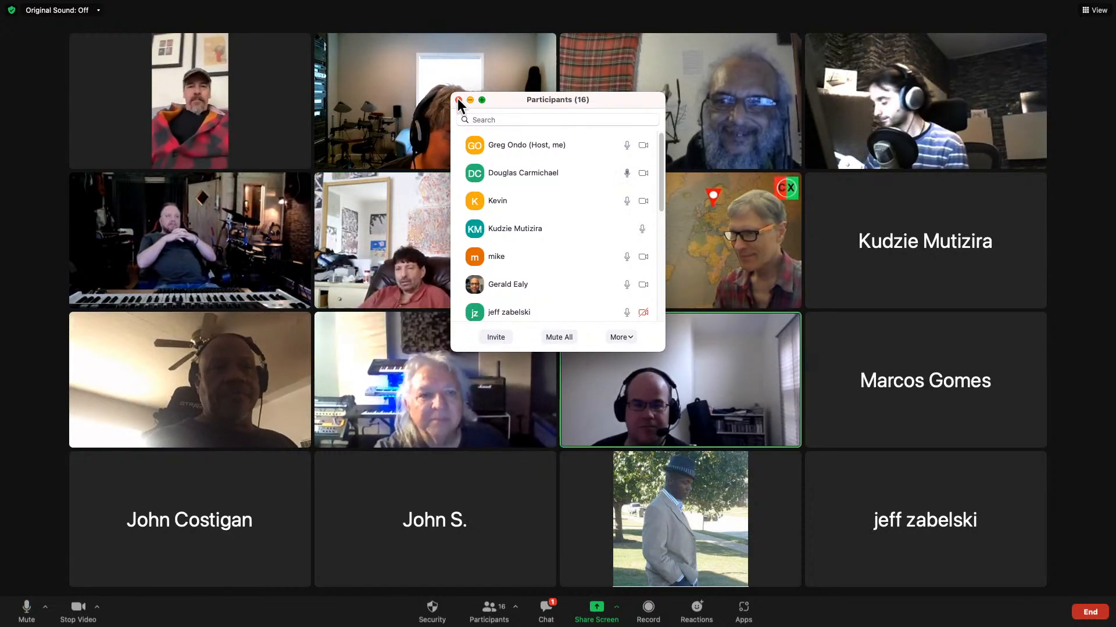
pyautogui.moveTo(703, 427)
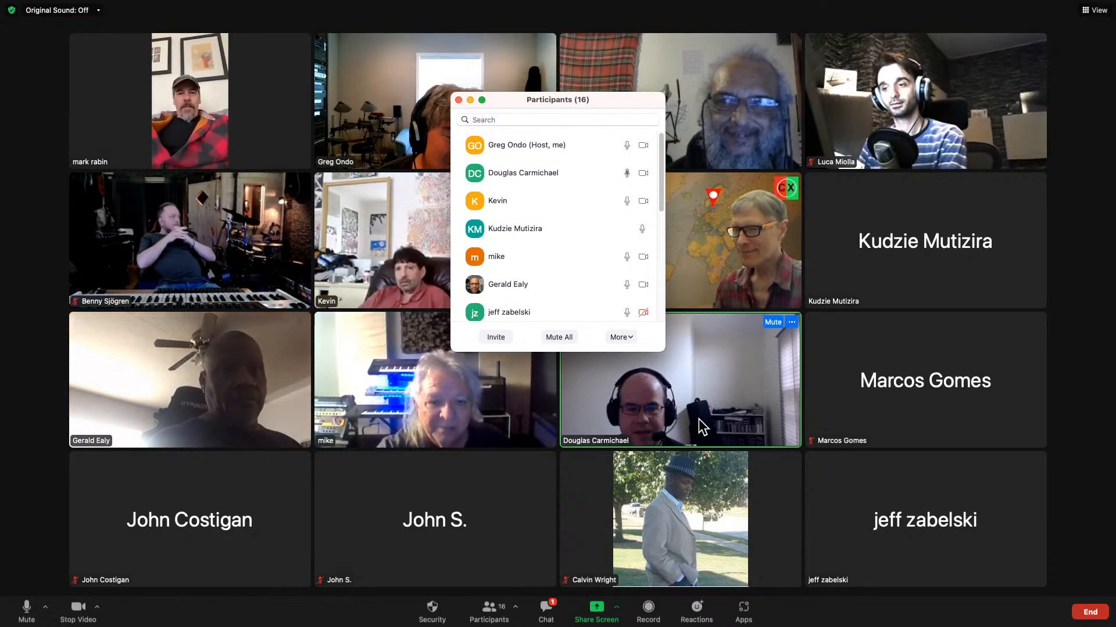
pyautogui.moveTo(714, 209)
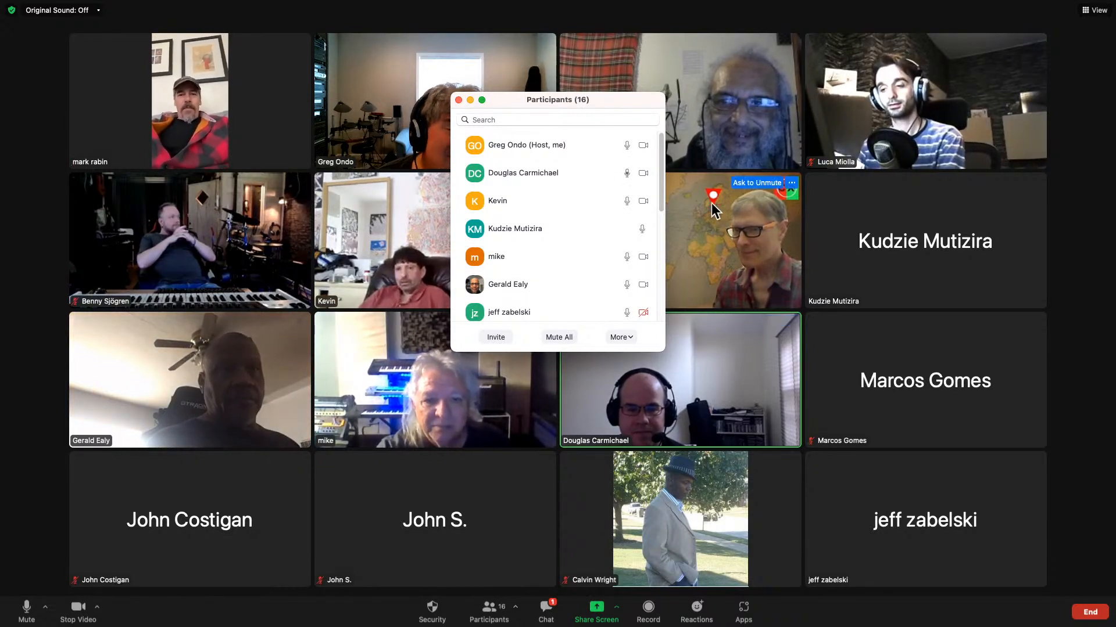
pyautogui.click(458, 99)
# Bring up the waiting room list and admit the two waiting participants, plus the two who arrive after them, one by one
pyautogui.moveTo(641, 326)
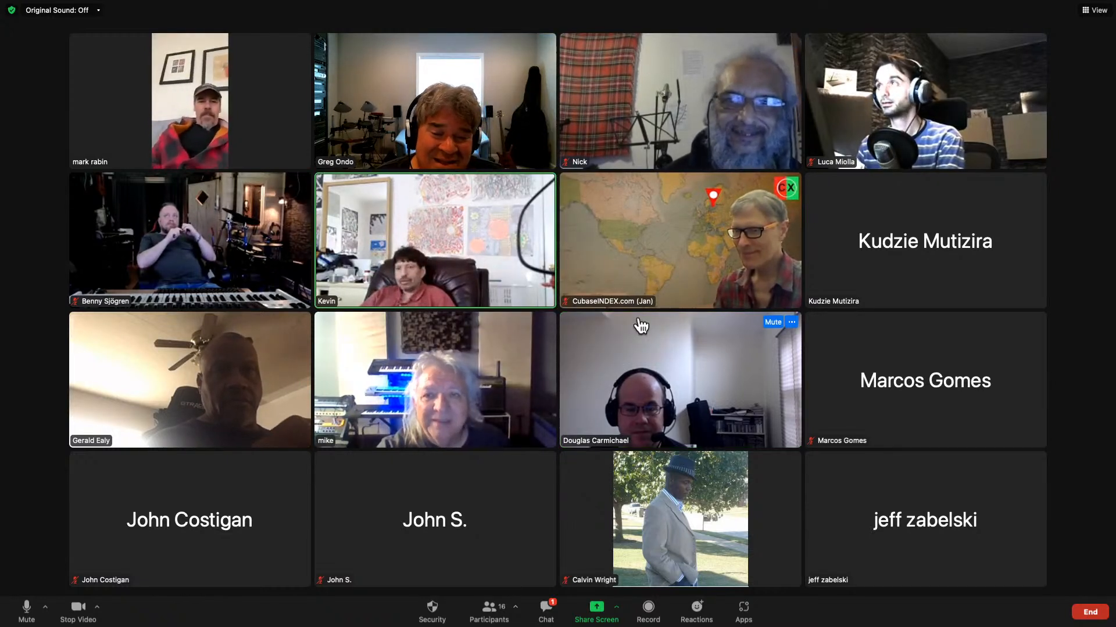
pyautogui.moveTo(643, 277)
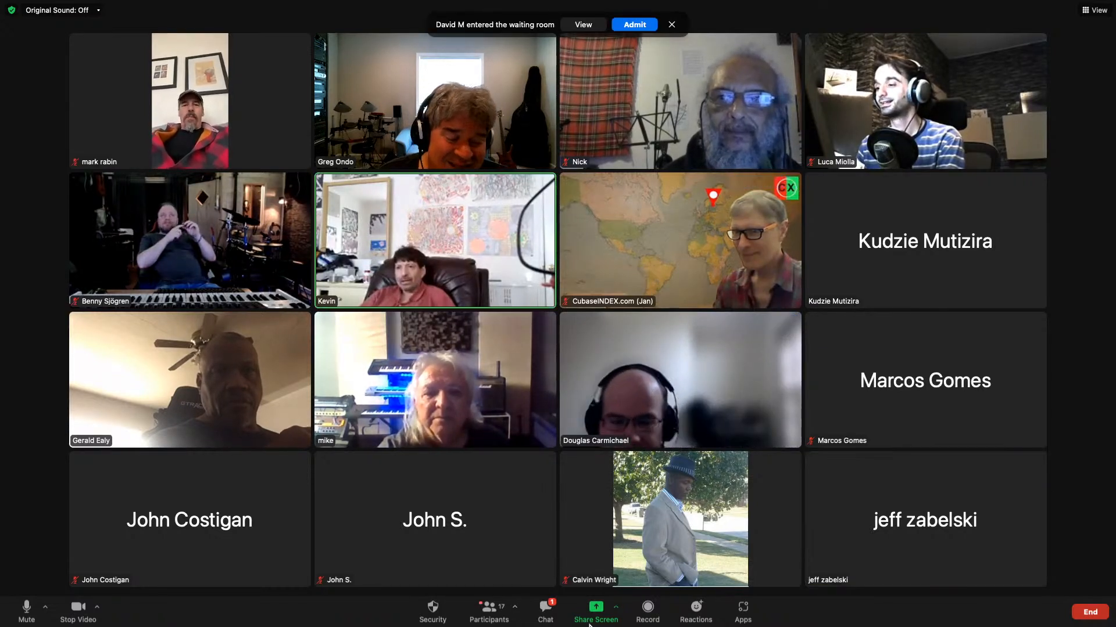
pyautogui.moveTo(577, 521)
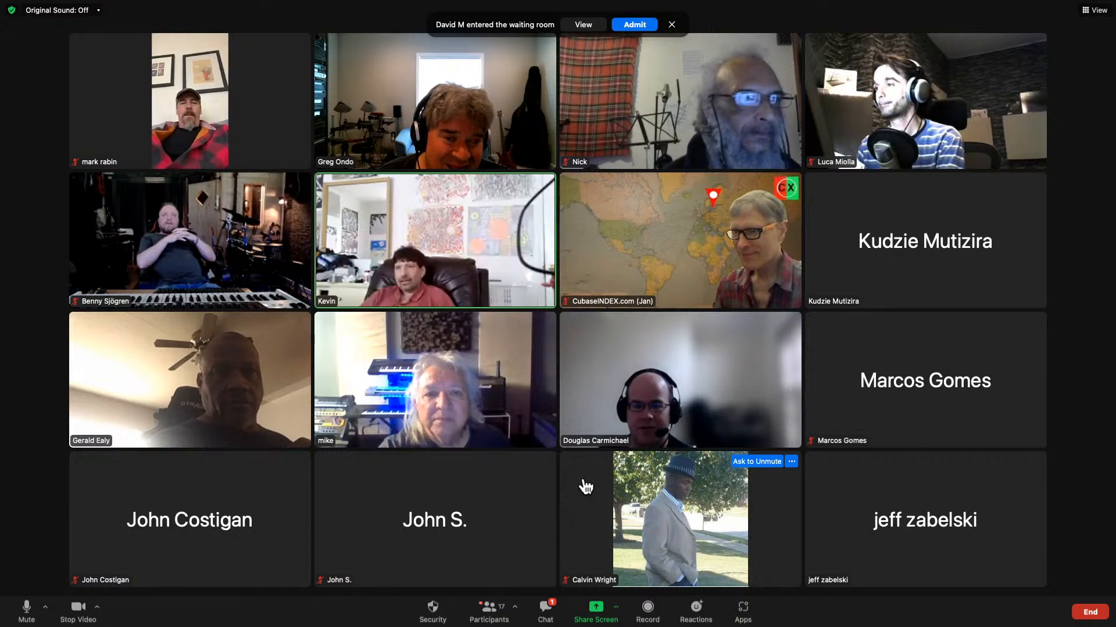
pyautogui.moveTo(644, 248)
pyautogui.moveTo(599, 96)
pyautogui.moveTo(602, 6)
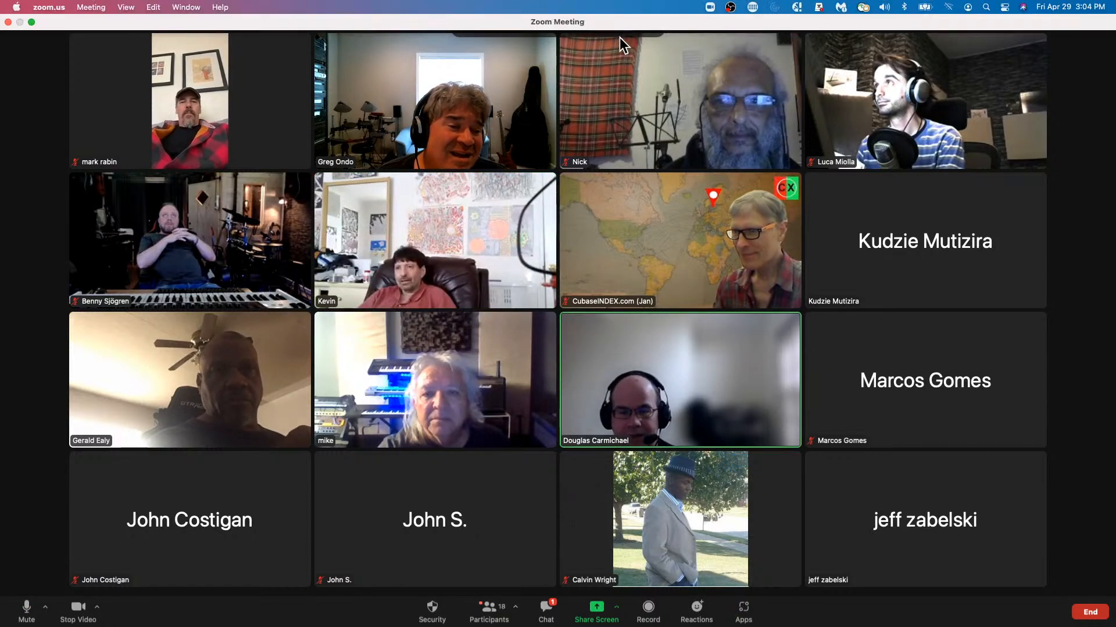
pyautogui.click(615, 25)
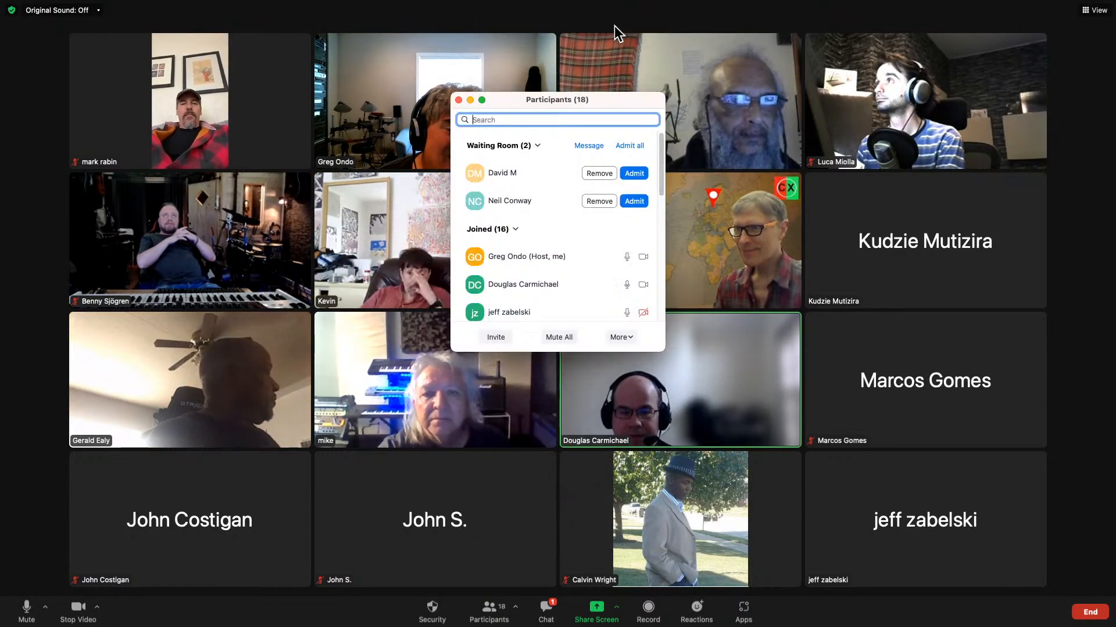
pyautogui.click(634, 173)
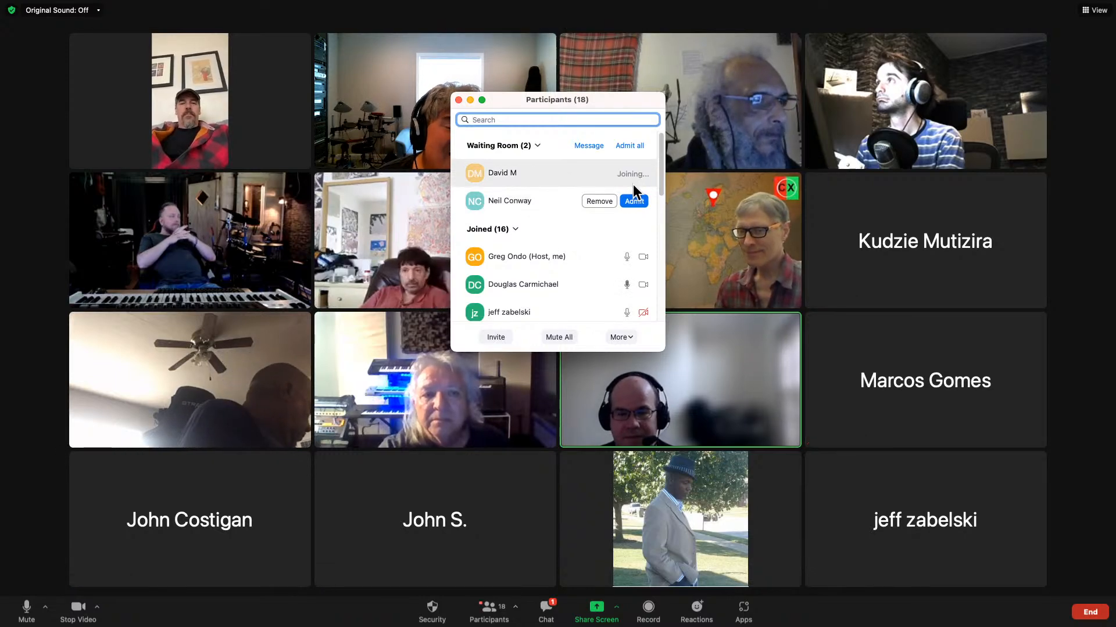
pyautogui.click(633, 201)
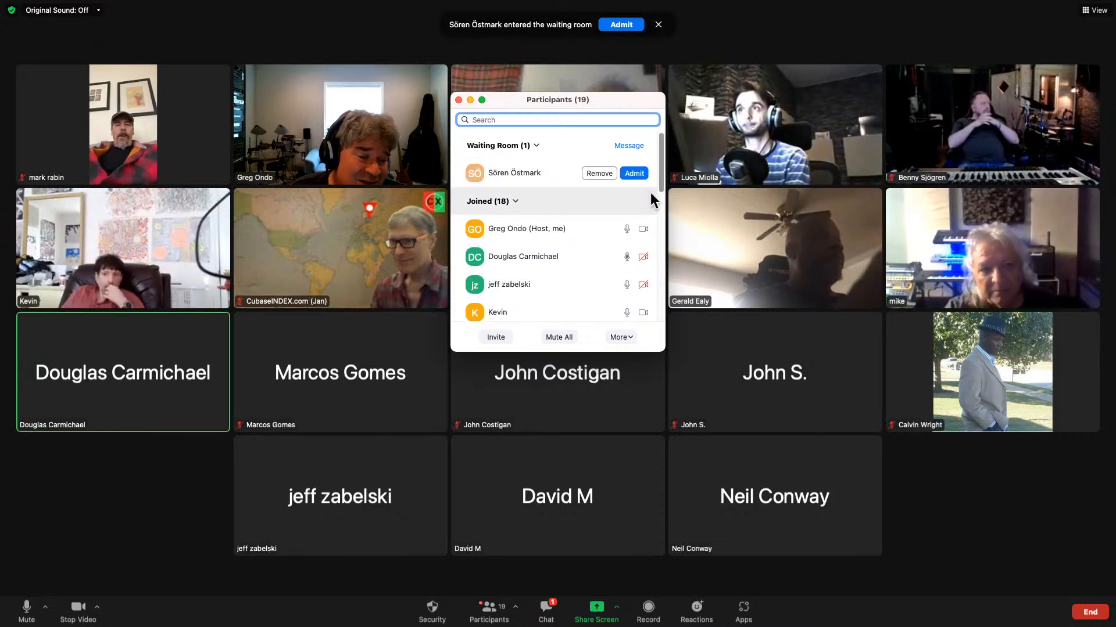
pyautogui.click(635, 175)
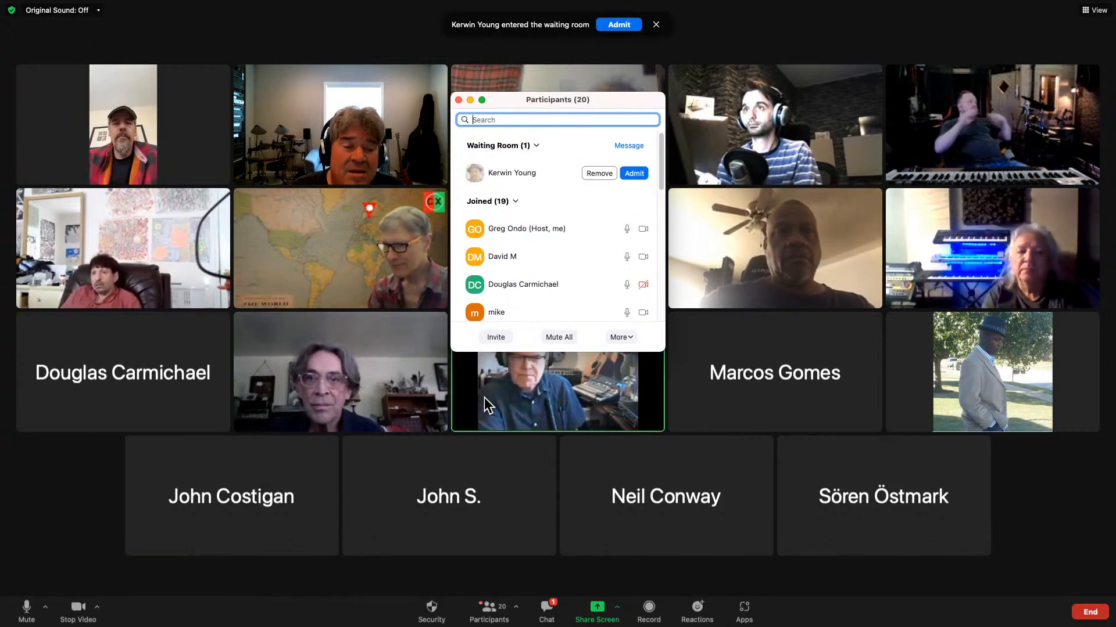
pyautogui.click(617, 25)
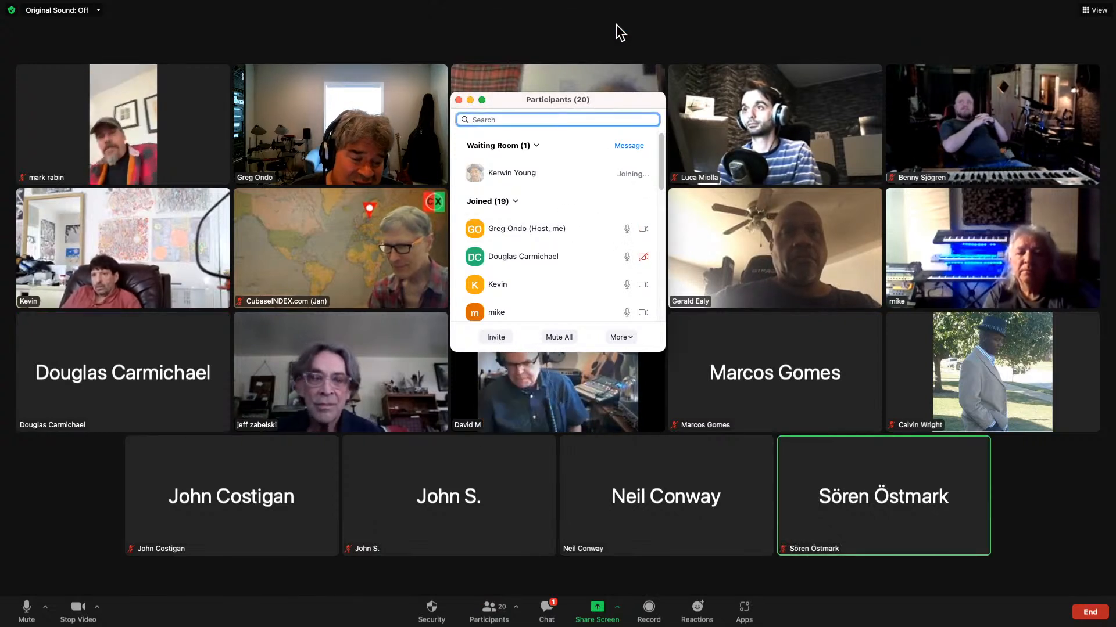